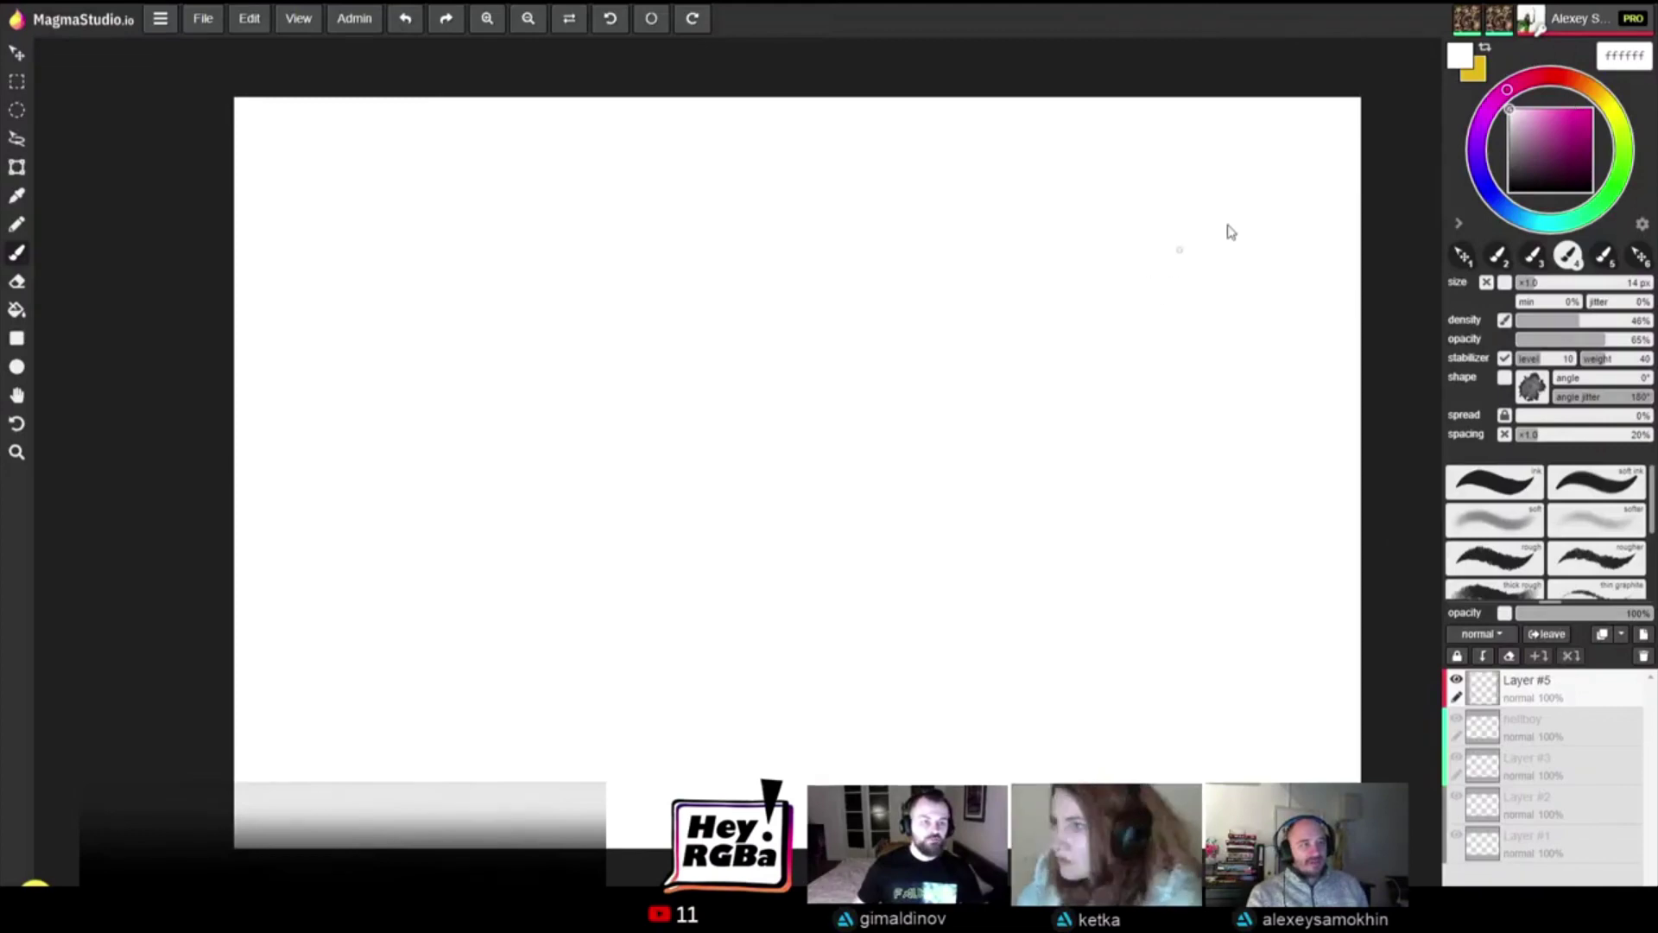
Step: Set the brush colour to black (000000) for sketching on Layer #5
{"action": "left_click_drag", "start_coordinate": [1549, 141], "coordinate": [1508, 193]}
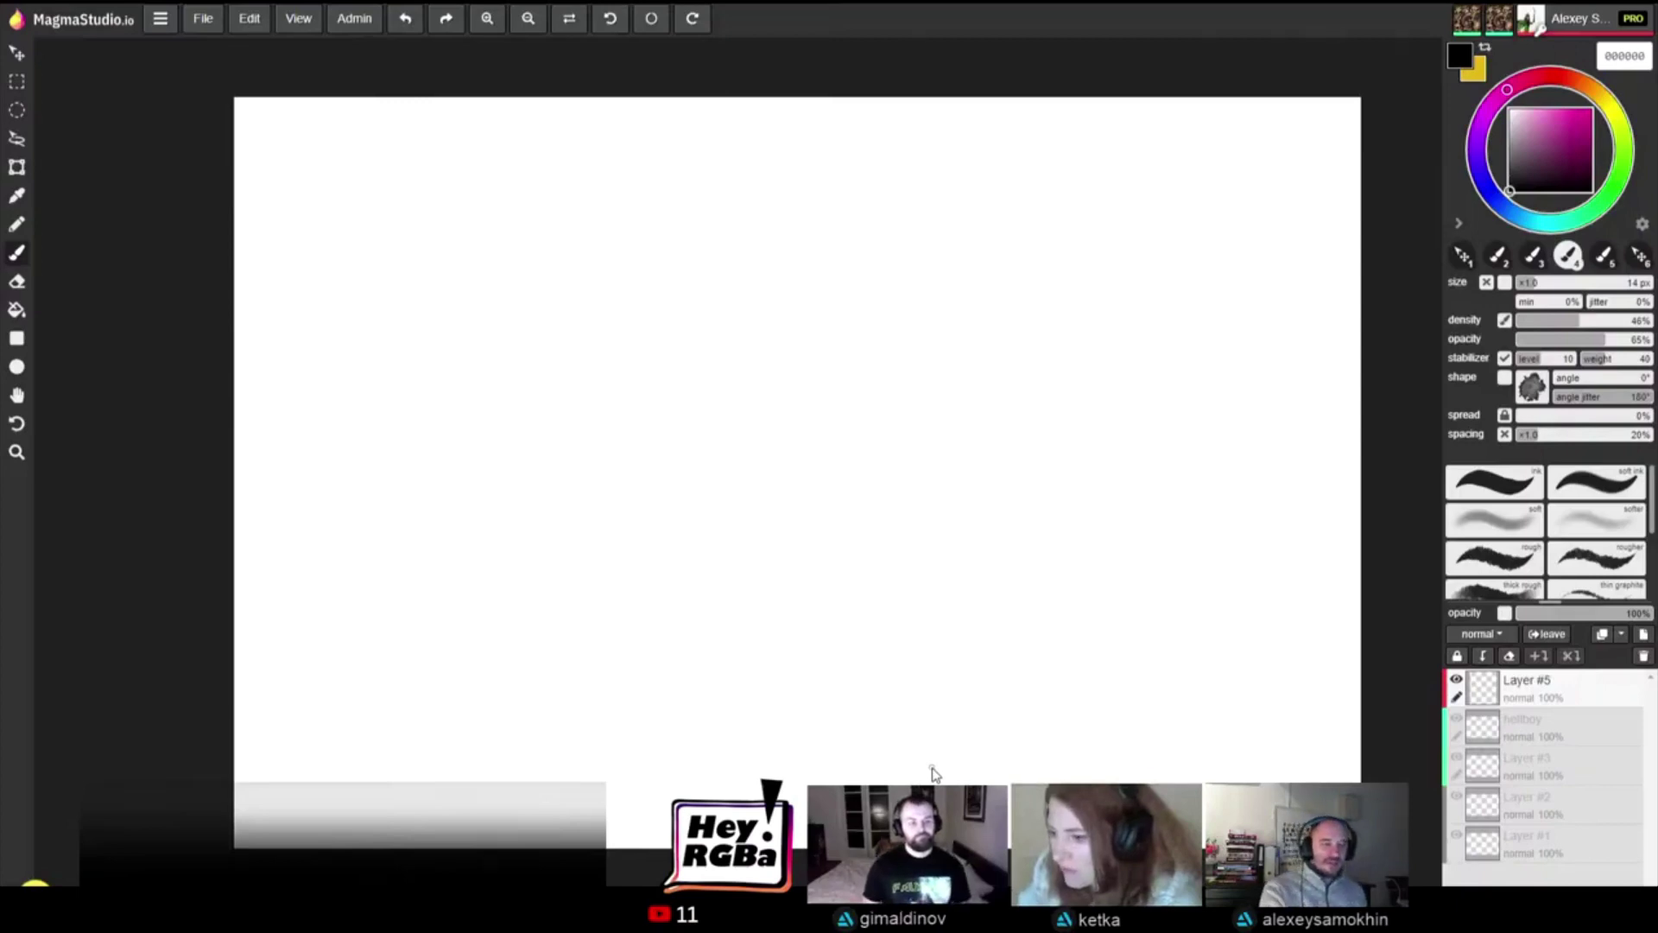
{"action": "key", "text": "ctrl+plus"}
{"action": "key", "text": "space"}
{"action": "mouse_move", "coordinate": [907, 300]}
{"action": "left_mouse_down"}
{"action": "mouse_move", "coordinate": [832, 366]}
{"action": "mouse_move", "coordinate": [849, 345]}
{"action": "left_mouse_up"}
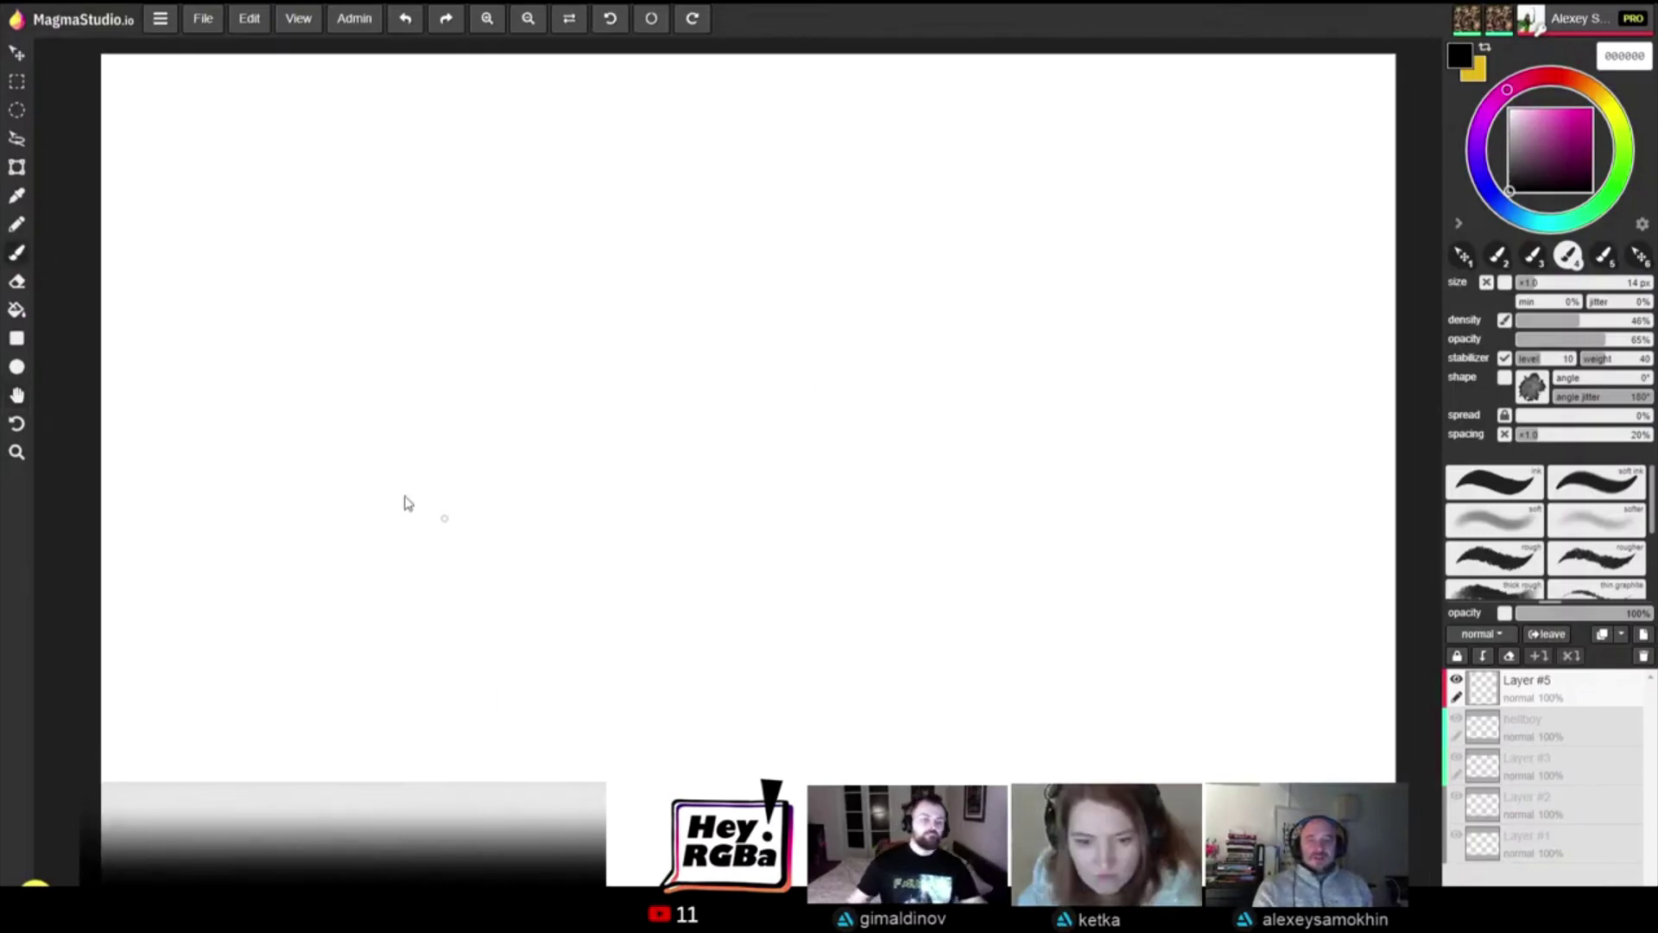
{"action": "mouse_move", "coordinate": [263, 384]}
{"action": "left_mouse_down"}
{"action": "mouse_move", "coordinate": [285, 448]}
{"action": "mouse_move", "coordinate": [315, 447]}
{"action": "left_mouse_up"}
{"action": "left_click_drag", "start_coordinate": [699, 403], "coordinate": [715, 428]}
{"action": "mouse_move", "coordinate": [1129, 380]}
{"action": "left_mouse_down"}
{"action": "mouse_move", "coordinate": [1179, 358]}
{"action": "mouse_move", "coordinate": [1131, 367]}
{"action": "left_mouse_up"}
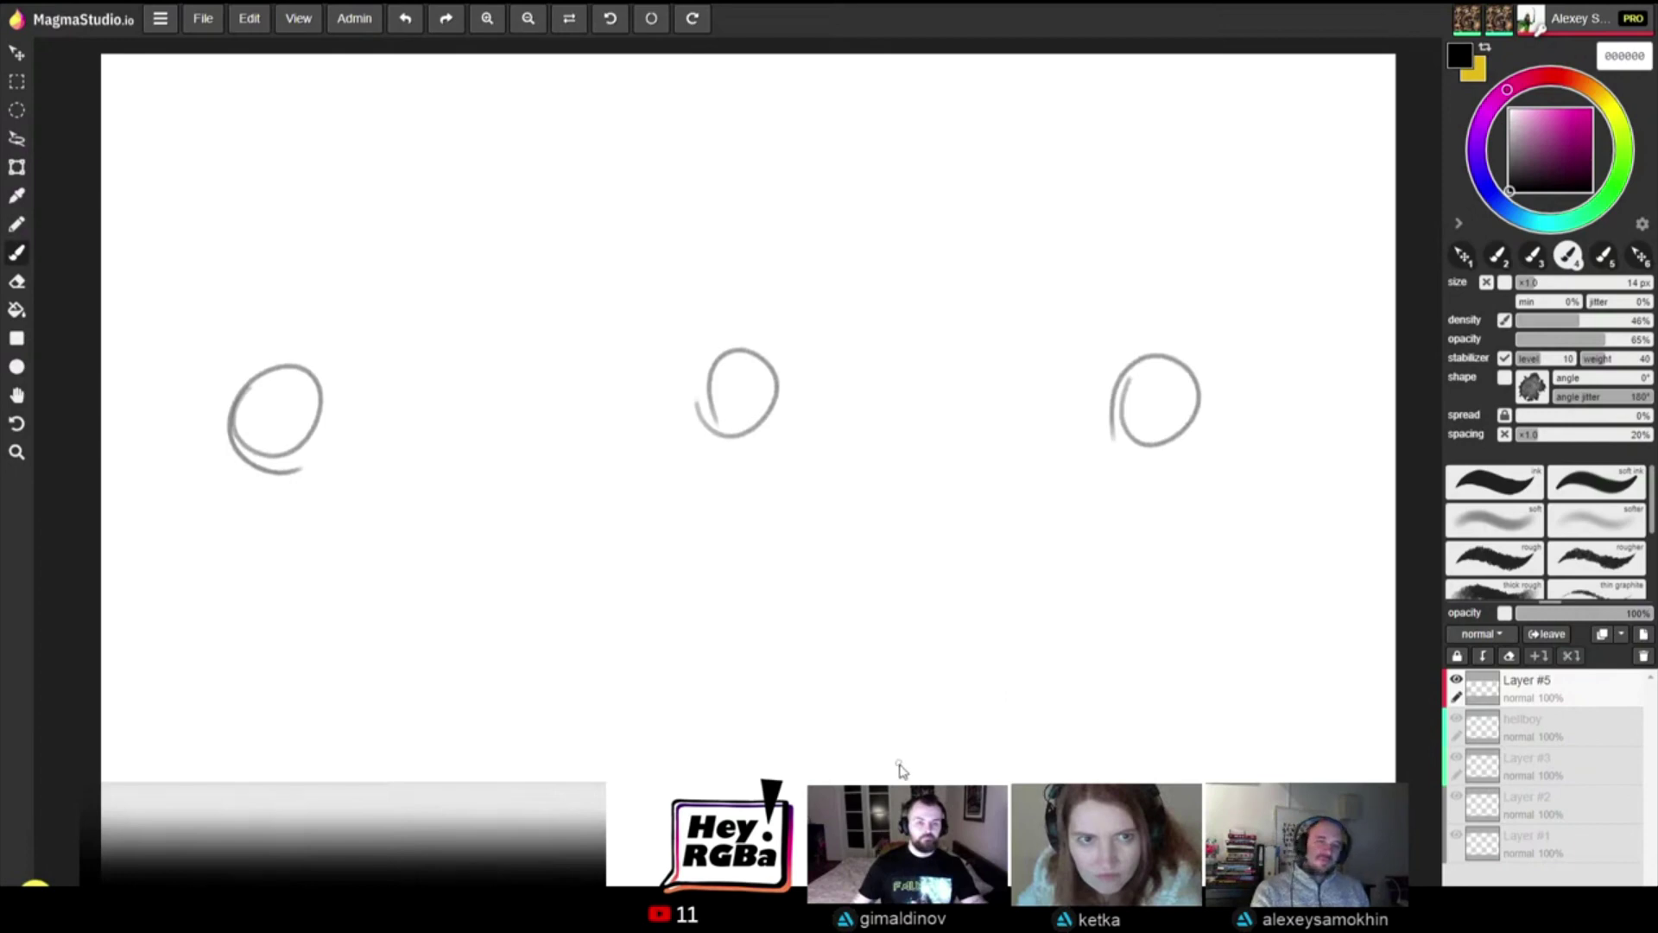
{"action": "key", "text": "ctrl+z"}
{"action": "key", "text": "ctrl+z"}
{"action": "key", "text": "ctrl+z"}
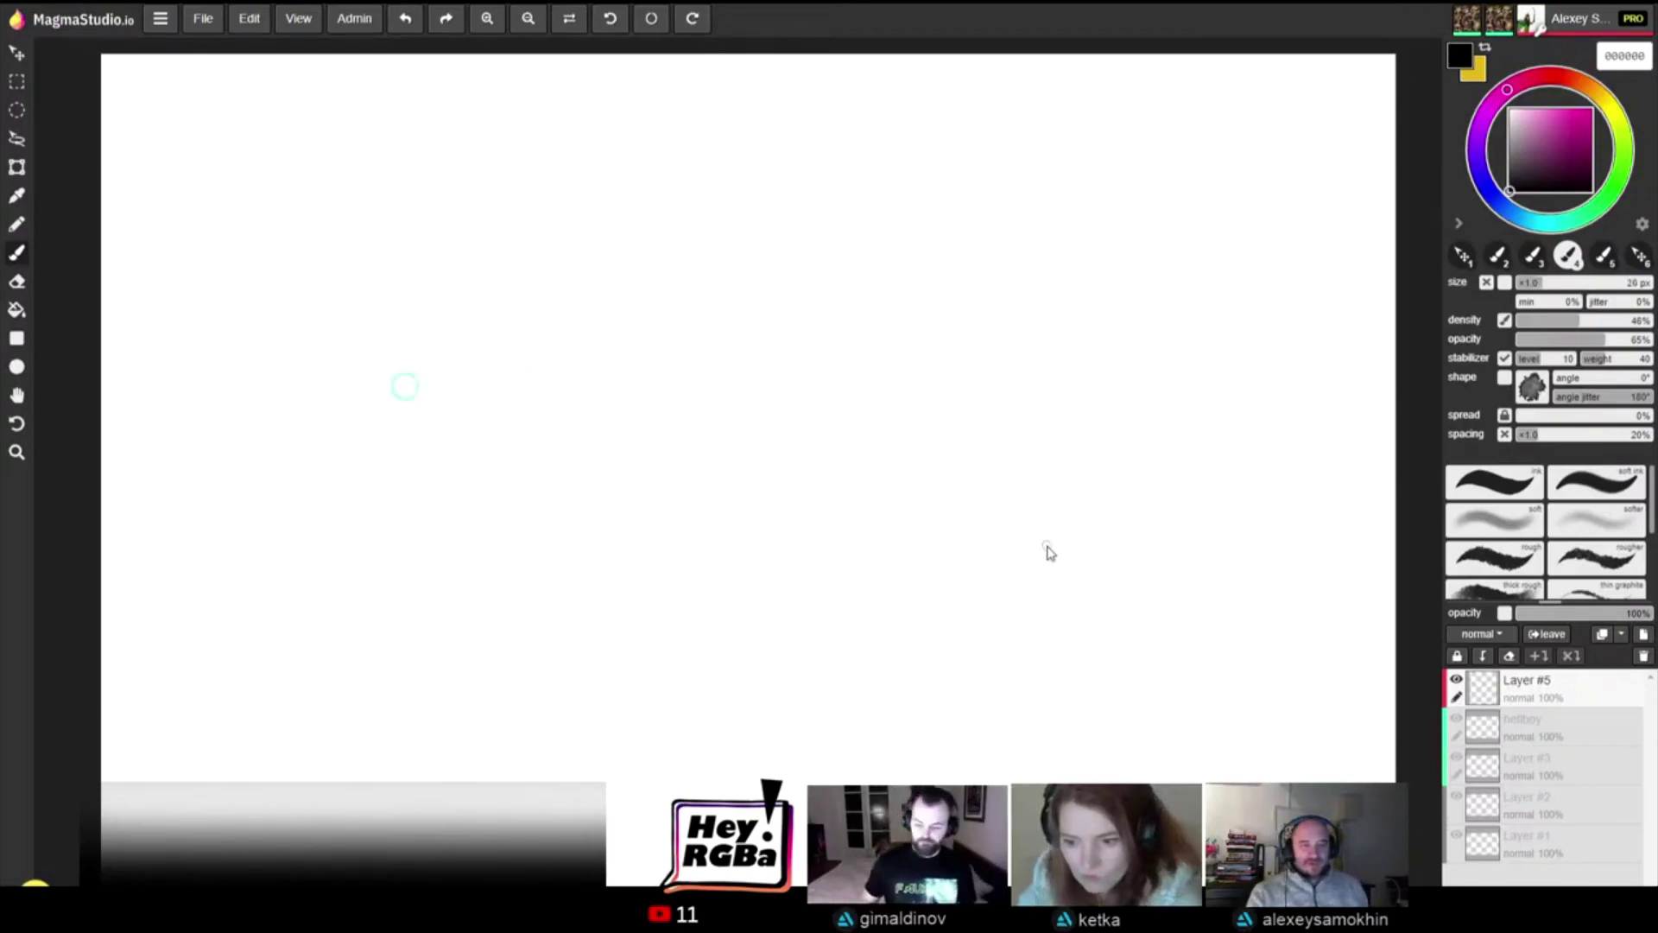
Step: Set the brush size to 30 px, choose the softer brush preset and try it with a test stroke
{"action": "key", "text": "]"}
{"action": "key", "text": "]"}
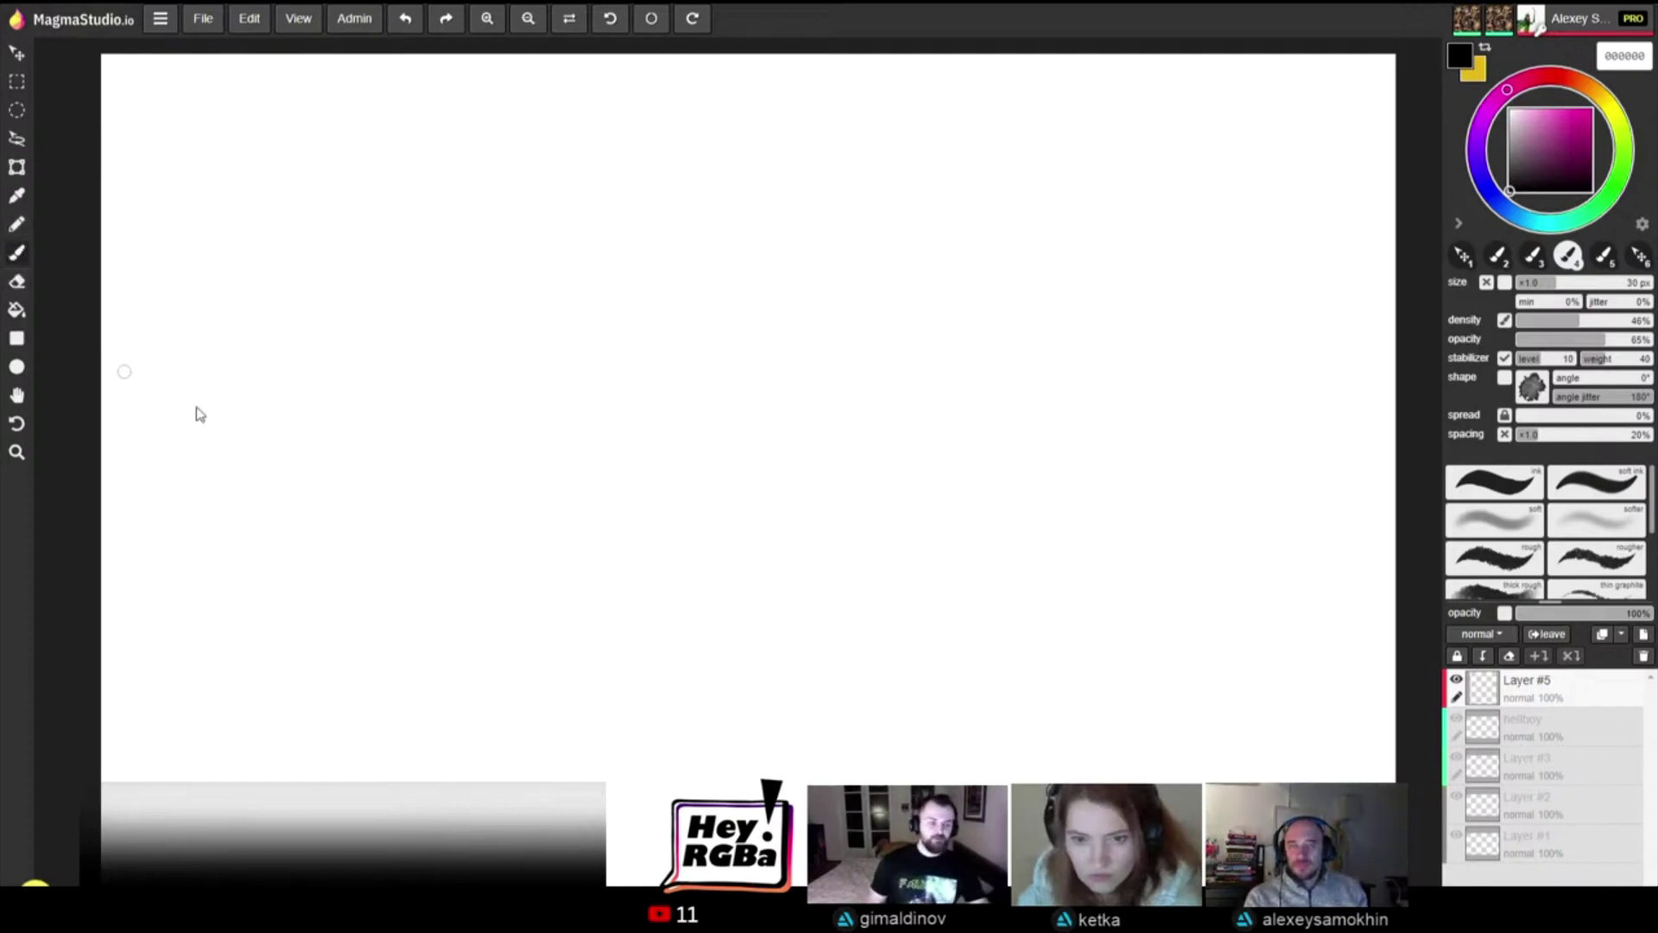
{"action": "left_click", "coordinate": [1597, 524]}
{"action": "left_click_drag", "start_coordinate": [1164, 390], "coordinate": [1242, 509]}
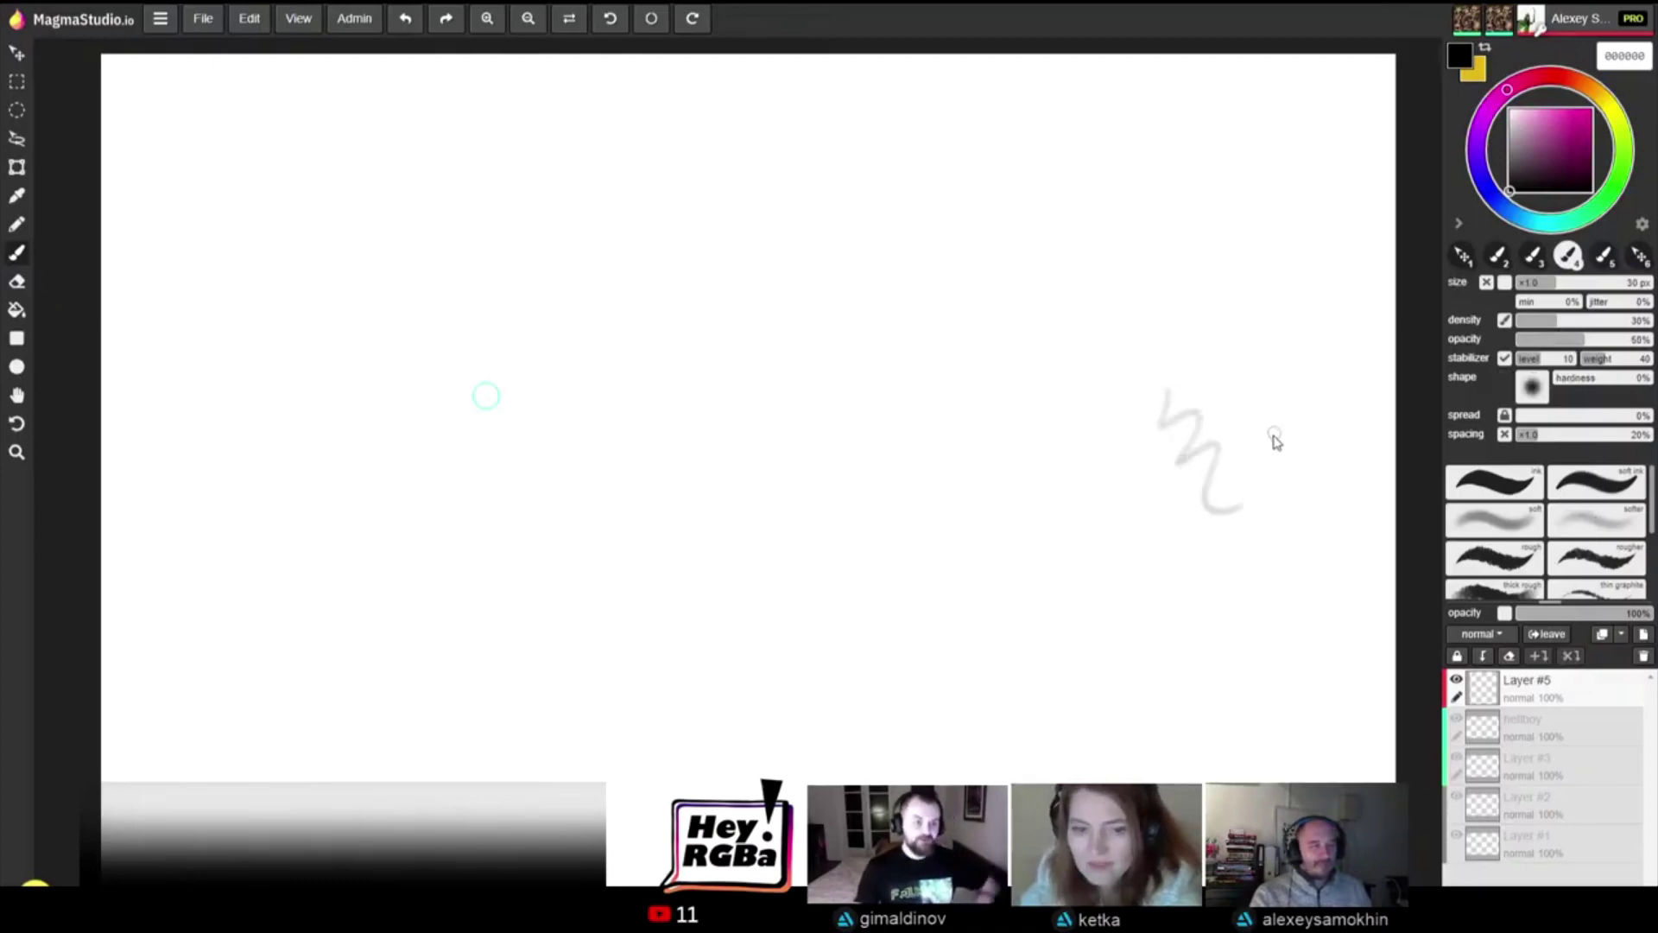
{"action": "key", "text": "ctrl+z"}
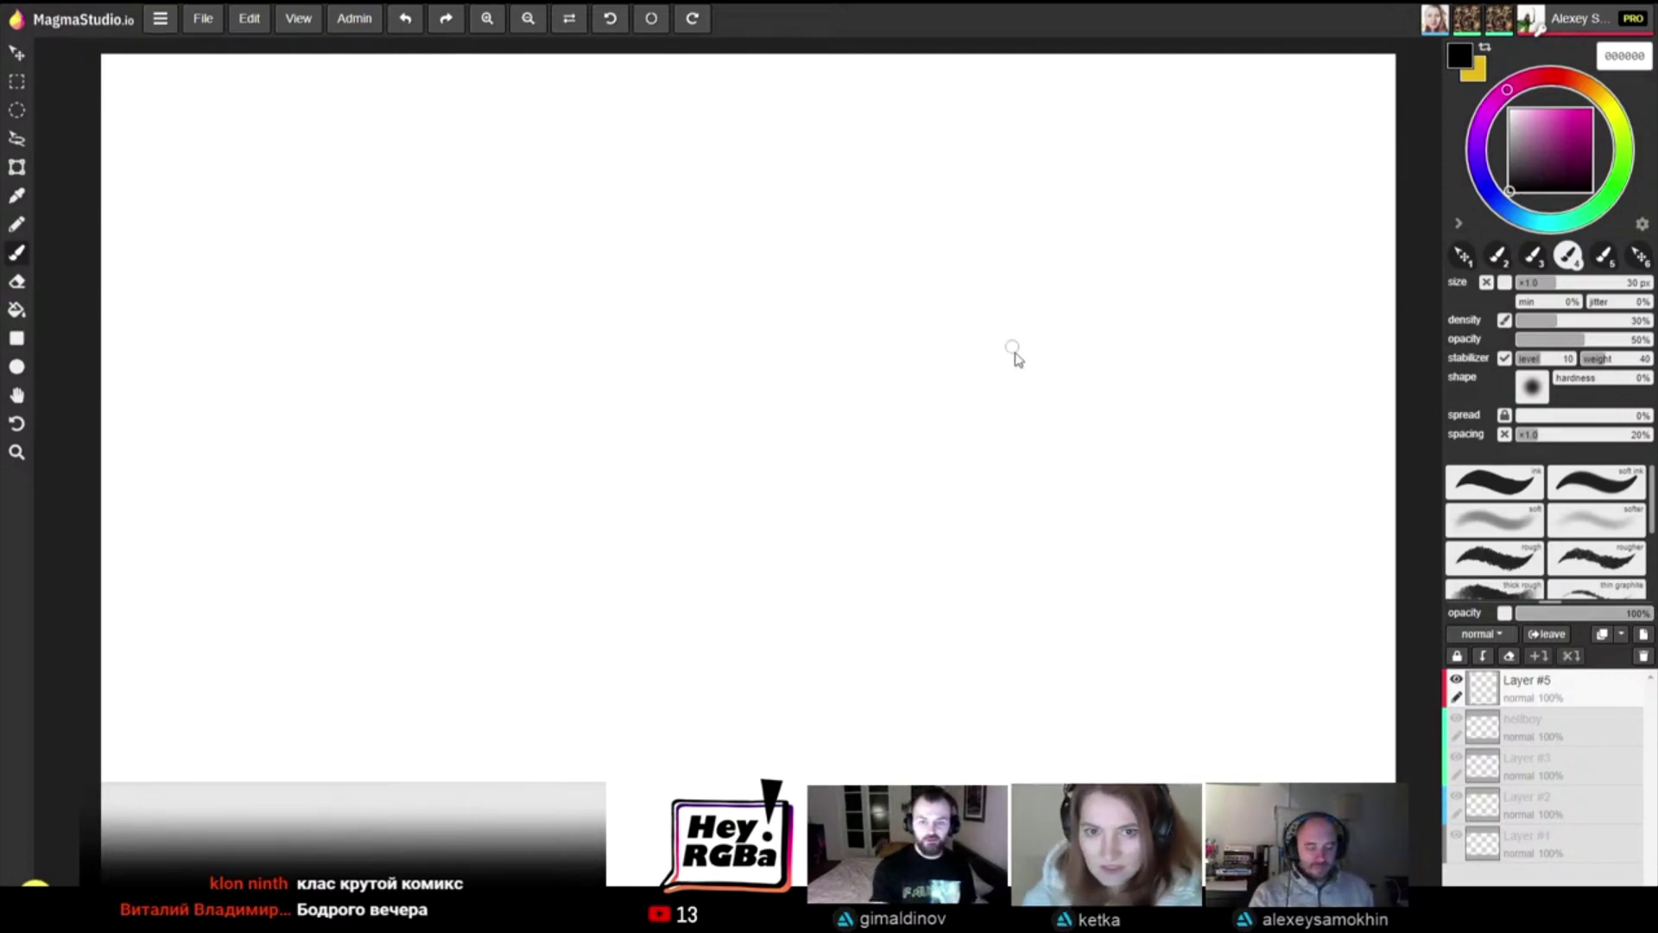
{"action": "left_click_drag", "start_coordinate": [1079, 389], "coordinate": [1170, 510]}
{"action": "key", "text": "ctrl+z"}
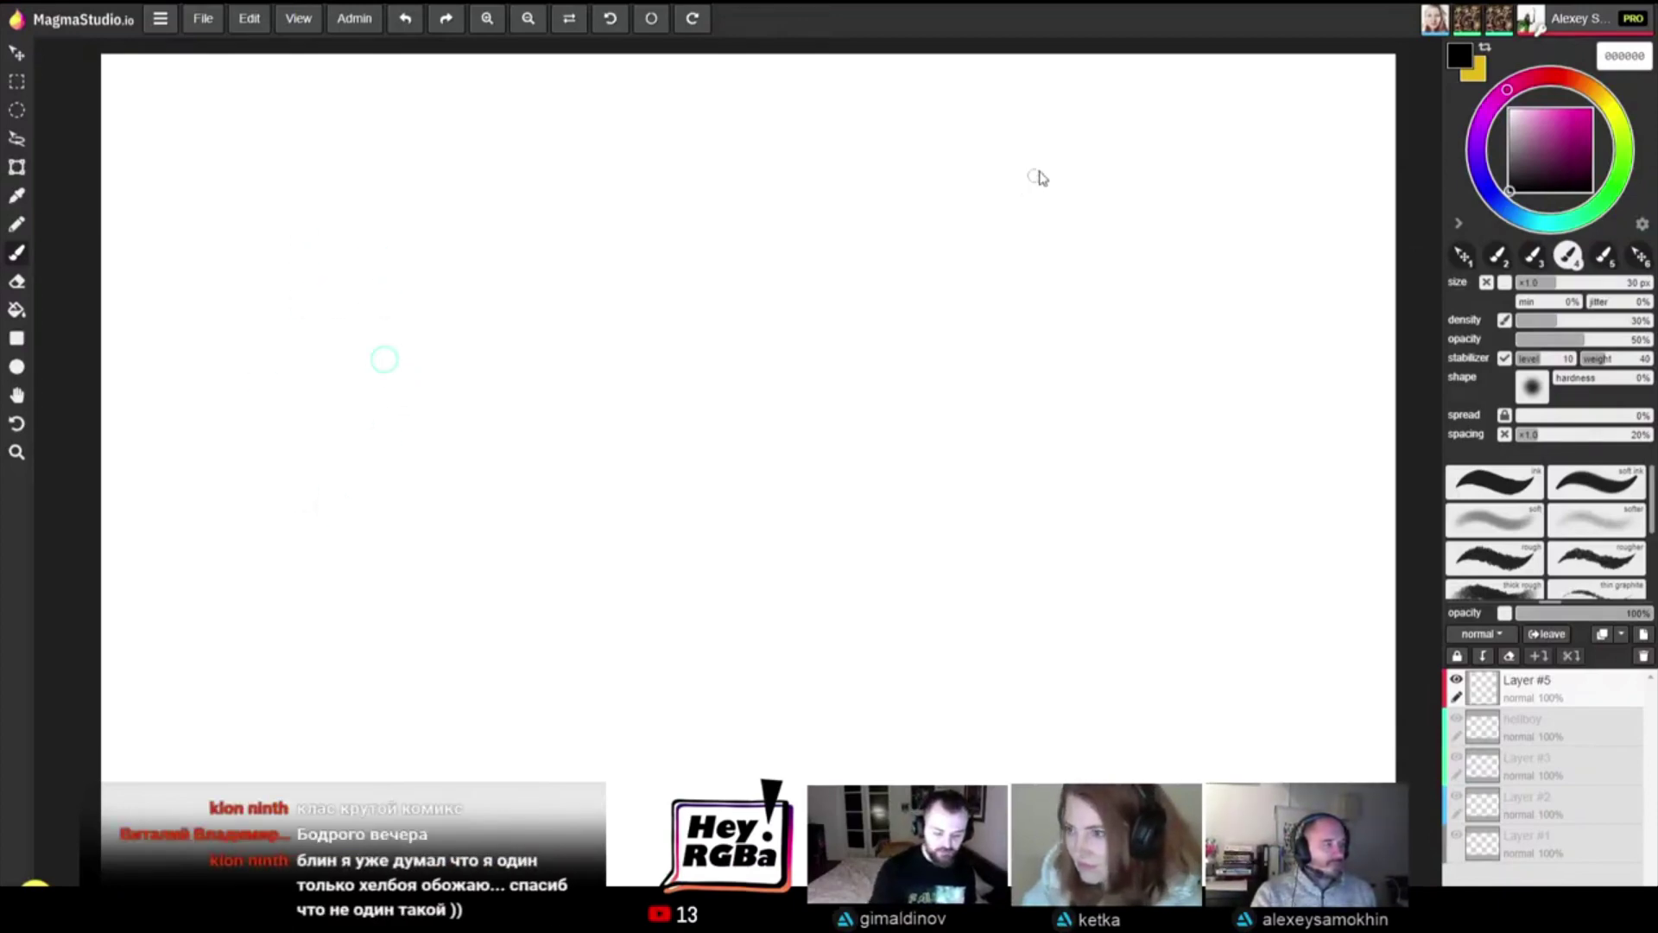
{"action": "left_click_drag", "start_coordinate": [1118, 238], "coordinate": [1033, 309]}
{"action": "key", "text": "ctrl+z"}
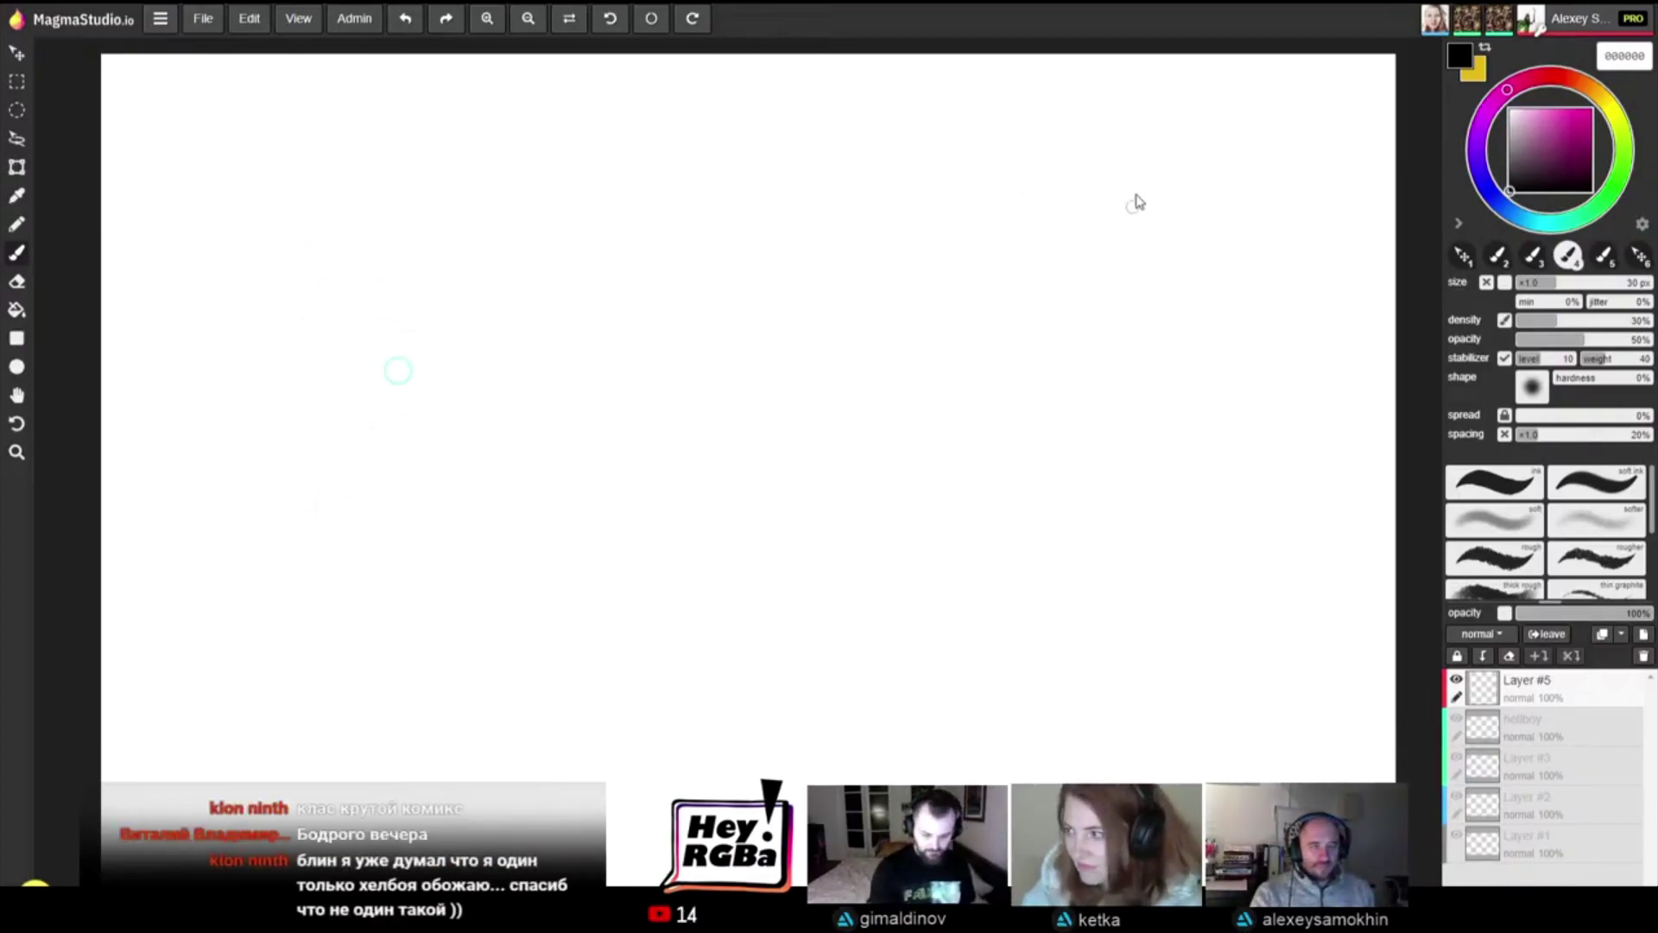
{"action": "key", "text": "ctrl+z"}
Step: Sketch a small standing figure with an oval head, broad torso, arms, a large fist and short legs in the canvas's upper-right area
{"action": "mouse_move", "coordinate": [1190, 144]}
{"action": "left_mouse_down"}
{"action": "mouse_move", "coordinate": [1178, 178]}
{"action": "mouse_move", "coordinate": [1237, 191]}
{"action": "mouse_move", "coordinate": [1183, 140]}
{"action": "left_mouse_up"}
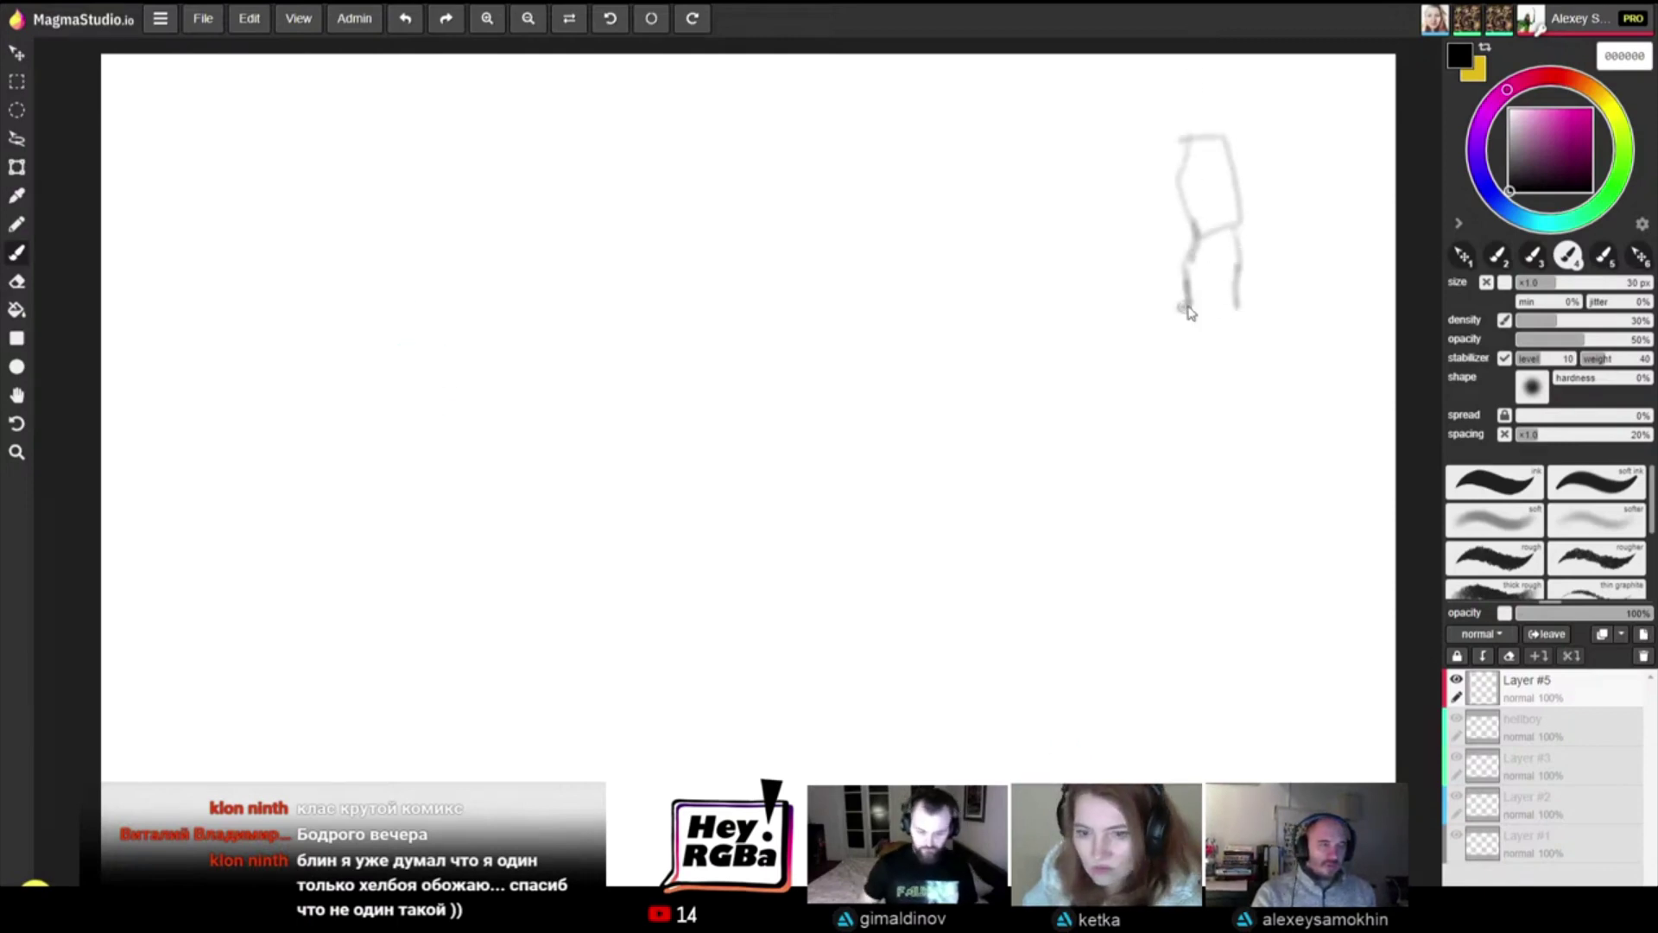
{"action": "left_click_drag", "start_coordinate": [1237, 306], "coordinate": [1237, 315]}
{"action": "mouse_move", "coordinate": [1197, 86]}
{"action": "left_mouse_down"}
{"action": "mouse_move", "coordinate": [1202, 117]}
{"action": "mouse_move", "coordinate": [1198, 88]}
{"action": "left_mouse_up"}
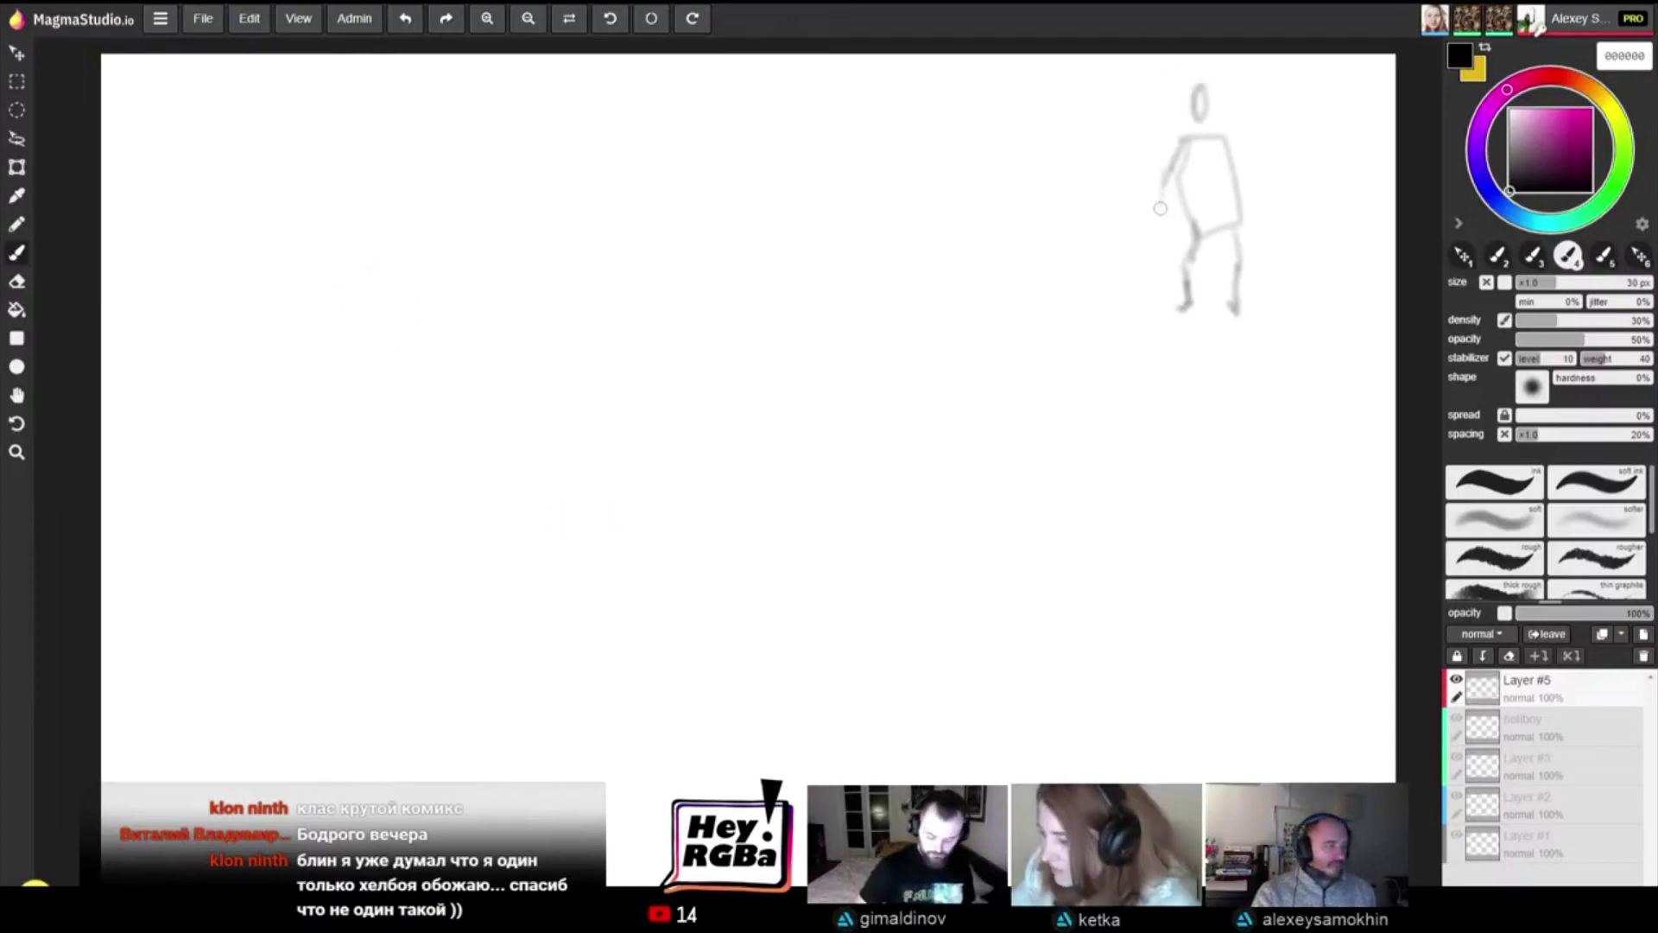
{"action": "mouse_move", "coordinate": [1152, 208]}
{"action": "left_mouse_down"}
{"action": "mouse_move", "coordinate": [1157, 242]}
{"action": "mouse_move", "coordinate": [1171, 226]}
{"action": "left_mouse_up"}
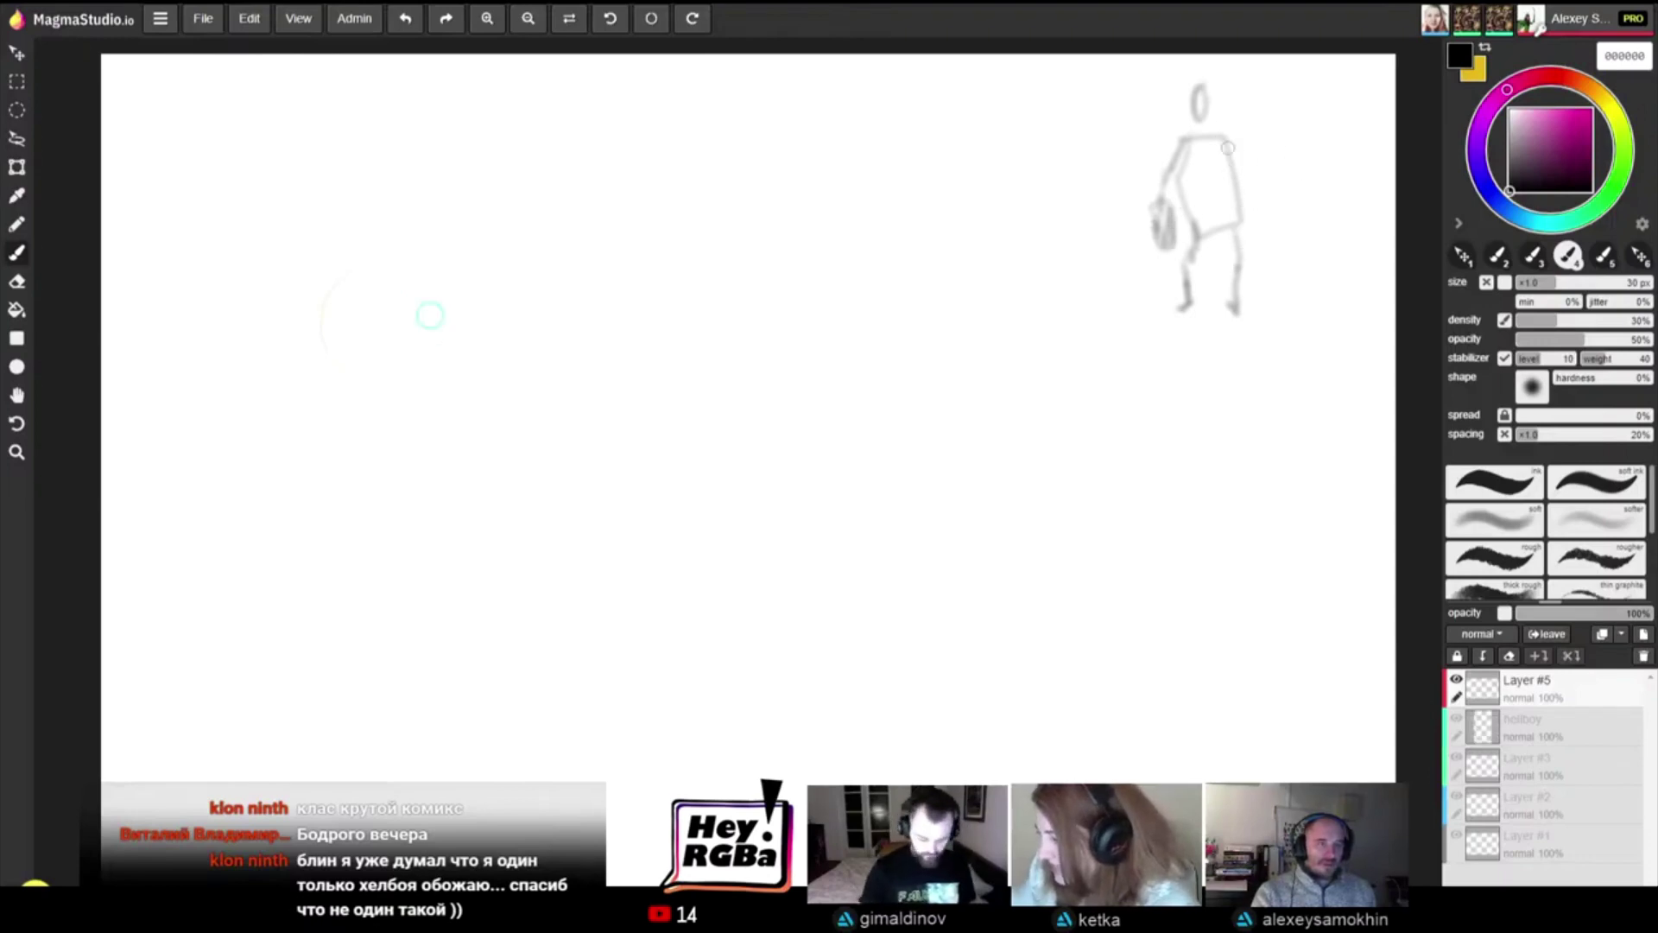
{"action": "left_click_drag", "start_coordinate": [1228, 148], "coordinate": [1250, 216]}
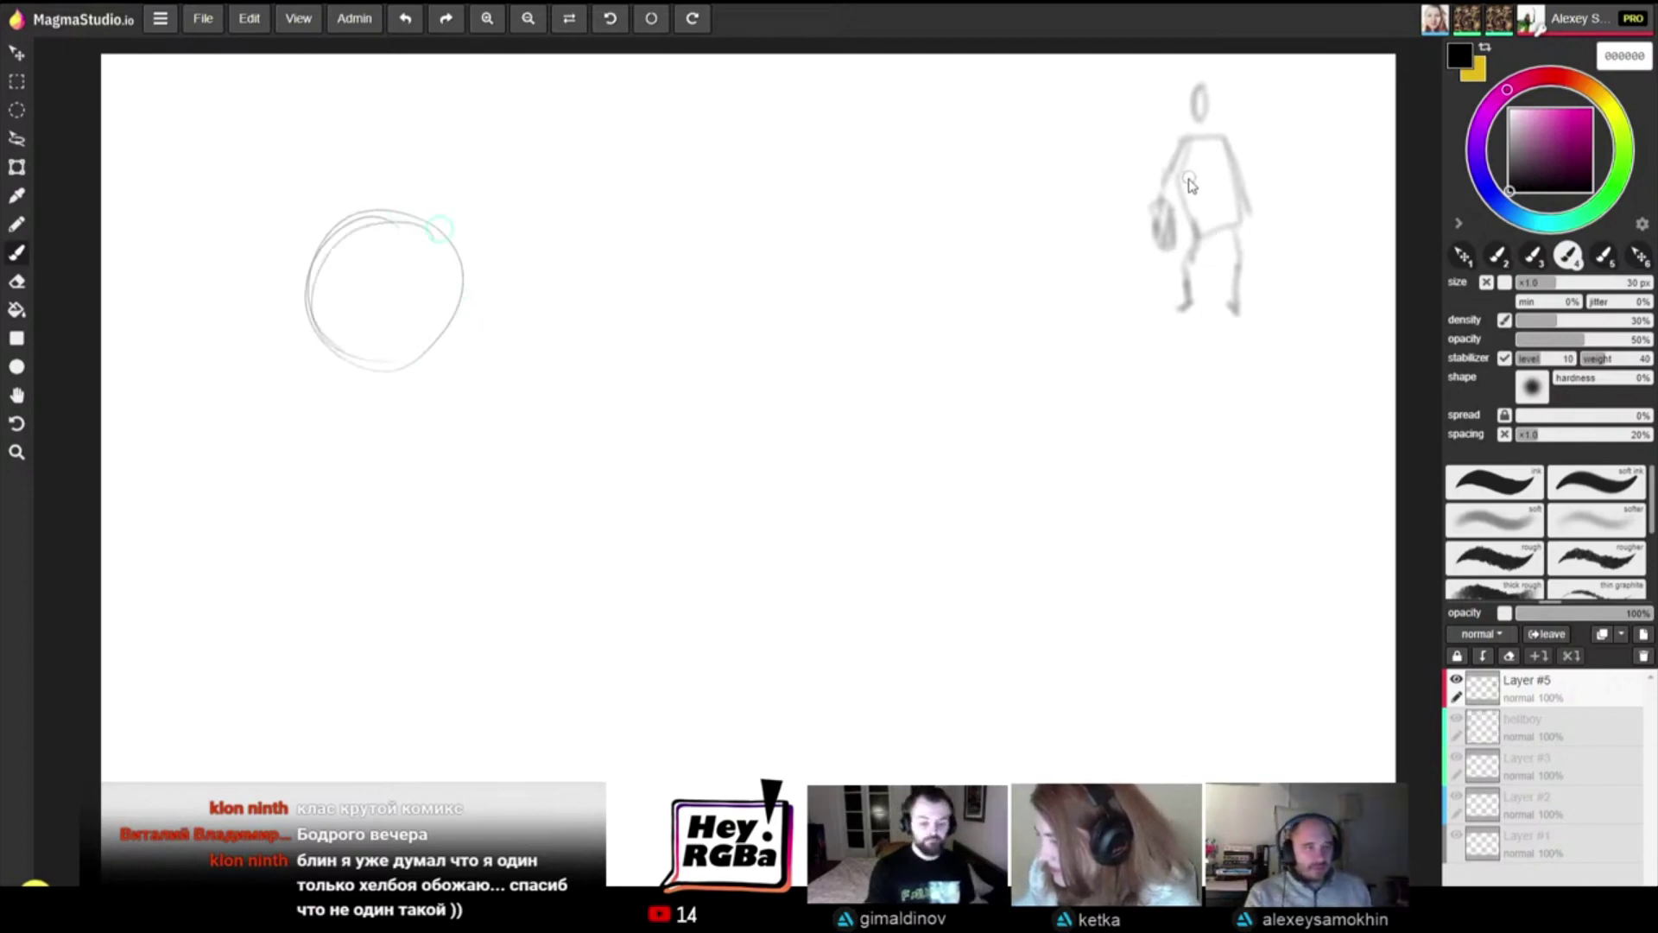
{"action": "left_click_drag", "start_coordinate": [1176, 178], "coordinate": [1218, 183]}
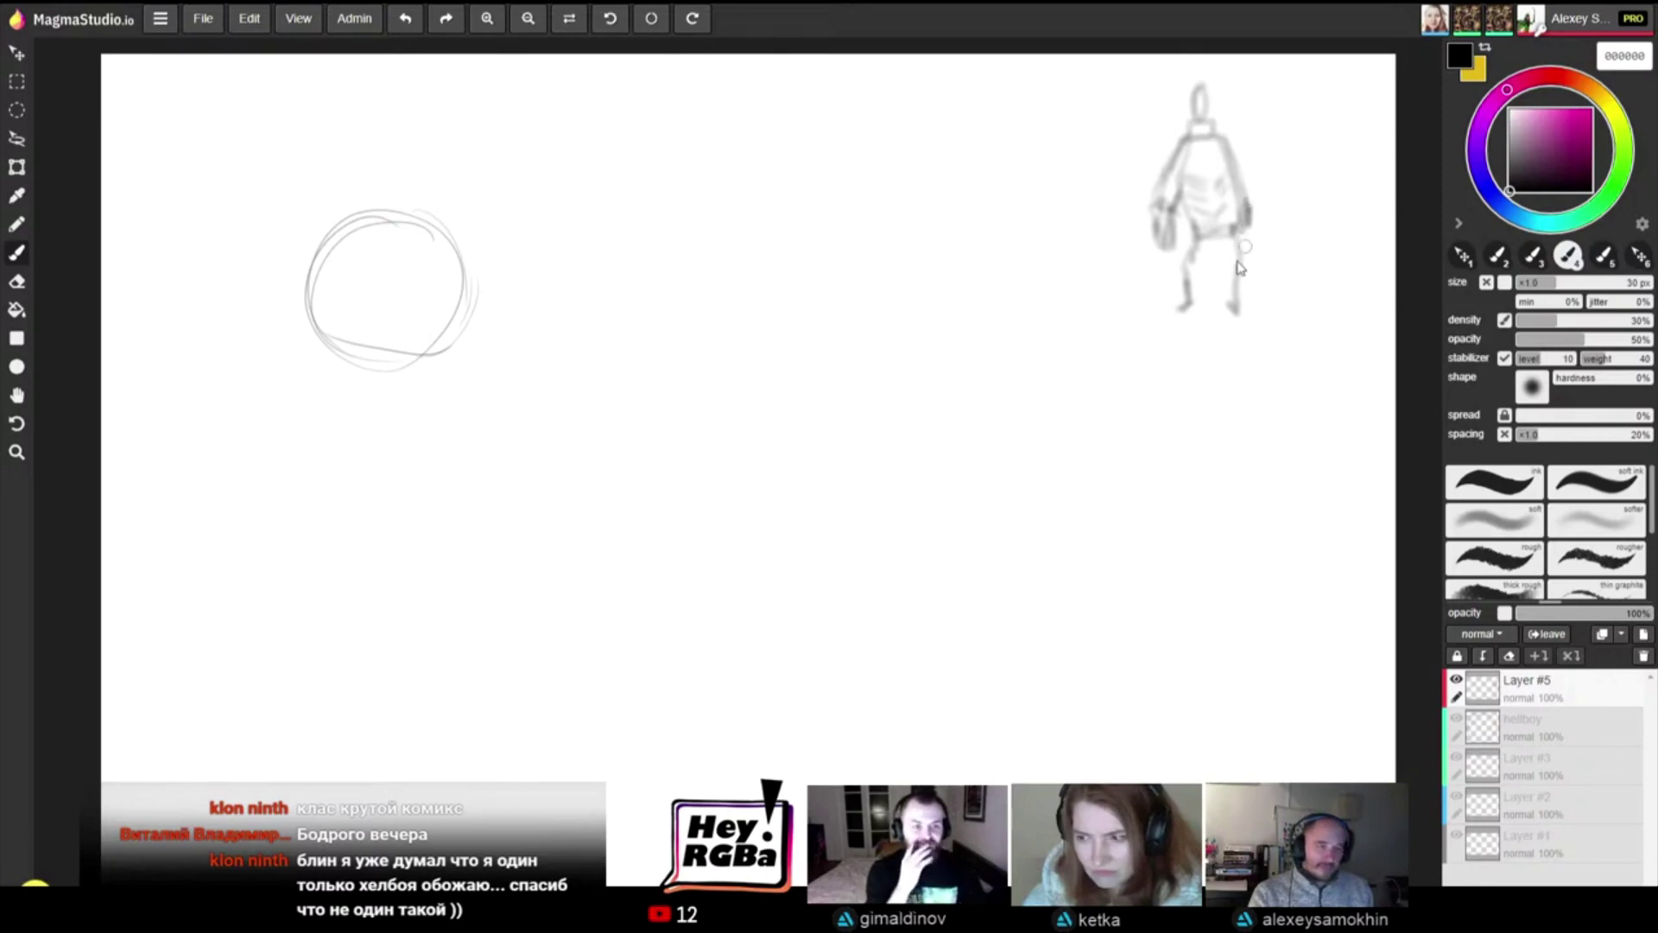
{"action": "left_click_drag", "start_coordinate": [1178, 311], "coordinate": [1189, 303]}
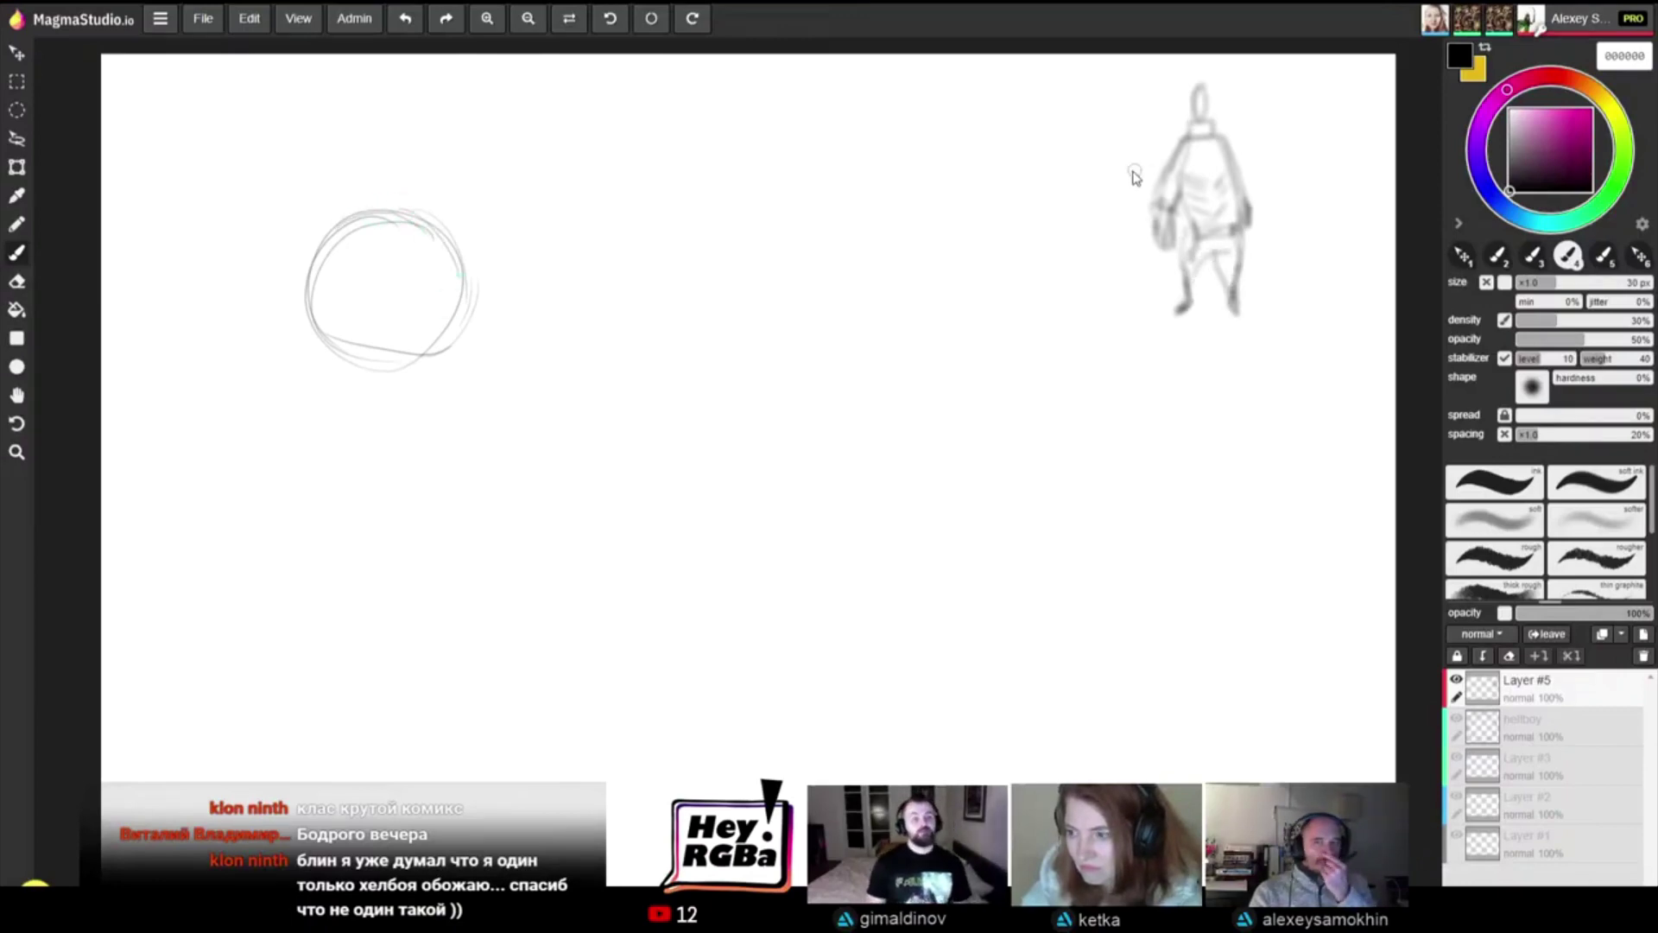
Step: Erase the small standing figure with the eraser enlarged to 100 px
{"action": "key", "text": "e"}
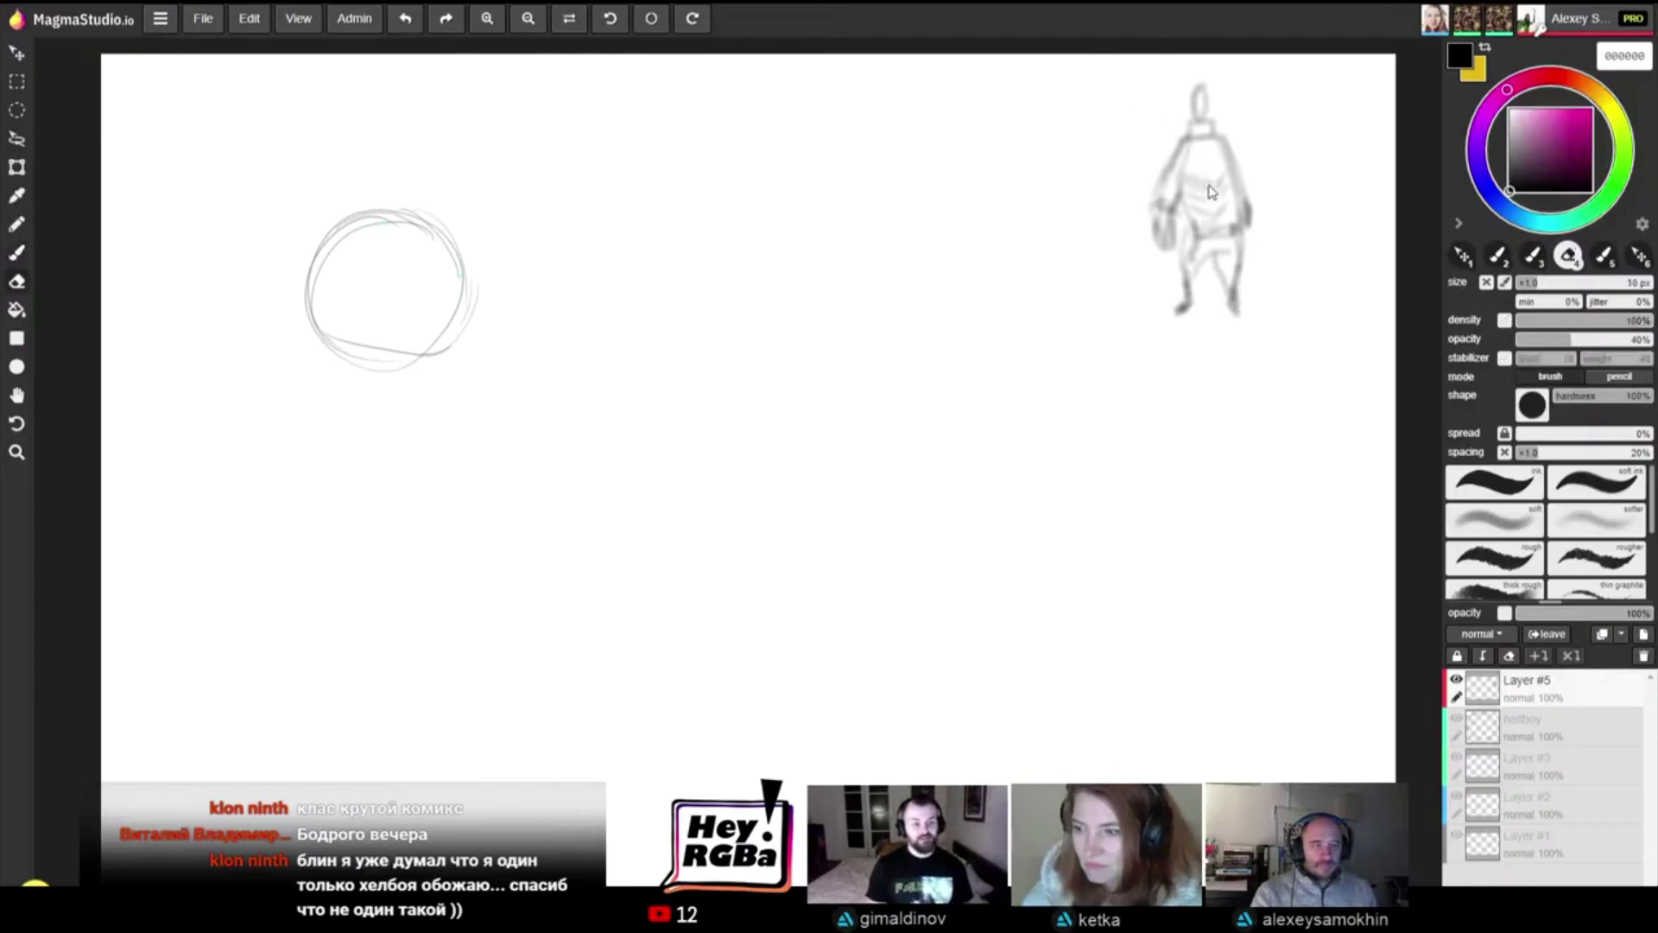
{"action": "key", "text": "bracketright"}
{"action": "key", "text": "bracketright"}
{"action": "key", "text": "bracketright"}
{"action": "key", "text": "bracketright"}
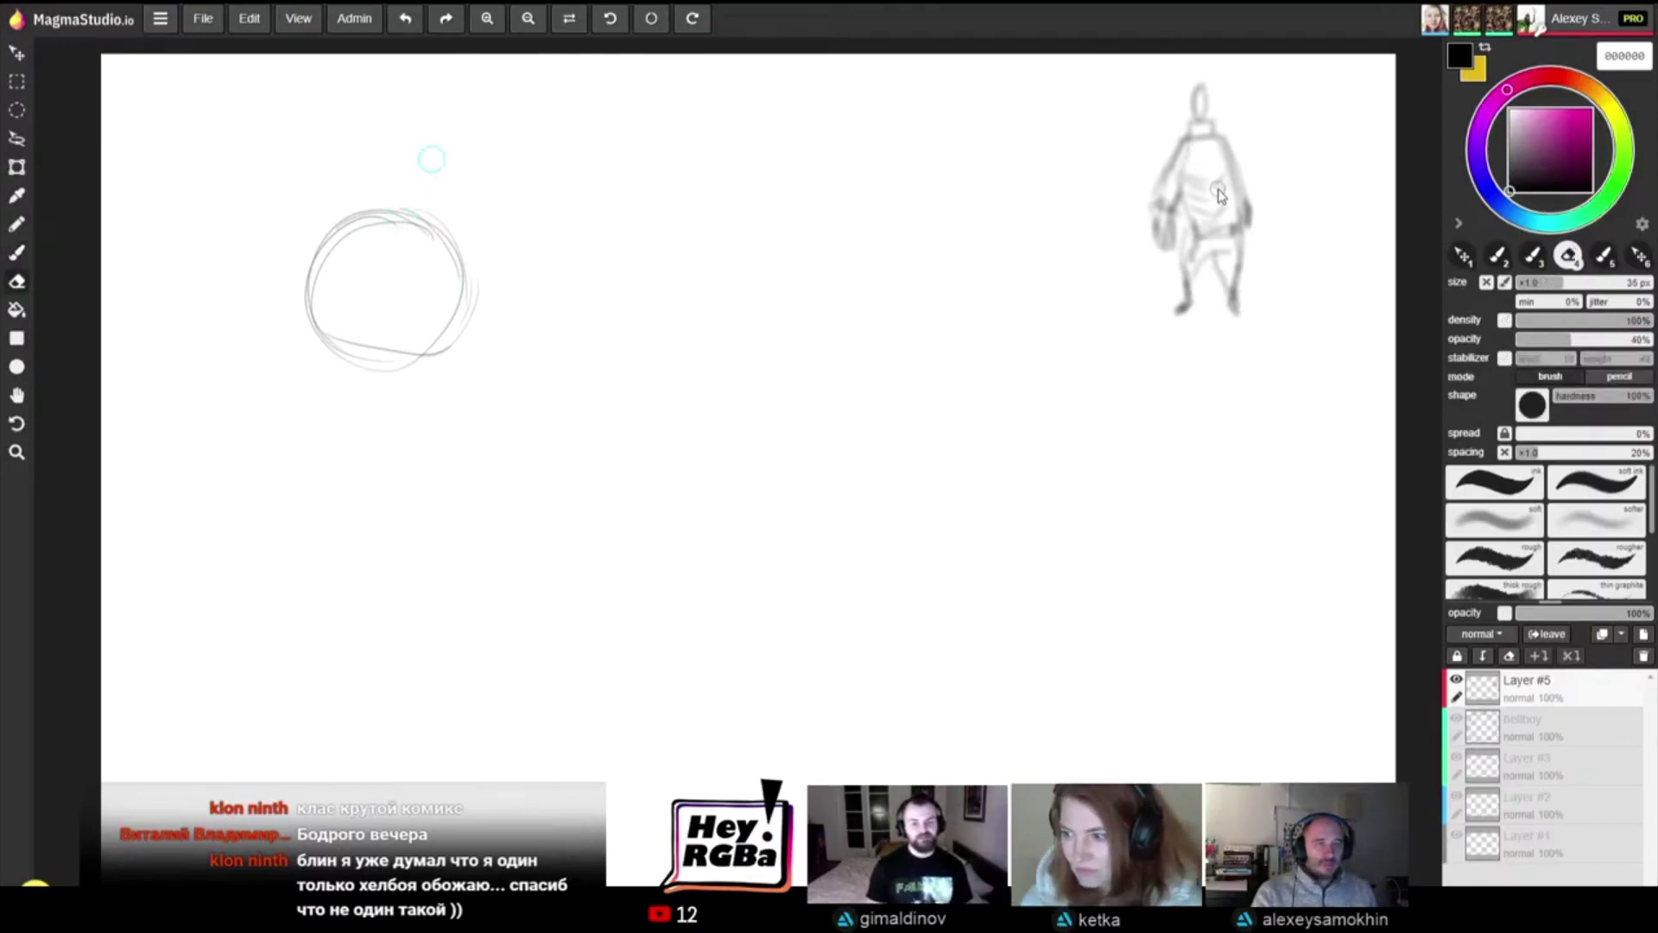
{"action": "key", "text": "bracketright"}
{"action": "key", "text": "bracketright"}
{"action": "key", "text": "bracketright"}
{"action": "key", "text": "bracketright"}
{"action": "key", "text": "bracketright"}
{"action": "mouse_move", "coordinate": [1186, 141]}
{"action": "left_mouse_down"}
{"action": "mouse_move", "coordinate": [1148, 223]}
{"action": "mouse_move", "coordinate": [1165, 235]}
{"action": "mouse_move", "coordinate": [1166, 299]}
{"action": "mouse_move", "coordinate": [1212, 266]}
{"action": "mouse_move", "coordinate": [1210, 313]}
{"action": "left_mouse_up"}
{"action": "mouse_move", "coordinate": [1191, 105]}
{"action": "left_mouse_down"}
{"action": "mouse_move", "coordinate": [1215, 81]}
{"action": "mouse_move", "coordinate": [1205, 284]}
{"action": "mouse_move", "coordinate": [1231, 320]}
{"action": "mouse_move", "coordinate": [1191, 313]}
{"action": "mouse_move", "coordinate": [1178, 107]}
{"action": "mouse_move", "coordinate": [1175, 156]}
{"action": "mouse_move", "coordinate": [1173, 140]}
{"action": "mouse_move", "coordinate": [1216, 66]}
{"action": "mouse_move", "coordinate": [1246, 159]}
{"action": "mouse_move", "coordinate": [1249, 117]}
{"action": "mouse_move", "coordinate": [1224, 94]}
{"action": "mouse_move", "coordinate": [1203, 124]}
{"action": "mouse_move", "coordinate": [1178, 108]}
{"action": "mouse_move", "coordinate": [1206, 87]}
{"action": "mouse_move", "coordinate": [1247, 131]}
{"action": "mouse_move", "coordinate": [1221, 102]}
{"action": "mouse_move", "coordinate": [1188, 109]}
{"action": "mouse_move", "coordinate": [1191, 279]}
{"action": "mouse_move", "coordinate": [1148, 196]}
{"action": "mouse_move", "coordinate": [1131, 291]}
{"action": "mouse_move", "coordinate": [1207, 355]}
{"action": "left_mouse_up"}
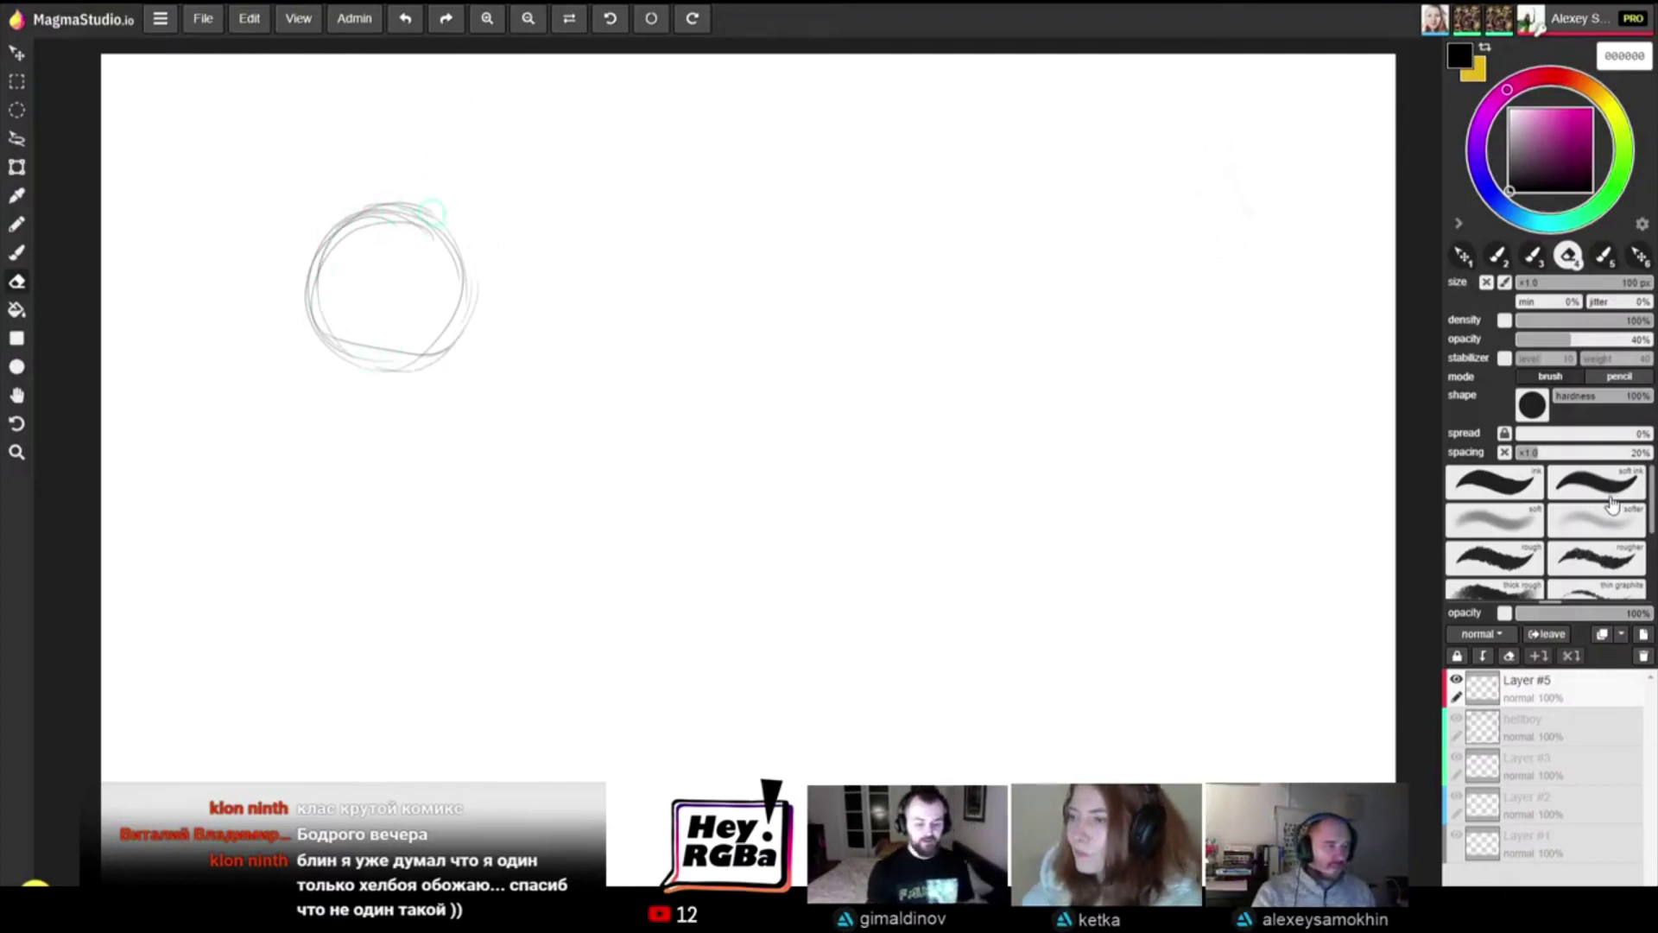
Step: Sketch a larger oval head with the brush in the upper-right area of the canvas, undoing the unwanted strokes
{"action": "key", "text": "b"}
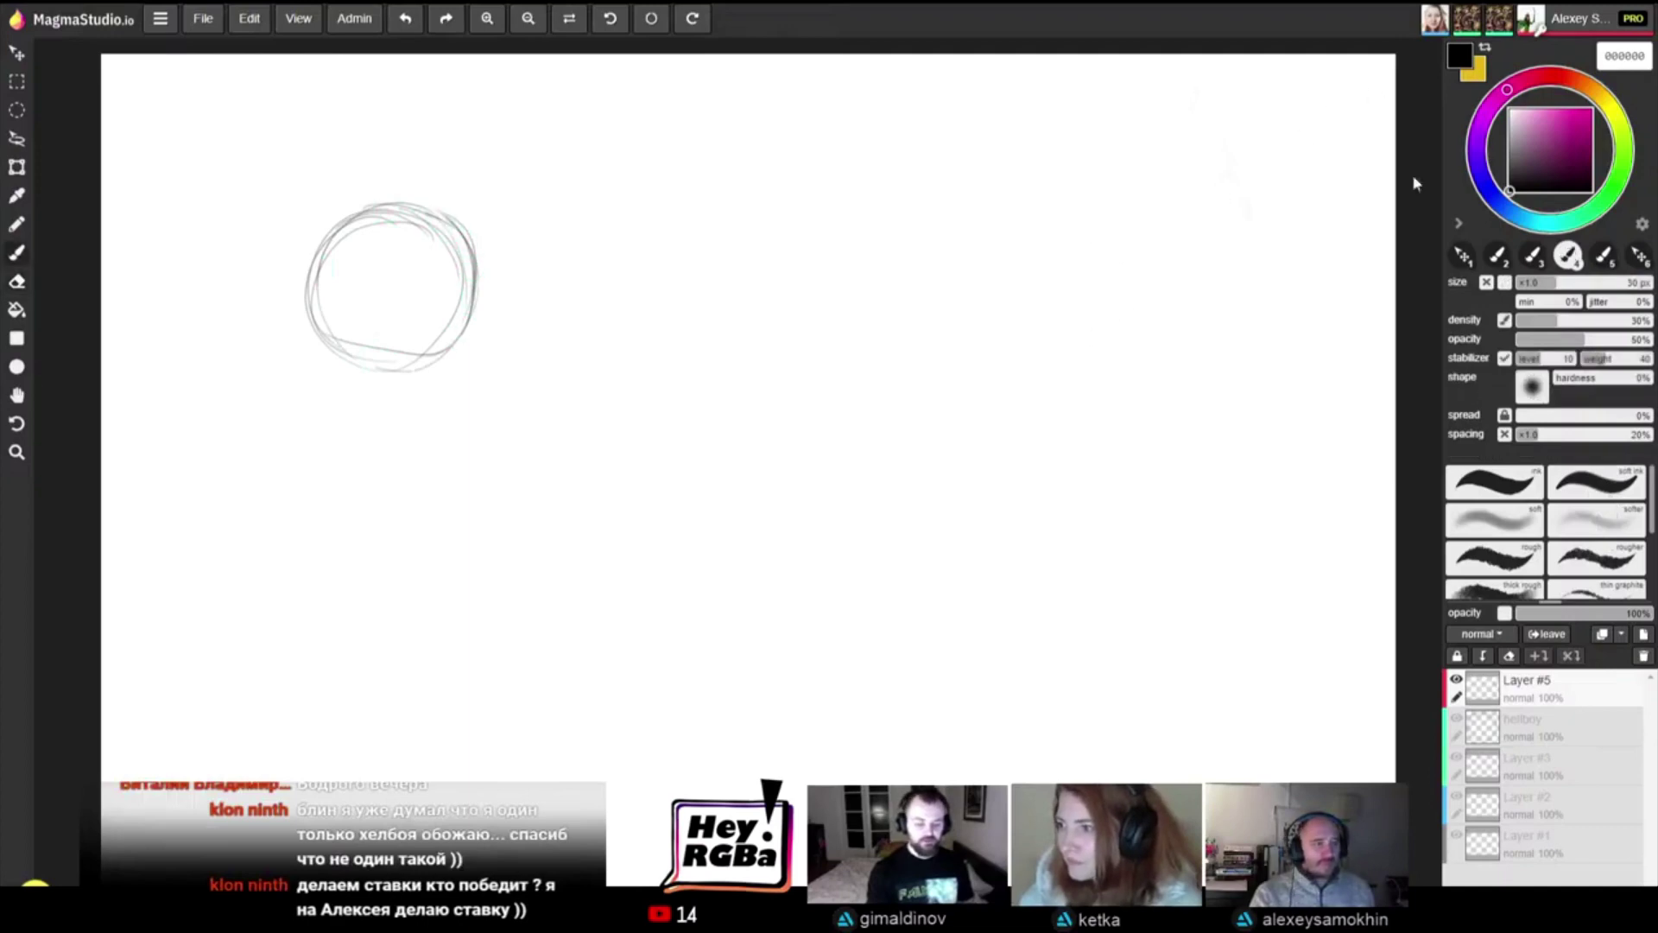
{"action": "mouse_move", "coordinate": [1012, 314]}
{"action": "left_mouse_down"}
{"action": "mouse_move", "coordinate": [1030, 401]}
{"action": "mouse_move", "coordinate": [1131, 453]}
{"action": "left_mouse_up"}
{"action": "key", "text": "ctrl+z"}
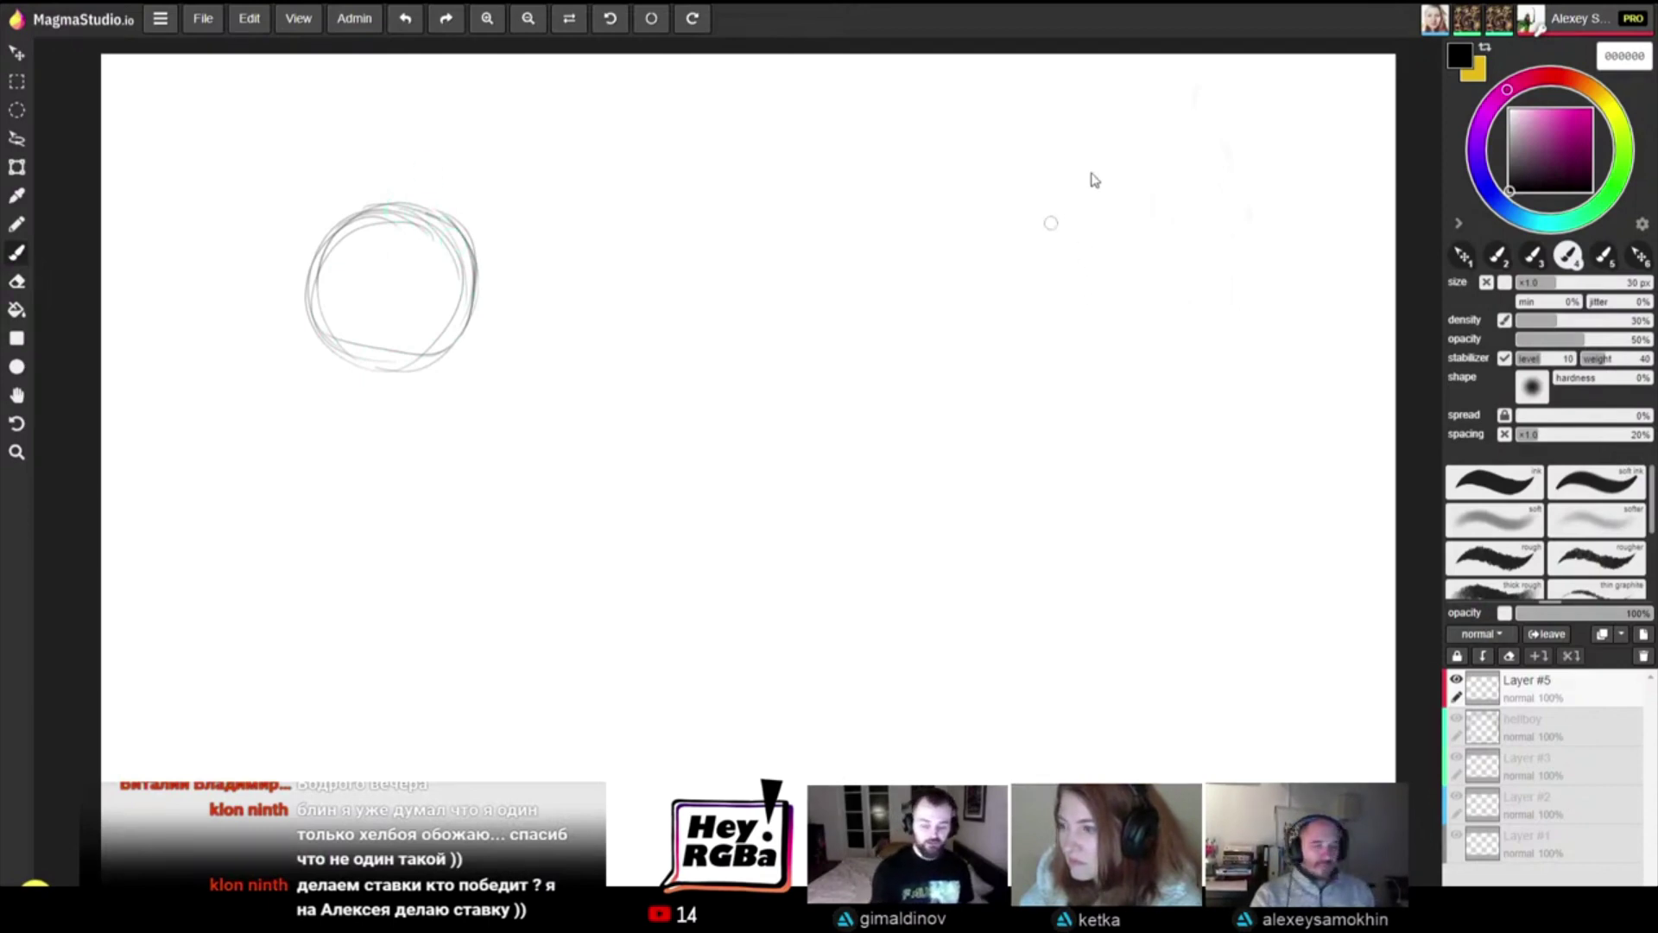
{"action": "mouse_move", "coordinate": [1106, 252]}
{"action": "left_mouse_down"}
{"action": "mouse_move", "coordinate": [1089, 210]}
{"action": "mouse_move", "coordinate": [1136, 190]}
{"action": "mouse_move", "coordinate": [1144, 238]}
{"action": "mouse_move", "coordinate": [1120, 262]}
{"action": "mouse_move", "coordinate": [1111, 171]}
{"action": "mouse_move", "coordinate": [1147, 244]}
{"action": "mouse_move", "coordinate": [1083, 251]}
{"action": "mouse_move", "coordinate": [1114, 278]}
{"action": "left_mouse_up"}
{"action": "key", "text": "ctrl+z"}
{"action": "key", "text": "ctrl+z"}
{"action": "key", "text": "ctrl+z"}
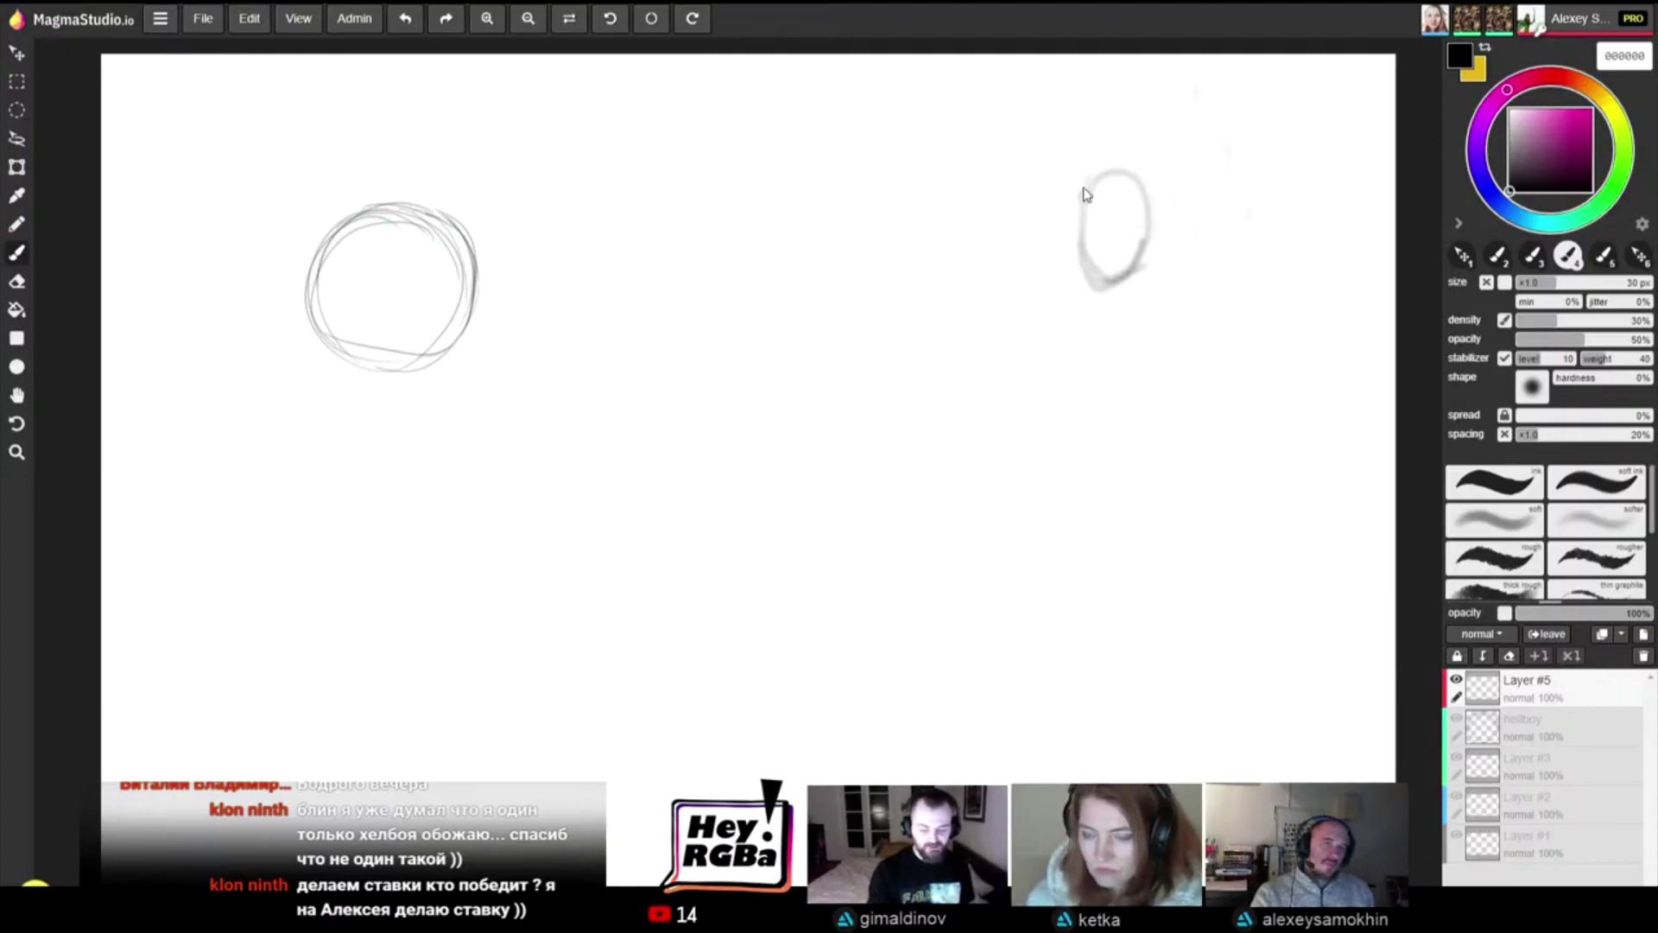
{"action": "key", "text": "ctrl+z"}
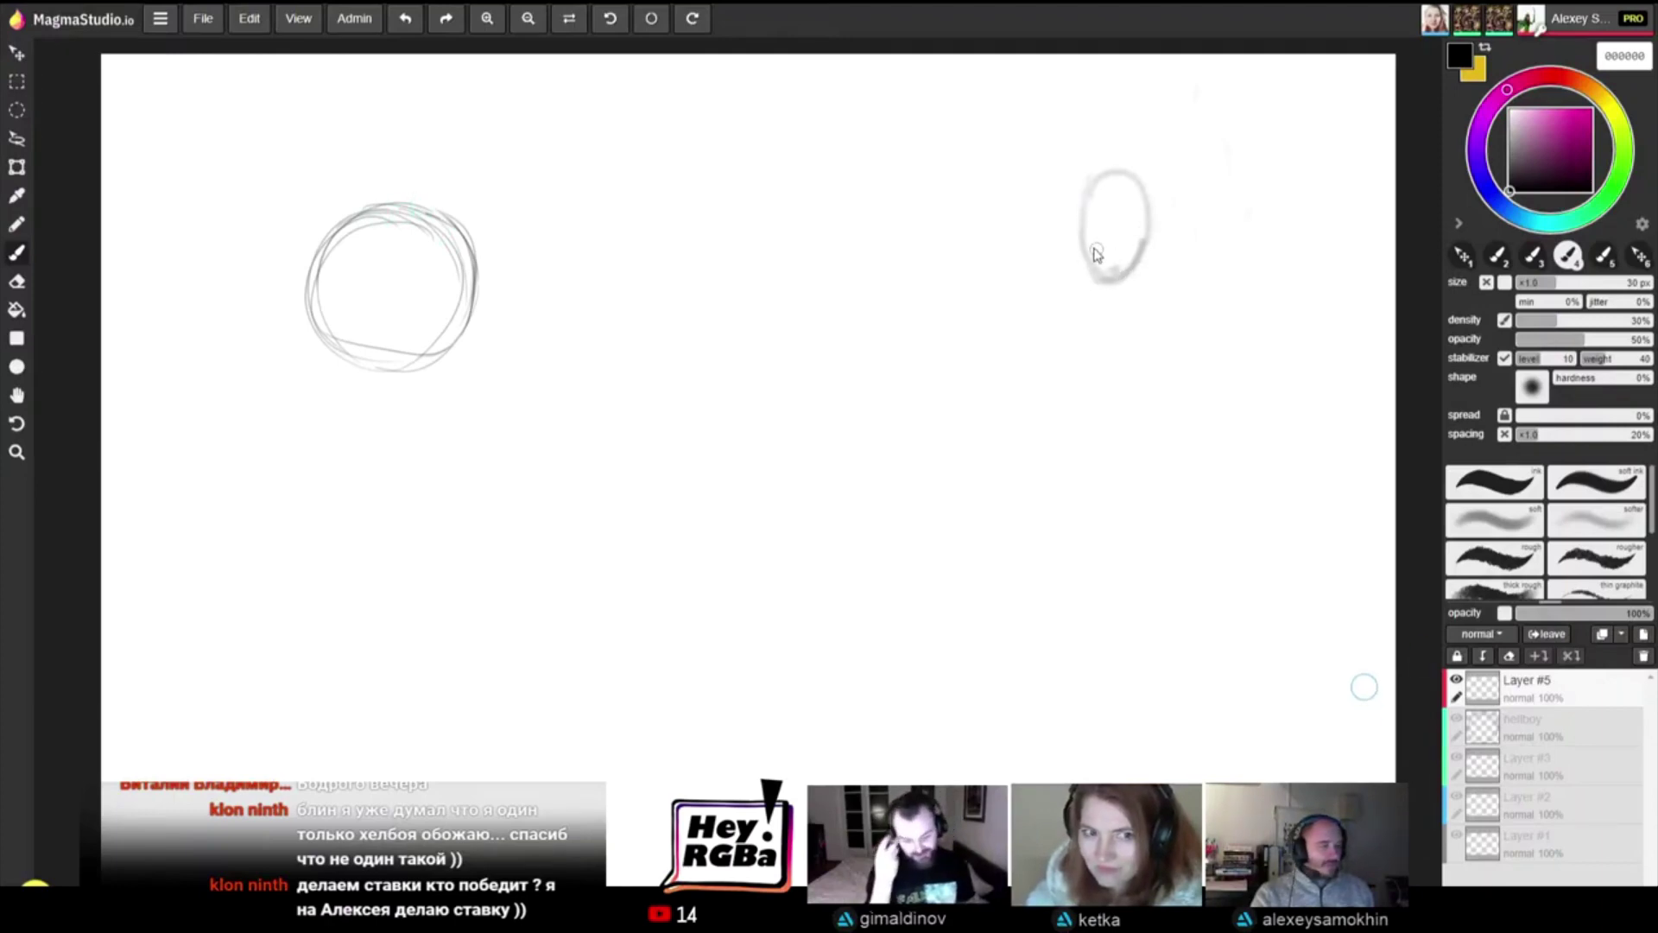
Step: Draw the sloping shoulder lines on both sides of the head and a rounded V-shaped collar below the chin
{"action": "mouse_move", "coordinate": [1094, 244]}
{"action": "left_mouse_down"}
{"action": "mouse_move", "coordinate": [1061, 272]}
{"action": "mouse_move", "coordinate": [1109, 237]}
{"action": "mouse_move", "coordinate": [1018, 366]}
{"action": "left_mouse_up"}
{"action": "mouse_move", "coordinate": [1147, 236]}
{"action": "left_mouse_down"}
{"action": "mouse_move", "coordinate": [1222, 363]}
{"action": "mouse_move", "coordinate": [1162, 235]}
{"action": "left_mouse_up"}
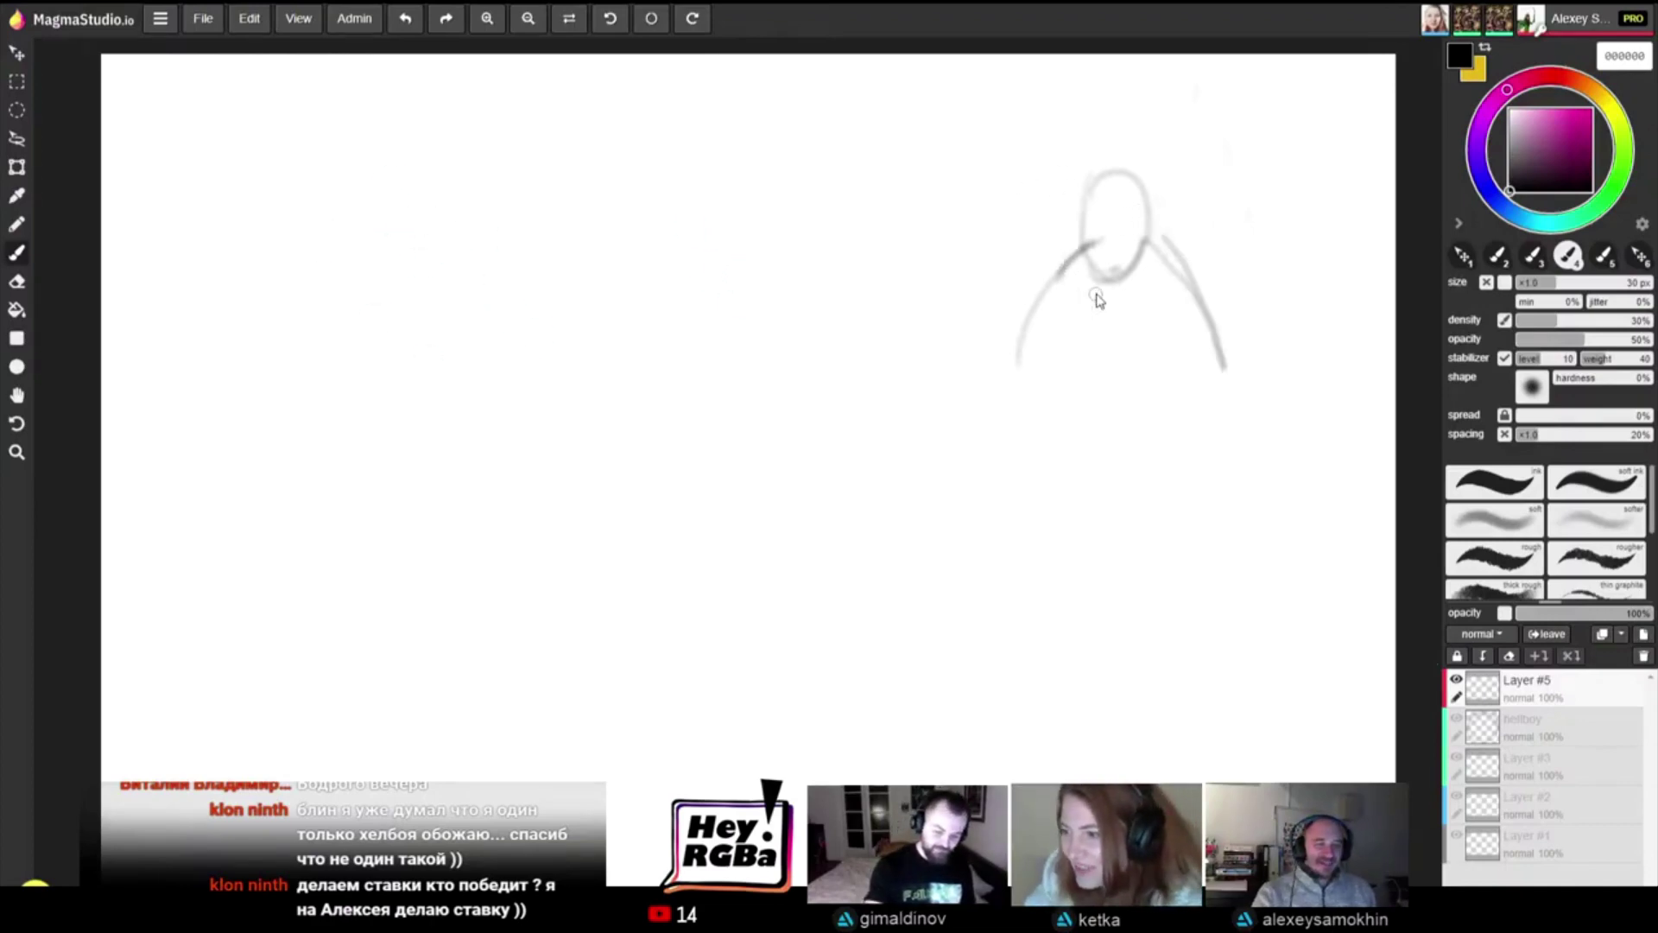
{"action": "left_click_drag", "start_coordinate": [1132, 300], "coordinate": [1112, 273]}
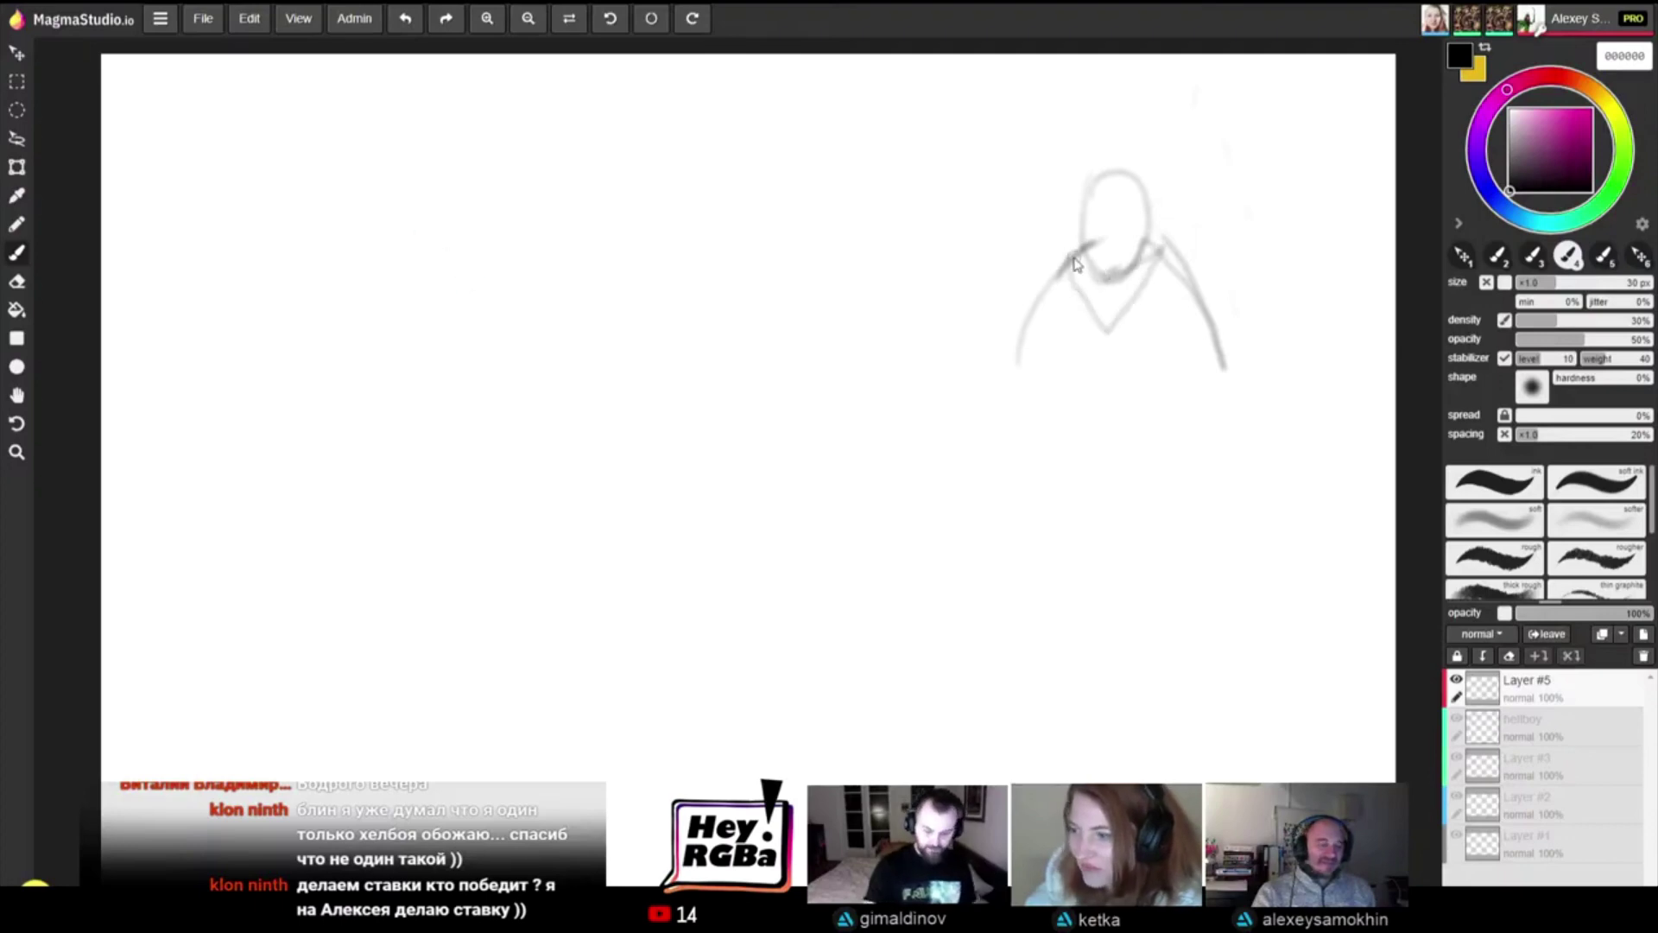
{"action": "key", "text": "ctrl+z"}
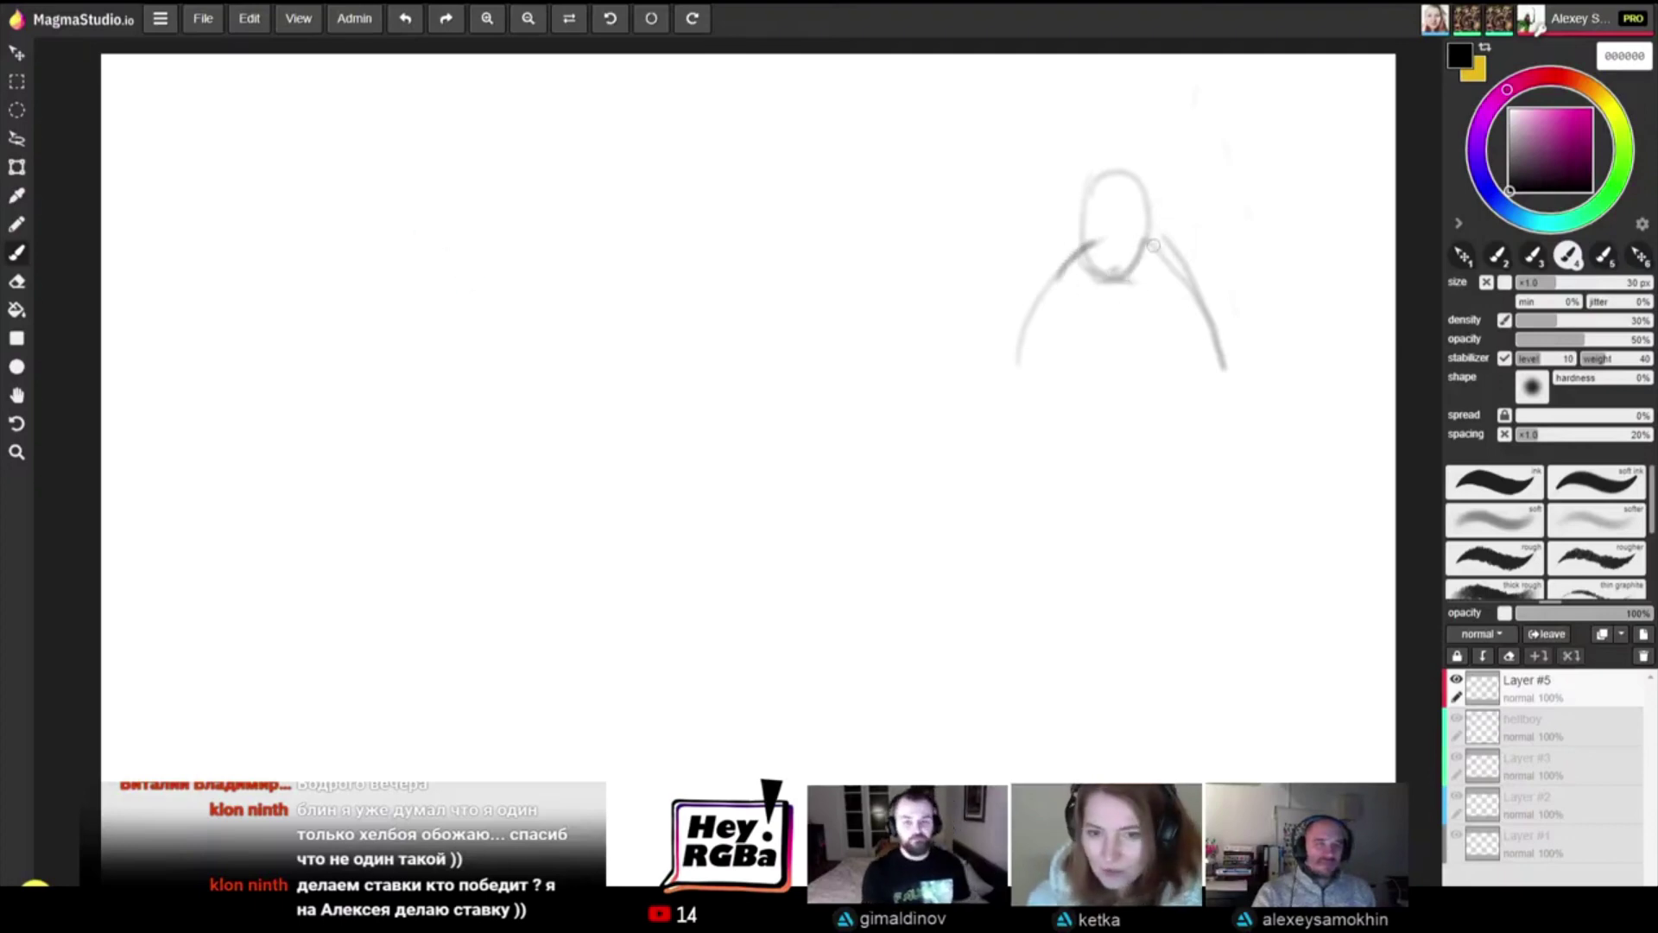
{"action": "mouse_move", "coordinate": [1075, 255]}
{"action": "left_mouse_down"}
{"action": "mouse_move", "coordinate": [1086, 317]}
{"action": "mouse_move", "coordinate": [1132, 324]}
{"action": "left_mouse_up"}
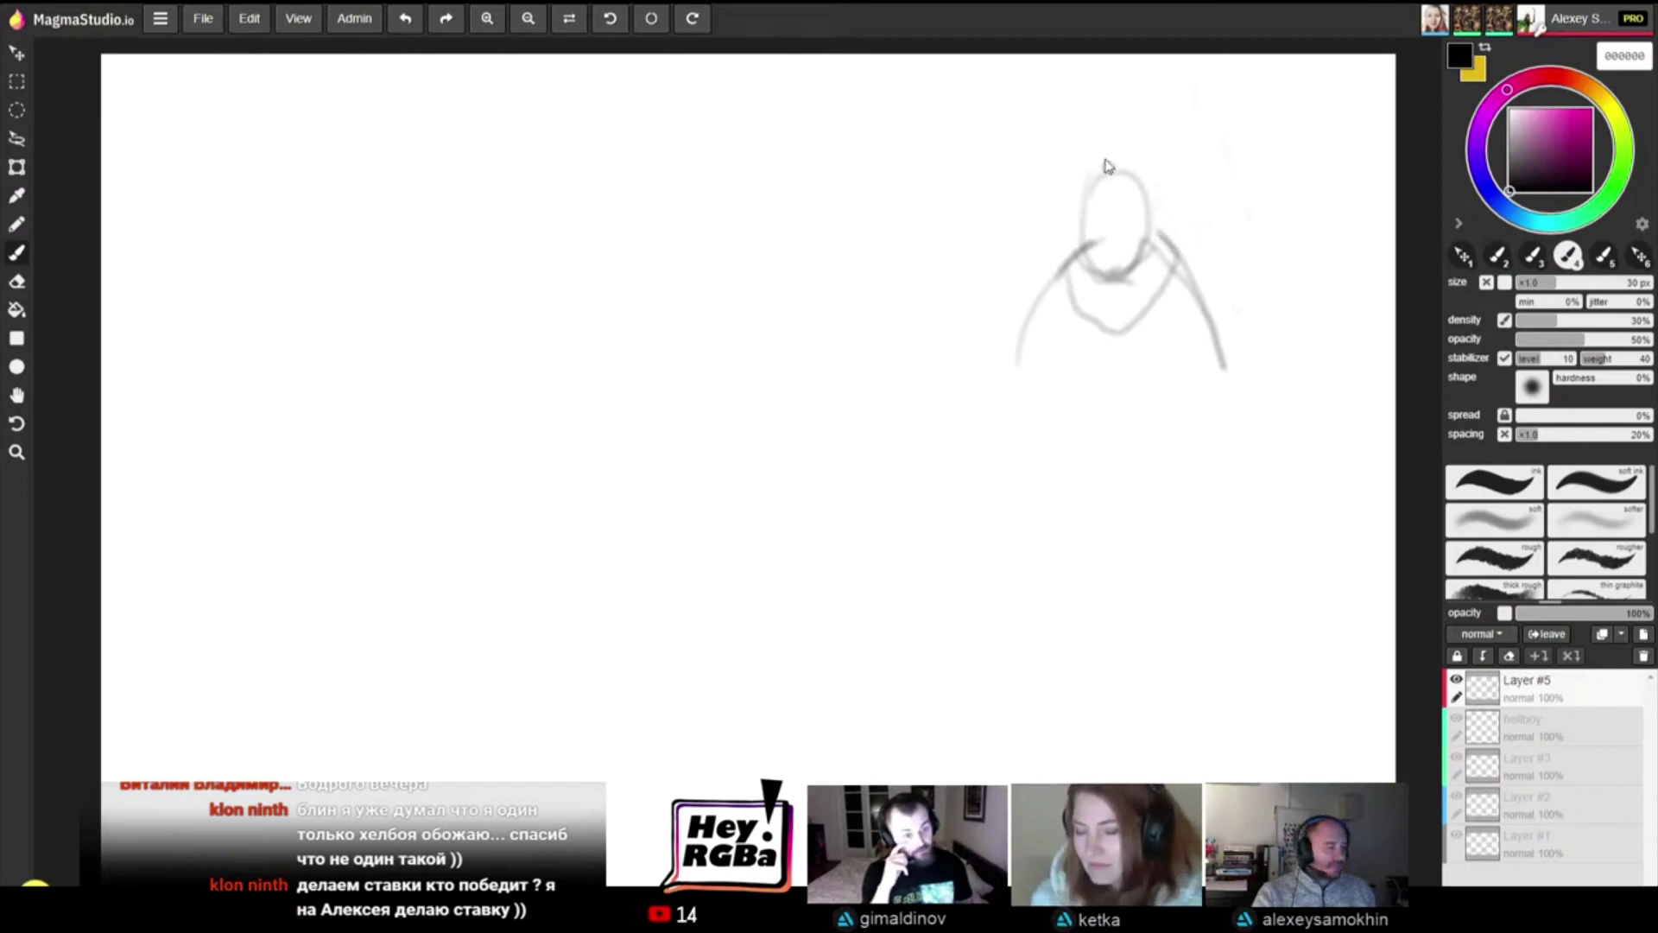
Step: Sketch the outer and inner contours of the torso and upper arms, tapering down from the shoulders to the waist
{"action": "mouse_move", "coordinate": [1078, 262]}
{"action": "left_mouse_down"}
{"action": "mouse_move", "coordinate": [1024, 304]}
{"action": "mouse_move", "coordinate": [1020, 331]}
{"action": "mouse_move", "coordinate": [1072, 436]}
{"action": "left_mouse_up"}
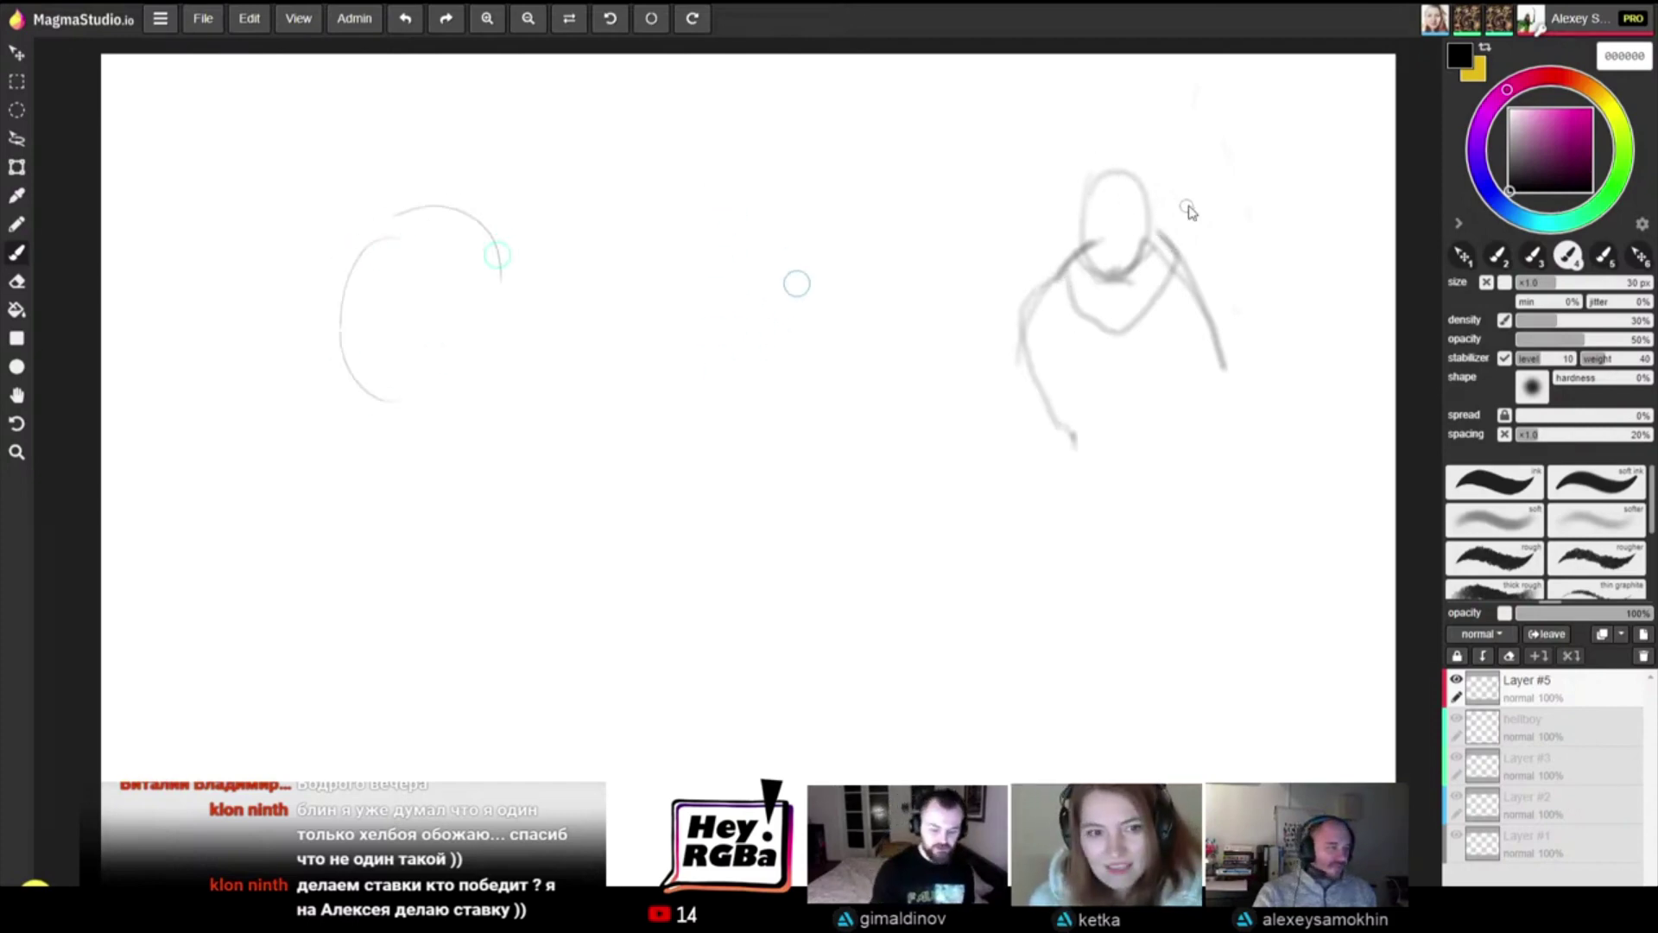
{"action": "mouse_move", "coordinate": [1171, 297]}
{"action": "left_mouse_down"}
{"action": "mouse_move", "coordinate": [1209, 321]}
{"action": "mouse_move", "coordinate": [1157, 414]}
{"action": "mouse_move", "coordinate": [1150, 374]}
{"action": "mouse_move", "coordinate": [1137, 451]}
{"action": "left_mouse_up"}
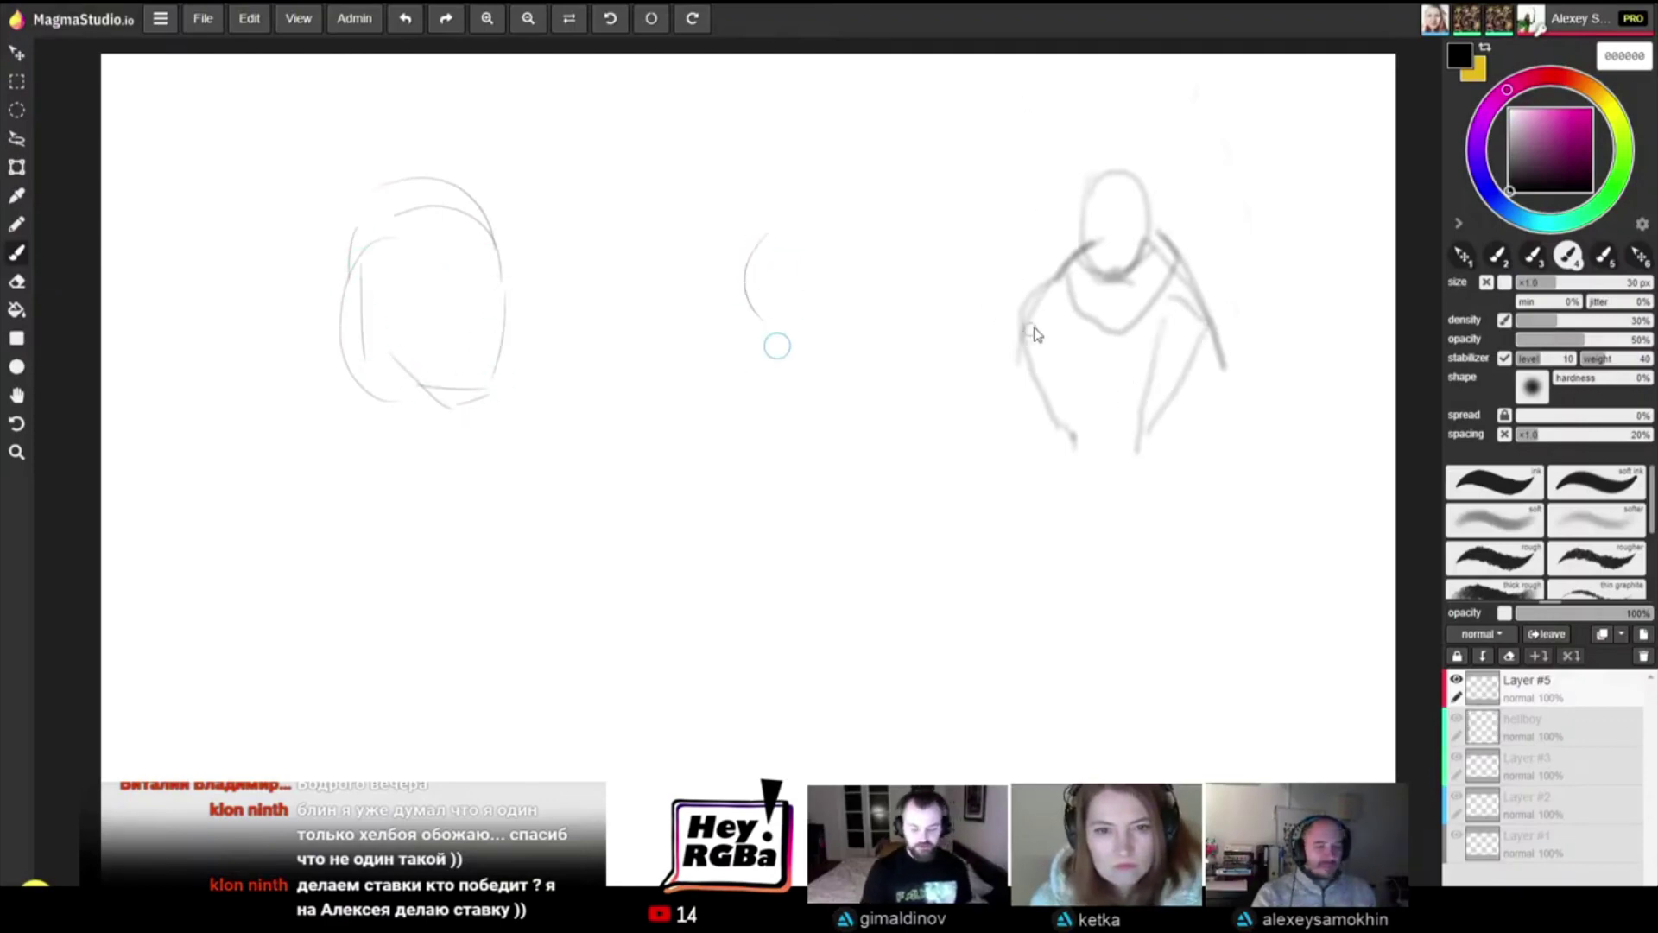
{"action": "left_click_drag", "start_coordinate": [1069, 277], "coordinate": [1068, 445]}
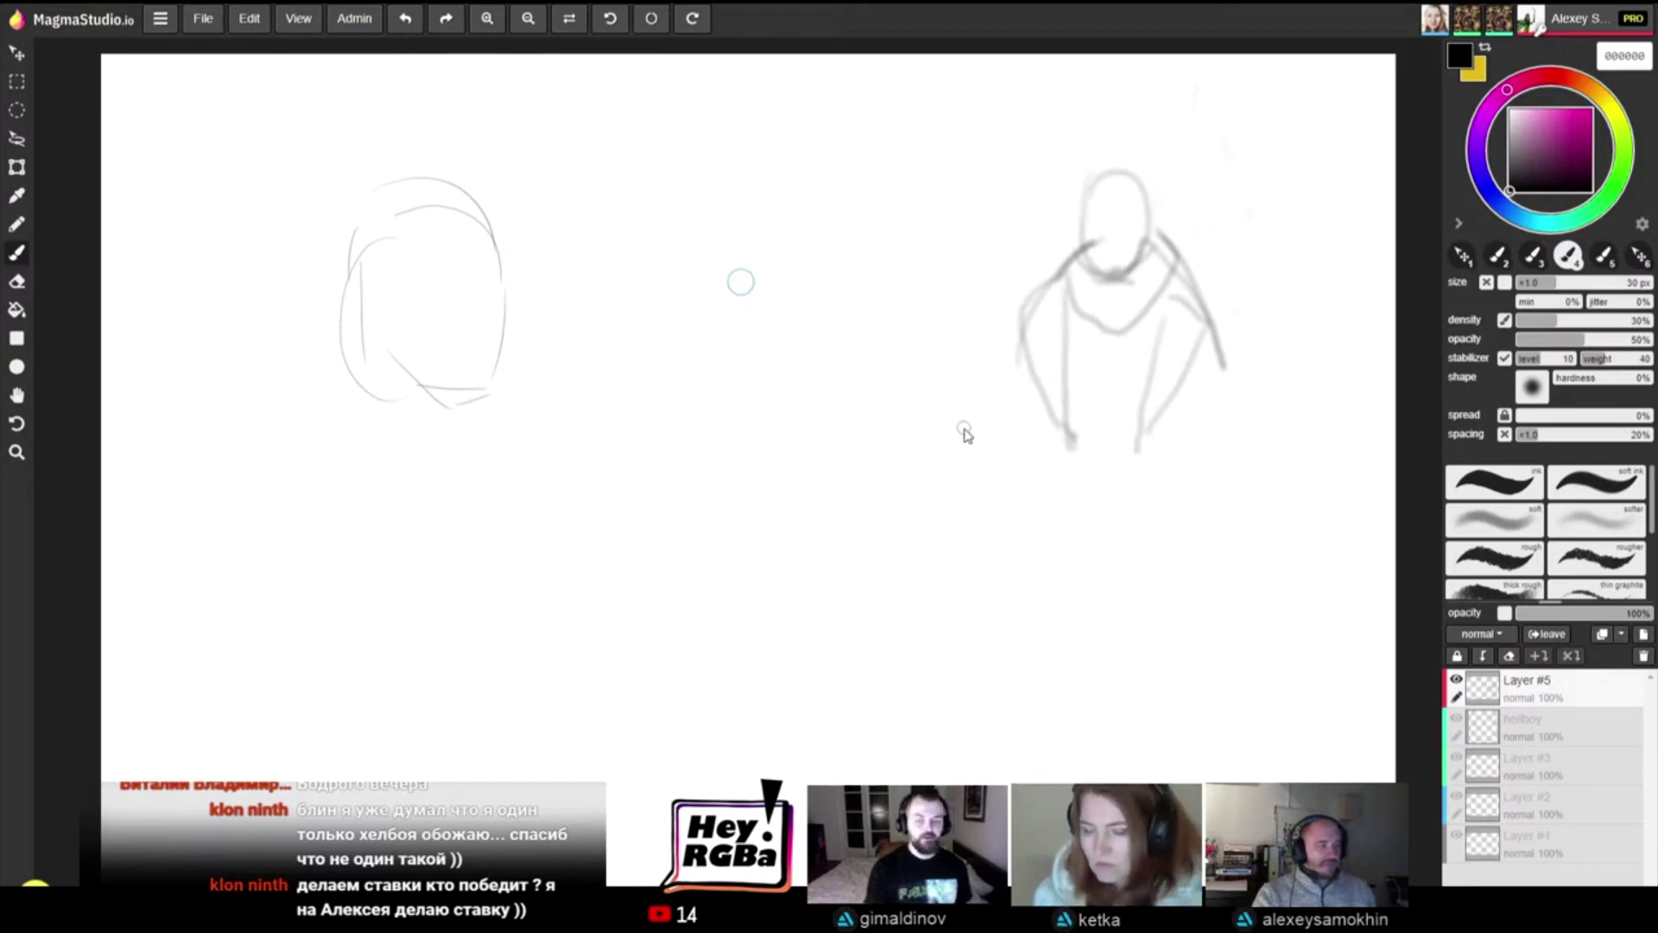
Step: Sketch two blocky shapes below the torso, one on each side of the figure
{"action": "mouse_move", "coordinate": [1183, 458]}
{"action": "left_mouse_down"}
{"action": "mouse_move", "coordinate": [1247, 472]}
{"action": "mouse_move", "coordinate": [1247, 518]}
{"action": "left_mouse_up"}
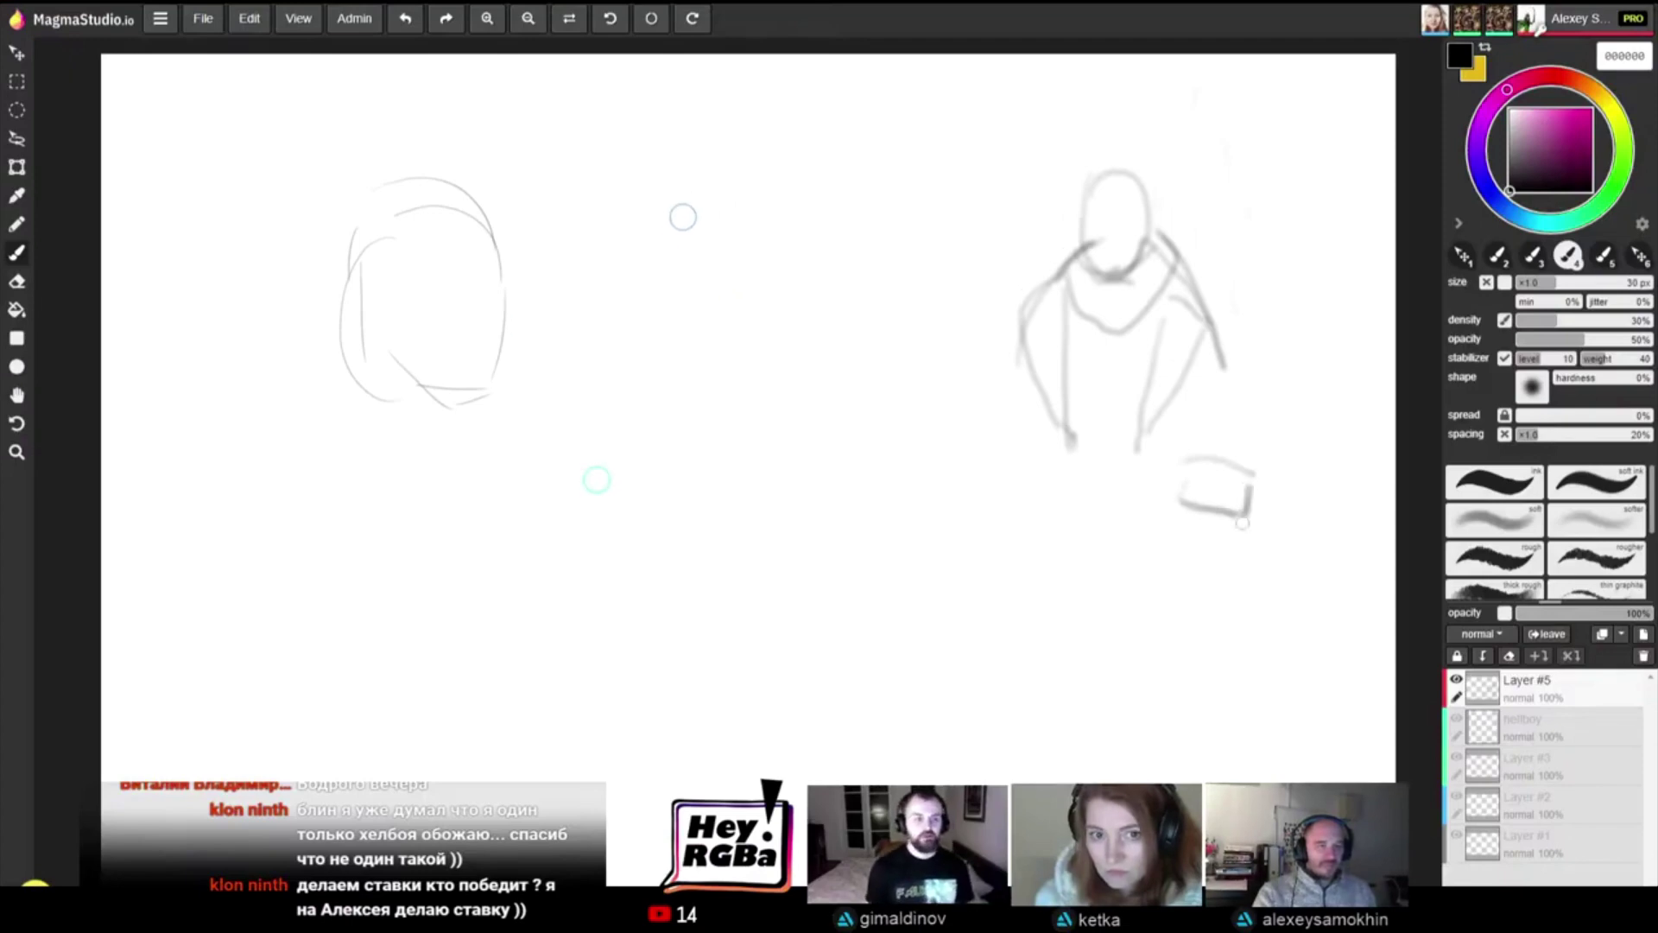
{"action": "left_click_drag", "start_coordinate": [1012, 464], "coordinate": [1021, 508]}
{"action": "mouse_move", "coordinate": [1015, 467]}
{"action": "left_mouse_down"}
{"action": "mouse_move", "coordinate": [1036, 458]}
{"action": "mouse_move", "coordinate": [1041, 512]}
{"action": "left_mouse_up"}
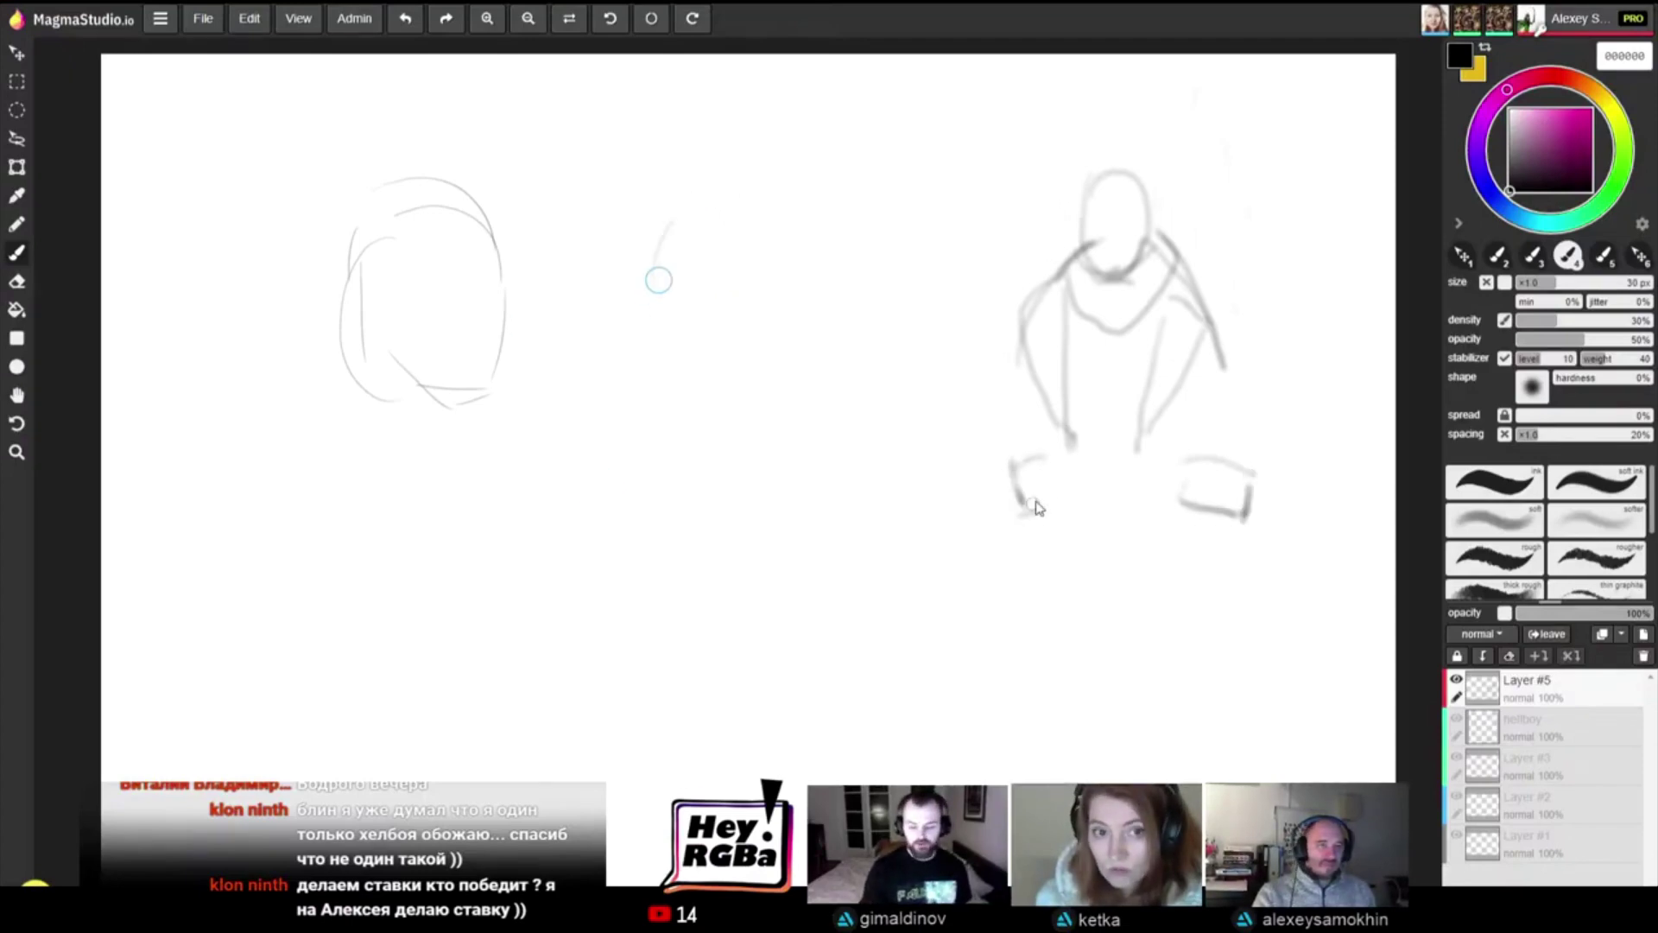
{"action": "key", "text": "ctrl+z"}
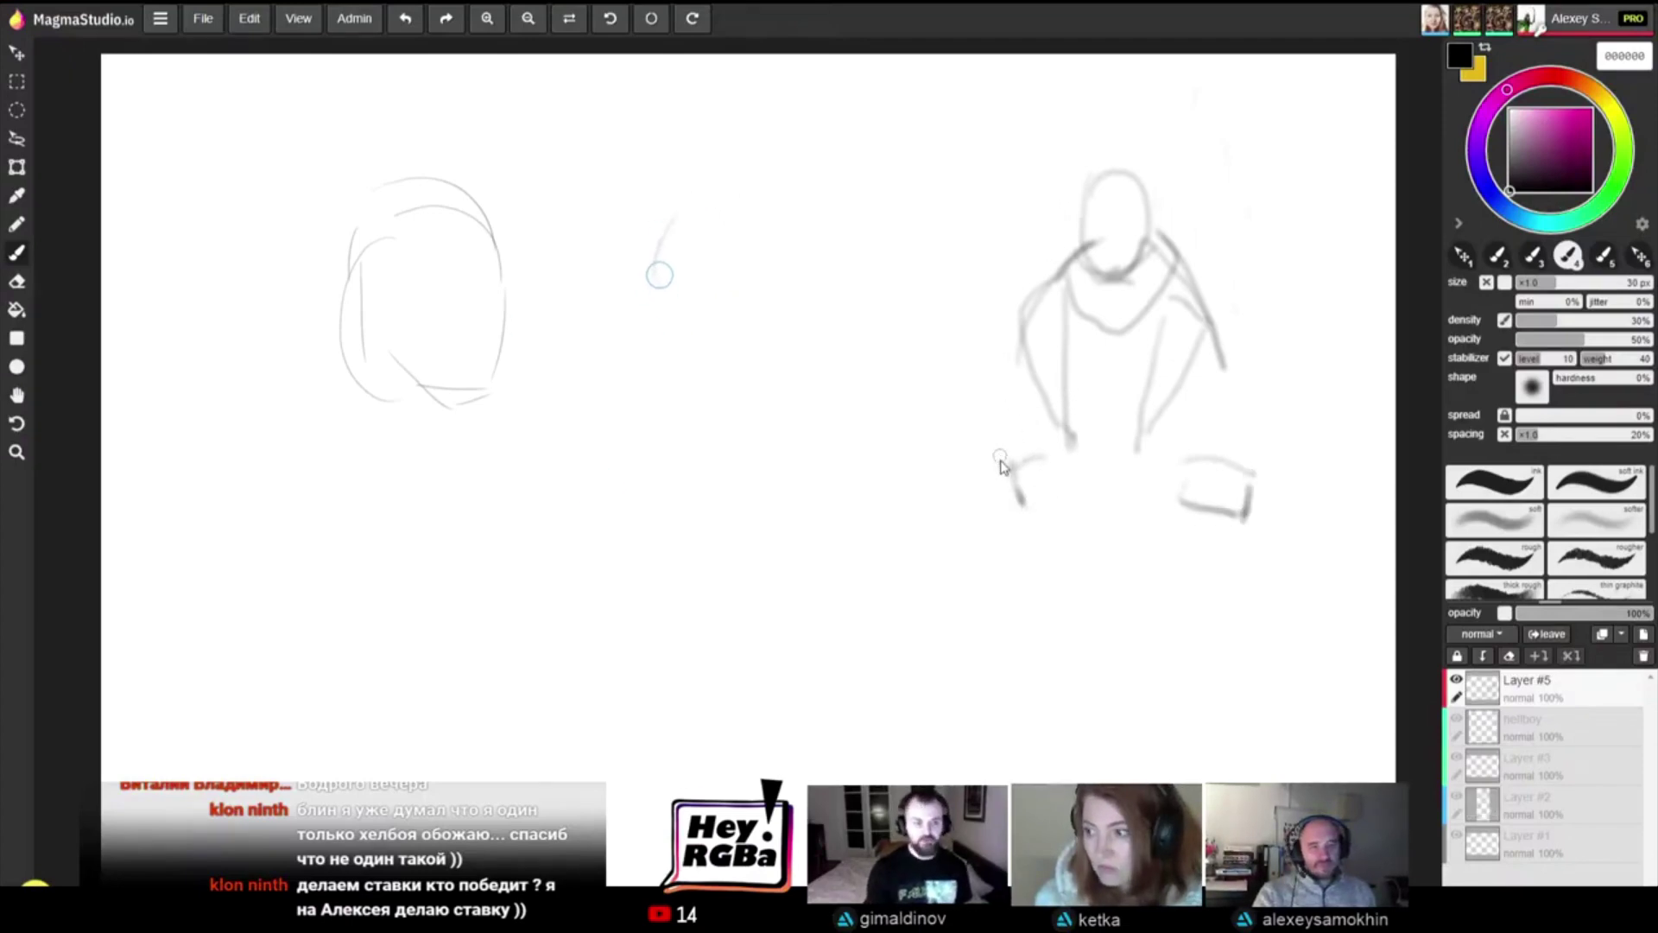
{"action": "left_click_drag", "start_coordinate": [1001, 471], "coordinate": [1007, 504]}
{"action": "mouse_move", "coordinate": [1009, 503]}
{"action": "left_mouse_down"}
{"action": "mouse_move", "coordinate": [1043, 461]}
{"action": "mouse_move", "coordinate": [1052, 496]}
{"action": "left_mouse_up"}
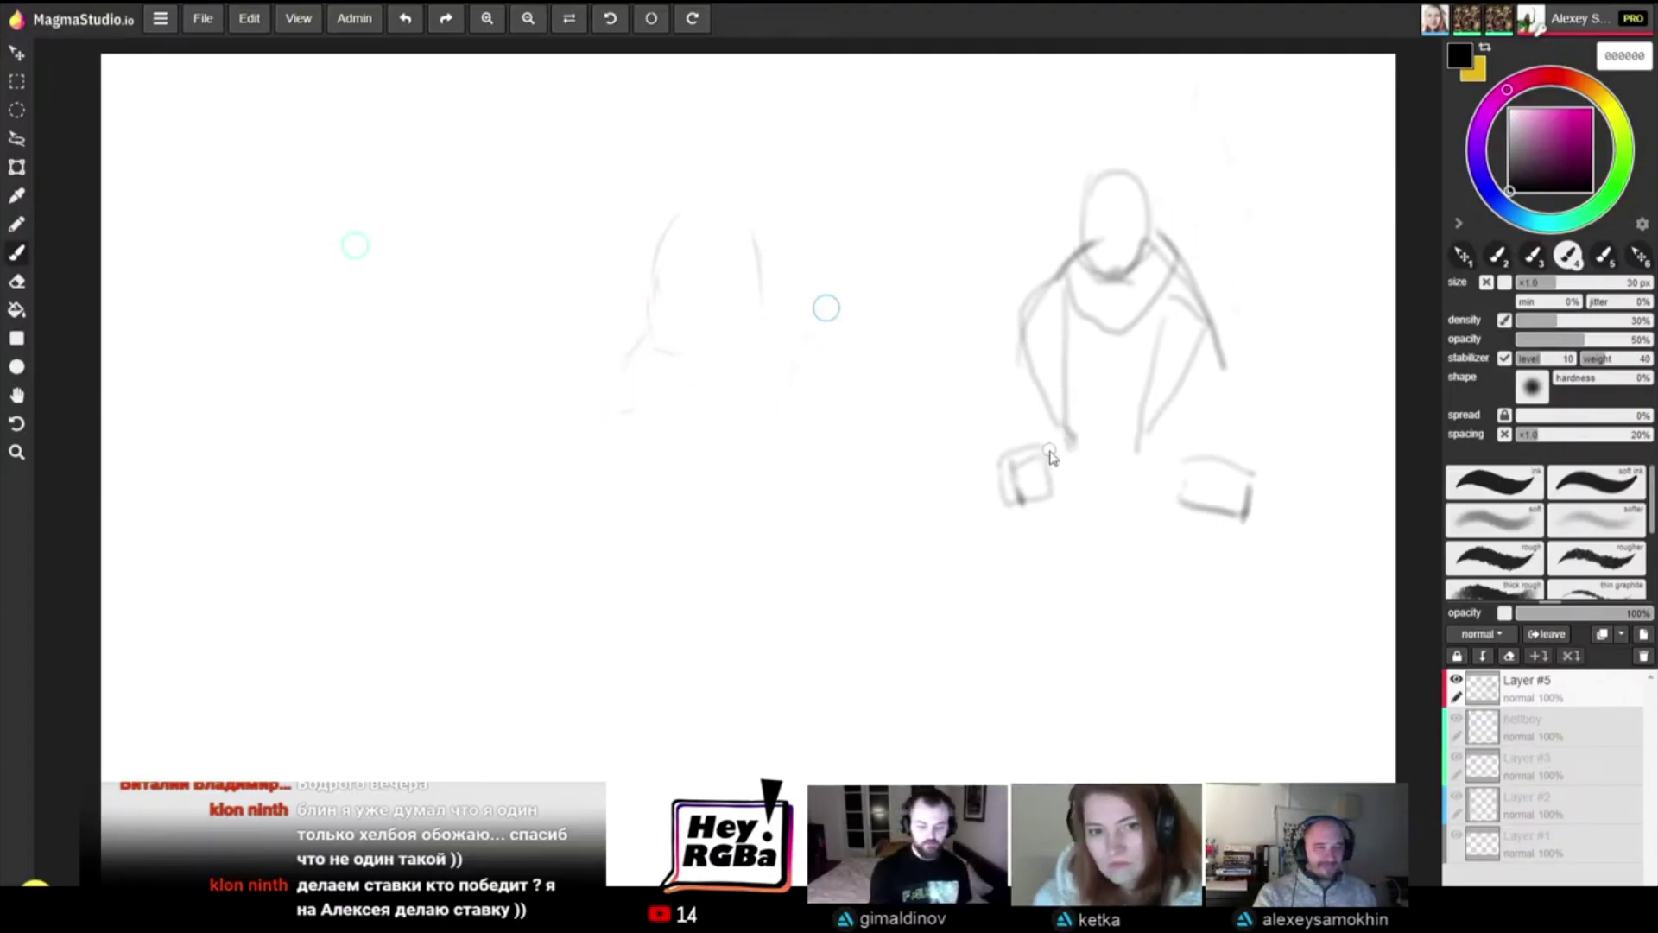
Step: Sketch a slanted blocky form between the two lower blocks and a small angular shape at the torso's lower end
{"action": "mouse_move", "coordinate": [1041, 446]}
{"action": "left_mouse_down"}
{"action": "mouse_move", "coordinate": [1062, 407]}
{"action": "mouse_move", "coordinate": [1083, 409]}
{"action": "mouse_move", "coordinate": [1069, 416]}
{"action": "mouse_move", "coordinate": [1095, 438]}
{"action": "mouse_move", "coordinate": [1082, 481]}
{"action": "mouse_move", "coordinate": [1060, 480]}
{"action": "mouse_move", "coordinate": [1110, 527]}
{"action": "mouse_move", "coordinate": [1072, 490]}
{"action": "mouse_move", "coordinate": [1101, 491]}
{"action": "mouse_move", "coordinate": [1082, 454]}
{"action": "mouse_move", "coordinate": [1101, 485]}
{"action": "mouse_move", "coordinate": [1068, 503]}
{"action": "mouse_move", "coordinate": [1127, 514]}
{"action": "left_mouse_up"}
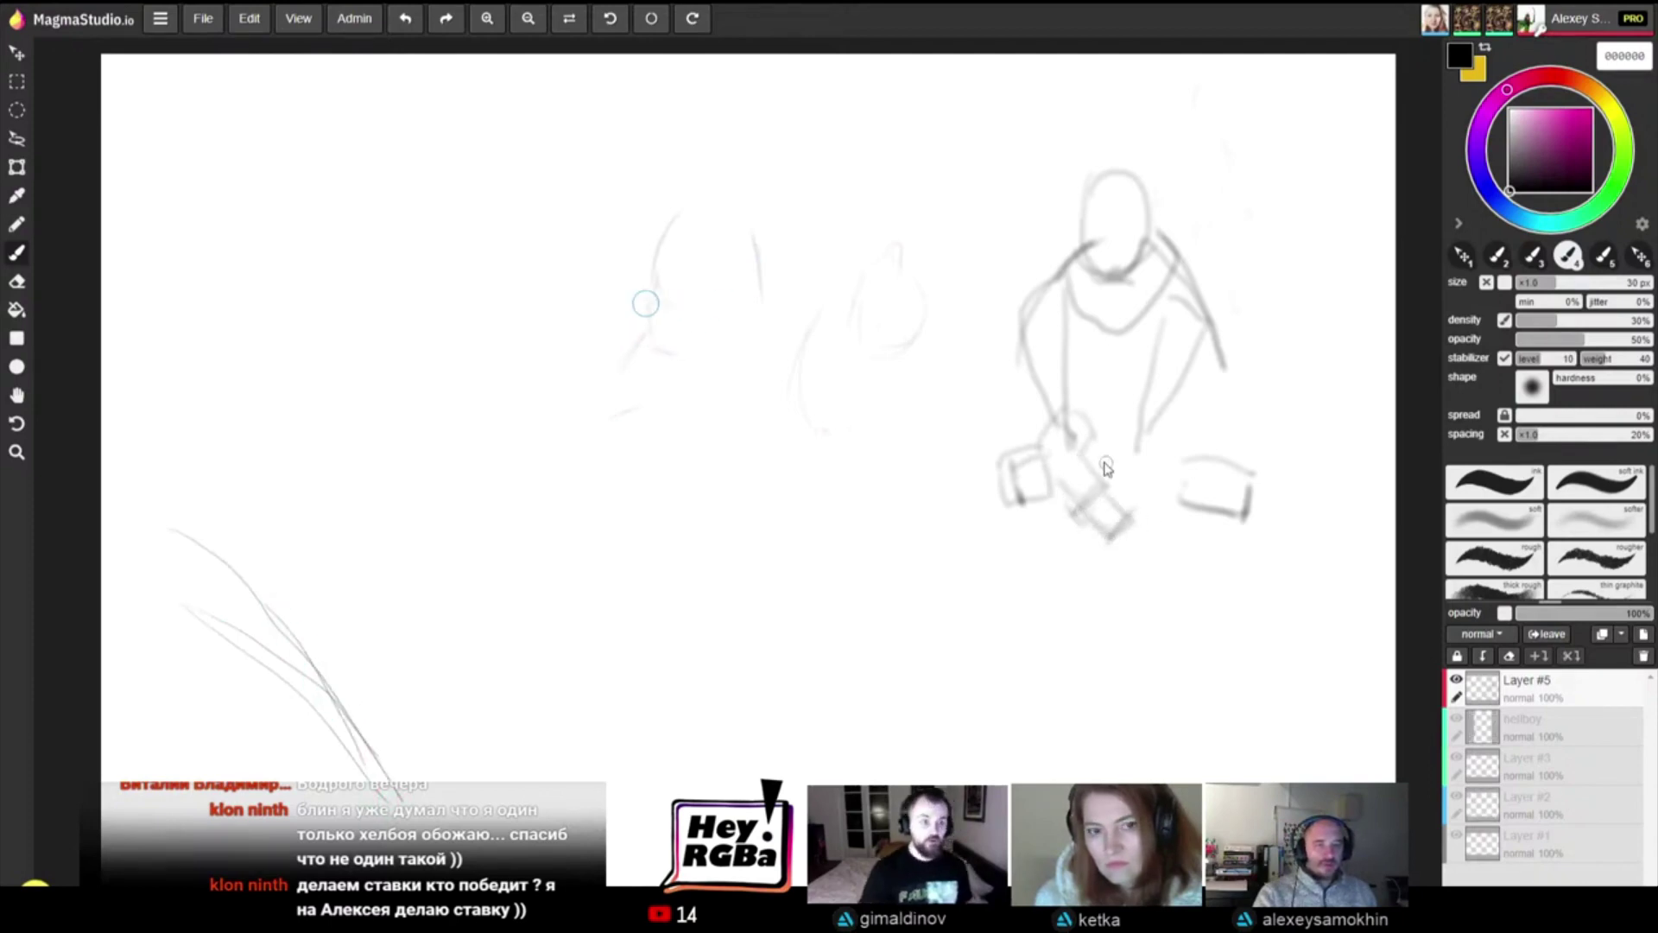
{"action": "mouse_move", "coordinate": [1060, 416]}
{"action": "left_mouse_down"}
{"action": "mouse_move", "coordinate": [1109, 440]}
{"action": "mouse_move", "coordinate": [1086, 459]}
{"action": "mouse_move", "coordinate": [1085, 418]}
{"action": "mouse_move", "coordinate": [1091, 468]}
{"action": "left_mouse_up"}
{"action": "key", "text": "ctrl+z"}
{"action": "key", "text": "ctrl+z"}
{"action": "mouse_move", "coordinate": [1095, 424]}
{"action": "left_mouse_down"}
{"action": "mouse_move", "coordinate": [1073, 444]}
{"action": "mouse_move", "coordinate": [1059, 410]}
{"action": "mouse_move", "coordinate": [1096, 429]}
{"action": "mouse_move", "coordinate": [1075, 451]}
{"action": "left_mouse_up"}
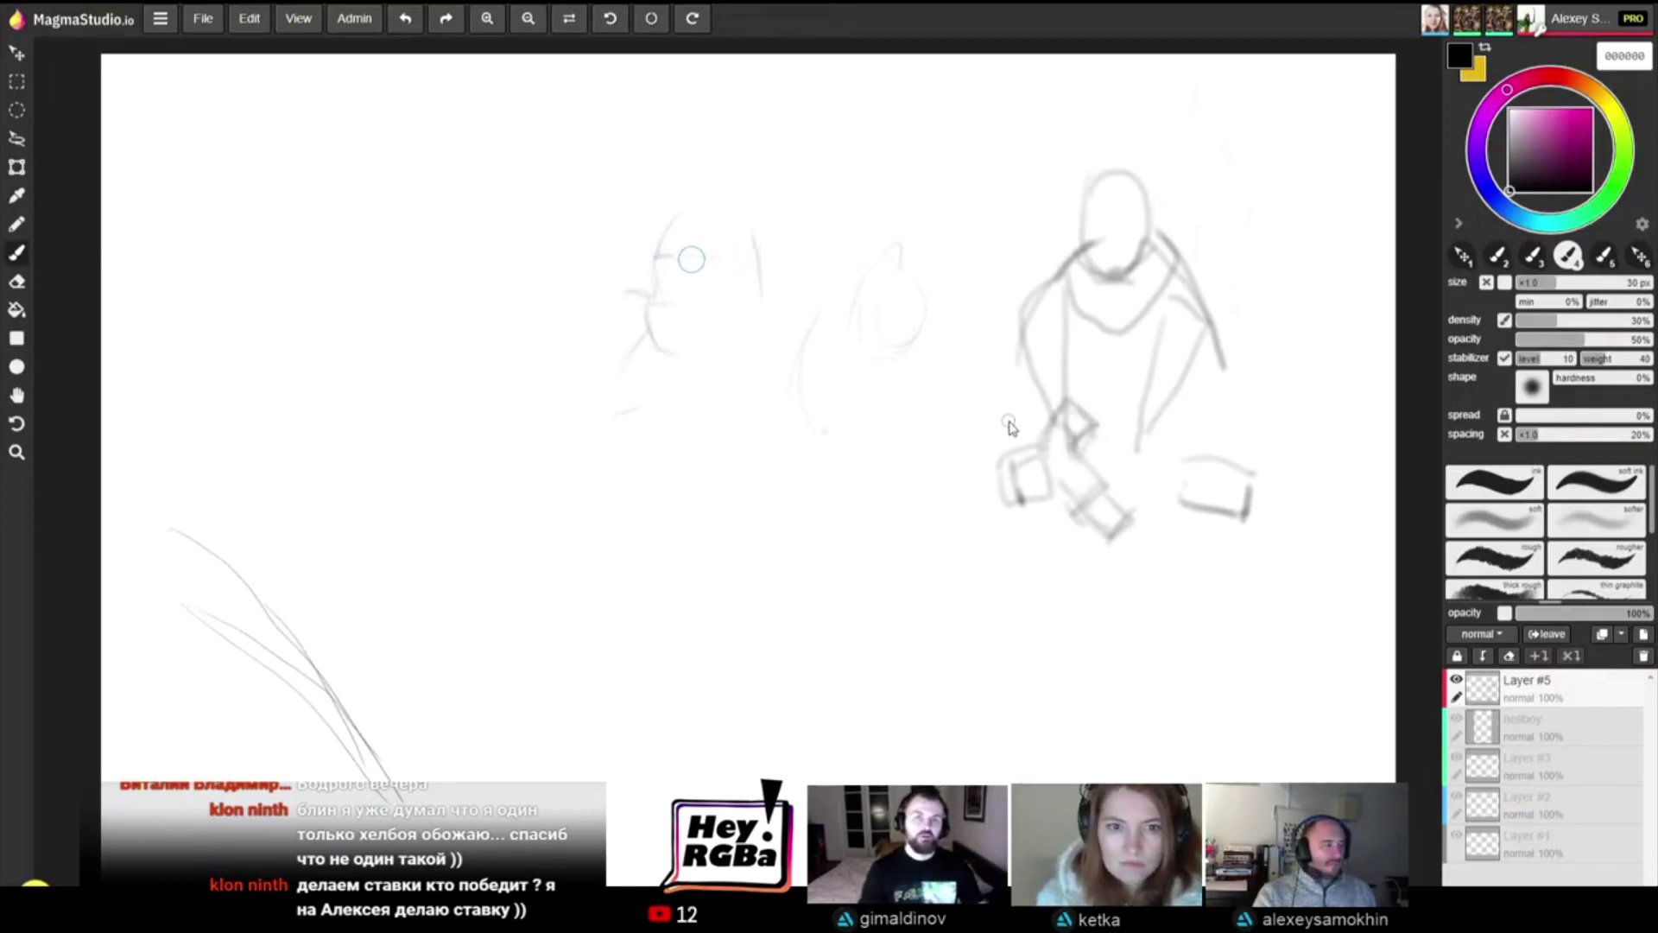
{"action": "mouse_move", "coordinate": [990, 490]}
{"action": "left_mouse_down"}
{"action": "mouse_move", "coordinate": [1019, 608]}
{"action": "mouse_move", "coordinate": [1067, 620]}
{"action": "mouse_move", "coordinate": [1086, 603]}
{"action": "mouse_move", "coordinate": [1077, 563]}
{"action": "mouse_move", "coordinate": [1101, 565]}
{"action": "mouse_move", "coordinate": [1089, 616]}
{"action": "left_mouse_up"}
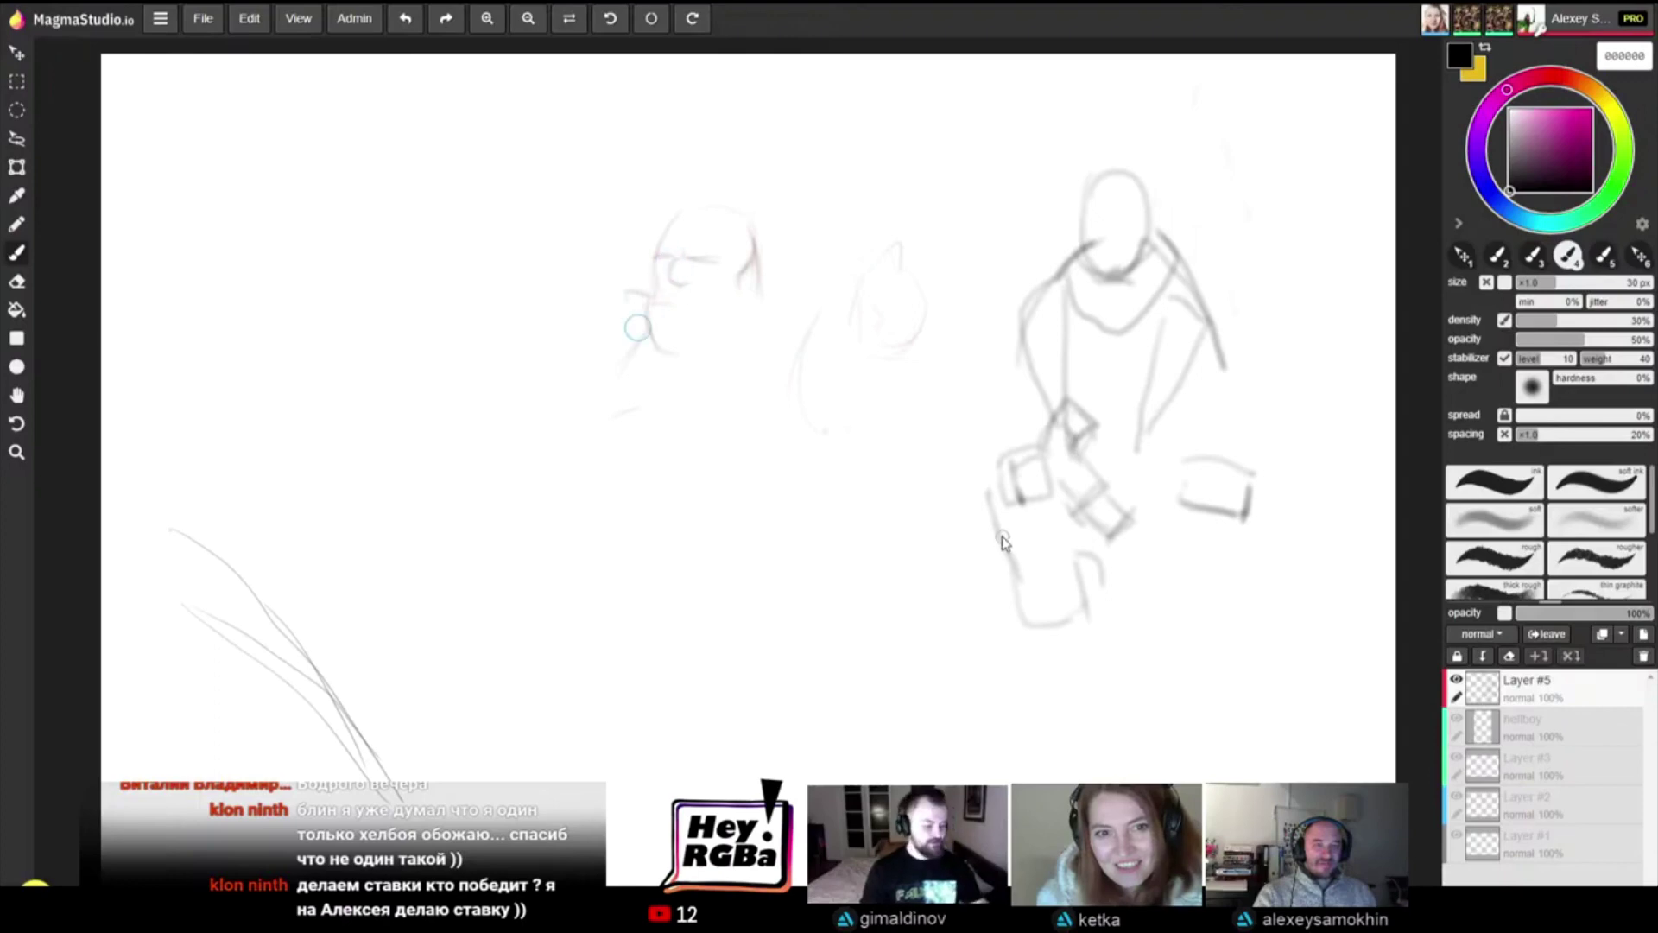
{"action": "key", "text": "ctrl+z"}
{"action": "key", "text": "ctrl+z"}
{"action": "key", "text": "ctrl+z"}
{"action": "key", "text": "ctrl+z"}
{"action": "key", "text": "ctrl+z"}
{"action": "key", "text": "ctrl+z"}
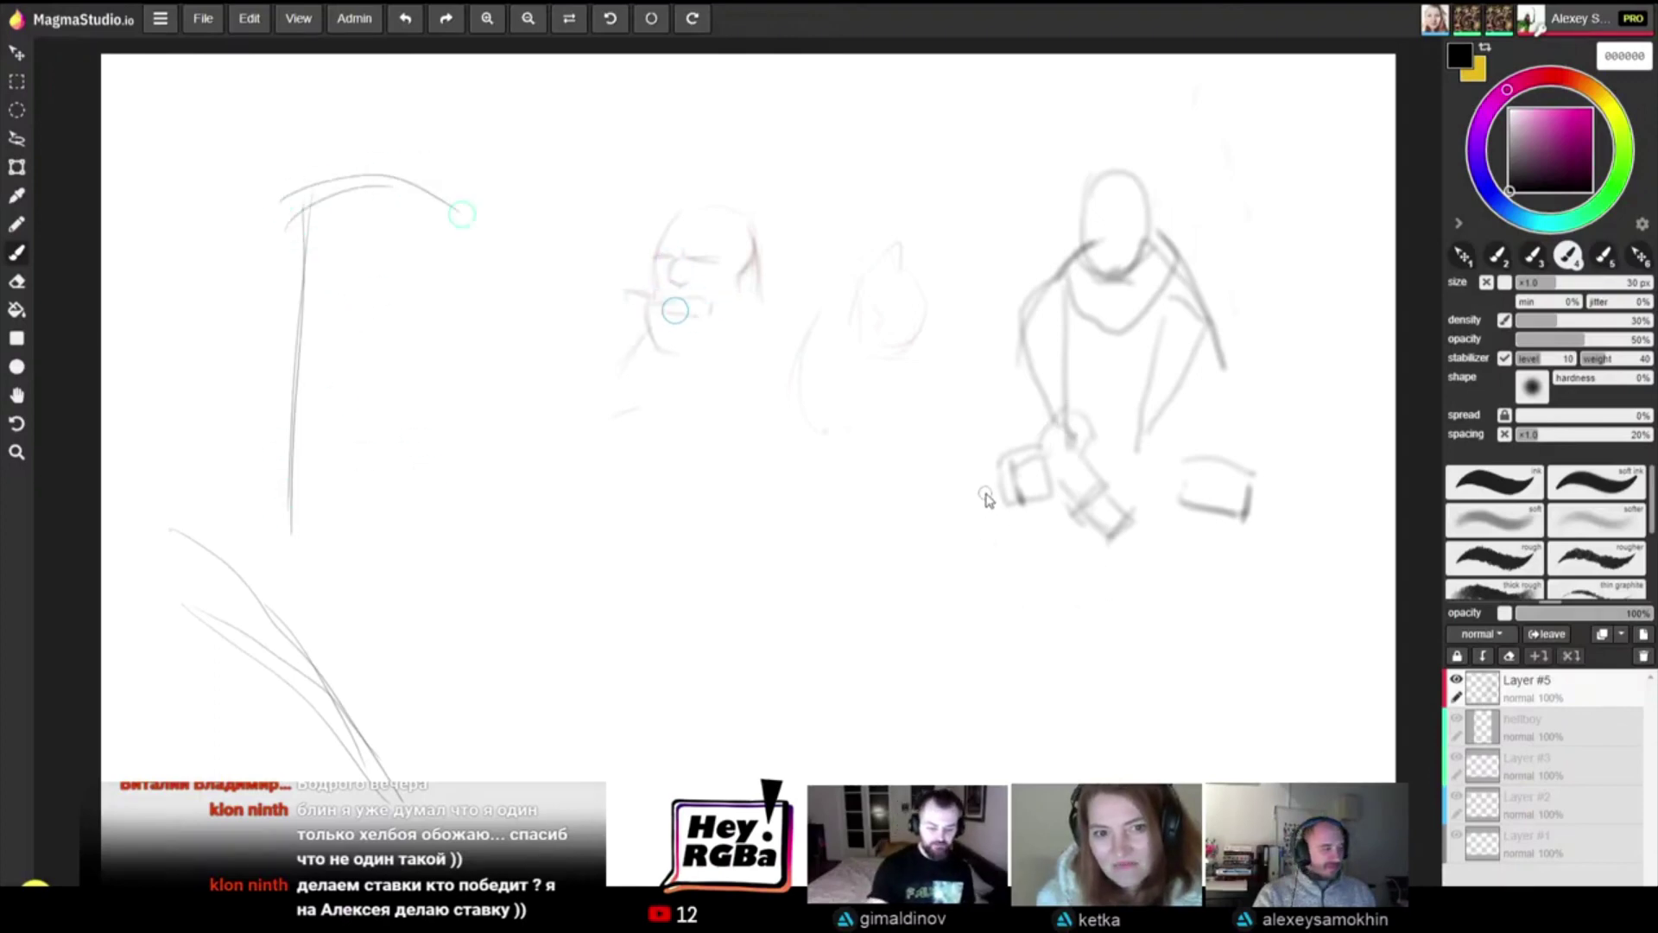
{"action": "key", "text": "ctrl+z"}
{"action": "key", "text": "ctrl+z"}
{"action": "key", "text": "ctrl+z"}
{"action": "key", "text": "ctrl+z"}
{"action": "key", "text": "ctrl+shift+z"}
{"action": "key", "text": "ctrl+shift+z"}
{"action": "key", "text": "ctrl+shift+z"}
{"action": "key", "text": "ctrl+shift+z"}
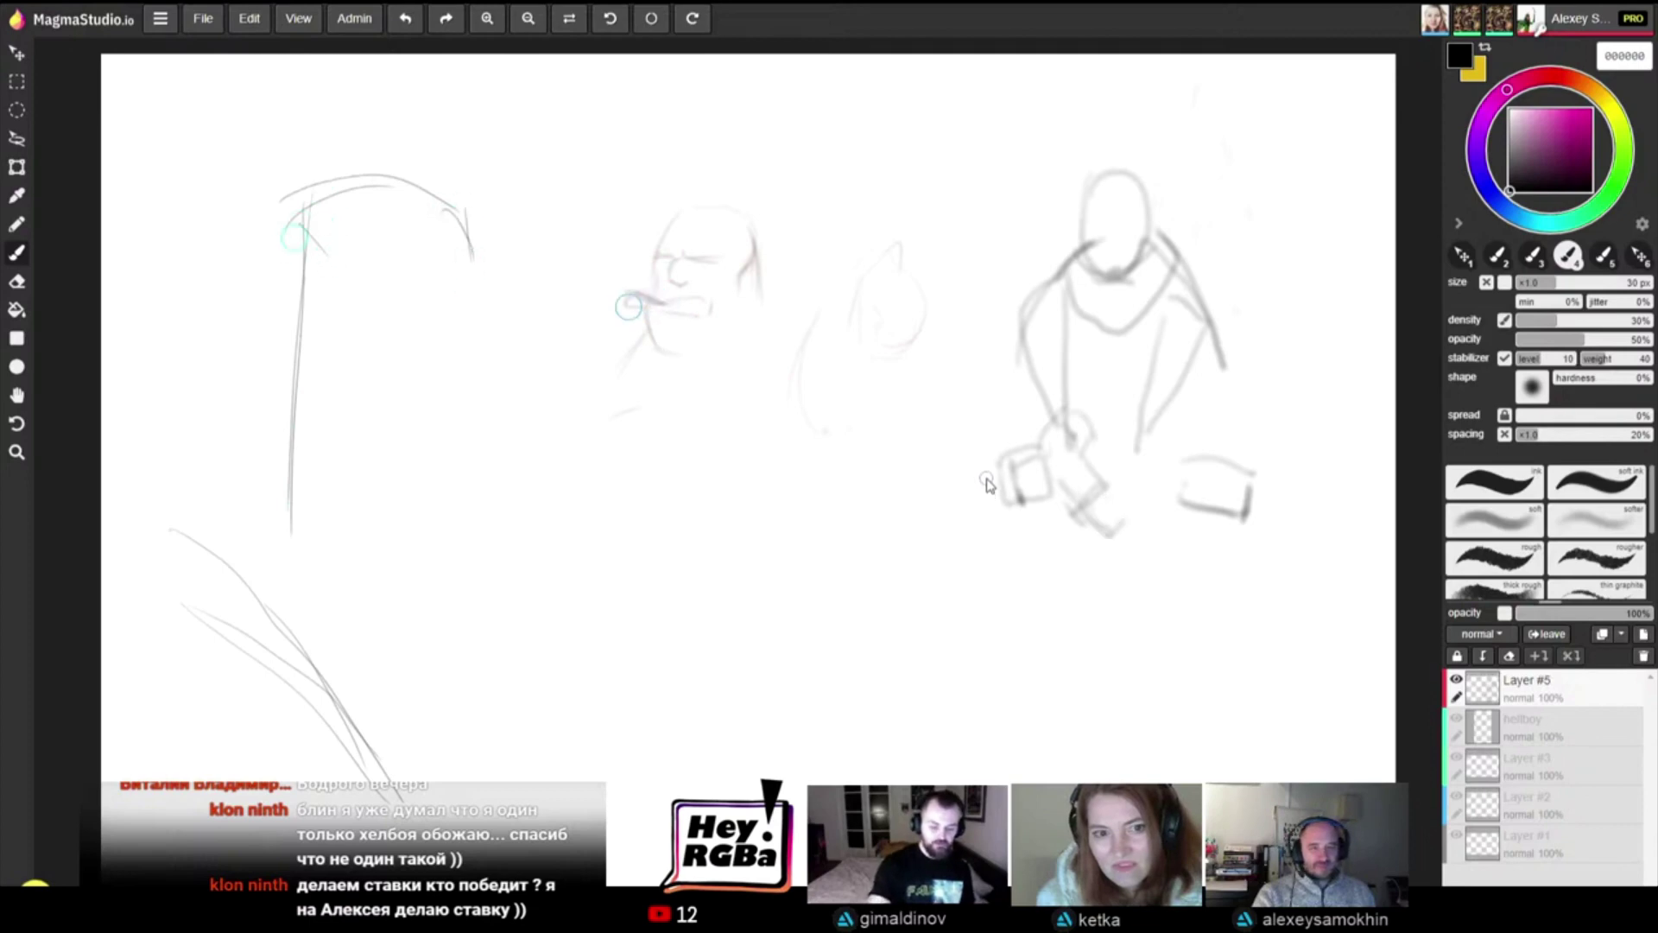
Step: Erase the small block beside the waist and redraw it as a massive forearm with a cuff, joined to the shoulder by an outer arm contour
{"action": "key", "text": "e"}
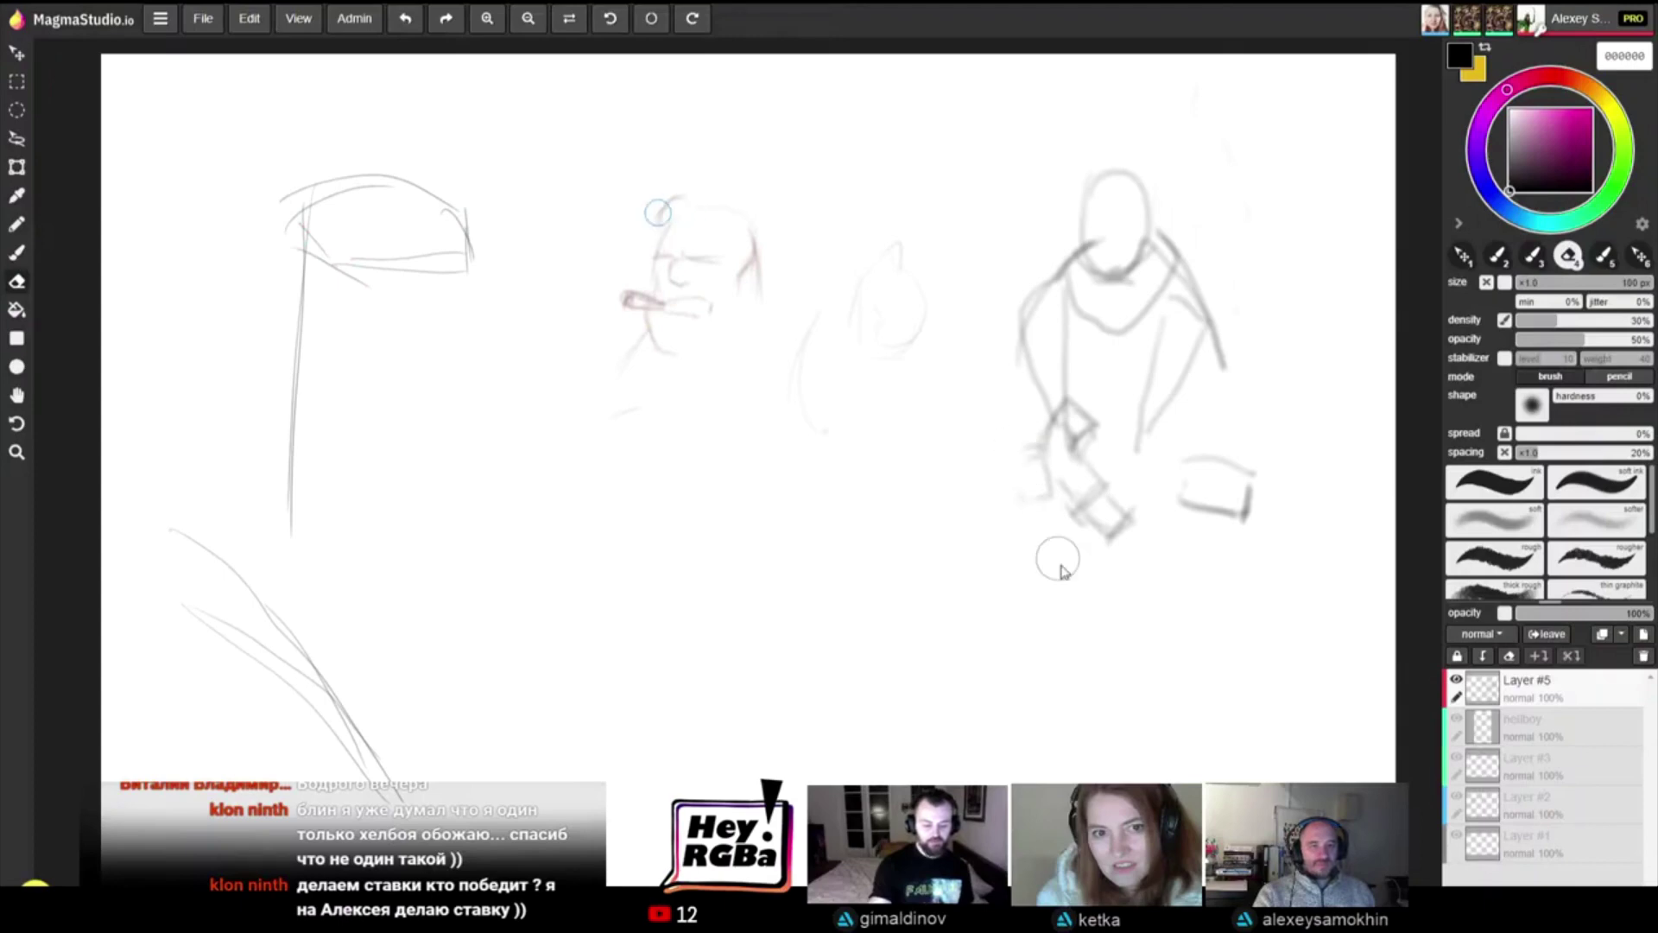
{"action": "key", "text": "b"}
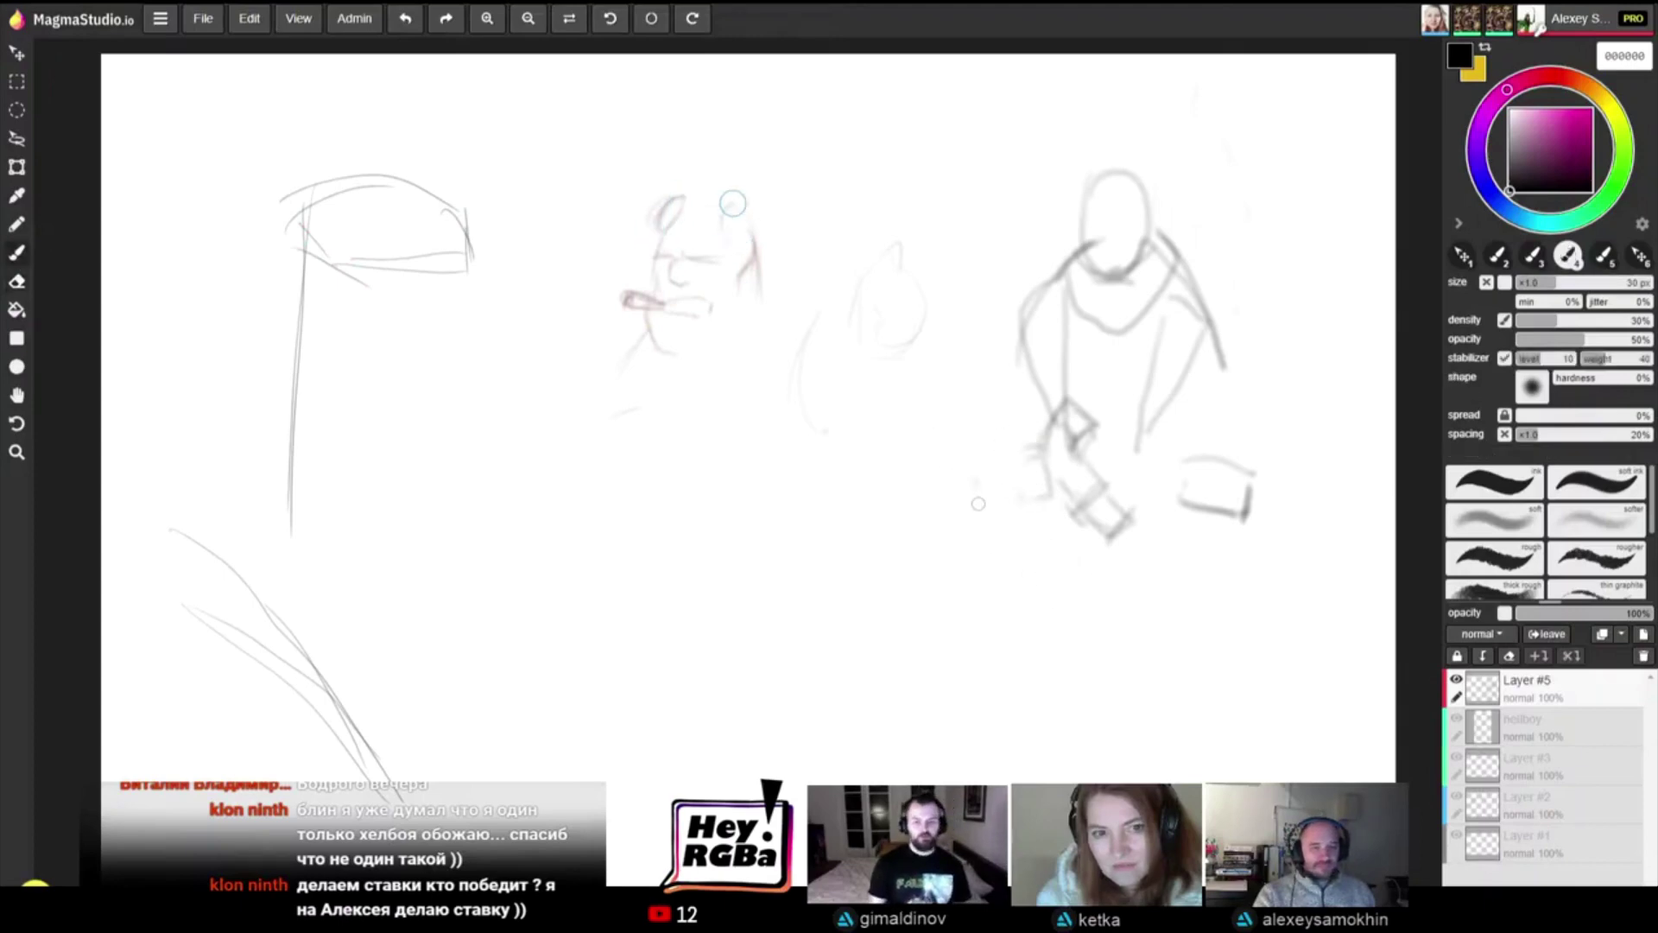
{"action": "mouse_move", "coordinate": [978, 504]}
{"action": "left_mouse_down"}
{"action": "mouse_move", "coordinate": [996, 559]}
{"action": "mouse_move", "coordinate": [1041, 552]}
{"action": "left_mouse_up"}
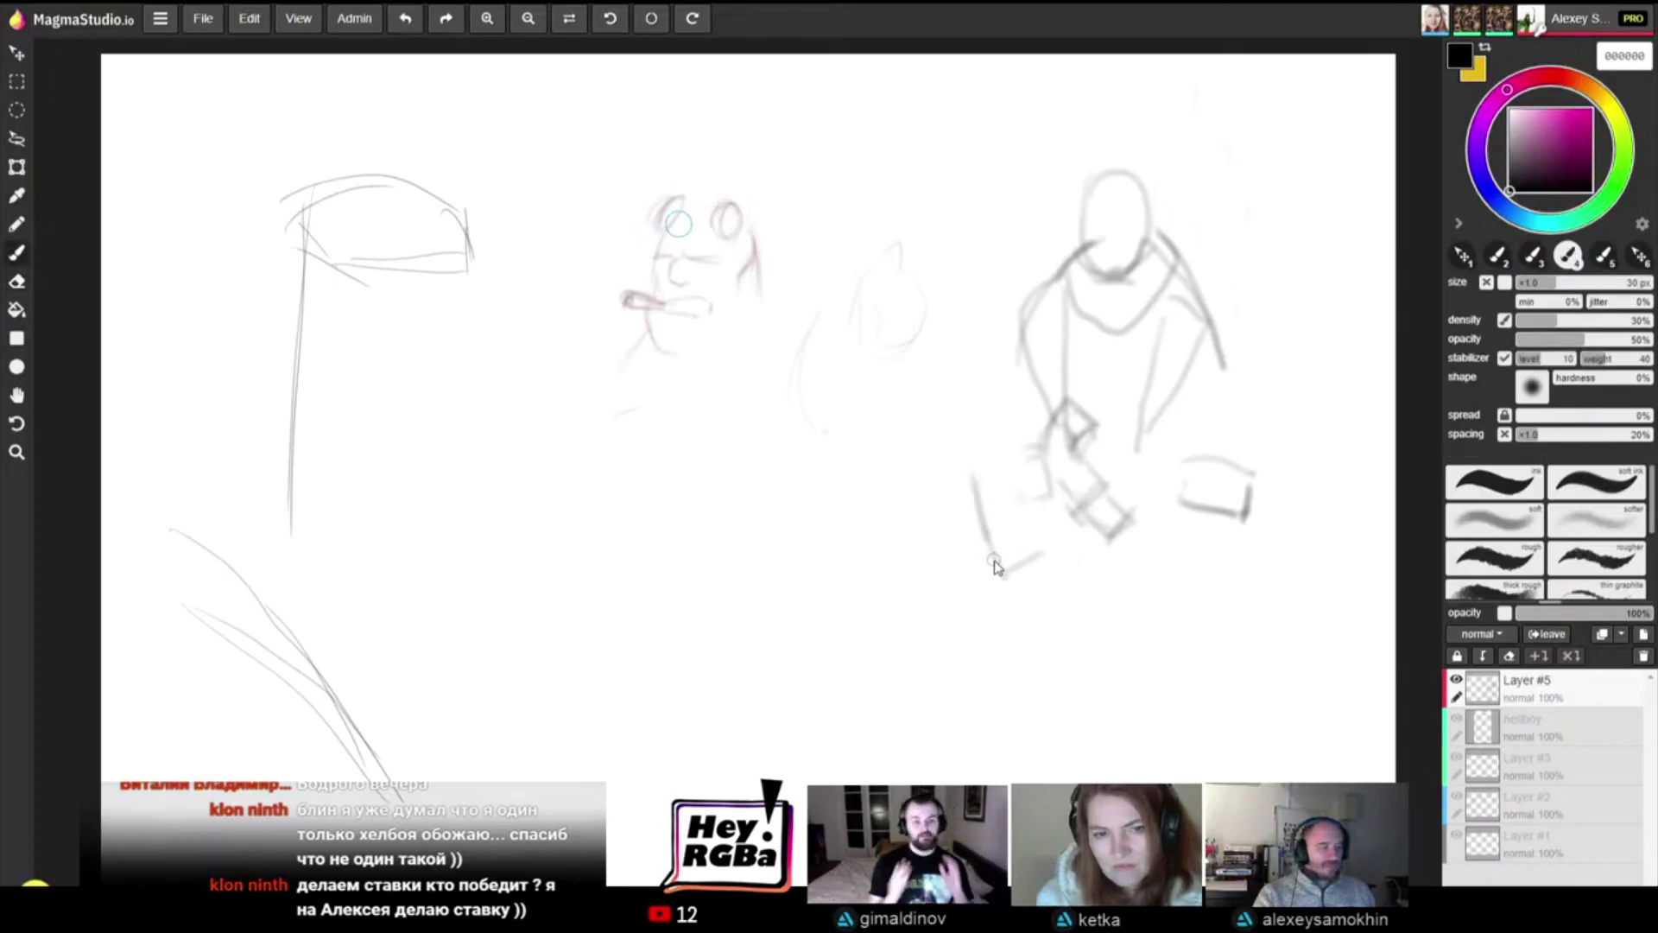
{"action": "mouse_move", "coordinate": [966, 467]}
{"action": "left_mouse_down"}
{"action": "mouse_move", "coordinate": [970, 482]}
{"action": "mouse_move", "coordinate": [1044, 472]}
{"action": "mouse_move", "coordinate": [1007, 436]}
{"action": "left_mouse_up"}
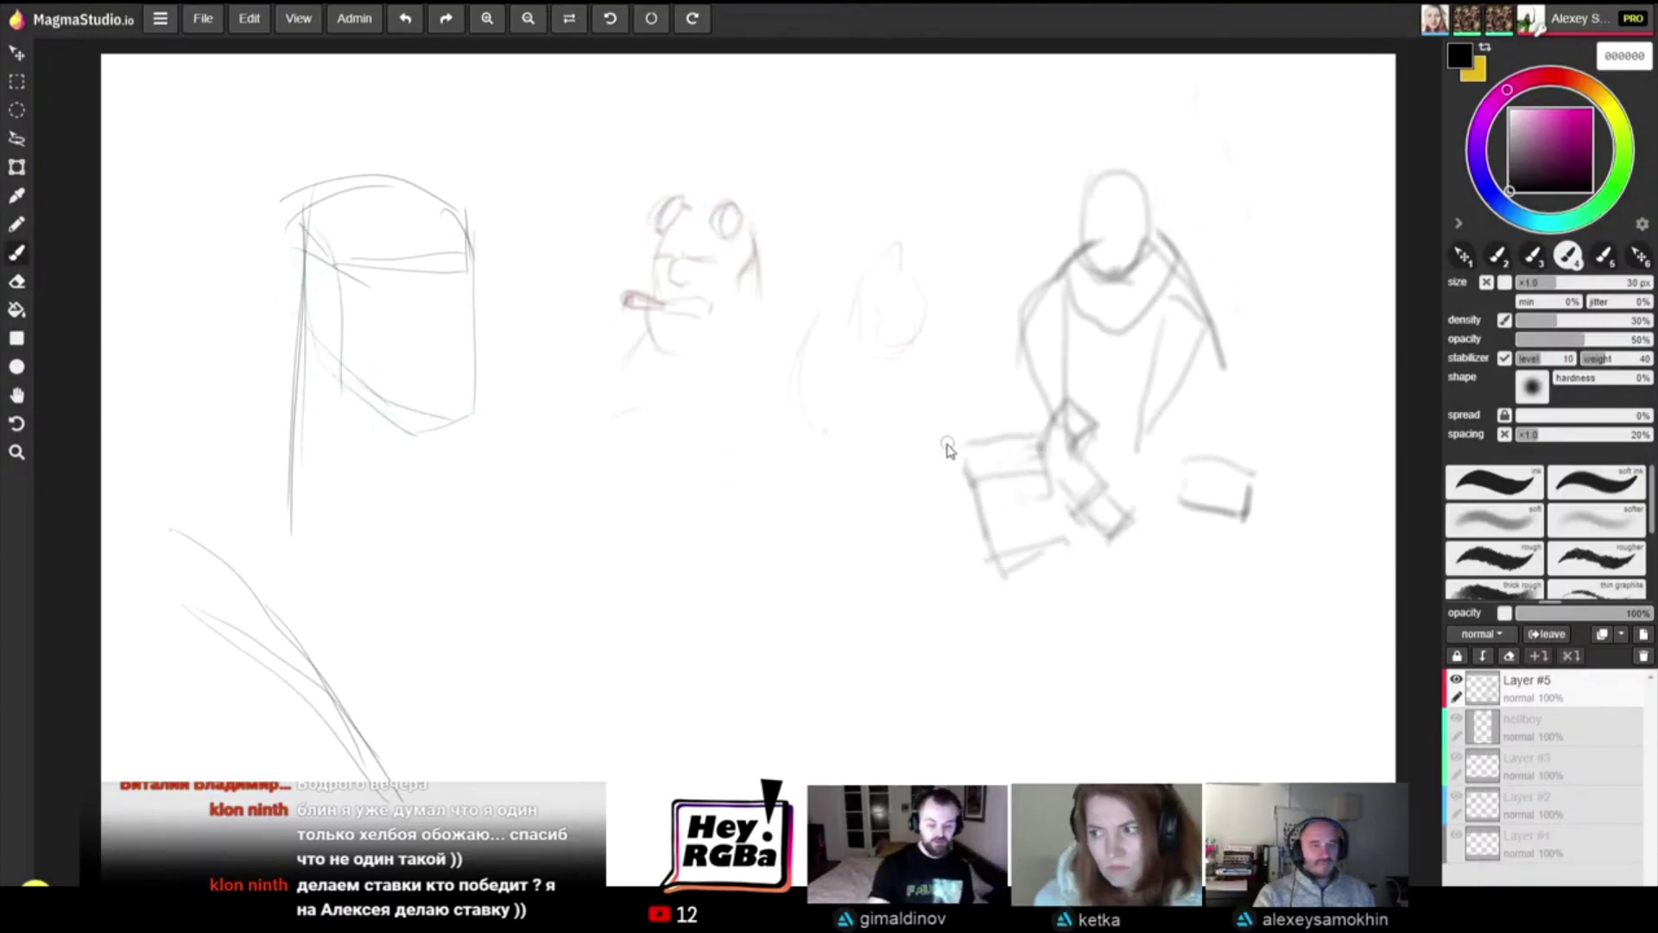
{"action": "mouse_move", "coordinate": [949, 443]}
{"action": "left_mouse_down"}
{"action": "mouse_move", "coordinate": [994, 423]}
{"action": "mouse_move", "coordinate": [1035, 427]}
{"action": "mouse_move", "coordinate": [980, 434]}
{"action": "mouse_move", "coordinate": [1044, 438]}
{"action": "left_mouse_up"}
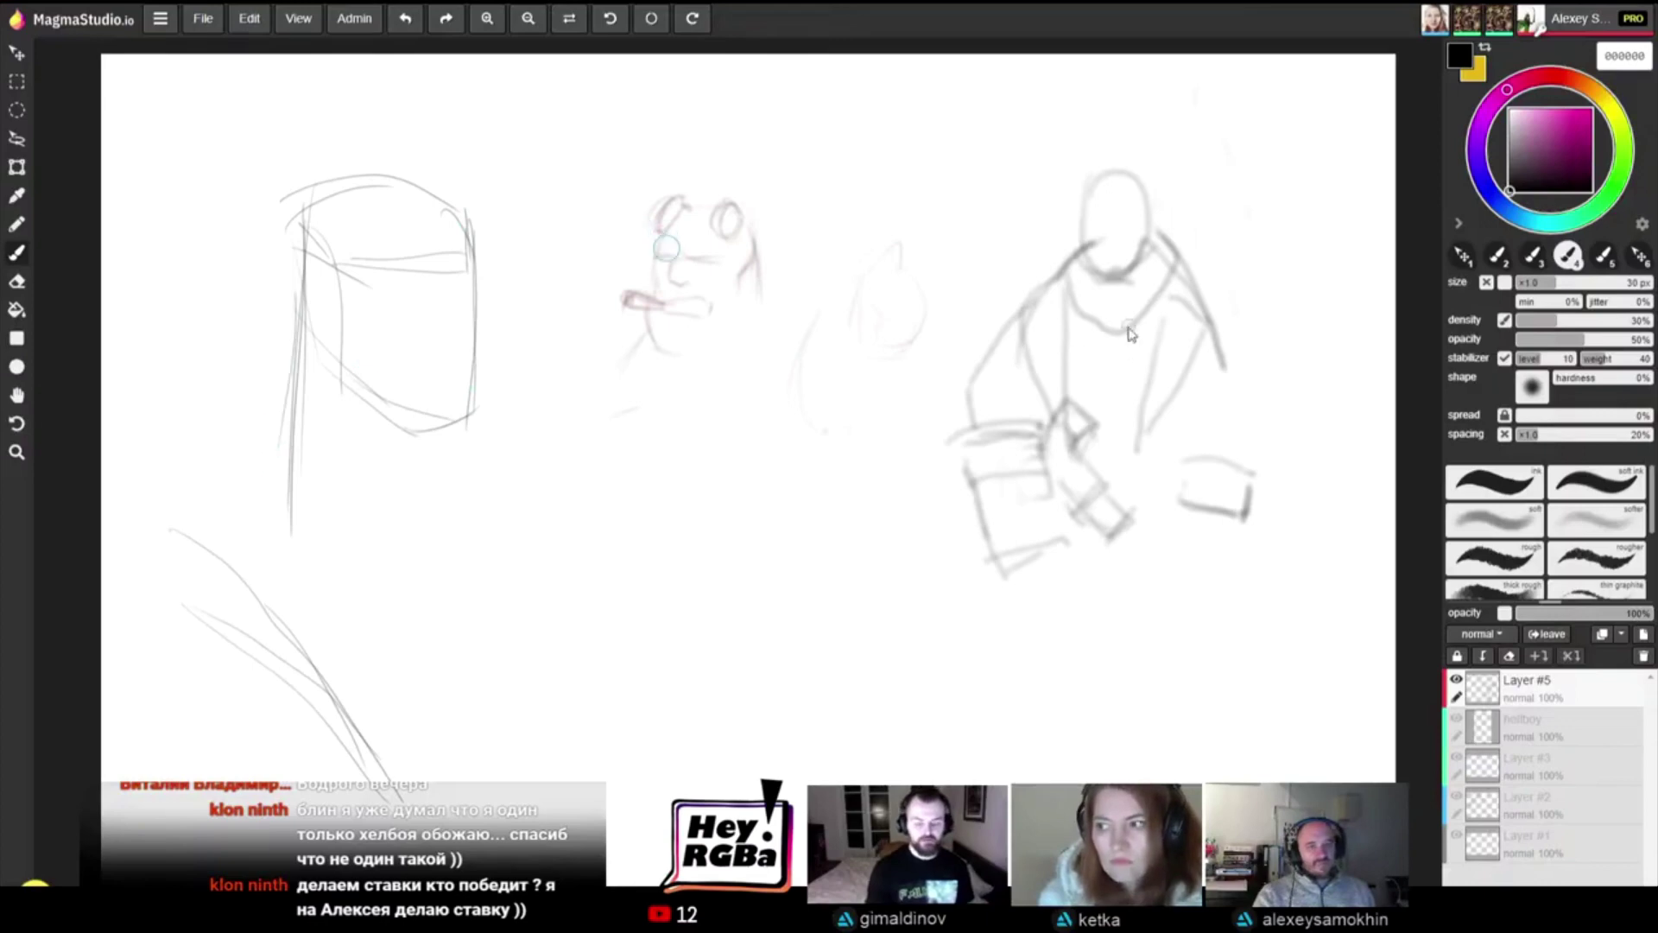
Step: Sketch a large fist with rounded knuckles, thumb and folded fingers below the forearm, and move the whole sketch slightly upward
{"action": "mouse_move", "coordinate": [986, 582]}
{"action": "left_mouse_down"}
{"action": "mouse_move", "coordinate": [976, 615]}
{"action": "mouse_move", "coordinate": [980, 591]}
{"action": "mouse_move", "coordinate": [1025, 620]}
{"action": "mouse_move", "coordinate": [1032, 584]}
{"action": "mouse_move", "coordinate": [1075, 617]}
{"action": "left_mouse_up"}
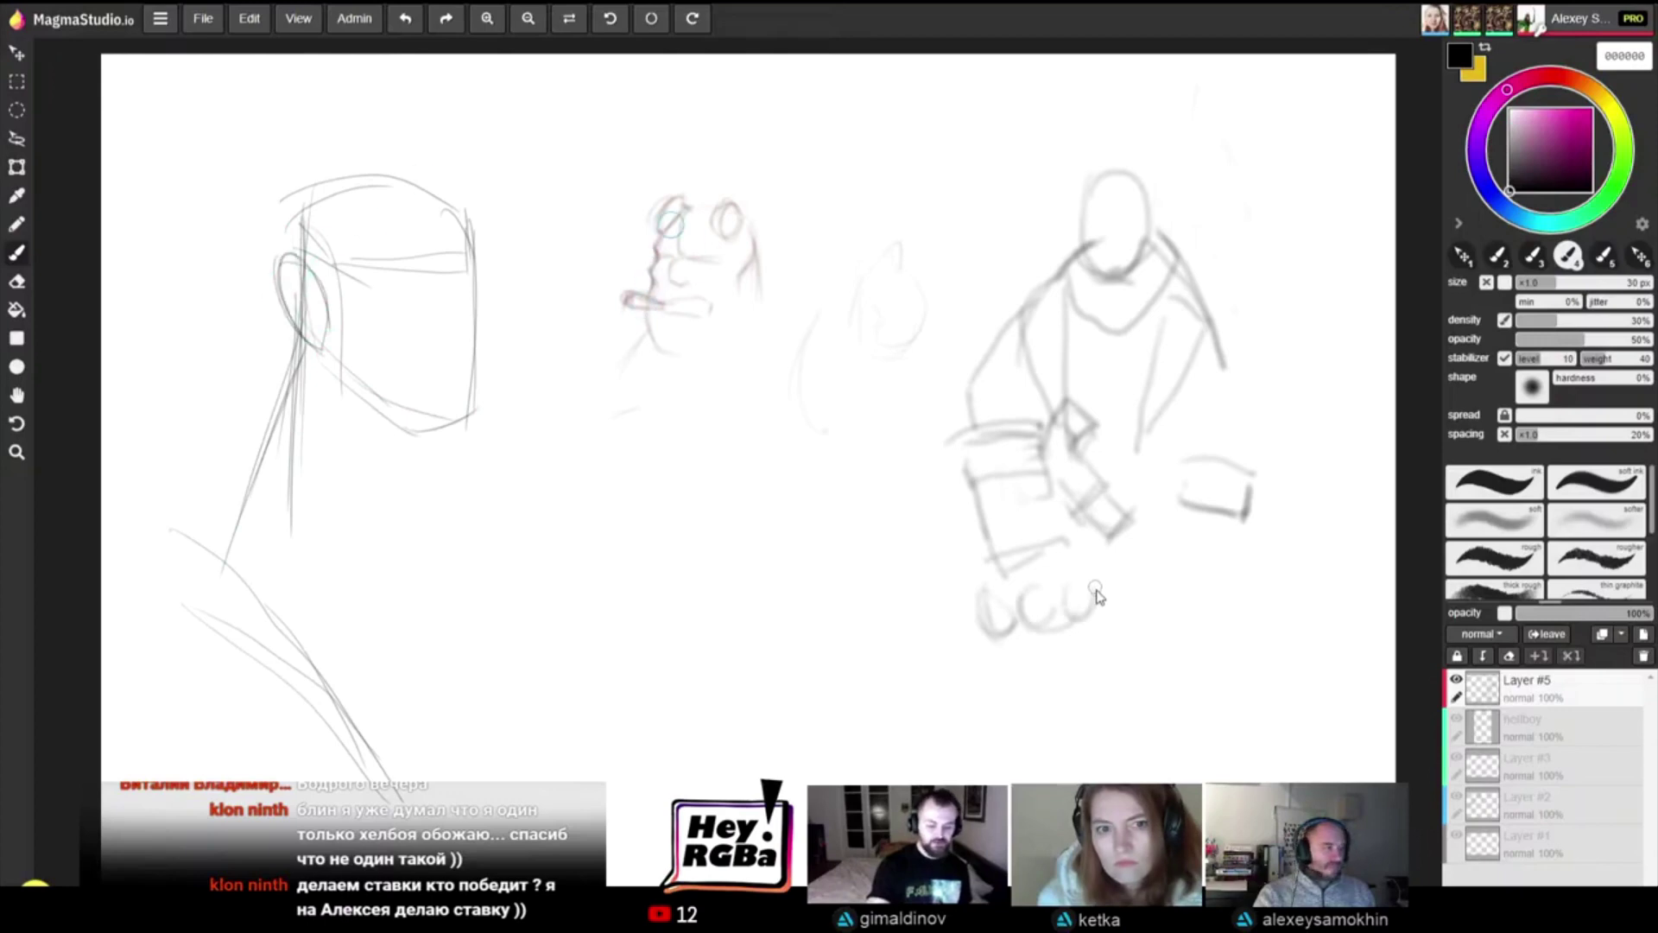
{"action": "left_click_drag", "start_coordinate": [1063, 598], "coordinate": [1074, 619]}
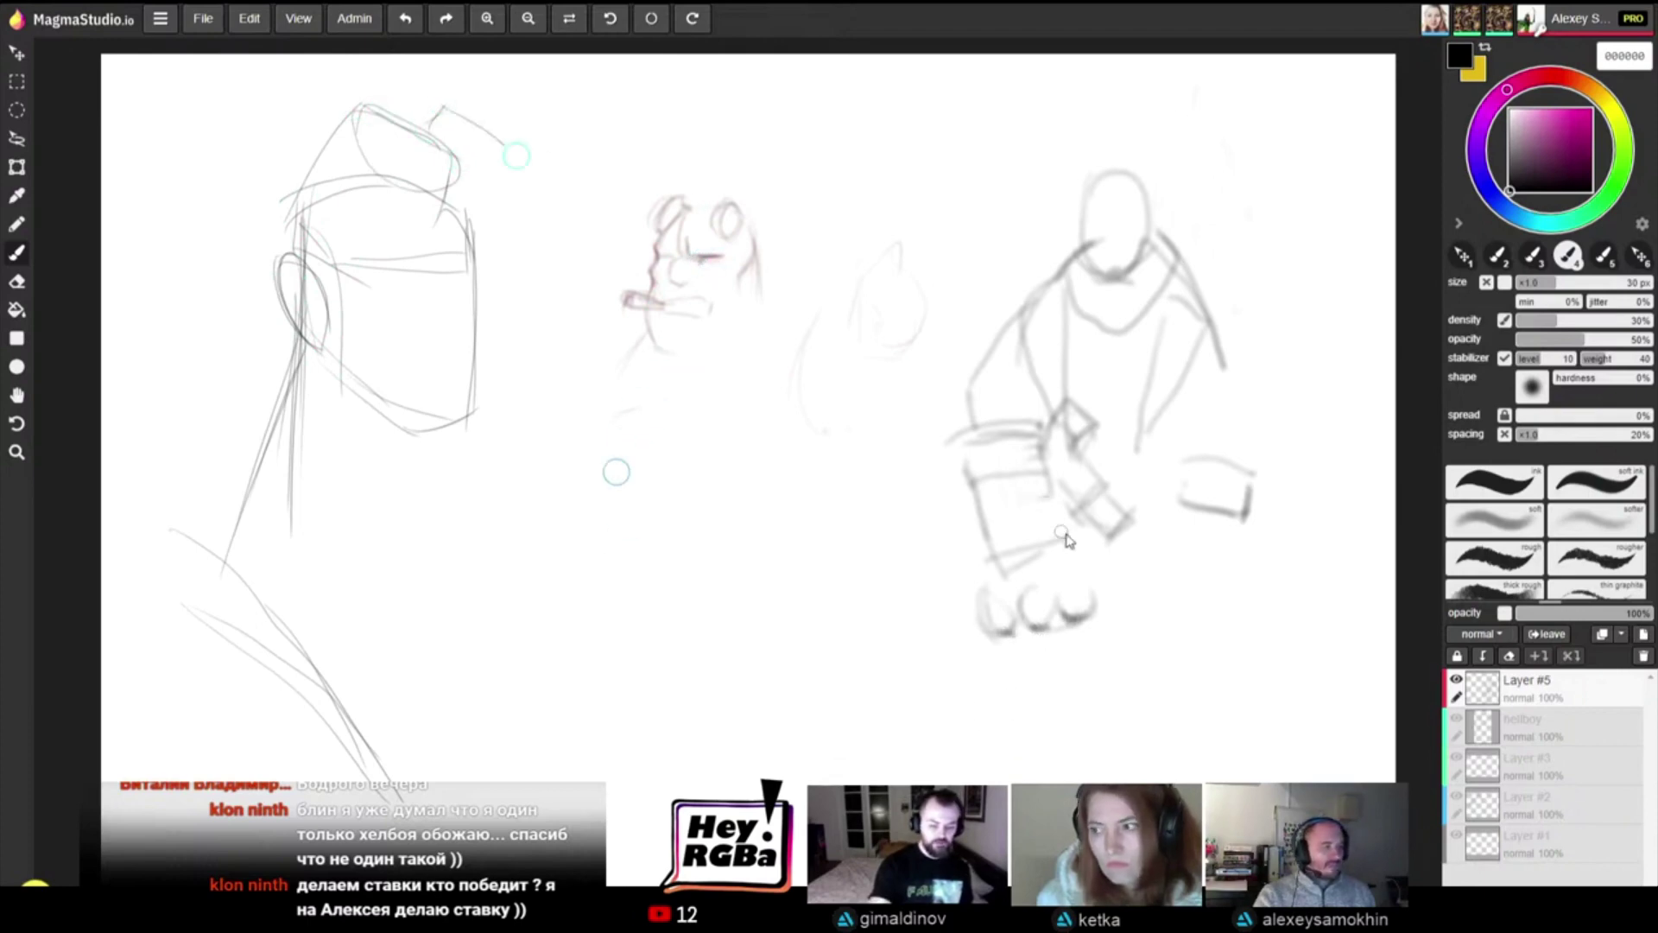
{"action": "mouse_move", "coordinate": [1080, 566]}
{"action": "left_mouse_down"}
{"action": "mouse_move", "coordinate": [1120, 602]}
{"action": "mouse_move", "coordinate": [1115, 639]}
{"action": "left_mouse_up"}
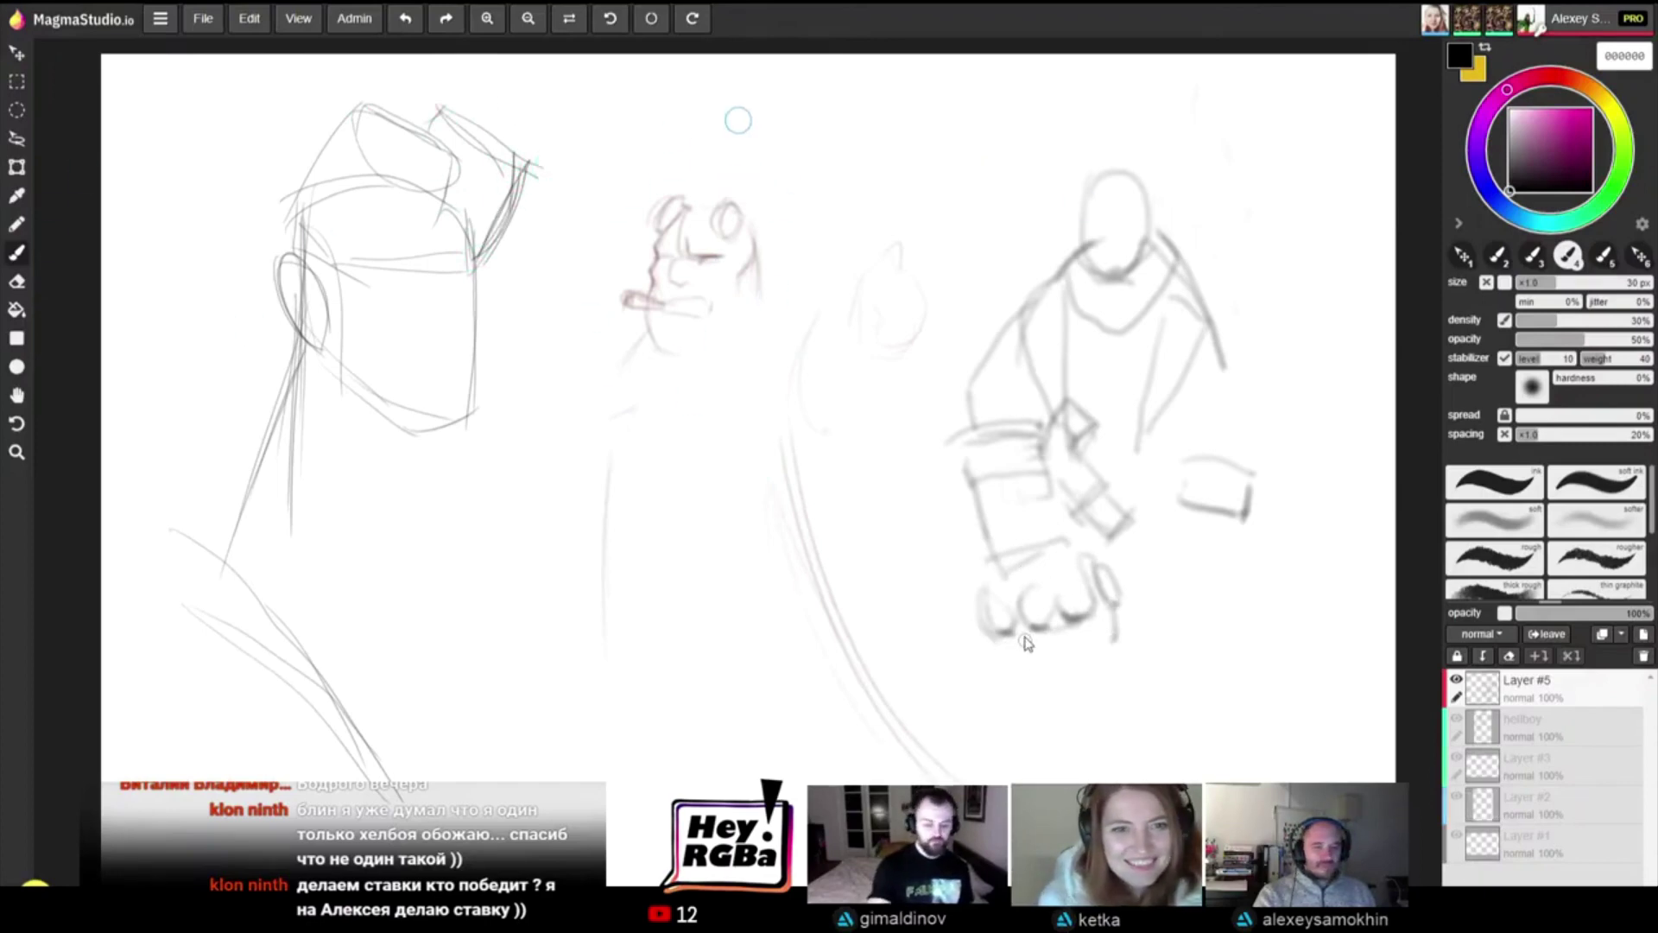
{"action": "mouse_move", "coordinate": [996, 636]}
{"action": "left_mouse_down"}
{"action": "mouse_move", "coordinate": [1036, 683]}
{"action": "mouse_move", "coordinate": [1079, 670]}
{"action": "left_mouse_up"}
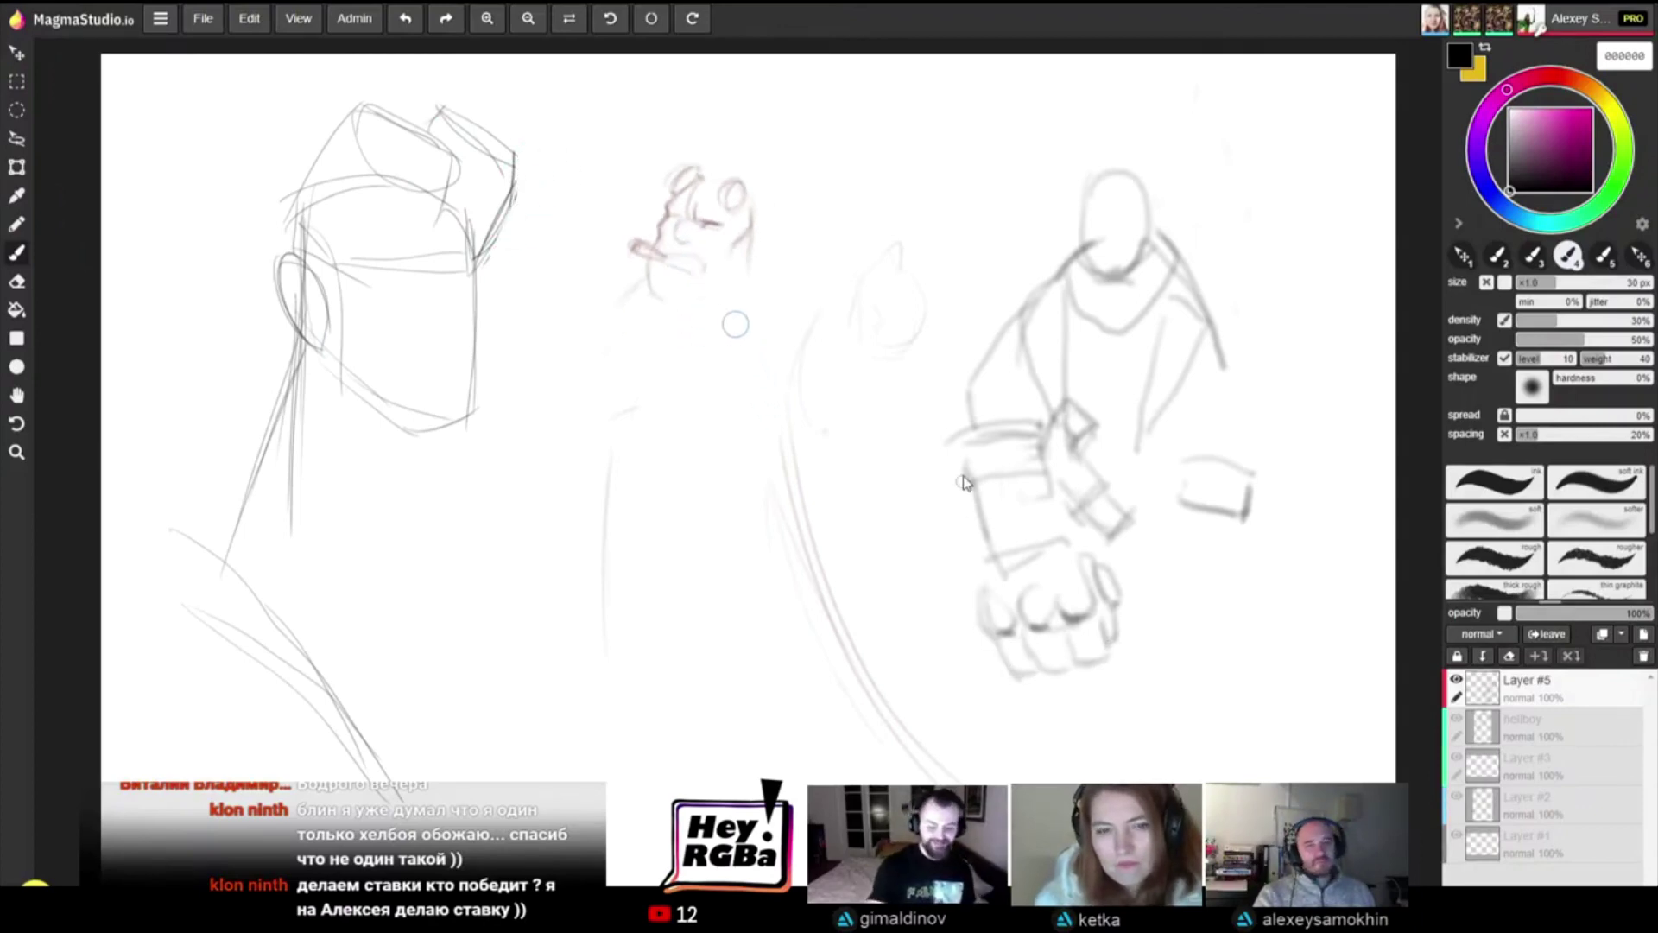
{"action": "key", "text": "v"}
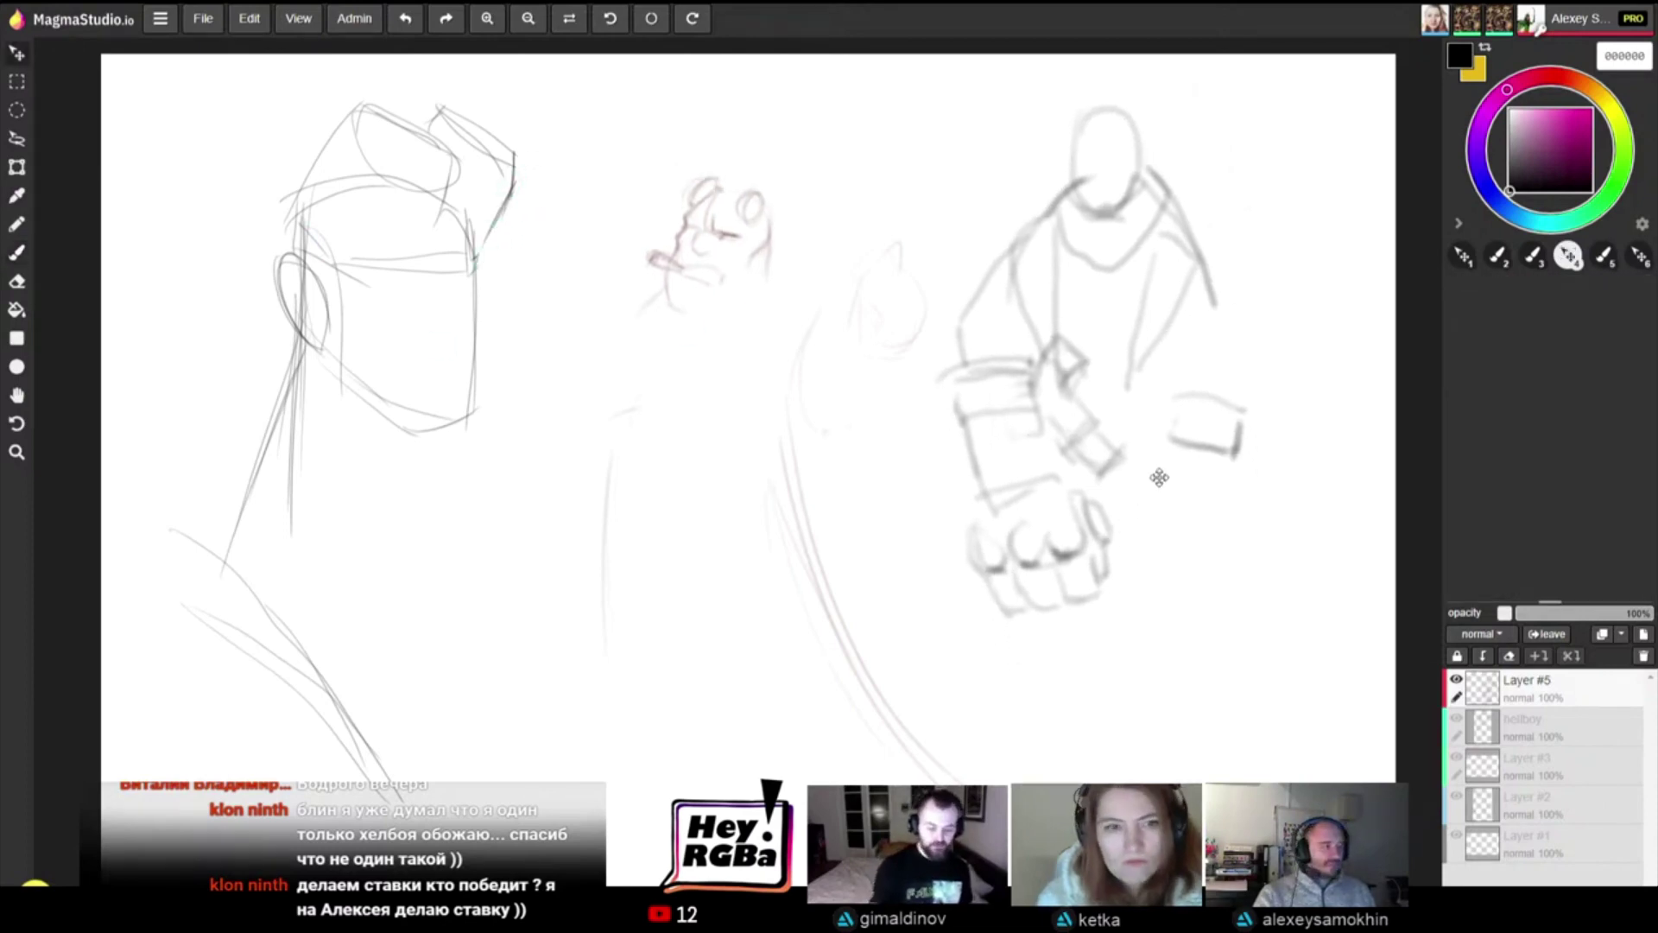
{"action": "key", "text": "b"}
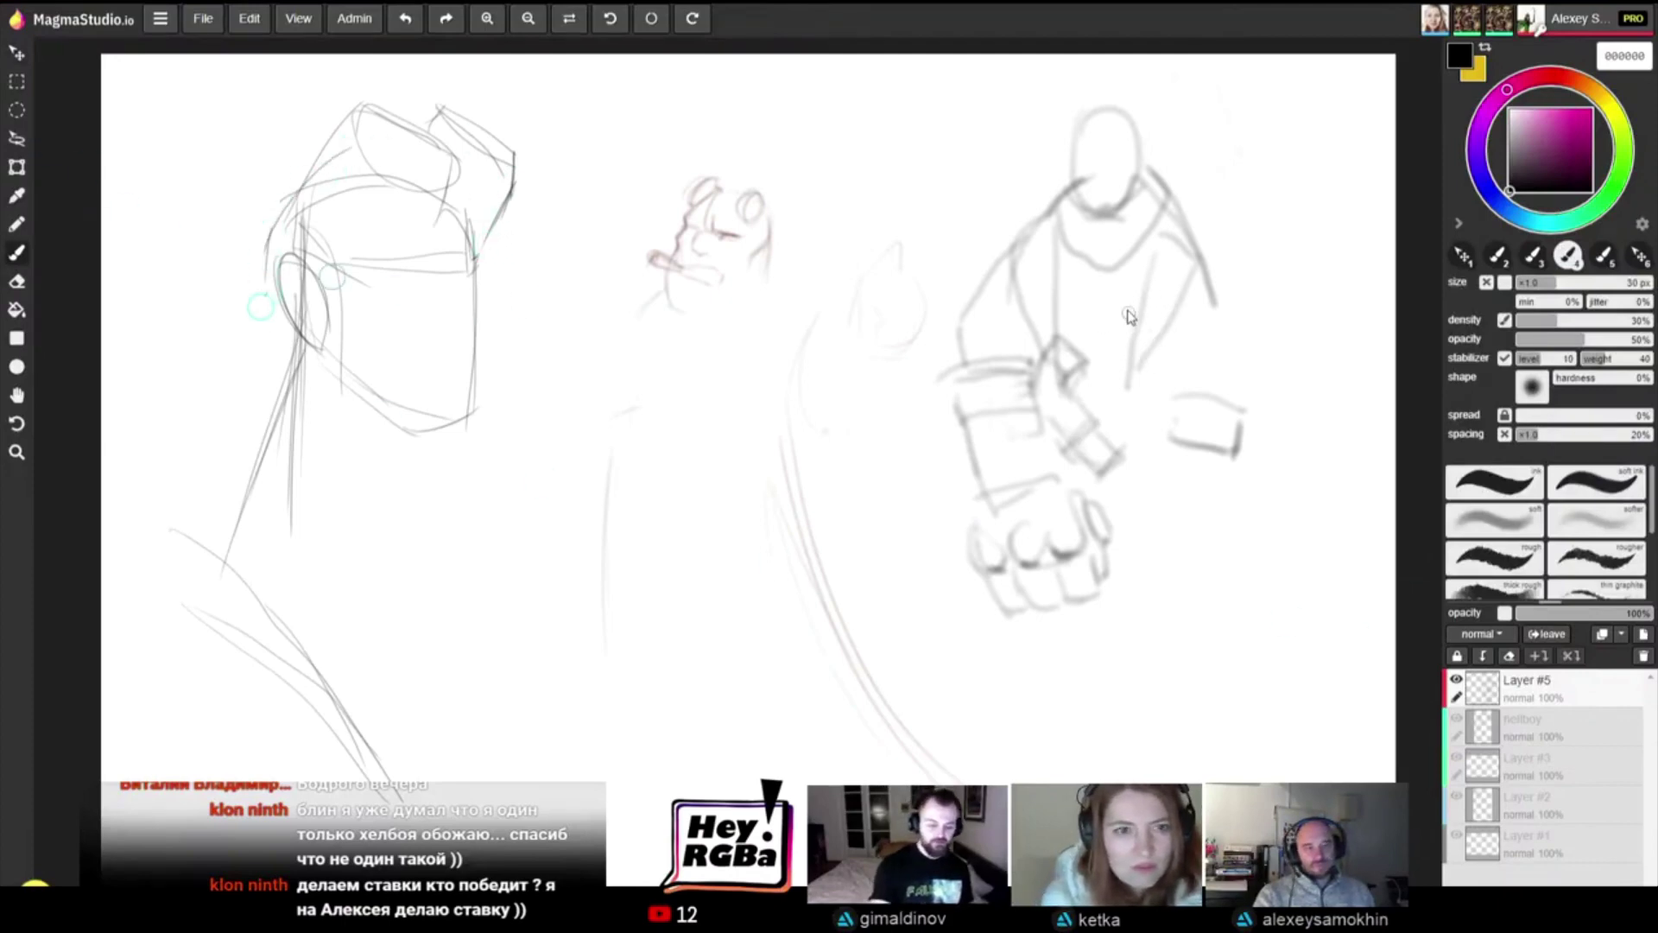
Step: Erase the slanted blocky form and small angular shape beside the large forearm, reducing the eraser size to 70 px
{"action": "key", "text": "e"}
{"action": "mouse_move", "coordinate": [1071, 361]}
{"action": "left_mouse_down"}
{"action": "mouse_move", "coordinate": [1069, 326]}
{"action": "mouse_move", "coordinate": [1069, 367]}
{"action": "mouse_move", "coordinate": [1087, 355]}
{"action": "mouse_move", "coordinate": [1072, 367]}
{"action": "mouse_move", "coordinate": [1082, 454]}
{"action": "mouse_move", "coordinate": [1117, 474]}
{"action": "mouse_move", "coordinate": [1156, 539]}
{"action": "mouse_move", "coordinate": [1073, 375]}
{"action": "mouse_move", "coordinate": [1056, 450]}
{"action": "mouse_move", "coordinate": [1057, 427]}
{"action": "mouse_move", "coordinate": [1108, 447]}
{"action": "left_mouse_up"}
{"action": "key", "text": "["}
{"action": "key", "text": "["}
{"action": "key", "text": "["}
{"action": "key", "text": "["}
{"action": "key", "text": "["}
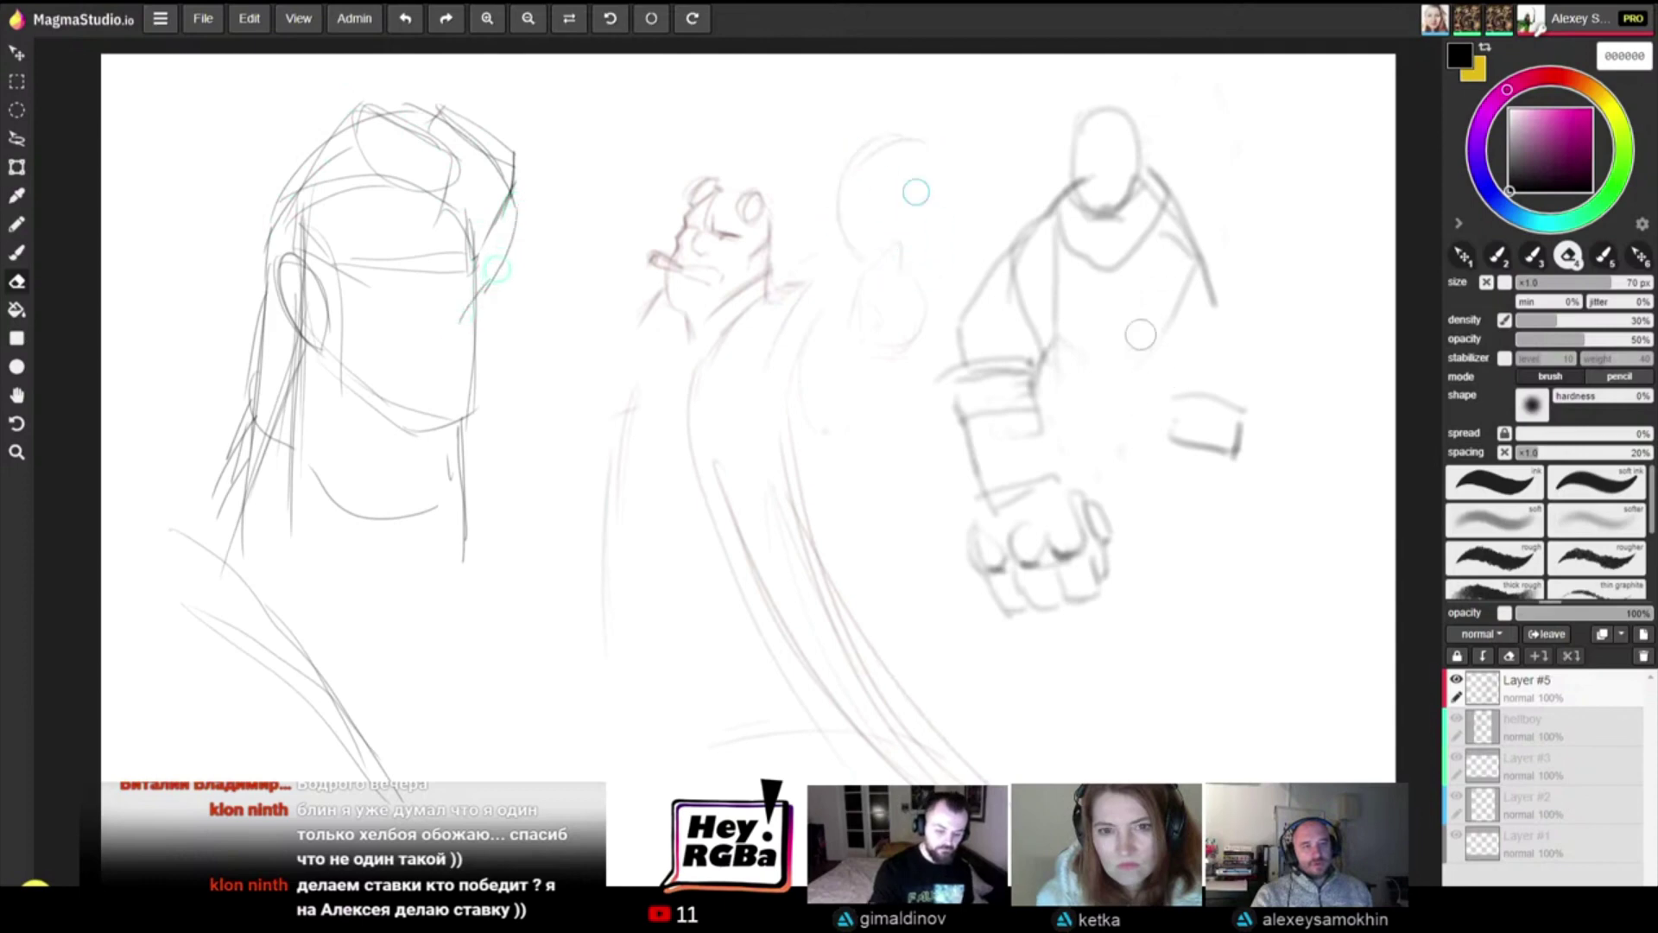
Step: Sketch long vertical lines down the torso's side opposite the large fist and a waistline across the lower torso
{"action": "key", "text": "b"}
{"action": "left_click_drag", "start_coordinate": [1147, 269], "coordinate": [1190, 496]}
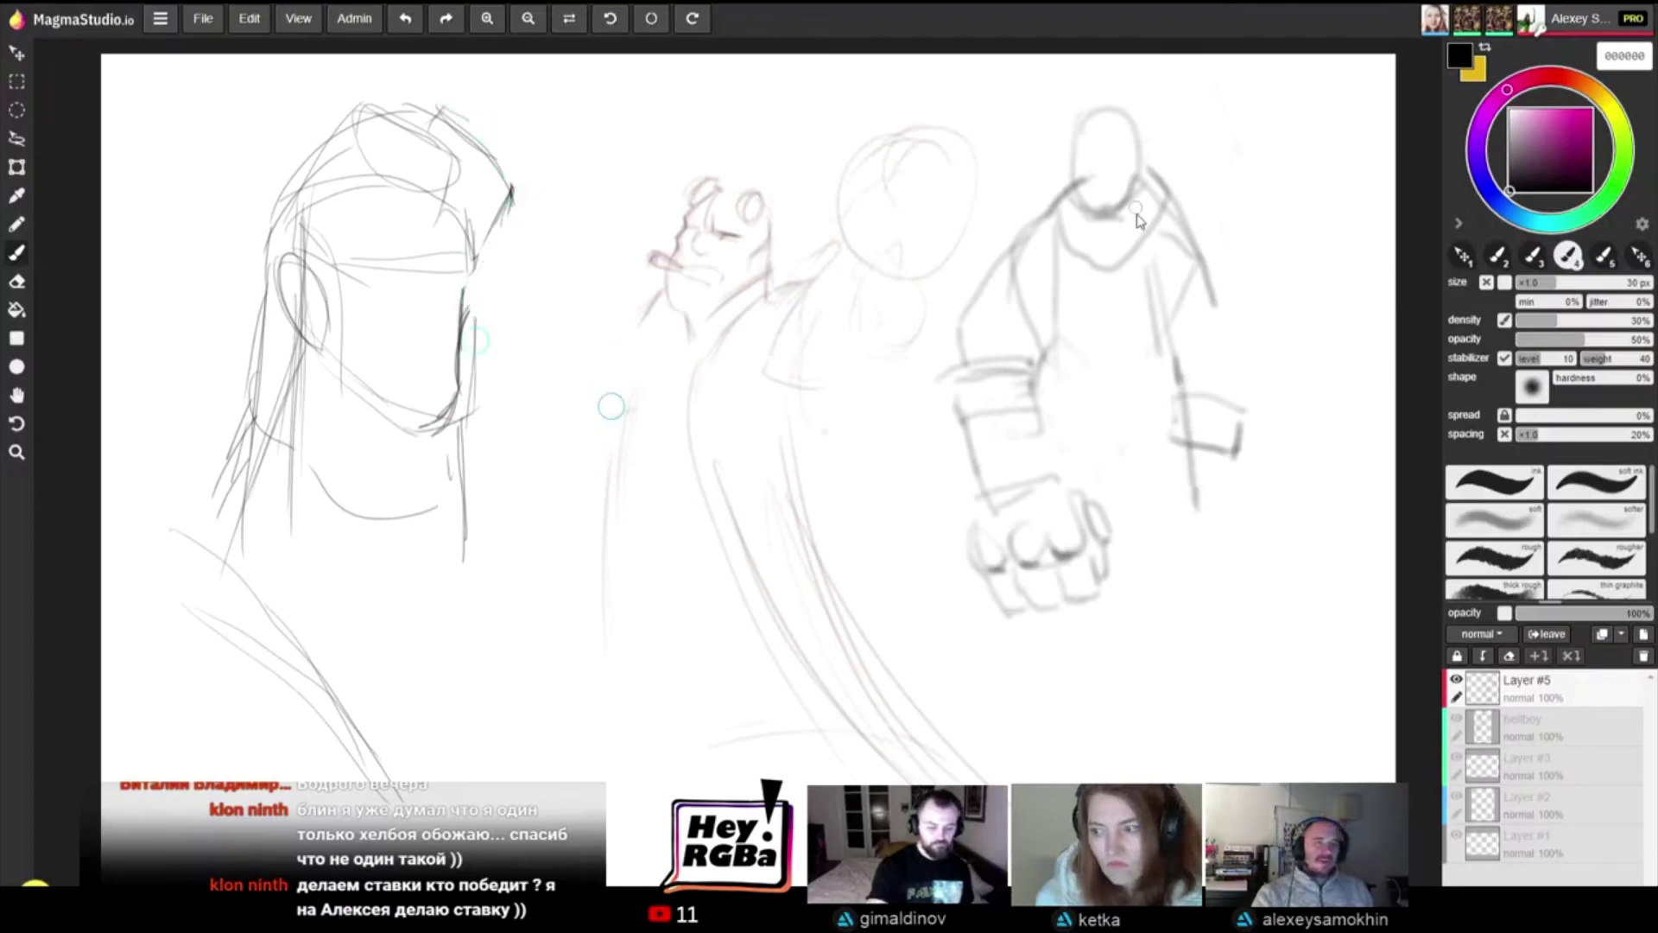
{"action": "mouse_move", "coordinate": [1161, 252]}
{"action": "left_mouse_down"}
{"action": "mouse_move", "coordinate": [1178, 307]}
{"action": "mouse_move", "coordinate": [1190, 522]}
{"action": "left_mouse_up"}
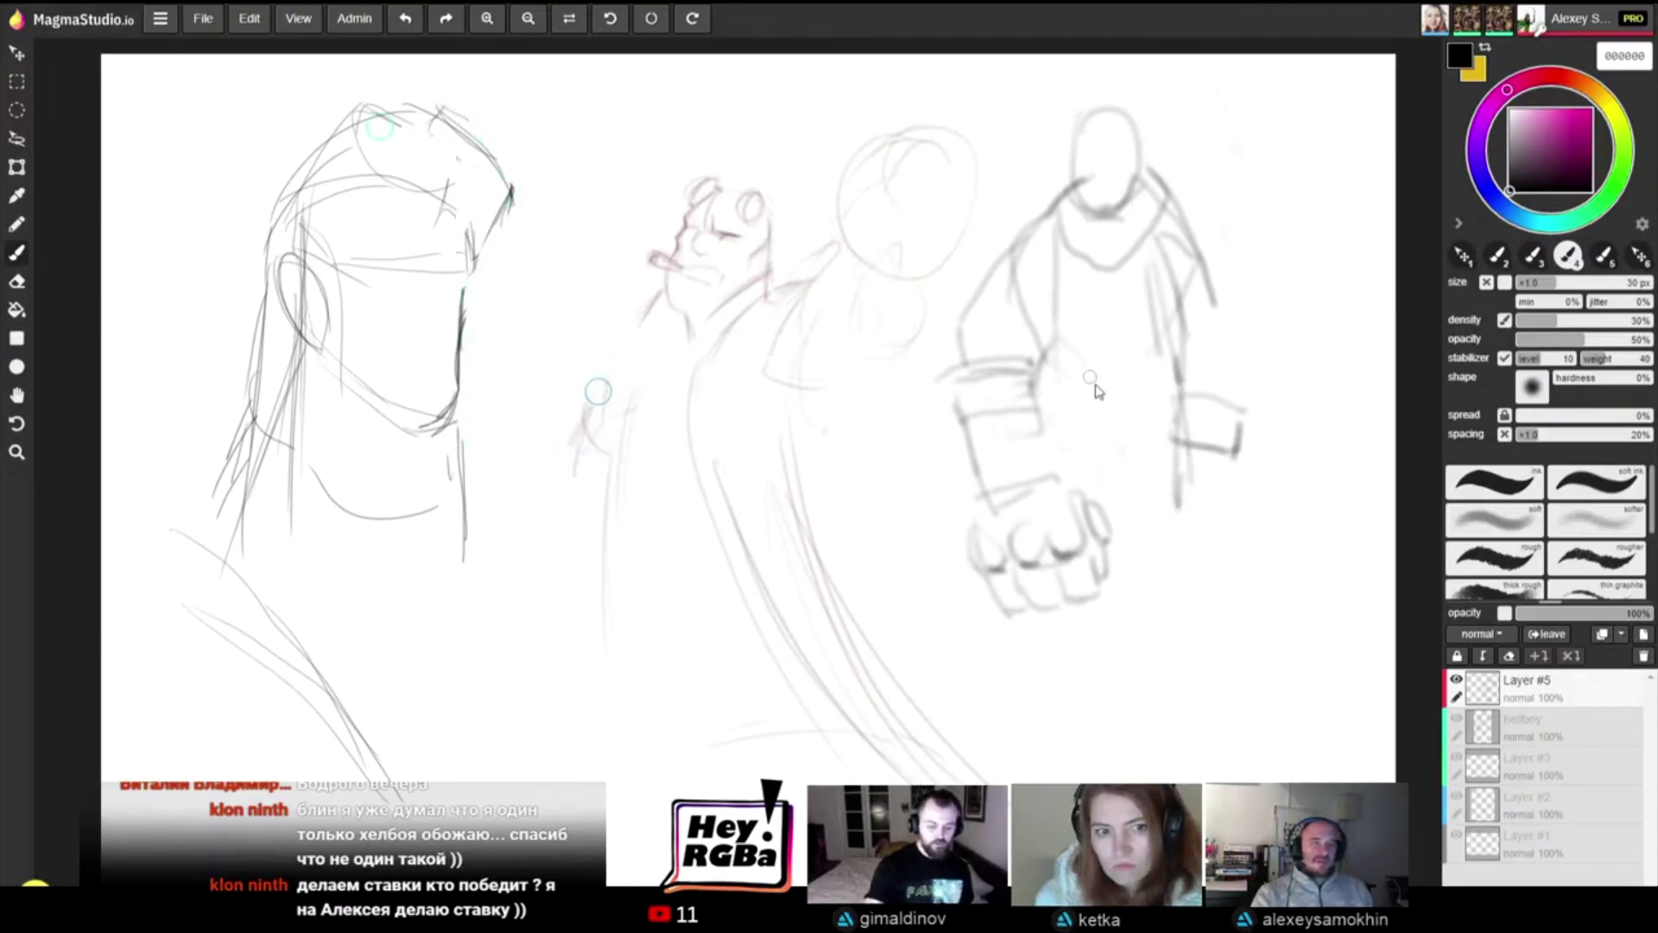
{"action": "mouse_move", "coordinate": [1041, 356]}
{"action": "left_mouse_down"}
{"action": "mouse_move", "coordinate": [1070, 403]}
{"action": "mouse_move", "coordinate": [1178, 397]}
{"action": "left_mouse_up"}
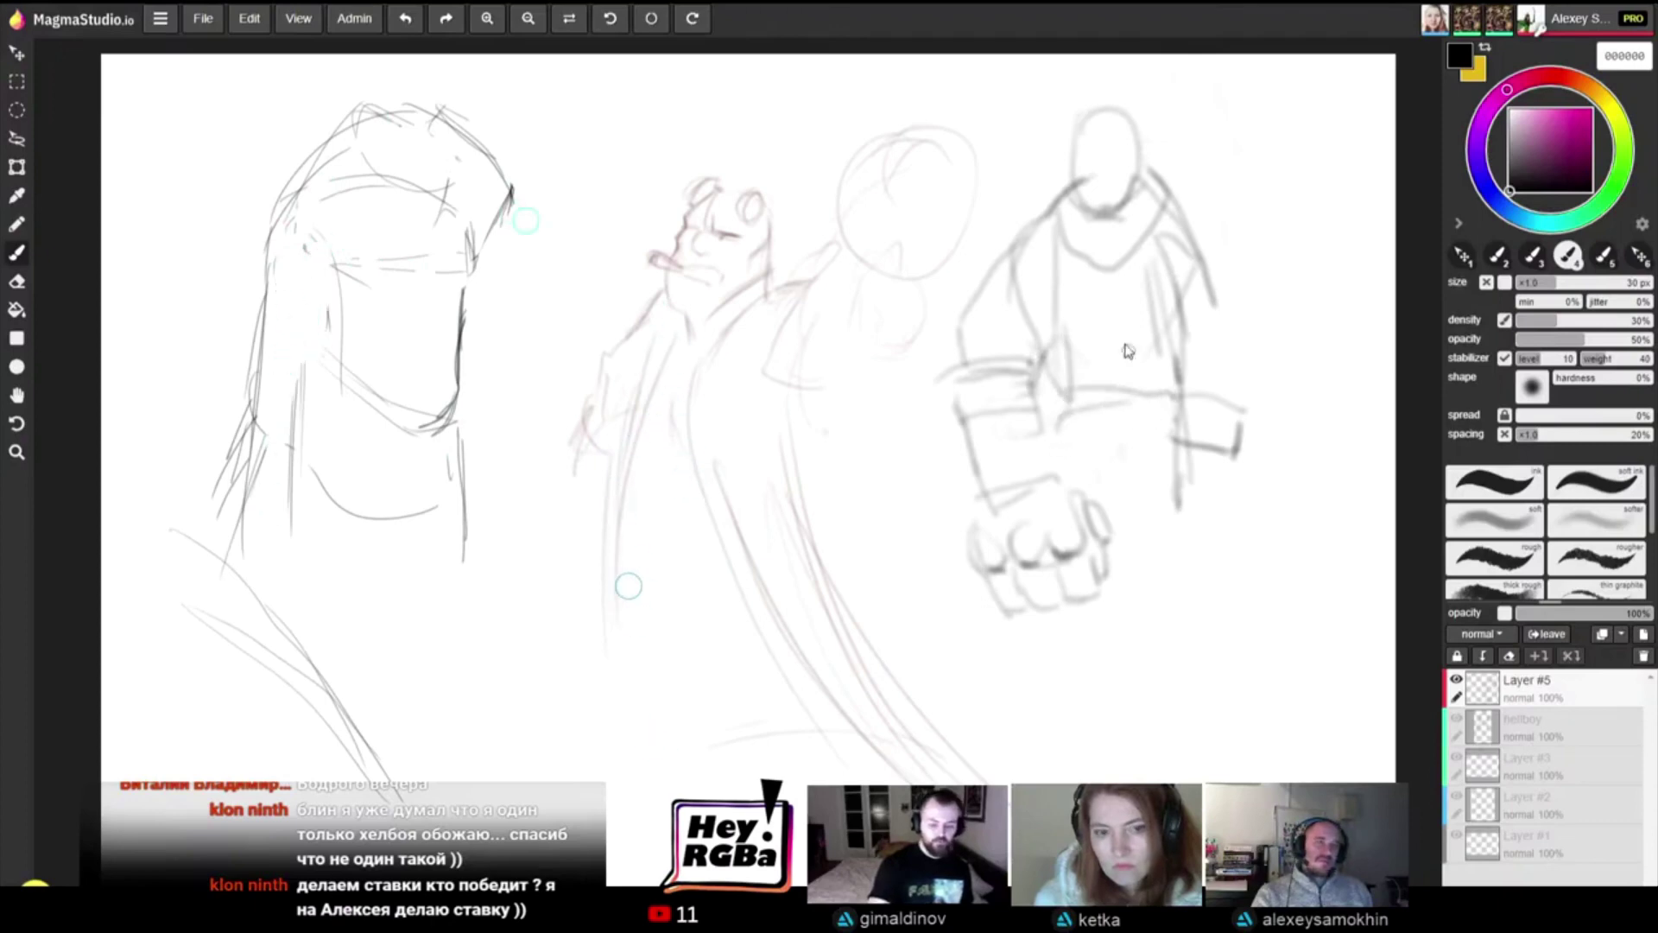
Step: Sketch the belt details and angular shapes below the waist, and reinforce the outlines of the large forearm's cuff and fist
{"action": "mouse_move", "coordinate": [1073, 382]}
{"action": "left_mouse_down"}
{"action": "mouse_move", "coordinate": [1165, 392]}
{"action": "mouse_move", "coordinate": [1105, 392]}
{"action": "mouse_move", "coordinate": [1144, 389]}
{"action": "left_mouse_up"}
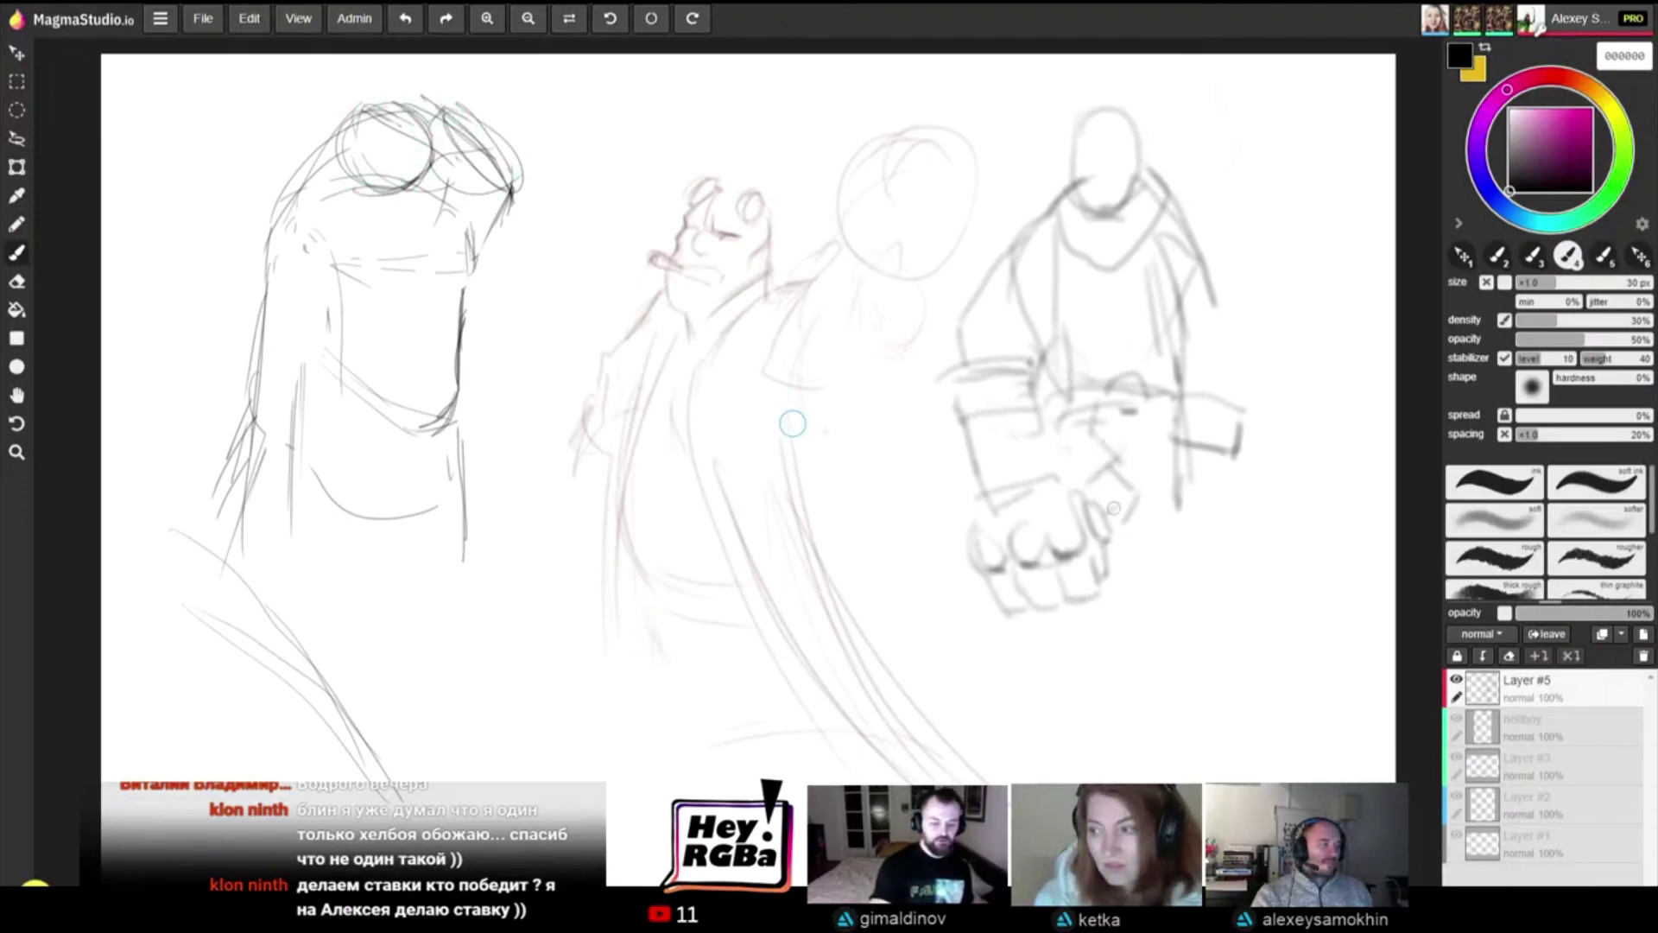
{"action": "left_click_drag", "start_coordinate": [1080, 489], "coordinate": [1116, 519]}
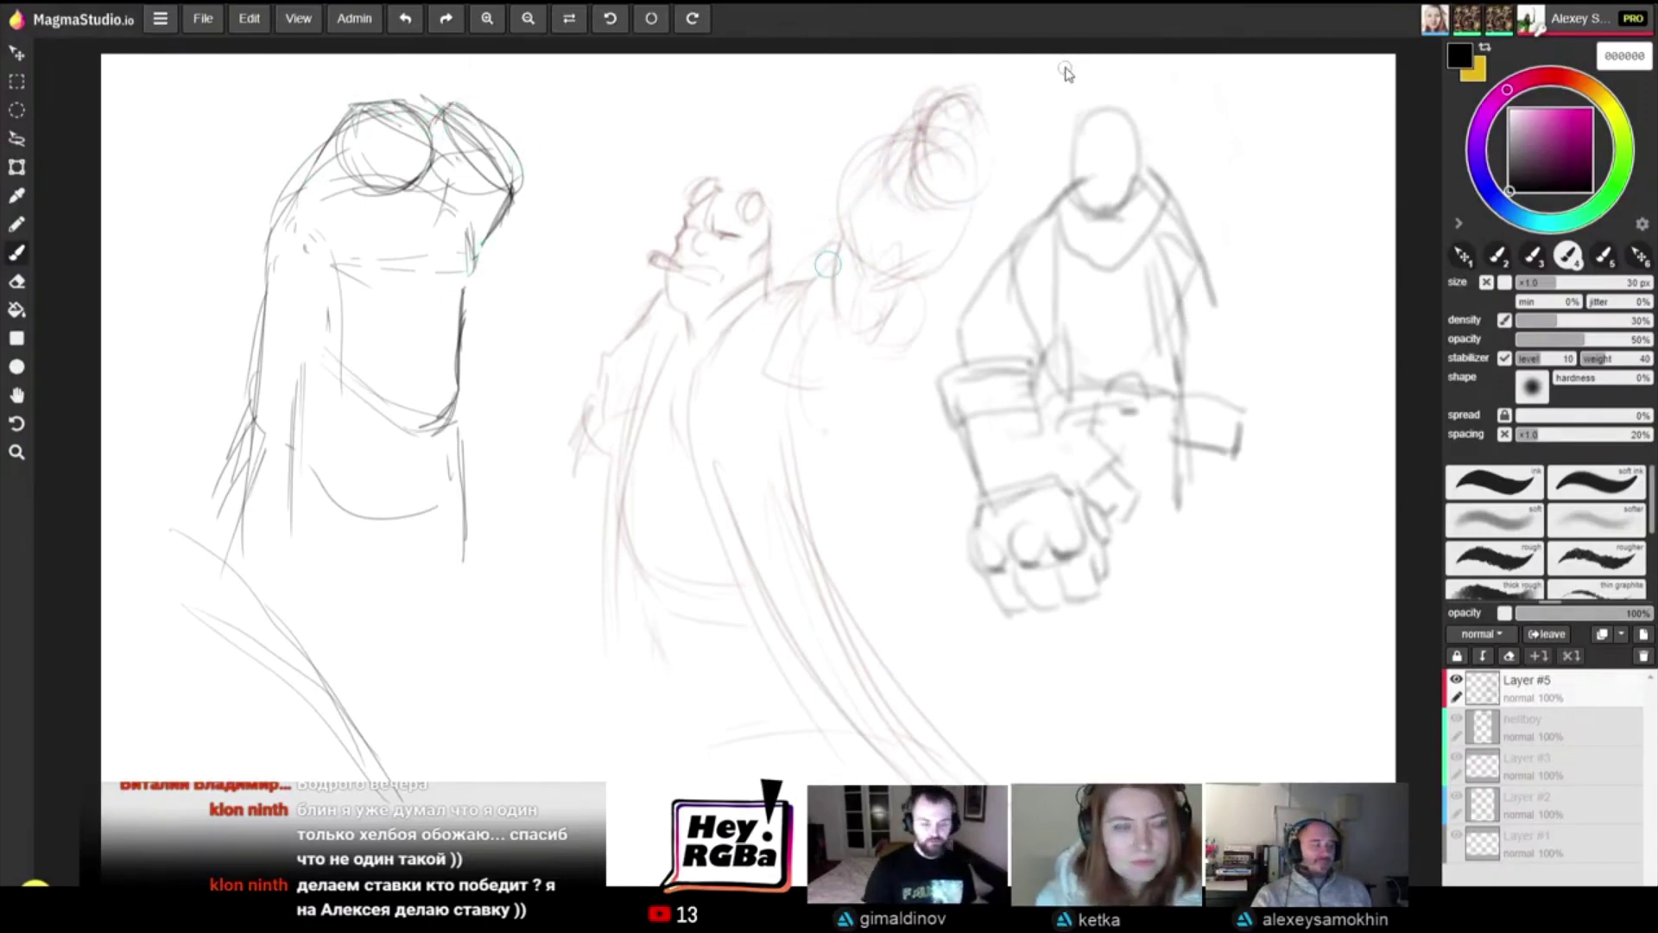
Step: Draw two round horn stumps on the forehead and block in the brow, nose, mouth, boxy jaw and ear
{"action": "mouse_move", "coordinate": [1066, 126]}
{"action": "left_mouse_down"}
{"action": "mouse_move", "coordinate": [1081, 118]}
{"action": "mouse_move", "coordinate": [1076, 150]}
{"action": "mouse_move", "coordinate": [1107, 141]}
{"action": "mouse_move", "coordinate": [1114, 113]}
{"action": "mouse_move", "coordinate": [1102, 147]}
{"action": "left_mouse_up"}
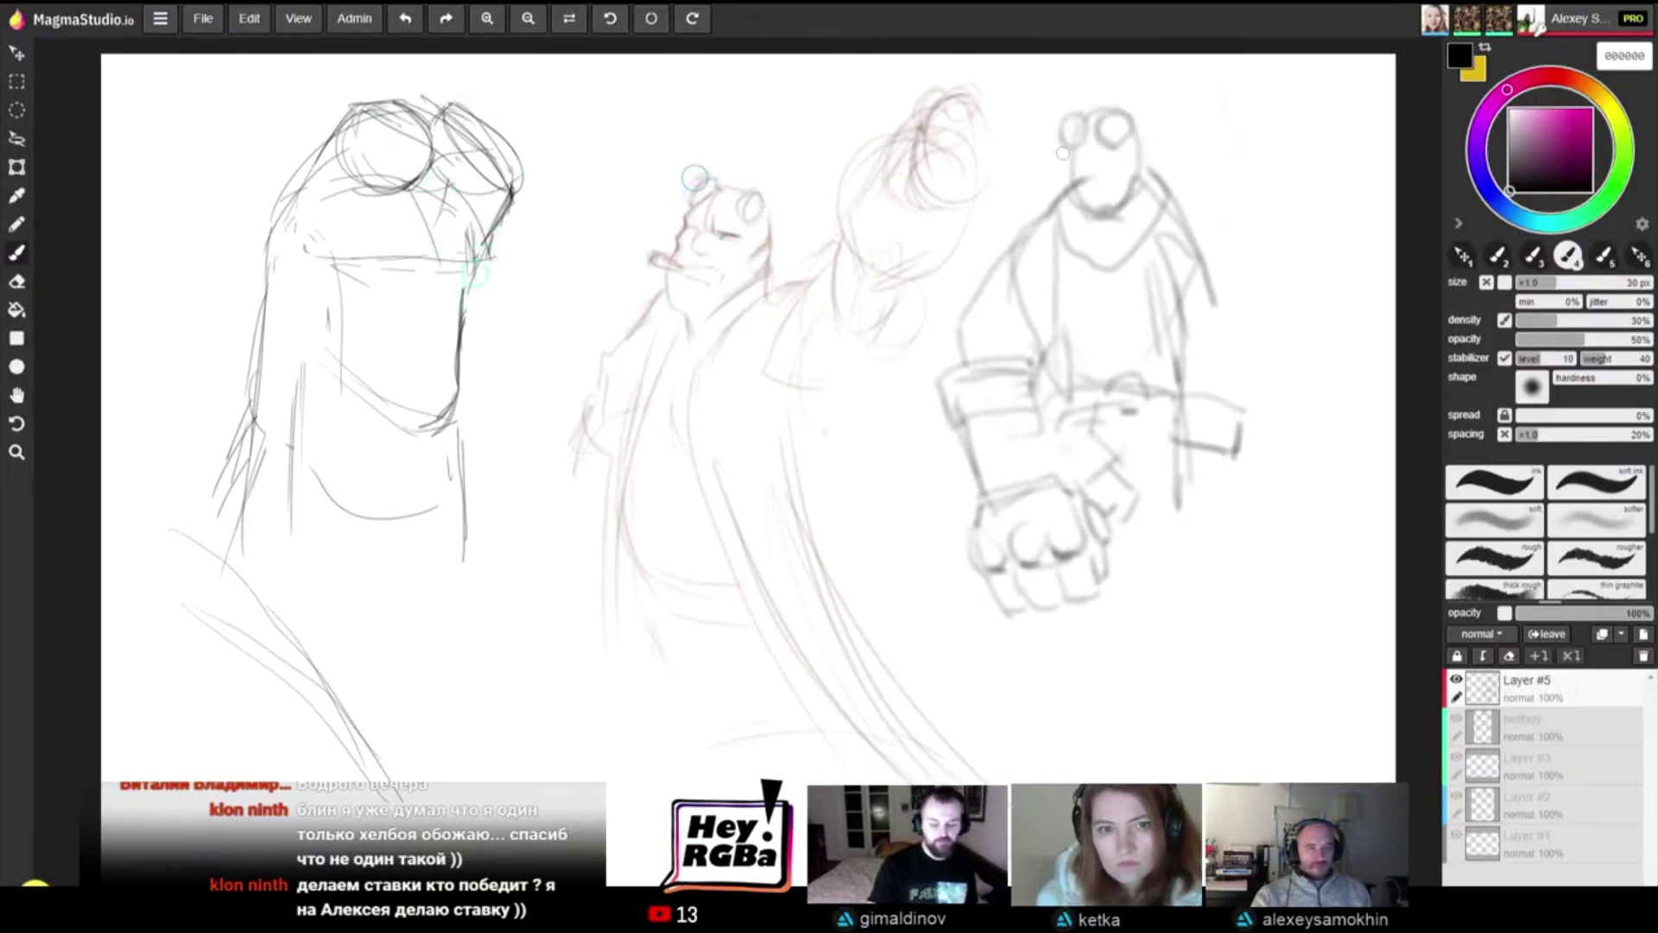
{"action": "mouse_move", "coordinate": [1084, 158]}
{"action": "left_mouse_down"}
{"action": "mouse_move", "coordinate": [1120, 158]}
{"action": "mouse_move", "coordinate": [1066, 158]}
{"action": "mouse_move", "coordinate": [1121, 159]}
{"action": "left_mouse_up"}
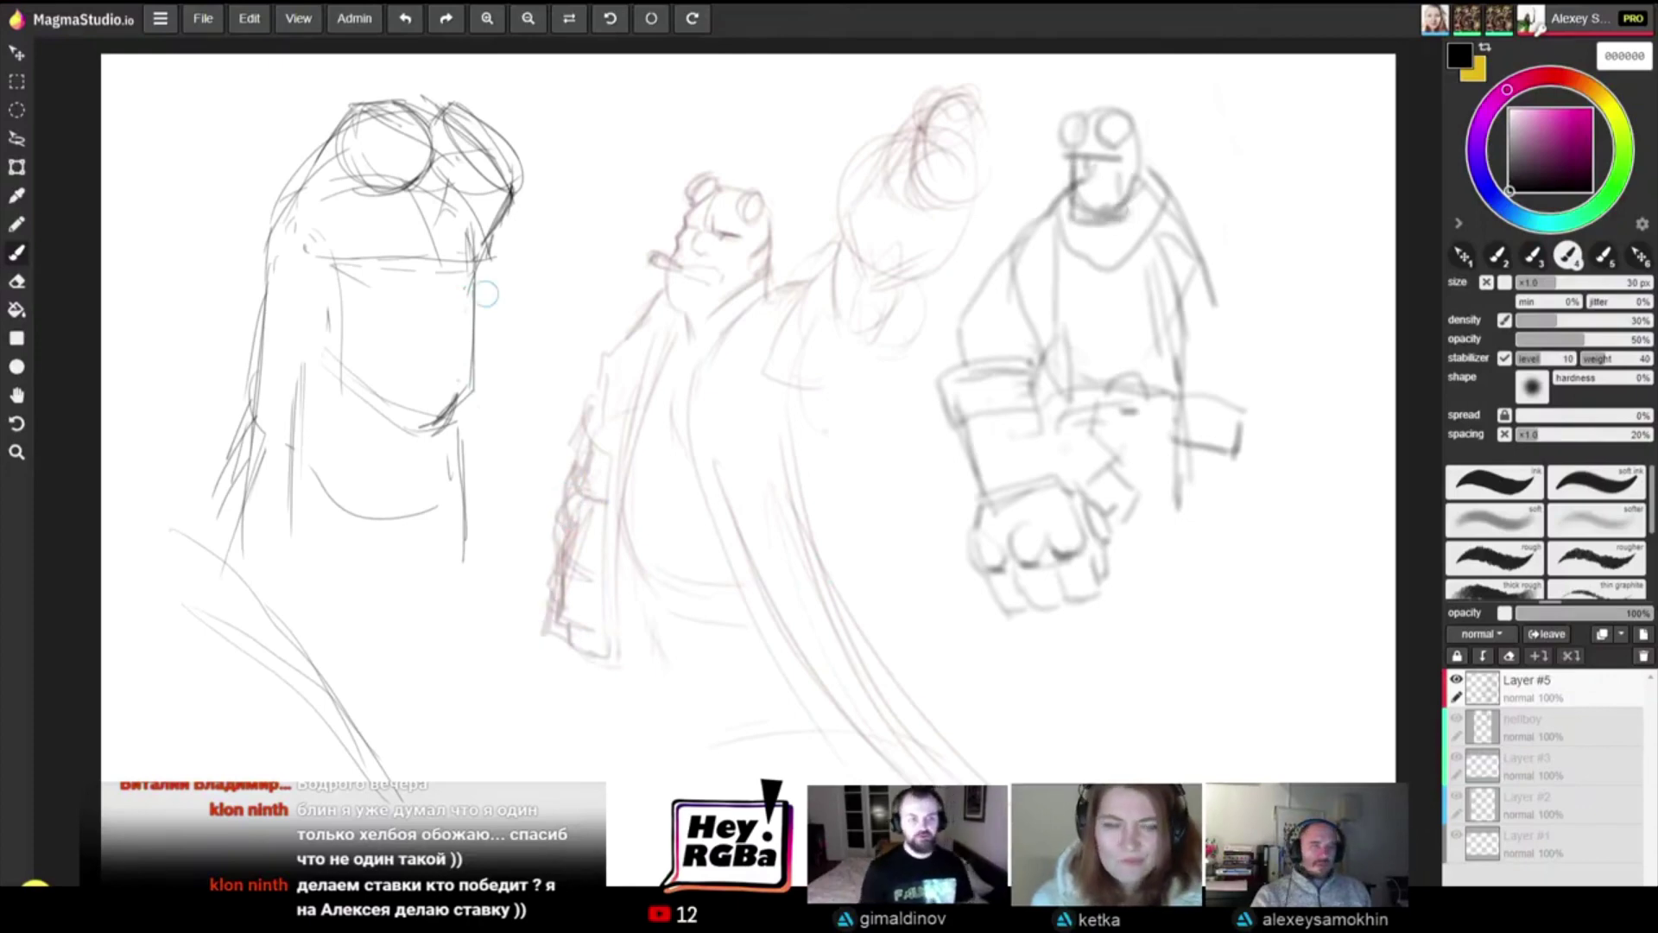
{"action": "left_click_drag", "start_coordinate": [1133, 170], "coordinate": [1125, 213]}
{"action": "left_click_drag", "start_coordinate": [1072, 160], "coordinate": [1072, 226]}
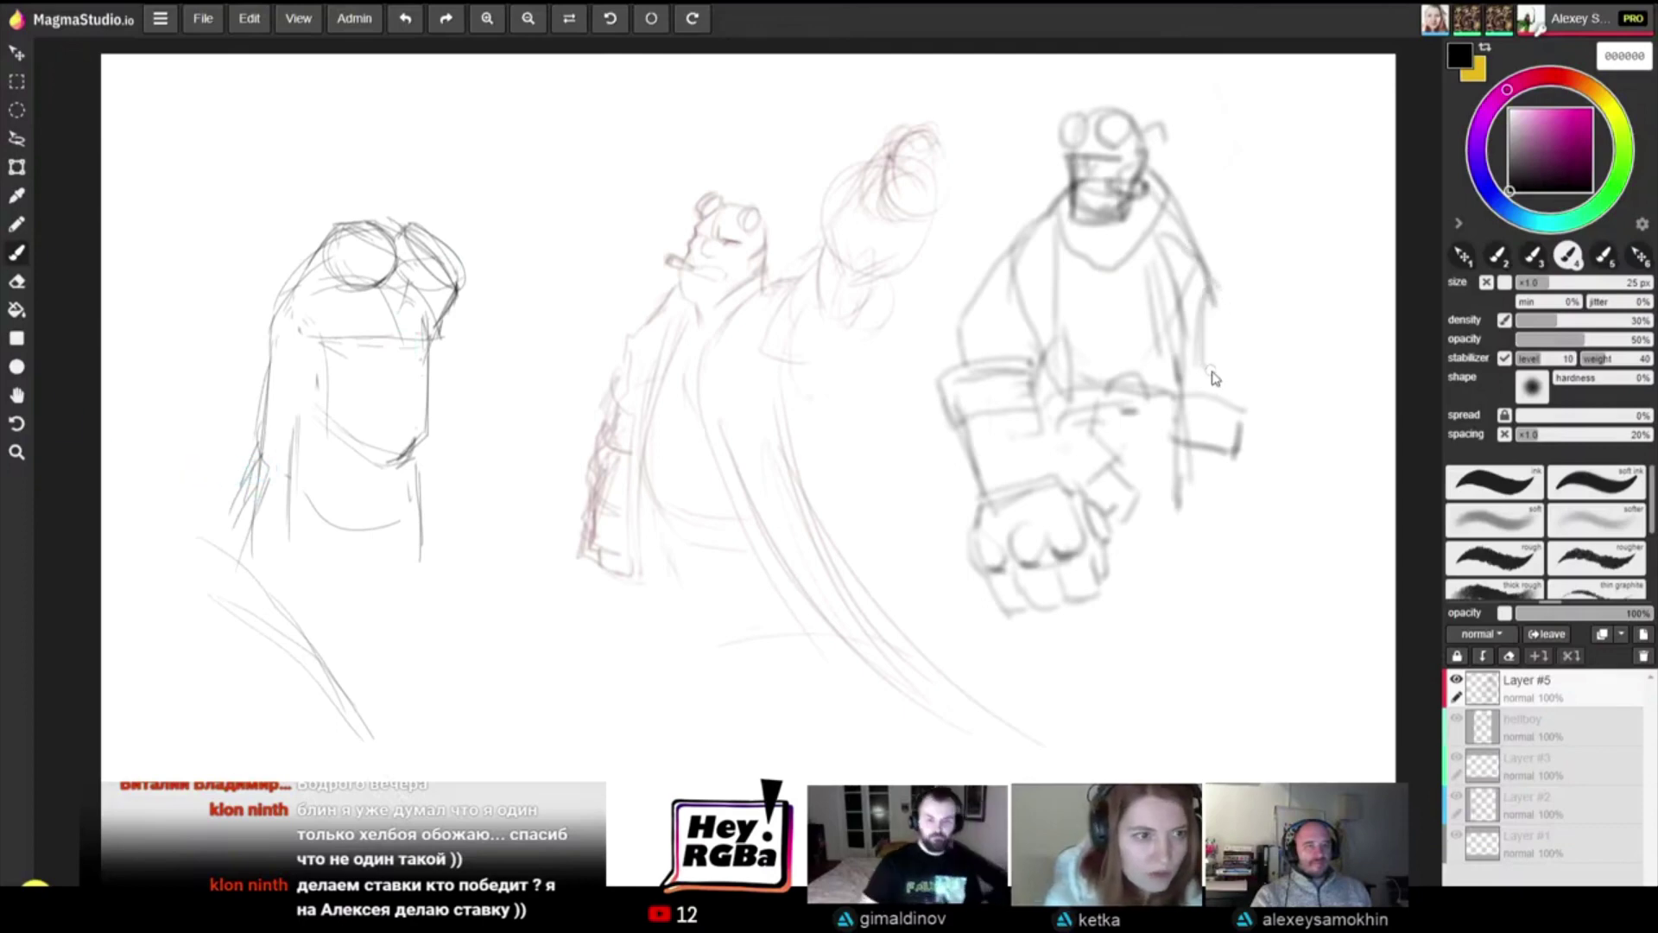
Step: Sketch the other arm bent at the elbow, with its forearm raised and a small closed hand beside the shoulder
{"action": "left_click_drag", "start_coordinate": [1272, 307], "coordinate": [1278, 255]}
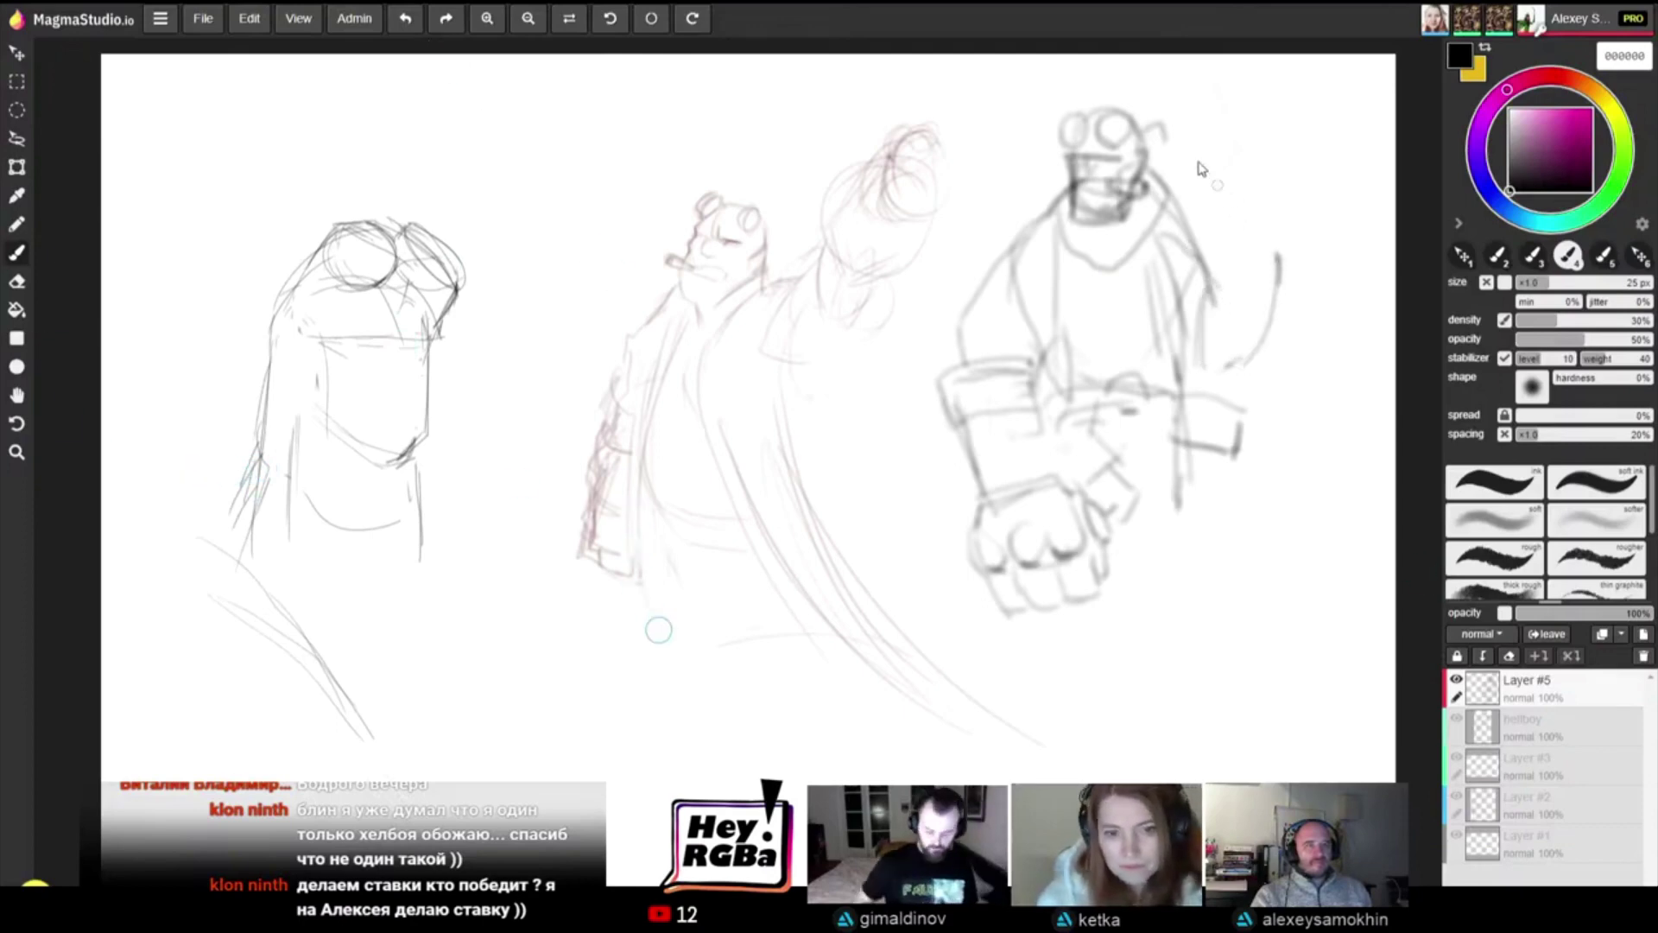
{"action": "key", "text": "ctrl+z"}
{"action": "mouse_move", "coordinate": [1230, 366]}
{"action": "left_mouse_down"}
{"action": "mouse_move", "coordinate": [1260, 237]}
{"action": "mouse_move", "coordinate": [1233, 241]}
{"action": "mouse_move", "coordinate": [1244, 356]}
{"action": "left_mouse_up"}
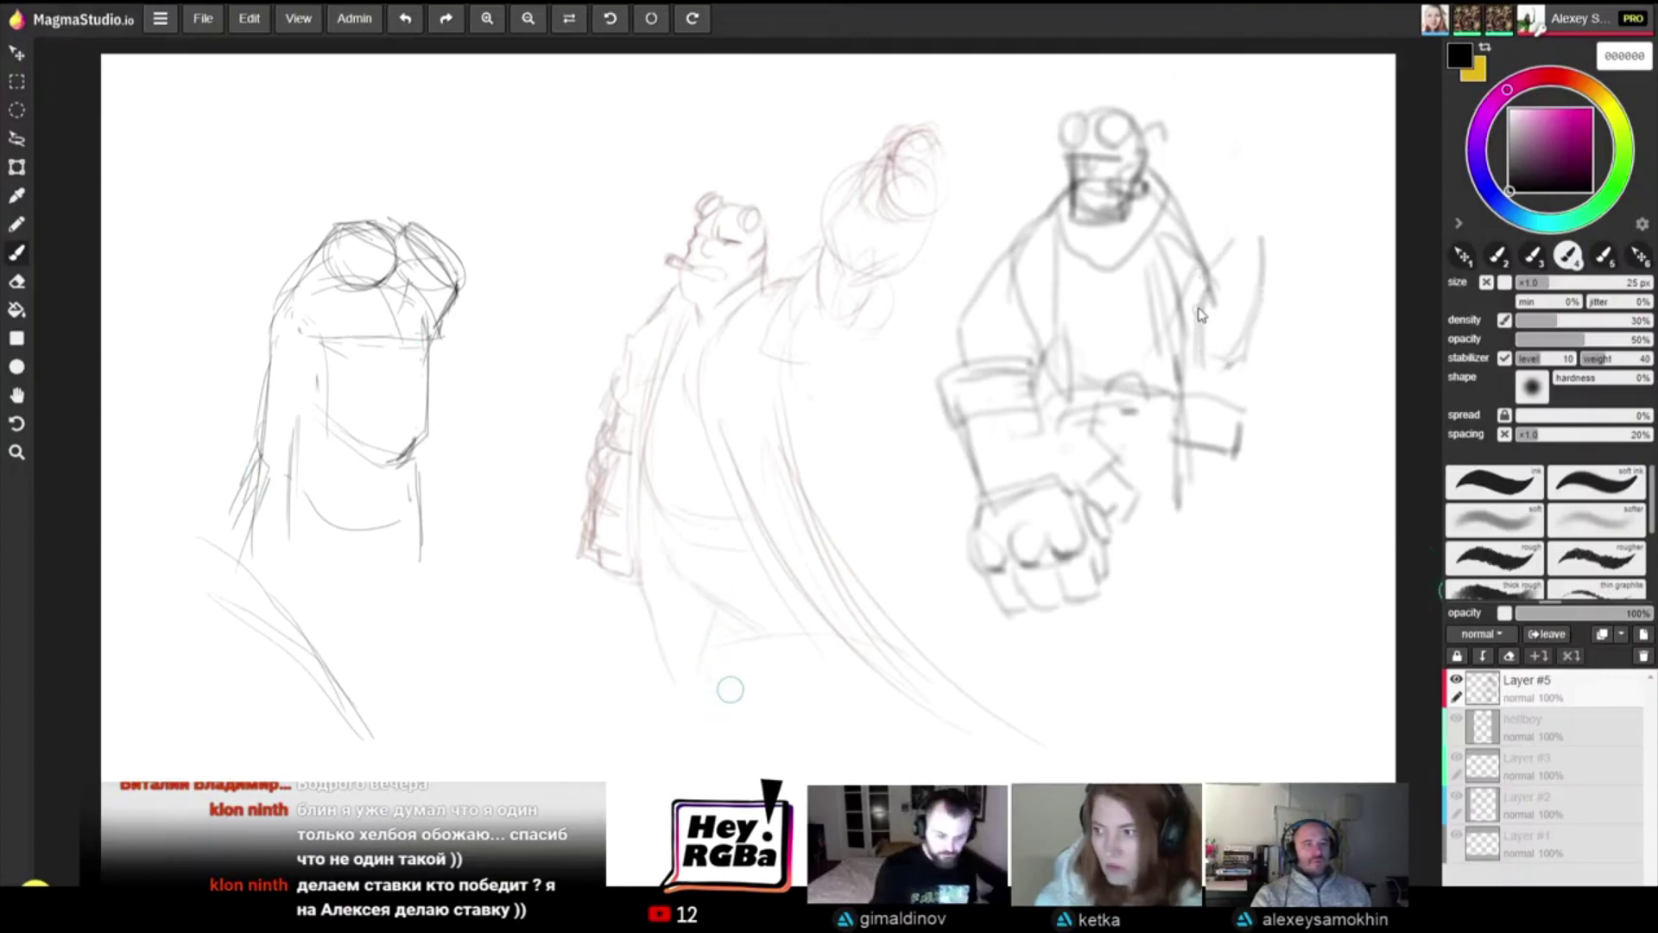
{"action": "left_click_drag", "start_coordinate": [1195, 289], "coordinate": [1231, 357]}
{"action": "key", "text": "ctrl+z"}
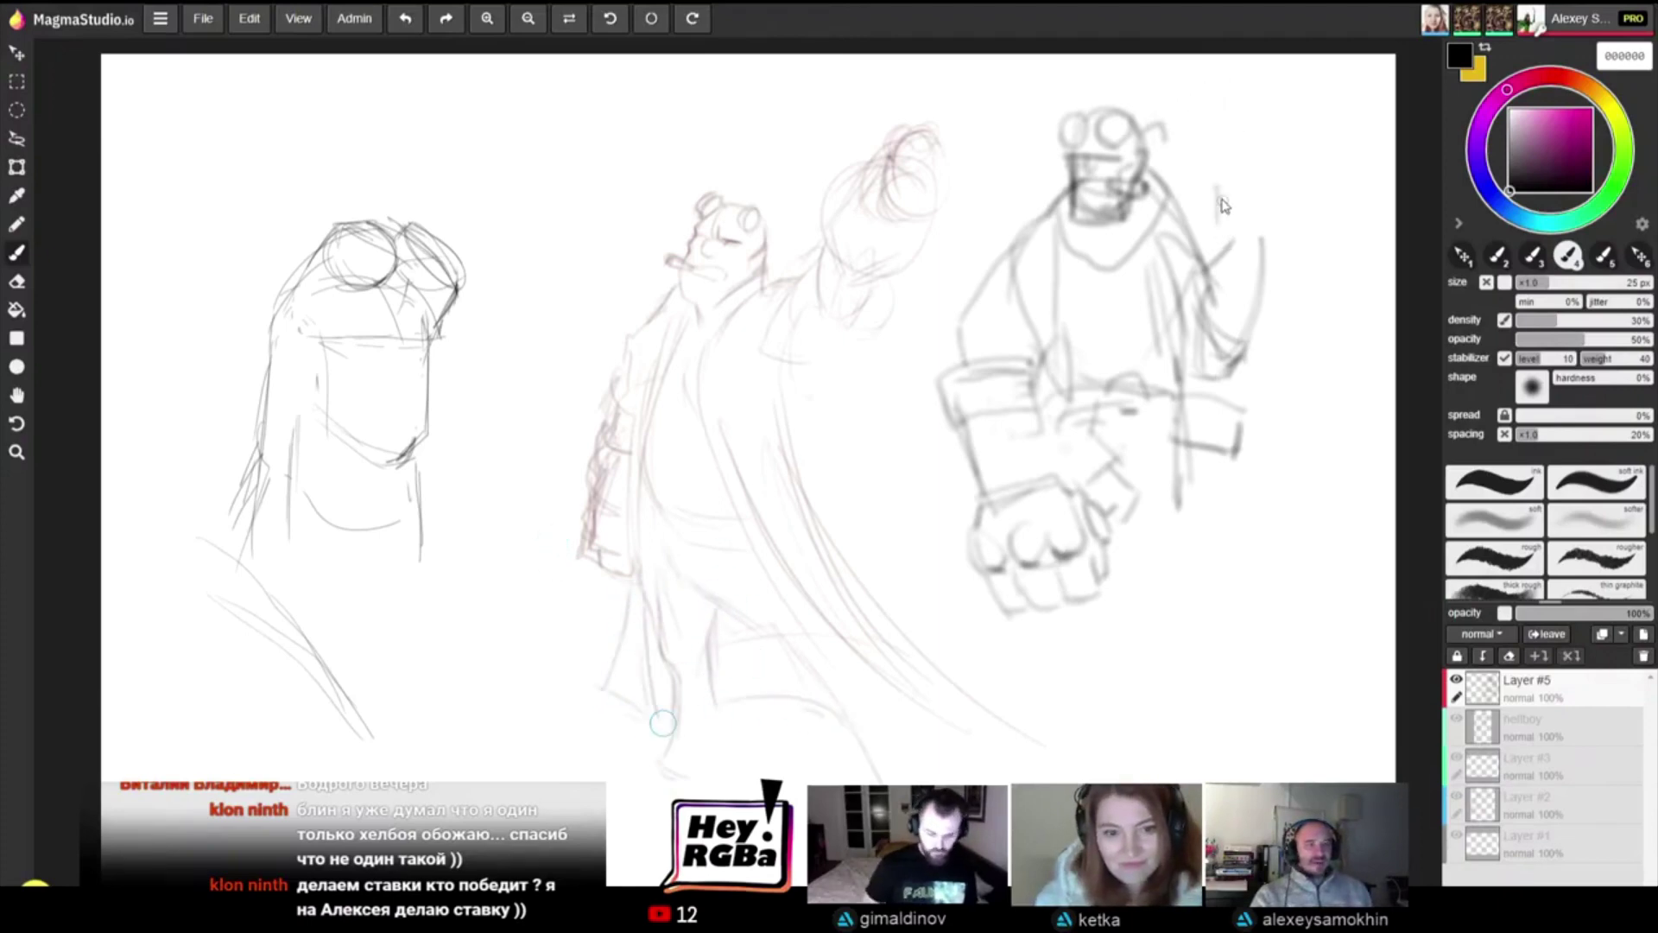
{"action": "mouse_move", "coordinate": [1220, 183]}
{"action": "left_mouse_down"}
{"action": "mouse_move", "coordinate": [1246, 204]}
{"action": "mouse_move", "coordinate": [1275, 193]}
{"action": "mouse_move", "coordinate": [1243, 206]}
{"action": "left_mouse_up"}
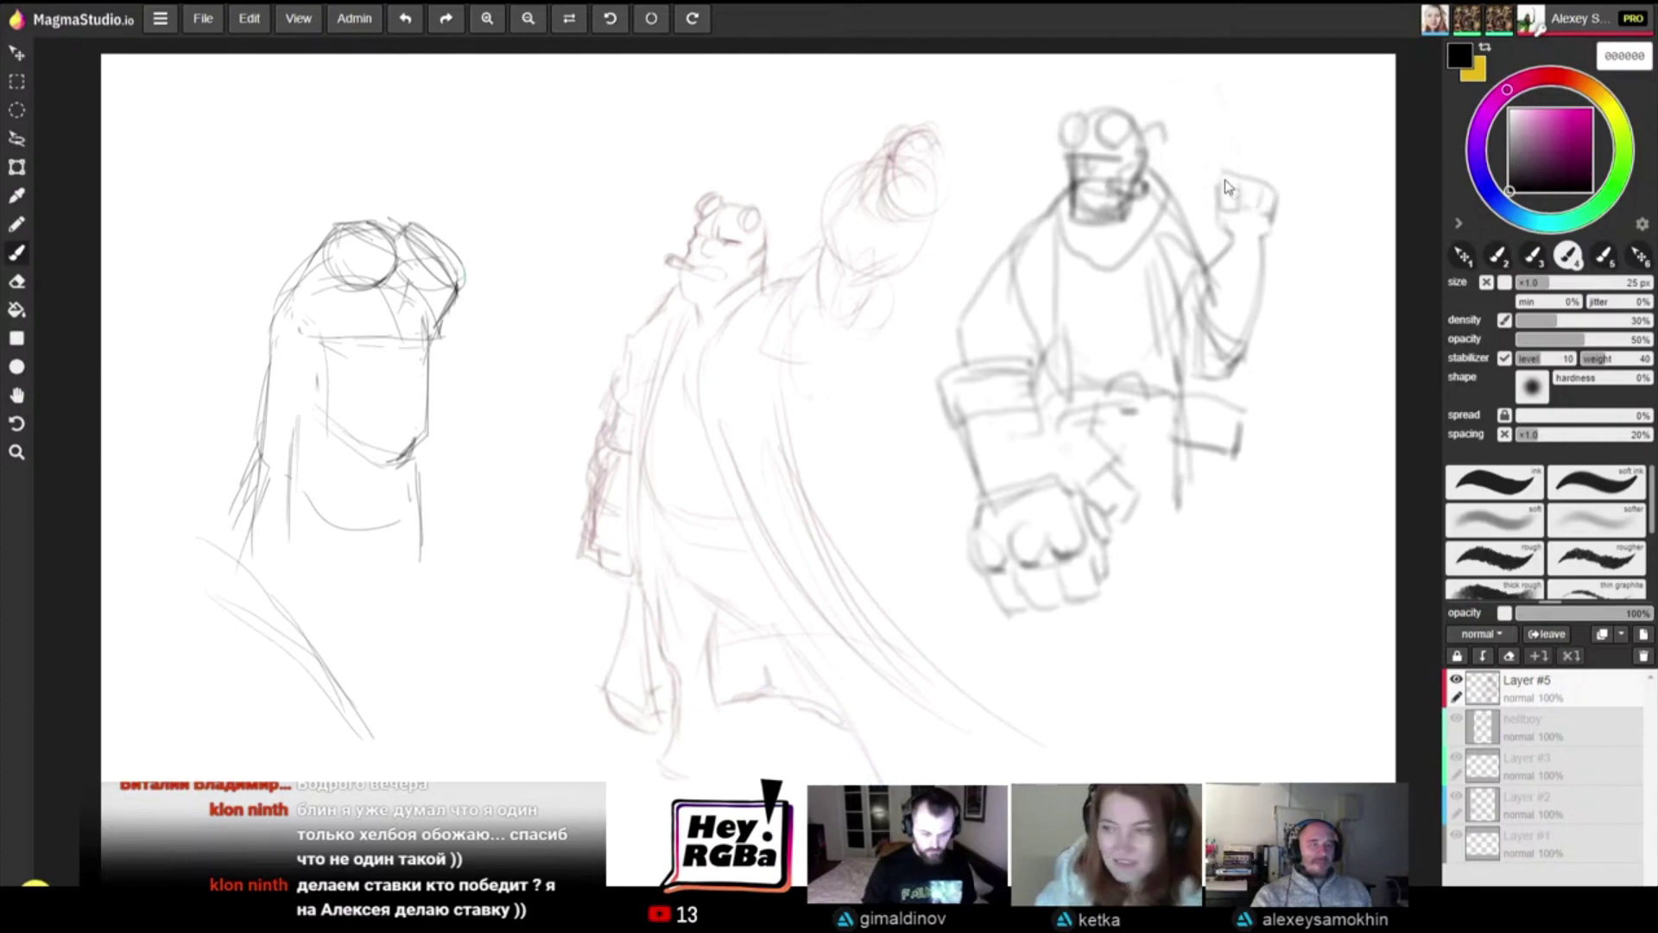
Step: Draw a sword in the raised hand with a round pommel, a pointed guard and a broad blade passing behind the head
{"action": "left_click_drag", "start_coordinate": [1191, 202], "coordinate": [1230, 197]}
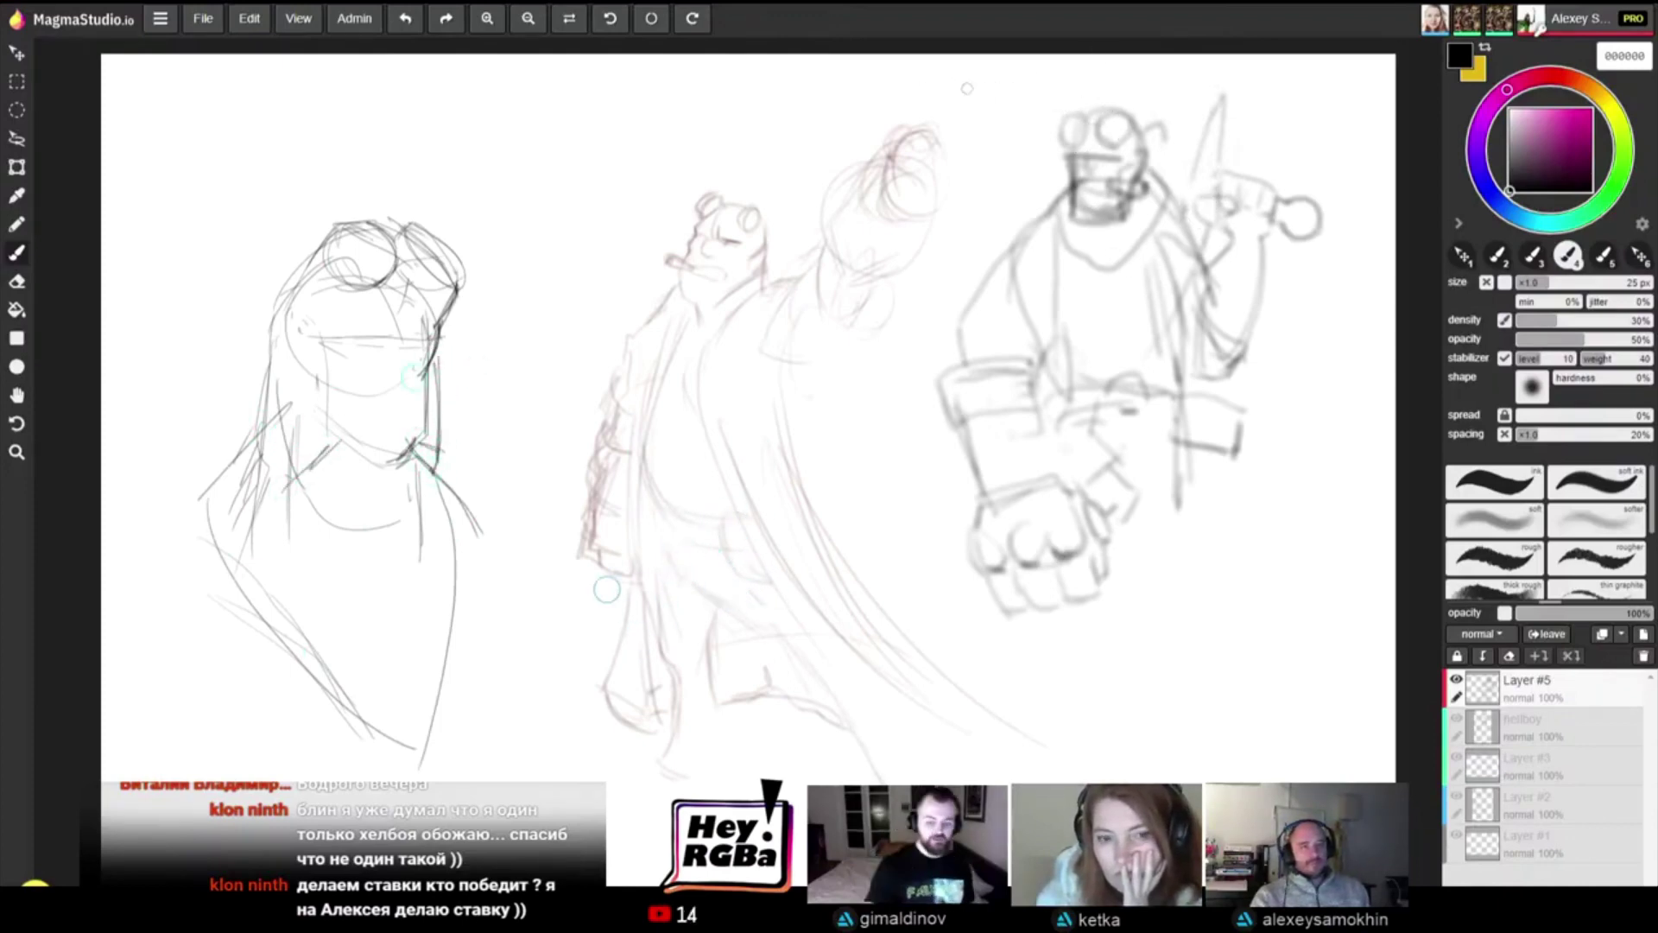
{"action": "left_click_drag", "start_coordinate": [973, 96], "coordinate": [1074, 124]}
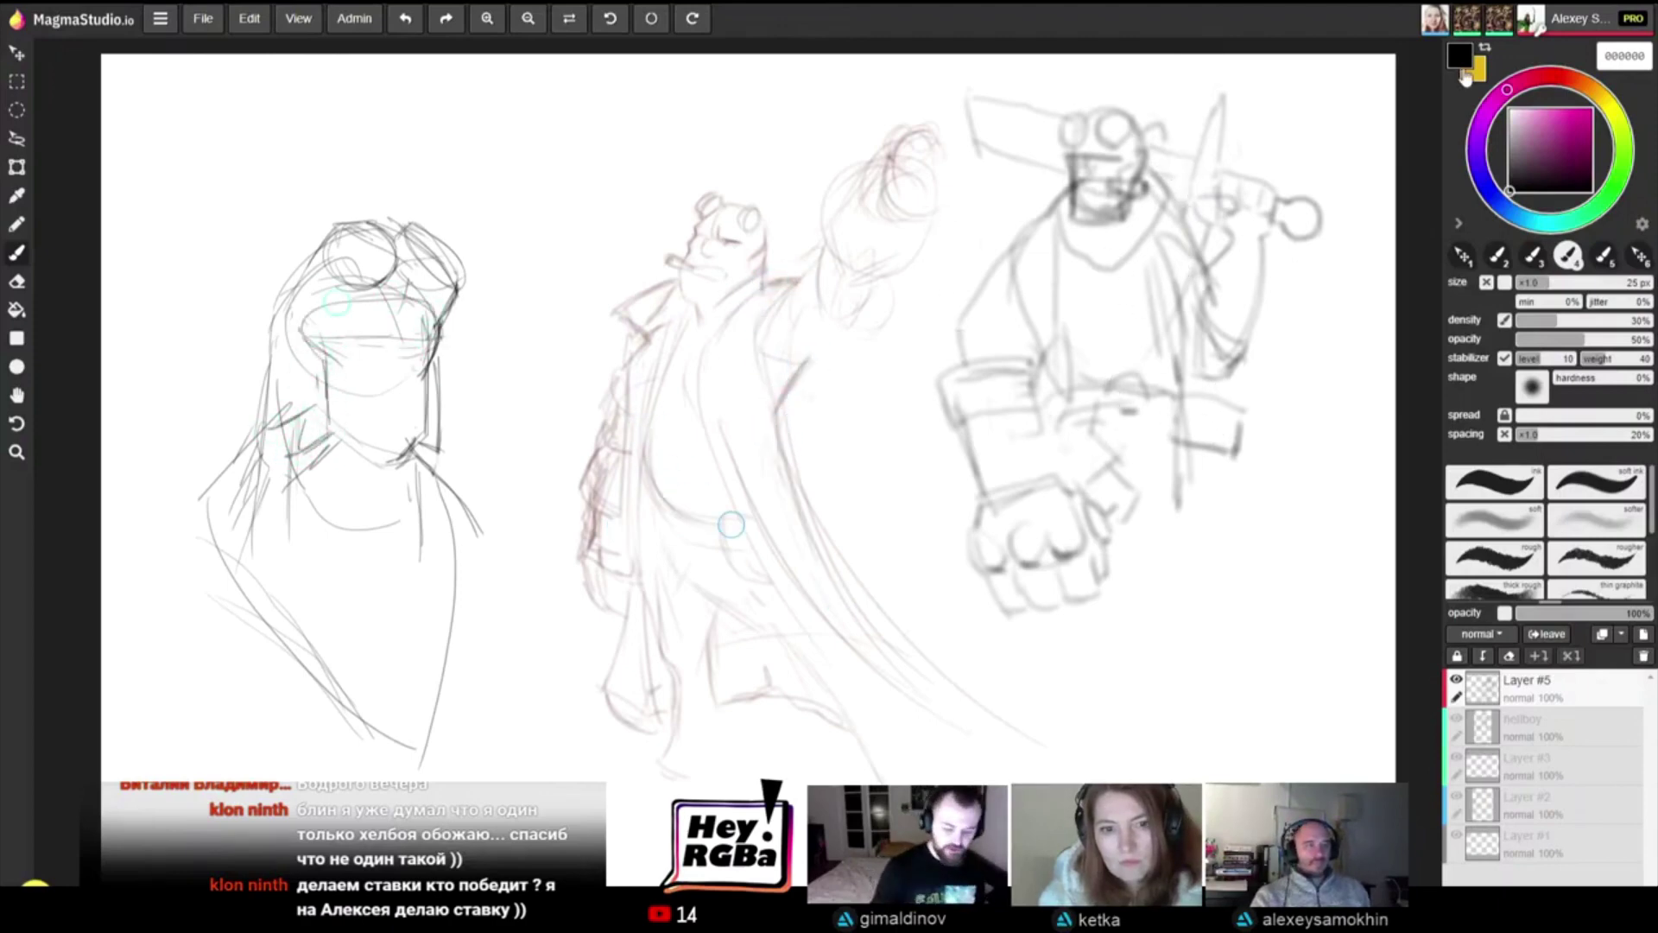
Step: Lasso the belt and hip area, move it down slightly, and redraw the torso lines and elbow to close the gap
{"action": "left_click", "coordinate": [16, 139]}
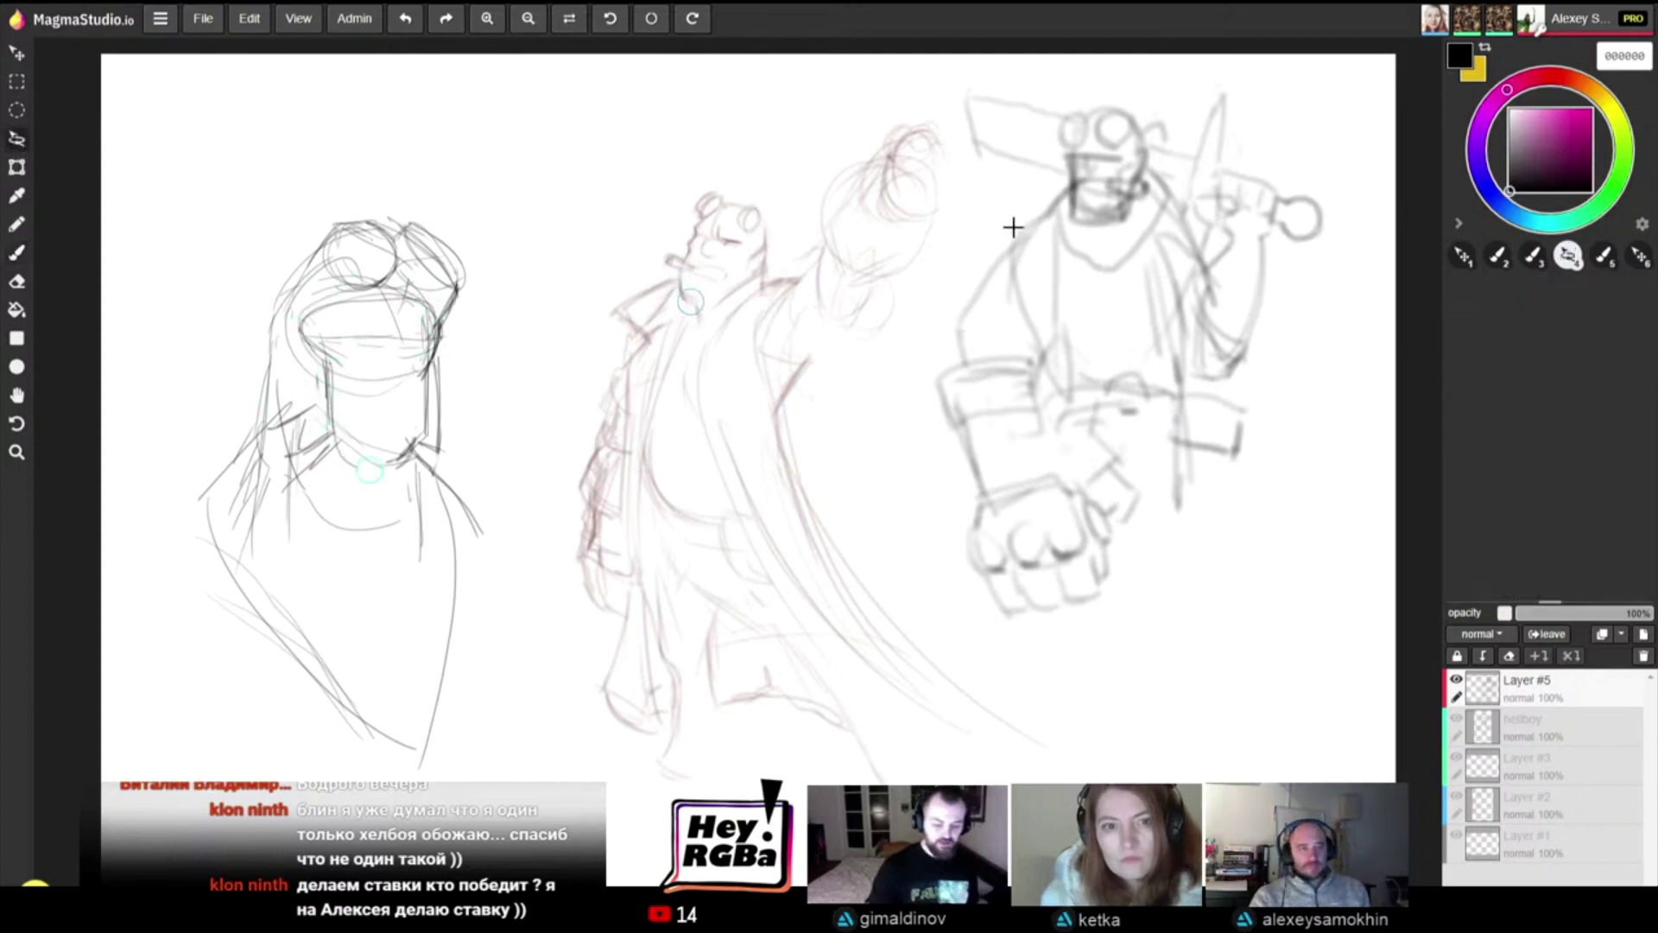
{"action": "left_click_drag", "start_coordinate": [1089, 366], "coordinate": [1233, 398]}
{"action": "mouse_move", "coordinate": [1139, 505]}
{"action": "left_mouse_down"}
{"action": "mouse_move", "coordinate": [1119, 570]}
{"action": "mouse_move", "coordinate": [1116, 522]}
{"action": "mouse_move", "coordinate": [1050, 447]}
{"action": "mouse_move", "coordinate": [1133, 451]}
{"action": "left_mouse_up"}
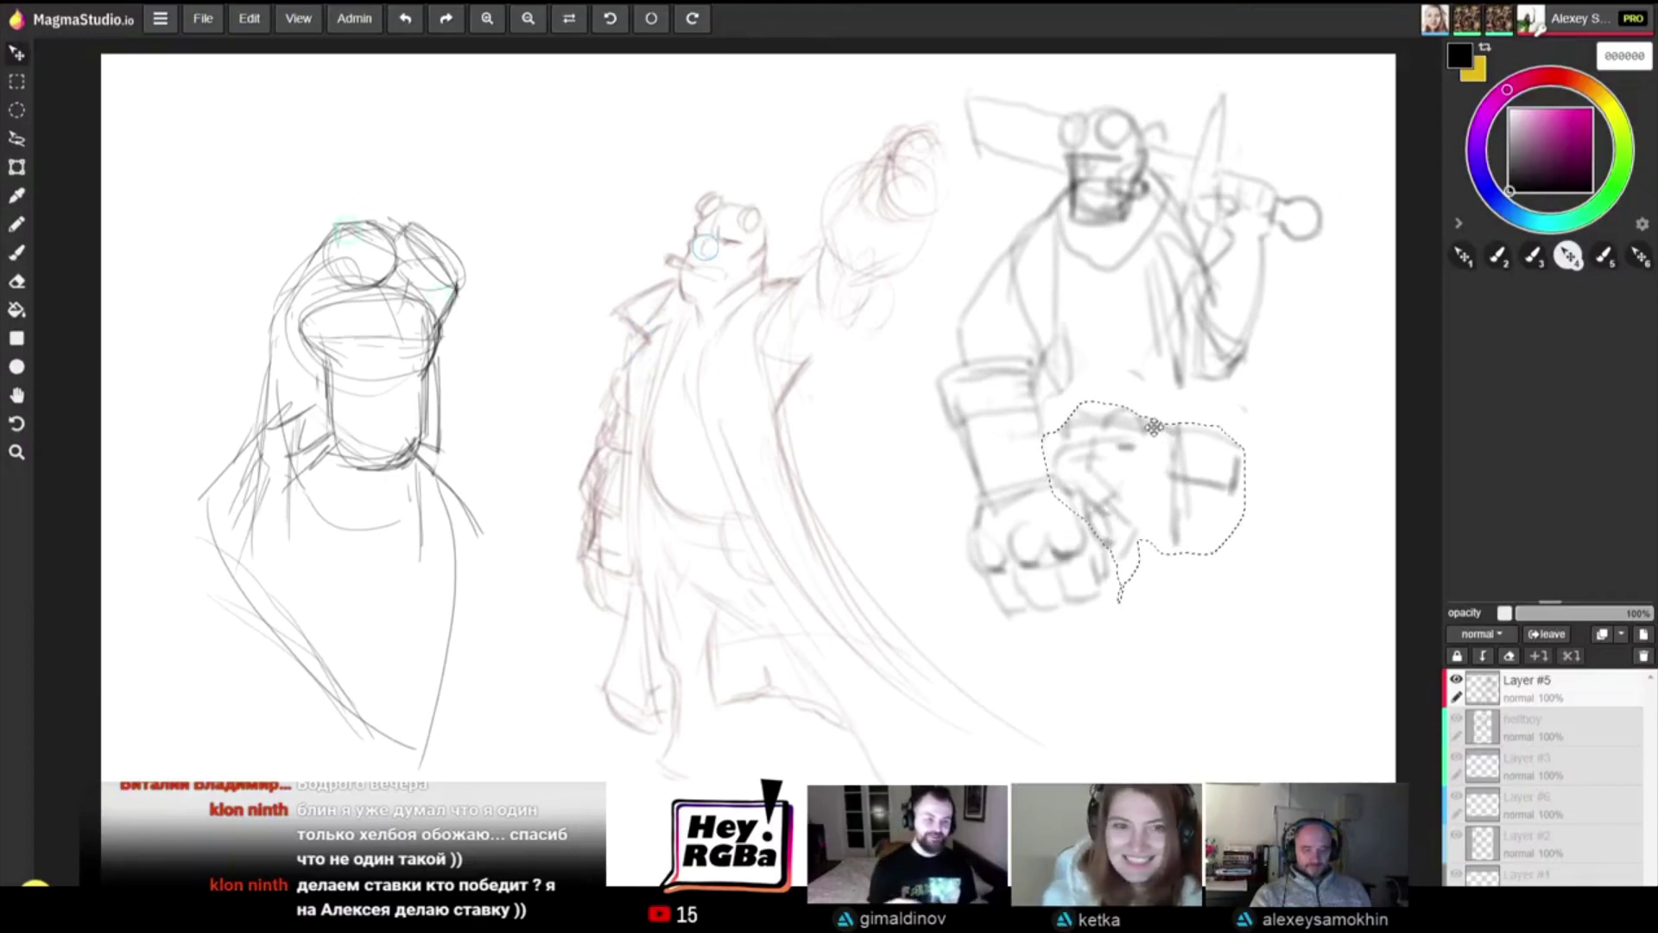
{"action": "key", "text": "ctrl+d"}
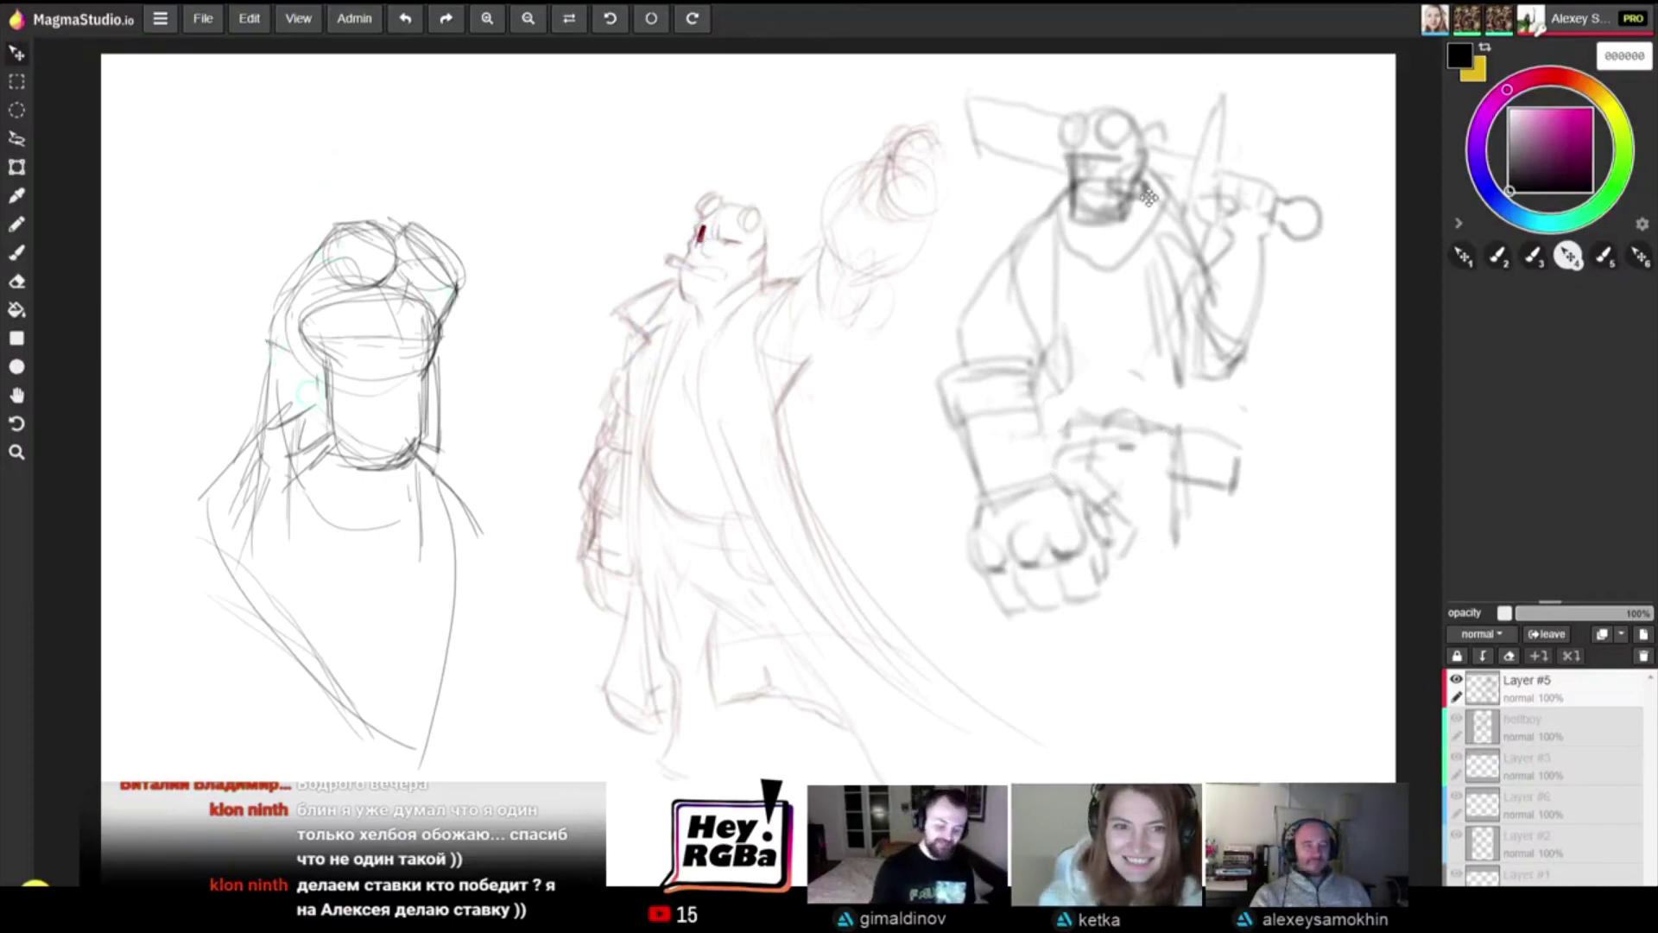
{"action": "key", "text": "b"}
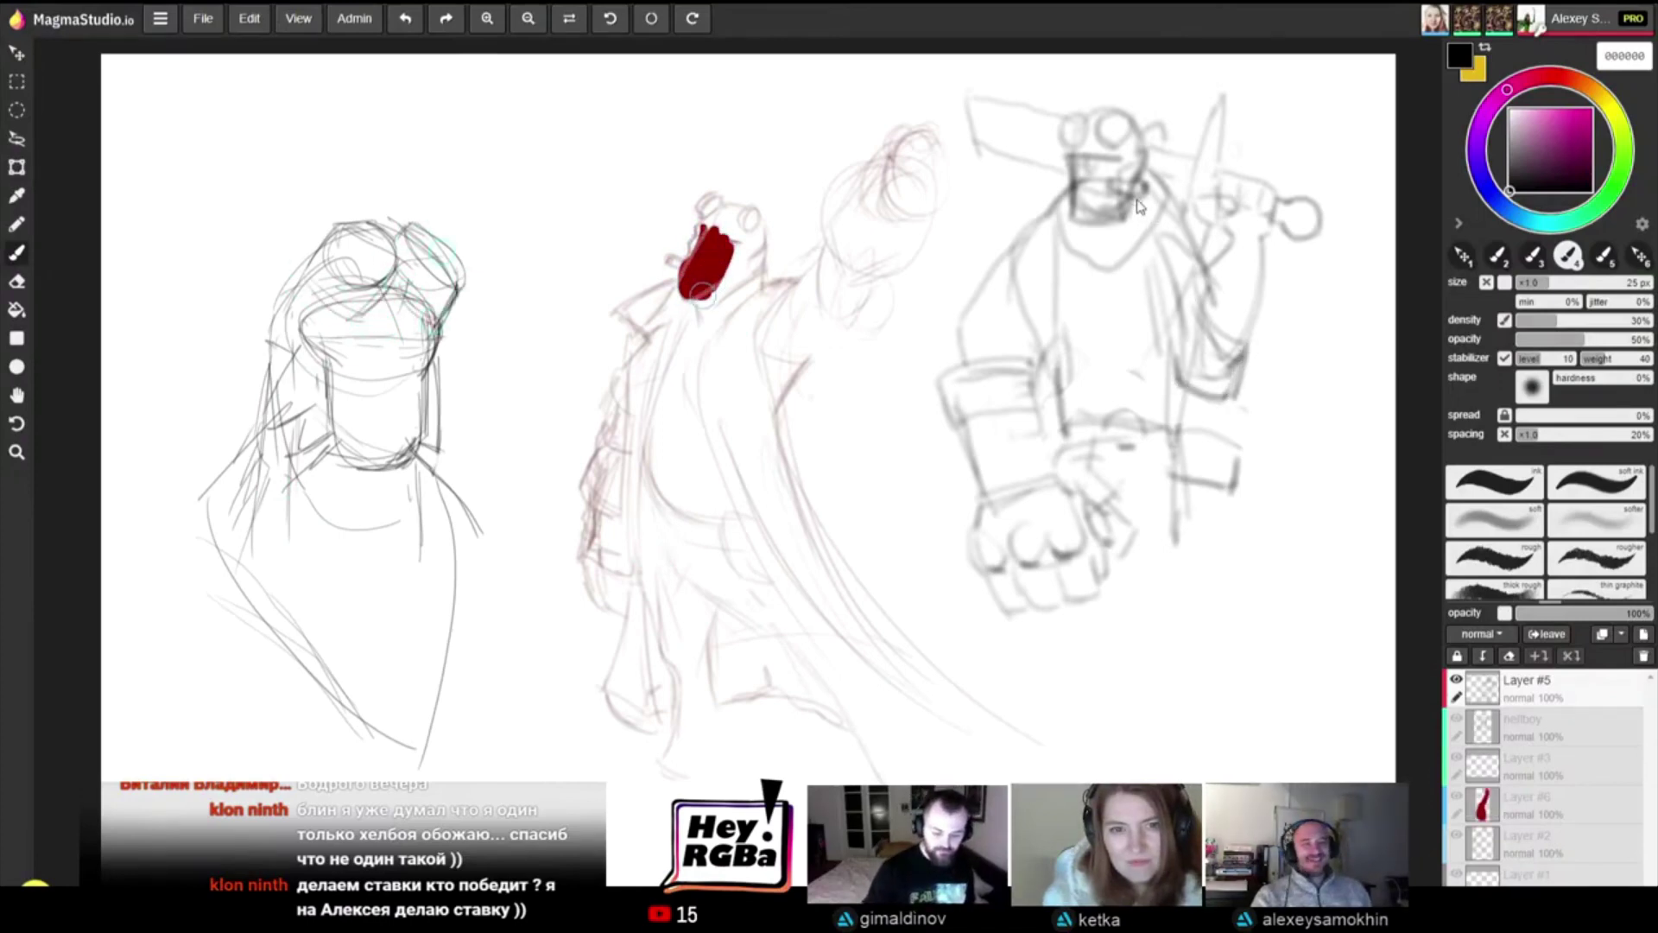
Step: Erase the overlapping inner lines between the torso and the raised arm with a harder, smaller eraser
{"action": "key", "text": "e"}
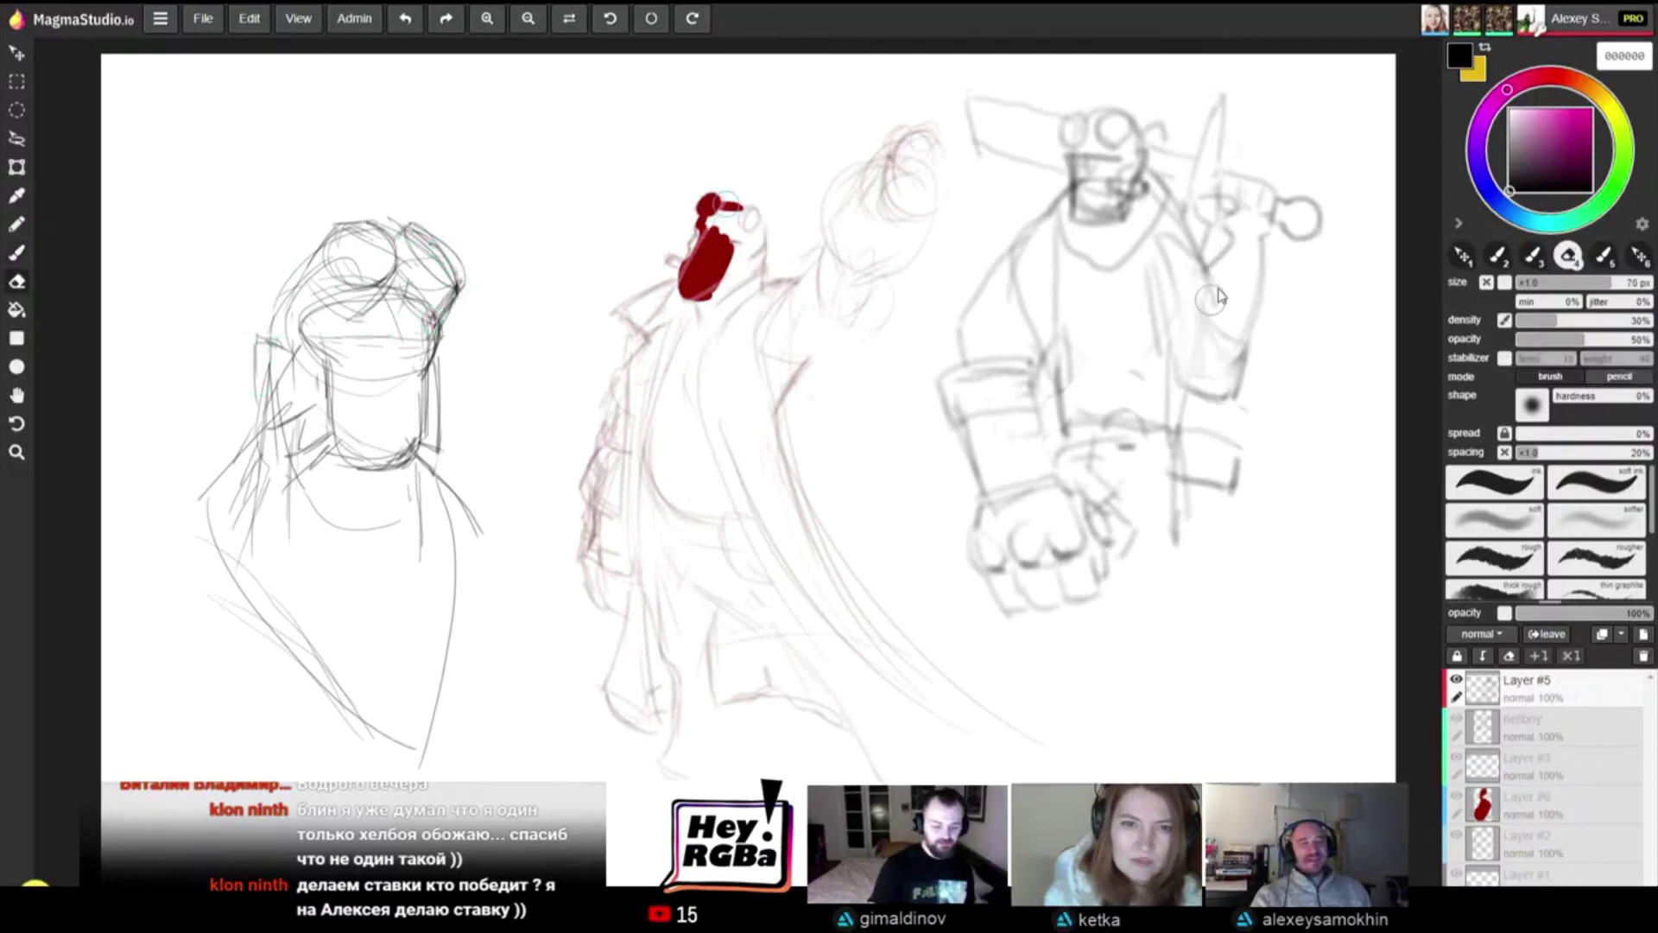
{"action": "key", "text": "shift+bracketright"}
{"action": "key", "text": "shift+bracketright"}
{"action": "key", "text": "shift+bracketright"}
{"action": "key", "text": "bracketleft"}
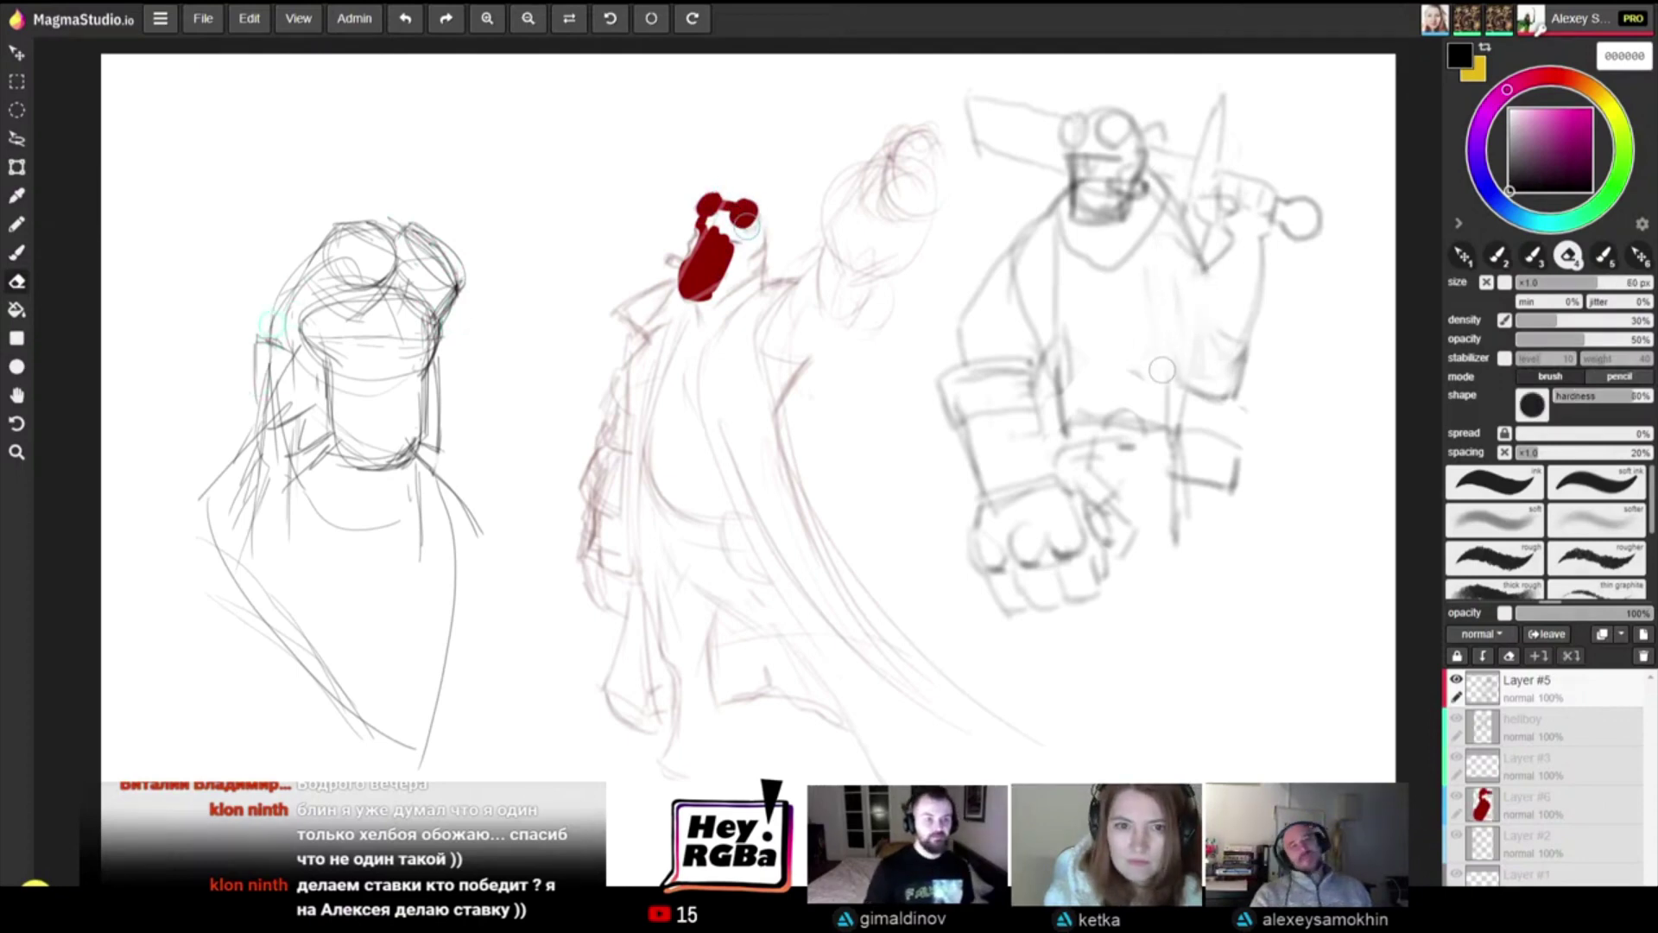
Step: Erase the stray hip lines below the bent elbow and redraw both front edges of the open coat down past the waist
{"action": "mouse_move", "coordinate": [1180, 507]}
{"action": "left_mouse_down"}
{"action": "mouse_move", "coordinate": [1180, 561]}
{"action": "mouse_move", "coordinate": [1183, 522]}
{"action": "mouse_move", "coordinate": [1206, 531]}
{"action": "mouse_move", "coordinate": [1248, 489]}
{"action": "mouse_move", "coordinate": [1242, 505]}
{"action": "mouse_move", "coordinate": [1197, 484]}
{"action": "mouse_move", "coordinate": [1182, 444]}
{"action": "mouse_move", "coordinate": [1232, 442]}
{"action": "mouse_move", "coordinate": [1250, 404]}
{"action": "left_mouse_up"}
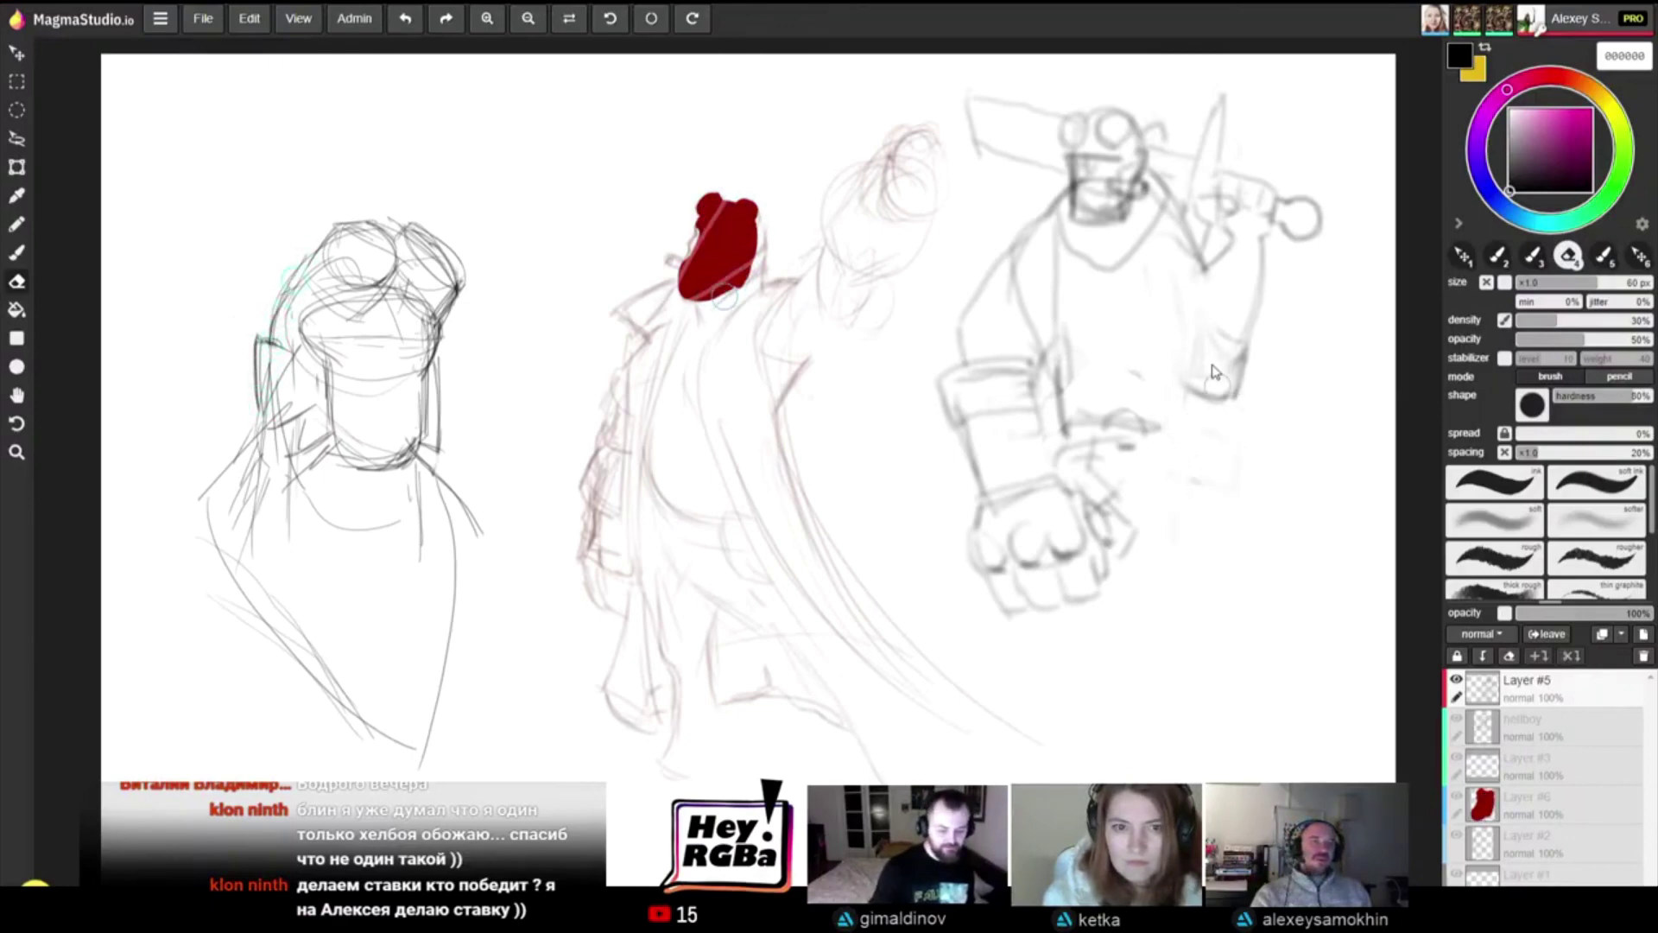
{"action": "key", "text": "b"}
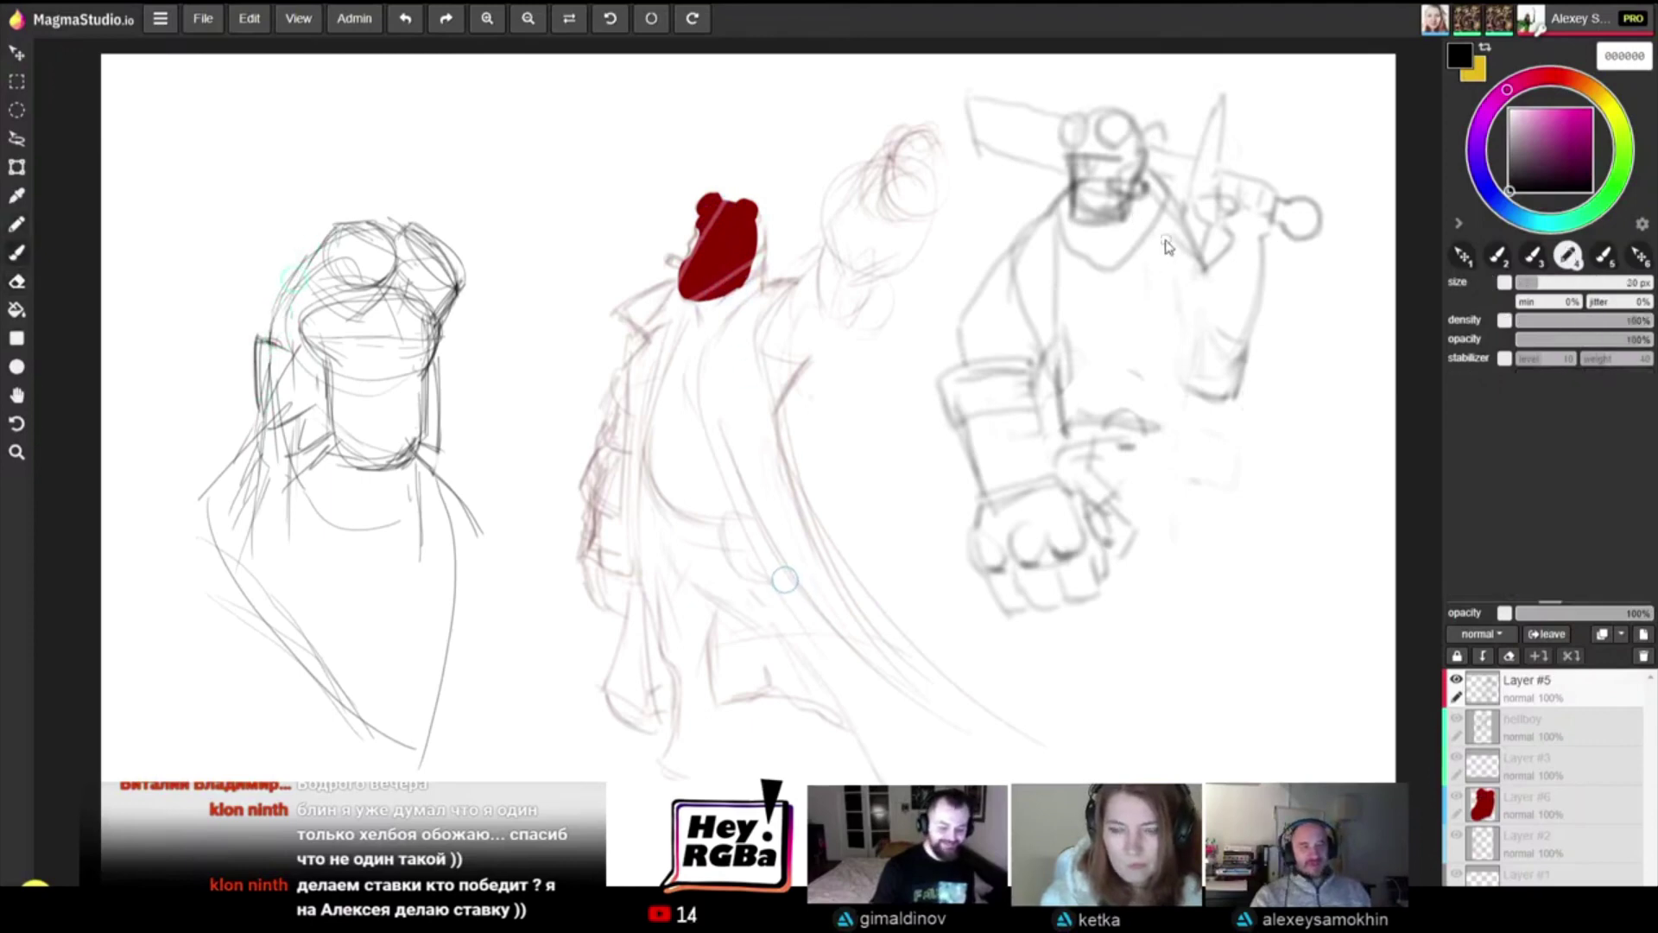
{"action": "mouse_move", "coordinate": [1155, 215]}
{"action": "left_mouse_down"}
{"action": "mouse_move", "coordinate": [1184, 258]}
{"action": "mouse_move", "coordinate": [1188, 435]}
{"action": "left_mouse_up"}
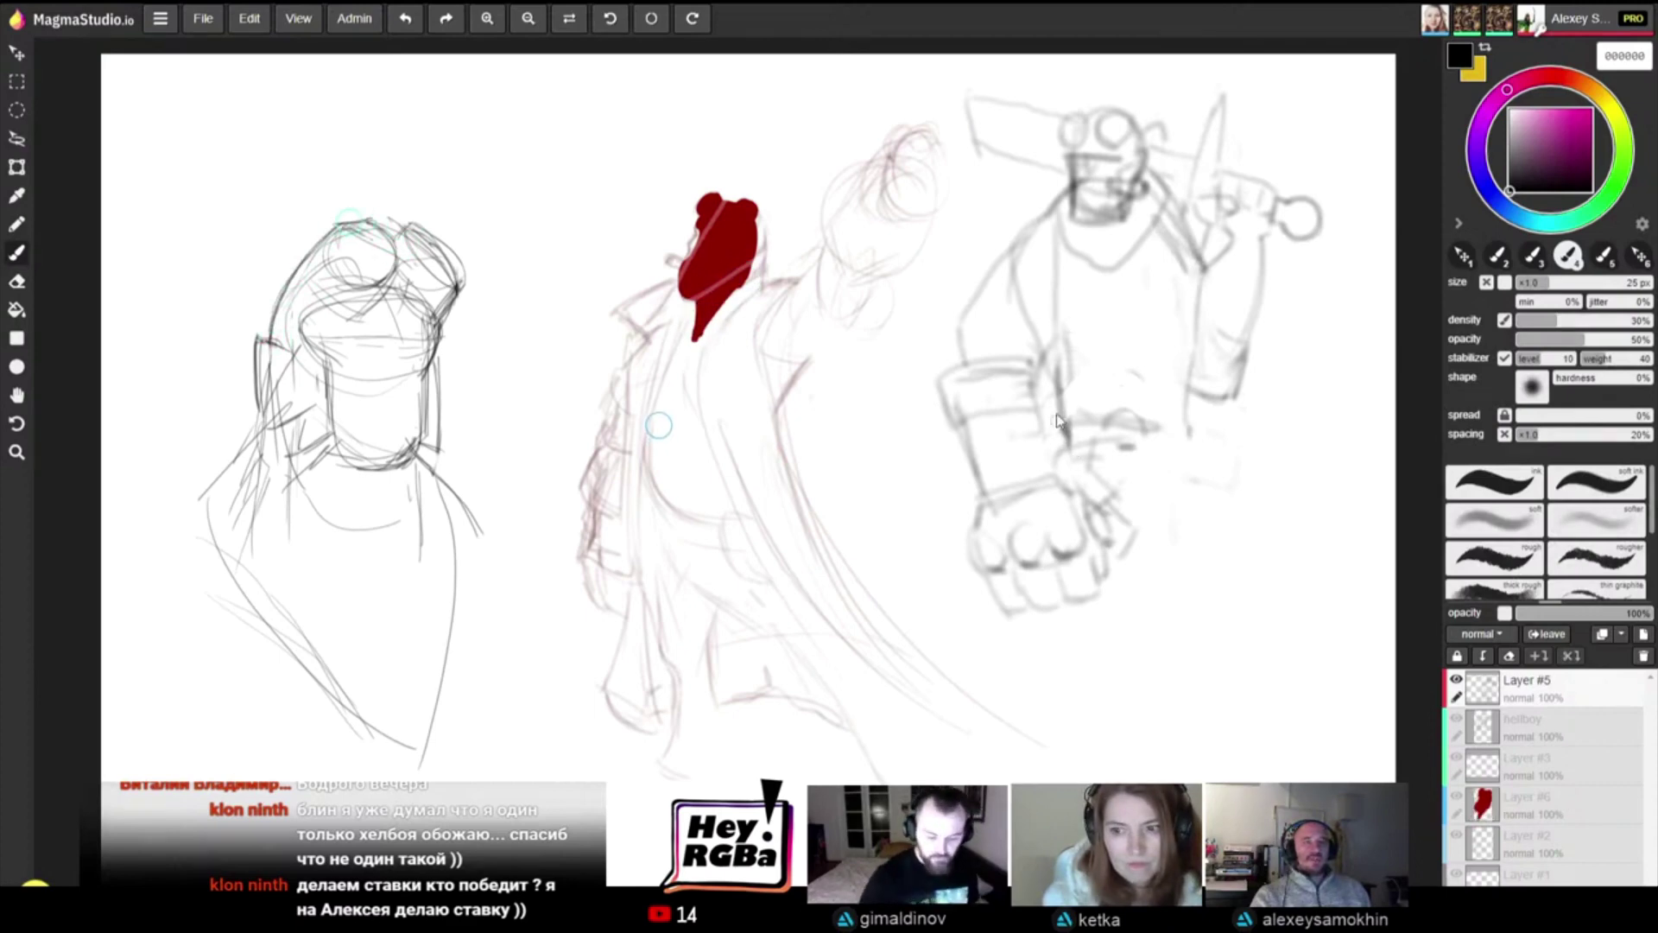
{"action": "left_click_drag", "start_coordinate": [1056, 352], "coordinate": [1065, 460]}
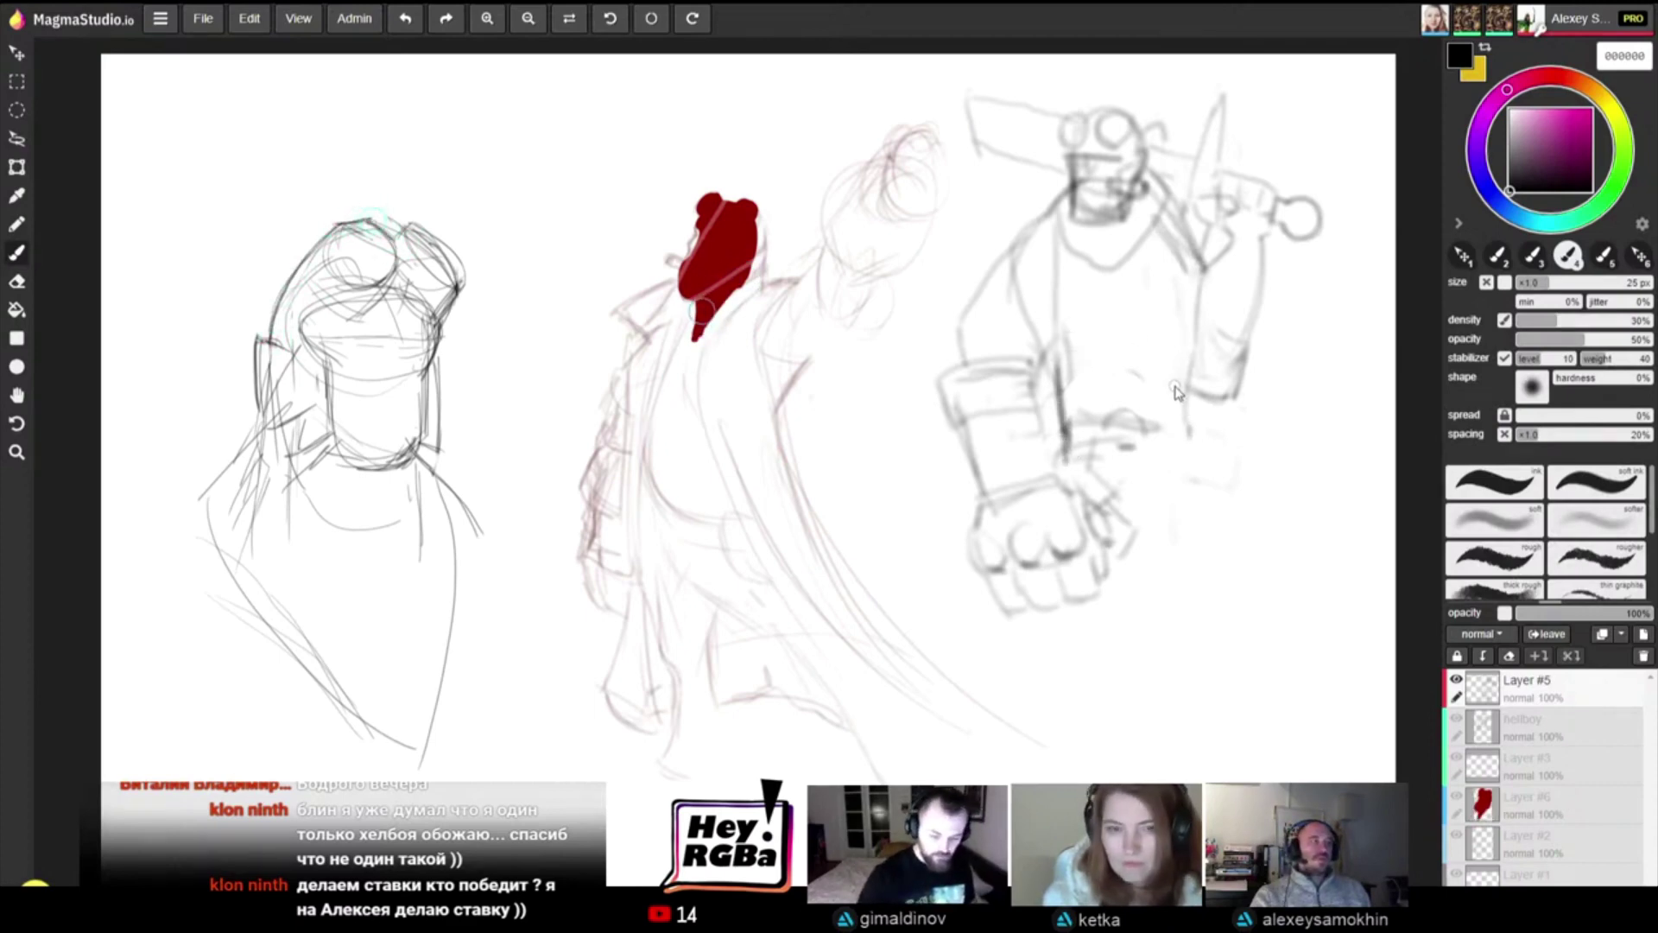
{"action": "left_click_drag", "start_coordinate": [1186, 390], "coordinate": [1204, 478]}
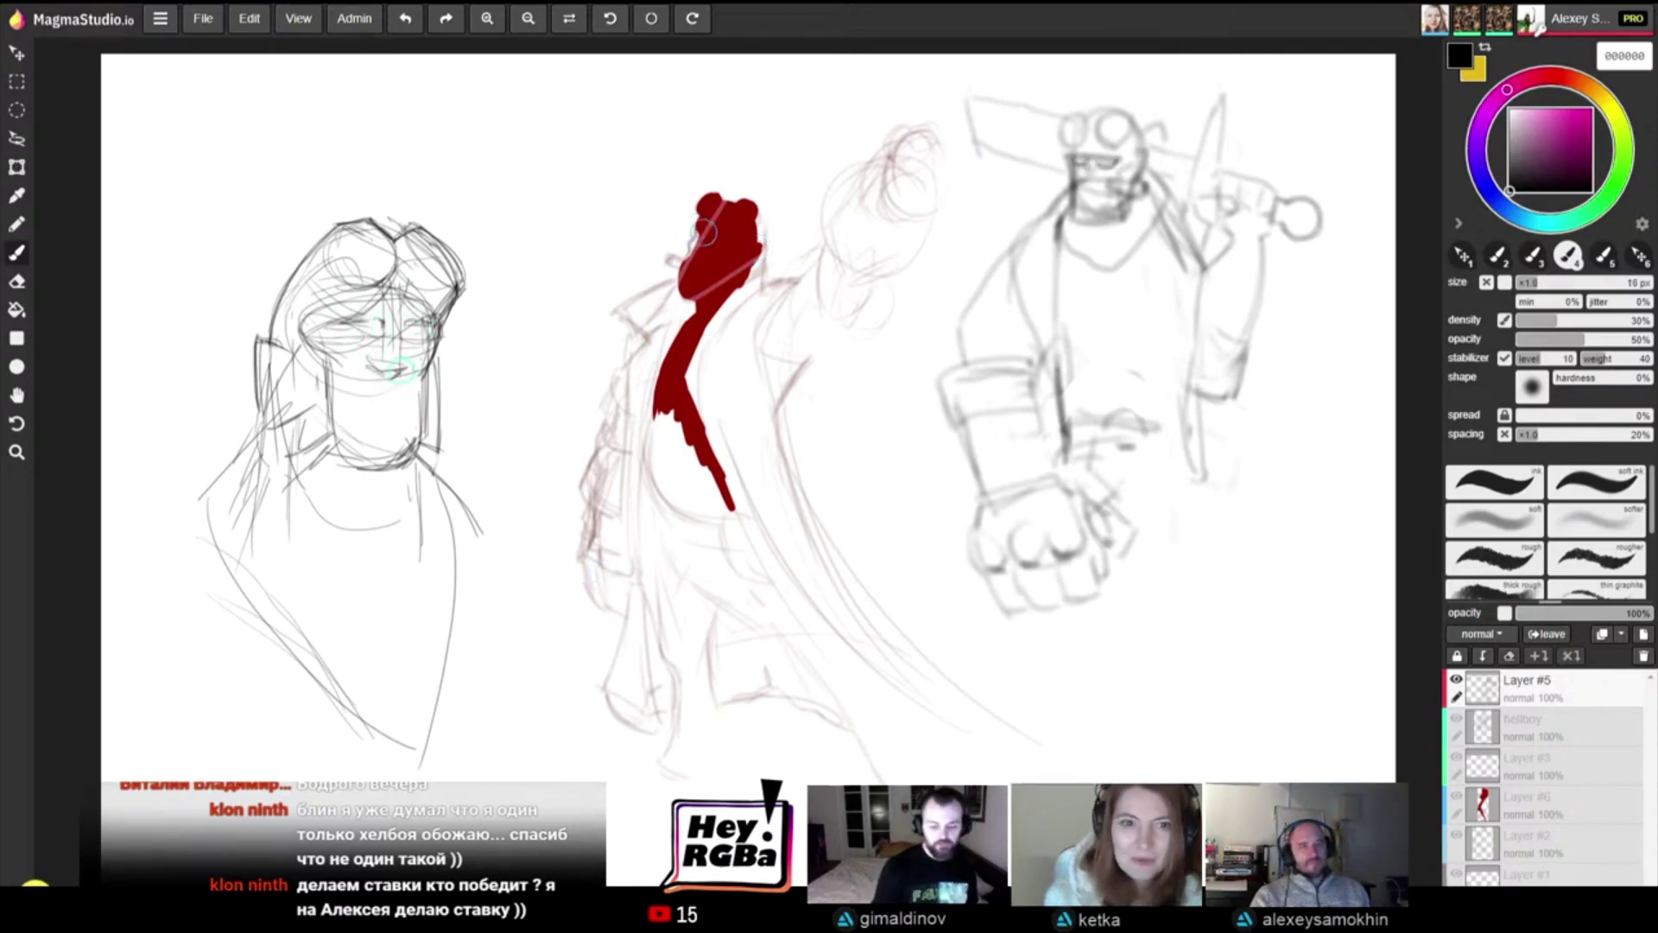
Step: Sketch the narrowed eyes and nose in finer lines and add the corner of the coat flap beside the hip
{"action": "key", "text": "]"}
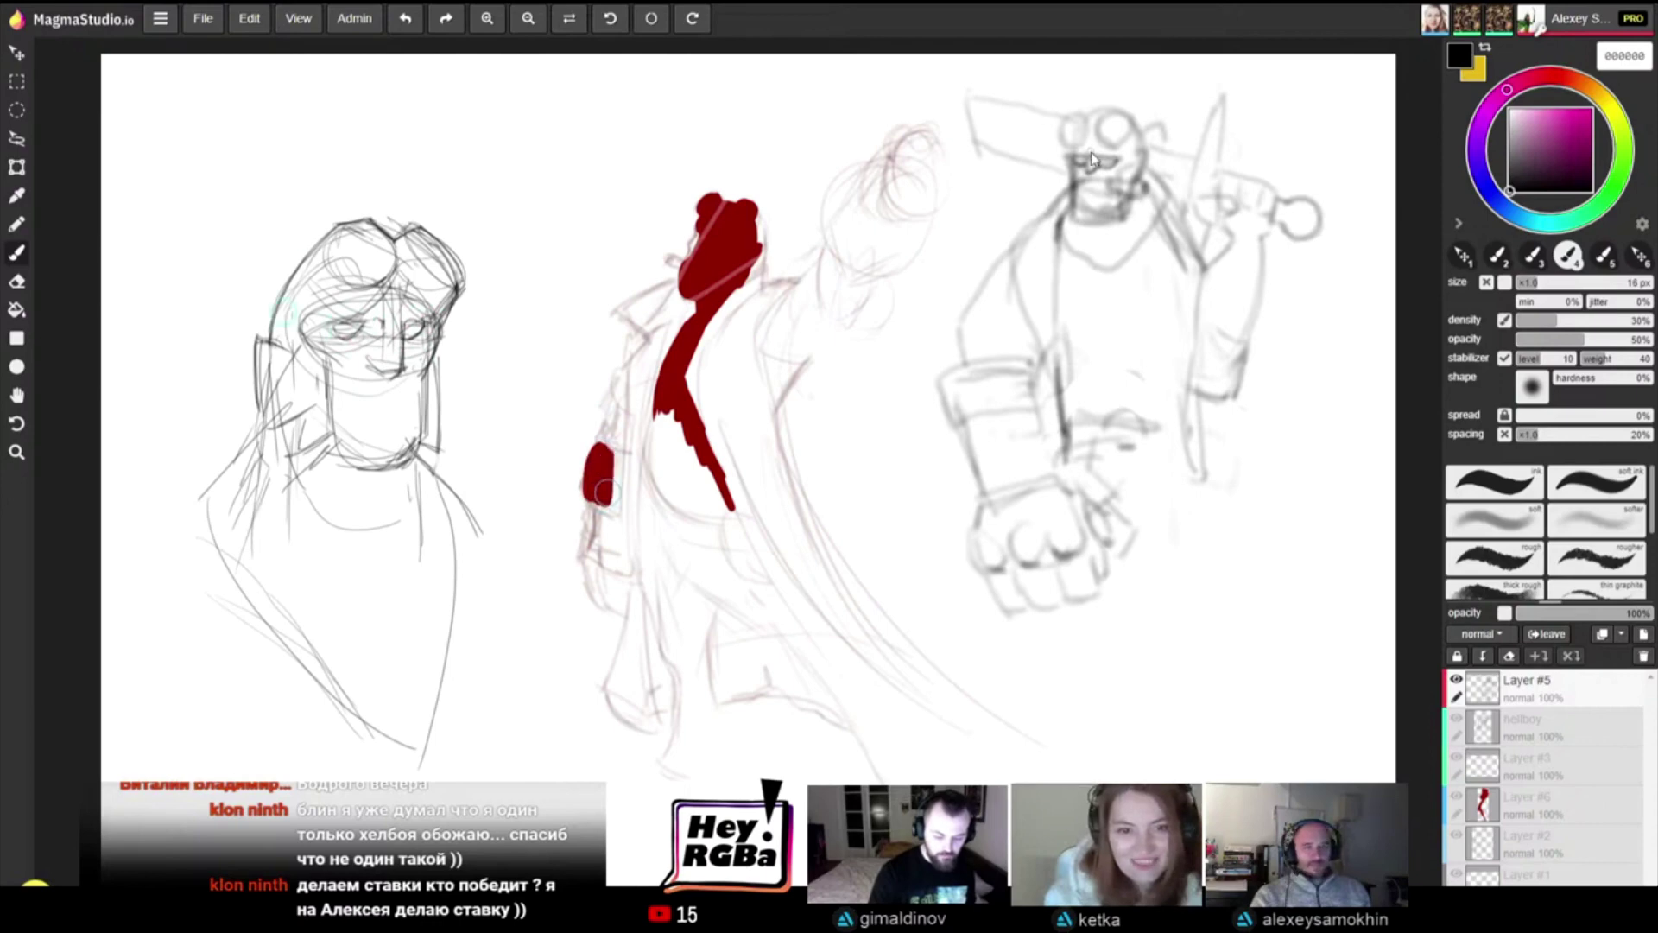
{"action": "mouse_move", "coordinate": [606, 490]}
{"action": "left_mouse_down"}
{"action": "mouse_move", "coordinate": [605, 450]}
{"action": "mouse_move", "coordinate": [614, 475]}
{"action": "mouse_move", "coordinate": [620, 453]}
{"action": "mouse_move", "coordinate": [617, 531]}
{"action": "left_mouse_up"}
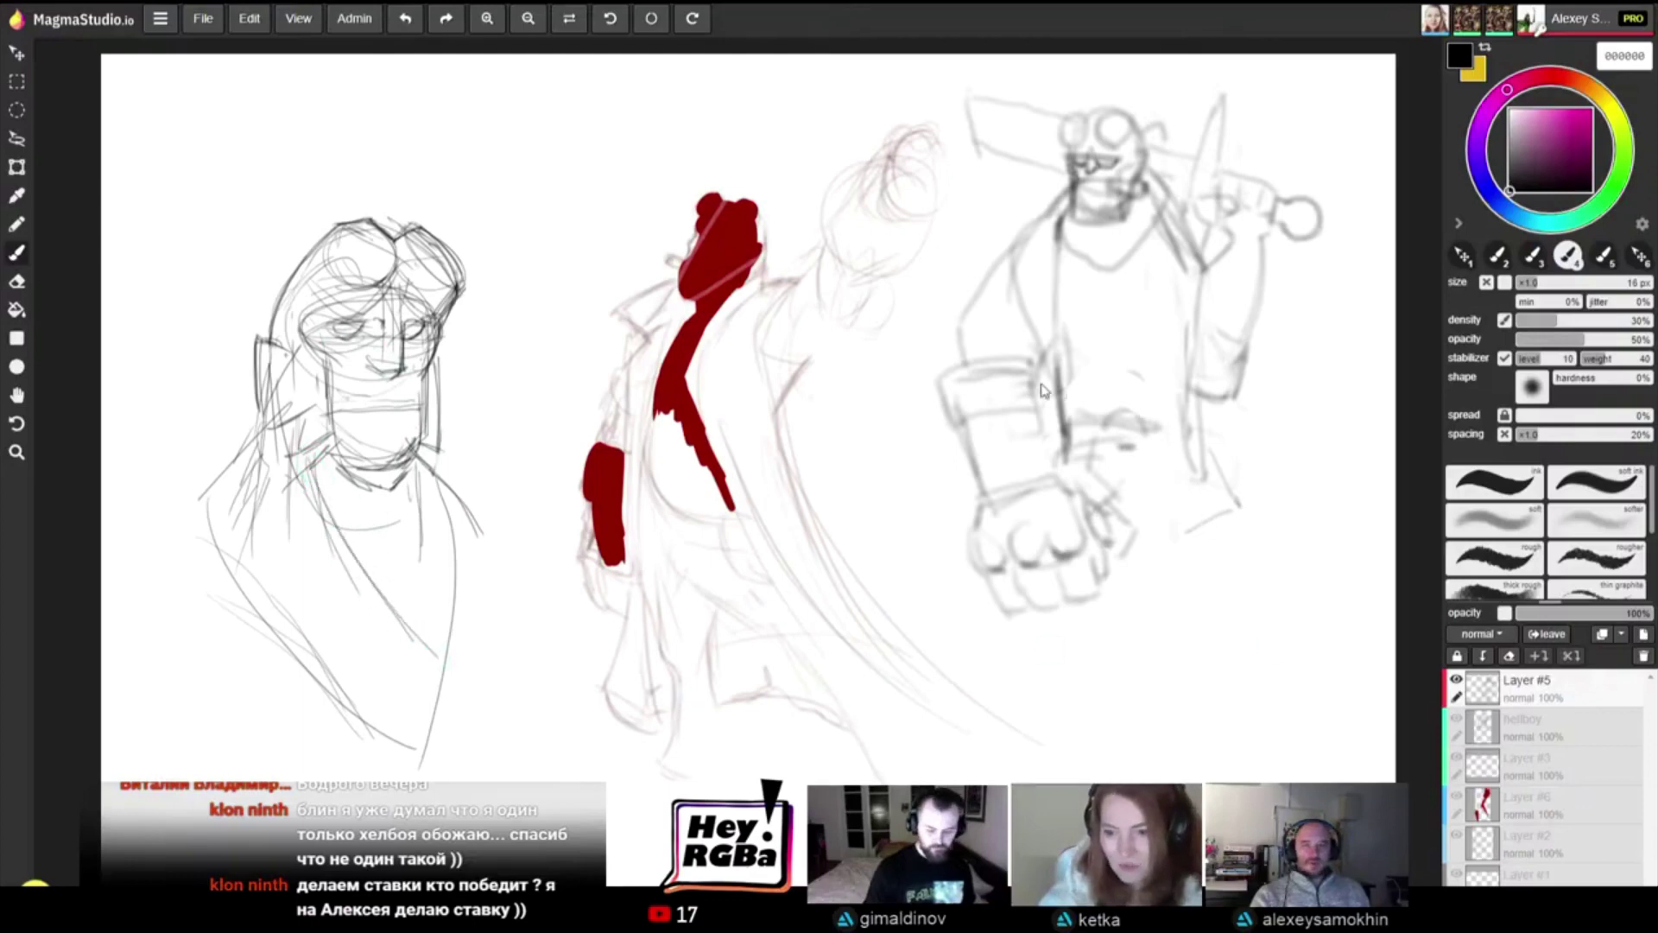
{"action": "key", "text": "e"}
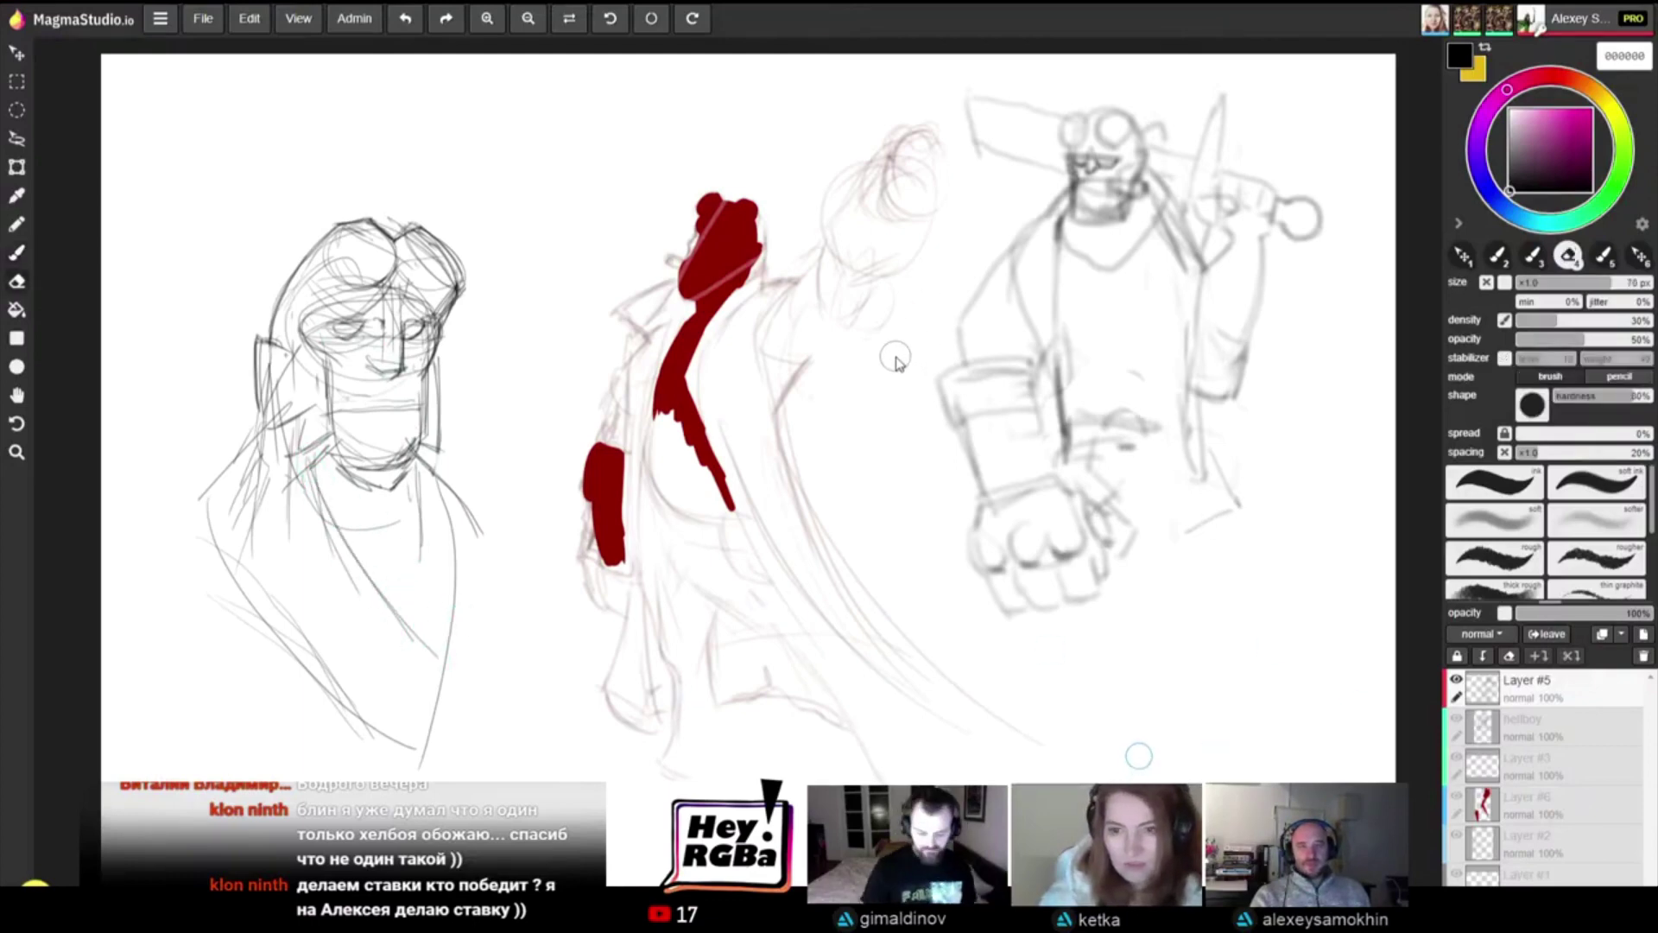
{"action": "key", "text": "bracketright"}
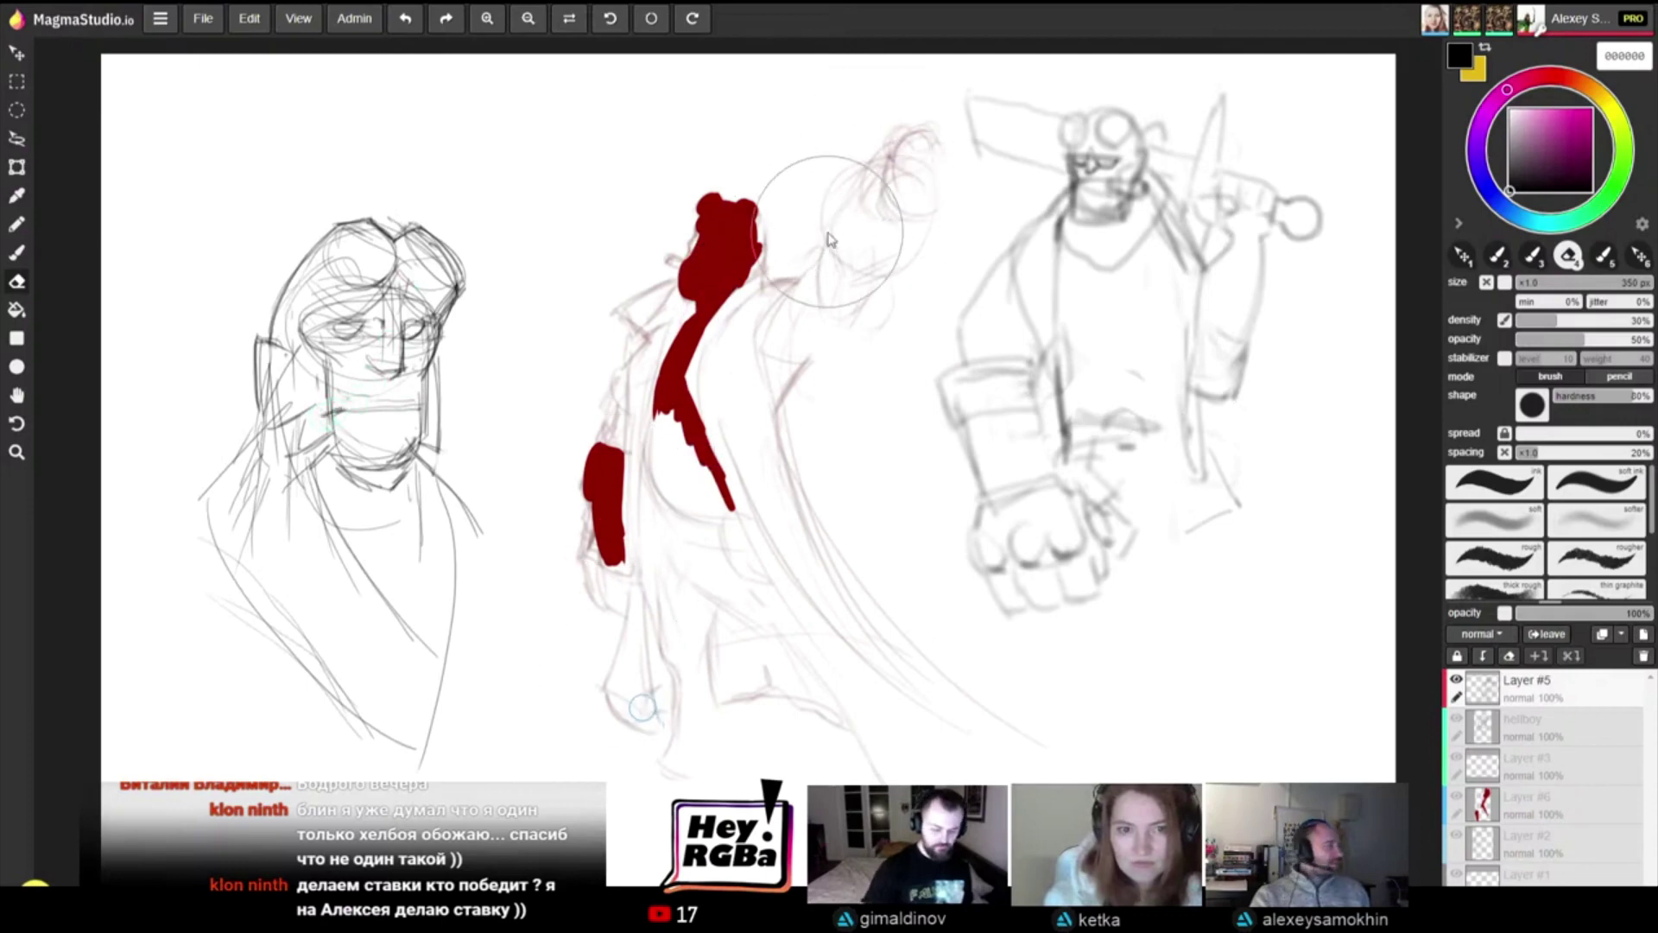
{"action": "key", "text": "b"}
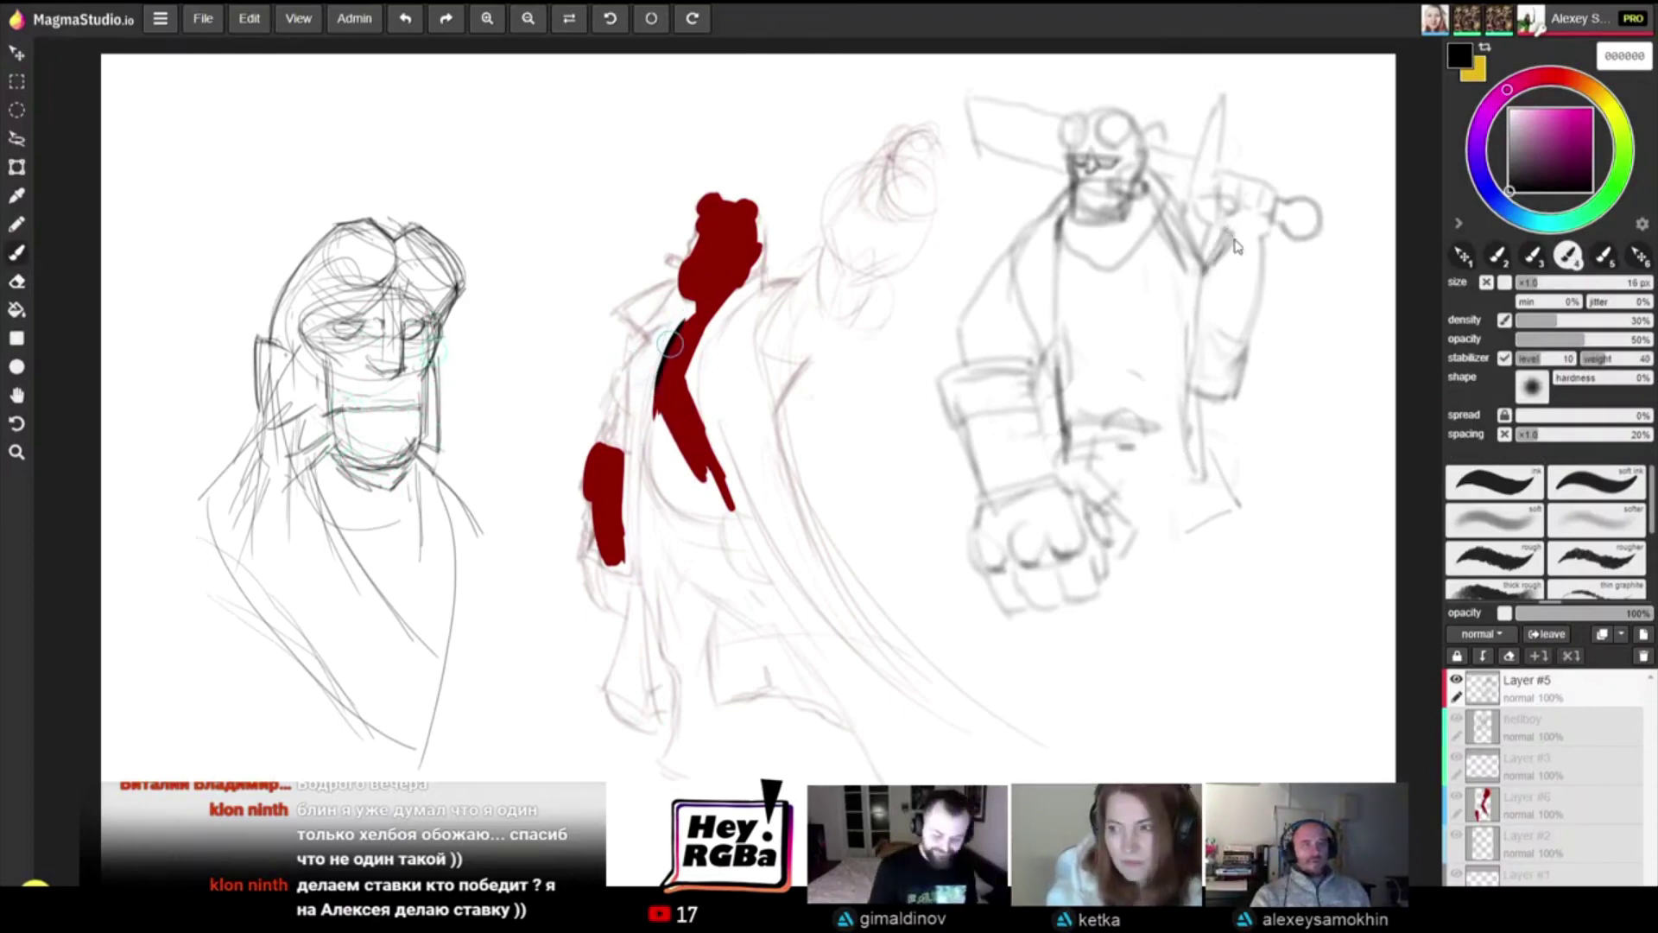
Step: Undo the last change at the raised hand, reduce the eraser to about 35 px, and rework the closed fingers around the sword grip
{"action": "key", "text": "e"}
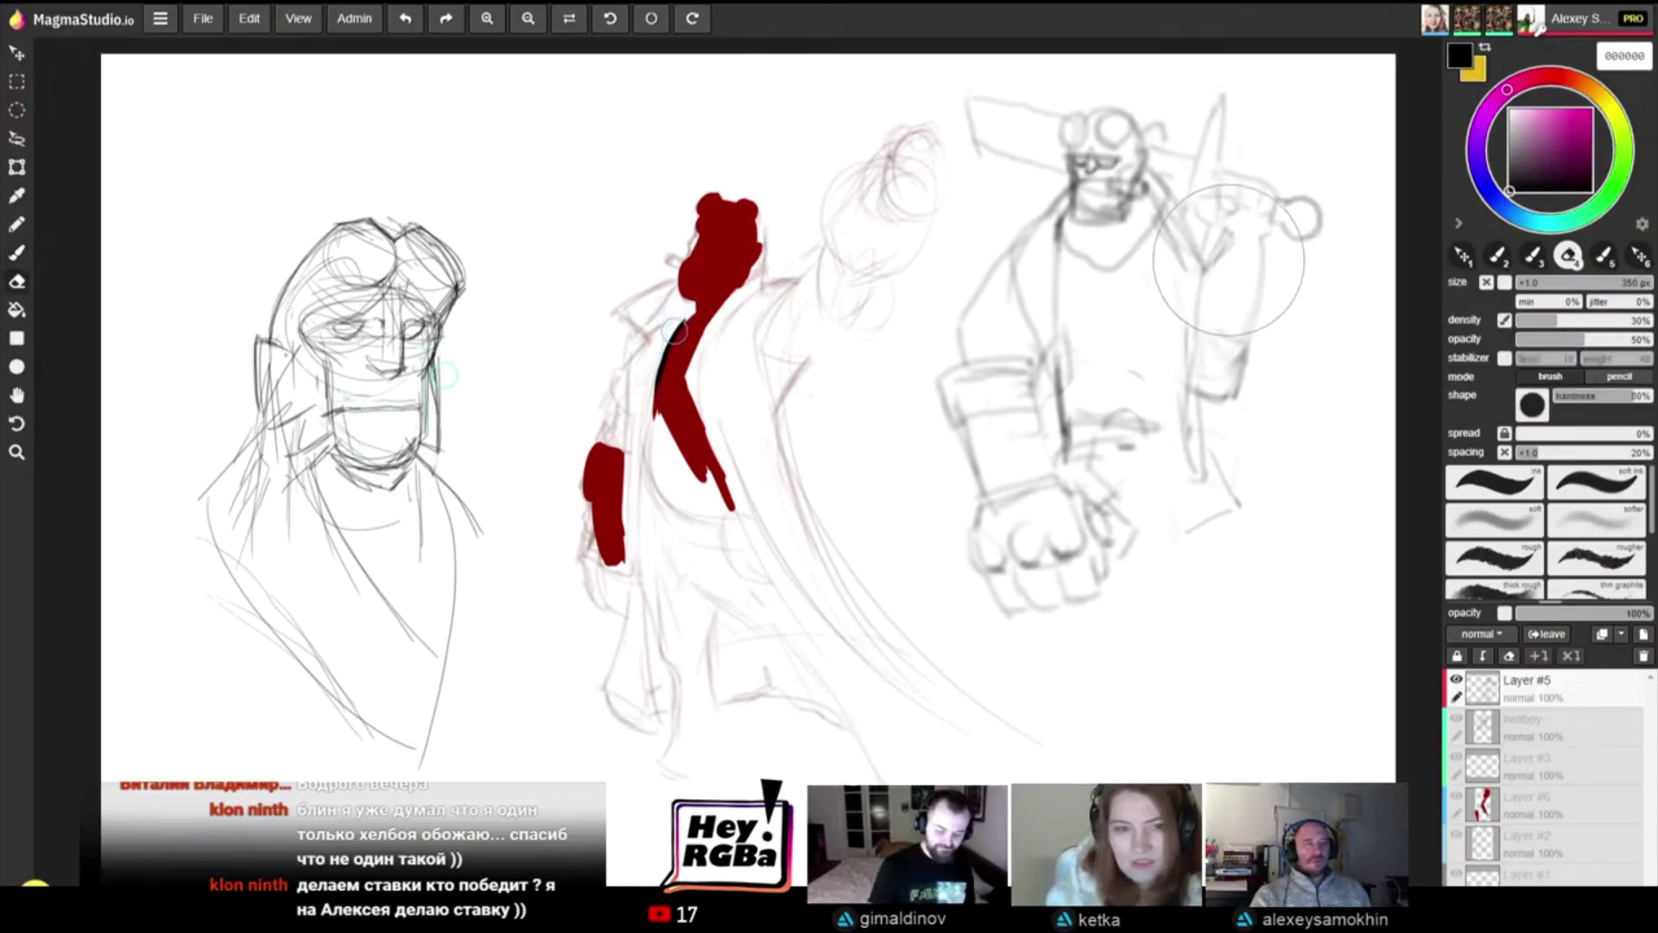
{"action": "key", "text": "ctrl+z"}
{"action": "key", "text": "bracketleft"}
{"action": "key", "text": "bracketleft"}
{"action": "key", "text": "bracketleft"}
{"action": "key", "text": "bracketleft"}
{"action": "key", "text": "bracketleft"}
{"action": "key", "text": "bracketleft"}
{"action": "key", "text": "bracketleft"}
{"action": "key", "text": "bracketleft"}
{"action": "key", "text": "bracketleft"}
{"action": "key", "text": "bracketleft"}
{"action": "key", "text": "bracketleft"}
{"action": "key", "text": "bracketleft"}
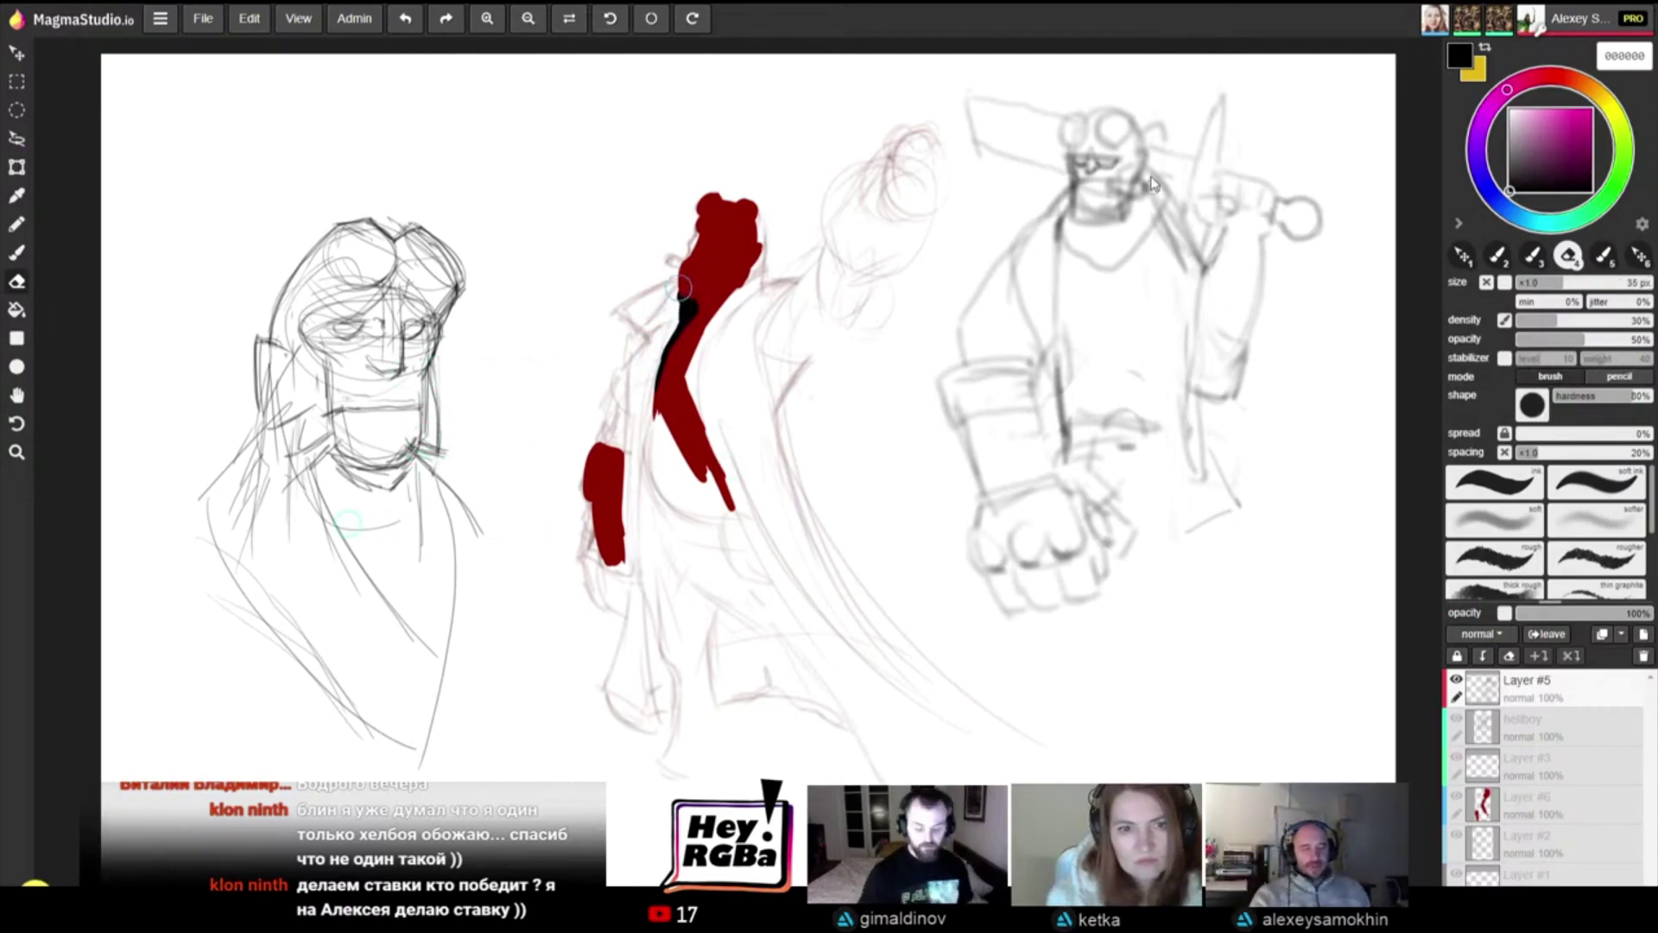
{"action": "key", "text": "b"}
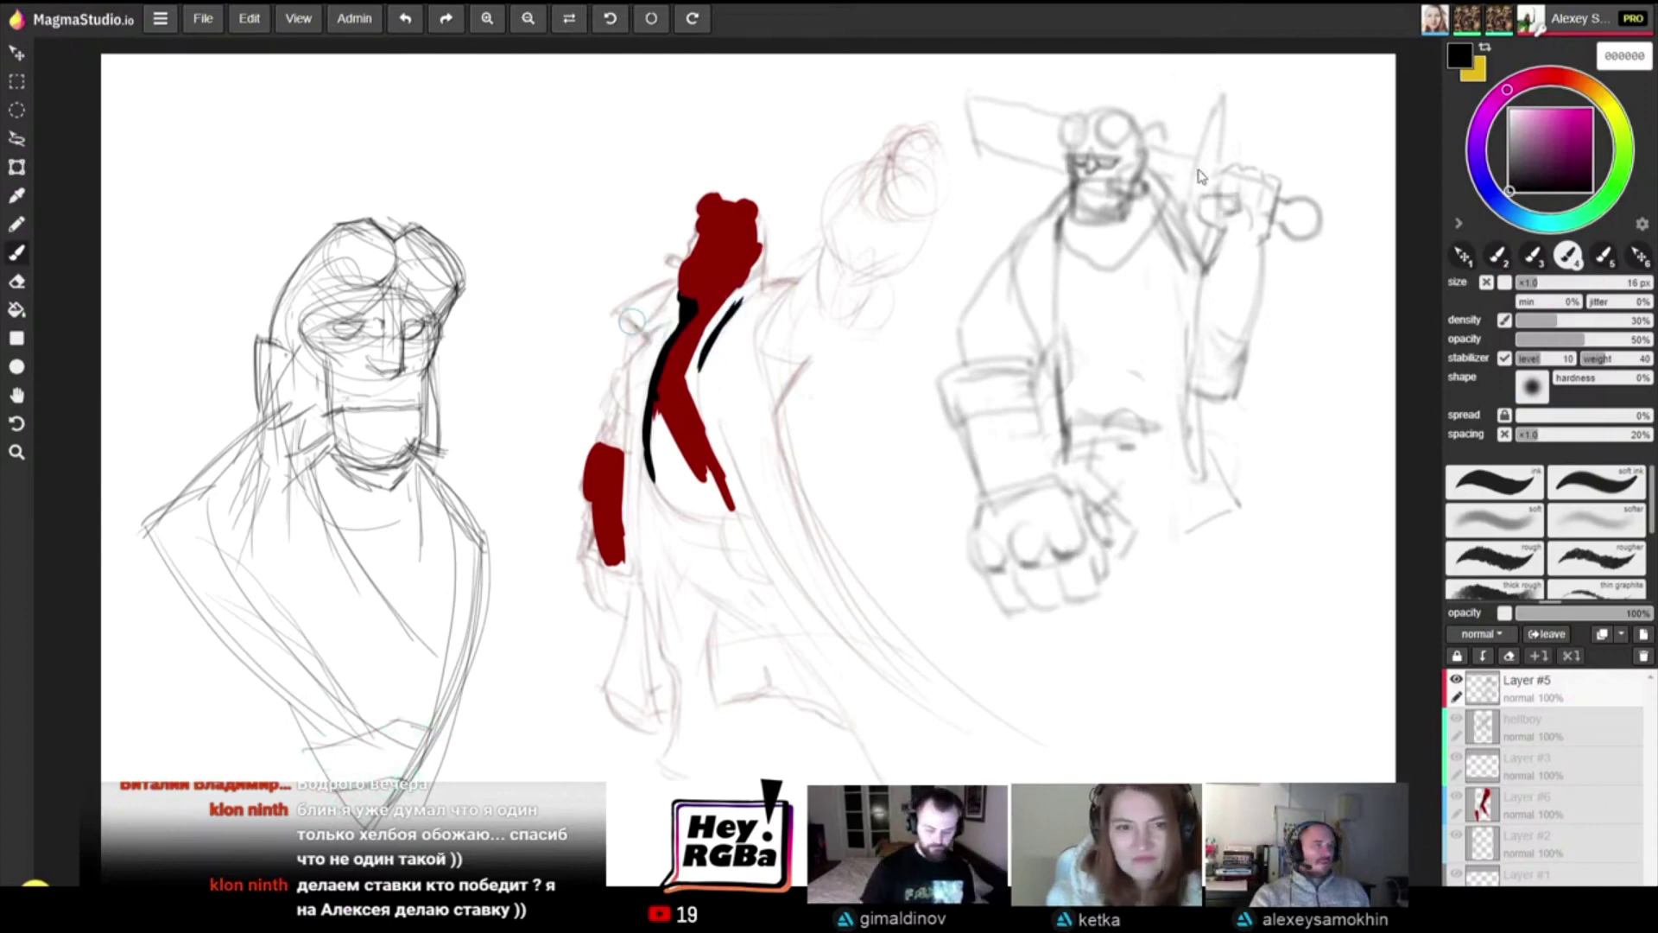
Step: Clean up the sword and strengthen its blade outline, guard, gripping fingers and ring-shaped pommel
{"action": "left_click_drag", "start_coordinate": [632, 323], "coordinate": [652, 342]}
{"action": "key", "text": "e"}
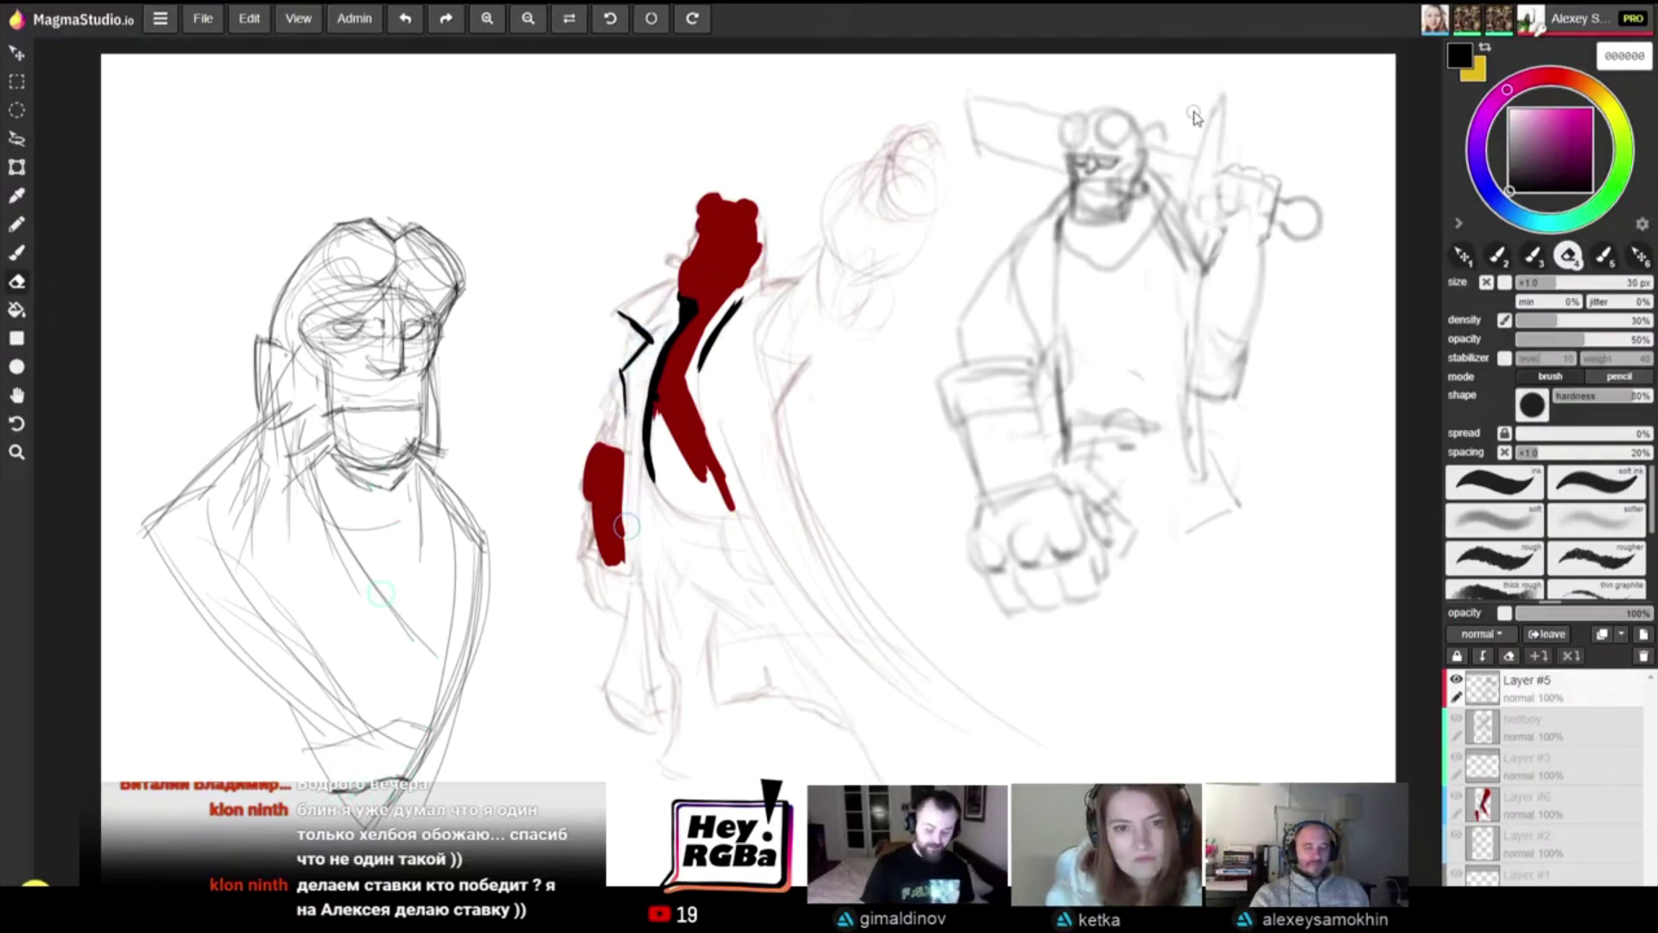
{"action": "key", "text": "b"}
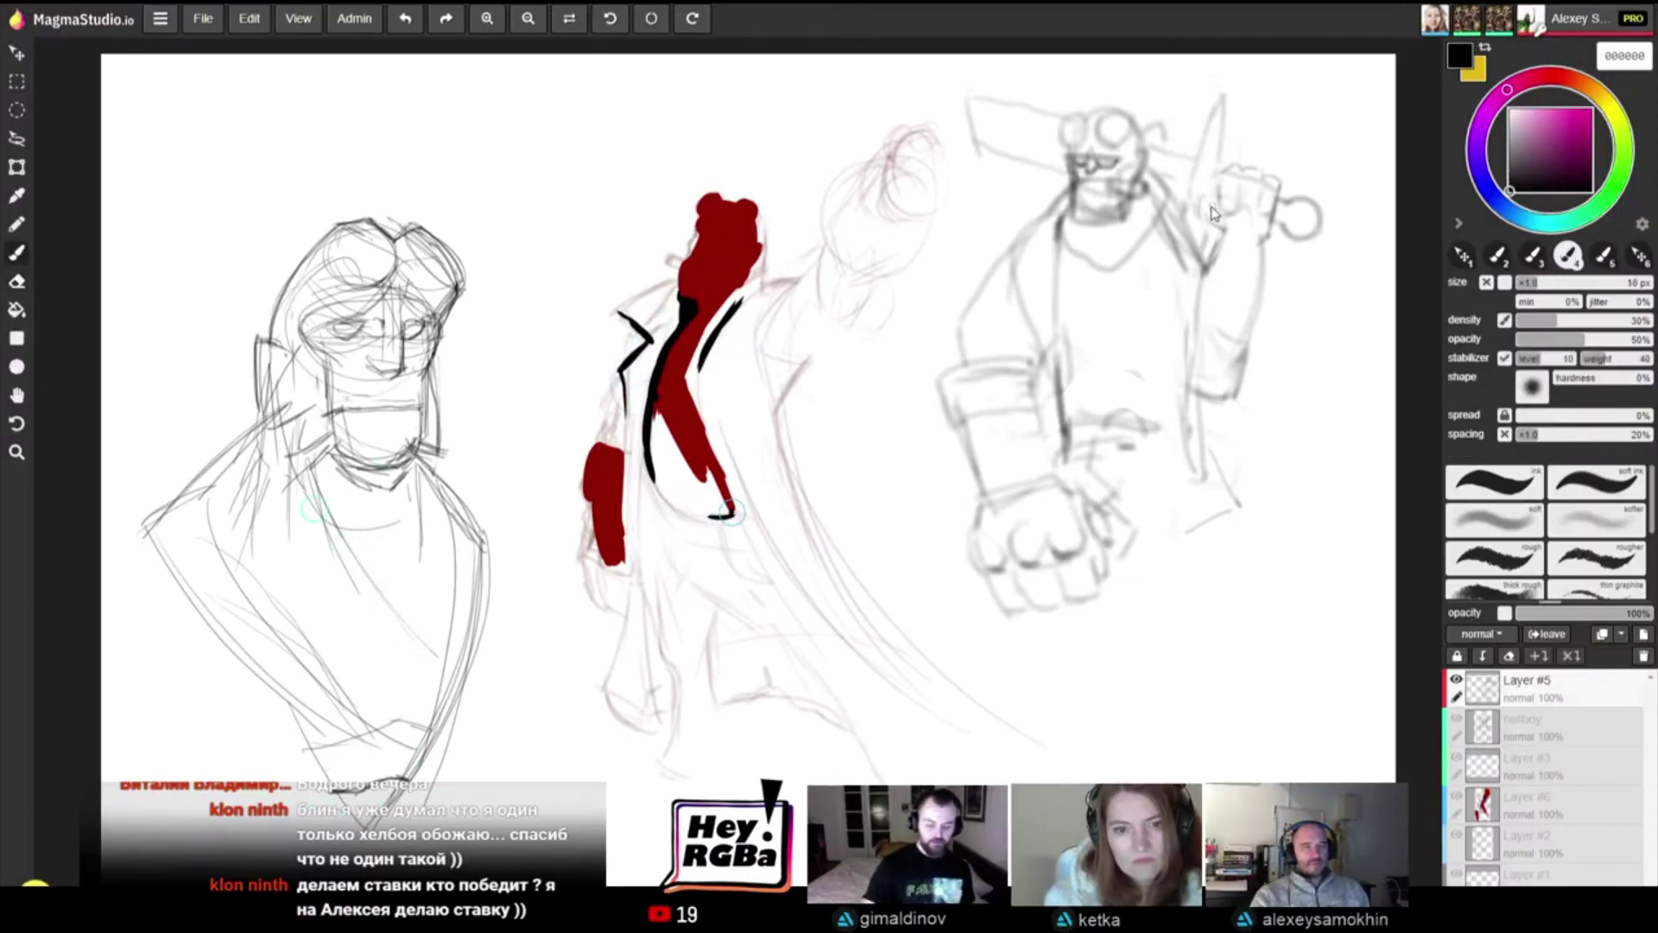
{"action": "mouse_move", "coordinate": [1211, 206]}
{"action": "left_mouse_down"}
{"action": "mouse_move", "coordinate": [1211, 228]}
{"action": "mouse_move", "coordinate": [1250, 189]}
{"action": "left_mouse_up"}
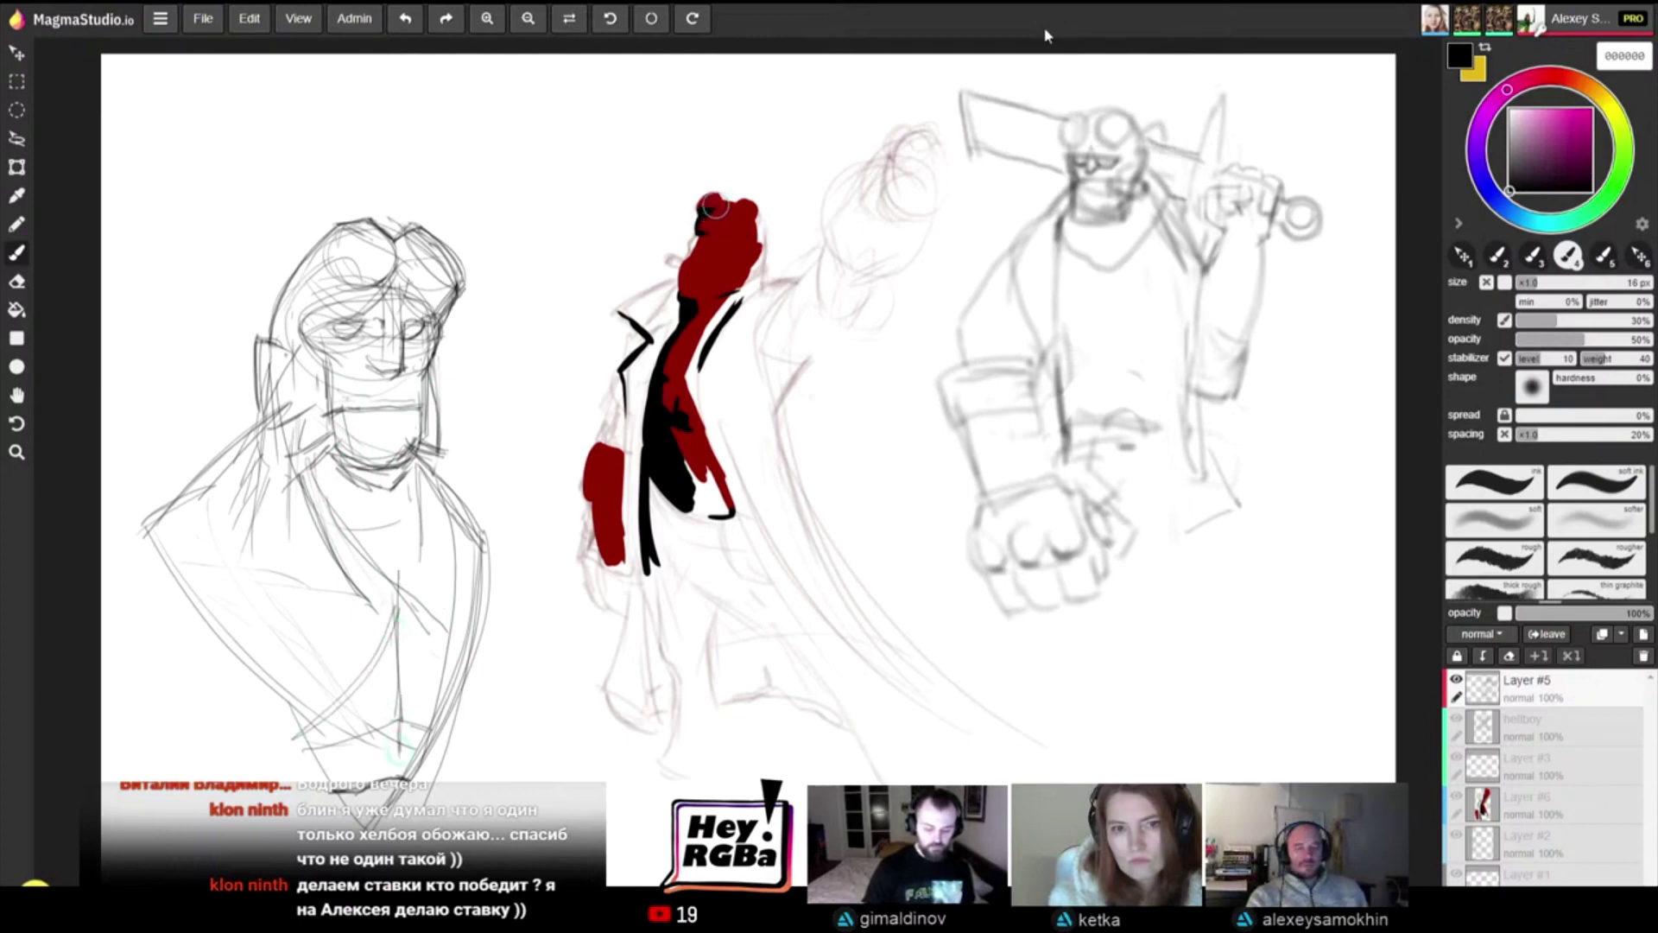
Step: Erase the horn circles above the forehead, then lasso the eye area, move it up slightly and deselect
{"action": "key", "text": "e"}
{"action": "key", "text": "bracketright"}
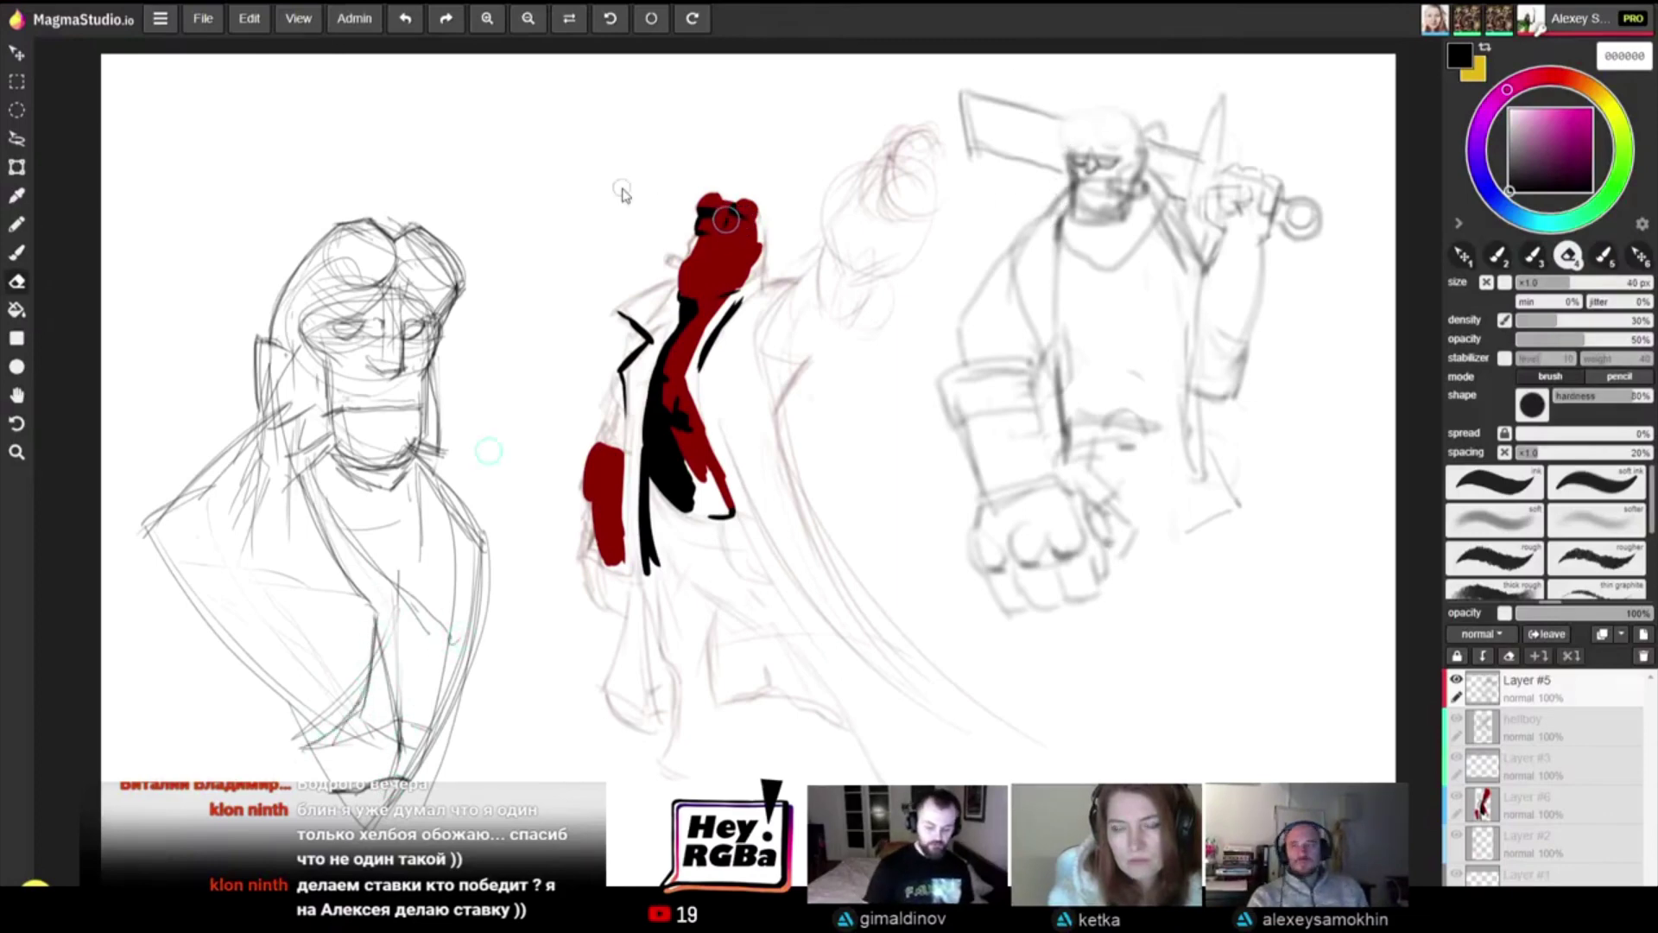
{"action": "left_click", "coordinate": [17, 138]}
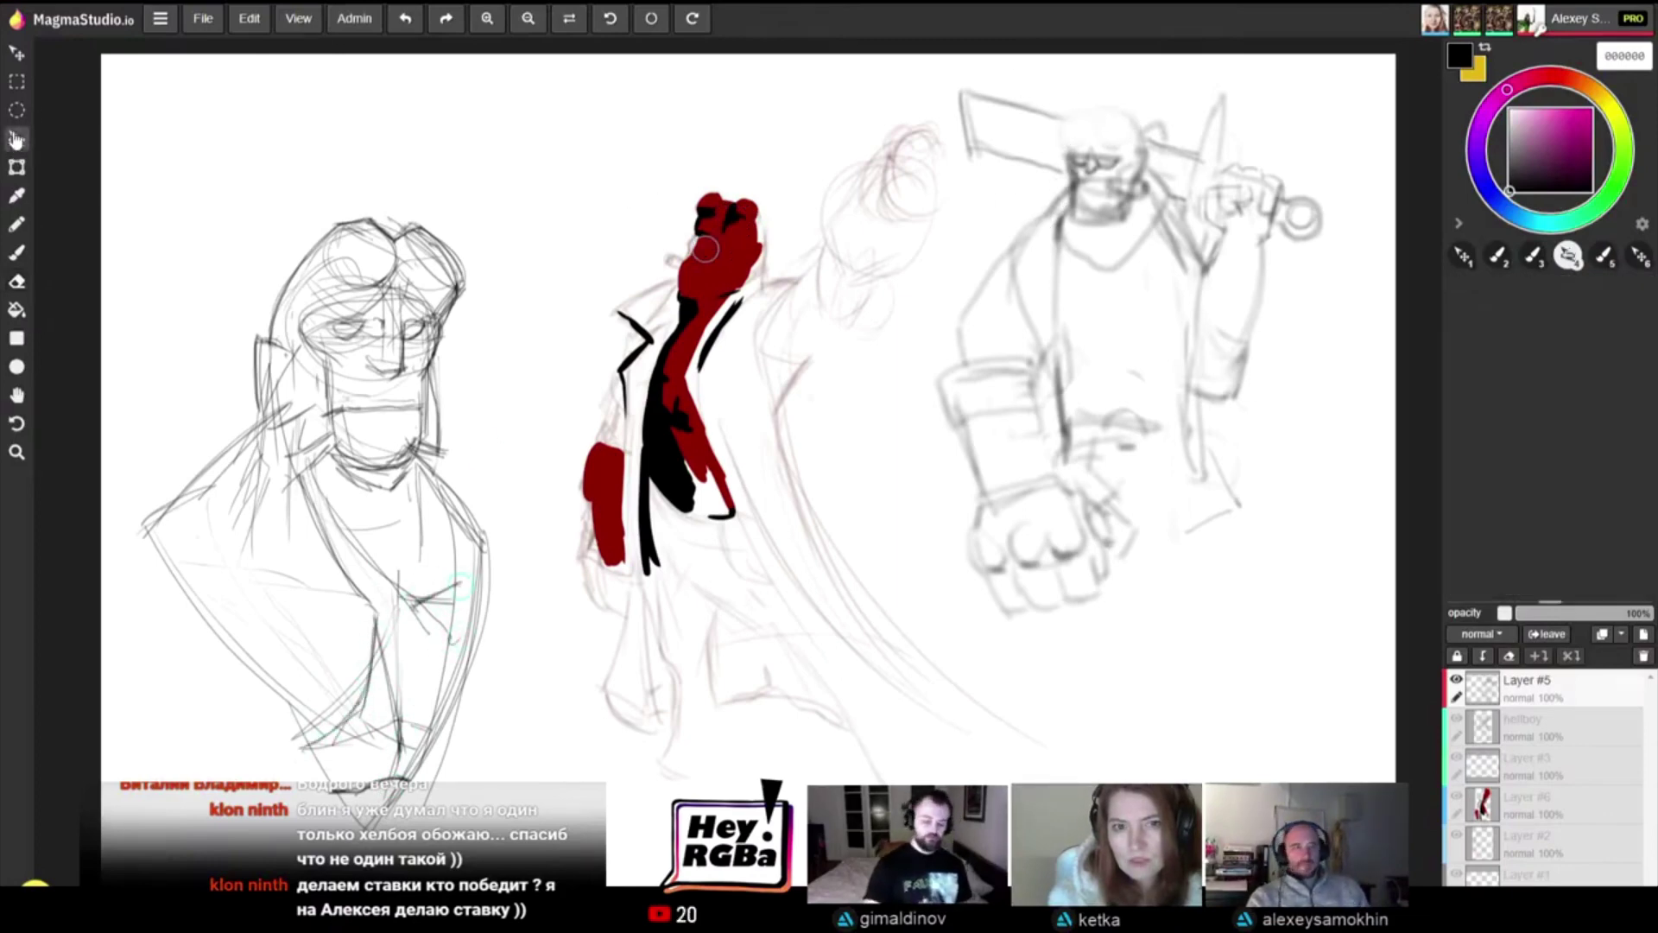
{"action": "mouse_move", "coordinate": [1064, 159]}
{"action": "left_mouse_down"}
{"action": "mouse_move", "coordinate": [1095, 186]}
{"action": "mouse_move", "coordinate": [1132, 156]}
{"action": "mouse_move", "coordinate": [1071, 143]}
{"action": "mouse_move", "coordinate": [1107, 157]}
{"action": "left_mouse_up"}
{"action": "key", "text": "v"}
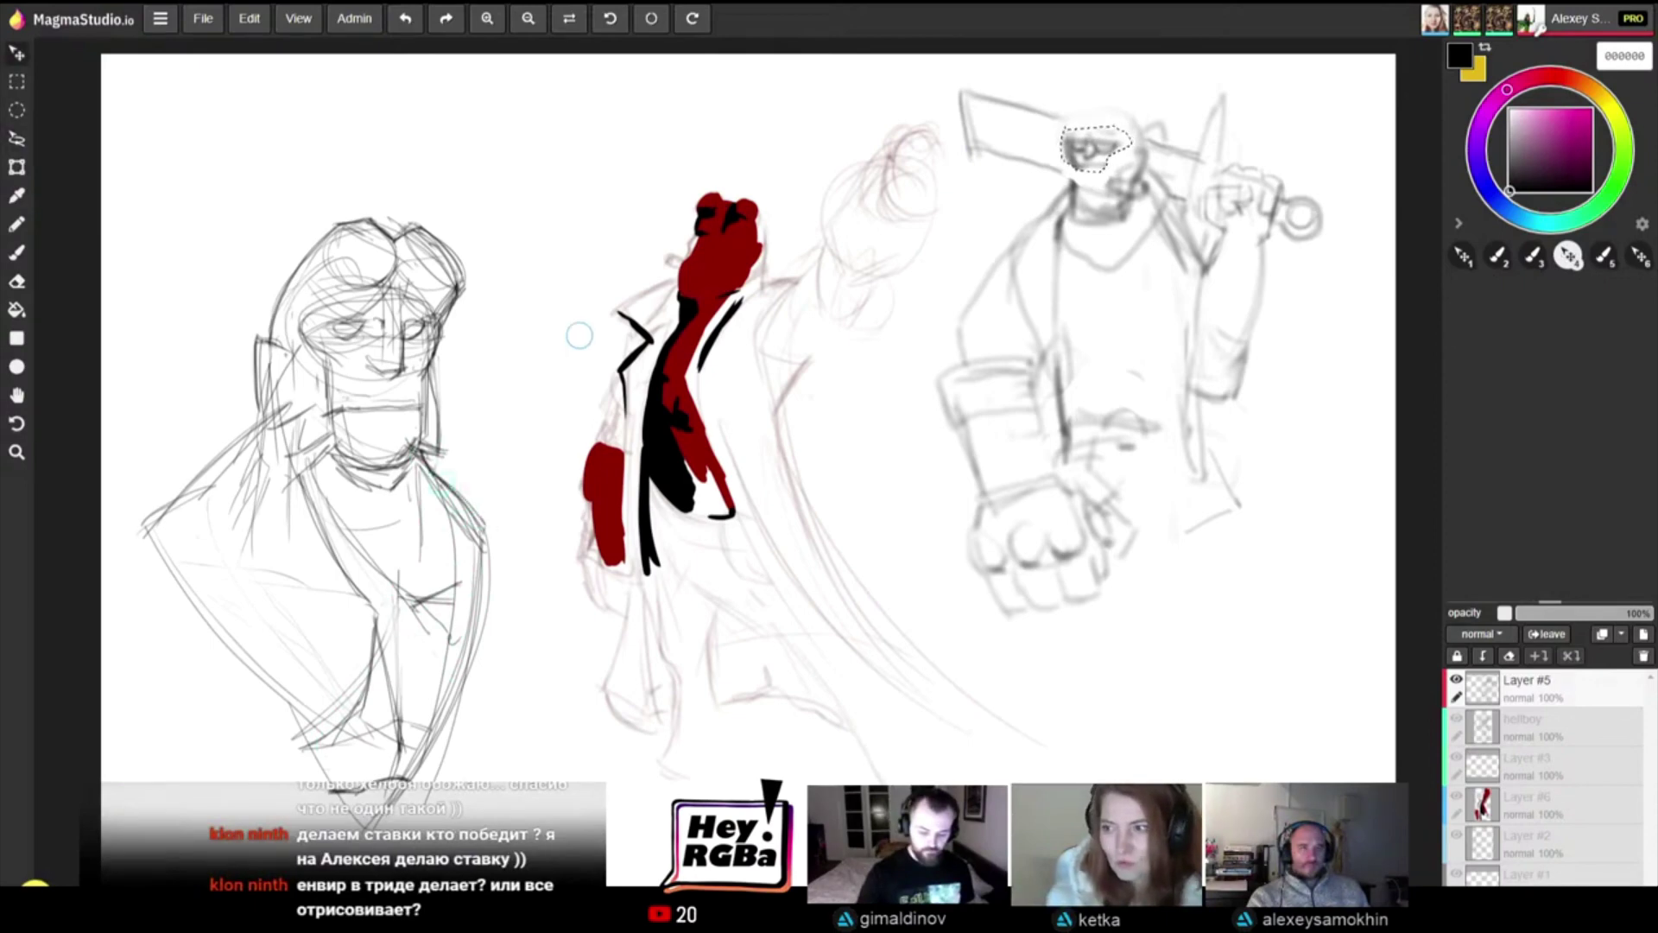
{"action": "key", "text": "ctrl+d"}
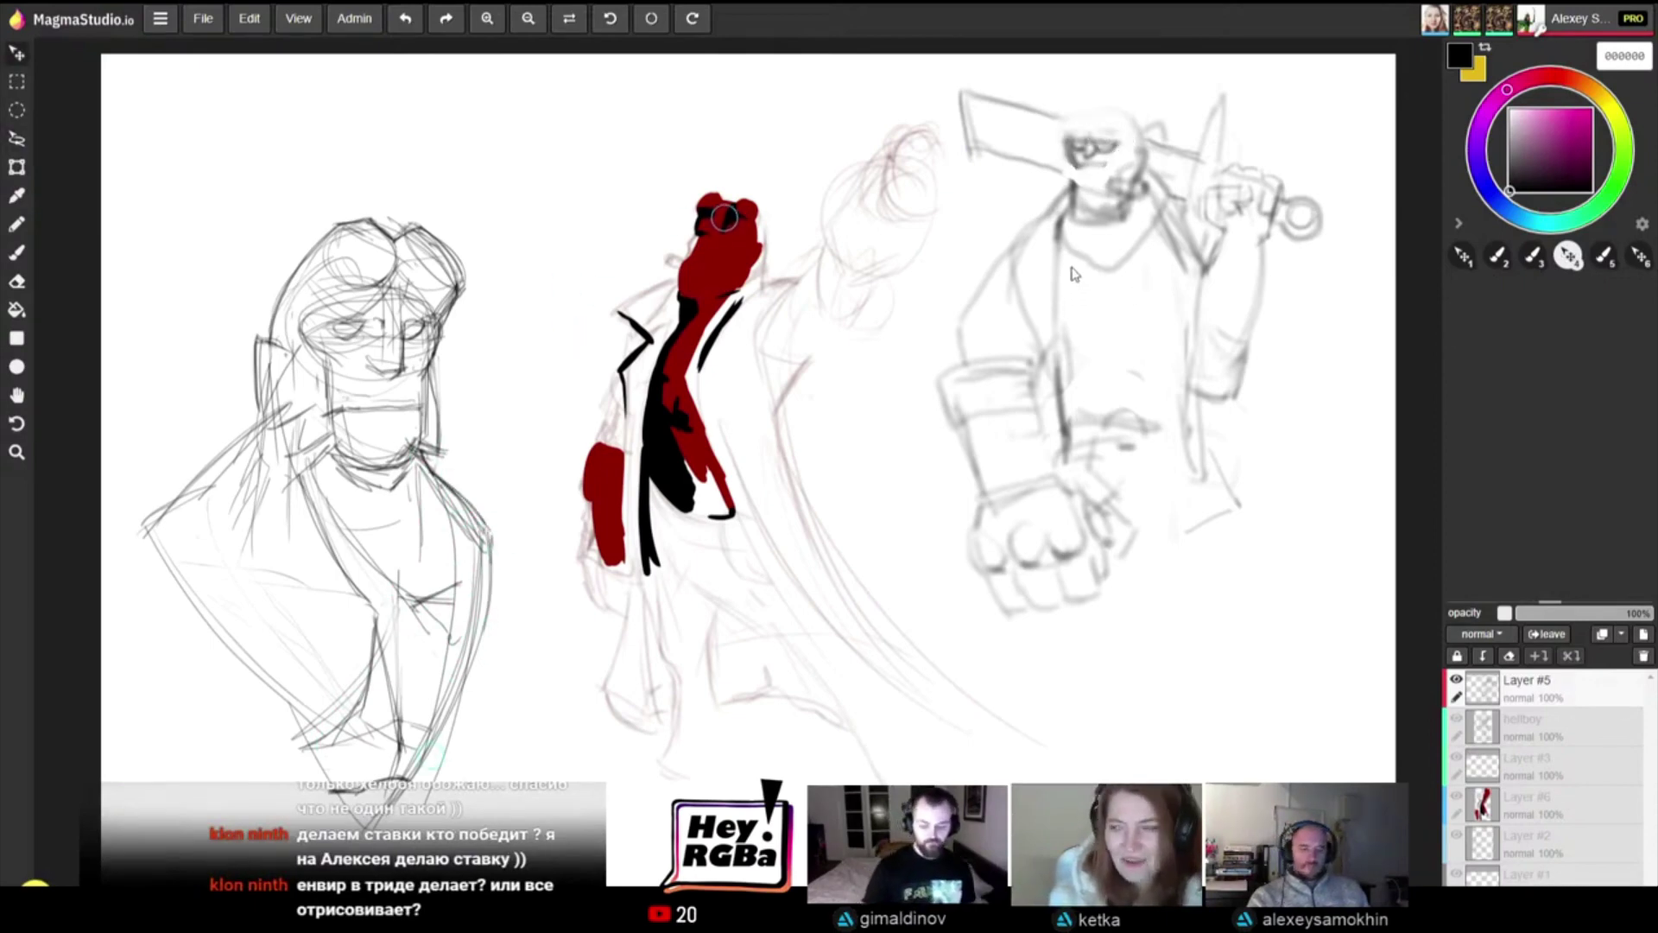
Step: Redraw the nose, jaw and horn stumps, and add a V-shaped collar with chest and abdominal muscle lines
{"action": "key", "text": "b"}
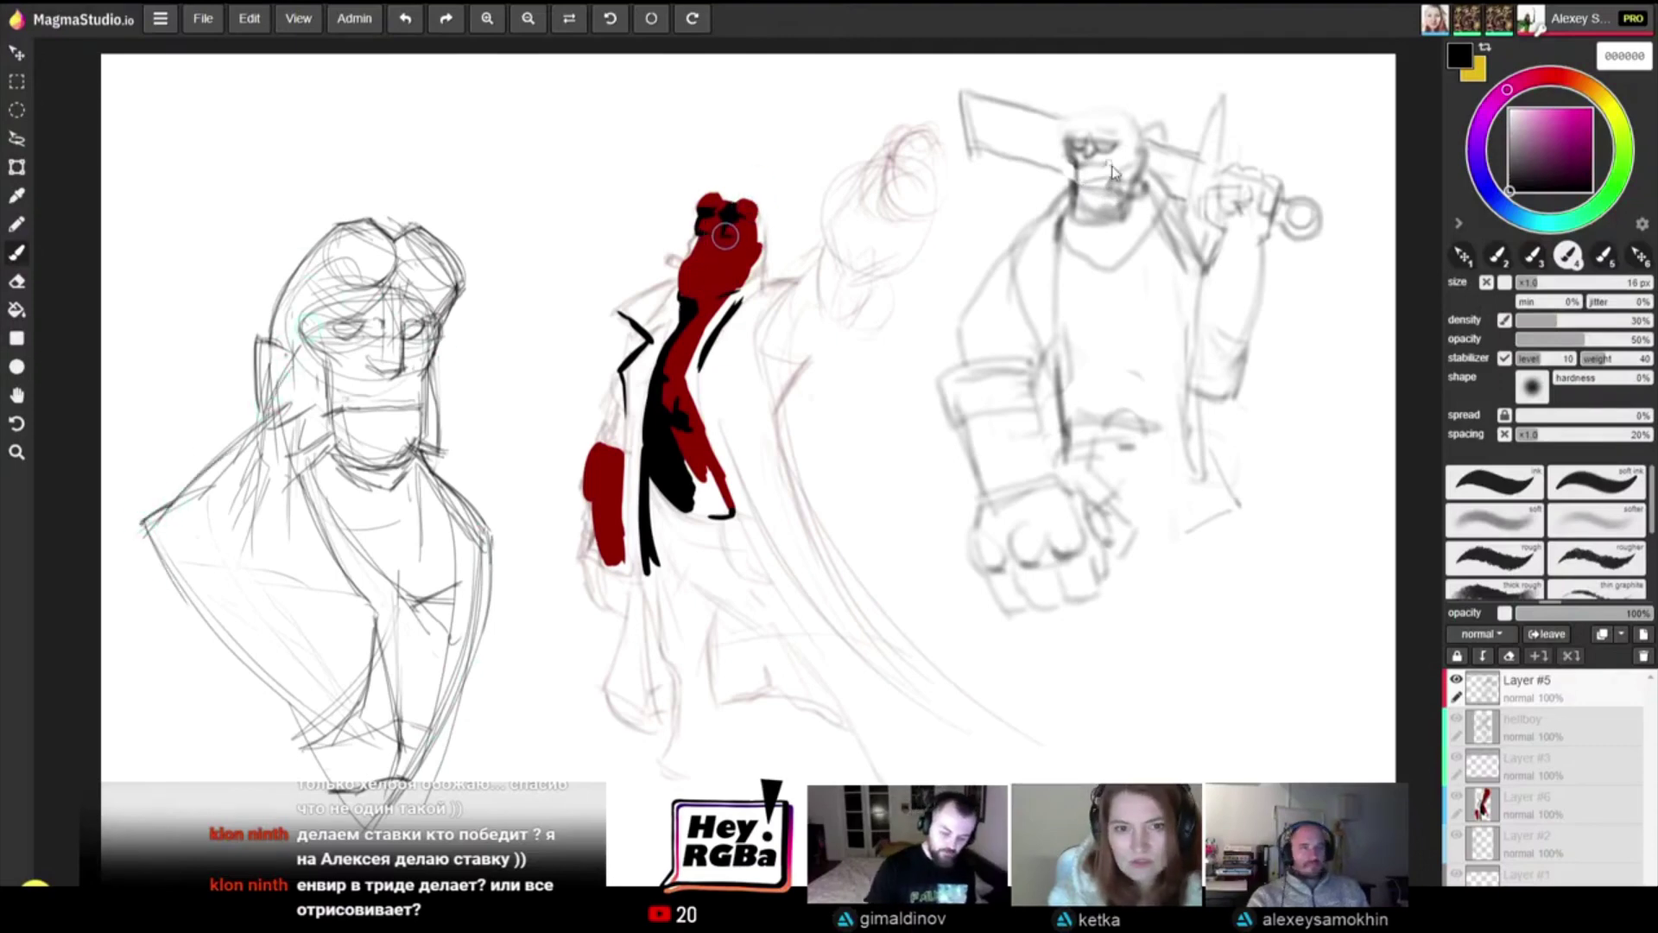
{"action": "key", "text": "e"}
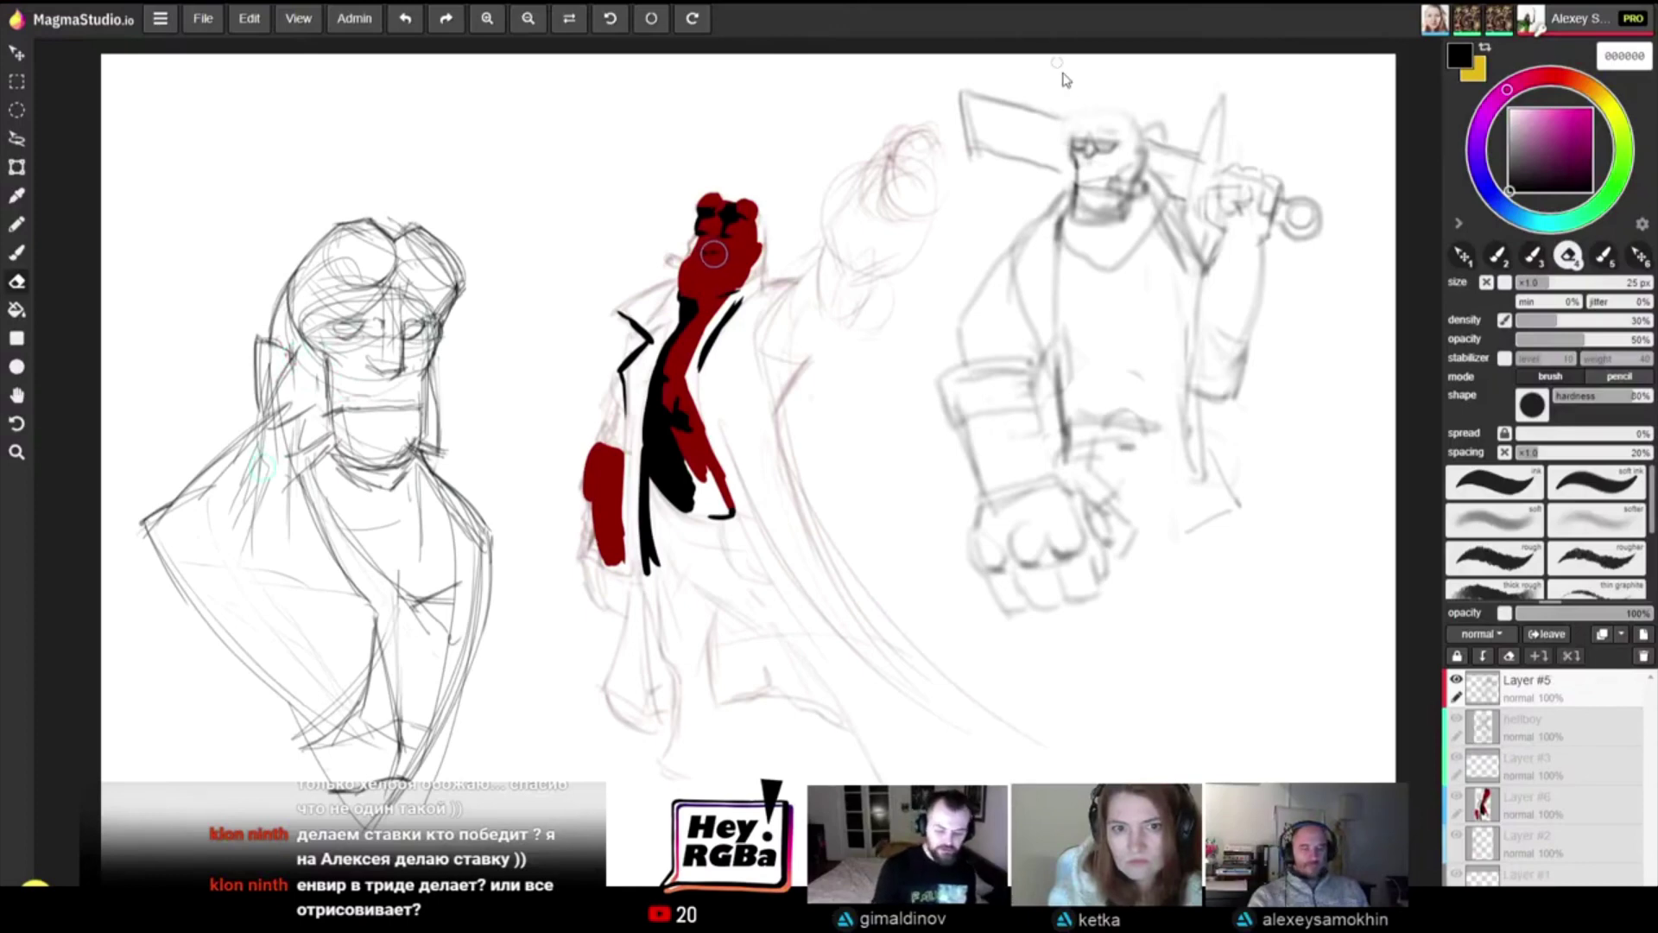
{"action": "key", "text": "b"}
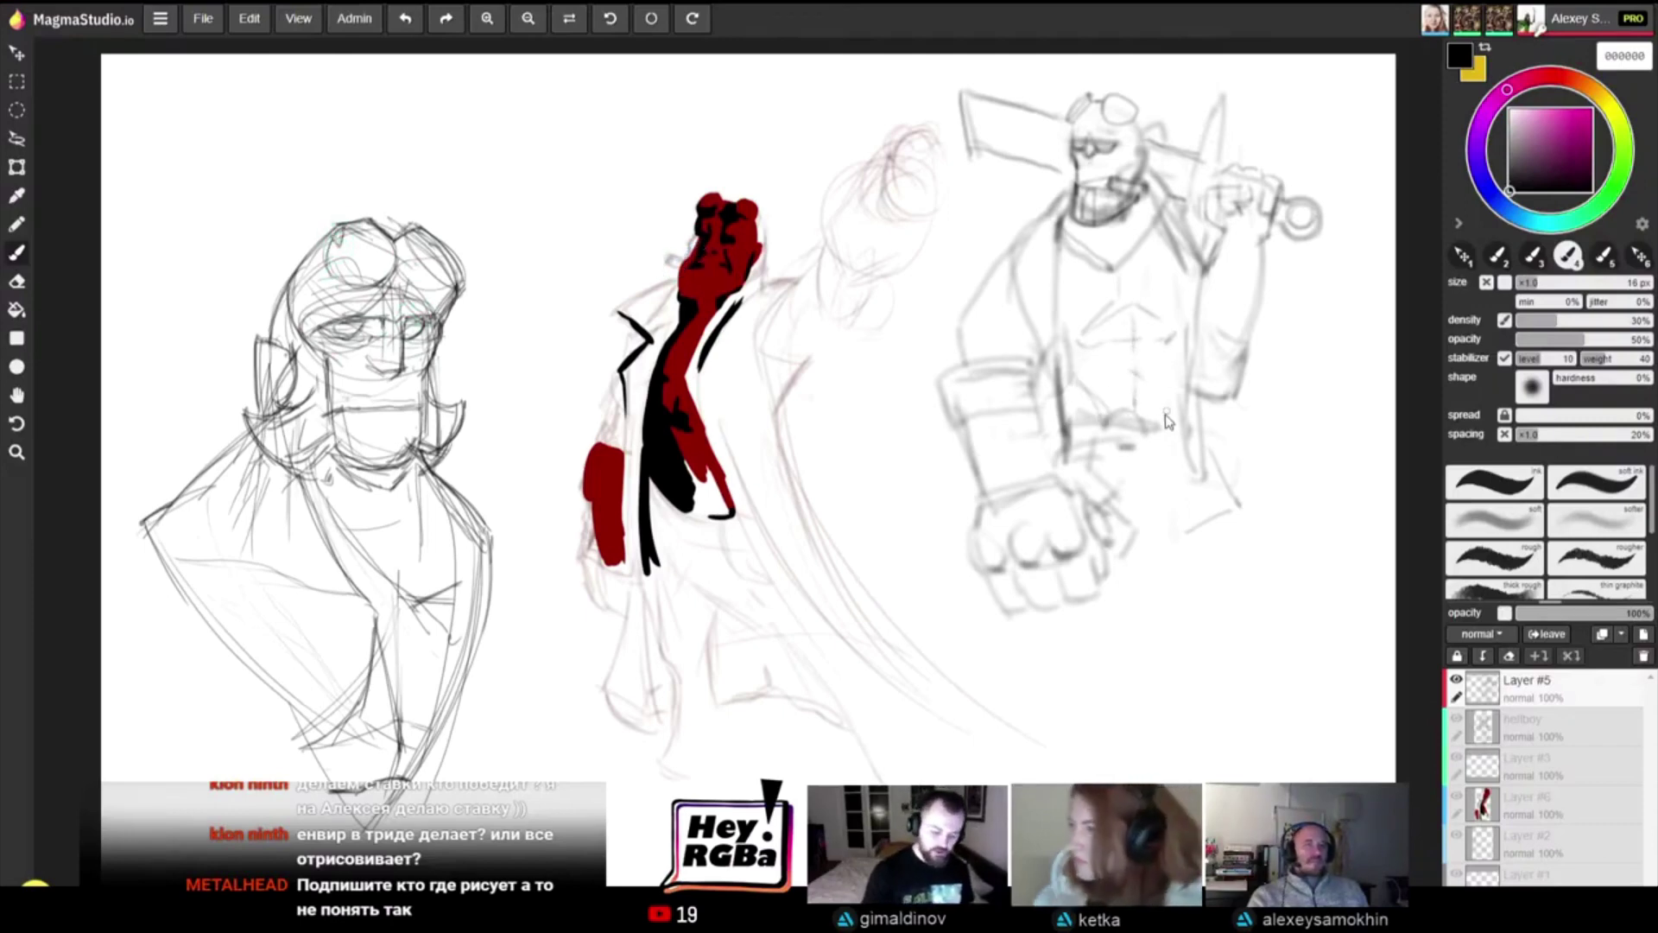
{"action": "key", "text": "e"}
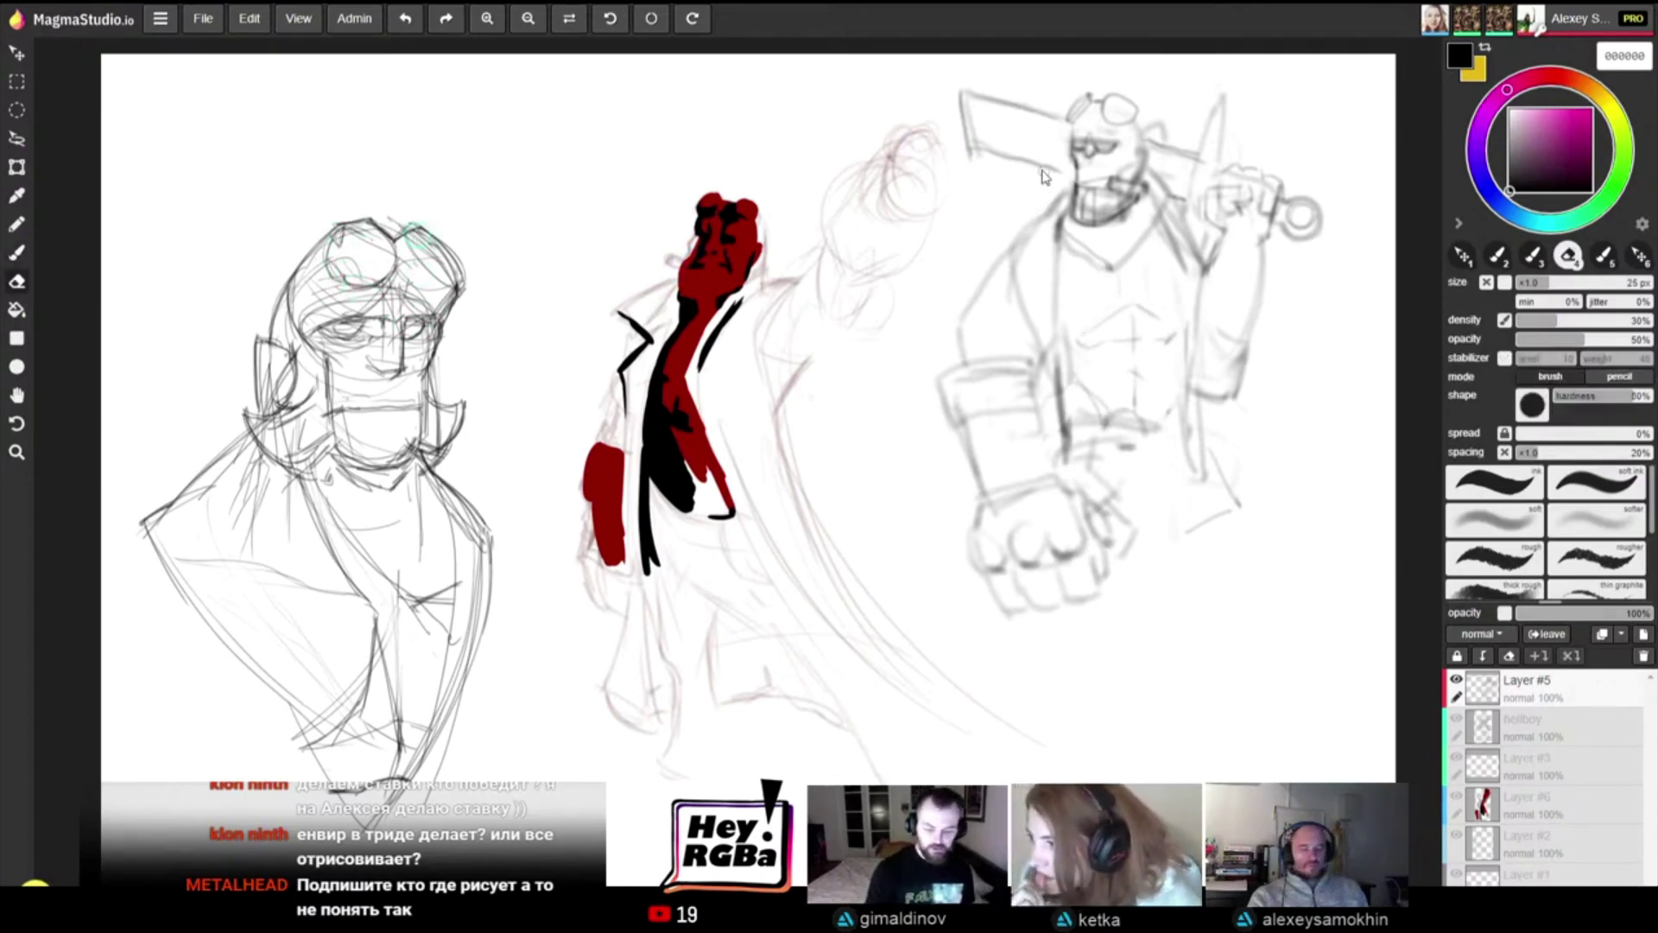
{"action": "key", "text": "b"}
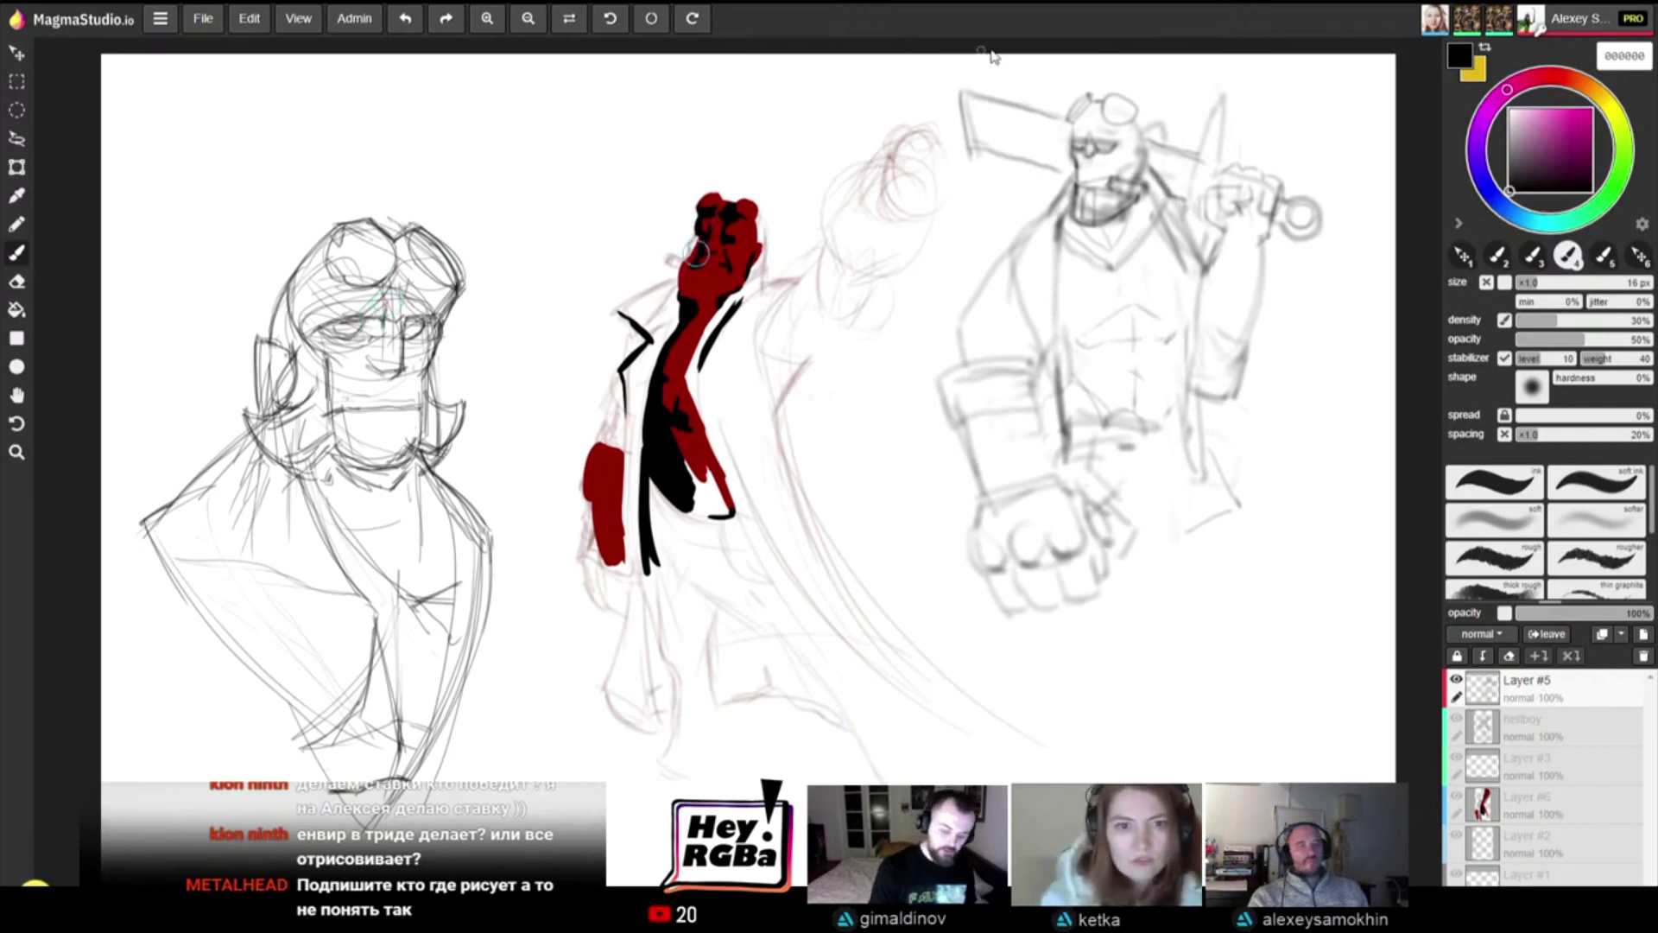
Step: Erase the face, horns and head outline above the collar, raising the eraser opacity to 71%
{"action": "key", "text": "e"}
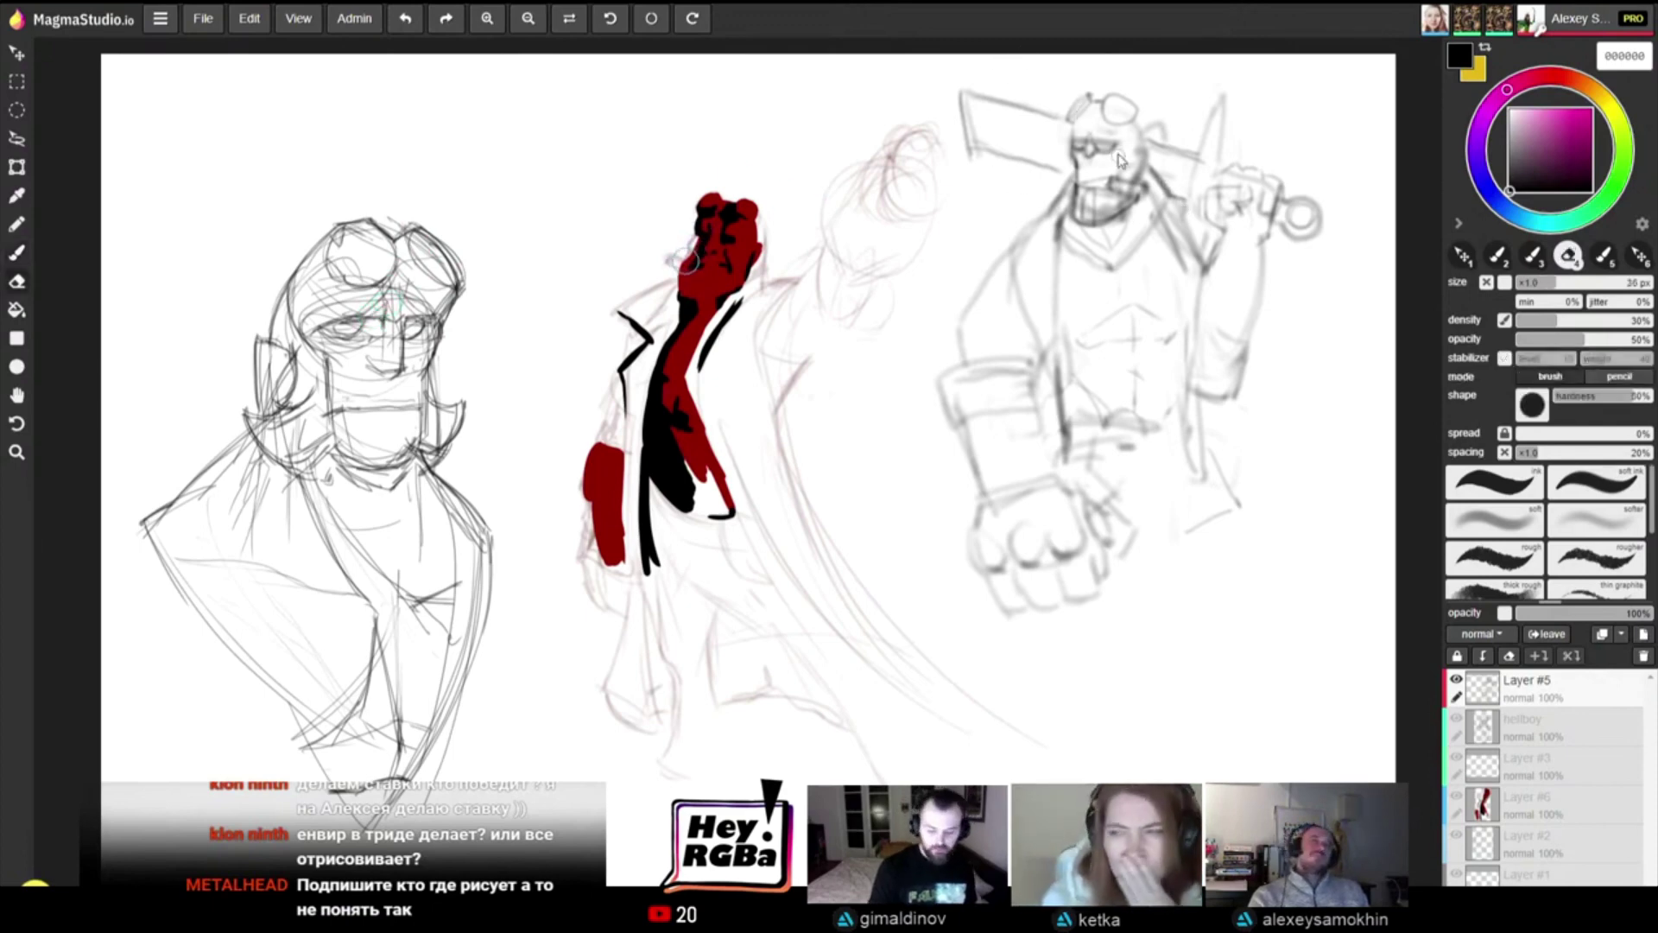
{"action": "mouse_move", "coordinate": [1093, 175]}
{"action": "left_mouse_down"}
{"action": "mouse_move", "coordinate": [1096, 141]}
{"action": "mouse_move", "coordinate": [1111, 195]}
{"action": "mouse_move", "coordinate": [1127, 152]}
{"action": "mouse_move", "coordinate": [1101, 140]}
{"action": "mouse_move", "coordinate": [1093, 210]}
{"action": "mouse_move", "coordinate": [1131, 176]}
{"action": "mouse_move", "coordinate": [1086, 219]}
{"action": "left_mouse_up"}
{"action": "key", "text": "b"}
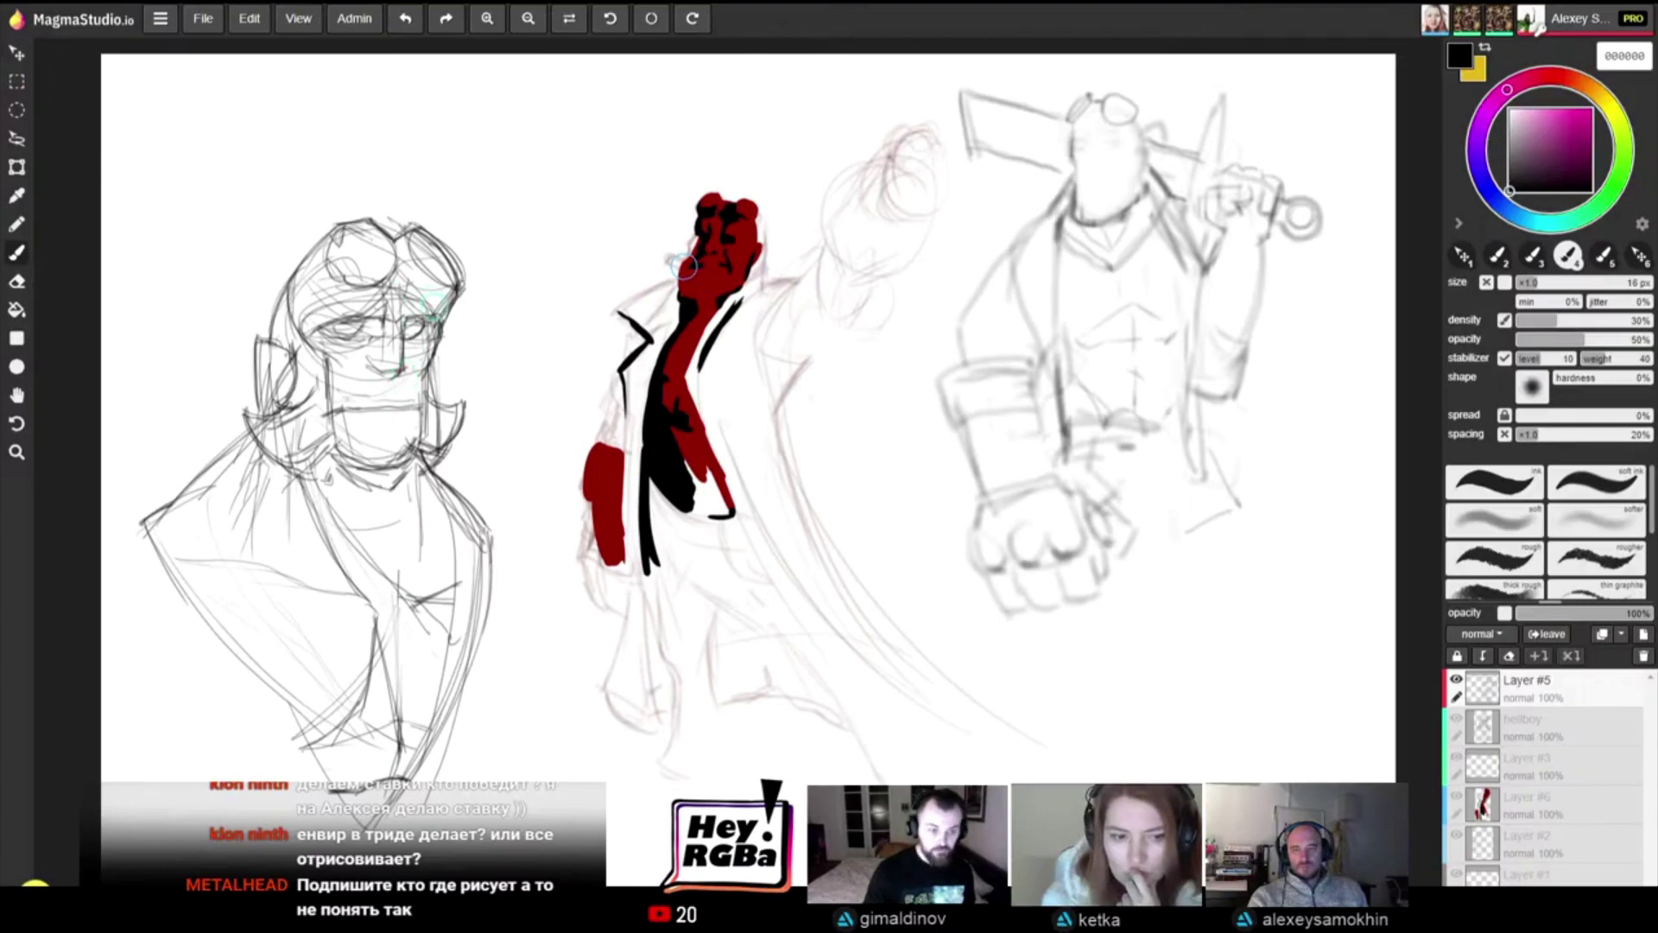
{"action": "key", "text": "bracketright"}
{"action": "key", "text": "bracketright"}
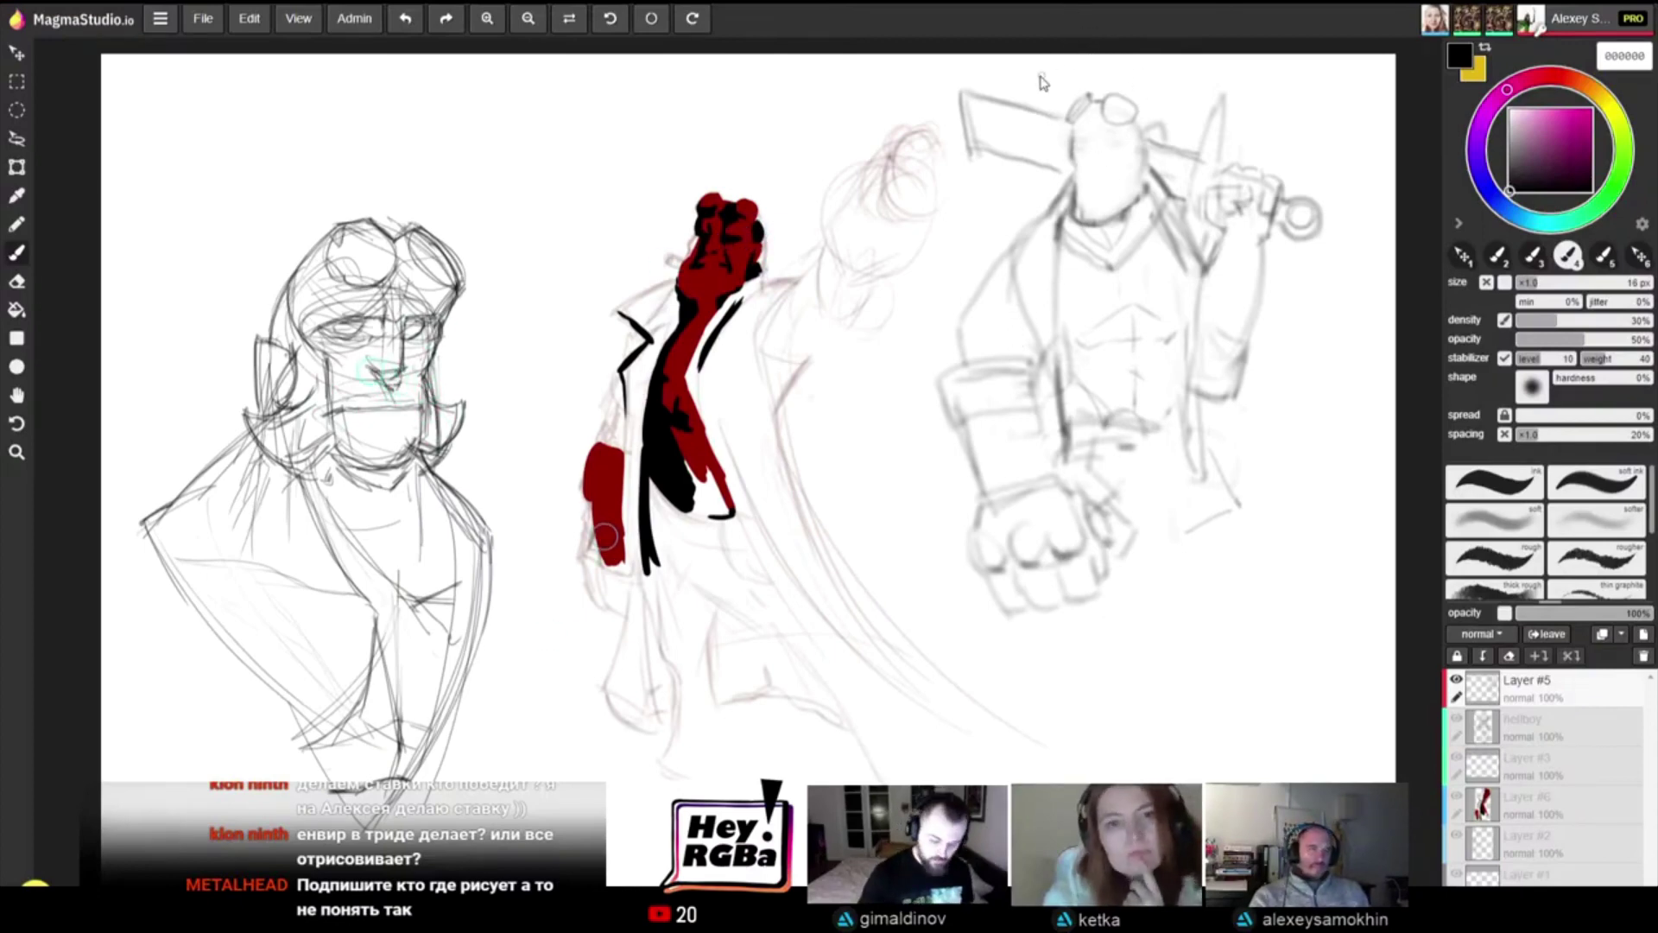
{"action": "key", "text": "e"}
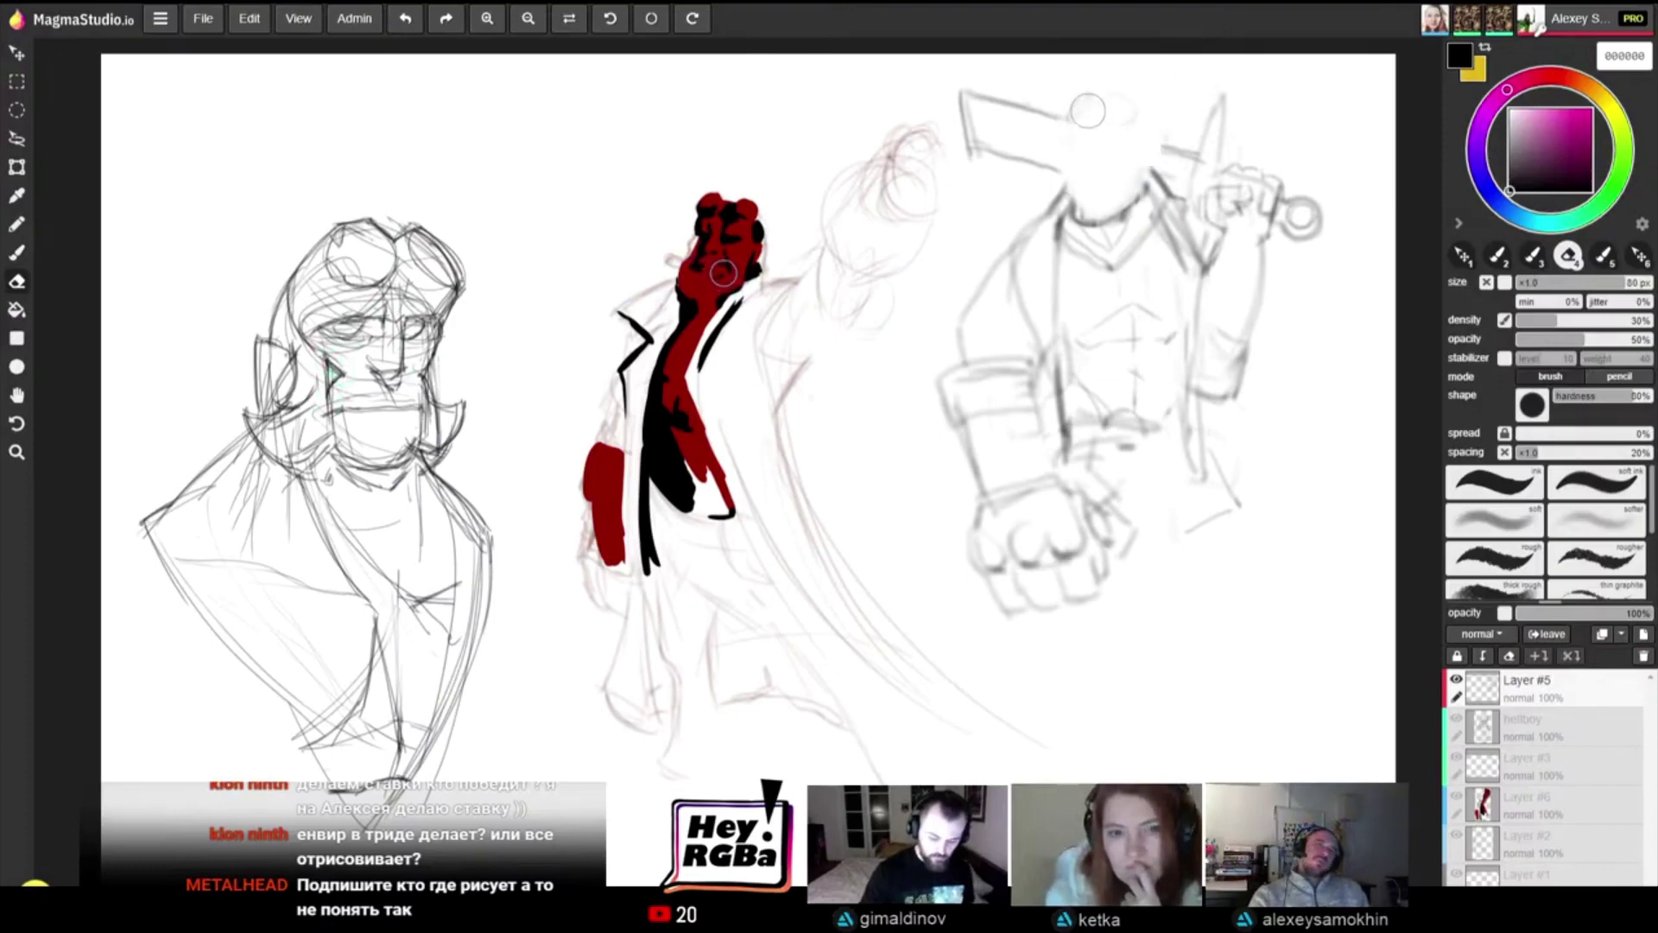
{"action": "left_click_drag", "start_coordinate": [1560, 333], "coordinate": [1612, 339]}
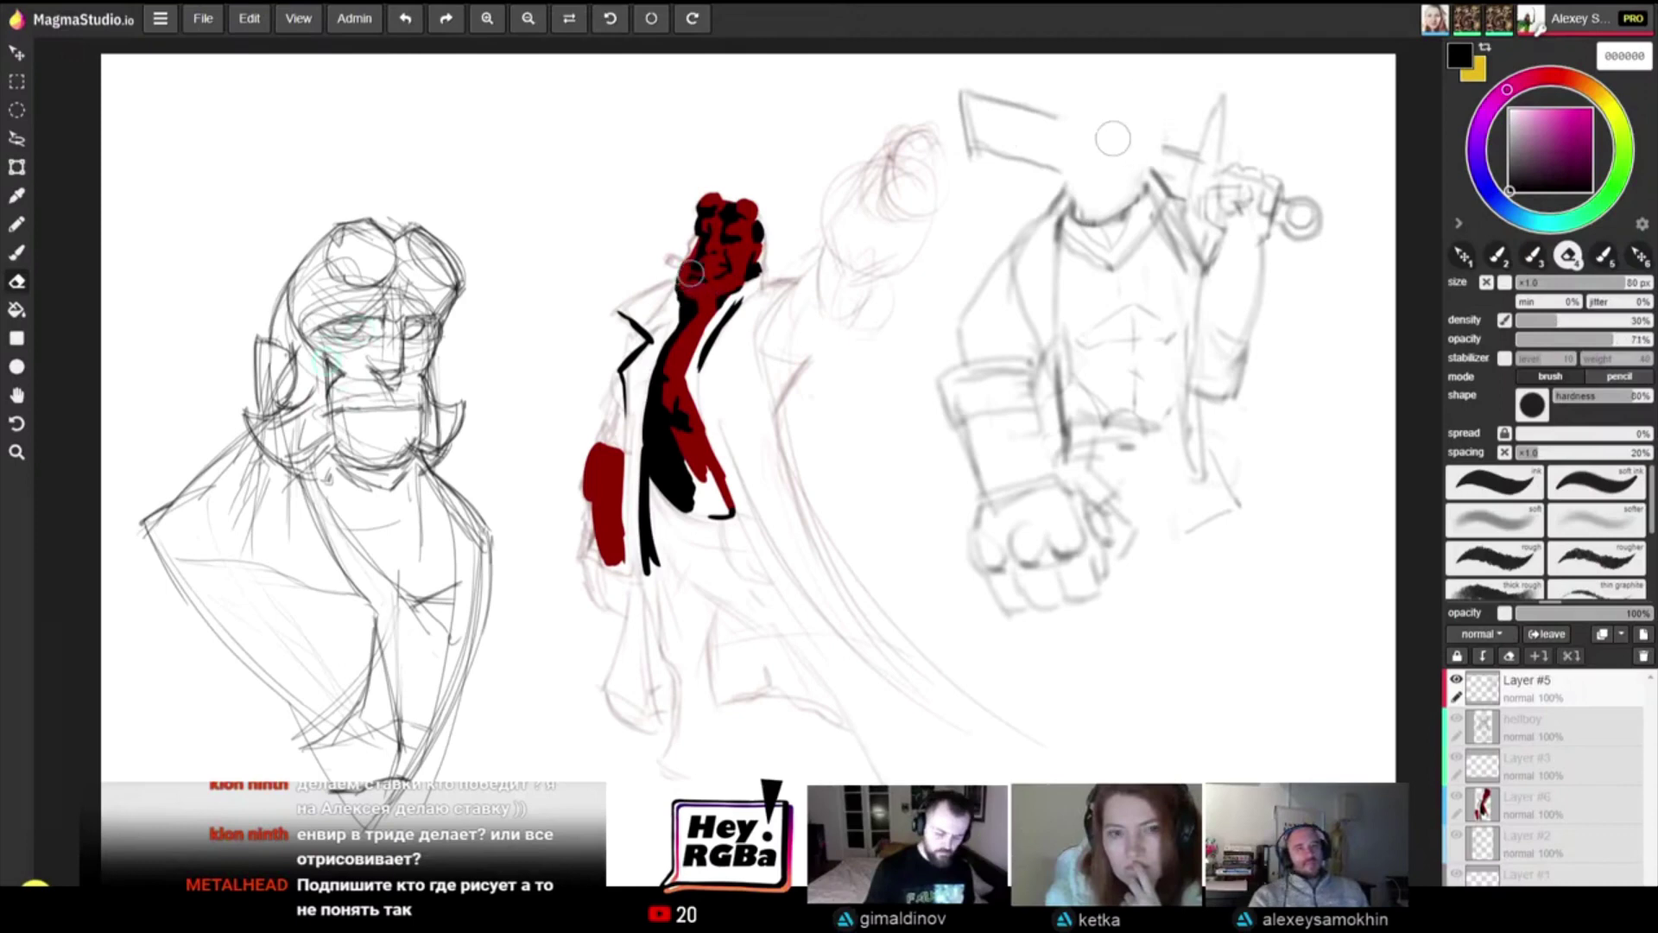
Step: Redraw a taller head with two round horn stumps, a heavy brow and nose, and shade a dark beard along the jaw
{"action": "key", "text": "b"}
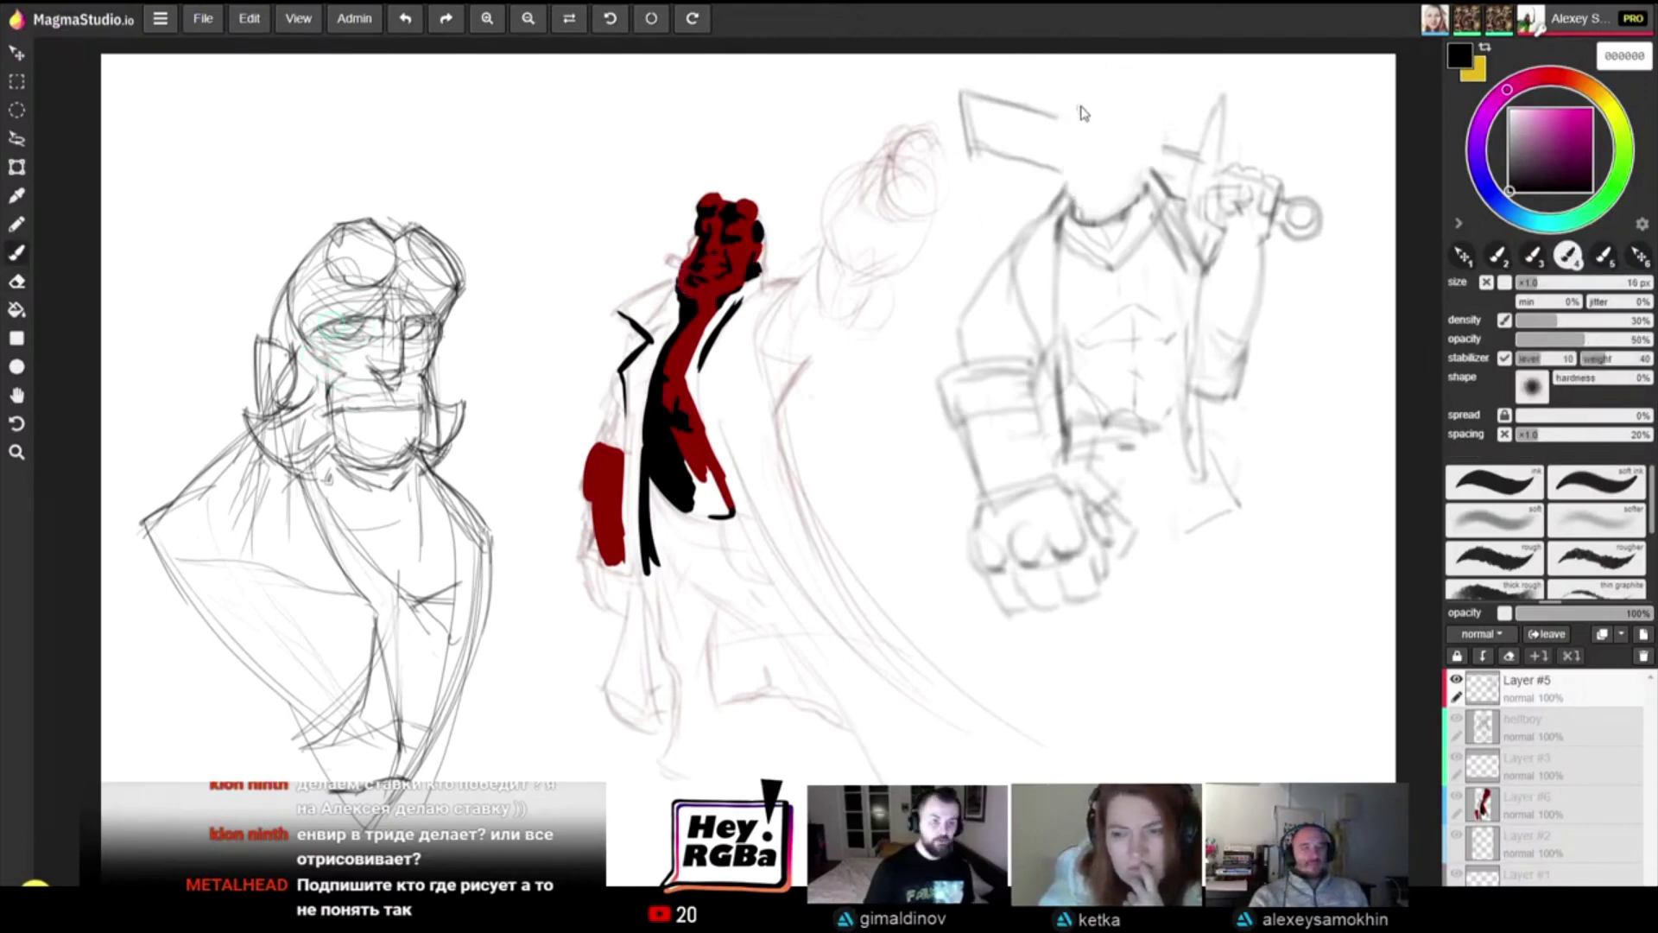
{"action": "mouse_move", "coordinate": [1069, 201]}
{"action": "left_mouse_down"}
{"action": "mouse_move", "coordinate": [1079, 106]}
{"action": "mouse_move", "coordinate": [1122, 96]}
{"action": "left_mouse_up"}
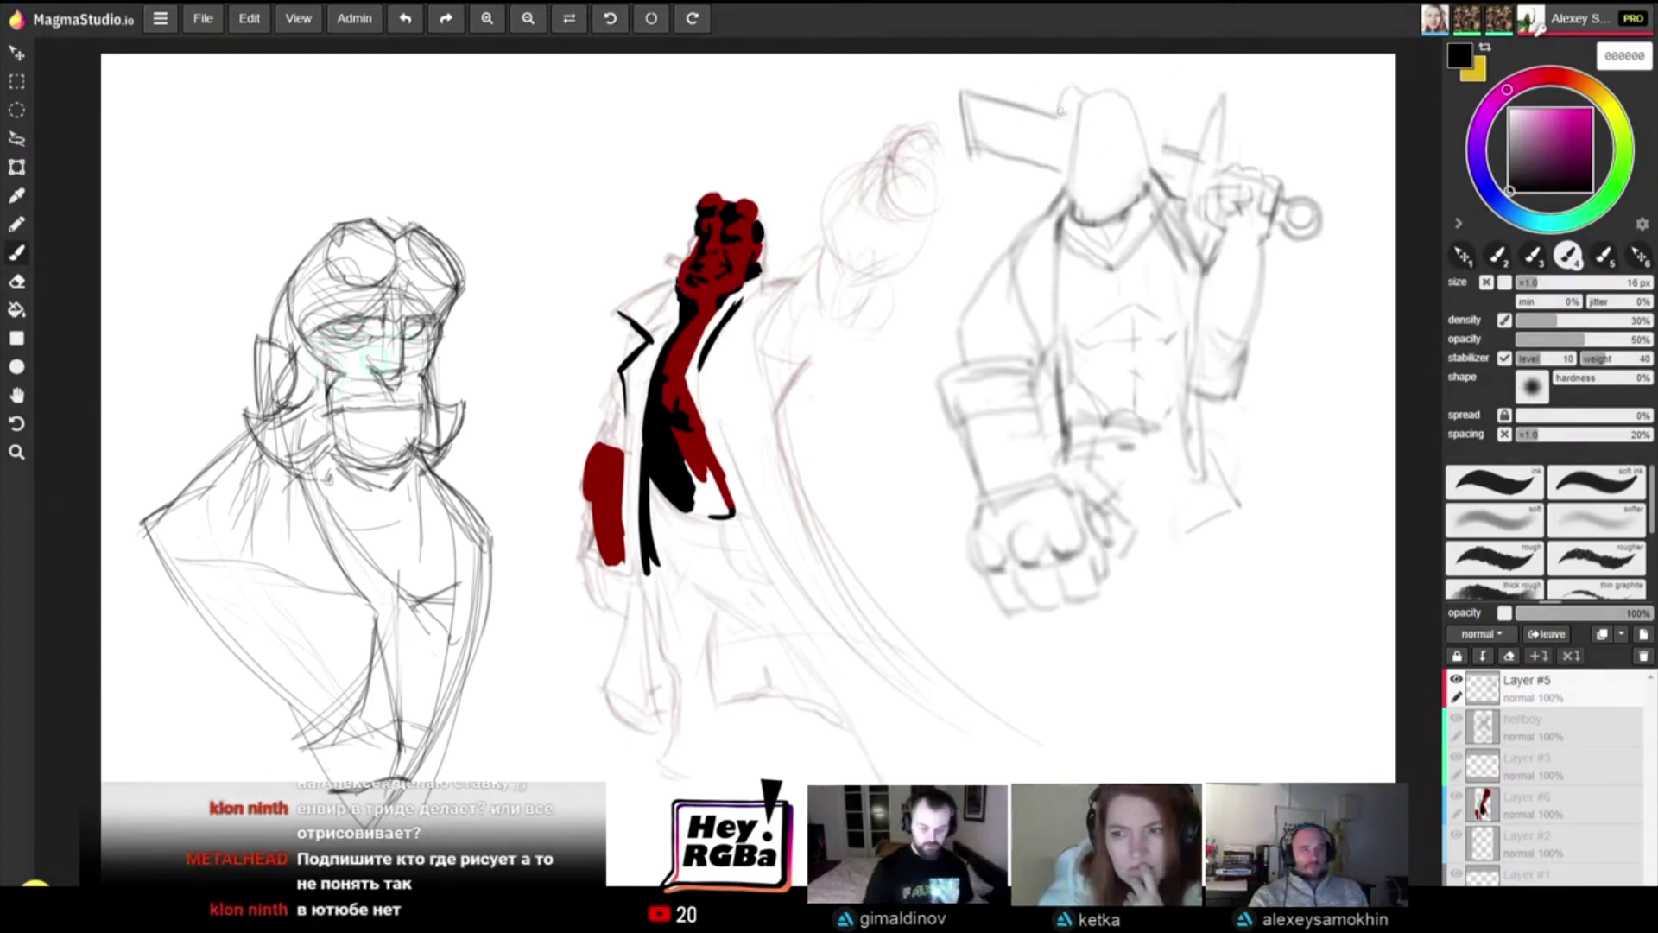
{"action": "left_click_drag", "start_coordinate": [1107, 98], "coordinate": [1141, 103]}
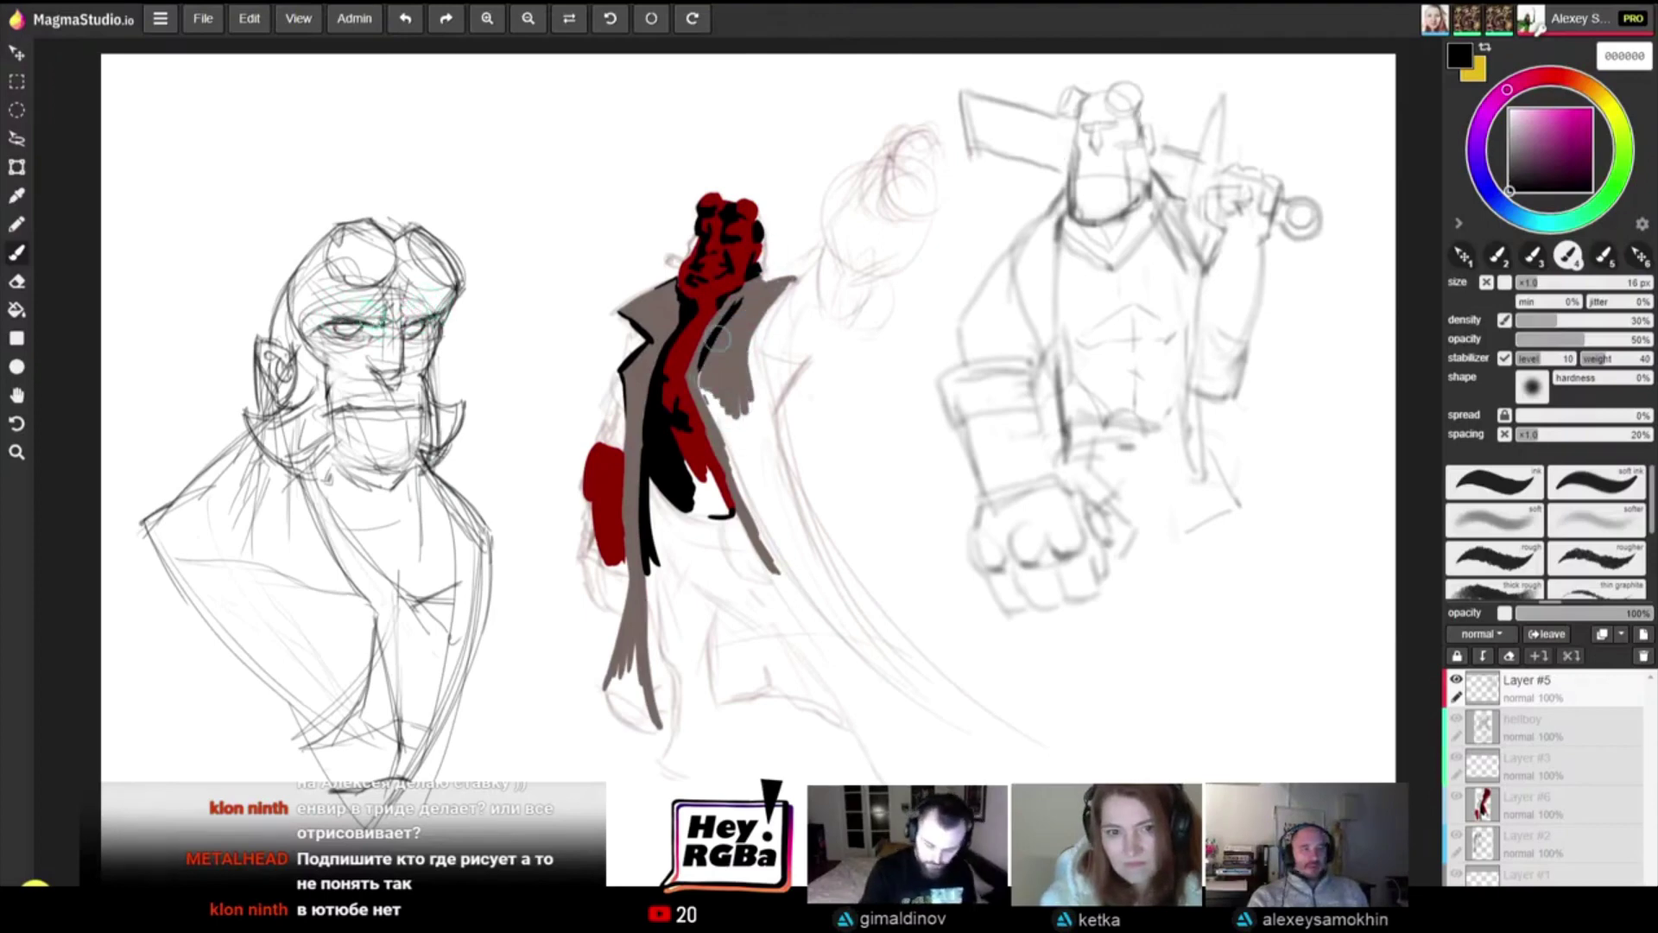
{"action": "key", "text": "bracketright"}
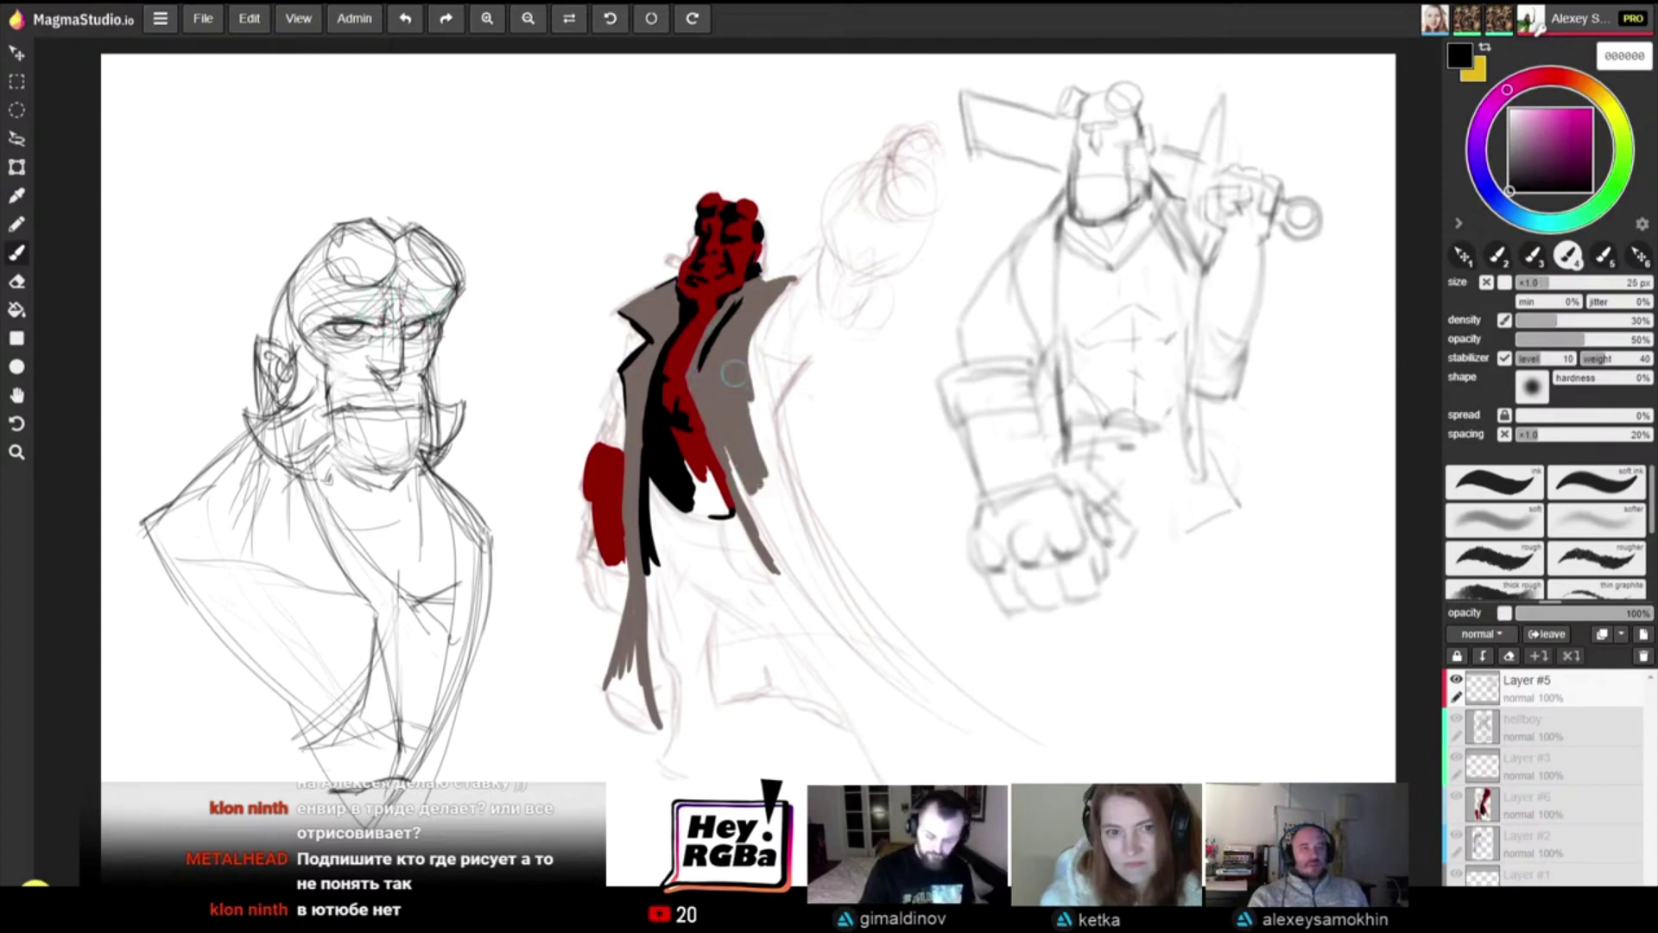
{"action": "mouse_move", "coordinate": [1129, 149]}
{"action": "left_mouse_down"}
{"action": "mouse_move", "coordinate": [1132, 183]}
{"action": "mouse_move", "coordinate": [1143, 159]}
{"action": "left_mouse_up"}
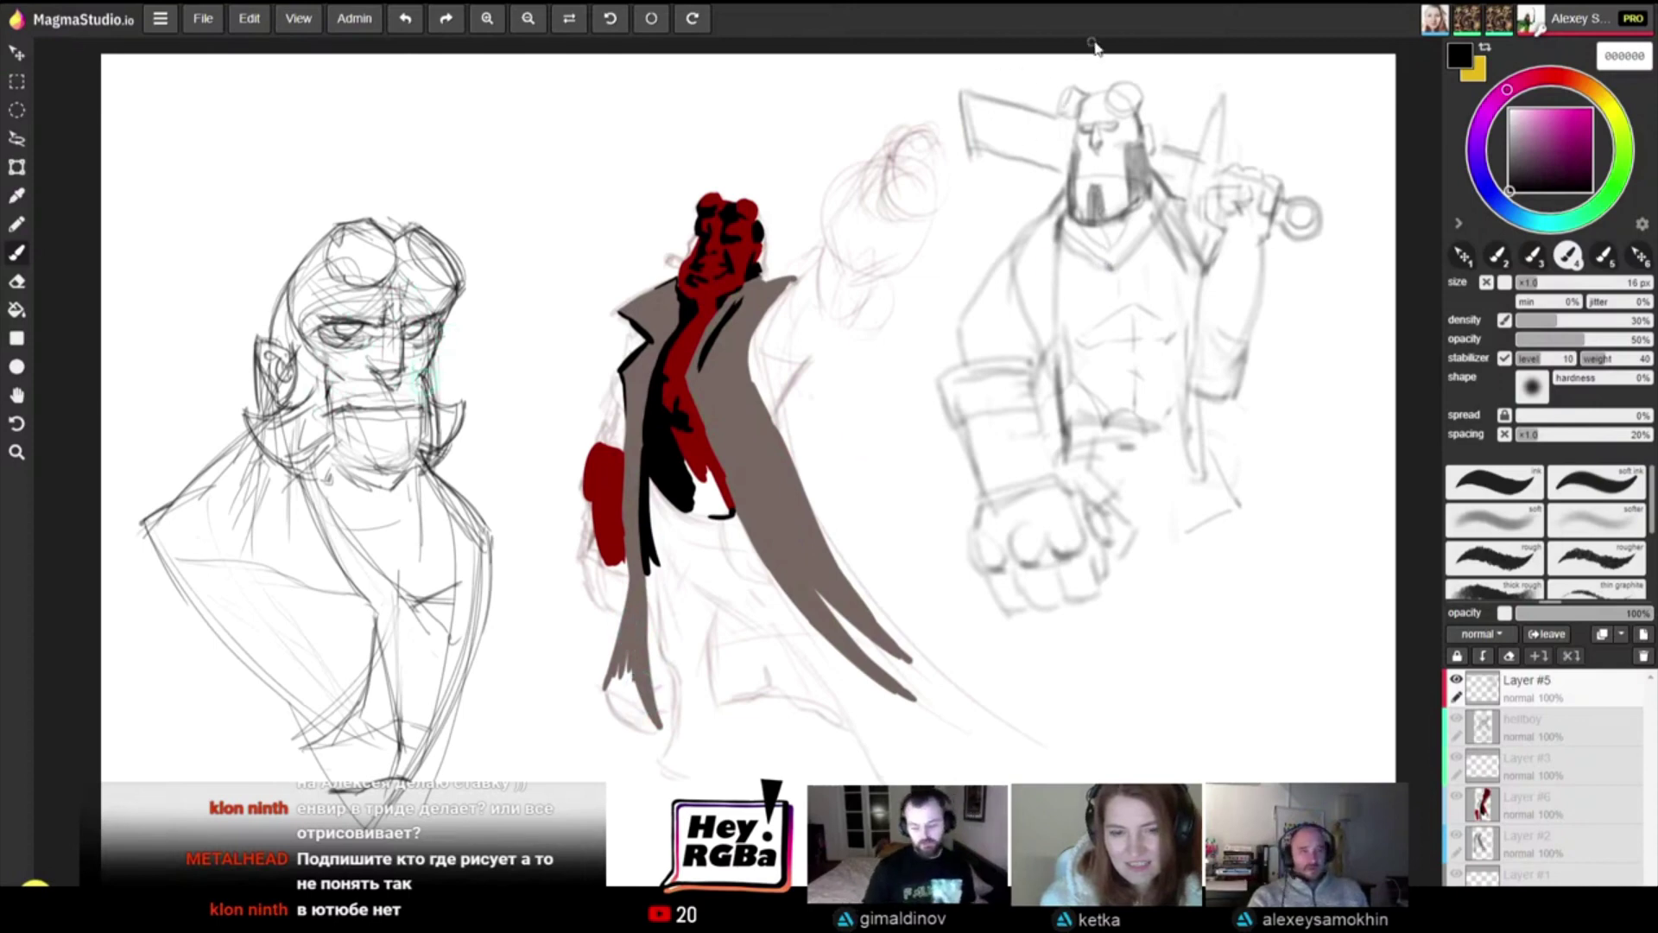
Step: Erase the two round horn stumps, redraw them smaller and closer to the forehead, and darken the eyes and sword edge
{"action": "key", "text": "e"}
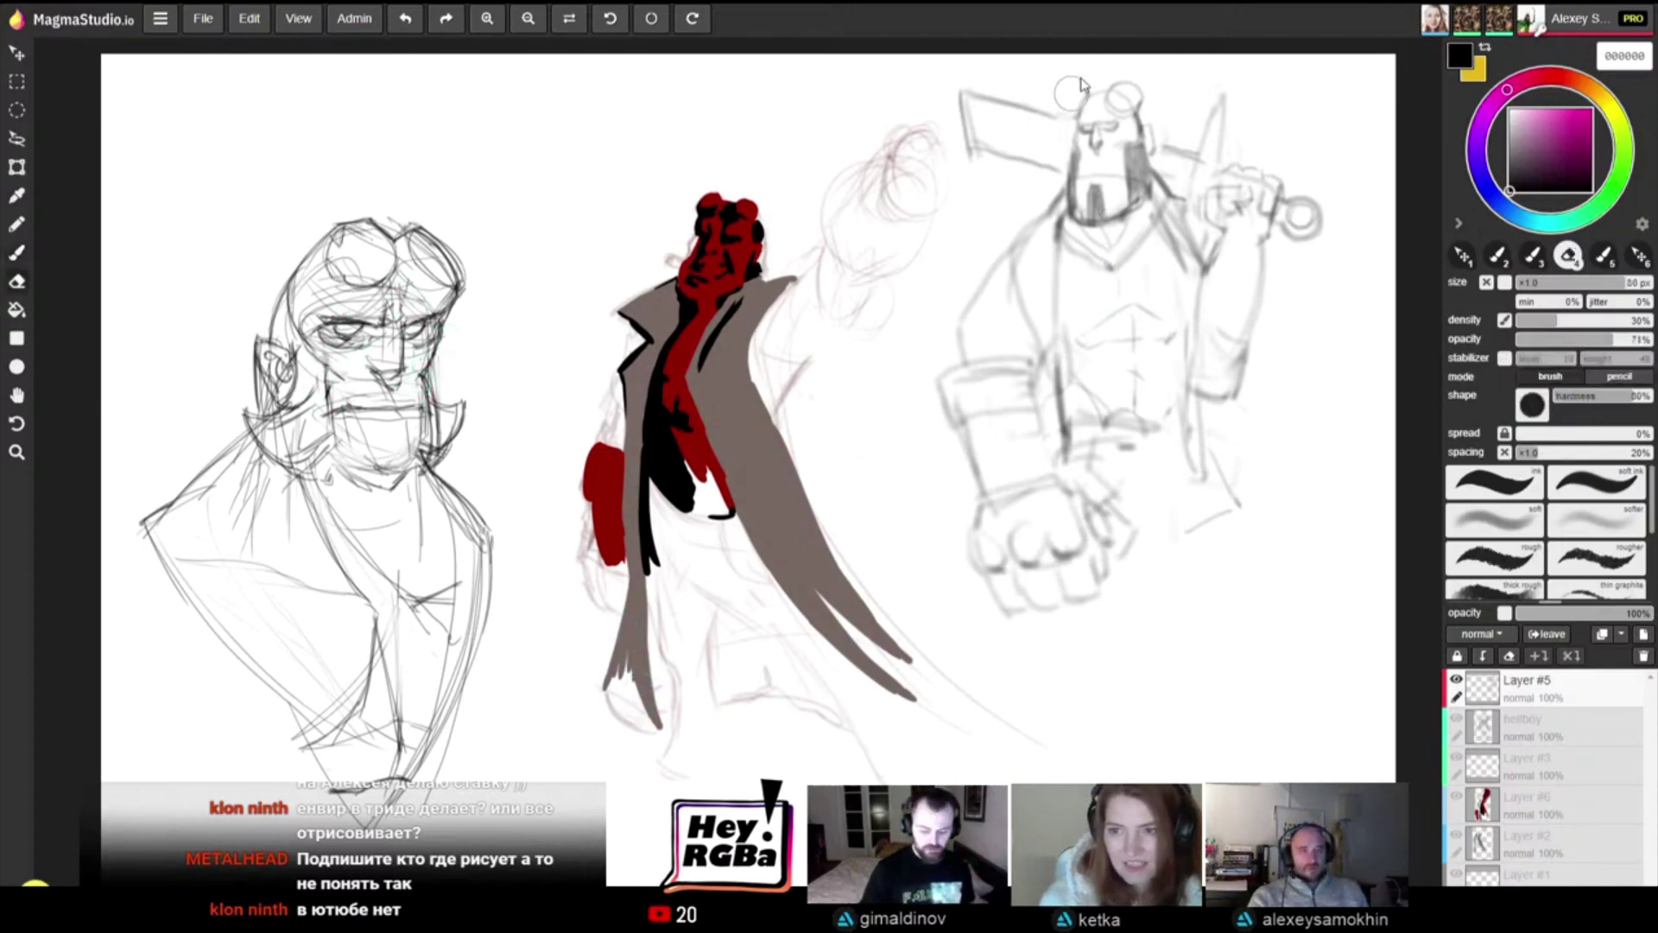
{"action": "mouse_move", "coordinate": [1081, 84]}
{"action": "left_mouse_down"}
{"action": "mouse_move", "coordinate": [1127, 99]}
{"action": "mouse_move", "coordinate": [1135, 79]}
{"action": "left_mouse_up"}
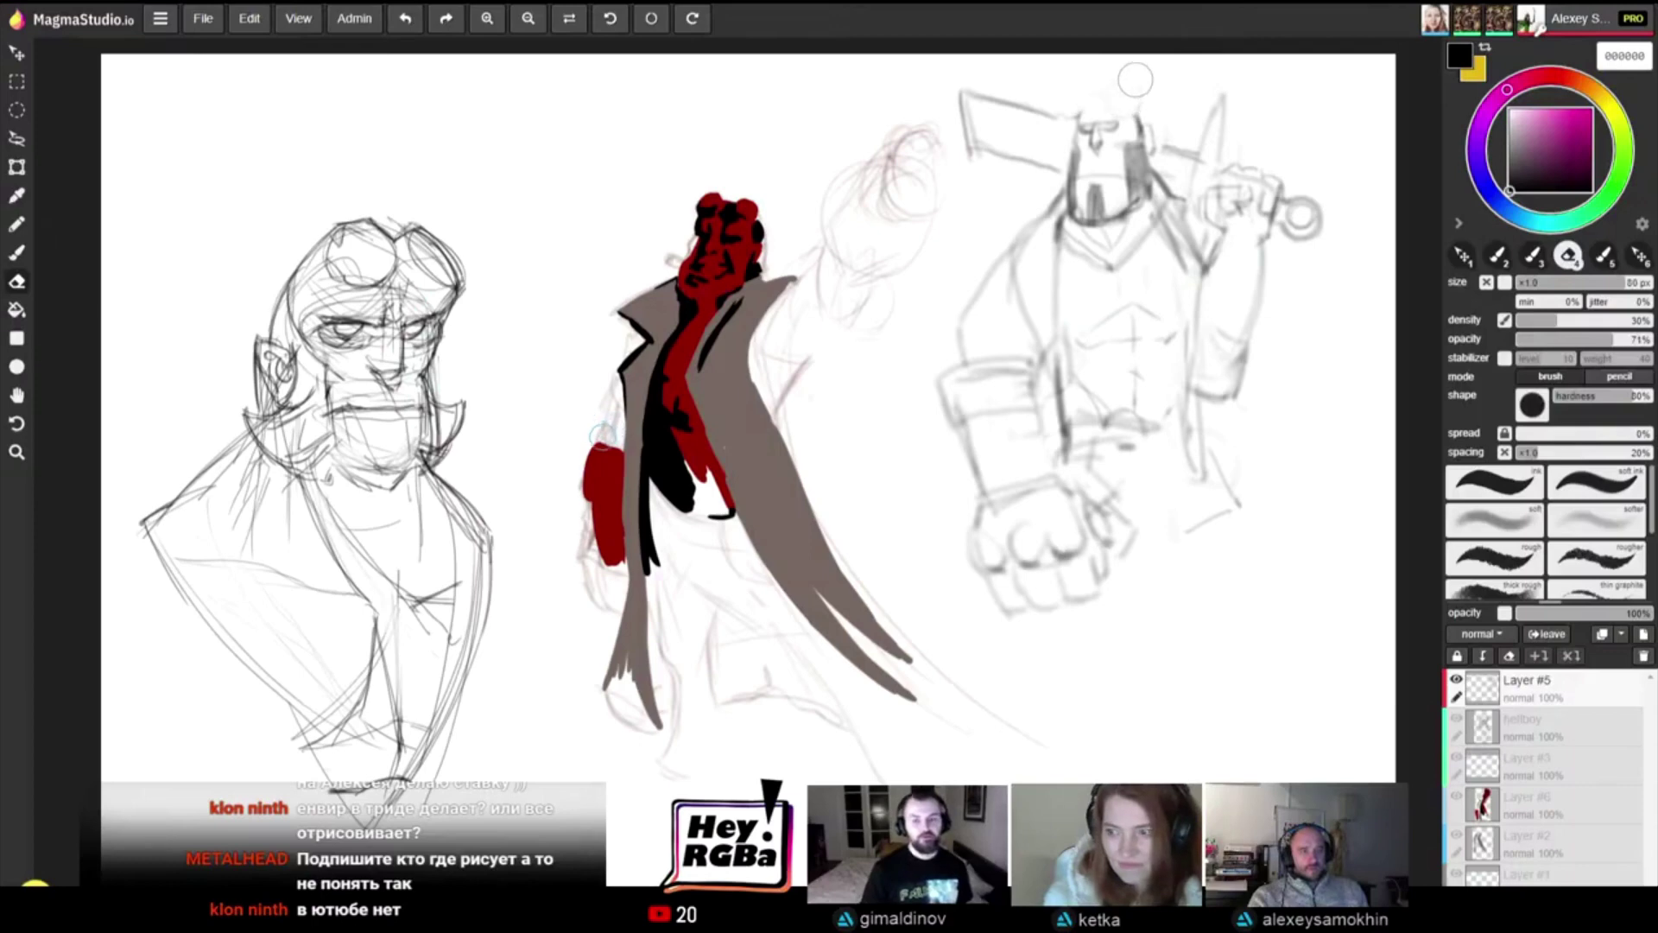
{"action": "key", "text": "b"}
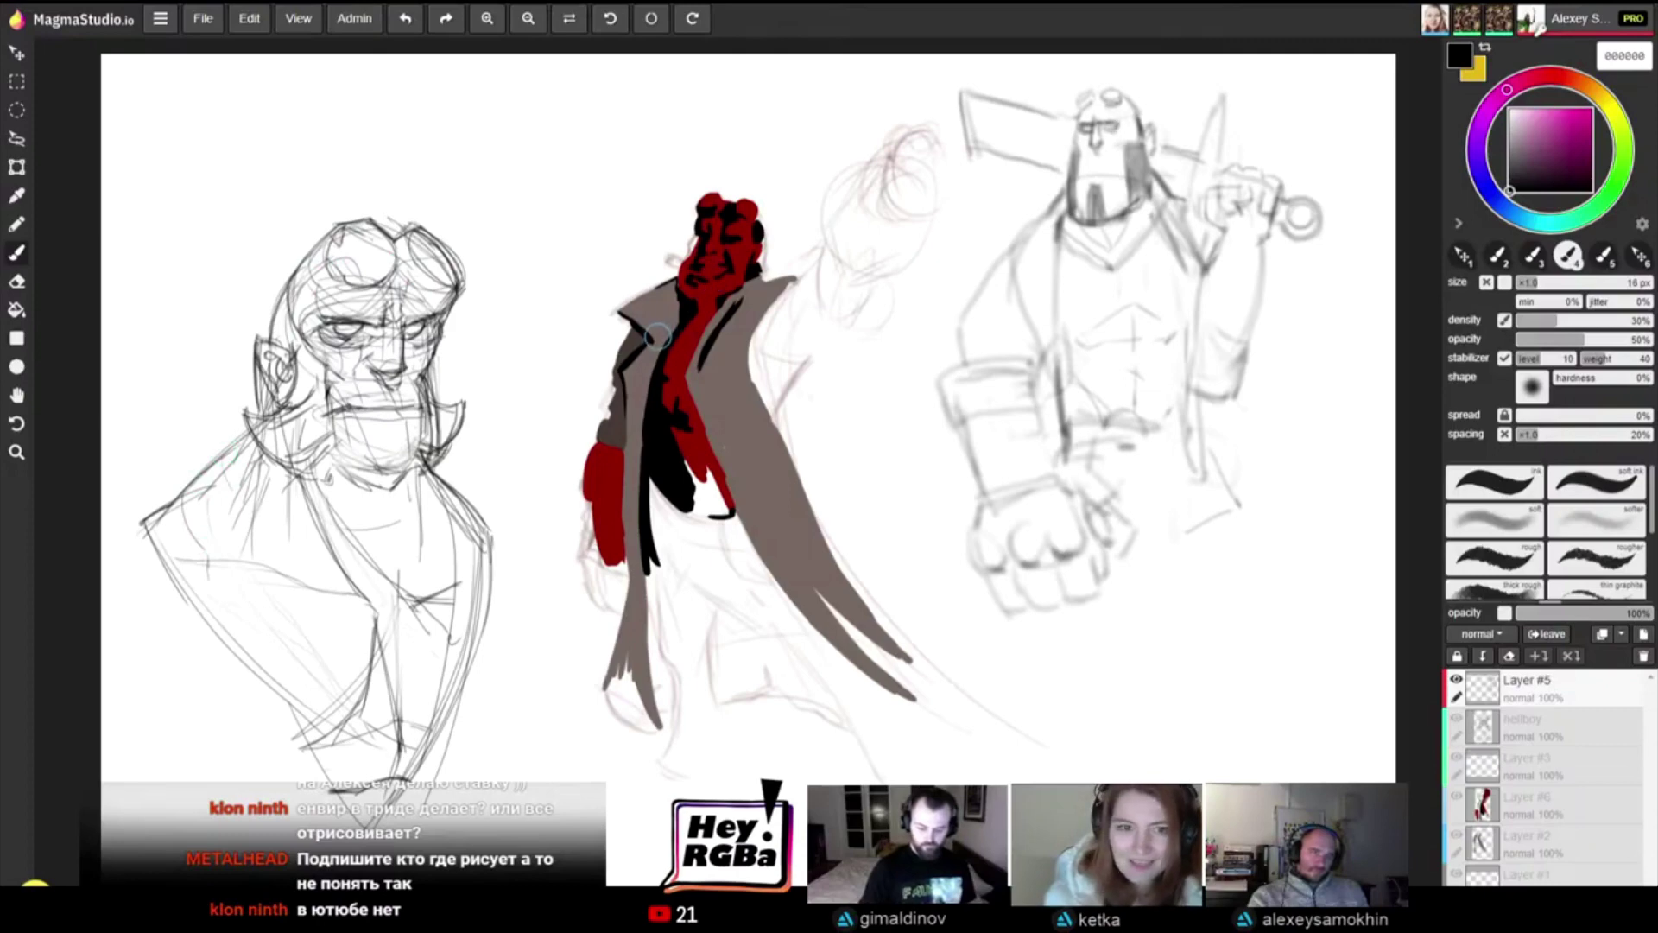
{"action": "left_click_drag", "start_coordinate": [1097, 129], "coordinate": [1115, 129]}
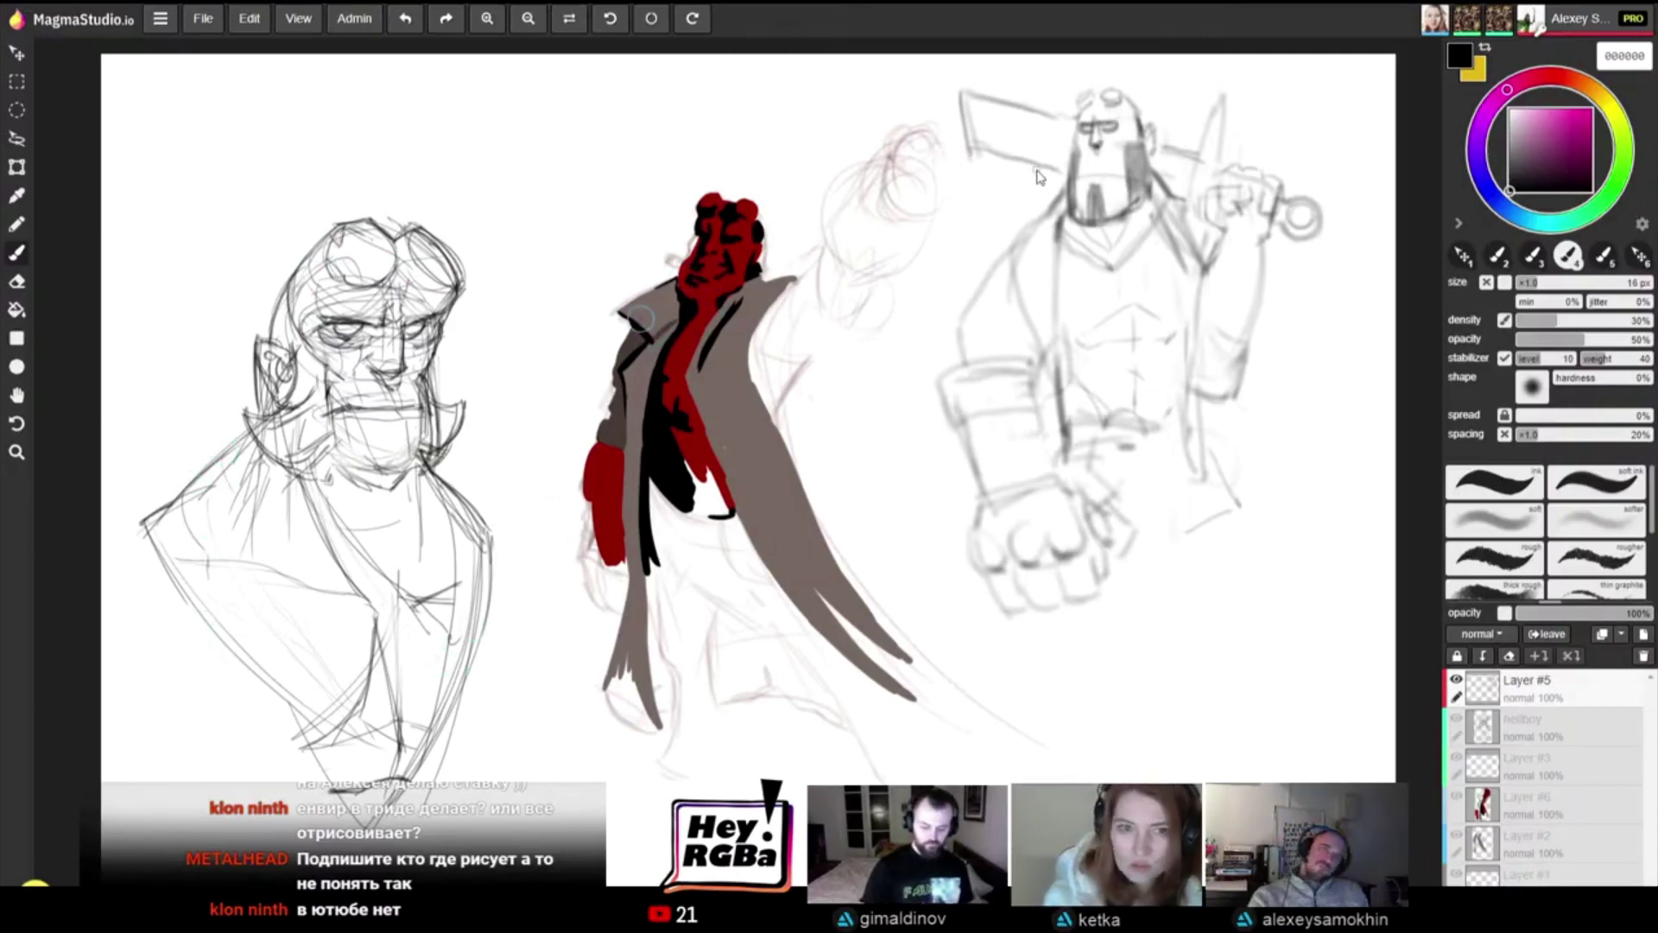
{"action": "left_click_drag", "start_coordinate": [1016, 105], "coordinate": [1071, 119]}
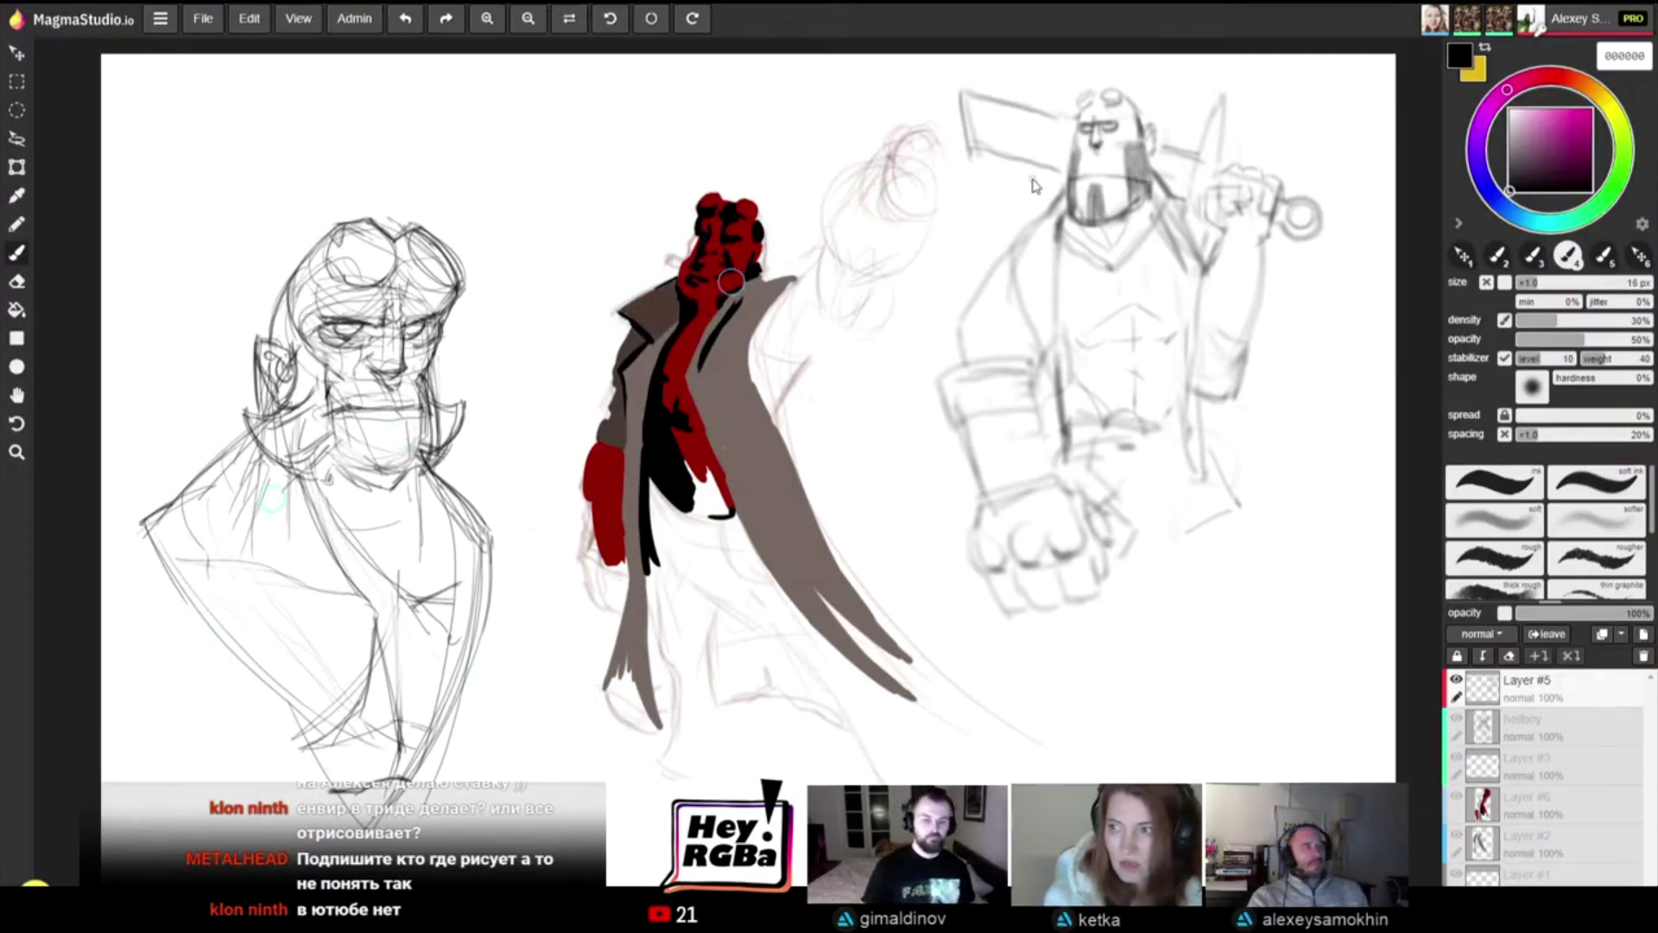
Step: Set the brush size to 30 px and sketch the shorts' hem and both lower legs beneath the torso and fist
{"action": "key", "text": "bracketright"}
{"action": "key", "text": "bracketright"}
{"action": "key", "text": "bracketright"}
{"action": "key", "text": "bracketright"}
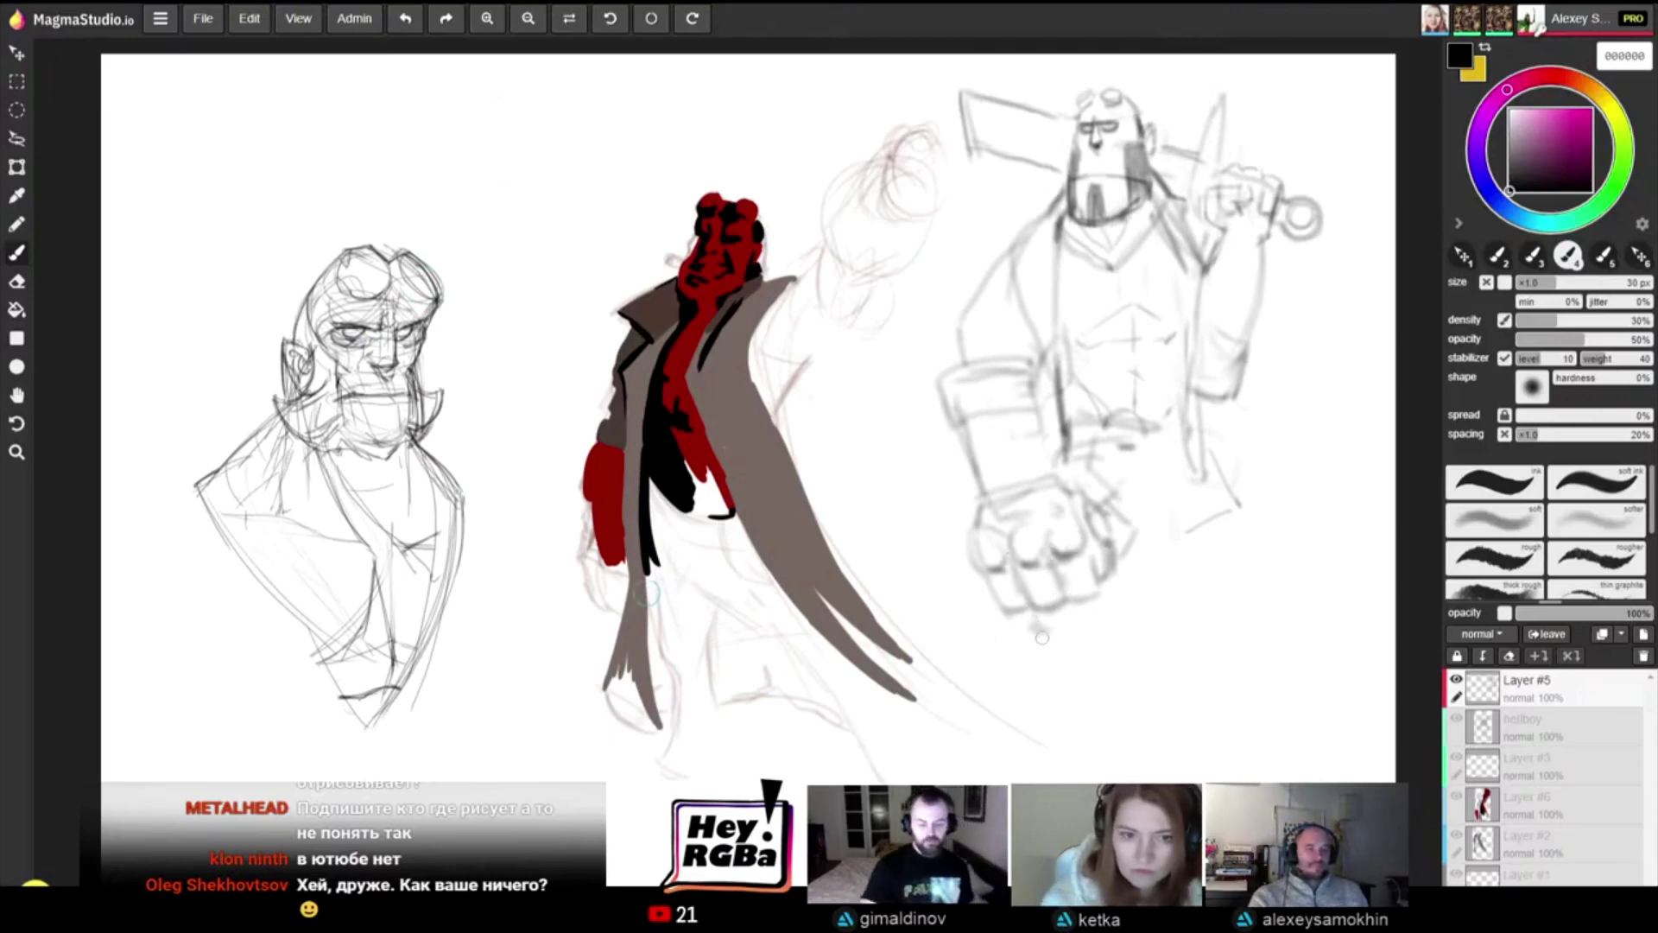
{"action": "mouse_move", "coordinate": [1080, 637]}
{"action": "left_mouse_down"}
{"action": "mouse_move", "coordinate": [1040, 705]}
{"action": "mouse_move", "coordinate": [1026, 661]}
{"action": "mouse_move", "coordinate": [1029, 700]}
{"action": "left_mouse_up"}
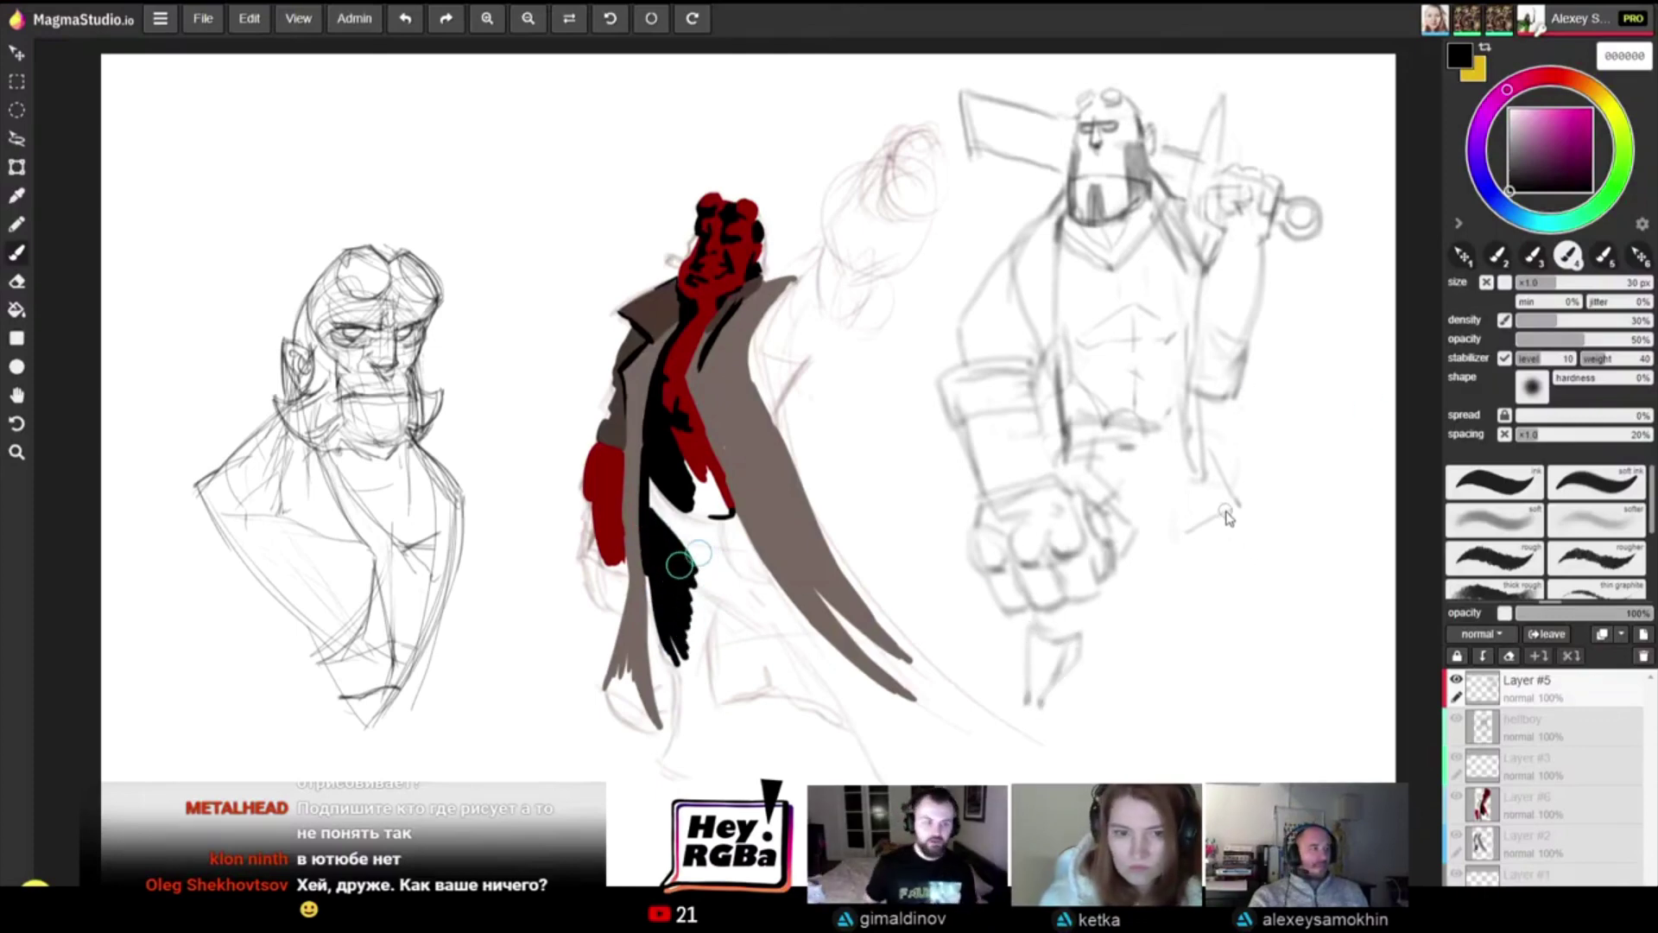
{"action": "mouse_move", "coordinate": [1188, 529]}
{"action": "left_mouse_down"}
{"action": "mouse_move", "coordinate": [1230, 553]}
{"action": "mouse_move", "coordinate": [1220, 510]}
{"action": "mouse_move", "coordinate": [1236, 507]}
{"action": "mouse_move", "coordinate": [1242, 574]}
{"action": "left_mouse_up"}
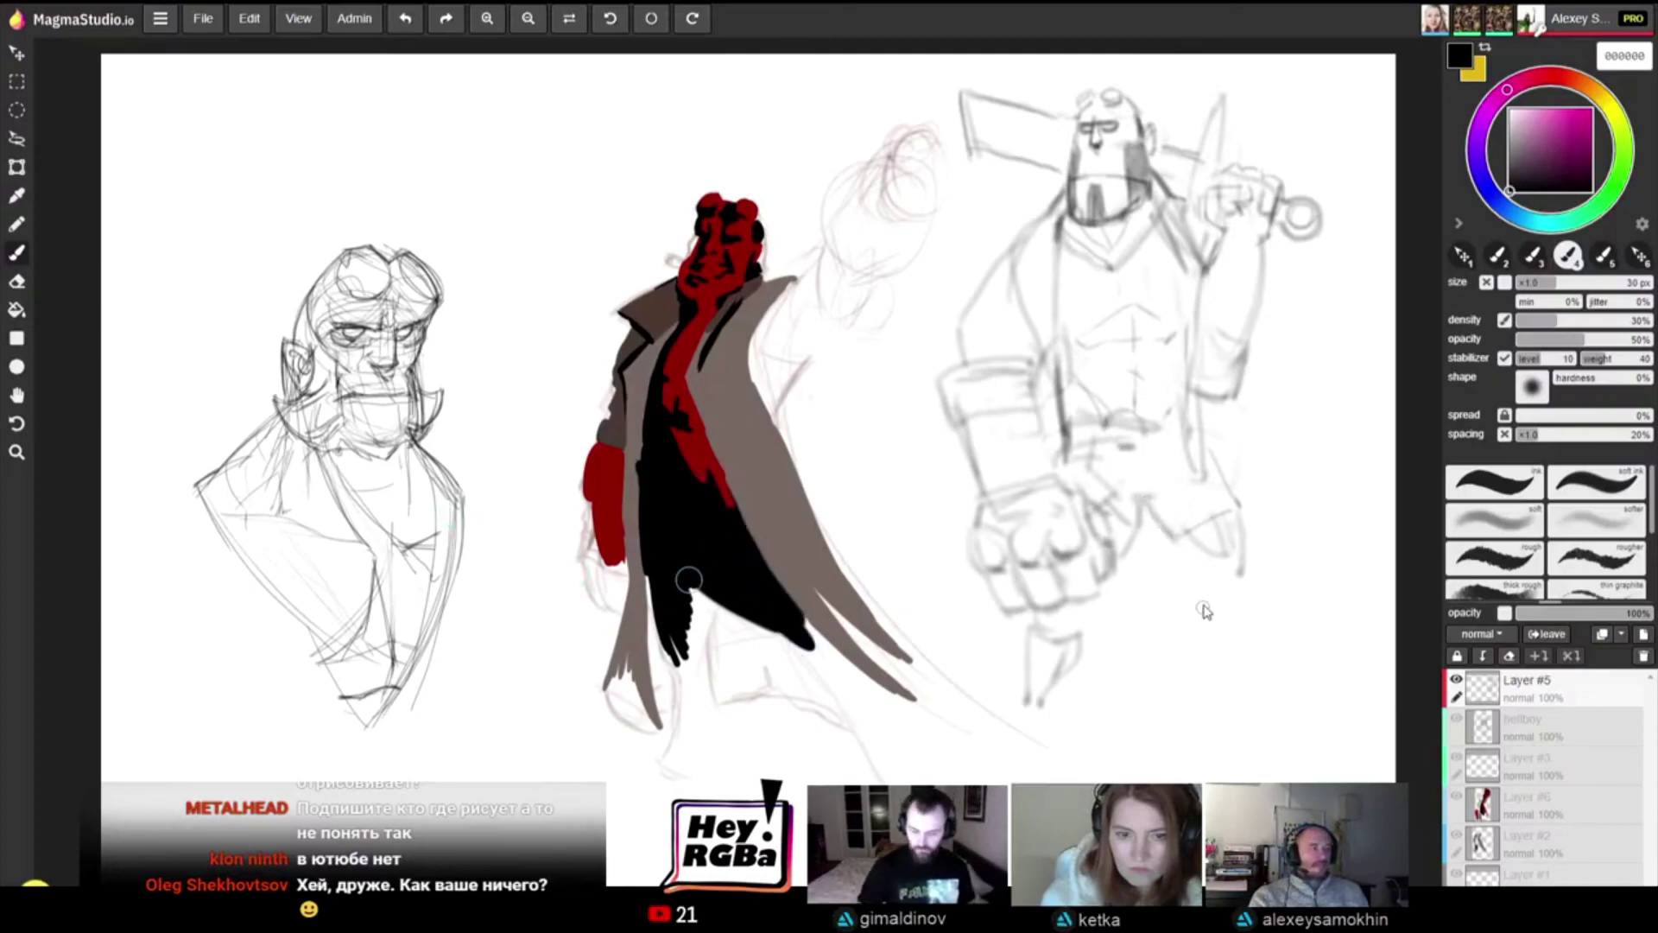
{"action": "mouse_move", "coordinate": [1245, 570]}
{"action": "left_mouse_down"}
{"action": "mouse_move", "coordinate": [1253, 612]}
{"action": "mouse_move", "coordinate": [1229, 607]}
{"action": "left_mouse_up"}
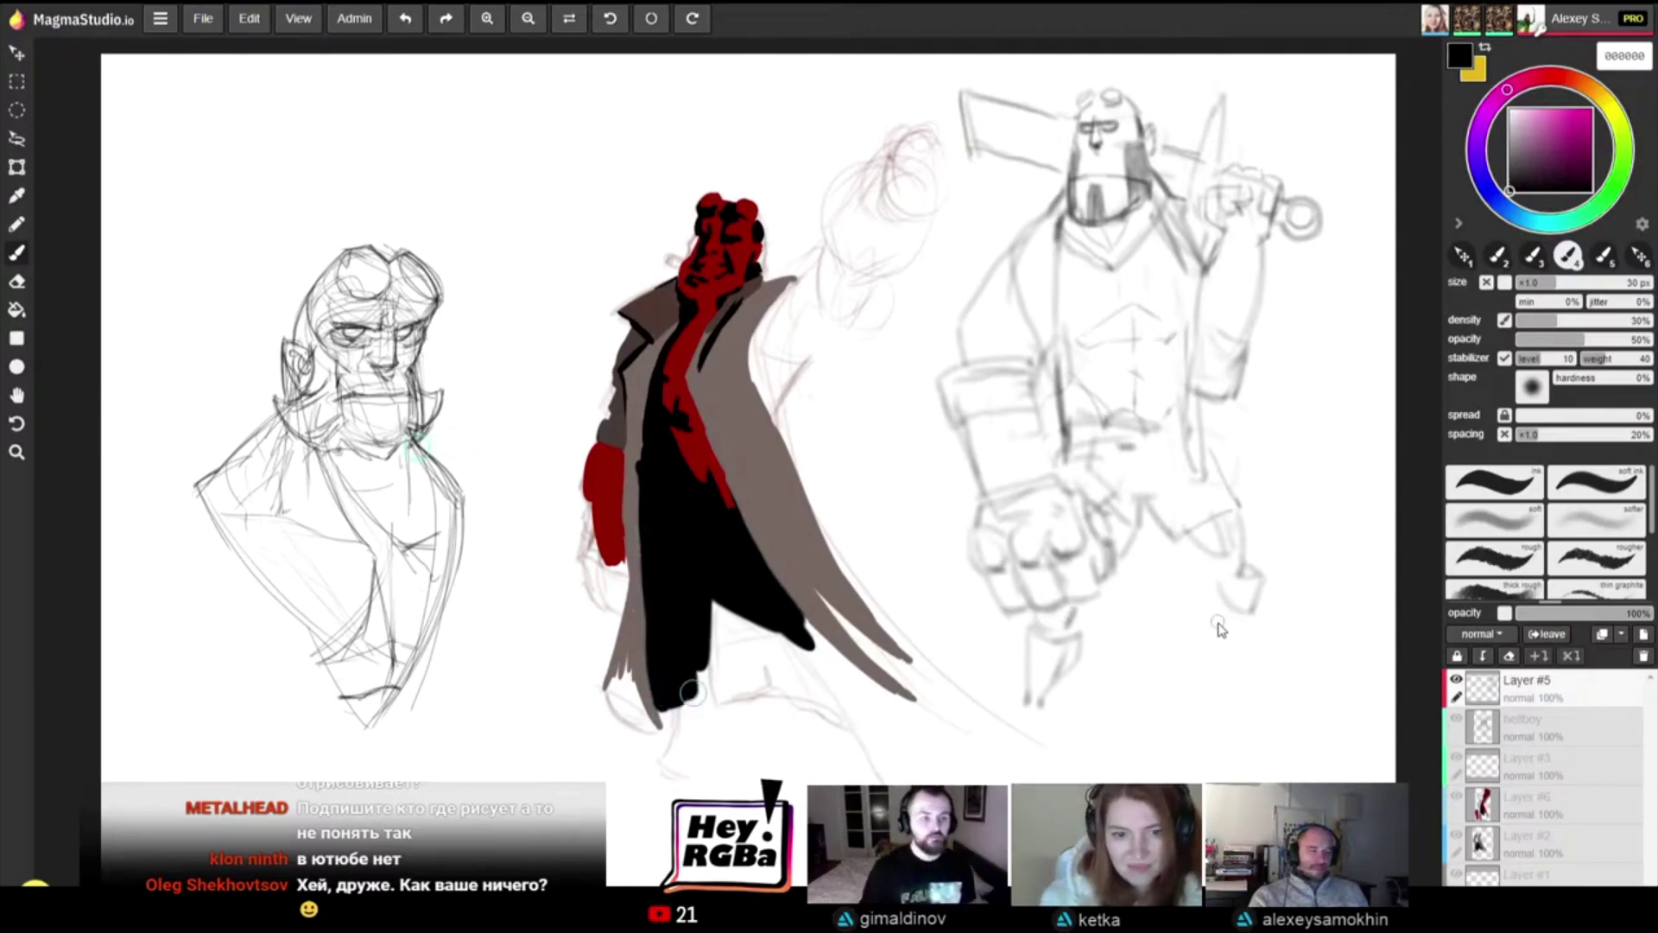
{"action": "mouse_move", "coordinate": [1212, 607]}
{"action": "left_mouse_down"}
{"action": "mouse_move", "coordinate": [1196, 655]}
{"action": "mouse_move", "coordinate": [1198, 608]}
{"action": "mouse_move", "coordinate": [1243, 629]}
{"action": "mouse_move", "coordinate": [1195, 601]}
{"action": "mouse_move", "coordinate": [1255, 625]}
{"action": "mouse_move", "coordinate": [1217, 692]}
{"action": "mouse_move", "coordinate": [1191, 658]}
{"action": "mouse_move", "coordinate": [1199, 694]}
{"action": "mouse_move", "coordinate": [1219, 690]}
{"action": "mouse_move", "coordinate": [1205, 728]}
{"action": "mouse_move", "coordinate": [1259, 742]}
{"action": "left_mouse_up"}
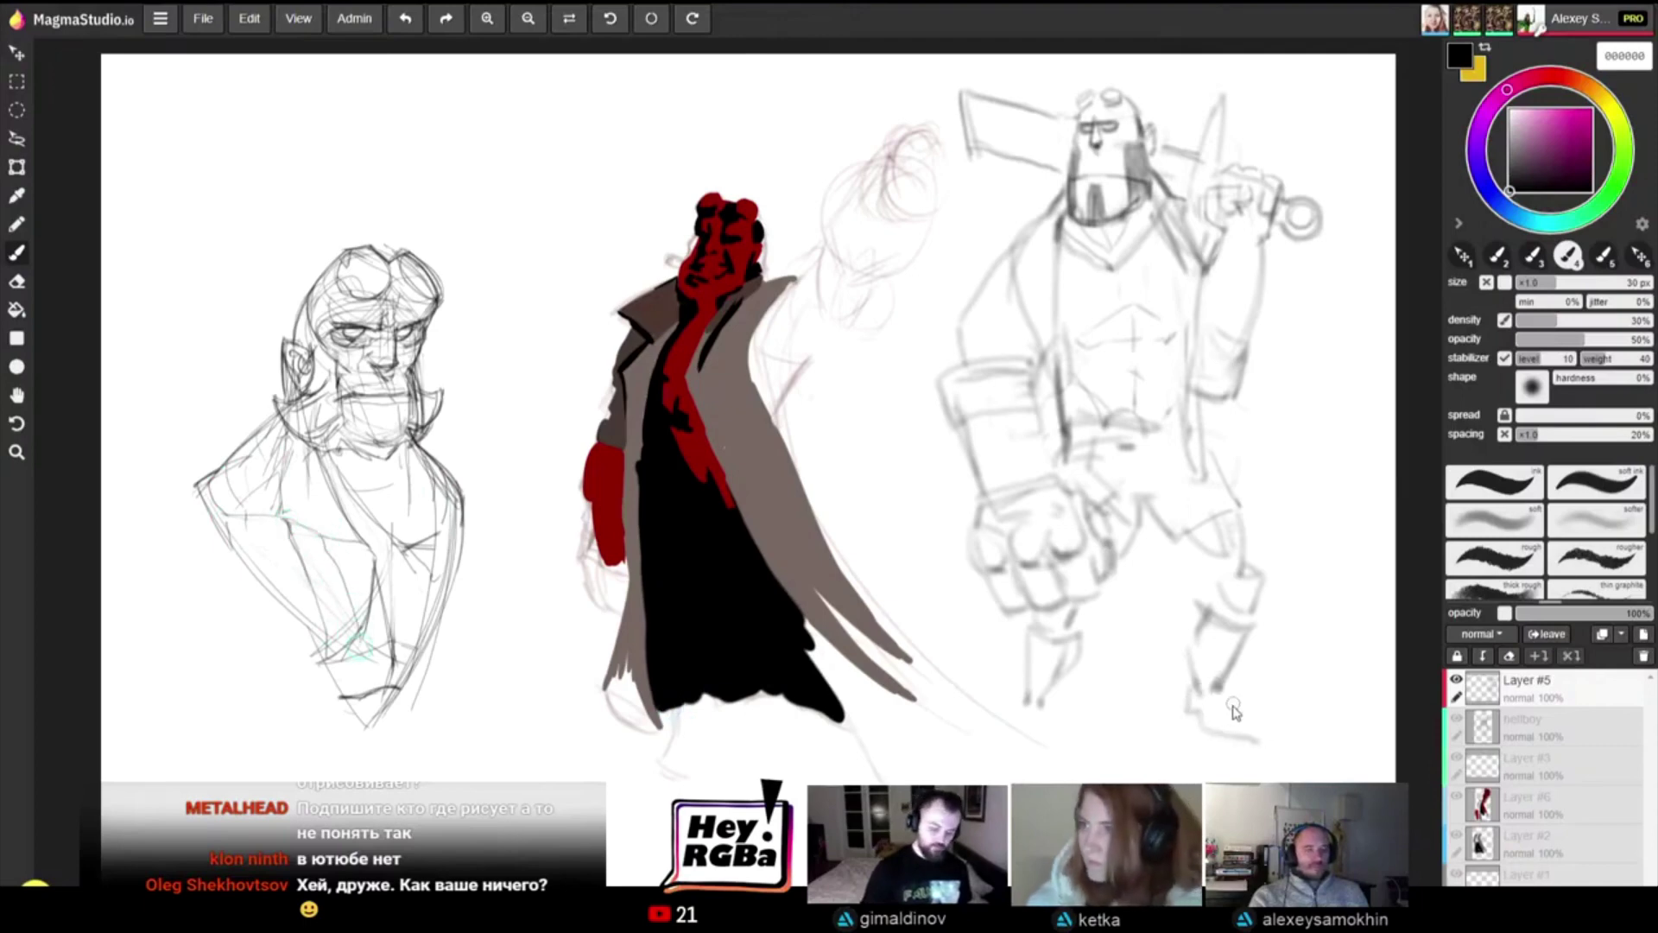
Step: Undo the last foot stroke and draw two outward-pointing feet, adding toes to the foot on the sword-arm side
{"action": "key", "text": "ctrl+z"}
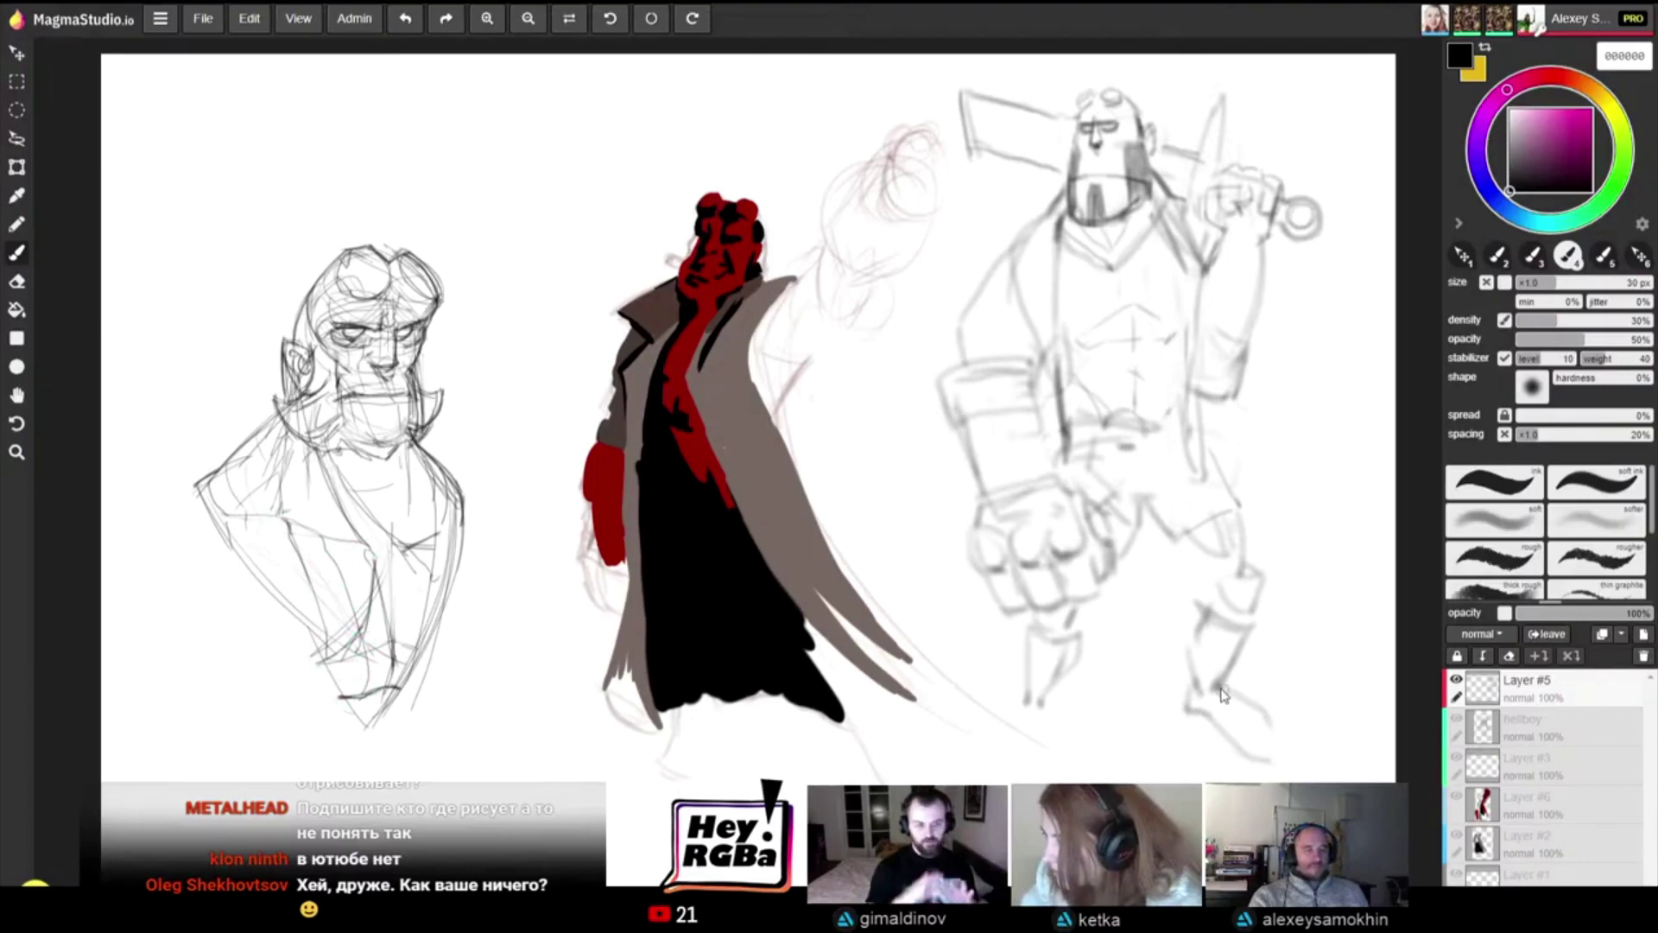
{"action": "left_click_drag", "start_coordinate": [1200, 712], "coordinate": [1259, 741]}
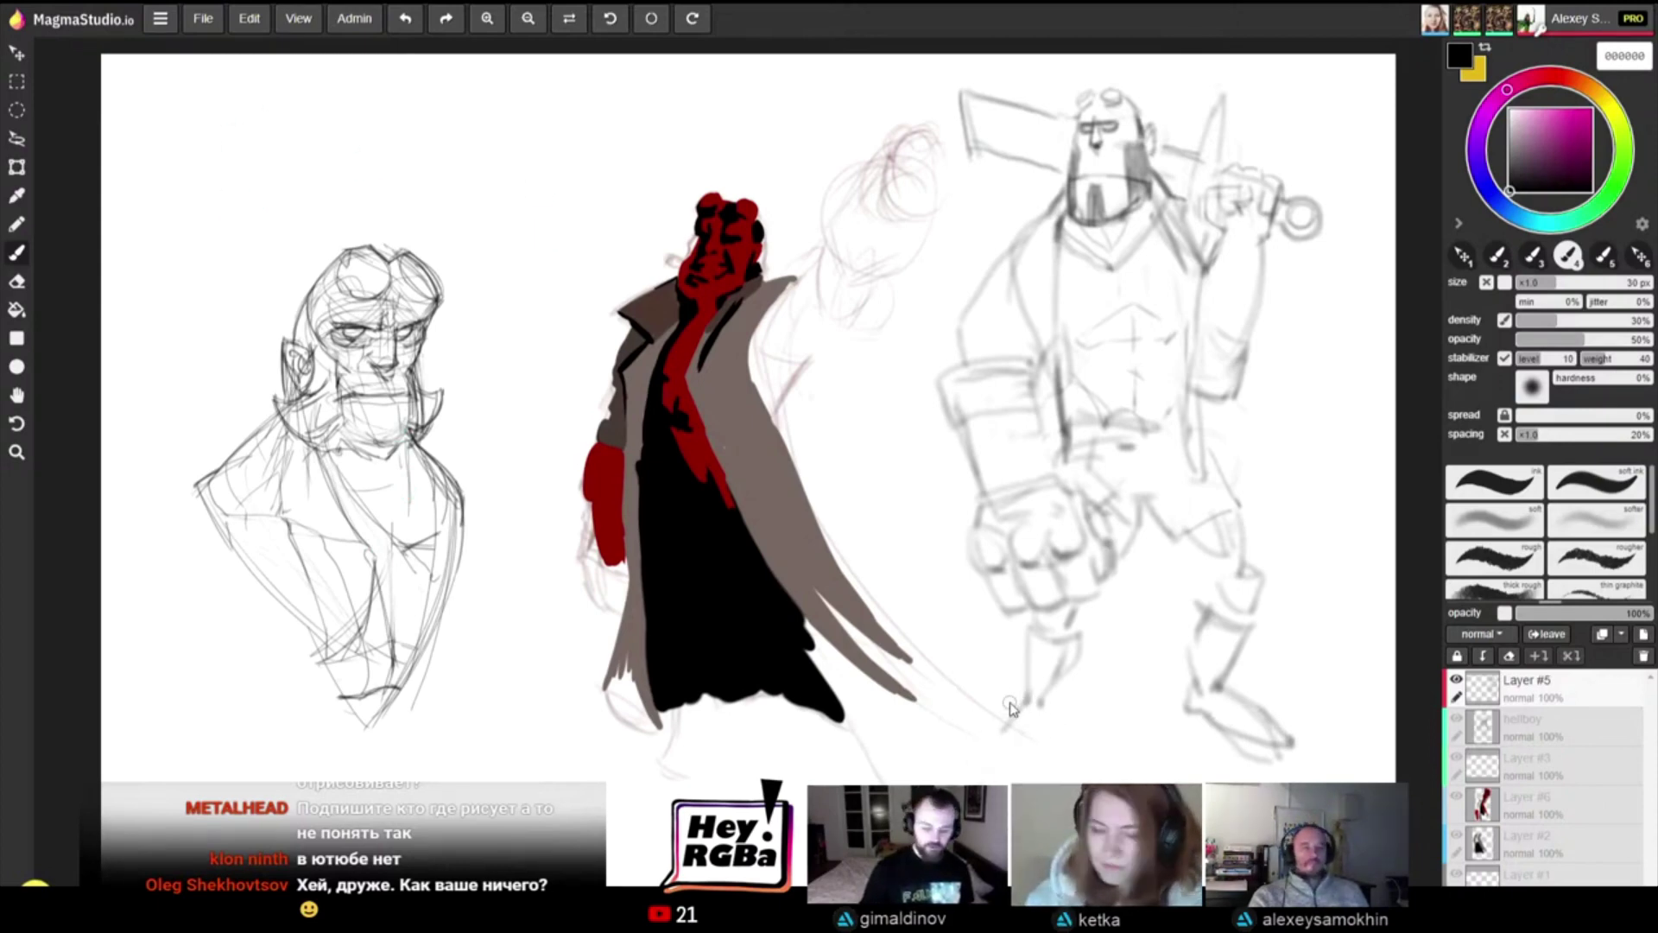
{"action": "mouse_move", "coordinate": [999, 708]}
{"action": "left_mouse_down"}
{"action": "mouse_move", "coordinate": [976, 744]}
{"action": "mouse_move", "coordinate": [1052, 716]}
{"action": "mouse_move", "coordinate": [1043, 696]}
{"action": "mouse_move", "coordinate": [990, 710]}
{"action": "mouse_move", "coordinate": [1014, 699]}
{"action": "mouse_move", "coordinate": [976, 734]}
{"action": "mouse_move", "coordinate": [1034, 716]}
{"action": "left_mouse_up"}
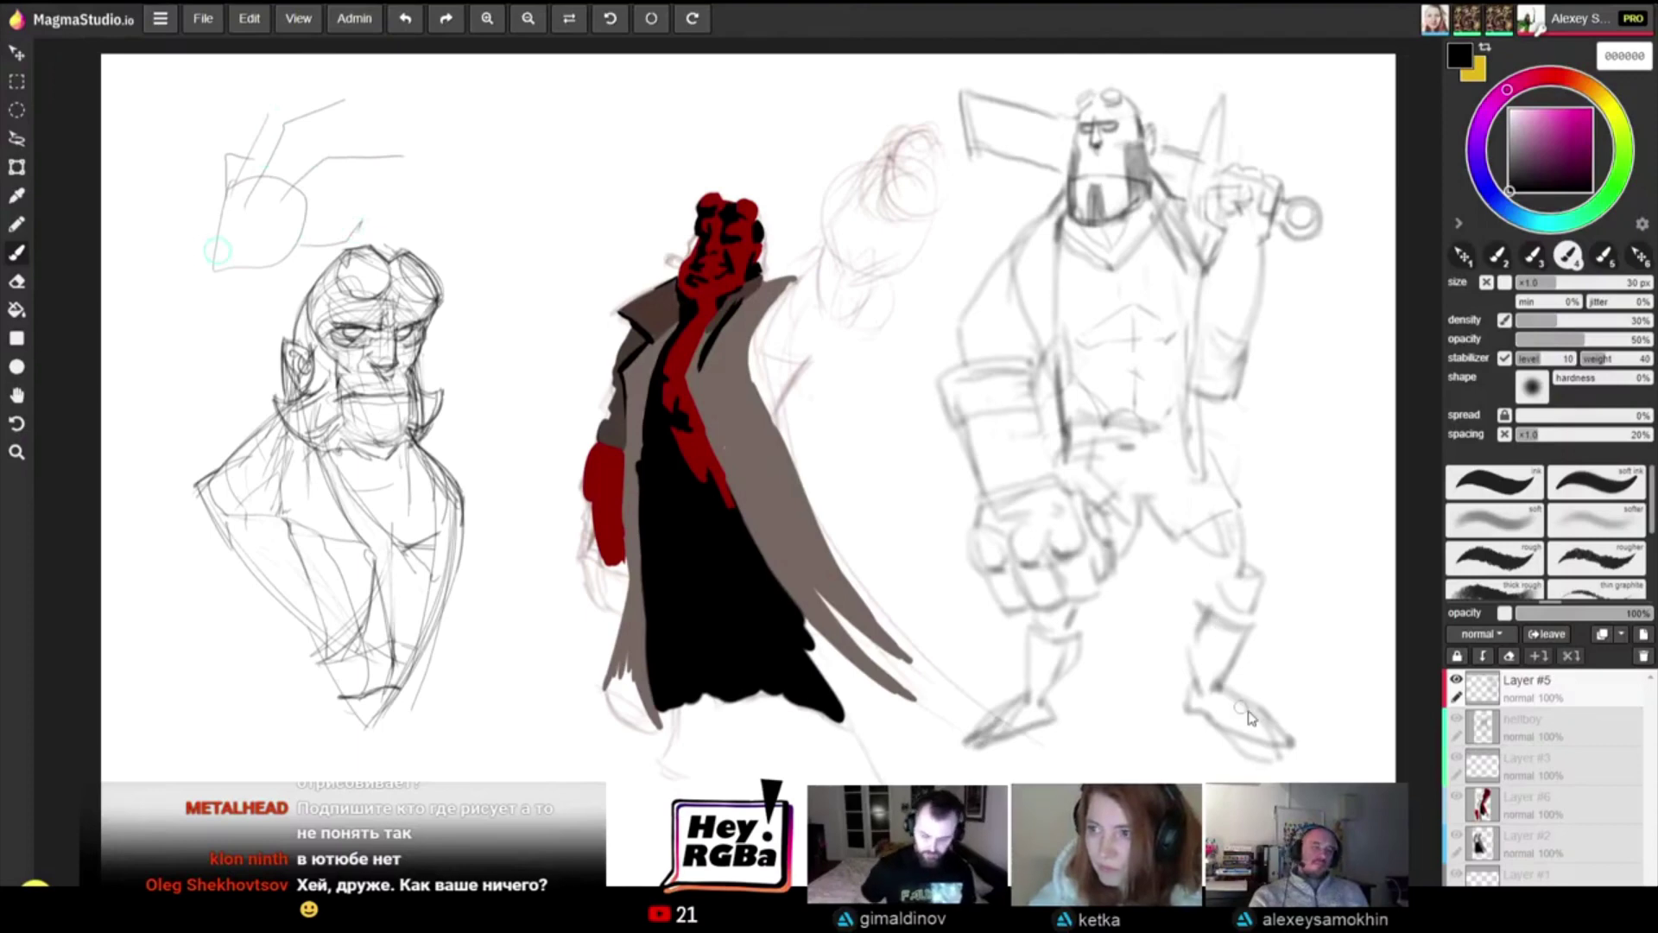
{"action": "left_click_drag", "start_coordinate": [1251, 708], "coordinate": [1298, 736]}
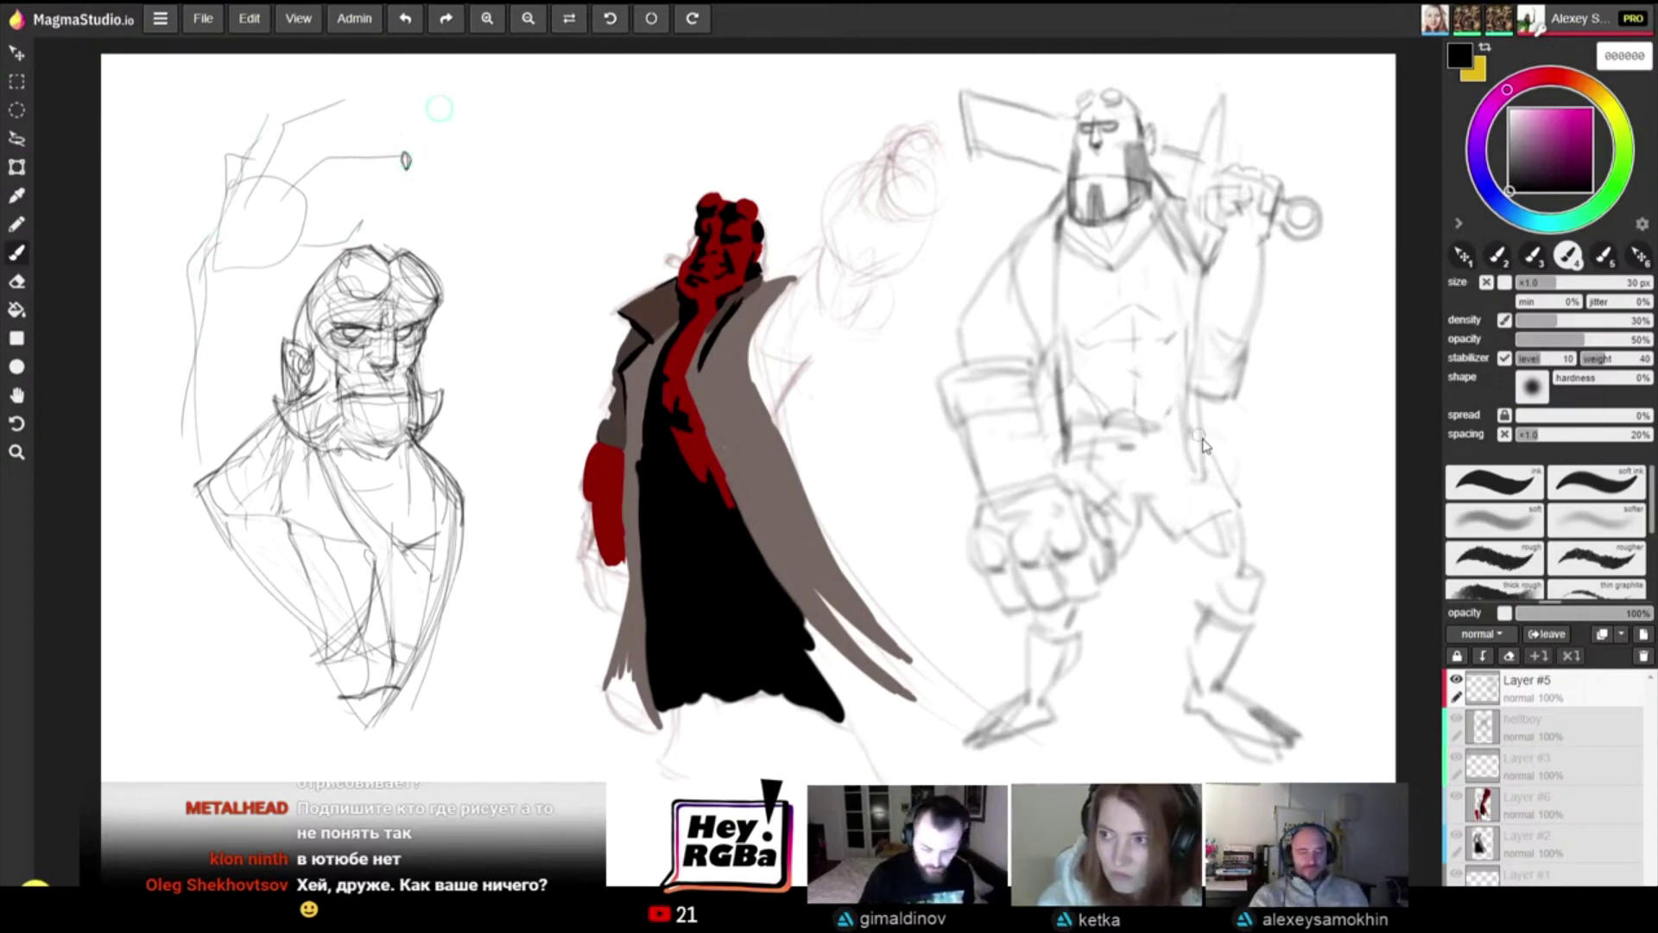
Step: Move the whole bearded figure down and right, toward the outer edge of the canvas
{"action": "key", "text": "v"}
{"action": "mouse_move", "coordinate": [1198, 439]}
{"action": "left_mouse_down"}
{"action": "mouse_move", "coordinate": [1209, 501]}
{"action": "mouse_move", "coordinate": [1261, 463]}
{"action": "left_mouse_up"}
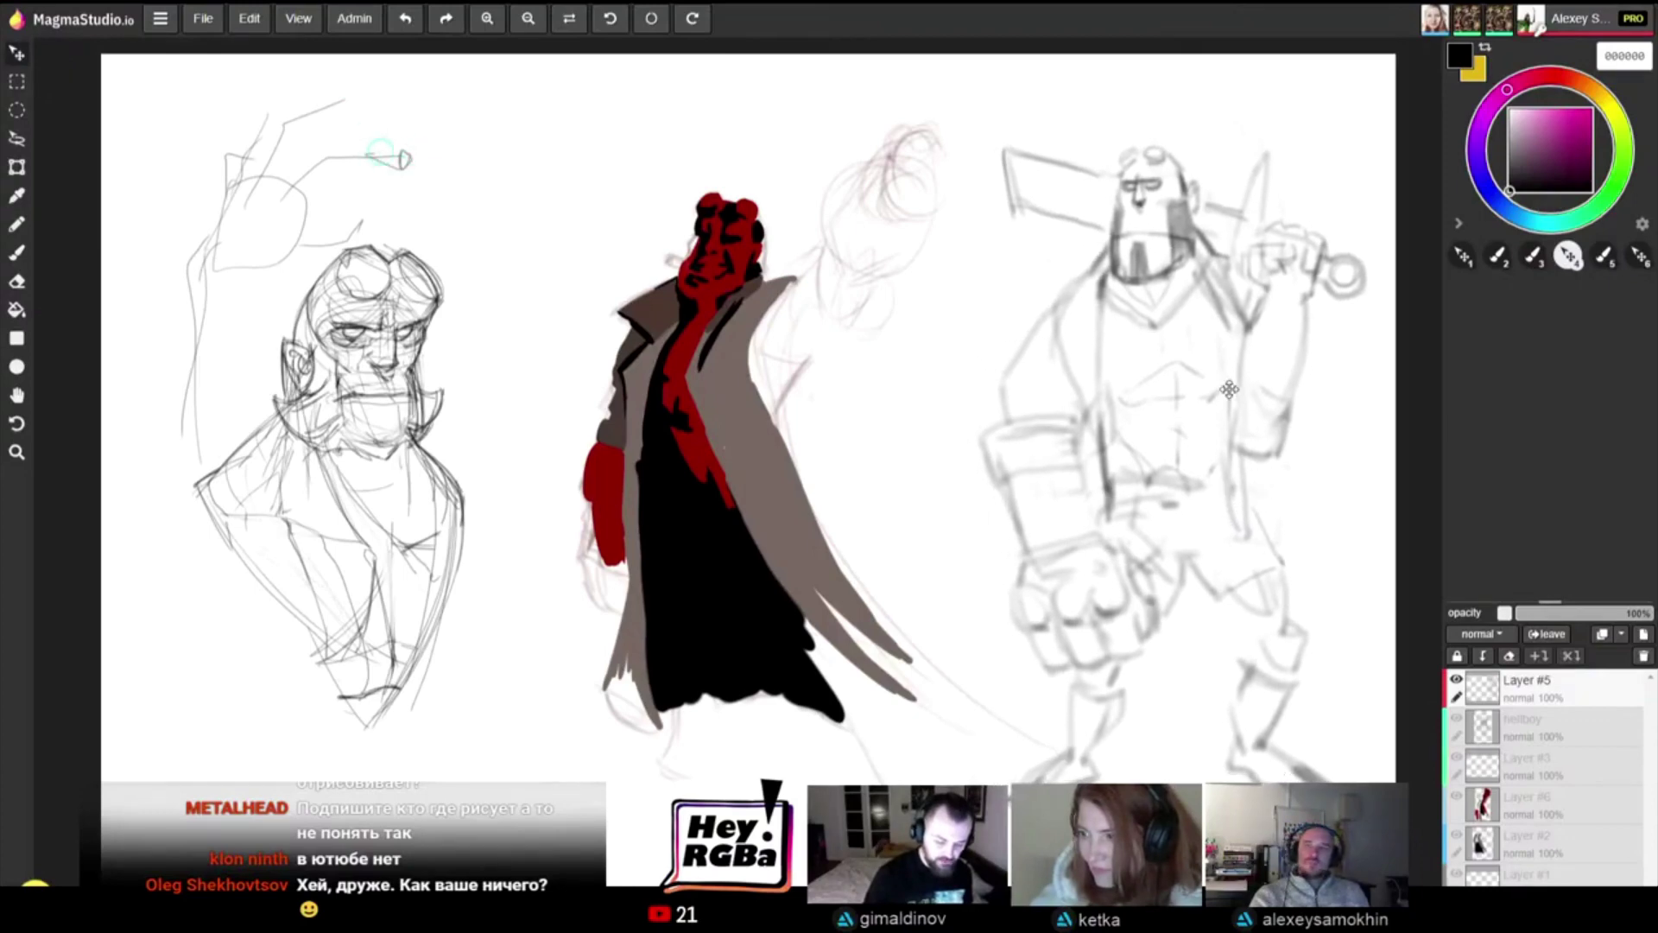
{"action": "key", "text": "b"}
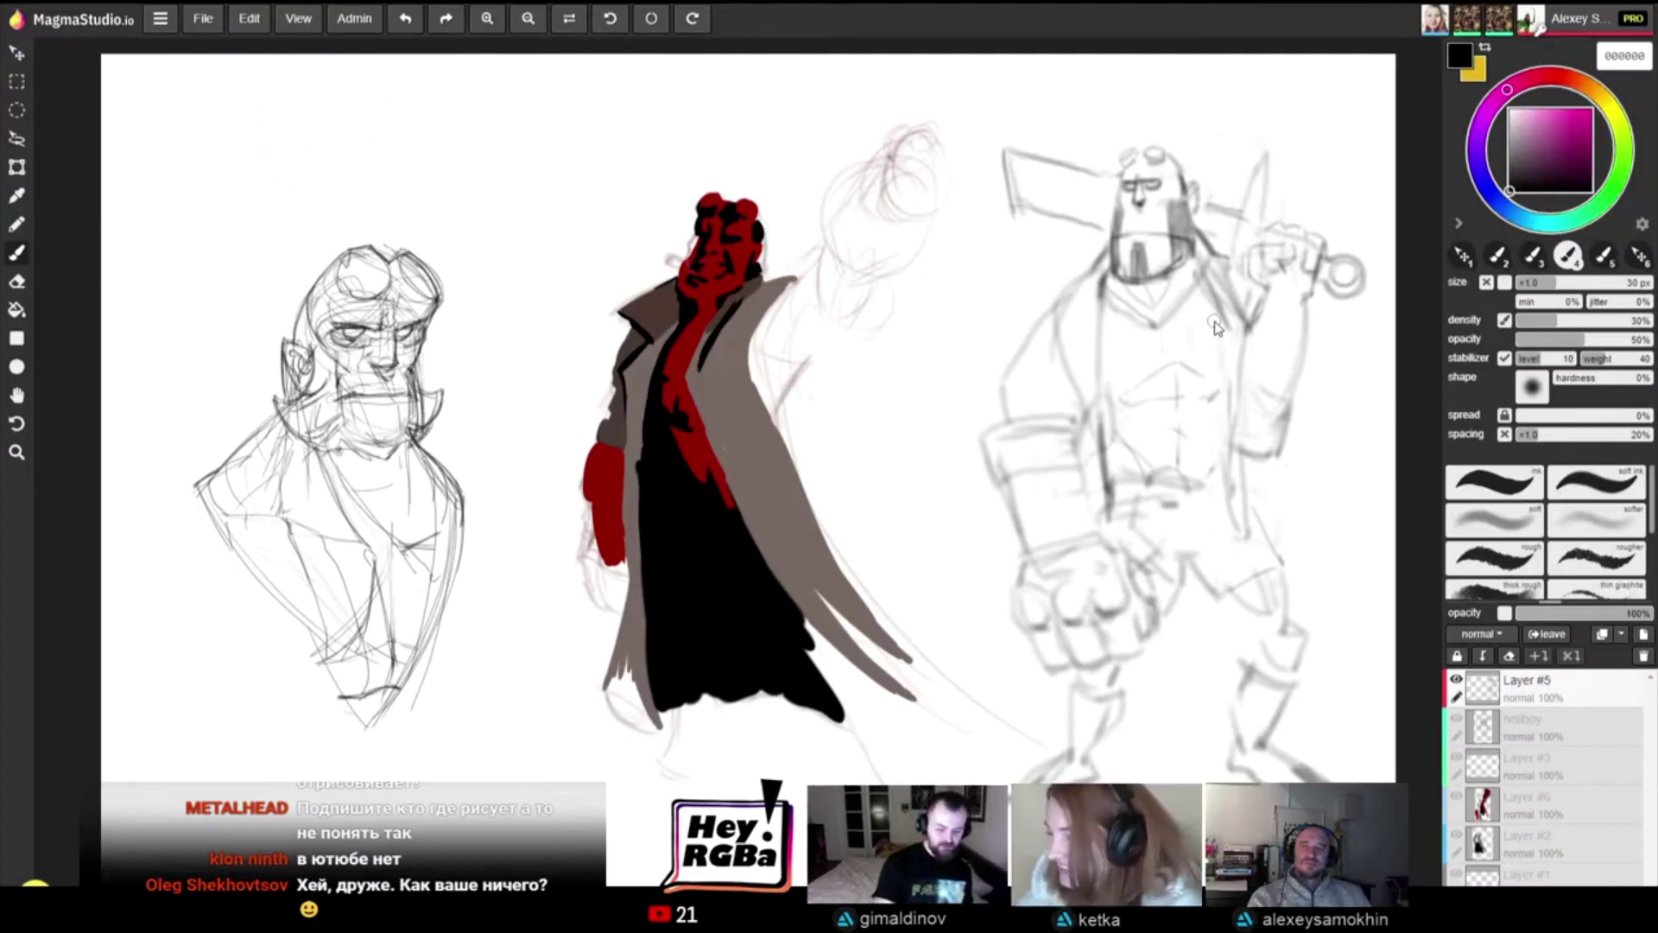
Step: Draw a broader shoulder line over the massive arm and erase the old shoulder and coat-edge lines
{"action": "key", "text": "space"}
{"action": "left_click_drag", "start_coordinate": [1193, 344], "coordinate": [1175, 320]}
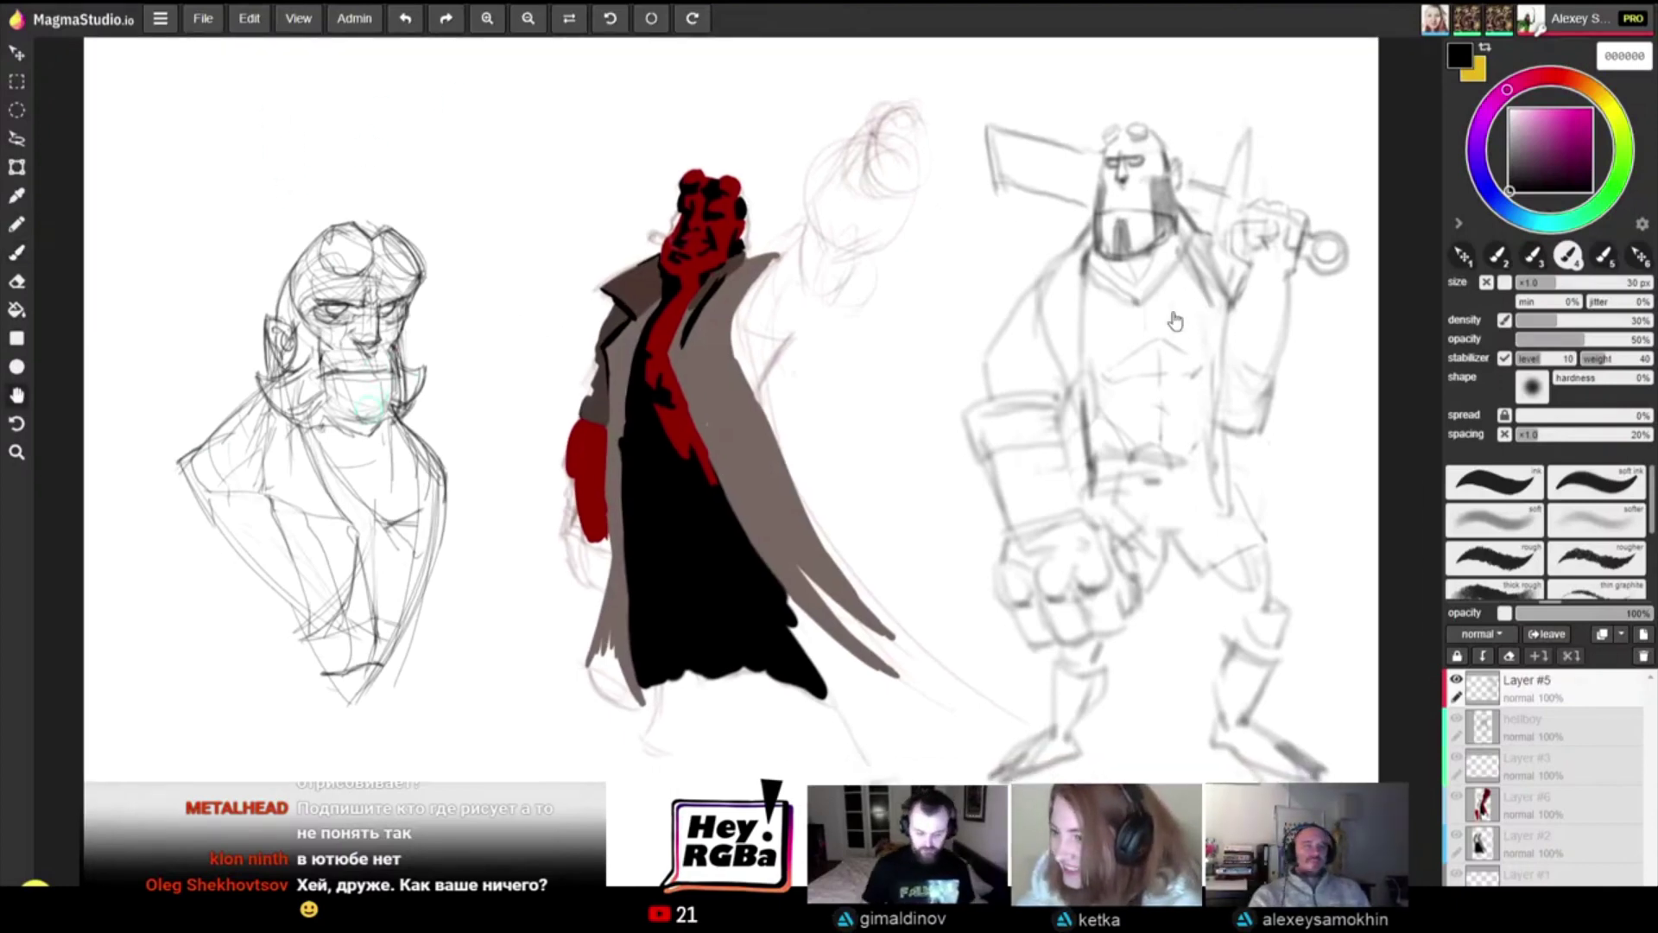
{"action": "key", "text": "b"}
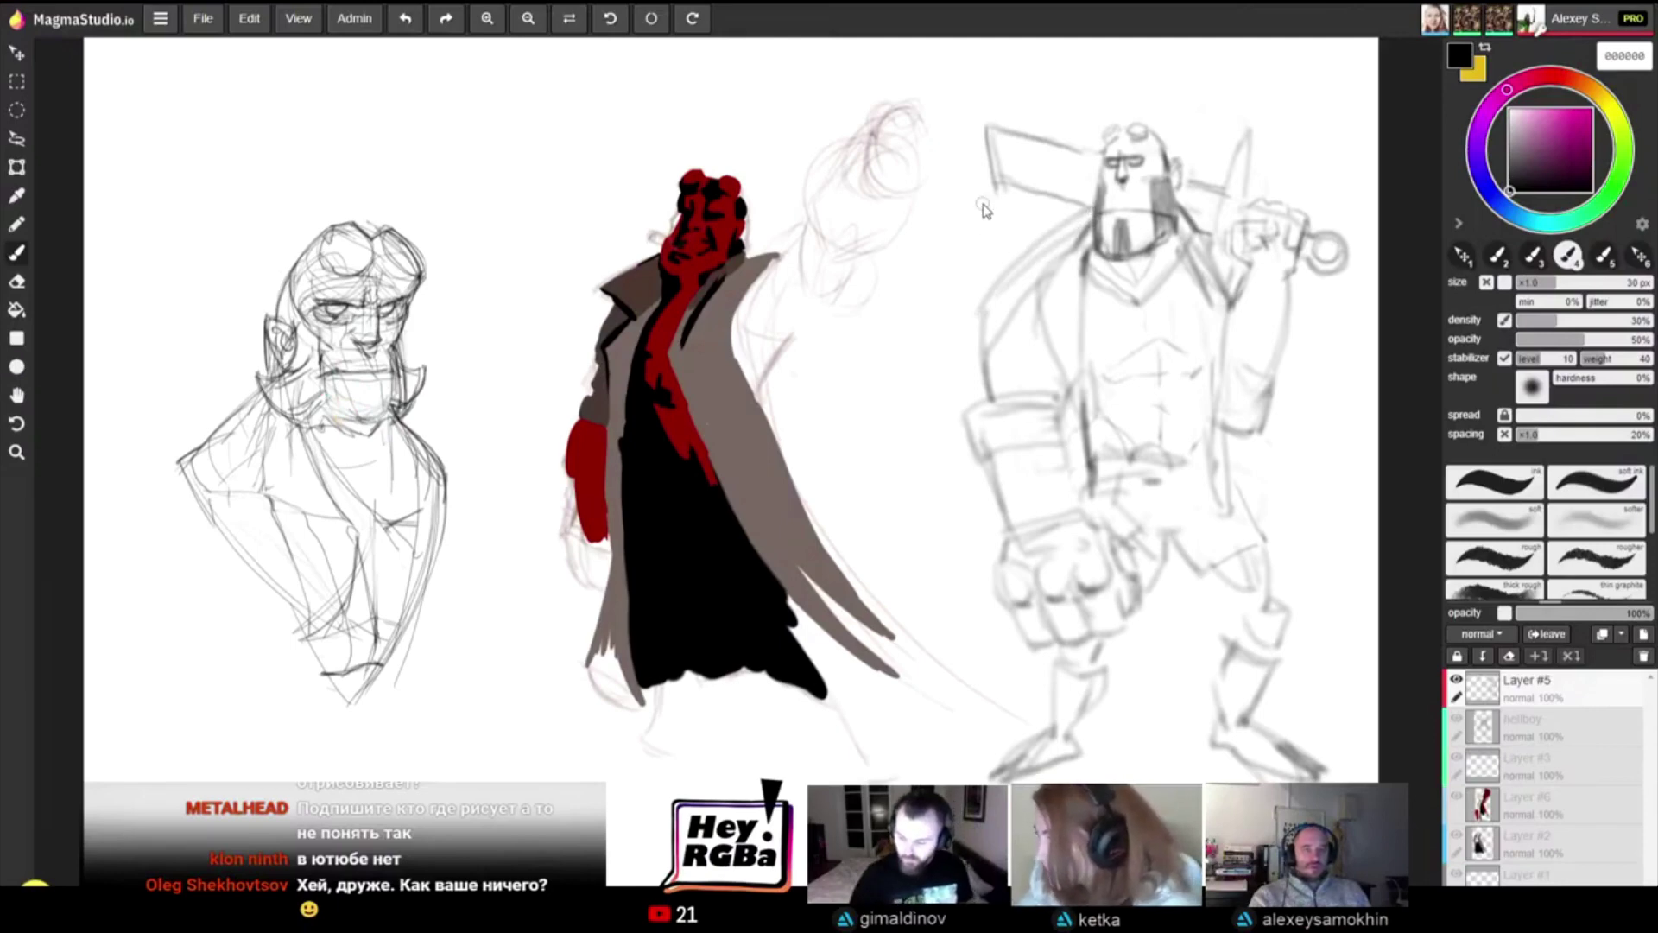
{"action": "key", "text": "e"}
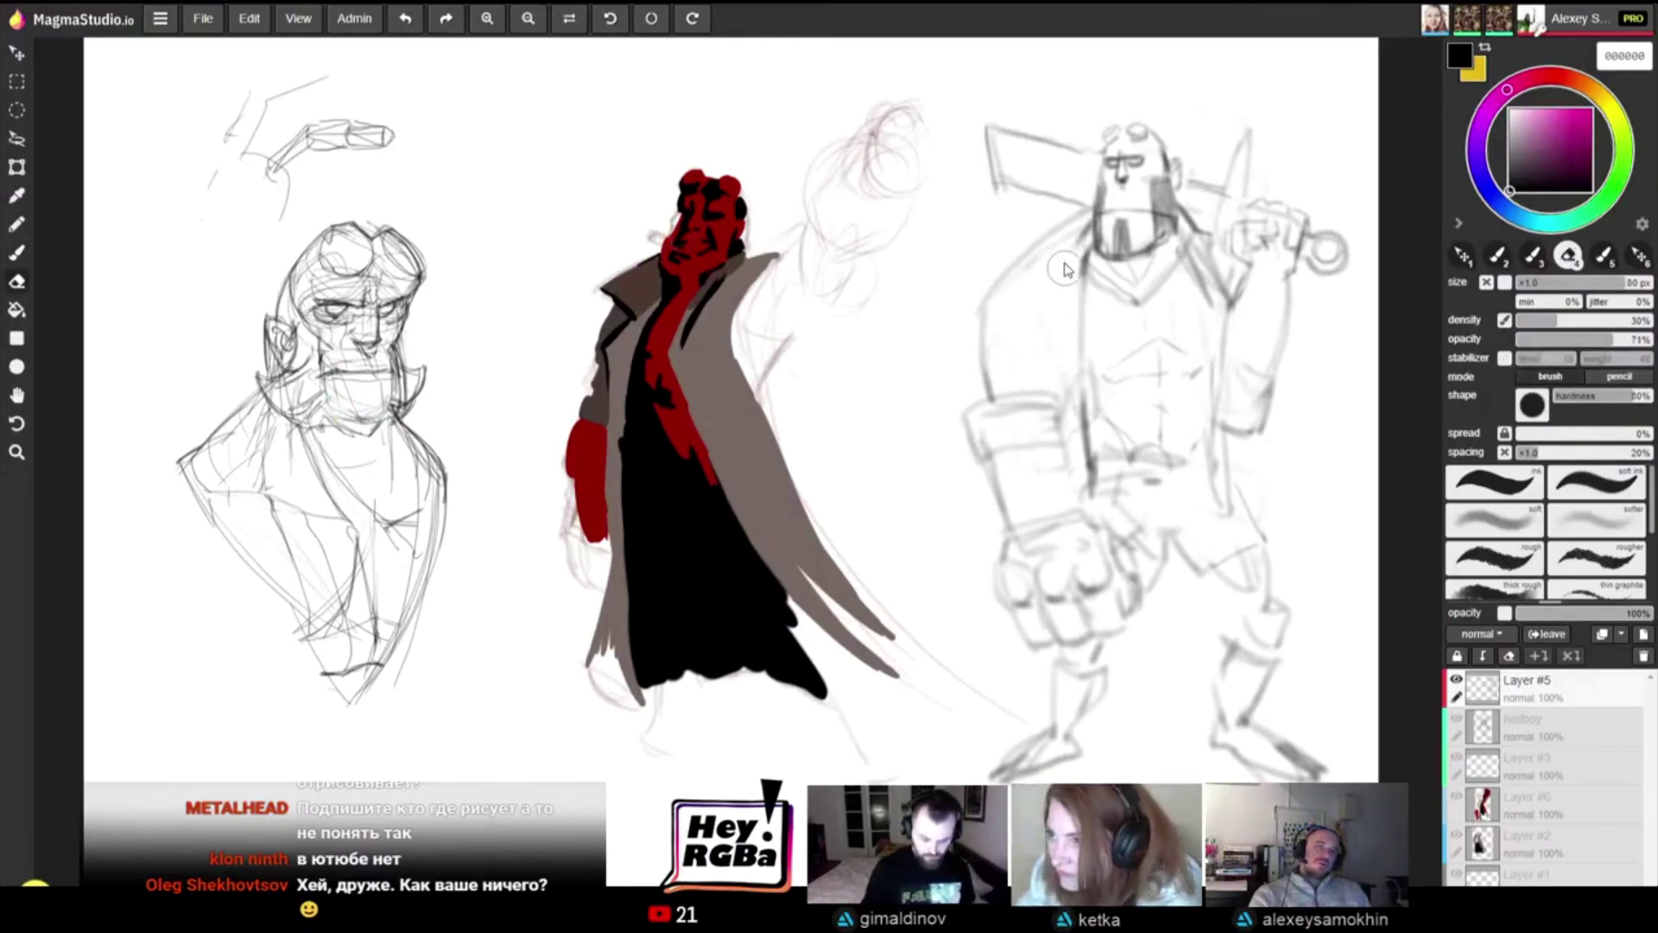
{"action": "left_click_drag", "start_coordinate": [1070, 304], "coordinate": [1077, 247]}
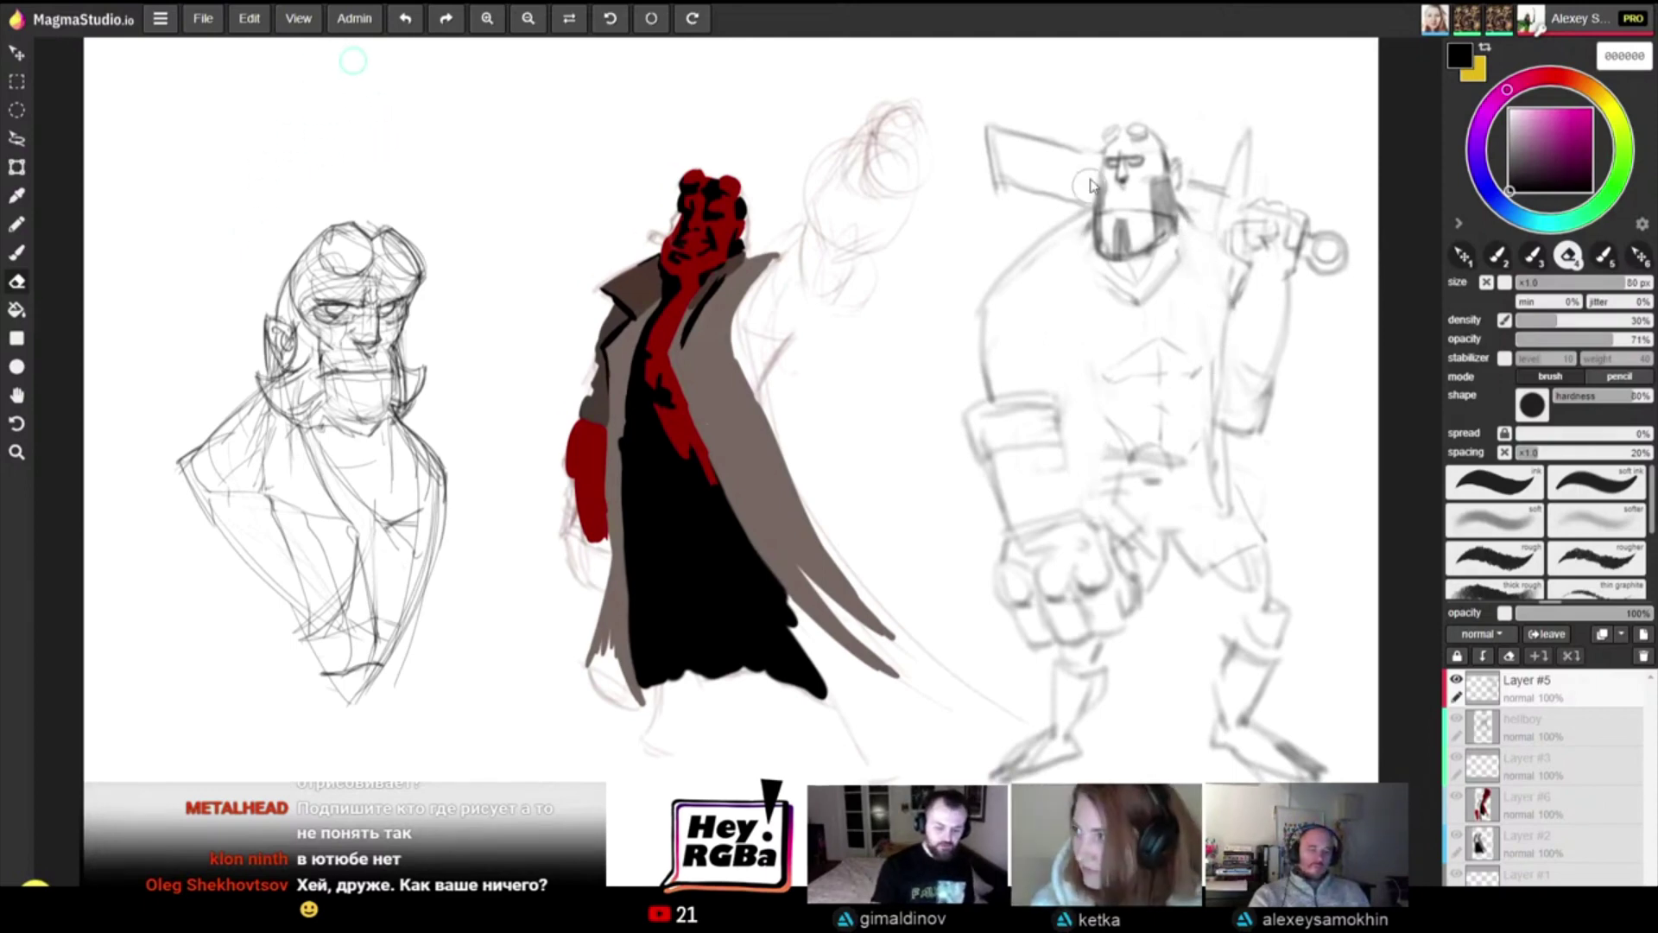
Step: Draw the coat's front edge and raised collar beside the massive arm, cleaning the overlap with a 40 px eraser
{"action": "key", "text": "b"}
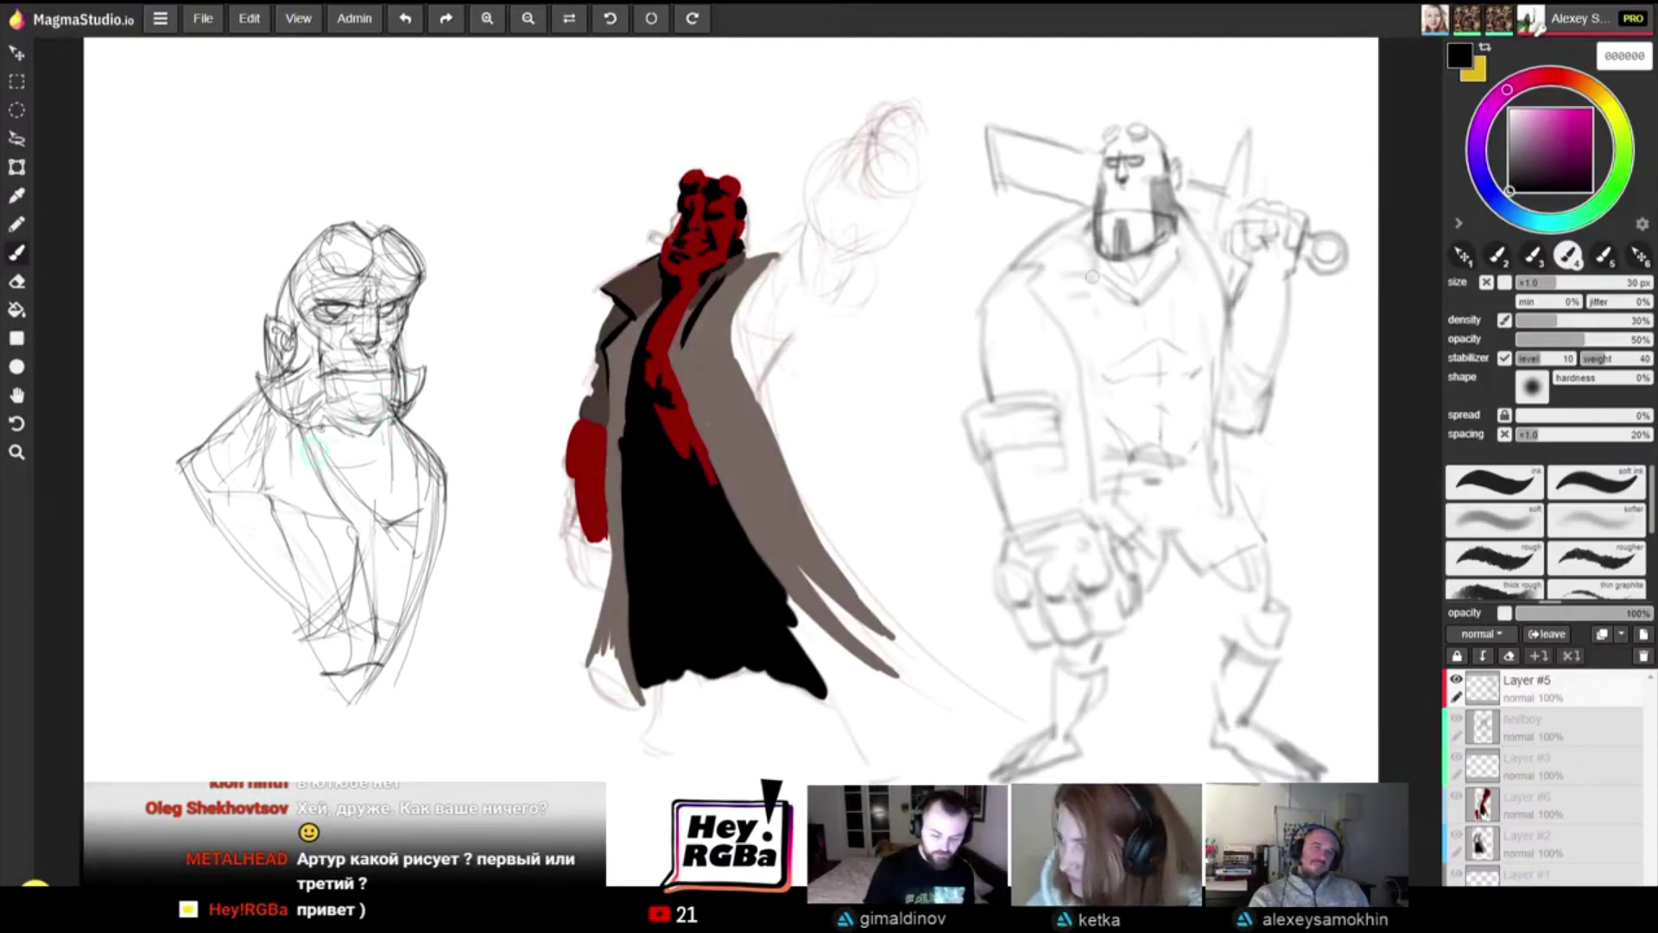
{"action": "left_click_drag", "start_coordinate": [1093, 276], "coordinate": [1107, 444]}
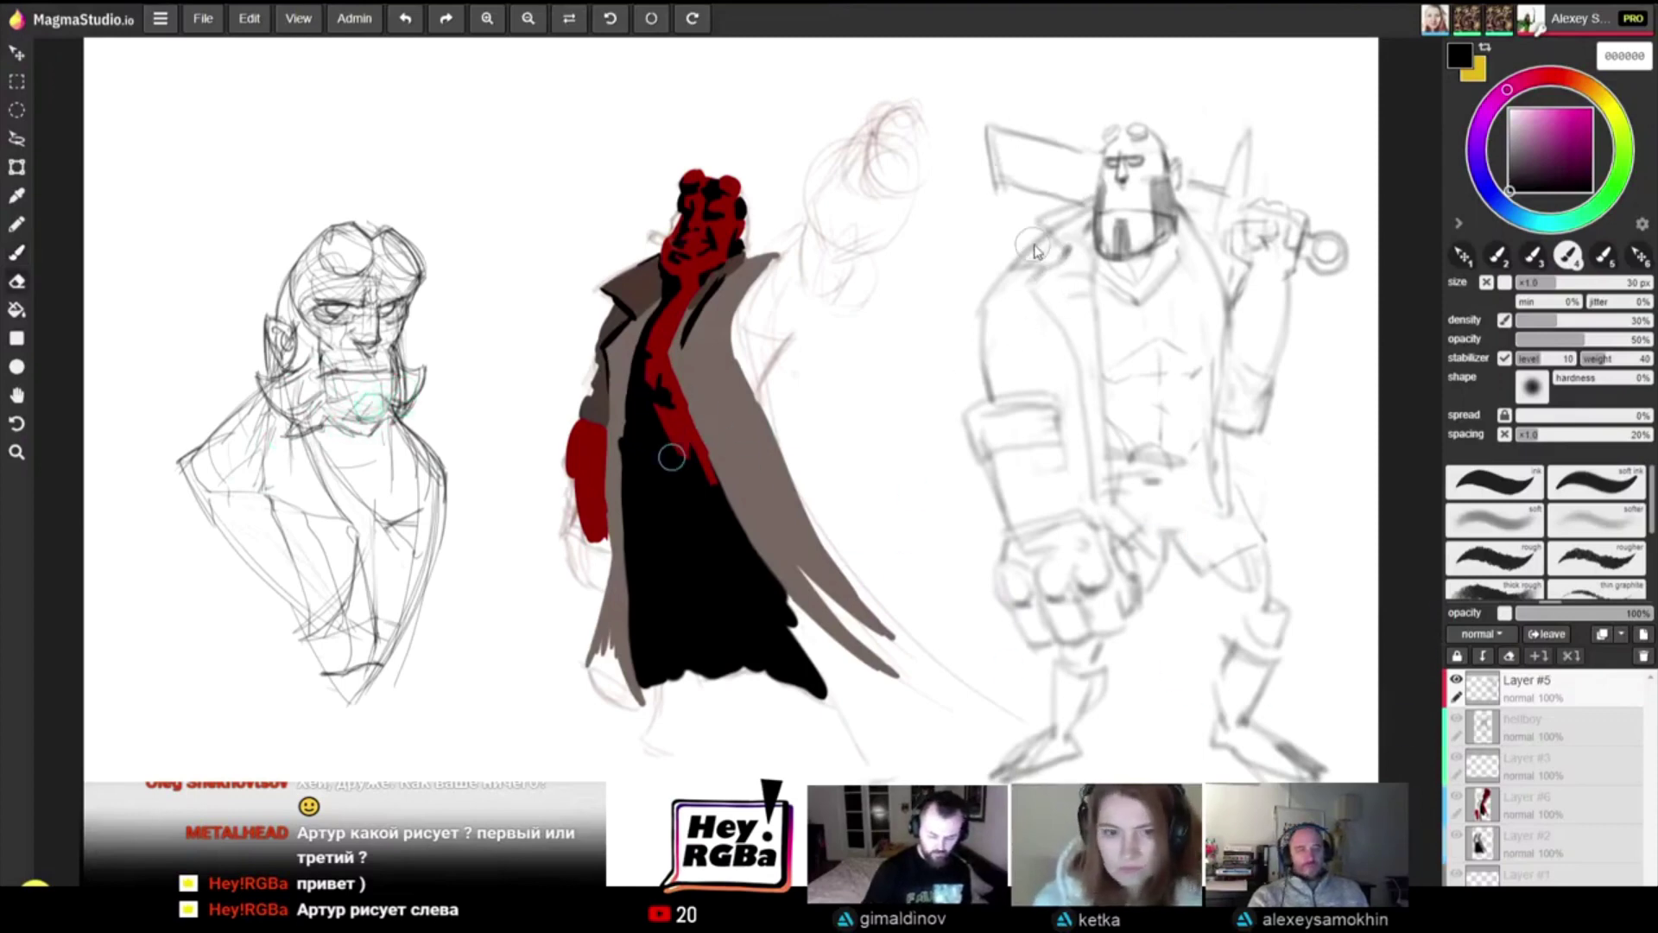
{"action": "key", "text": "e"}
{"action": "key", "text": "bracketleft"}
{"action": "key", "text": "bracketleft"}
{"action": "key", "text": "bracketleft"}
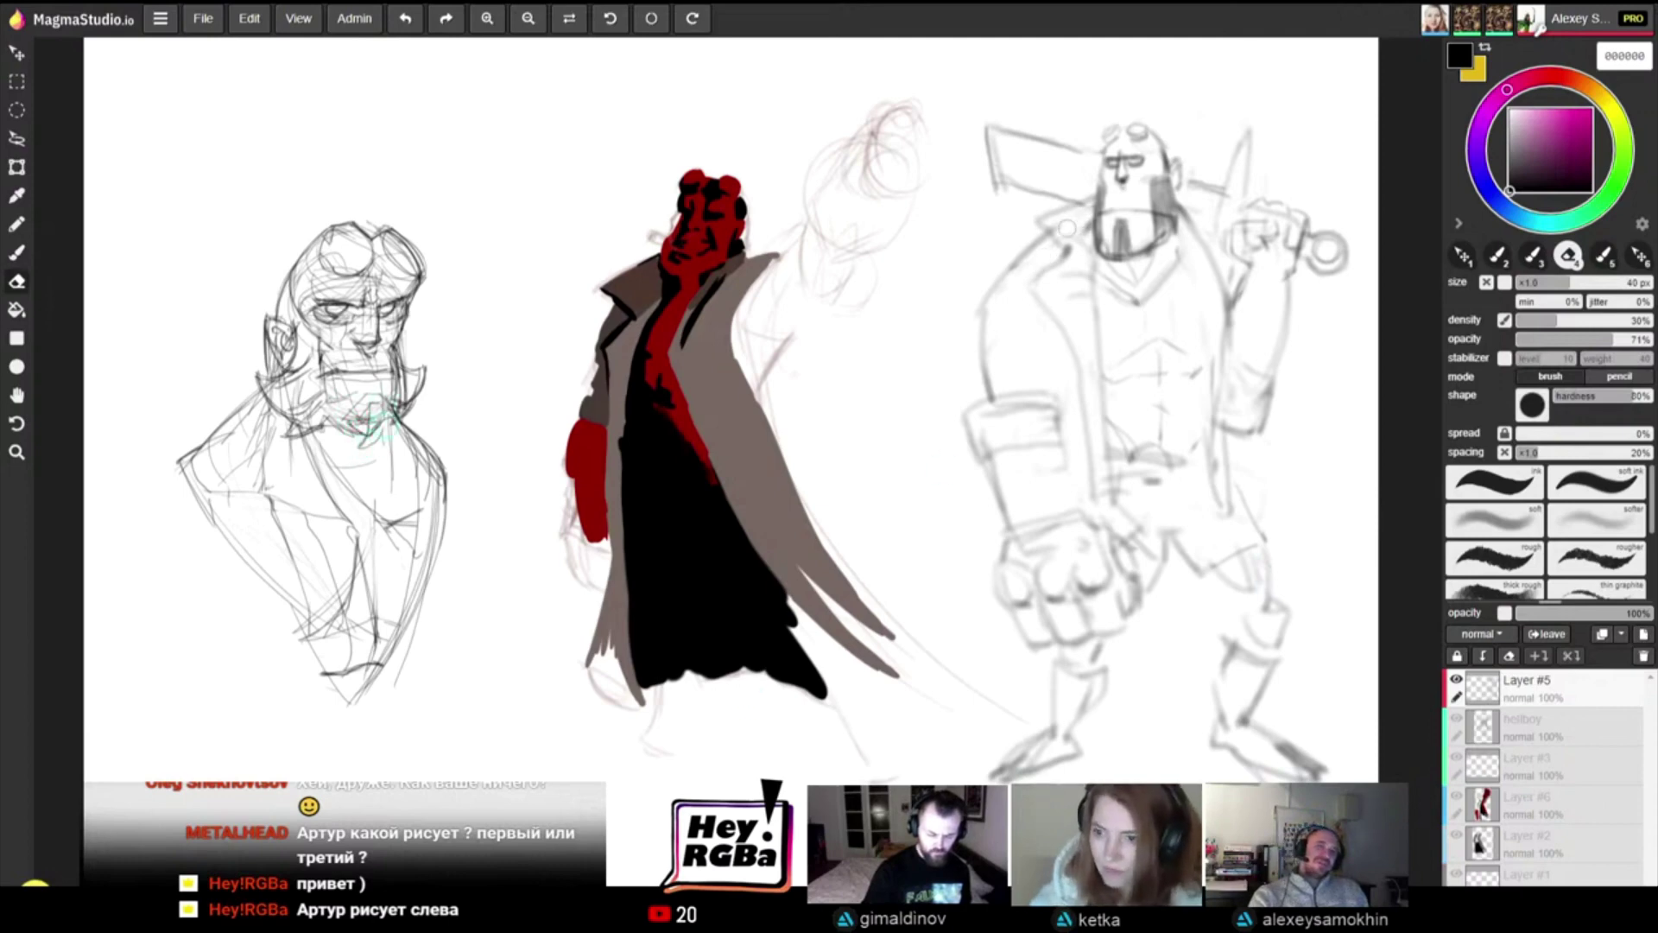
Step: Set the brush size to 20 px and add the collar and coat edge on the sword-arm side
{"action": "key", "text": "b"}
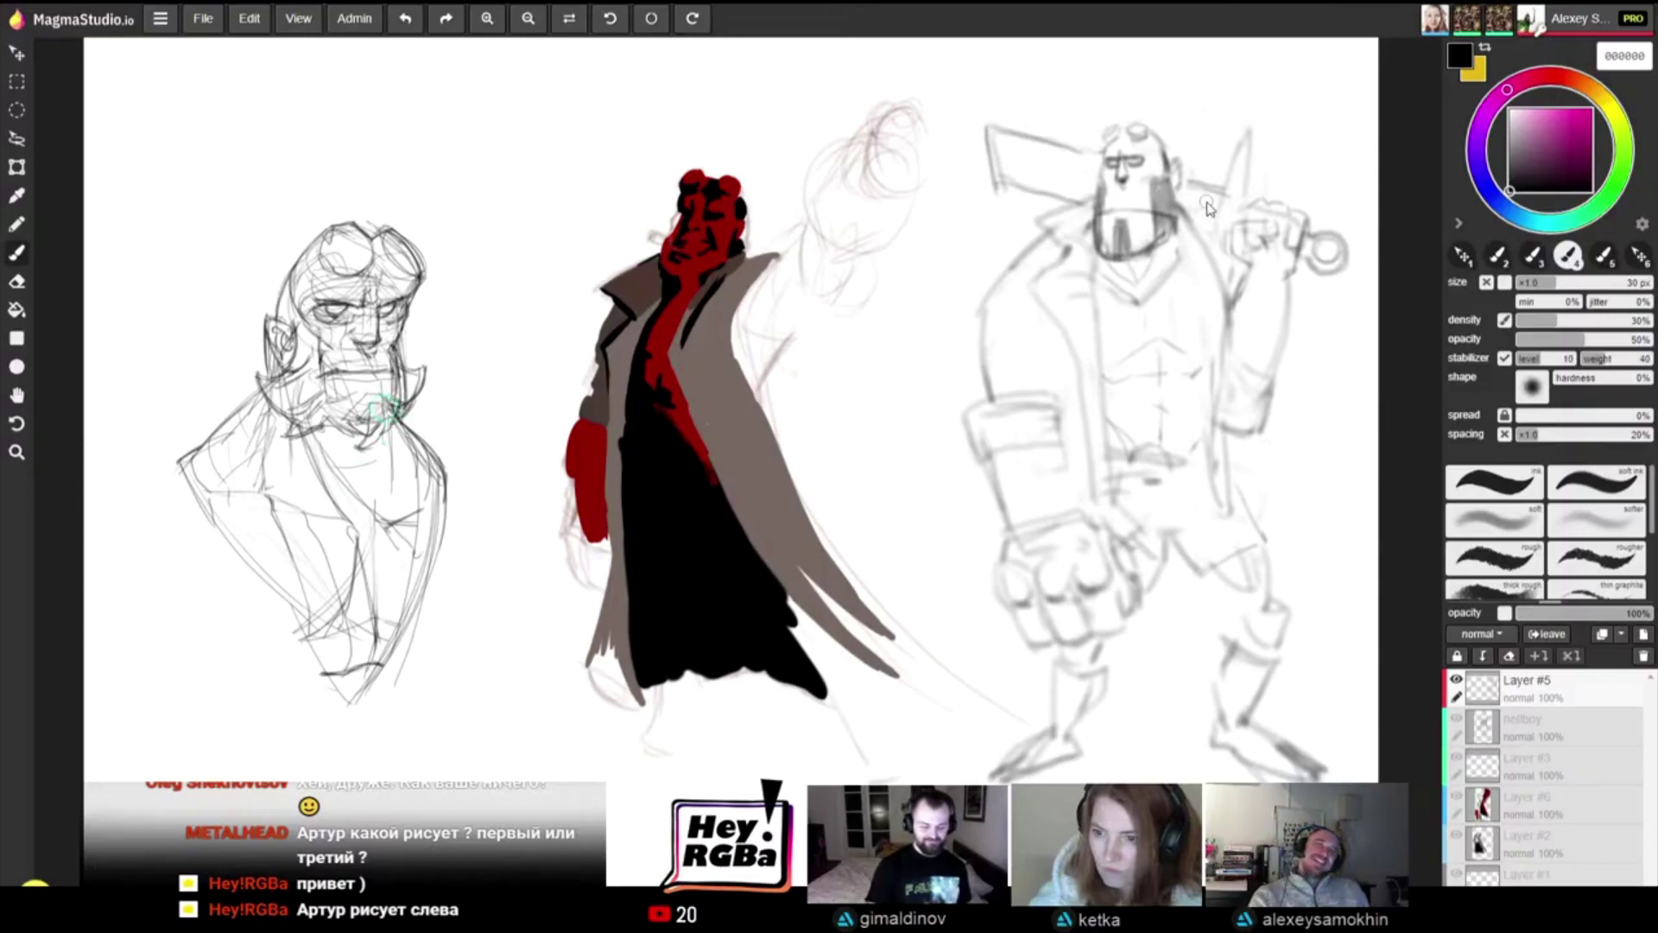
{"action": "key", "text": "["}
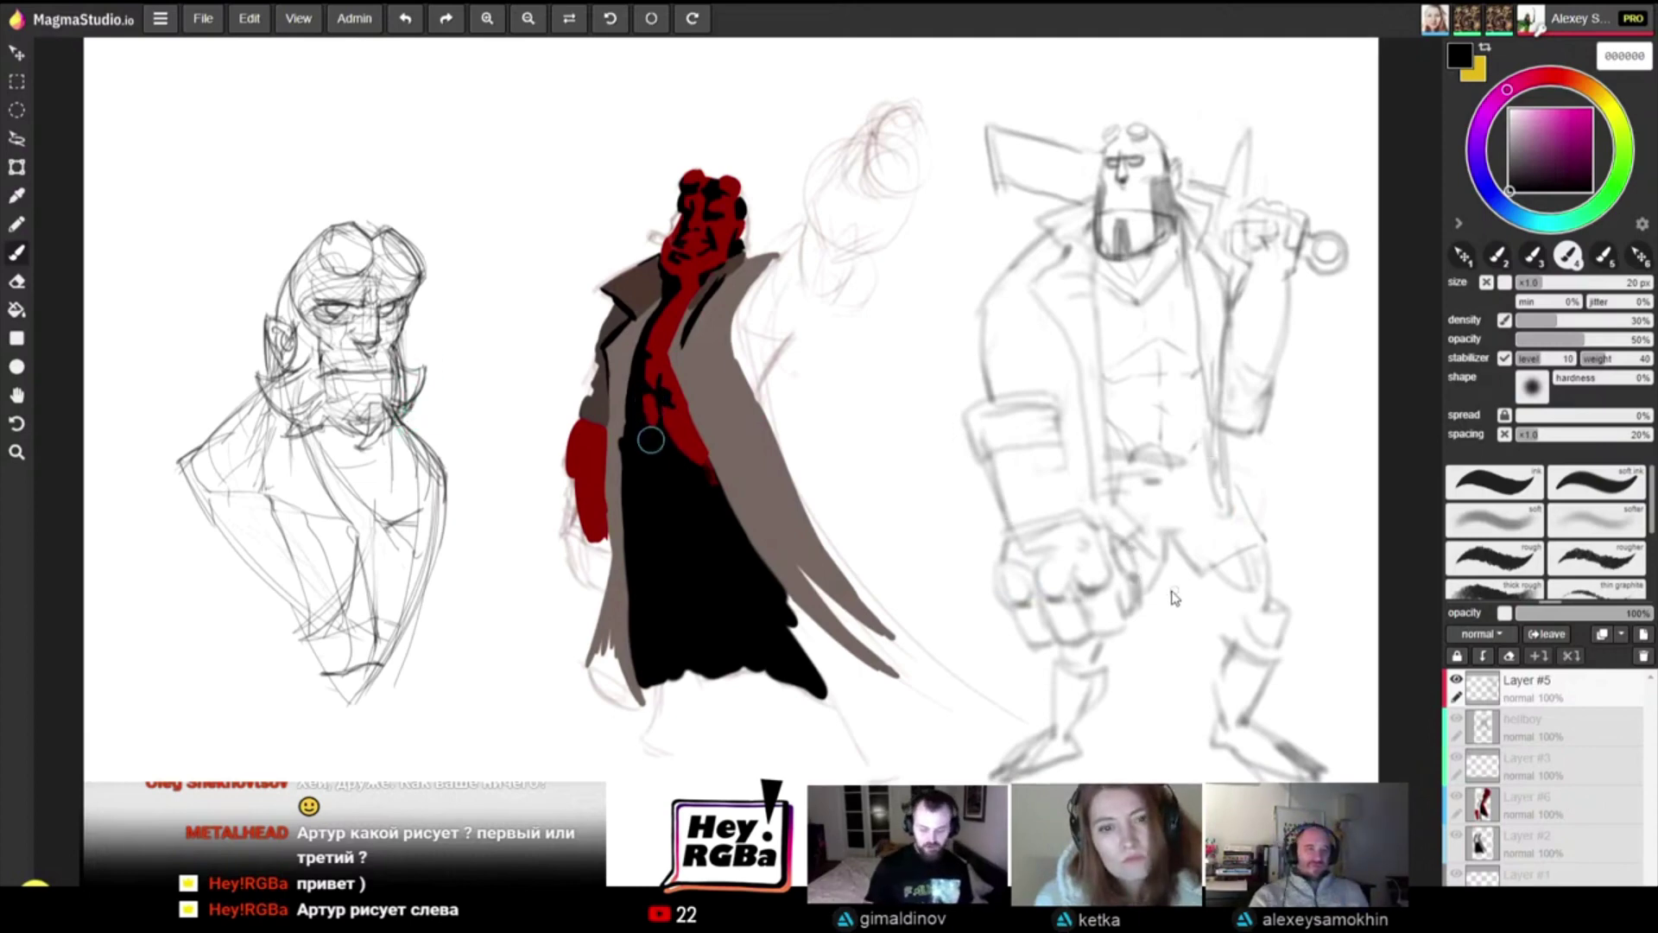
{"action": "left_click_drag", "start_coordinate": [651, 440], "coordinate": [646, 402]}
Step: Erase the lower leg and foot beneath the massive fist with a 70 px eraser
{"action": "key", "text": "e"}
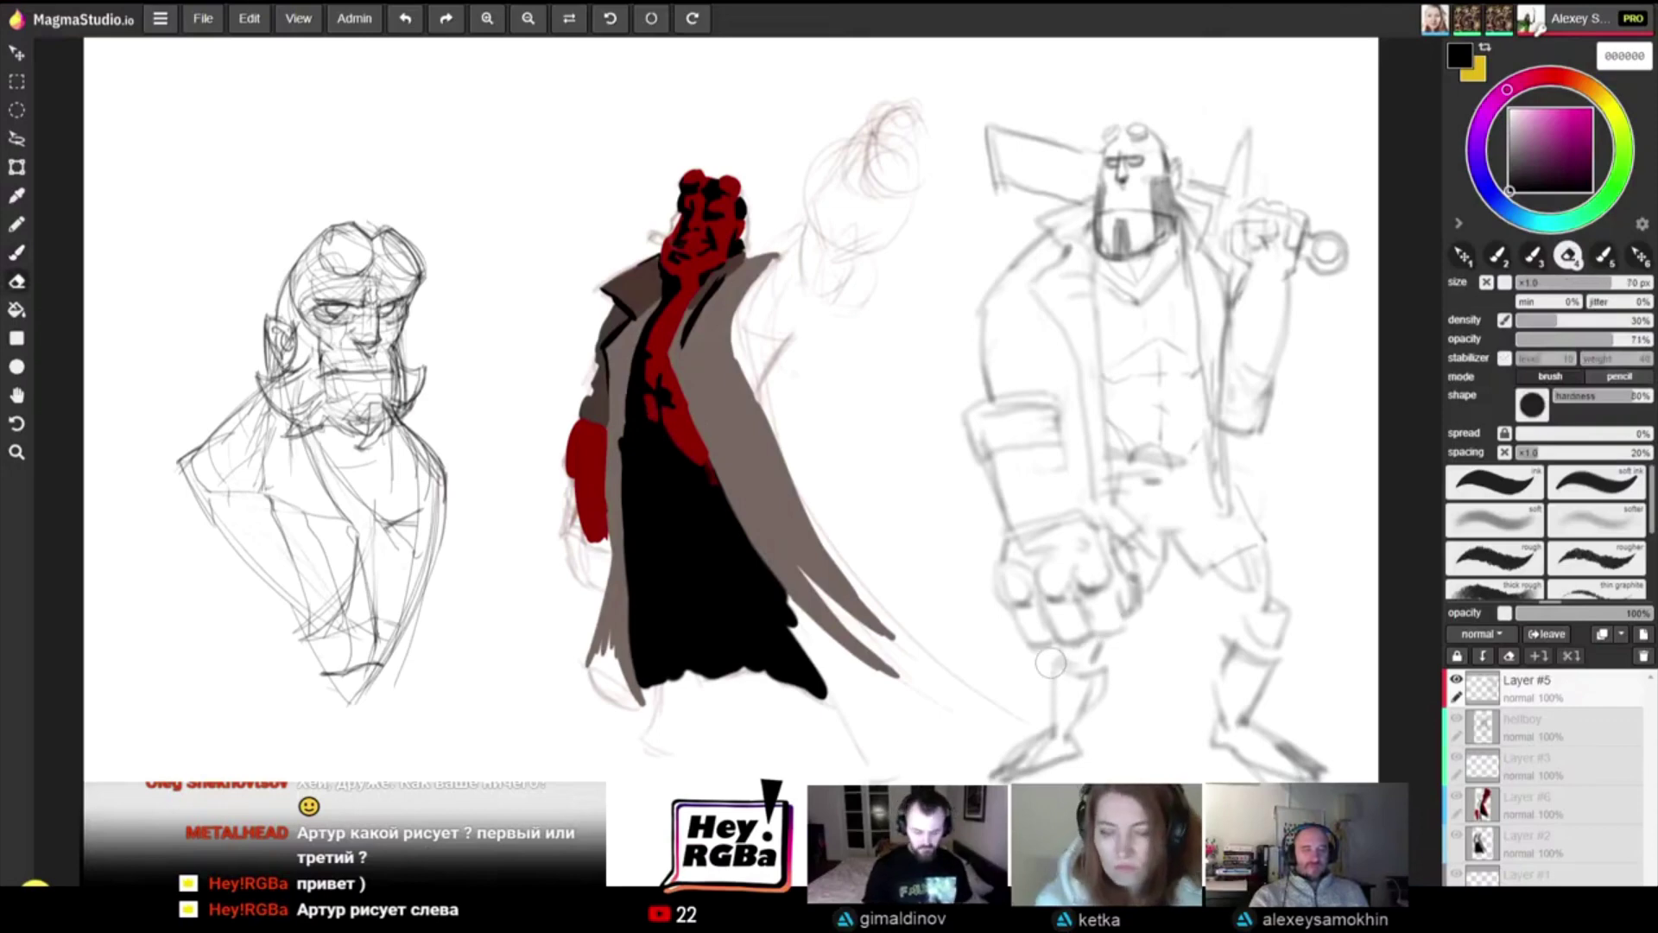
{"action": "mouse_move", "coordinate": [1050, 663]}
{"action": "left_mouse_down"}
{"action": "mouse_move", "coordinate": [1071, 672]}
{"action": "mouse_move", "coordinate": [1041, 725]}
{"action": "mouse_move", "coordinate": [1097, 682]}
{"action": "mouse_move", "coordinate": [1030, 773]}
{"action": "left_mouse_up"}
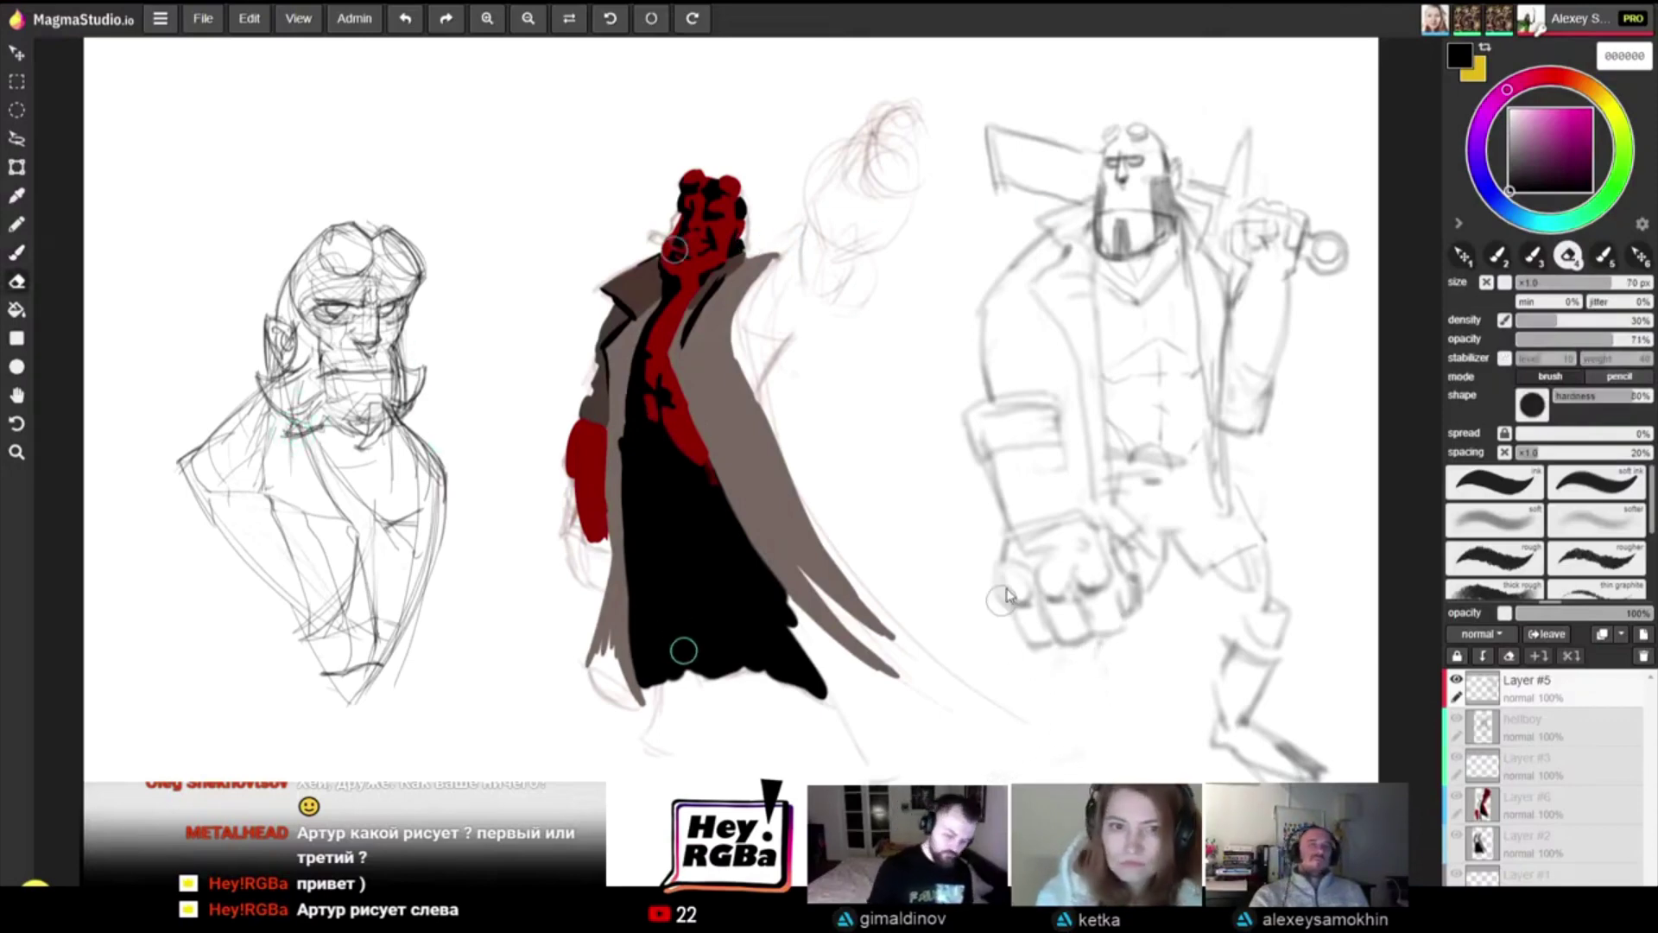
{"action": "key", "text": "b"}
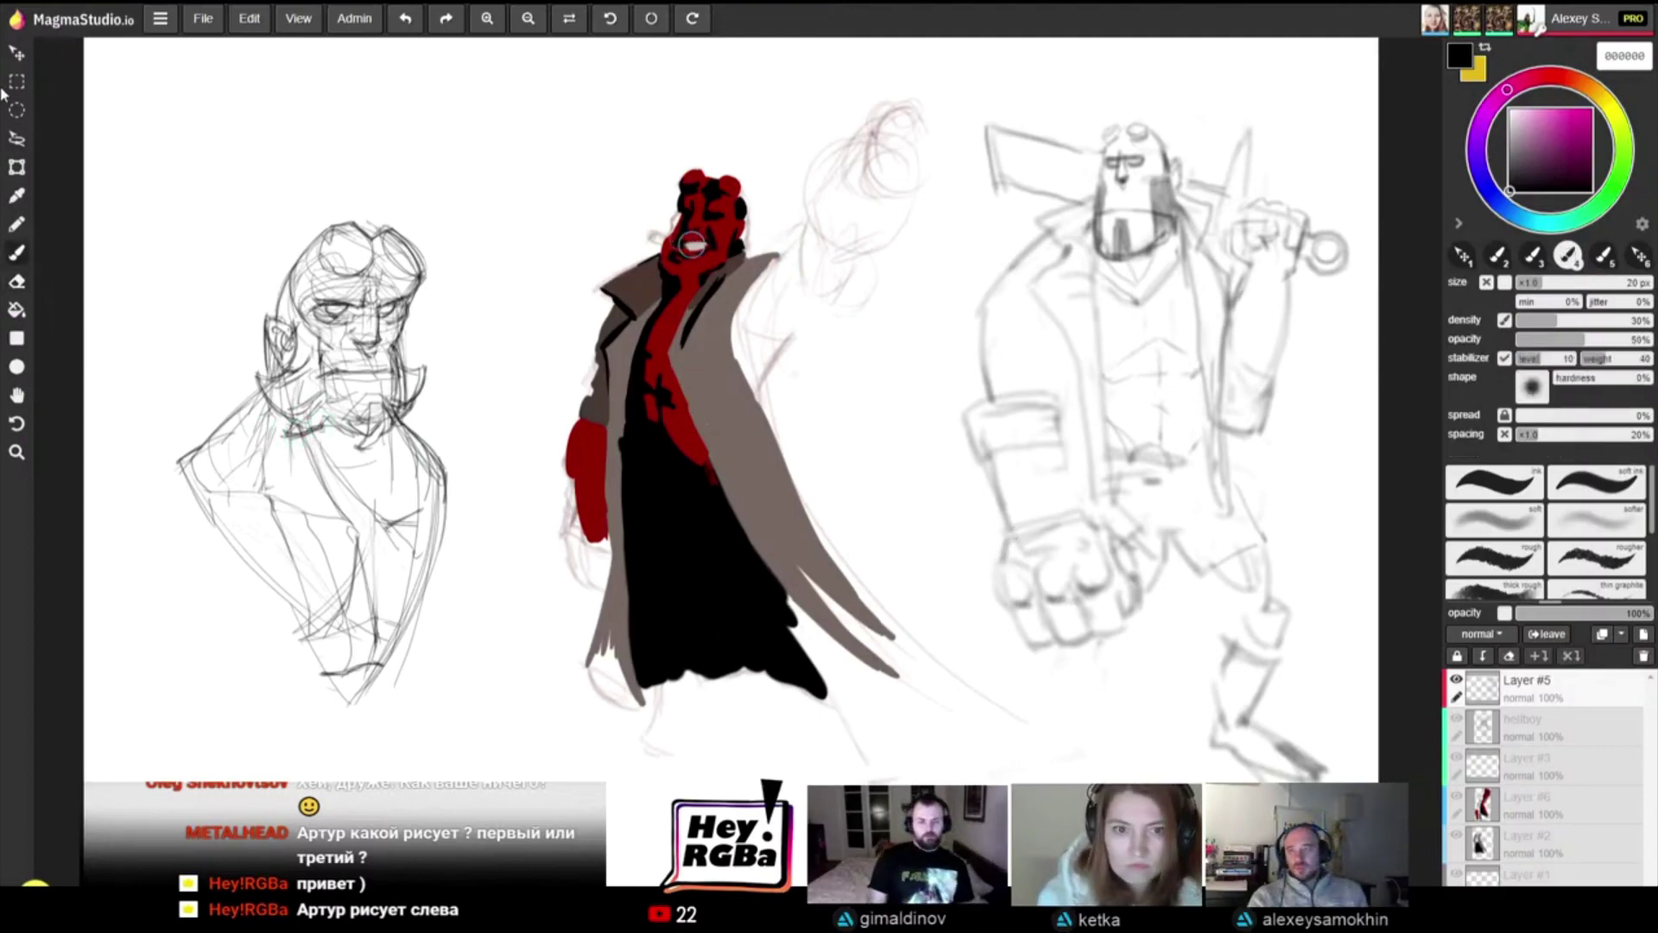
Step: Lasso the massive forearm and fist, move them up and outward from the body, and deselect
{"action": "left_click", "coordinate": [16, 138]}
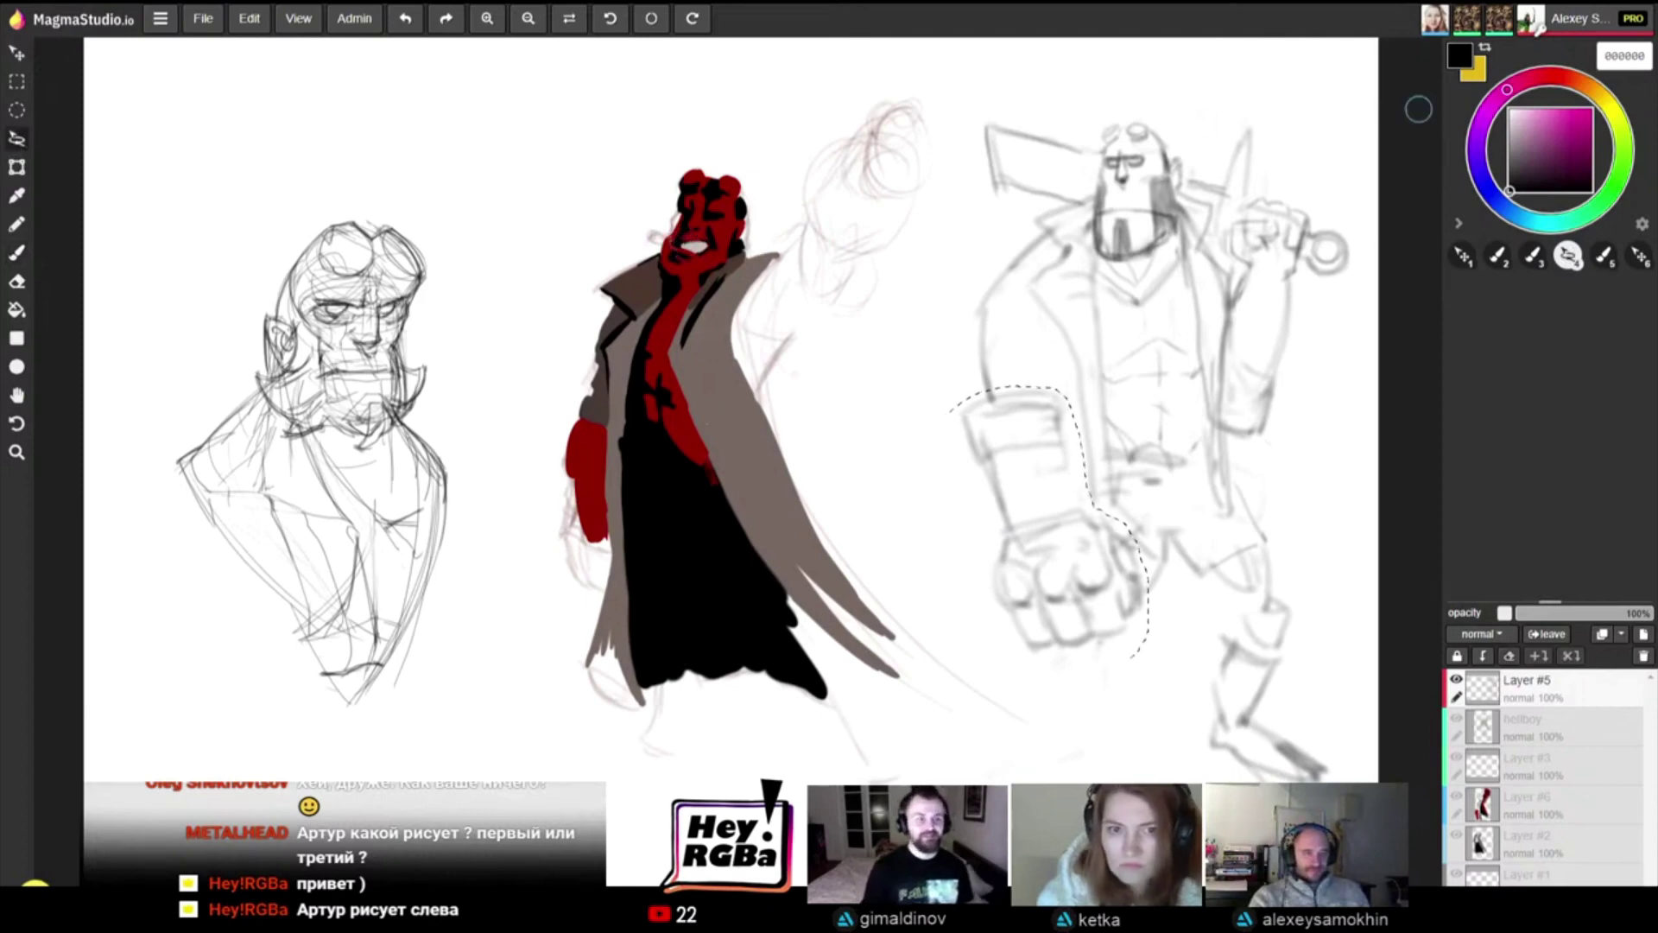
{"action": "left_click_drag", "start_coordinate": [1082, 455], "coordinate": [950, 416]}
{"action": "mouse_move", "coordinate": [1029, 481]}
{"action": "left_mouse_down"}
{"action": "mouse_move", "coordinate": [993, 446]}
{"action": "mouse_move", "coordinate": [1026, 475]}
{"action": "left_mouse_up"}
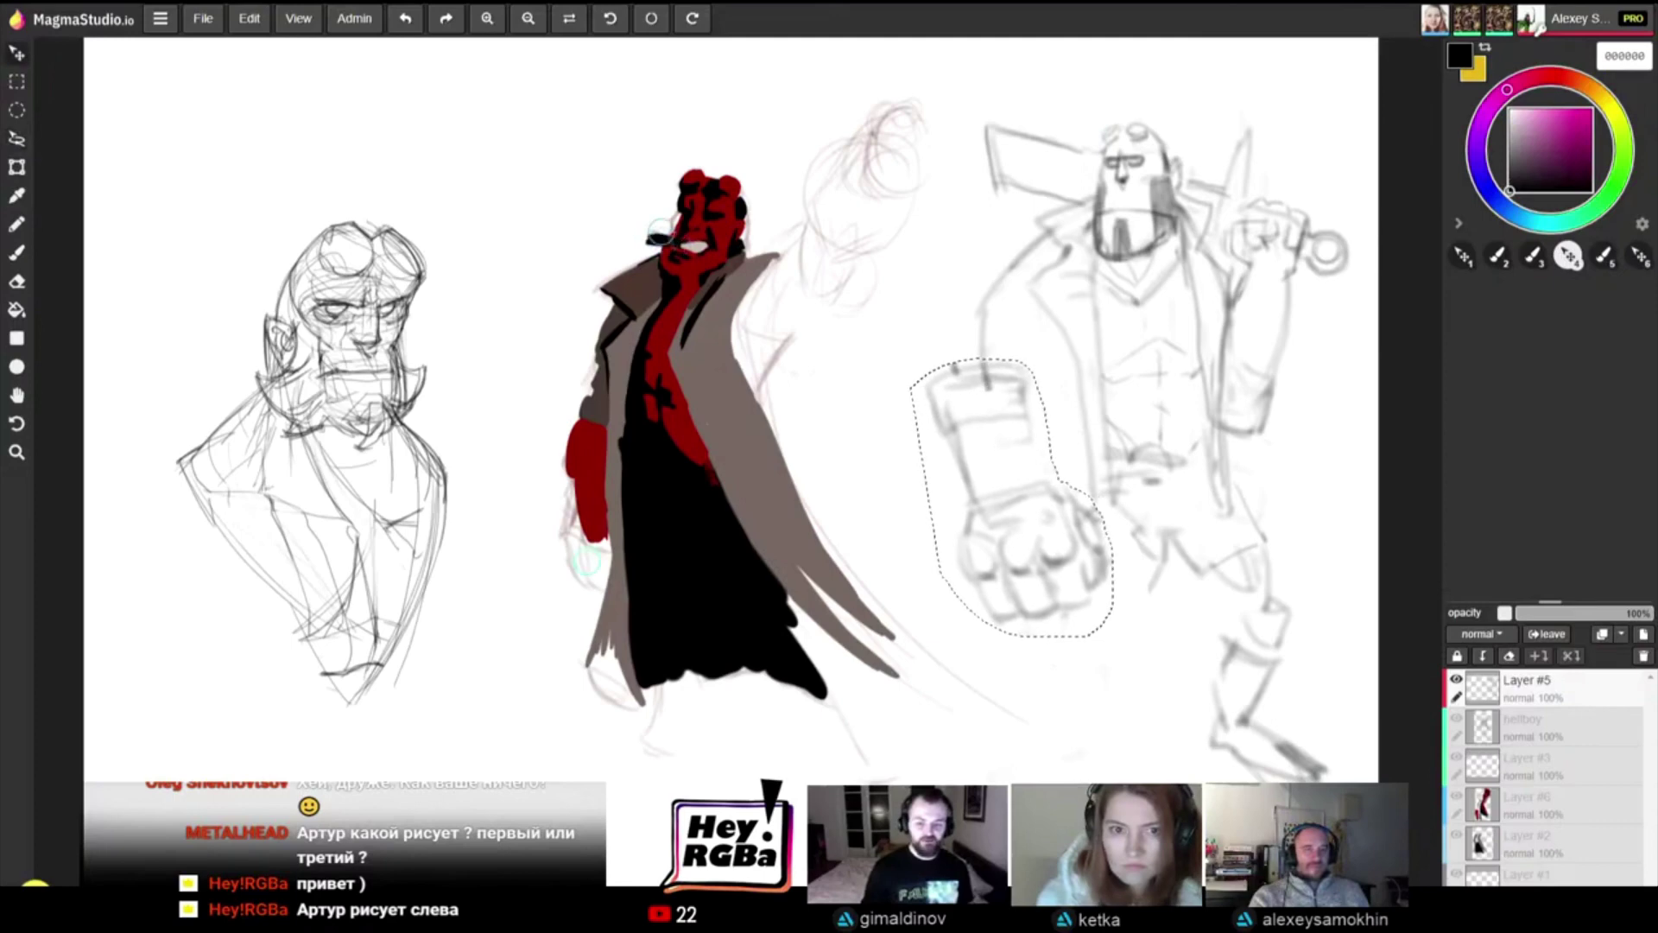
{"action": "key", "text": "ctrl+d"}
Step: Reconnect the shoulder to the moved forearm with sleeve lines, and redraw the knee, lower leg and foot below the fist
{"action": "key", "text": "b"}
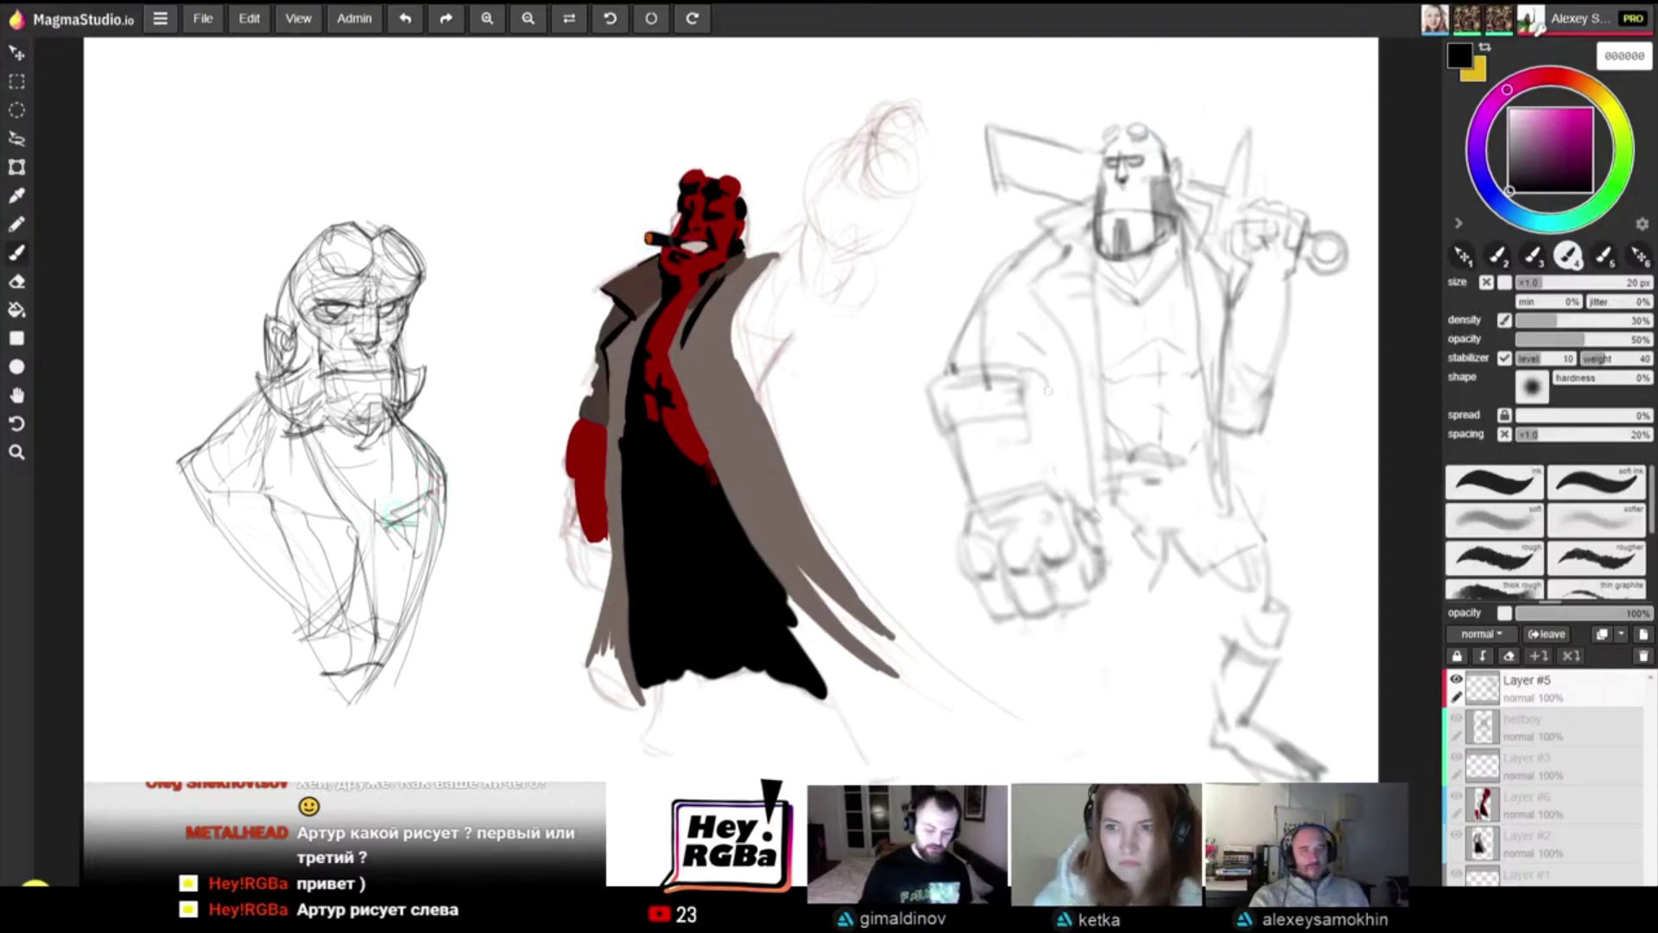
{"action": "left_click_drag", "start_coordinate": [1044, 415], "coordinate": [1048, 474]}
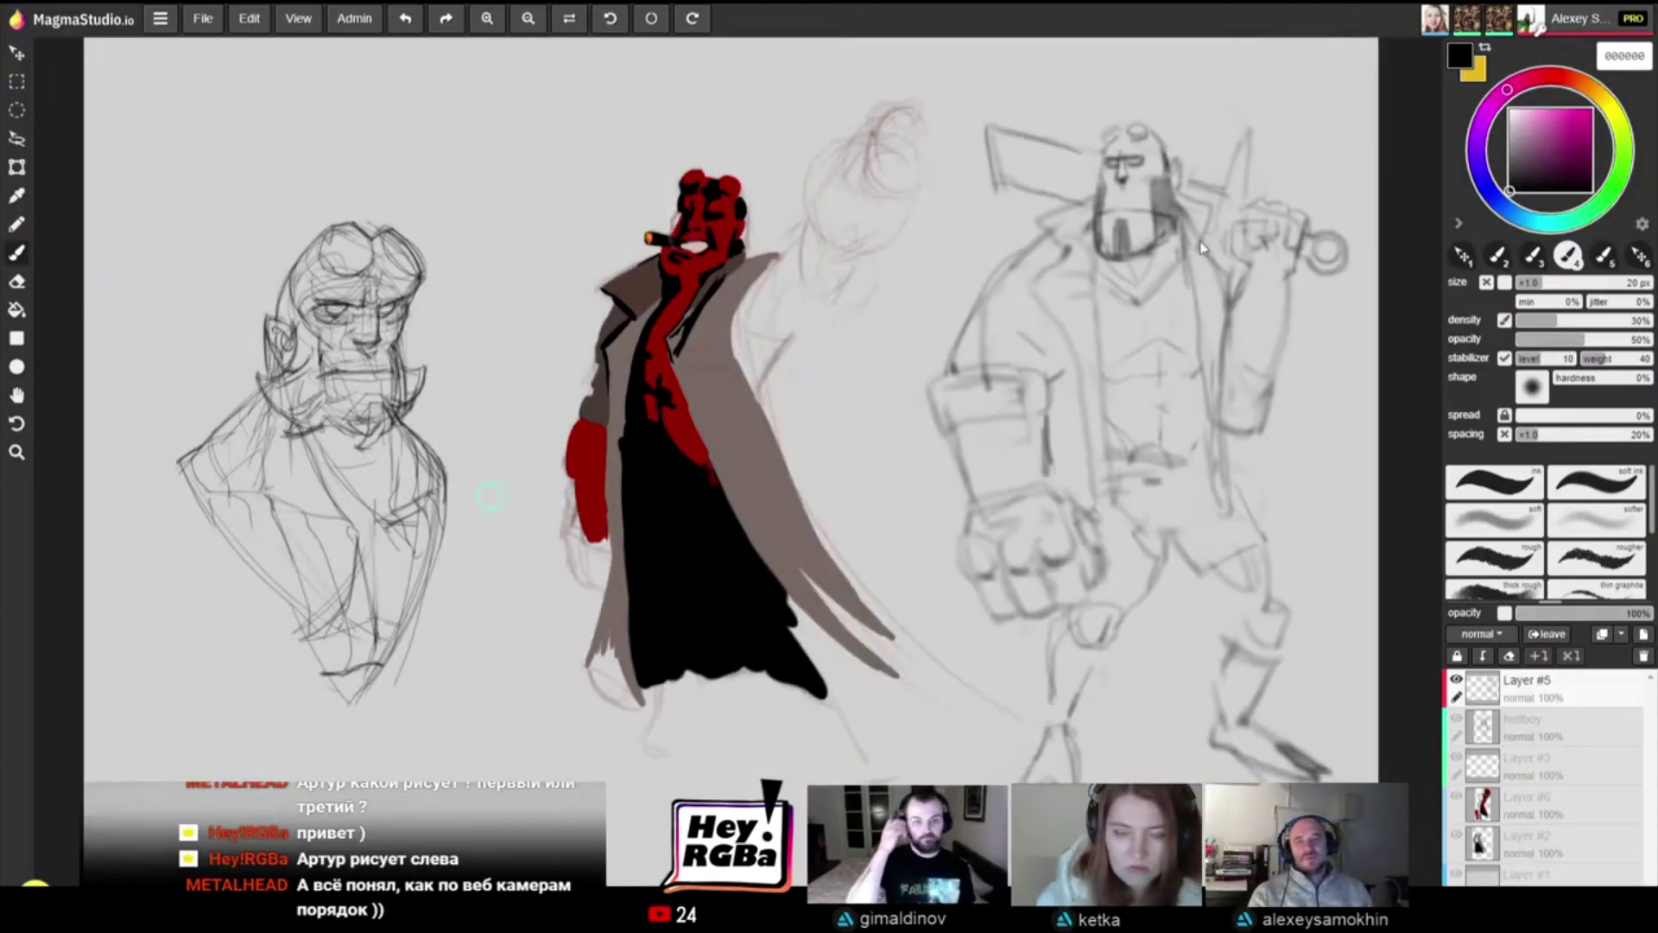
Step: Sketch hair along the back of the head above the ear with a 16 px brush, and enlarge the brush
{"action": "key", "text": "space"}
{"action": "mouse_move", "coordinate": [1207, 332]}
{"action": "left_mouse_down"}
{"action": "mouse_move", "coordinate": [1230, 340]}
{"action": "mouse_move", "coordinate": [1227, 326]}
{"action": "left_mouse_up"}
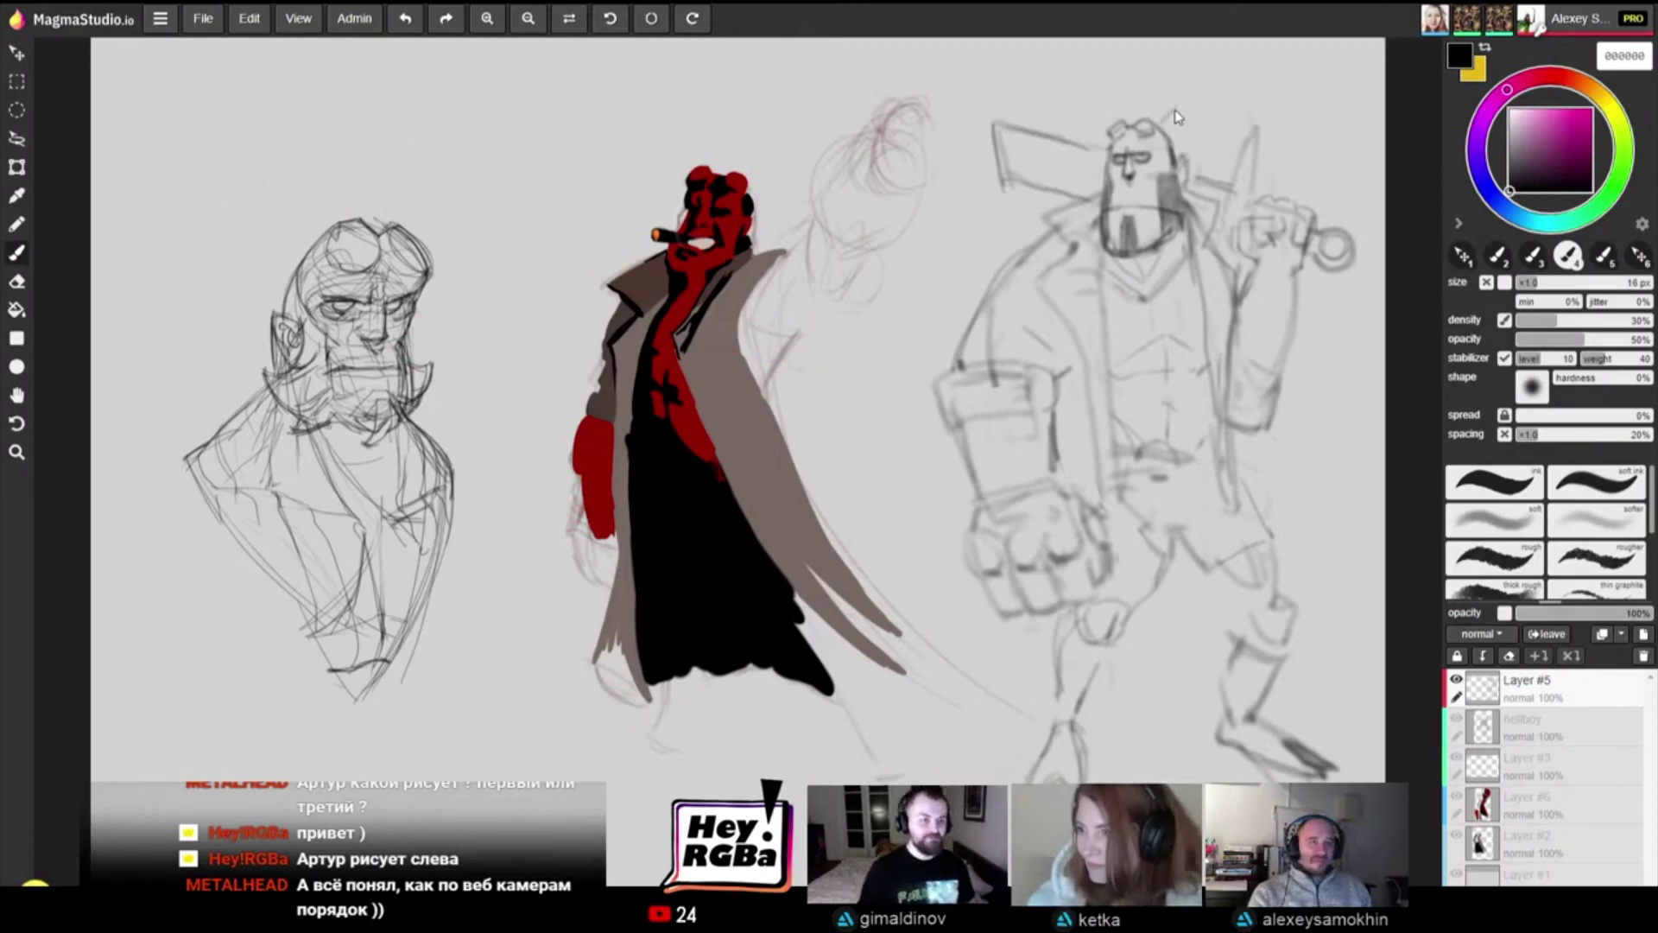
{"action": "left_click_drag", "start_coordinate": [1189, 121], "coordinate": [1173, 134]}
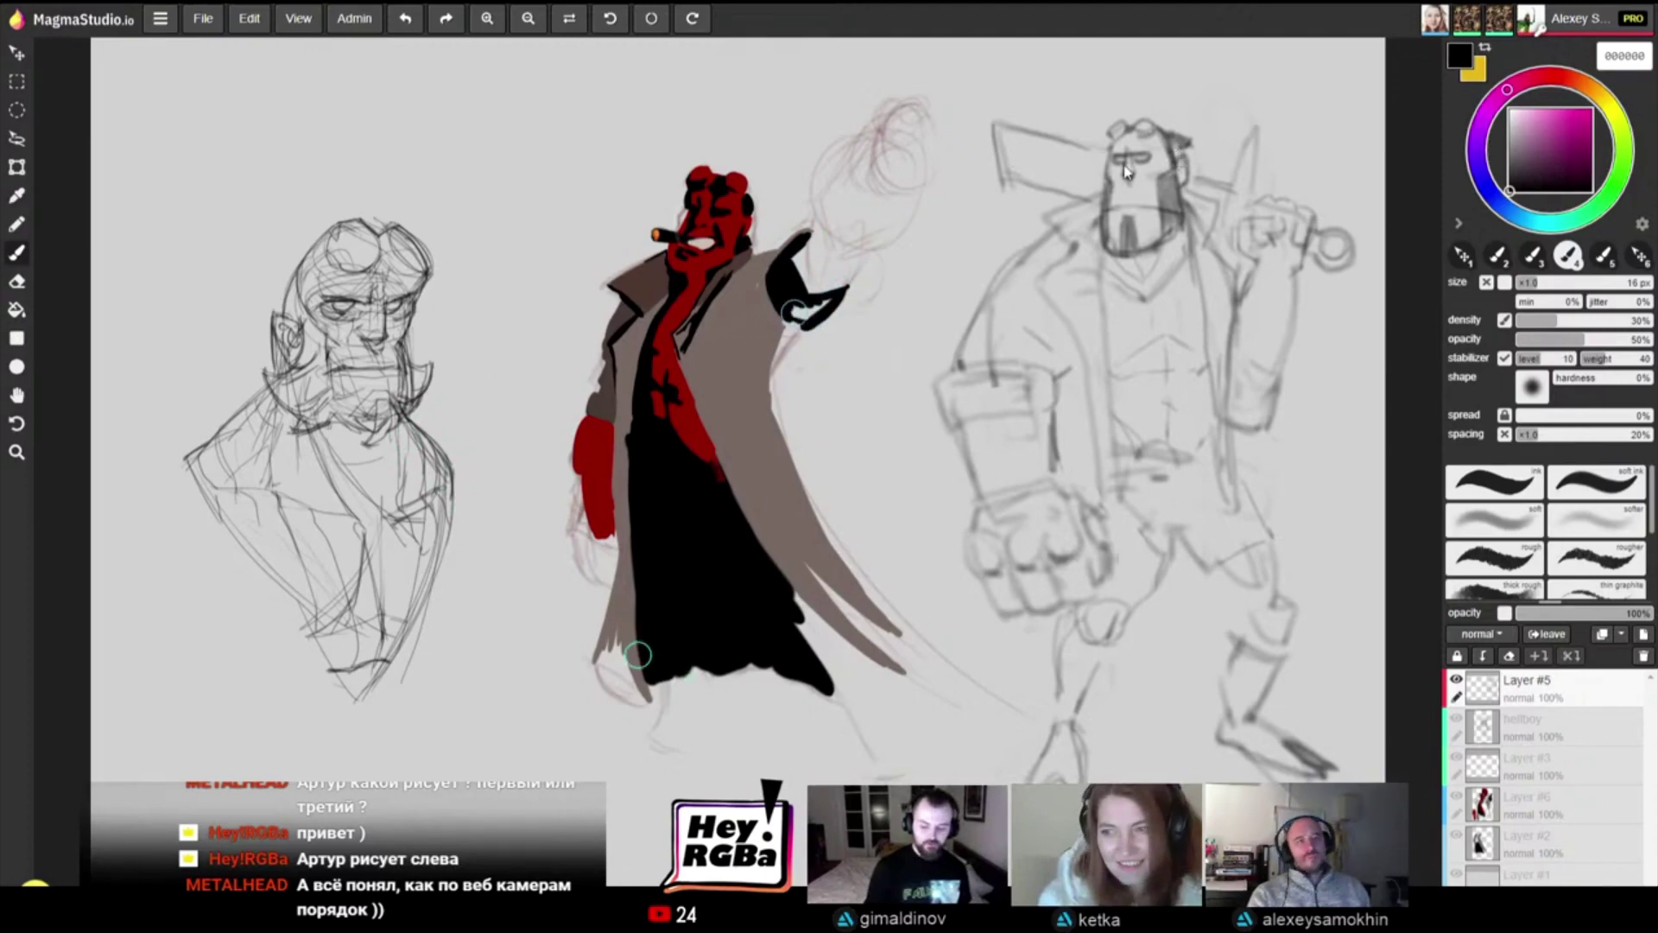
{"action": "key", "text": "bracketright"}
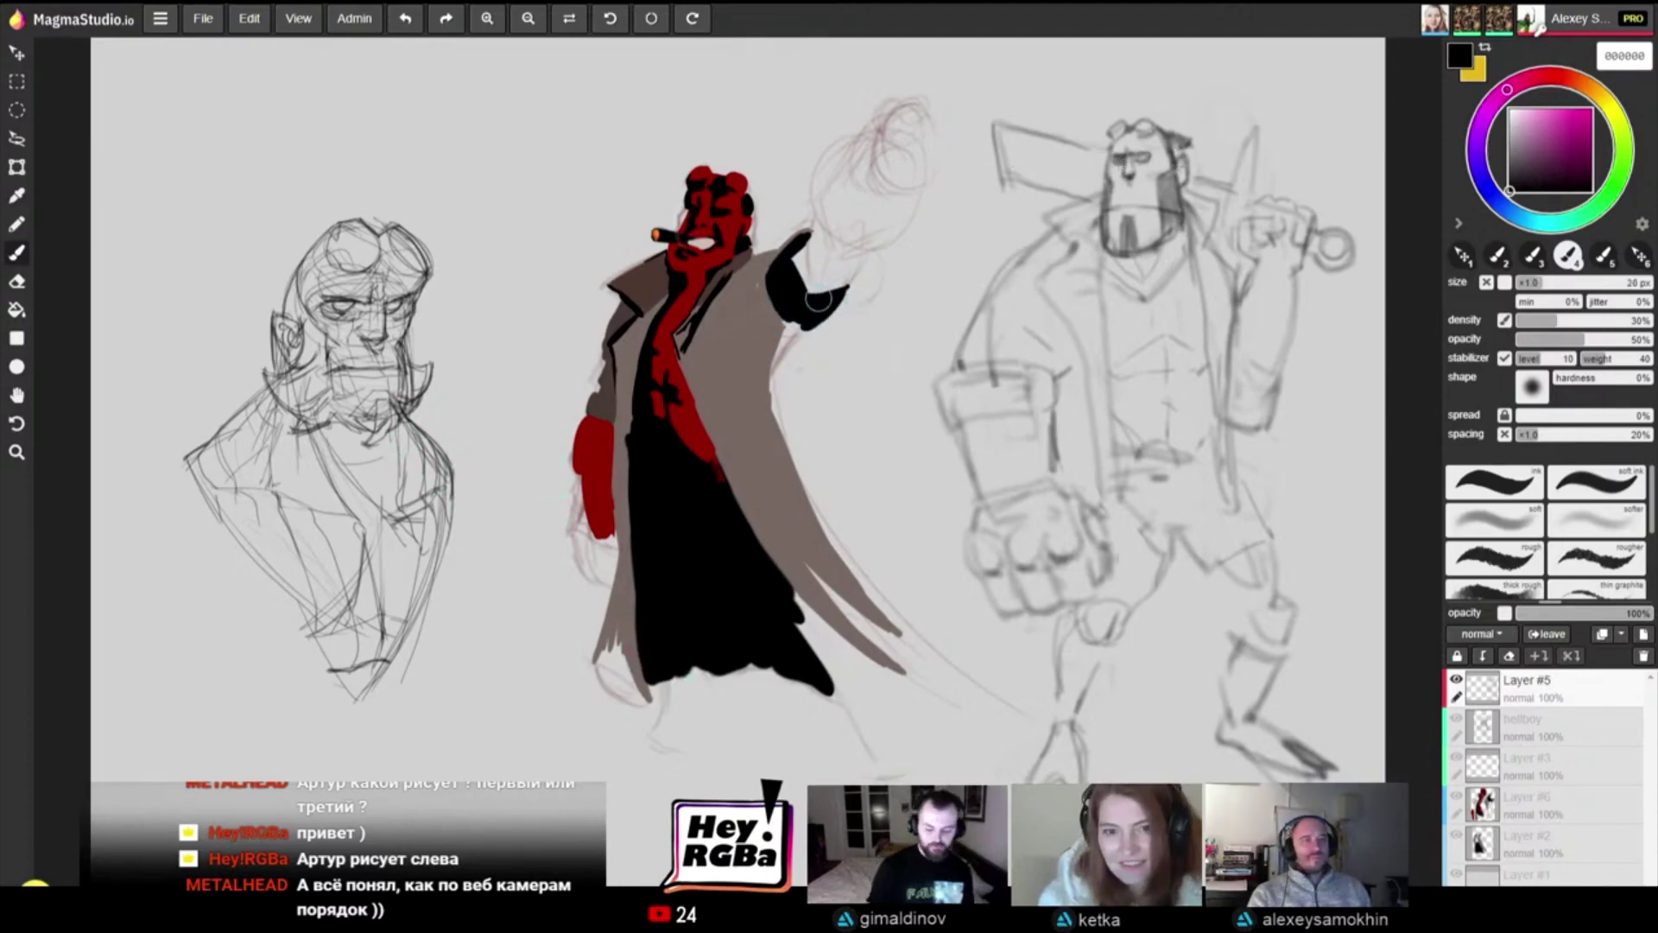
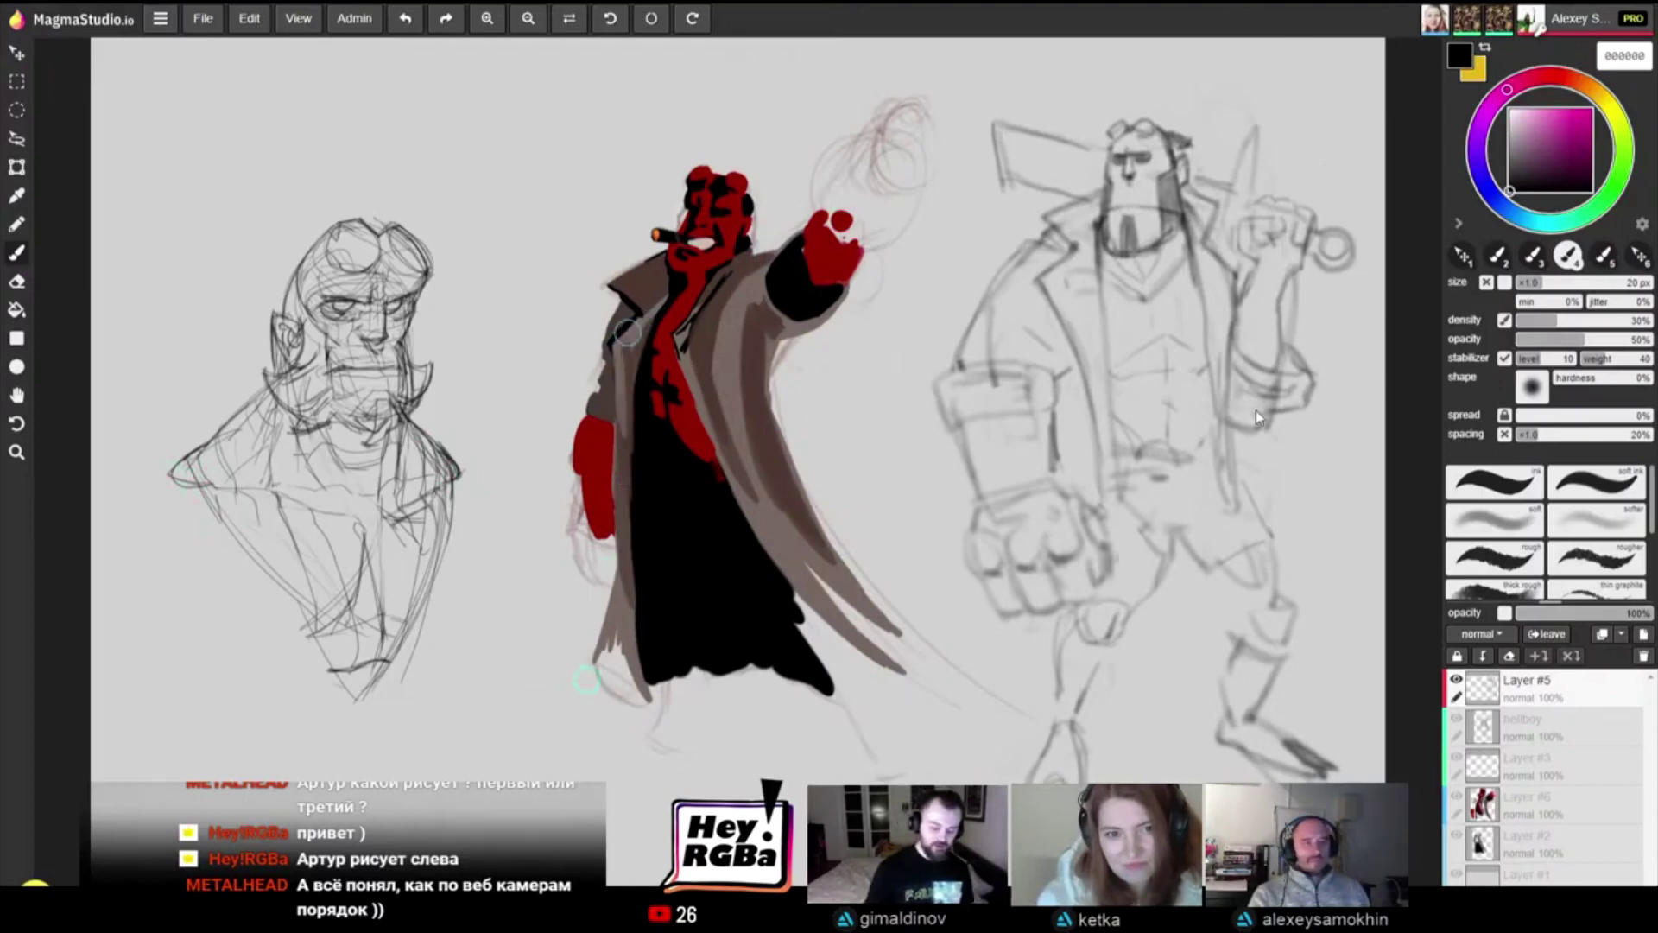
Step: Lasso the raised forearm, hand and sword hilt, shift them outward and up, tilt them slightly toward the head, and deselect
{"action": "left_click", "coordinate": [17, 139]}
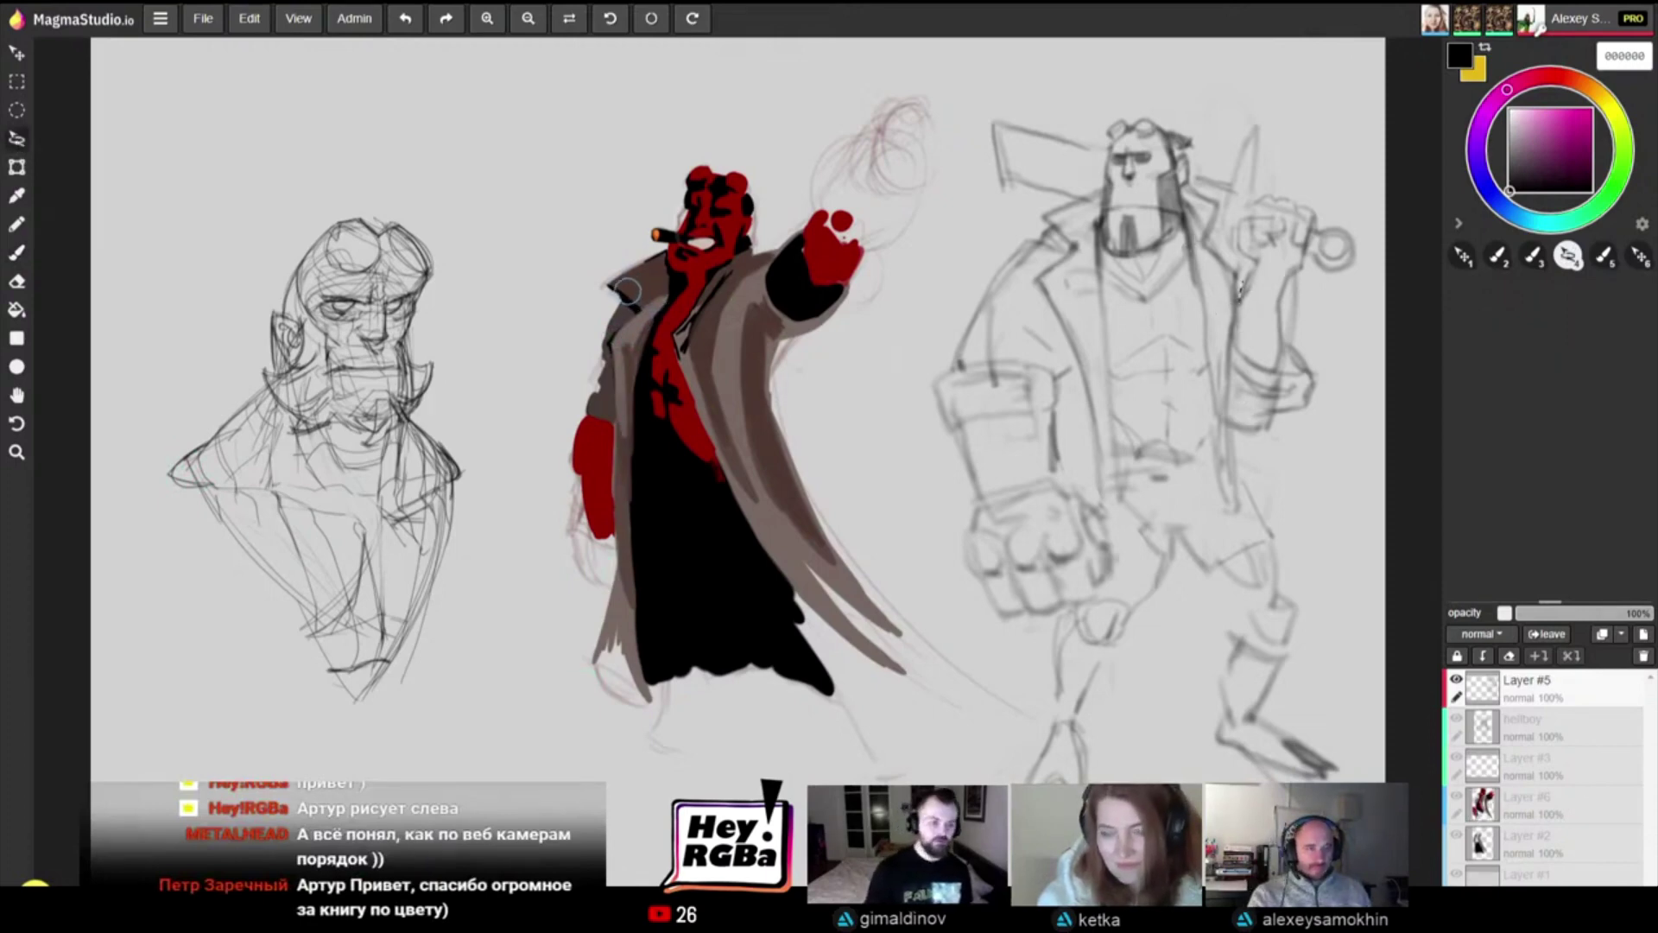
{"action": "mouse_move", "coordinate": [1240, 282]}
{"action": "left_mouse_down"}
{"action": "mouse_move", "coordinate": [1231, 425]}
{"action": "mouse_move", "coordinate": [1302, 448]}
{"action": "mouse_move", "coordinate": [1323, 317]}
{"action": "mouse_move", "coordinate": [1304, 273]}
{"action": "mouse_move", "coordinate": [1344, 288]}
{"action": "mouse_move", "coordinate": [1367, 257]}
{"action": "mouse_move", "coordinate": [1295, 119]}
{"action": "mouse_move", "coordinate": [1261, 111]}
{"action": "mouse_move", "coordinate": [1240, 175]}
{"action": "left_mouse_up"}
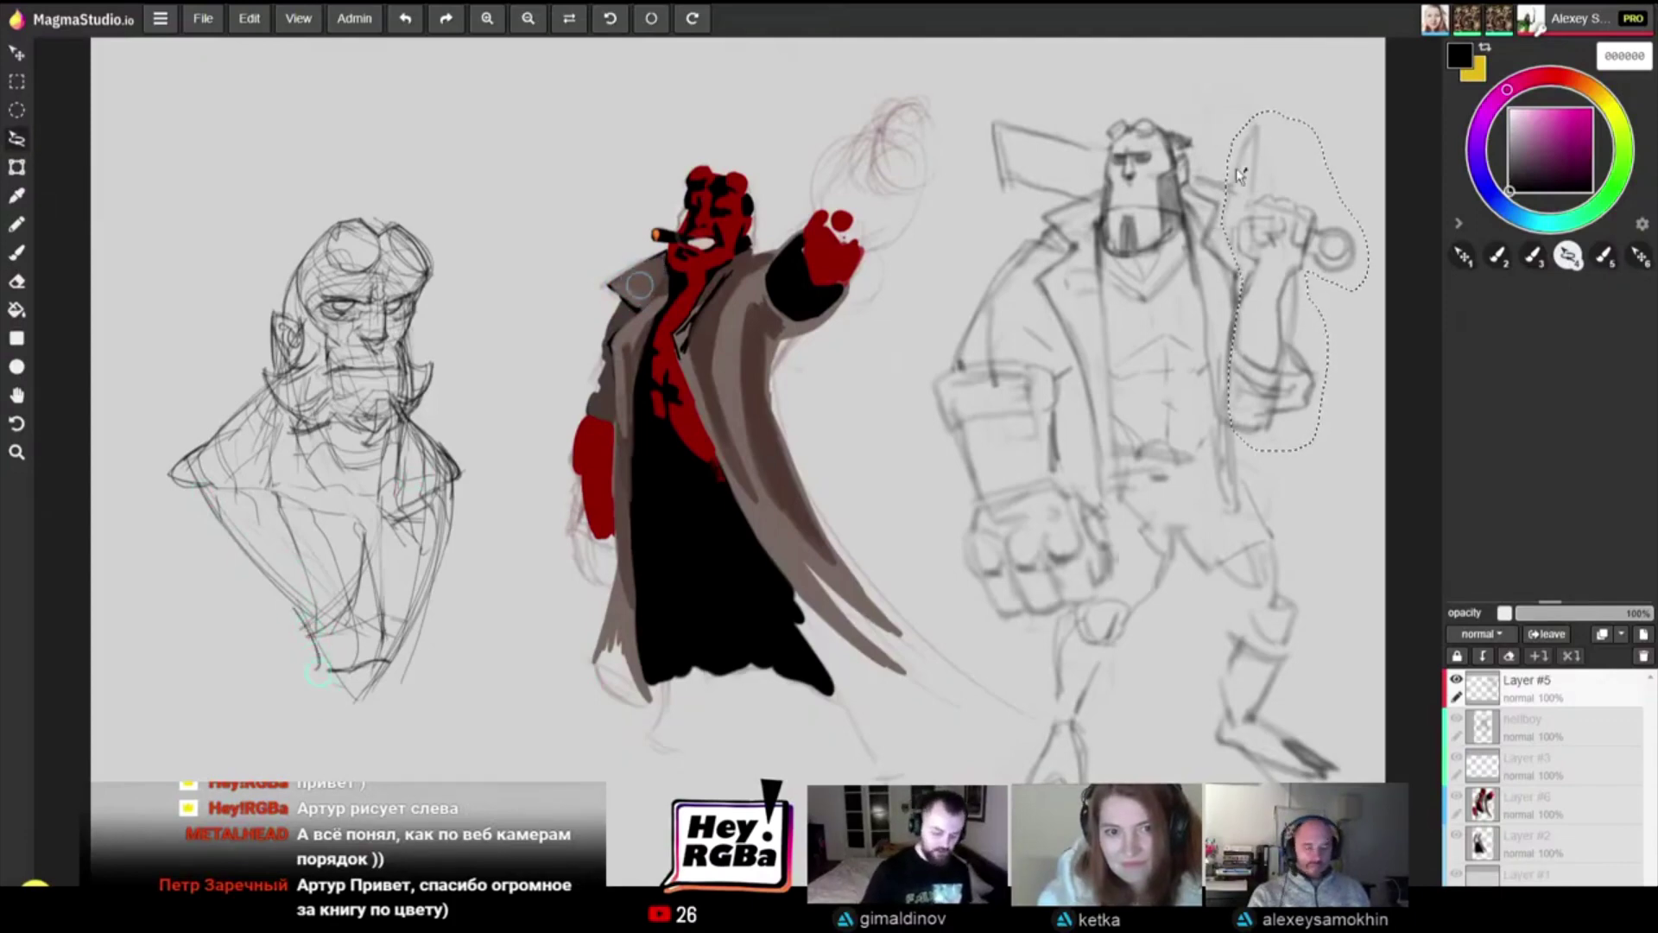
{"action": "key", "text": "v"}
{"action": "left_click_drag", "start_coordinate": [1274, 283], "coordinate": [1286, 283]}
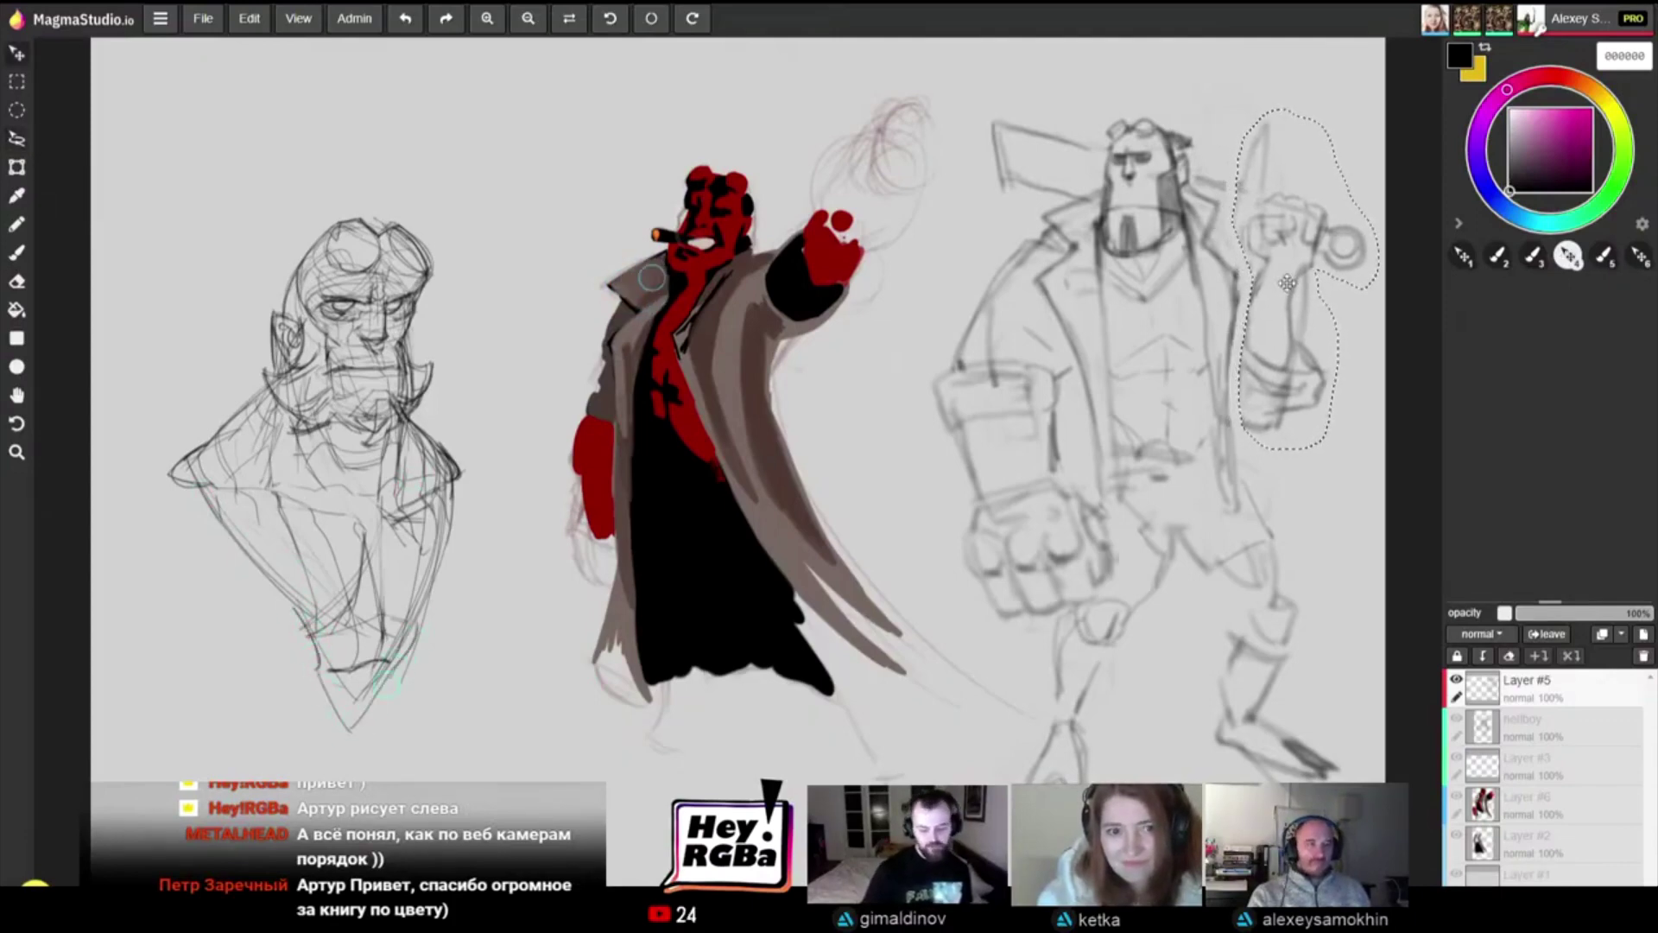
{"action": "left_click", "coordinate": [16, 167]}
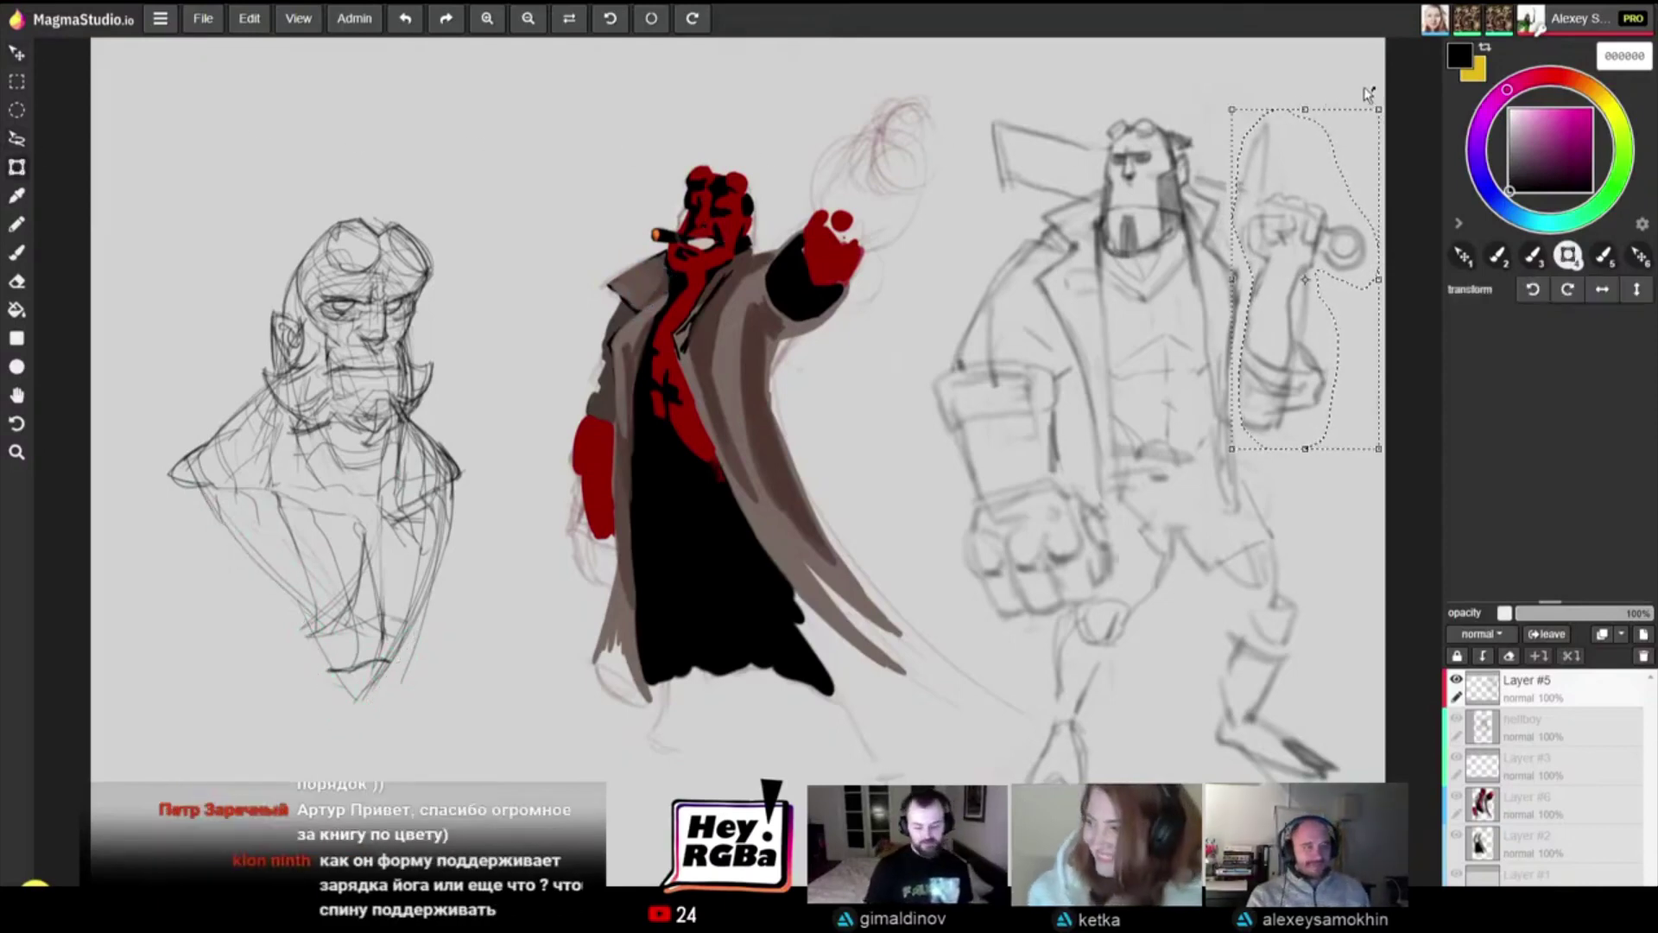
{"action": "mouse_move", "coordinate": [1379, 109]}
{"action": "left_mouse_down"}
{"action": "mouse_move", "coordinate": [1363, 119]}
{"action": "mouse_move", "coordinate": [1343, 81]}
{"action": "left_mouse_up"}
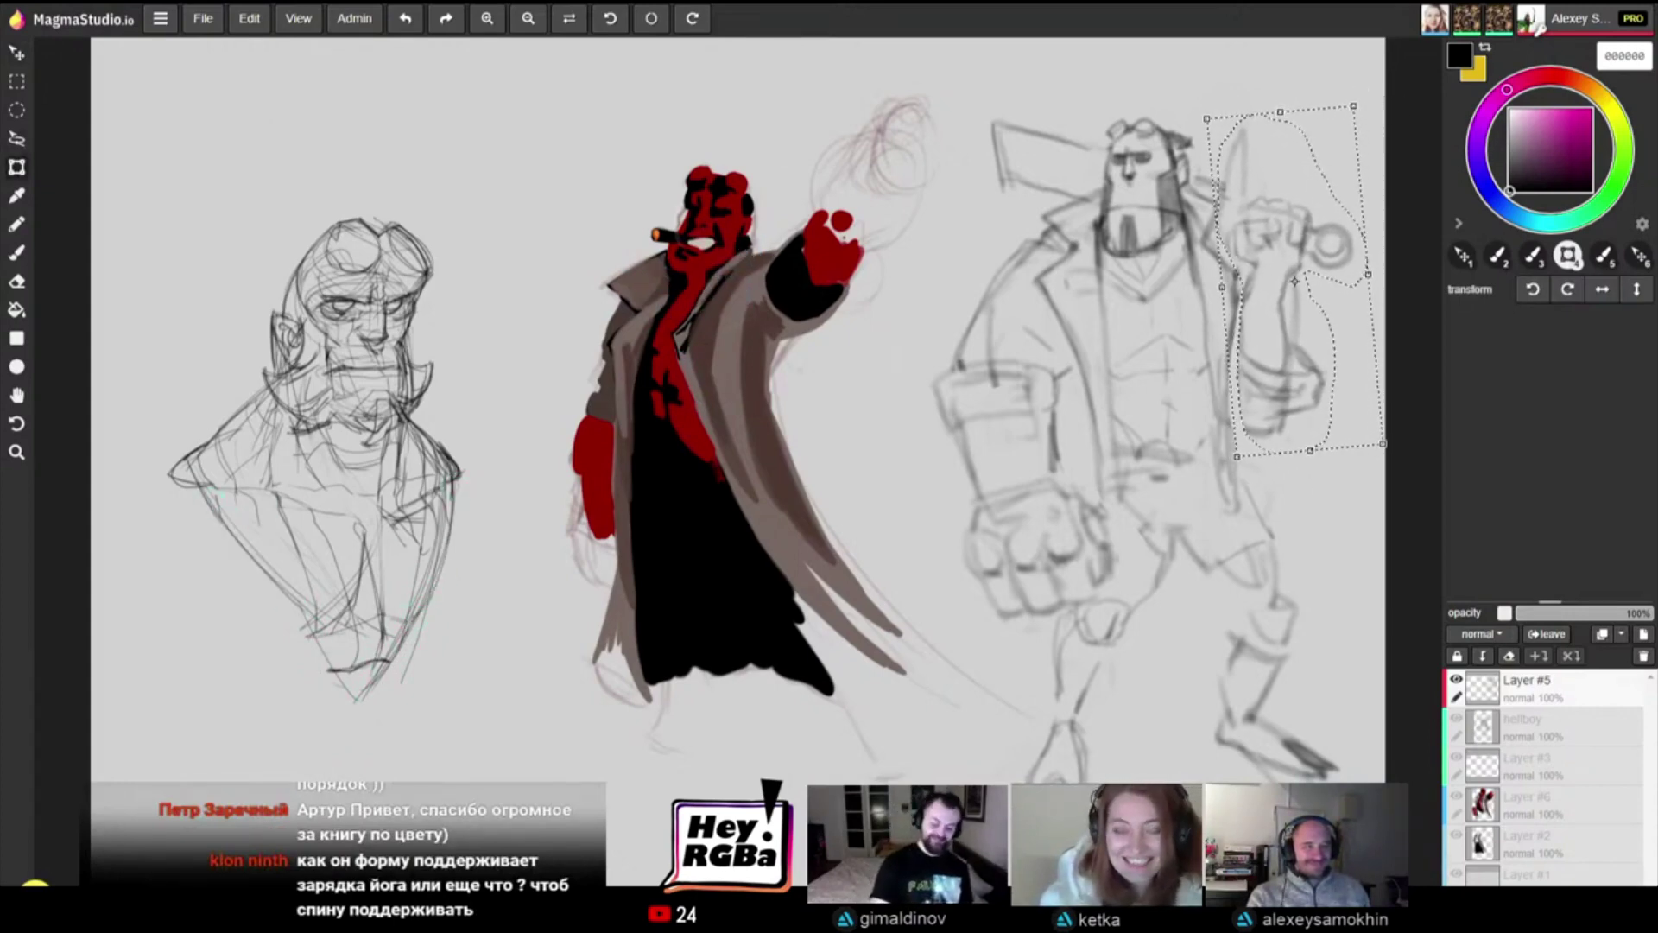
{"action": "left_click_drag", "start_coordinate": [1309, 169], "coordinate": [1311, 156]}
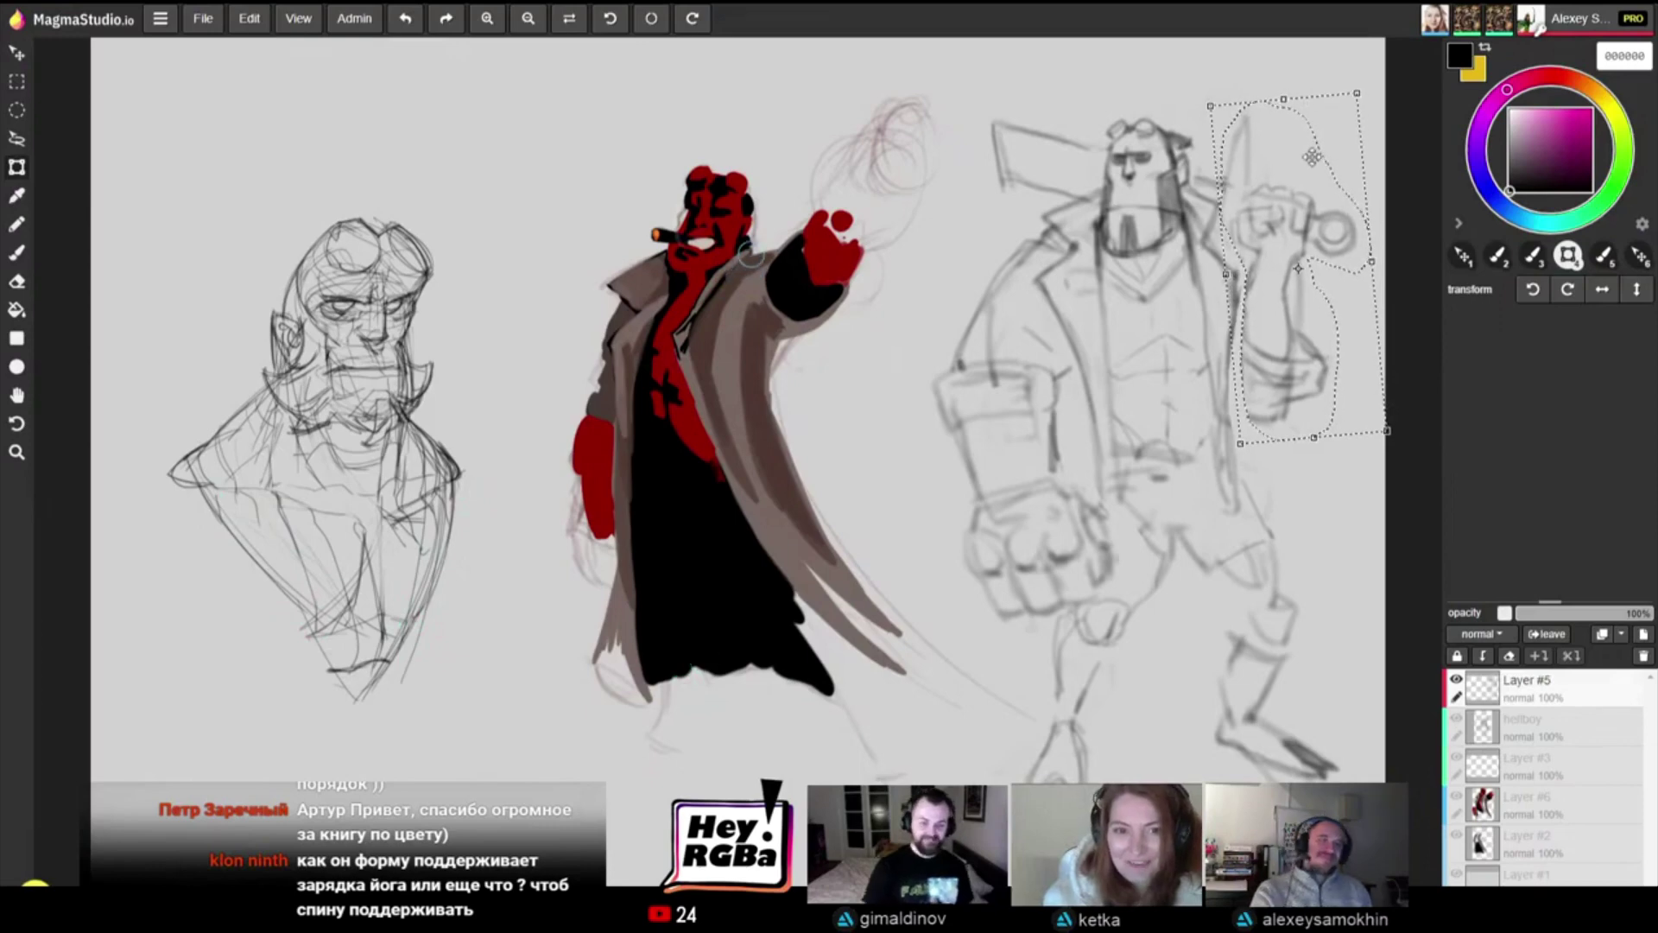
{"action": "key", "text": "ctrl+d"}
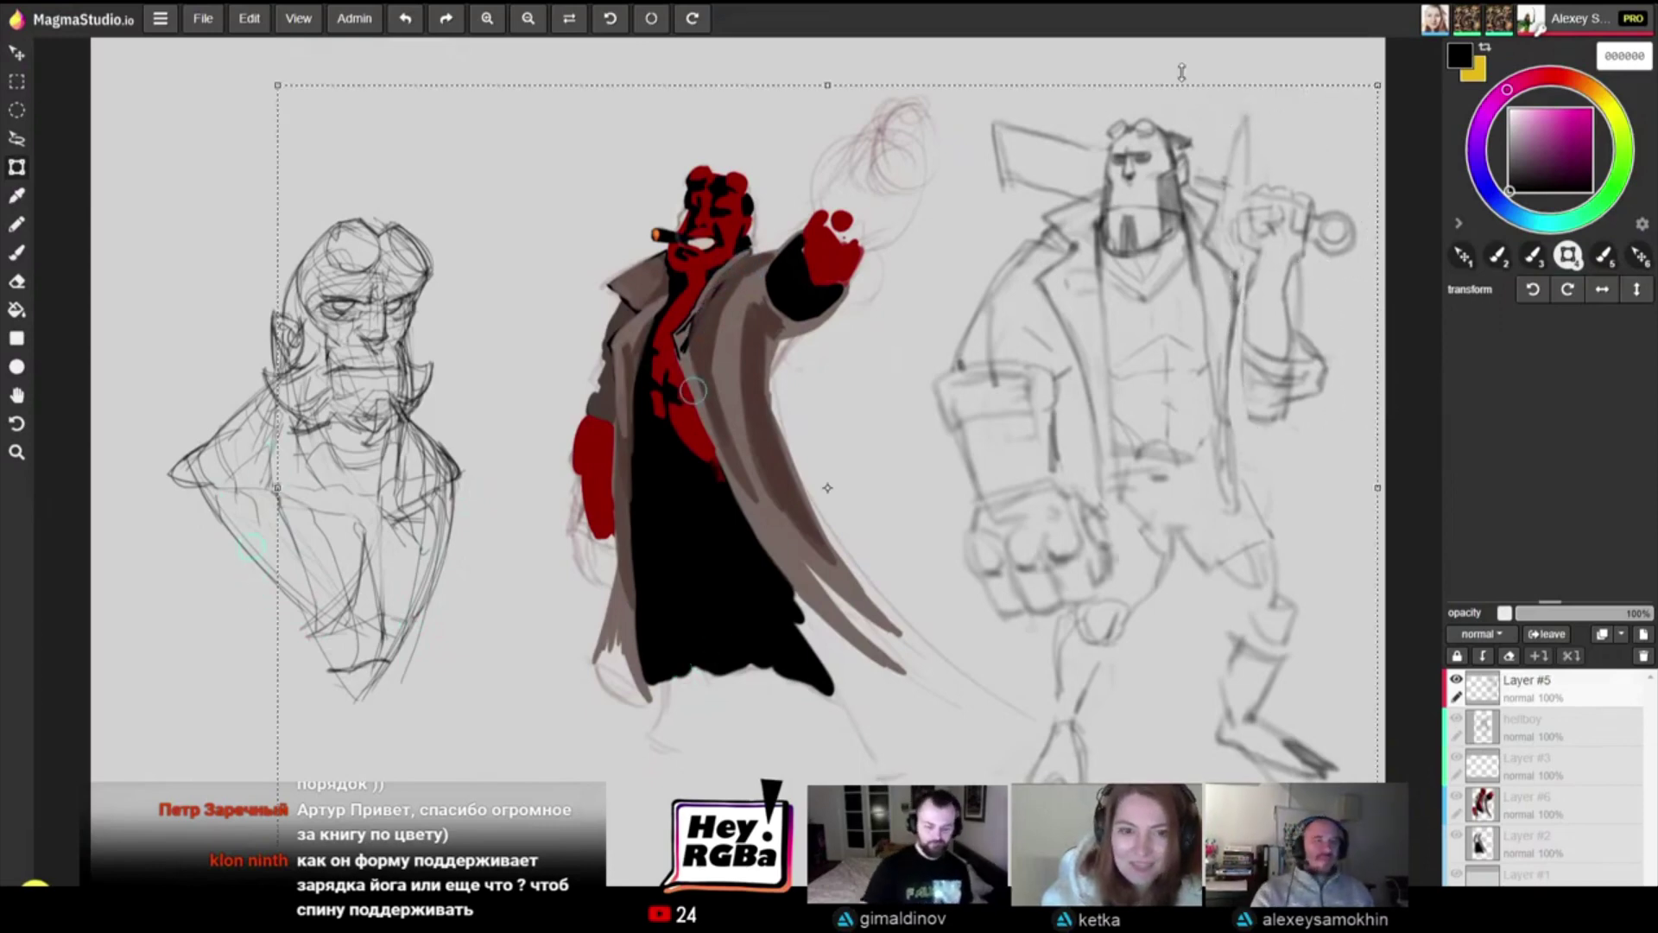
Step: Redraw the raised arm's rolled sleeve cuff, clean up around the hand with a 35 px eraser, and redraw the gripping fingers and wrist
{"action": "key", "text": "b"}
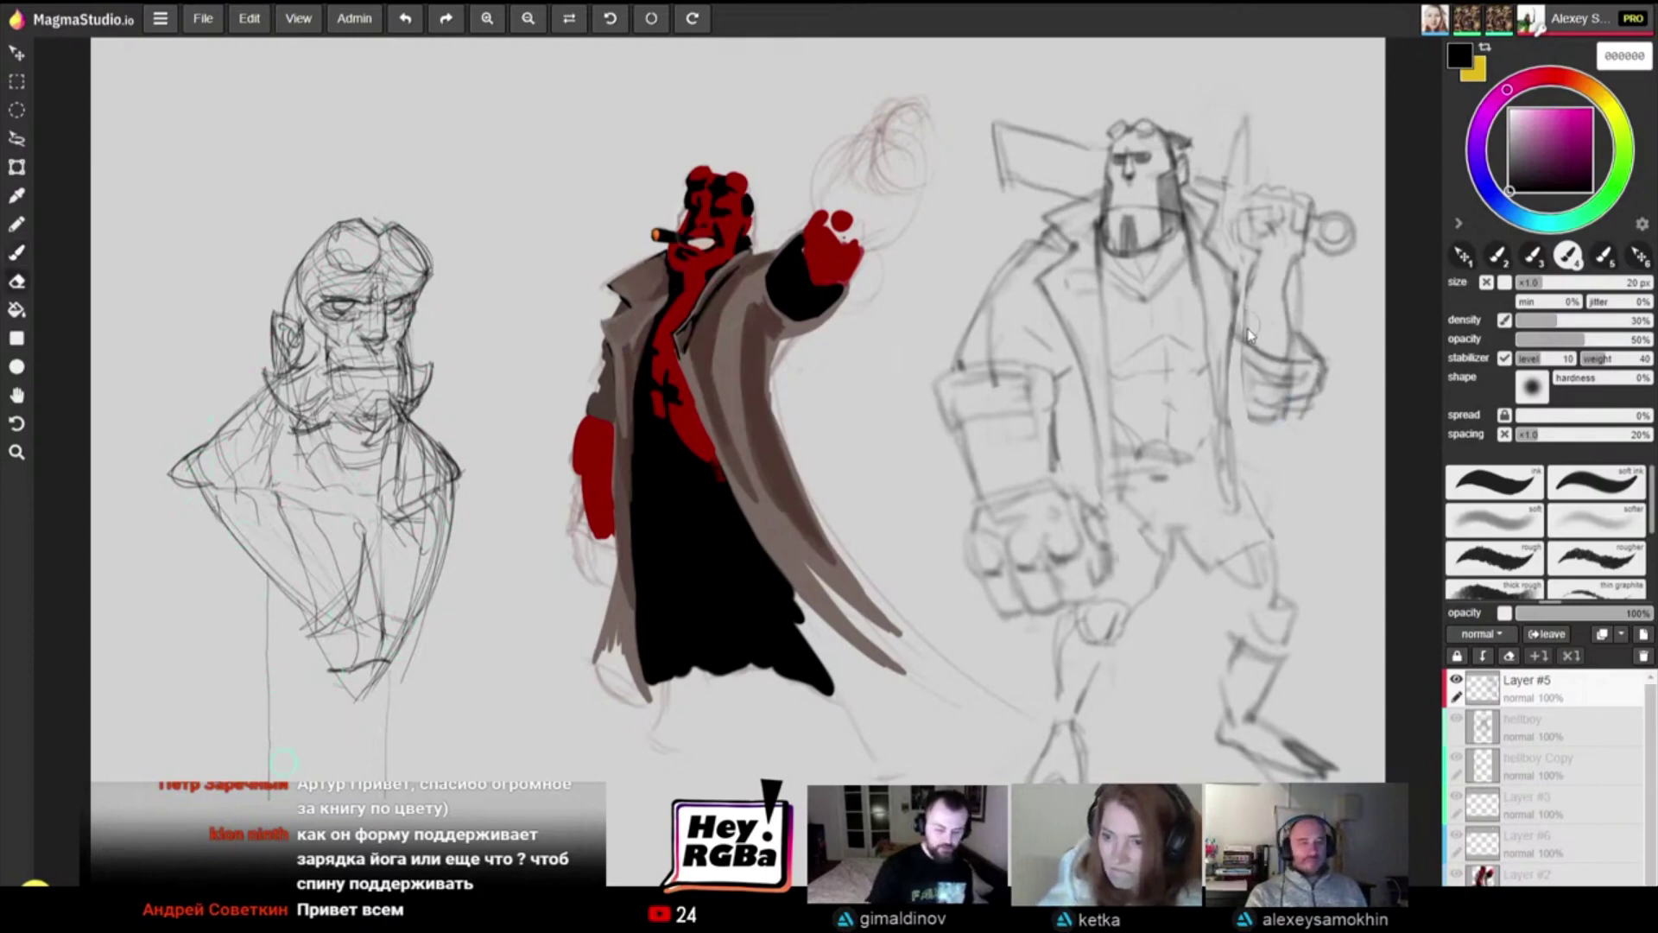
{"action": "key", "text": "e"}
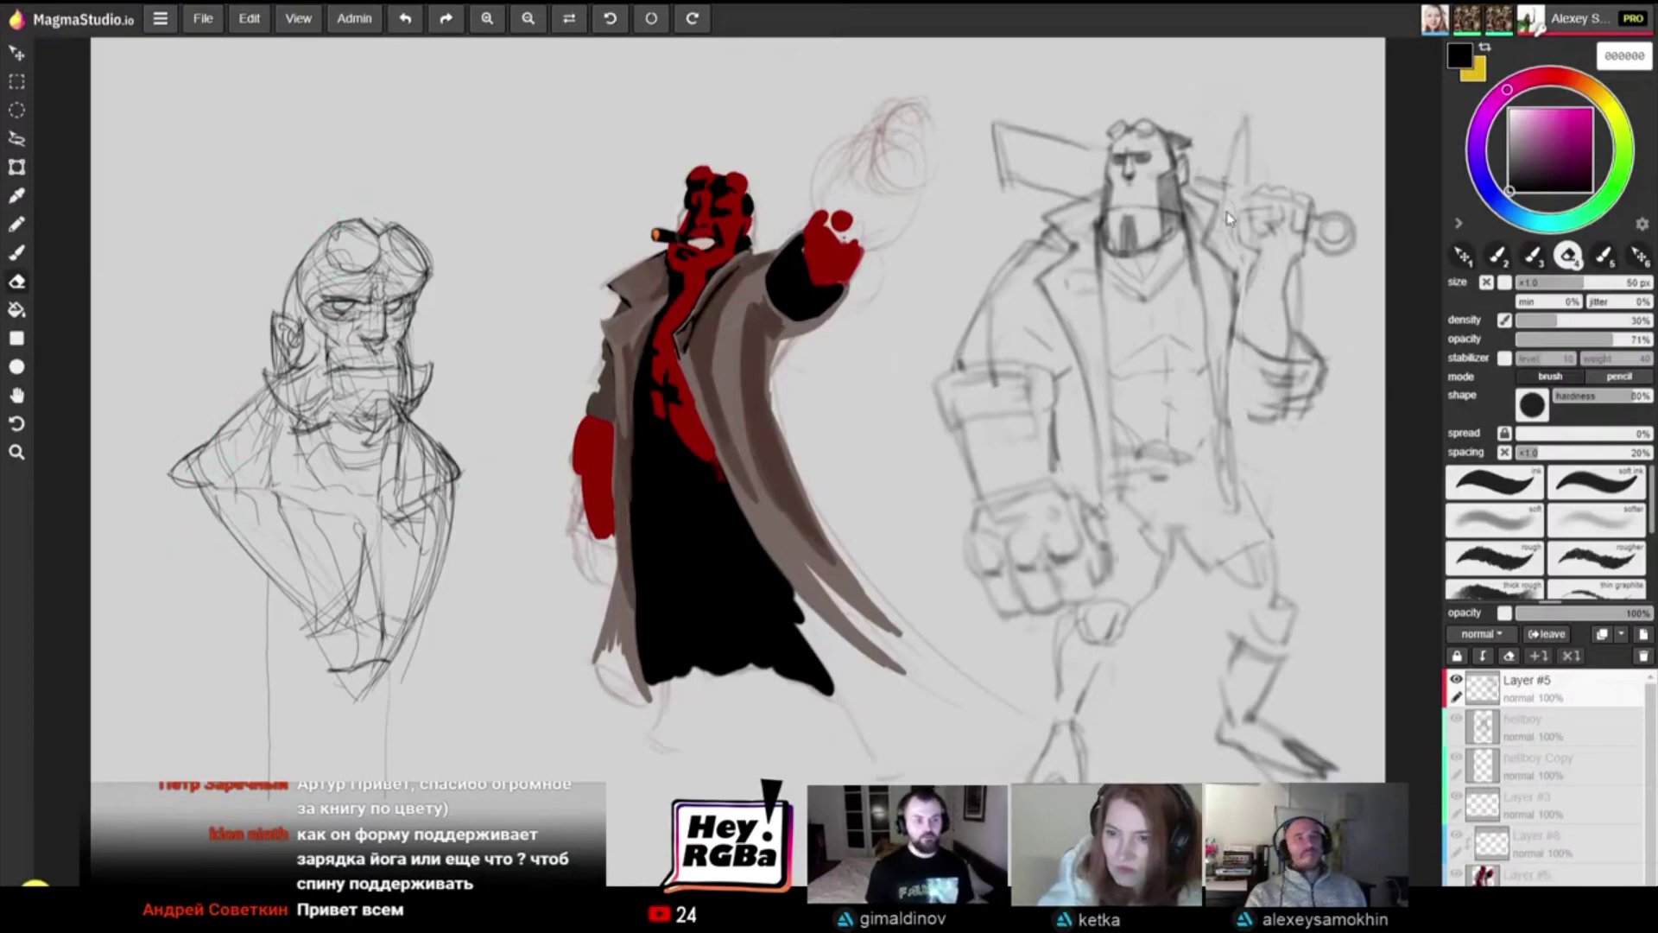
{"action": "key", "text": "["}
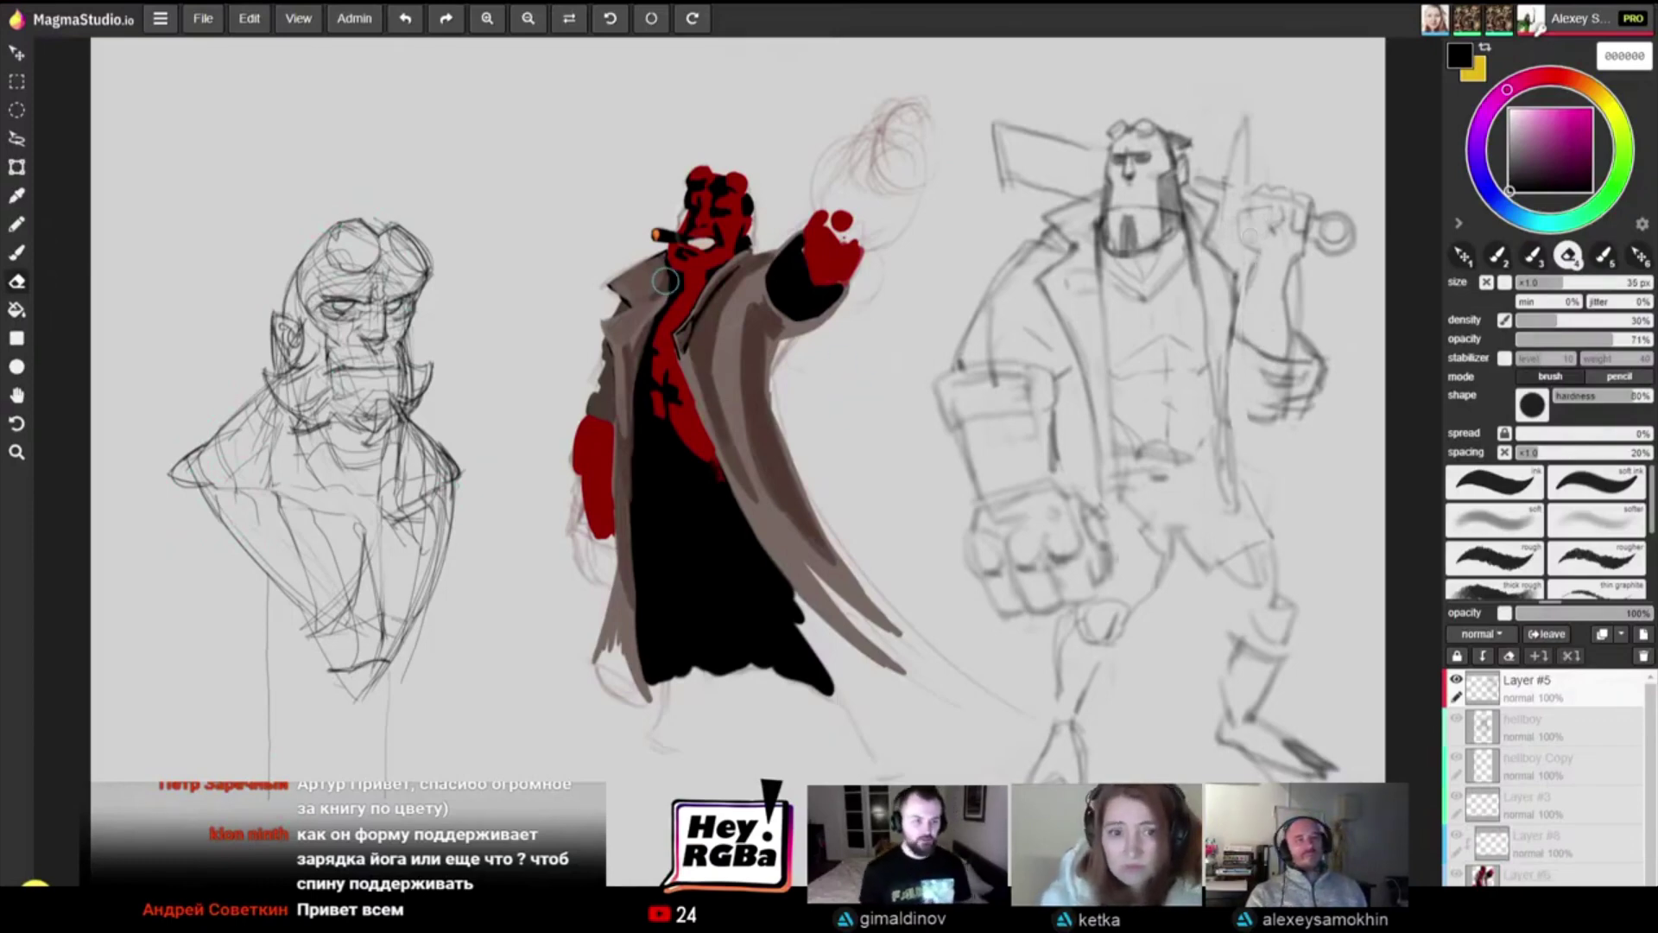
{"action": "key", "text": "b"}
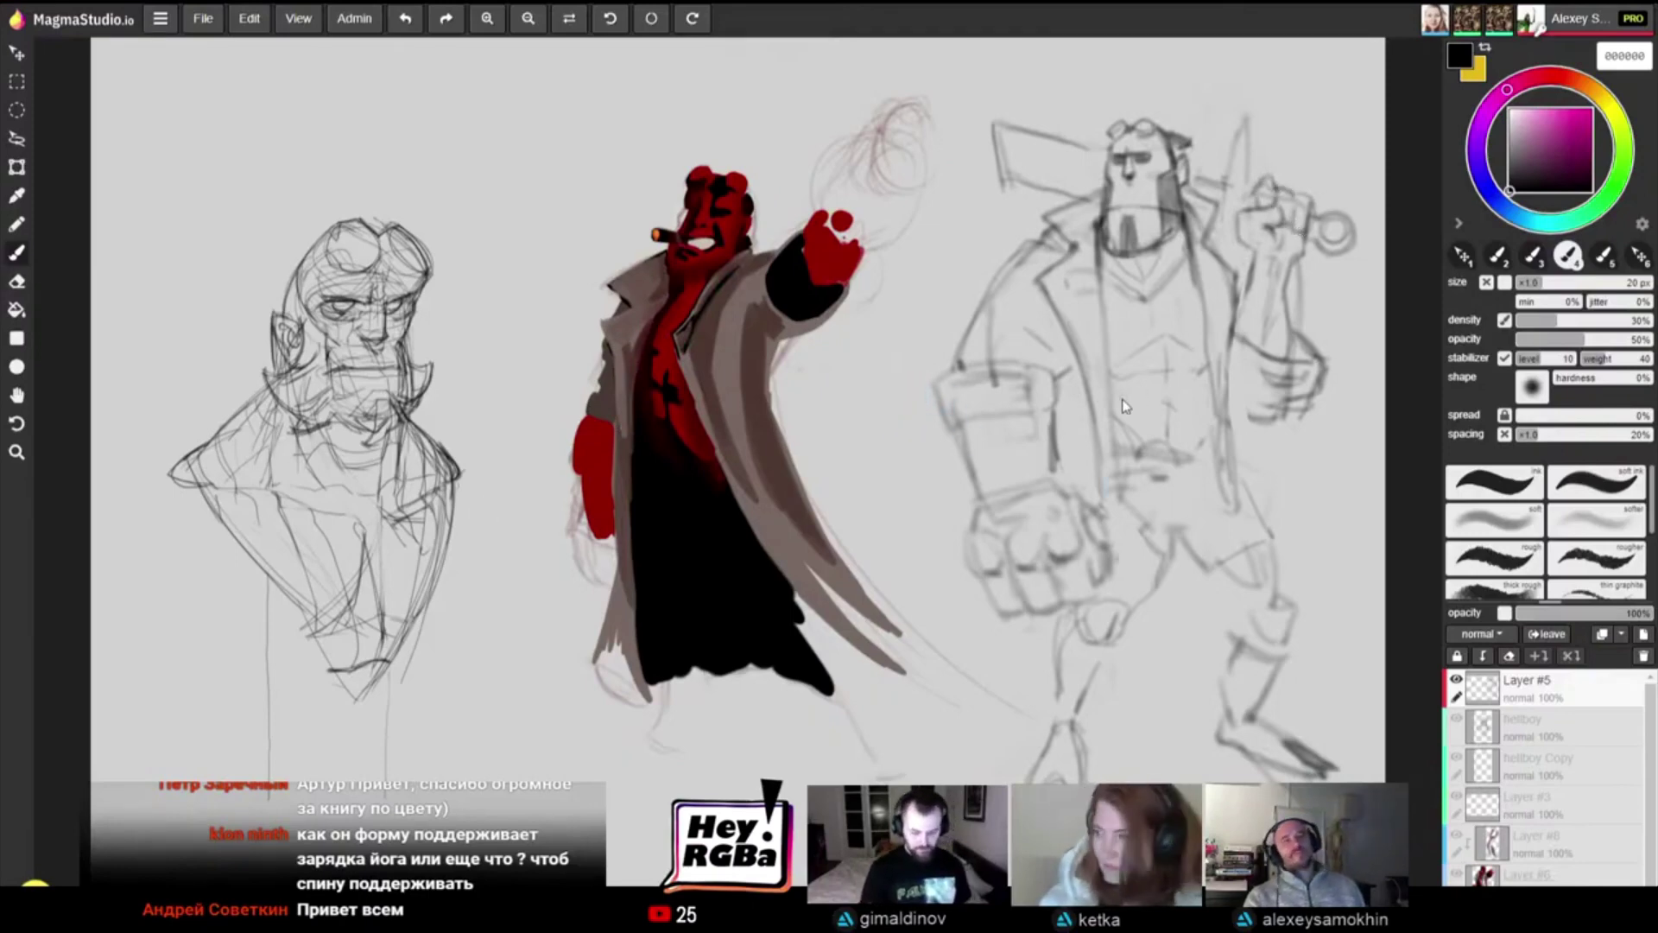
Step: Erase the sword blade behind the head with a 50 px eraser and redraw it longer with a 20 px brush
{"action": "key", "text": "e"}
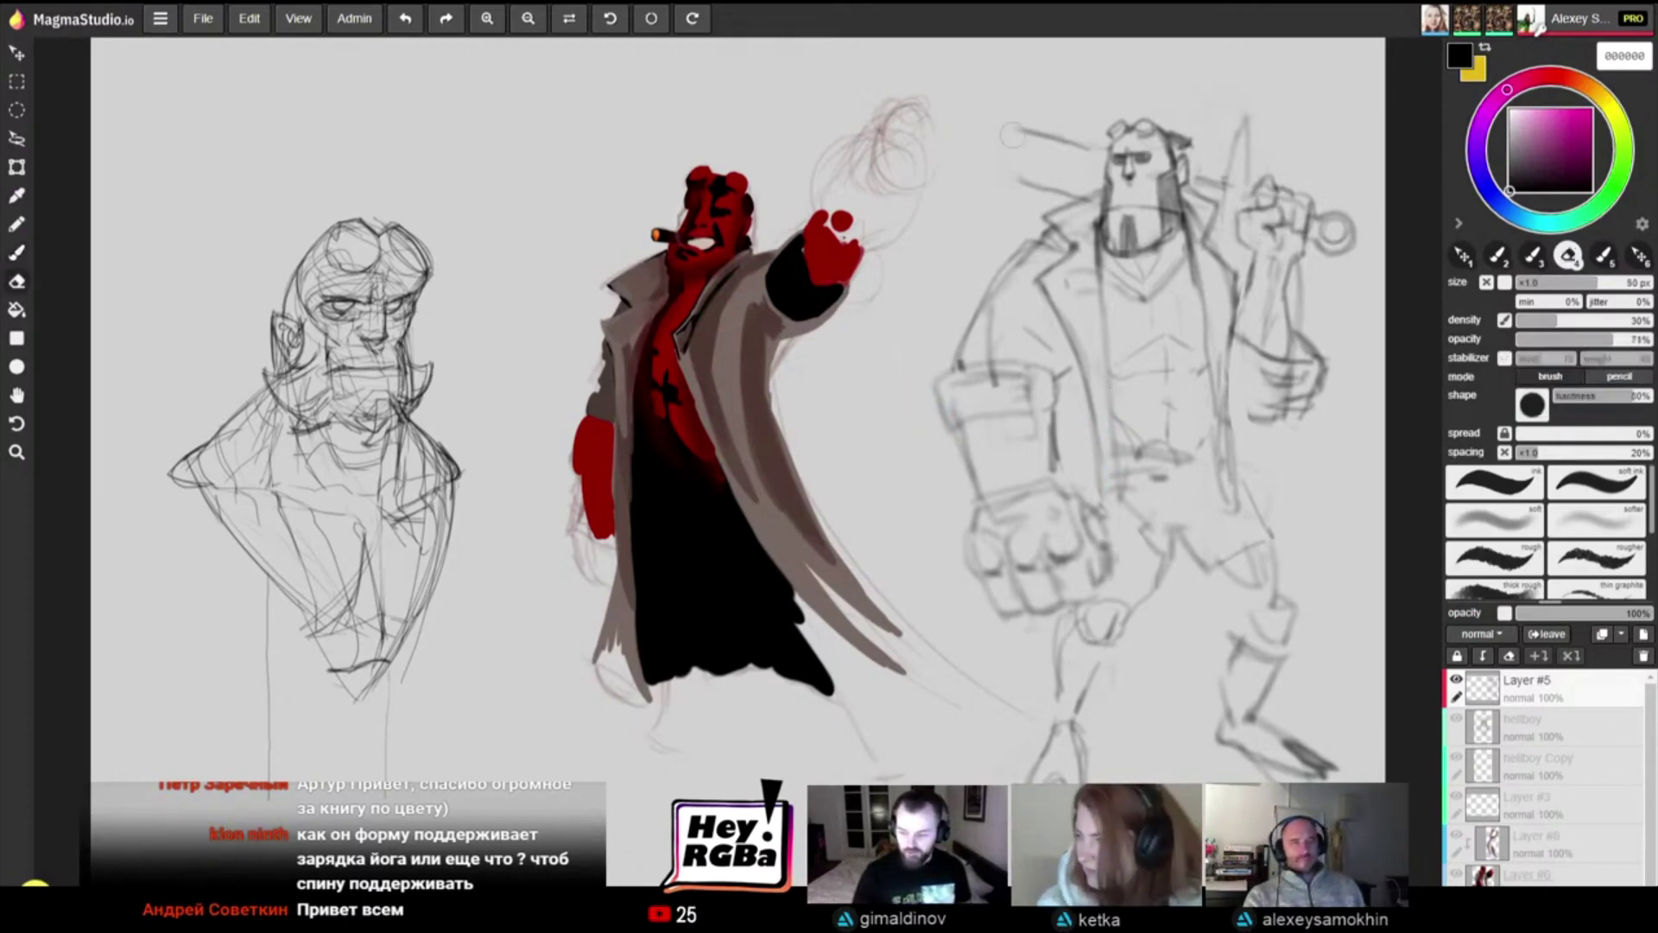
{"action": "left_click_drag", "start_coordinate": [1018, 131], "coordinate": [1074, 160]}
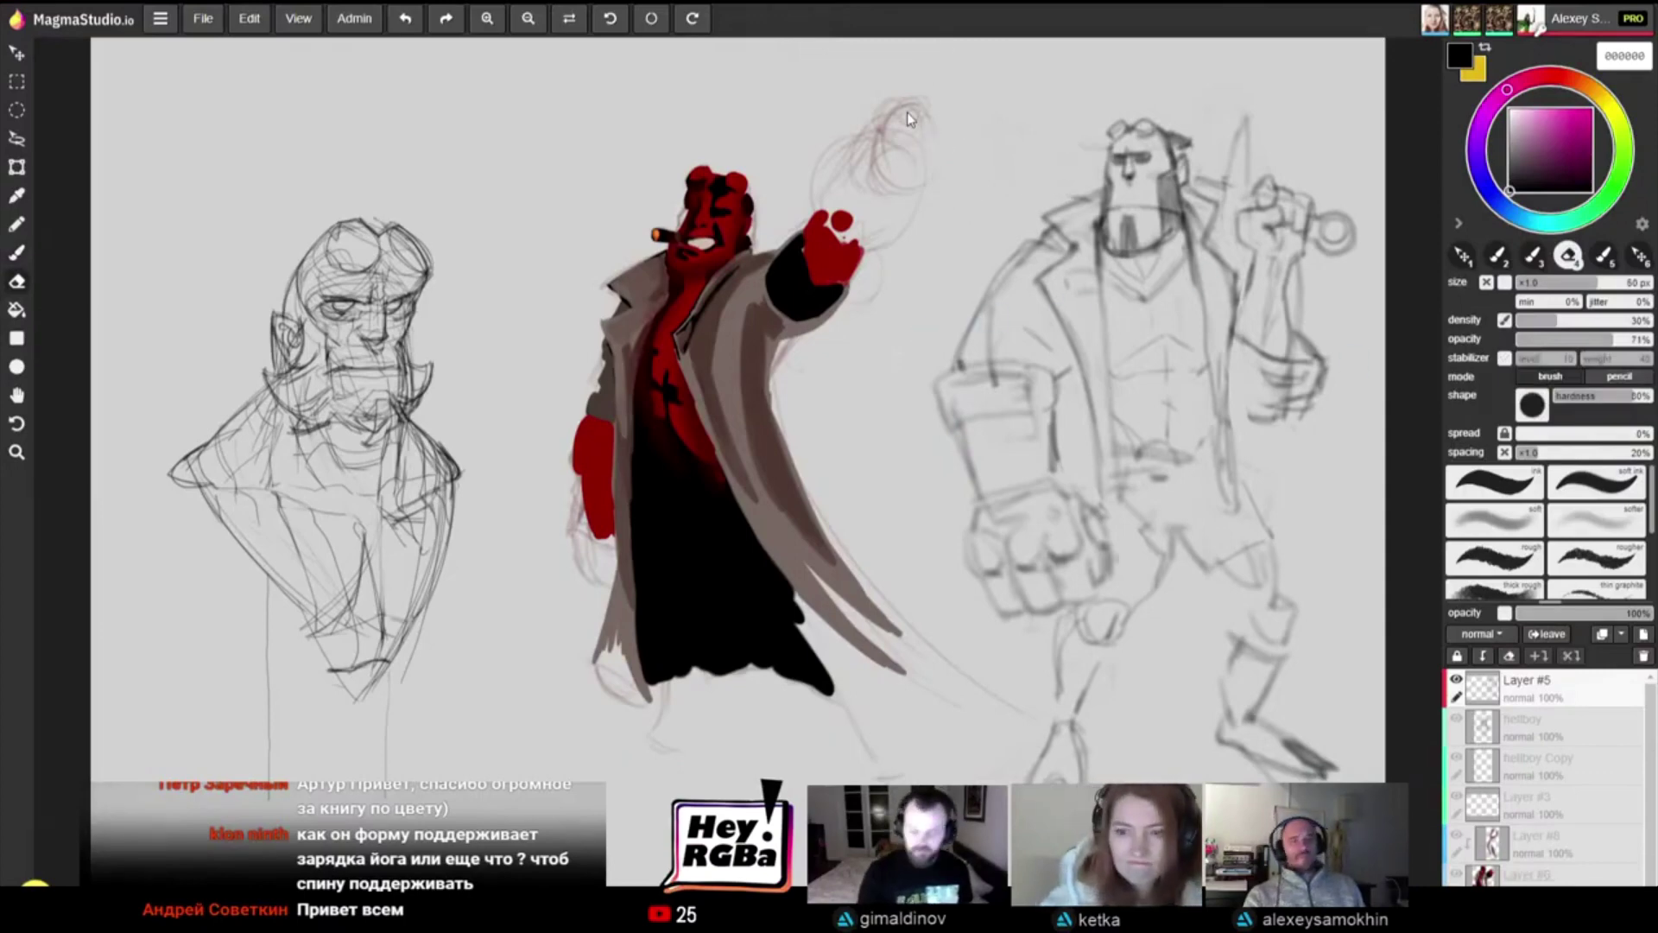
{"action": "key", "text": "b"}
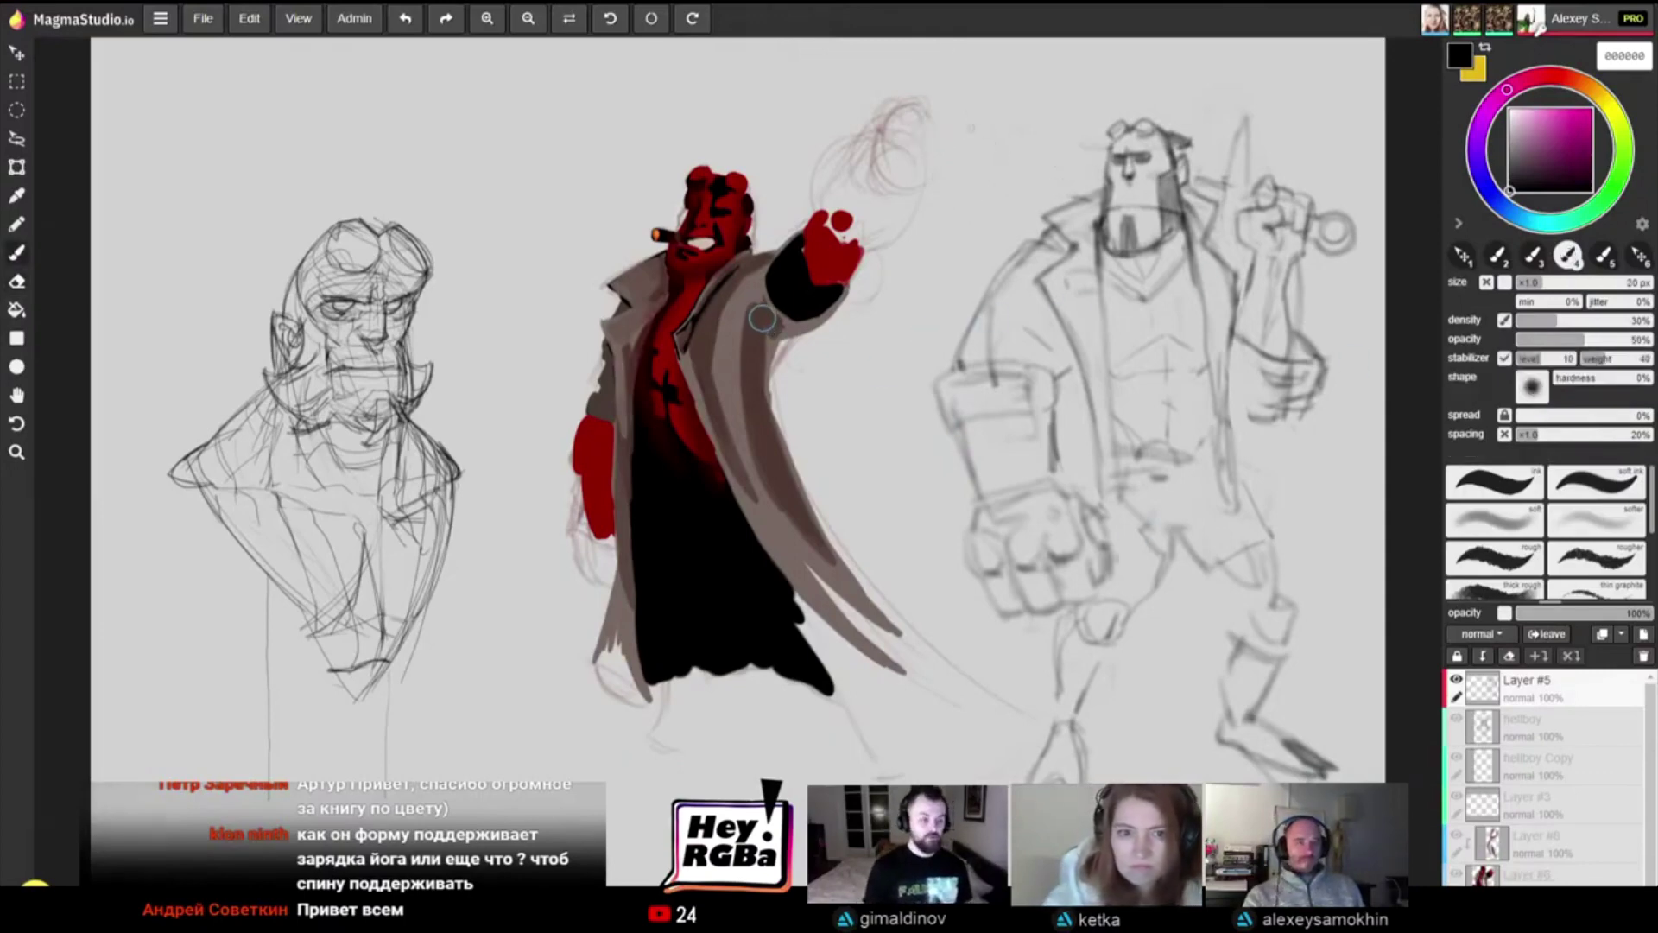
{"action": "key", "text": "ctrl+z"}
{"action": "left_click_drag", "start_coordinate": [974, 129], "coordinate": [1004, 135]}
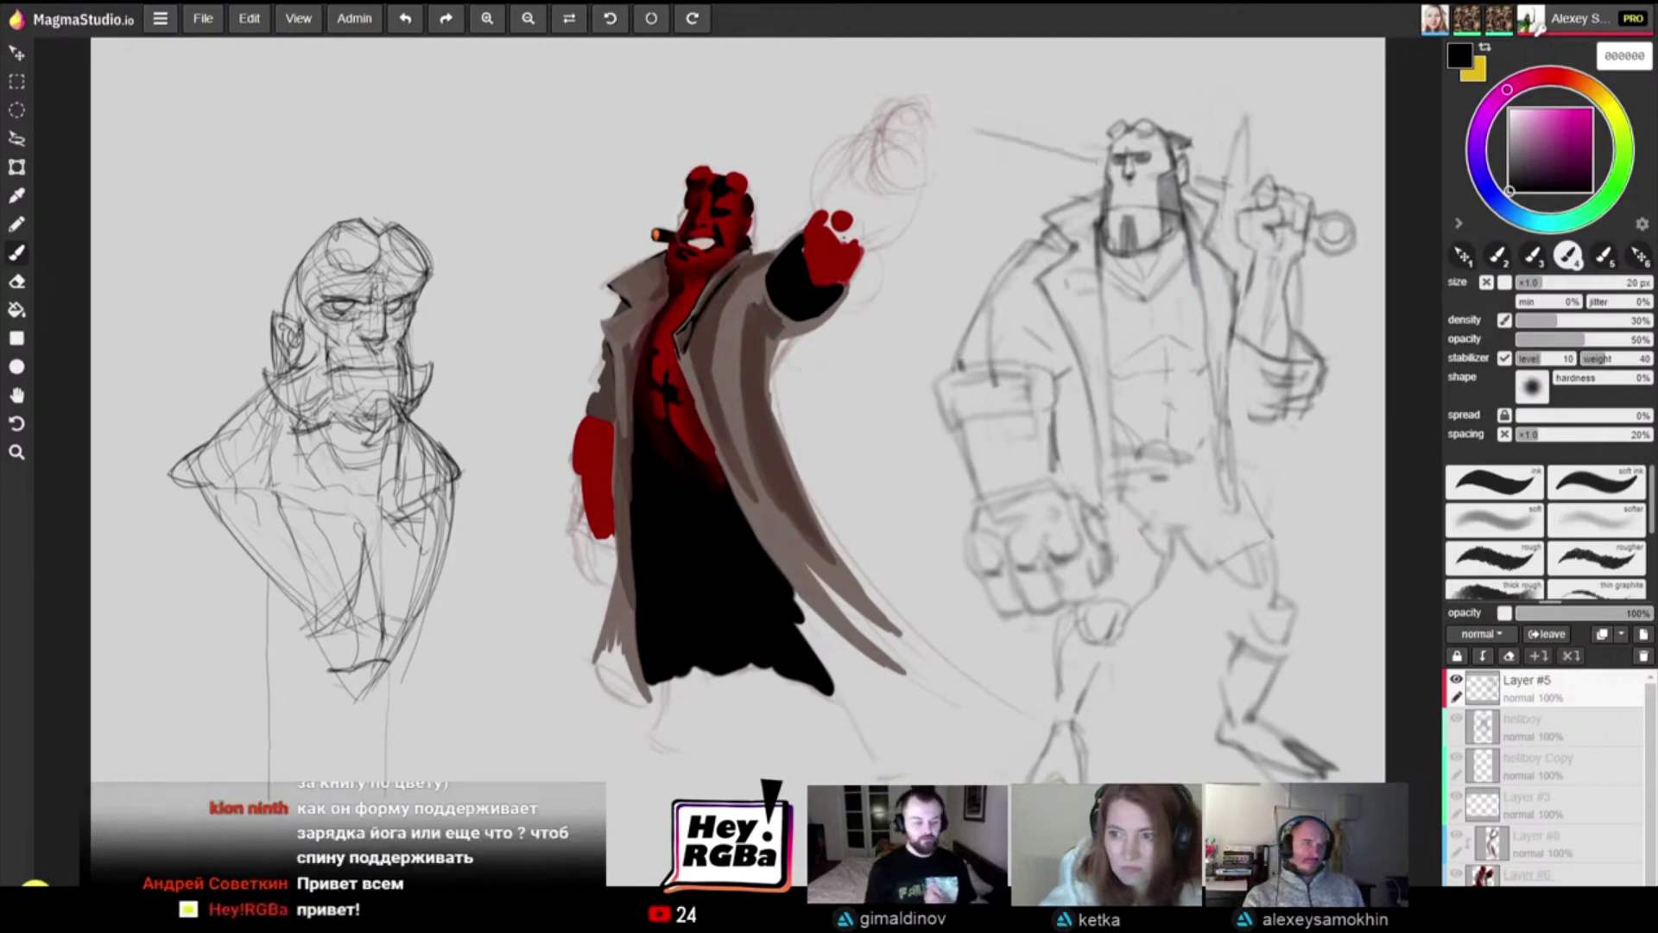
{"action": "mouse_move", "coordinate": [968, 131]}
{"action": "left_mouse_down"}
{"action": "mouse_move", "coordinate": [962, 183]}
{"action": "mouse_move", "coordinate": [1001, 195]}
{"action": "left_mouse_up"}
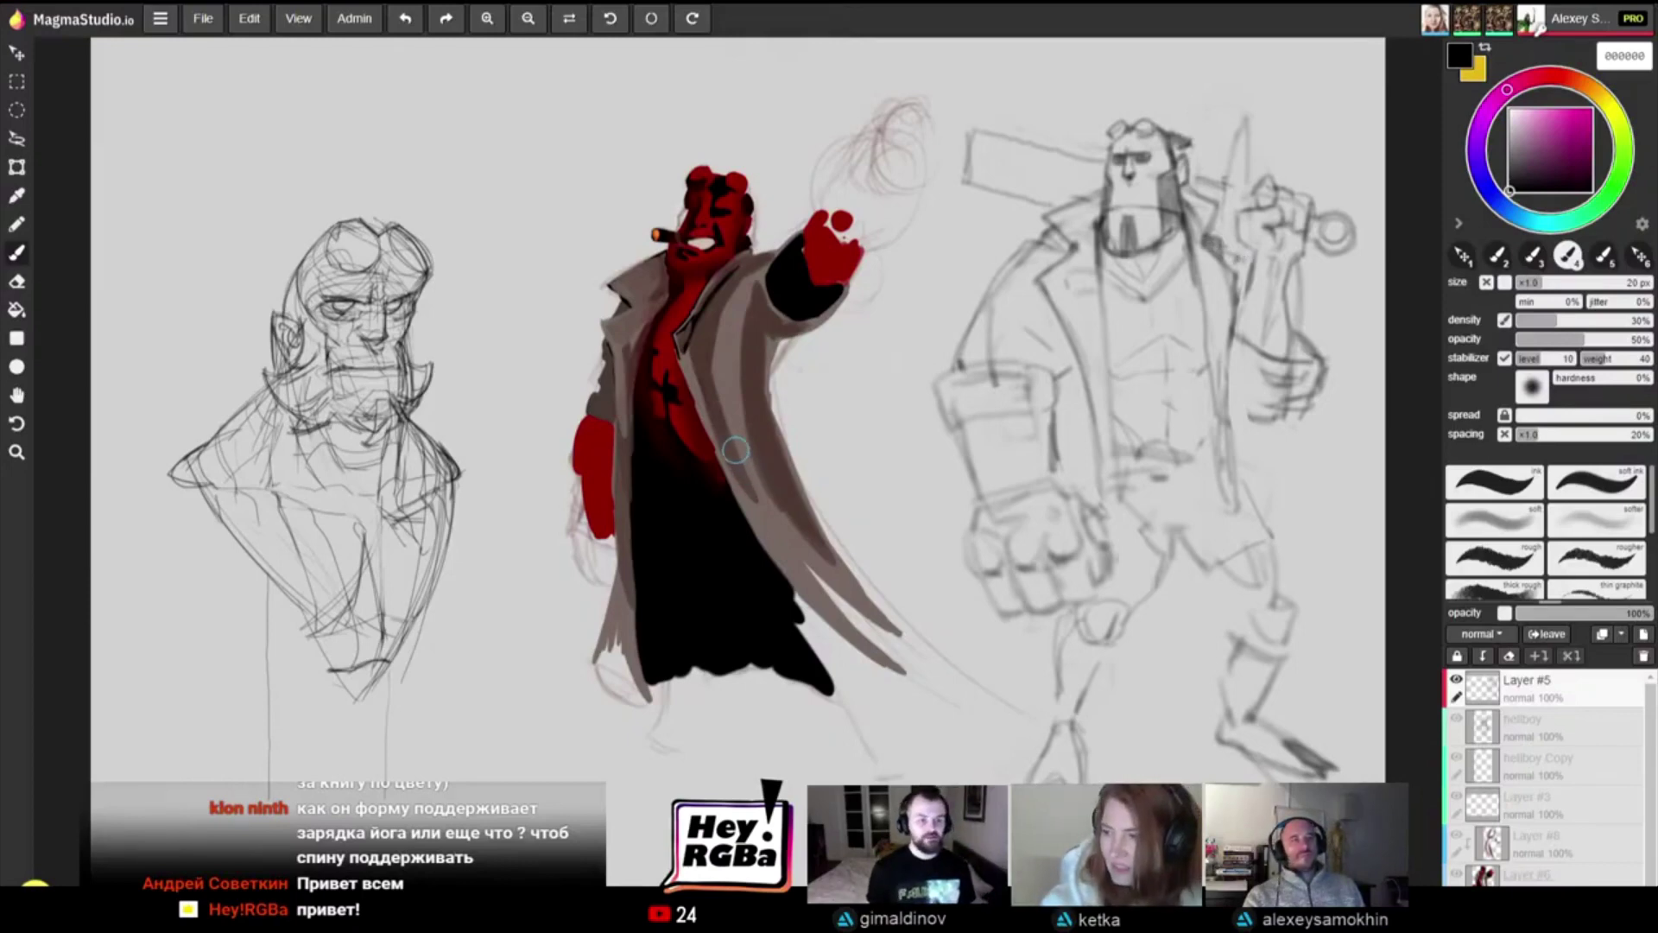
Step: Clean up the lines around the hand and sword with a 35 px eraser, and redraw the tall point beside the raised hand
{"action": "key", "text": "e"}
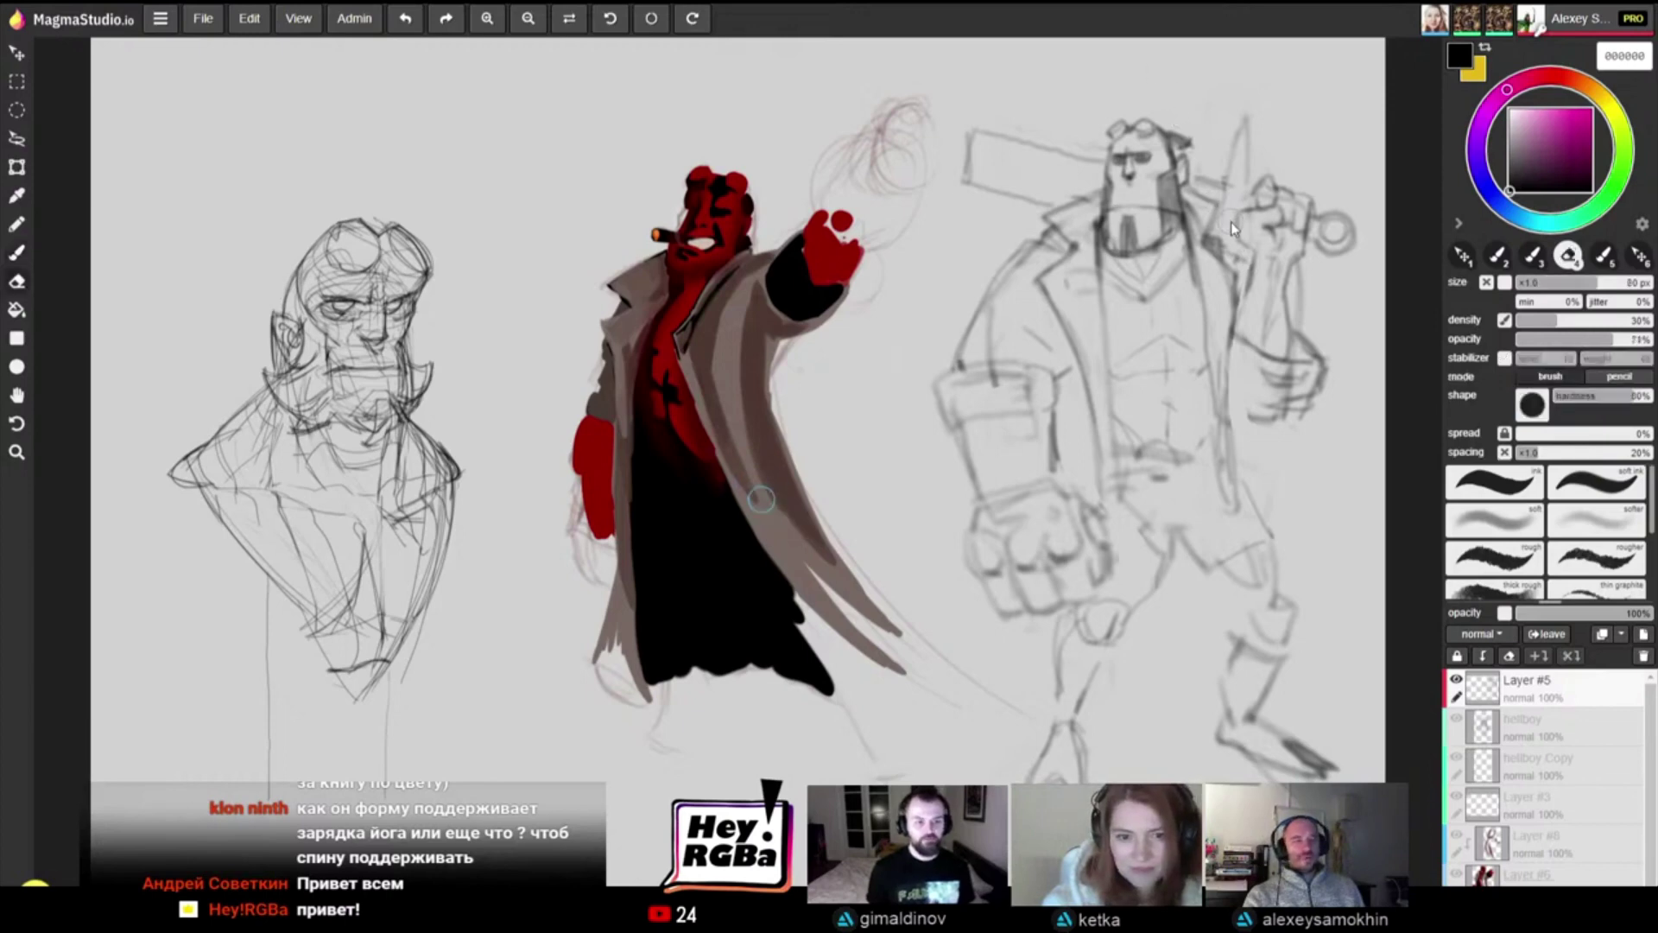
{"action": "key", "text": "bracketleft"}
{"action": "key", "text": "bracketleft"}
{"action": "key", "text": "bracketleft"}
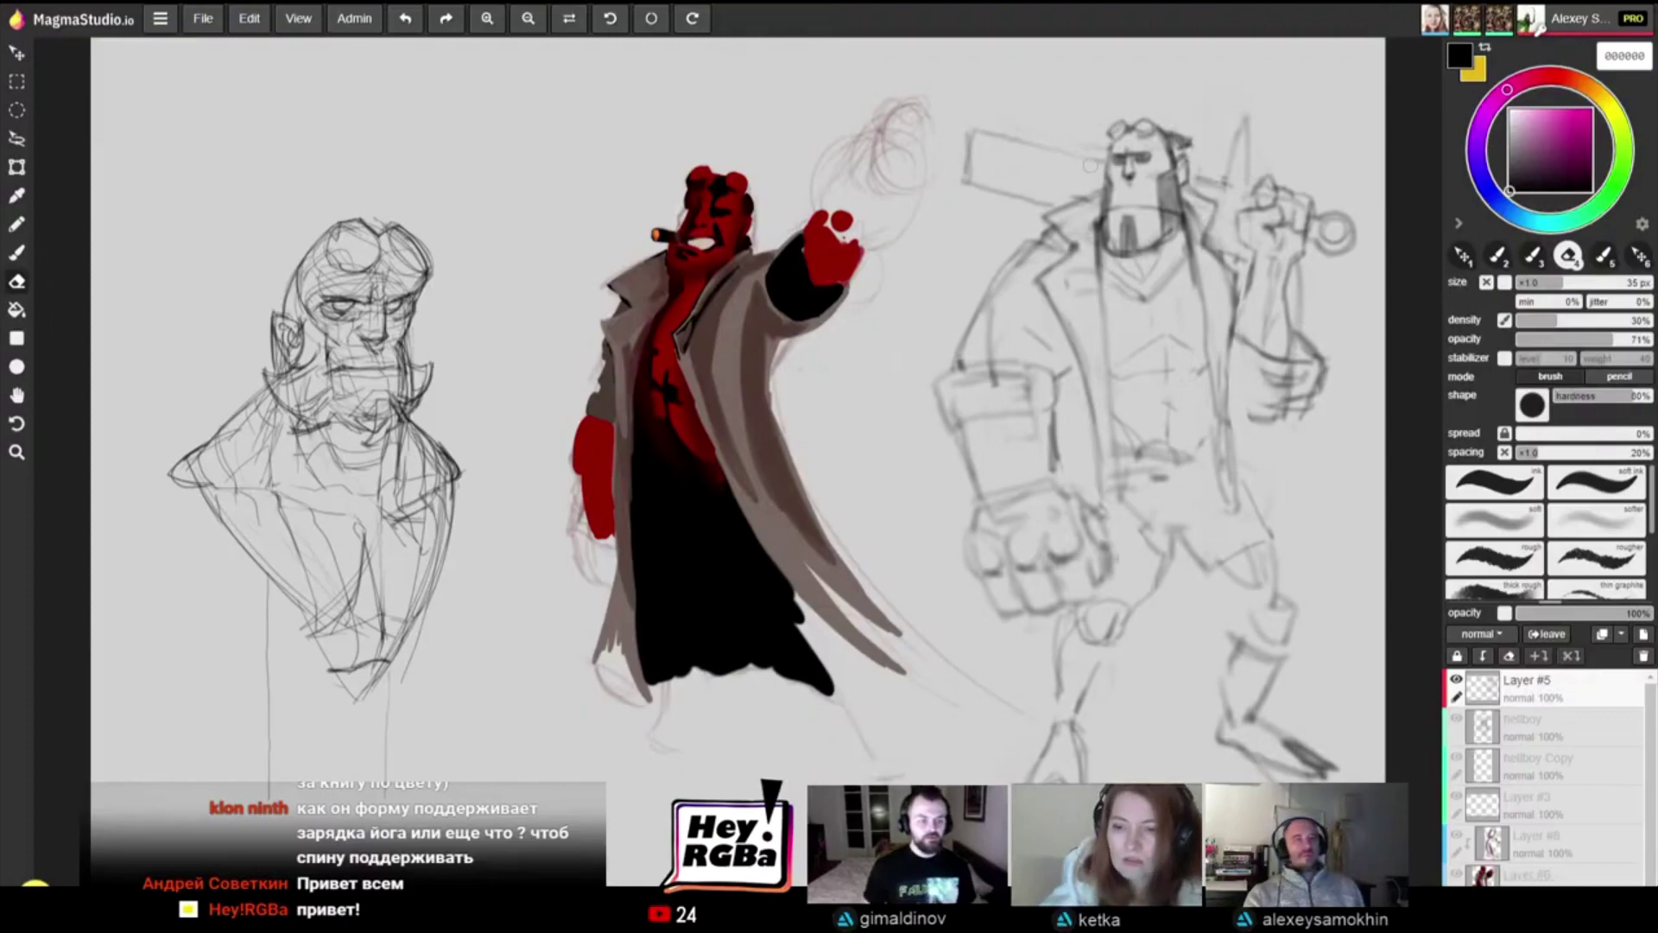
{"action": "key", "text": "b"}
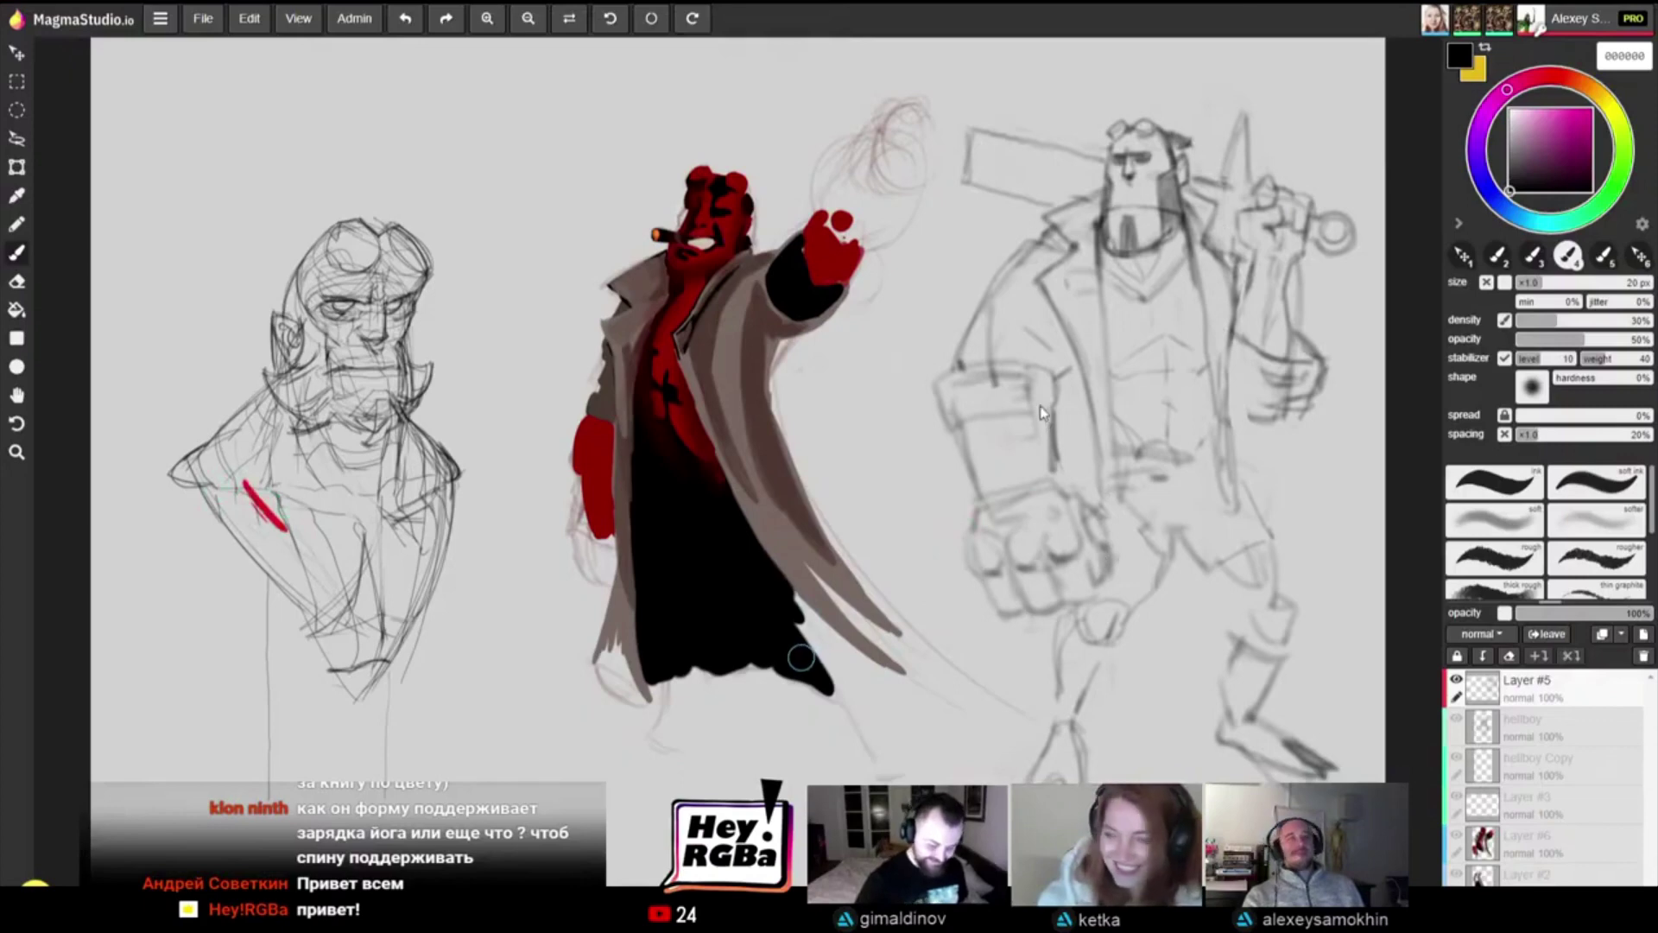
Step: Lasso the raised forearm, hand and pommel without the tall point, move them slightly down and inward, and deselect
{"action": "left_click", "coordinate": [19, 138]}
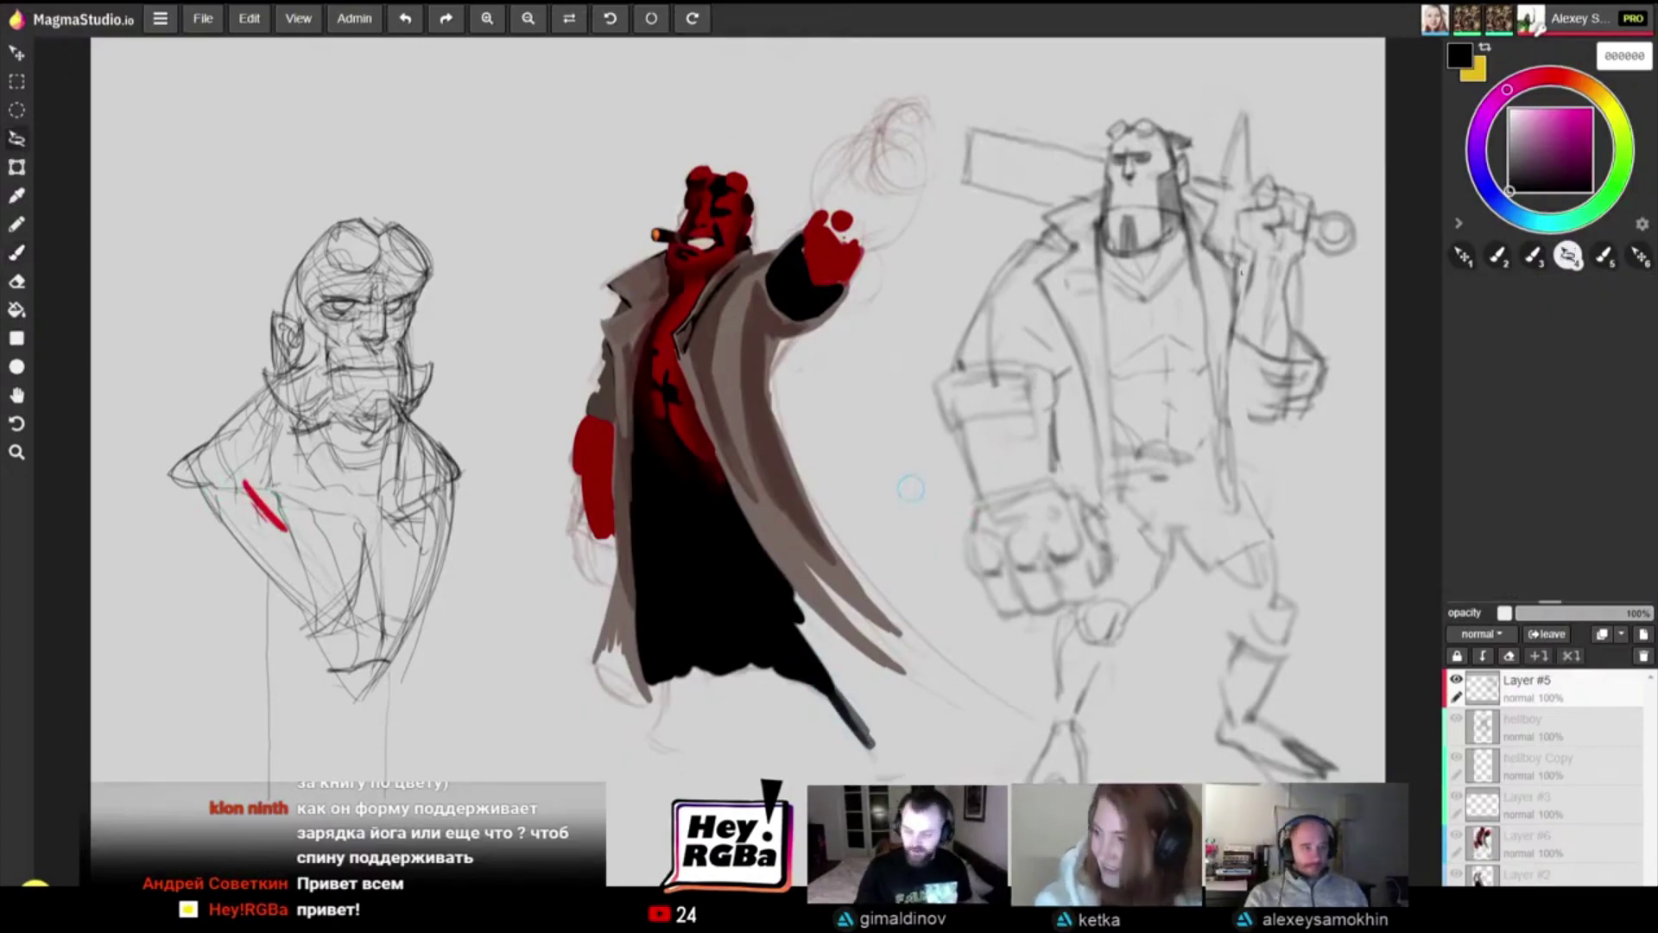
{"action": "left_click_drag", "start_coordinate": [1224, 211], "coordinate": [1261, 177]}
{"action": "mouse_move", "coordinate": [1357, 214]}
{"action": "left_mouse_down"}
{"action": "mouse_move", "coordinate": [1352, 319]}
{"action": "mouse_move", "coordinate": [1287, 444]}
{"action": "mouse_move", "coordinate": [1242, 281]}
{"action": "left_mouse_up"}
{"action": "left_click_drag", "start_coordinate": [1361, 232], "coordinate": [1352, 332]}
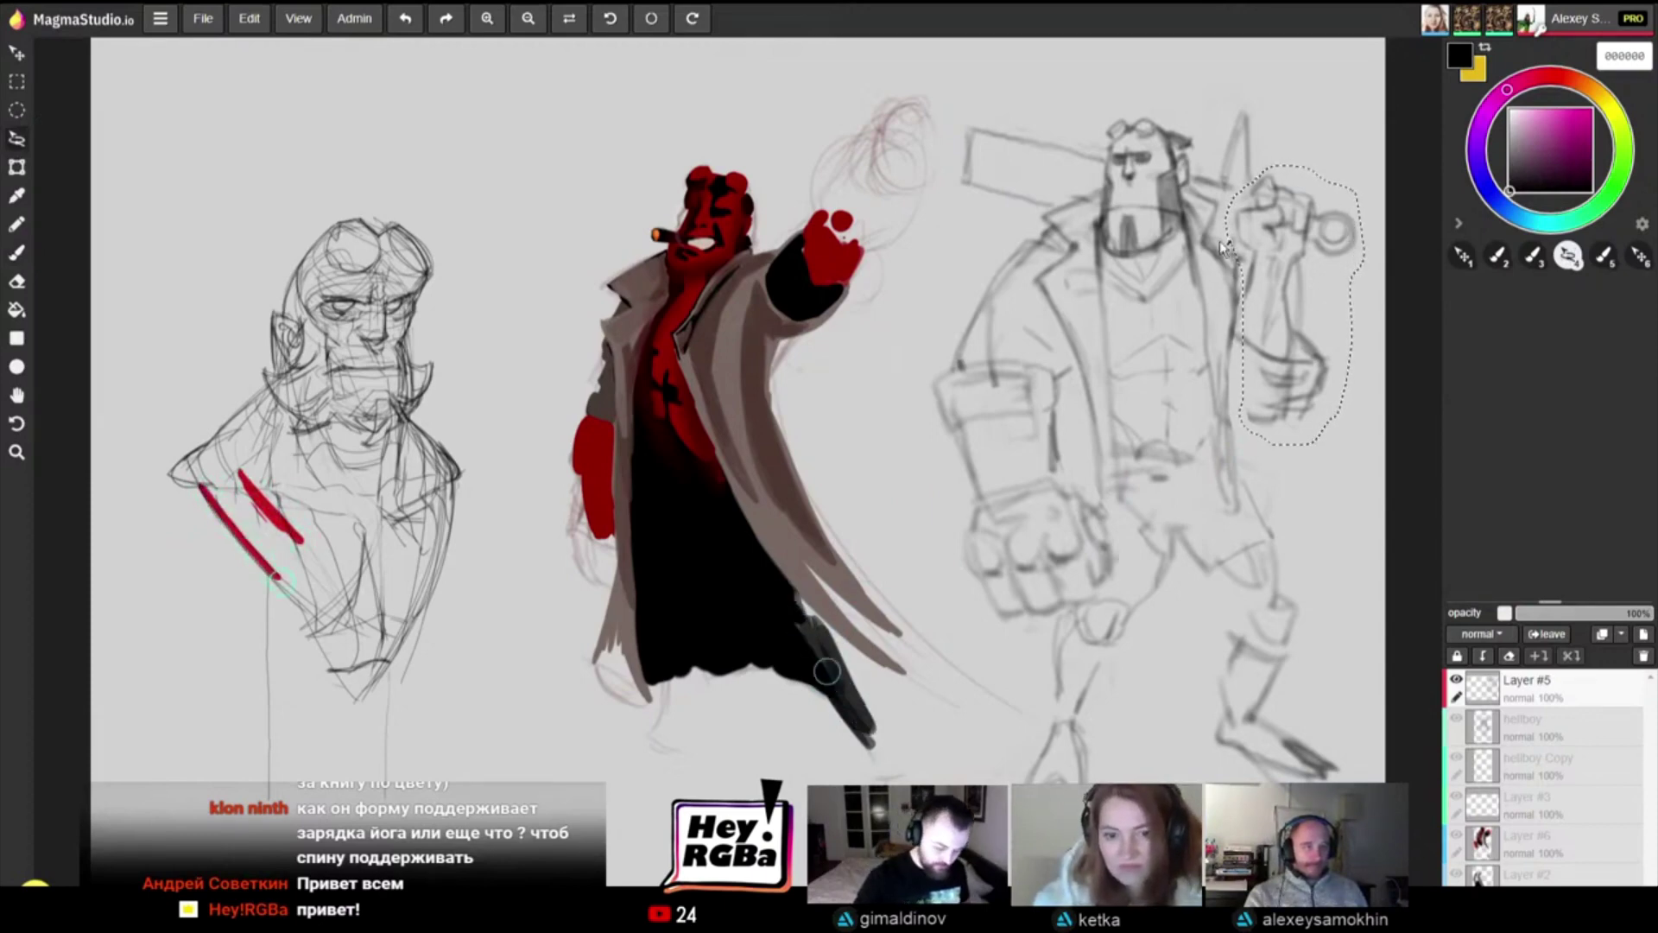
{"action": "key", "text": "v"}
{"action": "left_click_drag", "start_coordinate": [1288, 257], "coordinate": [1283, 254]}
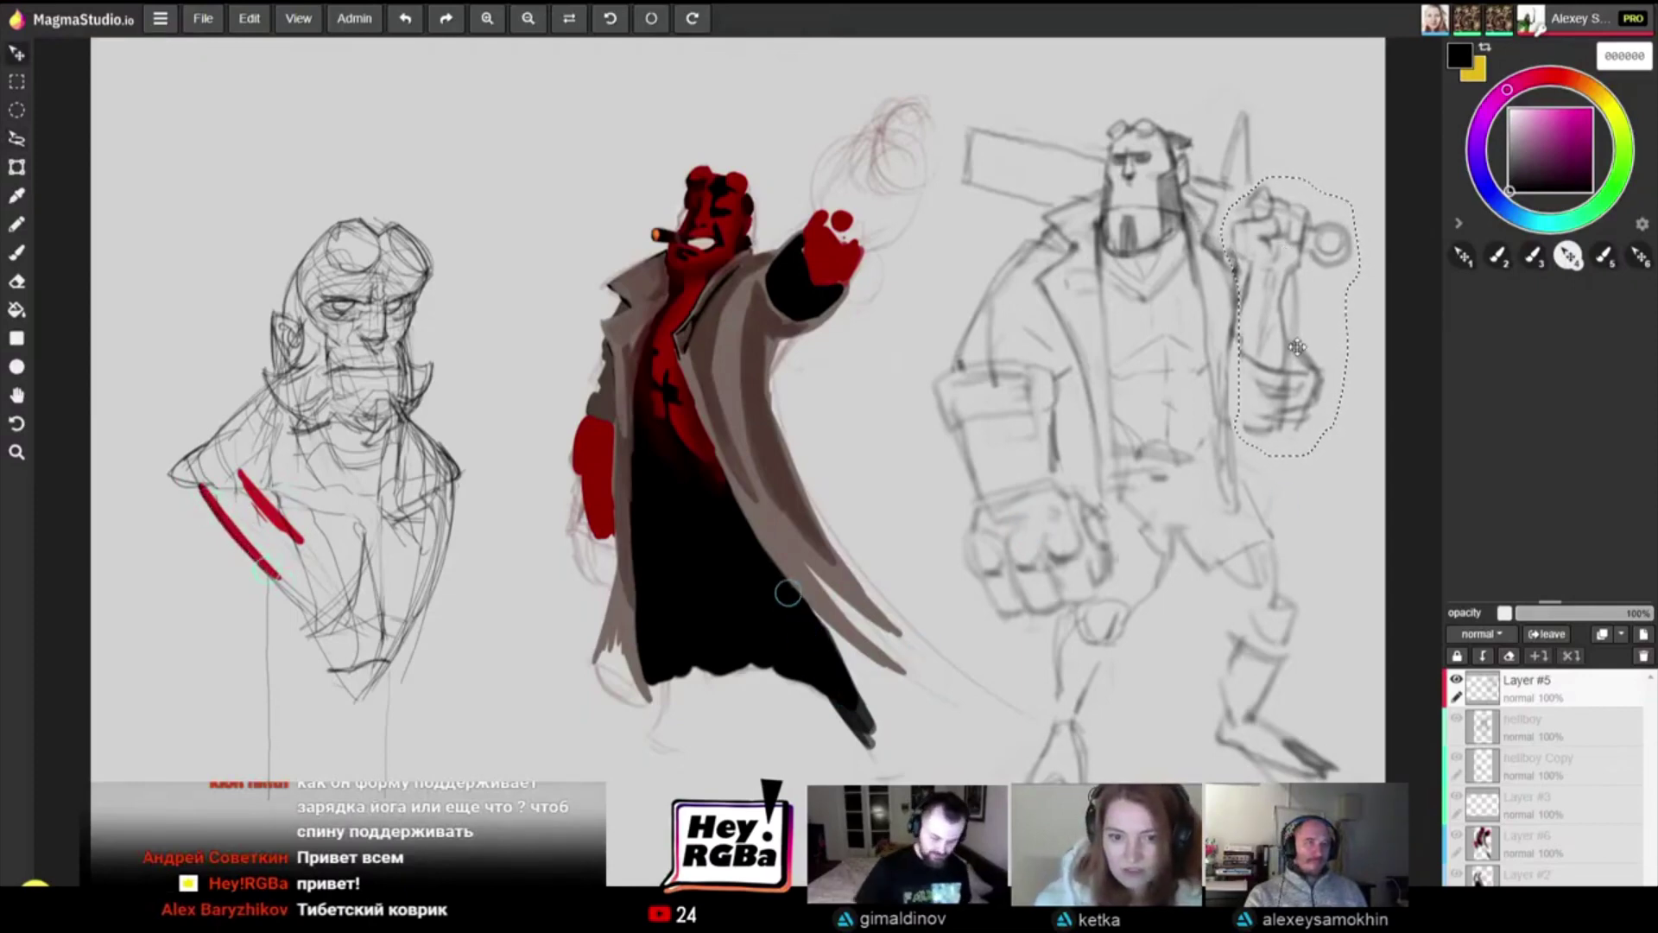
{"action": "key", "text": "ctrl+d"}
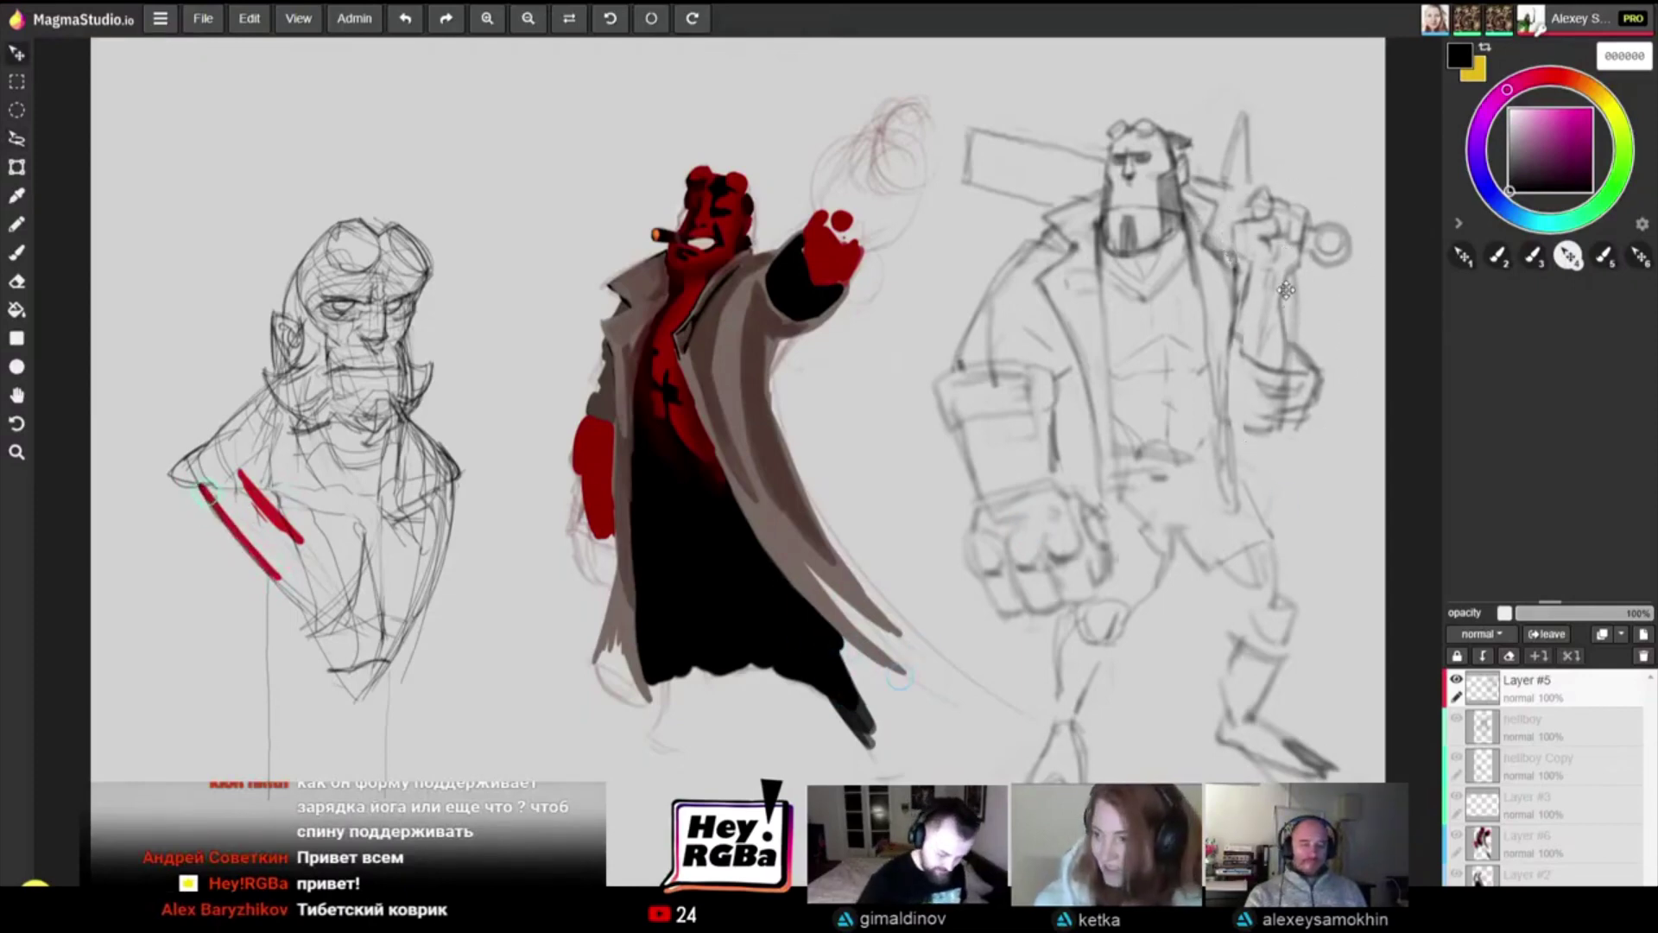
Step: Reinforce the raised hand and its rolled cuff with a 20 px brush, and outline the bands around the massive forearm
{"action": "key", "text": "b"}
{"action": "left_click_drag", "start_coordinate": [1248, 169], "coordinate": [1250, 195]}
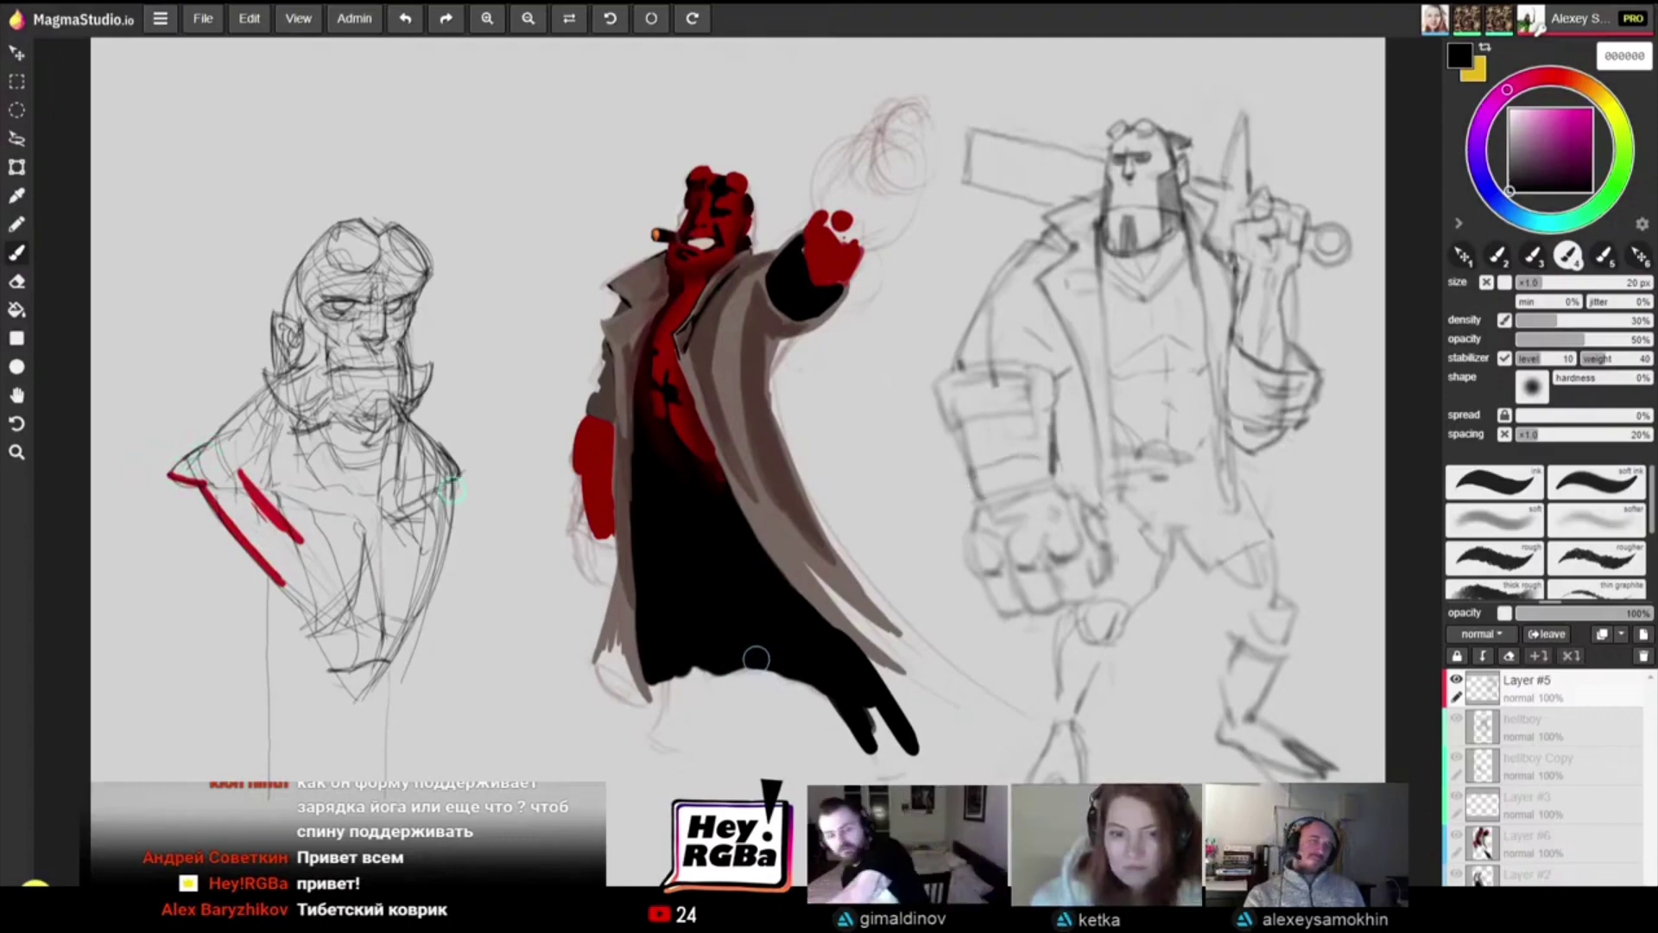
{"action": "mouse_move", "coordinate": [974, 469]}
{"action": "left_mouse_down"}
{"action": "mouse_move", "coordinate": [1043, 457]}
{"action": "mouse_move", "coordinate": [1061, 478]}
{"action": "left_mouse_up"}
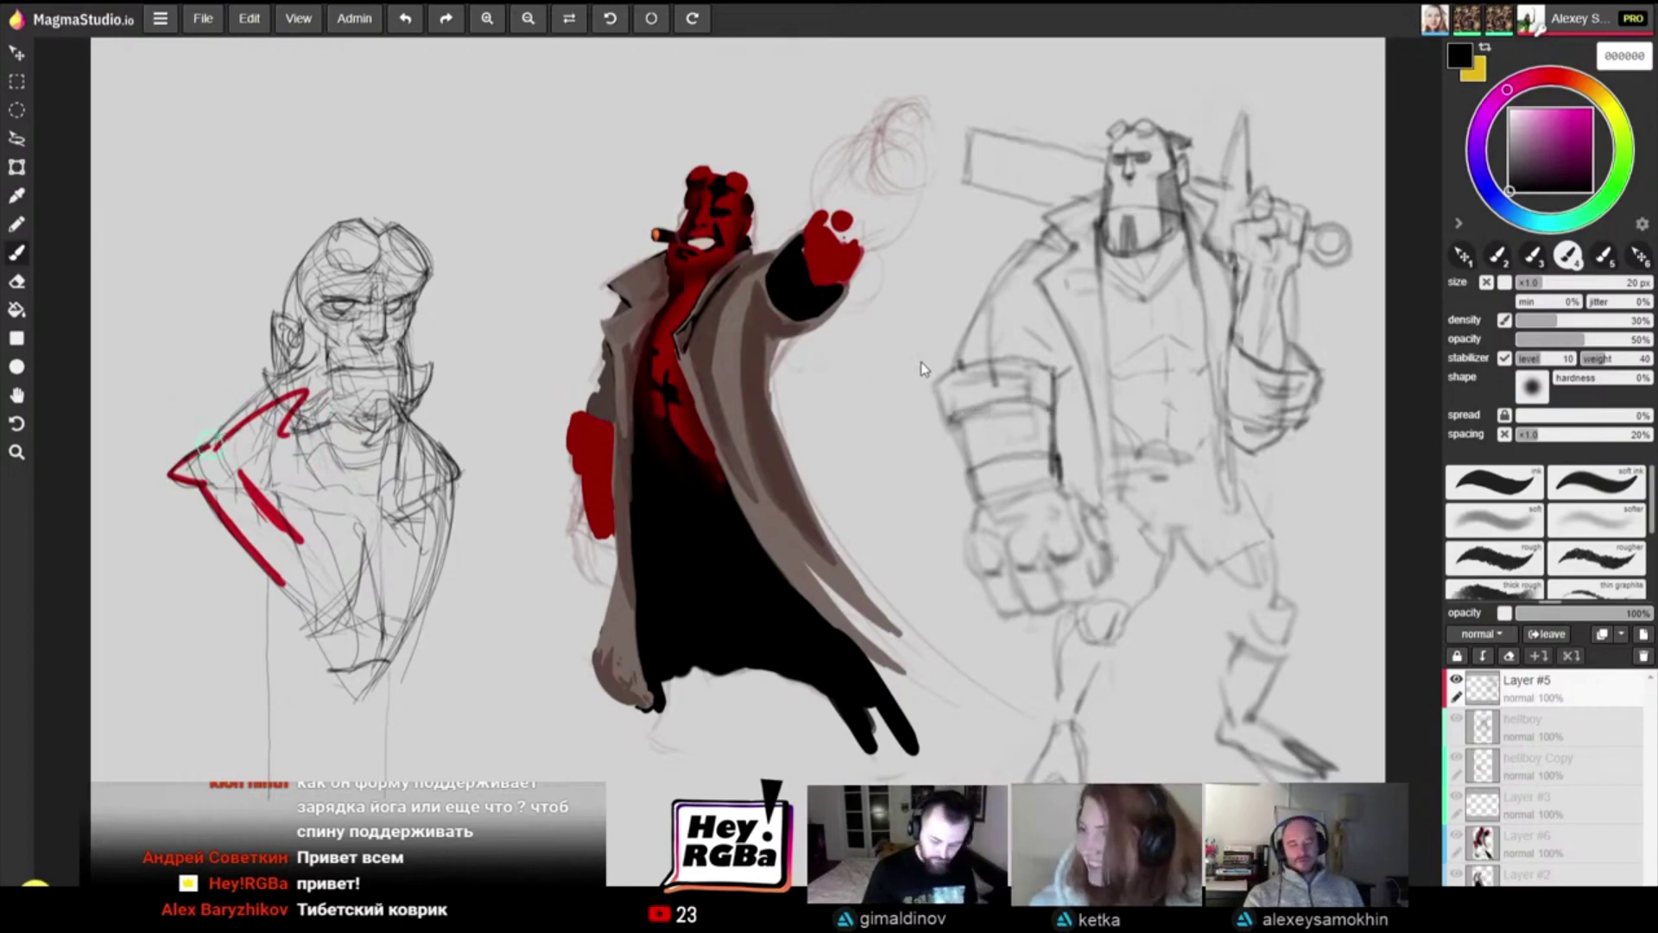
Step: Clean the massive arm's cuff with a 35 px eraser, redraw it with sleeve folds, and define the knees, shins and feet
{"action": "key", "text": "e"}
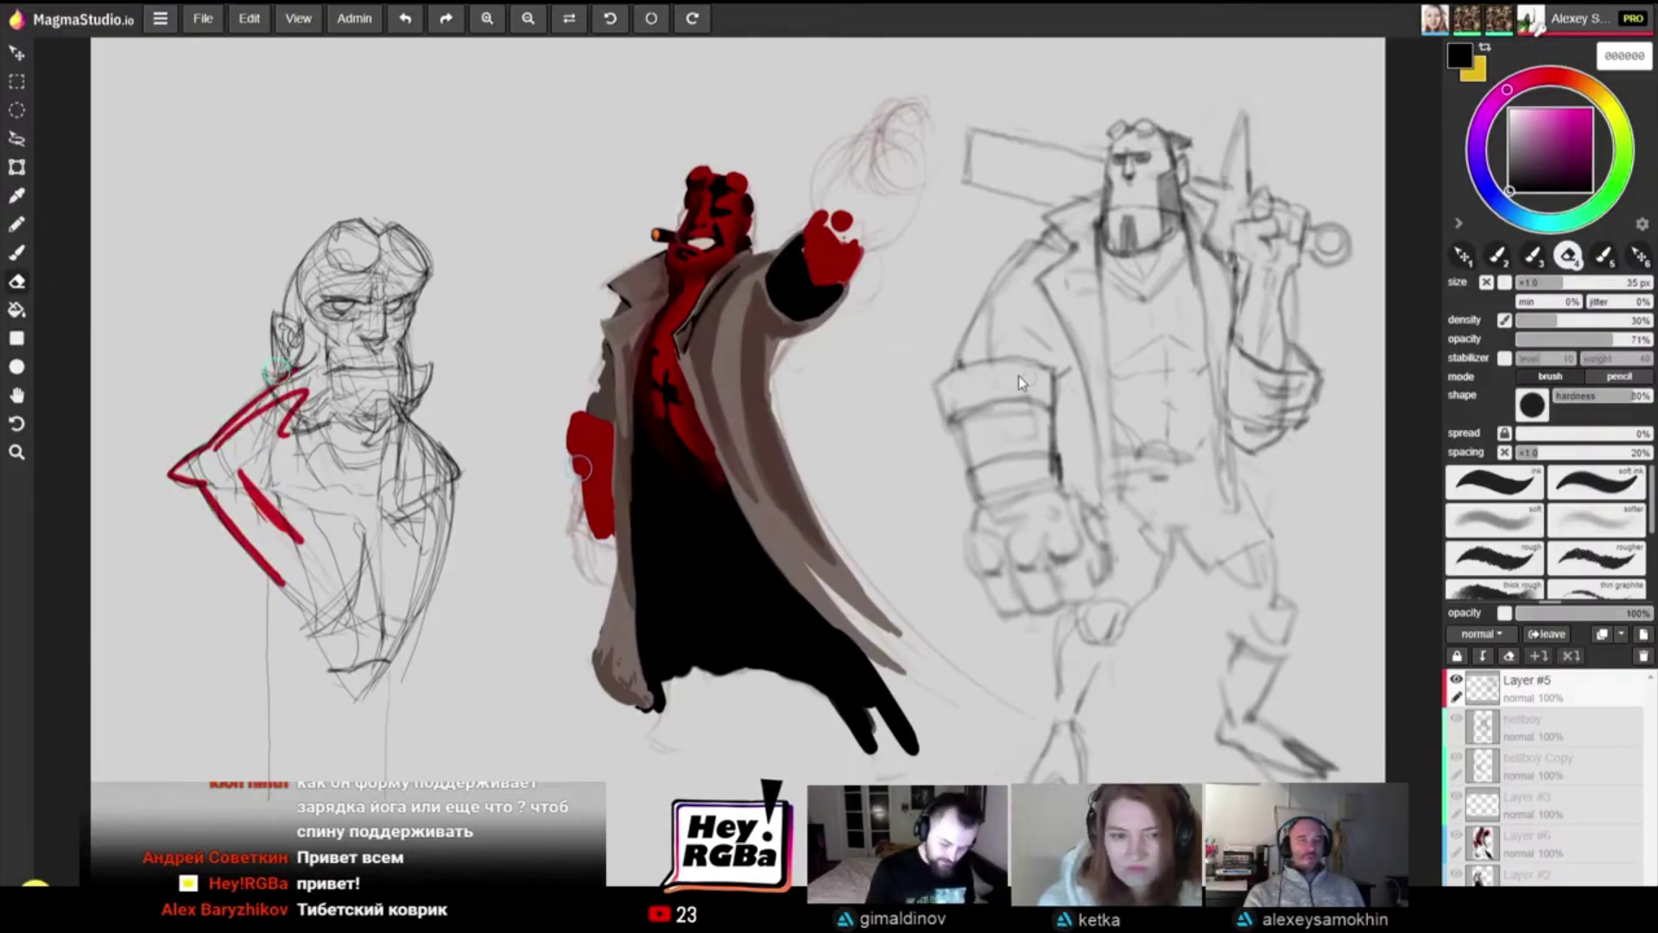
{"action": "key", "text": "b"}
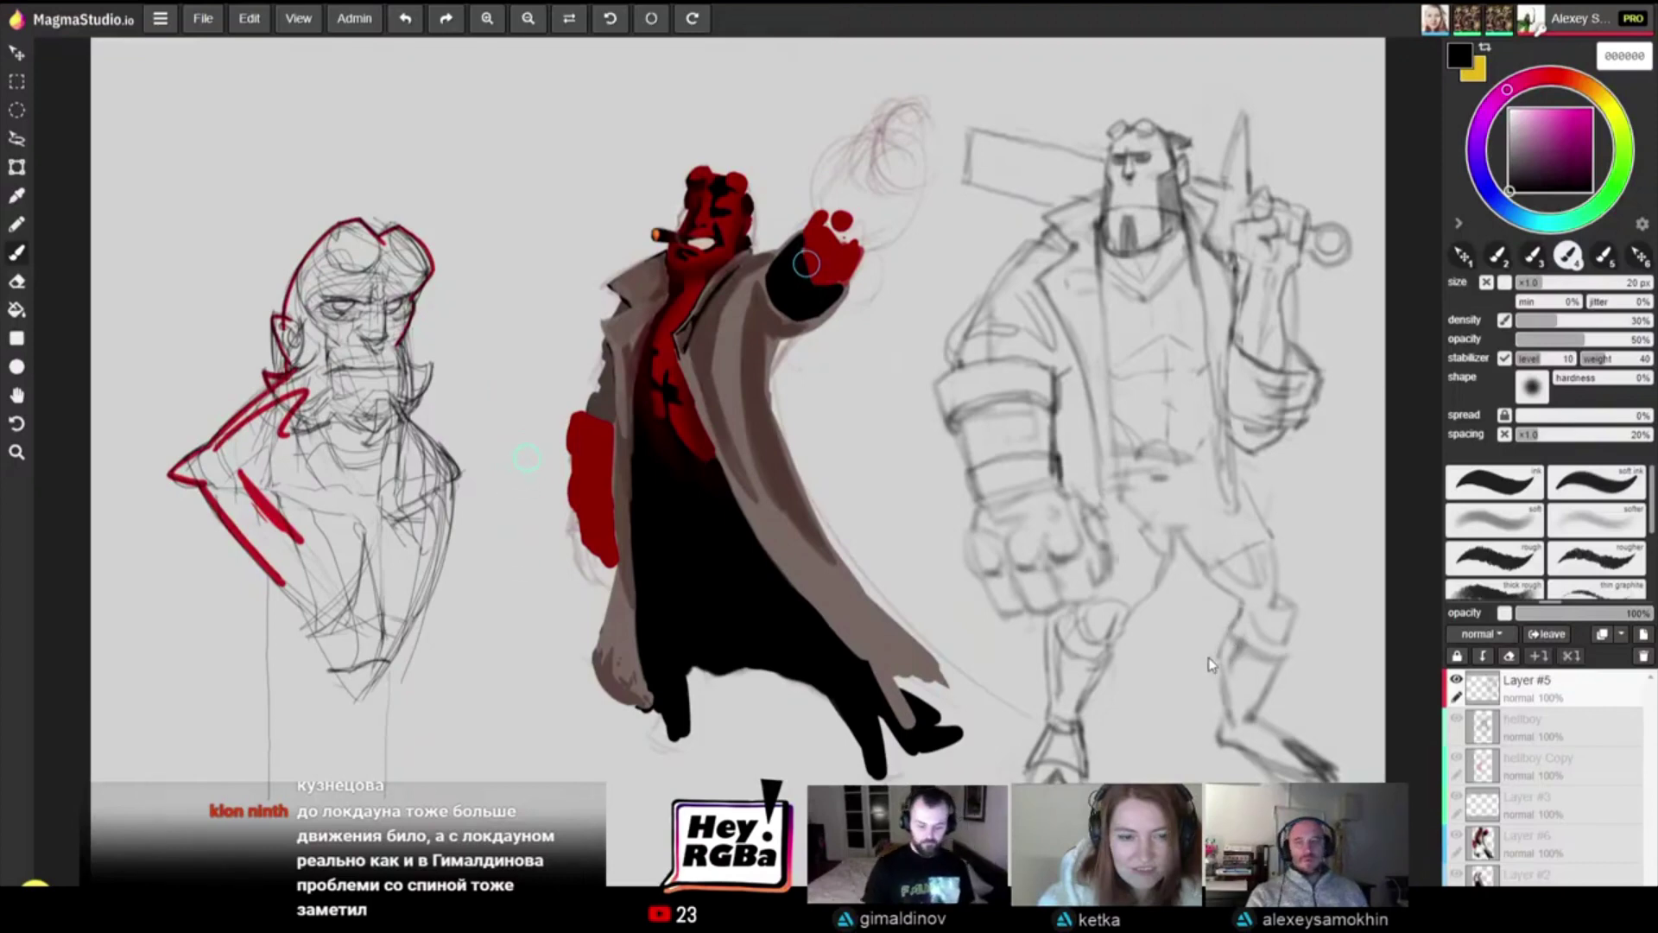
{"action": "key", "text": "space"}
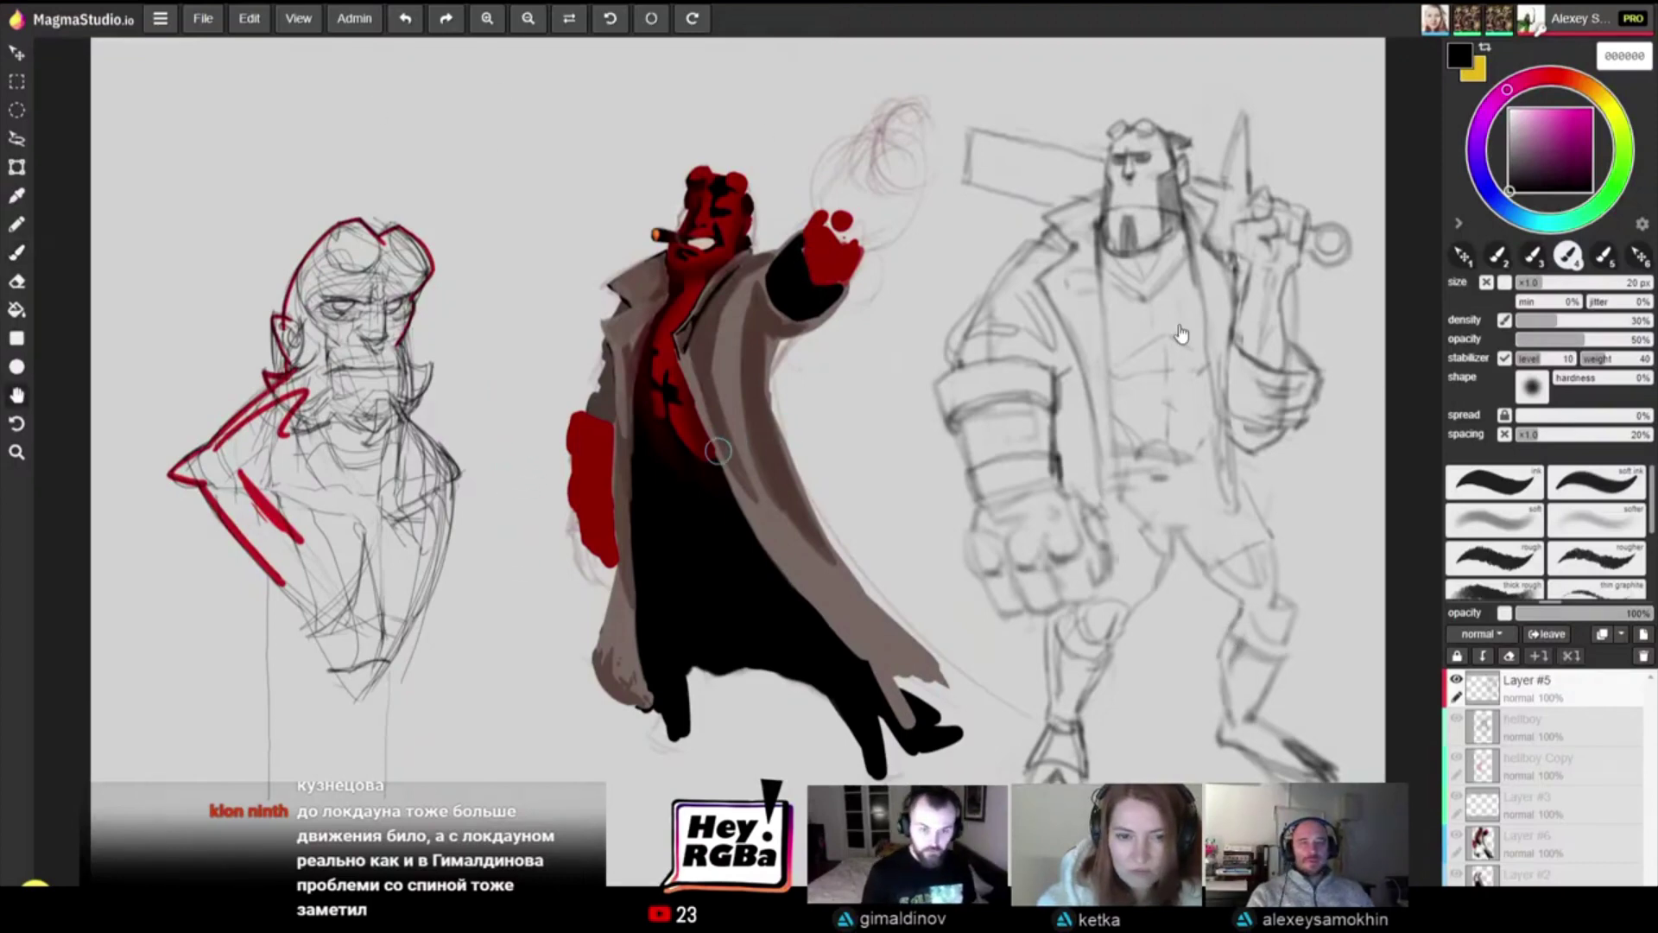
{"action": "mouse_move", "coordinate": [1174, 334]}
{"action": "left_mouse_down"}
{"action": "mouse_move", "coordinate": [1163, 349]}
{"action": "mouse_move", "coordinate": [1182, 354]}
{"action": "left_mouse_up"}
{"action": "key", "text": "b"}
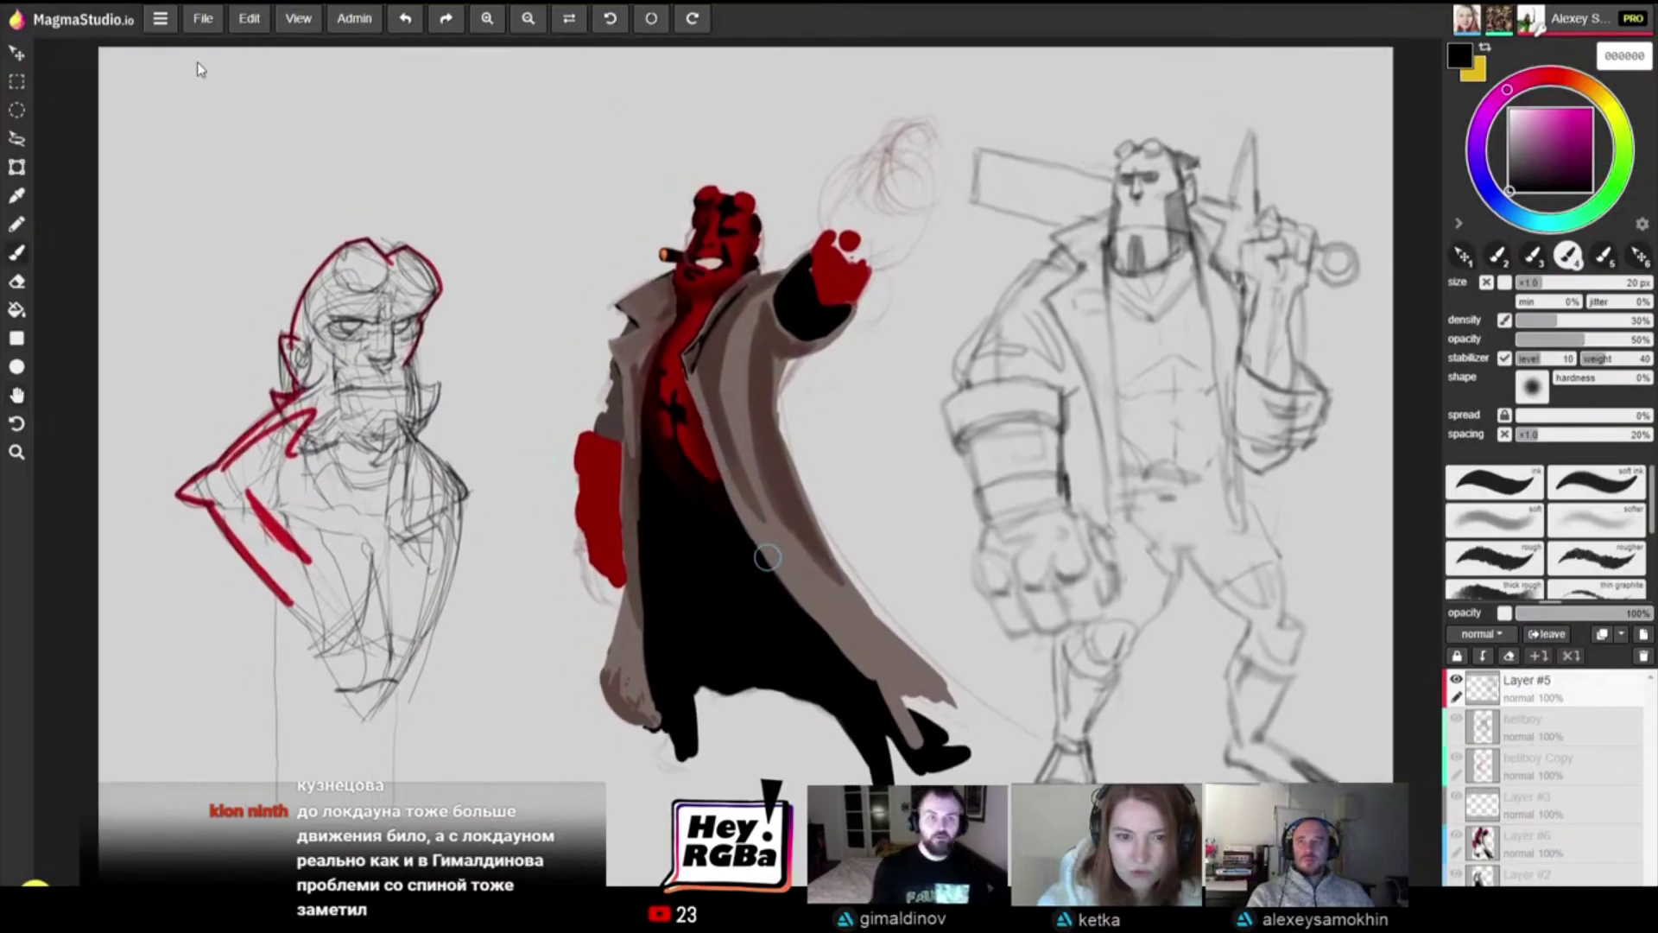
{"action": "left_click", "coordinate": [203, 18]}
{"action": "mouse_move", "coordinate": [285, 189]}
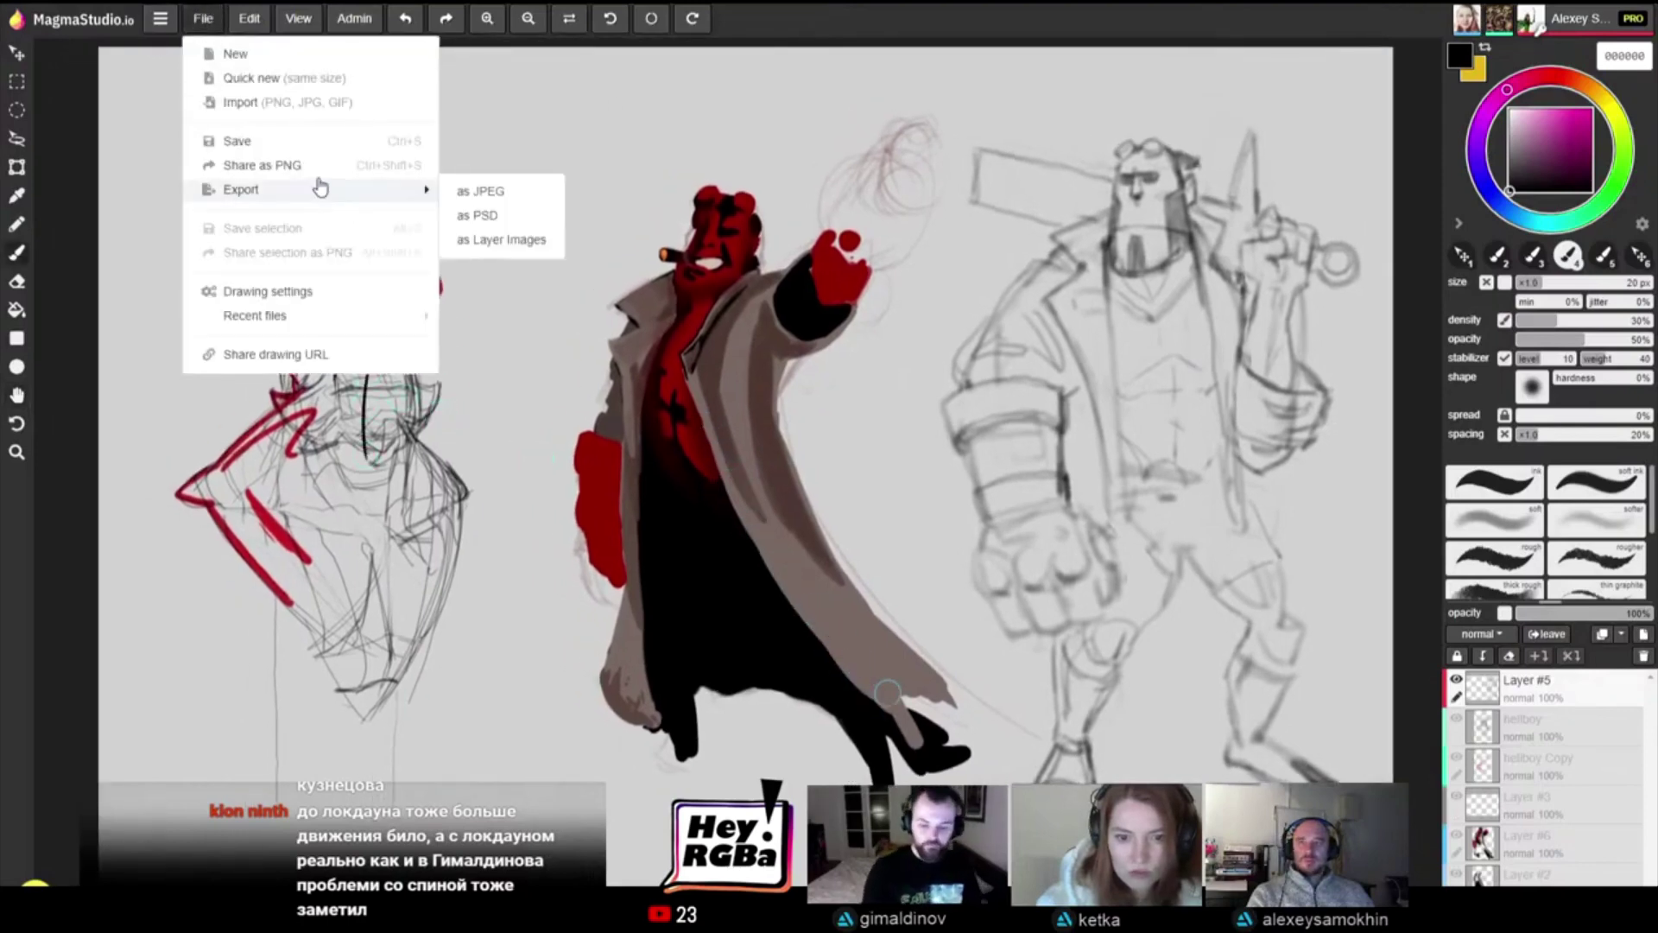
{"action": "left_click", "coordinate": [531, 226]}
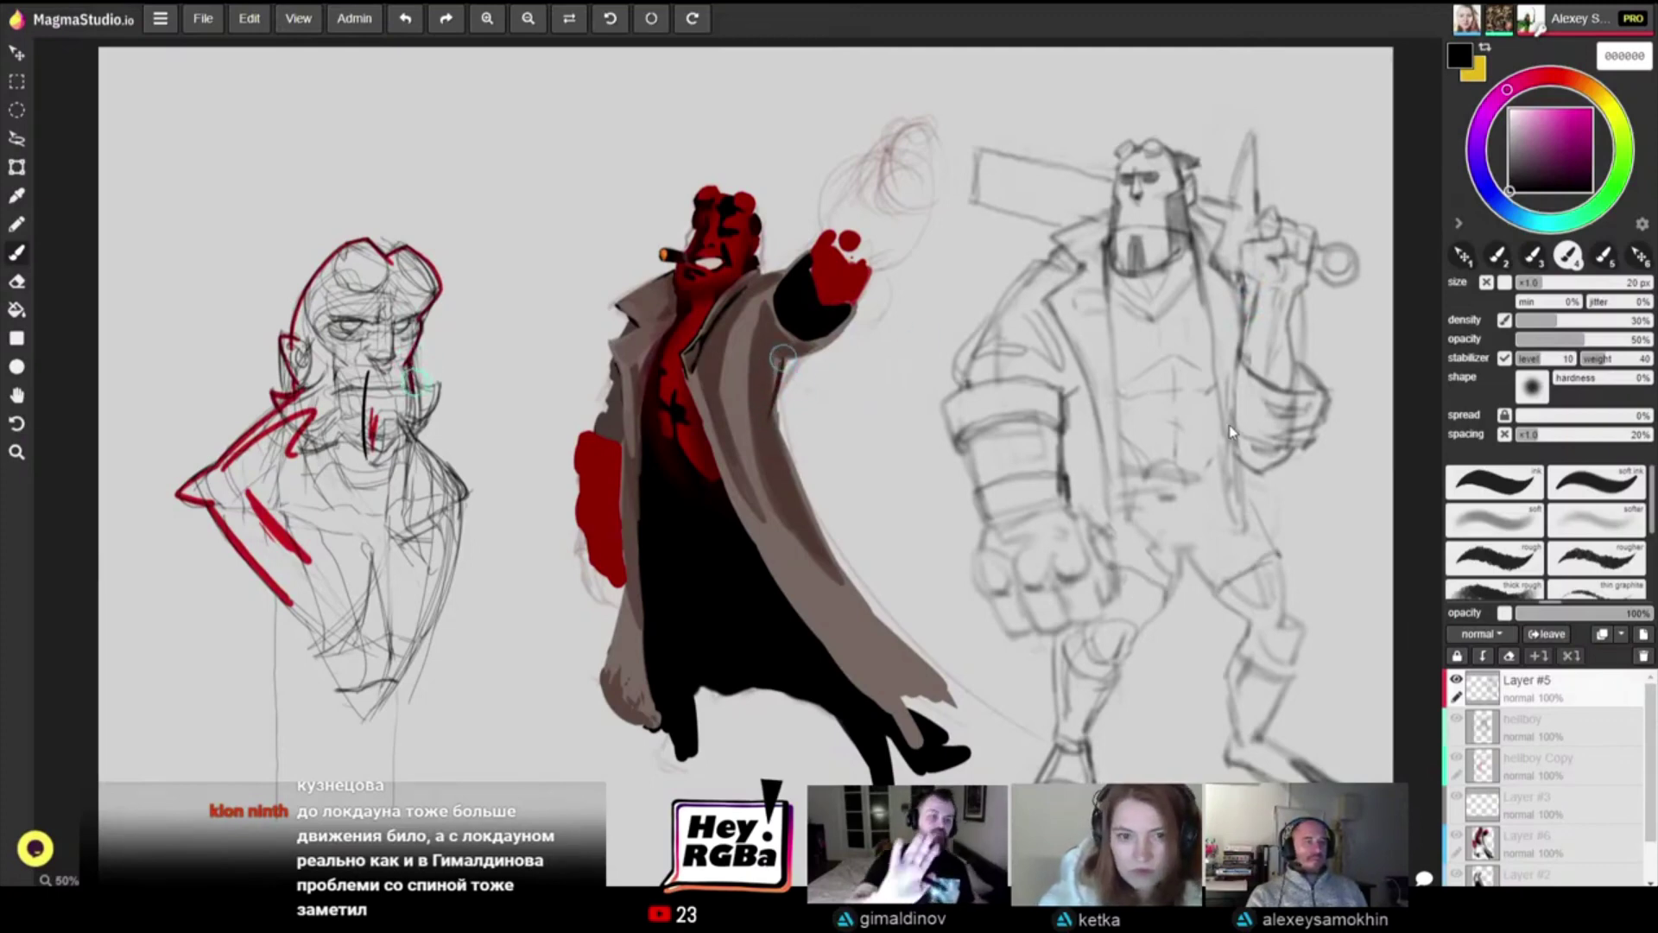
Step: Sketch the shorts' legs and a belt with pouches and a holstered pistol, cleaning the waist lines with a 35 px eraser
{"action": "left_click_drag", "start_coordinate": [1248, 505], "coordinate": [1295, 556]}
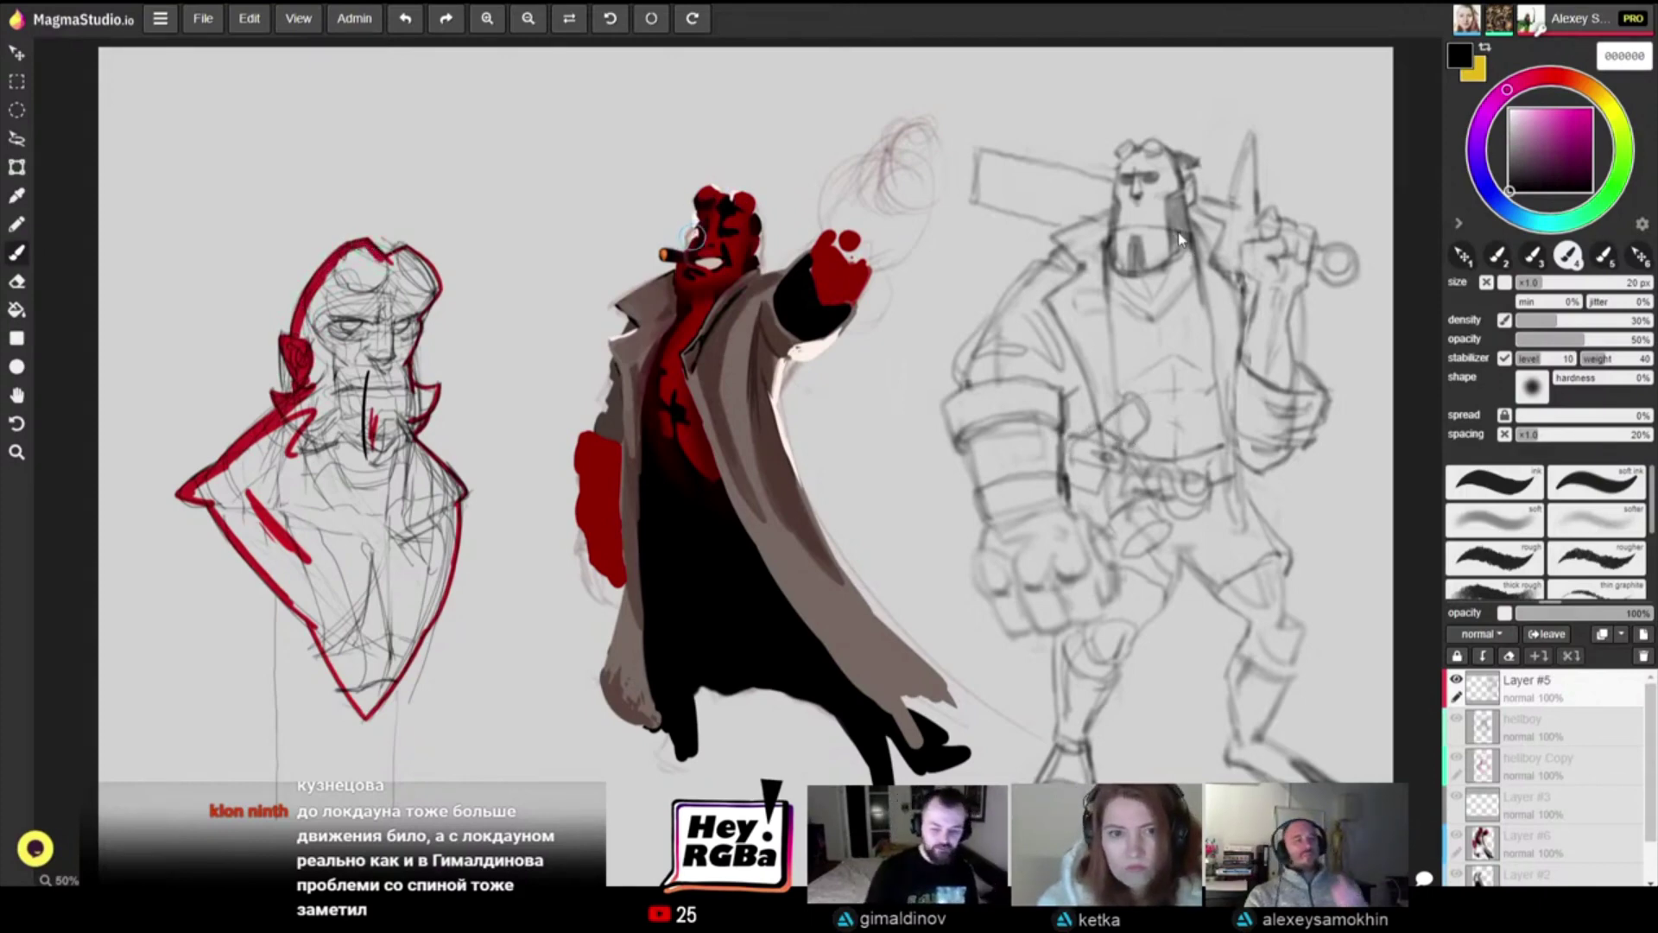
{"action": "key", "text": "e"}
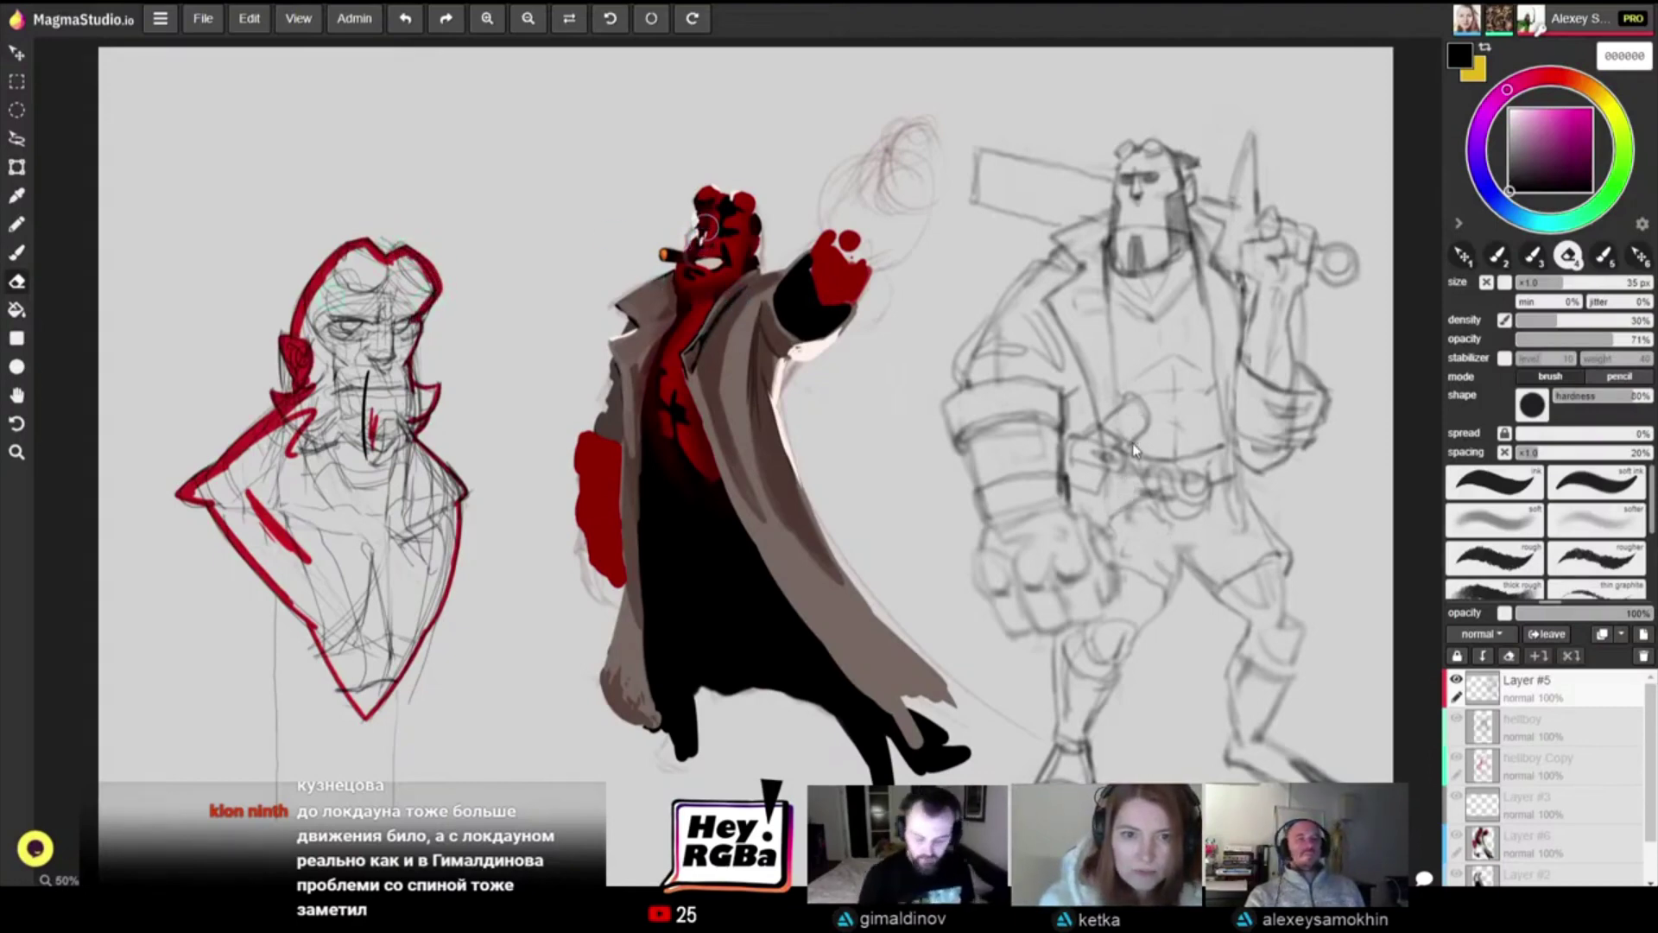
{"action": "key", "text": "b"}
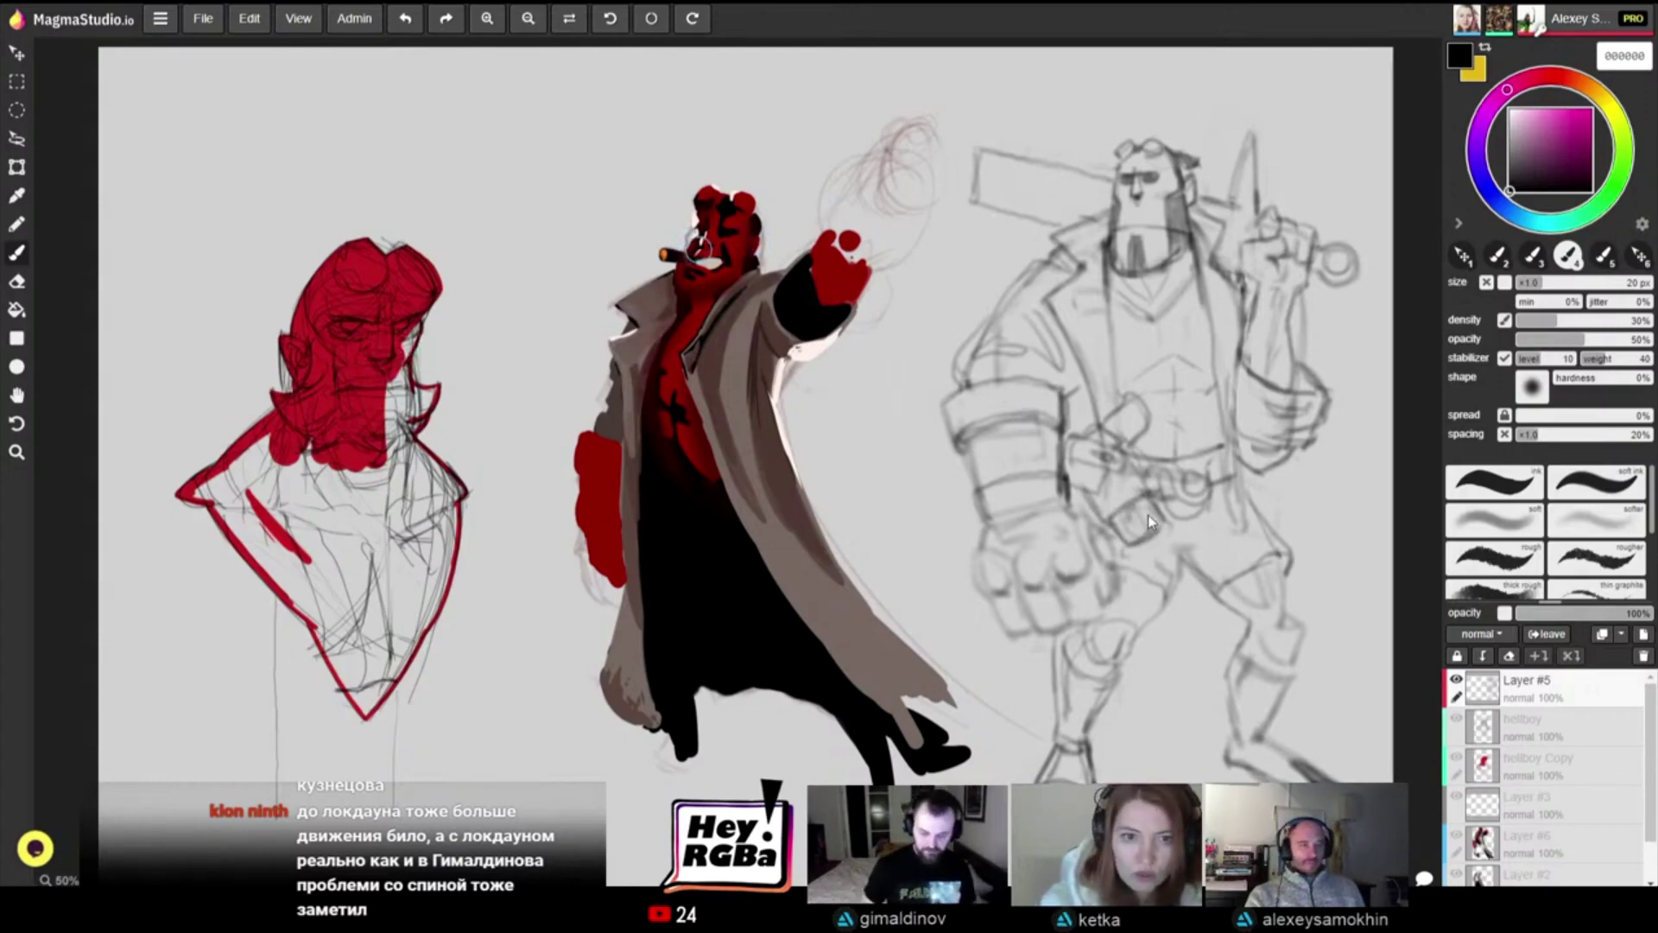
{"action": "key", "text": "space"}
{"action": "left_click_drag", "start_coordinate": [1230, 536], "coordinate": [1231, 530]}
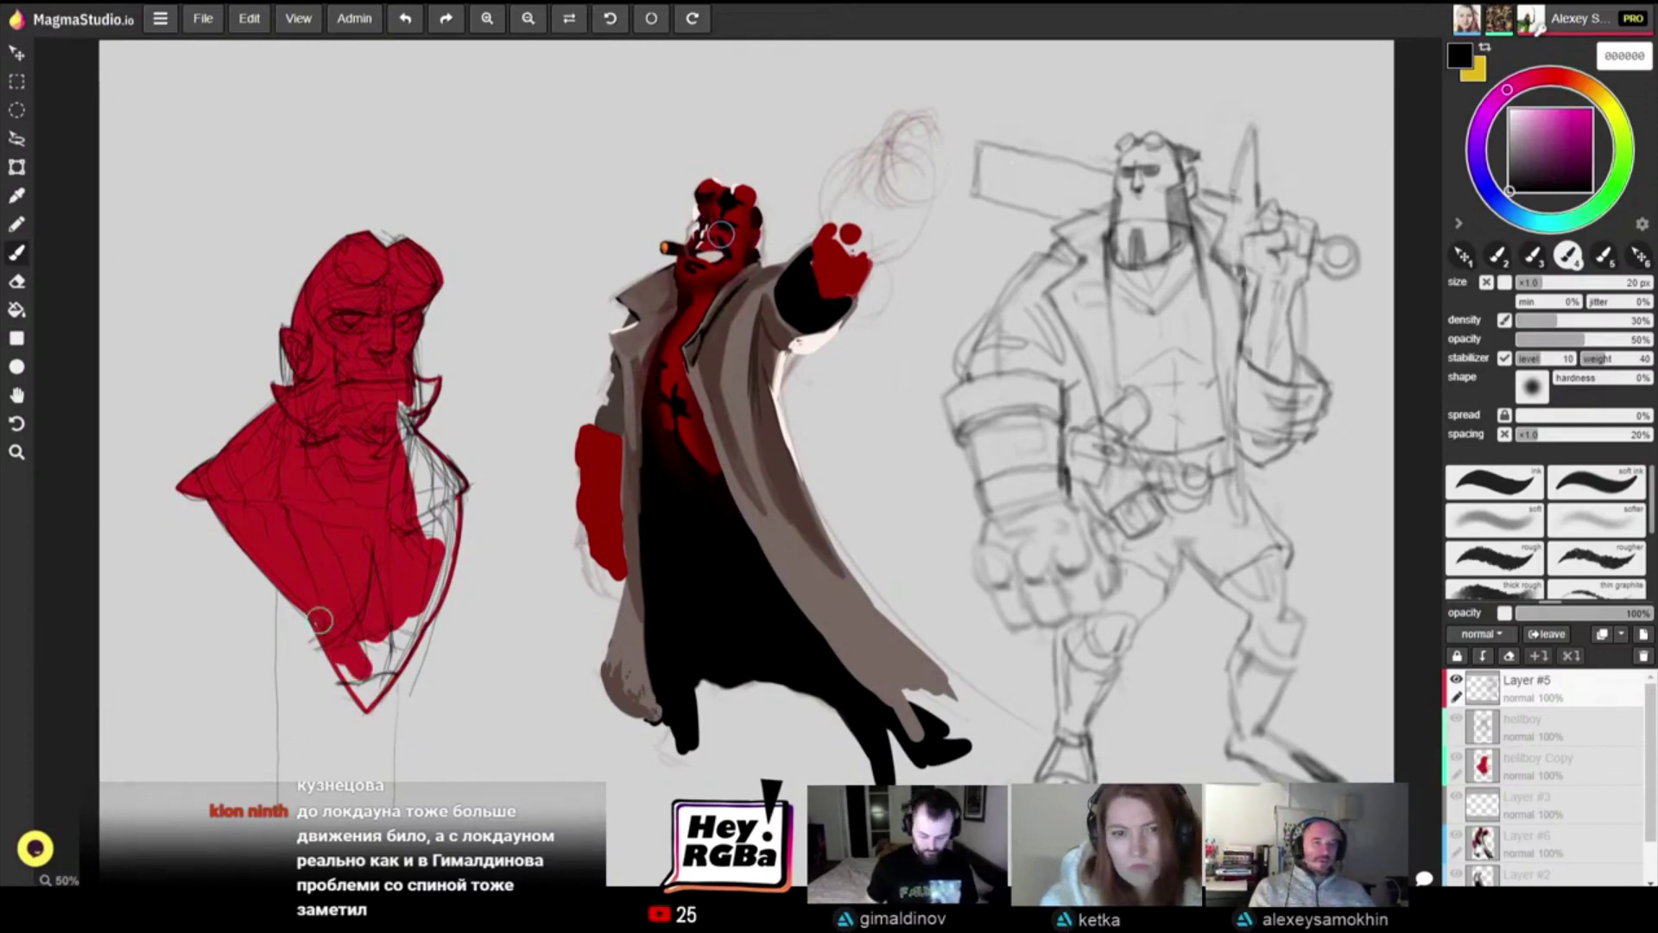
{"action": "left_click_drag", "start_coordinate": [325, 633], "coordinate": [361, 691]}
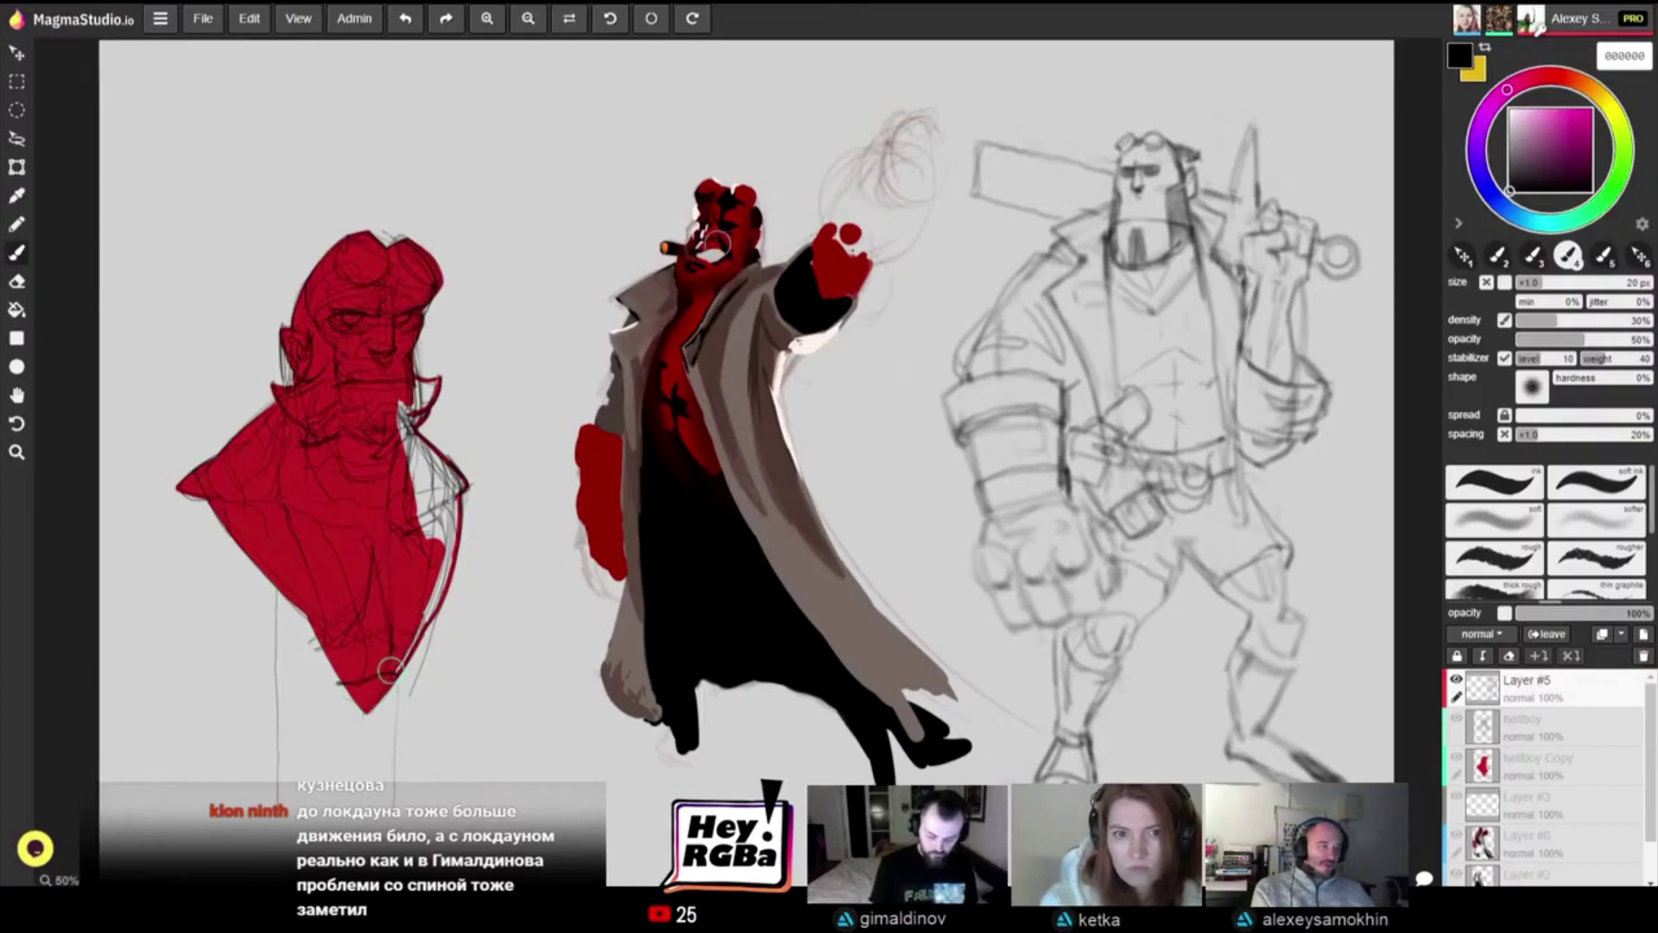
{"action": "left_click_drag", "start_coordinate": [428, 617], "coordinate": [442, 547]}
{"action": "mouse_move", "coordinate": [453, 479]}
{"action": "left_mouse_down"}
{"action": "mouse_move", "coordinate": [400, 410]}
{"action": "mouse_move", "coordinate": [422, 462]}
{"action": "mouse_move", "coordinate": [458, 484]}
{"action": "mouse_move", "coordinate": [412, 473]}
{"action": "mouse_move", "coordinate": [410, 498]}
{"action": "mouse_move", "coordinate": [411, 466]}
{"action": "mouse_move", "coordinate": [430, 546]}
{"action": "mouse_move", "coordinate": [427, 485]}
{"action": "mouse_move", "coordinate": [448, 518]}
{"action": "left_mouse_up"}
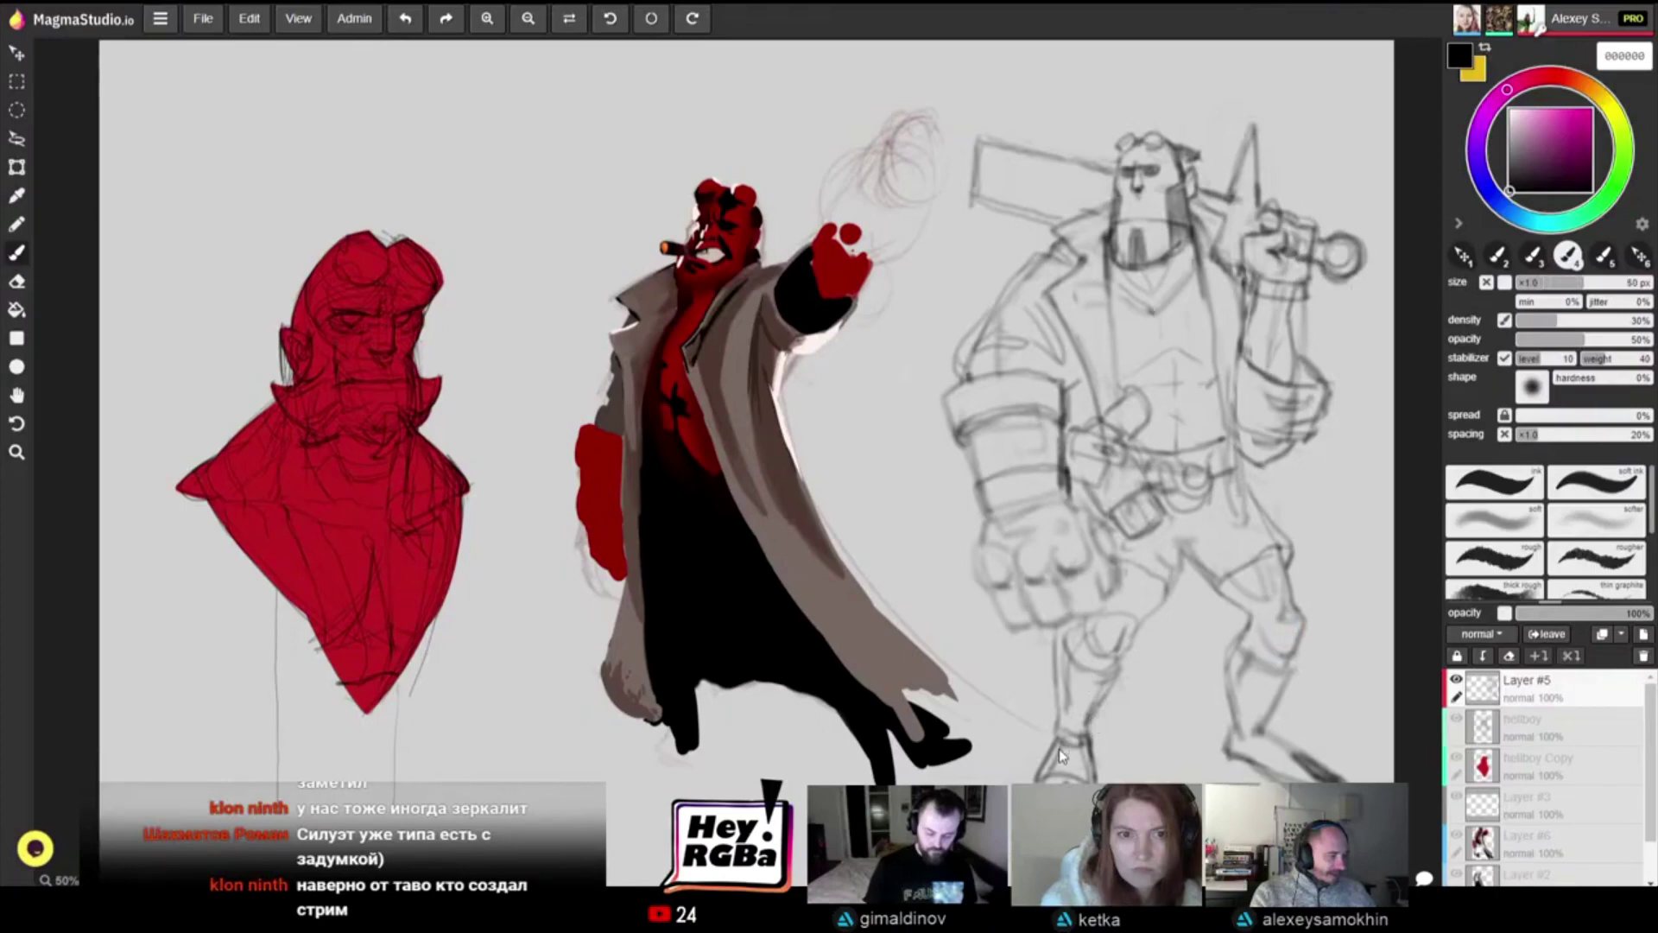
Step: Shade the sketched Hellboy's lower legs, feet and shorts with broad 50 px brush strokes
{"action": "mouse_move", "coordinate": [1059, 750]}
{"action": "left_mouse_down"}
{"action": "mouse_move", "coordinate": [1050, 766]}
{"action": "mouse_move", "coordinate": [1085, 765]}
{"action": "mouse_move", "coordinate": [1067, 665]}
{"action": "mouse_move", "coordinate": [1098, 700]}
{"action": "left_mouse_up"}
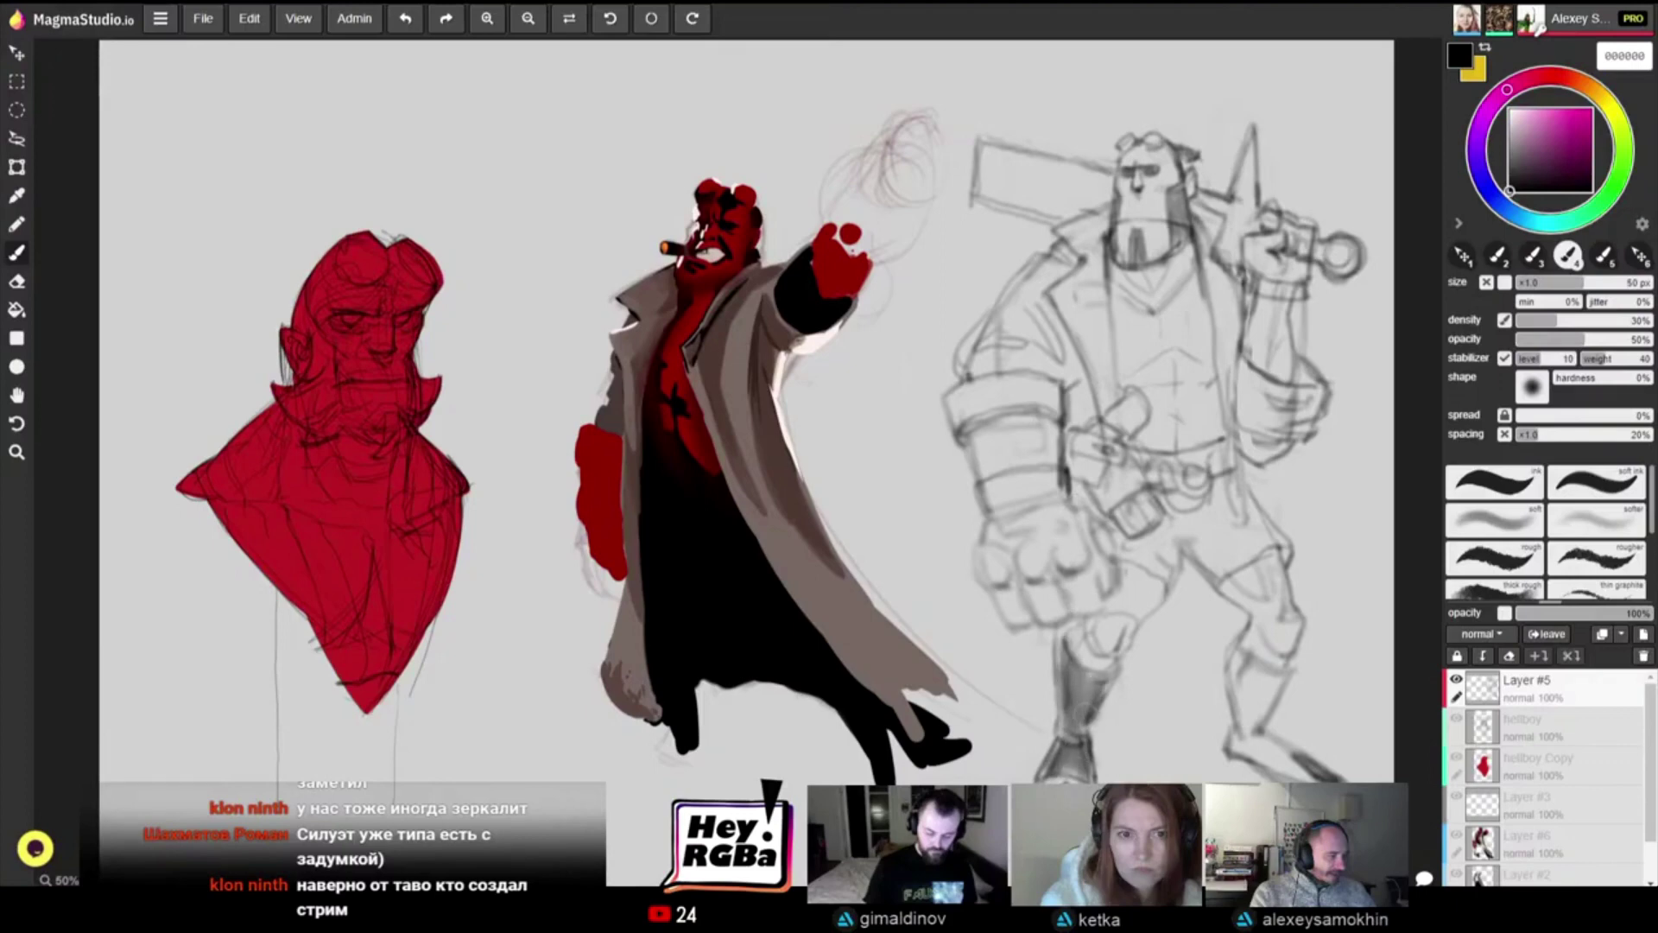
{"action": "left_click_drag", "start_coordinate": [1068, 775], "coordinate": [1081, 776]}
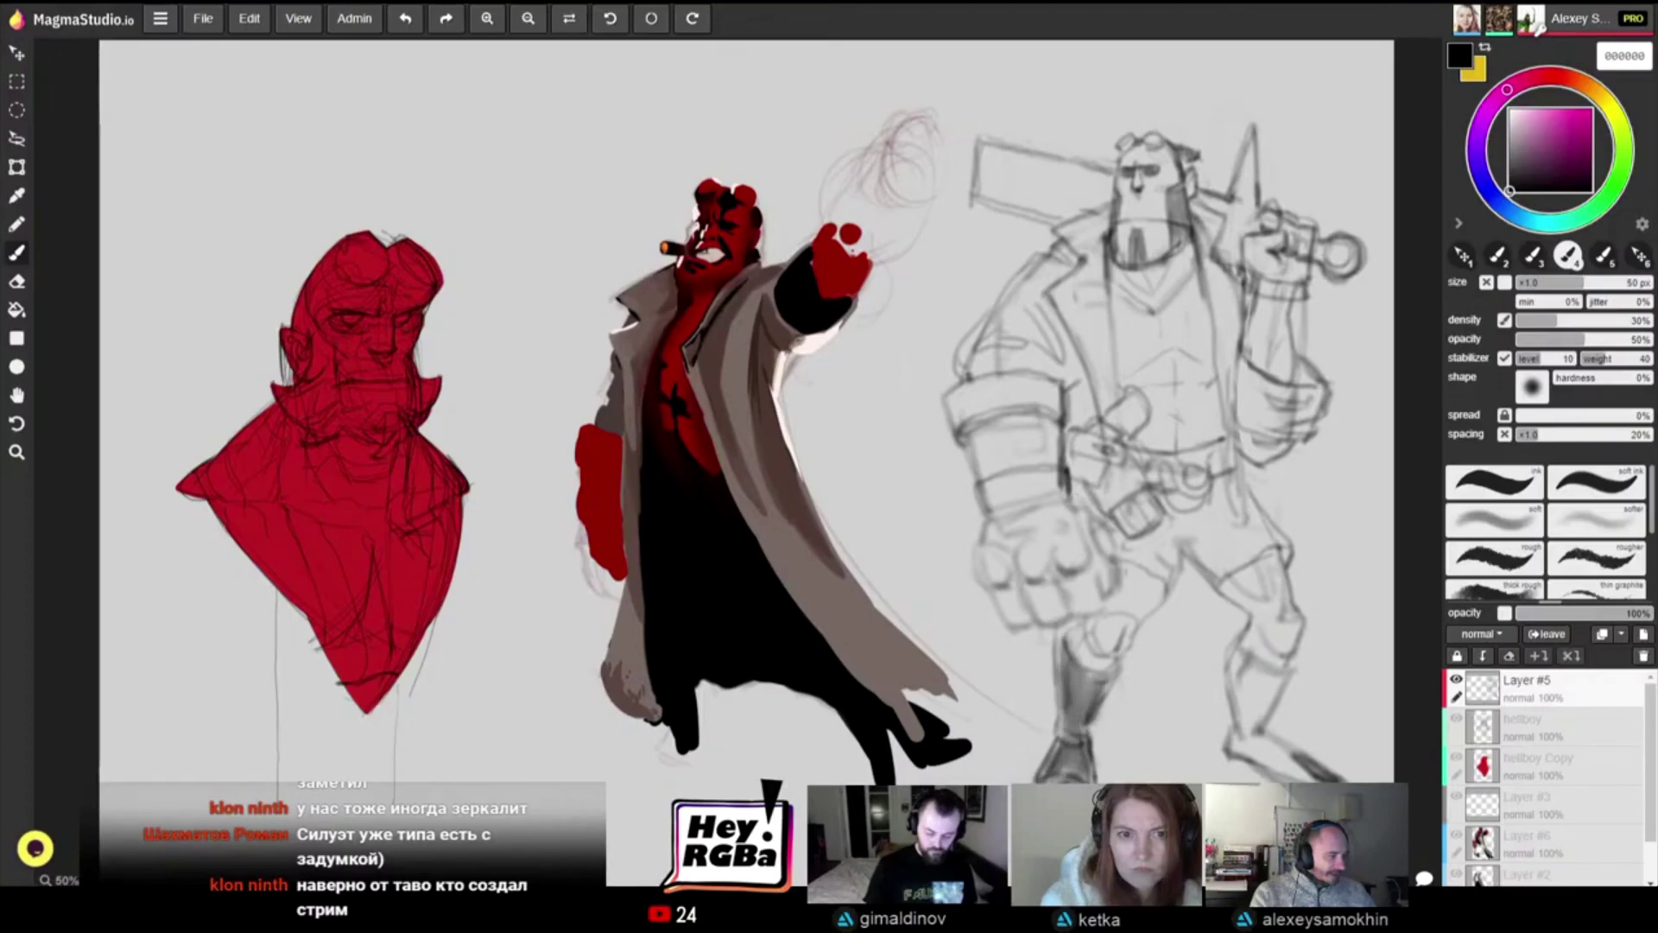
{"action": "mouse_move", "coordinate": [1235, 691]}
{"action": "left_mouse_down"}
{"action": "mouse_move", "coordinate": [1269, 695]}
{"action": "mouse_move", "coordinate": [1250, 662]}
{"action": "left_mouse_up"}
{"action": "mouse_move", "coordinate": [1247, 725]}
{"action": "left_mouse_down"}
{"action": "mouse_move", "coordinate": [1235, 751]}
{"action": "mouse_move", "coordinate": [1287, 773]}
{"action": "mouse_move", "coordinate": [1261, 760]}
{"action": "mouse_move", "coordinate": [1299, 734]}
{"action": "mouse_move", "coordinate": [1326, 773]}
{"action": "left_mouse_up"}
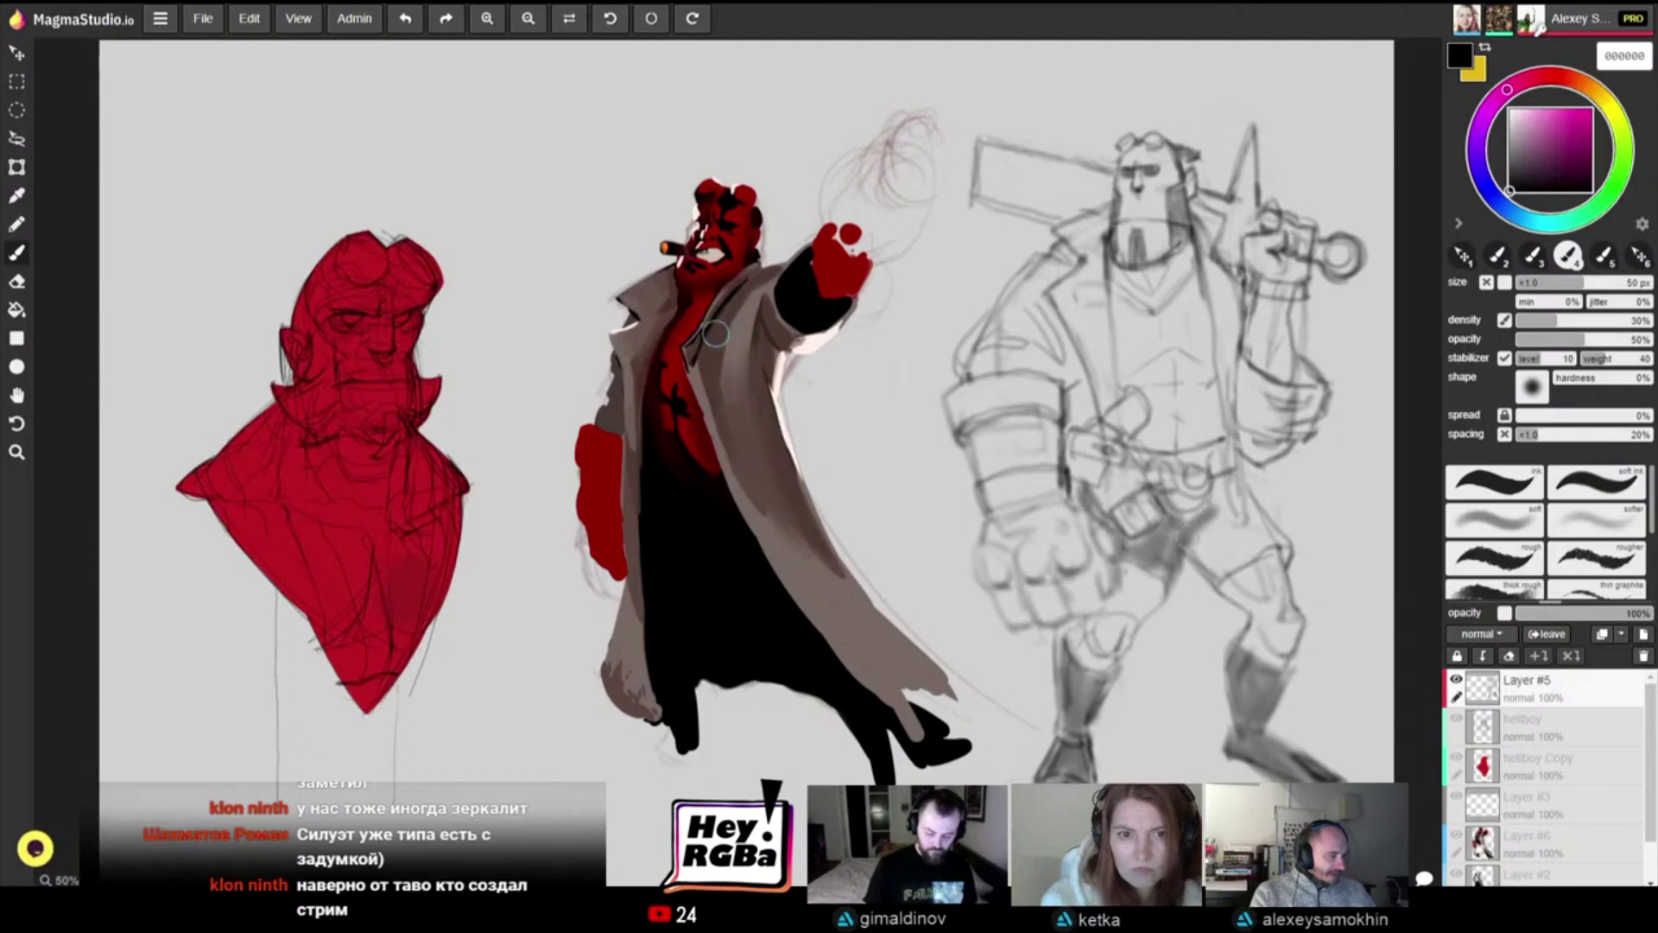
{"action": "mouse_move", "coordinate": [1190, 539]}
{"action": "left_mouse_down"}
{"action": "mouse_move", "coordinate": [1252, 555]}
{"action": "mouse_move", "coordinate": [1259, 516]}
{"action": "left_mouse_up"}
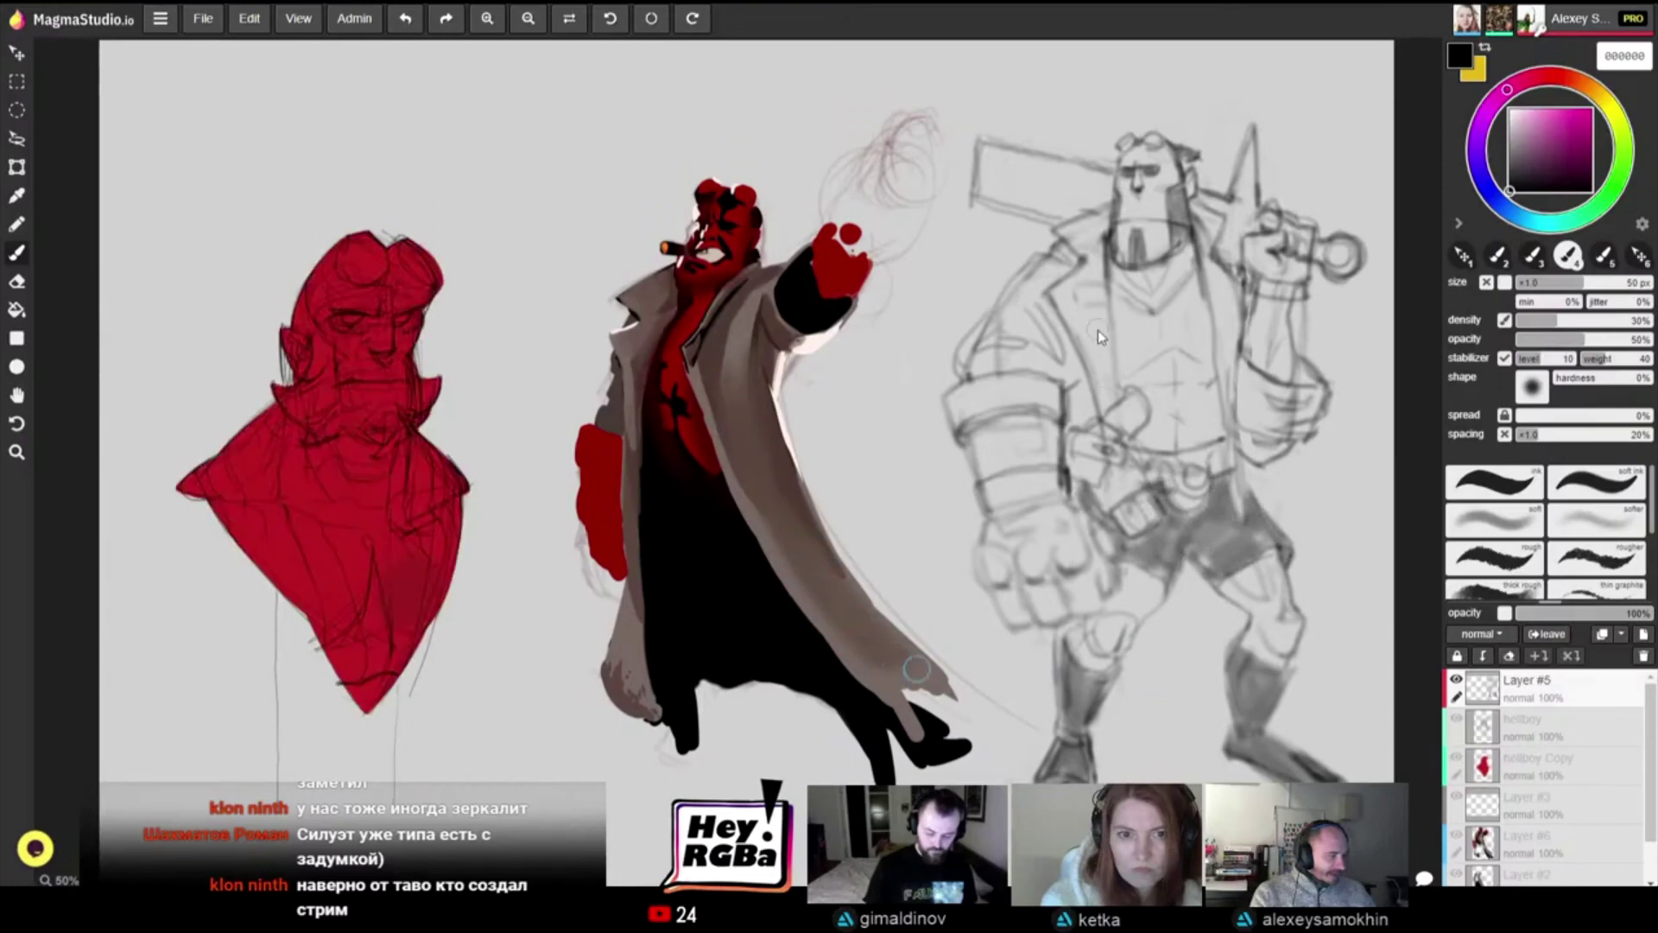
Step: Sketch the coat's edge beside the belt and behind the legs with a 16 px brush, undoing the last stroke
{"action": "key", "text": "bracketleft"}
{"action": "key", "text": "bracketleft"}
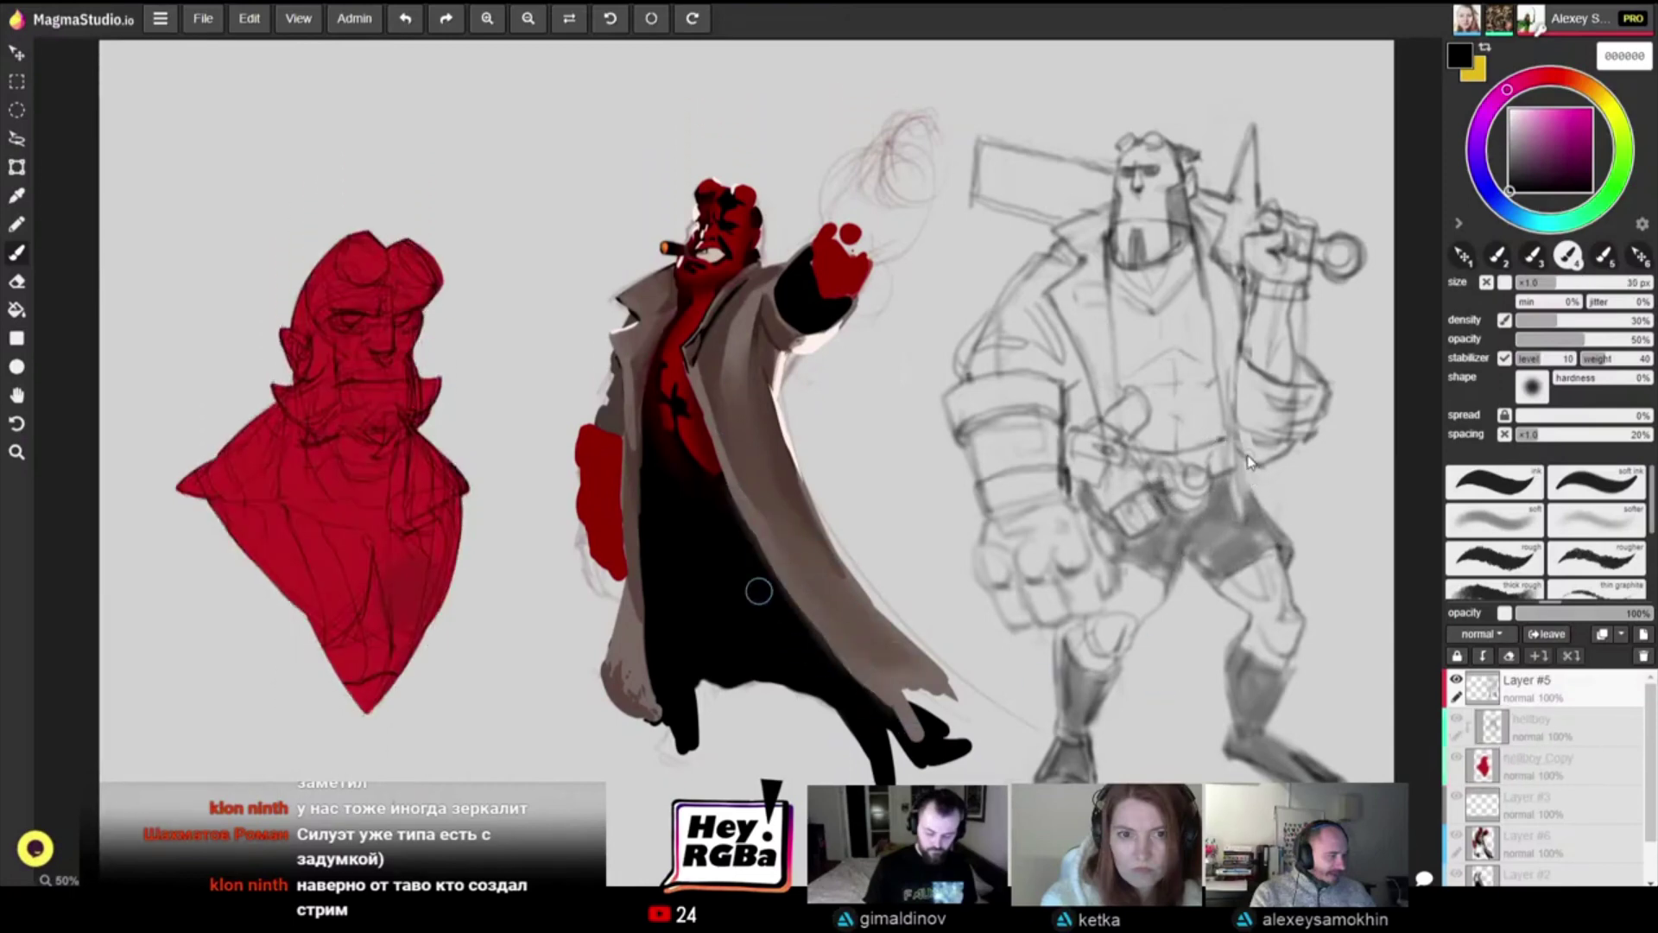
{"action": "key", "text": "bracketleft"}
{"action": "key", "text": "bracketleft"}
{"action": "key", "text": "bracketleft"}
{"action": "left_click_drag", "start_coordinate": [1212, 452], "coordinate": [1255, 489]}
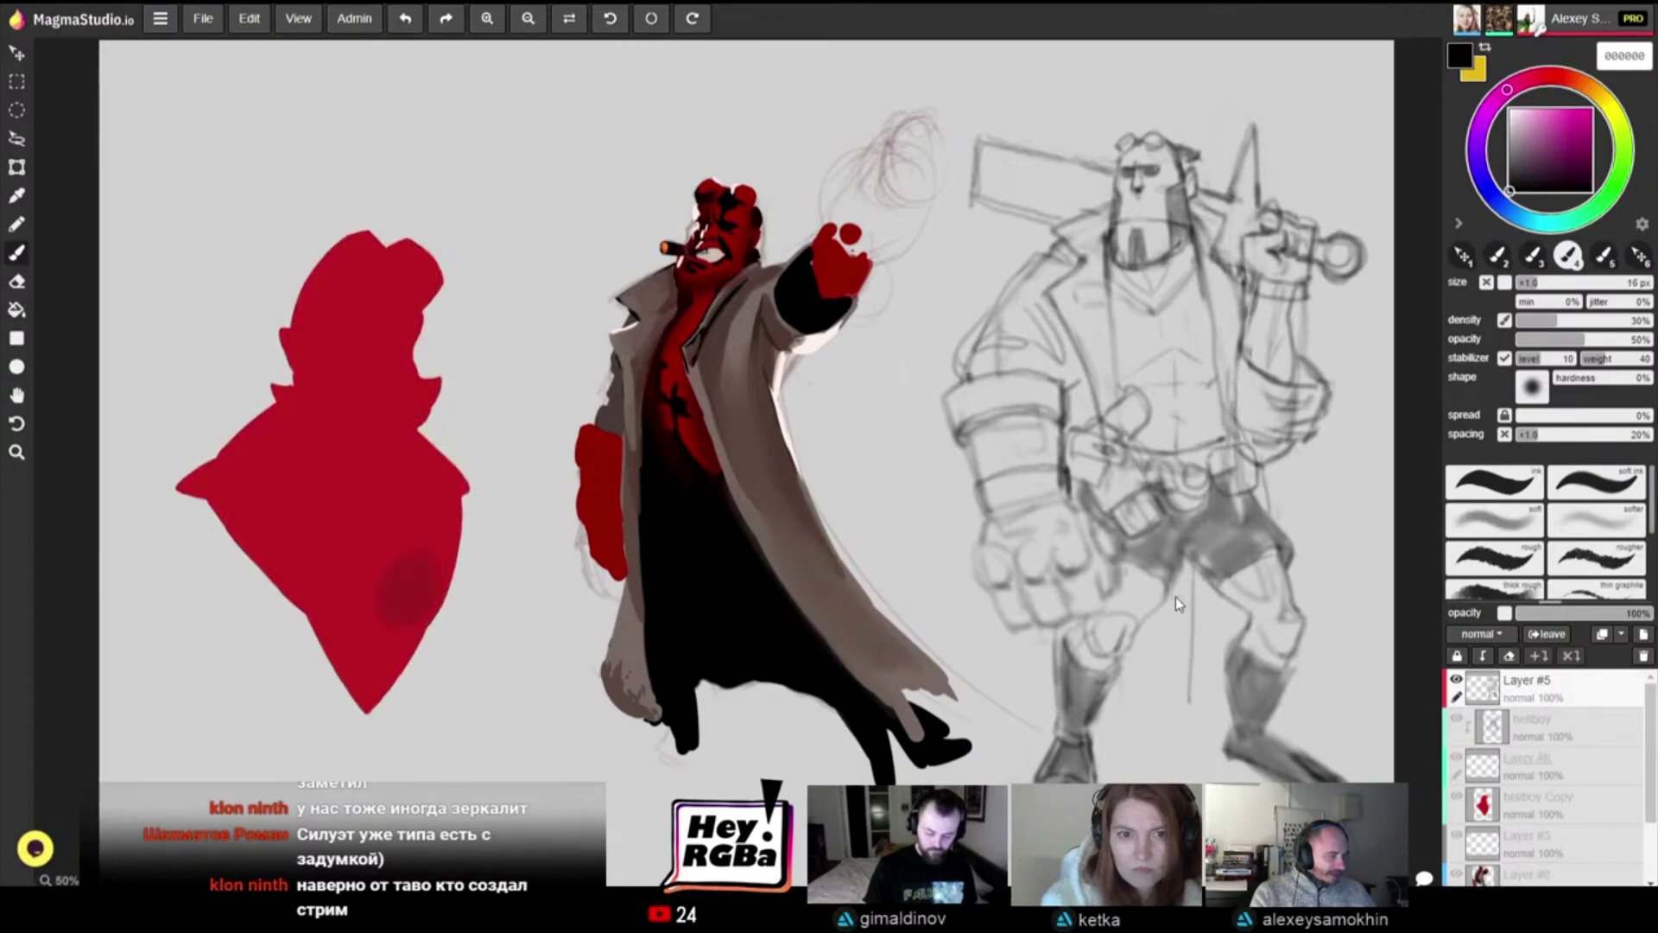
{"action": "key", "text": "ctrl+z"}
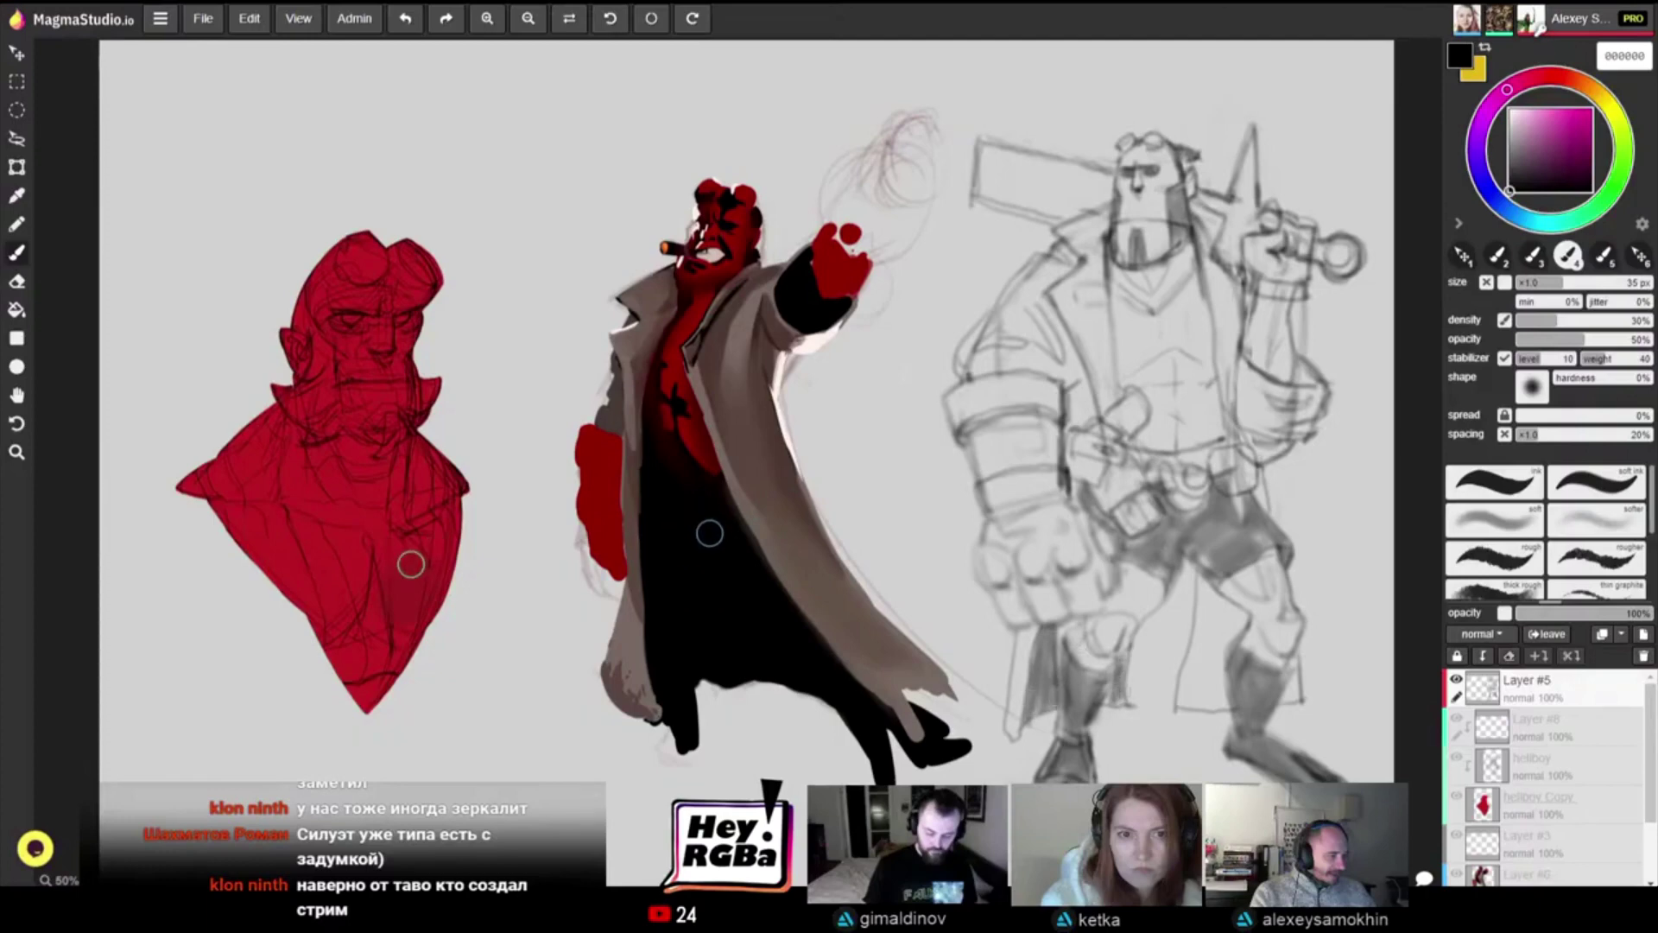
Step: Shade the coat tails hanging behind both legs, enlarging the brush to 40 px
{"action": "left_click_drag", "start_coordinate": [1121, 693], "coordinate": [1109, 705]}
{"action": "key", "text": "bracketright"}
{"action": "key", "text": "bracketright"}
{"action": "left_click_drag", "start_coordinate": [1201, 575], "coordinate": [1204, 641]}
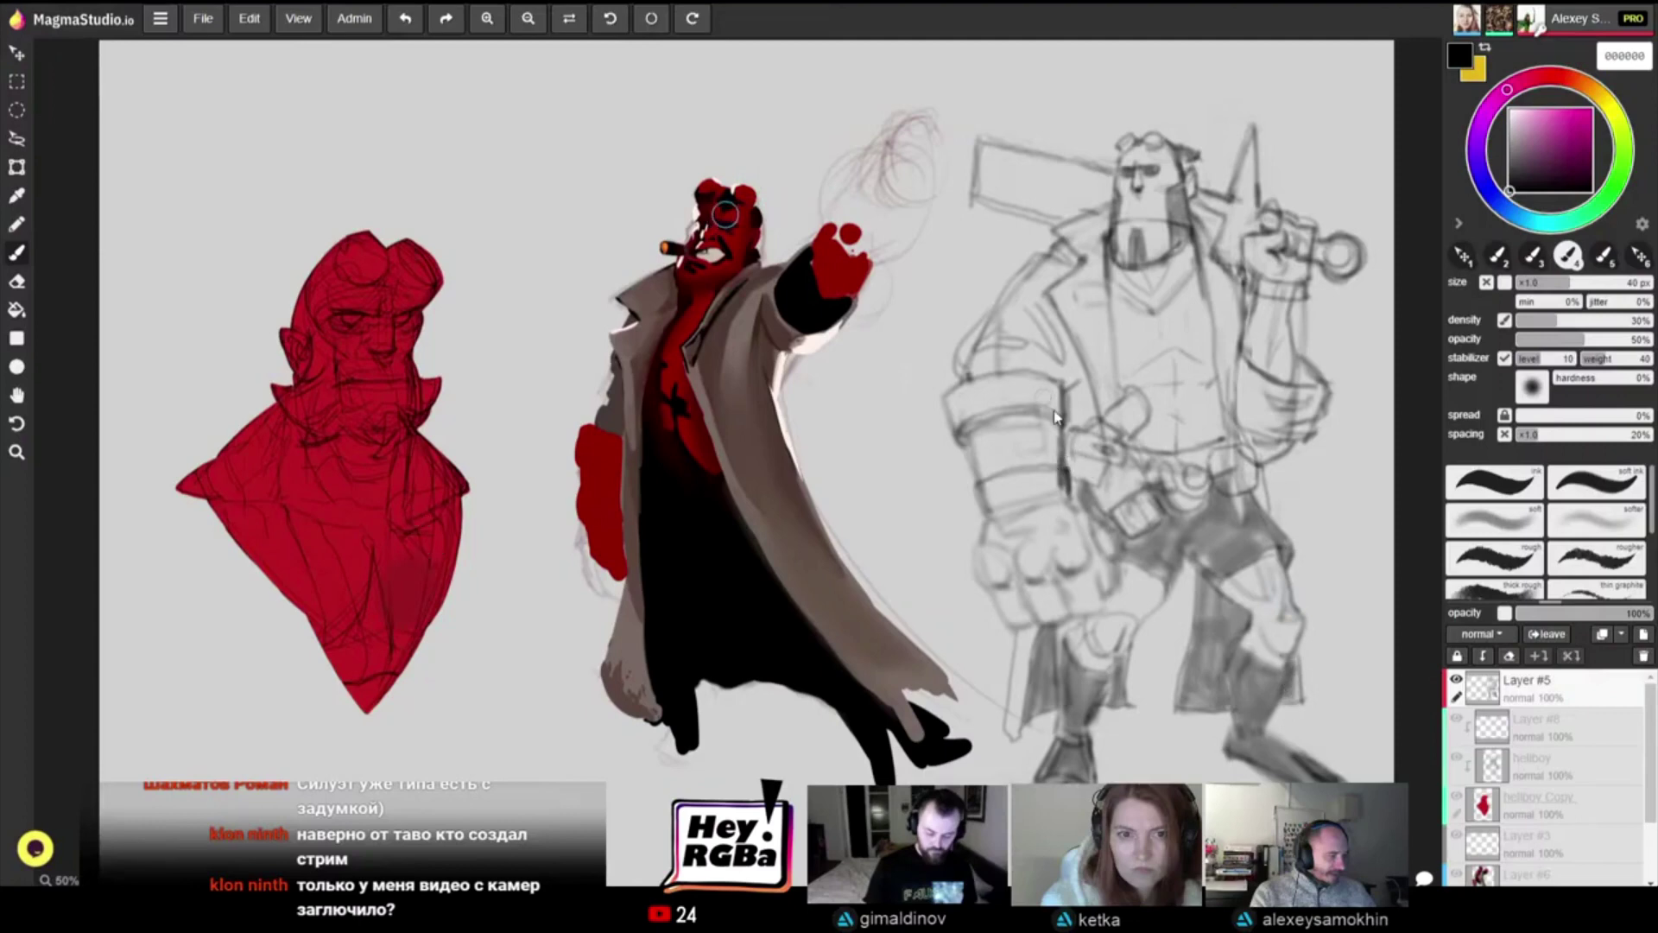
Step: Define the fist's knuckles, chest and abdominal muscles, knees and feet with a 20–25 px brush and a 35 px eraser
{"action": "key", "text": "bracketleft"}
{"action": "key", "text": "bracketleft"}
{"action": "key", "text": "bracketleft"}
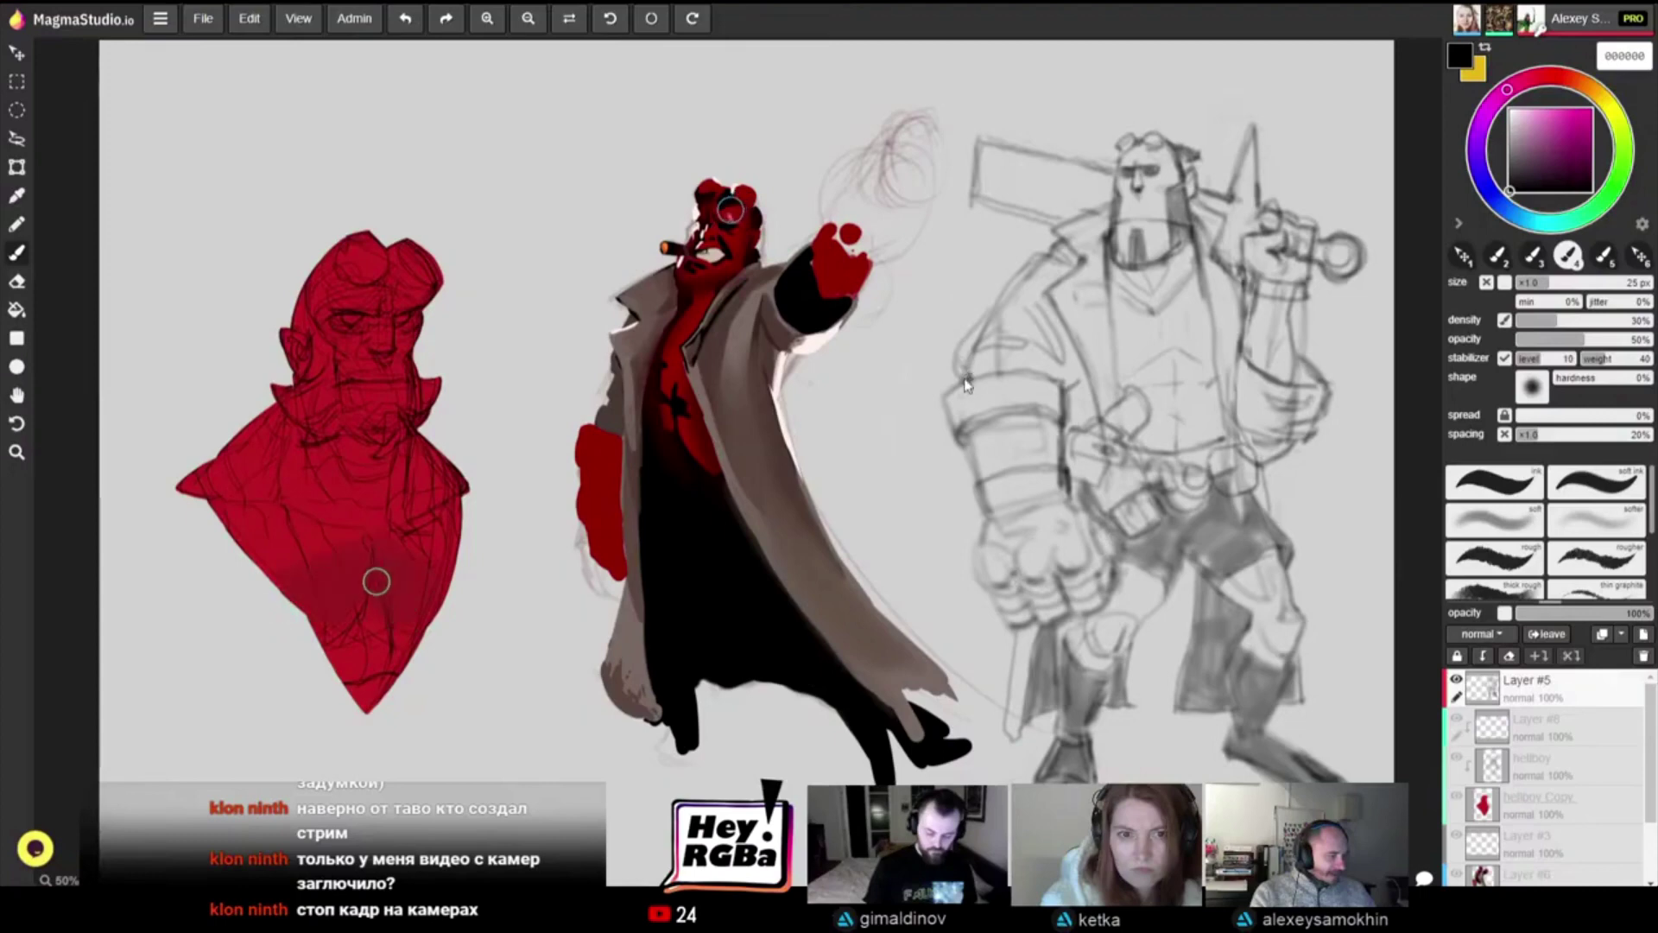
{"action": "key", "text": "e"}
{"action": "key", "text": "bracketright"}
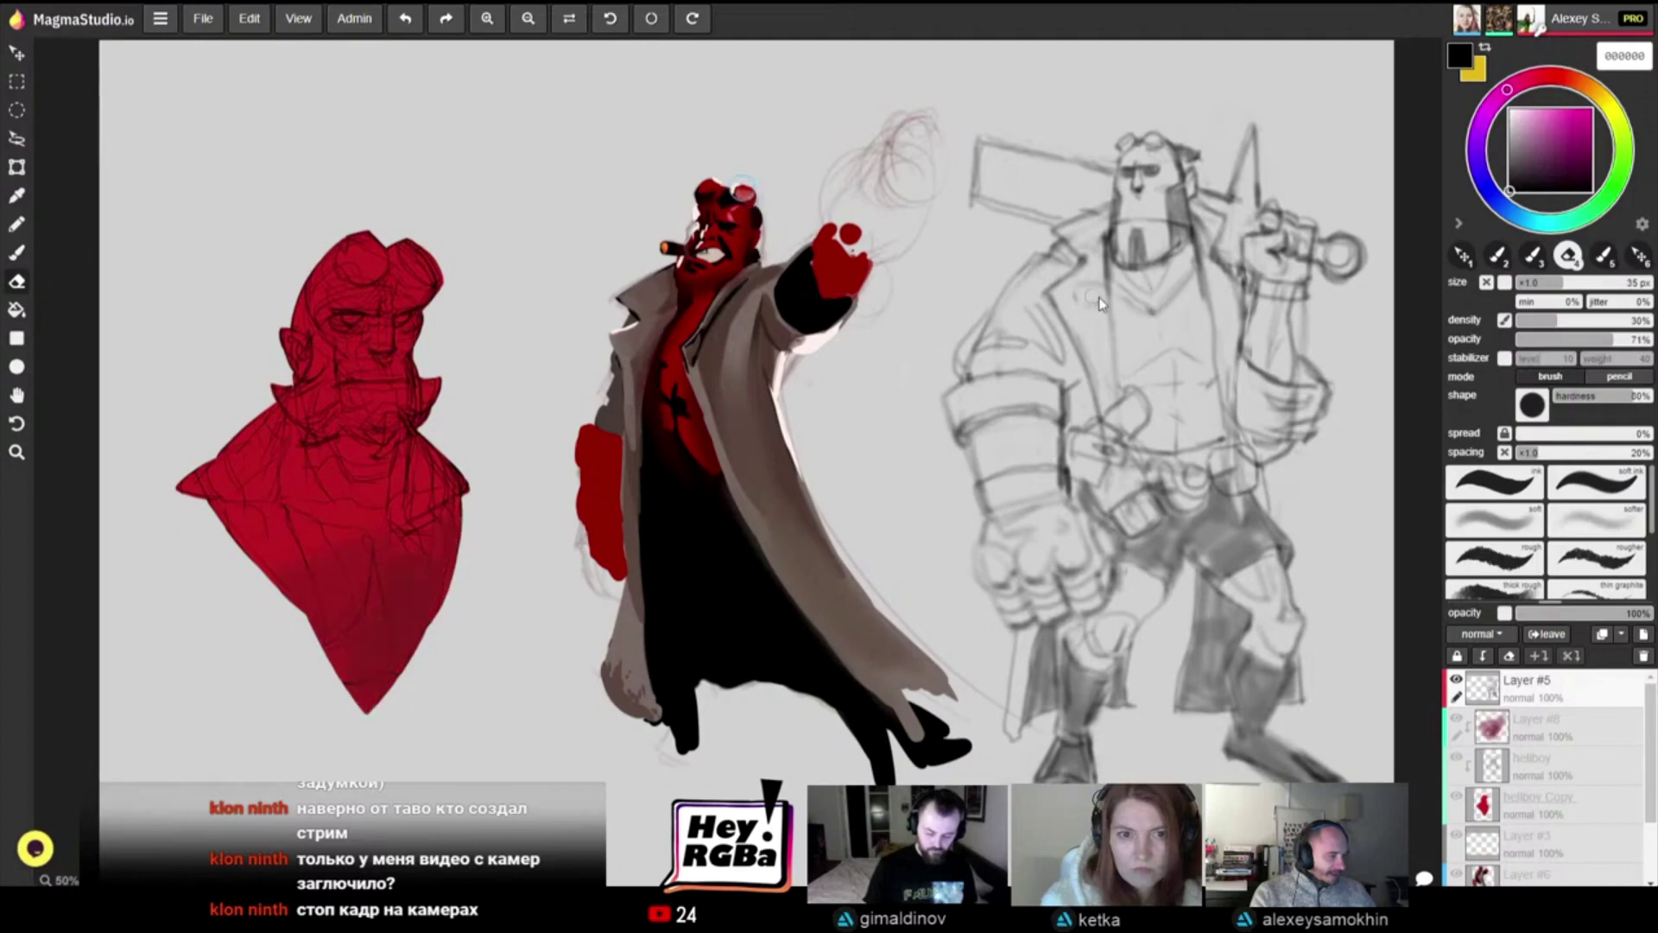
{"action": "key", "text": "b"}
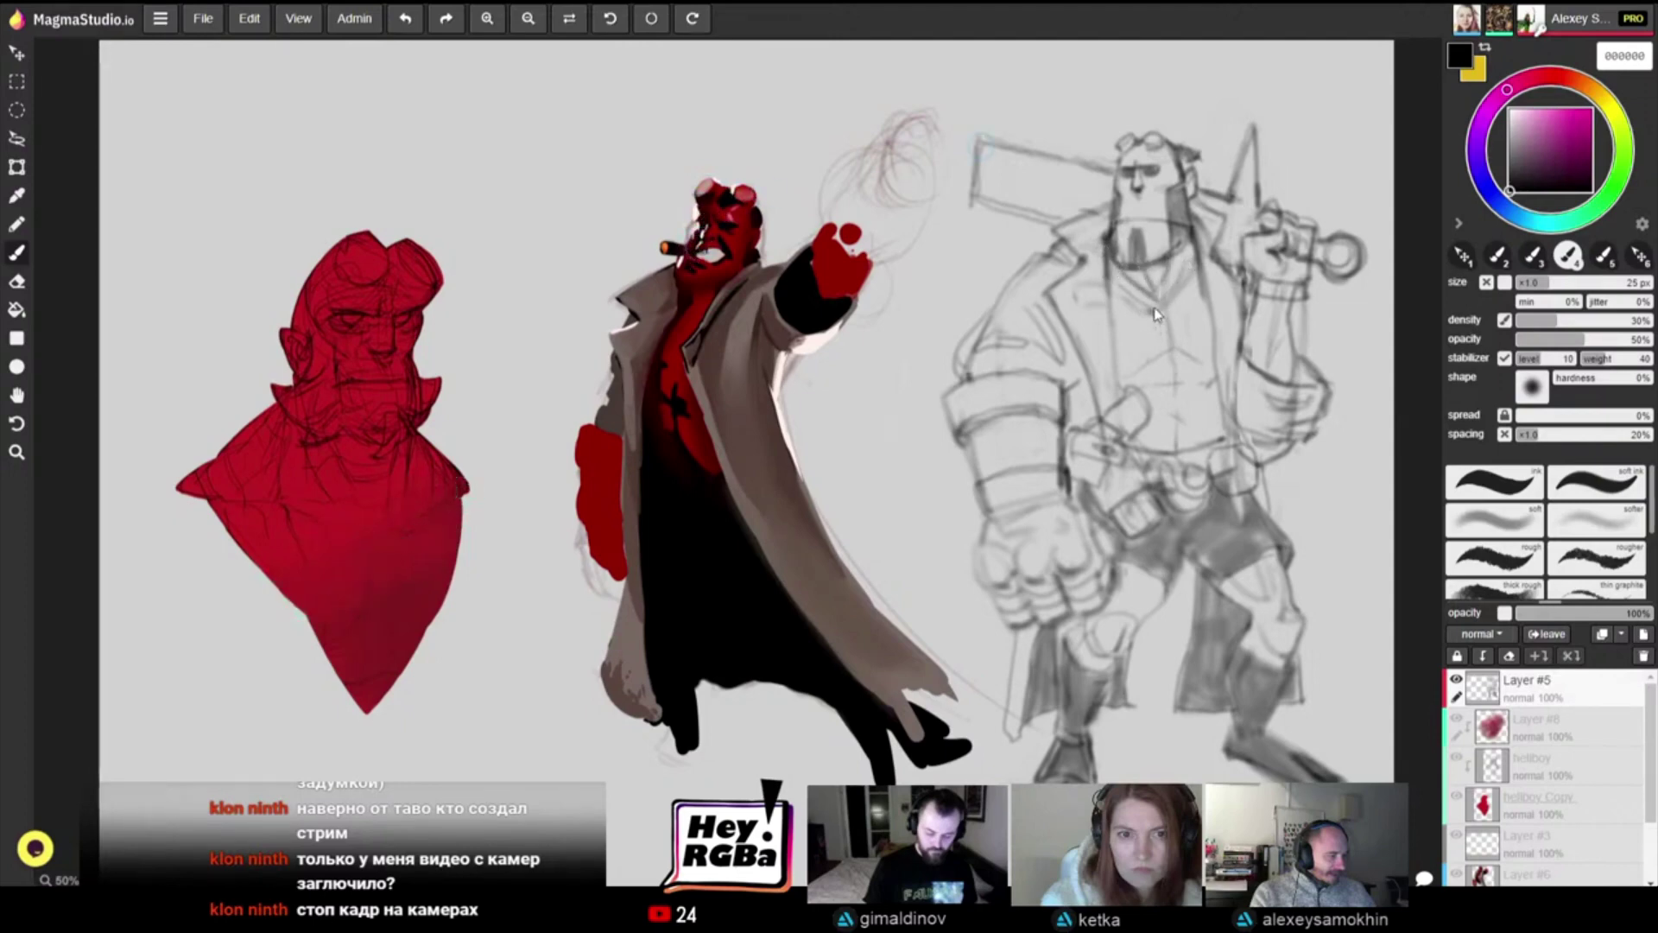
{"action": "key", "text": "e"}
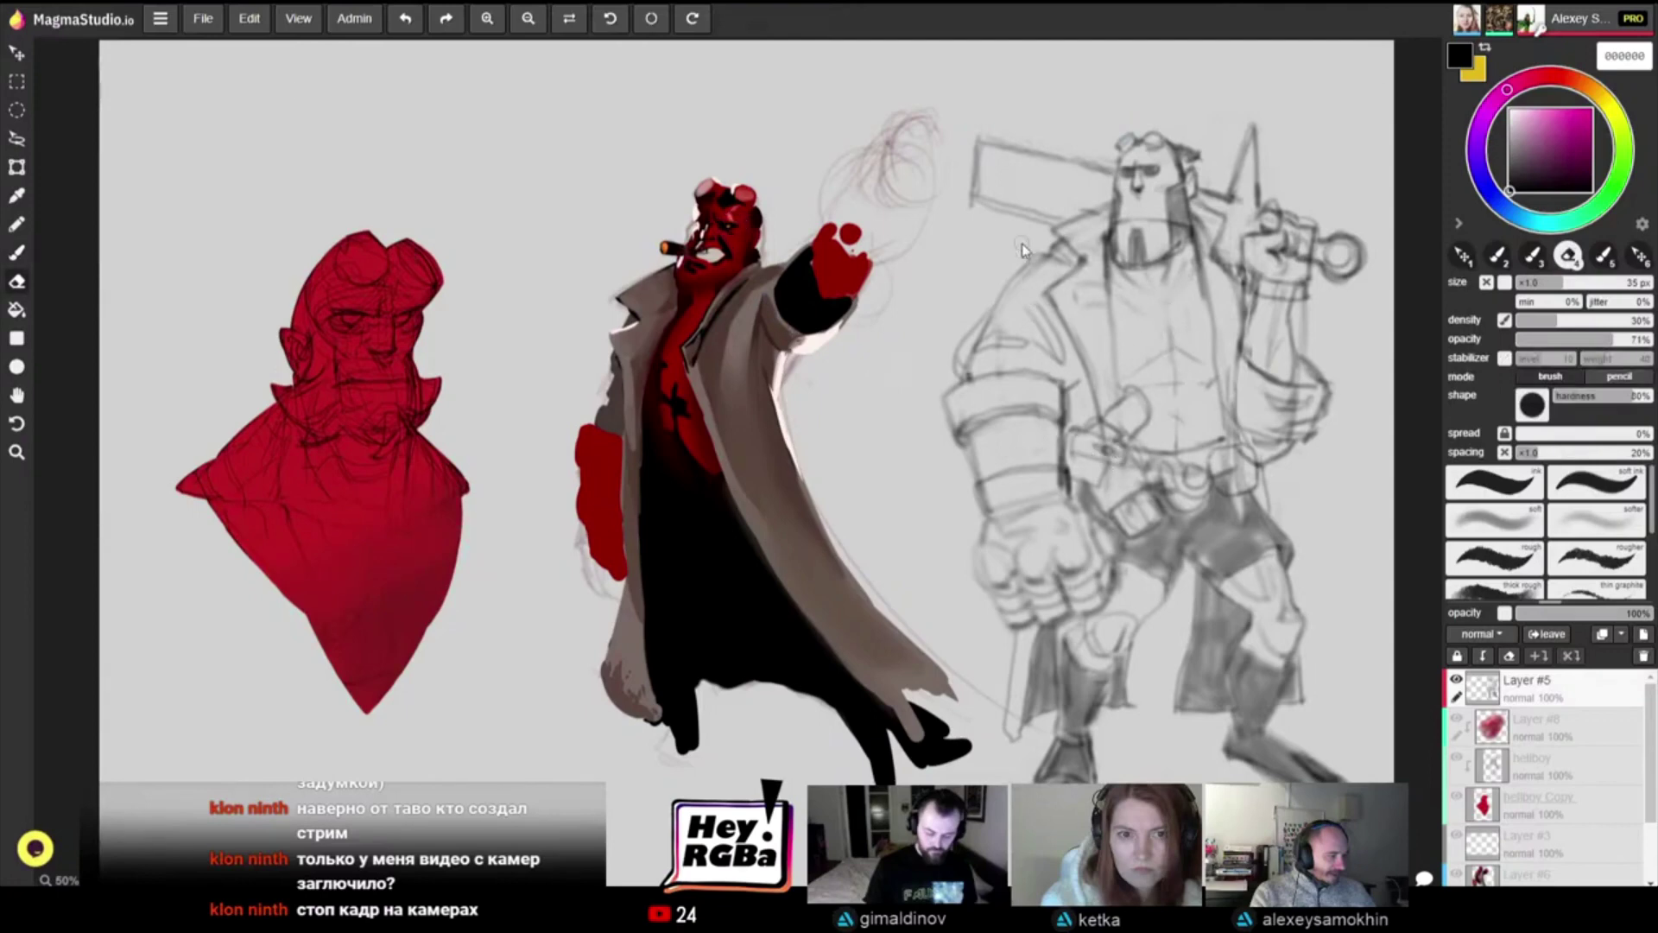
{"action": "key", "text": "b"}
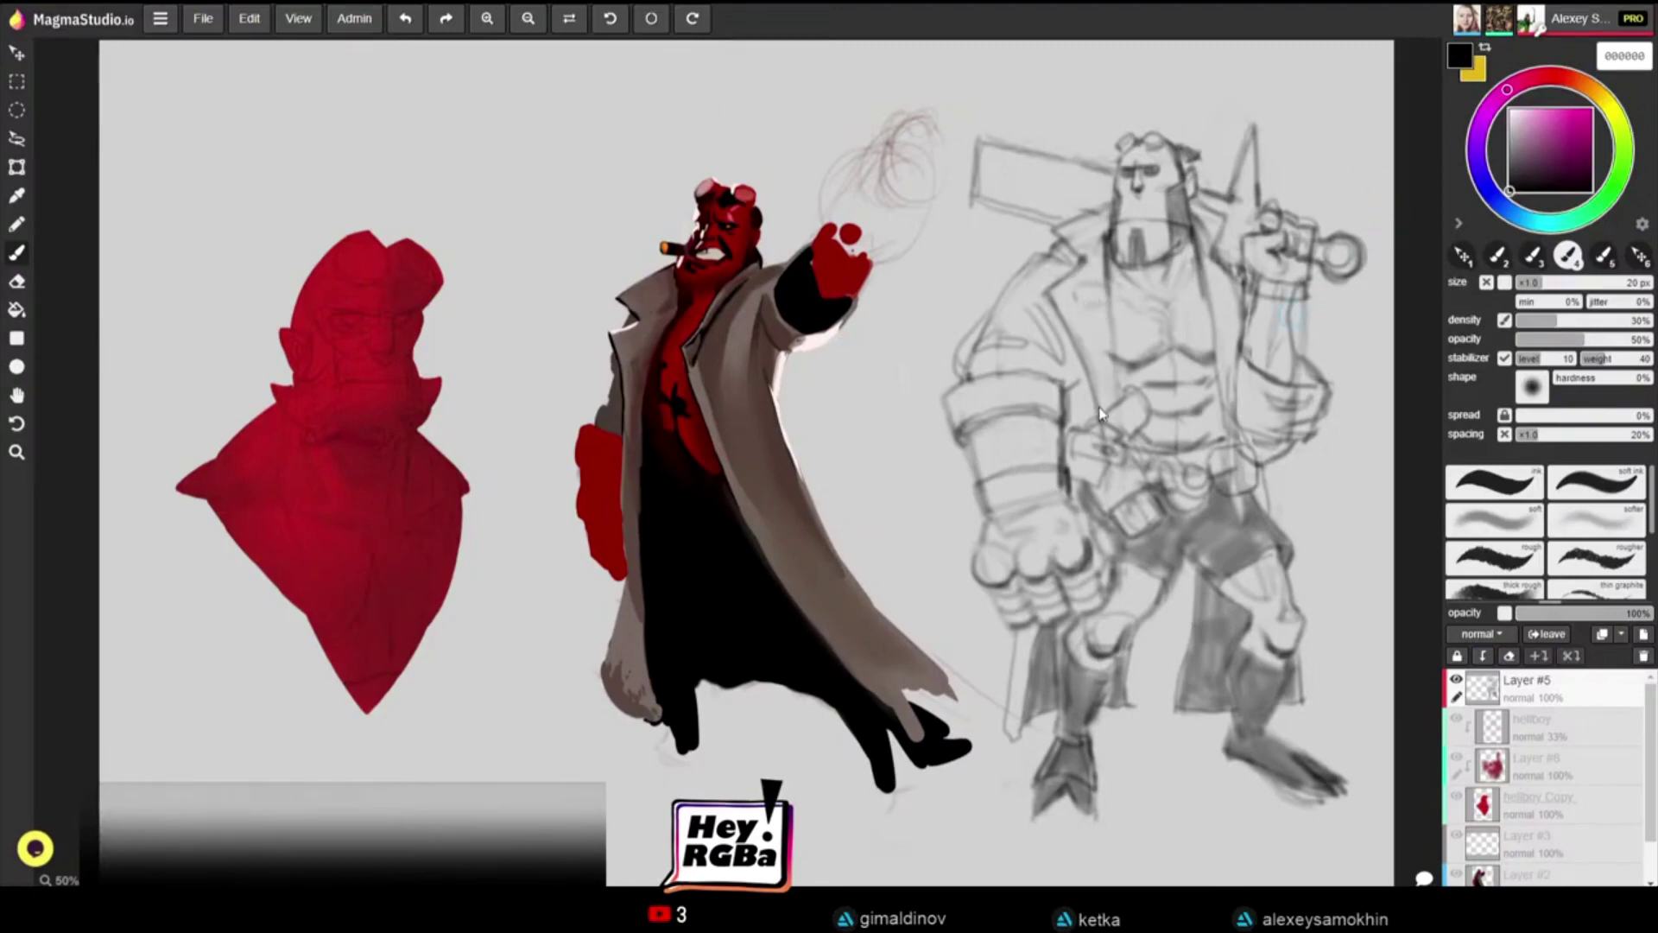
Step: Sample a gray from the beard's side, switch to dark gray 3a3a3a, and touch up the beard and collar
{"action": "key", "text": "i"}
{"action": "left_click", "coordinate": [1114, 226]}
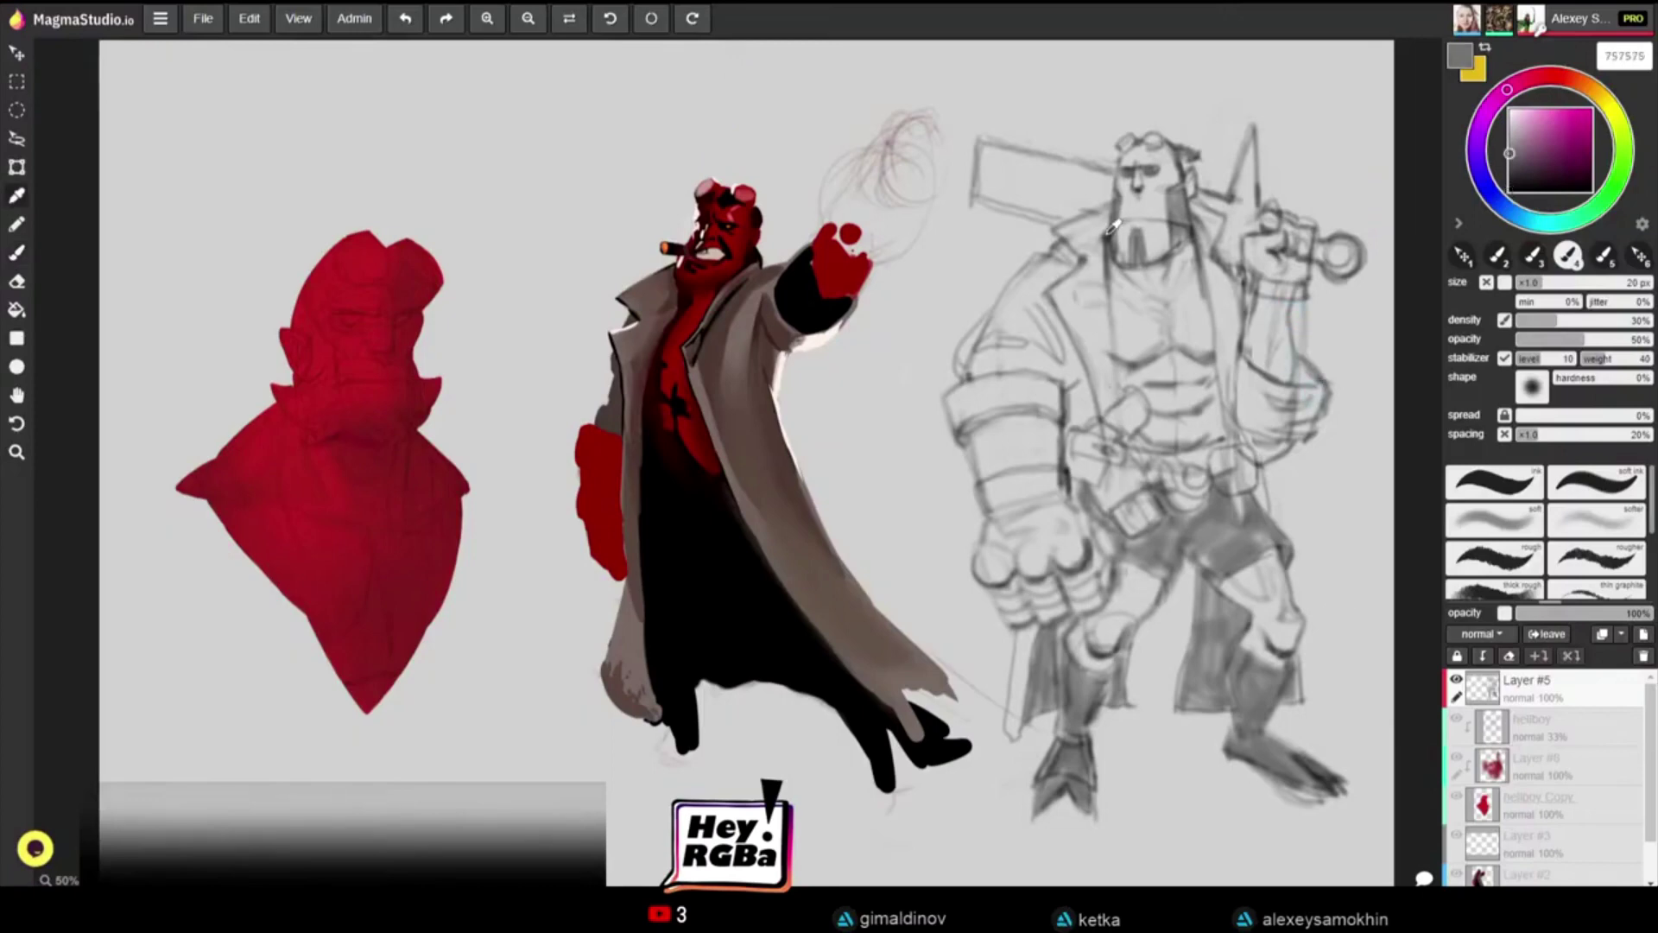
{"action": "key", "text": "b"}
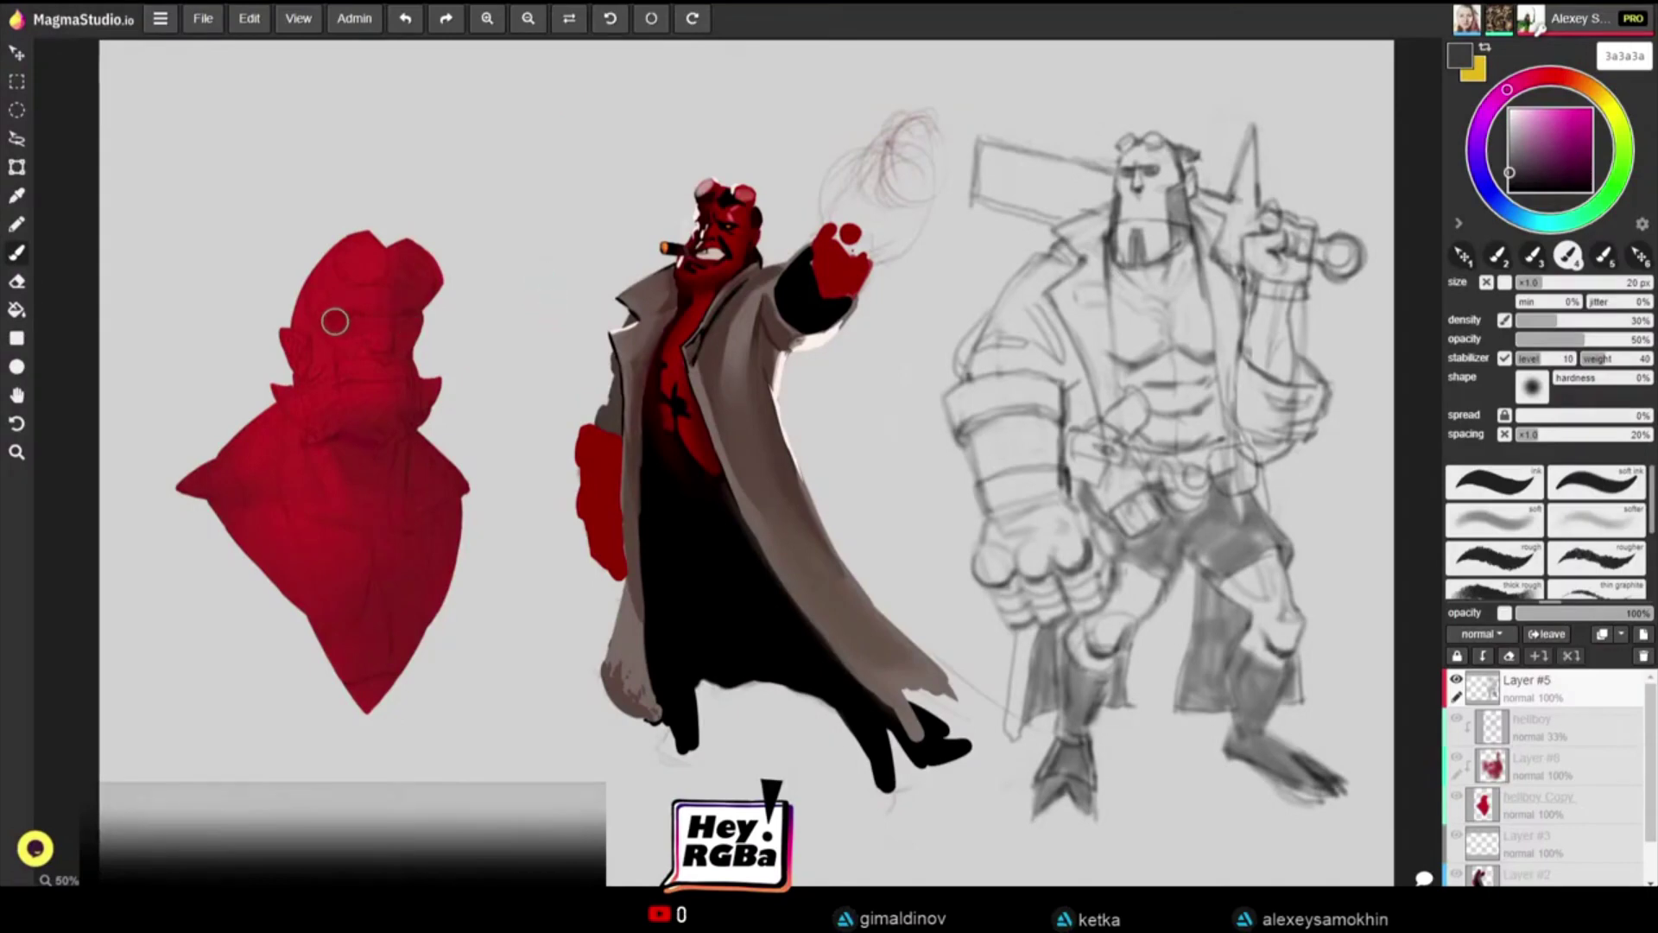
{"action": "mouse_move", "coordinate": [329, 320]}
{"action": "left_mouse_down"}
{"action": "mouse_move", "coordinate": [366, 319]}
{"action": "mouse_move", "coordinate": [328, 317]}
{"action": "left_mouse_up"}
{"action": "left_click_drag", "start_coordinate": [386, 312], "coordinate": [408, 313]}
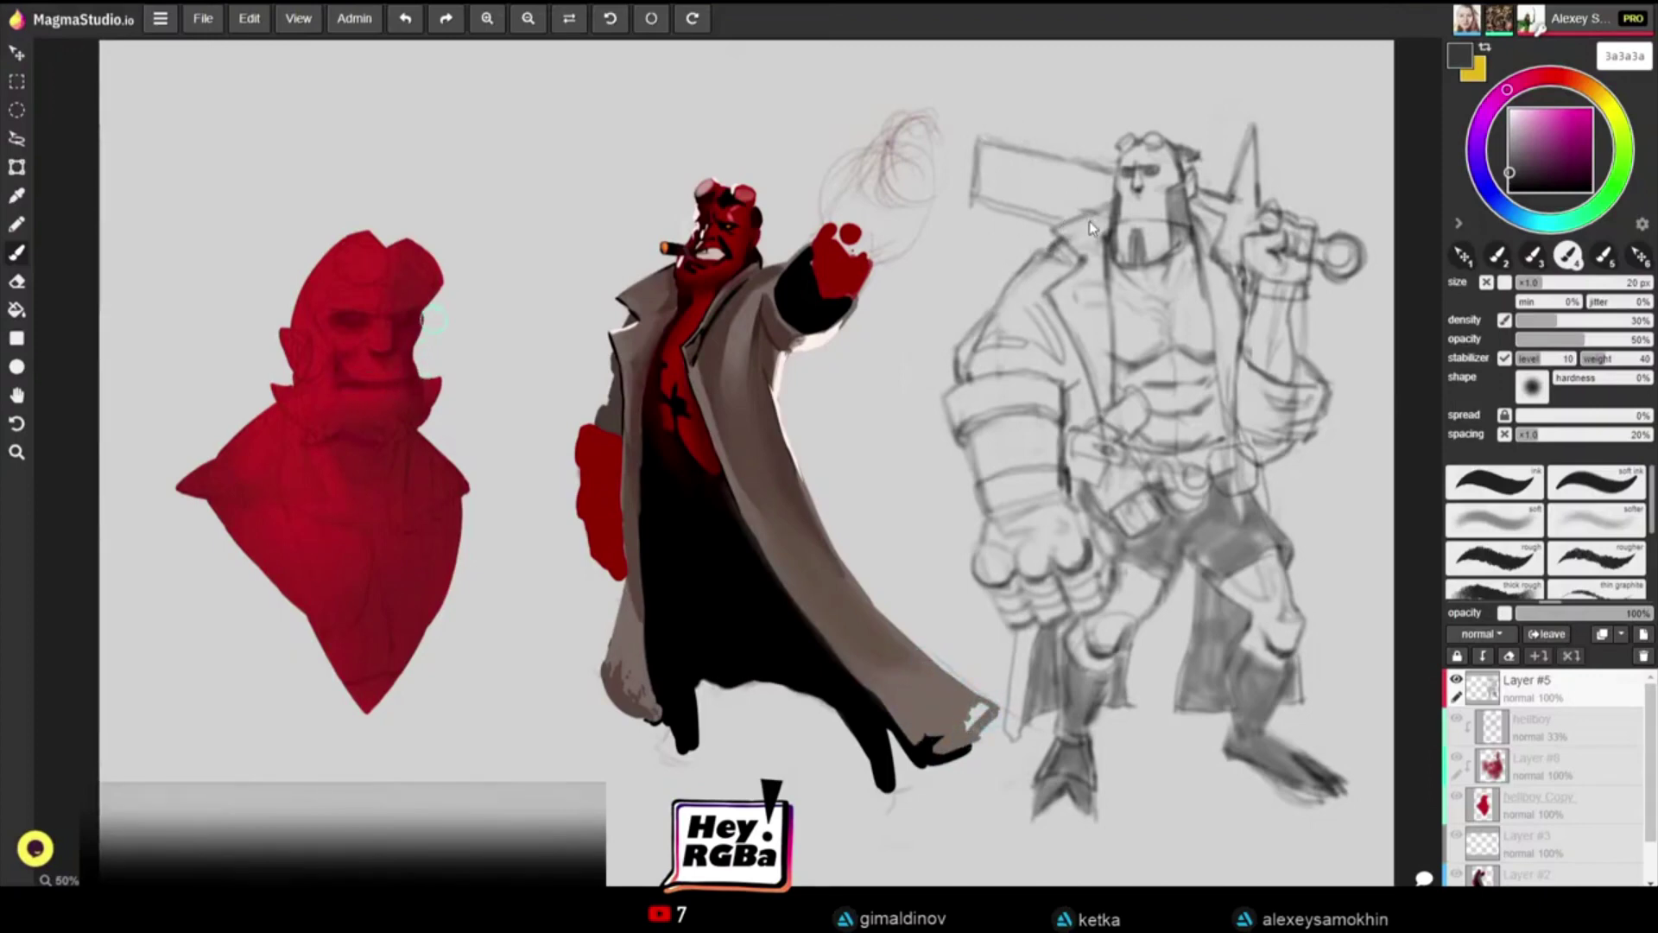
{"action": "key", "text": "e"}
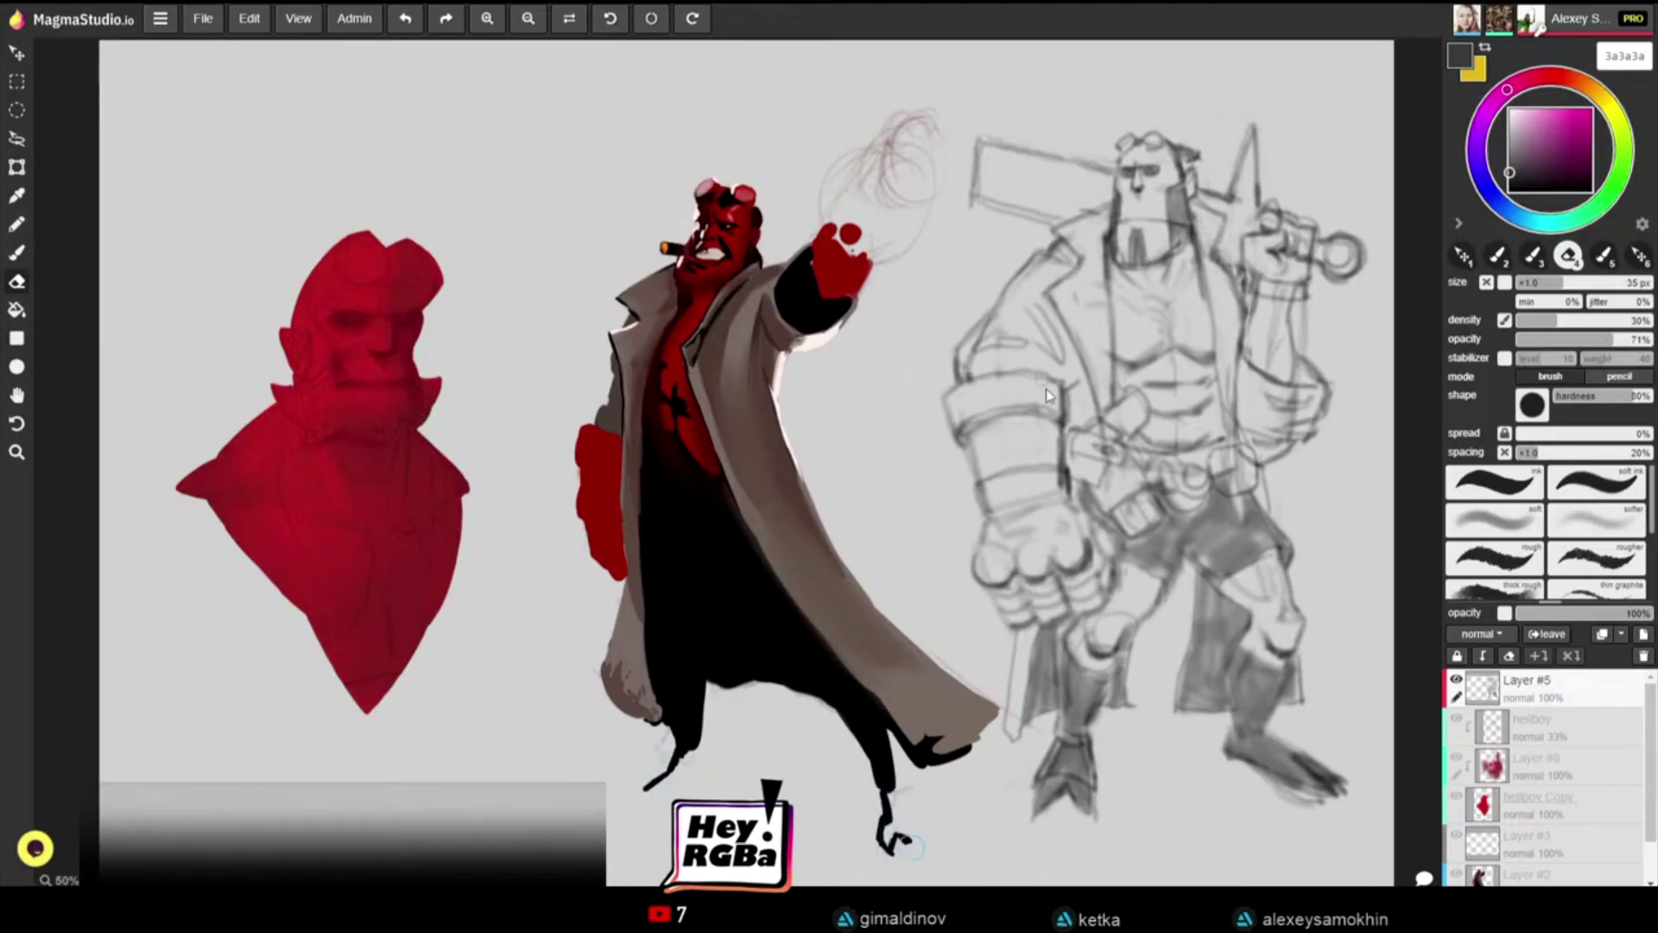
Step: Set the brush color to black 000000 and reinforce the hem of the shorts above the knee
{"action": "key", "text": "space"}
{"action": "left_click_drag", "start_coordinate": [1108, 370], "coordinate": [1110, 361]}
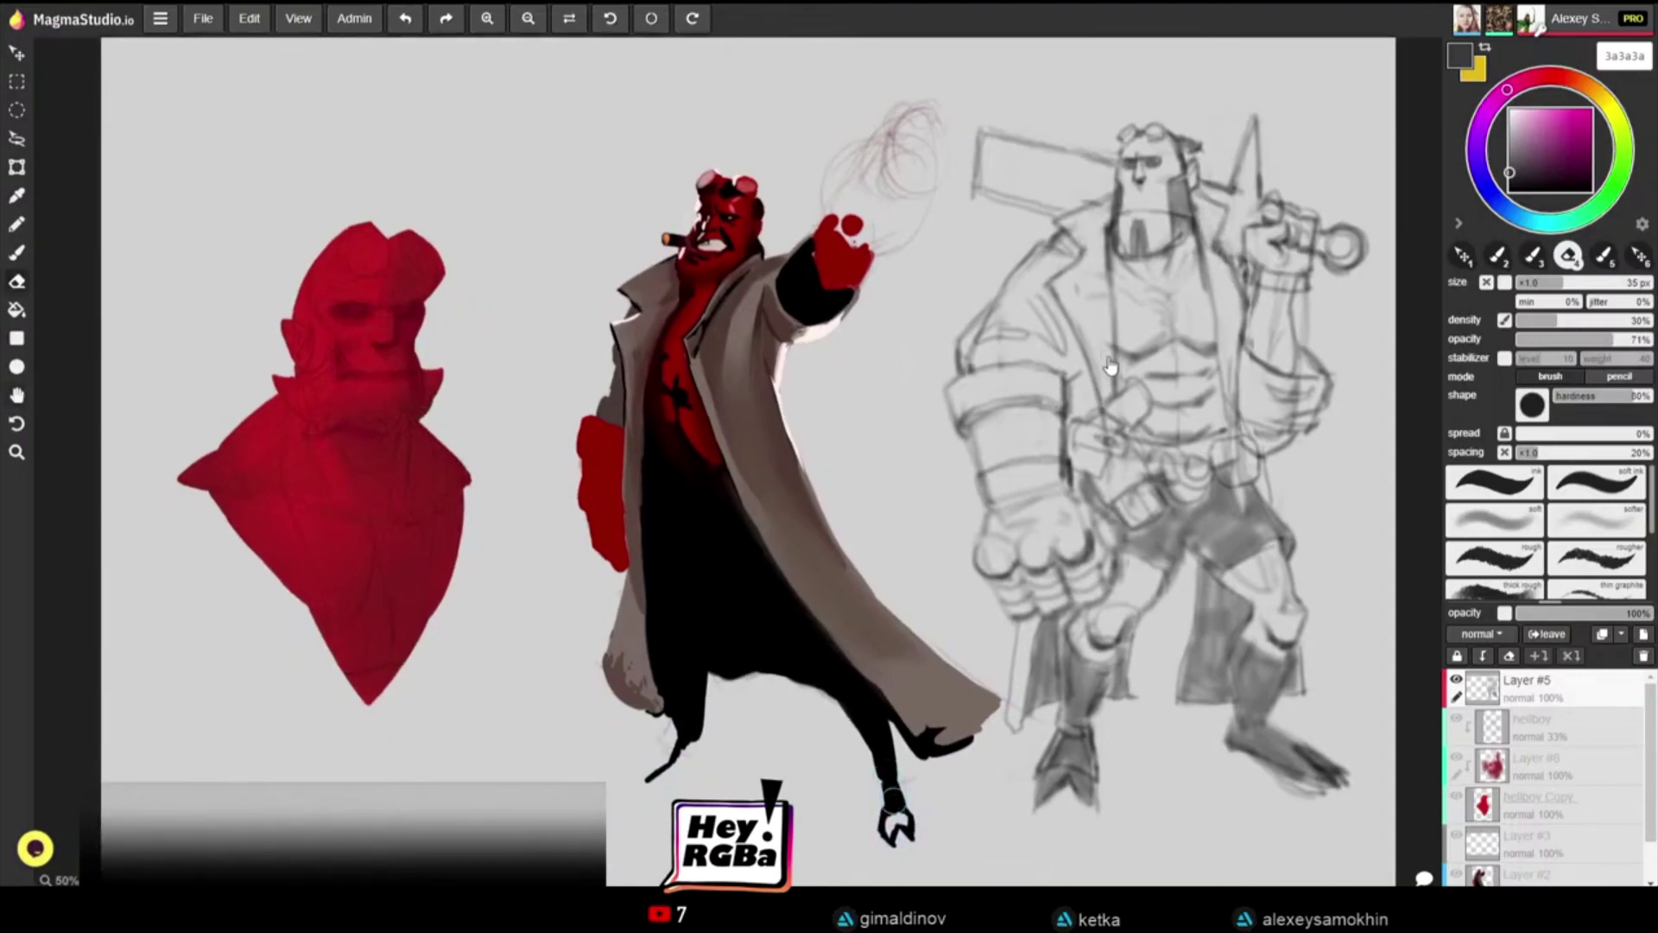
{"action": "key", "text": "b"}
{"action": "left_click", "coordinate": [1509, 190]}
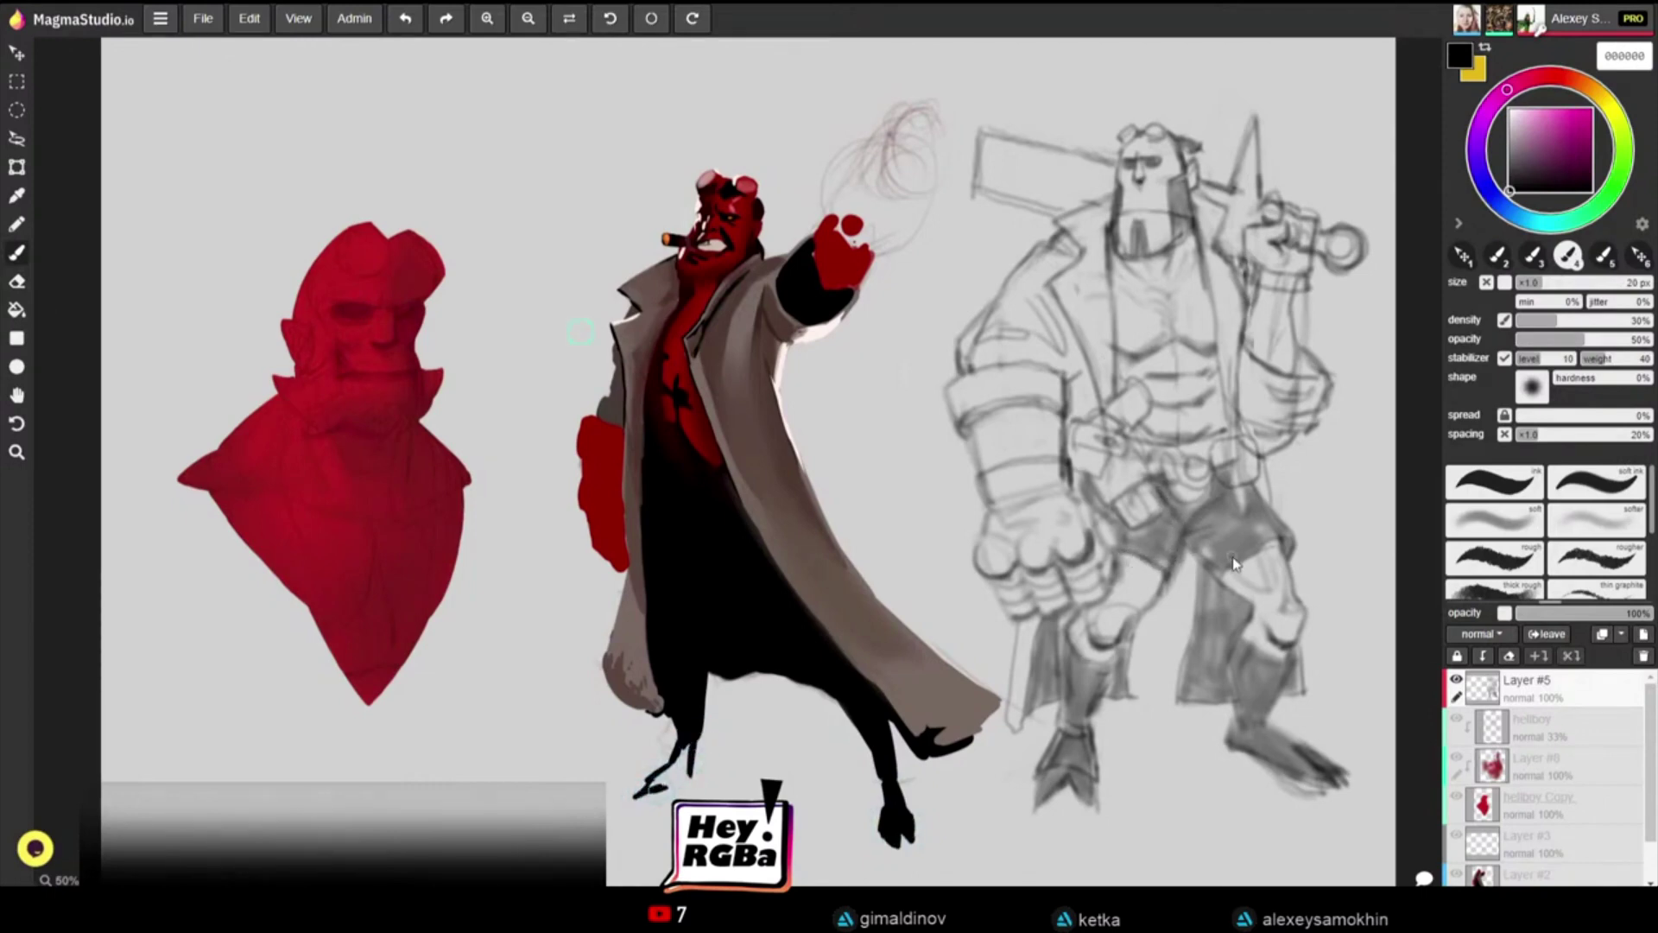
{"action": "left_click_drag", "start_coordinate": [1262, 551], "coordinate": [1219, 581]}
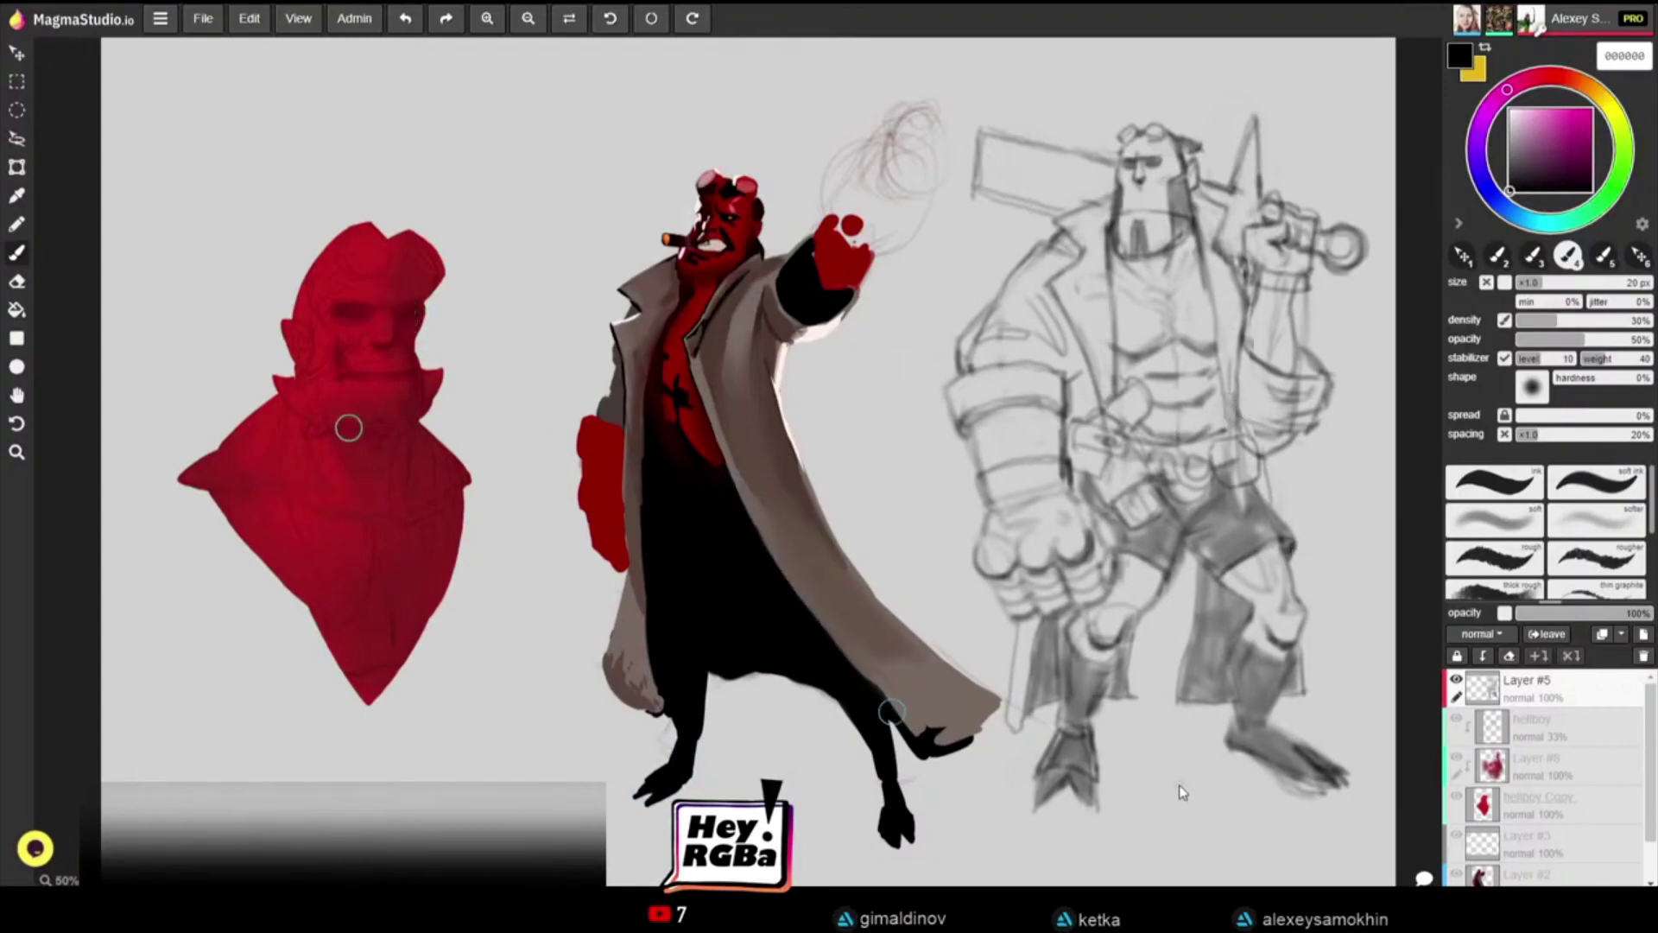
Step: Draw a small balding caricature head with ears and a long nose below the figure, between its feet
{"action": "scroll", "coordinate": [1184, 777], "scroll_direction": "down", "scroll_amount": 2}
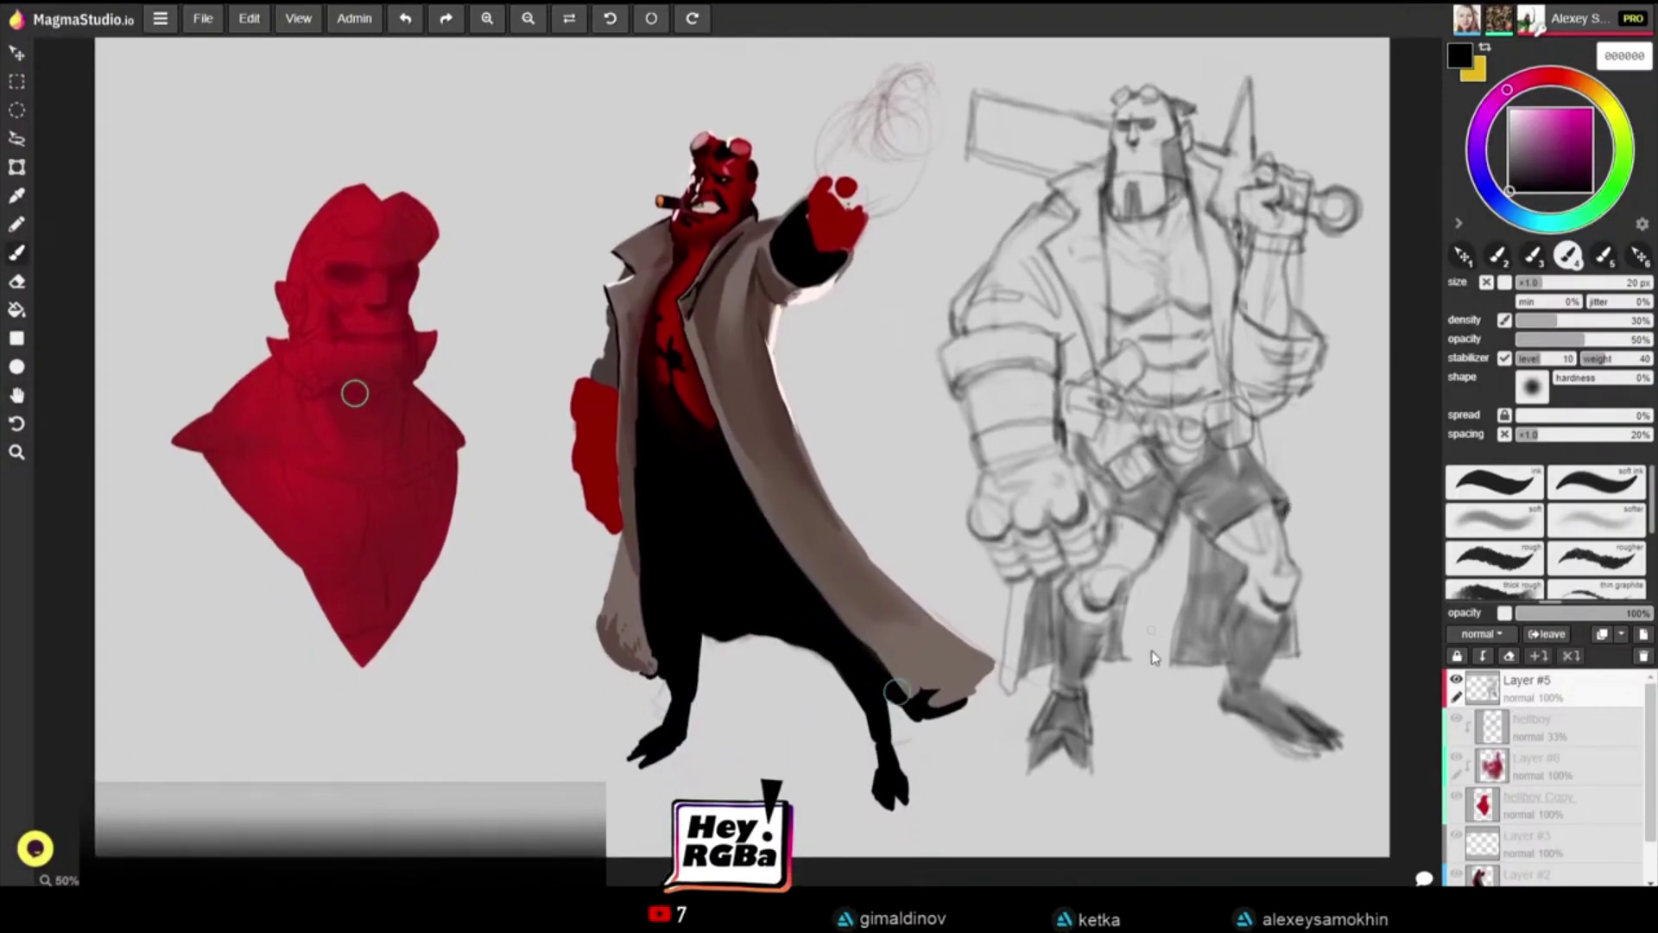
{"action": "mouse_move", "coordinate": [1154, 776]}
{"action": "left_mouse_down"}
{"action": "mouse_move", "coordinate": [1160, 732]}
{"action": "mouse_move", "coordinate": [1190, 740]}
{"action": "mouse_move", "coordinate": [1190, 775]}
{"action": "left_mouse_up"}
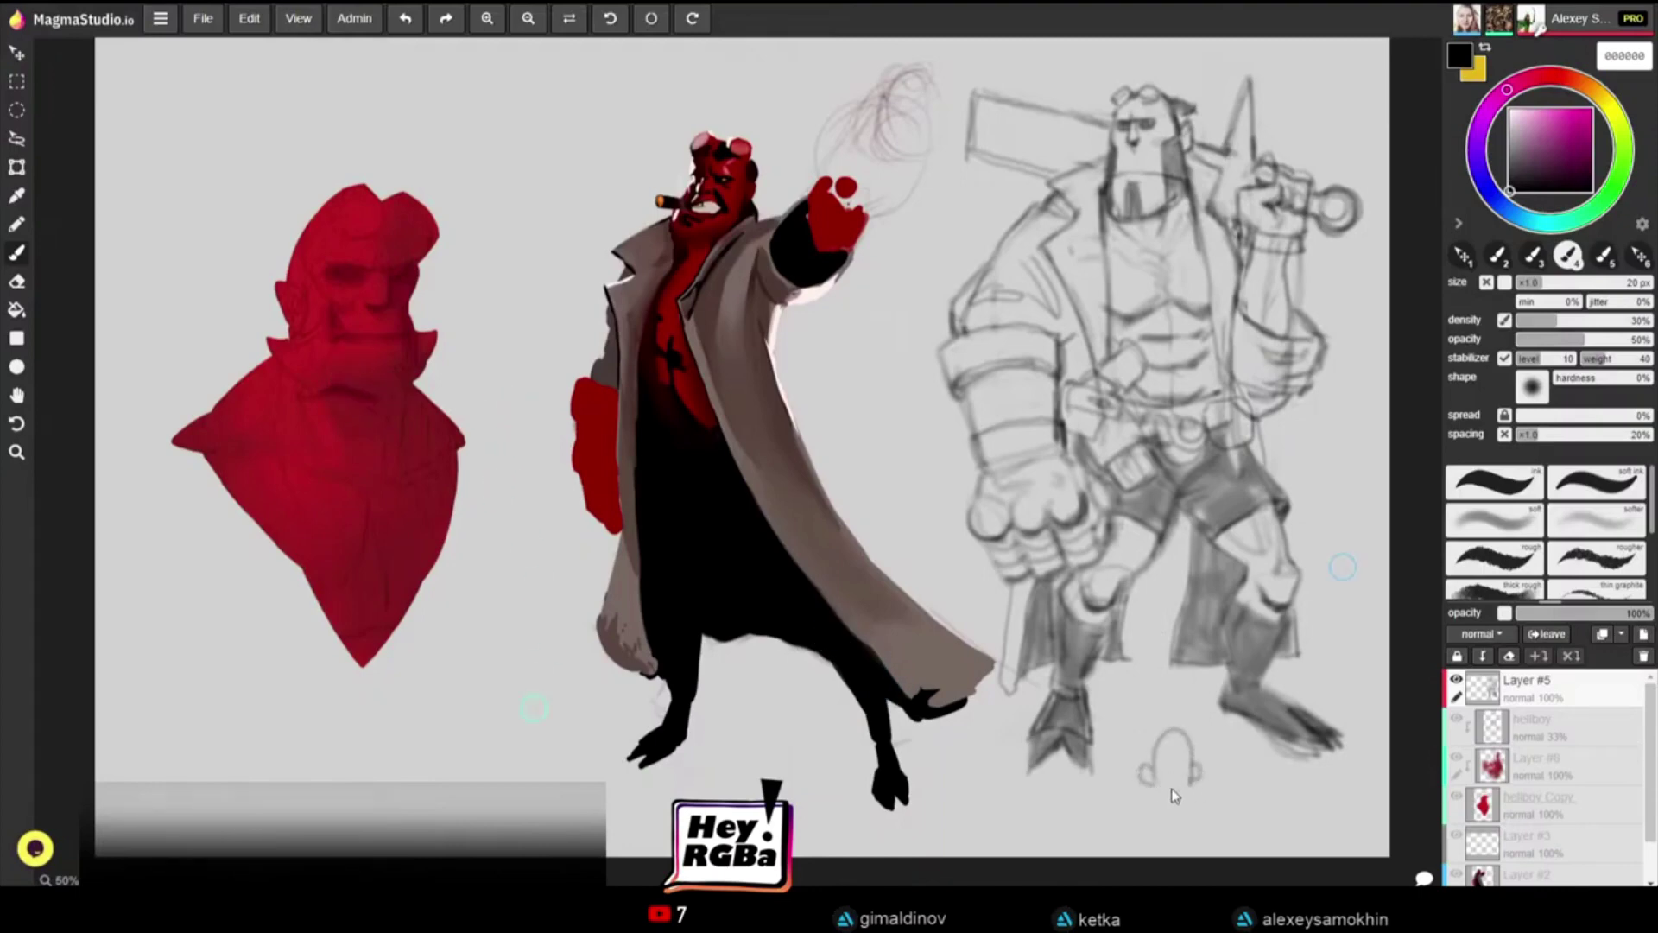
{"action": "mouse_move", "coordinate": [1155, 775]}
{"action": "left_mouse_down"}
{"action": "mouse_move", "coordinate": [1185, 803]}
{"action": "mouse_move", "coordinate": [1196, 777]}
{"action": "left_mouse_up"}
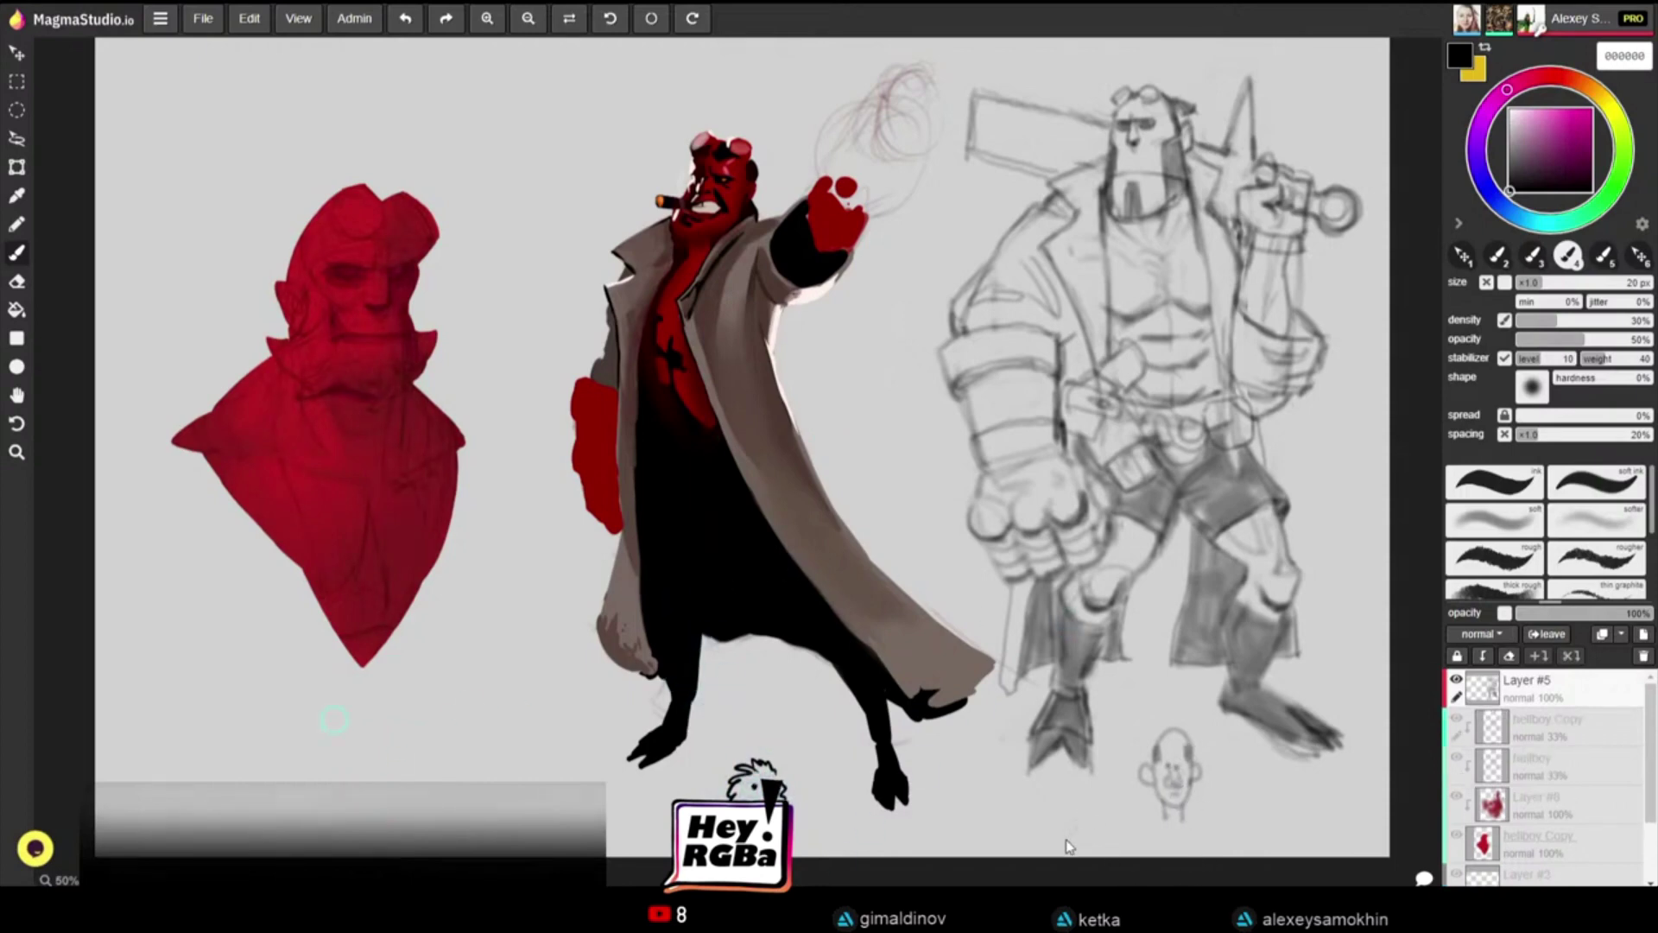
Step: Handwrite the artist's first name beneath the small caricature head
{"action": "key", "text": "space"}
{"action": "left_click_drag", "start_coordinate": [1302, 335], "coordinate": [1295, 341]}
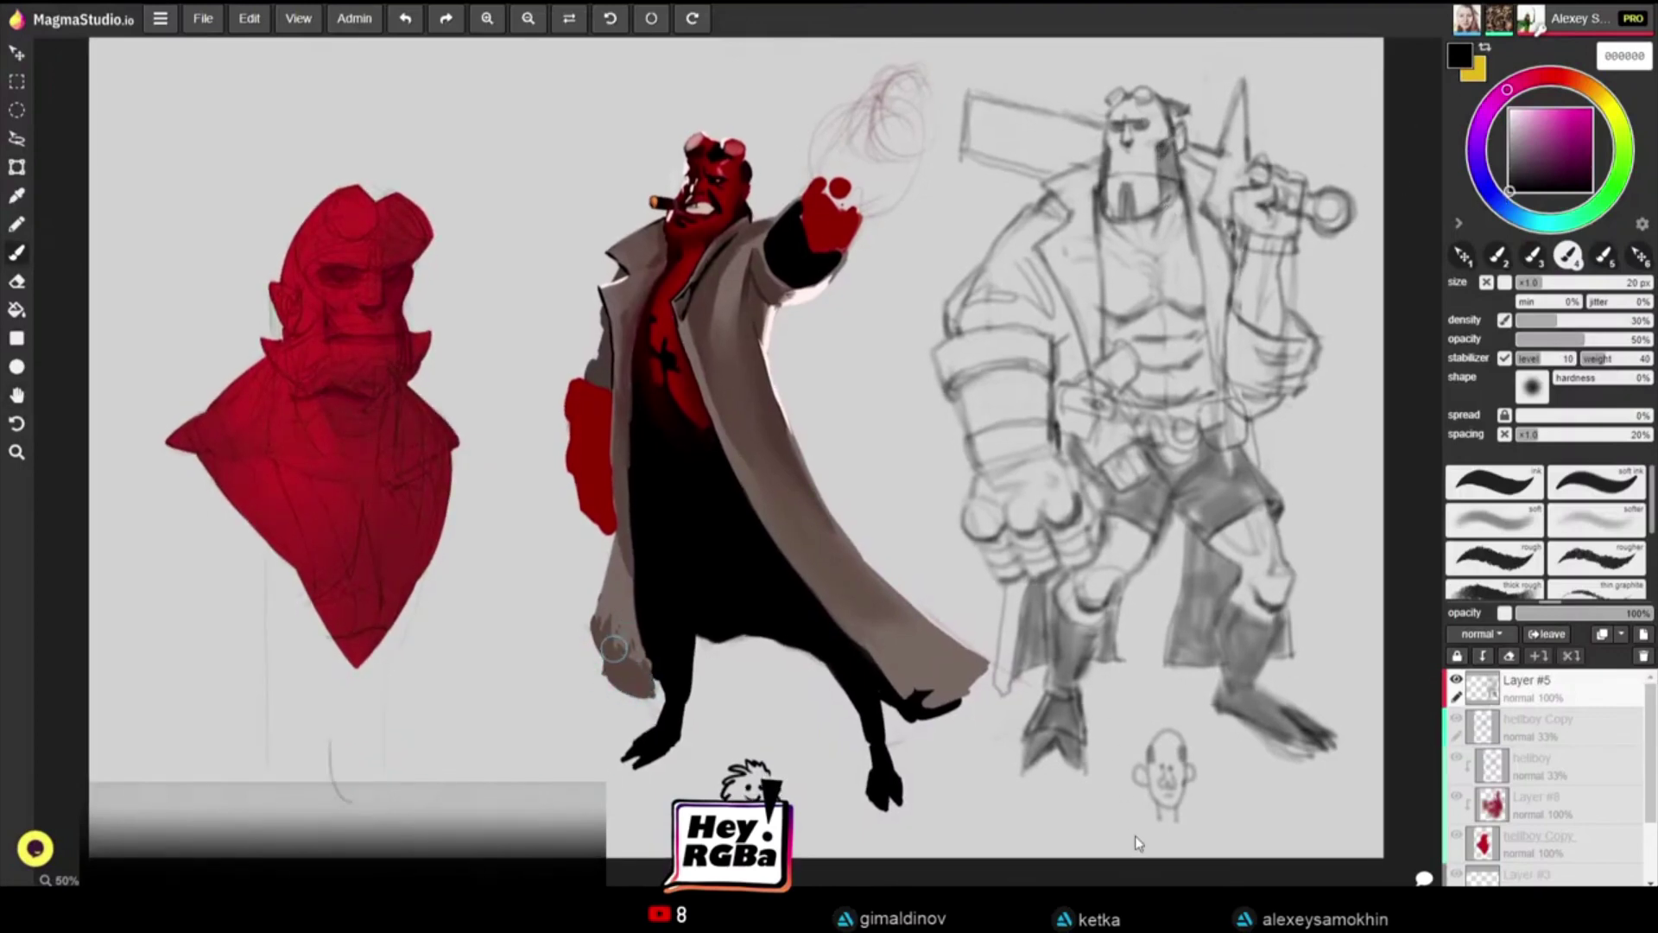
{"action": "left_click_drag", "start_coordinate": [1134, 823], "coordinate": [1138, 845]}
{"action": "left_click_drag", "start_coordinate": [1126, 837], "coordinate": [1182, 843]}
{"action": "mouse_move", "coordinate": [1179, 831]}
{"action": "left_mouse_down"}
{"action": "mouse_move", "coordinate": [1169, 843]}
{"action": "mouse_move", "coordinate": [1211, 851]}
{"action": "left_mouse_up"}
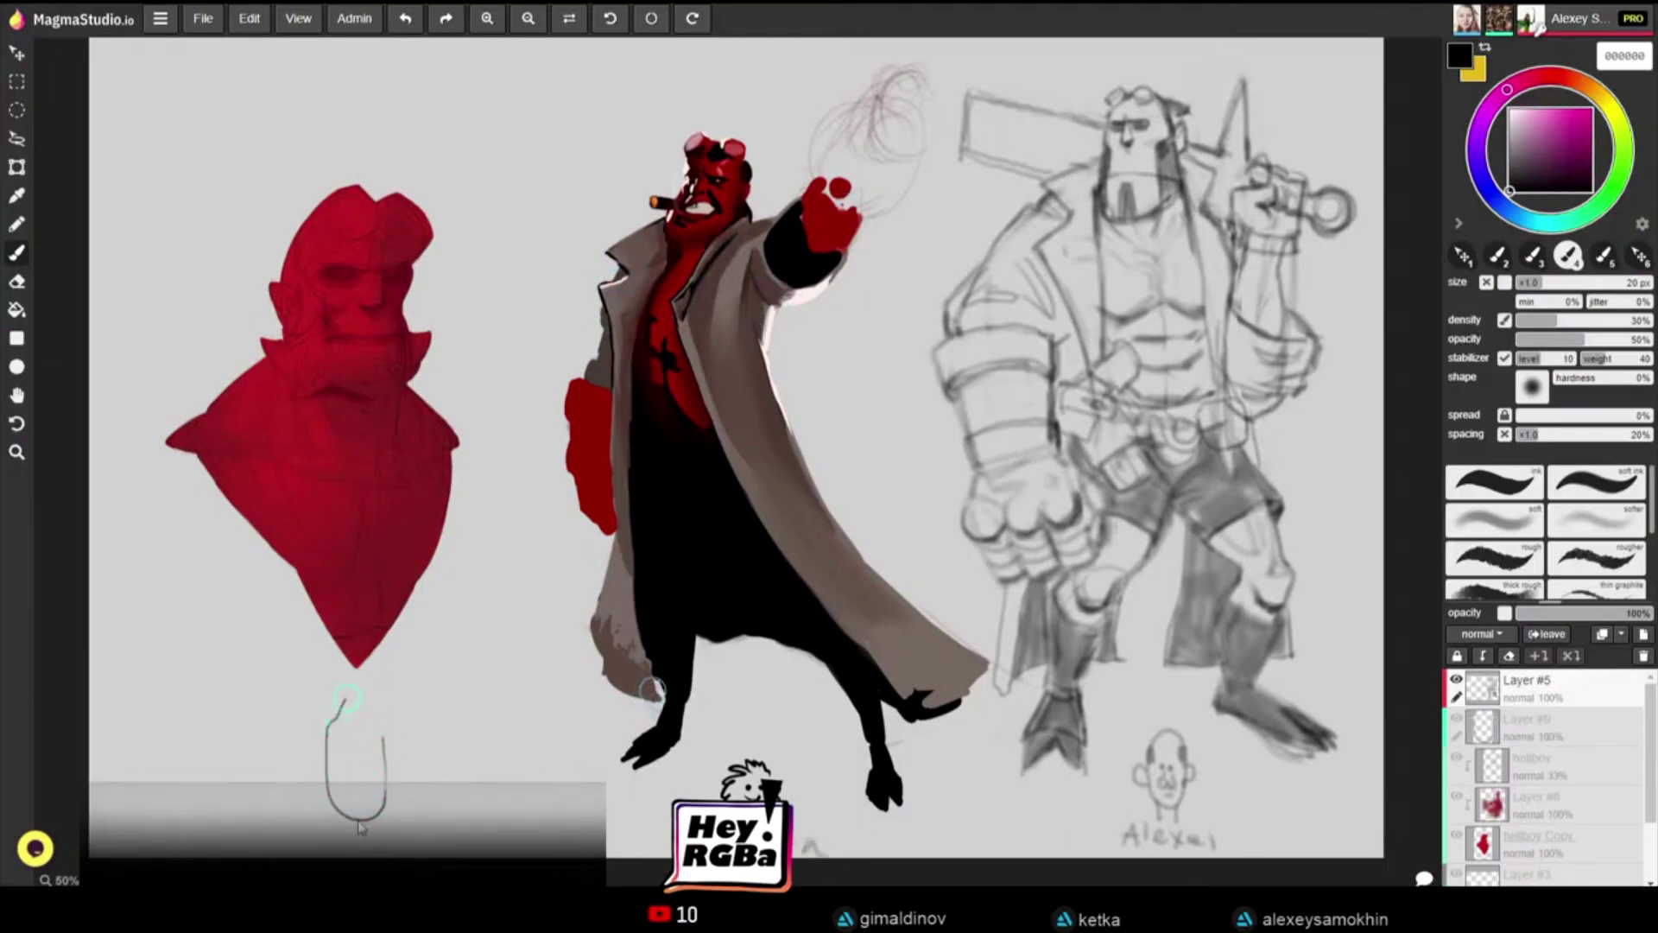
{"action": "mouse_move", "coordinate": [330, 719]}
{"action": "left_mouse_down"}
{"action": "mouse_move", "coordinate": [376, 710]}
{"action": "mouse_move", "coordinate": [373, 733]}
{"action": "left_mouse_up"}
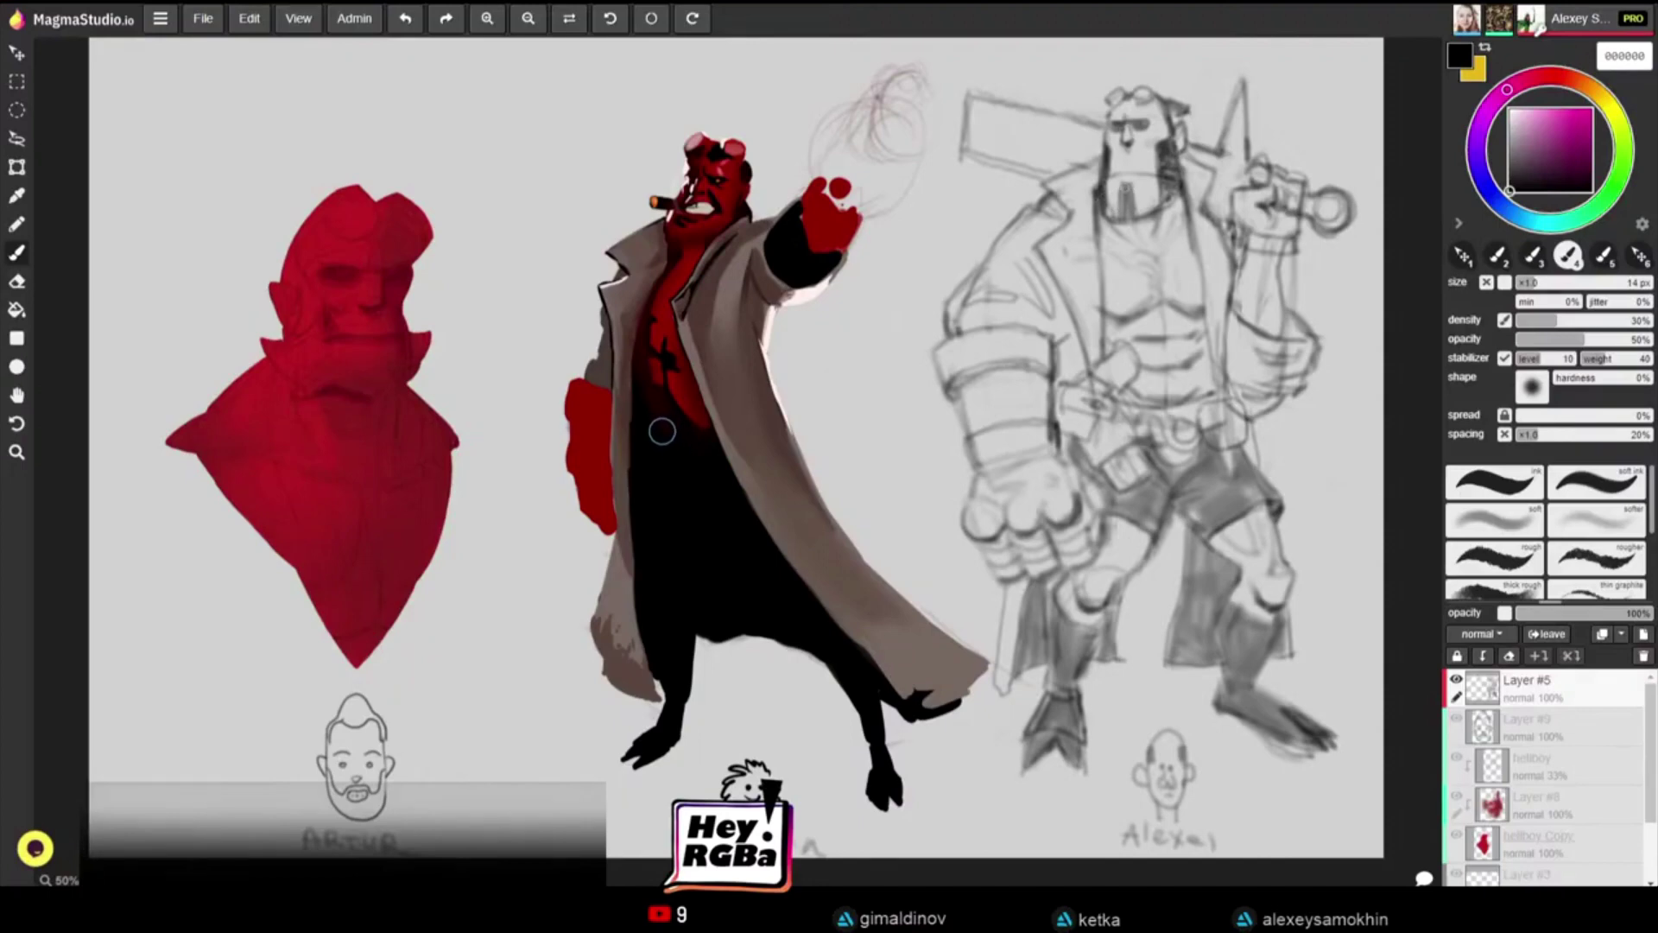
Step: Darken the beard and coat edges with a 14 px brush, and deepen the coat tail and shorts shading at 20 px
{"action": "left_click_drag", "start_coordinate": [1126, 185], "coordinate": [1123, 221]}
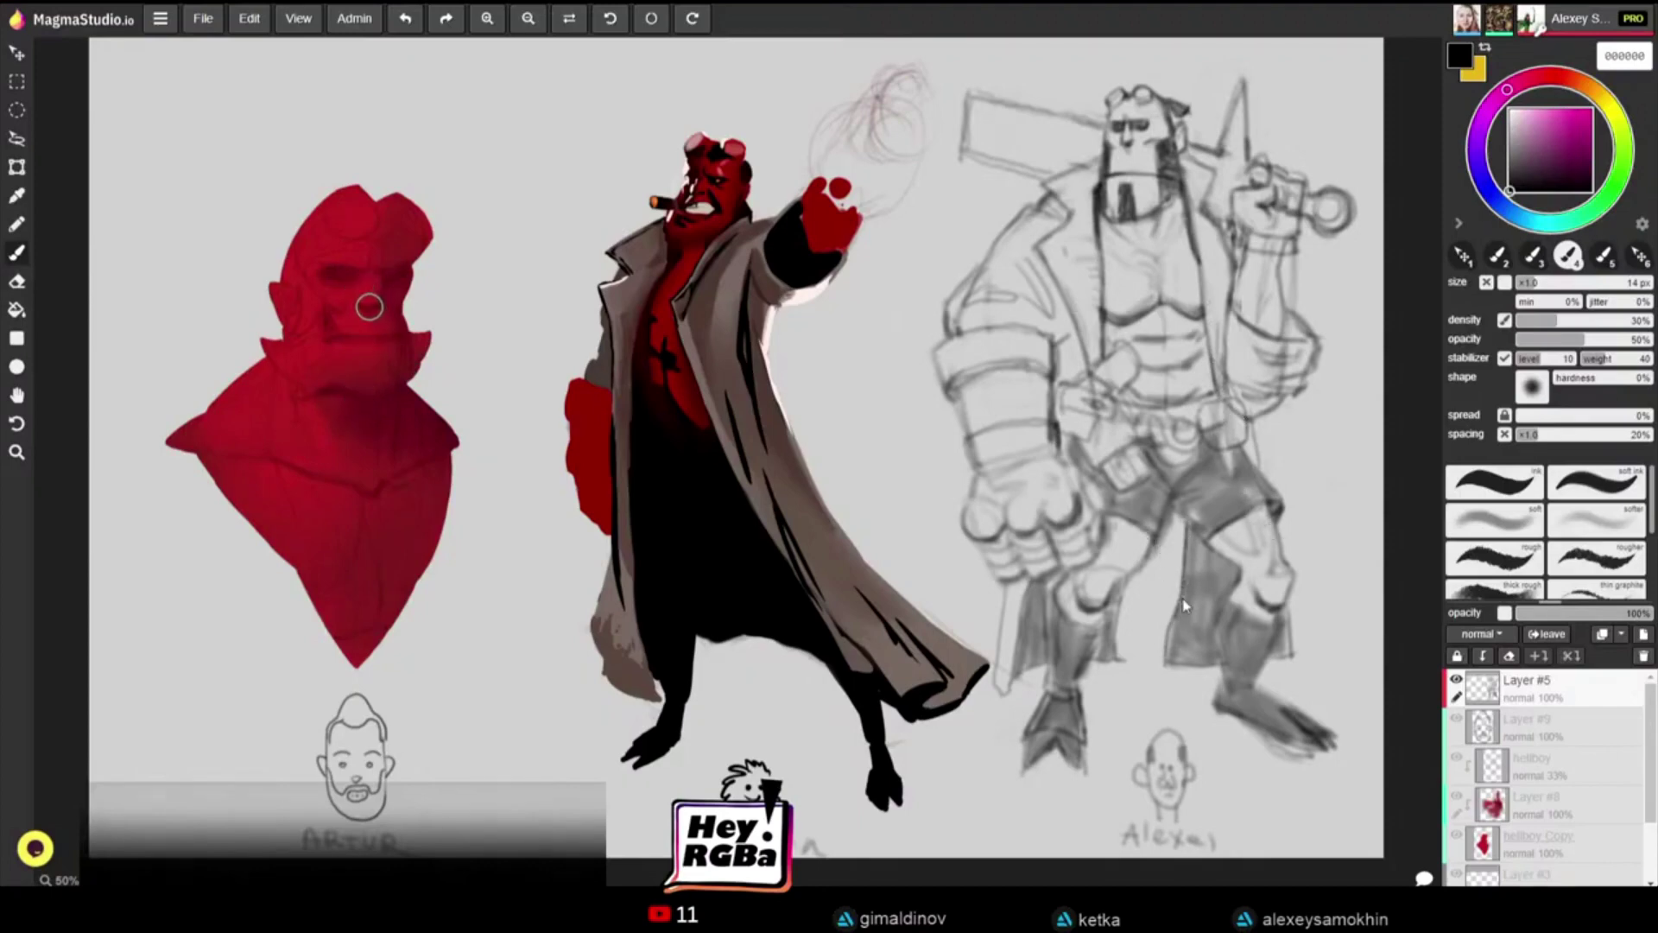
{"action": "key", "text": "]"}
{"action": "key", "text": "]"}
{"action": "key", "text": "]"}
{"action": "key", "text": "]"}
{"action": "key", "text": "]"}
{"action": "key", "text": "]"}
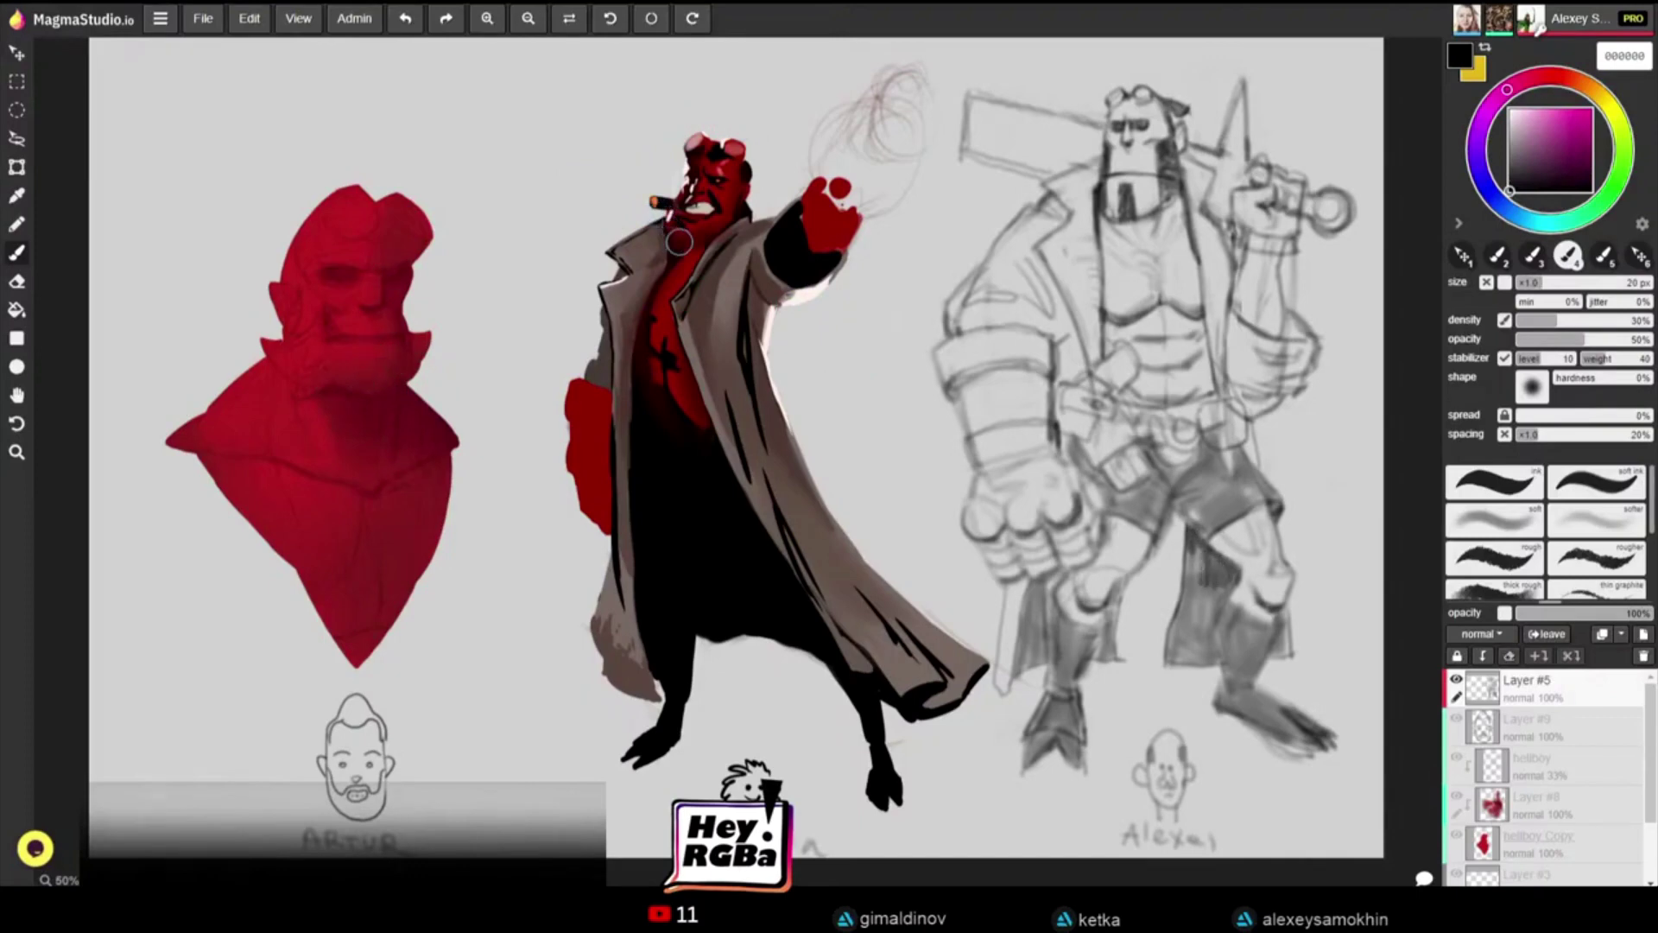
{"action": "mouse_move", "coordinate": [1201, 547]}
{"action": "left_mouse_down"}
{"action": "mouse_move", "coordinate": [1190, 611]}
{"action": "mouse_move", "coordinate": [1207, 582]}
{"action": "left_mouse_up"}
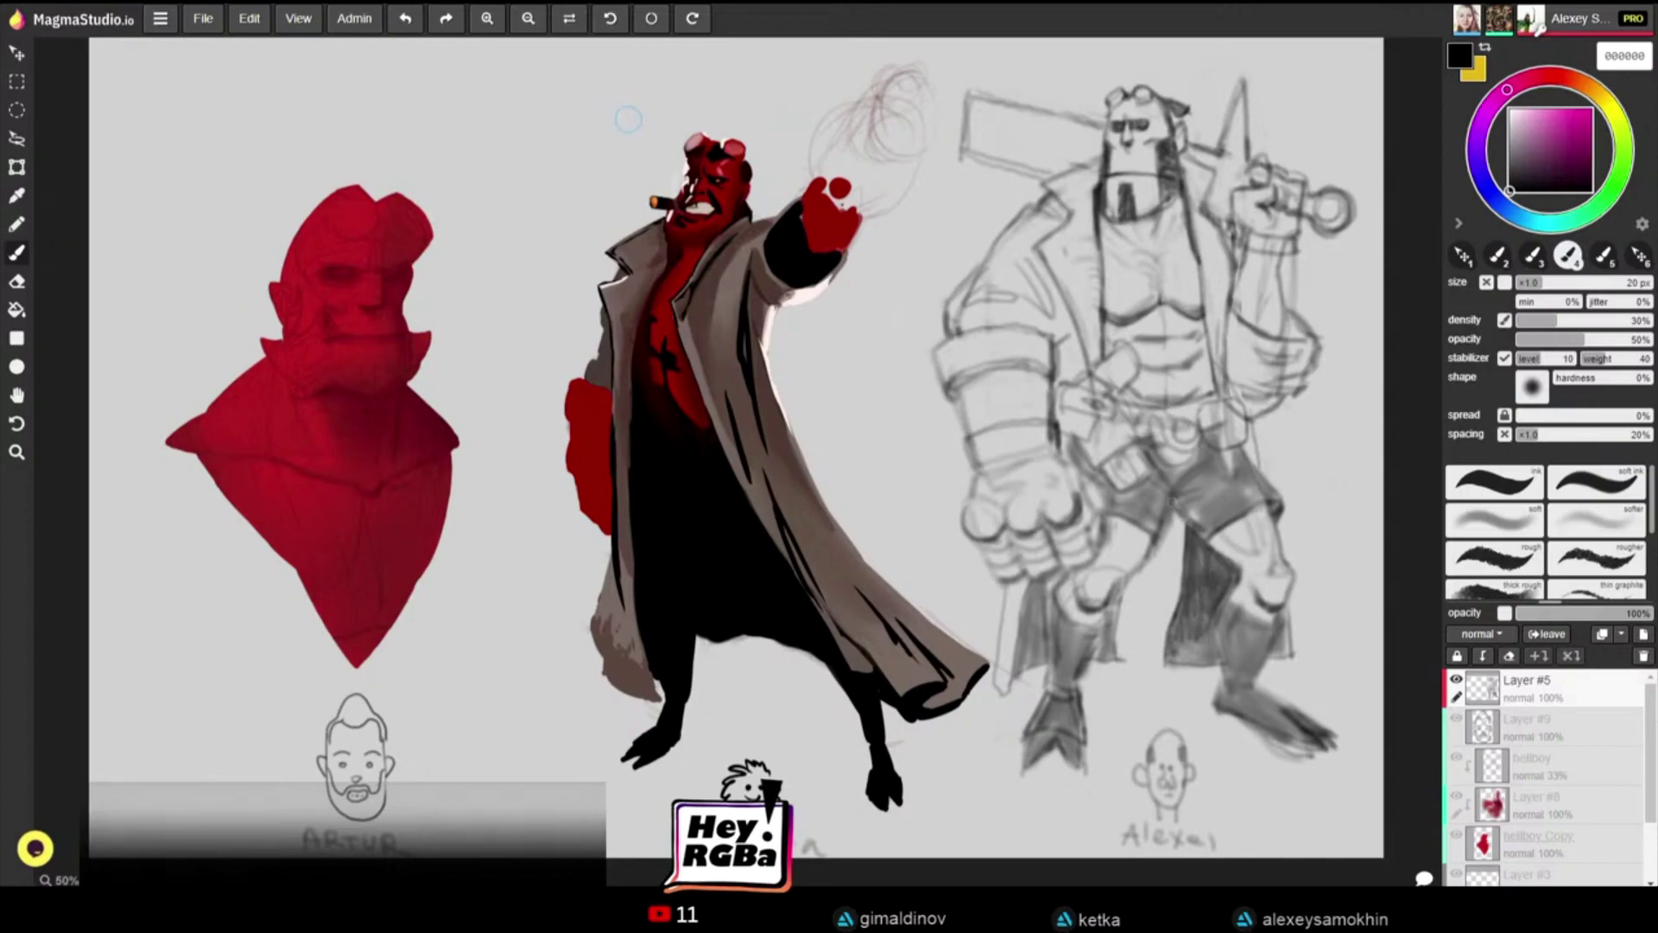
{"action": "left_click_drag", "start_coordinate": [1210, 548], "coordinate": [1282, 503]}
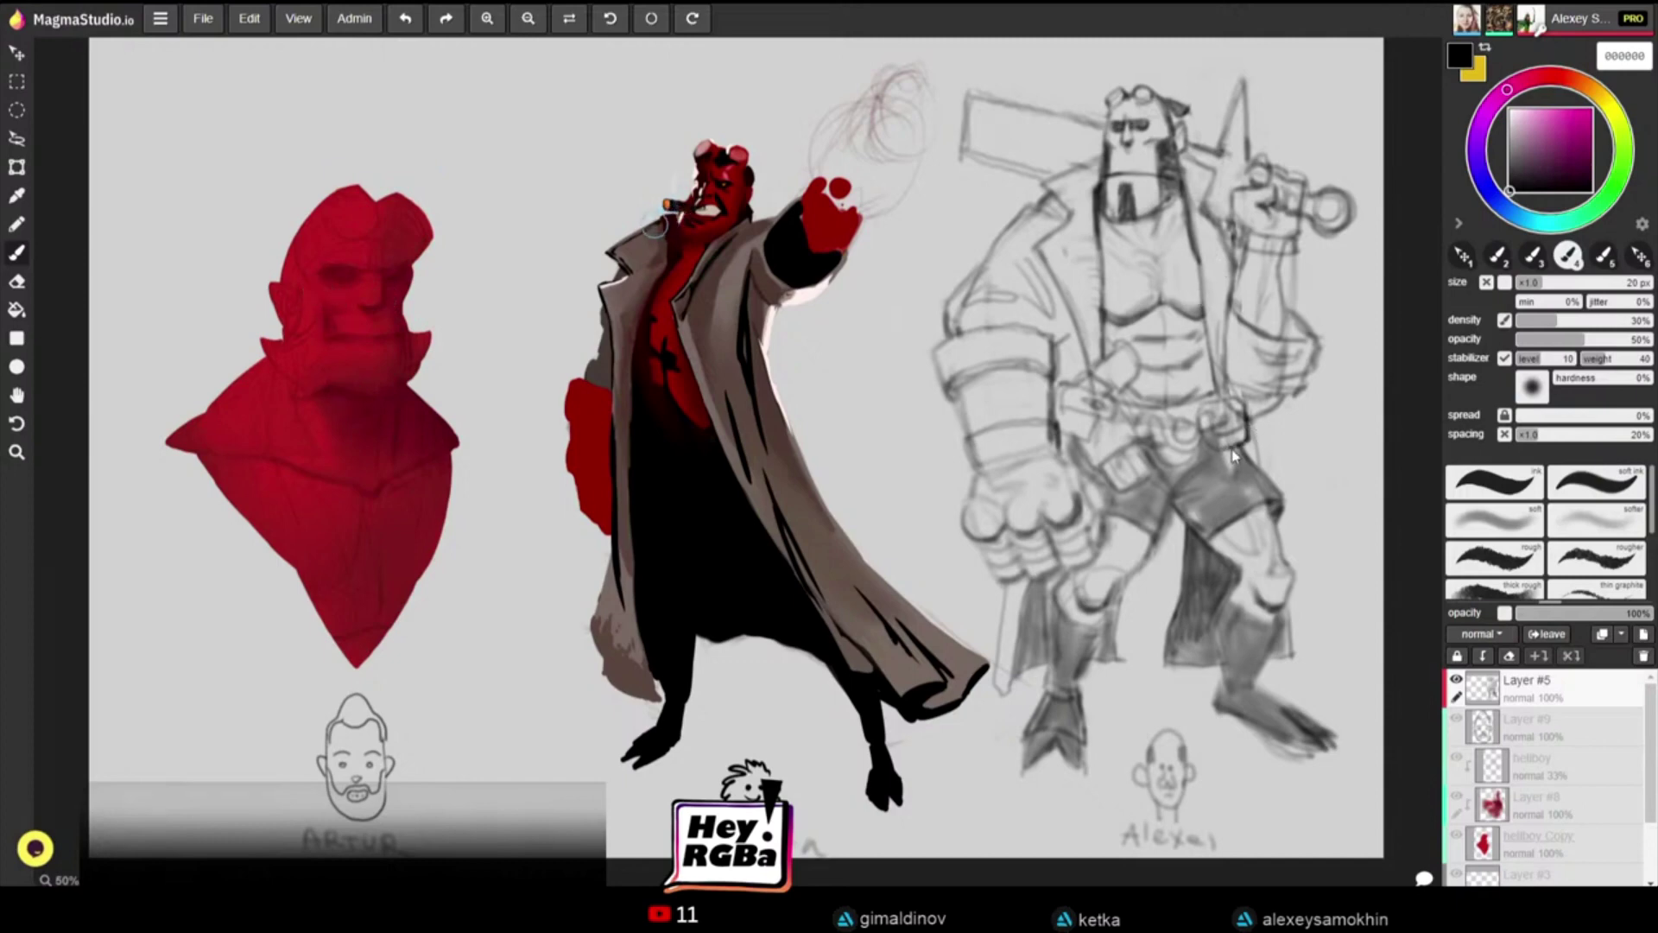
Step: Darken the pouch at the hip, and clean up and redraw the belt buckle and pouches with a 16 px brush
{"action": "key", "text": "]"}
{"action": "left_click_drag", "start_coordinate": [1243, 444], "coordinate": [1227, 465]}
{"action": "key", "text": "e"}
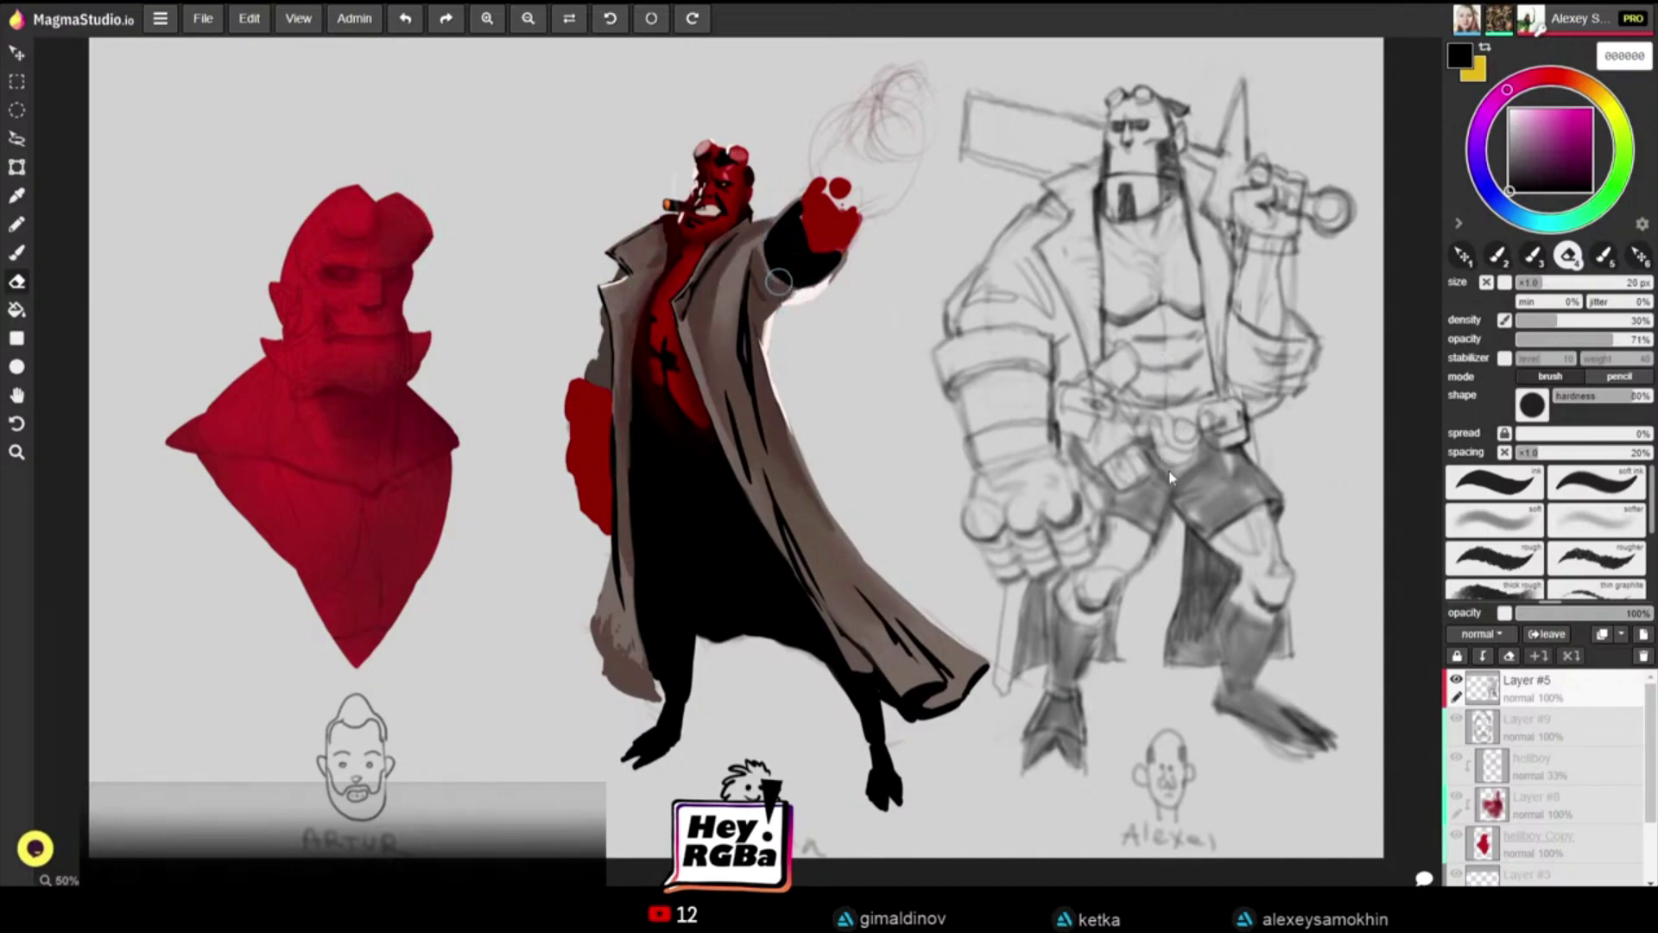
{"action": "key", "text": "b"}
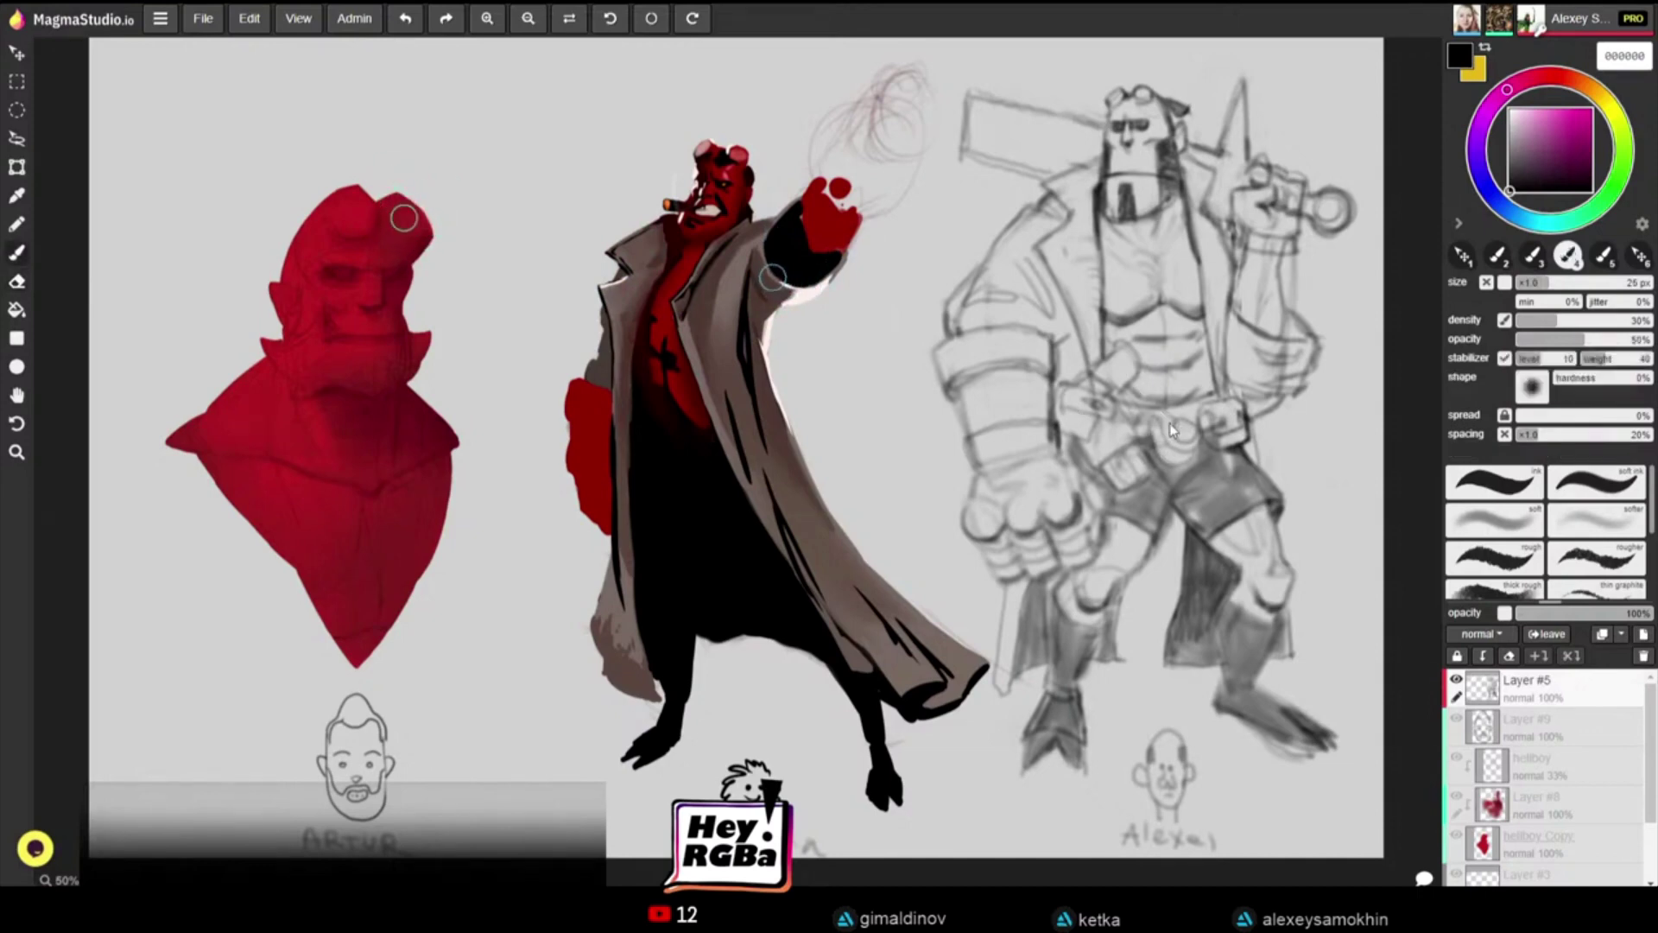
{"action": "key", "text": "["}
{"action": "key", "text": "["}
{"action": "mouse_move", "coordinate": [1153, 417]}
{"action": "left_mouse_down"}
{"action": "mouse_move", "coordinate": [1186, 413]}
{"action": "mouse_move", "coordinate": [1201, 439]}
{"action": "left_mouse_up"}
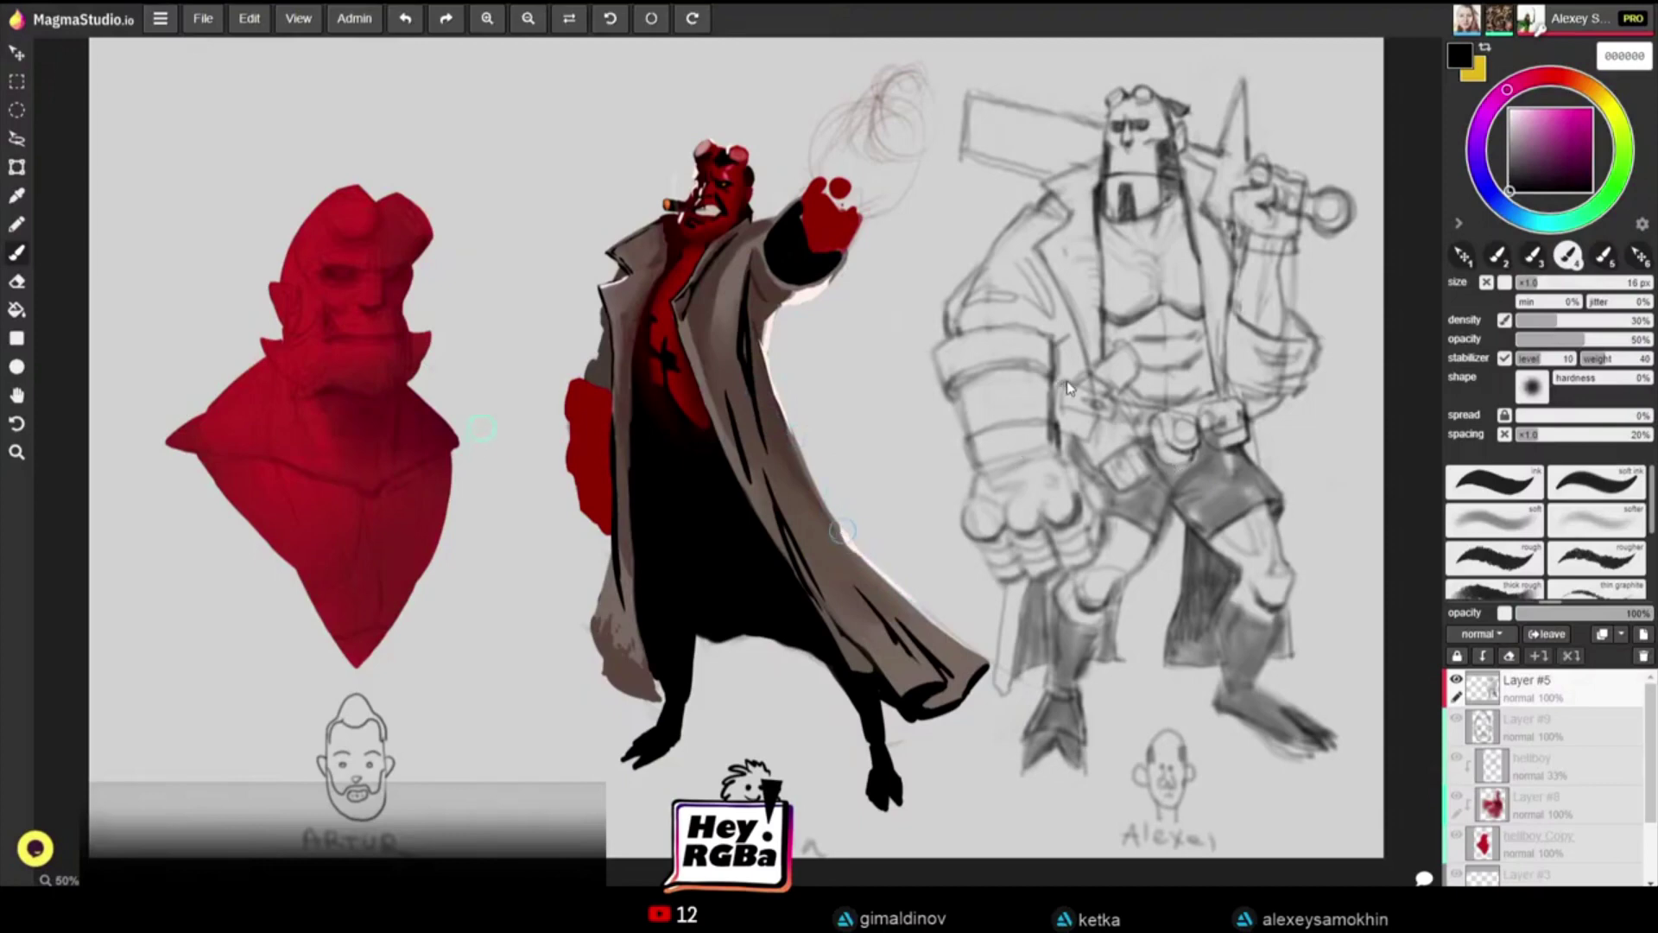
Step: Erase the rough holster lines beside the stone arm and redraw the holstered pistol and its grip at 16 px
{"action": "key", "text": "e"}
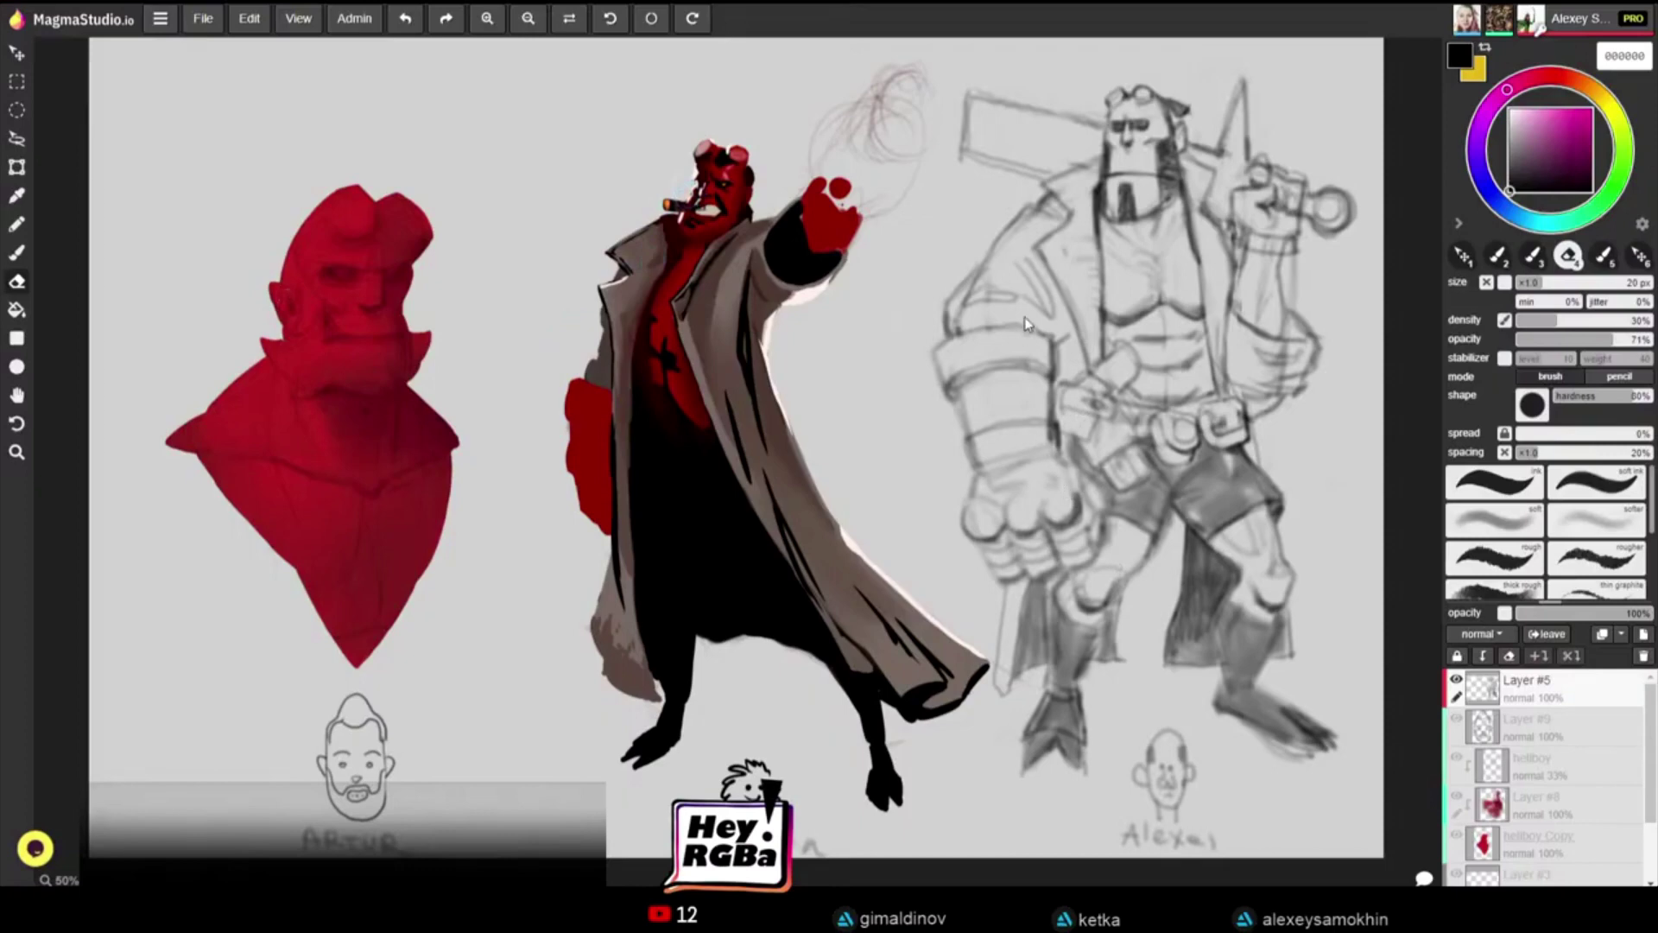
{"action": "key", "text": "b"}
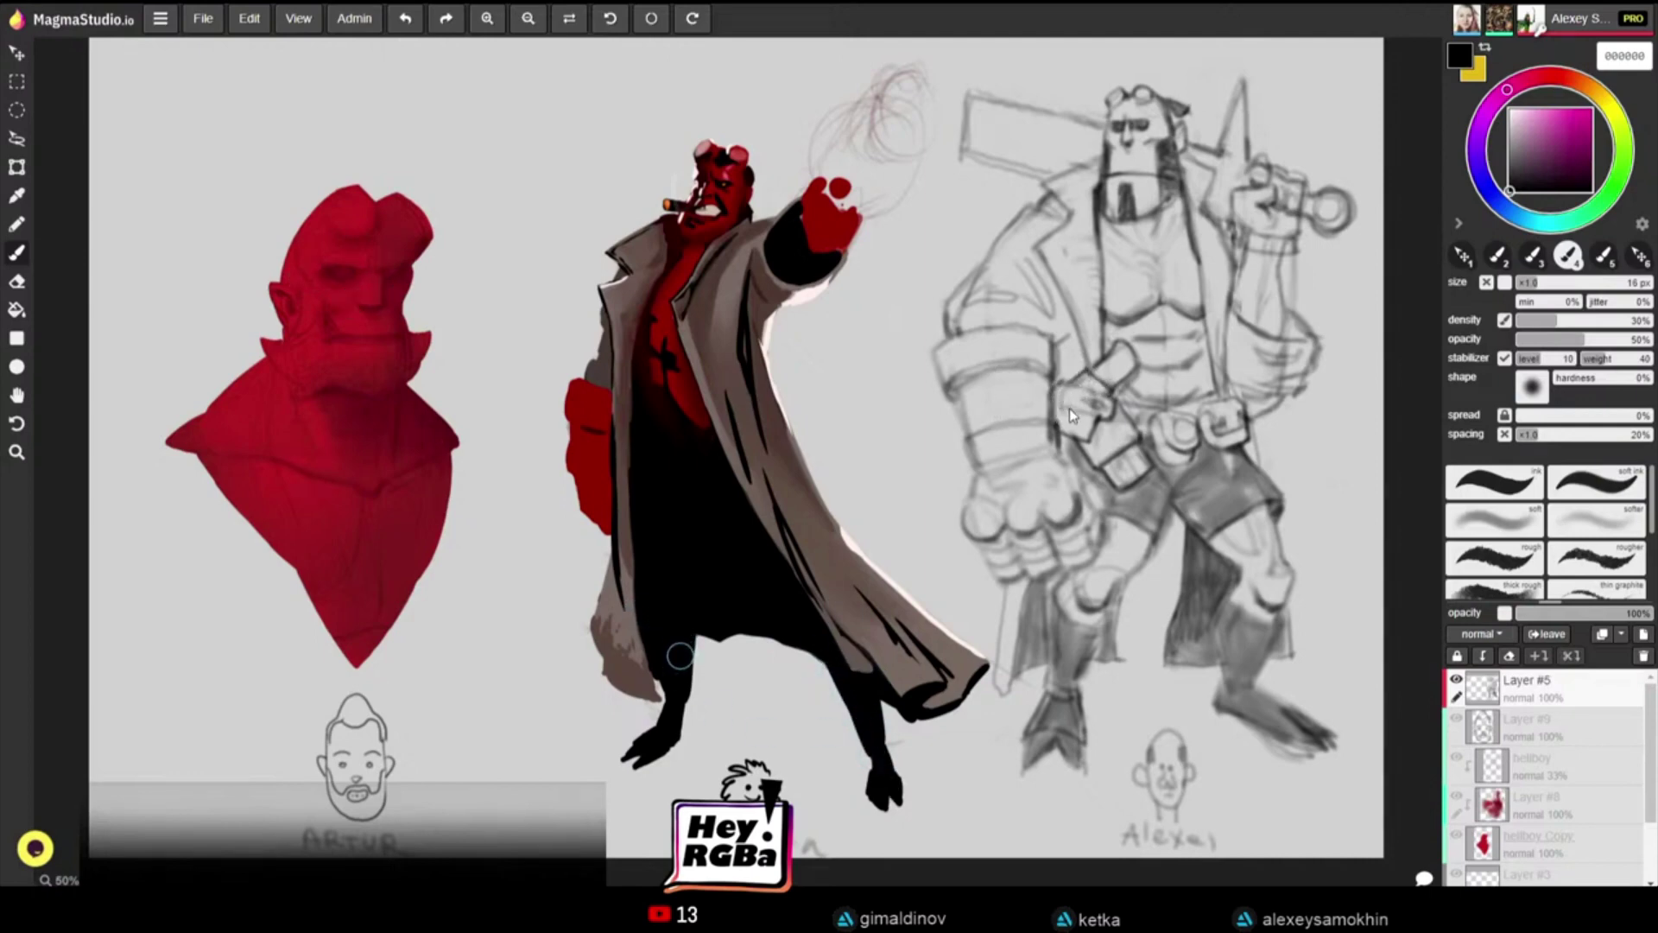
{"action": "left_click_drag", "start_coordinate": [1061, 406], "coordinate": [1093, 423]}
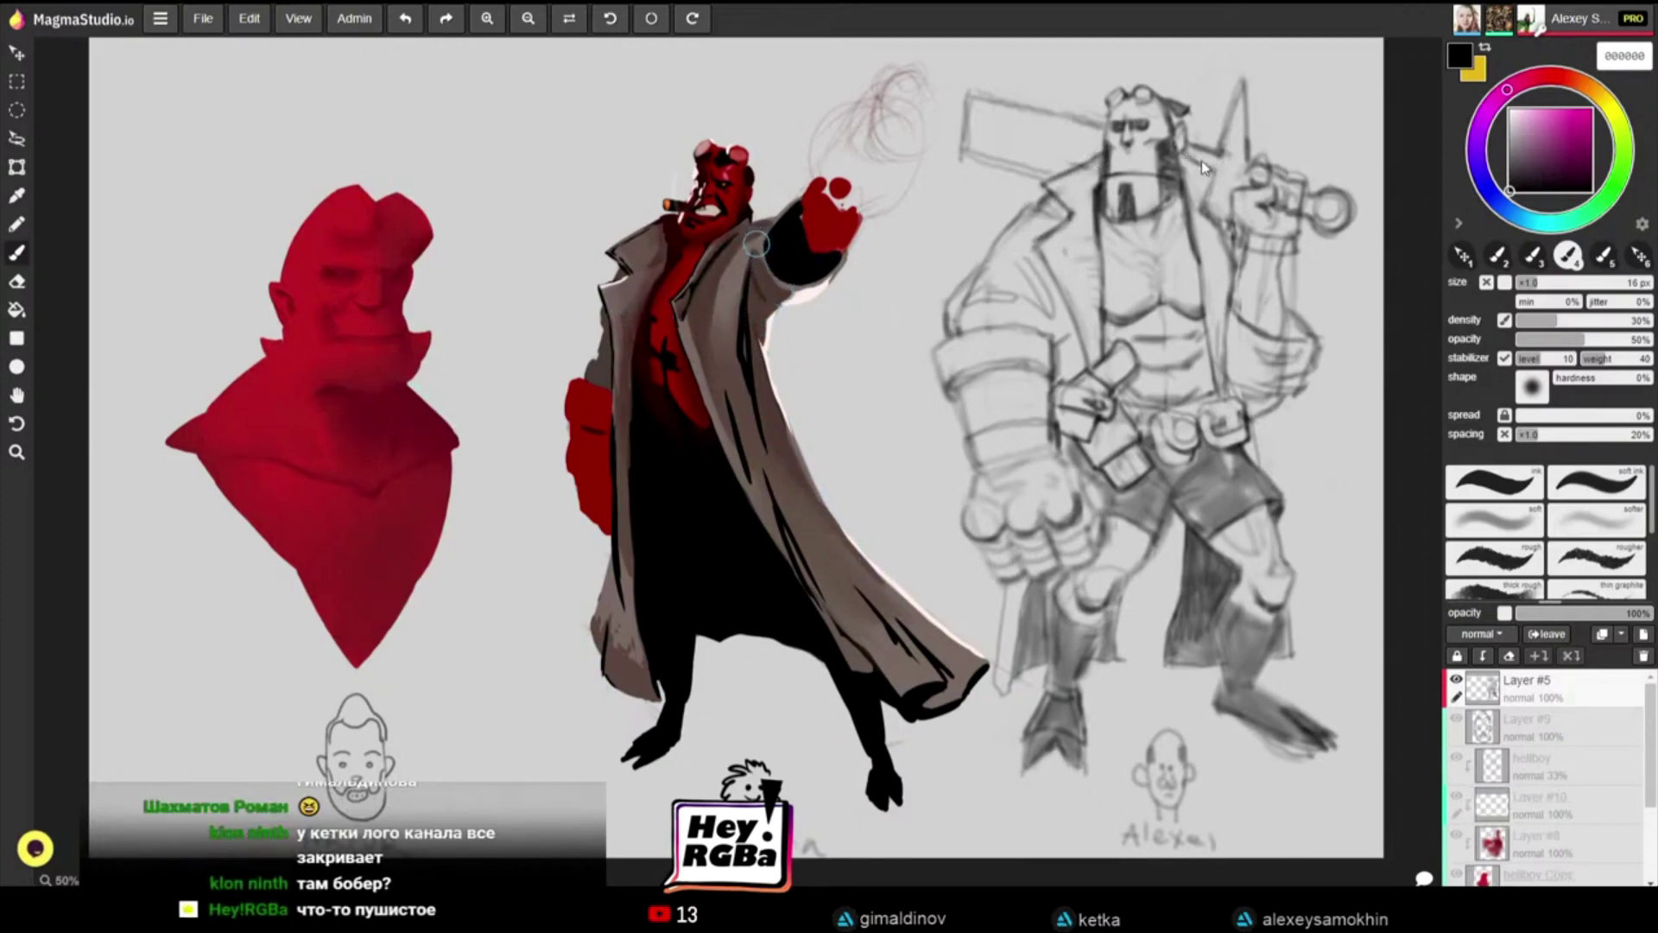
Step: Clean up and darken the coat collar and the coat edge below the hand holding the sword
{"action": "mouse_move", "coordinate": [1209, 214]}
{"action": "left_mouse_down"}
{"action": "mouse_move", "coordinate": [1213, 169]}
{"action": "mouse_move", "coordinate": [1234, 259]}
{"action": "left_mouse_up"}
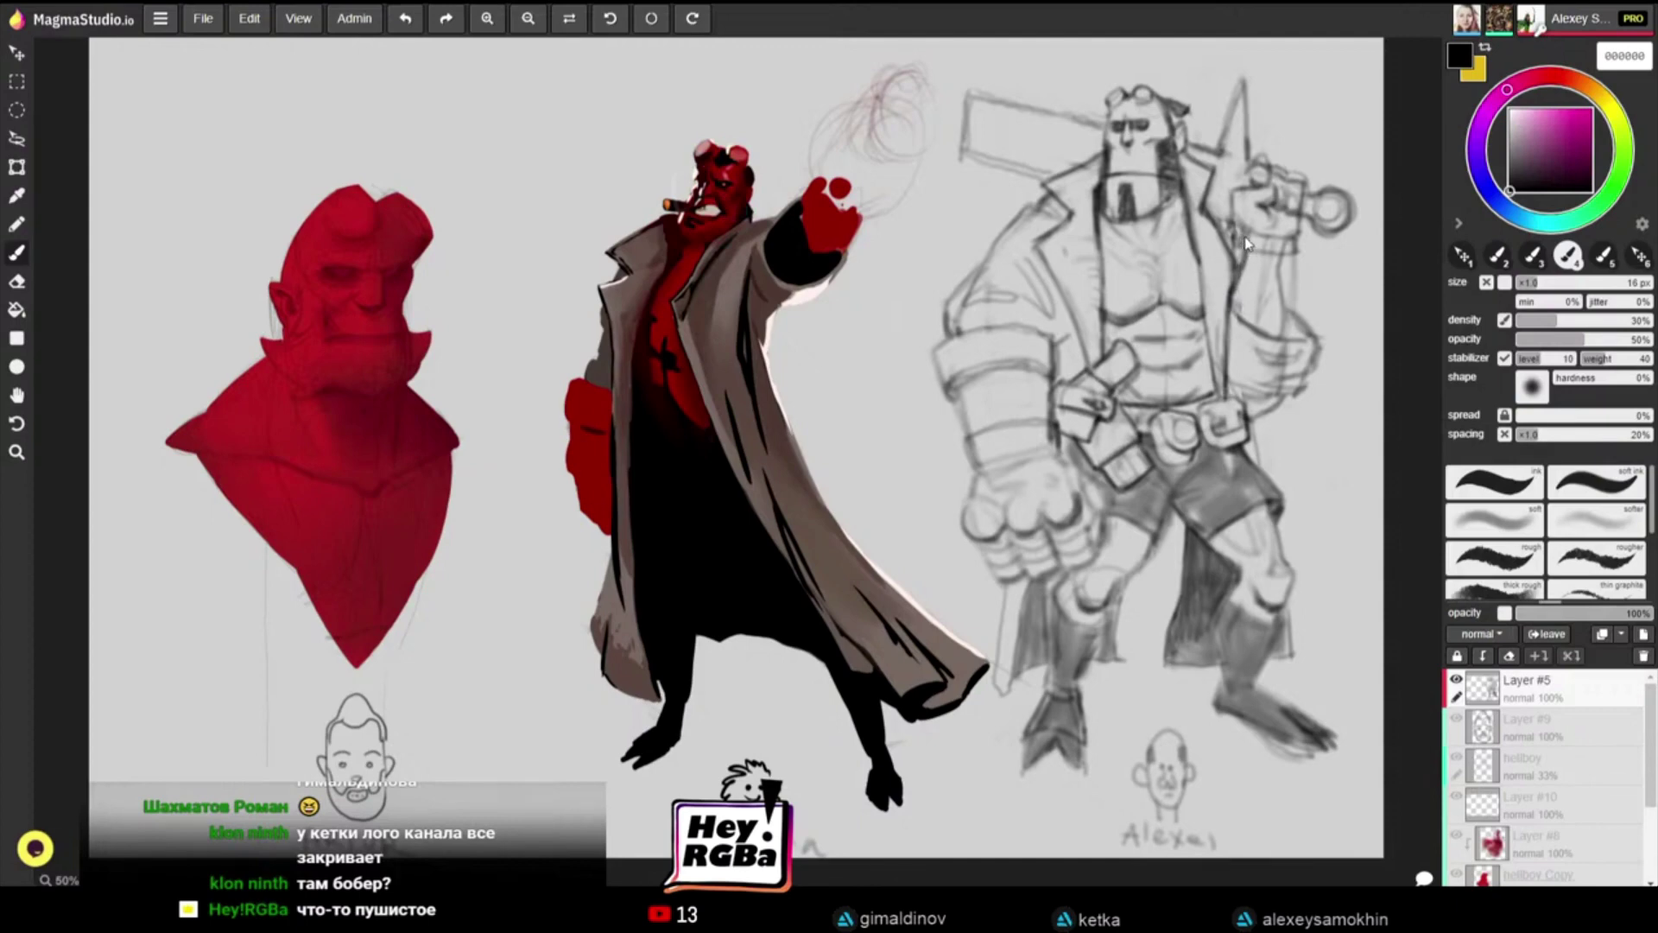
{"action": "key", "text": "e"}
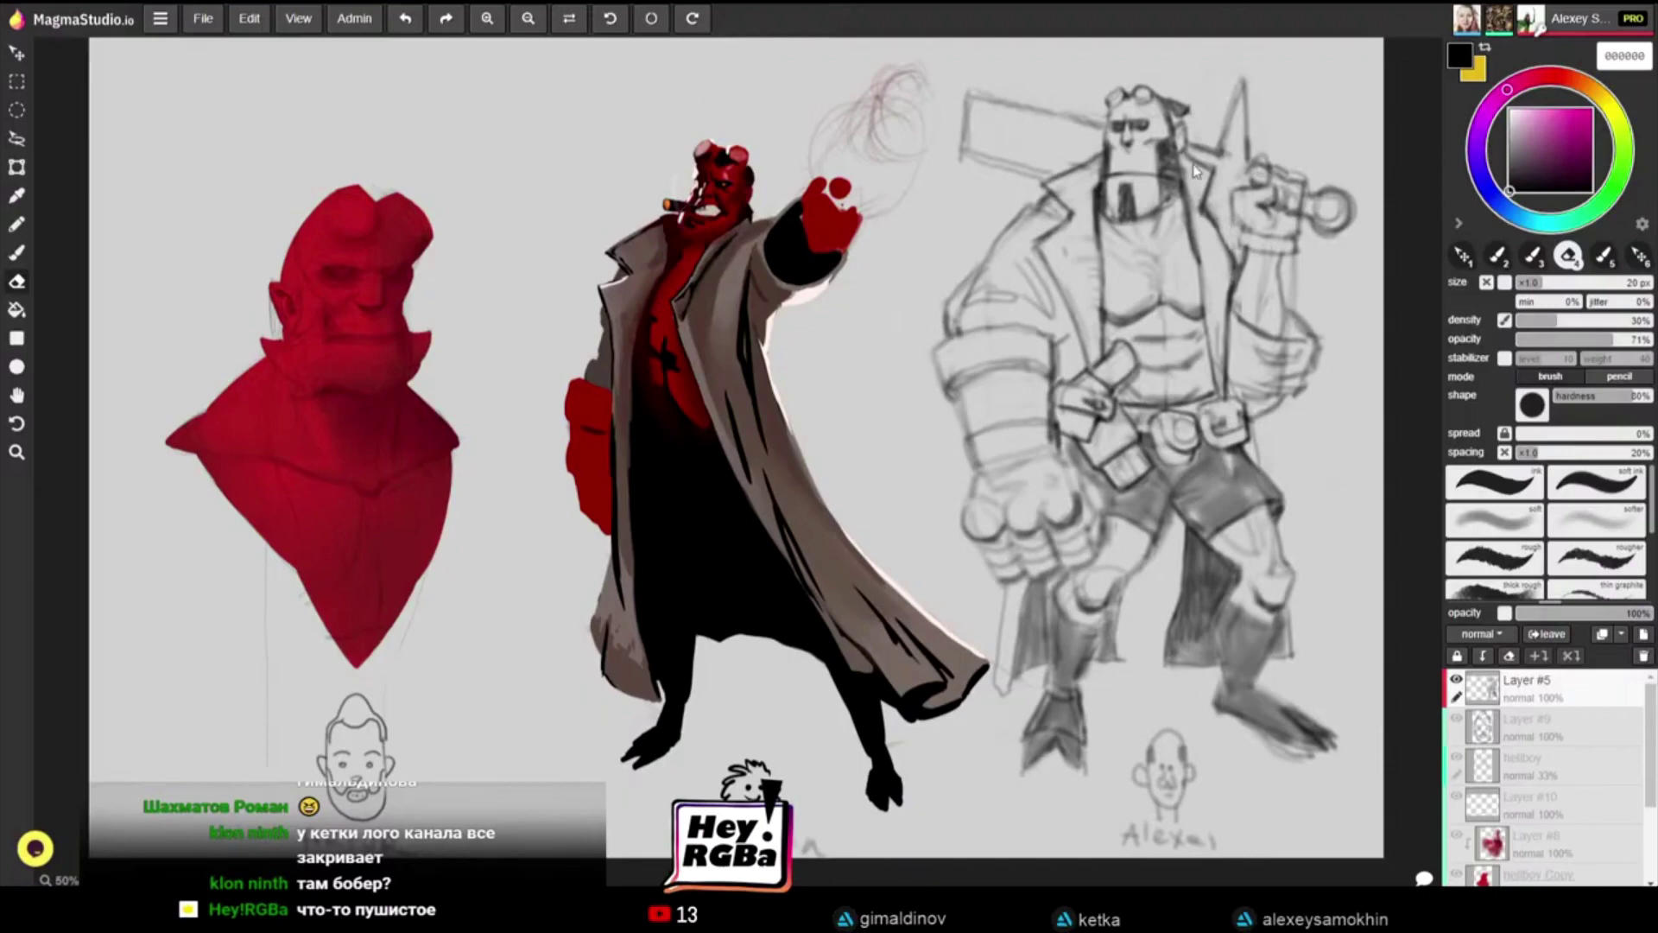
{"action": "key", "text": "b"}
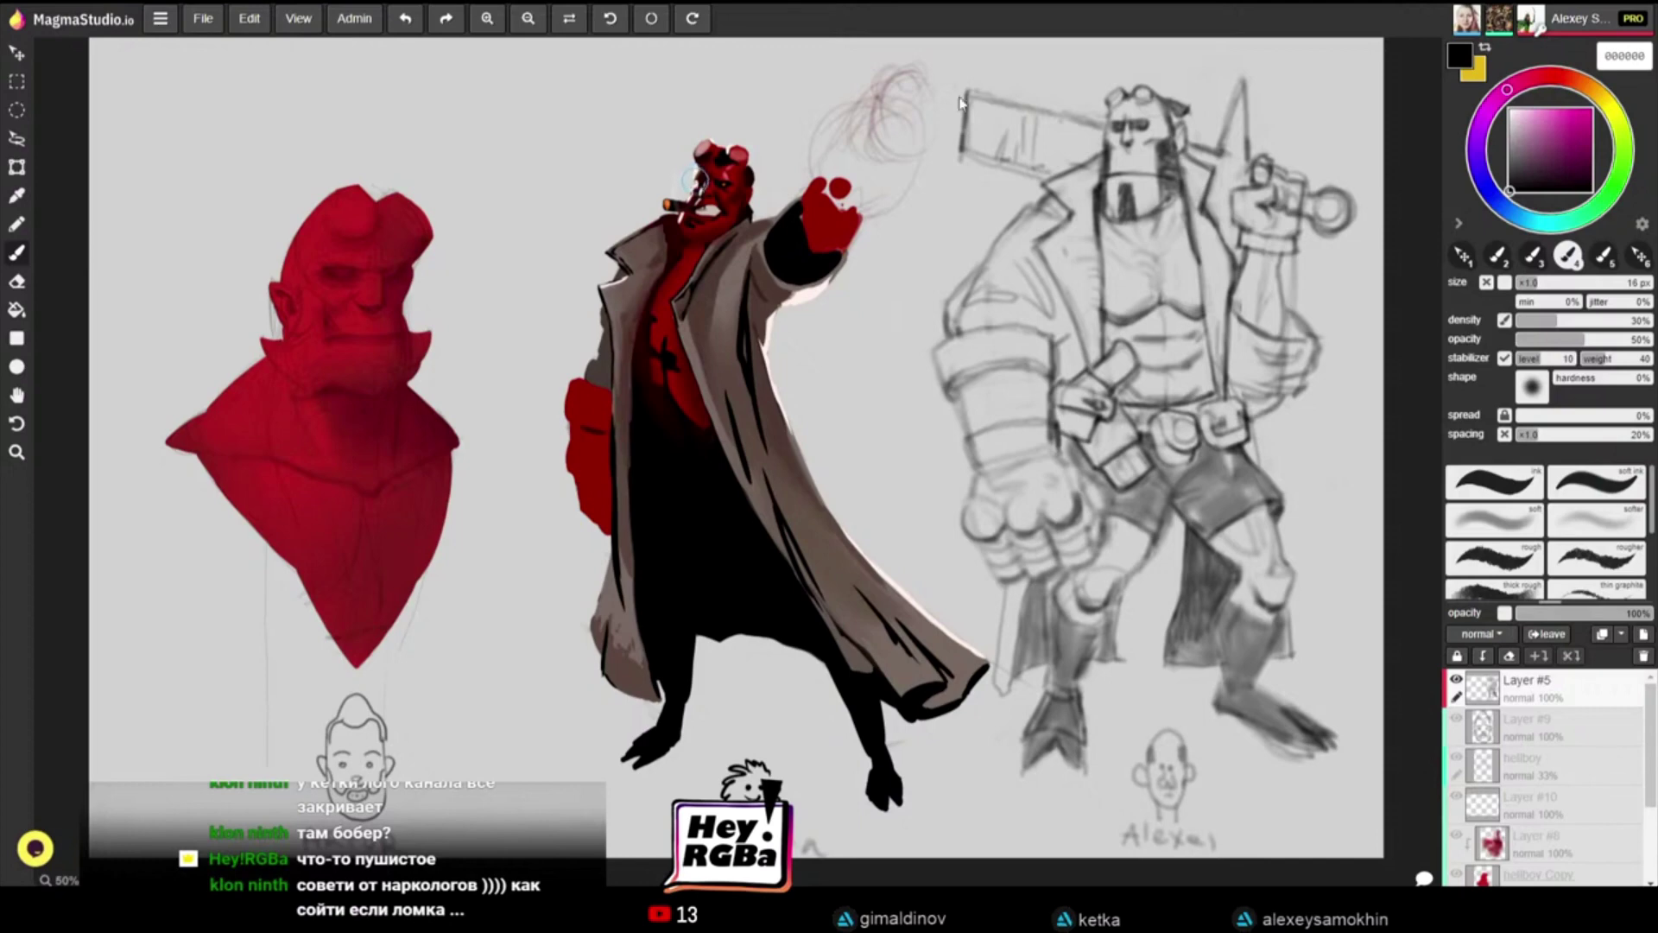
Step: Reshape the end of the sword blade into a slanted tip, redraw its outline with light hatching, and trim the crossguard
{"action": "left_click_drag", "start_coordinate": [966, 93], "coordinate": [1094, 126]}
{"action": "left_click_drag", "start_coordinate": [994, 97], "coordinate": [1105, 129]}
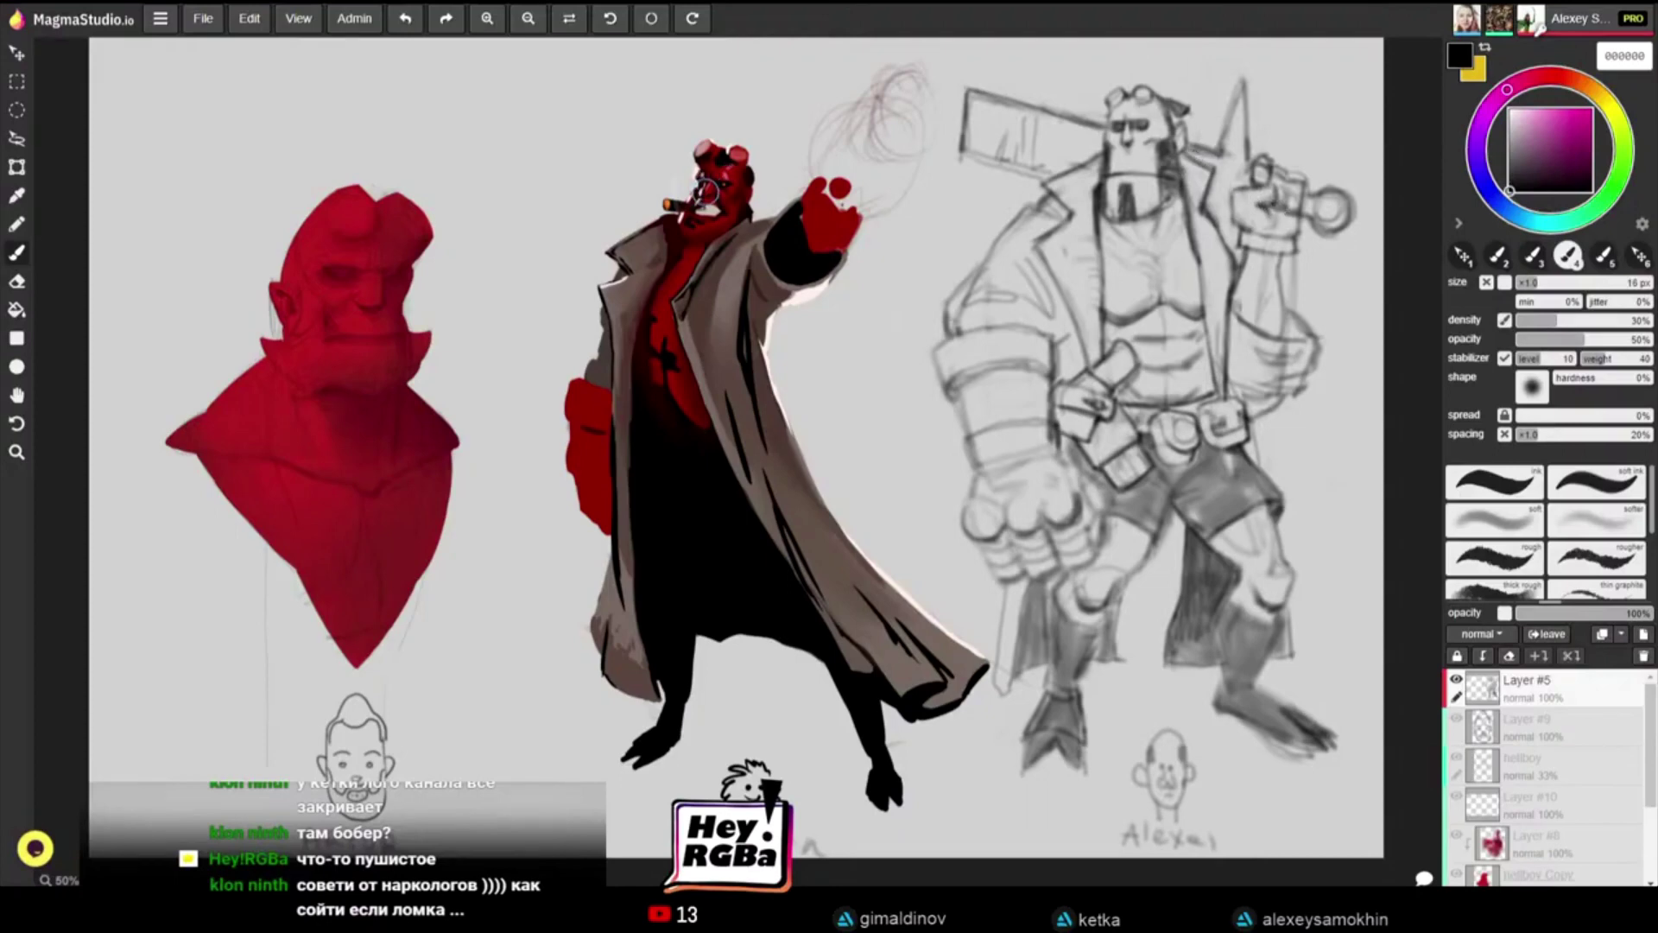
{"action": "key", "text": "e"}
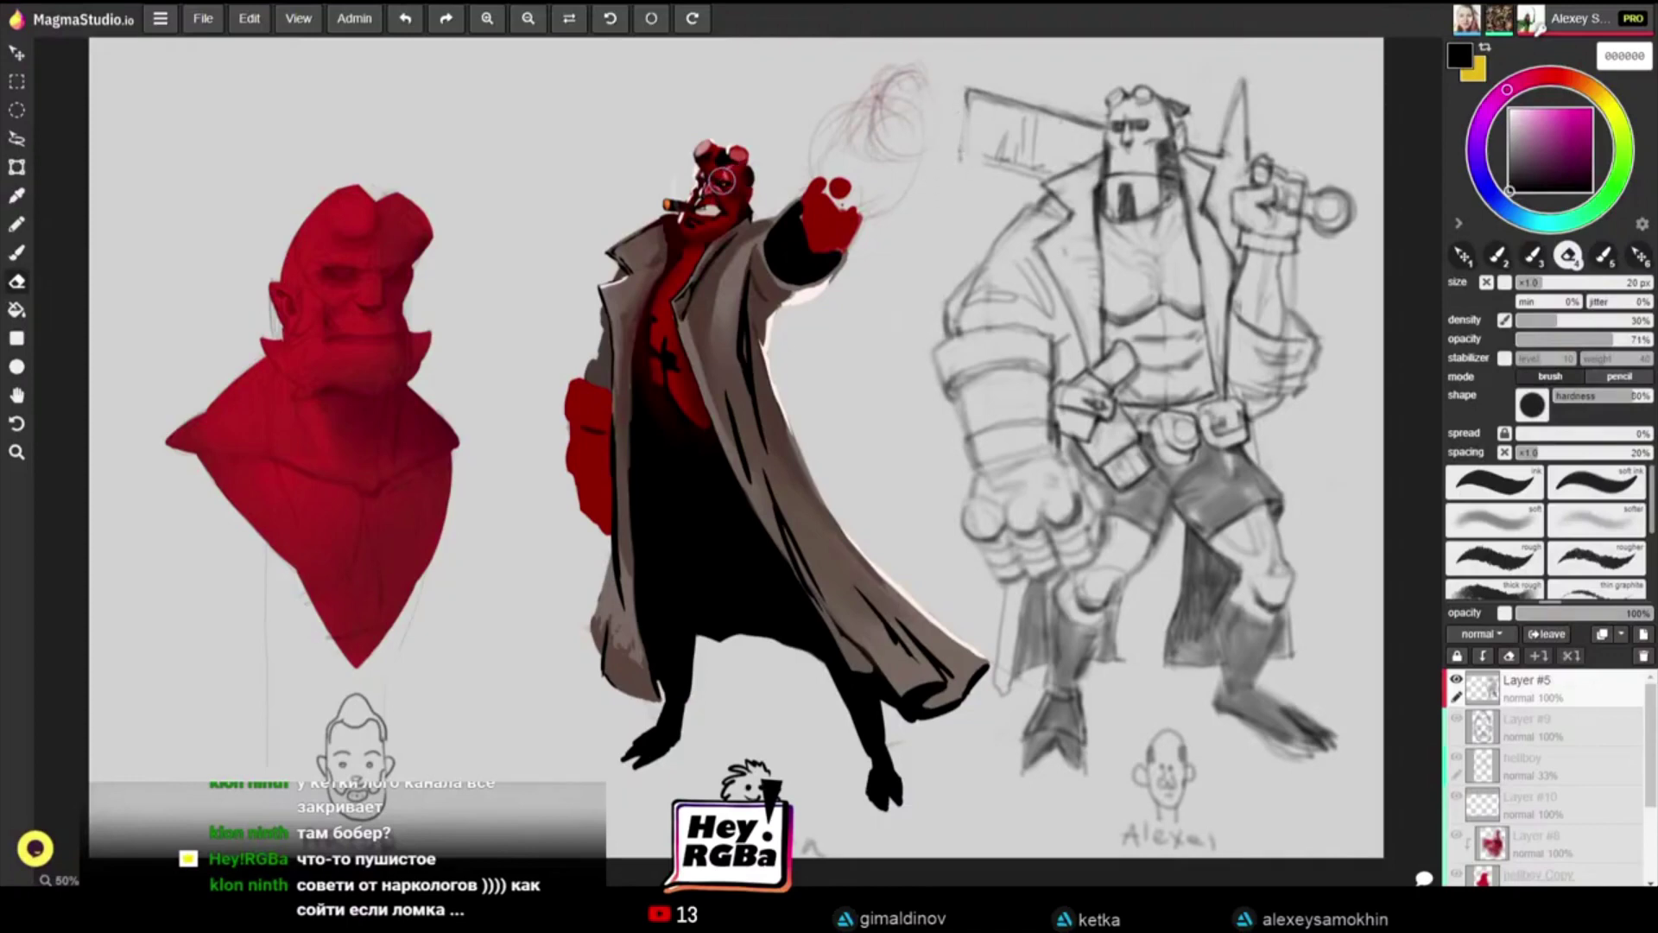
{"action": "key", "text": "b"}
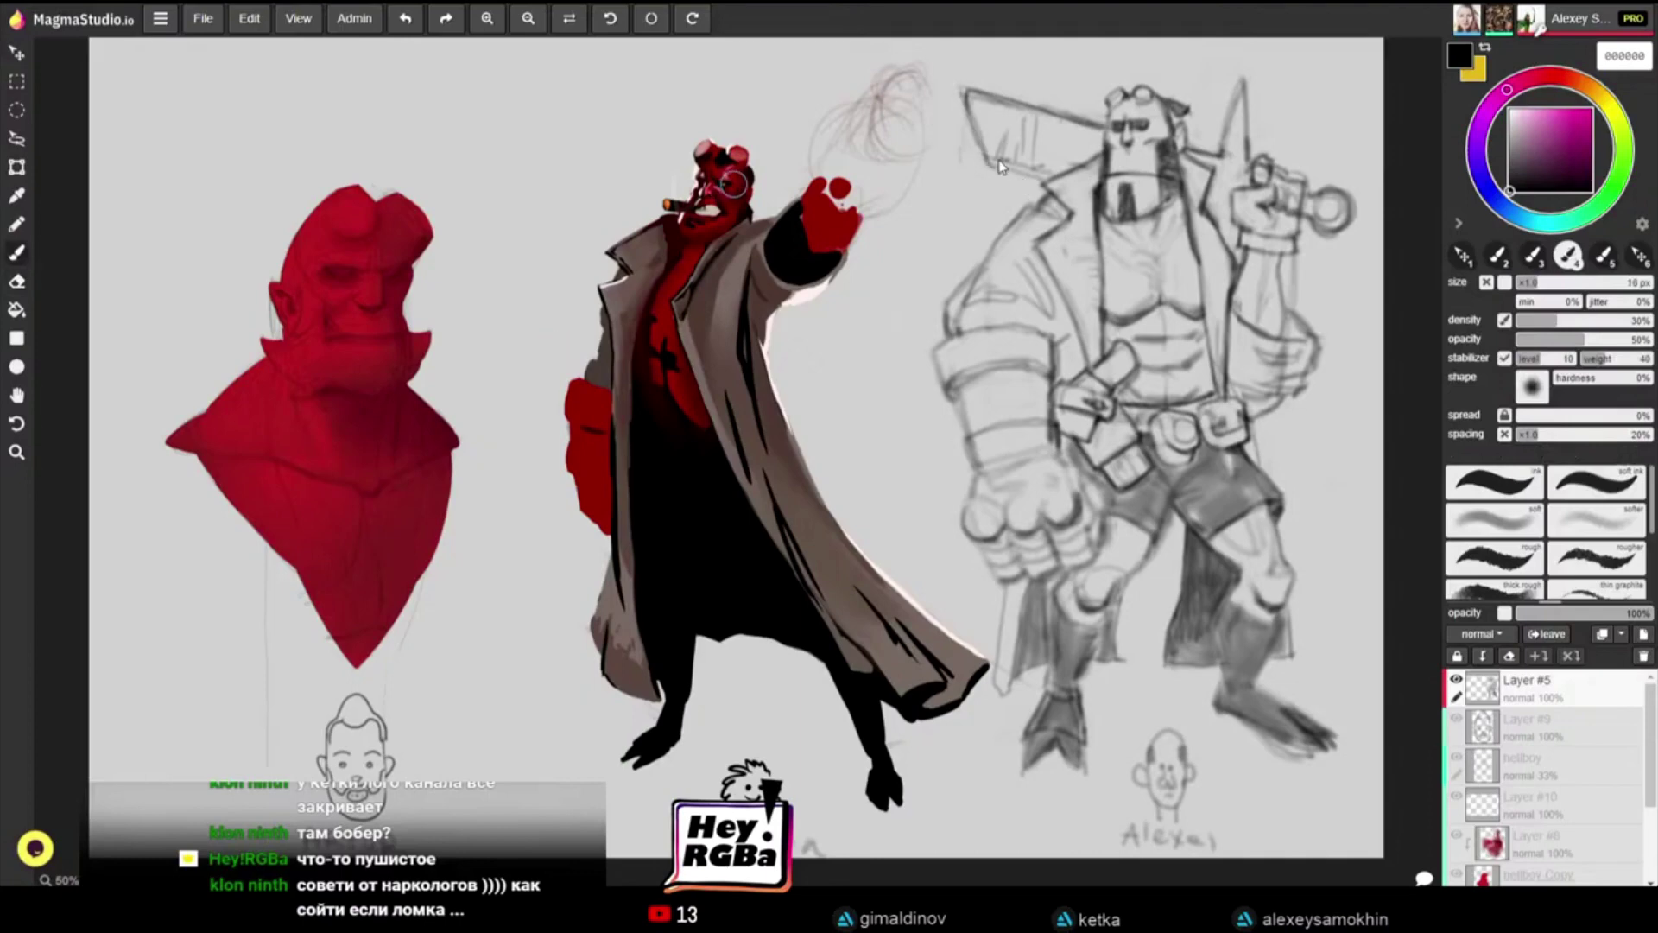
{"action": "mouse_move", "coordinate": [982, 157]}
{"action": "left_mouse_down"}
{"action": "mouse_move", "coordinate": [1063, 177]}
{"action": "mouse_move", "coordinate": [1048, 145]}
{"action": "mouse_move", "coordinate": [1076, 159]}
{"action": "left_mouse_up"}
{"action": "left_click_drag", "start_coordinate": [1012, 134], "coordinate": [1088, 173]}
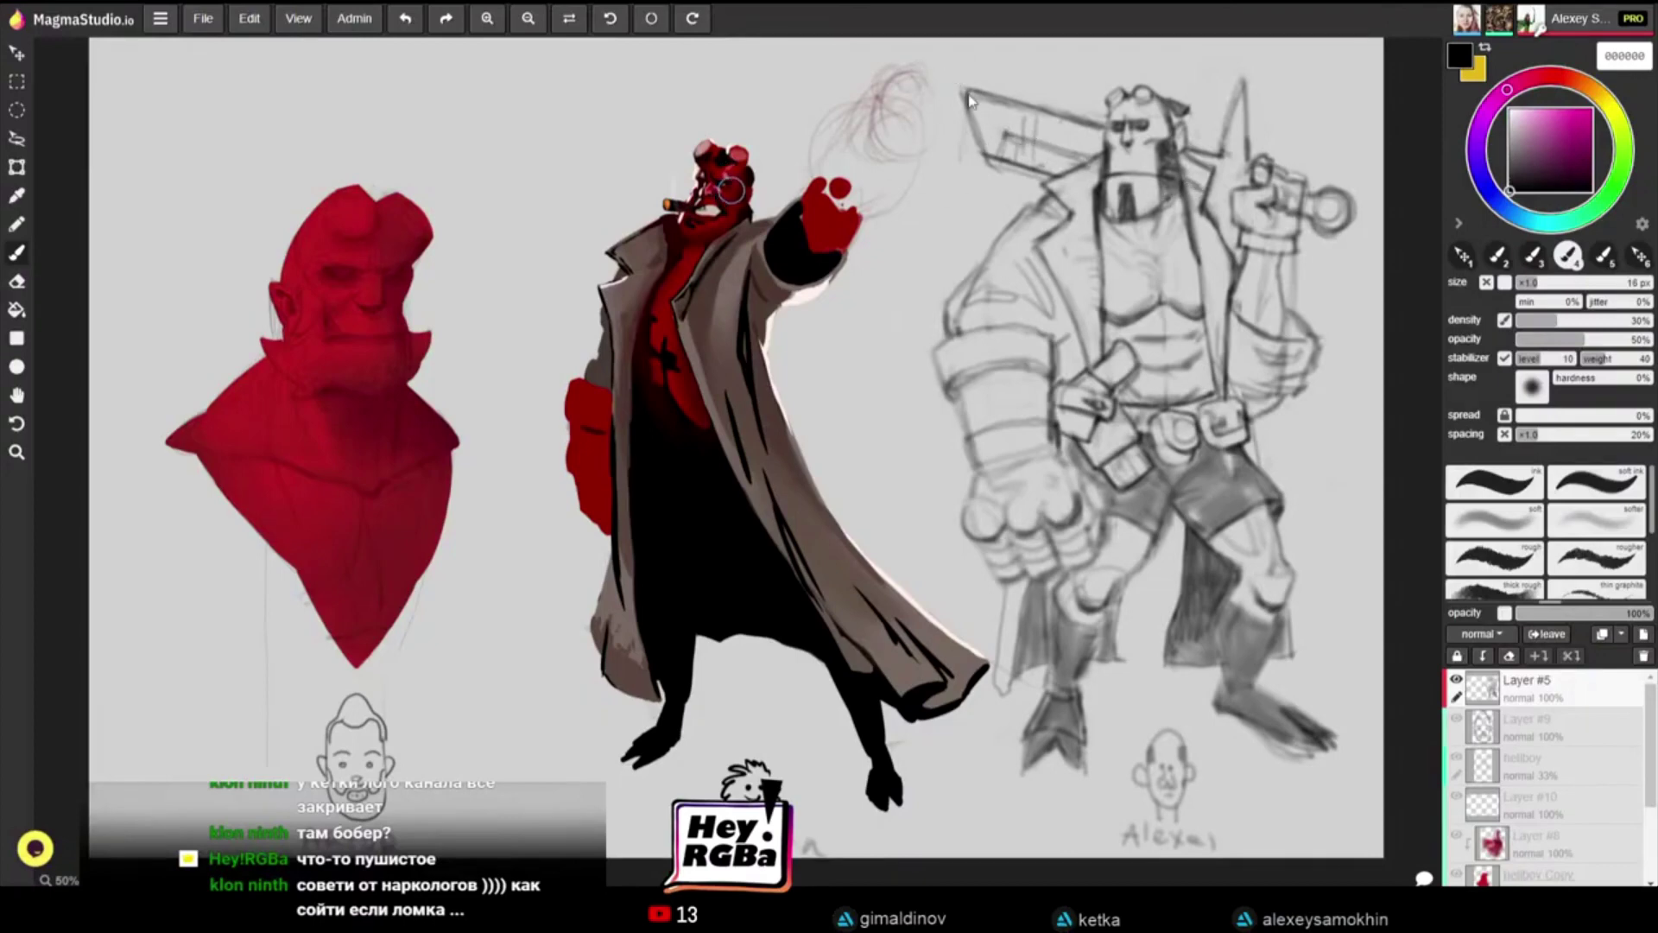
{"action": "left_click_drag", "start_coordinate": [1003, 112], "coordinate": [976, 152]}
{"action": "key", "text": "e"}
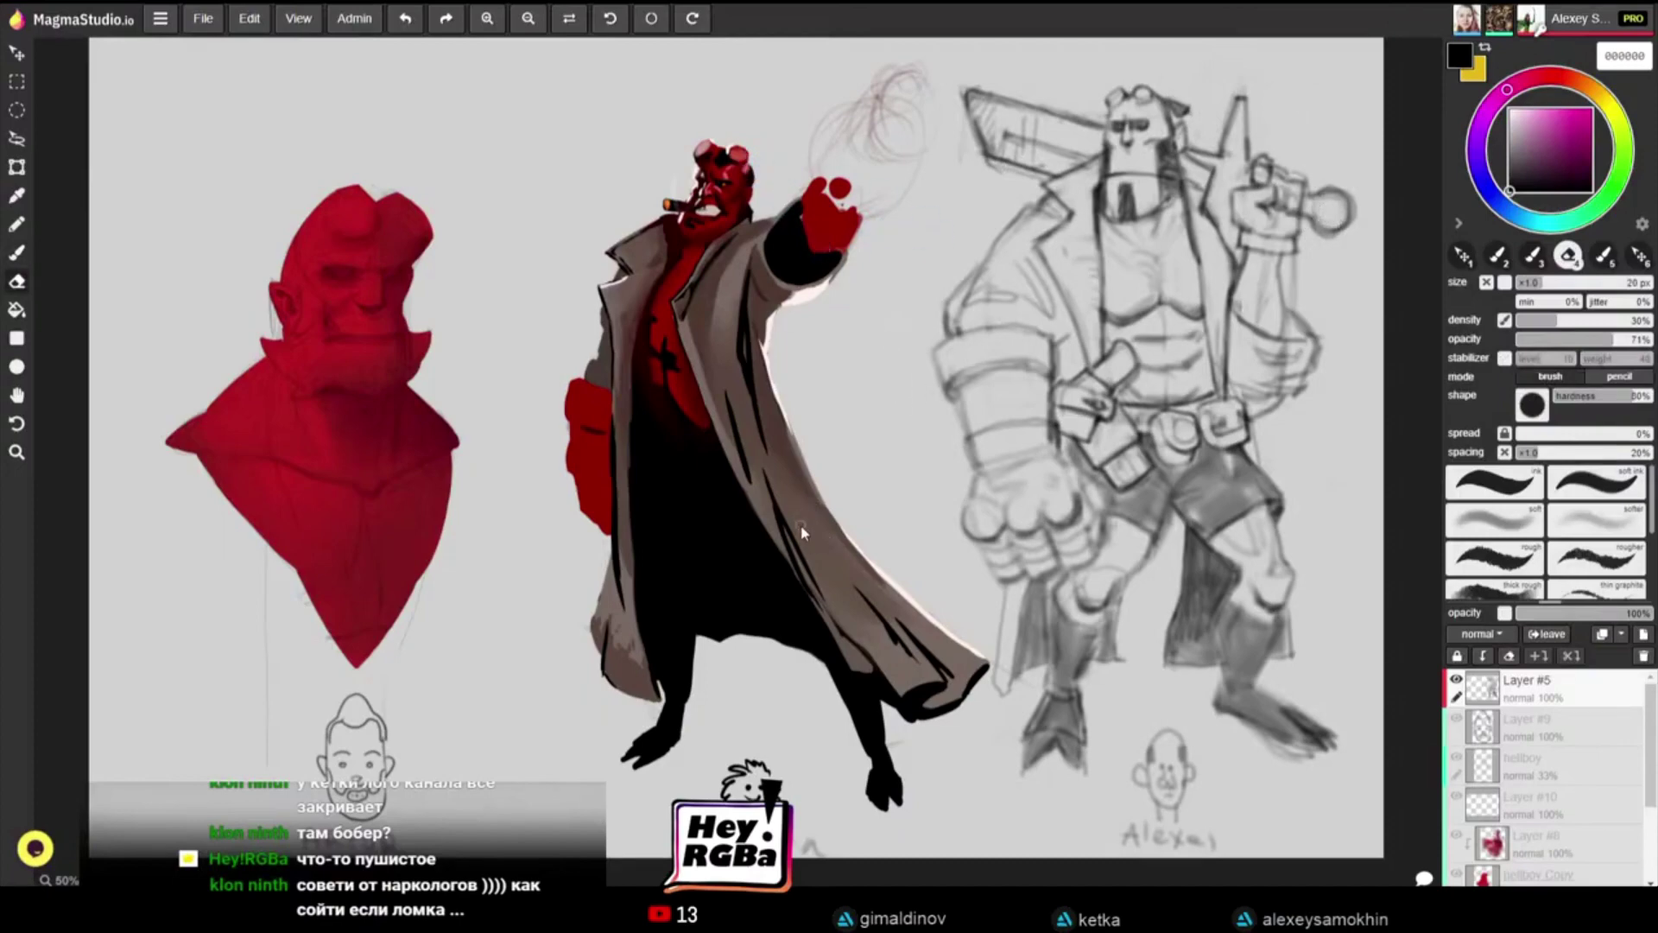
Step: Fade the rolled sleeve above the stone arm with a 40 px eraser and redraw its cuff and the forearm bands at 16 px
{"action": "key", "text": "b"}
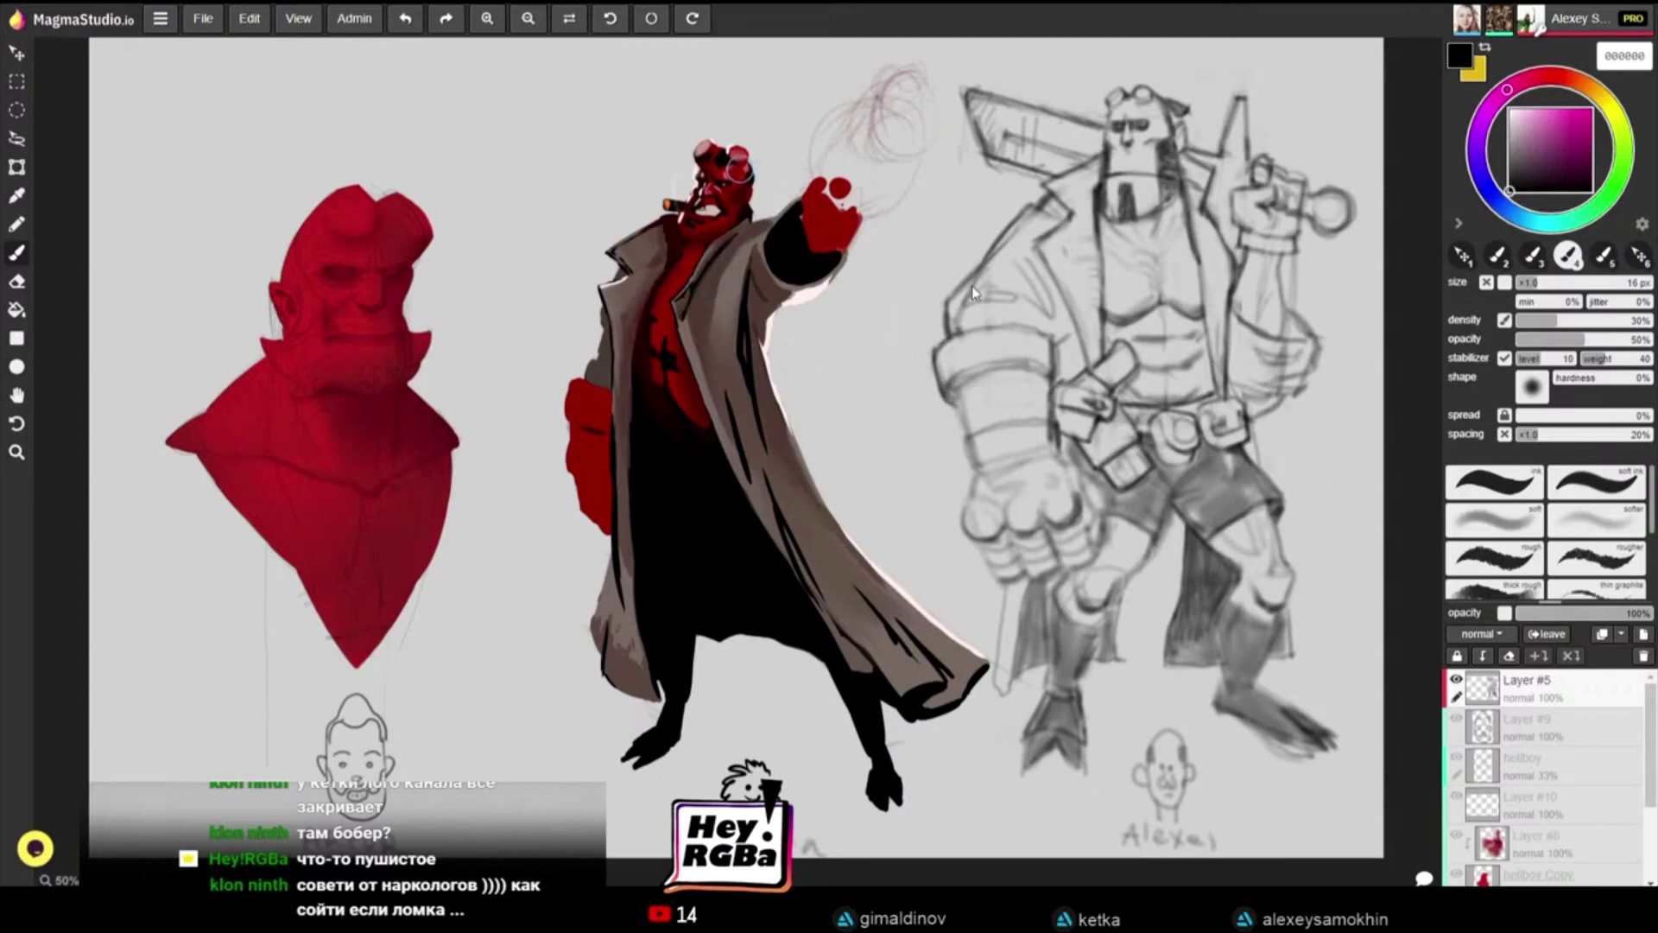
{"action": "key", "text": "e"}
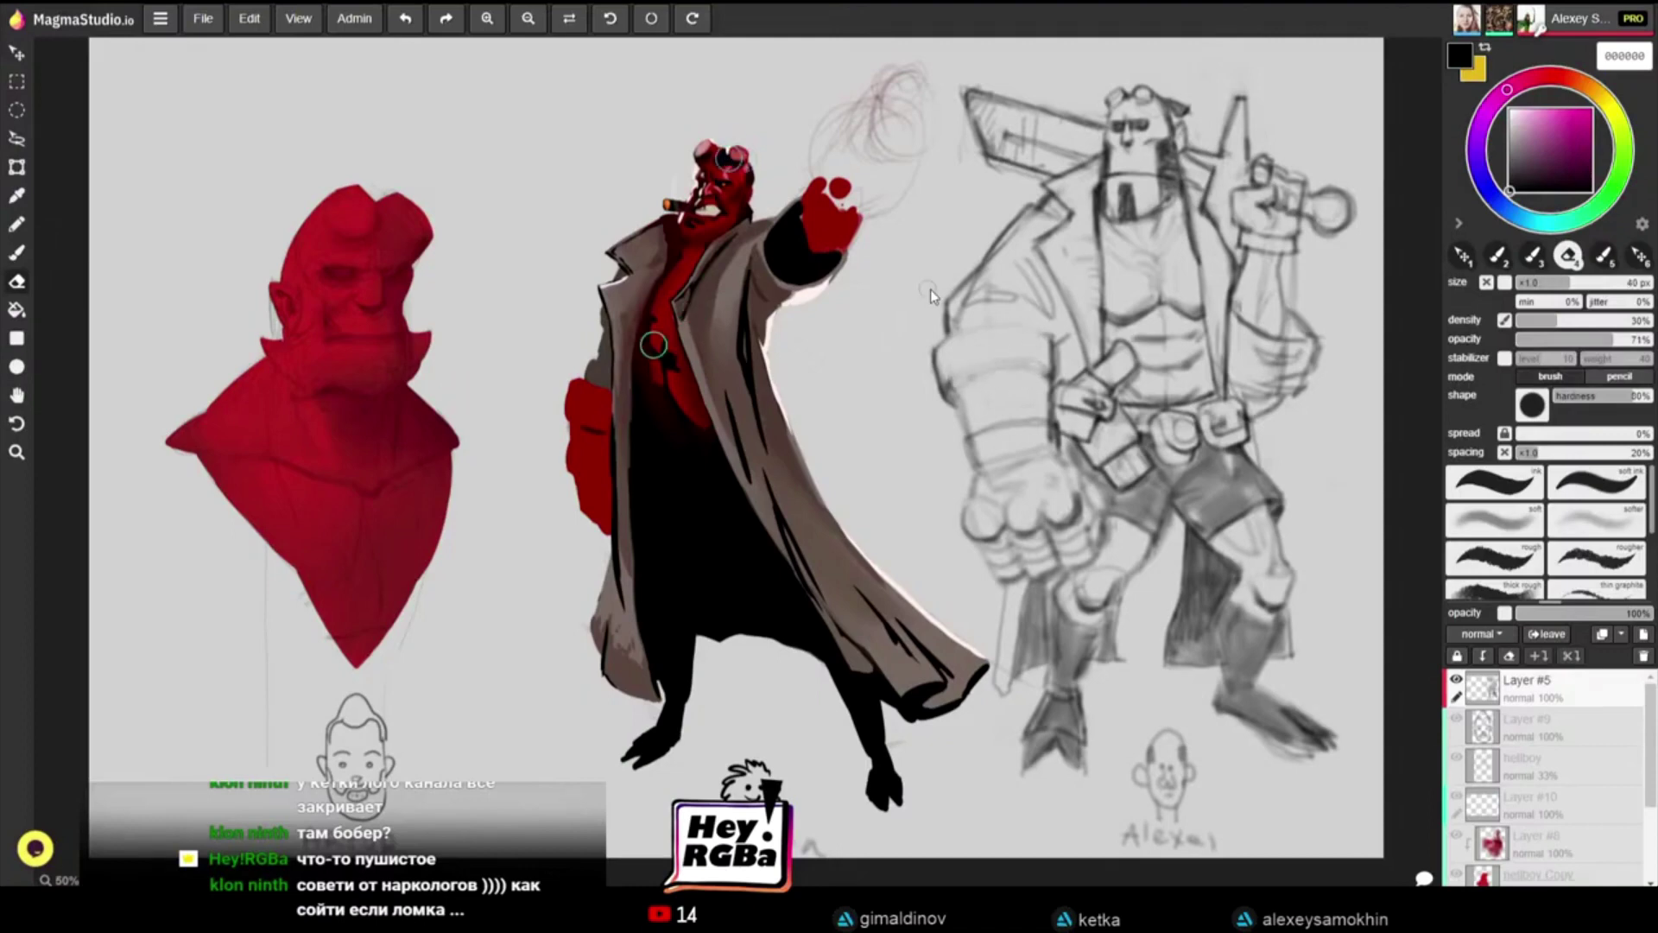
{"action": "key", "text": "b"}
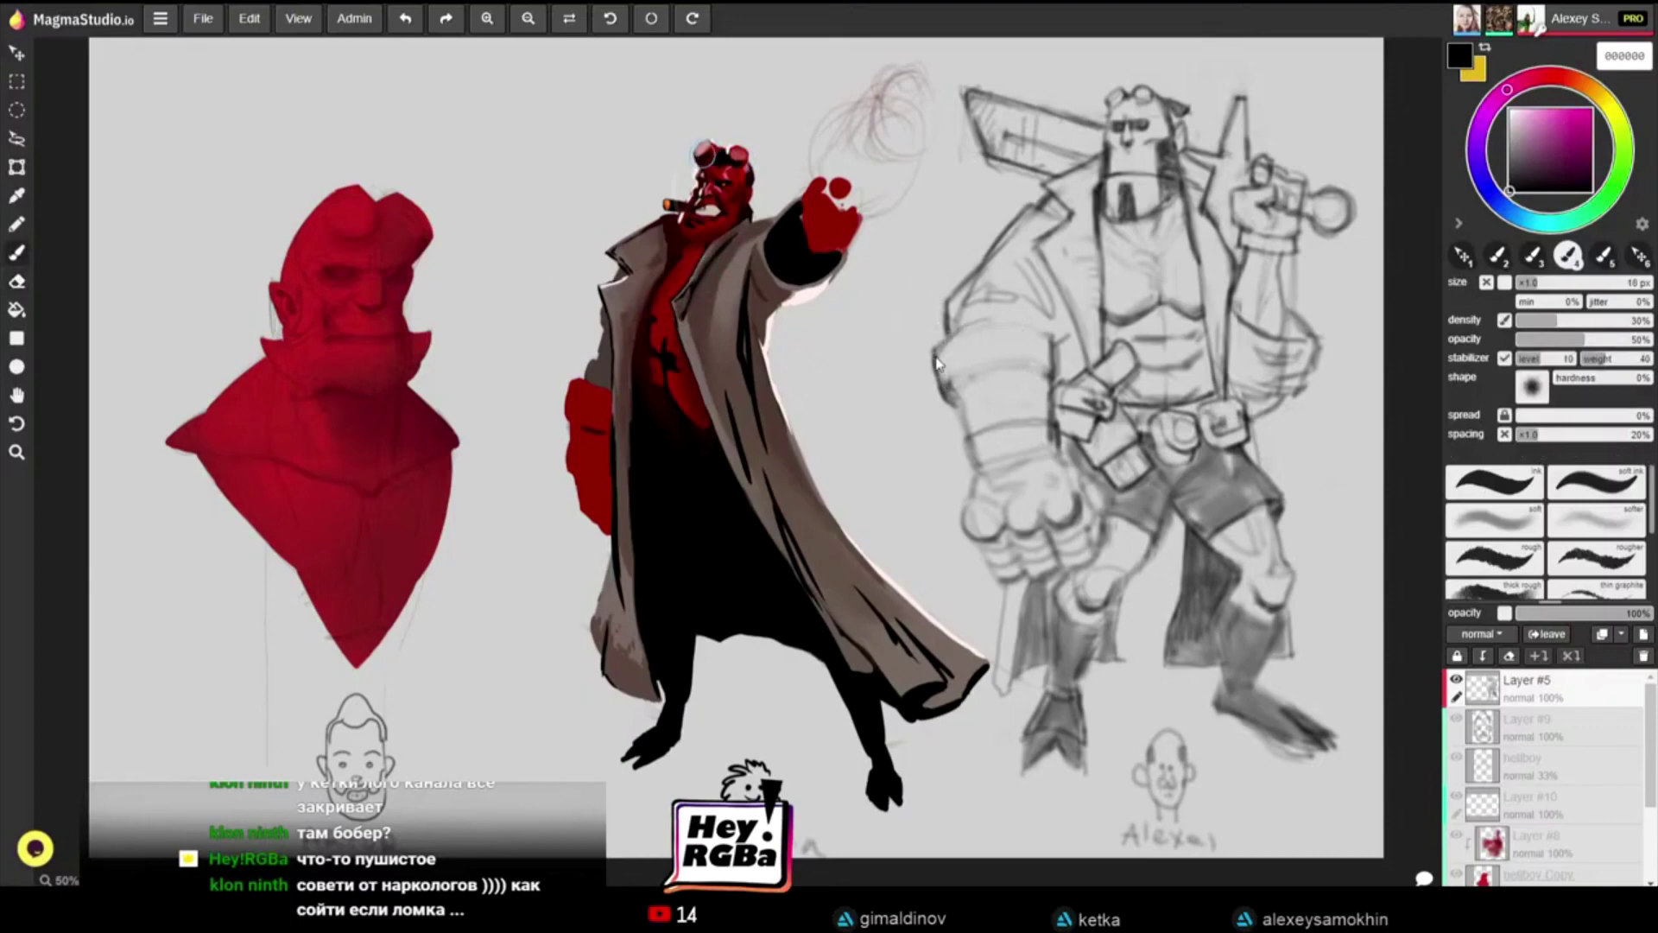
{"action": "left_click_drag", "start_coordinate": [303, 336], "coordinate": [312, 333]}
{"action": "left_click_drag", "start_coordinate": [1004, 321], "coordinate": [1052, 337]}
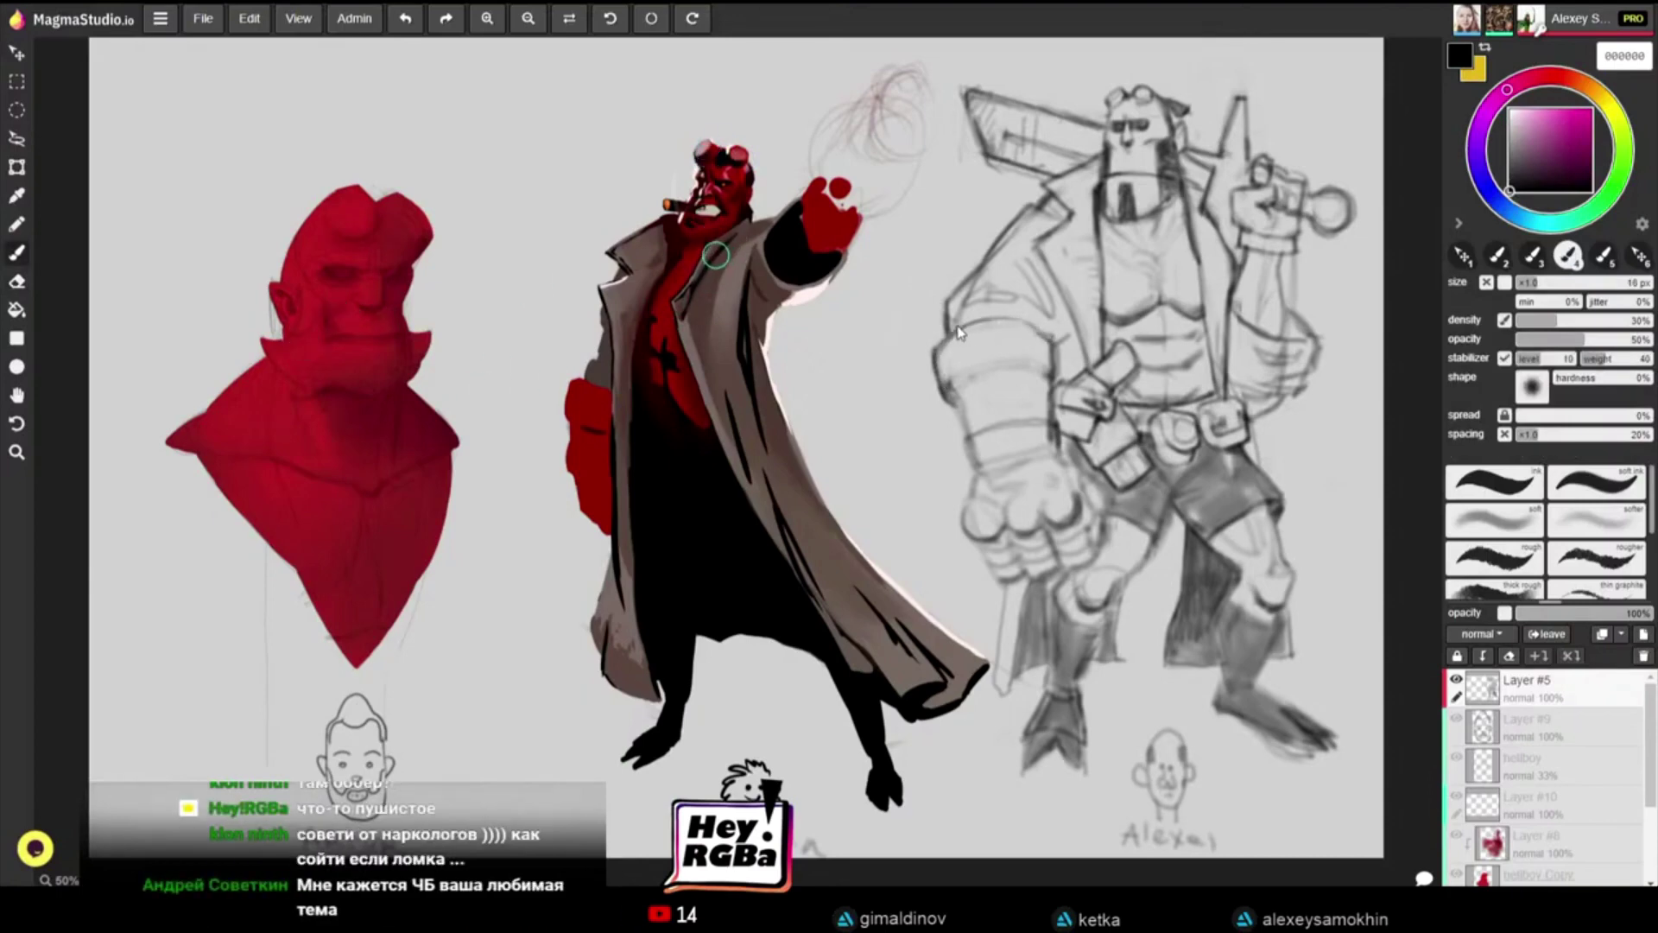
{"action": "left_click_drag", "start_coordinate": [677, 258], "coordinate": [654, 261]}
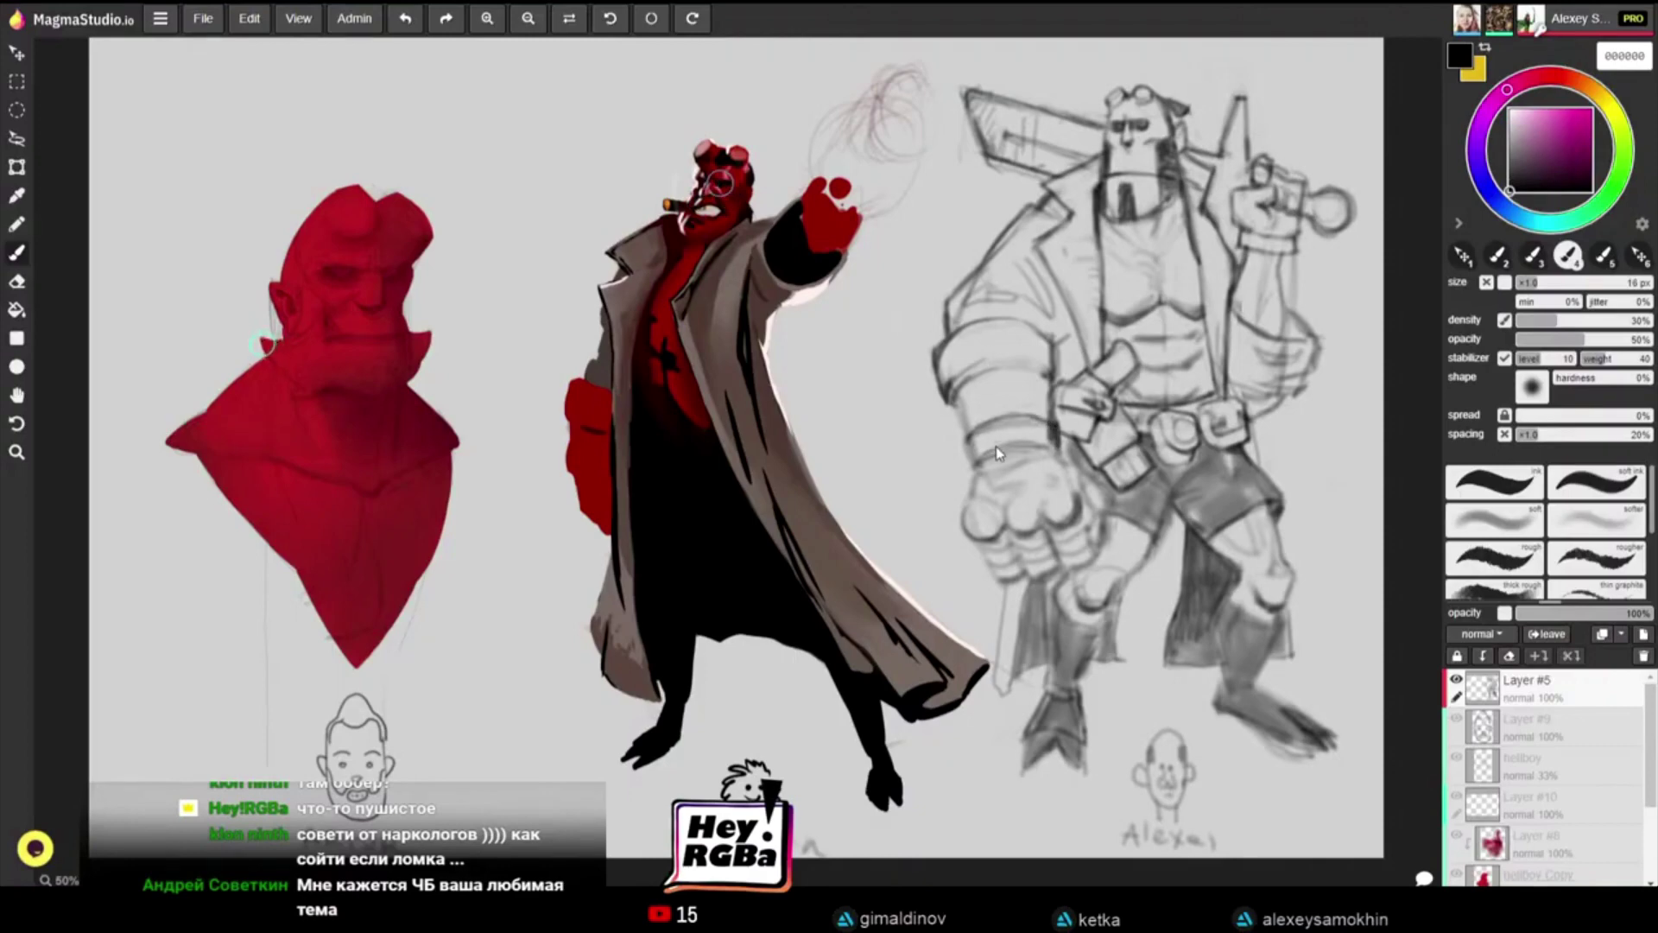
Step: Redraw the stone fist's knuckles and fingers with firmer outlines at 16 px and darken the abdominal muscle lines
{"action": "key", "text": "e"}
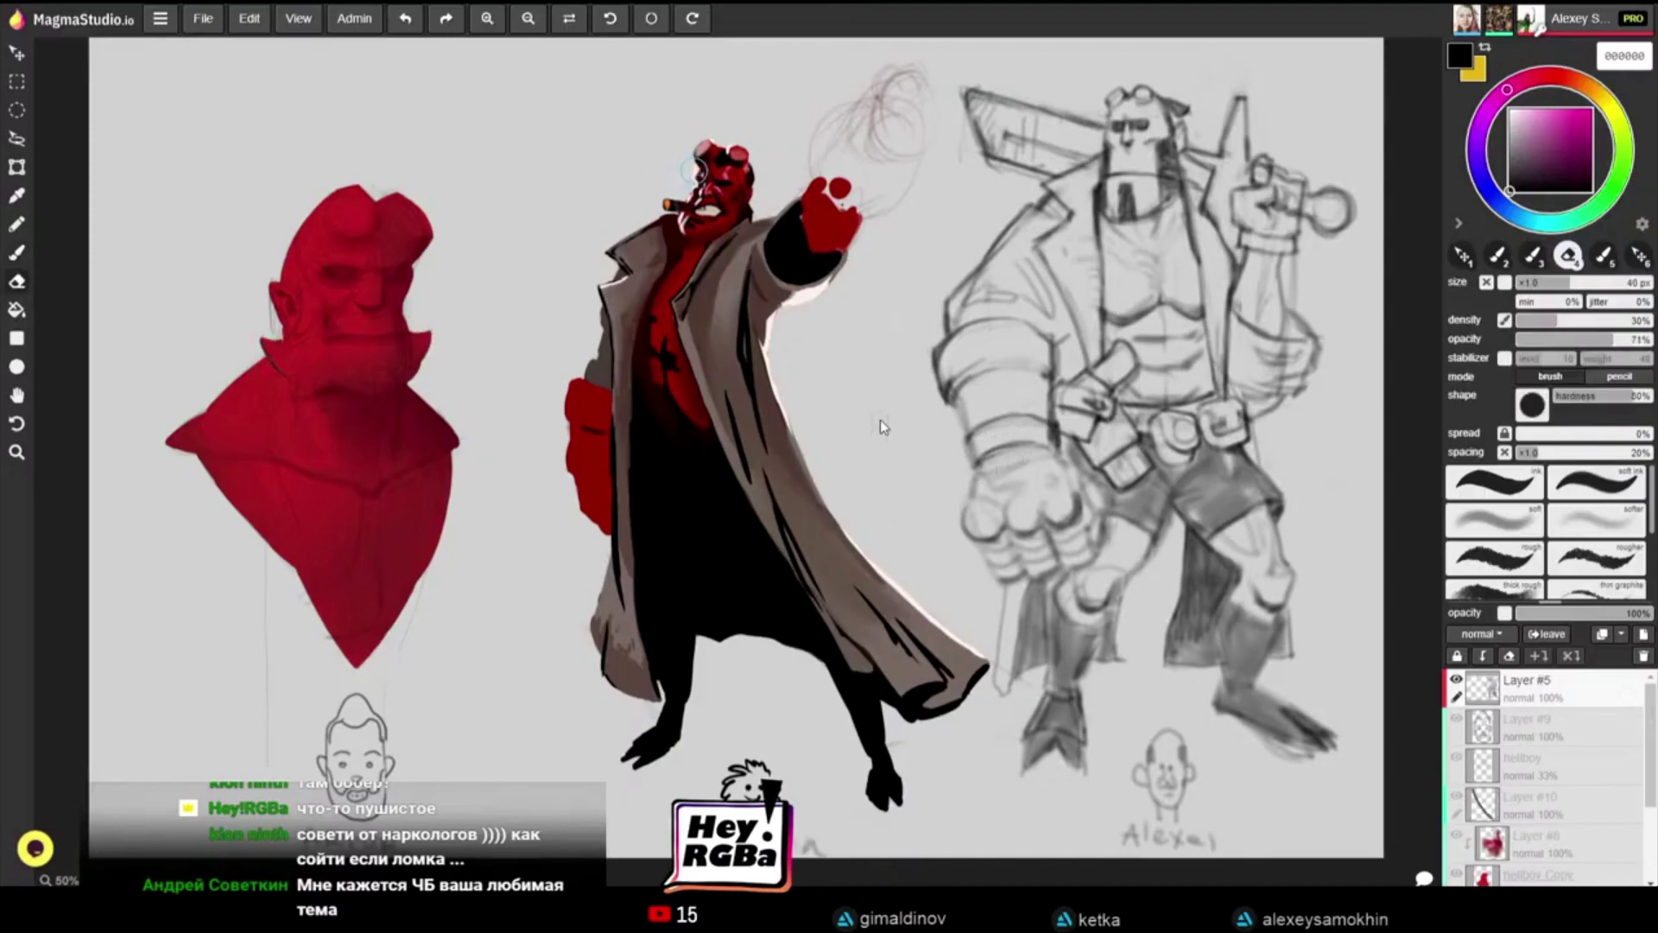
{"action": "key", "text": "b"}
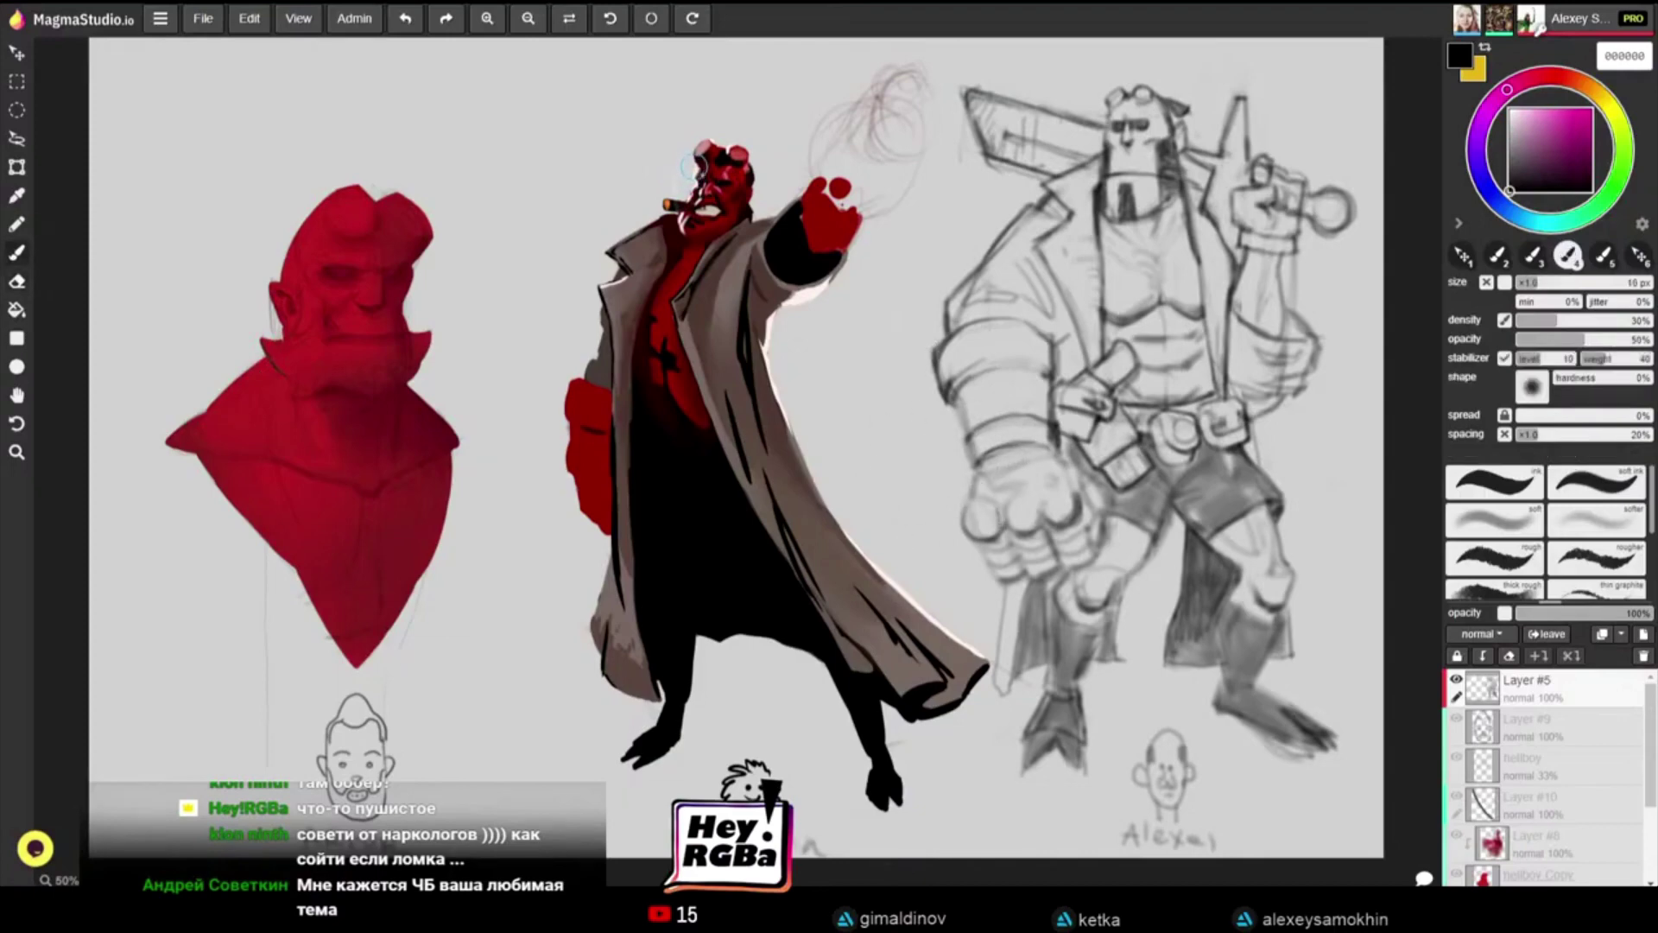
{"action": "left_click_drag", "start_coordinate": [688, 166], "coordinate": [717, 152]}
{"action": "key", "text": "bracketright"}
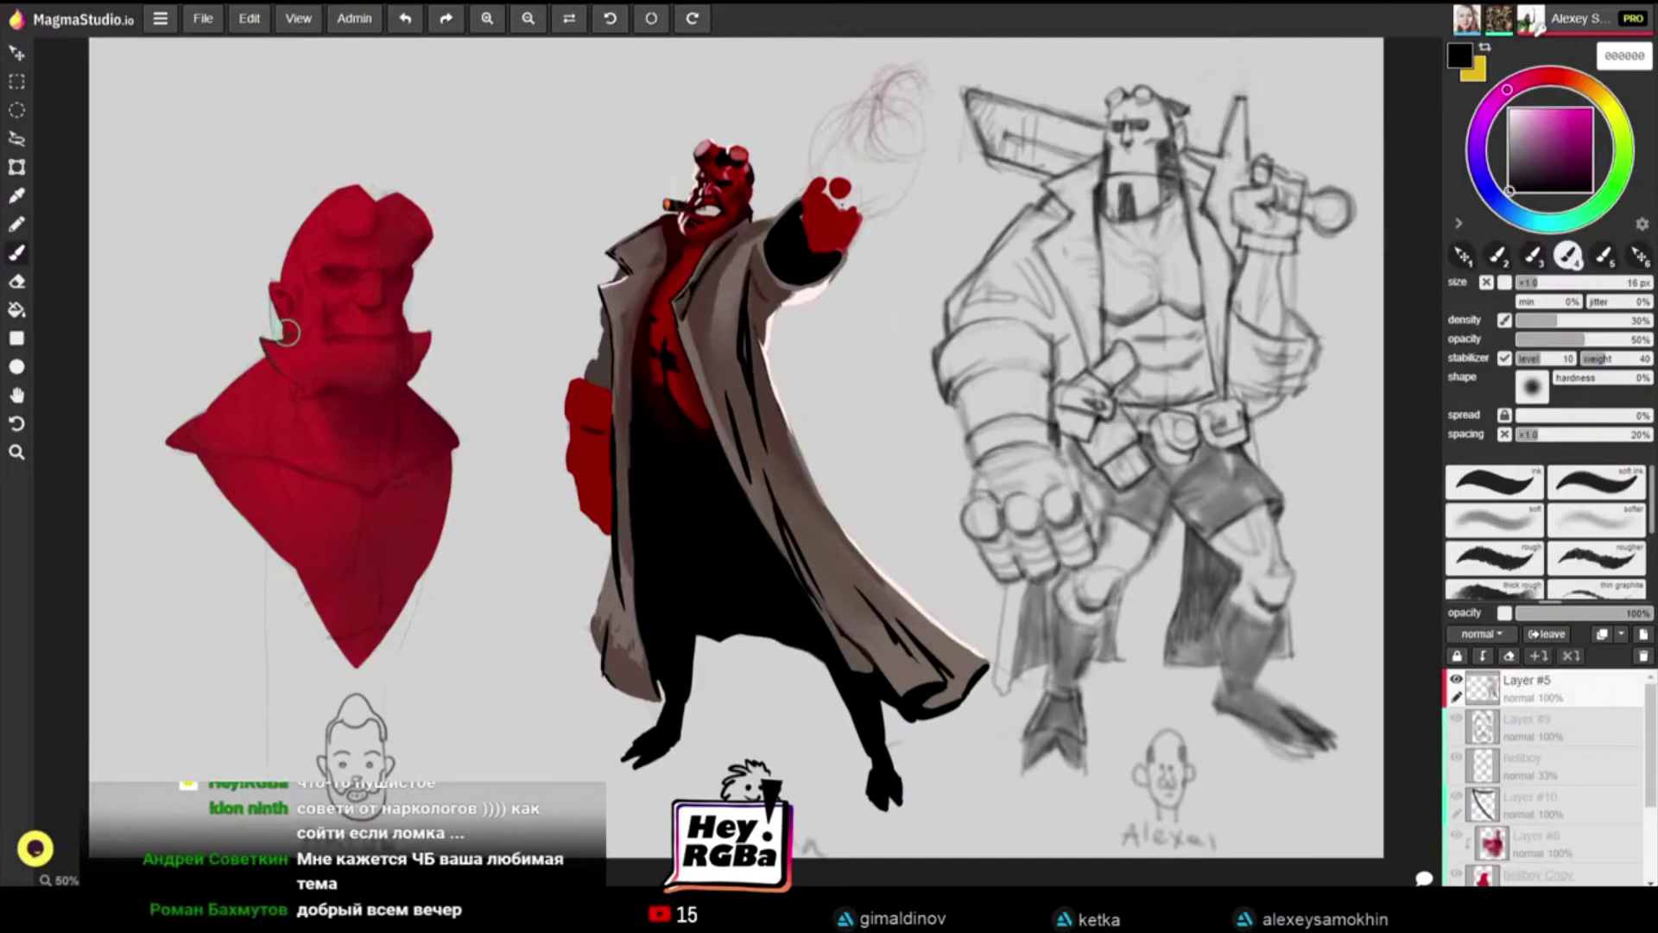
{"action": "mouse_move", "coordinate": [980, 494]}
{"action": "left_mouse_down"}
{"action": "mouse_move", "coordinate": [1042, 503]}
{"action": "mouse_move", "coordinate": [1046, 520]}
{"action": "left_mouse_up"}
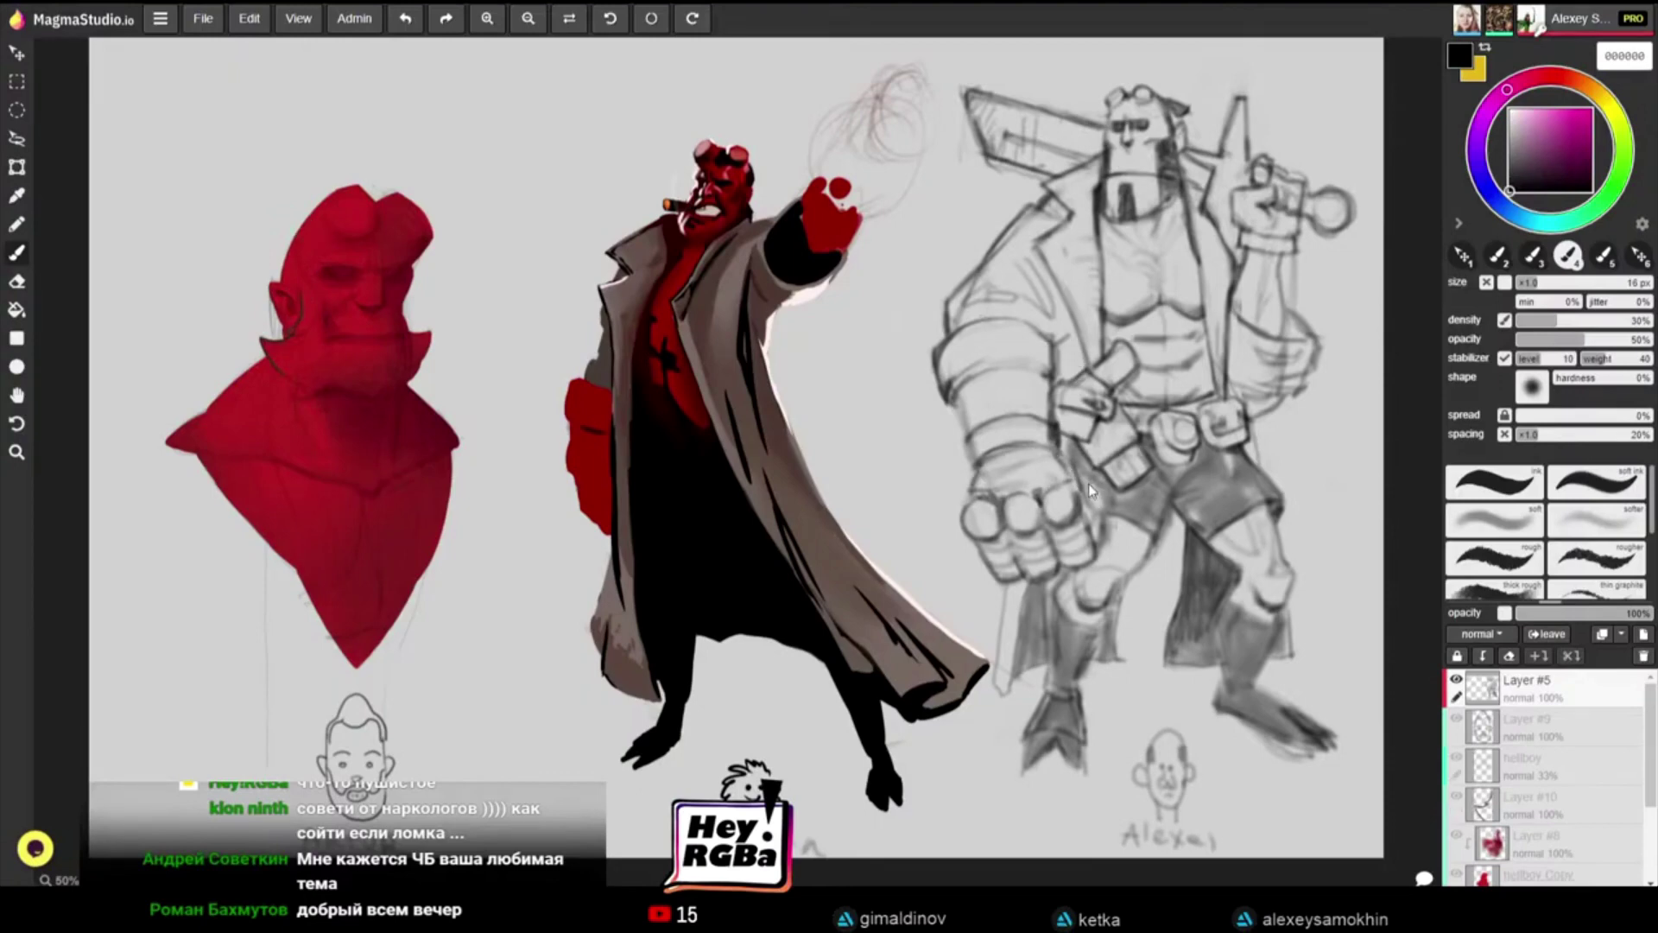
{"action": "key", "text": "ctrl+alt+g"}
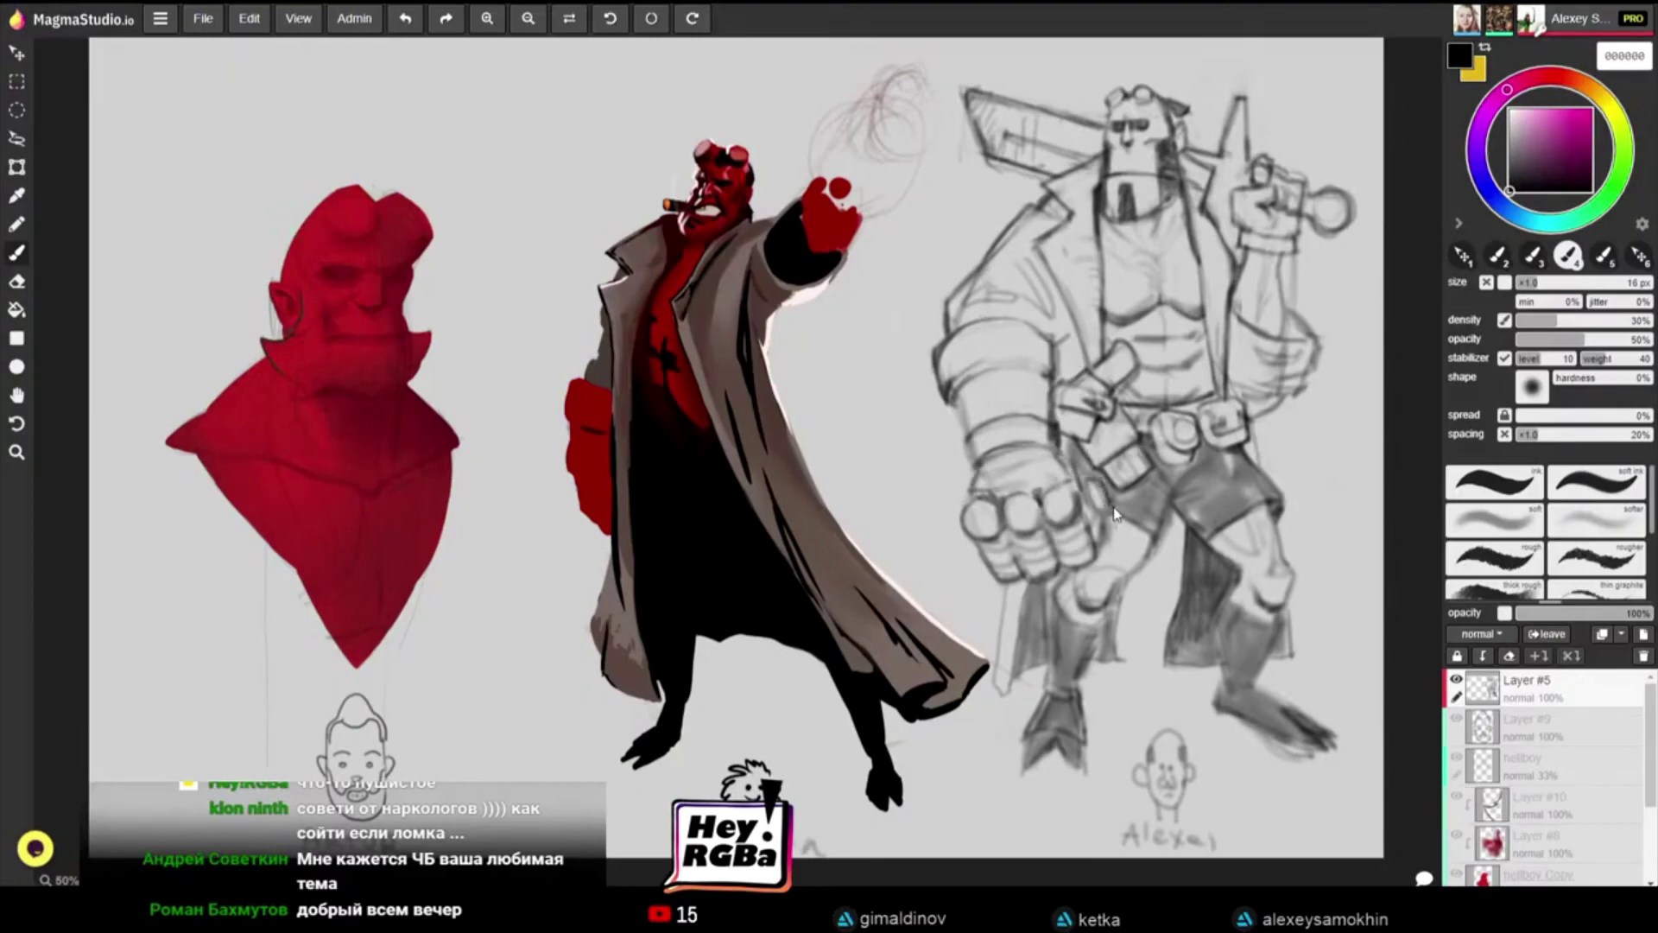
{"action": "key", "text": "ctrl+alt+g"}
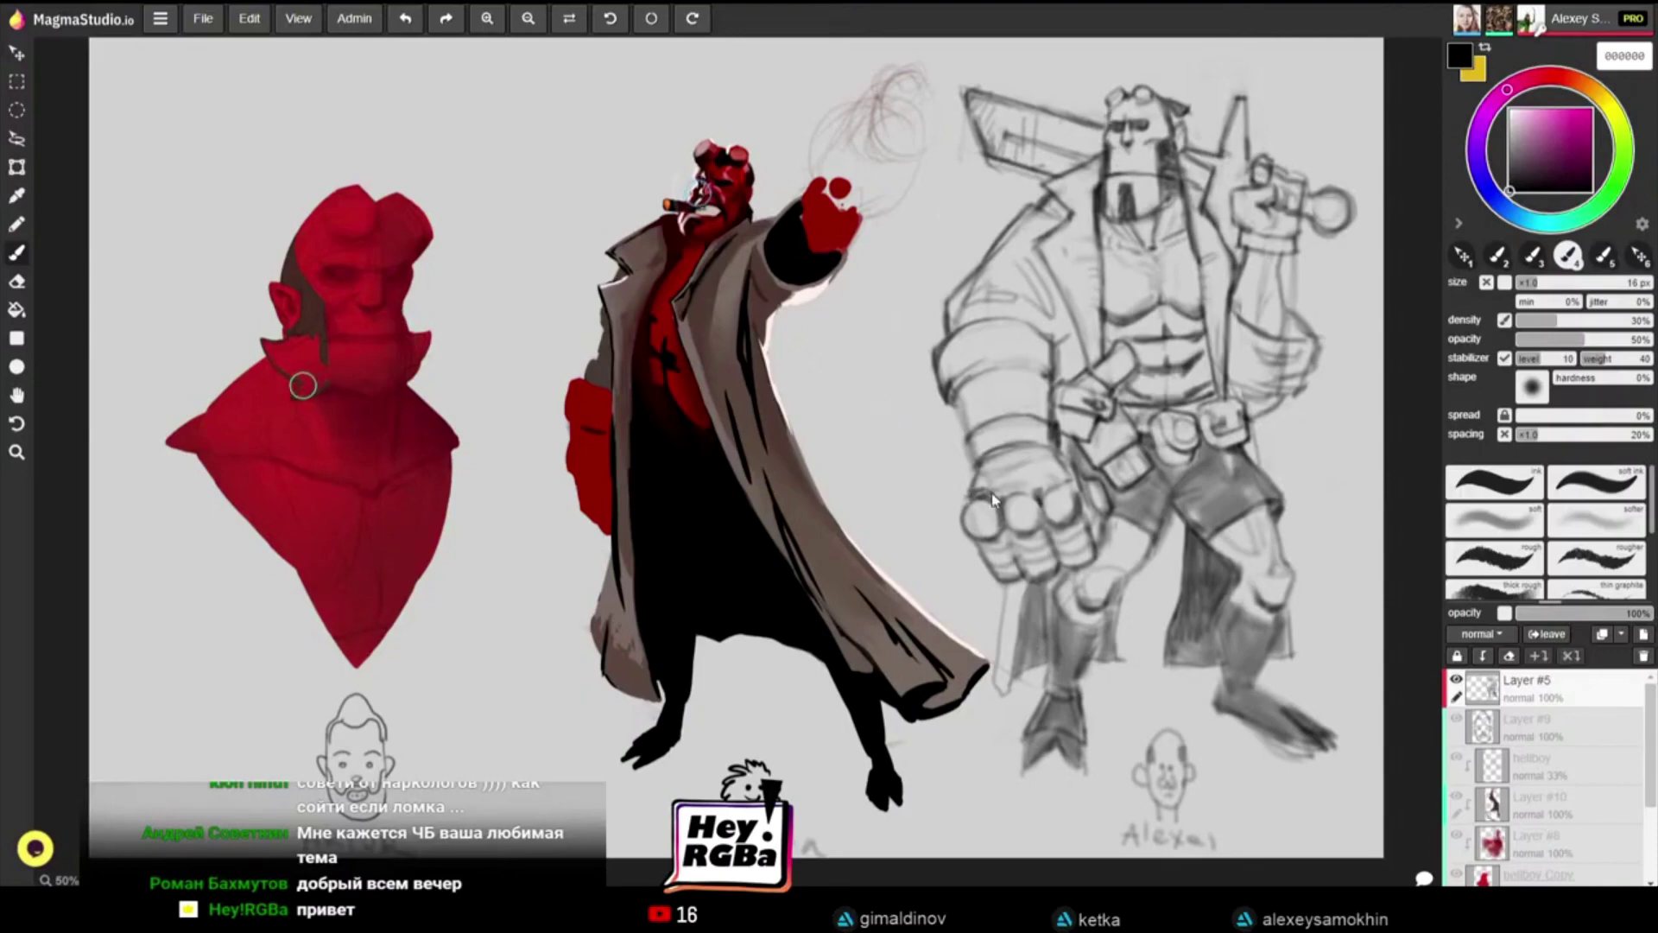
Step: Clean up the stone fist with a 40 px eraser and redraw its outer knuckle and the inner elbow lines
{"action": "key", "text": "e"}
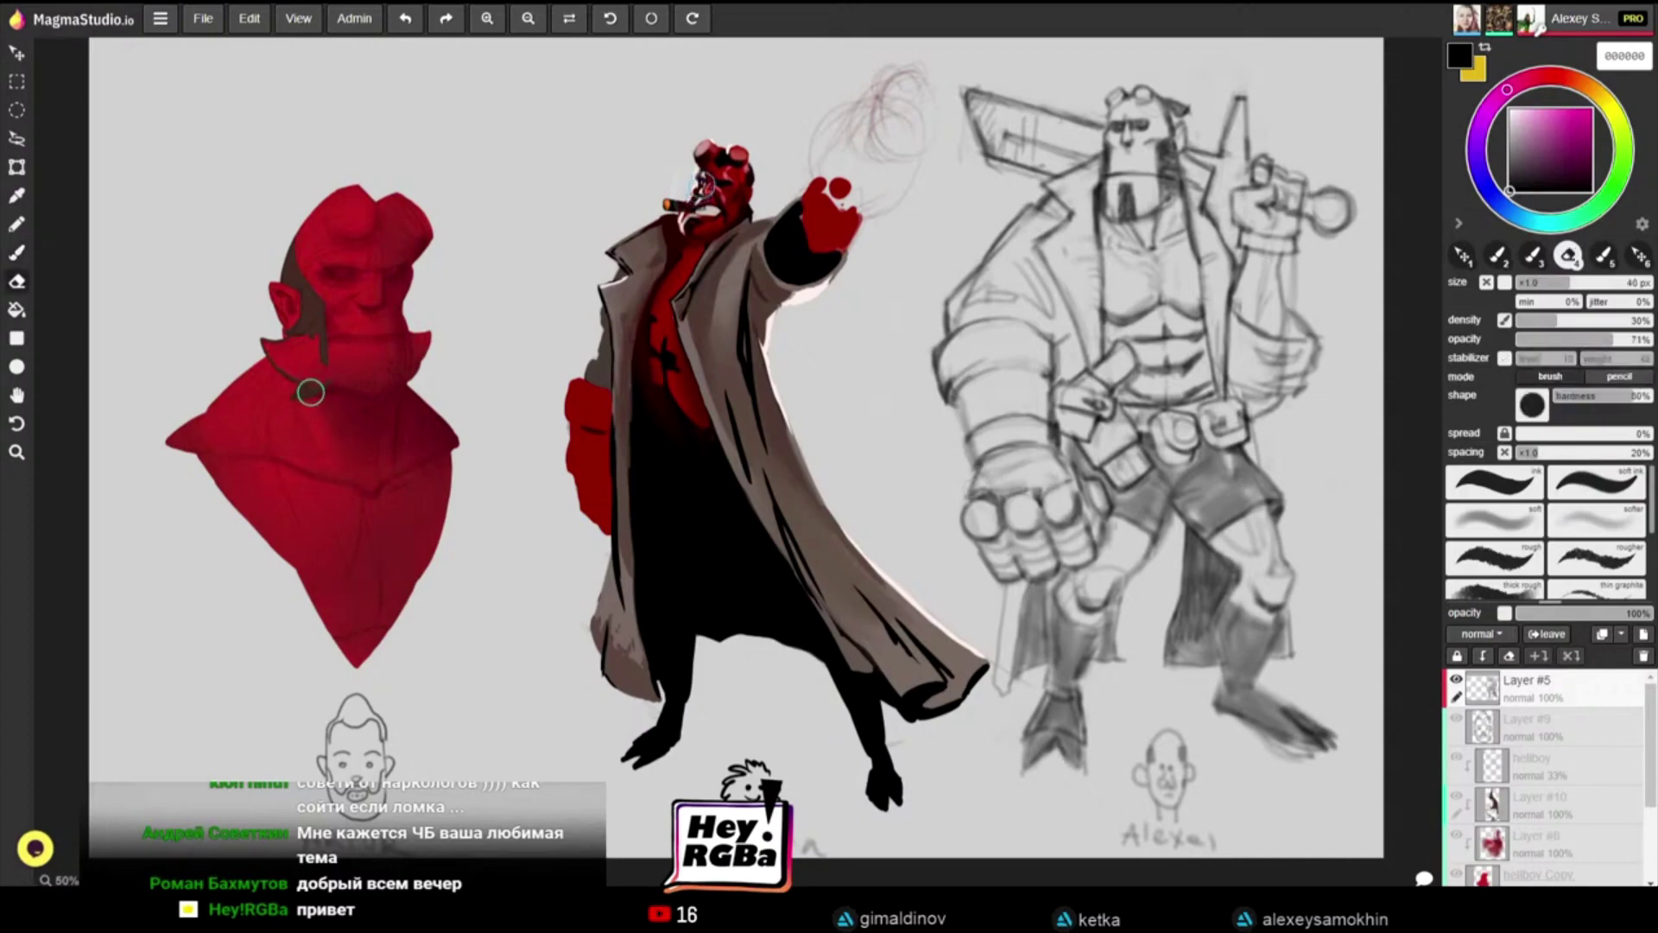
{"action": "key", "text": "bracketleft"}
{"action": "key", "text": "bracketleft"}
{"action": "key", "text": "bracketleft"}
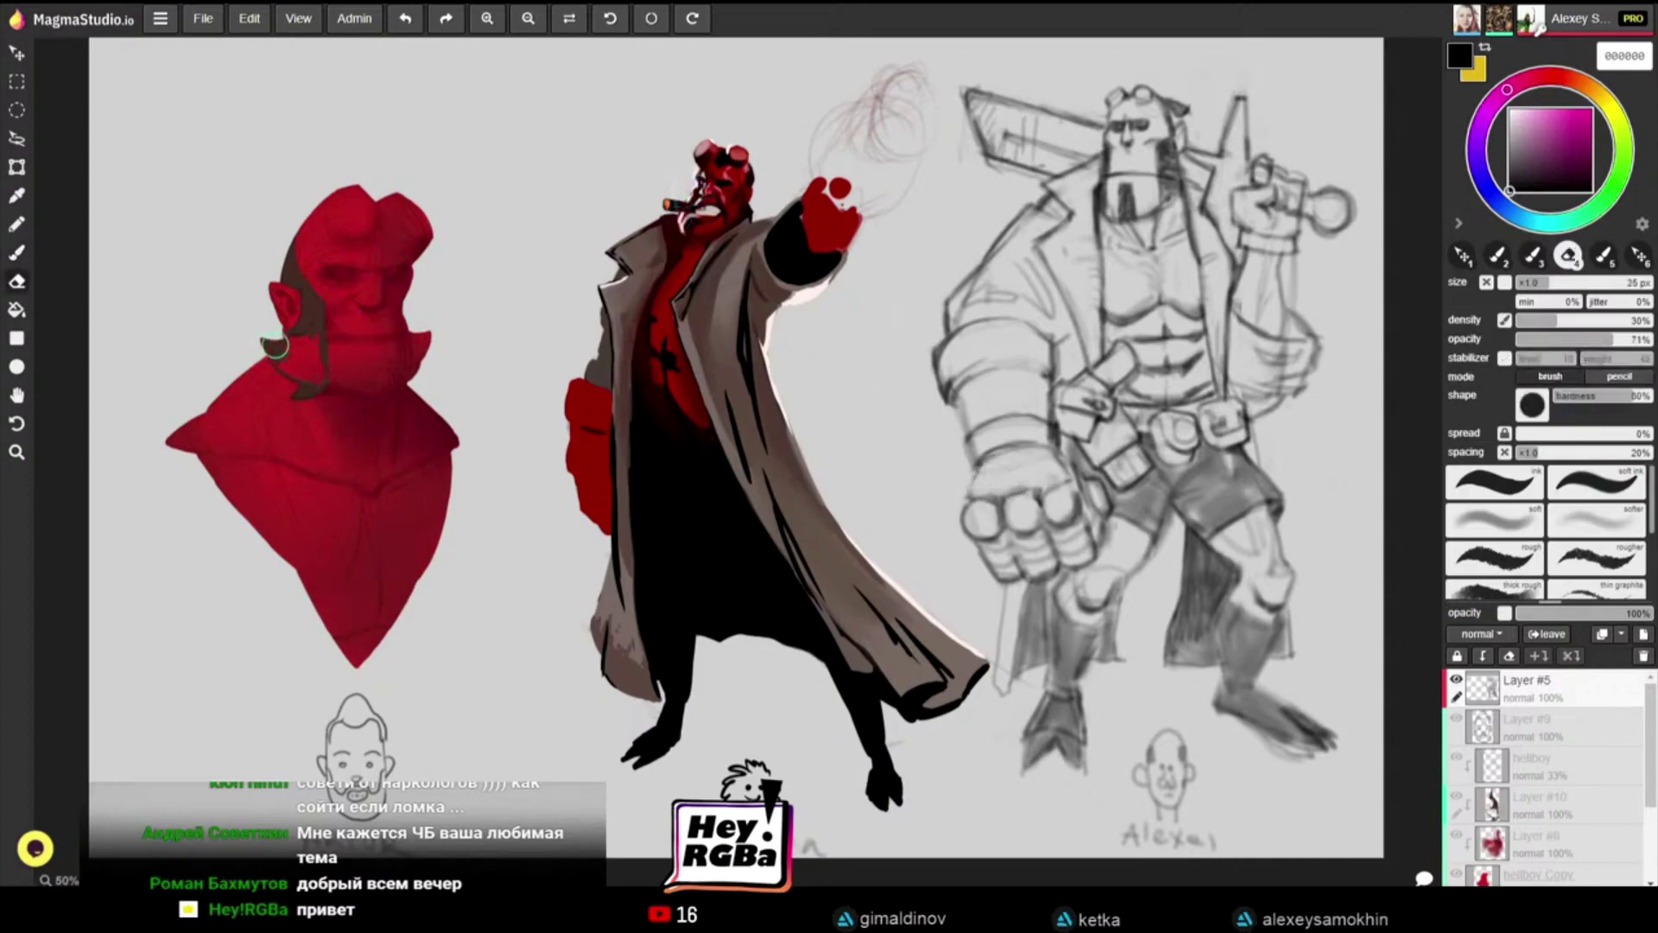
{"action": "key", "text": "bracketright"}
{"action": "key", "text": "bracketright"}
{"action": "key", "text": "bracketright"}
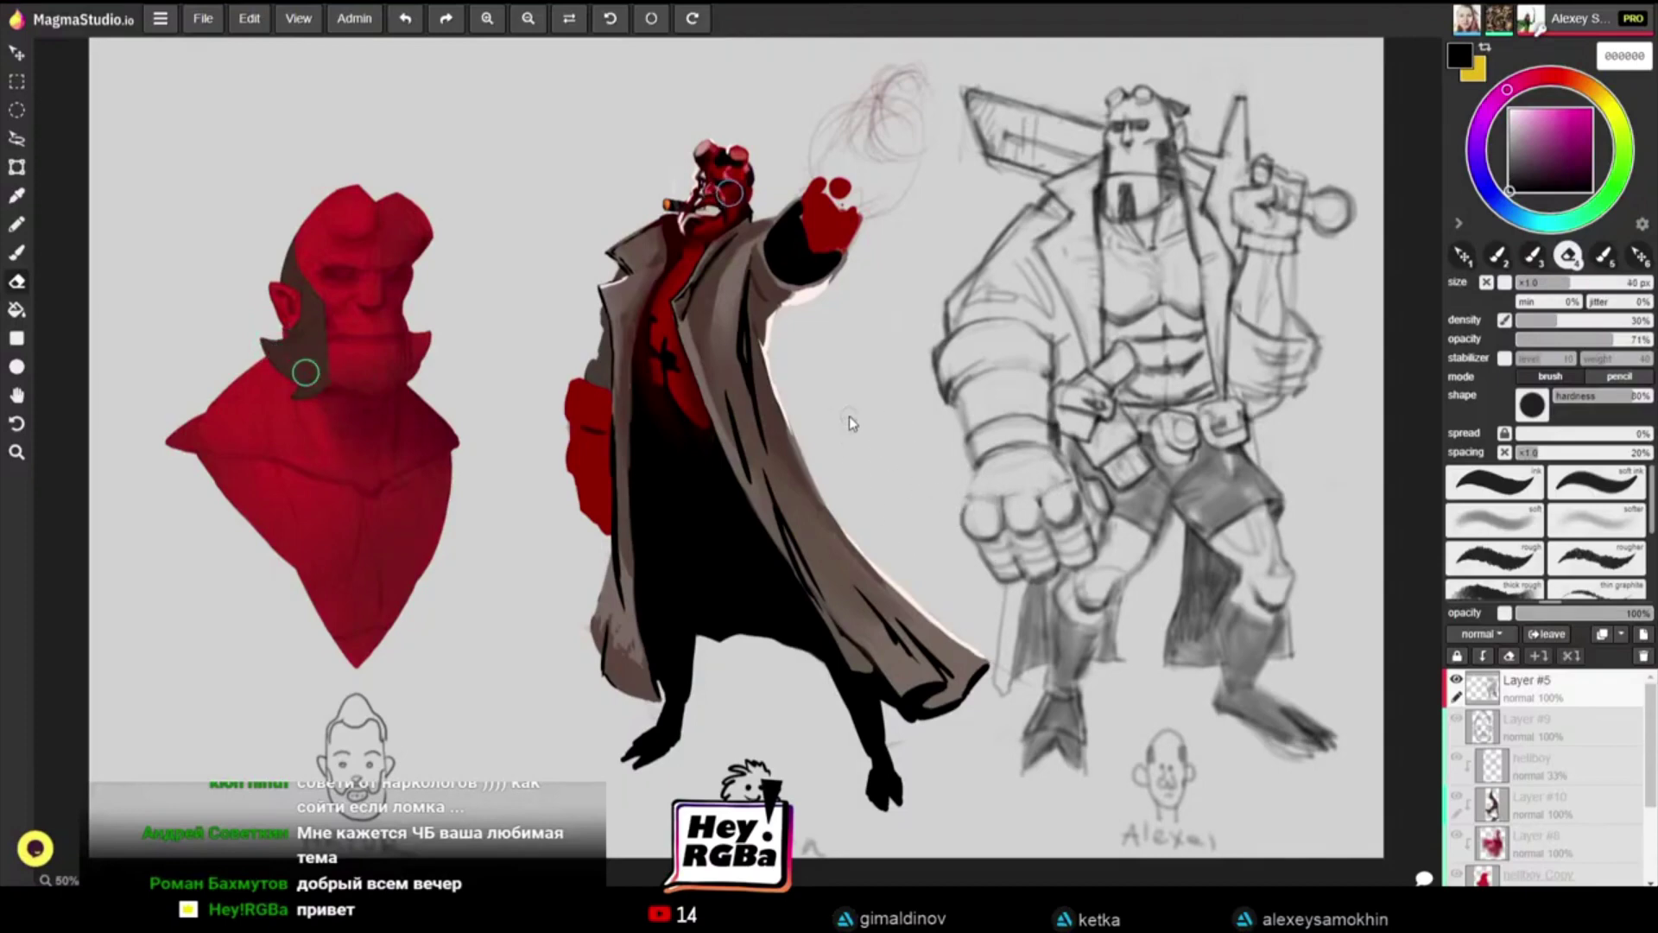
{"action": "key", "text": "b"}
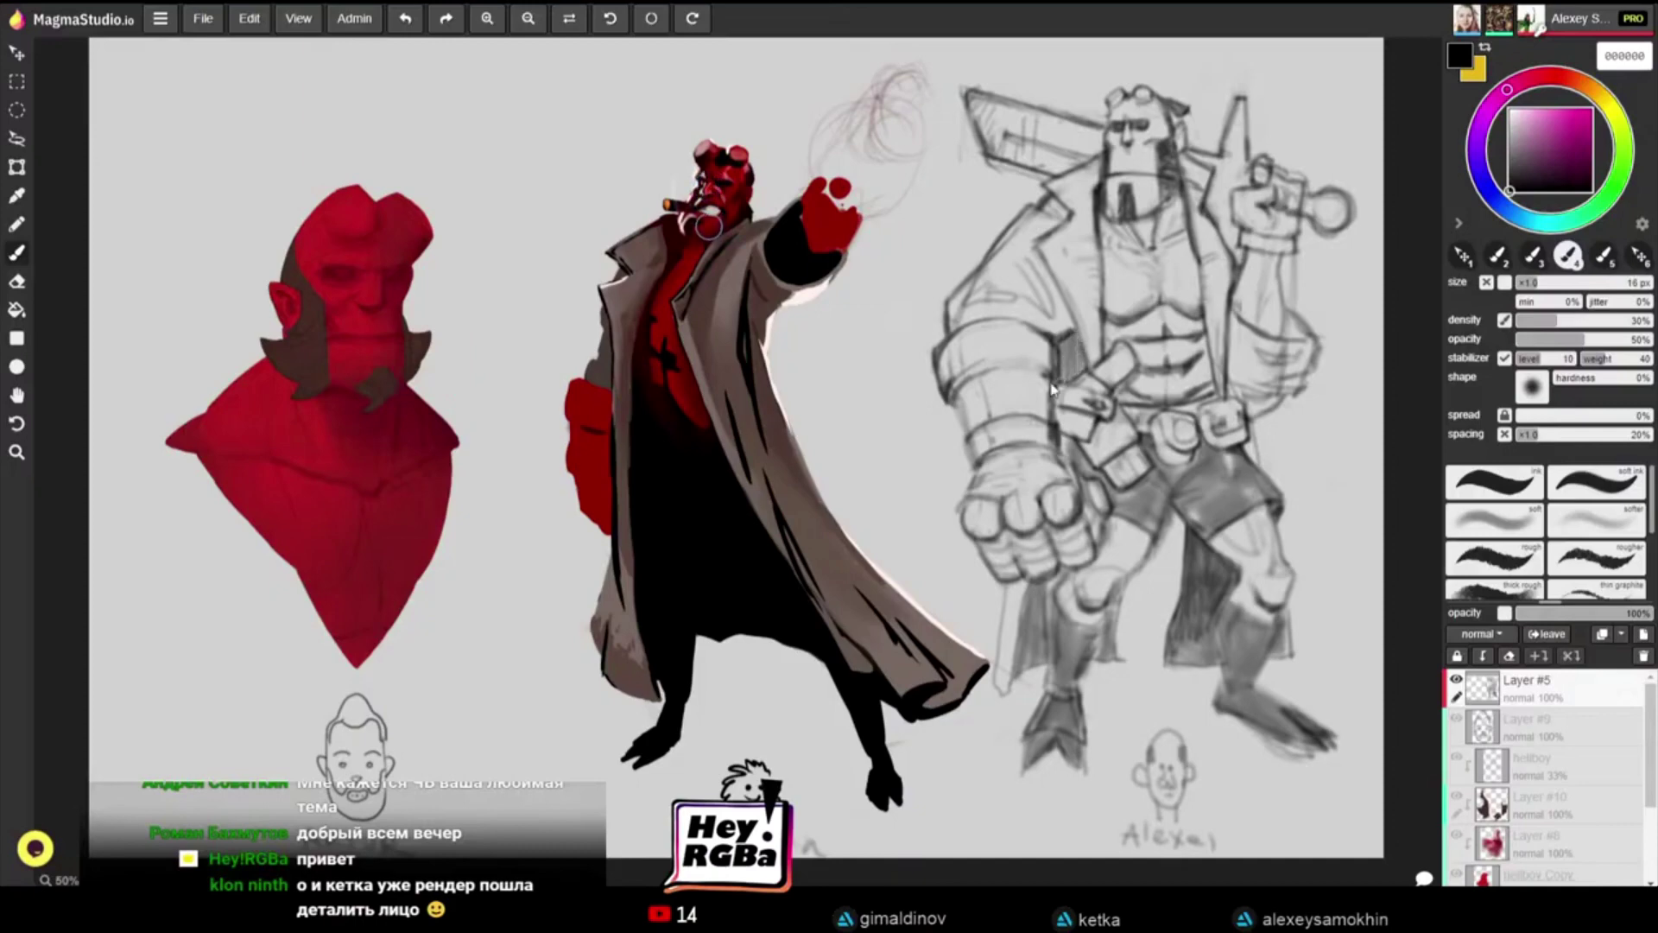
Step: Shade the coat sleeve and shoulder above the stone arm with a larger soft brush, raising its size from 30 to 50 px
{"action": "key", "text": "bracketright"}
{"action": "key", "text": "bracketright"}
{"action": "key", "text": "bracketright"}
{"action": "key", "text": "bracketright"}
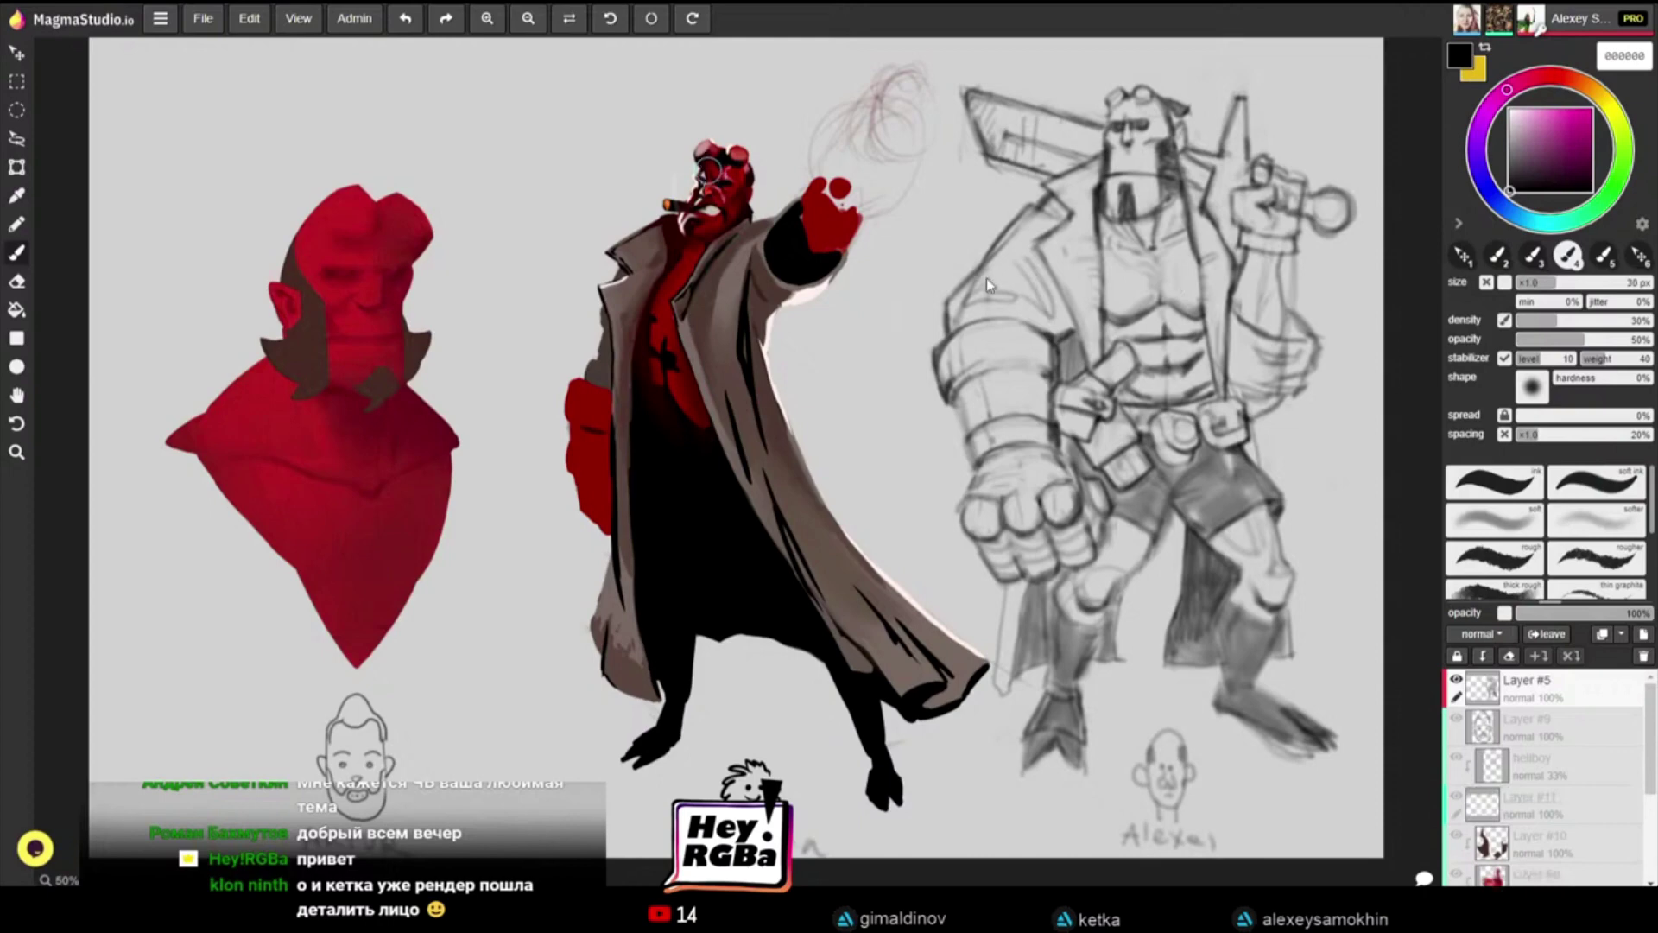
{"action": "key", "text": "bracketright"}
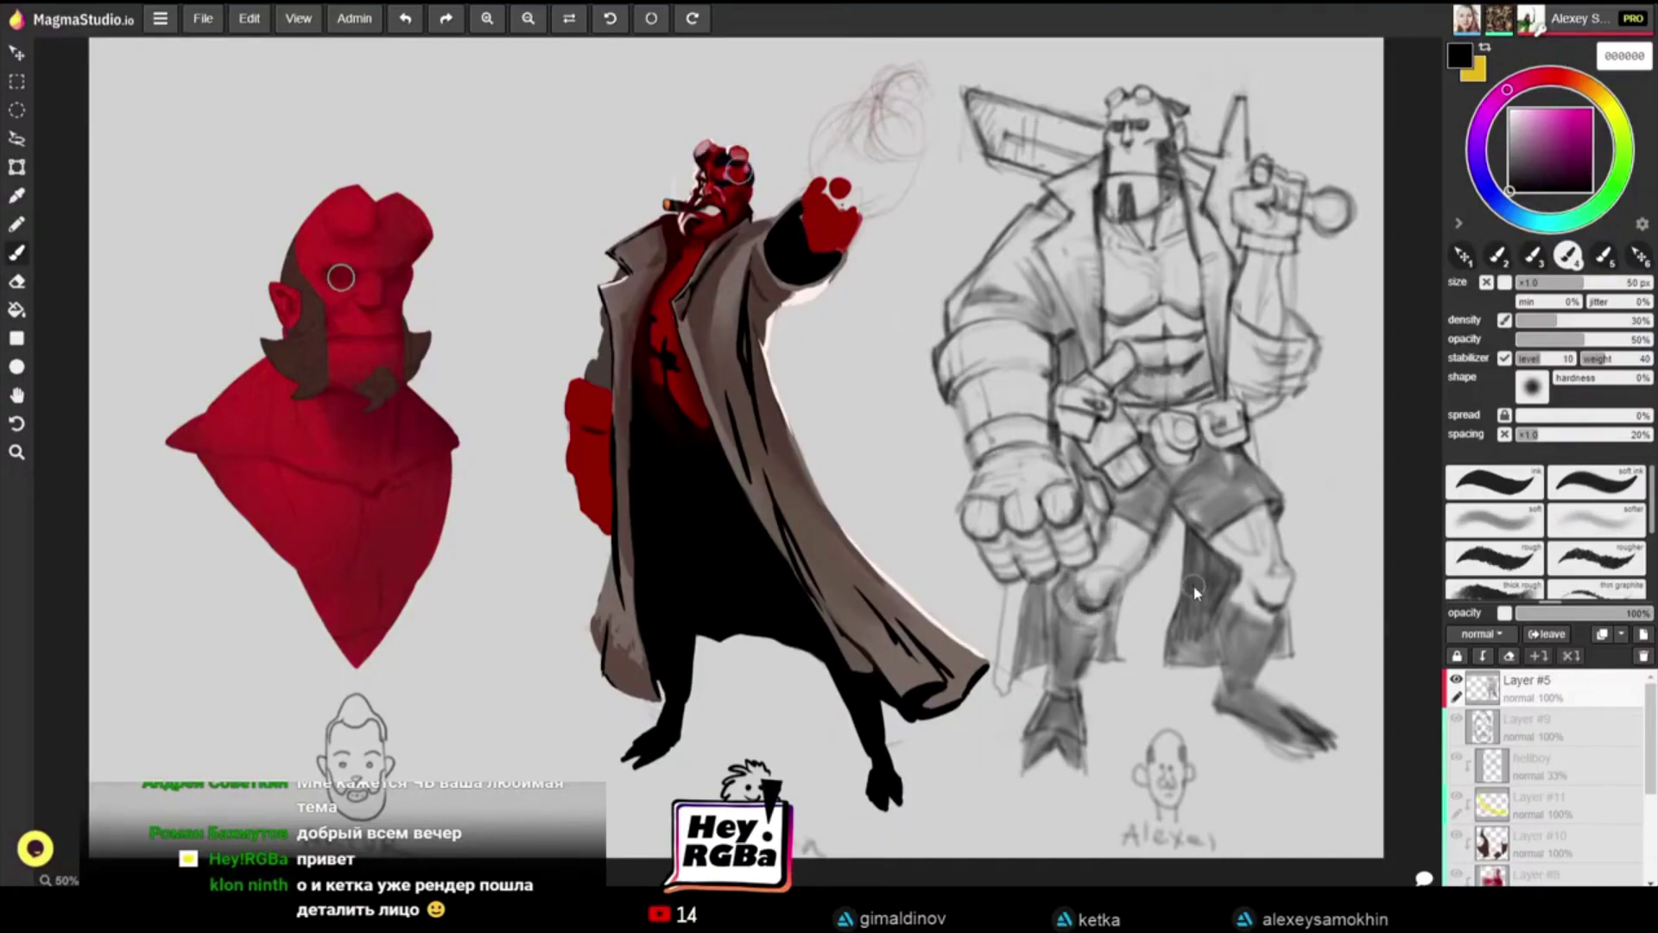
Step: Darken the coat tails behind the legs, defining the hems at 20 px and filling the shadows at 35 px
{"action": "key", "text": "bracketleft"}
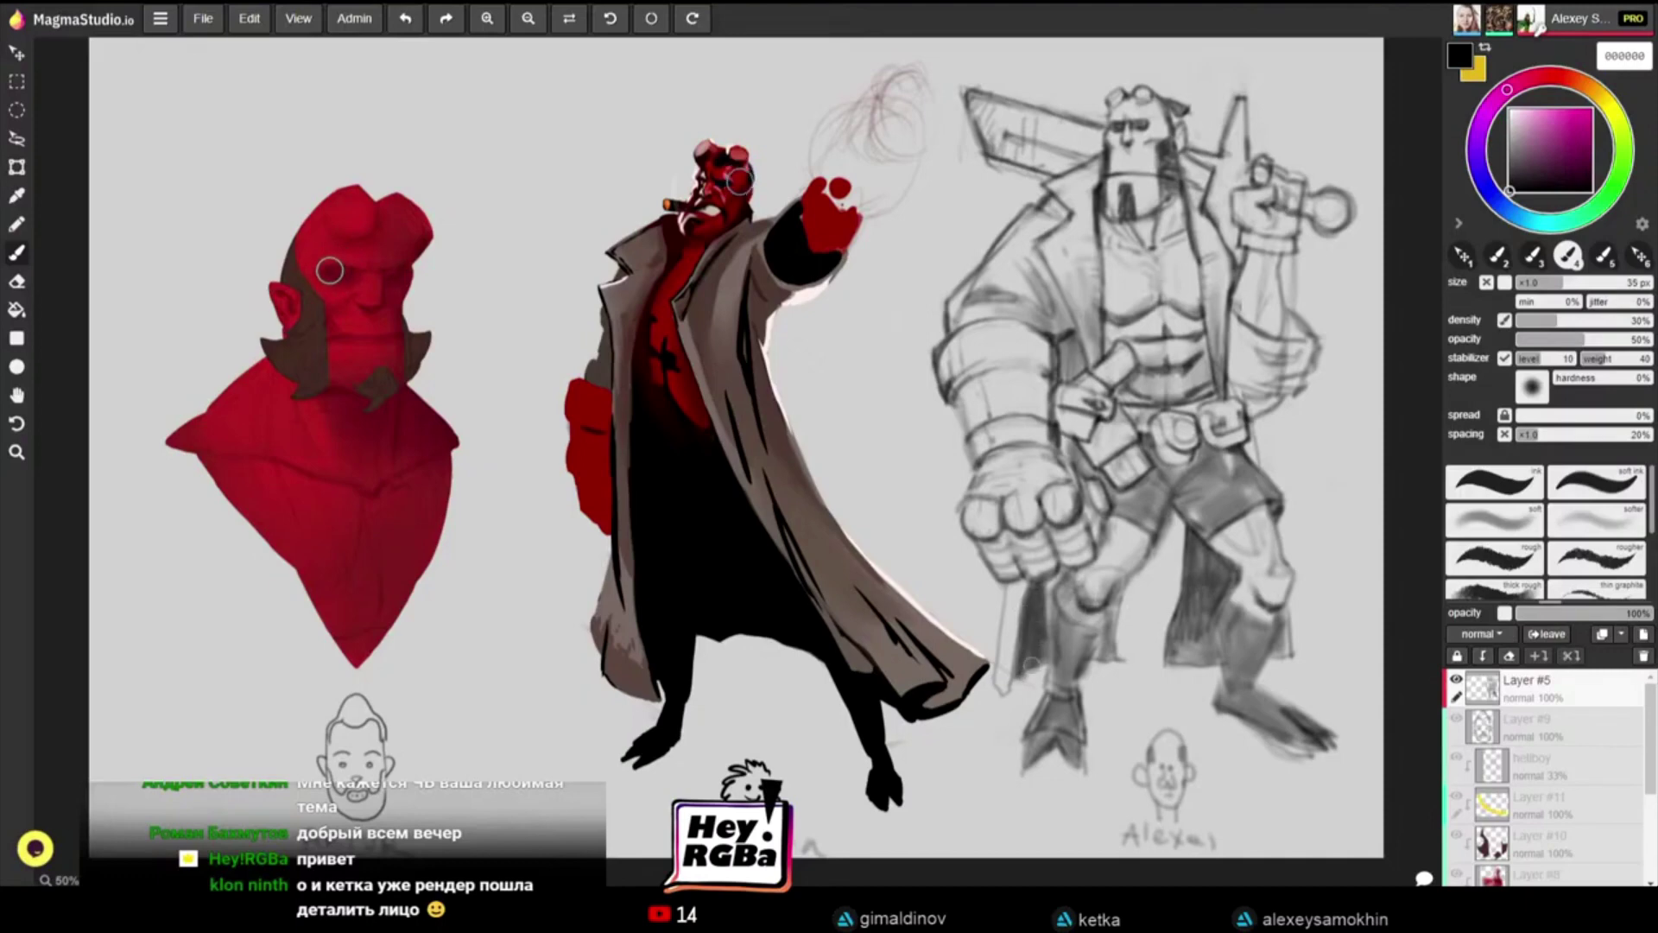
{"action": "key", "text": "bracketleft"}
{"action": "key", "text": "bracketleft"}
{"action": "key", "text": "bracketleft"}
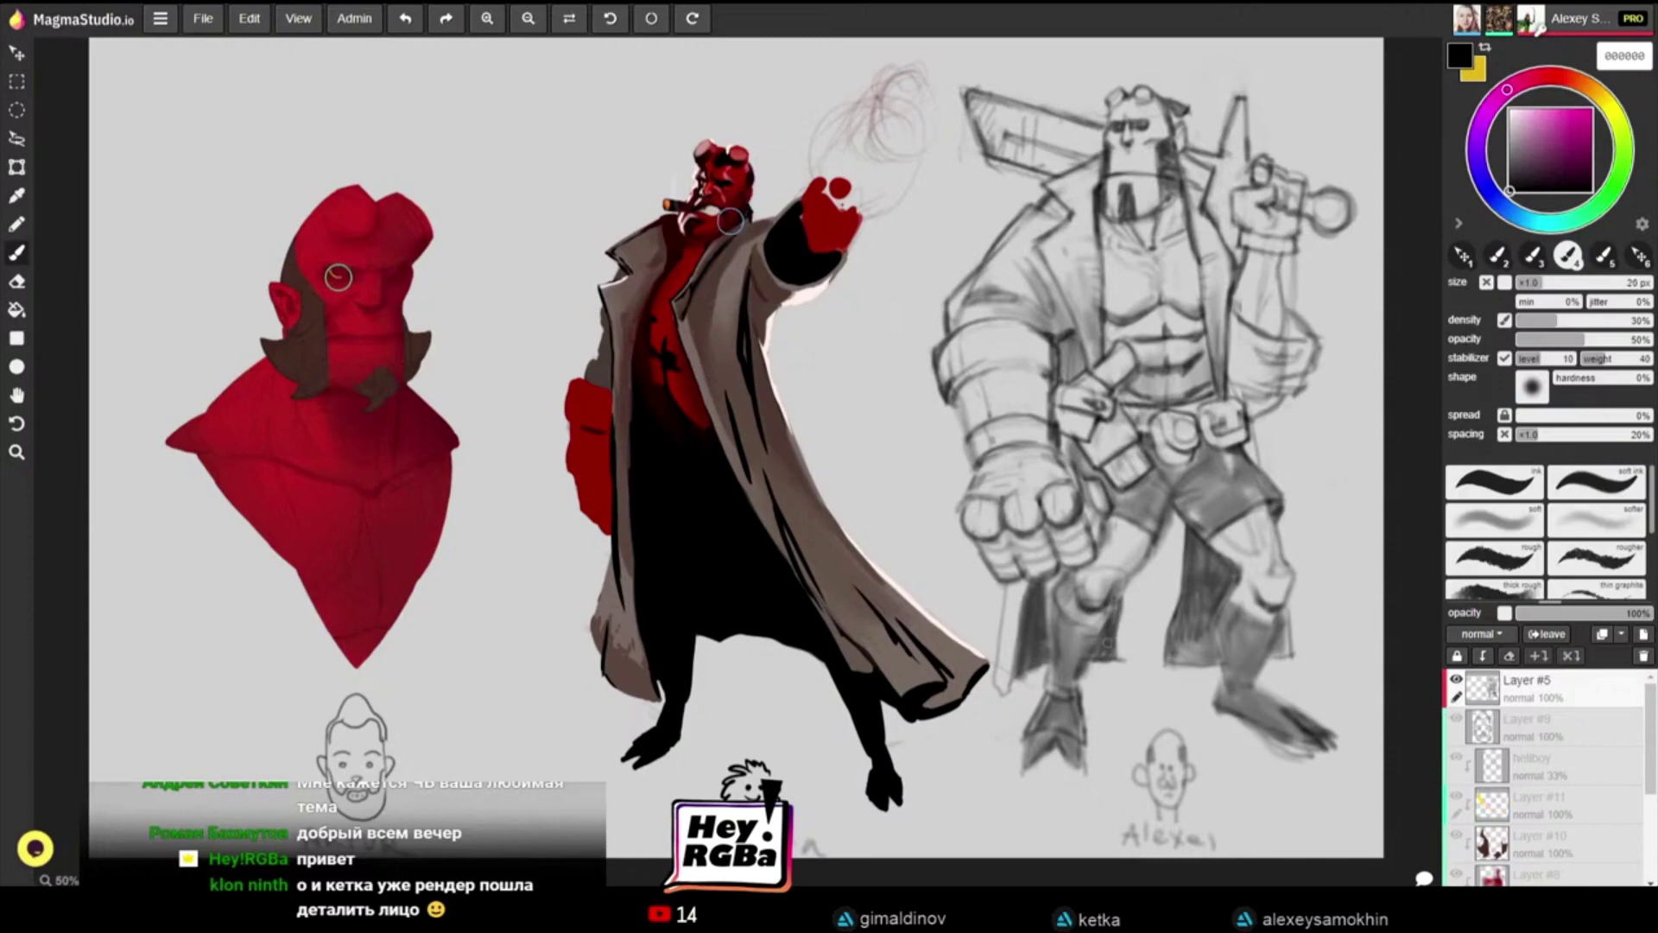
{"action": "mouse_move", "coordinate": [1117, 656]}
{"action": "left_mouse_down"}
{"action": "mouse_move", "coordinate": [1114, 613]}
{"action": "mouse_move", "coordinate": [1178, 637]}
{"action": "mouse_move", "coordinate": [1195, 625]}
{"action": "left_mouse_up"}
{"action": "key", "text": "bracketright"}
{"action": "key", "text": "bracketright"}
{"action": "key", "text": "bracketright"}
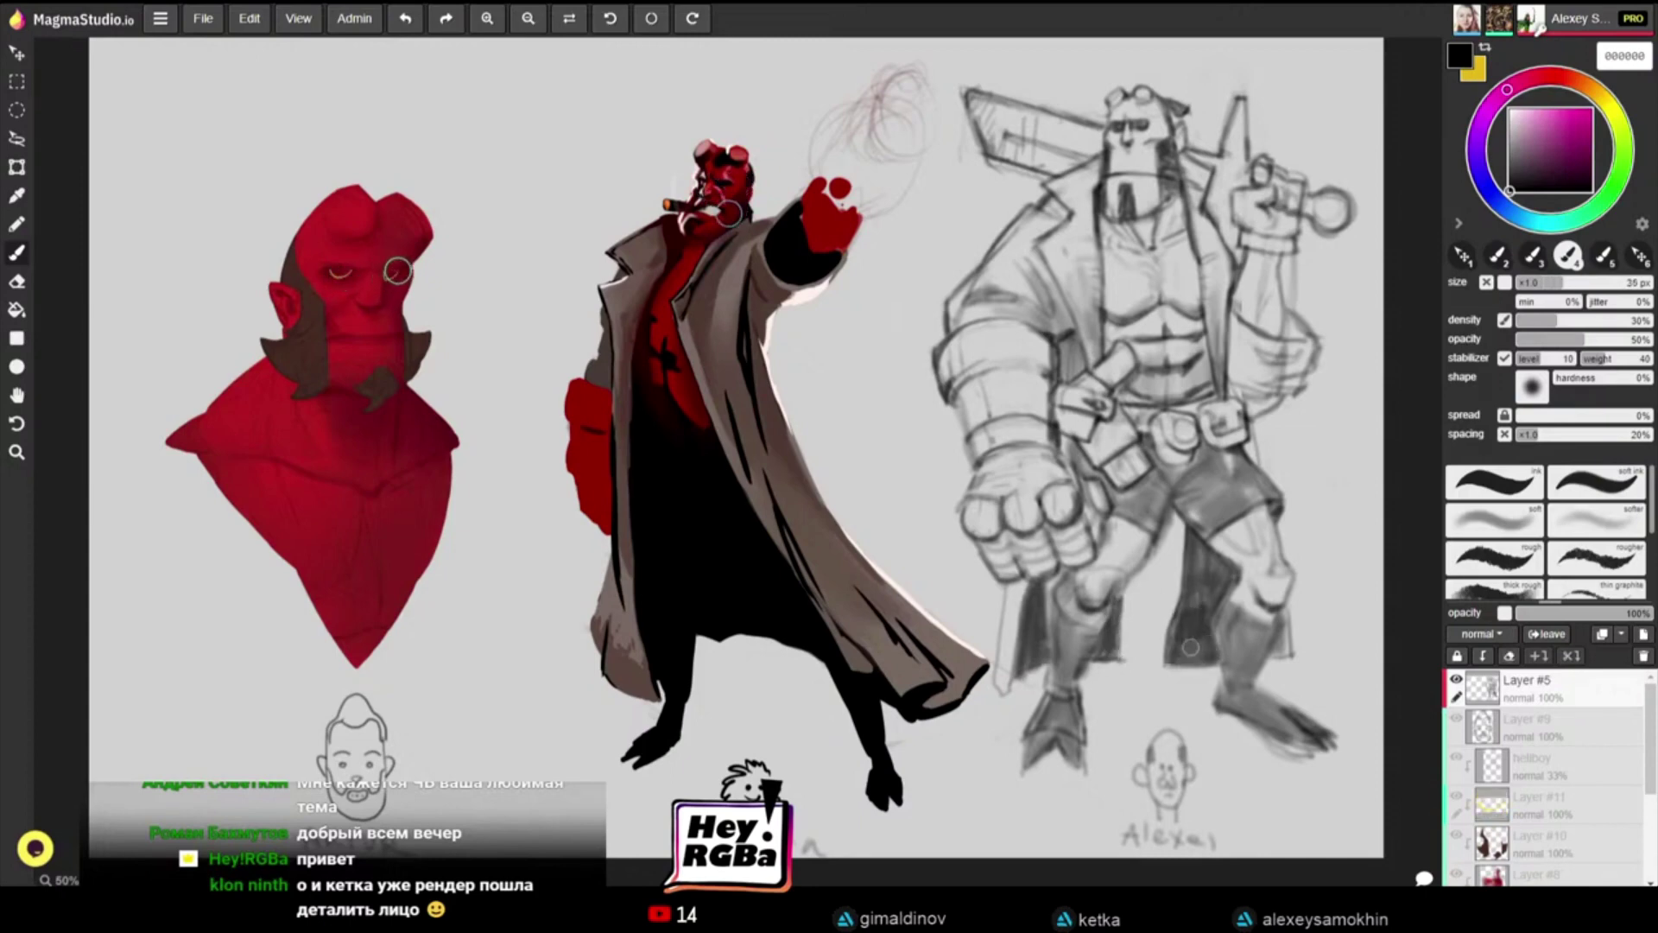
{"action": "left_click_drag", "start_coordinate": [1286, 615], "coordinate": [1282, 659]}
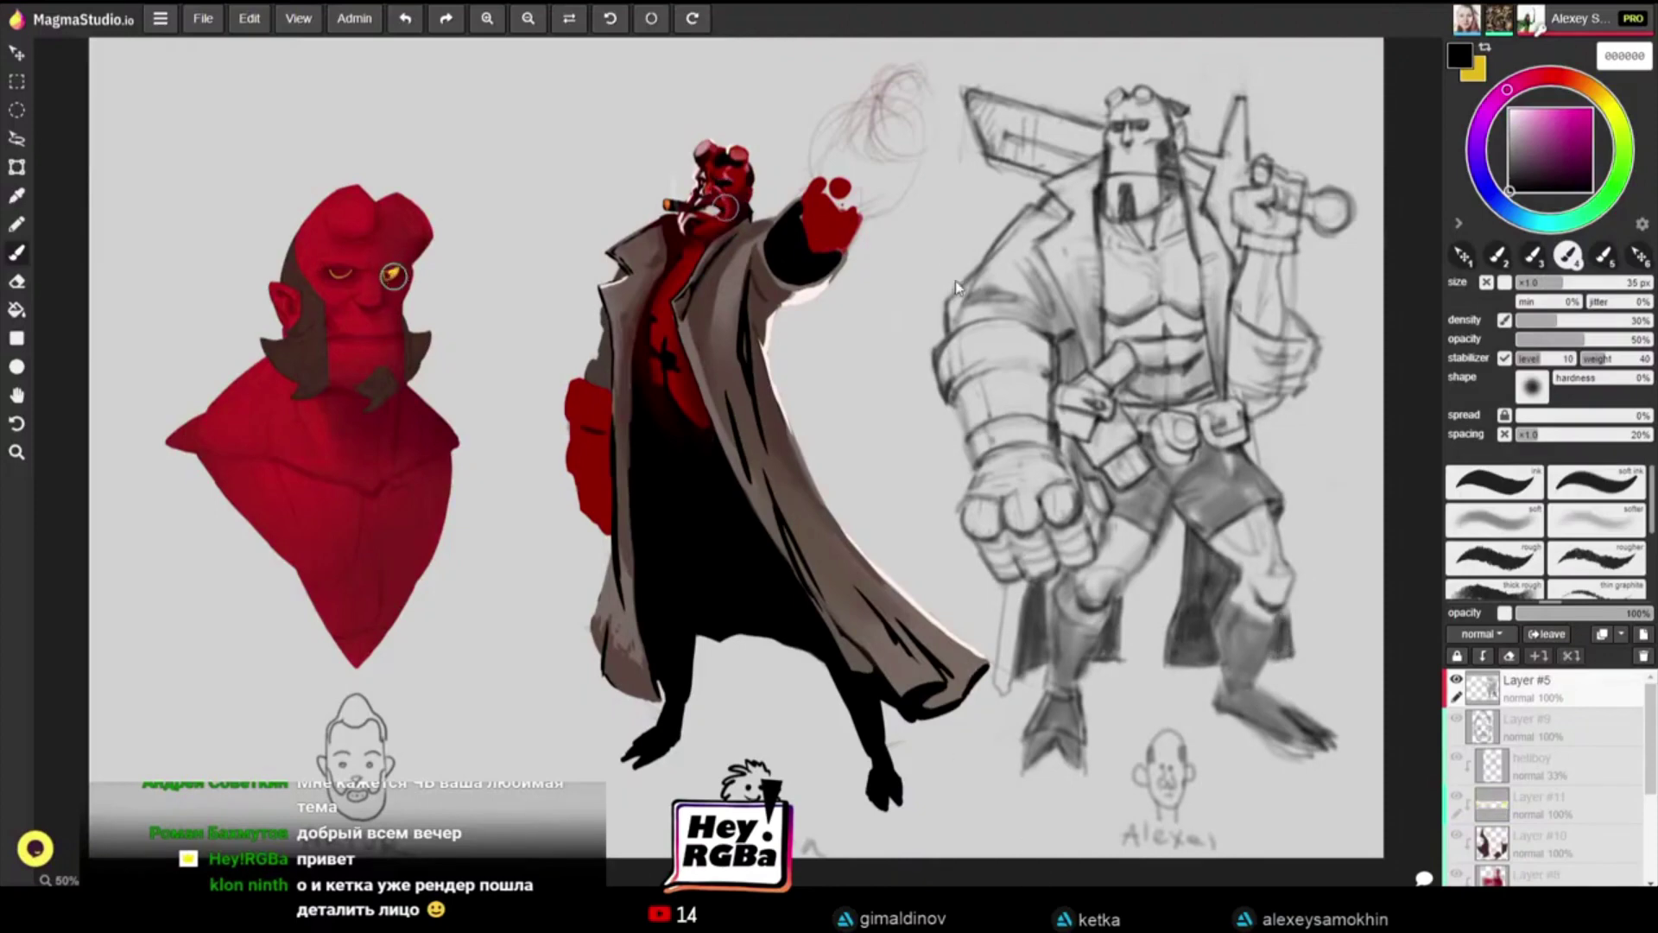
Step: Darken the shorts beneath the equipped belt with the soft brush, working first at 16 px and then at 30 px
{"action": "key", "text": "bracketleft"}
{"action": "key", "text": "bracketleft"}
{"action": "key", "text": "bracketleft"}
{"action": "key", "text": "bracketleft"}
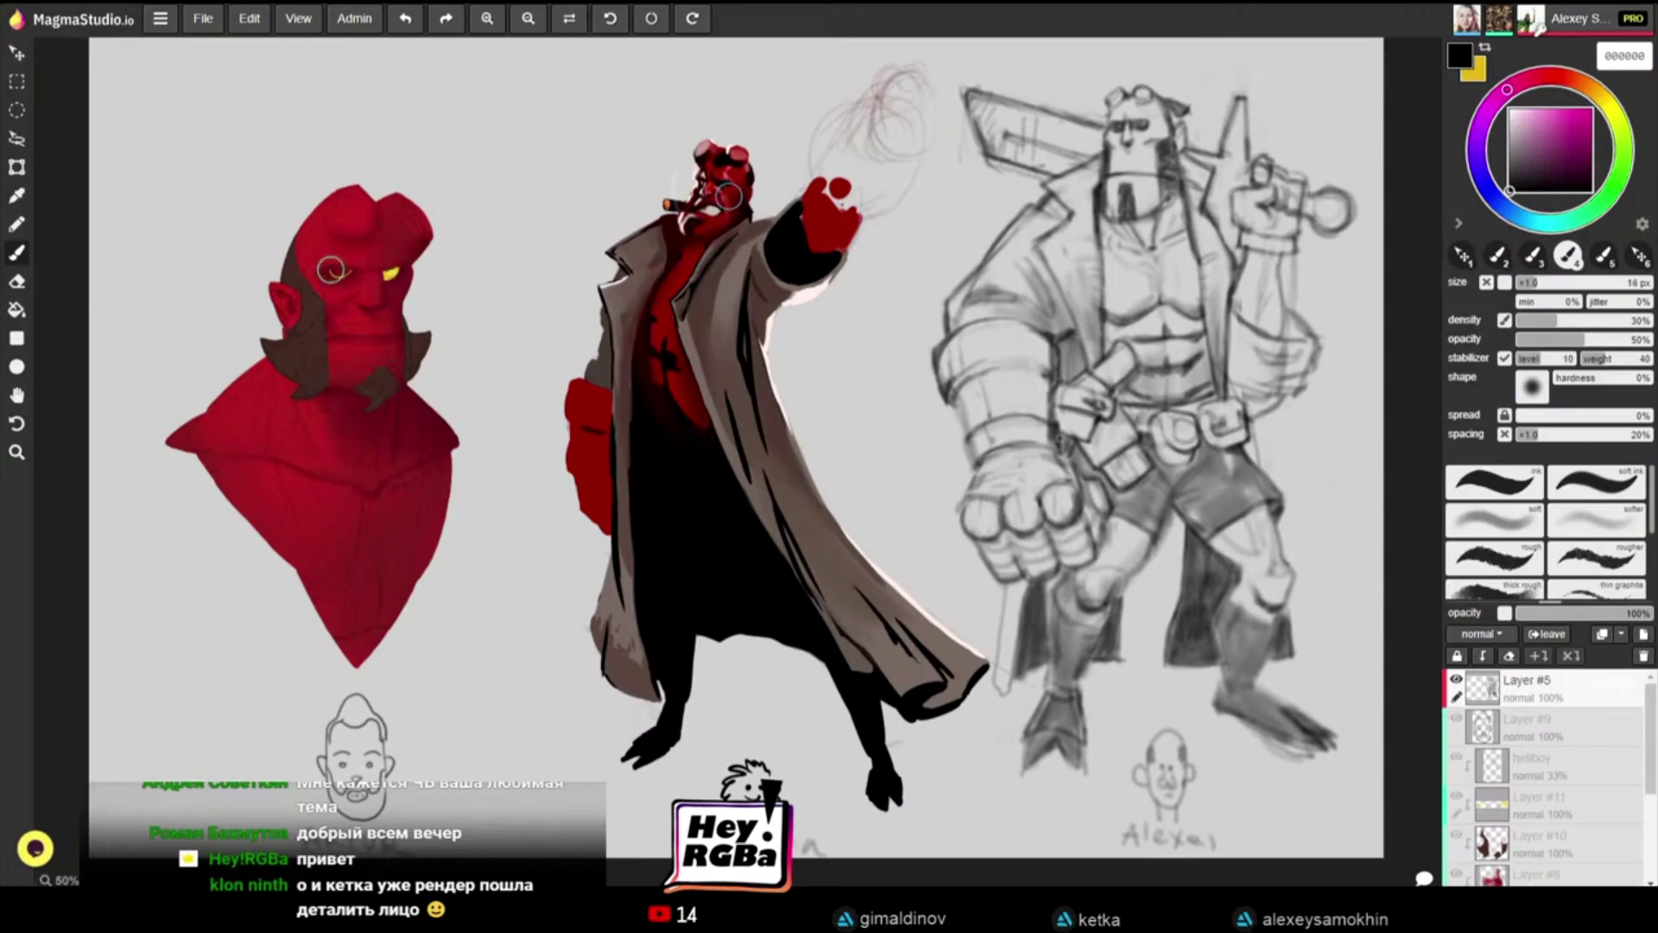
{"action": "key", "text": "bracketright"}
{"action": "key", "text": "bracketright"}
{"action": "key", "text": "bracketright"}
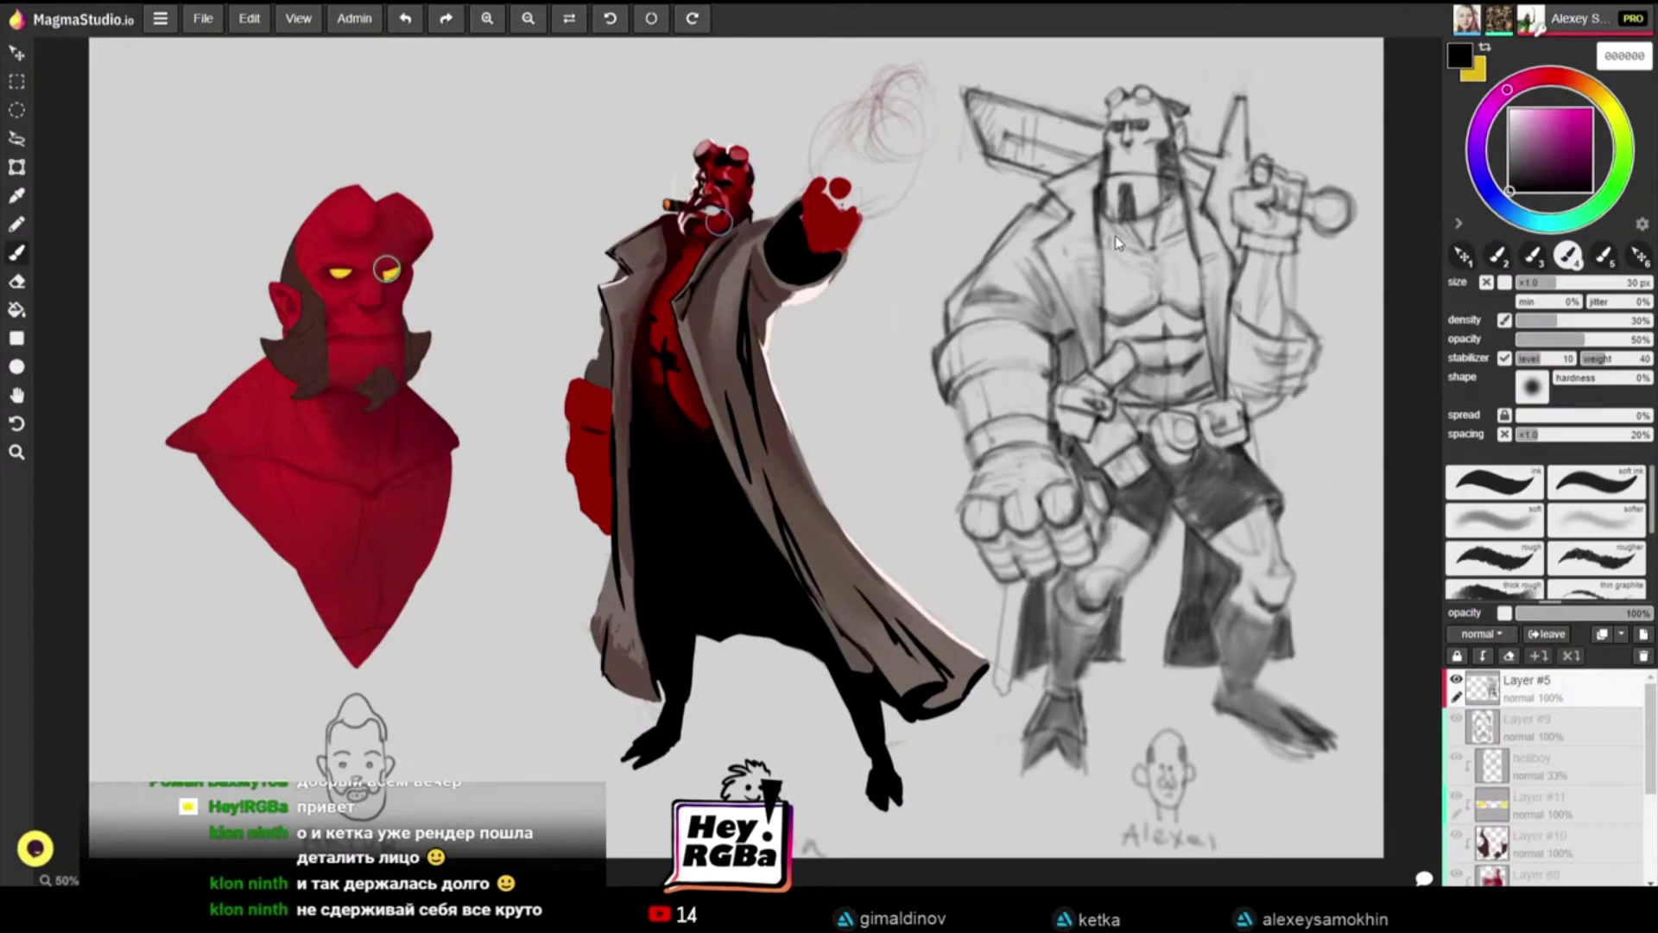
Step: Shade the stone forearm and the back of the stone fist with the soft brush, enlarging it from 25 to 100 px
{"action": "key", "text": "bracketleft"}
{"action": "key", "text": "bracketleft"}
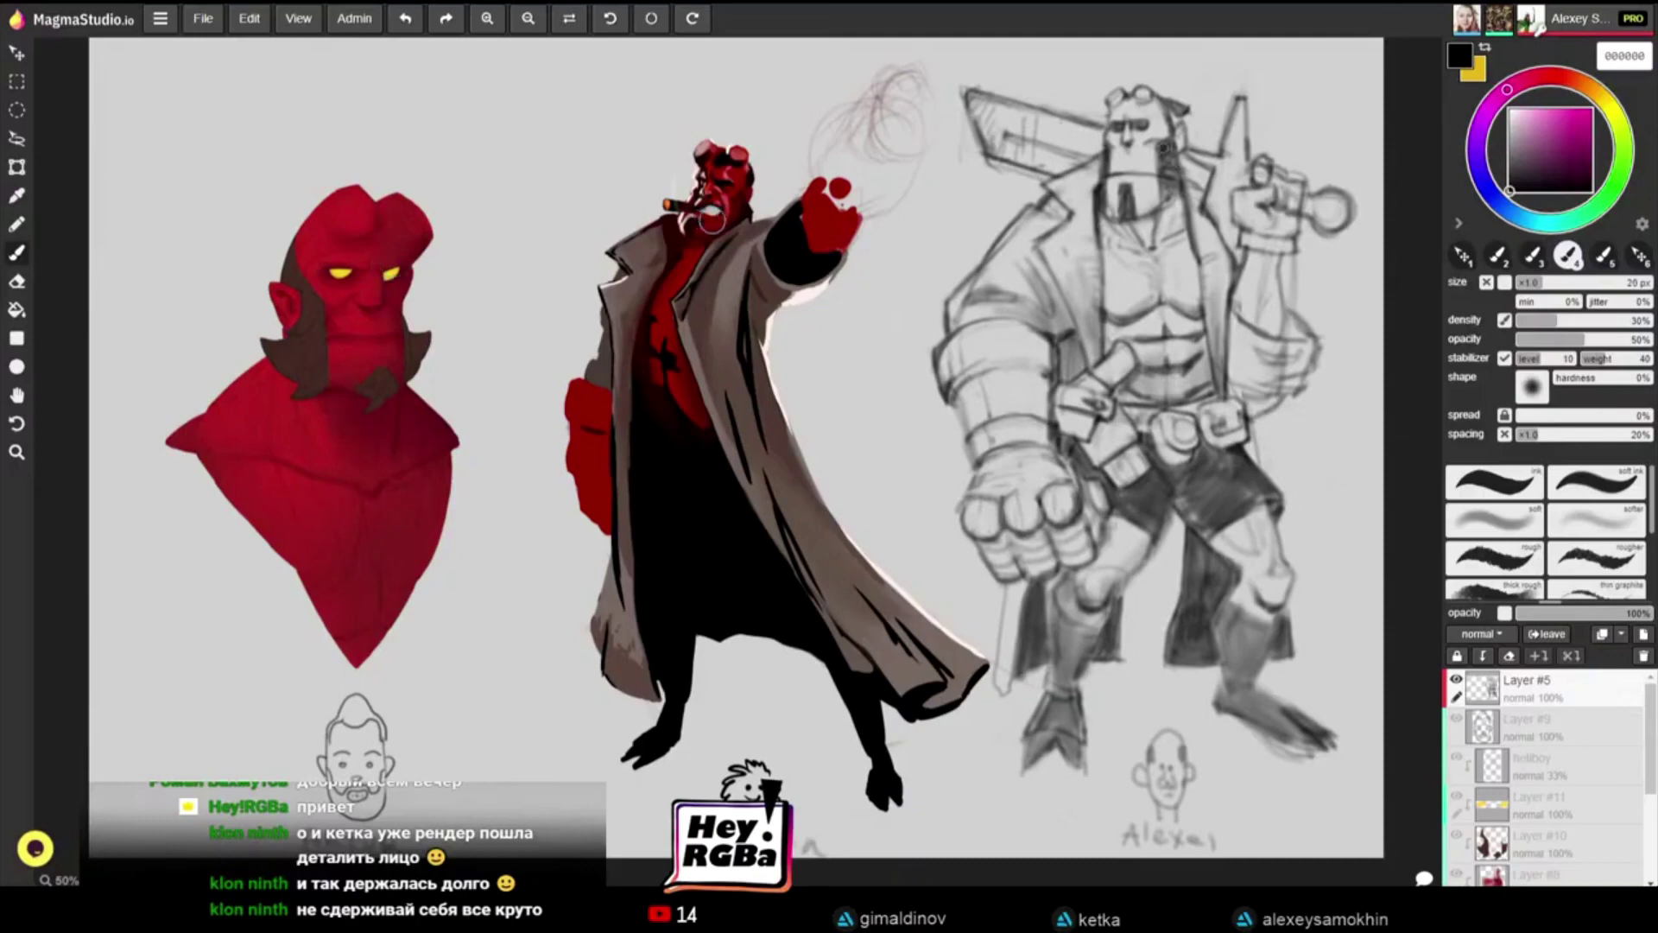
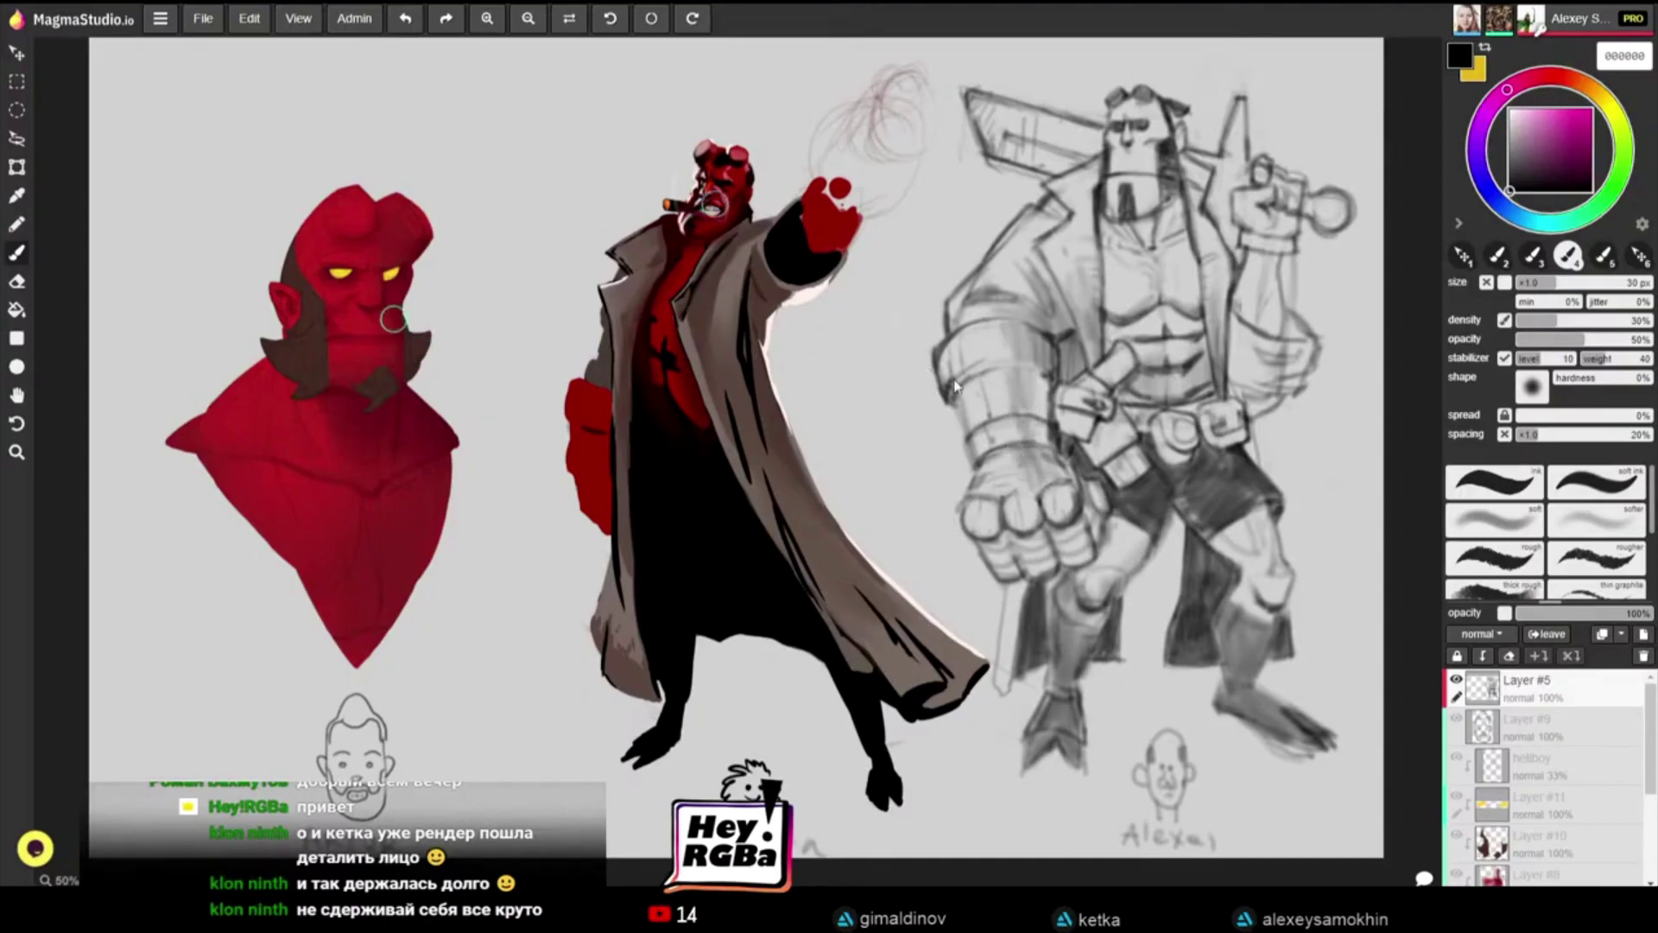
{"action": "key", "text": "bracketright"}
{"action": "key", "text": "bracketright"}
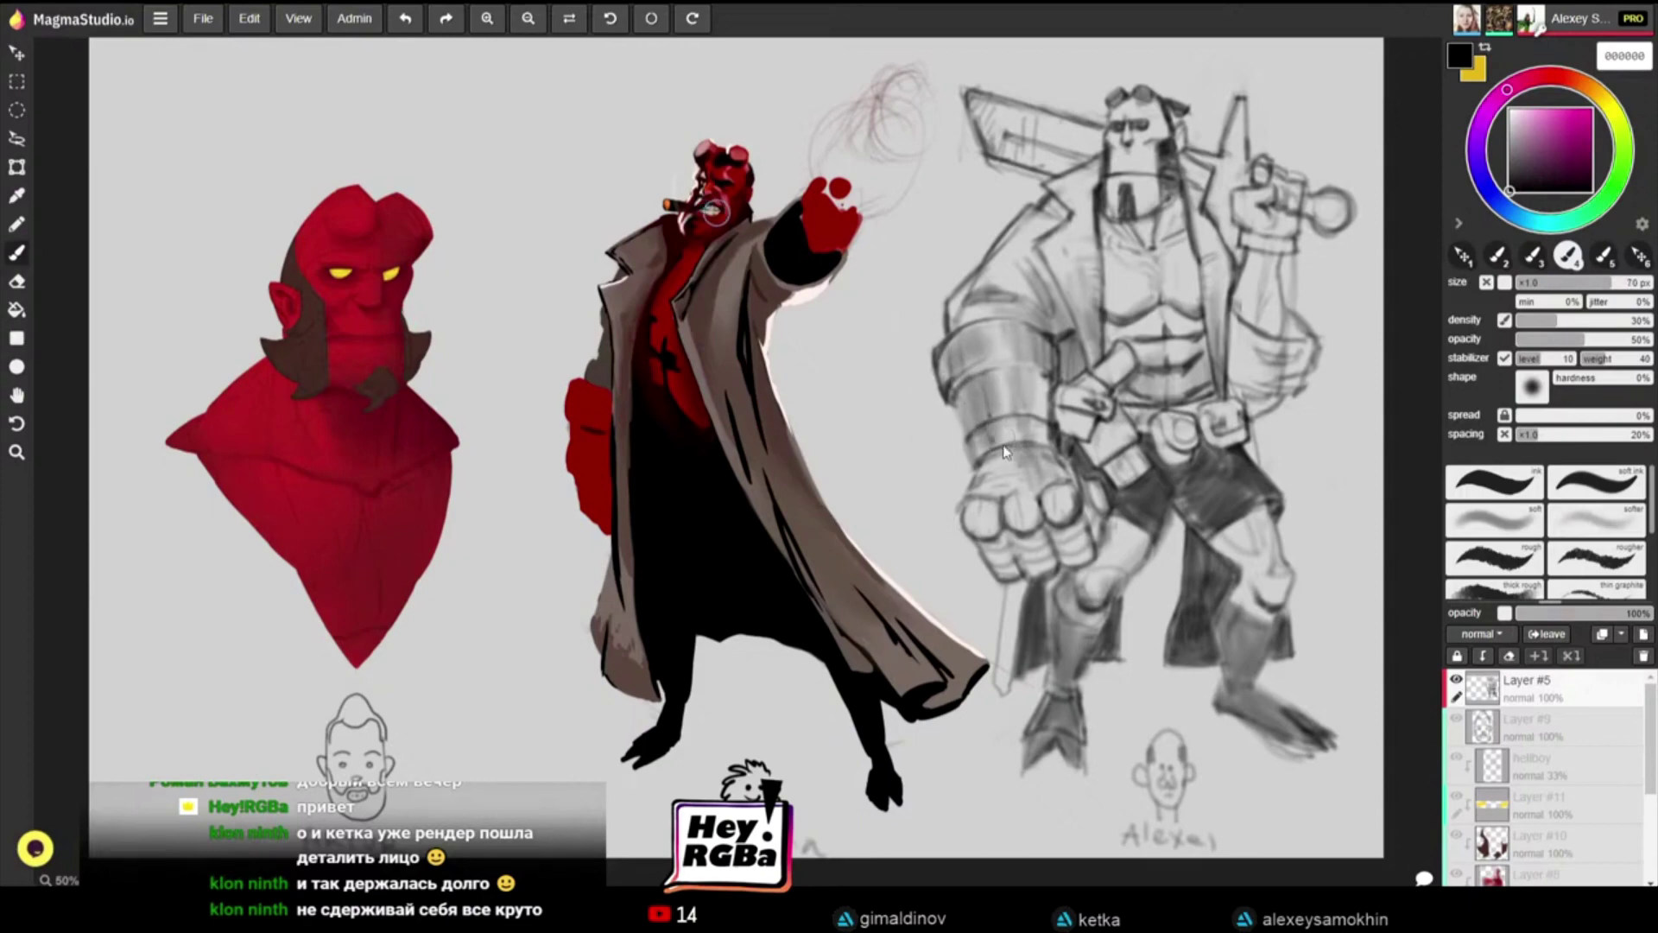
{"action": "key", "text": "bracketright"}
{"action": "key", "text": "bracketright"}
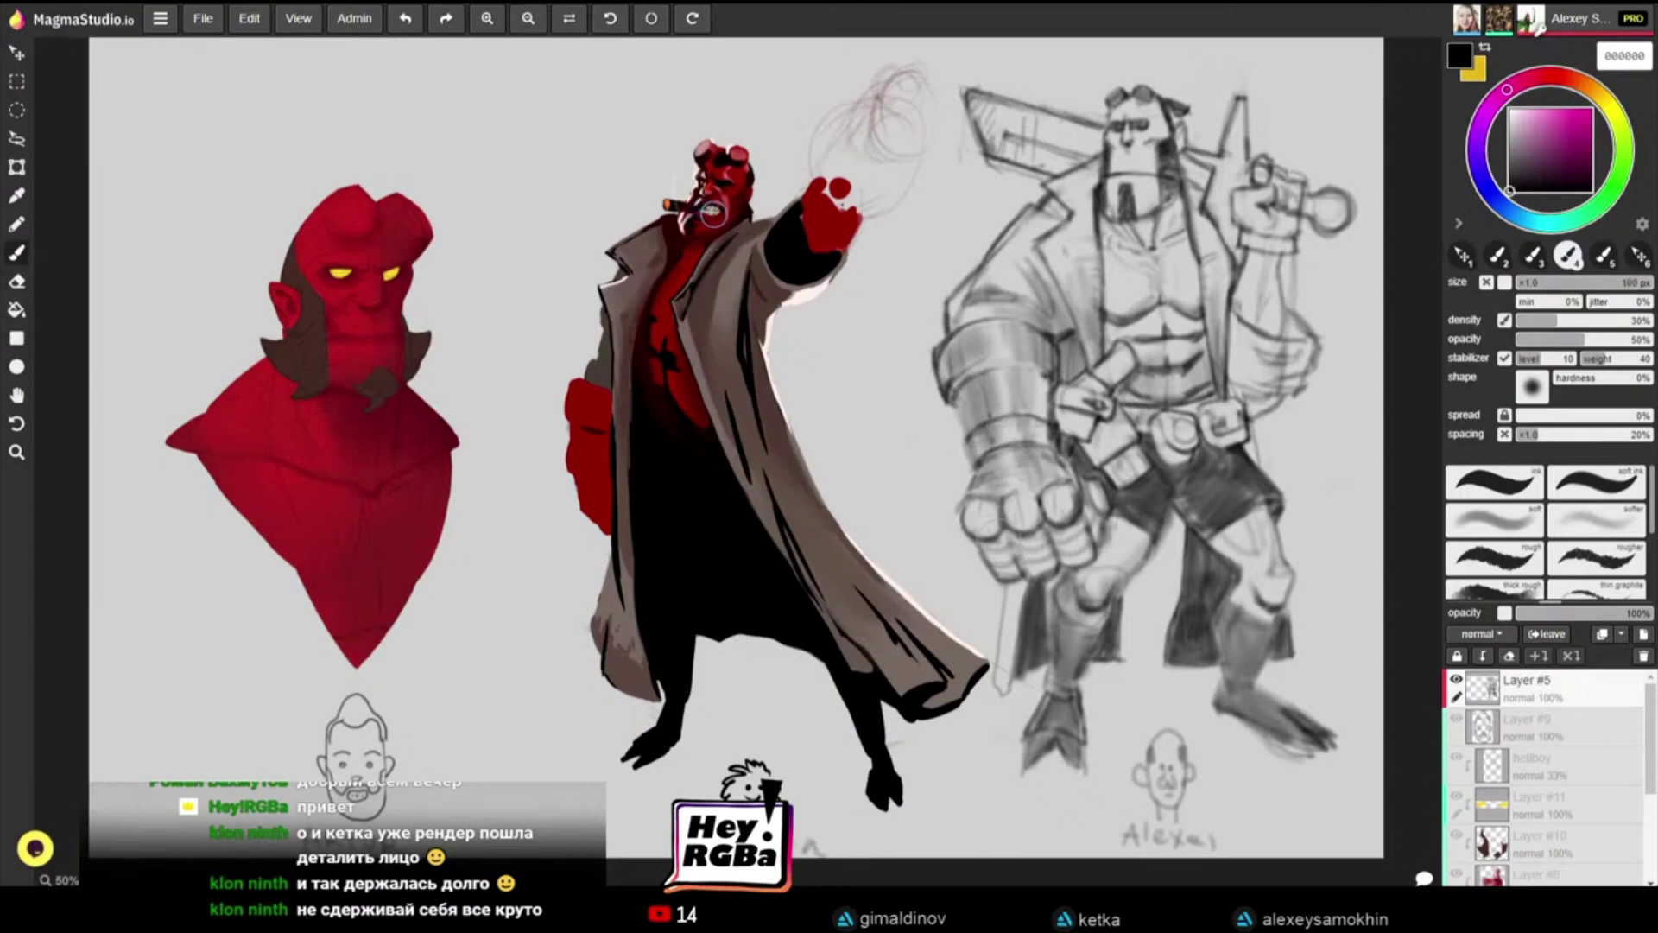
{"action": "mouse_move", "coordinate": [1005, 549]}
{"action": "left_mouse_down"}
{"action": "mouse_move", "coordinate": [1071, 525]}
{"action": "mouse_move", "coordinate": [988, 522]}
{"action": "mouse_move", "coordinate": [1069, 509]}
{"action": "mouse_move", "coordinate": [1049, 540]}
{"action": "mouse_move", "coordinate": [1093, 634]}
{"action": "left_mouse_up"}
{"action": "key", "text": "ctrl+z"}
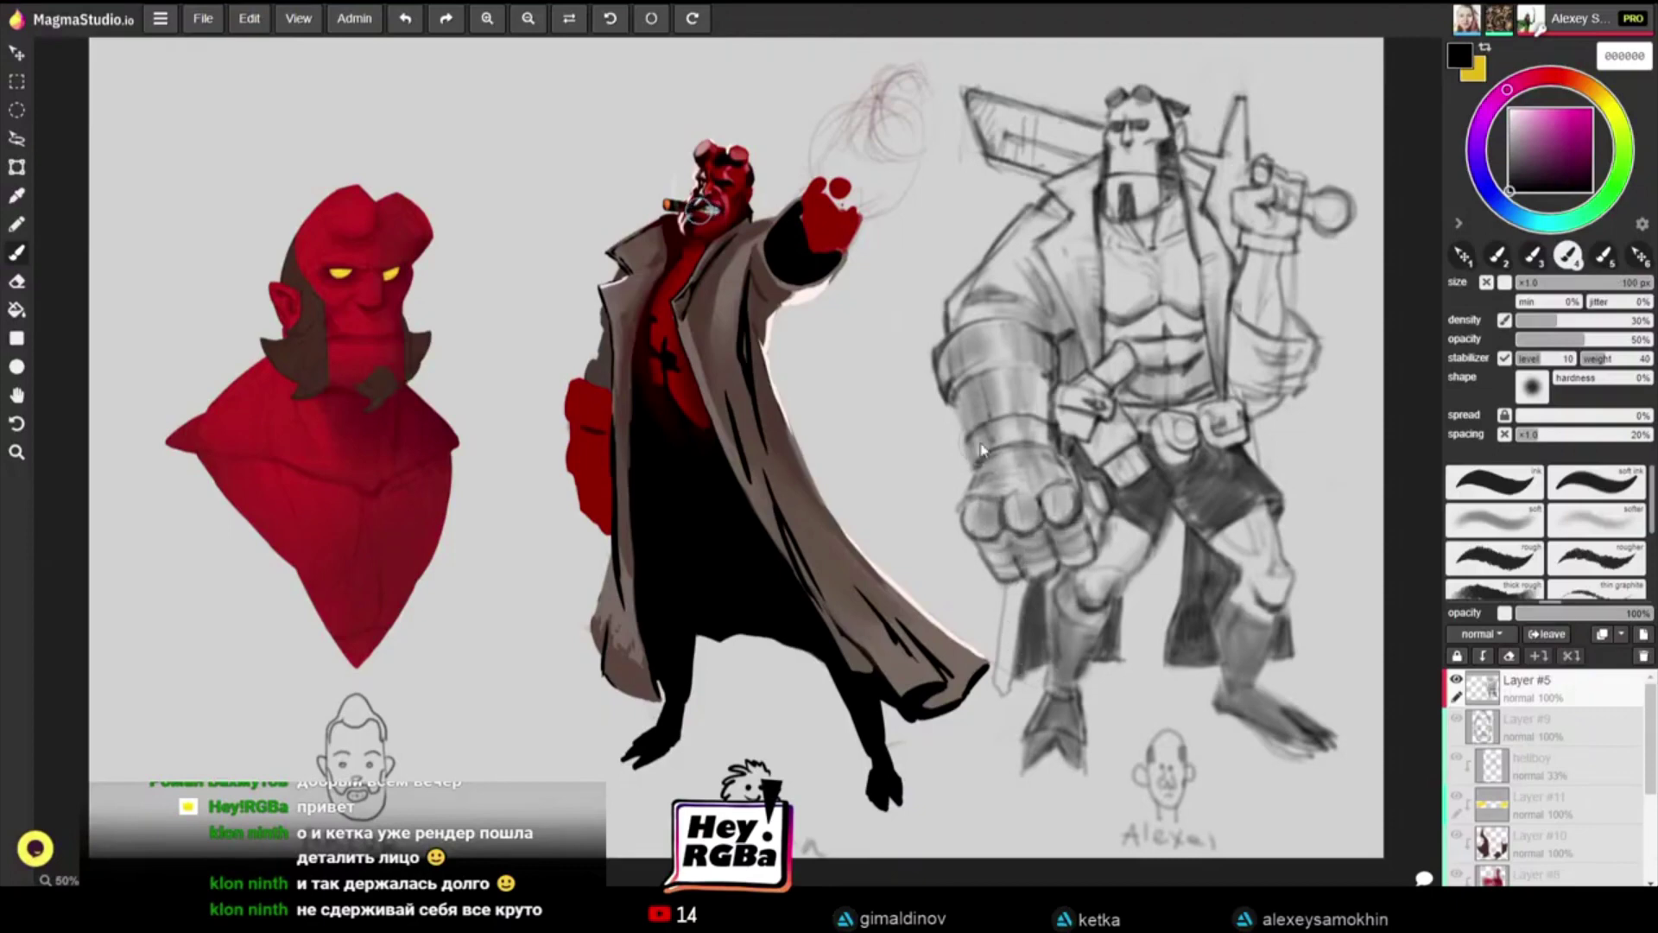
Step: Darken the lower legs and hooves, varying the soft brush between 10 and 30 px
{"action": "key", "text": "bracketleft"}
{"action": "key", "text": "bracketleft"}
{"action": "key", "text": "bracketleft"}
{"action": "key", "text": "bracketleft"}
{"action": "key", "text": "bracketleft"}
{"action": "key", "text": "bracketleft"}
{"action": "key", "text": "bracketleft"}
{"action": "key", "text": "bracketleft"}
{"action": "key", "text": "bracketleft"}
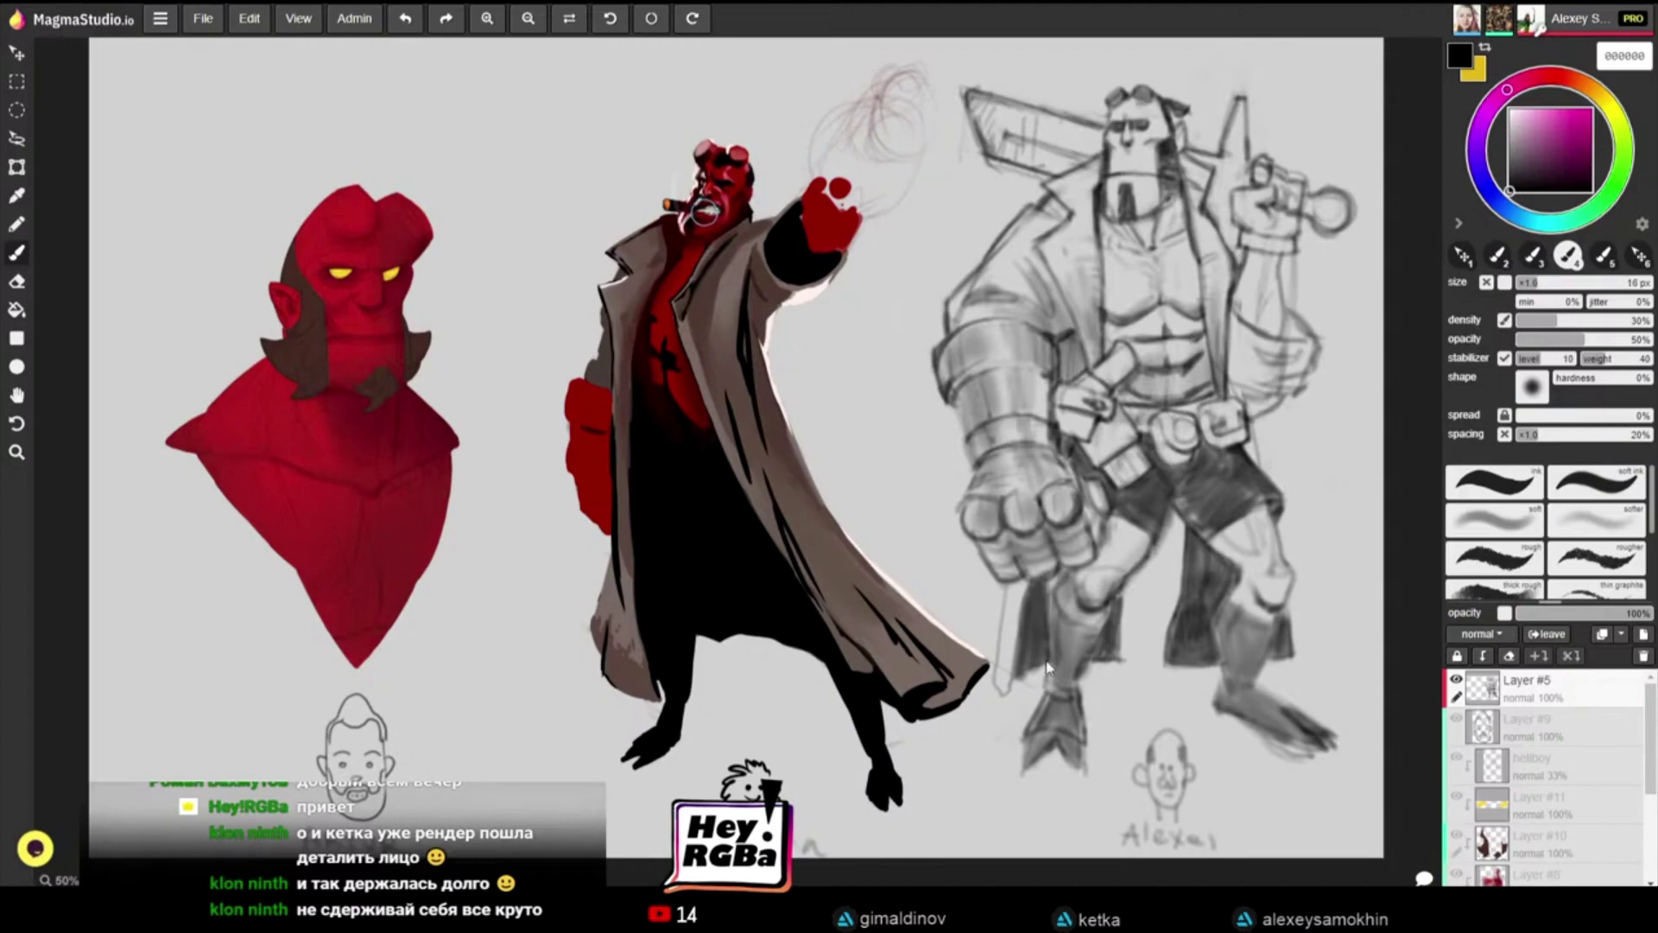
{"action": "key", "text": "bracketright"}
{"action": "key", "text": "bracketright"}
{"action": "key", "text": "bracketright"}
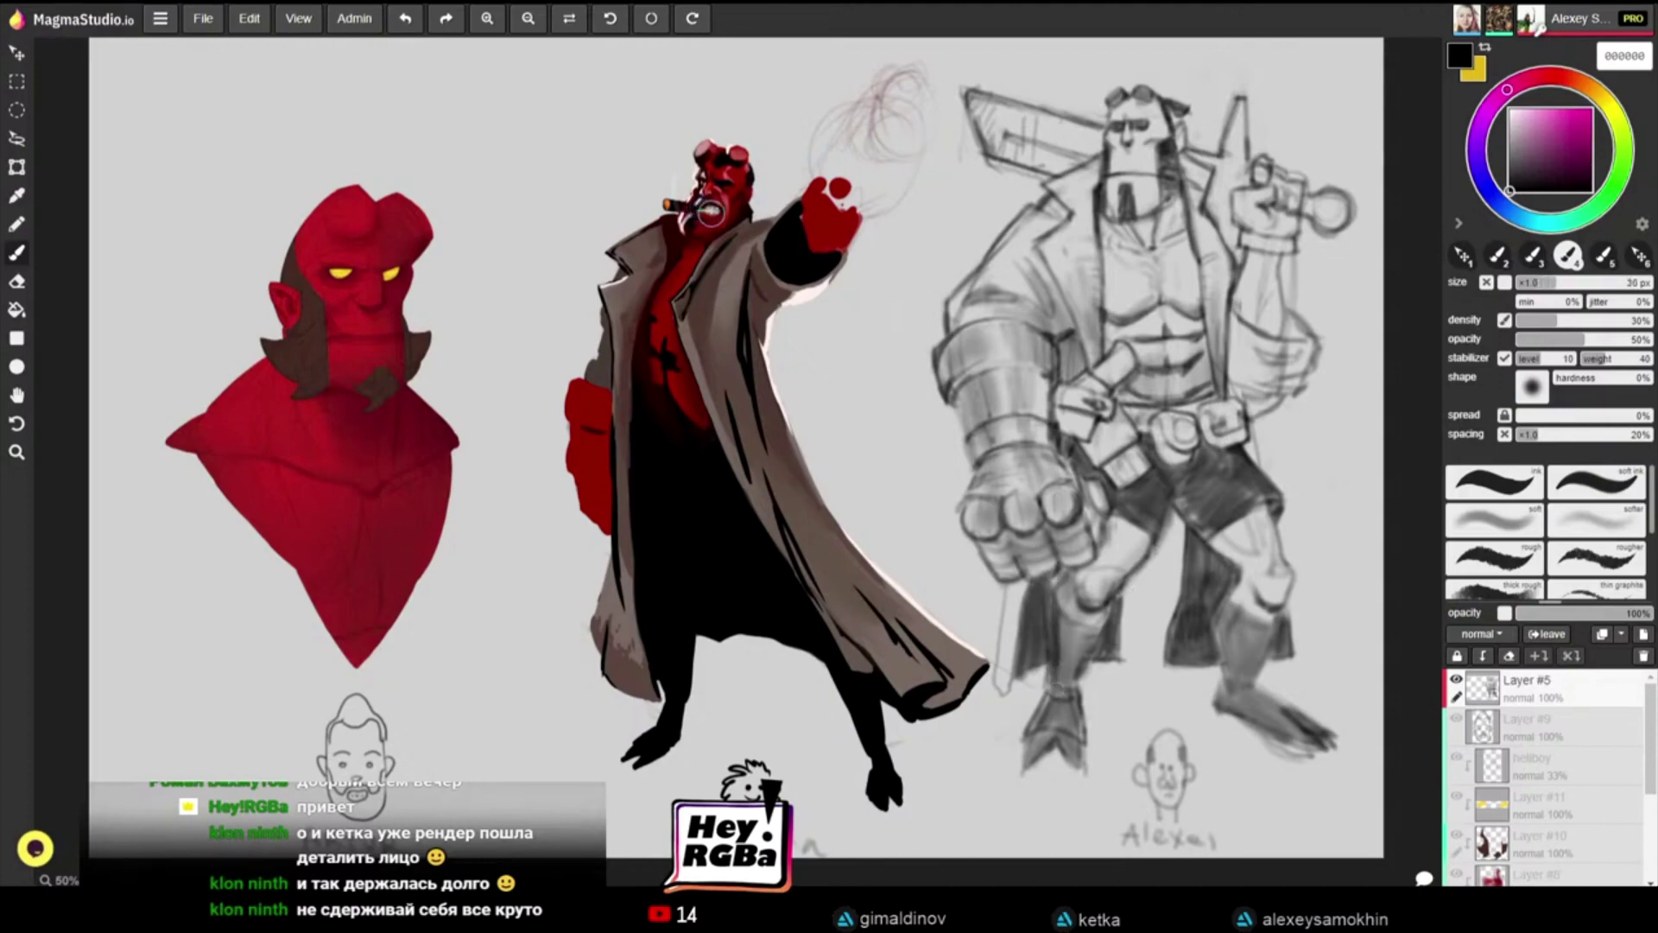
{"action": "key", "text": "bracketright"}
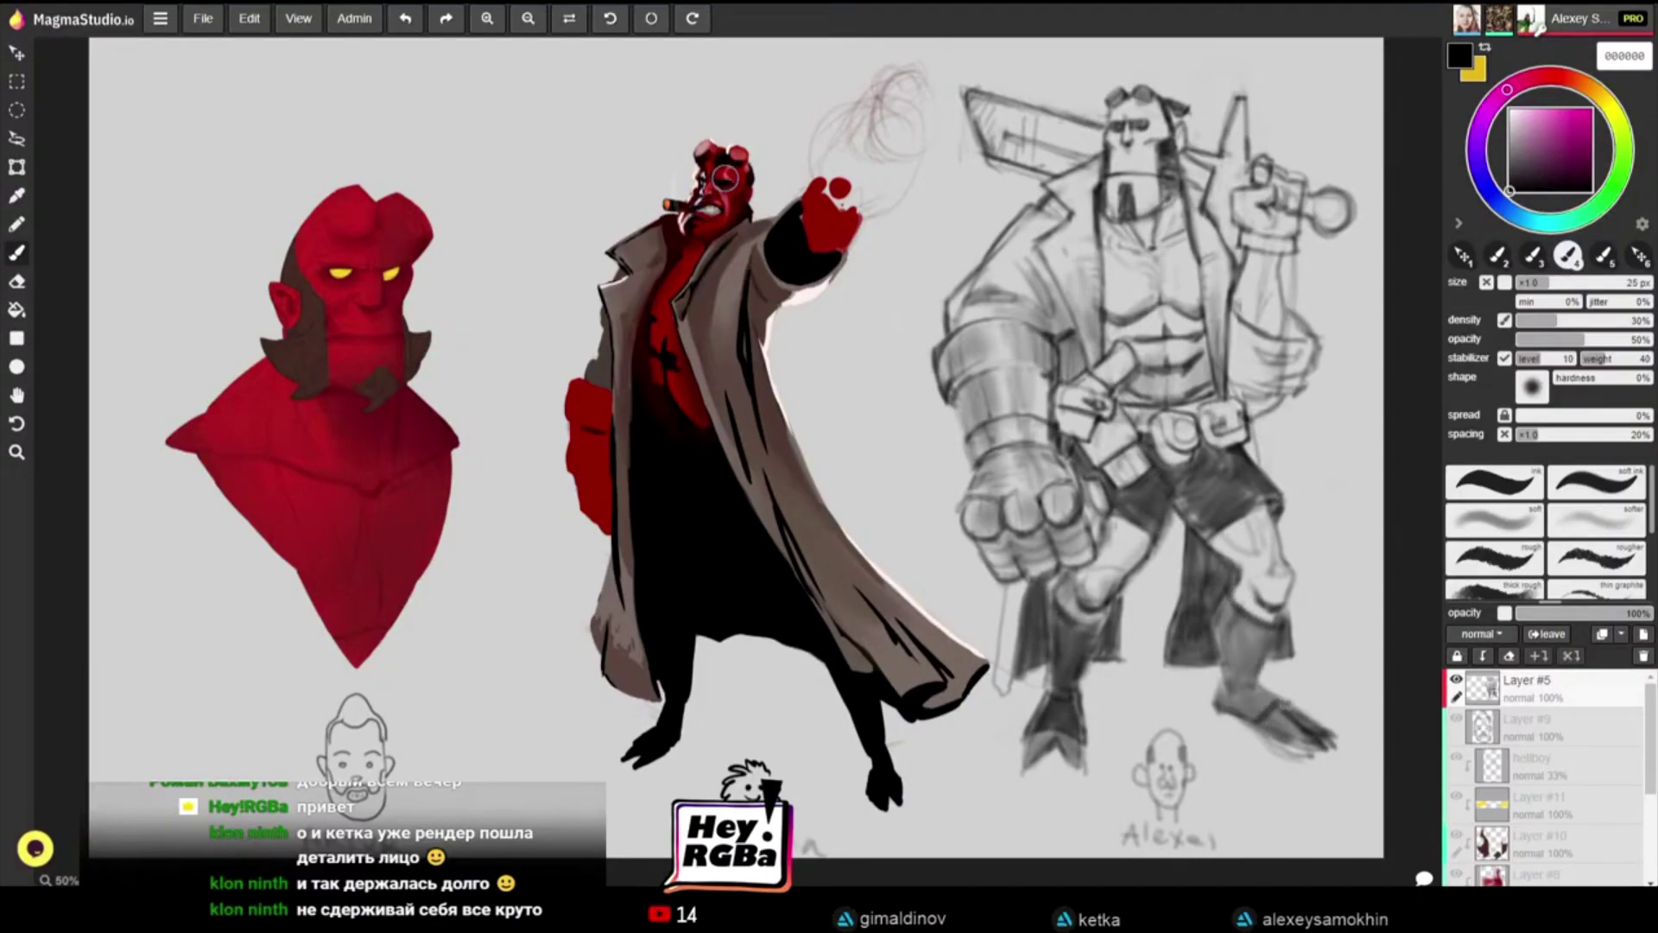
{"action": "mouse_move", "coordinate": [1254, 684]}
{"action": "left_mouse_down"}
{"action": "mouse_move", "coordinate": [1227, 706]}
{"action": "mouse_move", "coordinate": [1249, 677]}
{"action": "mouse_move", "coordinate": [1242, 711]}
{"action": "mouse_move", "coordinate": [1270, 699]}
{"action": "mouse_move", "coordinate": [1221, 620]}
{"action": "mouse_move", "coordinate": [1235, 678]}
{"action": "mouse_move", "coordinate": [1266, 627]}
{"action": "left_mouse_up"}
Step: Shade the belt pouches and the rolled sleeve of the raised arm with the soft brush at 30 to 40 px
{"action": "key", "text": "bracketright"}
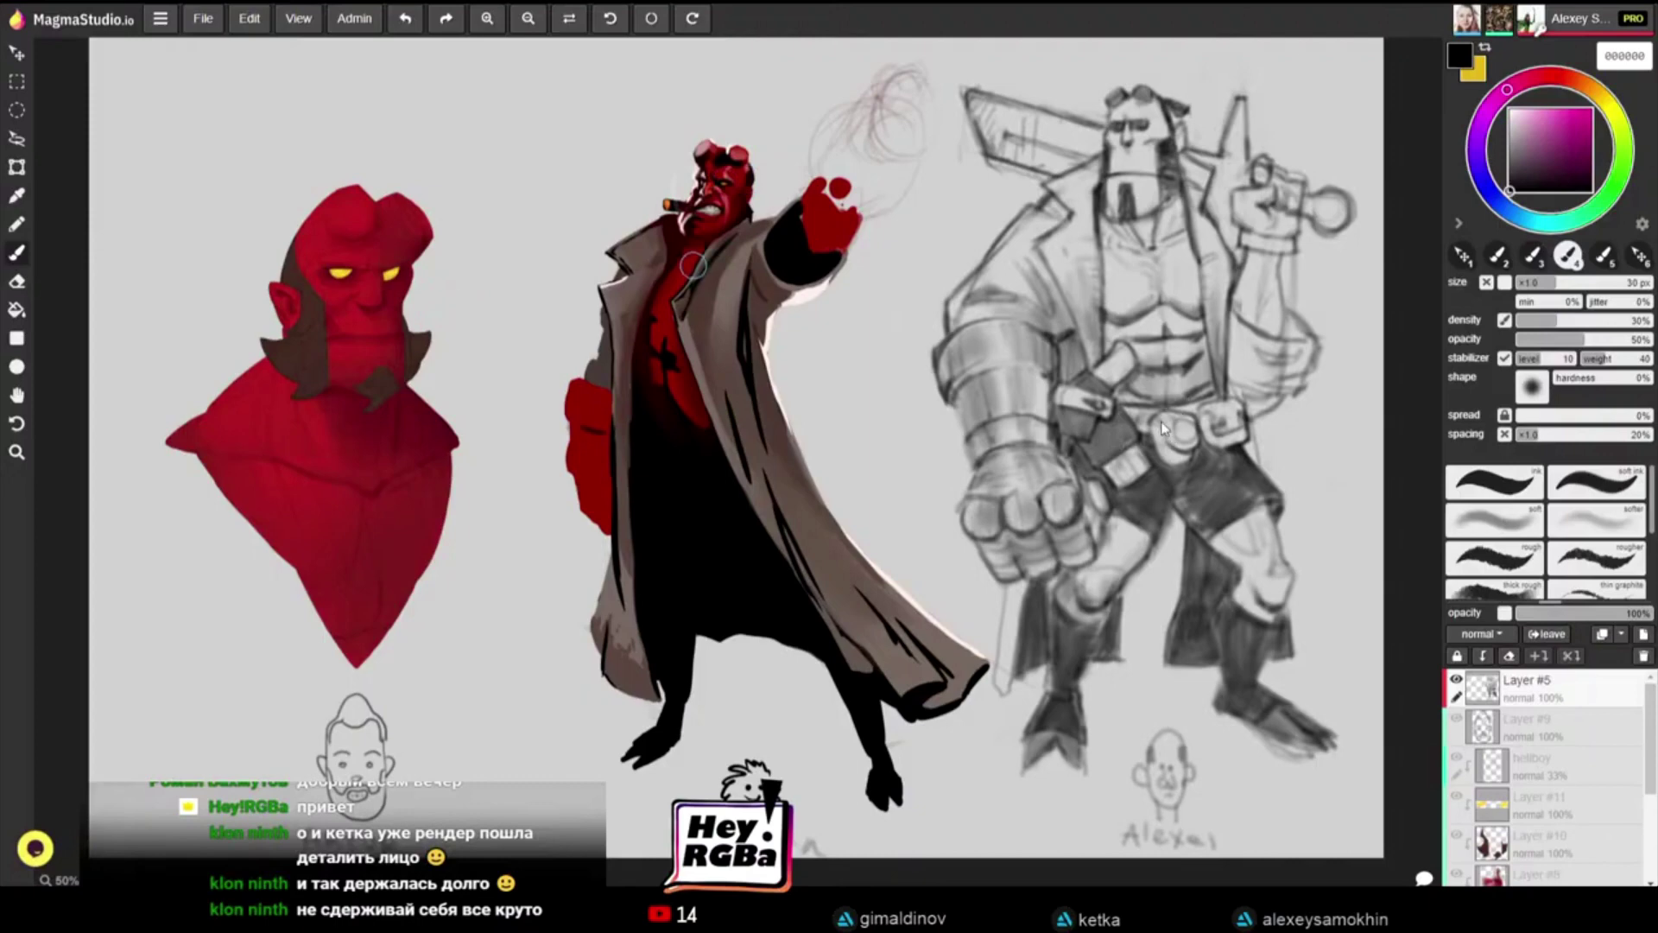
{"action": "key", "text": "]"}
{"action": "left_click_drag", "start_coordinate": [1242, 342], "coordinate": [1294, 356]}
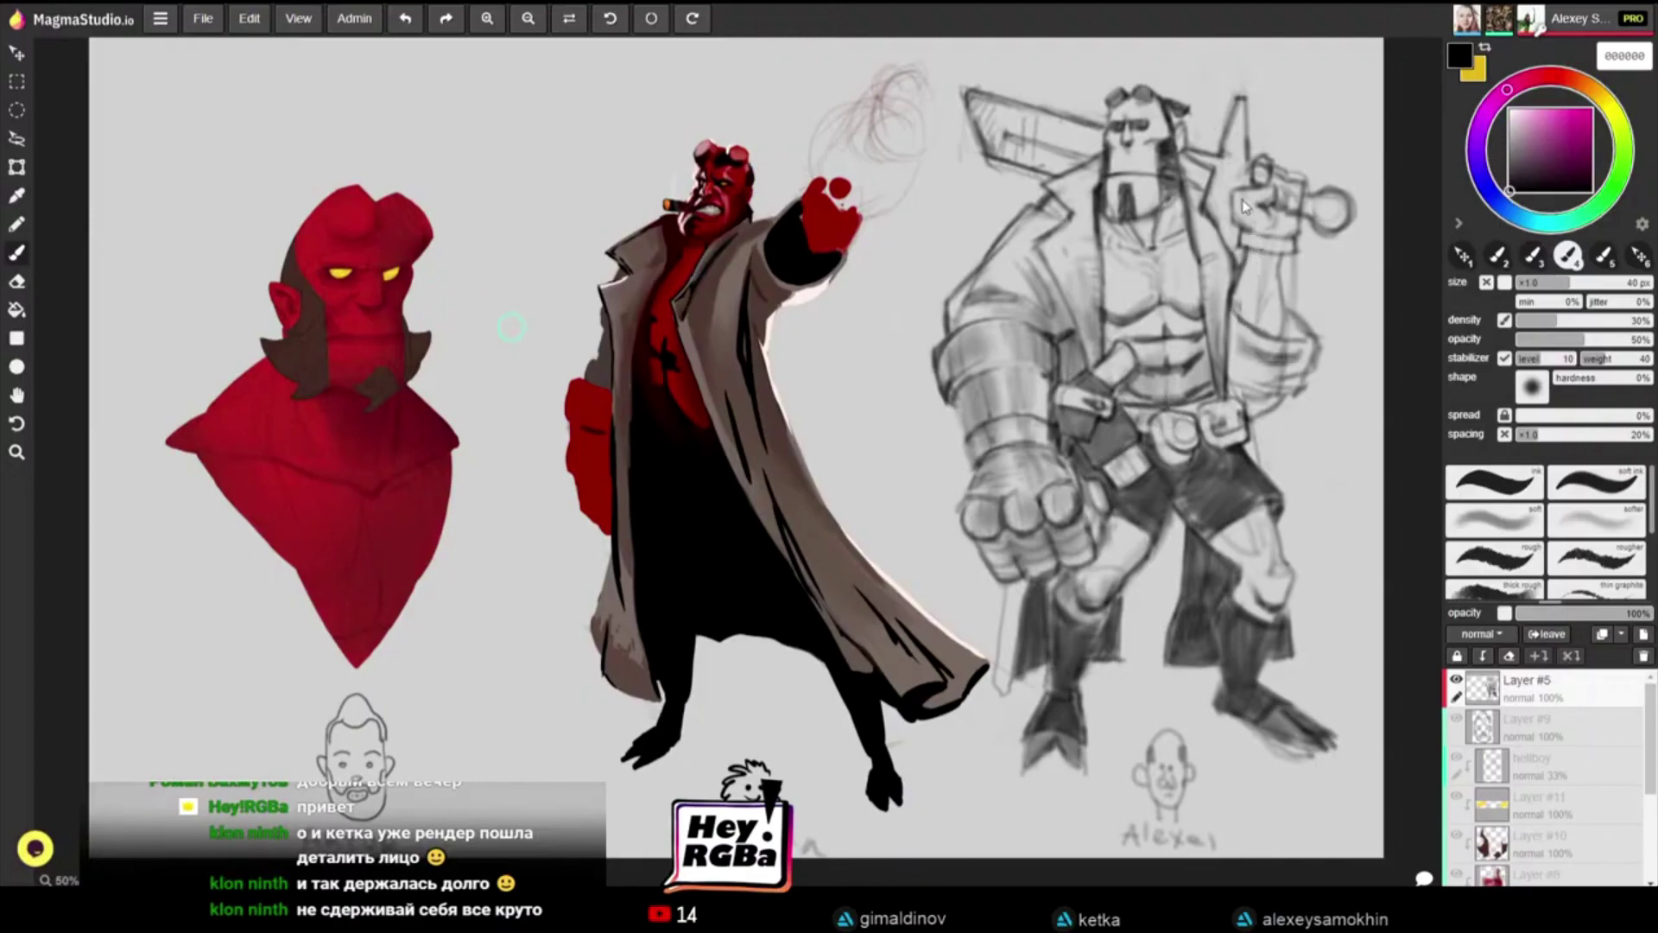
{"action": "key", "text": "["}
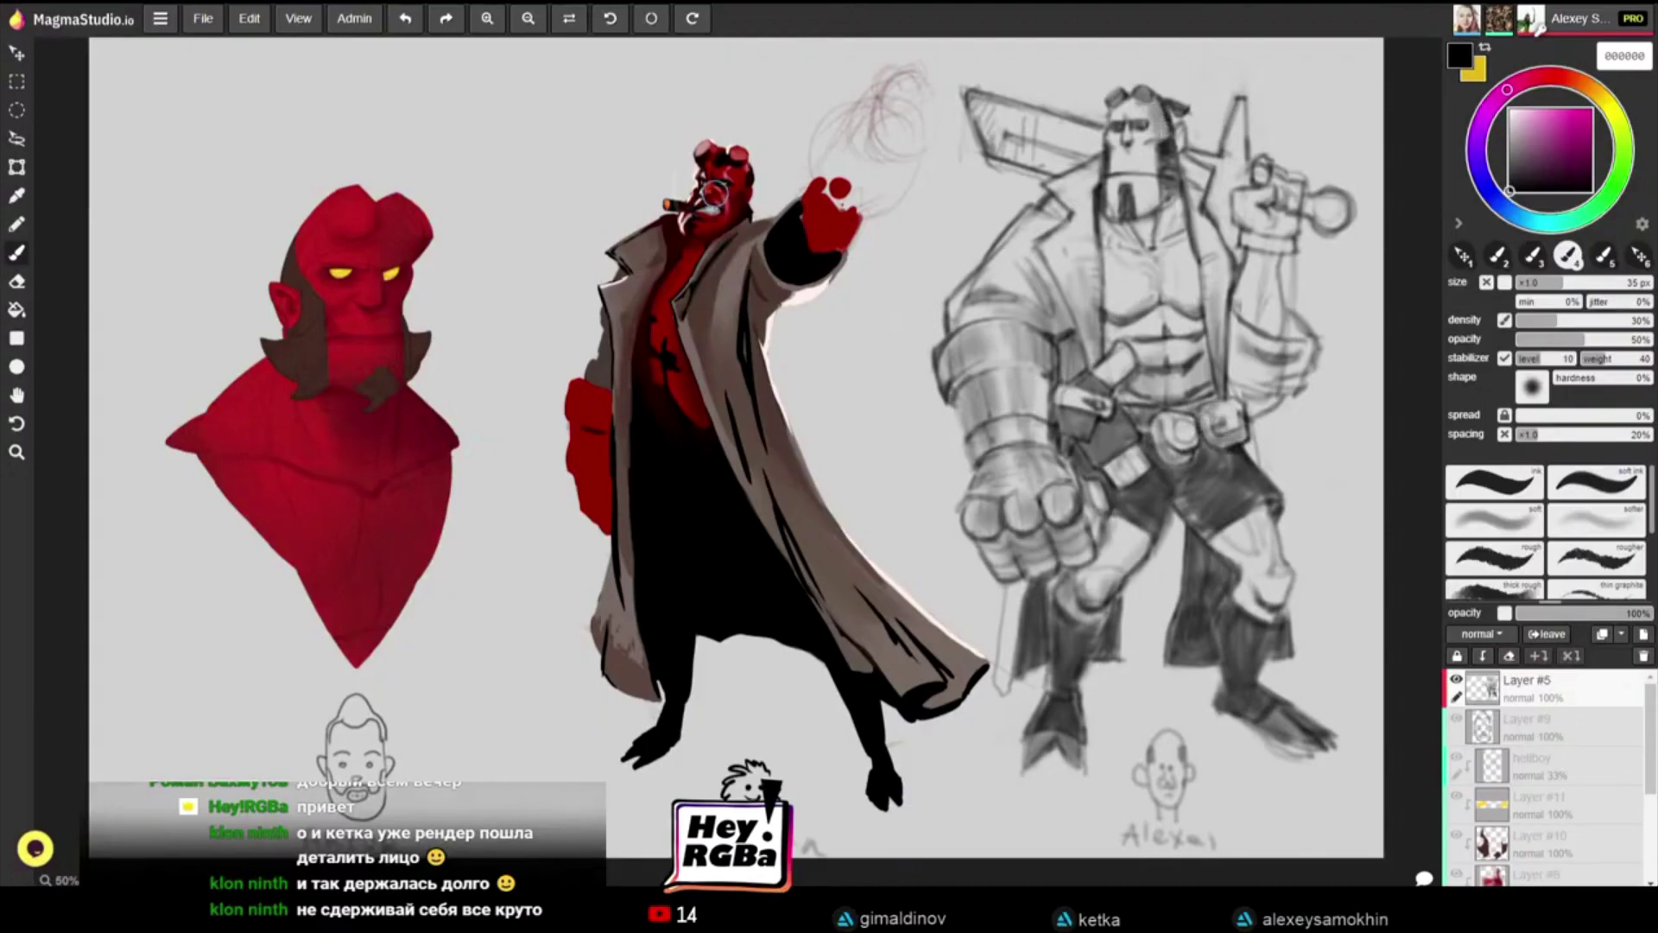
Step: Shade the side of the face, the jaw and the area behind the head with the soft brush at 60 px
{"action": "key", "text": "ctrl+z"}
{"action": "key", "text": "]"}
{"action": "key", "text": "]"}
{"action": "key", "text": "]"}
{"action": "key", "text": "]"}
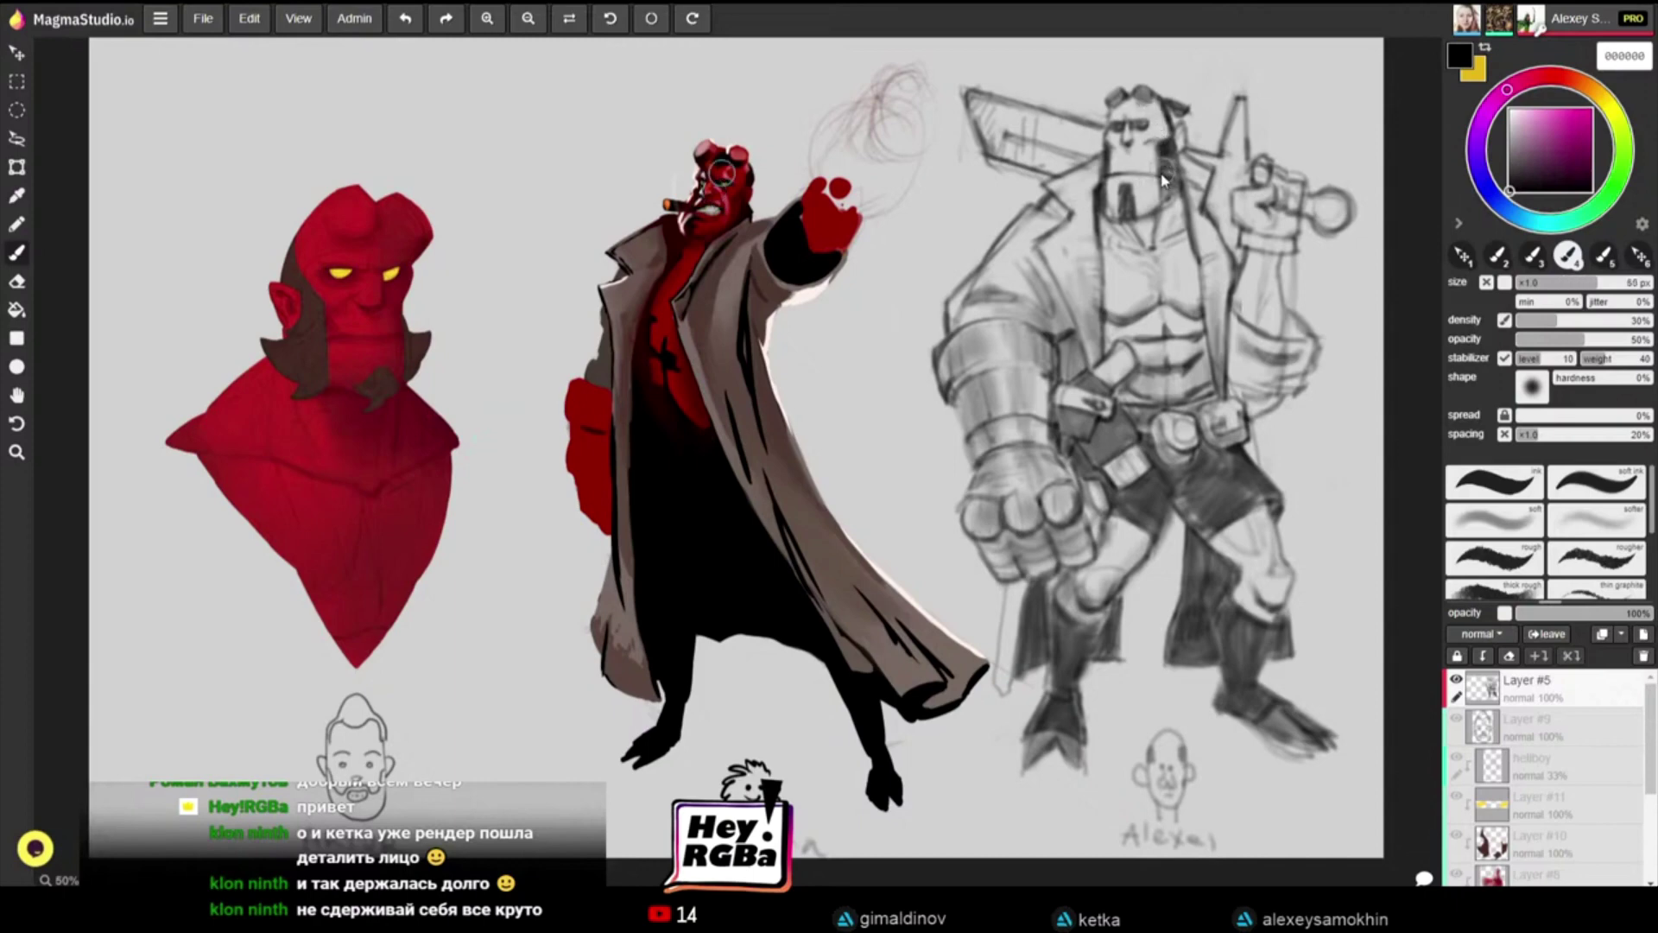
{"action": "mouse_move", "coordinate": [1161, 216]}
{"action": "left_mouse_down"}
{"action": "mouse_move", "coordinate": [1145, 146]}
{"action": "mouse_move", "coordinate": [1135, 232]}
{"action": "left_mouse_up"}
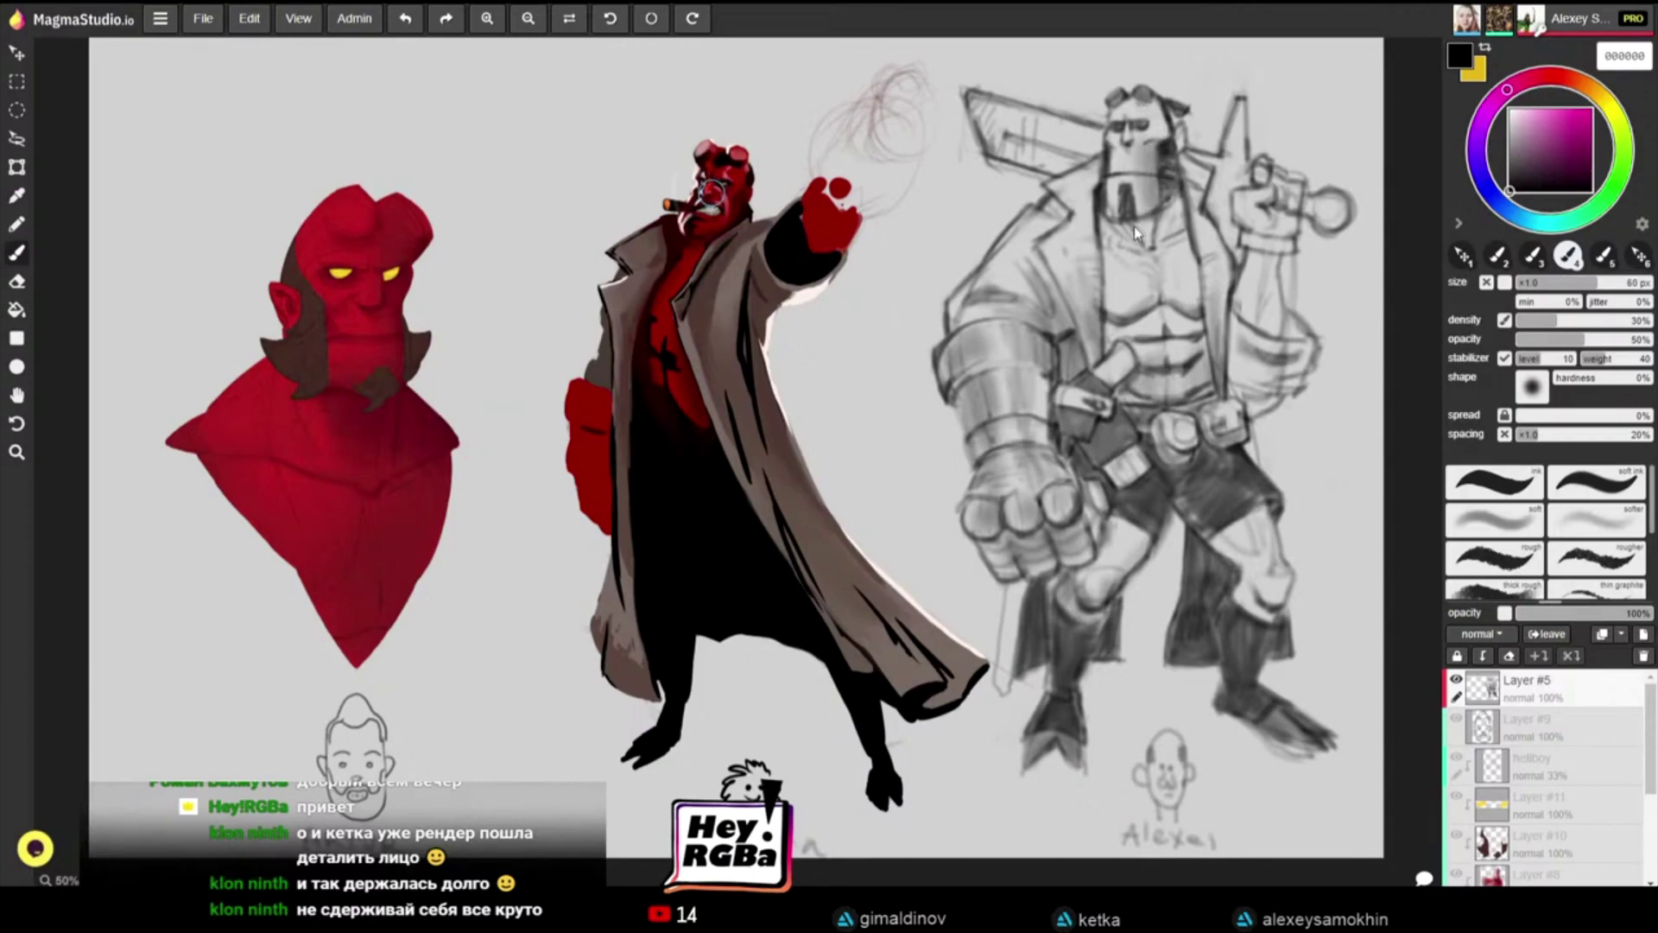
{"action": "key", "text": "ctrl+z"}
{"action": "mouse_move", "coordinate": [1166, 161]}
{"action": "left_mouse_down"}
{"action": "mouse_move", "coordinate": [1154, 149]}
{"action": "mouse_move", "coordinate": [1155, 208]}
{"action": "left_mouse_up"}
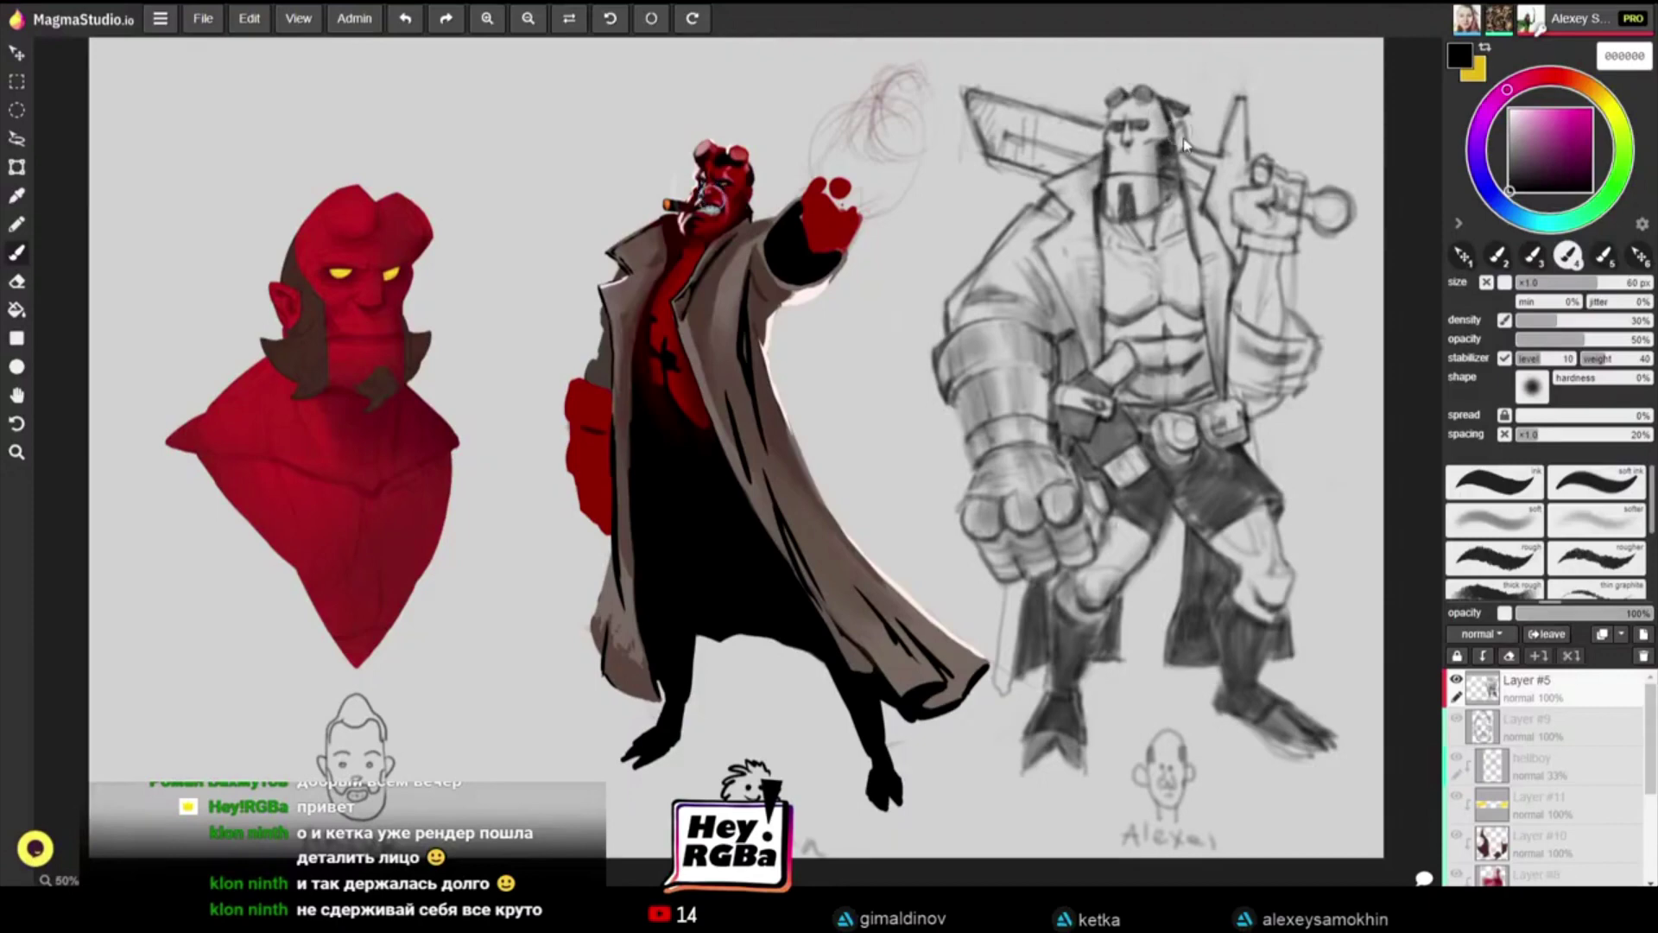
{"action": "mouse_move", "coordinate": [1188, 164]}
{"action": "left_mouse_down"}
{"action": "mouse_move", "coordinate": [1173, 153]}
{"action": "mouse_move", "coordinate": [1196, 170]}
{"action": "mouse_move", "coordinate": [1183, 161]}
{"action": "left_mouse_up"}
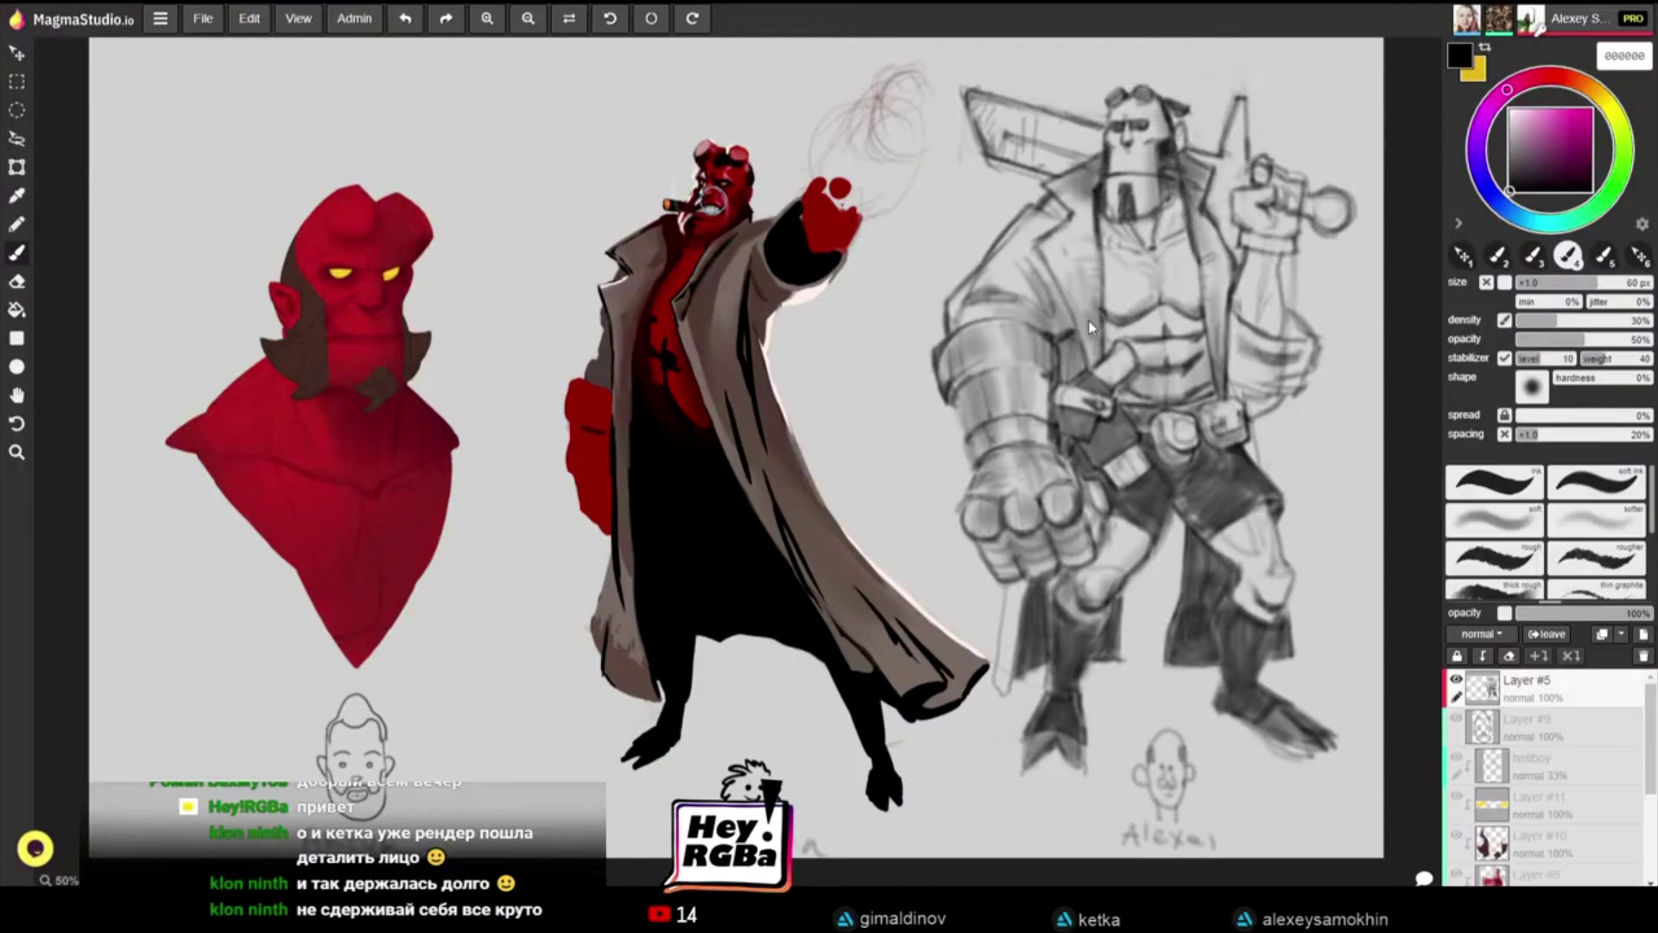
Step: Darken the coat collar beside the neck with the soft brush at 70 px
{"action": "key", "text": "ctrl+z"}
{"action": "key", "text": "bracketright"}
{"action": "mouse_move", "coordinate": [1102, 178]}
{"action": "left_mouse_down"}
{"action": "mouse_move", "coordinate": [1070, 188]}
{"action": "mouse_move", "coordinate": [1090, 203]}
{"action": "mouse_move", "coordinate": [1090, 259]}
{"action": "mouse_move", "coordinate": [1047, 221]}
{"action": "mouse_move", "coordinate": [1066, 205]}
{"action": "mouse_move", "coordinate": [1030, 230]}
{"action": "left_mouse_up"}
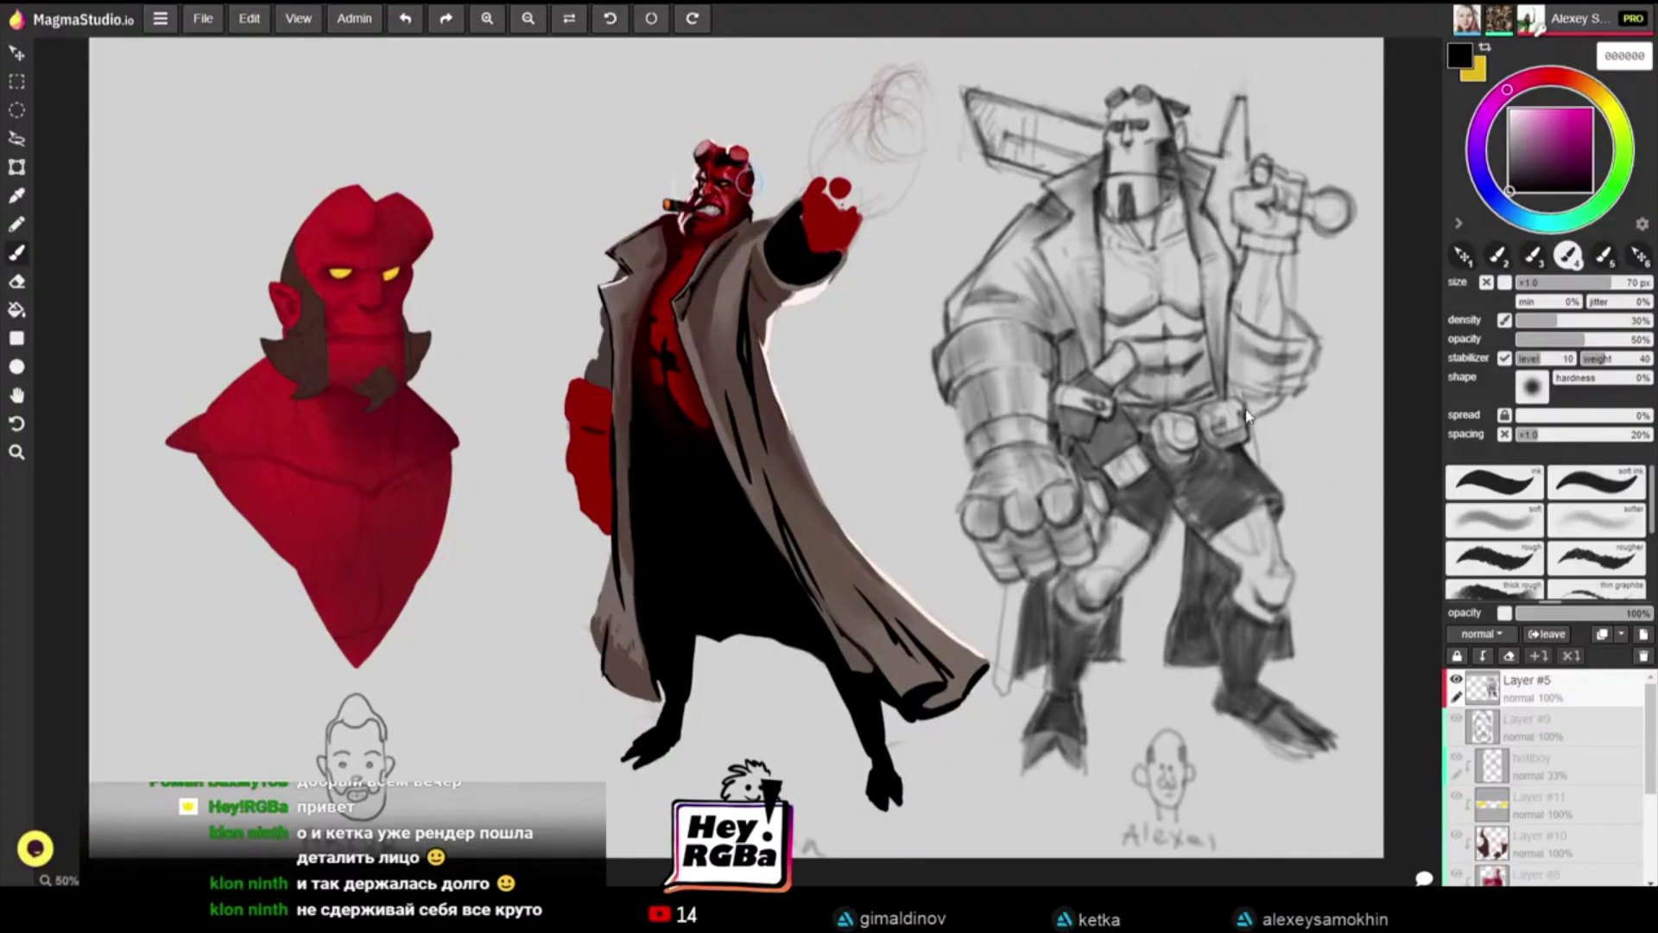
Step: Deepen the shadow around the outer belt pouch with the soft brush at 50 px
{"action": "key", "text": "bracketleft"}
{"action": "key", "text": "bracketleft"}
{"action": "mouse_move", "coordinate": [1240, 394]}
{"action": "left_mouse_down"}
{"action": "mouse_move", "coordinate": [1273, 402]}
{"action": "mouse_move", "coordinate": [1250, 409]}
{"action": "left_mouse_up"}
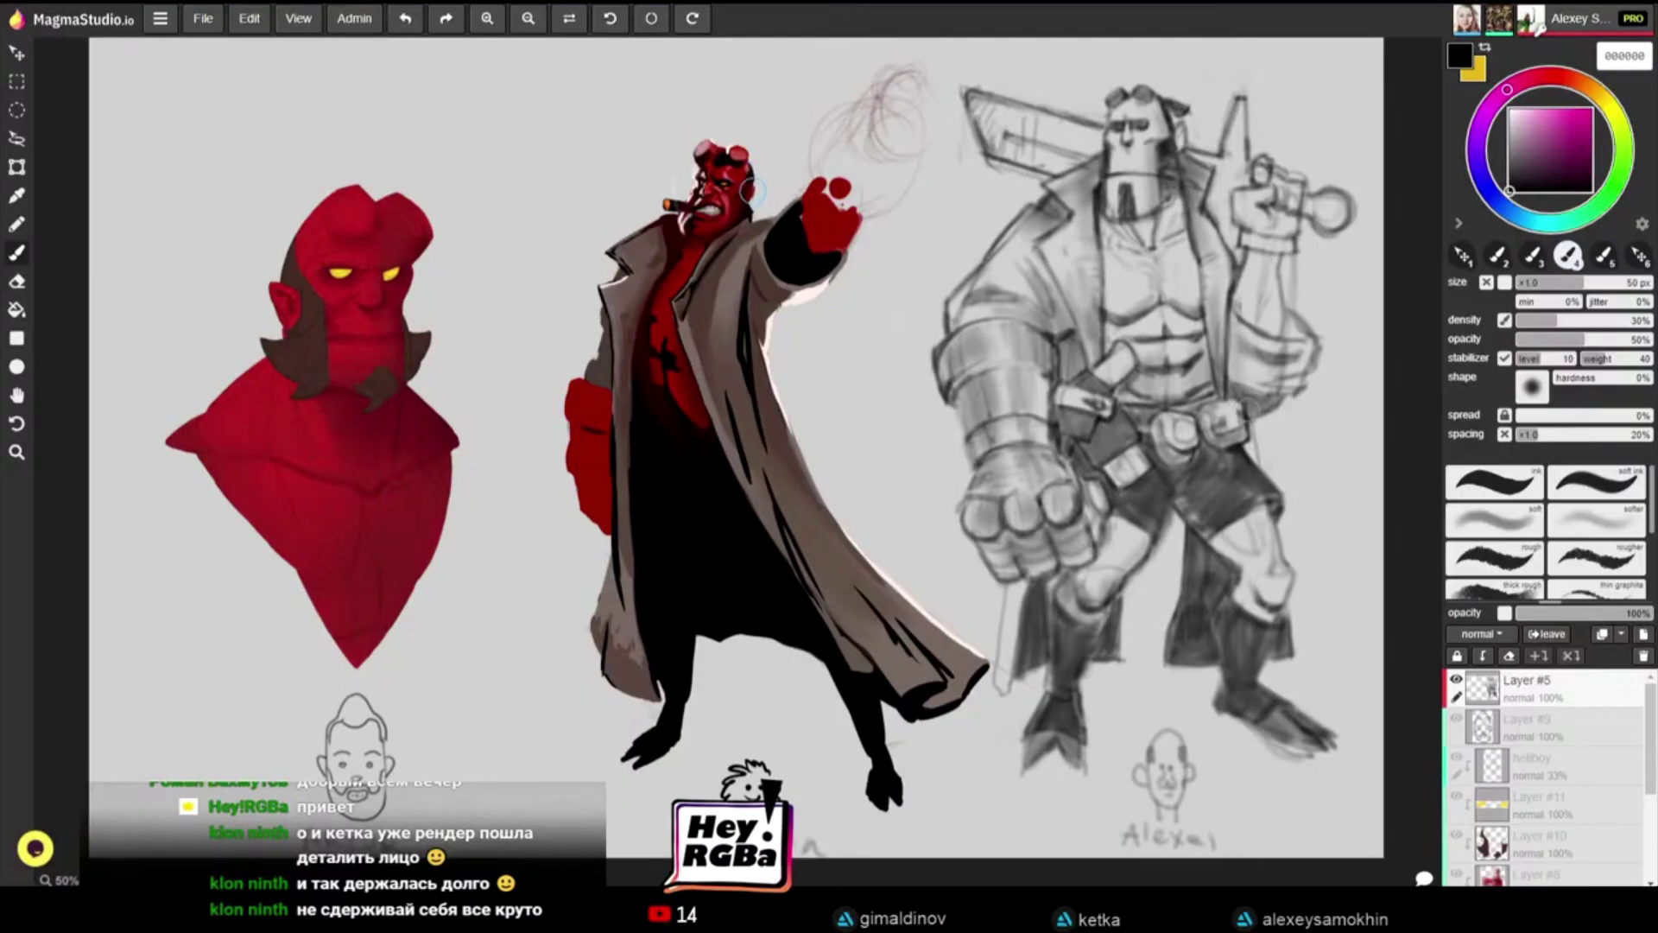
{"action": "mouse_move", "coordinate": [1244, 199]}
{"action": "left_mouse_down"}
{"action": "mouse_move", "coordinate": [1239, 220]}
{"action": "mouse_move", "coordinate": [1264, 208]}
{"action": "mouse_move", "coordinate": [1261, 172]}
{"action": "mouse_move", "coordinate": [1291, 201]}
{"action": "left_mouse_up"}
{"action": "key", "text": "ctrl+z"}
{"action": "key", "text": "space"}
{"action": "left_click_drag", "start_coordinate": [1302, 603], "coordinate": [1302, 654]}
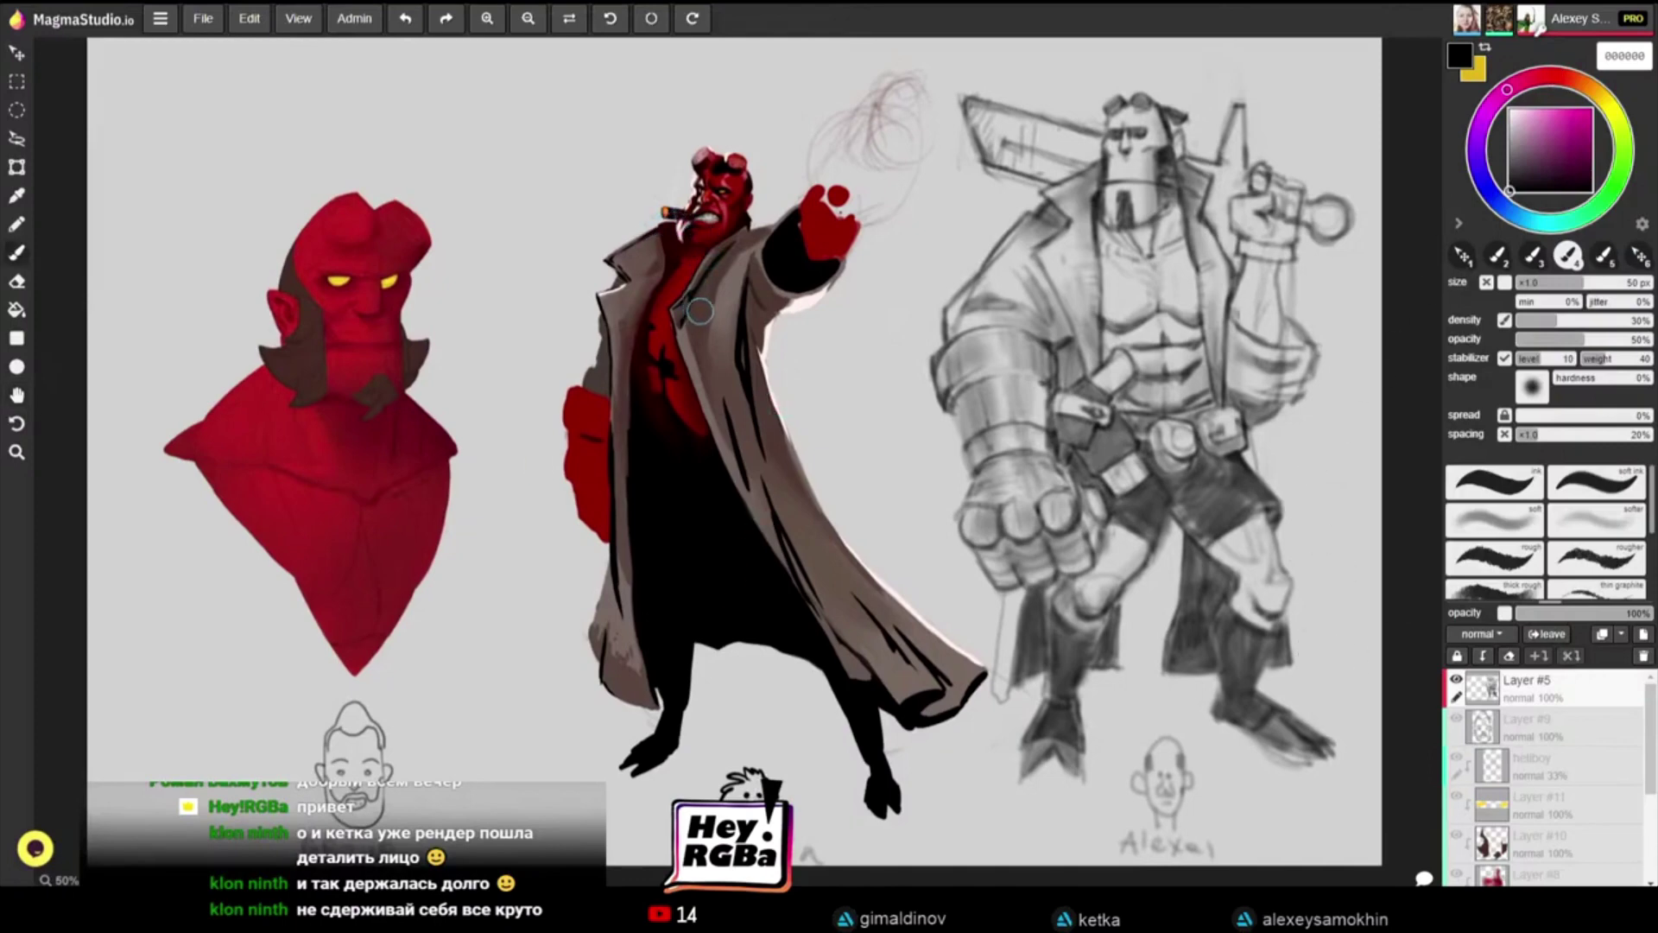
Step: Choose a red hue on the color wheel and set Layer #5's blend mode to multiply
{"action": "left_click", "coordinate": [1546, 74]}
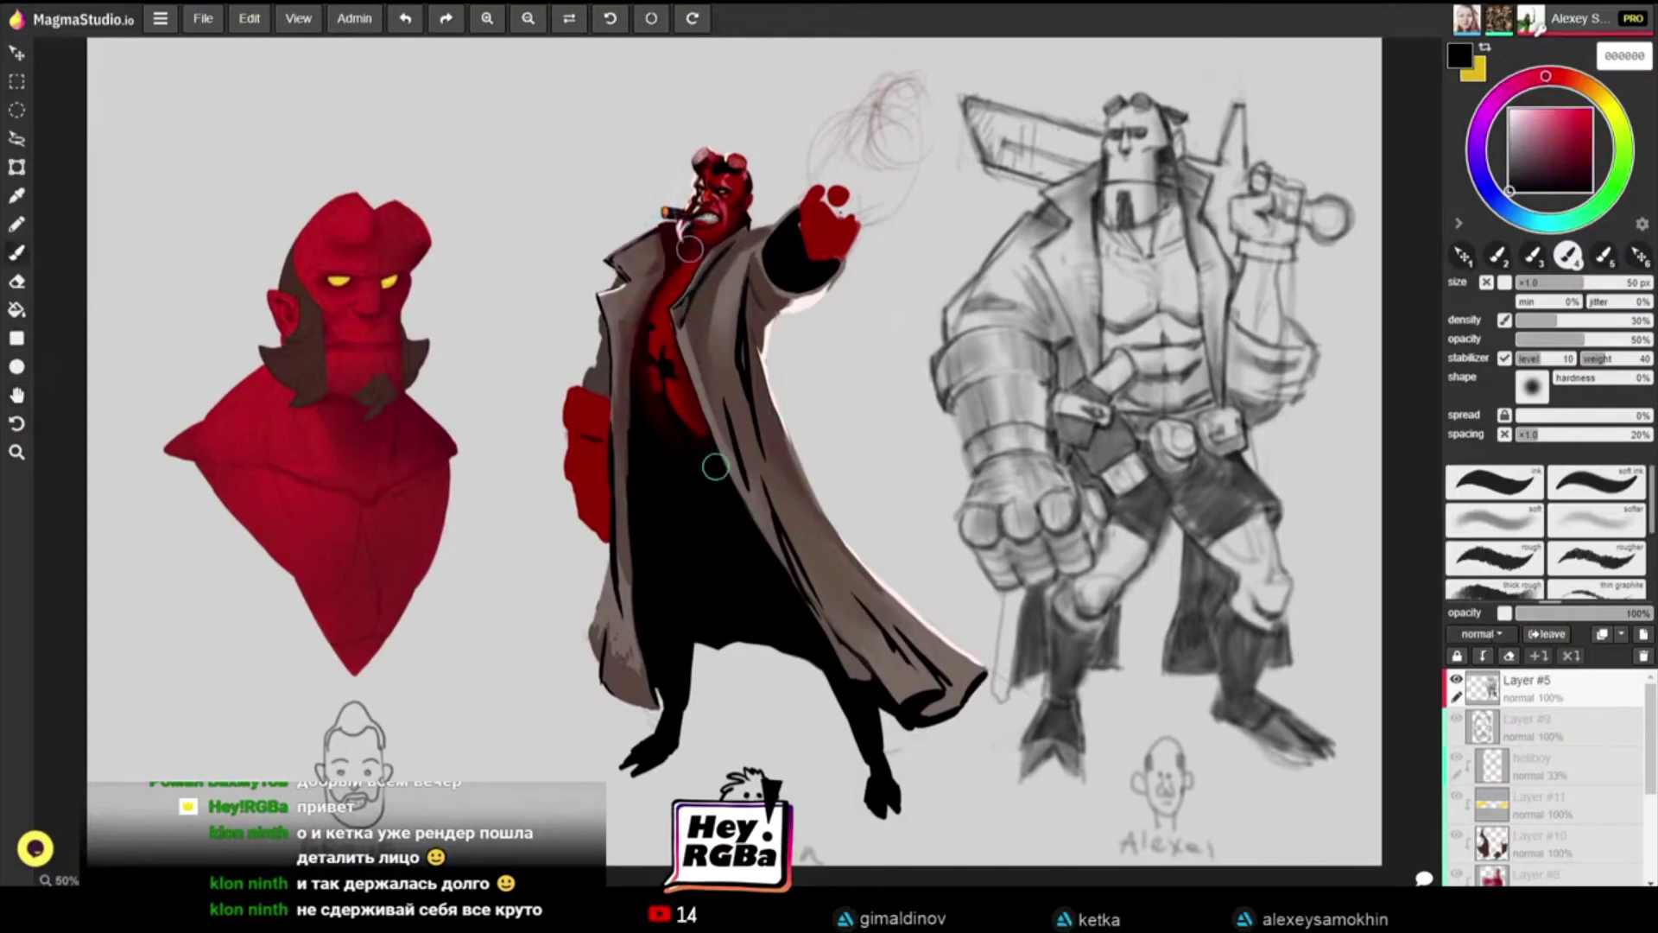
{"action": "left_click", "coordinate": [1481, 633]}
{"action": "left_click", "coordinate": [1565, 523]}
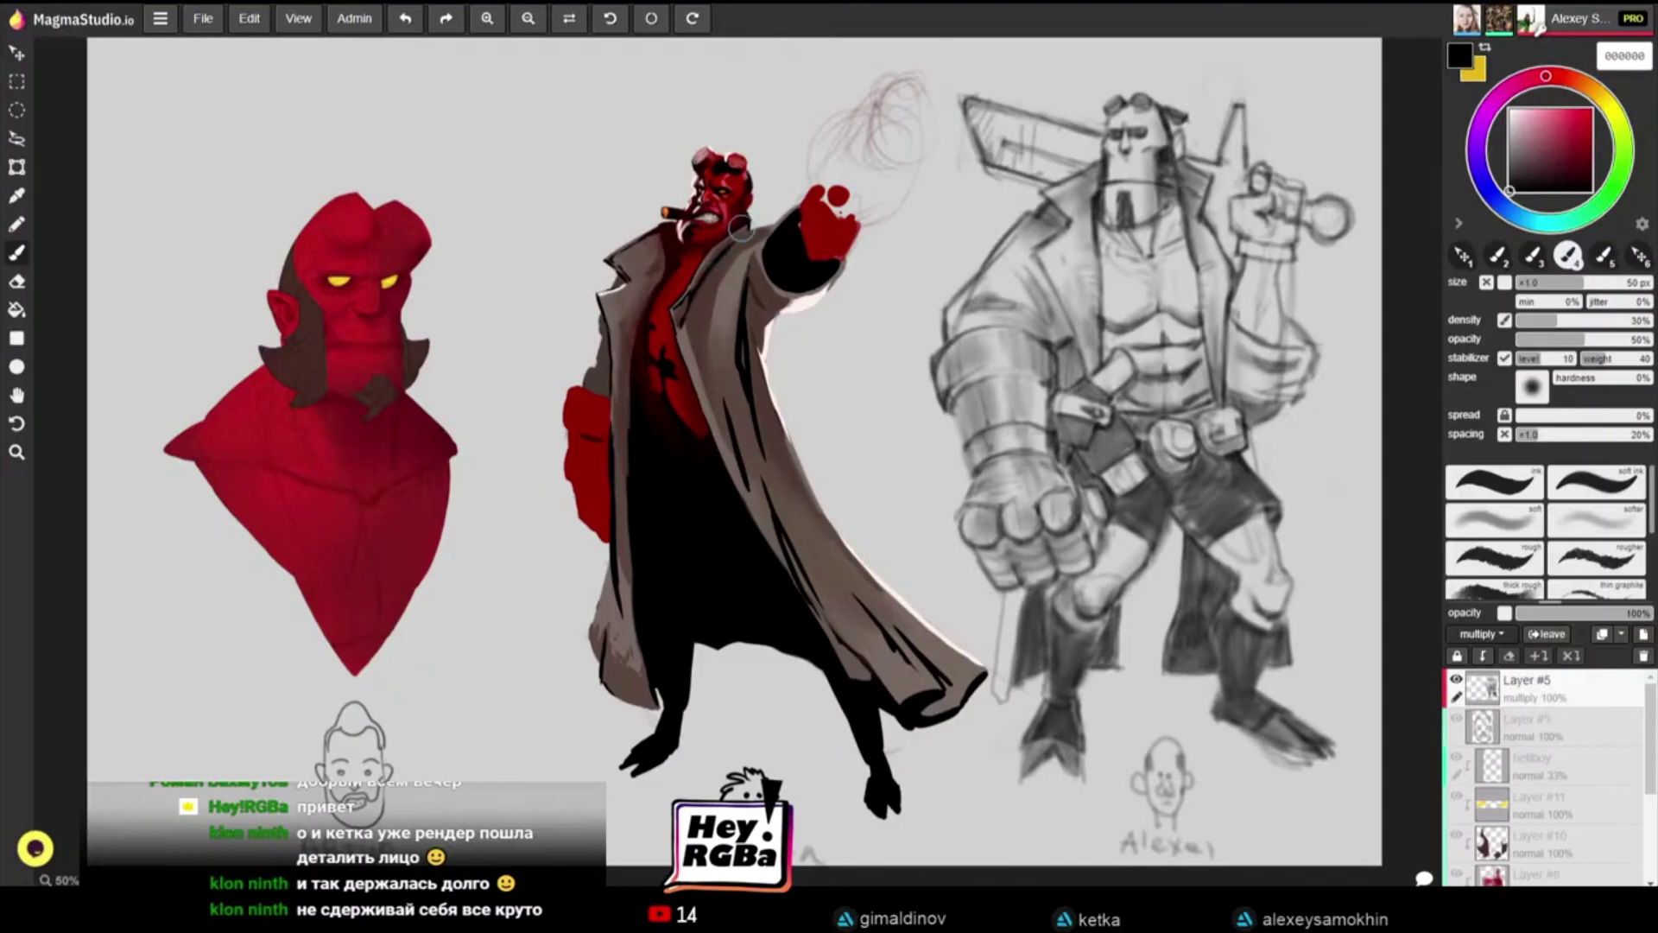
Step: Export the drawing and reopen the shared canvas from its copied address
{"action": "left_click", "coordinate": [203, 18]}
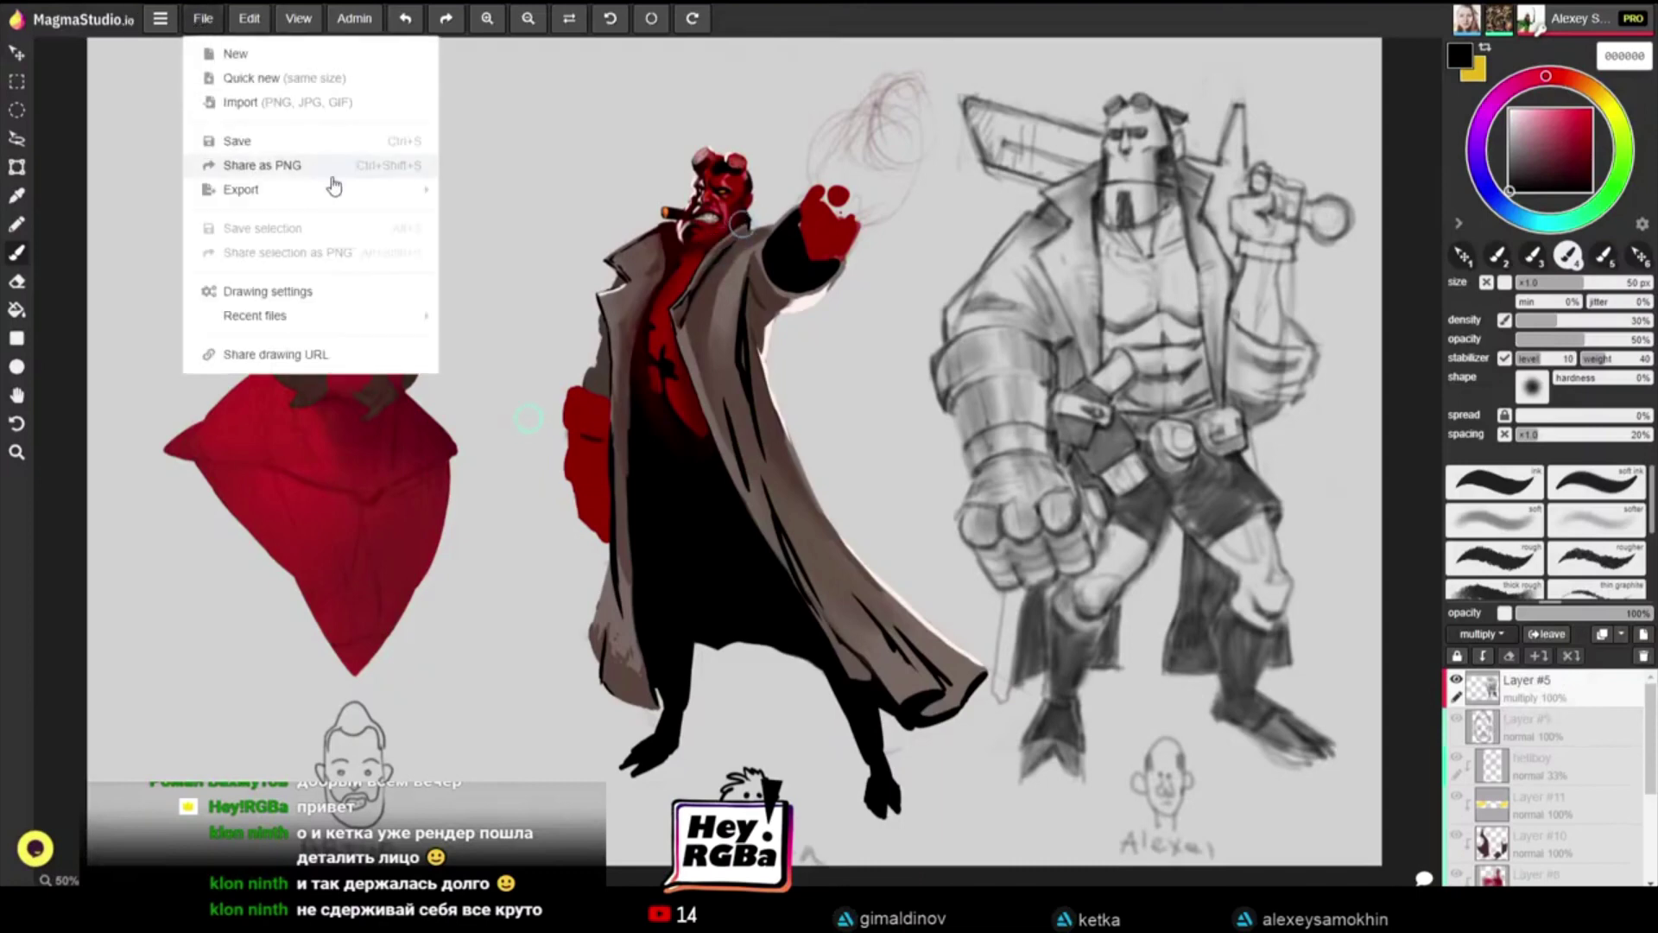
{"action": "mouse_move", "coordinate": [334, 188]}
{"action": "left_click", "coordinate": [537, 219]}
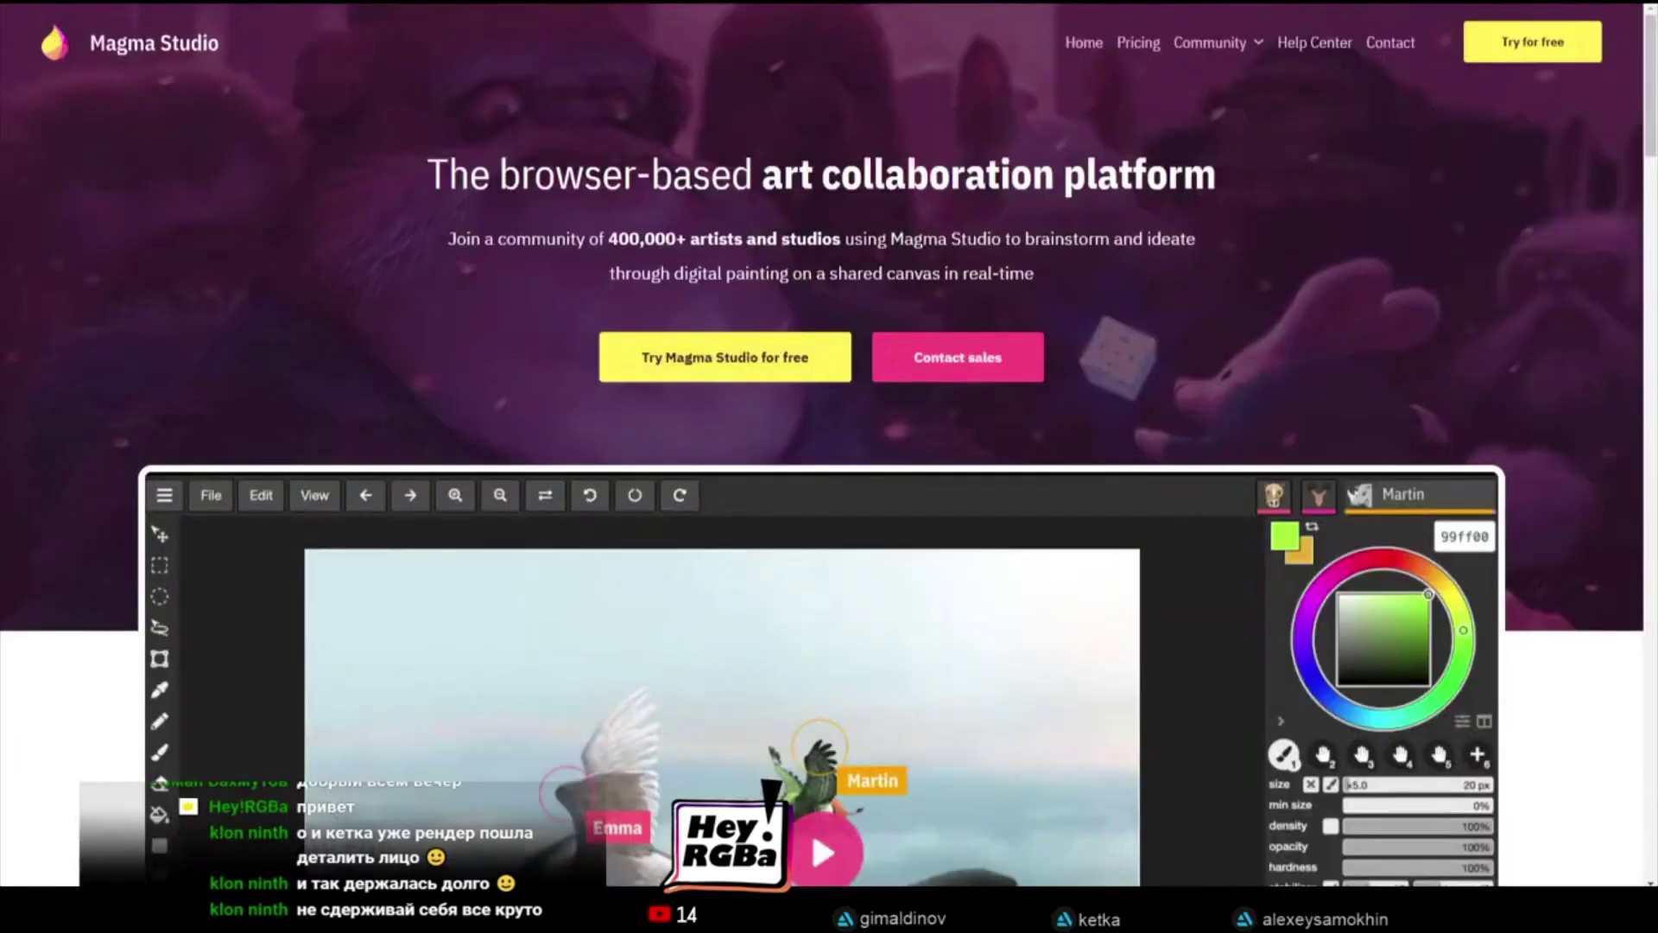
{"action": "key", "text": "ctrl+v"}
{"action": "key", "text": "Return"}
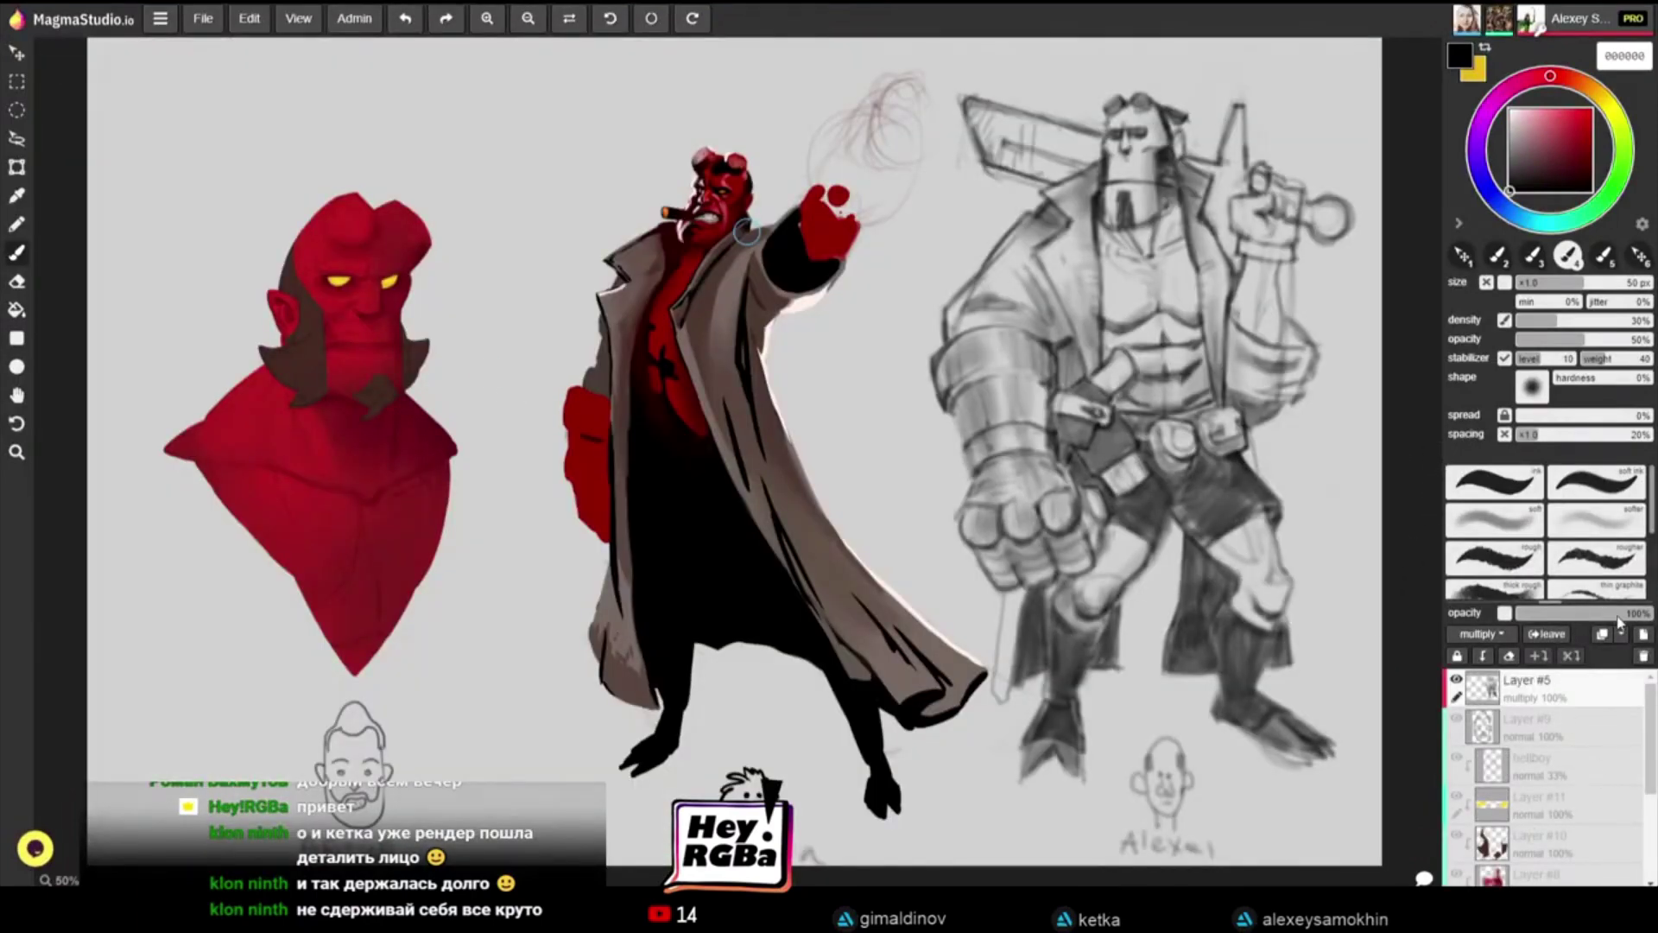
Step: Add a new layer directly beneath Layer #5 and make it the active layer
{"action": "left_click", "coordinate": [1643, 634]}
{"action": "left_click_drag", "start_coordinate": [1591, 695], "coordinate": [1598, 733]}
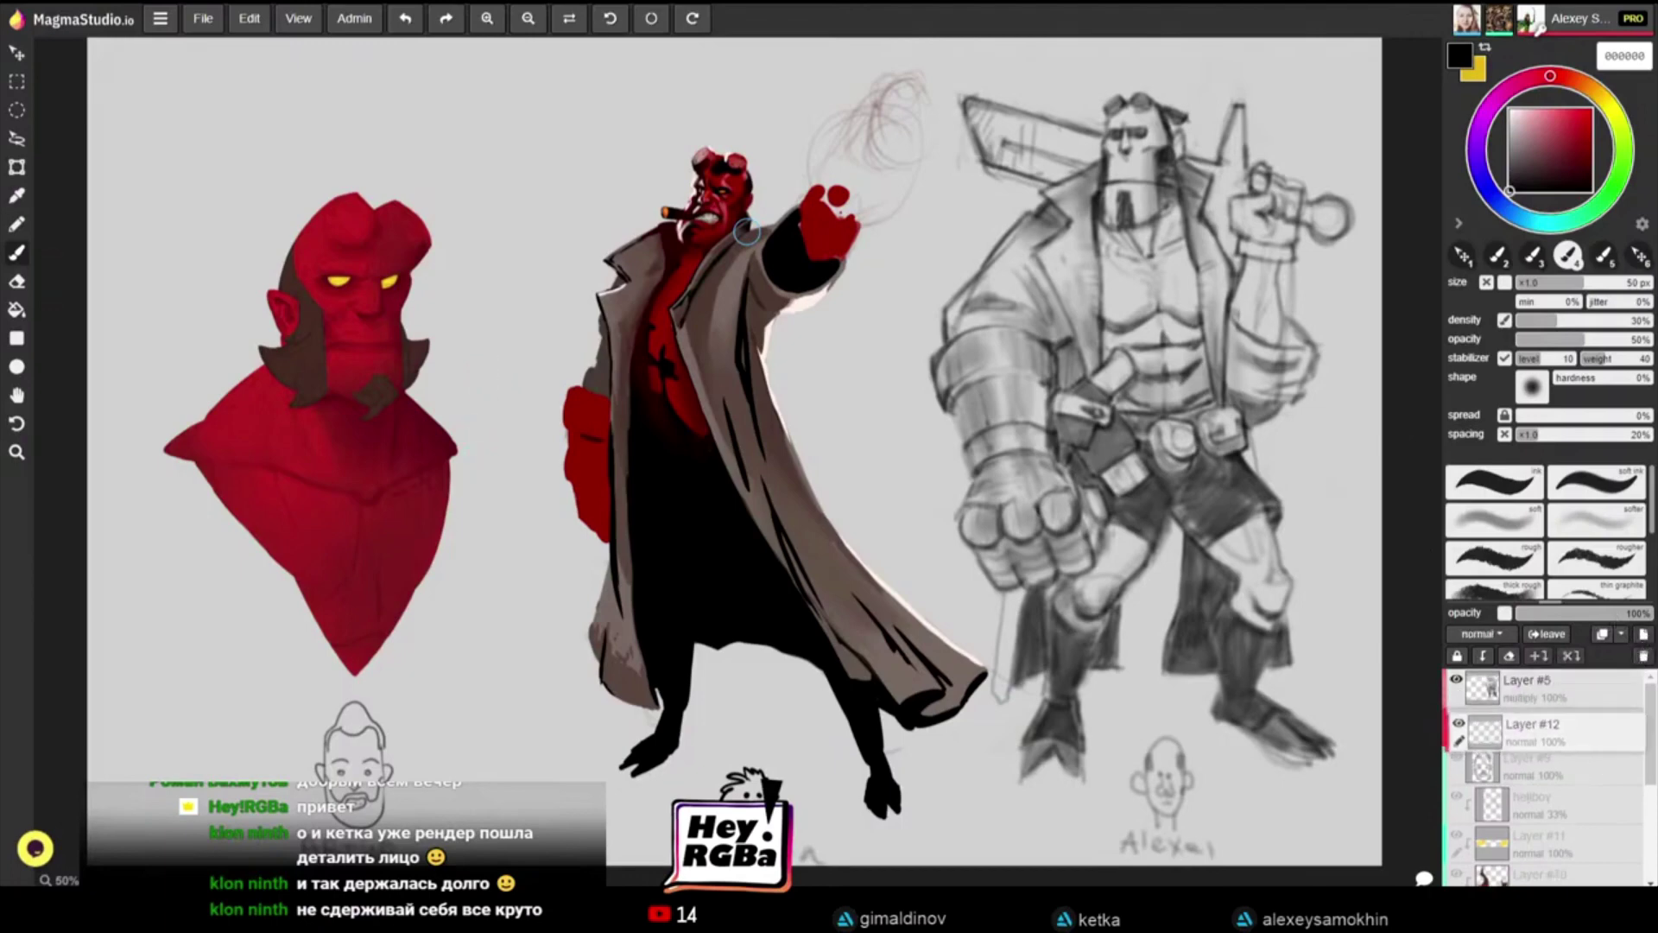
{"action": "left_click", "coordinate": [1568, 696]}
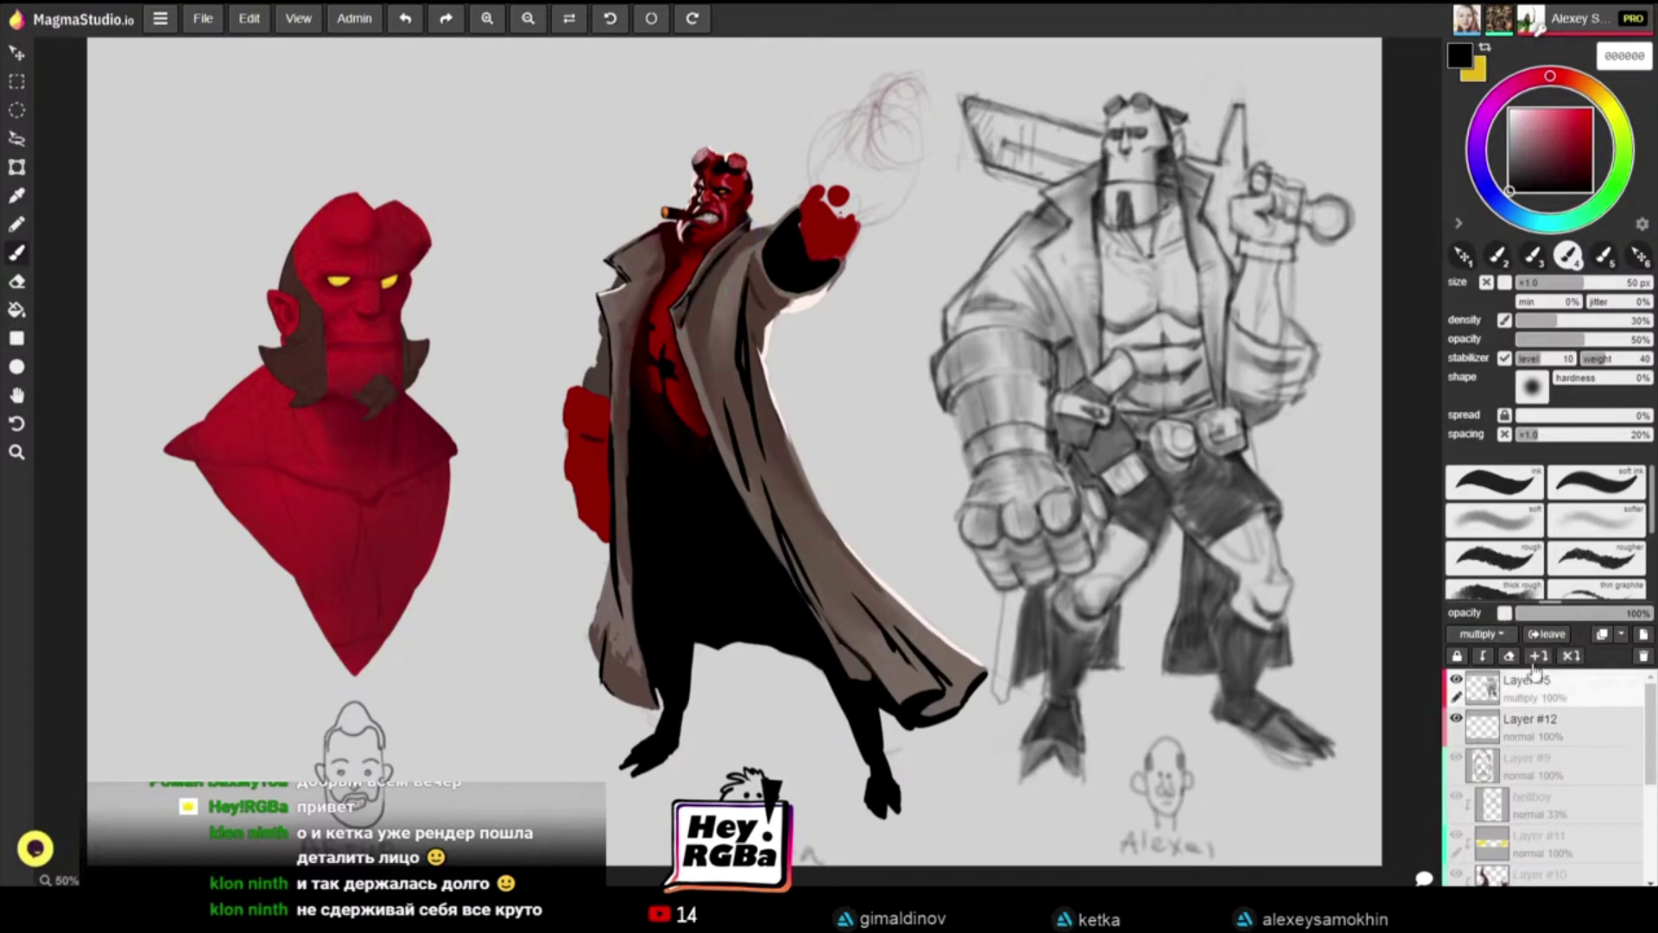
{"action": "left_click", "coordinate": [1565, 730]}
Step: Pick bright green 00cc2d and brush it softly down the sketched face on Layer #12
{"action": "left_click", "coordinate": [705, 250], "text": "alt"}
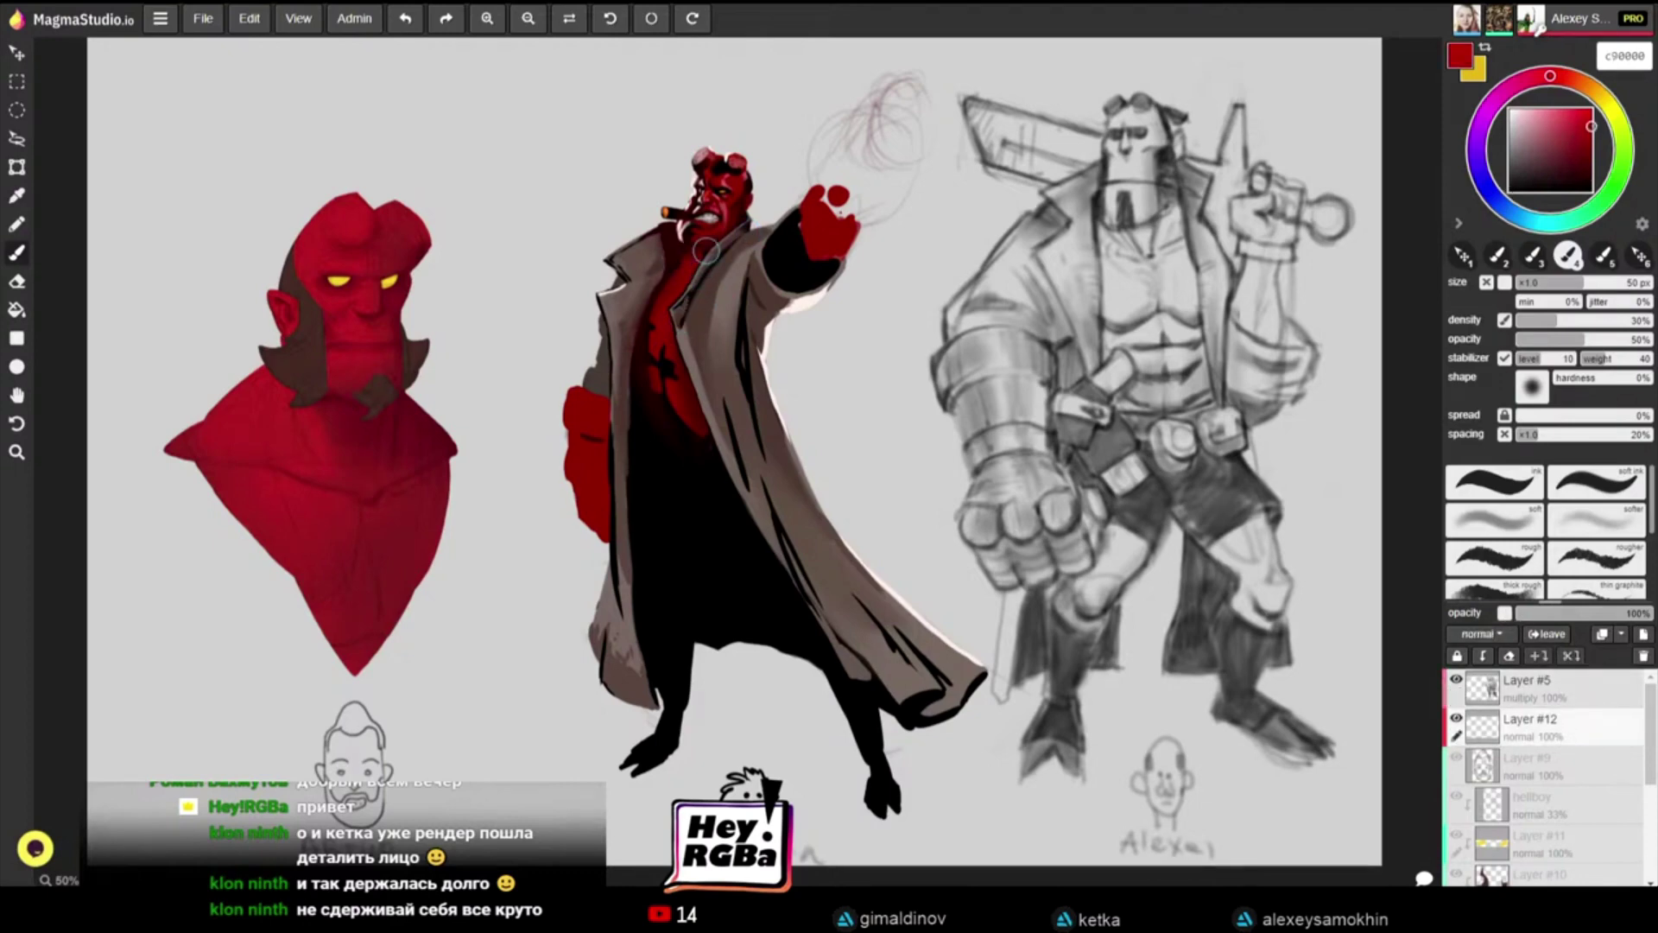
{"action": "left_click", "coordinate": [716, 234], "text": "alt"}
{"action": "left_click", "coordinate": [1603, 201]}
{"action": "left_click_drag", "start_coordinate": [1114, 129], "coordinate": [1121, 175]}
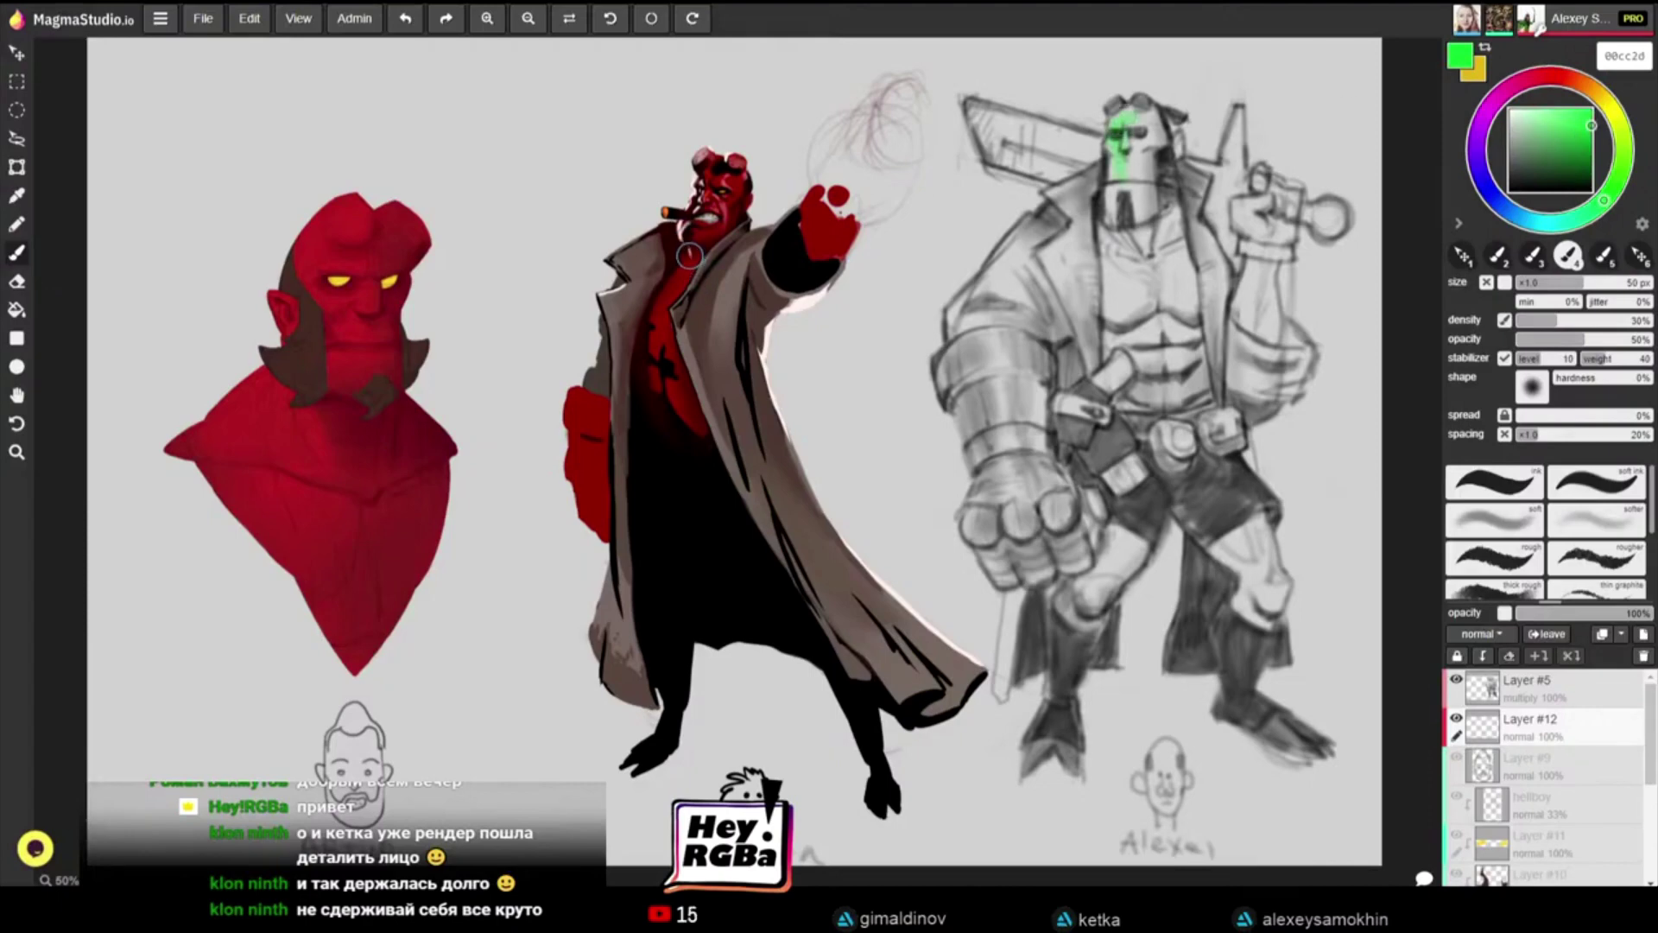
Step: Try the green on the face with the brush hardness raised to 80%, and reduce the brush size to 25 px
{"action": "left_click_drag", "start_coordinate": [1572, 377], "coordinate": [1613, 378]}
{"action": "left_click_drag", "start_coordinate": [1113, 138], "coordinate": [1122, 149]}
{"action": "key", "text": "["}
{"action": "key", "text": "["}
{"action": "key", "text": "["}
{"action": "key", "text": "["}
{"action": "key", "text": "["}
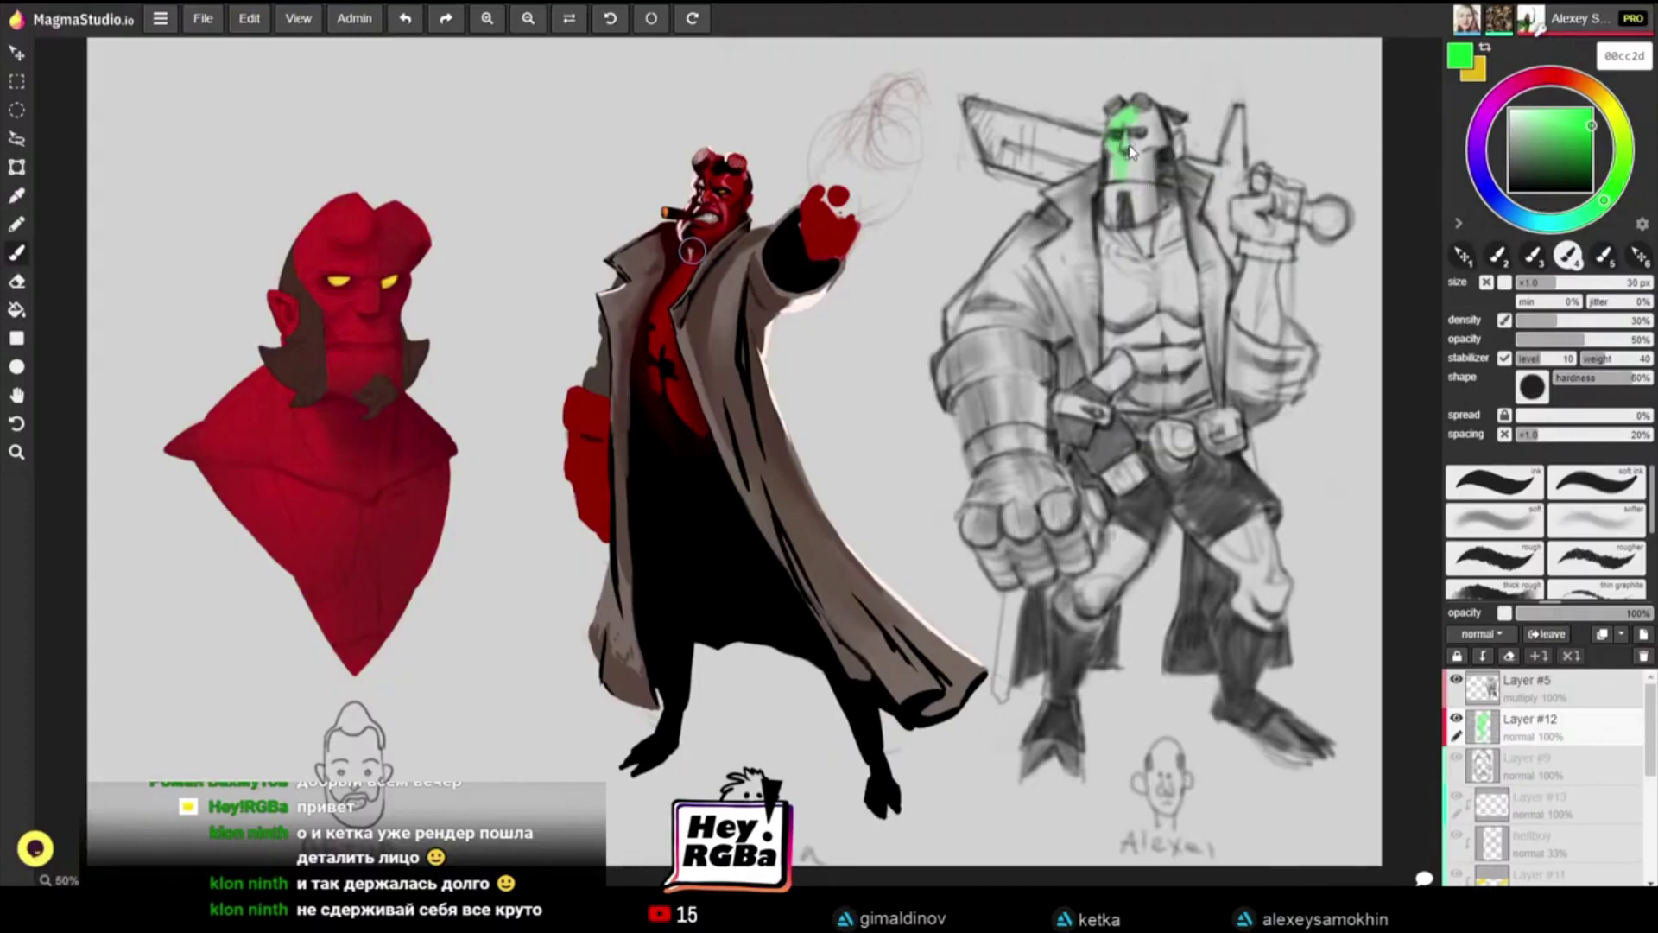
Step: Set the color to green 58a421, choose the soft ink brush and fill the sketched head with a flat base at 25 px
{"action": "left_click", "coordinate": [1583, 148]}
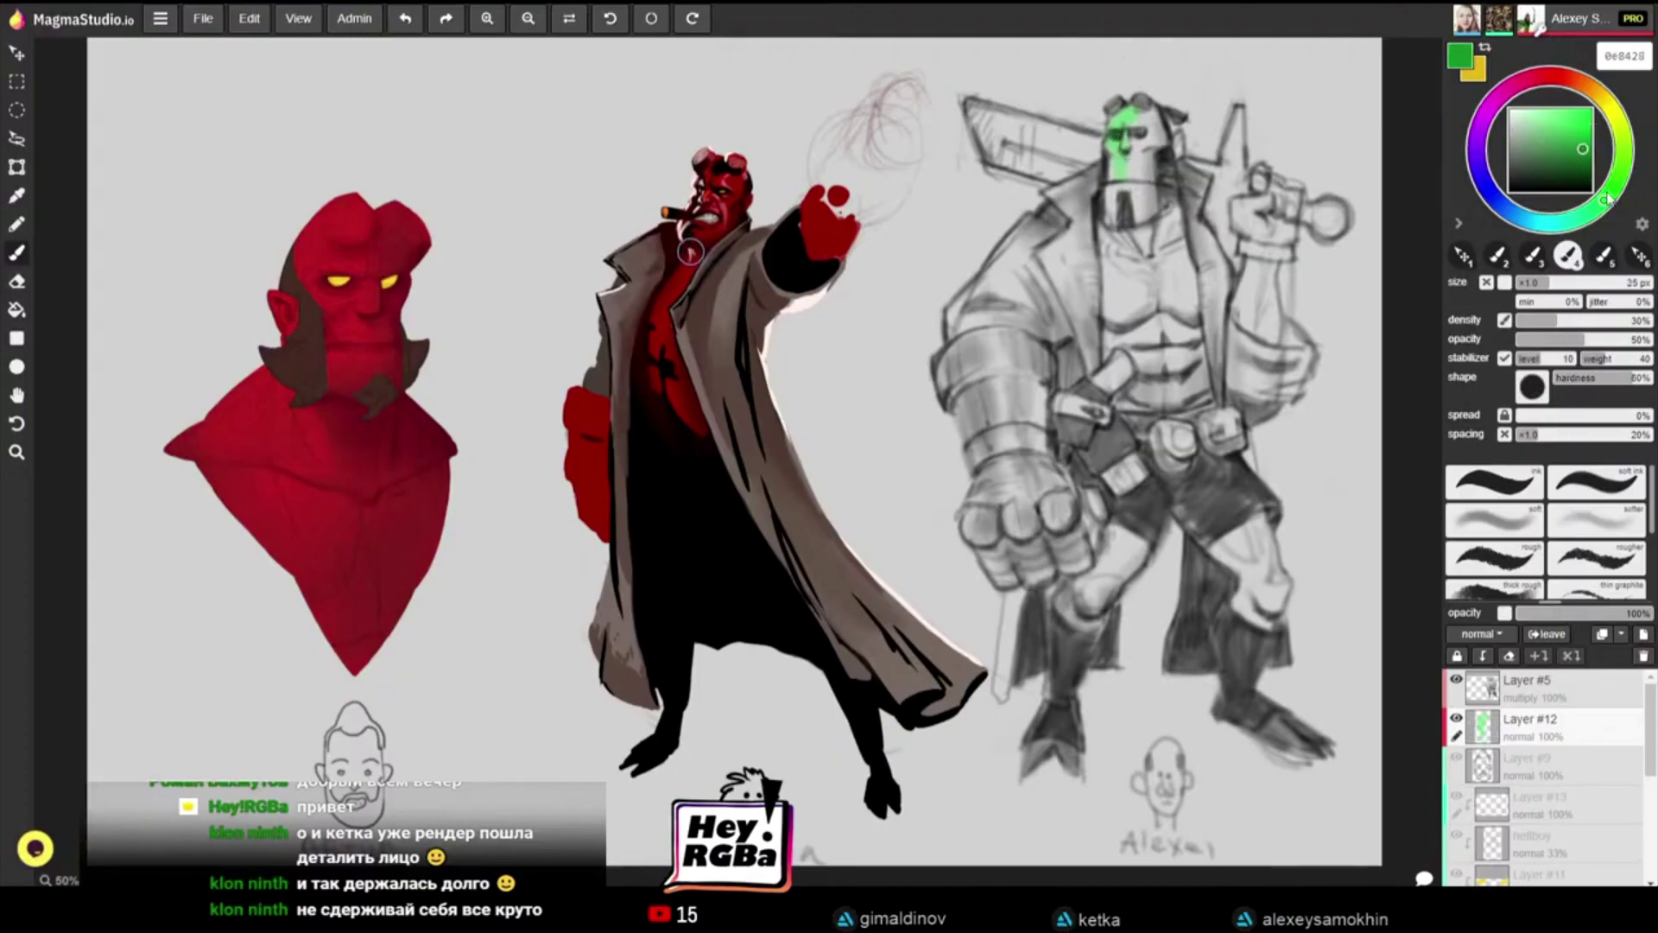
{"action": "left_click", "coordinate": [1624, 156]}
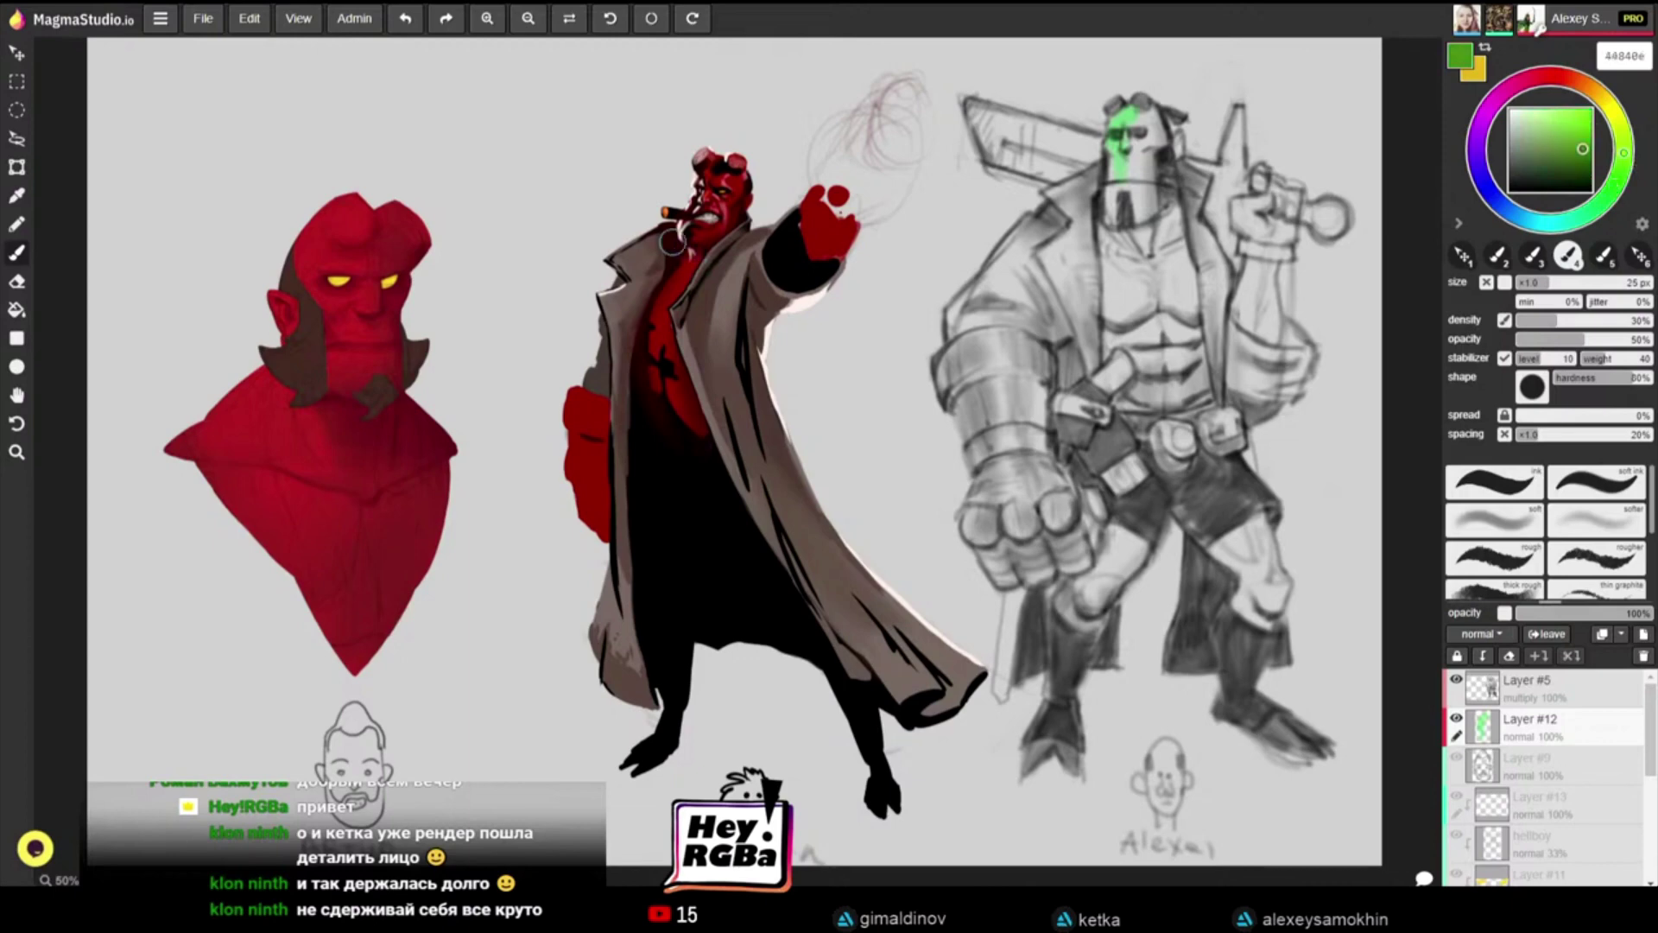
{"action": "left_click_drag", "start_coordinate": [1573, 142], "coordinate": [1575, 140]}
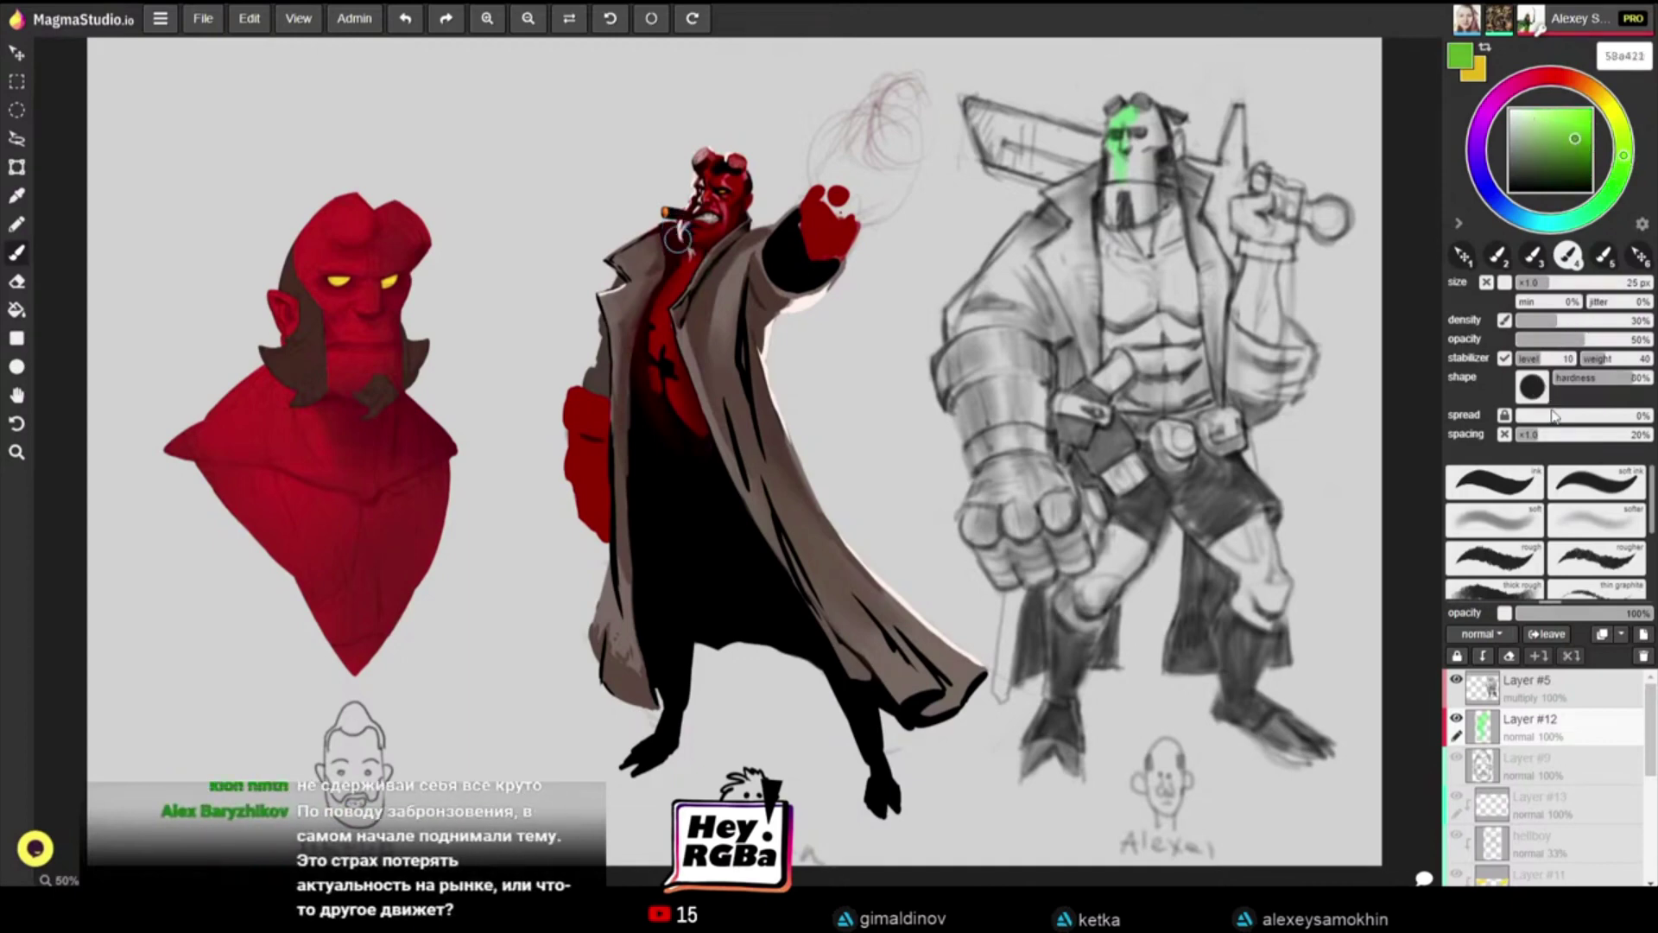
{"action": "left_click", "coordinate": [1580, 482]}
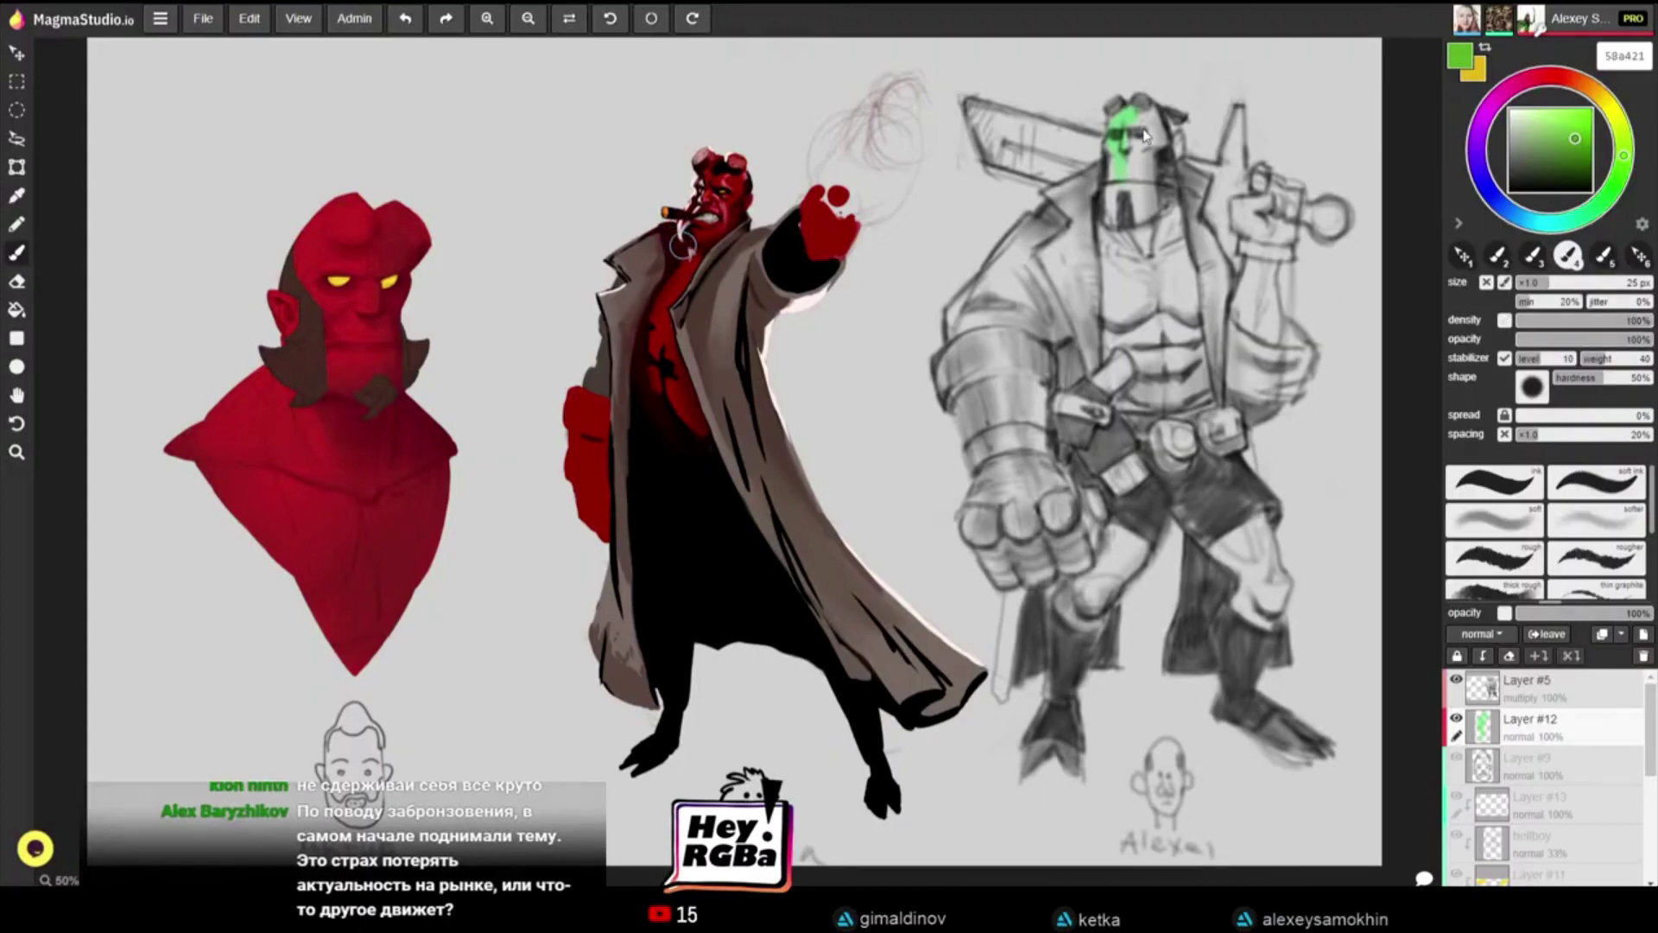
{"action": "left_click_drag", "start_coordinate": [1126, 124], "coordinate": [1112, 159]}
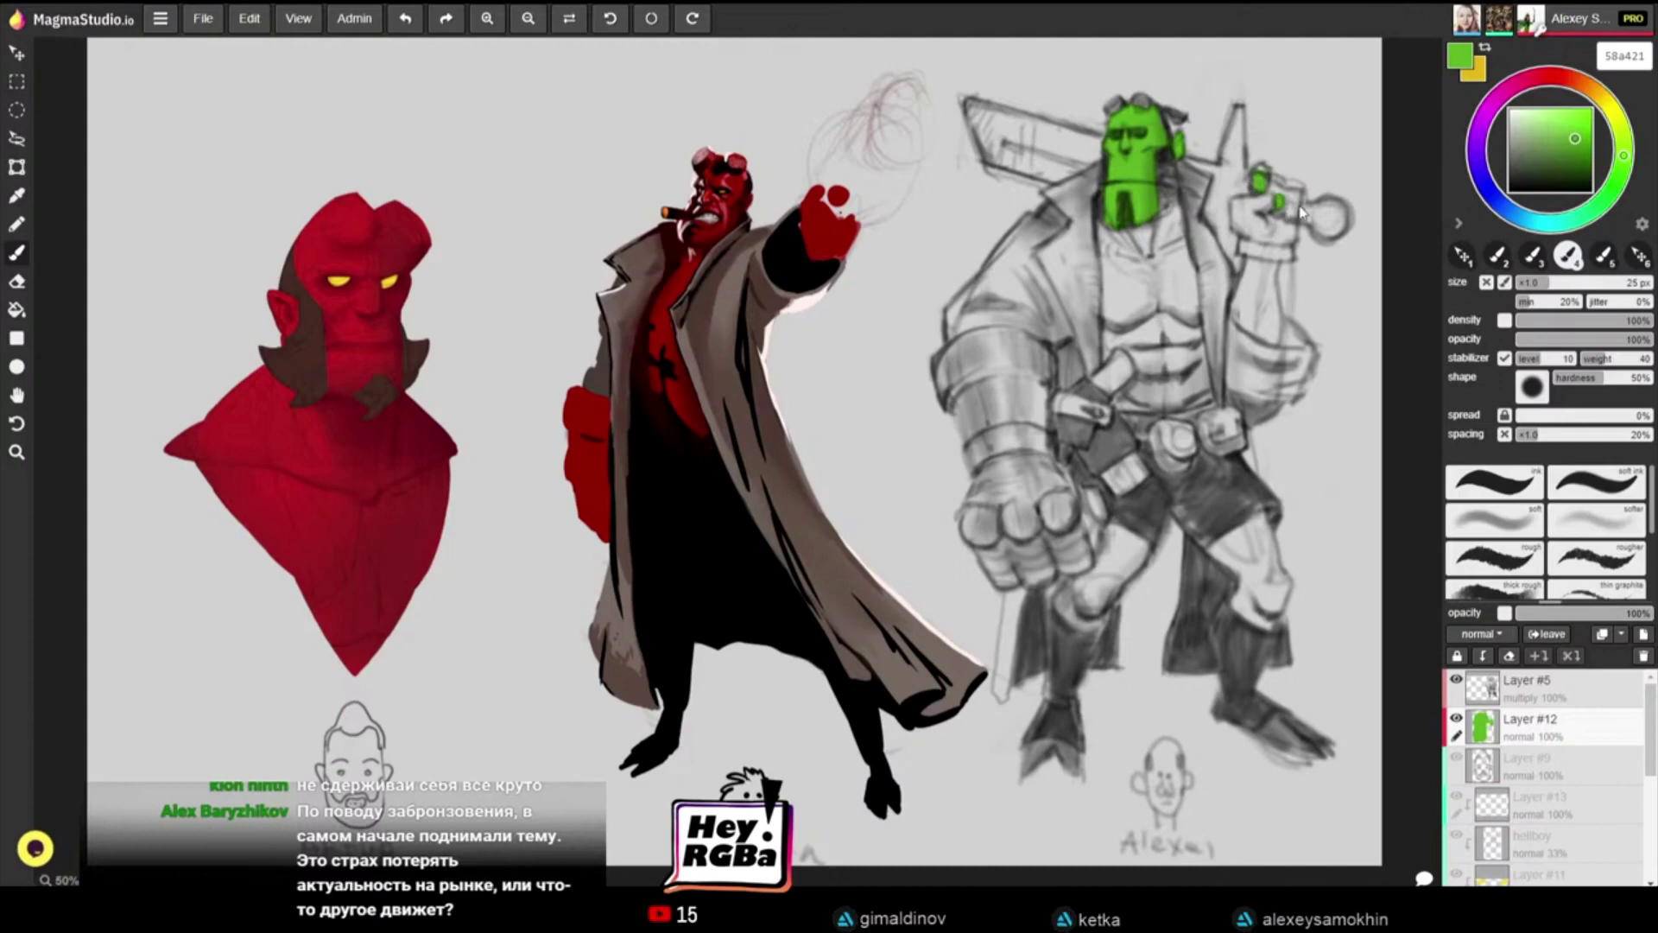
Step: Fill the raised hand and its forearm with flat green 58a421 on Layer #12 using the 25 px brush
{"action": "left_click_drag", "start_coordinate": [1284, 195], "coordinate": [1277, 188]}
{"action": "left_click_drag", "start_coordinate": [1239, 205], "coordinate": [1252, 210]}
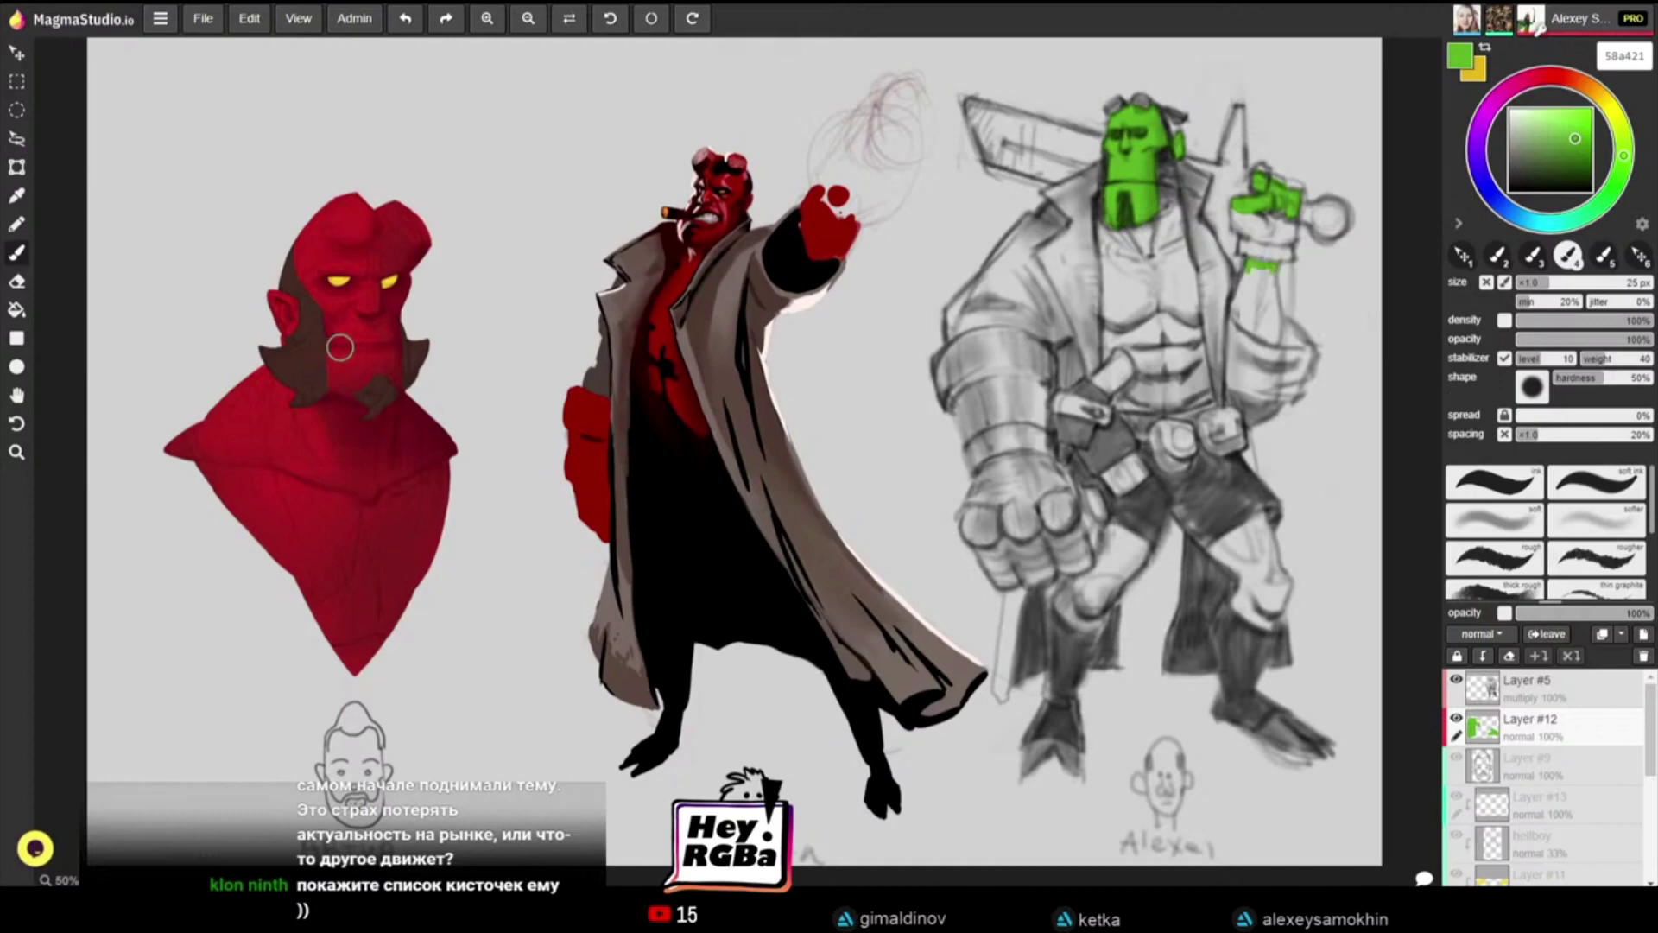
{"action": "left_click_drag", "start_coordinate": [1269, 272], "coordinate": [1271, 324]}
{"action": "mouse_move", "coordinate": [1276, 274]}
{"action": "left_mouse_down"}
{"action": "mouse_move", "coordinate": [1268, 335]}
{"action": "mouse_move", "coordinate": [1236, 297]}
{"action": "mouse_move", "coordinate": [1255, 269]}
{"action": "mouse_move", "coordinate": [1261, 289]}
{"action": "left_mouse_up"}
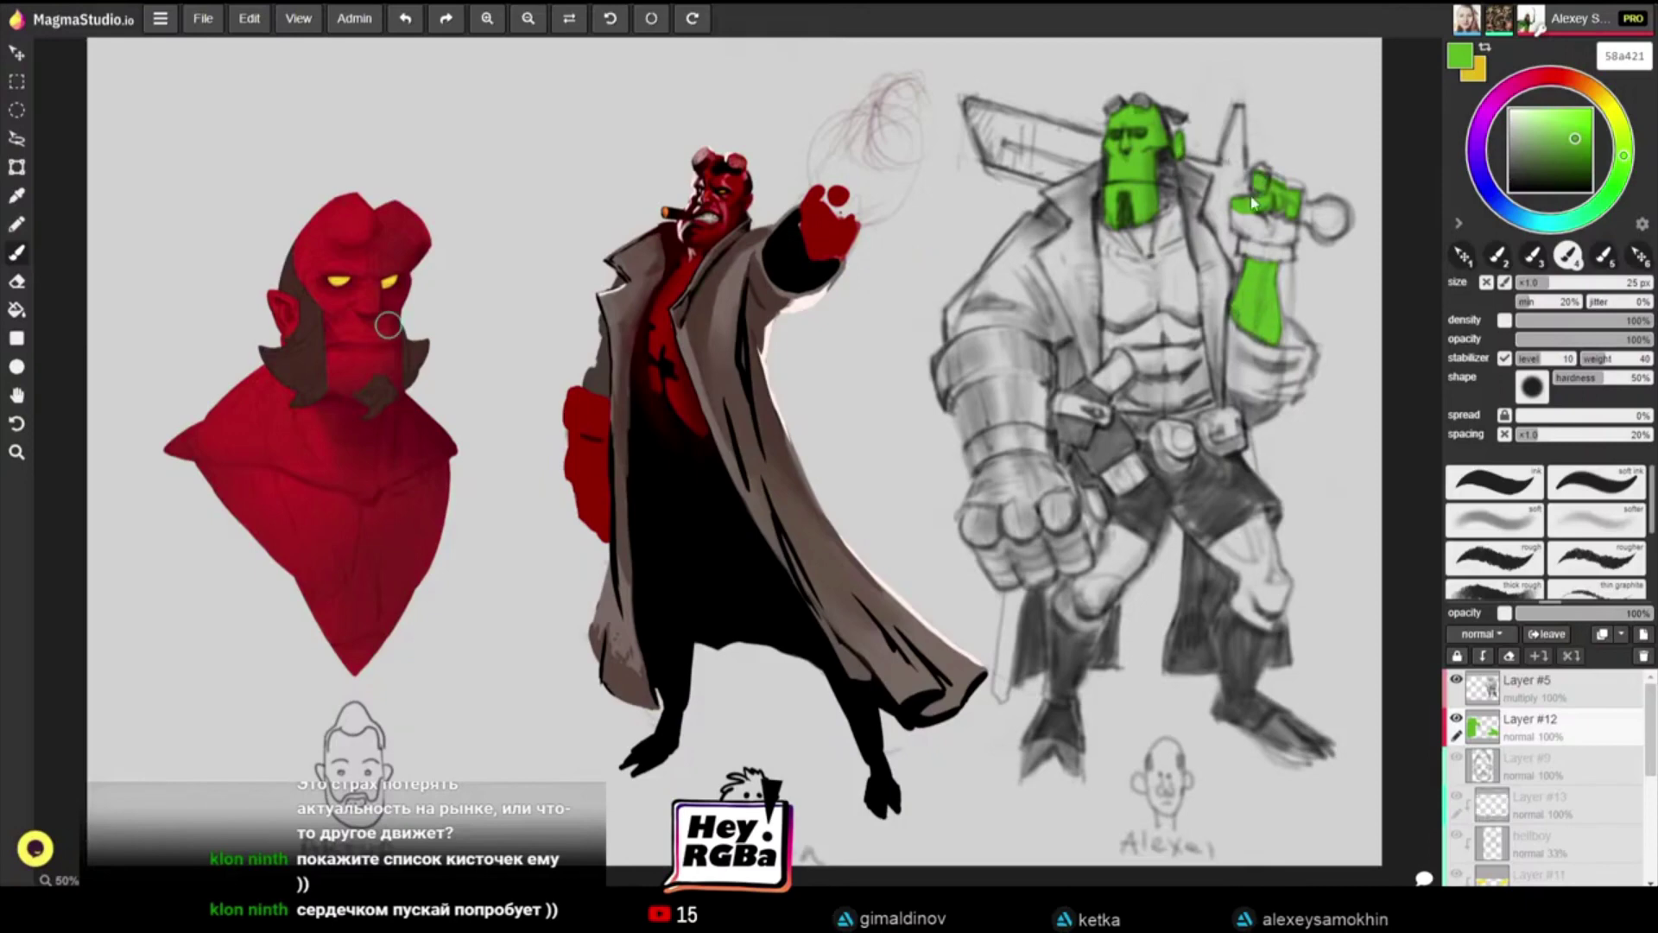
Step: Enlarge the brush to 30 px and fill both bare knees and thighs below the shorts with the same green
{"action": "key", "text": "bracketright"}
{"action": "left_click_drag", "start_coordinate": [1108, 553], "coordinate": [1113, 527]}
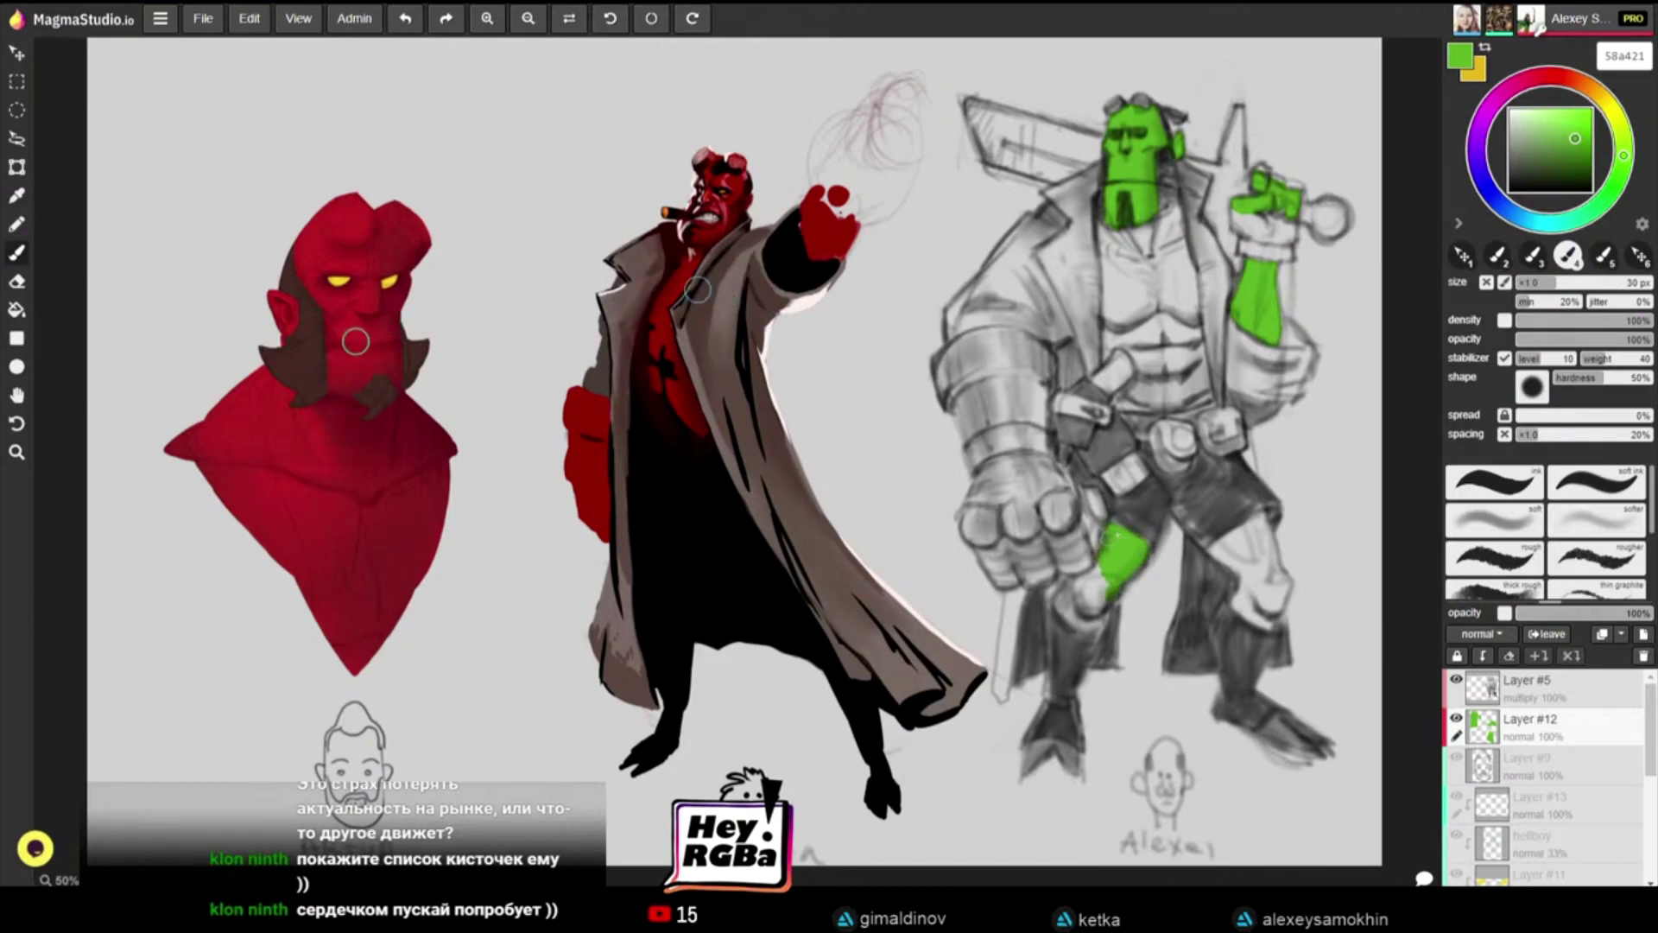
{"action": "mouse_move", "coordinate": [1098, 573]}
{"action": "left_mouse_down"}
{"action": "mouse_move", "coordinate": [1056, 596]}
{"action": "mouse_move", "coordinate": [1068, 616]}
{"action": "mouse_move", "coordinate": [1099, 617]}
{"action": "mouse_move", "coordinate": [1060, 594]}
{"action": "mouse_move", "coordinate": [1074, 626]}
{"action": "mouse_move", "coordinate": [1105, 617]}
{"action": "mouse_move", "coordinate": [1067, 585]}
{"action": "left_mouse_up"}
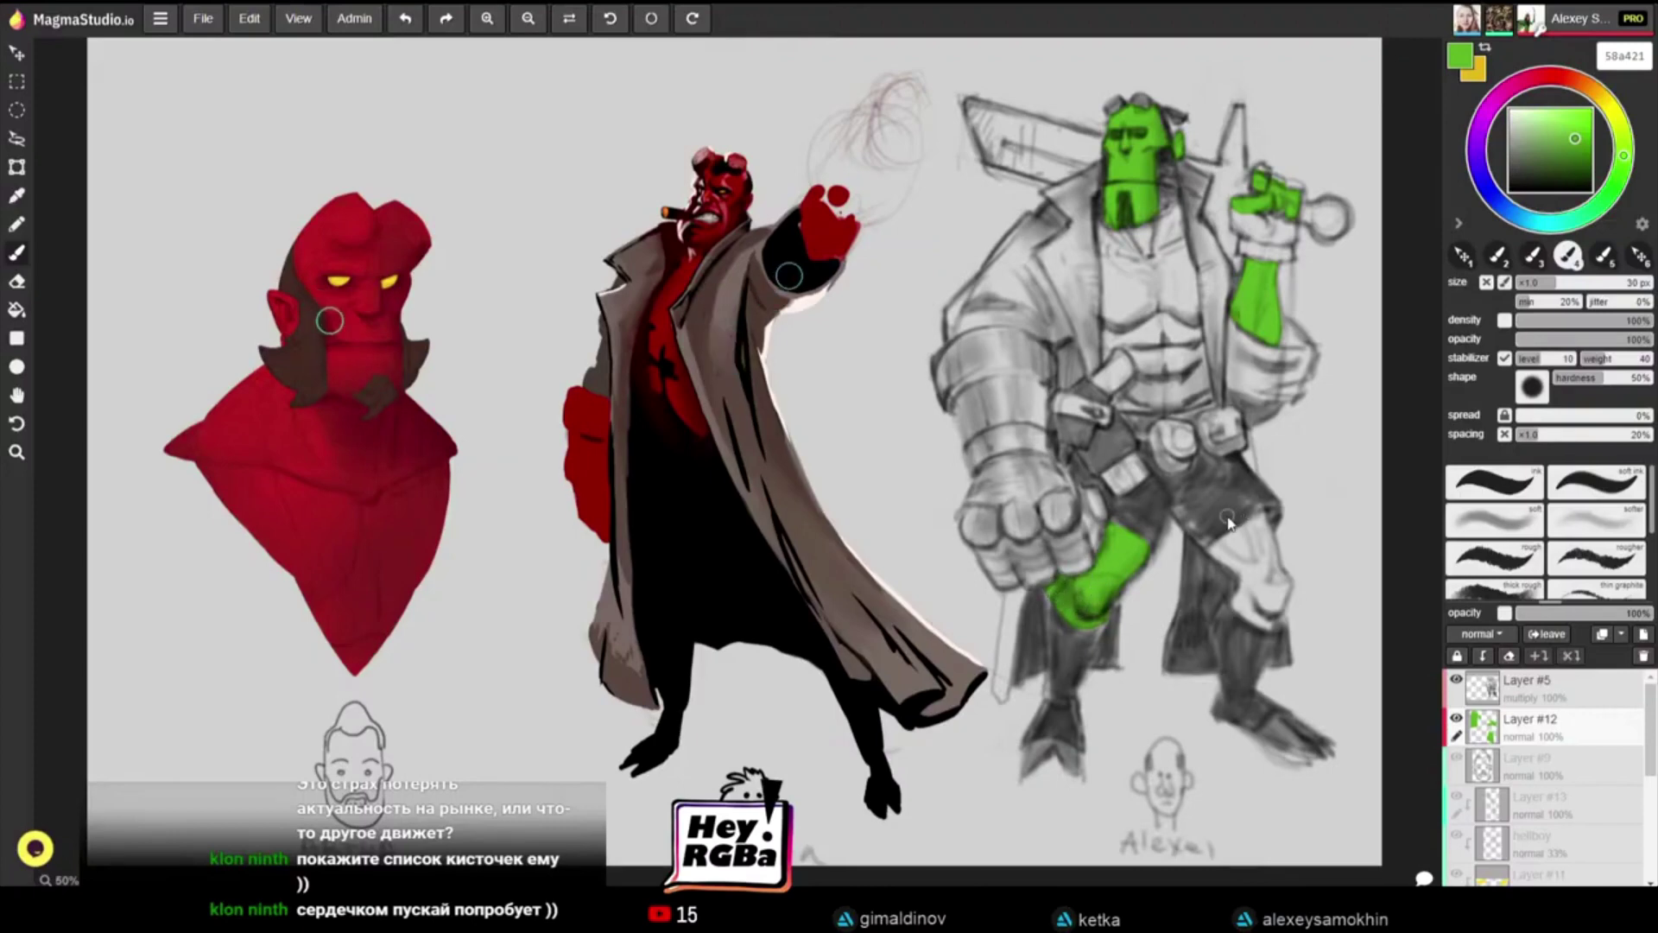
{"action": "mouse_move", "coordinate": [1214, 548]}
{"action": "left_mouse_down"}
{"action": "mouse_move", "coordinate": [1269, 516]}
{"action": "mouse_move", "coordinate": [1275, 563]}
{"action": "mouse_move", "coordinate": [1254, 572]}
{"action": "mouse_move", "coordinate": [1242, 553]}
{"action": "left_mouse_up"}
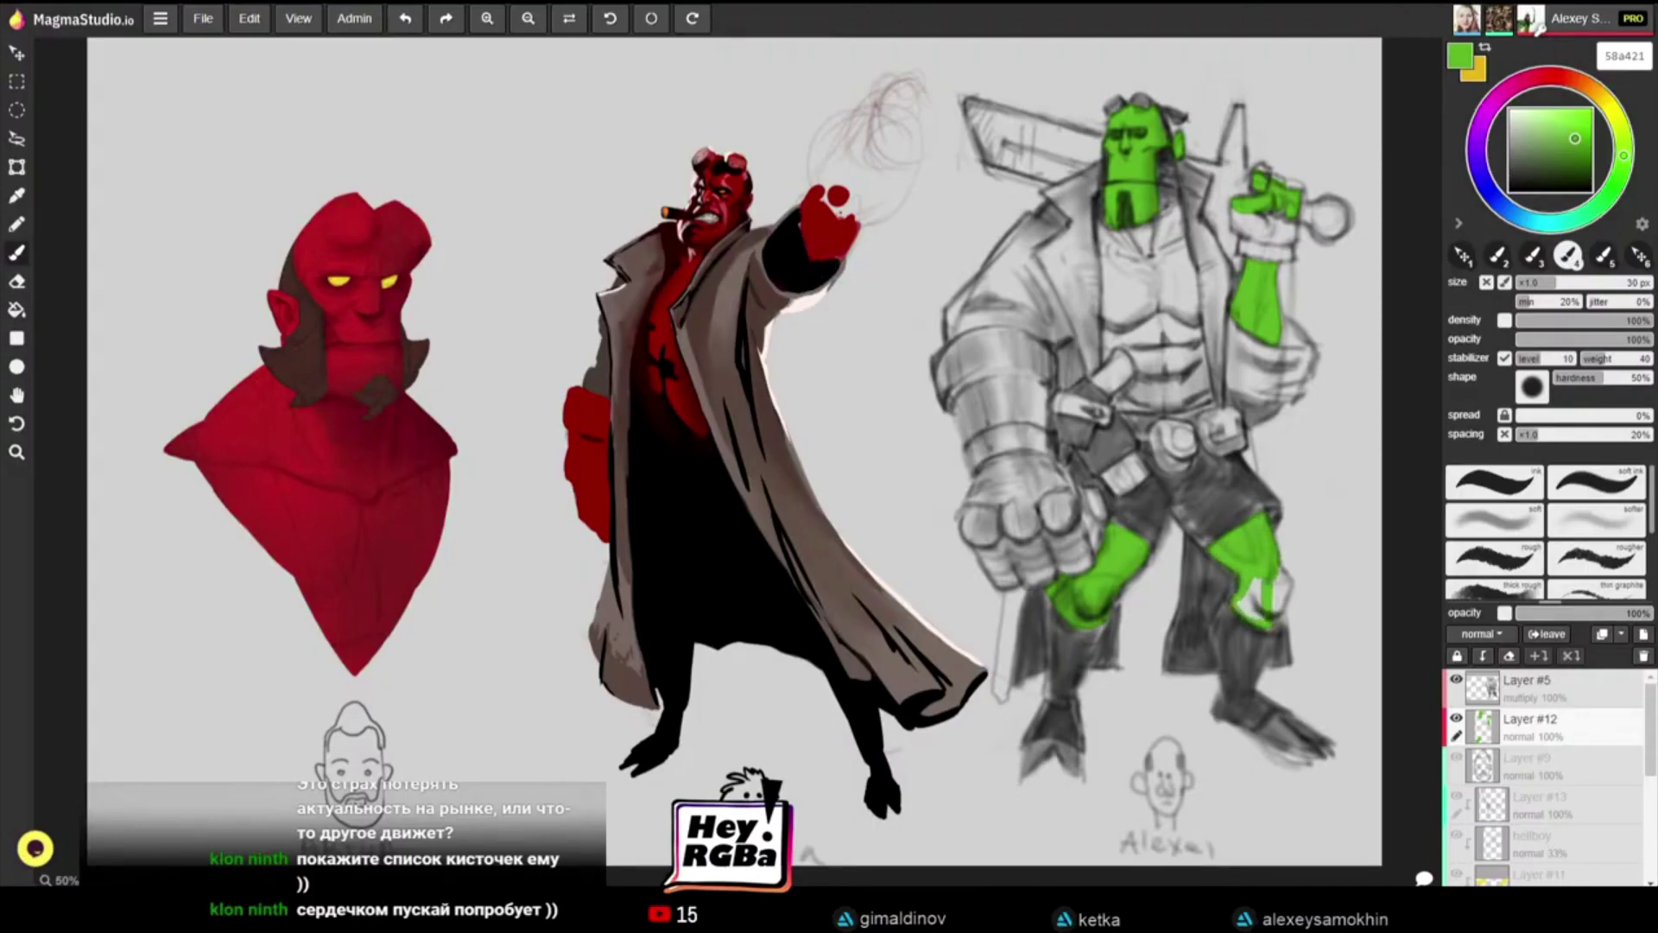
{"action": "left_click_drag", "start_coordinate": [1278, 597], "coordinate": [1269, 583]}
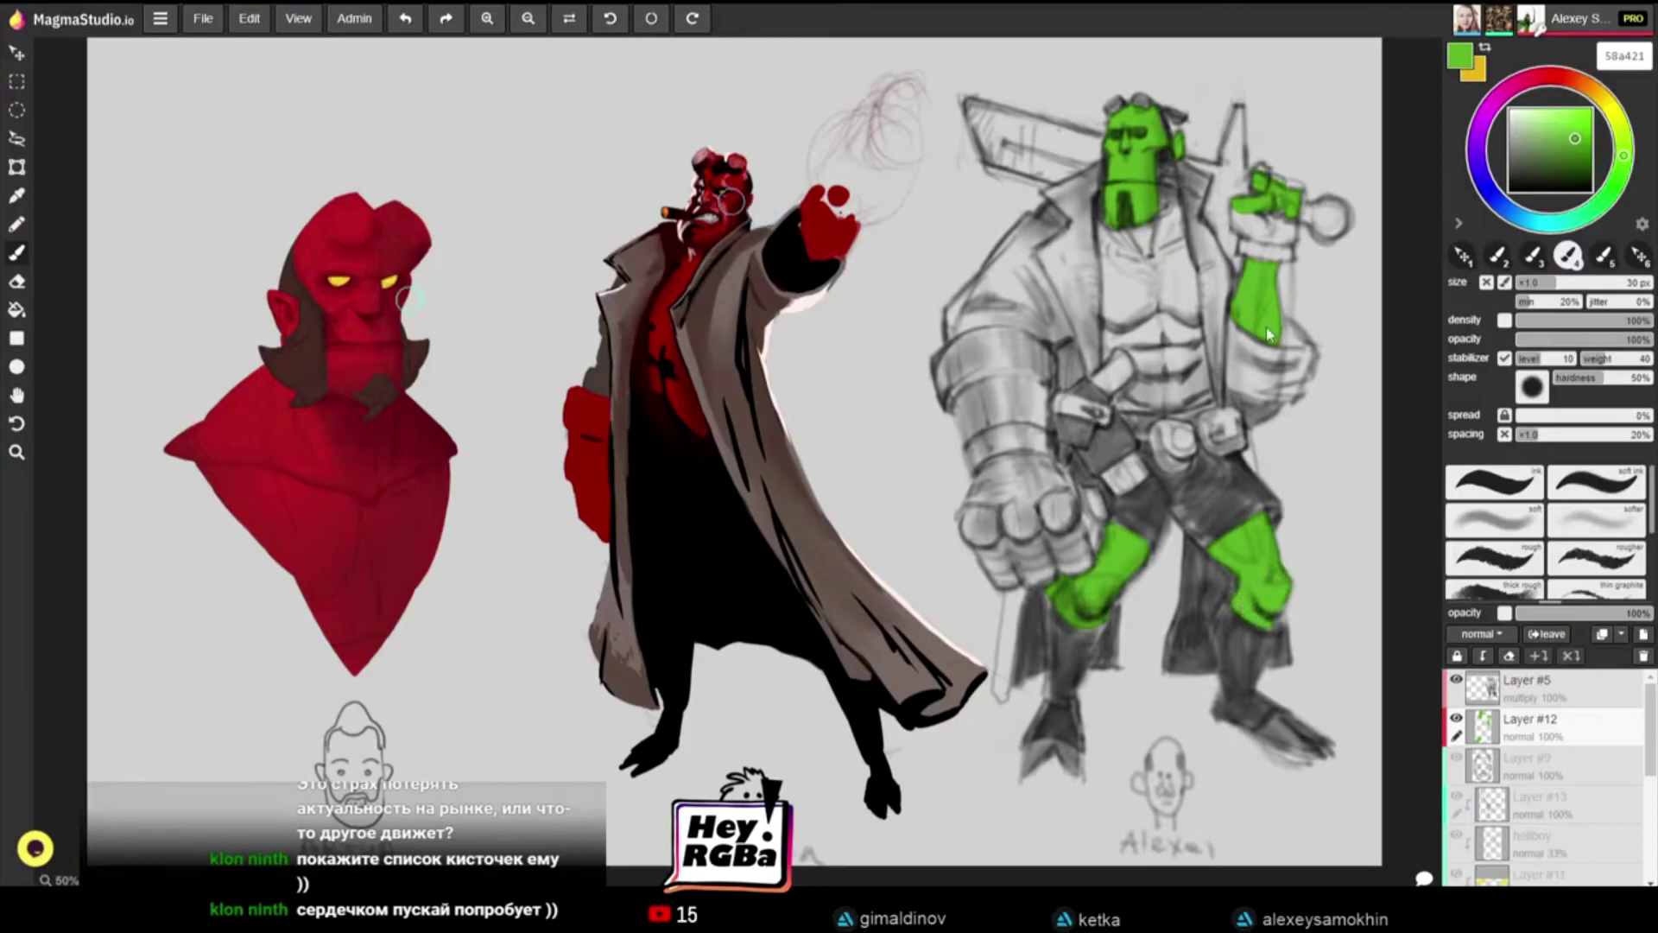
Step: Enlarge the brush to 40 px and fill the neck, chest and abdomen with the same green
{"action": "key", "text": "bracketright"}
{"action": "mouse_move", "coordinate": [1112, 228]}
{"action": "left_mouse_down"}
{"action": "mouse_move", "coordinate": [1111, 276]}
{"action": "mouse_move", "coordinate": [1098, 207]}
{"action": "mouse_move", "coordinate": [1126, 281]}
{"action": "mouse_move", "coordinate": [1148, 285]}
{"action": "mouse_move", "coordinate": [1173, 246]}
{"action": "mouse_move", "coordinate": [1178, 282]}
{"action": "left_mouse_up"}
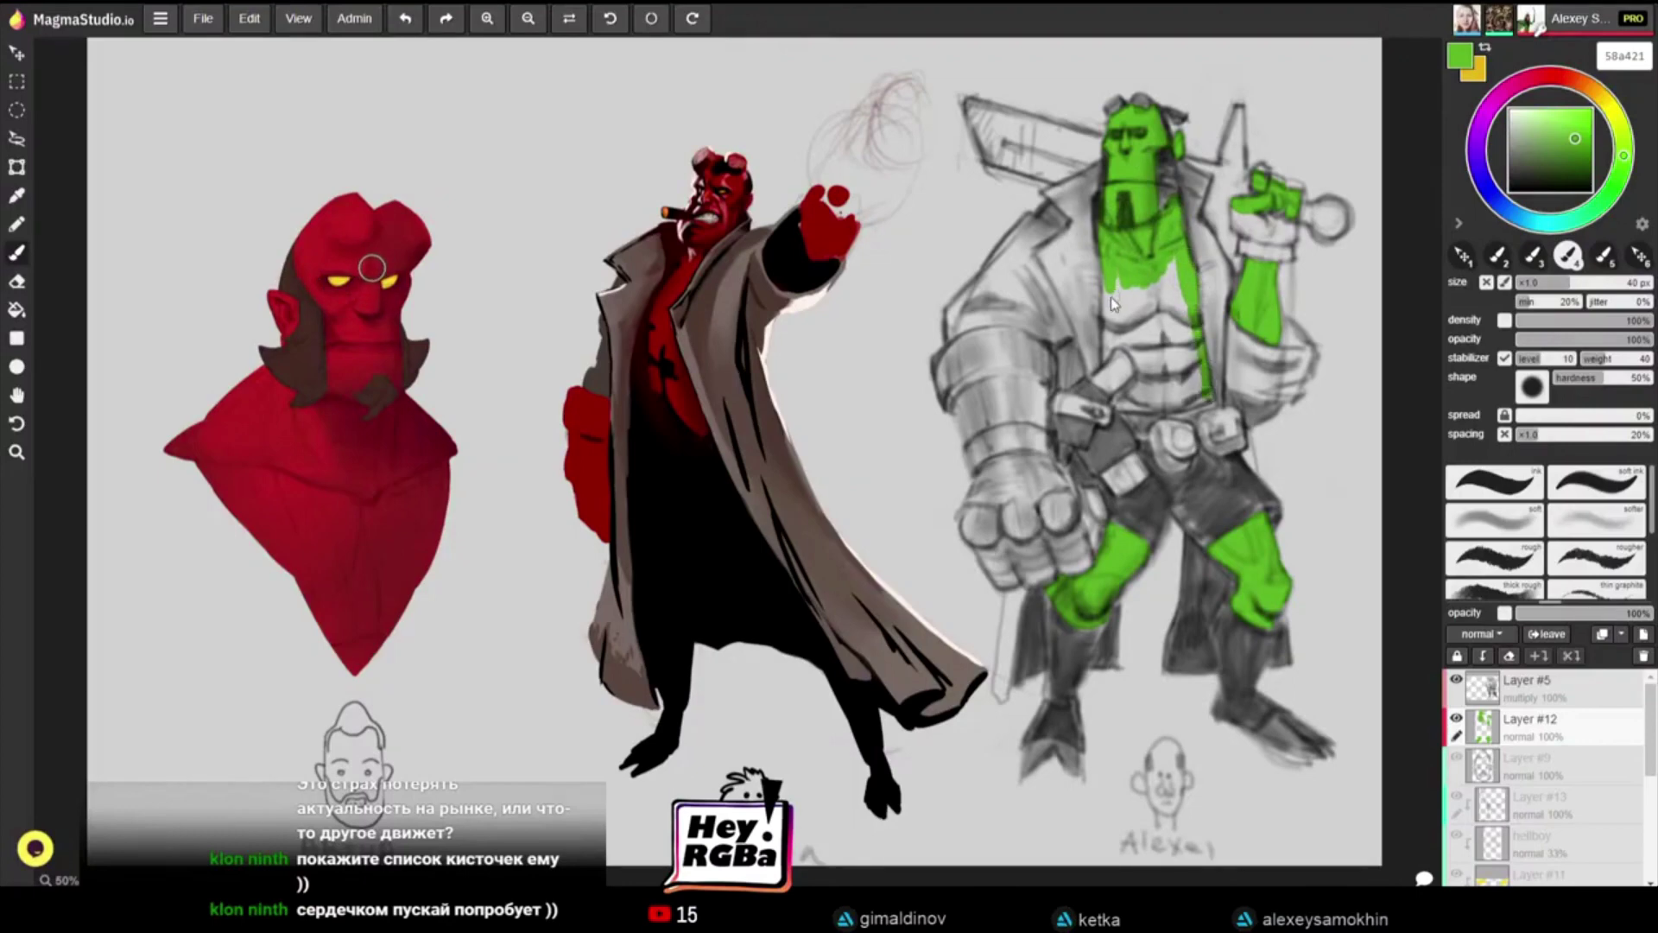
{"action": "mouse_move", "coordinate": [1109, 322]}
{"action": "left_mouse_down"}
{"action": "mouse_move", "coordinate": [1152, 336]}
{"action": "mouse_move", "coordinate": [1169, 310]}
{"action": "mouse_move", "coordinate": [1187, 343]}
{"action": "left_mouse_up"}
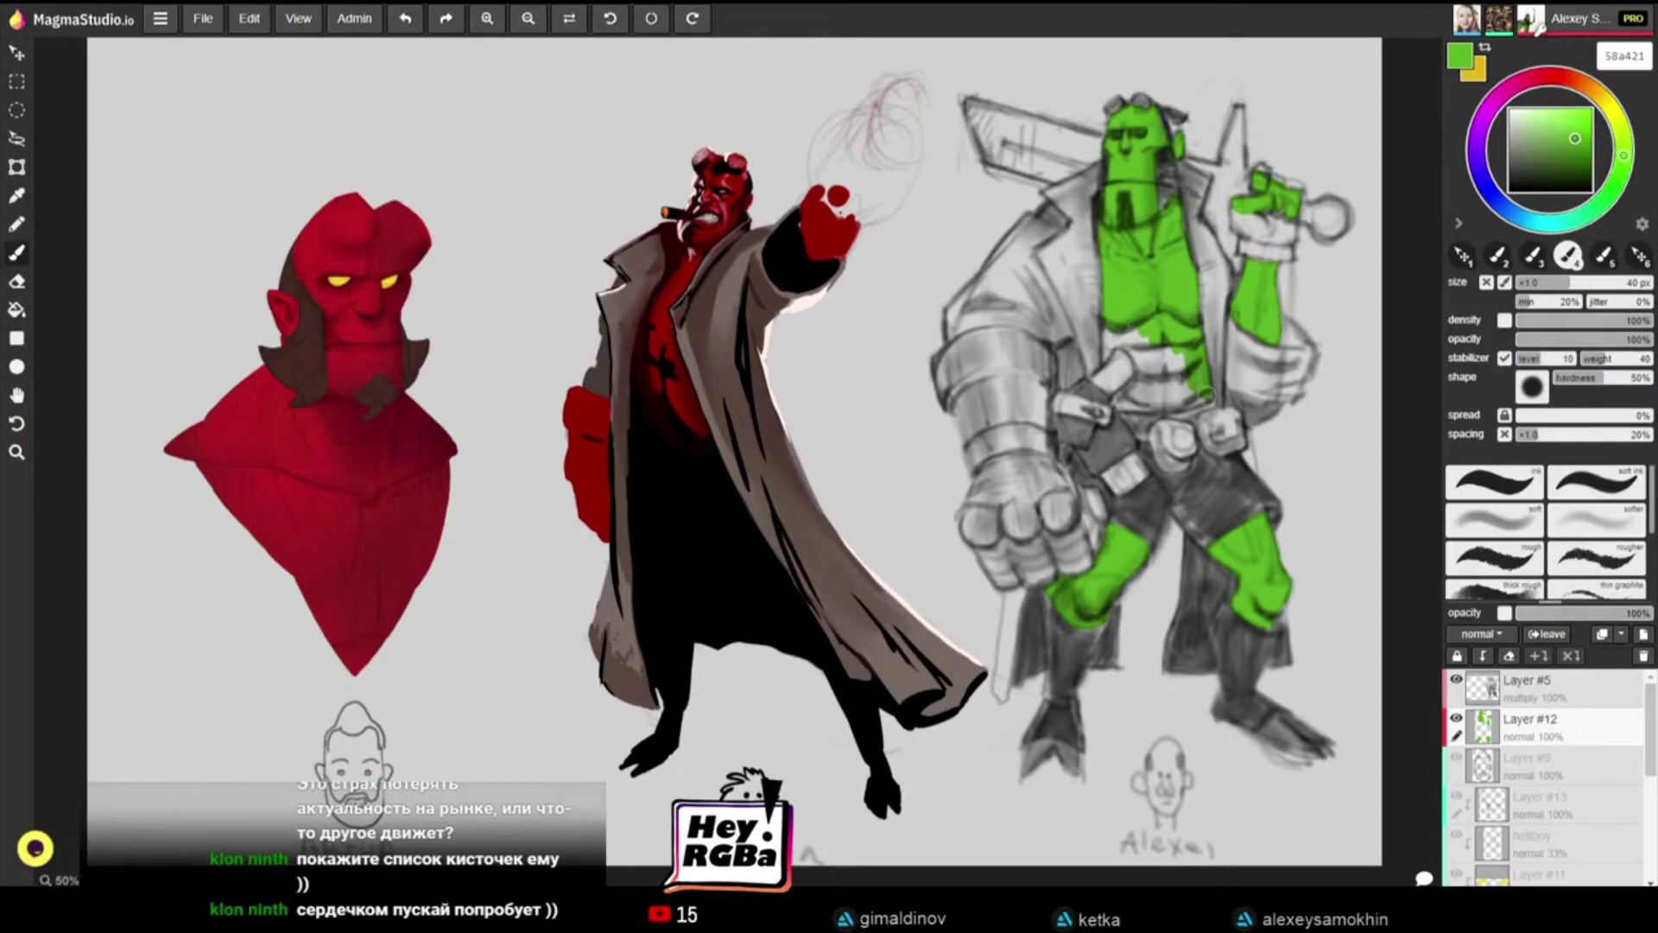
{"action": "mouse_move", "coordinate": [1188, 402]}
{"action": "left_mouse_down"}
{"action": "mouse_move", "coordinate": [1122, 406]}
{"action": "mouse_move", "coordinate": [1135, 354]}
{"action": "mouse_move", "coordinate": [1116, 339]}
{"action": "mouse_move", "coordinate": [1108, 354]}
{"action": "mouse_move", "coordinate": [1128, 327]}
{"action": "mouse_move", "coordinate": [1181, 390]}
{"action": "left_mouse_up"}
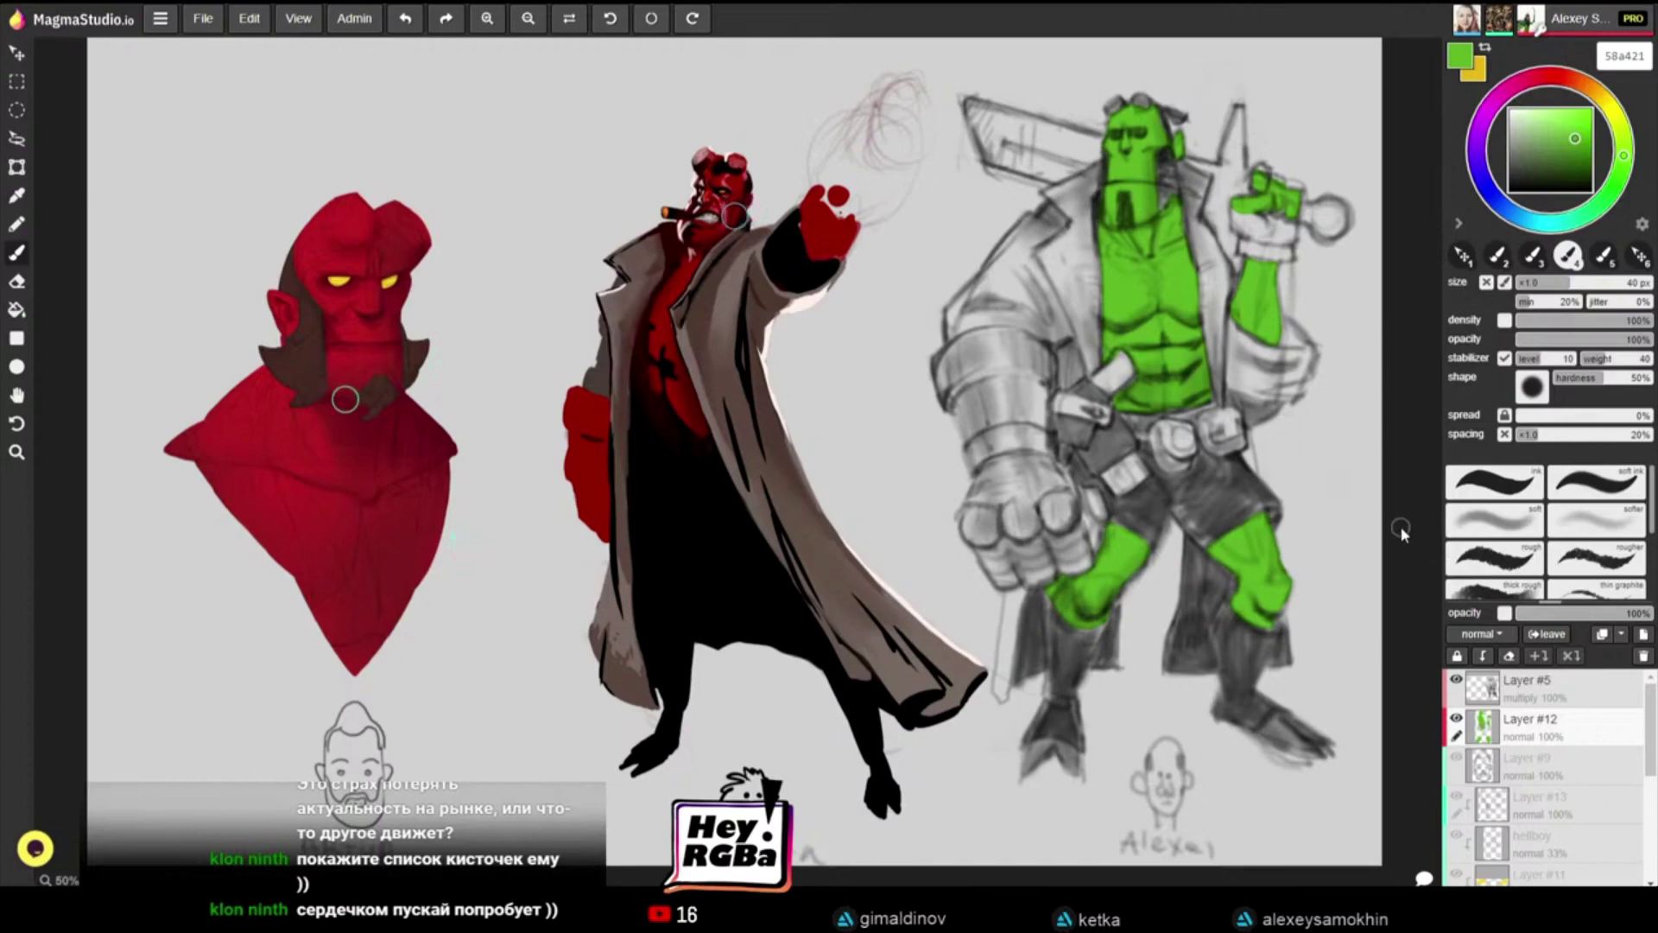
Step: Set the color to brown 7e5635 and fill the coat's collar, front and shoulder above the oversized arm
{"action": "left_click", "coordinate": [1584, 84]}
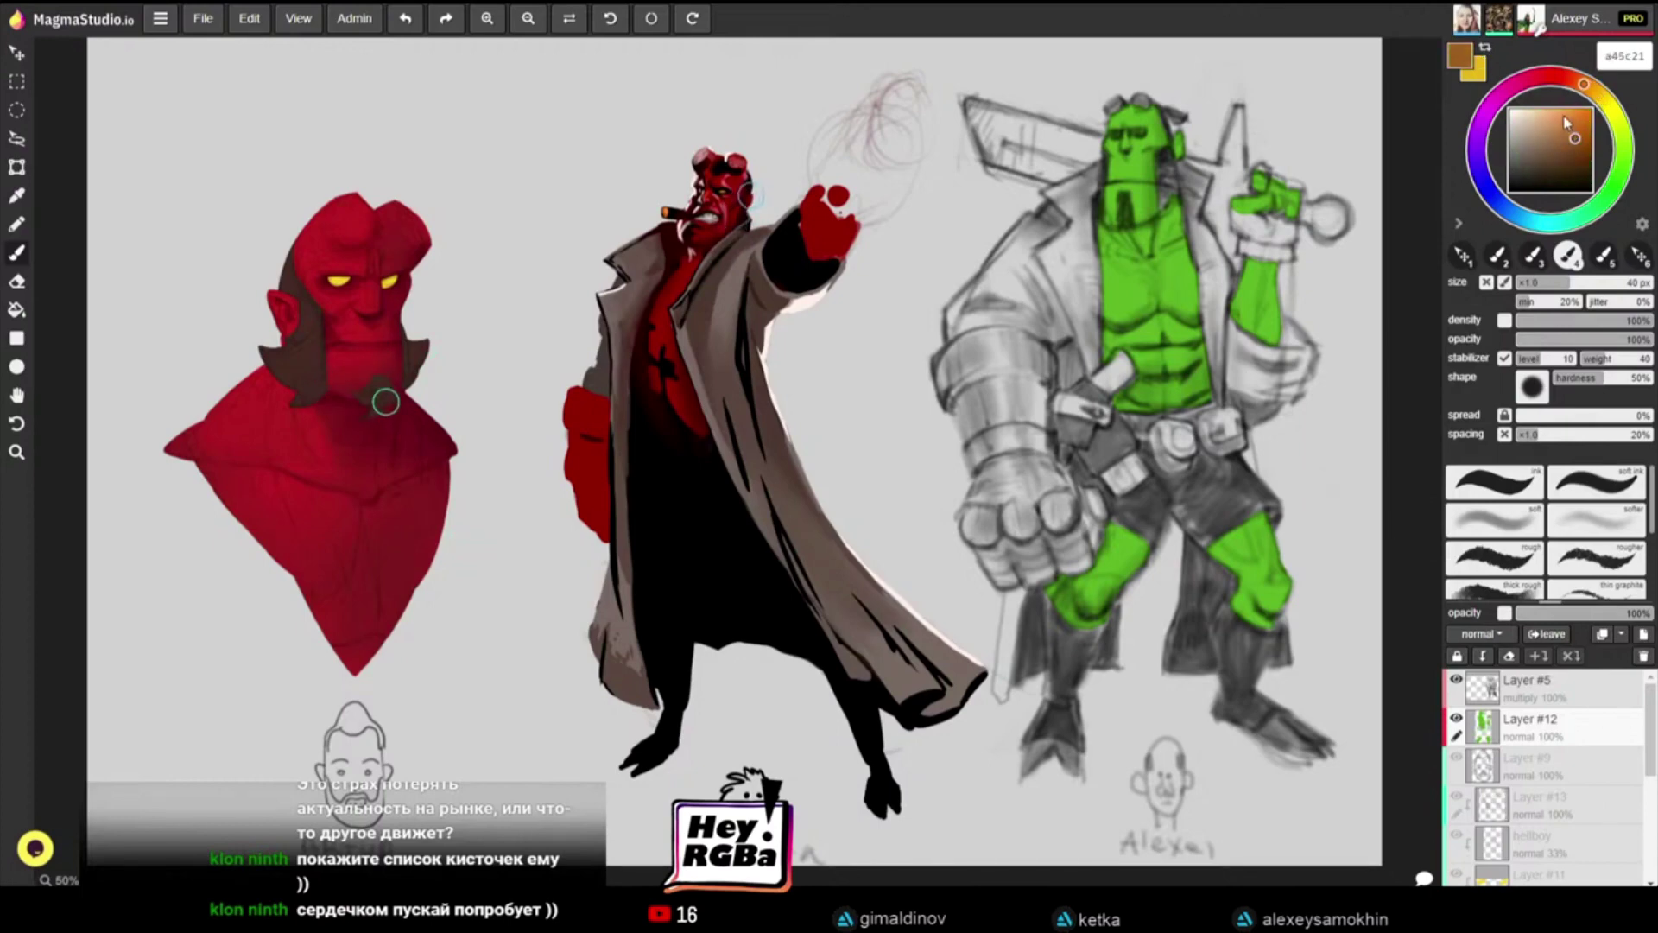
{"action": "left_click", "coordinate": [1561, 151]}
{"action": "left_click", "coordinate": [1556, 151]}
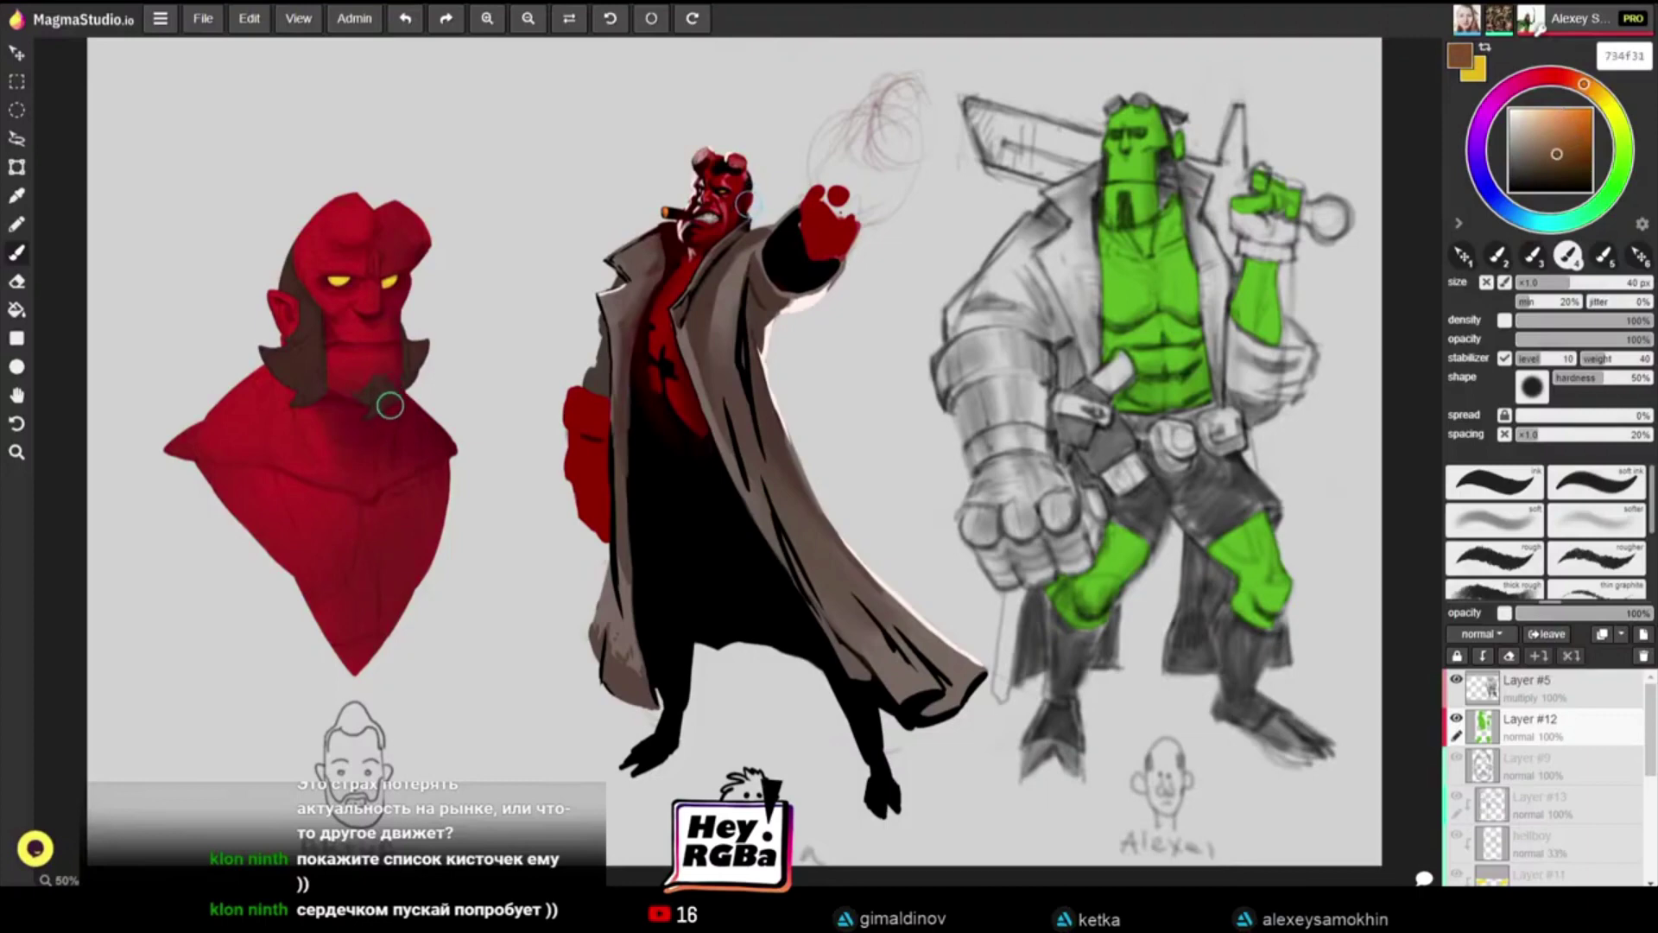
{"action": "mouse_move", "coordinate": [993, 277]}
{"action": "left_mouse_down"}
{"action": "mouse_move", "coordinate": [974, 298]}
{"action": "mouse_move", "coordinate": [1029, 222]}
{"action": "left_mouse_up"}
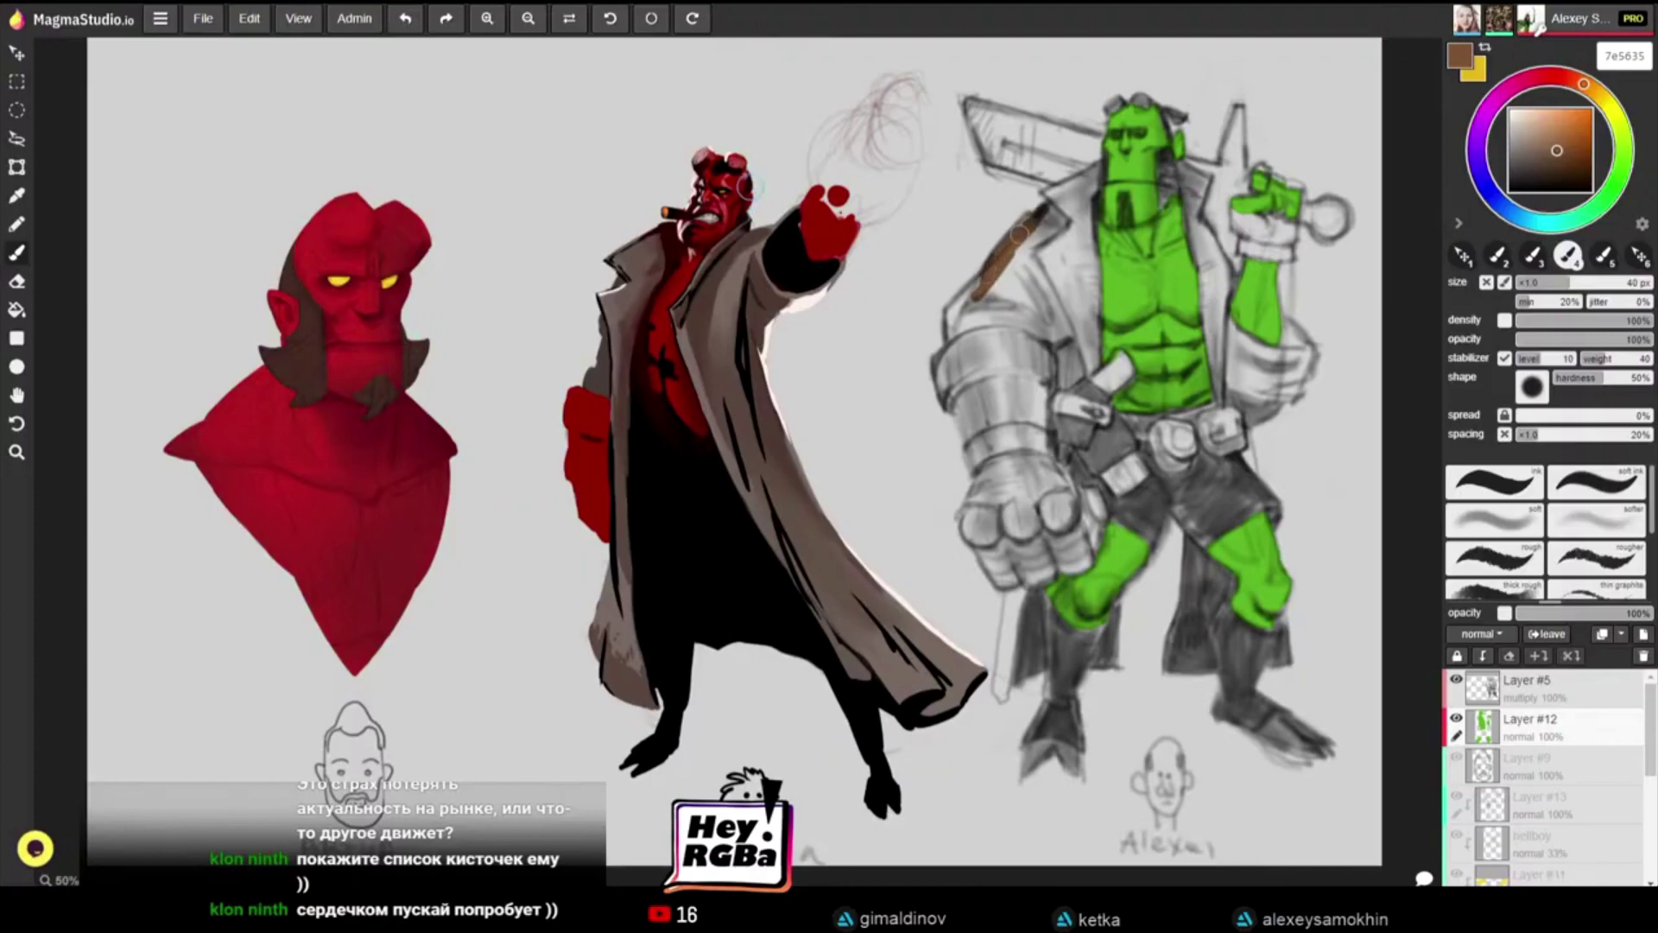
{"action": "key", "text": "ctrl+z"}
{"action": "left_click_drag", "start_coordinate": [989, 275], "coordinate": [1033, 222]}
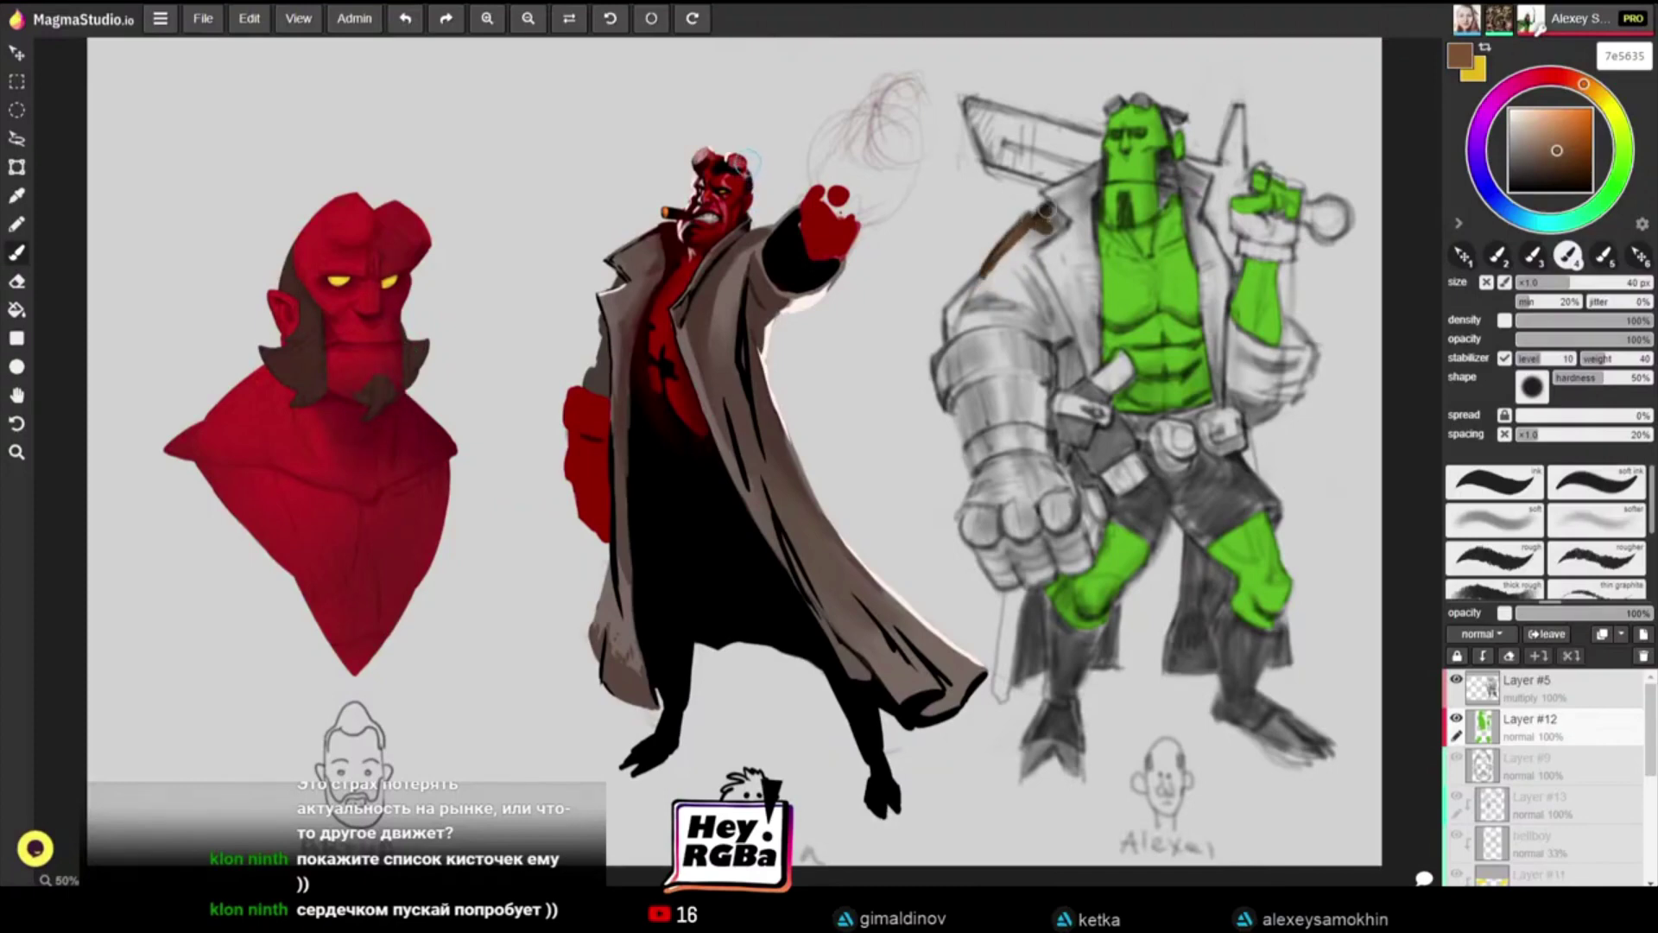
{"action": "mouse_move", "coordinate": [1053, 192]}
{"action": "left_mouse_down"}
{"action": "mouse_move", "coordinate": [1098, 161]}
{"action": "mouse_move", "coordinate": [1092, 216]}
{"action": "mouse_move", "coordinate": [1090, 177]}
{"action": "mouse_move", "coordinate": [1088, 217]}
{"action": "mouse_move", "coordinate": [1097, 184]}
{"action": "mouse_move", "coordinate": [1053, 204]}
{"action": "mouse_move", "coordinate": [1082, 218]}
{"action": "mouse_move", "coordinate": [1086, 283]}
{"action": "mouse_move", "coordinate": [1093, 225]}
{"action": "left_mouse_up"}
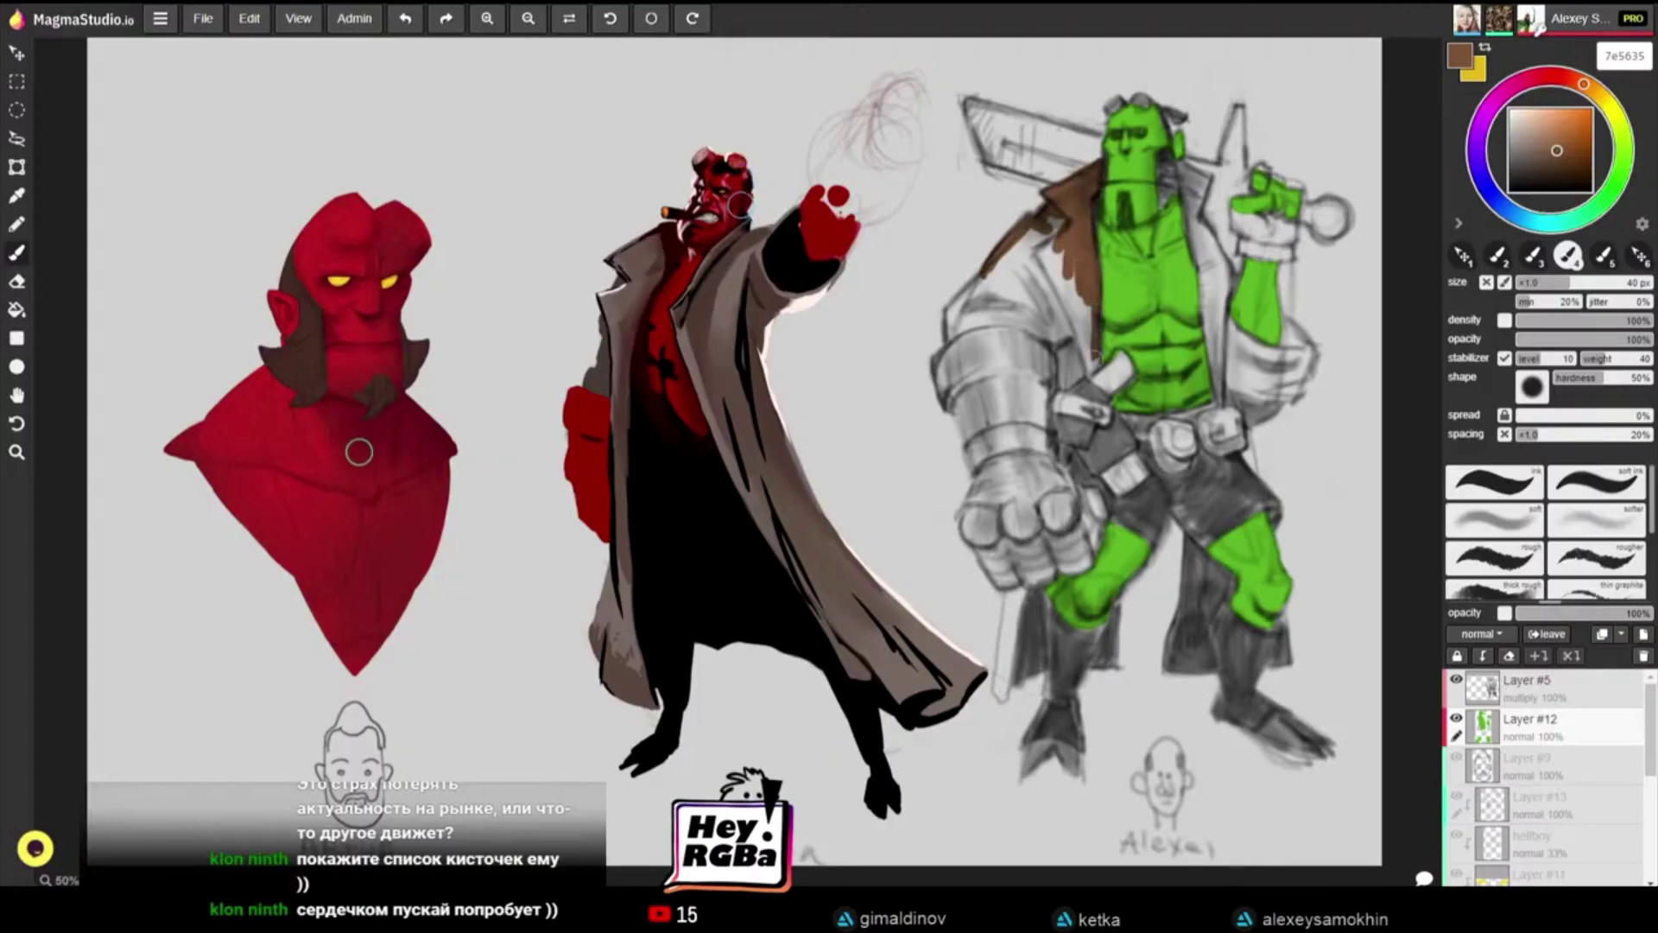
{"action": "mouse_move", "coordinate": [1070, 234]}
{"action": "left_mouse_down"}
{"action": "mouse_move", "coordinate": [1085, 332]}
{"action": "mouse_move", "coordinate": [1072, 247]}
{"action": "mouse_move", "coordinate": [1076, 283]}
{"action": "mouse_move", "coordinate": [1056, 252]}
{"action": "mouse_move", "coordinate": [1064, 211]}
{"action": "mouse_move", "coordinate": [1021, 244]}
{"action": "left_mouse_up"}
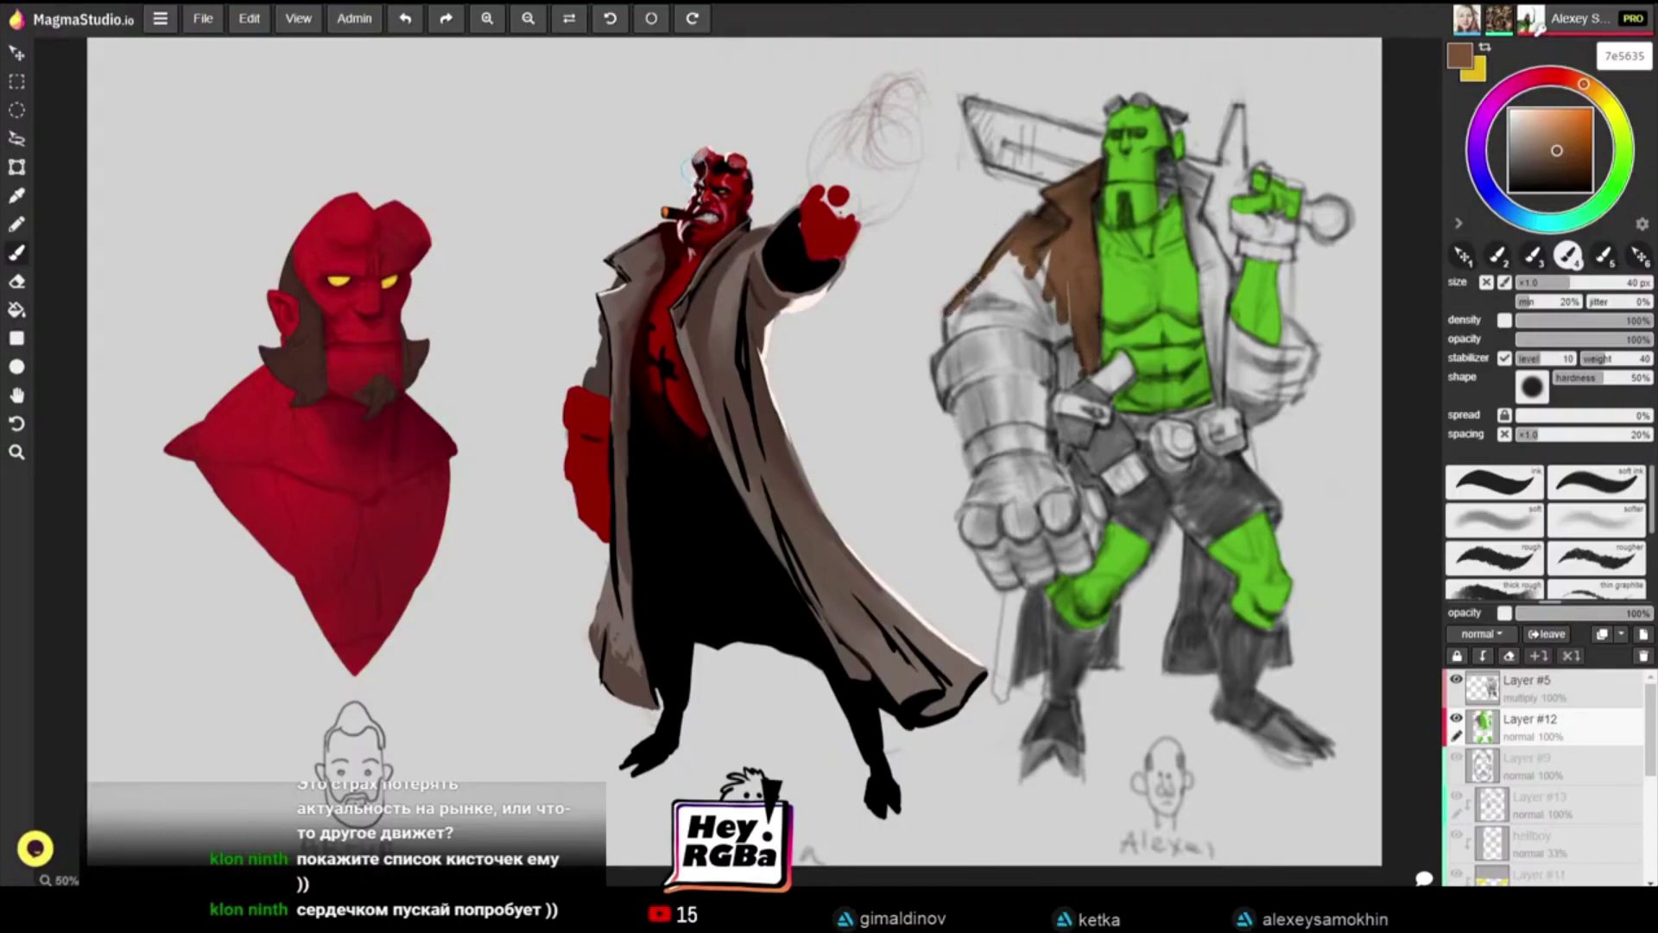
{"action": "mouse_move", "coordinate": [968, 296]}
{"action": "left_mouse_down"}
{"action": "mouse_move", "coordinate": [1021, 240]}
{"action": "mouse_move", "coordinate": [1019, 298]}
{"action": "mouse_move", "coordinate": [1066, 253]}
{"action": "left_mouse_up"}
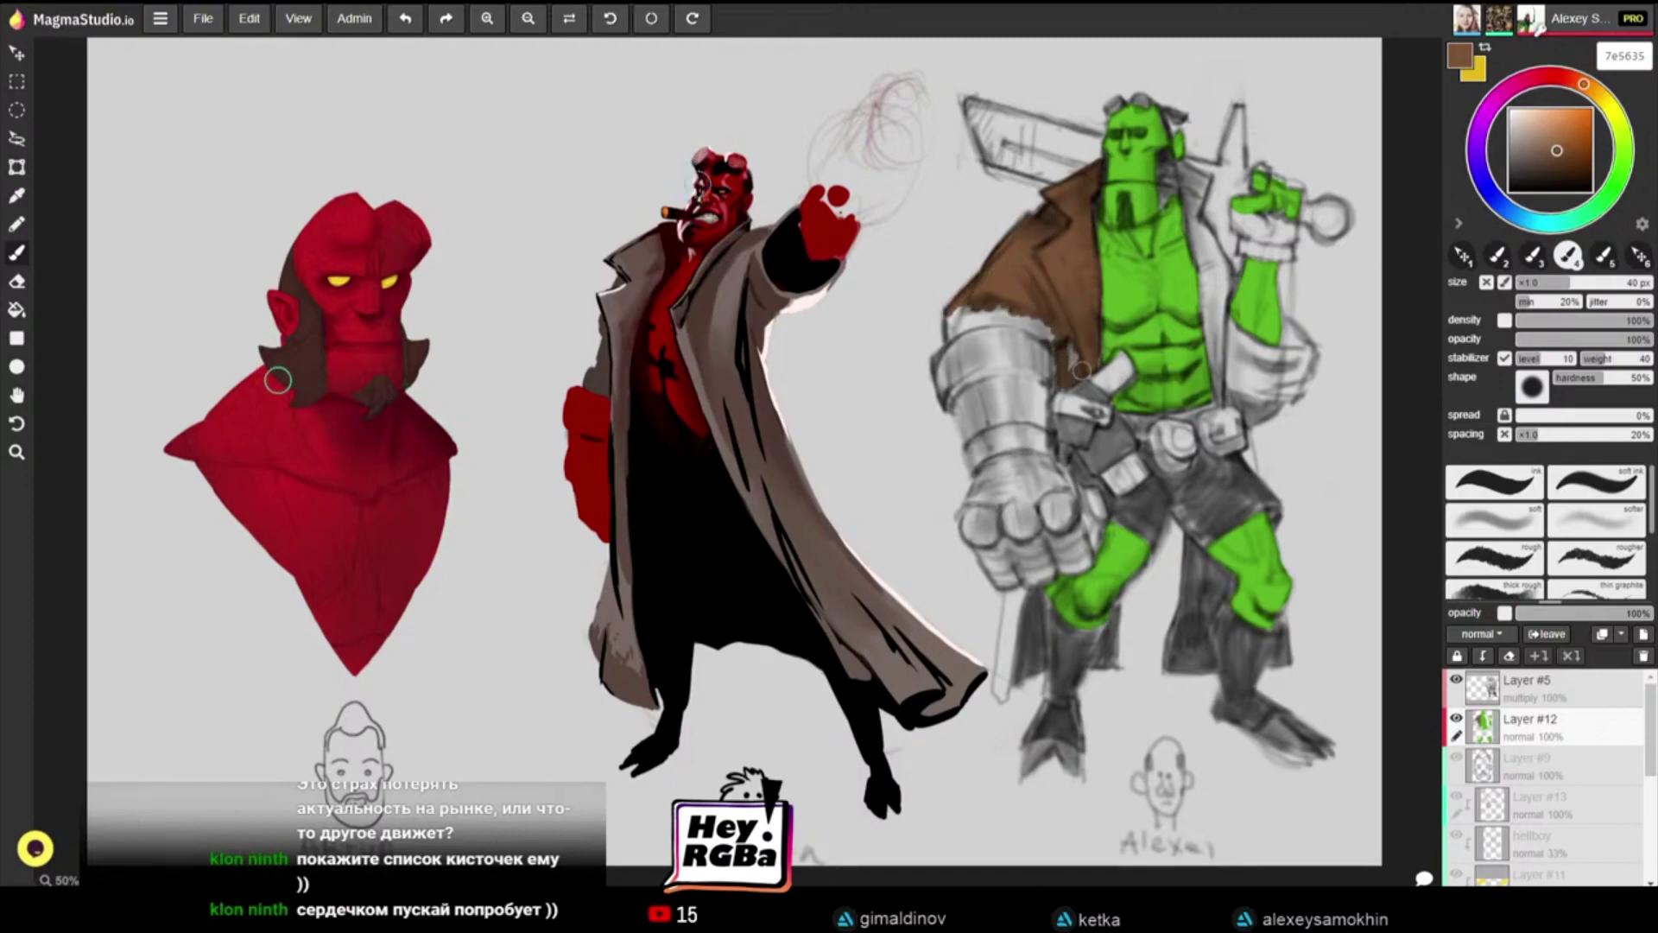
{"action": "left_click_drag", "start_coordinate": [954, 320], "coordinate": [949, 329]}
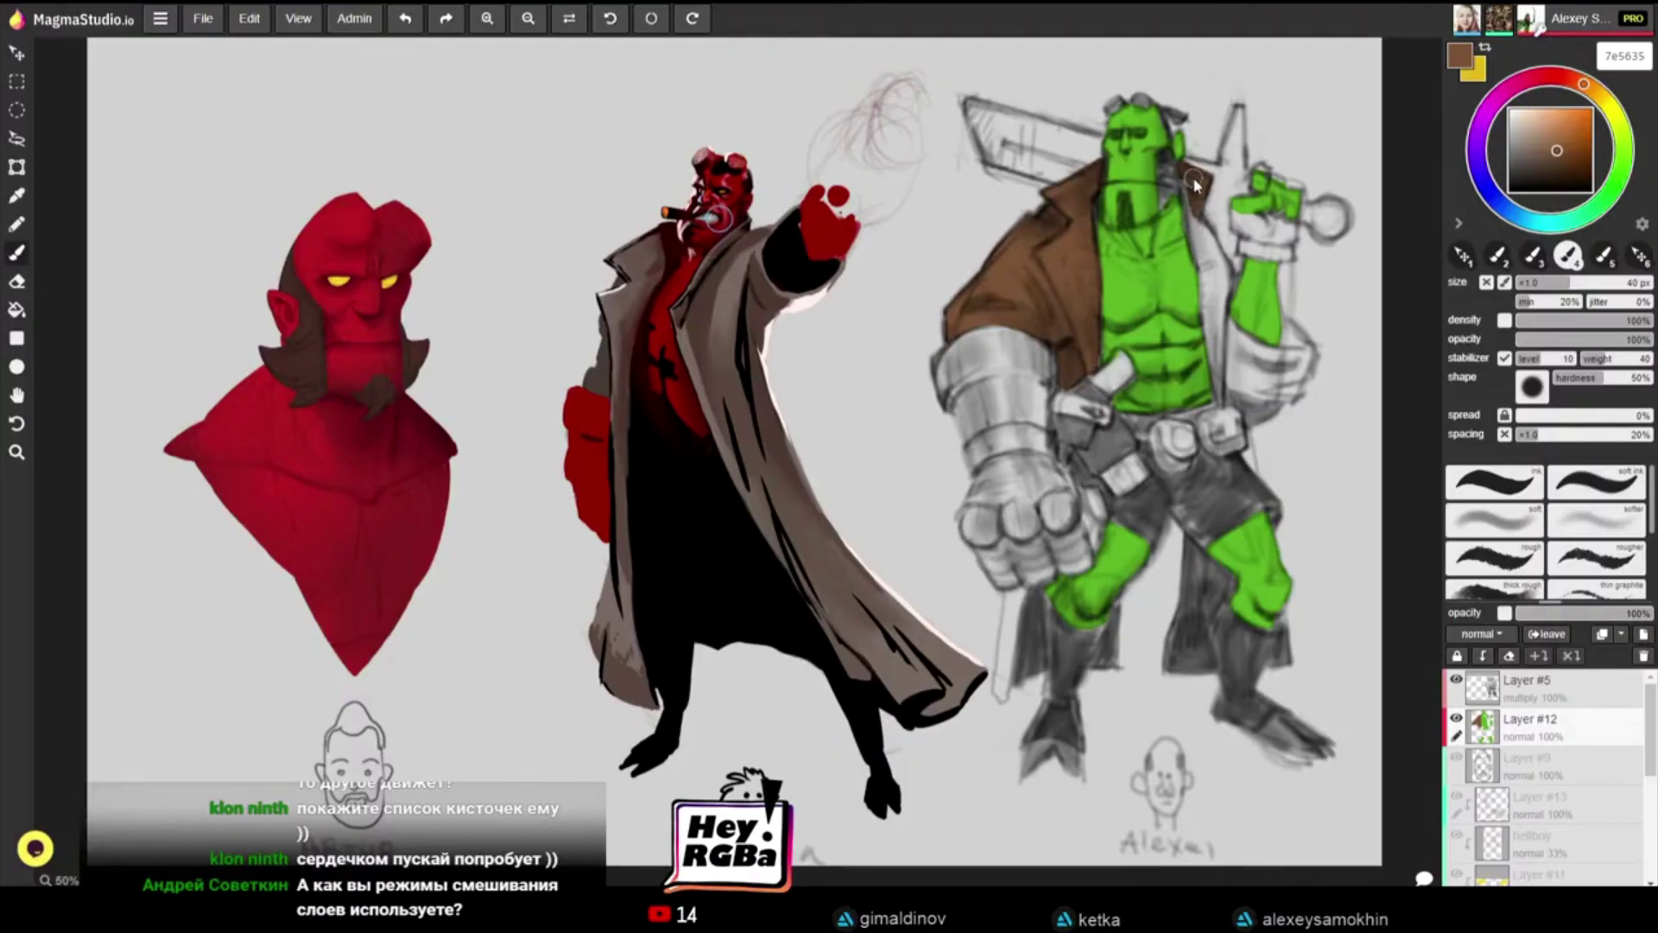
Step: Fill the coat's collar and front on the raised-arm side and the coat tails behind the legs with the same brown
{"action": "left_click_drag", "start_coordinate": [1179, 165], "coordinate": [1207, 285]}
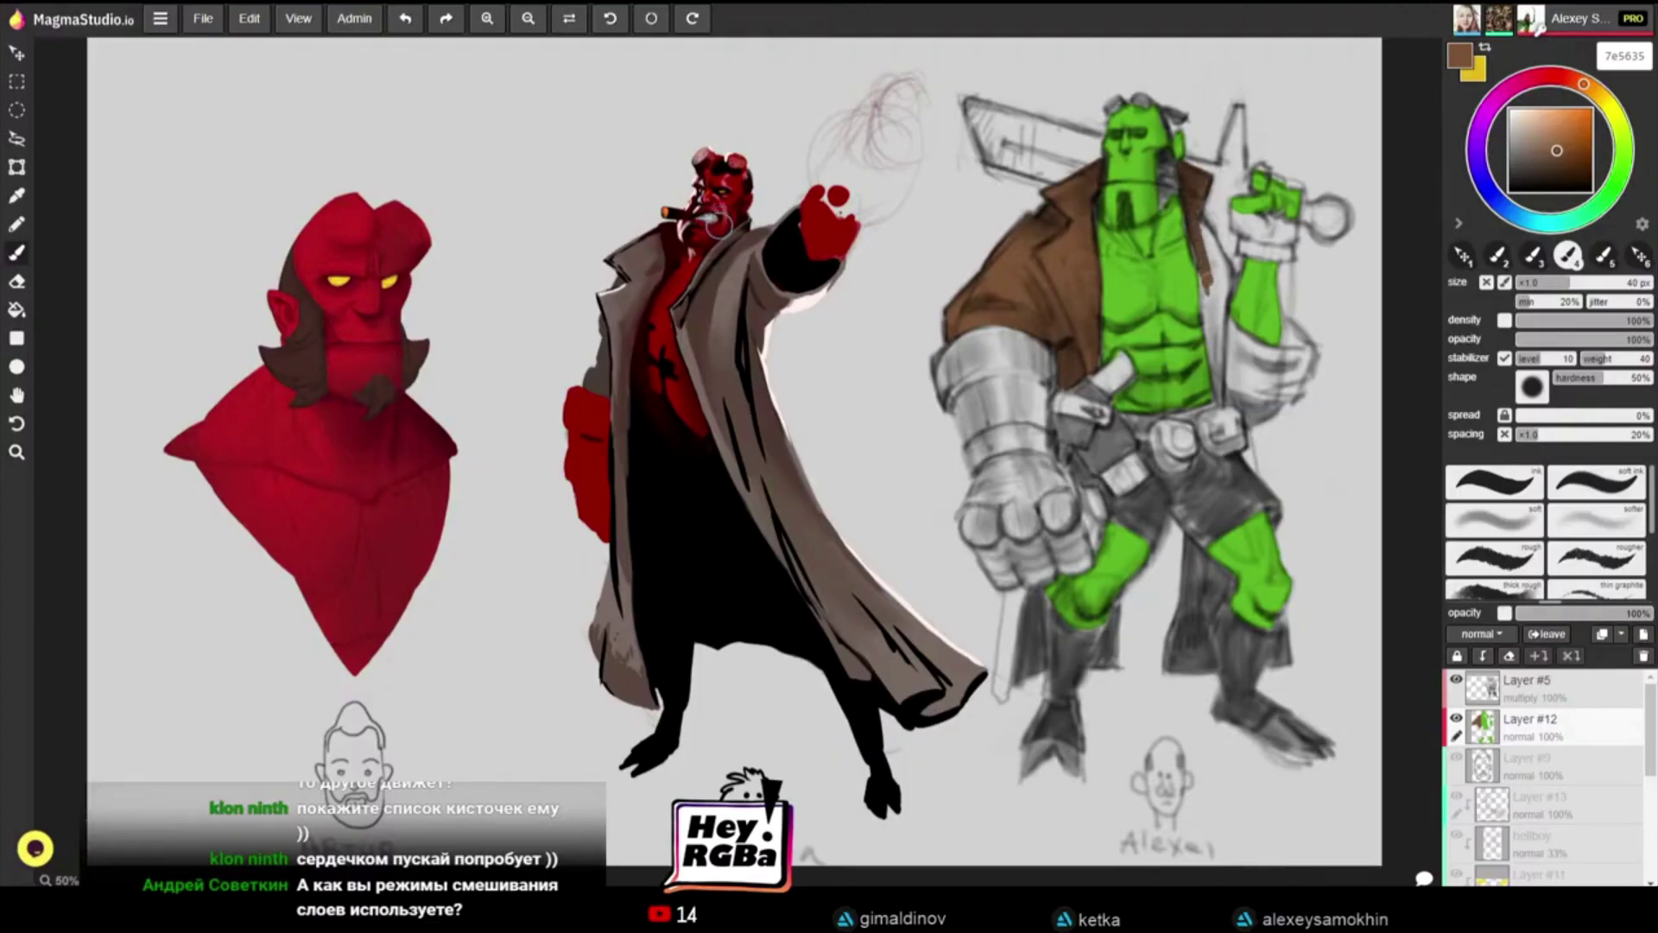
{"action": "mouse_move", "coordinate": [1192, 205]}
{"action": "left_mouse_down"}
{"action": "mouse_move", "coordinate": [1201, 216]}
{"action": "mouse_move", "coordinate": [1206, 190]}
{"action": "mouse_move", "coordinate": [1229, 292]}
{"action": "left_mouse_up"}
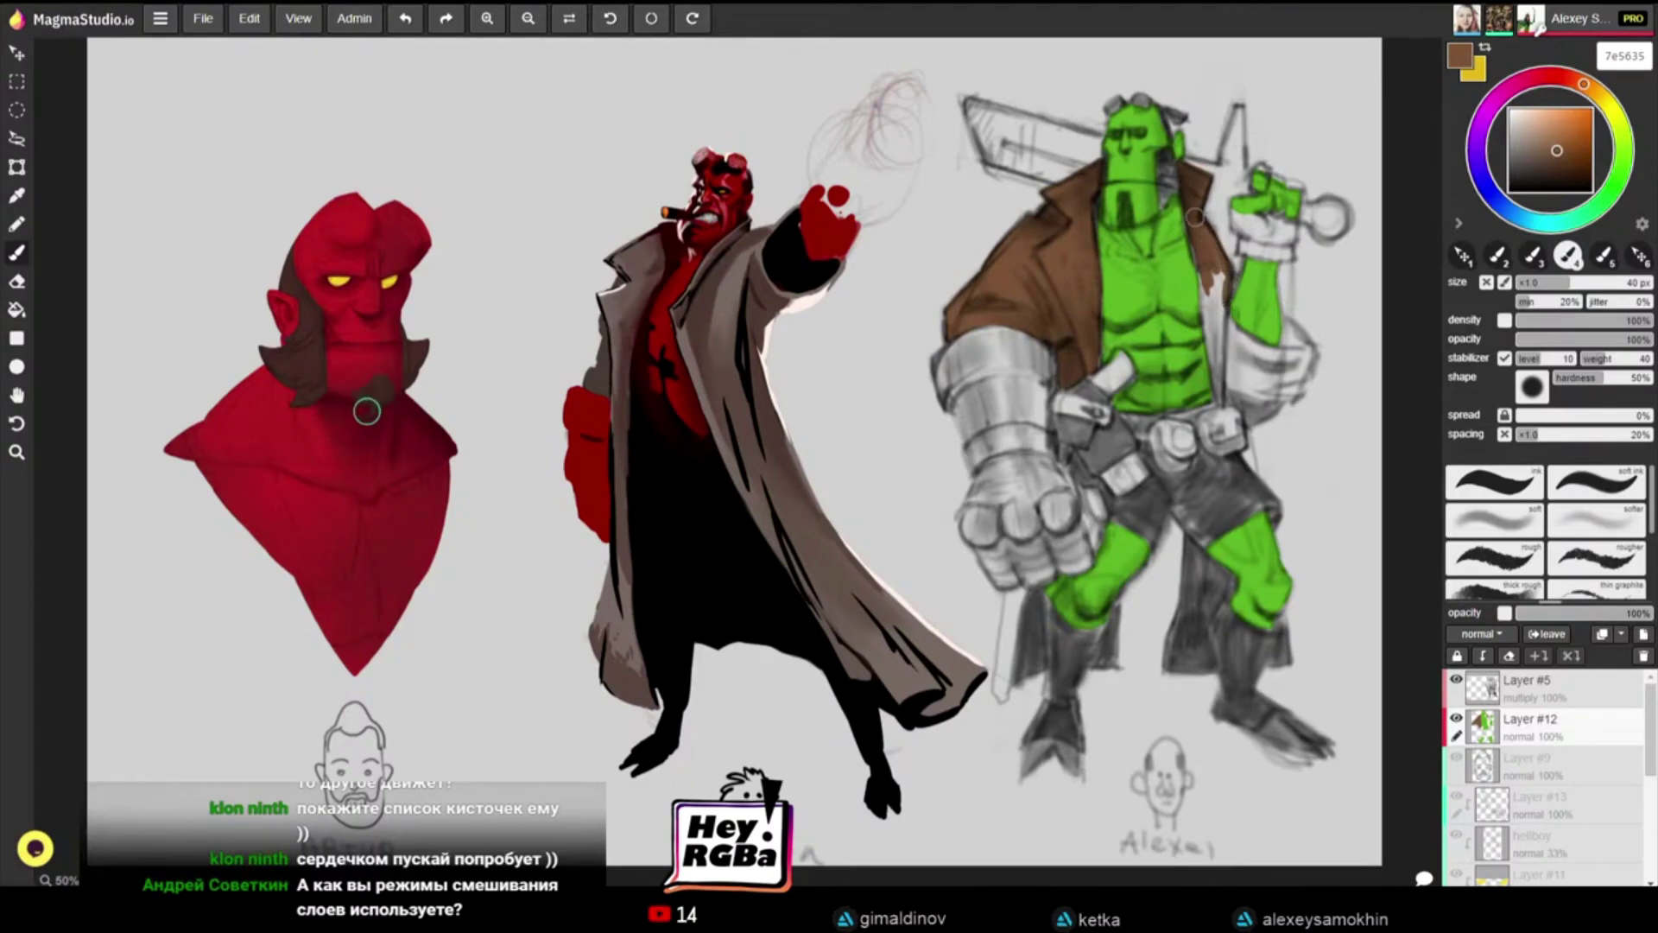
{"action": "left_click_drag", "start_coordinate": [1194, 219], "coordinate": [1196, 259]}
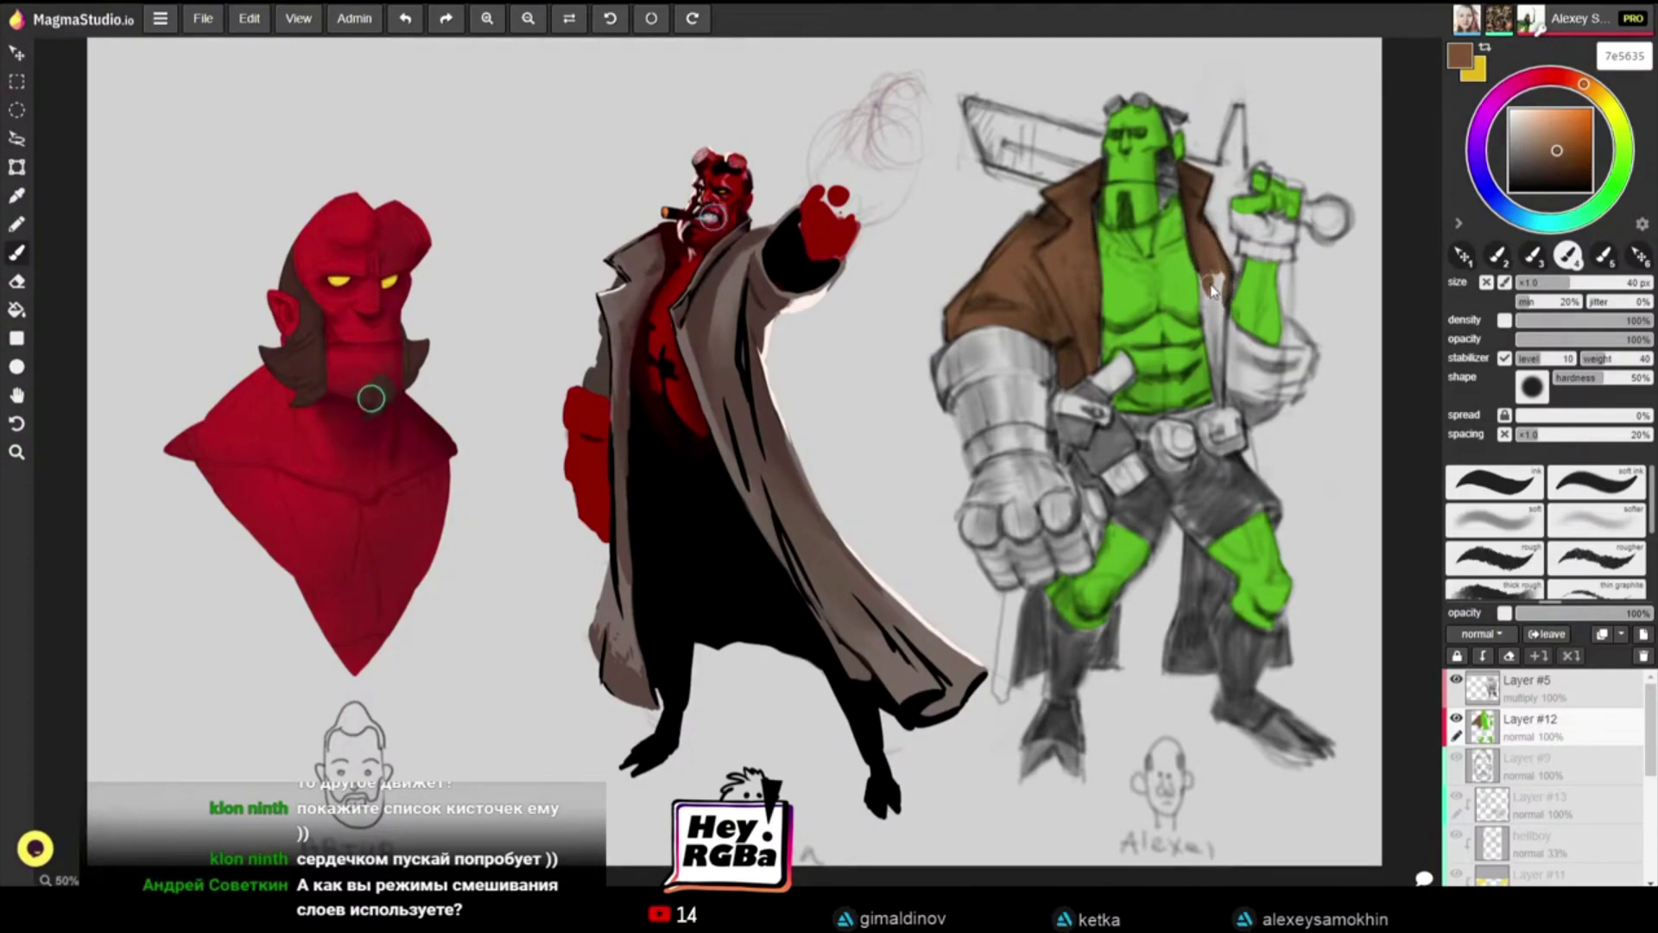
{"action": "mouse_move", "coordinate": [1203, 257]}
{"action": "left_mouse_down"}
{"action": "mouse_move", "coordinate": [1205, 311]}
{"action": "mouse_move", "coordinate": [1205, 246]}
{"action": "mouse_move", "coordinate": [1211, 260]}
{"action": "left_mouse_up"}
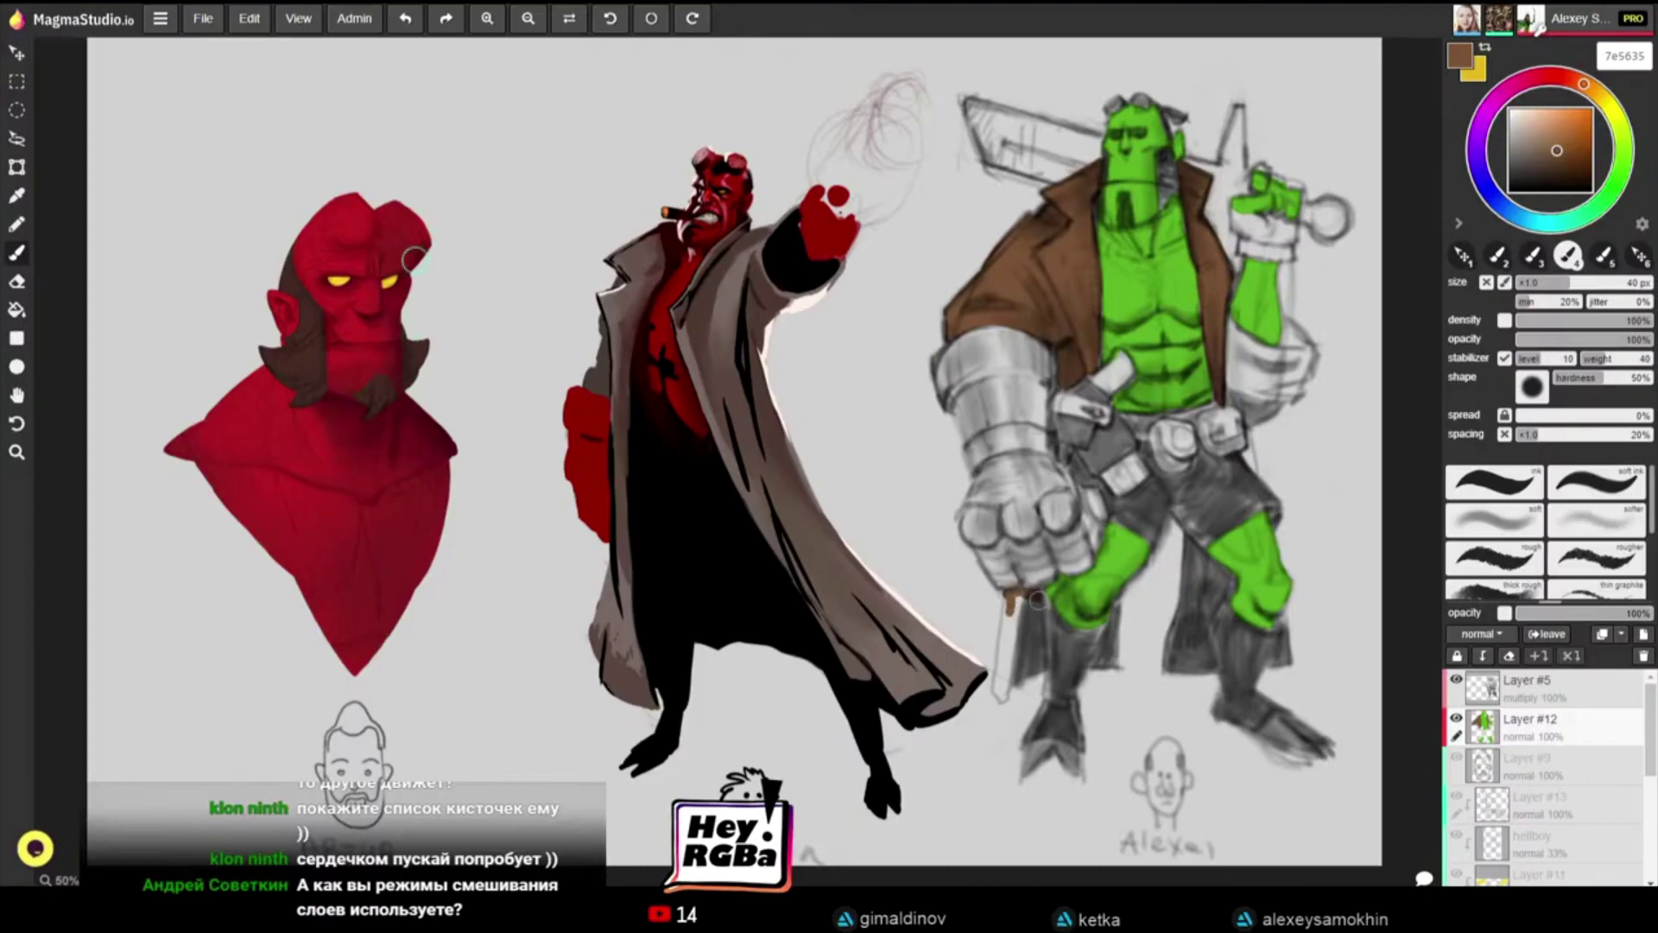
{"action": "mouse_move", "coordinate": [1039, 600]}
{"action": "left_mouse_down"}
{"action": "mouse_move", "coordinate": [1040, 667]}
{"action": "mouse_move", "coordinate": [1000, 696]}
{"action": "mouse_move", "coordinate": [1020, 608]}
{"action": "mouse_move", "coordinate": [1031, 646]}
{"action": "mouse_move", "coordinate": [1015, 598]}
{"action": "left_mouse_up"}
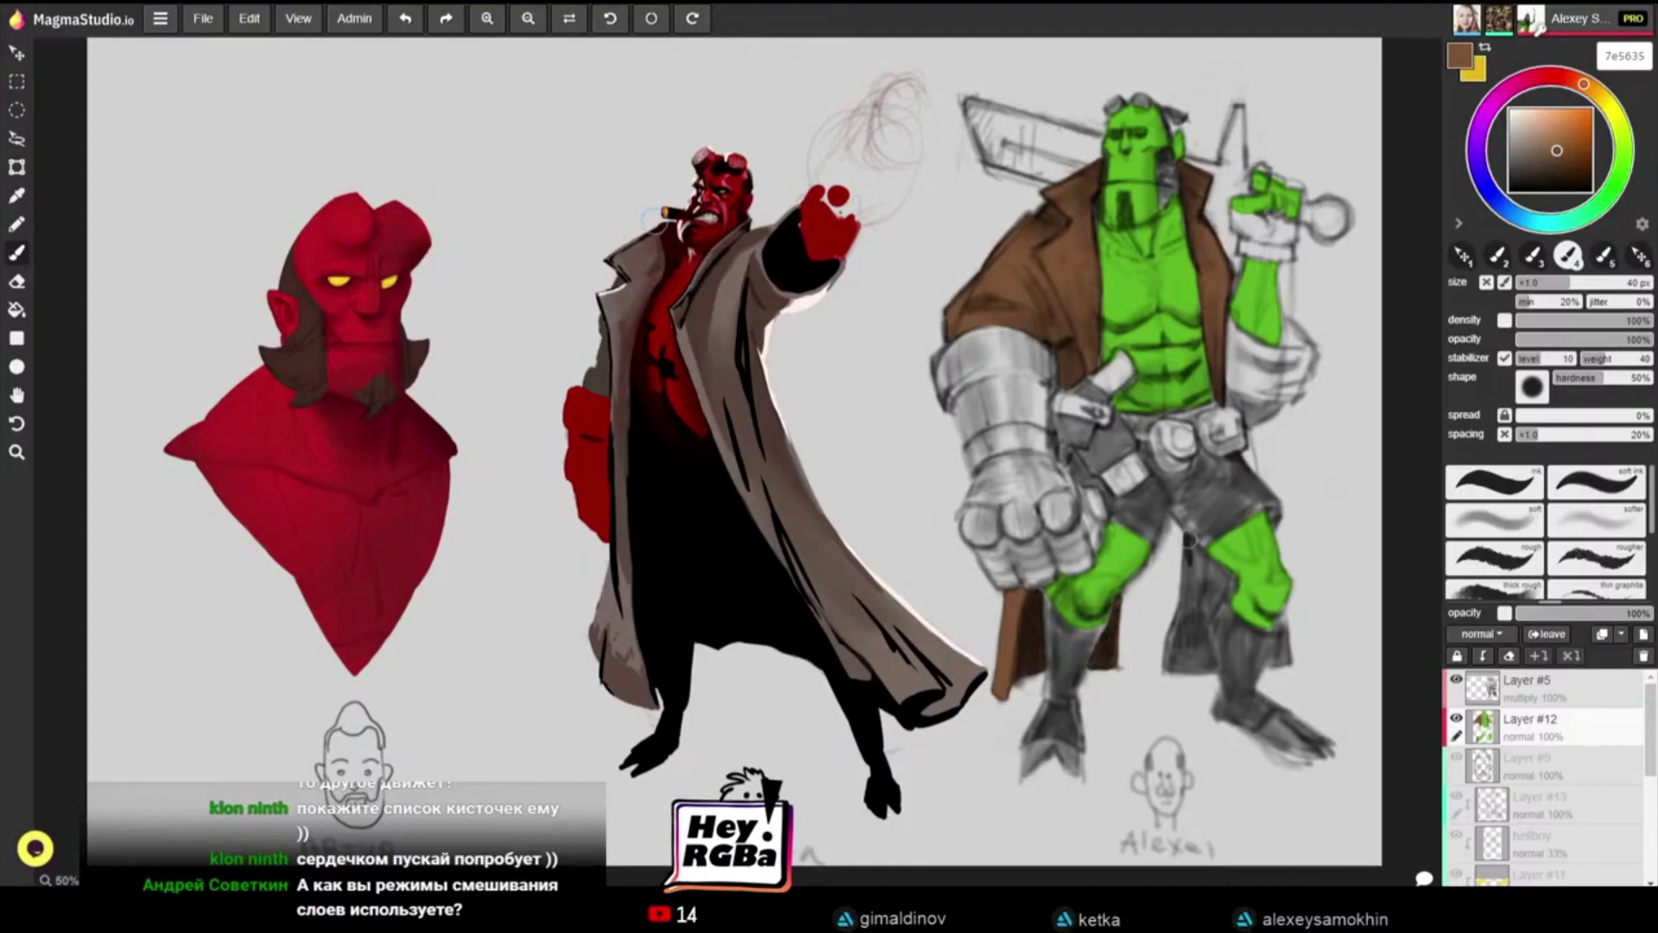
{"action": "mouse_move", "coordinate": [1189, 540]}
{"action": "left_mouse_down"}
{"action": "mouse_move", "coordinate": [1224, 578]}
{"action": "mouse_move", "coordinate": [1212, 609]}
{"action": "mouse_move", "coordinate": [1222, 577]}
{"action": "mouse_move", "coordinate": [1209, 566]}
{"action": "mouse_move", "coordinate": [1202, 596]}
{"action": "mouse_move", "coordinate": [1191, 549]}
{"action": "mouse_move", "coordinate": [1170, 664]}
{"action": "mouse_move", "coordinate": [1212, 663]}
{"action": "mouse_move", "coordinate": [1206, 615]}
{"action": "mouse_move", "coordinate": [1210, 663]}
{"action": "mouse_move", "coordinate": [1176, 662]}
{"action": "mouse_move", "coordinate": [1199, 650]}
{"action": "left_mouse_up"}
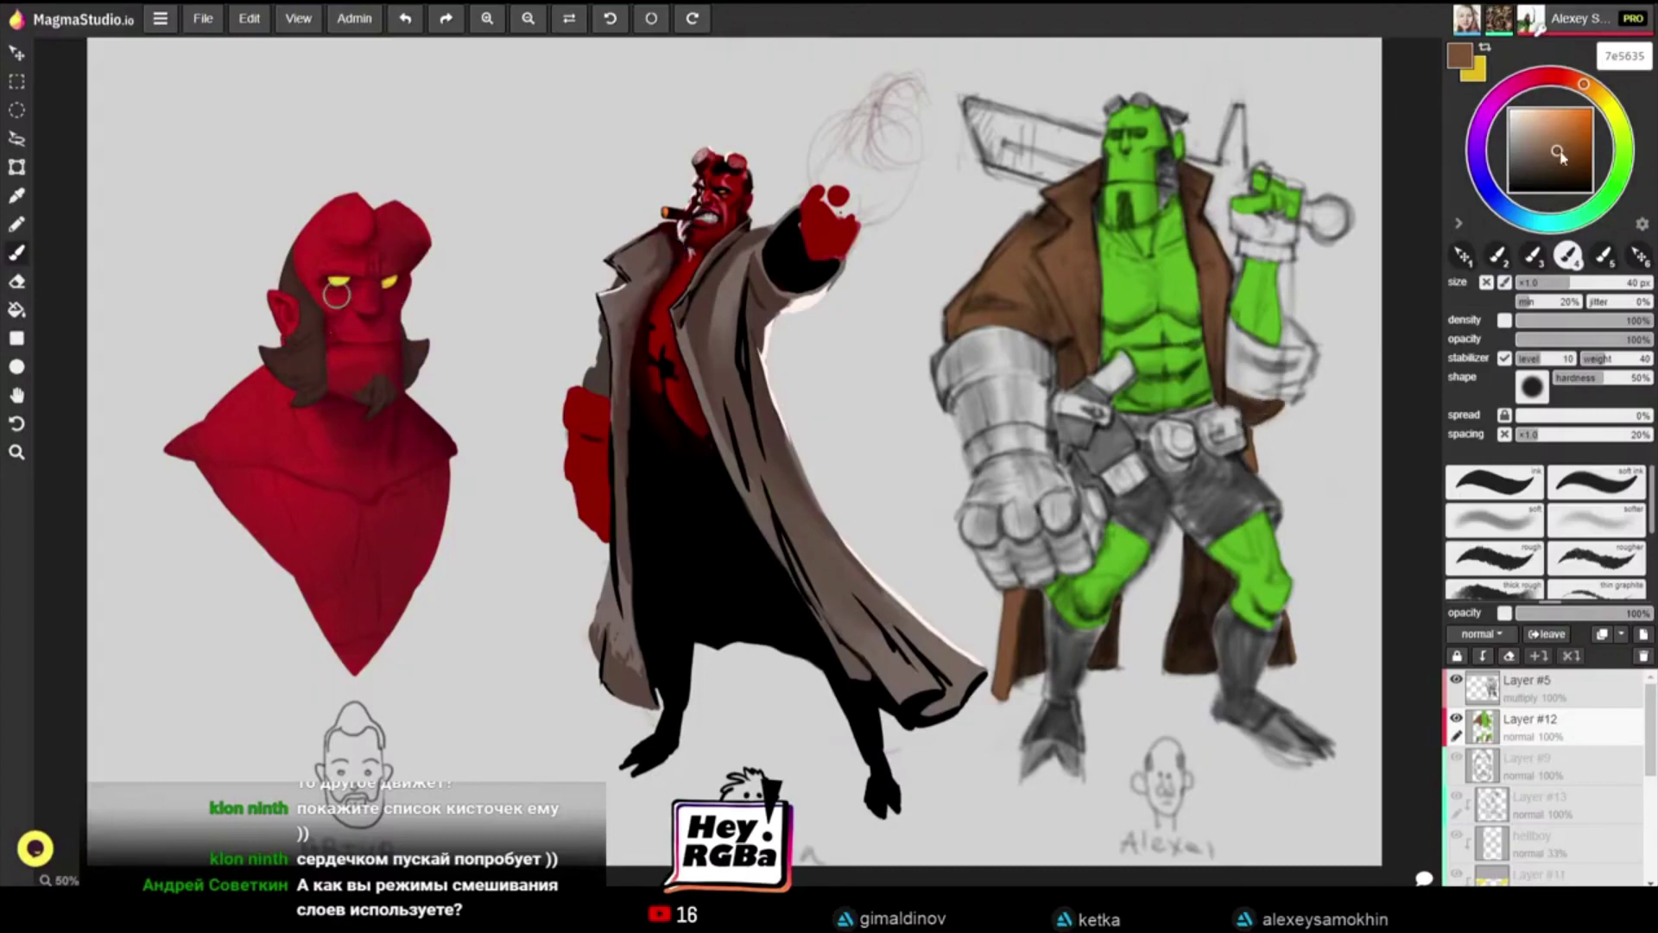
Step: Set the color to tan c99e7b and paint the coat's lapels and the rolled-back sleeve of the raised arm
{"action": "left_click", "coordinate": [1543, 127]}
{"action": "left_click_drag", "start_coordinate": [1543, 128], "coordinate": [1542, 126]}
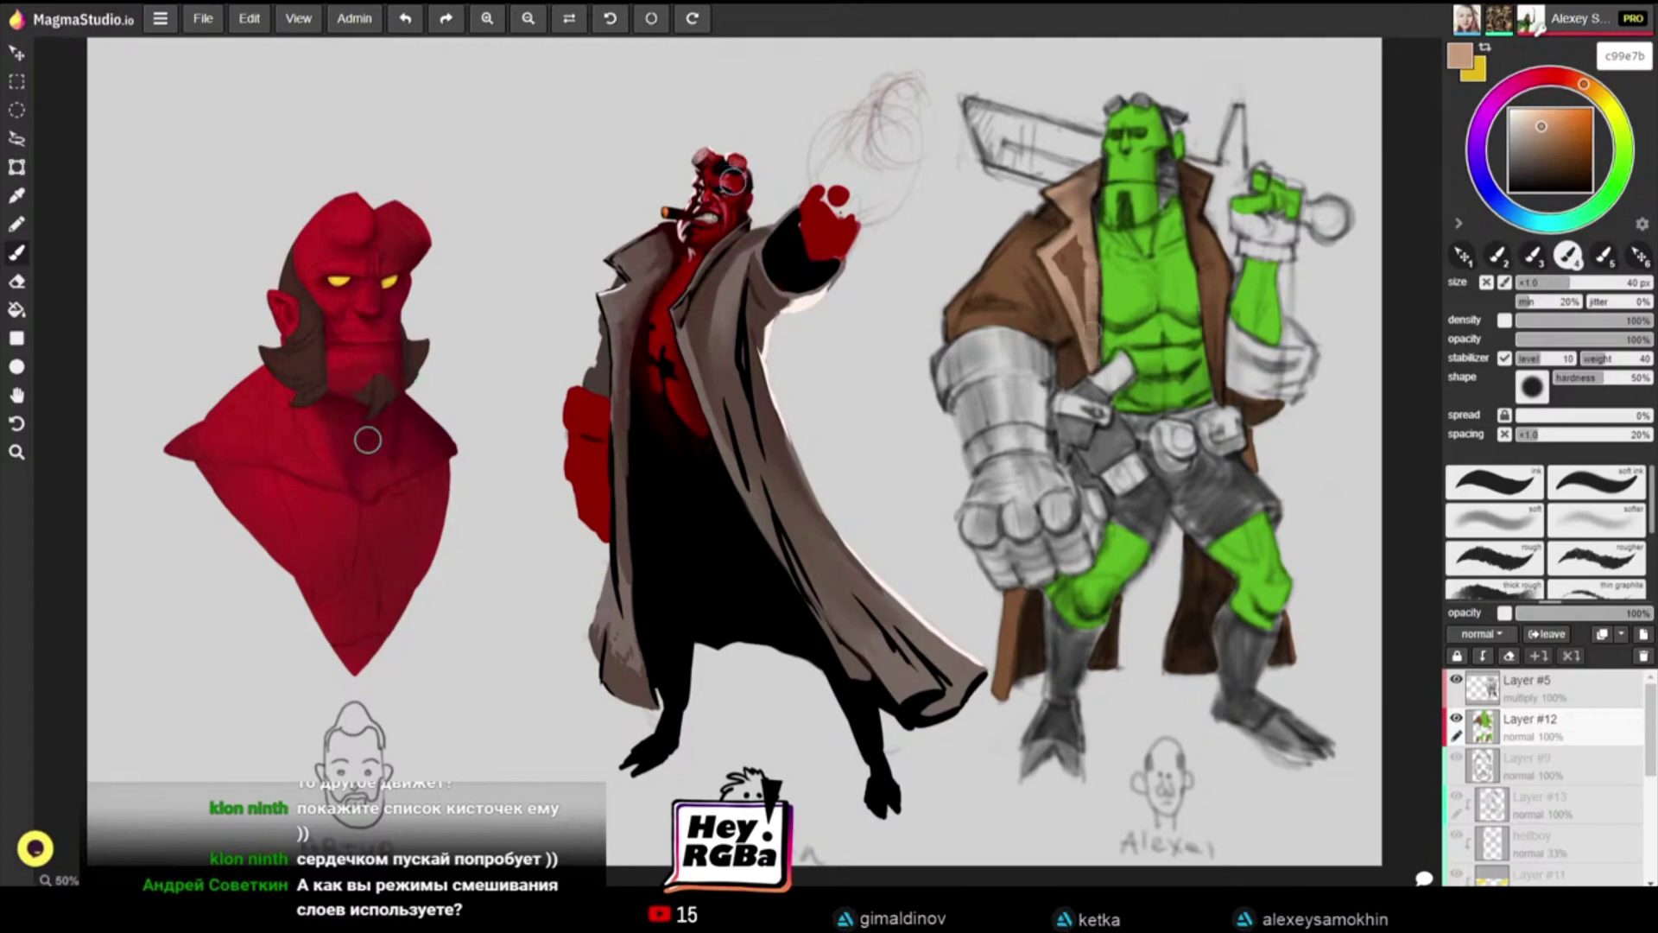
{"action": "left_click_drag", "start_coordinate": [375, 448], "coordinate": [388, 401]}
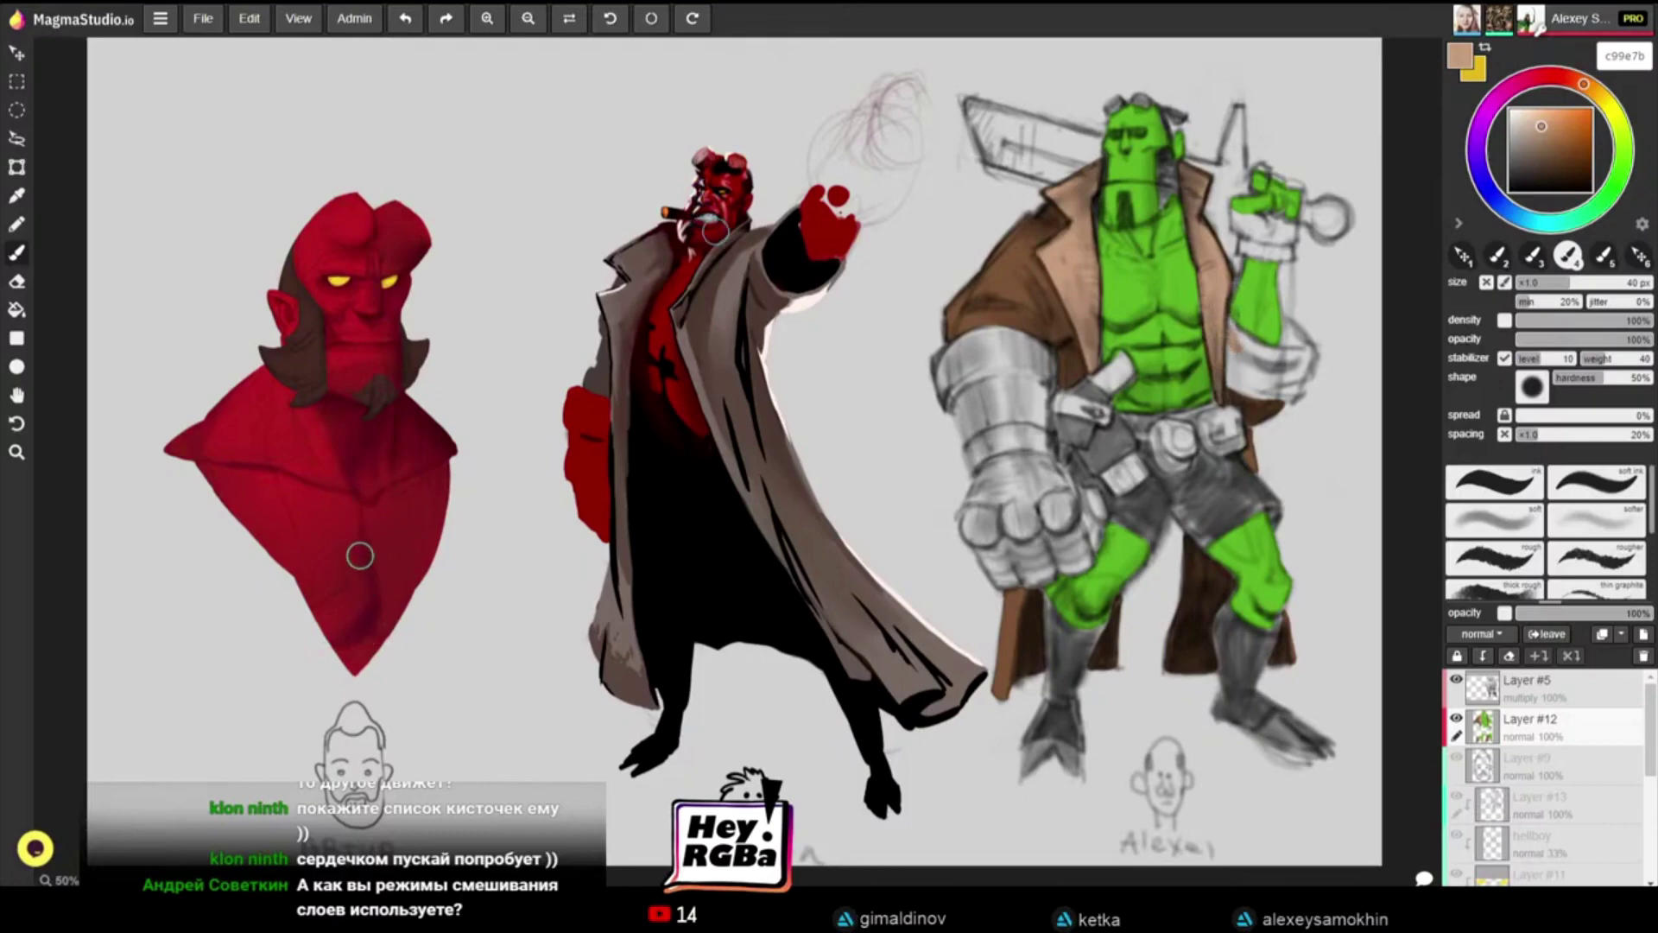
{"action": "left_click_drag", "start_coordinate": [1237, 343], "coordinate": [1271, 351]}
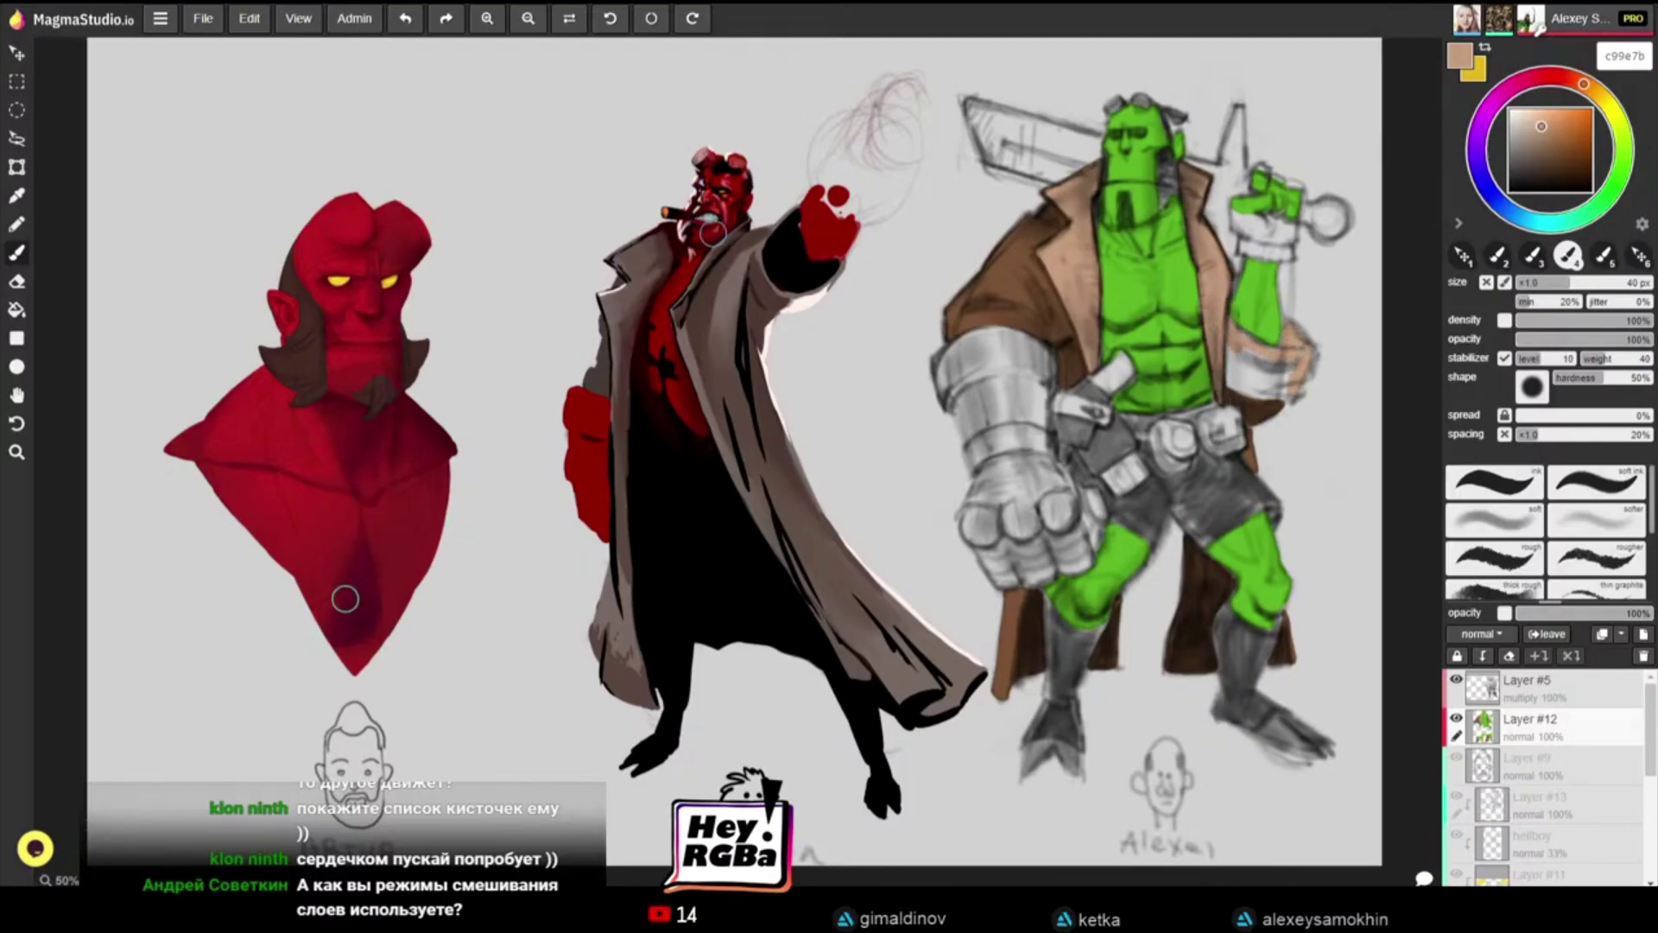
{"action": "mouse_move", "coordinate": [1240, 333]}
{"action": "left_mouse_down"}
{"action": "mouse_move", "coordinate": [1278, 361]}
{"action": "mouse_move", "coordinate": [1231, 366]}
{"action": "mouse_move", "coordinate": [1238, 389]}
{"action": "left_mouse_up"}
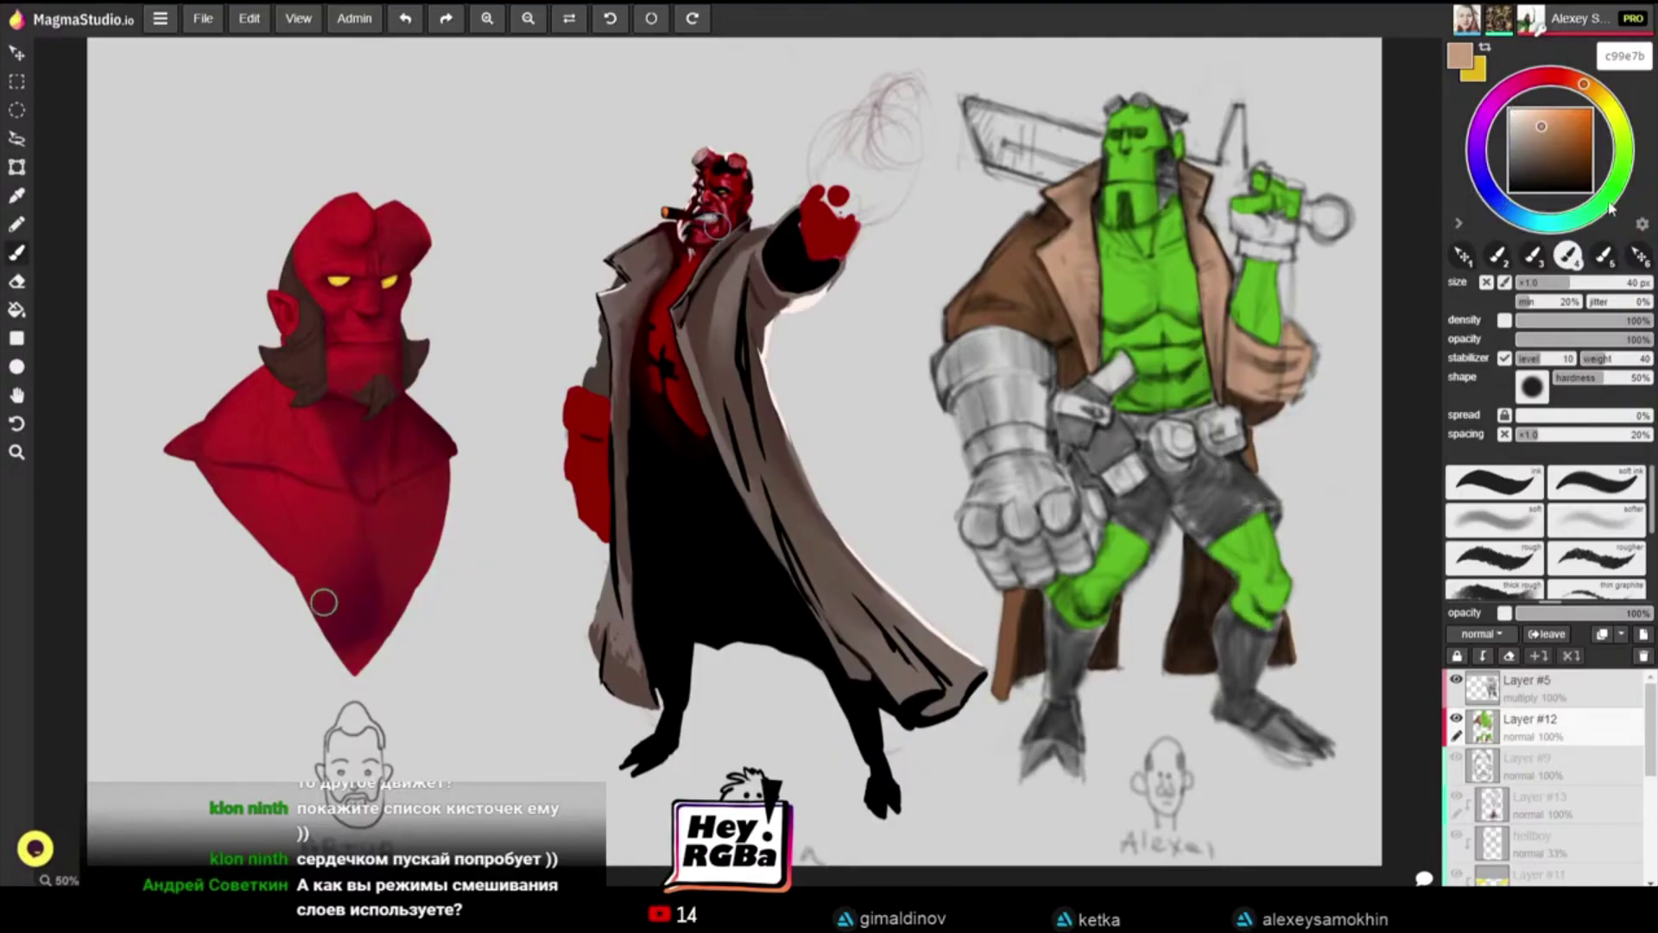
Step: Set the color to green 5ab12d and fill the oversized forearm and fist with a flat base
{"action": "mouse_move", "coordinate": [1609, 203]}
{"action": "left_mouse_down"}
{"action": "mouse_move", "coordinate": [1624, 151]}
{"action": "mouse_move", "coordinate": [1554, 137]}
{"action": "mouse_move", "coordinate": [1622, 162]}
{"action": "left_mouse_up"}
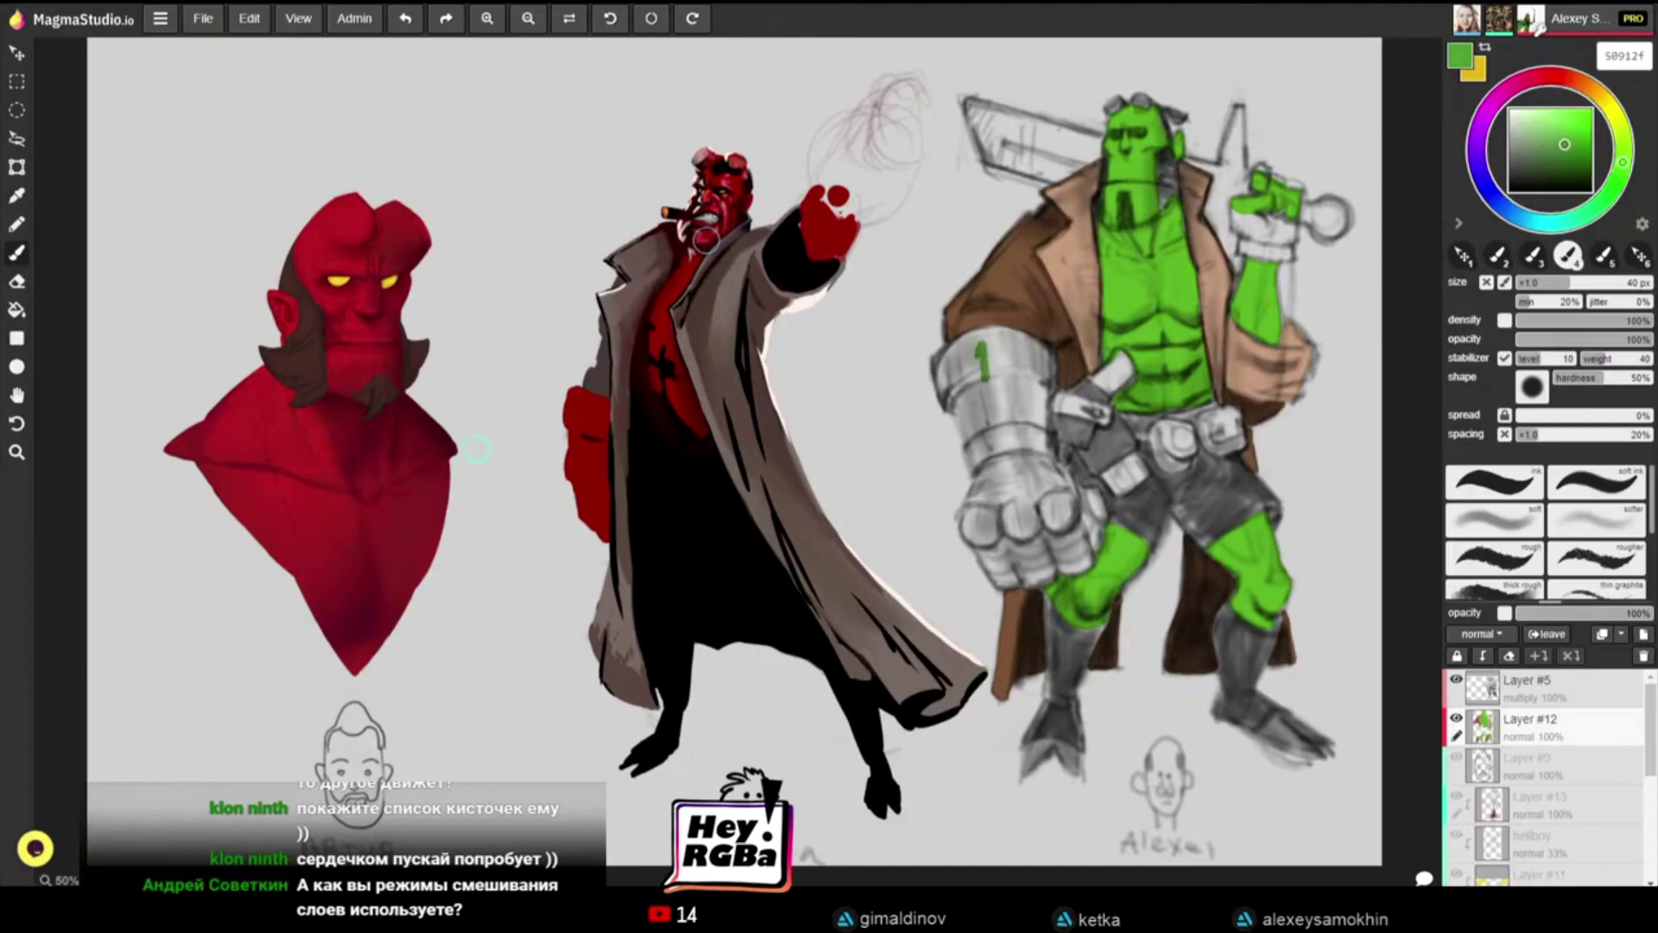
{"action": "left_click", "coordinate": [1570, 134]}
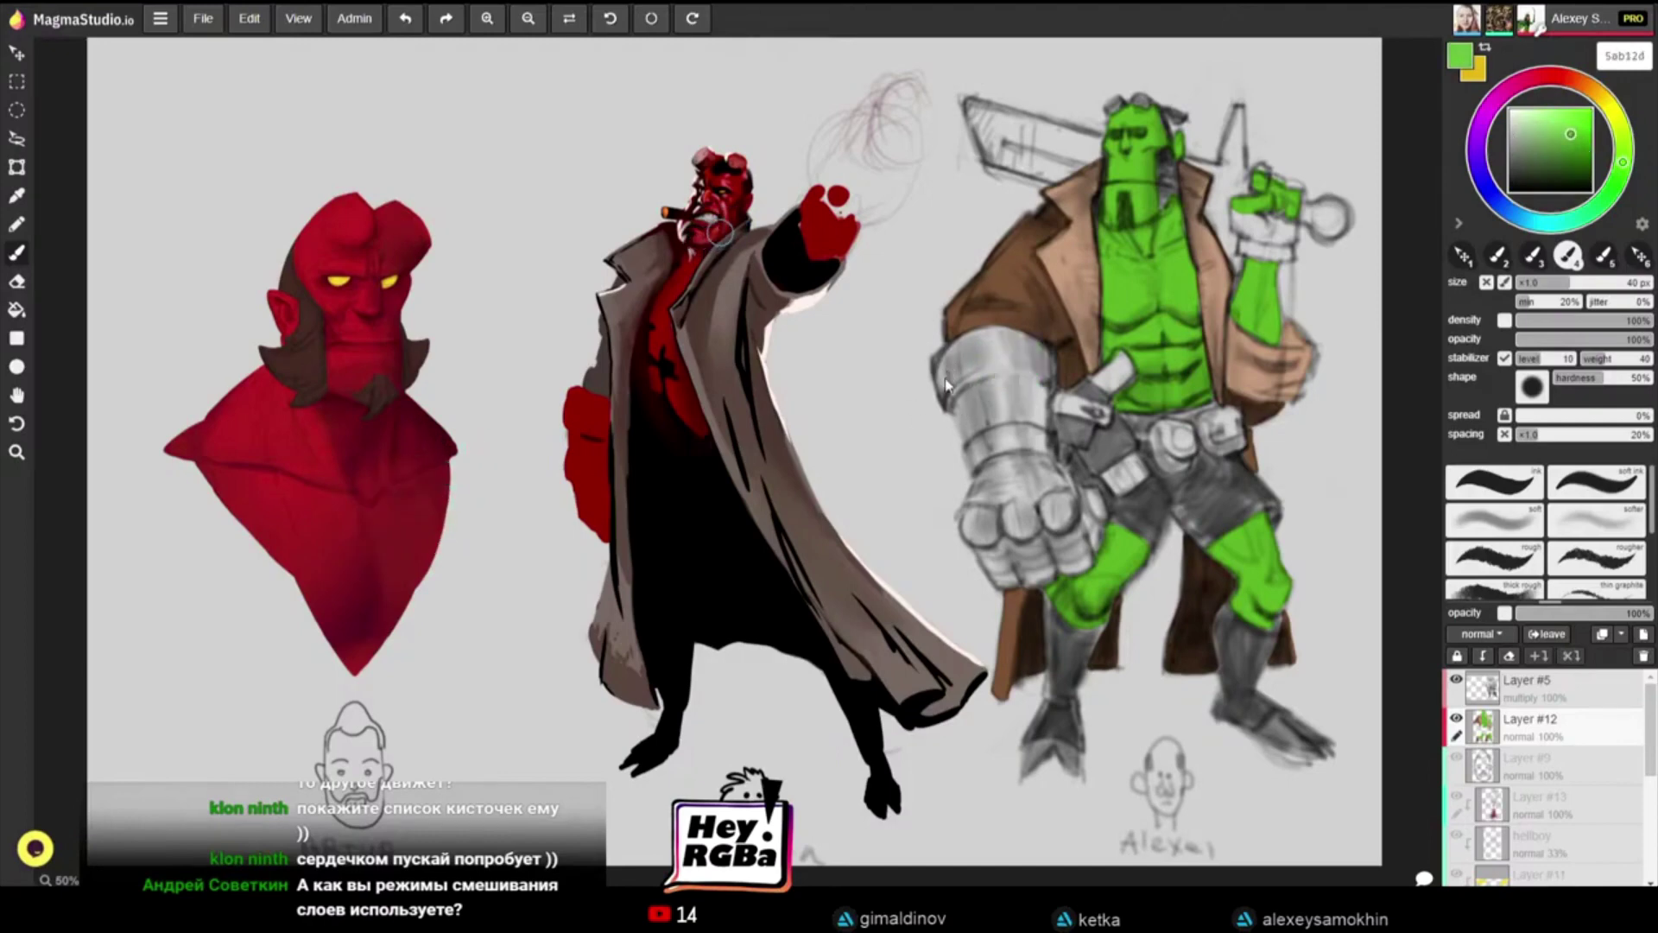
{"action": "mouse_move", "coordinate": [943, 366]}
{"action": "left_mouse_down"}
{"action": "mouse_move", "coordinate": [980, 471]}
{"action": "mouse_move", "coordinate": [1003, 372]}
{"action": "mouse_move", "coordinate": [1026, 467]}
{"action": "mouse_move", "coordinate": [1043, 359]}
{"action": "mouse_move", "coordinate": [1048, 454]}
{"action": "left_mouse_up"}
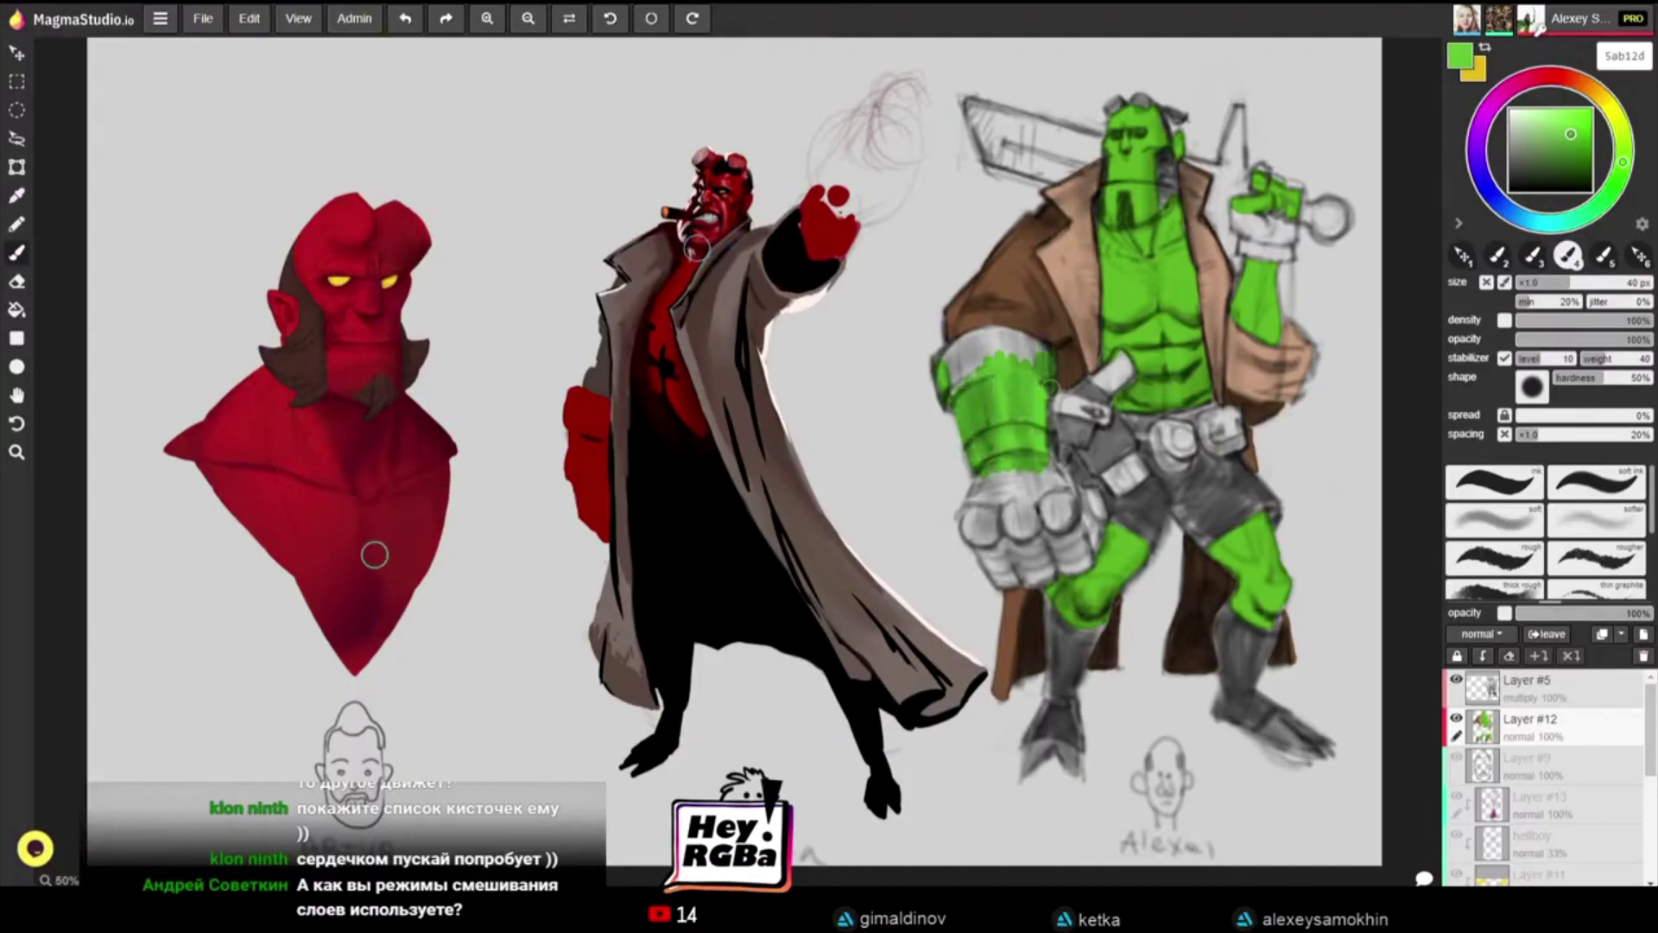
{"action": "mouse_move", "coordinate": [1049, 386]}
{"action": "left_mouse_down"}
{"action": "mouse_move", "coordinate": [1041, 344]}
{"action": "mouse_move", "coordinate": [941, 358]}
{"action": "mouse_move", "coordinate": [981, 336]}
{"action": "mouse_move", "coordinate": [1024, 340]}
{"action": "mouse_move", "coordinate": [967, 371]}
{"action": "mouse_move", "coordinate": [1031, 352]}
{"action": "left_mouse_up"}
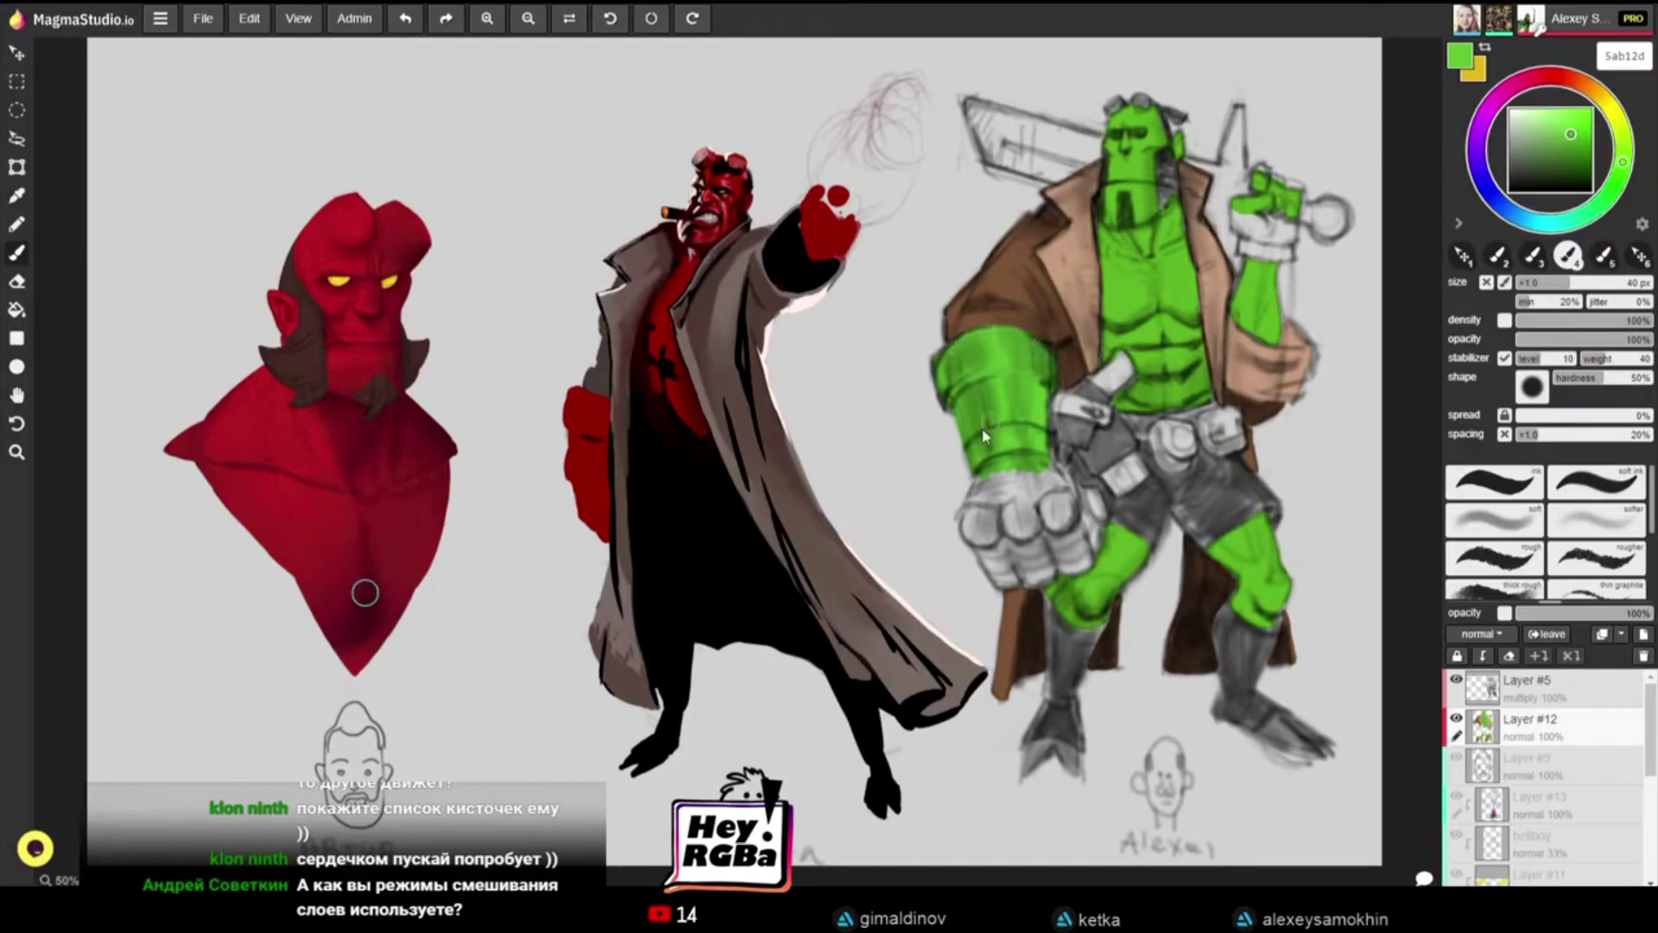
{"action": "mouse_move", "coordinate": [986, 480]}
{"action": "left_mouse_down"}
{"action": "mouse_move", "coordinate": [970, 533]}
{"action": "mouse_move", "coordinate": [1014, 485]}
{"action": "mouse_move", "coordinate": [1019, 529]}
{"action": "mouse_move", "coordinate": [1036, 524]}
{"action": "mouse_move", "coordinate": [1027, 488]}
{"action": "mouse_move", "coordinate": [1052, 531]}
{"action": "mouse_move", "coordinate": [1061, 494]}
{"action": "left_mouse_up"}
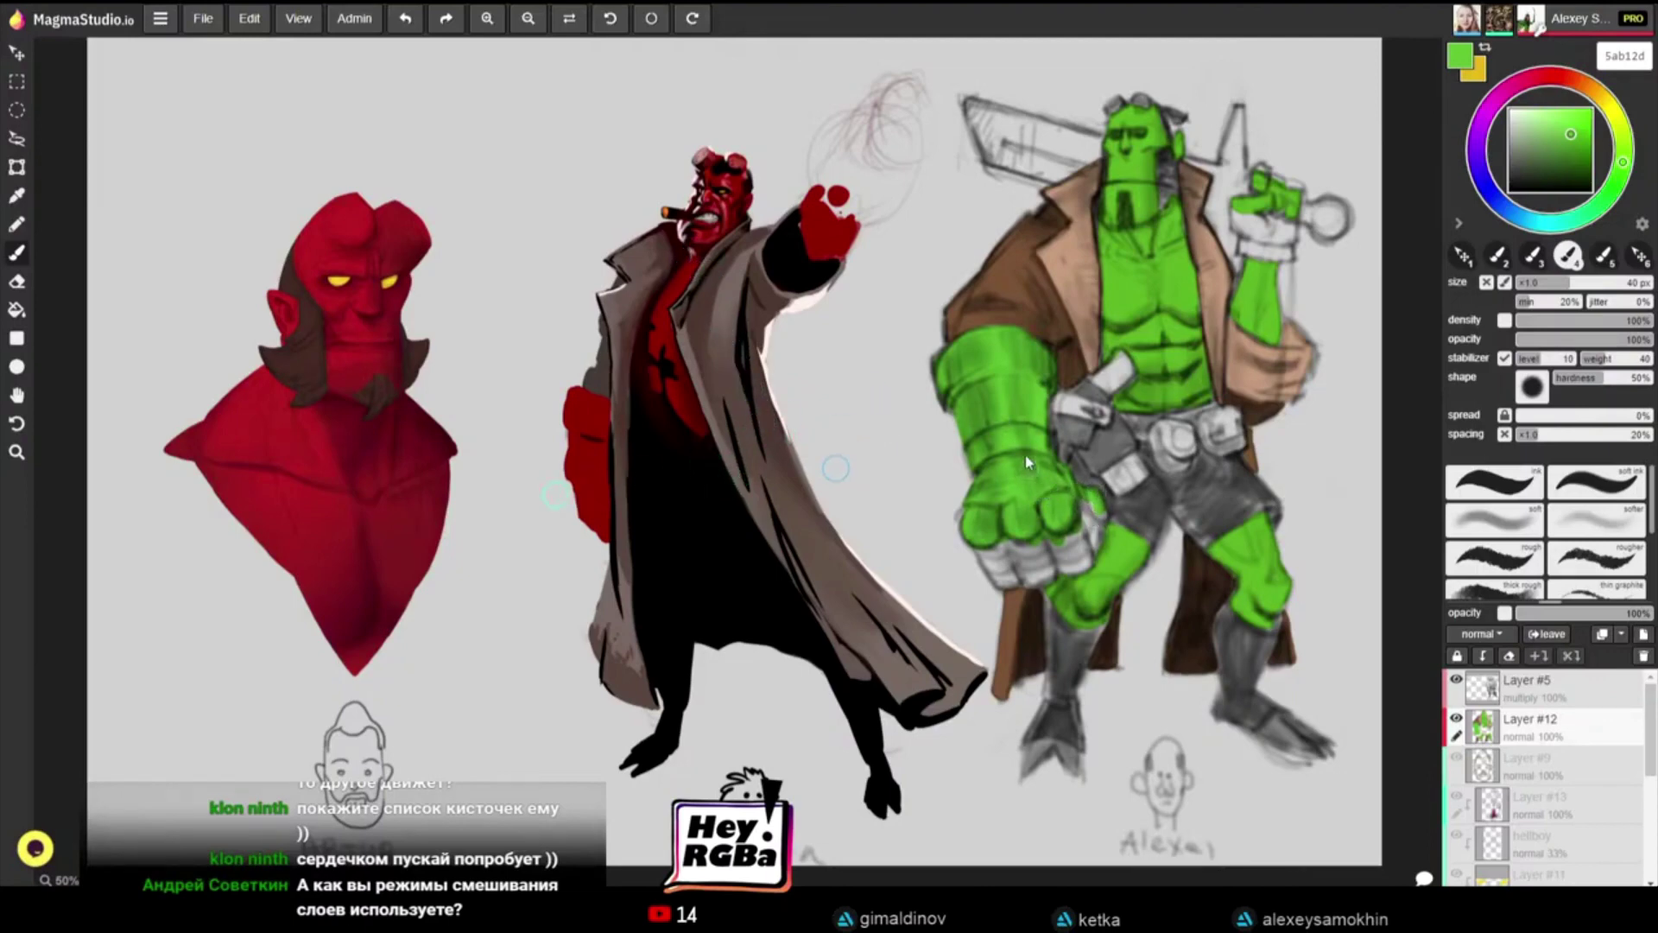
{"action": "left_click_drag", "start_coordinate": [1088, 532], "coordinate": [1092, 499]}
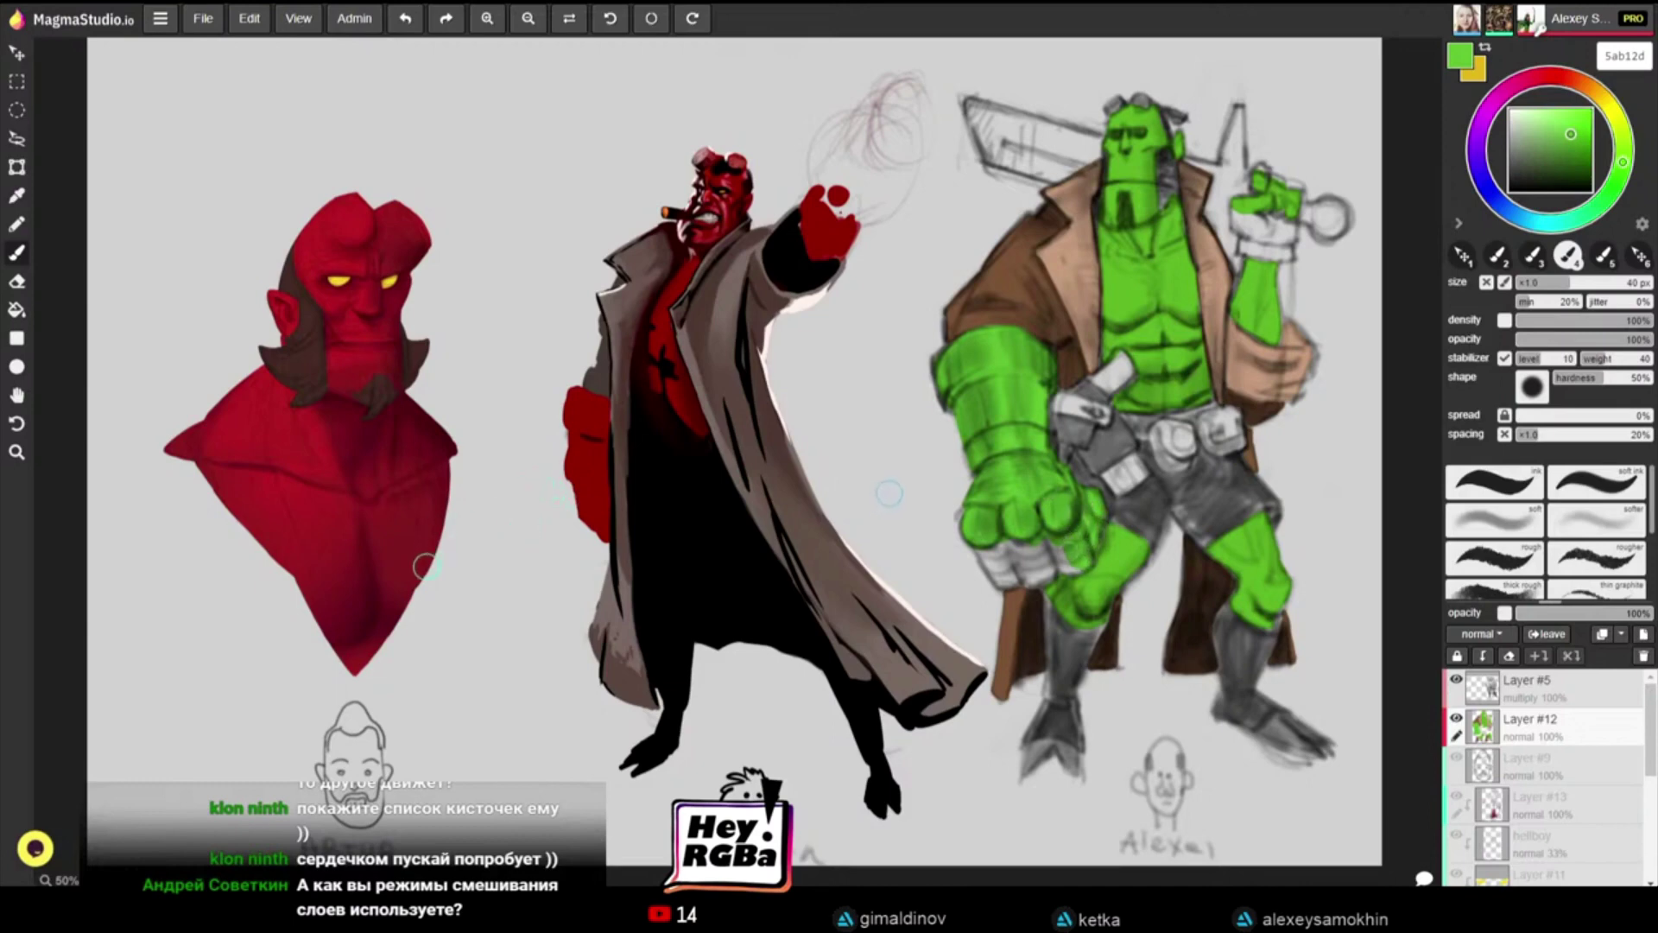
{"action": "left_click_drag", "start_coordinate": [1077, 555], "coordinate": [1041, 568]}
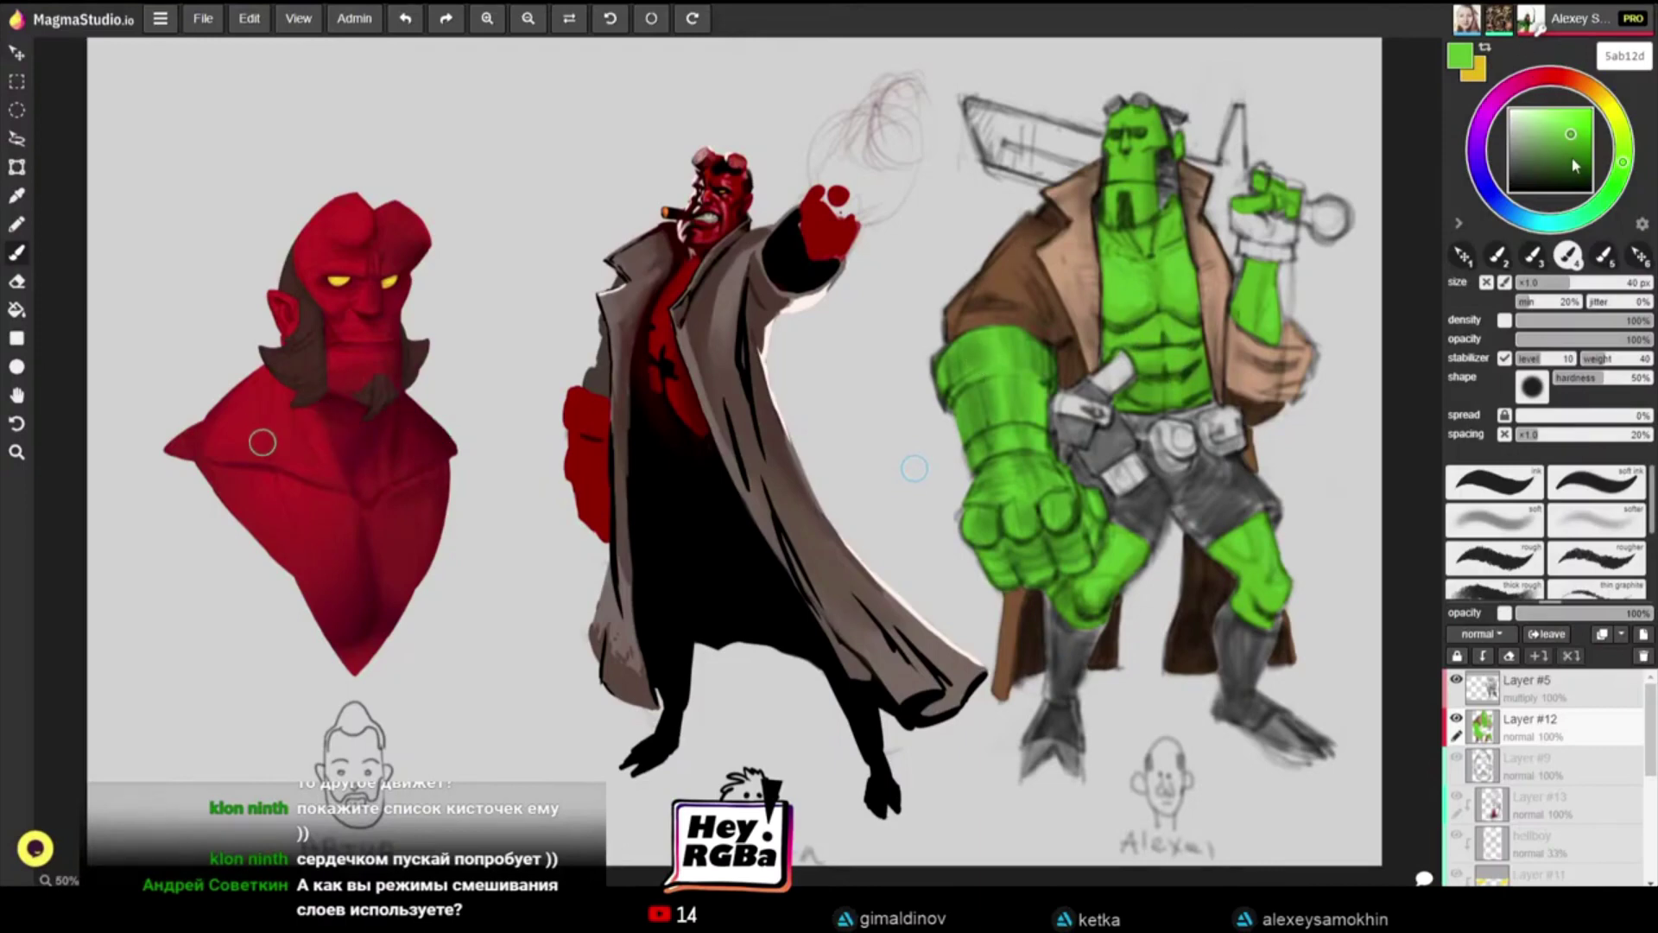
{"action": "left_click_drag", "start_coordinate": [1596, 189], "coordinate": [1579, 180]}
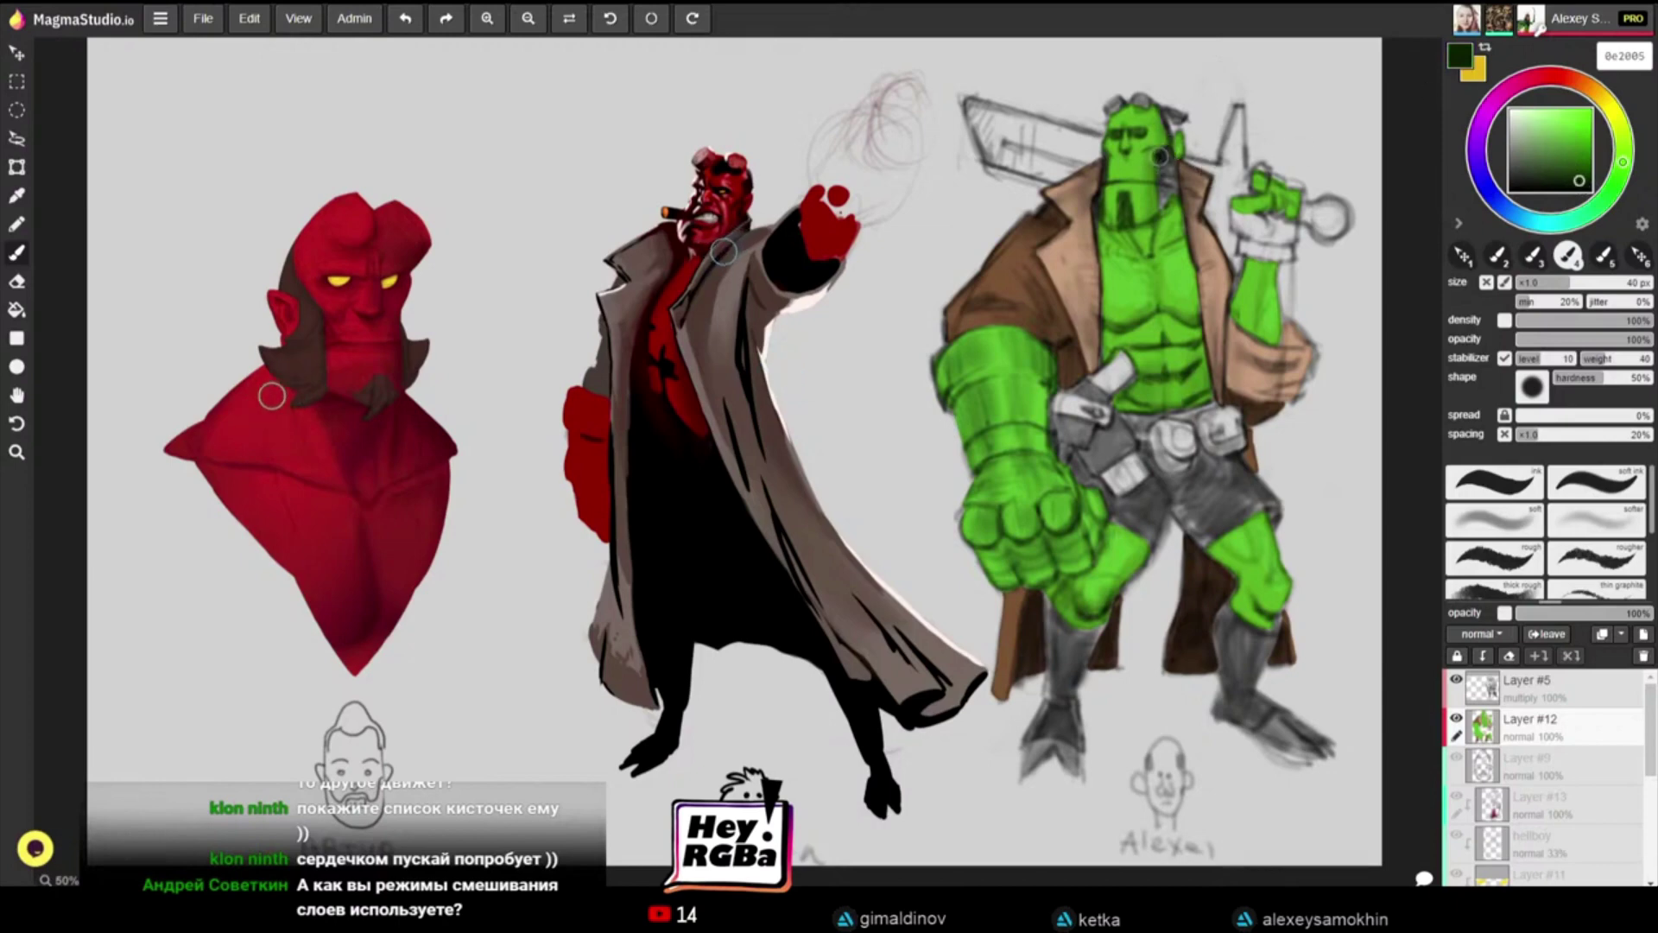
{"action": "mouse_move", "coordinate": [1164, 148]}
{"action": "left_mouse_down"}
{"action": "mouse_move", "coordinate": [1157, 197]}
{"action": "mouse_move", "coordinate": [1178, 182]}
{"action": "left_mouse_up"}
{"action": "key", "text": "ctrl+z"}
Step: Switch to the soft brush at 25 px, set the color to dark green 1f430d, and paint the sideburn beside the jaw
{"action": "left_click_drag", "start_coordinate": [1573, 174], "coordinate": [1568, 166]}
{"action": "left_click", "coordinate": [1608, 528]}
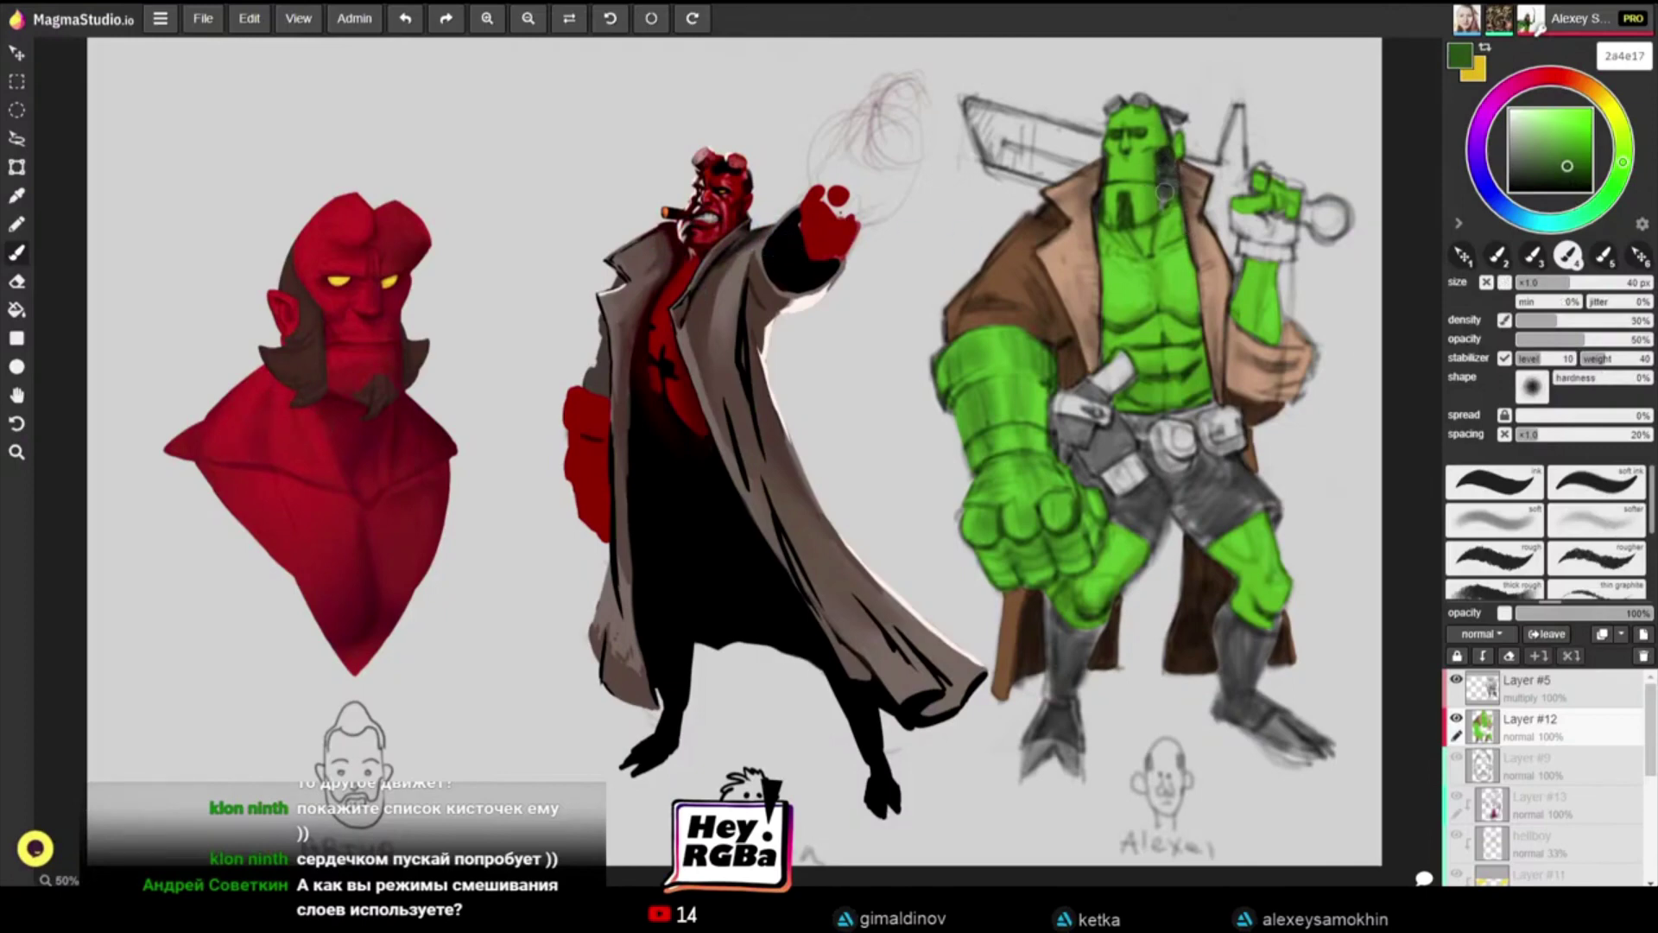
{"action": "key", "text": "bracketleft"}
{"action": "left_click", "coordinate": [1575, 170]}
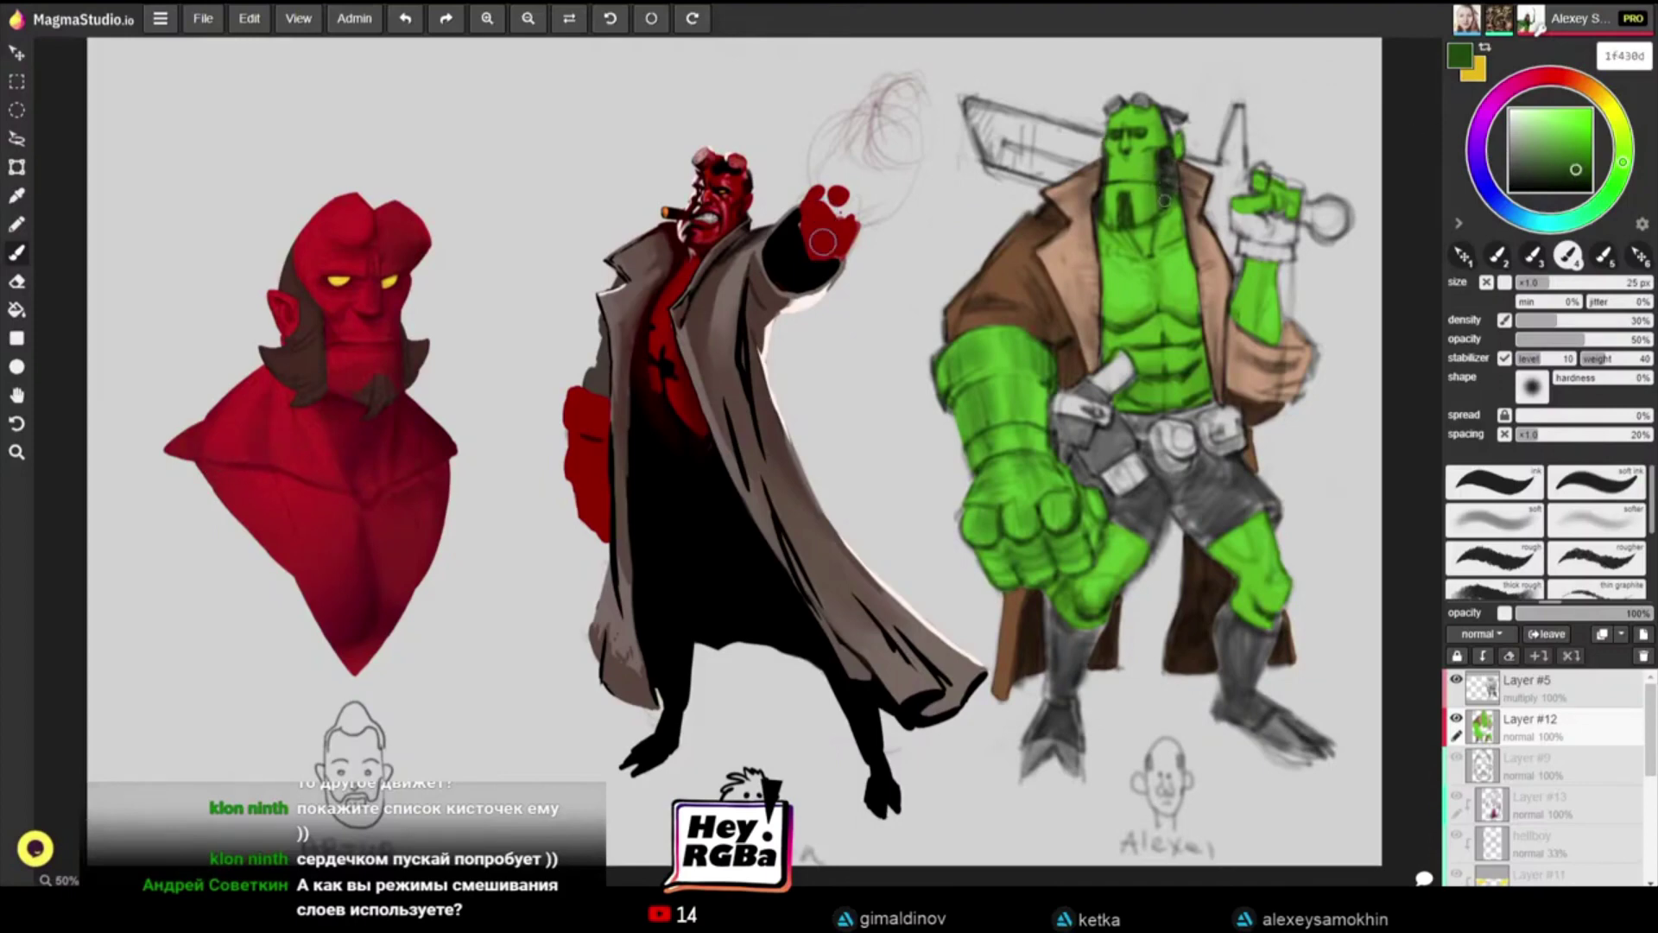
{"action": "left_click_drag", "start_coordinate": [1168, 154], "coordinate": [1166, 205]}
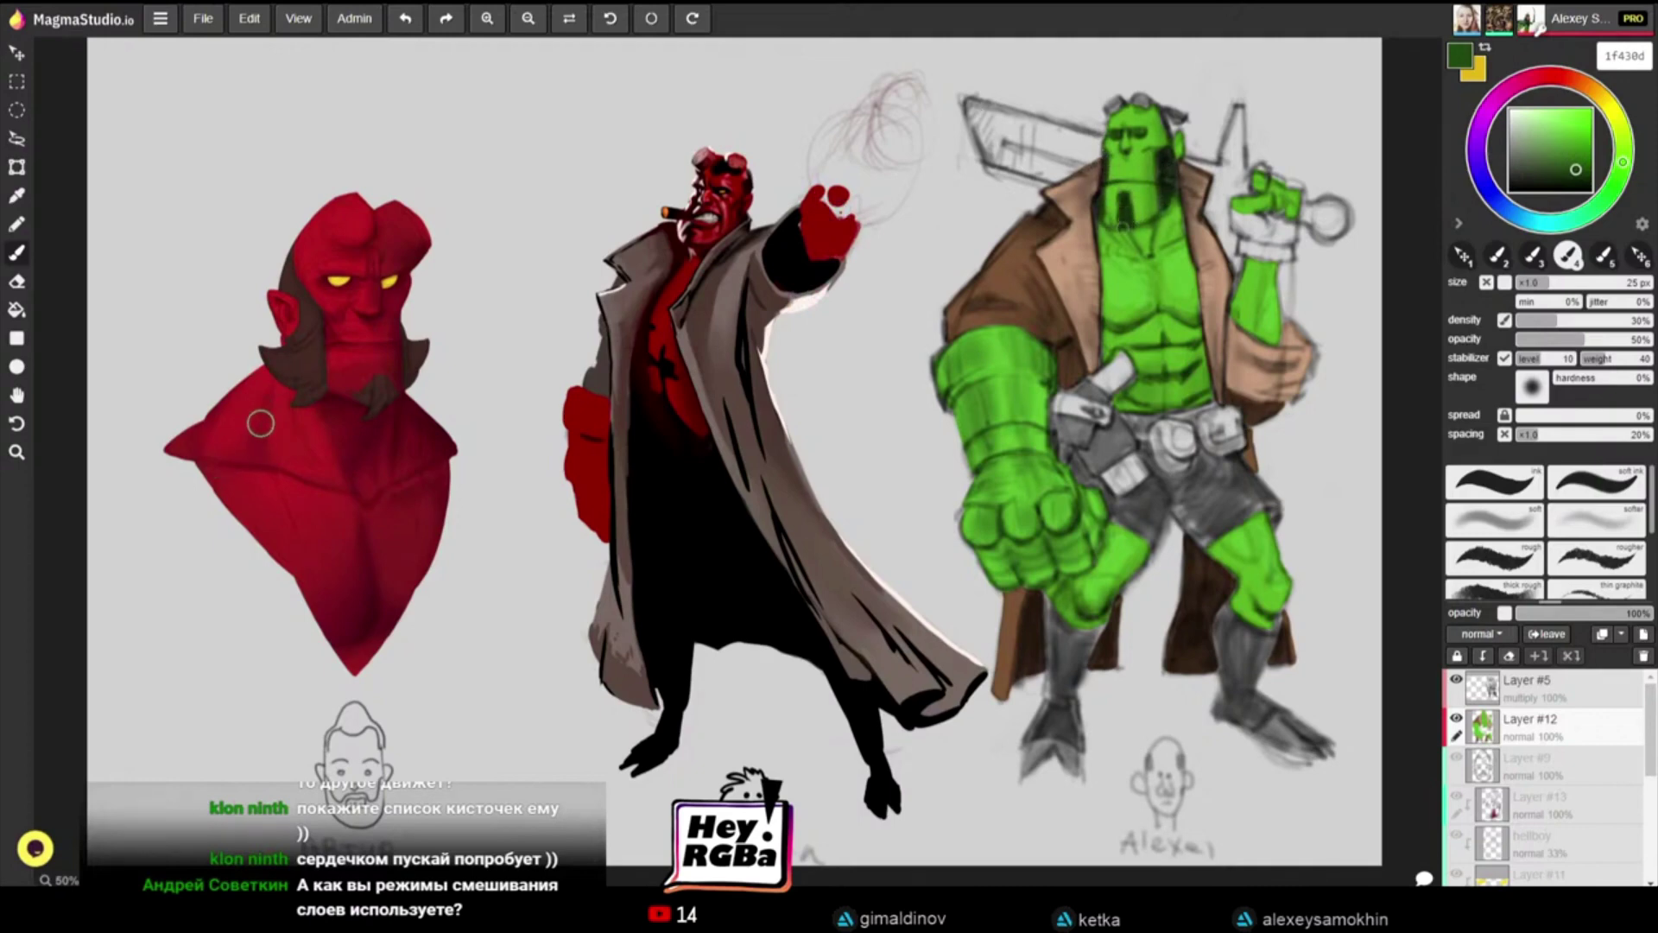
Step: Reduce the brush to 20 px, sample the face's green and brighten it through 7ce731 to a2ff61 to paint light accents on the head
{"action": "key", "text": "bracketleft"}
{"action": "key", "text": "bracketleft"}
{"action": "key", "text": "bracketright"}
{"action": "key", "text": "bracketright"}
{"action": "left_click", "coordinate": [1168, 141], "text": "alt"}
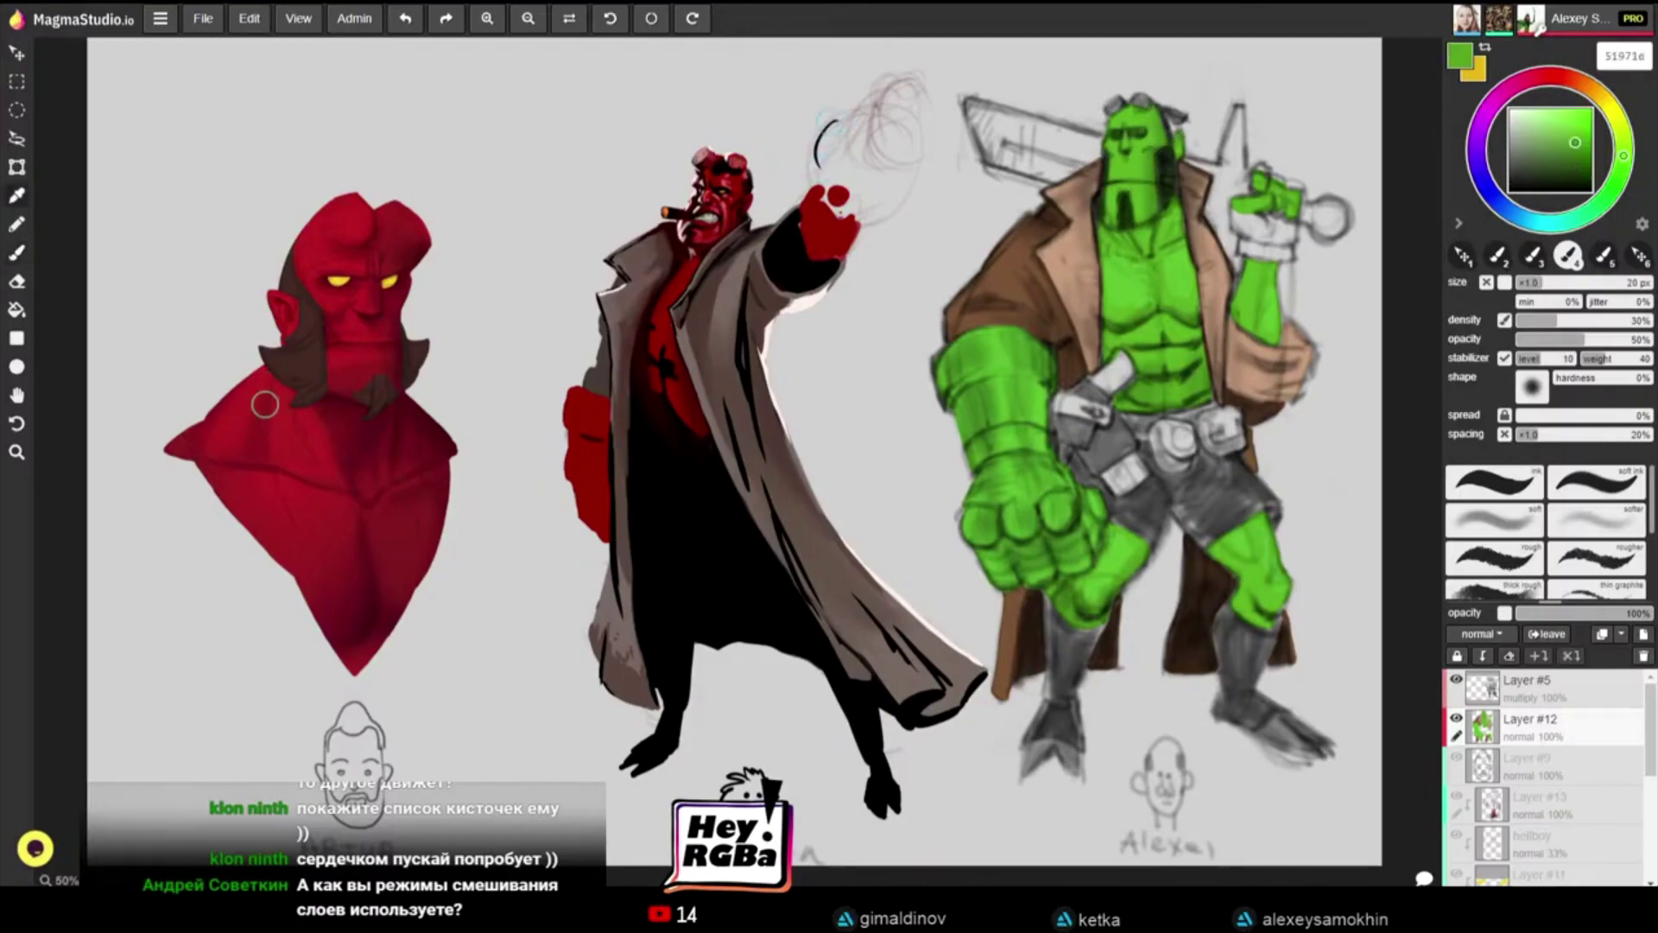
{"action": "left_click", "coordinate": [1166, 138], "text": "alt"}
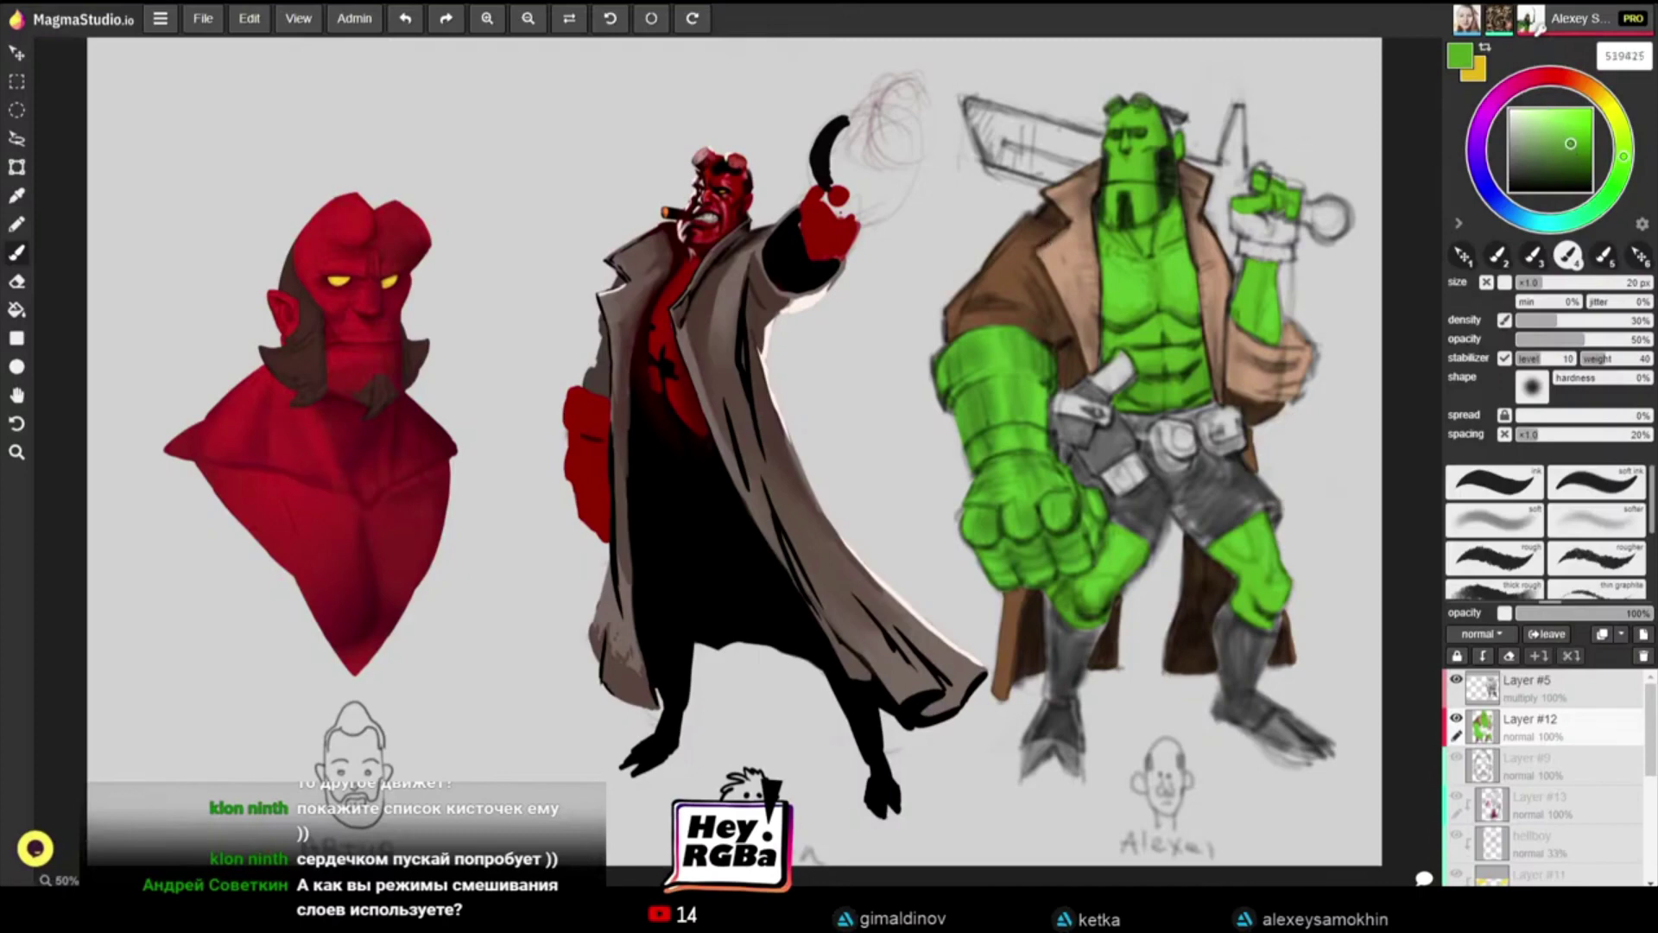
{"action": "left_click_drag", "start_coordinate": [1570, 143], "coordinate": [1565, 142]}
{"action": "left_click", "coordinate": [1571, 118]}
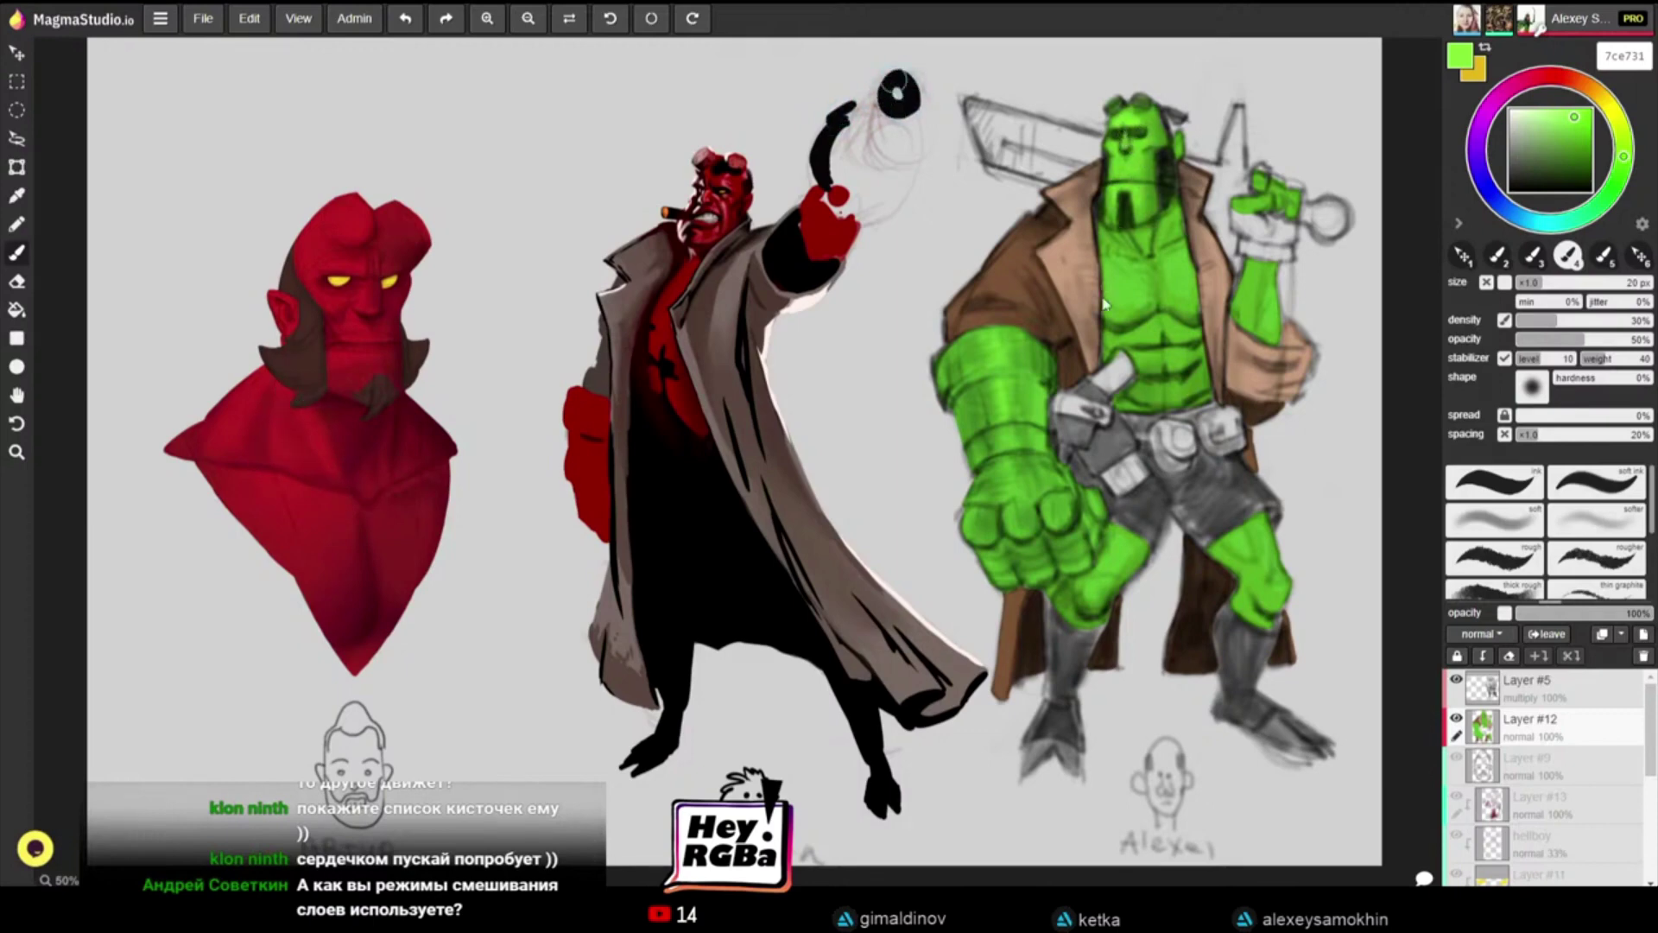
{"action": "left_click_drag", "start_coordinate": [1577, 121], "coordinate": [1559, 109]}
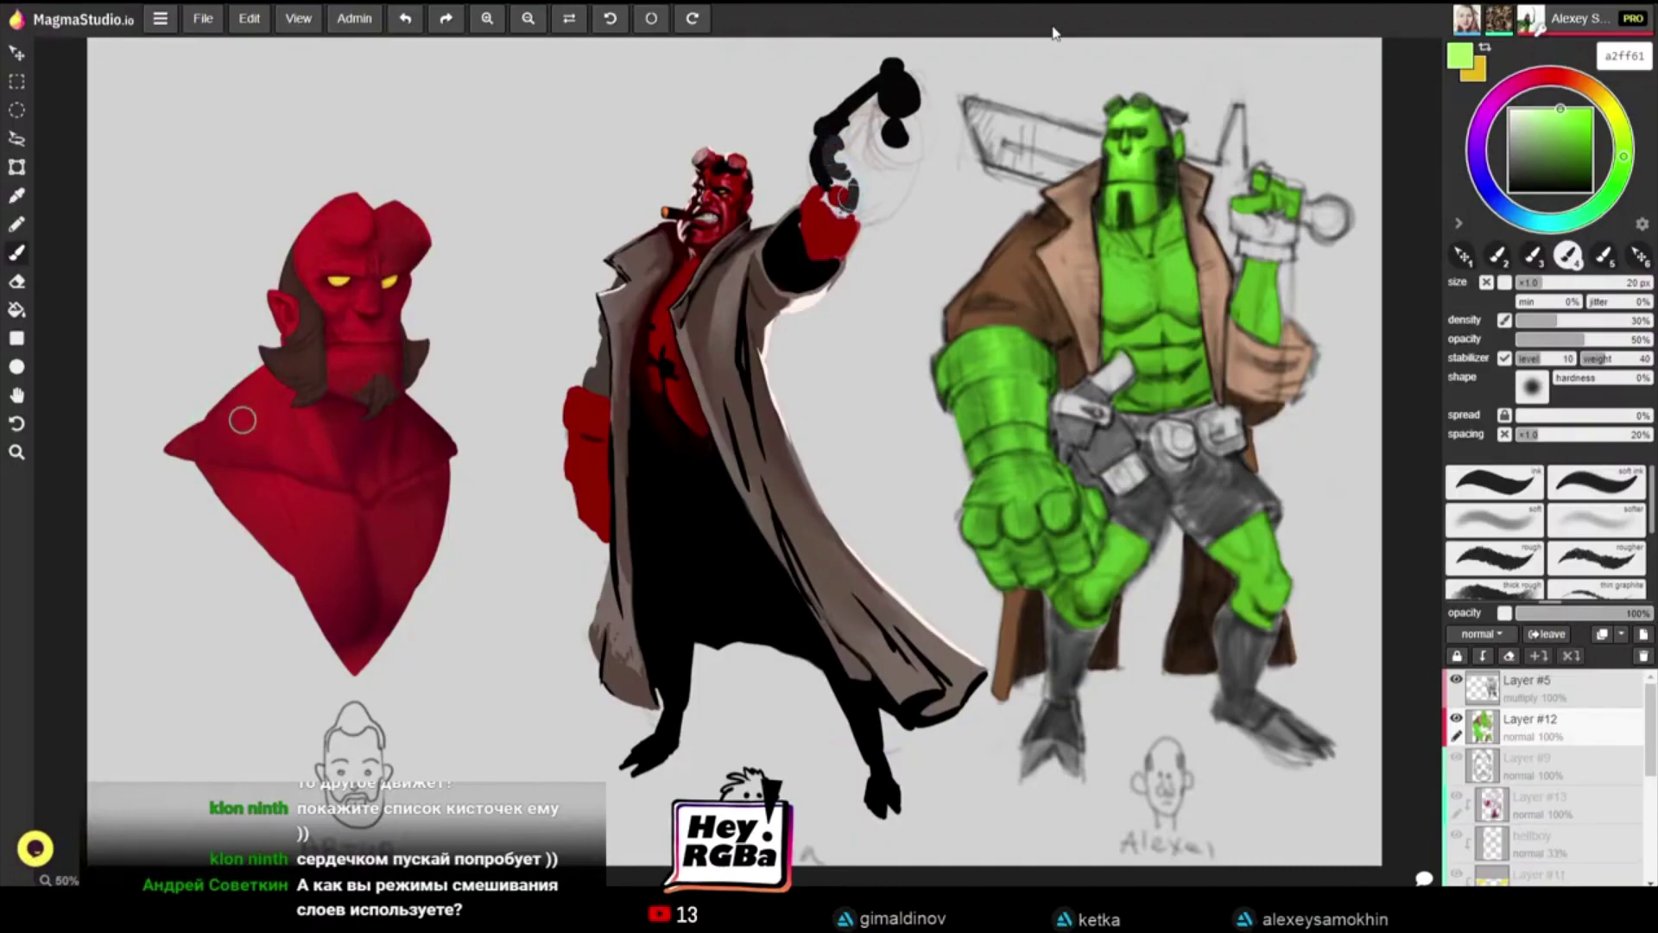
Step: Set the color to grey 70766c, enlarge the brush to 40 px, raise its opacity, and fill the sword blade behind the shoulder
{"action": "left_click", "coordinate": [1520, 154]}
{"action": "left_click", "coordinate": [1515, 152]}
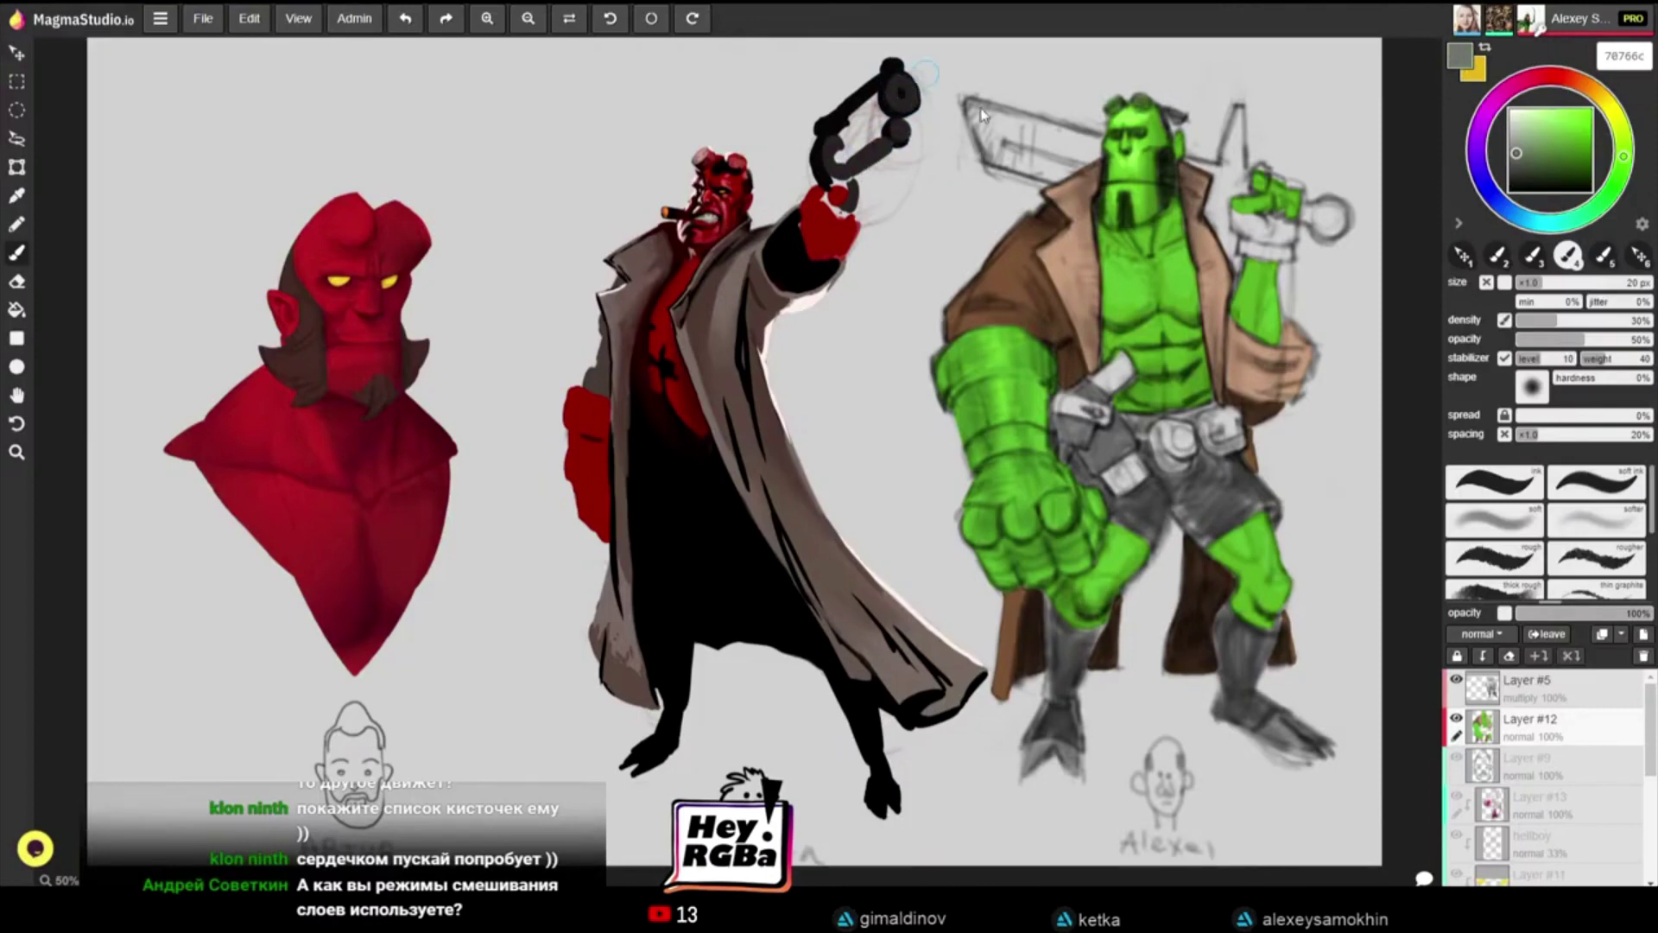
{"action": "key", "text": "bracketright"}
{"action": "key", "text": "bracketright"}
{"action": "left_click_drag", "start_coordinate": [1578, 338], "coordinate": [1599, 338]}
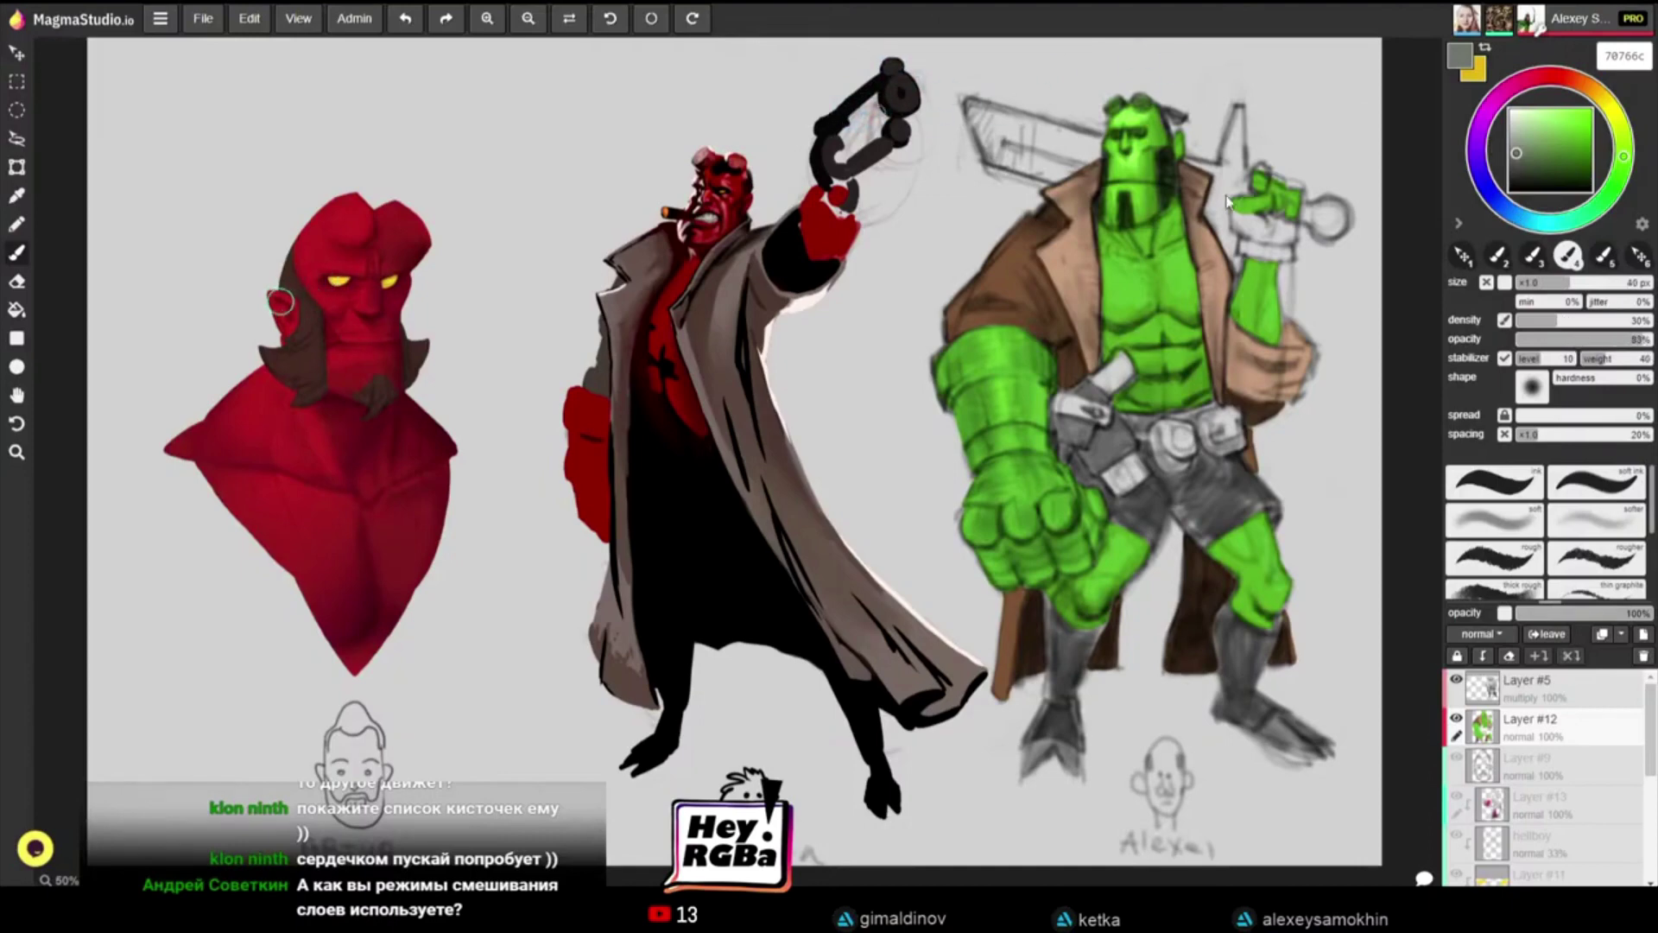
{"action": "mouse_move", "coordinate": [995, 118]}
{"action": "left_mouse_down"}
{"action": "mouse_move", "coordinate": [980, 121]}
{"action": "mouse_move", "coordinate": [1019, 162]}
{"action": "left_mouse_up"}
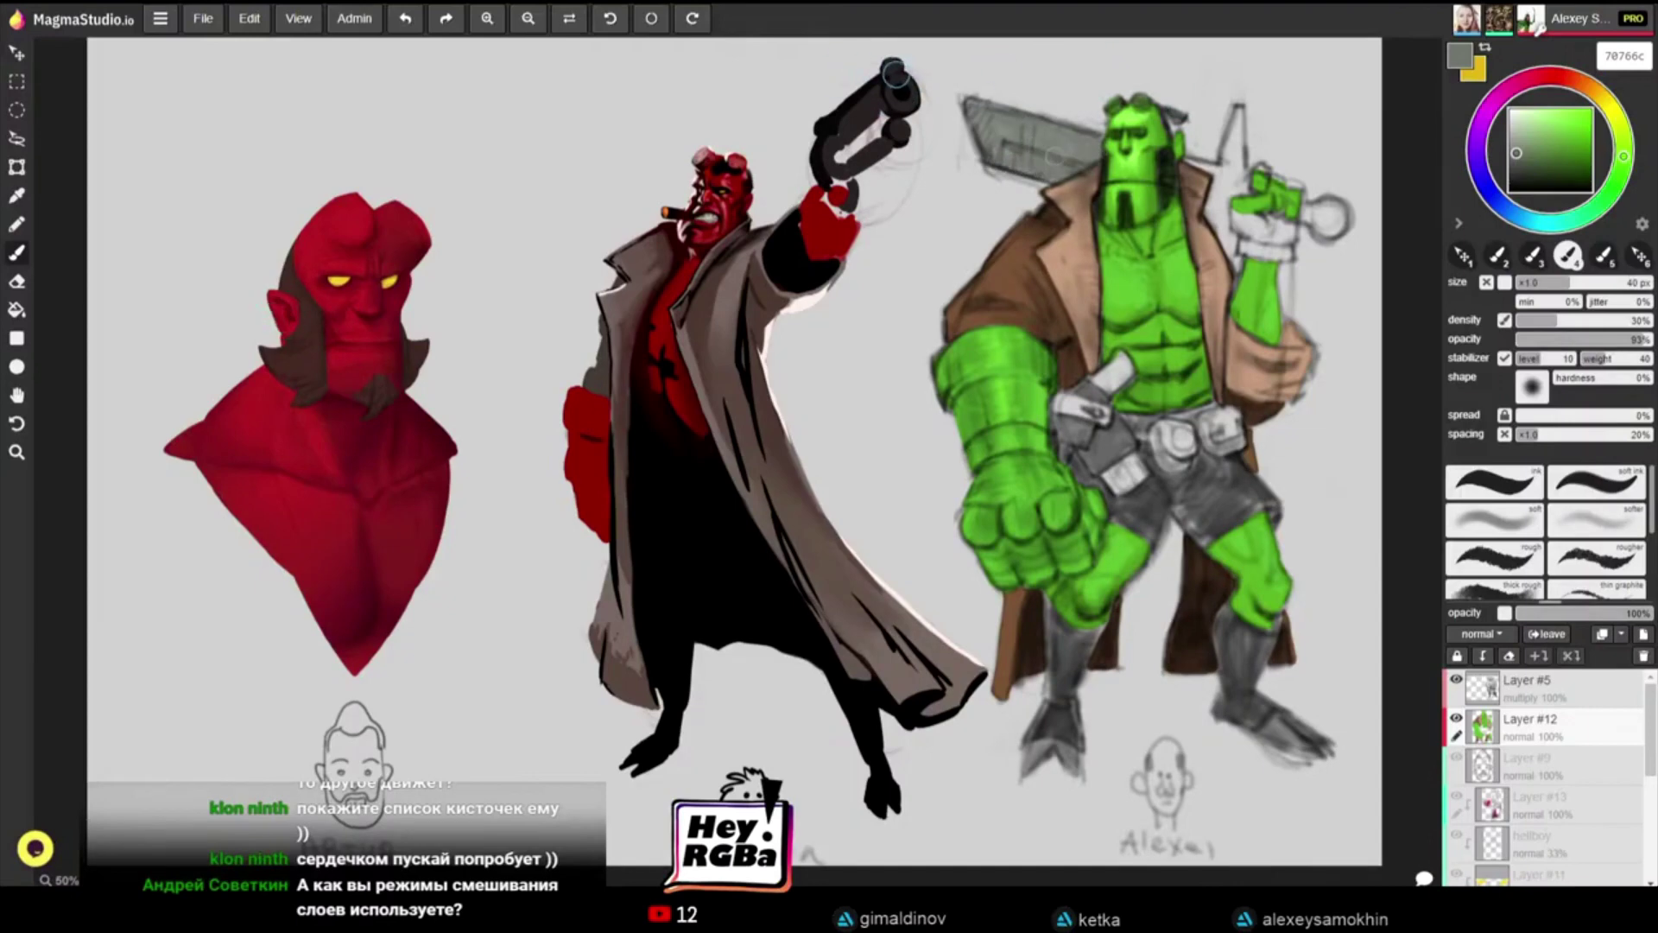
Step: Fill the sword's crossguard with a 20 px brush and its round pommel with a 30 px brush in the same grey
{"action": "key", "text": "["}
{"action": "key", "text": "bracketleft"}
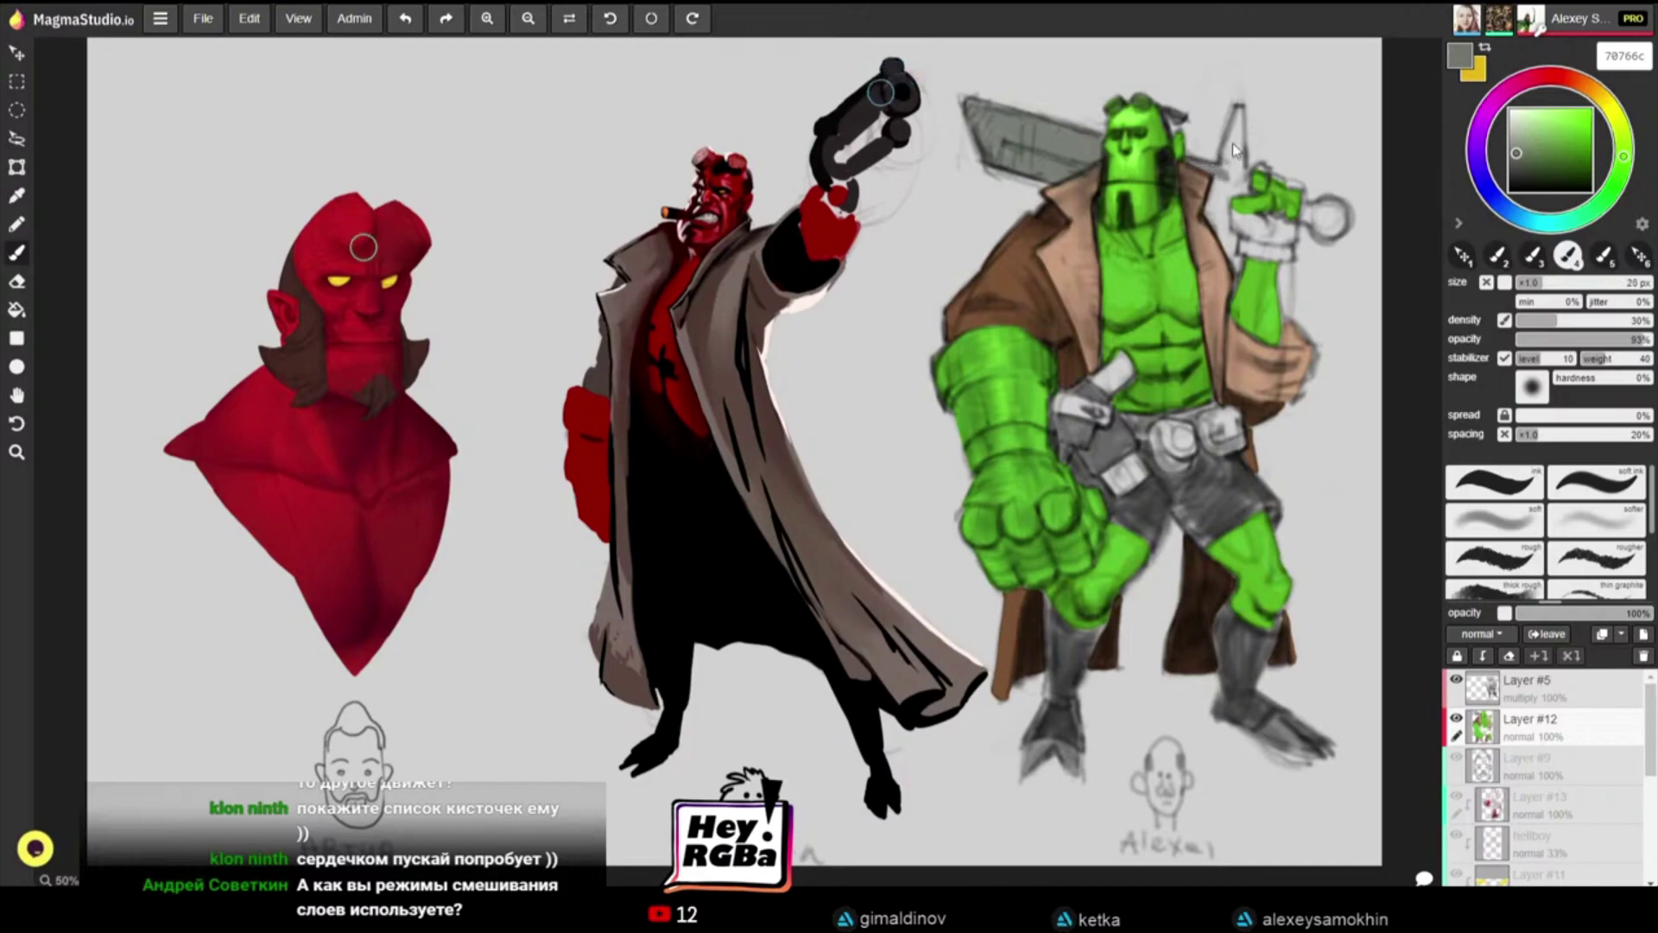
{"action": "mouse_move", "coordinate": [1234, 117]}
{"action": "left_mouse_down"}
{"action": "mouse_move", "coordinate": [1222, 168]}
{"action": "mouse_move", "coordinate": [1242, 186]}
{"action": "mouse_move", "coordinate": [1209, 208]}
{"action": "mouse_move", "coordinate": [1231, 236]}
{"action": "left_mouse_up"}
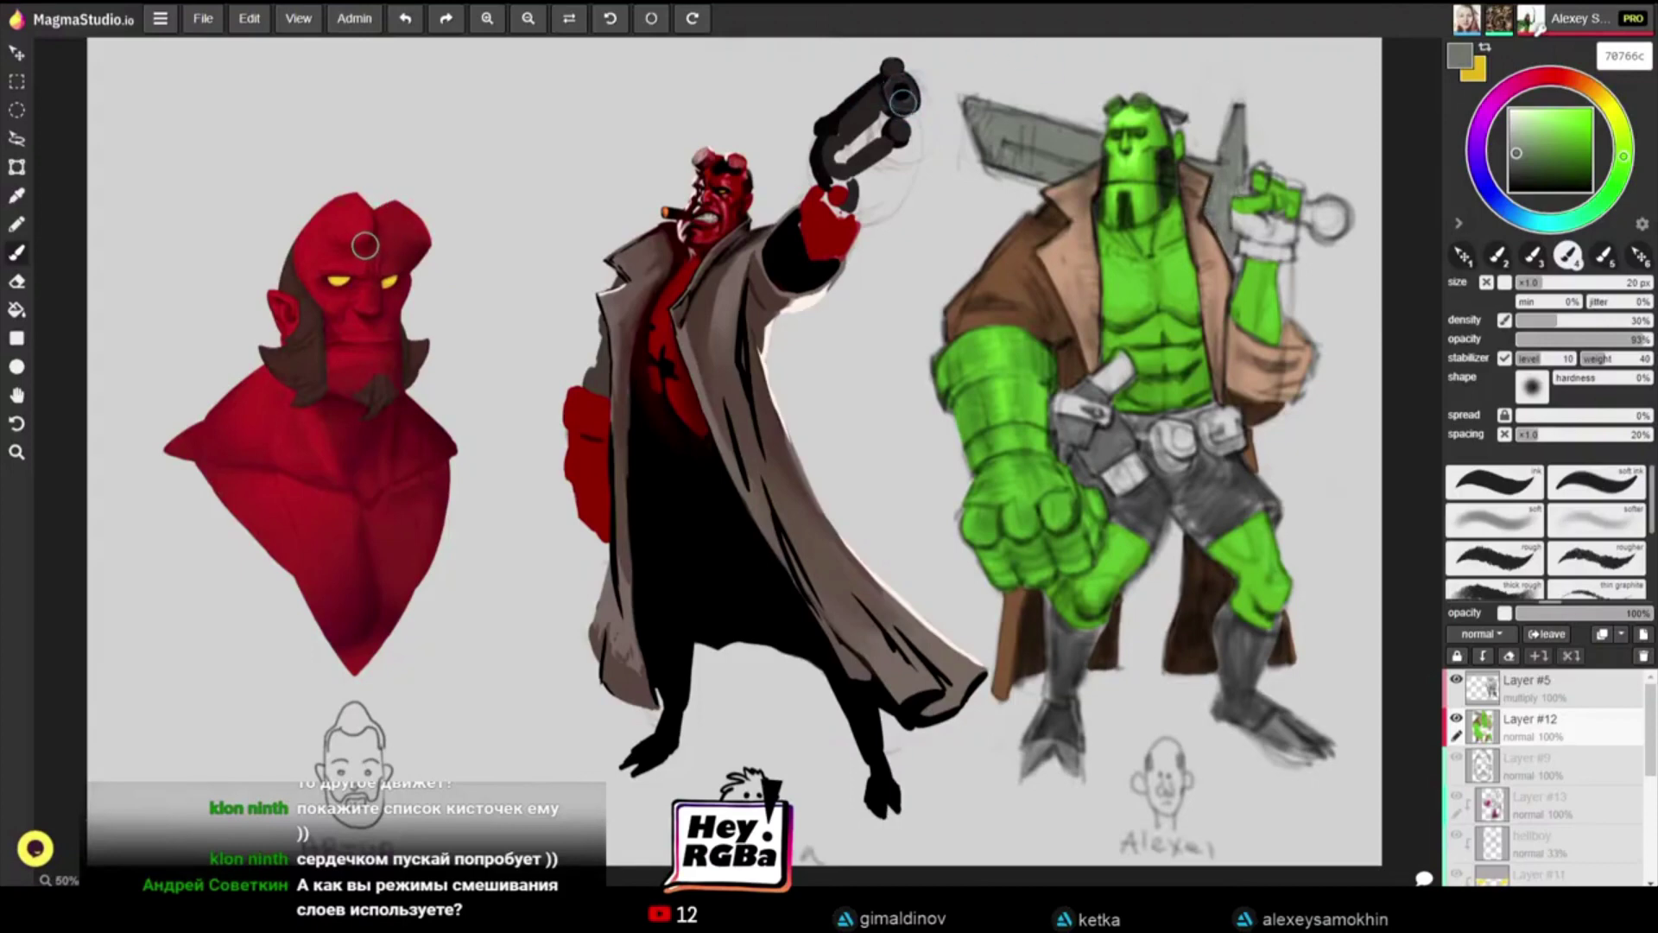
{"action": "key", "text": "bracketright"}
{"action": "key", "text": "bracketright"}
{"action": "key", "text": "bracketright"}
{"action": "key", "text": "bracketright"}
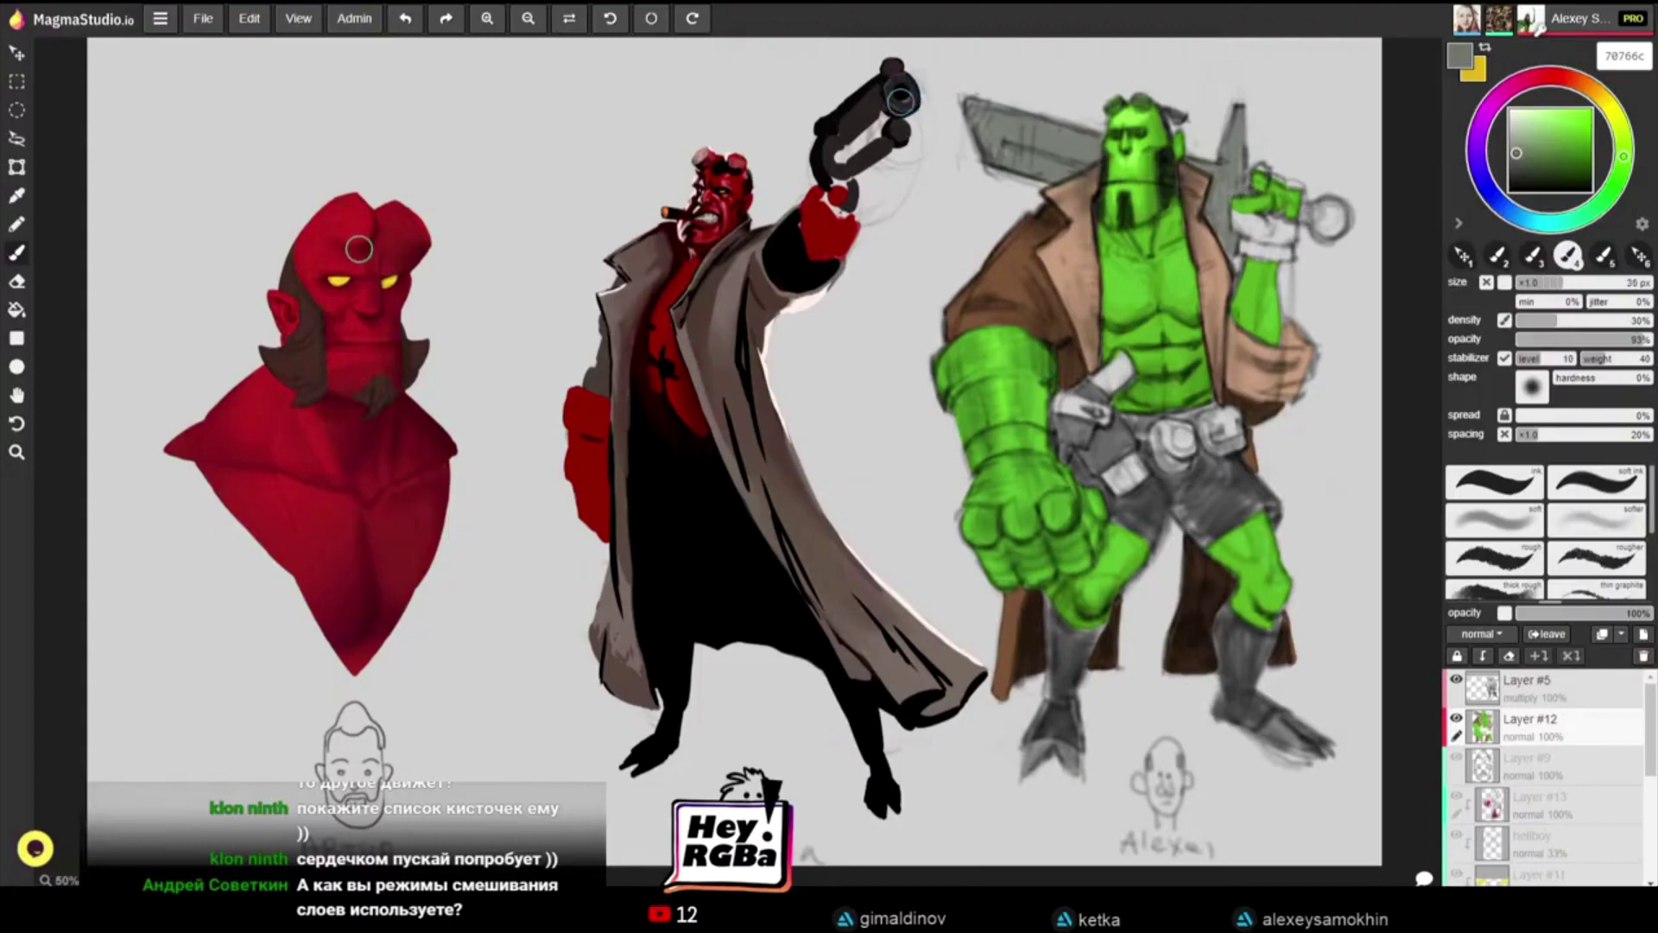
{"action": "left_click_drag", "start_coordinate": [1314, 215], "coordinate": [1333, 223]}
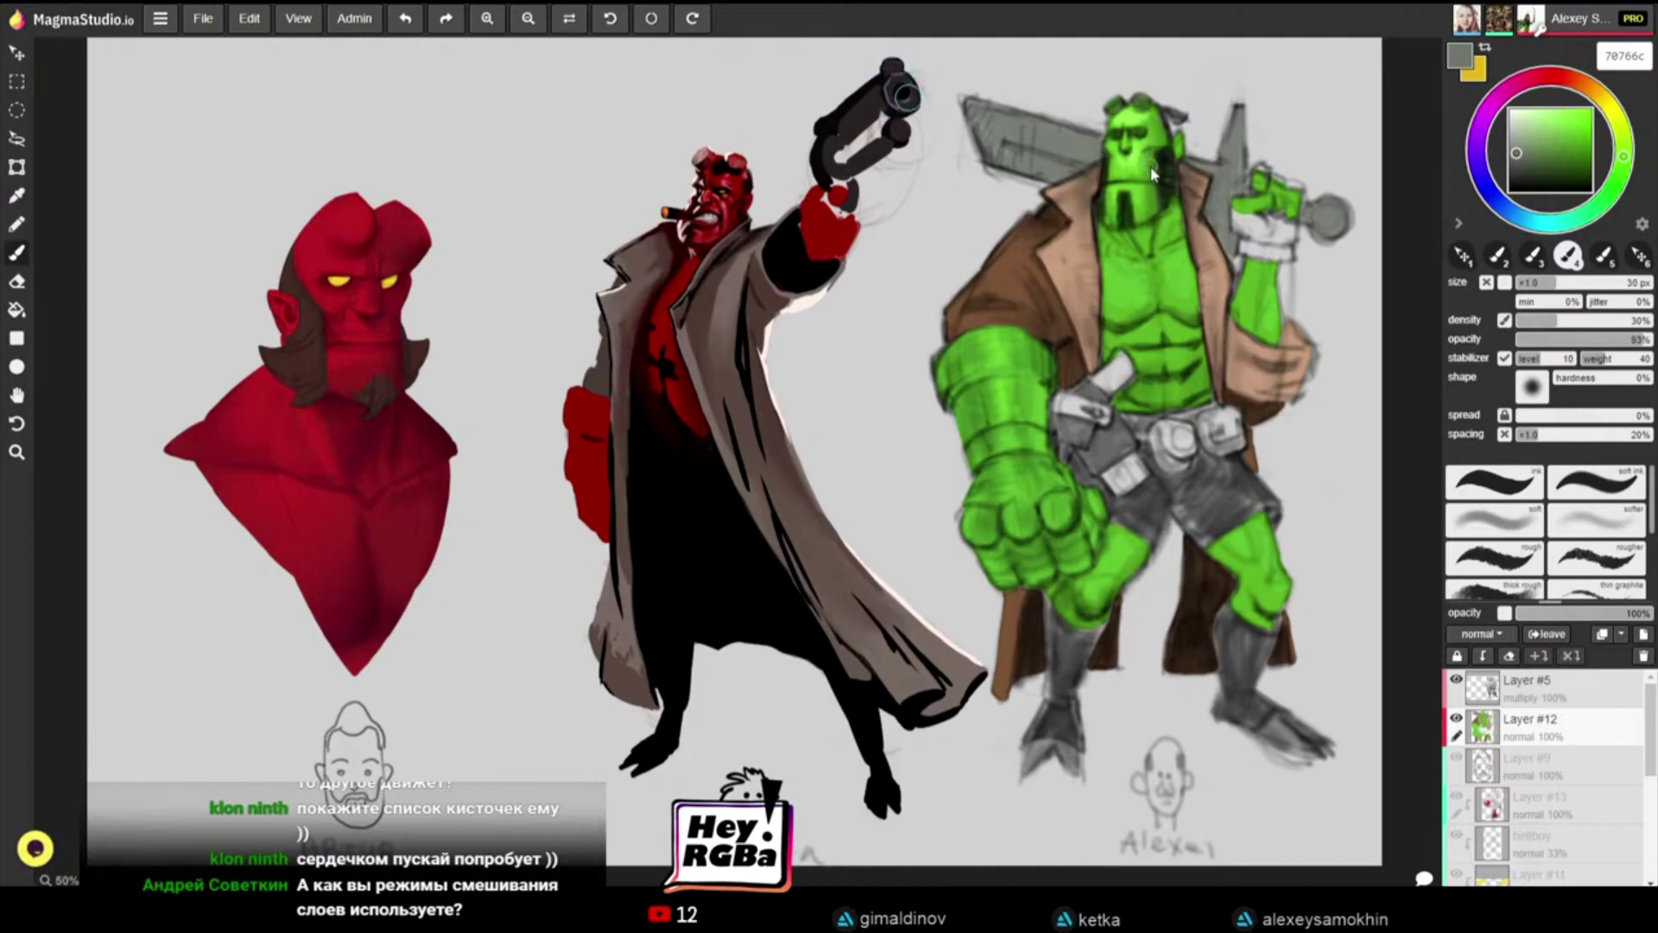
Step: Shade the sword's crossguard with near-black 212320 at 40 px, blending with greys sampled from the painted area
{"action": "left_click", "coordinate": [1516, 179]}
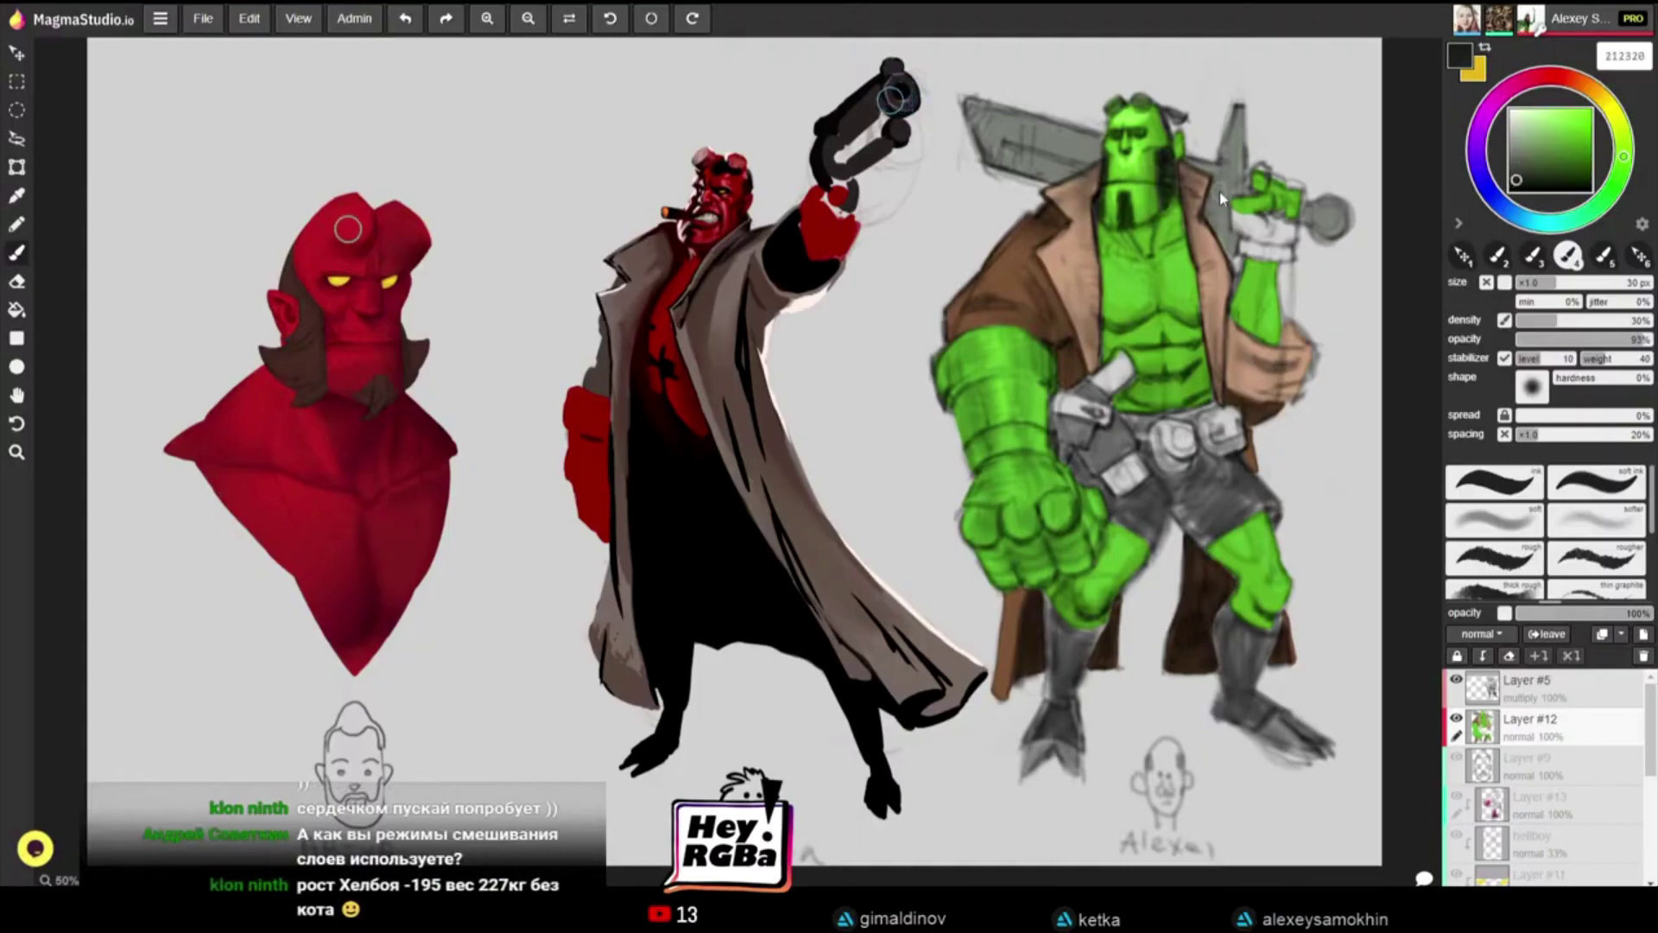
{"action": "key", "text": "bracketright"}
{"action": "key", "text": "bracketright"}
{"action": "left_click_drag", "start_coordinate": [1211, 194], "coordinate": [1227, 244]}
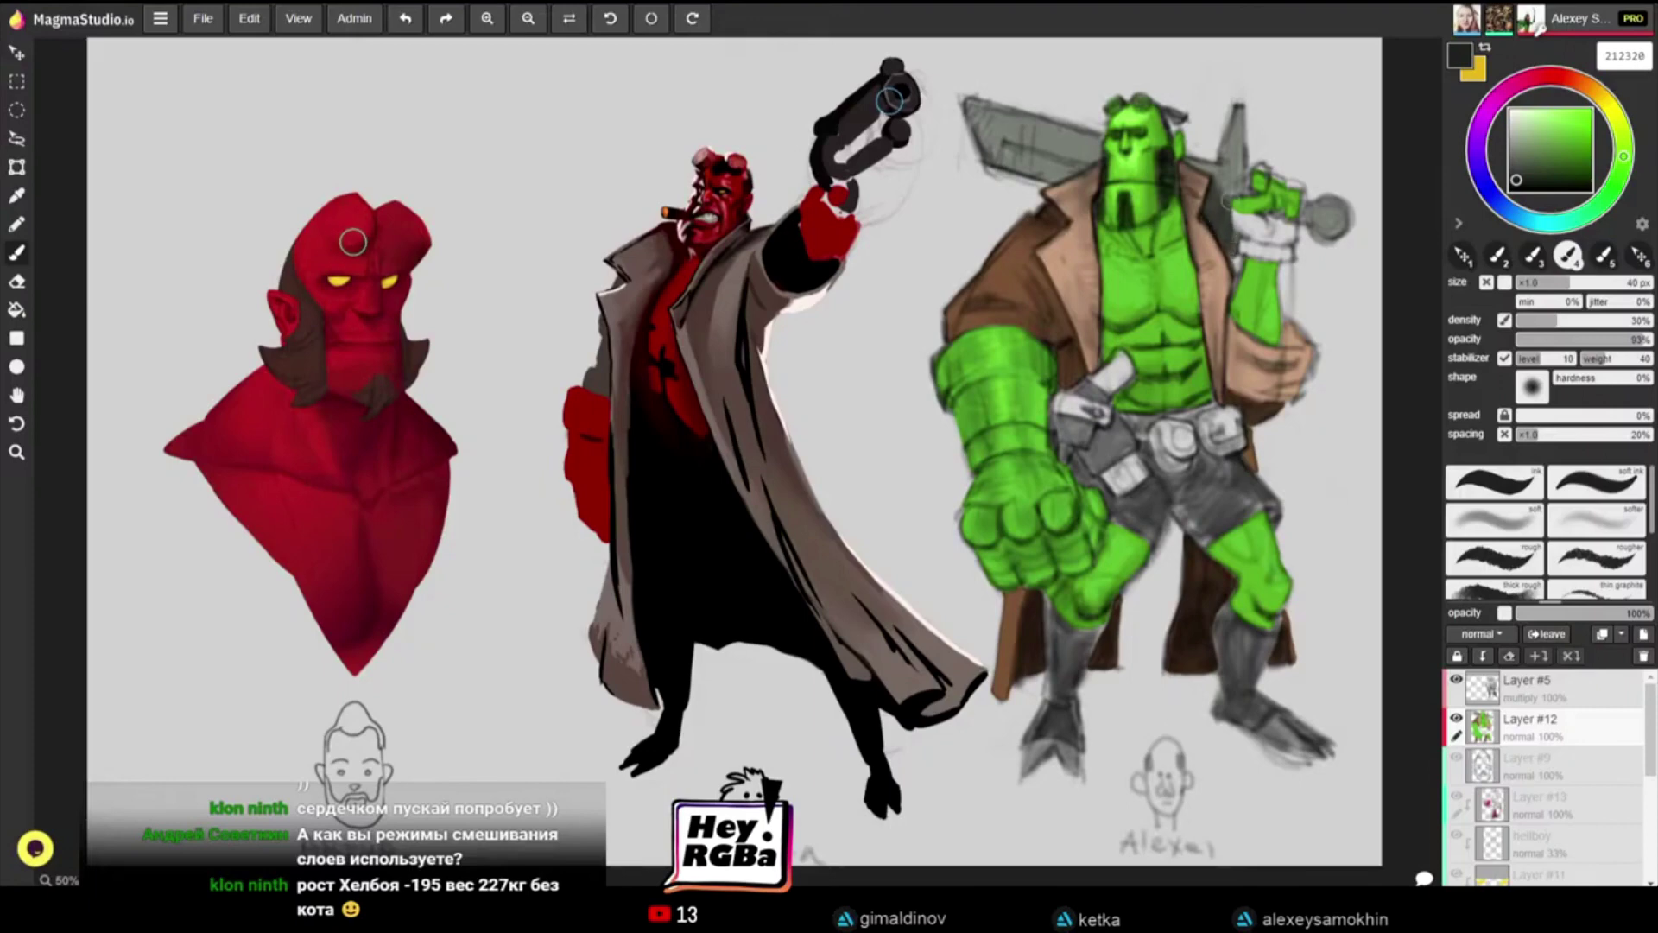
{"action": "left_click", "coordinate": [1218, 179], "text": "alt"}
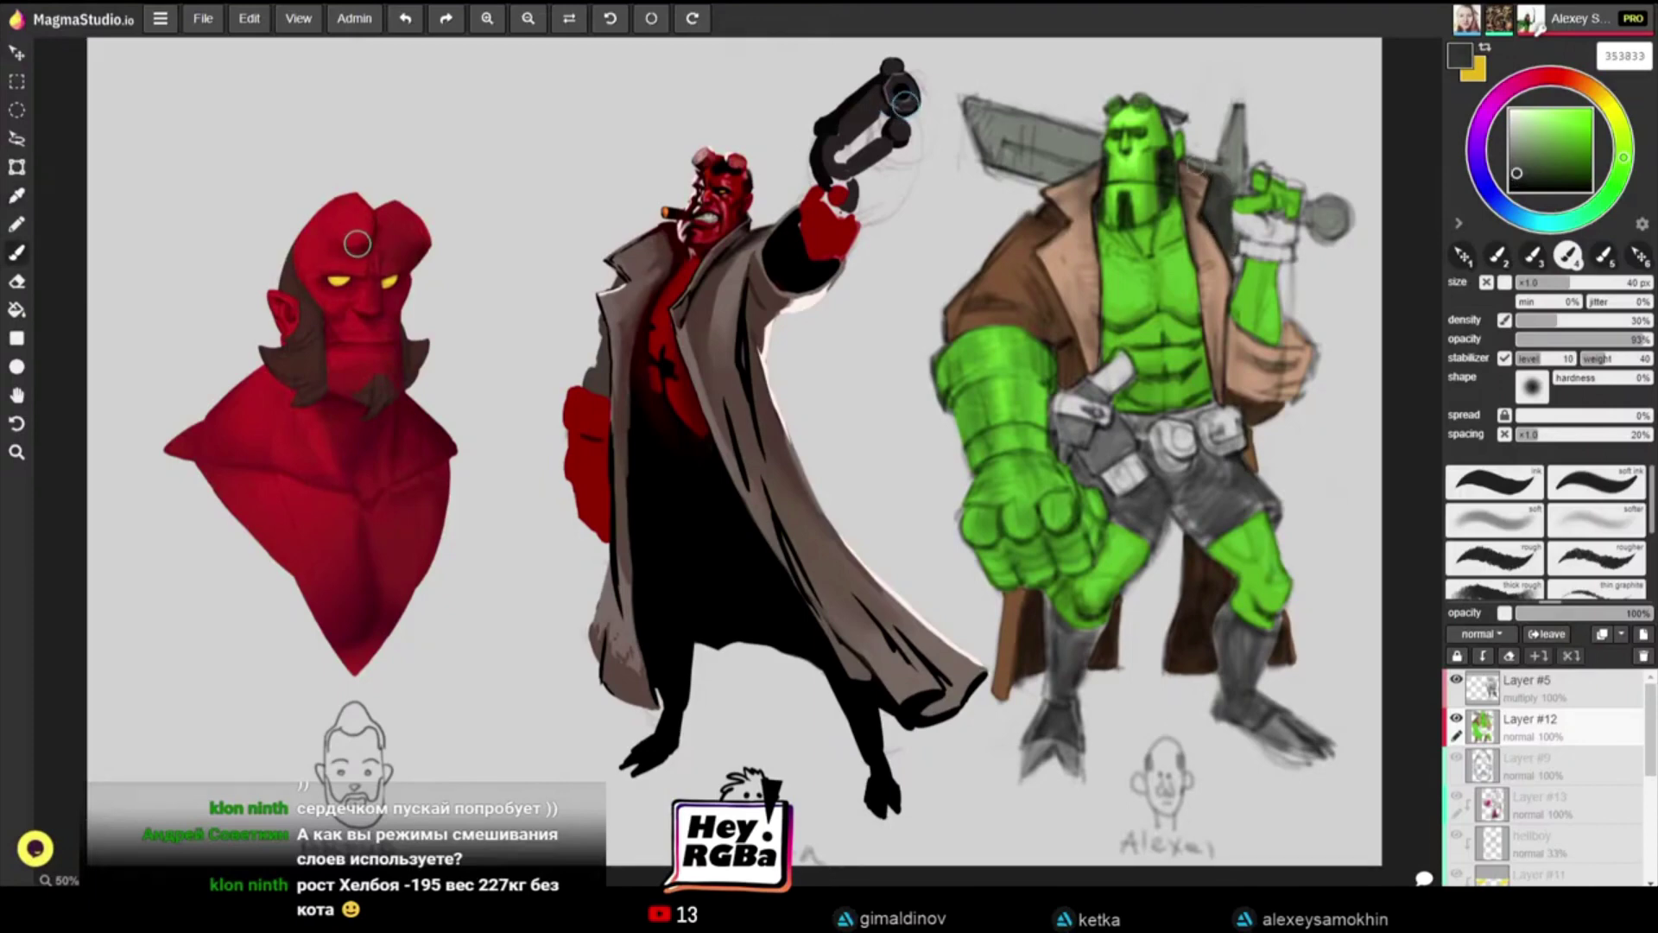
{"action": "left_click", "coordinate": [1226, 164], "text": "alt"}
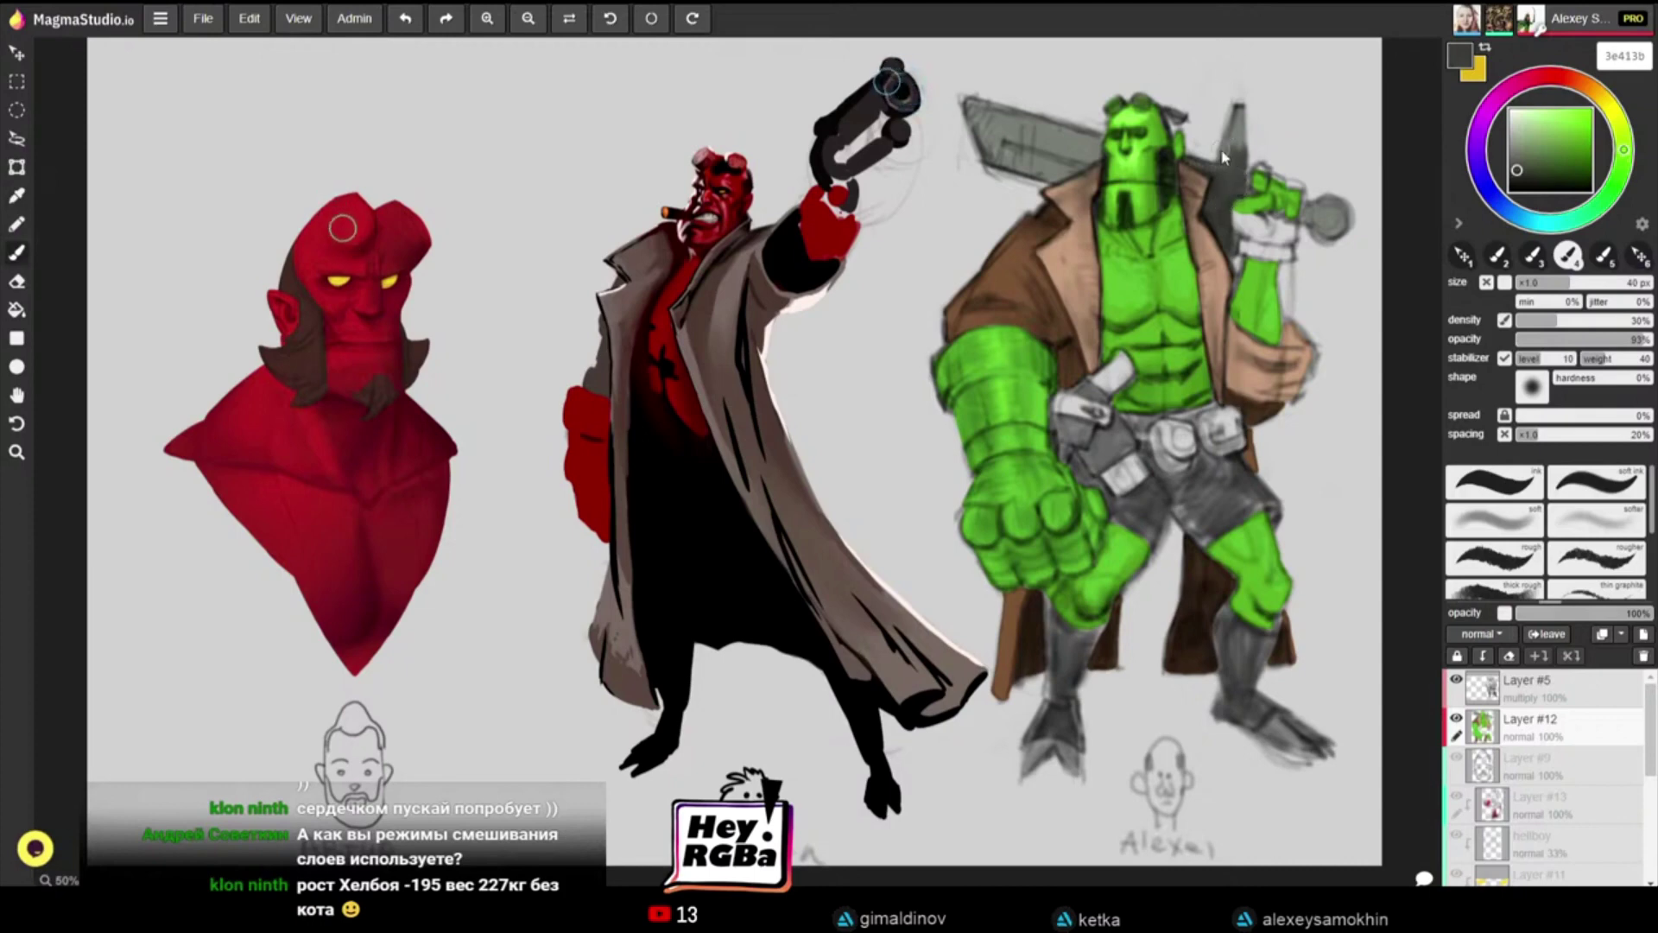
{"action": "left_click", "coordinate": [1231, 177], "text": "alt"}
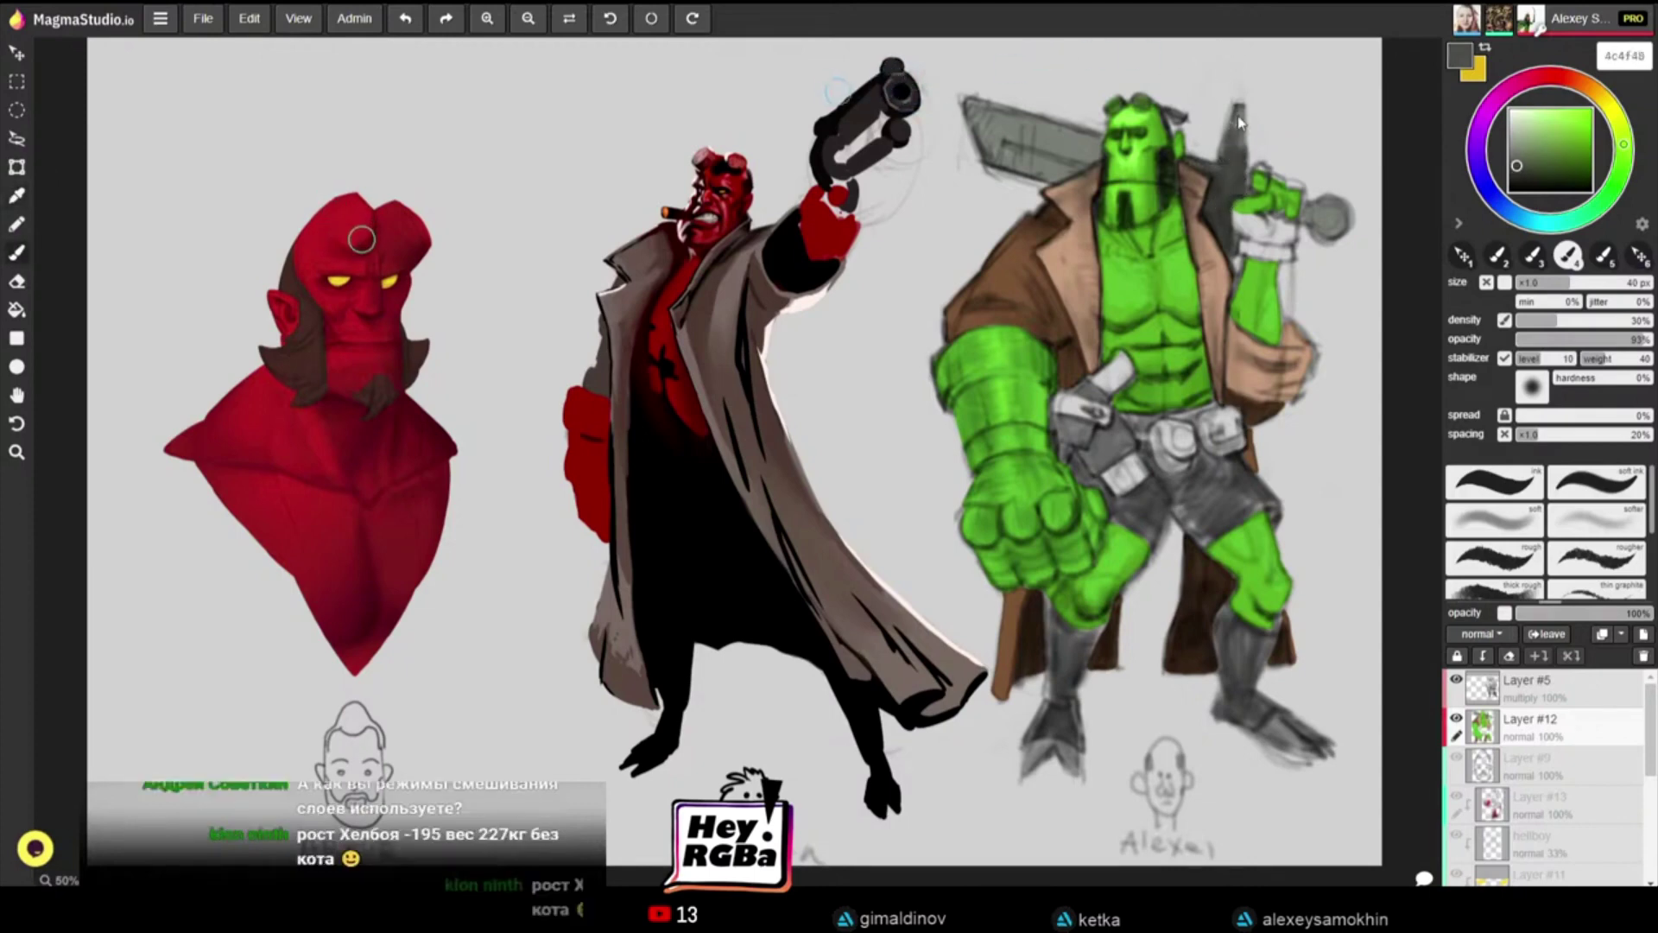
{"action": "left_click", "coordinate": [1235, 193], "text": "alt"}
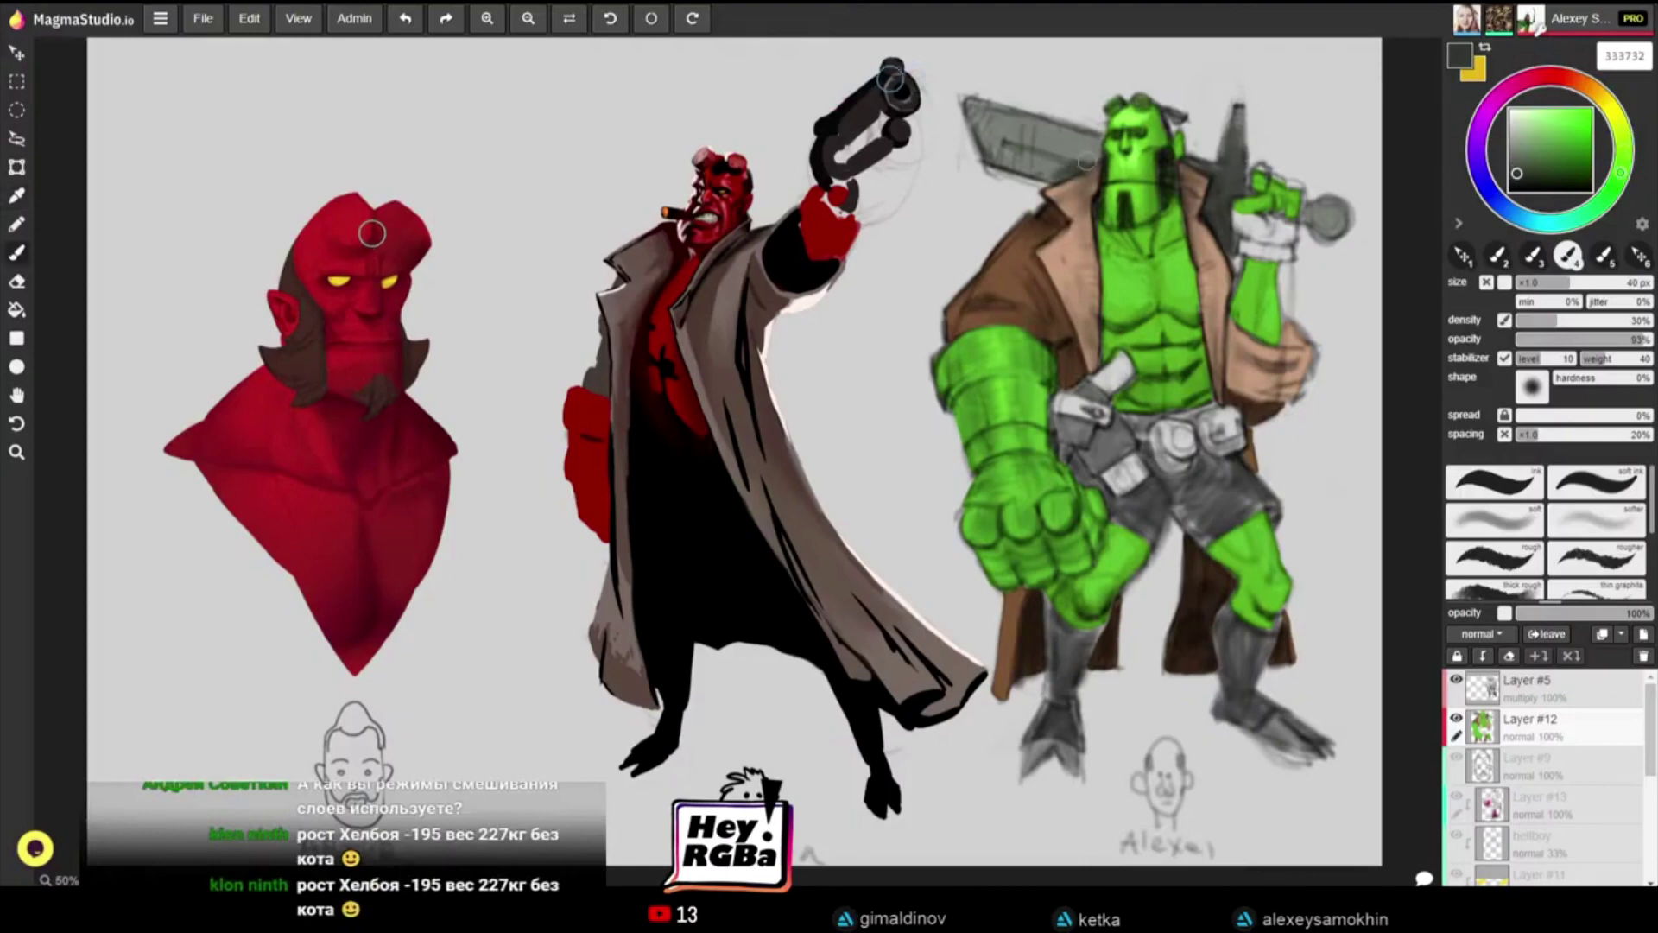
Step: Undo the last stroke, set the brush to 35 px with 20% hardness, and shade the blade near the shoulder and the pommel with dark greys
{"action": "key", "text": "ctrl+z"}
{"action": "key", "text": "shift+bracketright"}
{"action": "key", "text": "bracketleft"}
{"action": "left_click_drag", "start_coordinate": [1067, 167], "coordinate": [1062, 173]}
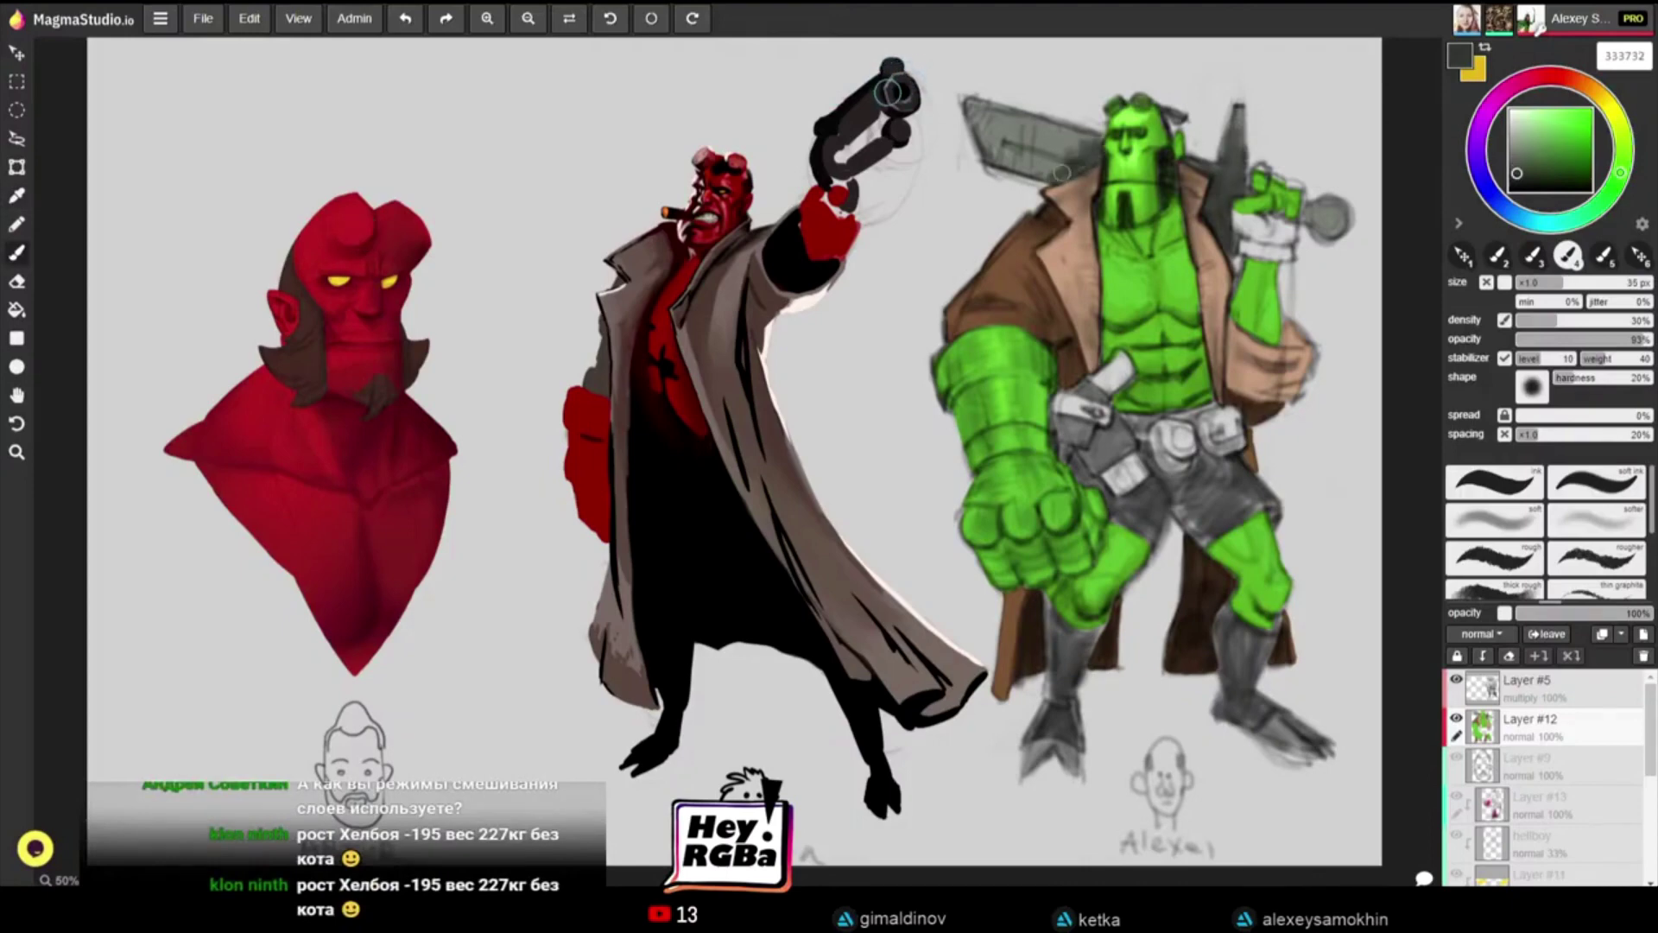
{"action": "left_click", "coordinate": [1041, 169], "text": "alt"}
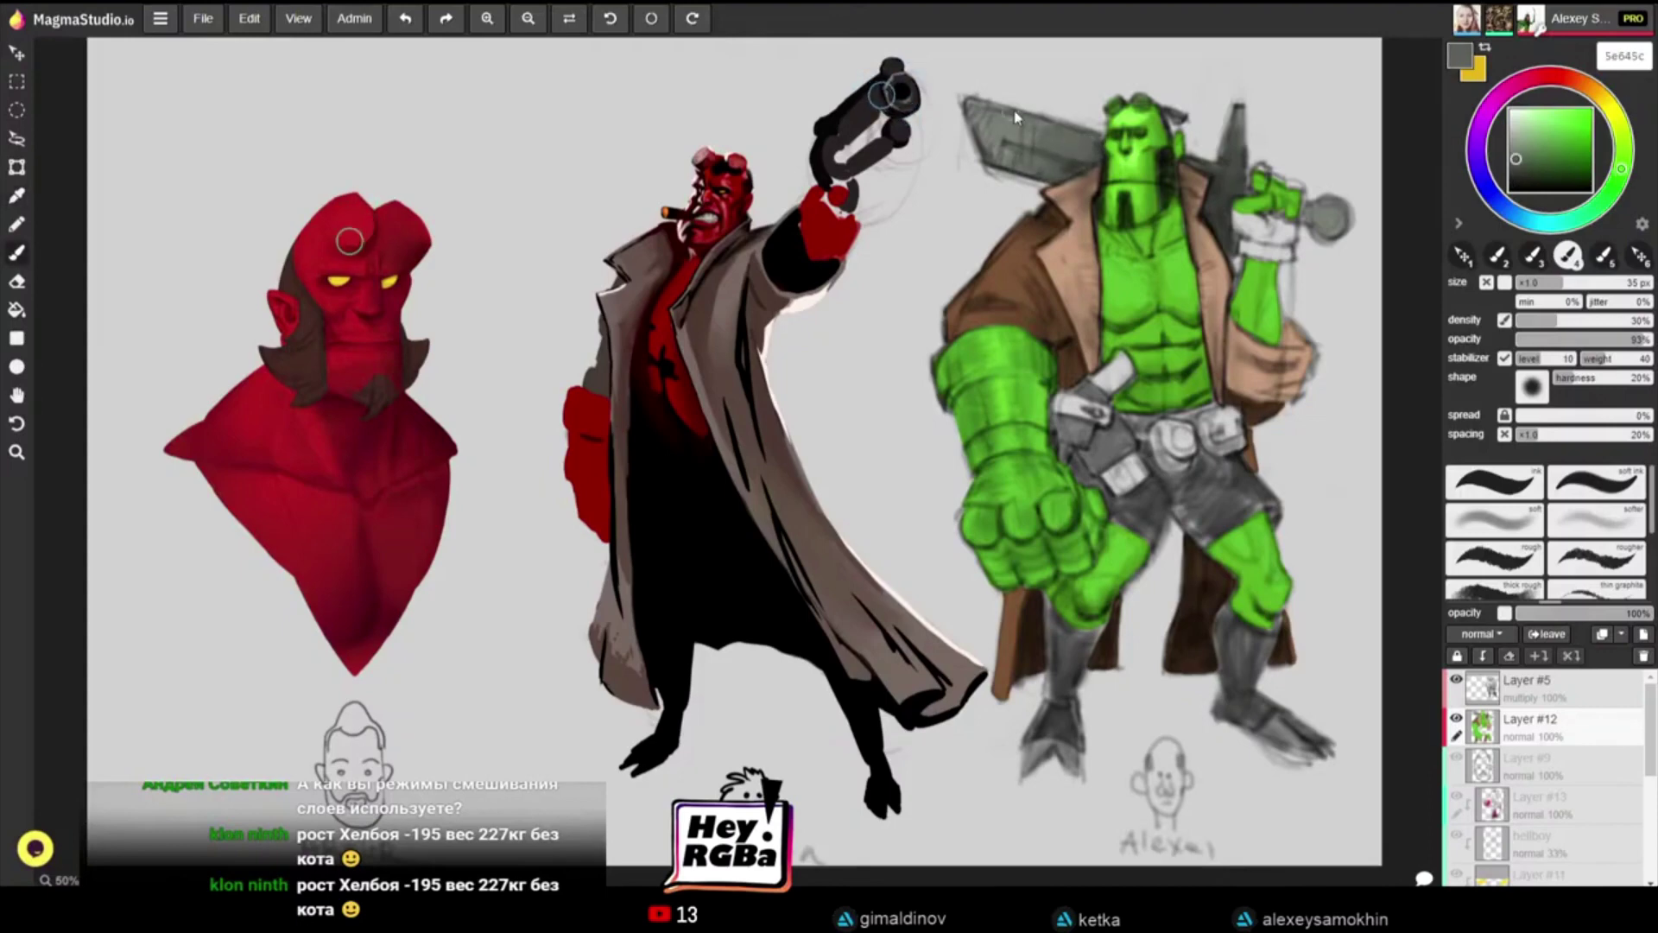
{"action": "left_click", "coordinate": [1220, 181], "text": "alt"}
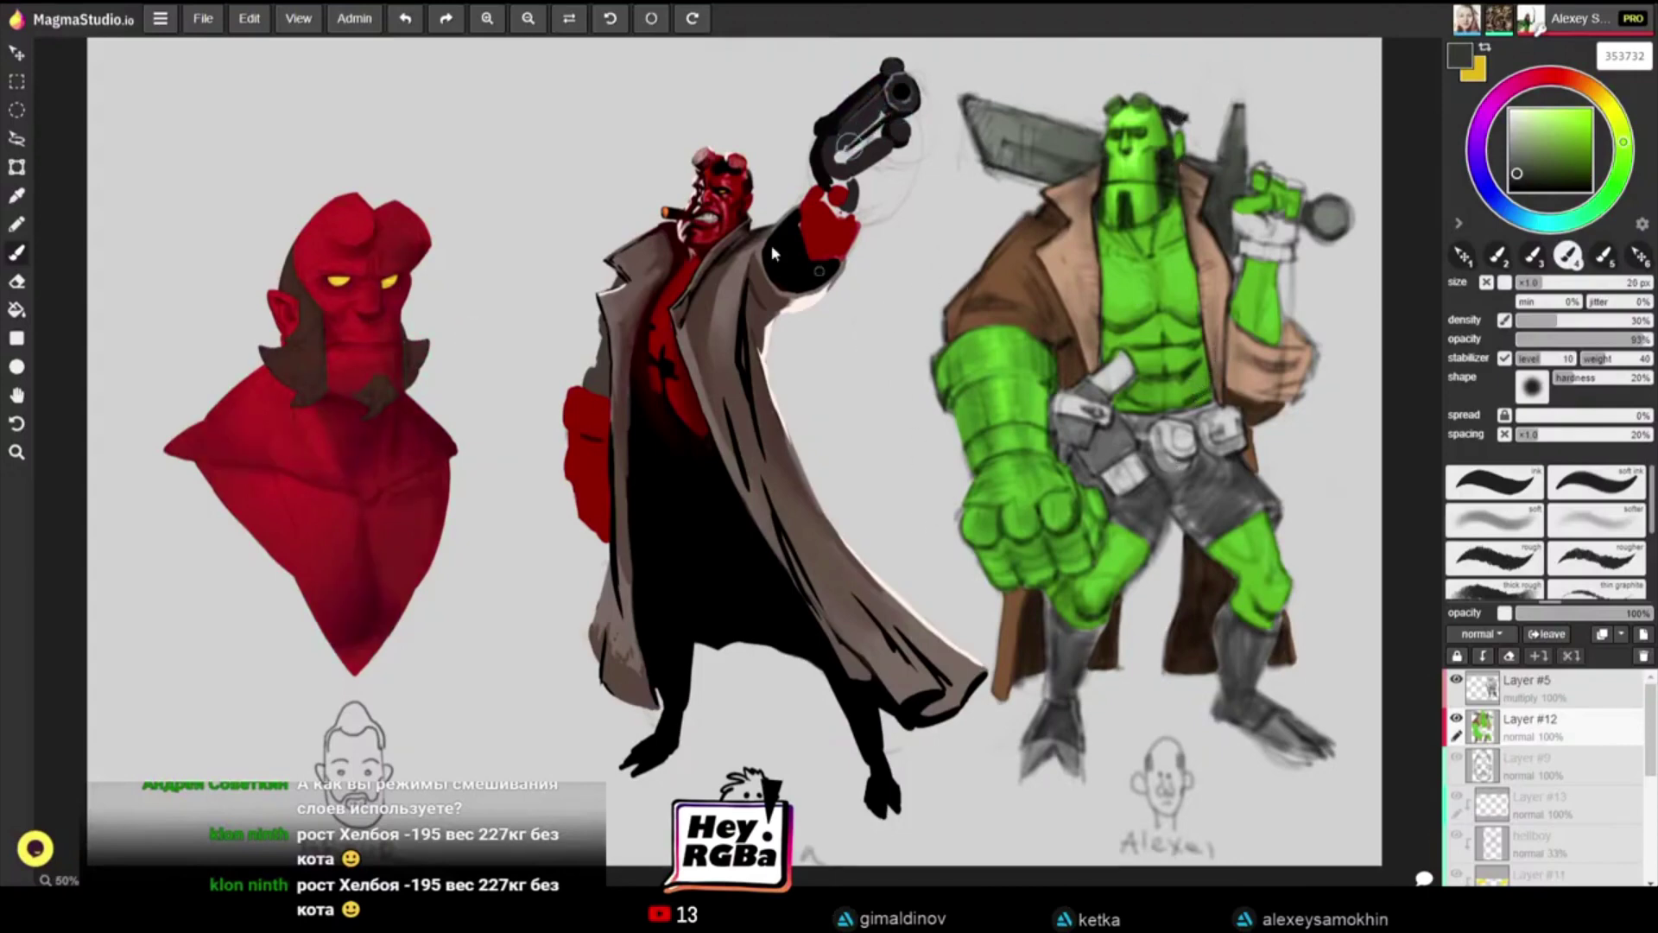
{"action": "left_click", "coordinate": [203, 18]}
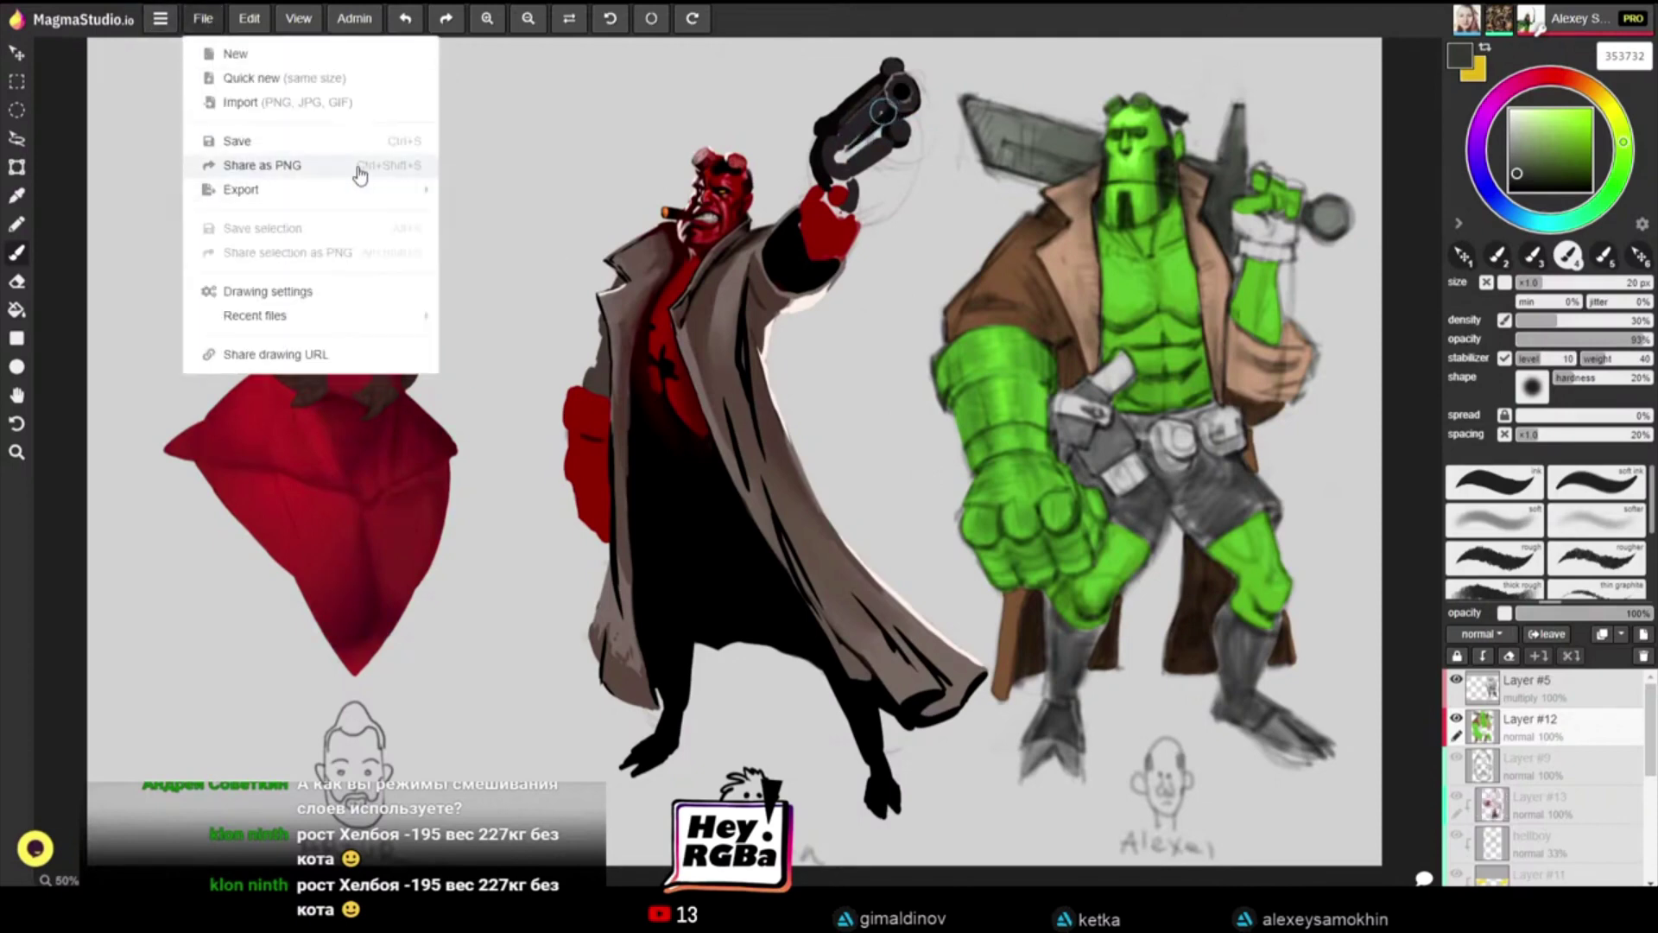
{"action": "mouse_move", "coordinate": [372, 191]}
{"action": "left_click", "coordinate": [518, 218]}
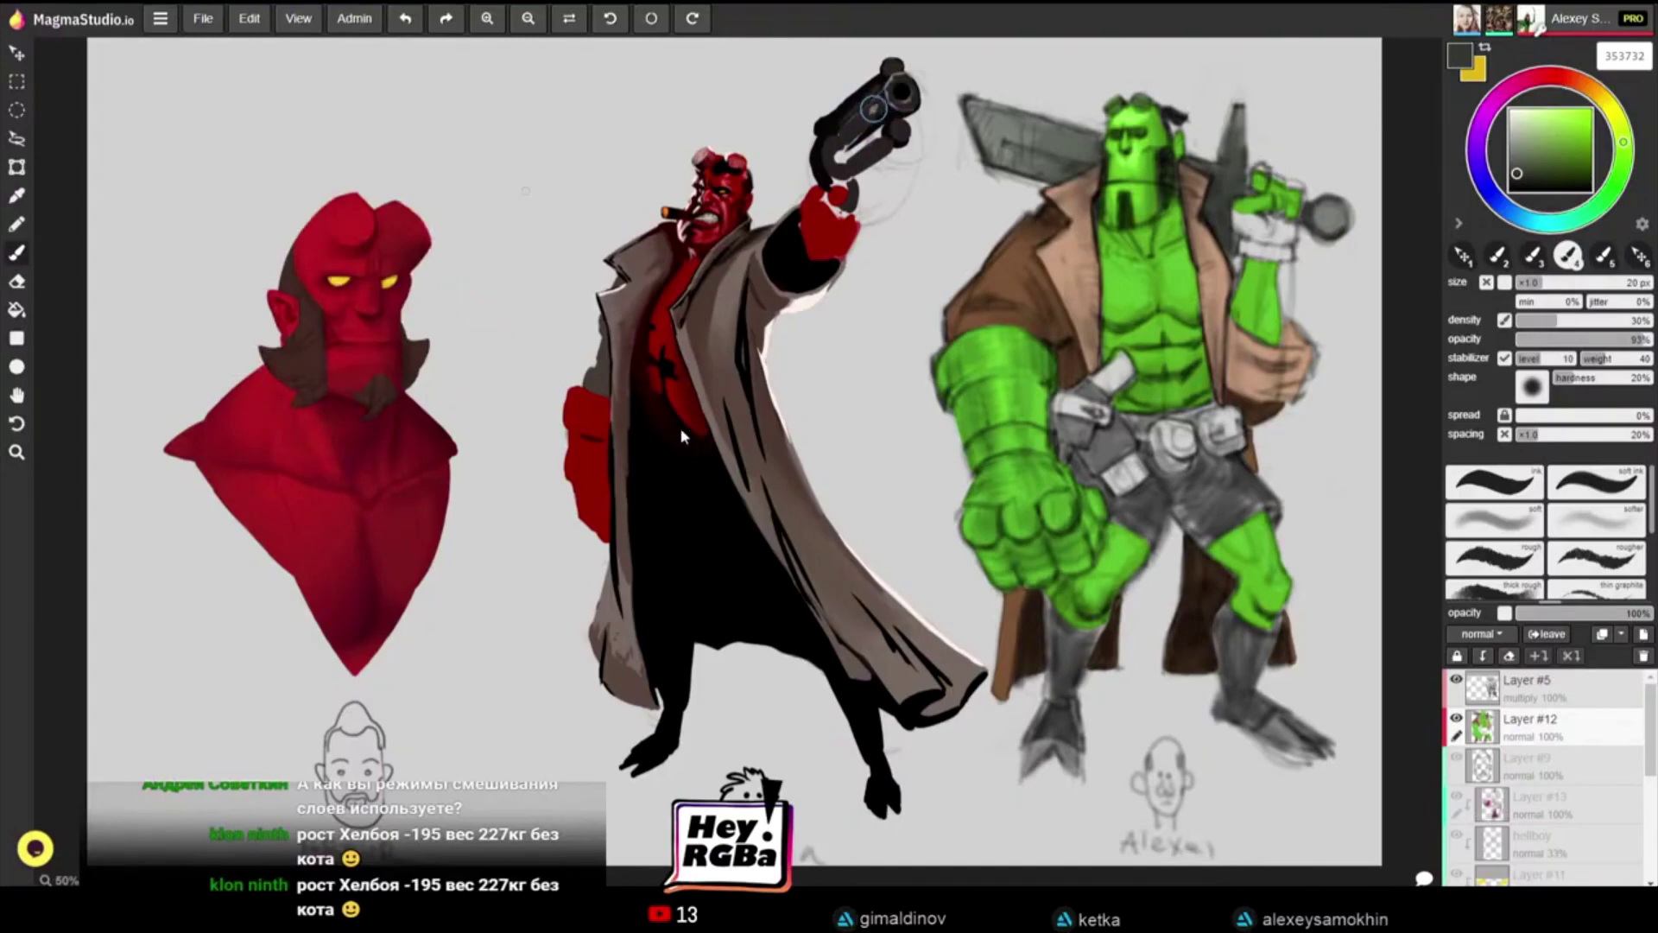
Step: Raise the brush hardness to 100%, sample the coat's dark brown 442e1c, and highlight the coat's lapels with light tan ecbc95
{"action": "key", "text": "shift+]"}
{"action": "key", "text": "shift+bracketright"}
{"action": "key", "text": "shift+bracketright"}
{"action": "key", "text": "shift+bracketright"}
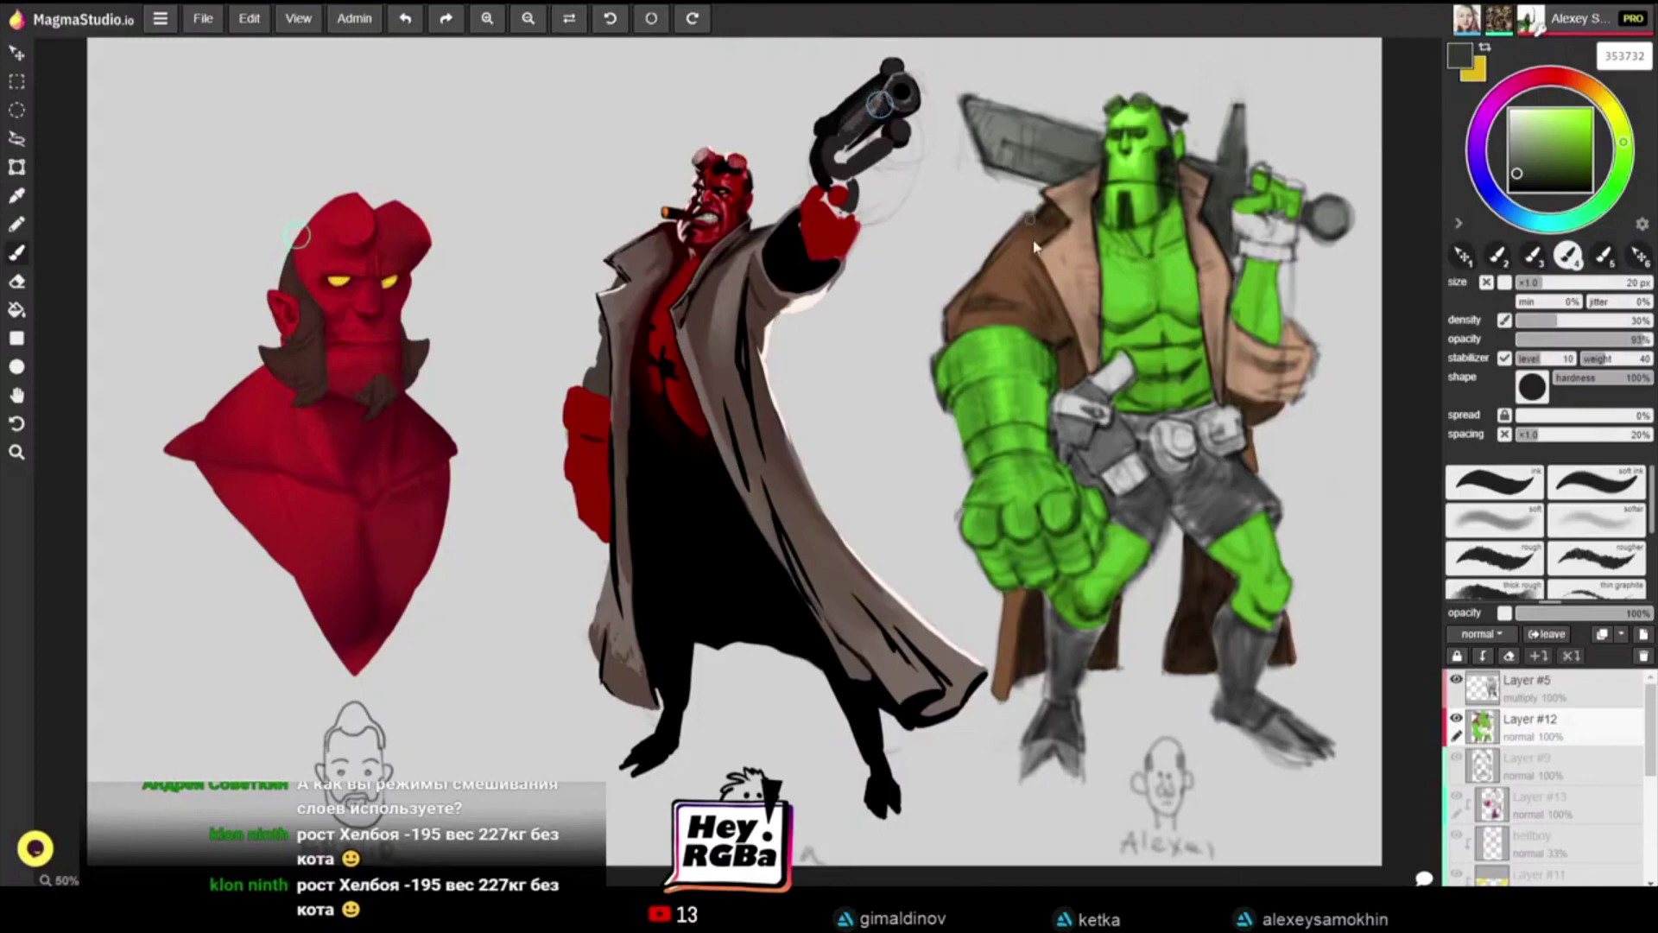
{"action": "left_click", "coordinate": [1039, 194], "text": "alt"}
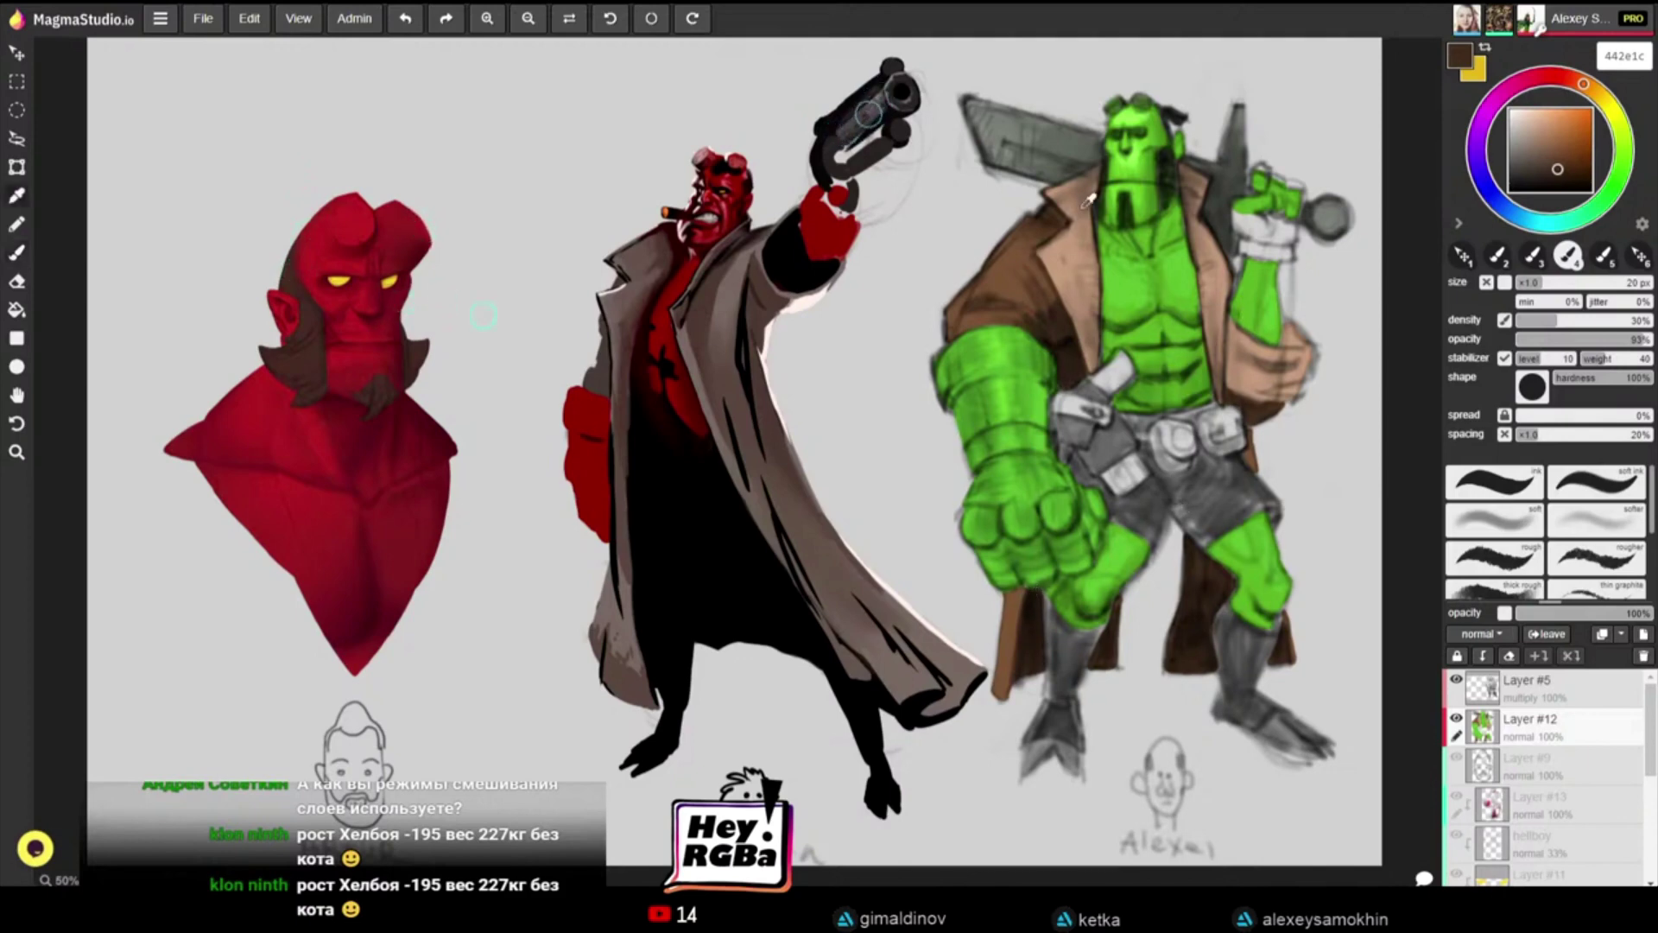
{"action": "left_click", "coordinate": [1069, 245], "text": "alt"}
{"action": "left_click", "coordinate": [1537, 114]}
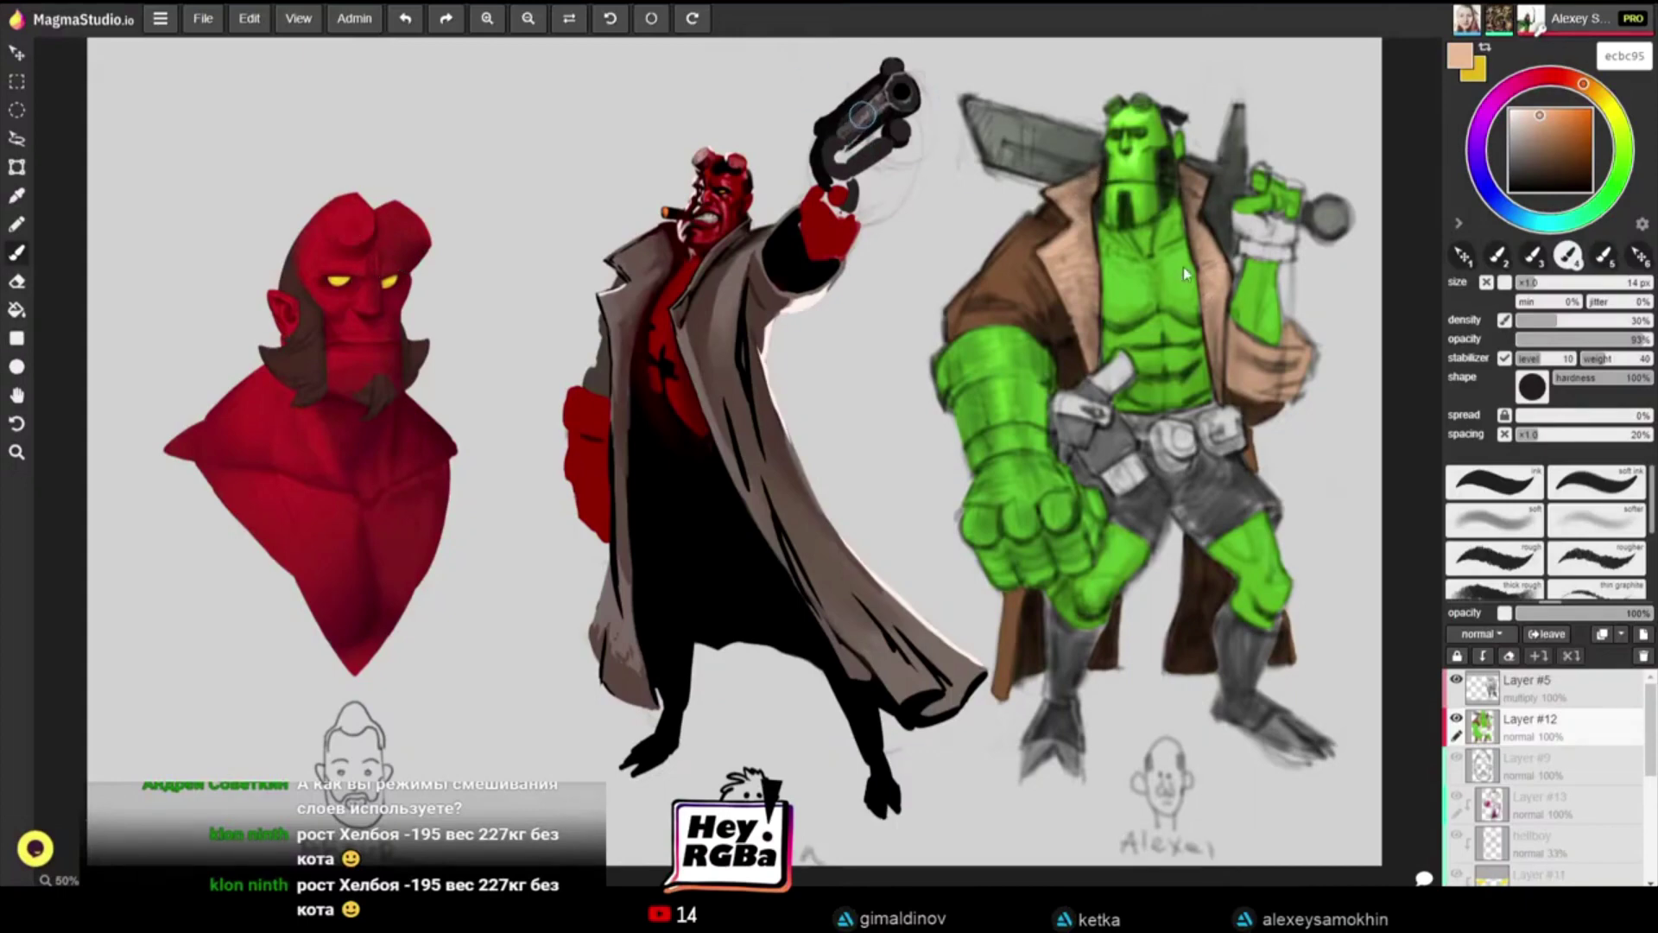
Step: Enlarge the brush to 25 px, sample dark brown 322215 from the coat, and fill the glove of the raised hand
{"action": "key", "text": "bracketright"}
{"action": "key", "text": "bracketright"}
{"action": "key", "text": "bracketright"}
{"action": "key", "text": "bracketright"}
{"action": "key", "text": "bracketright"}
{"action": "key", "text": "bracketright"}
{"action": "key", "text": "alt"}
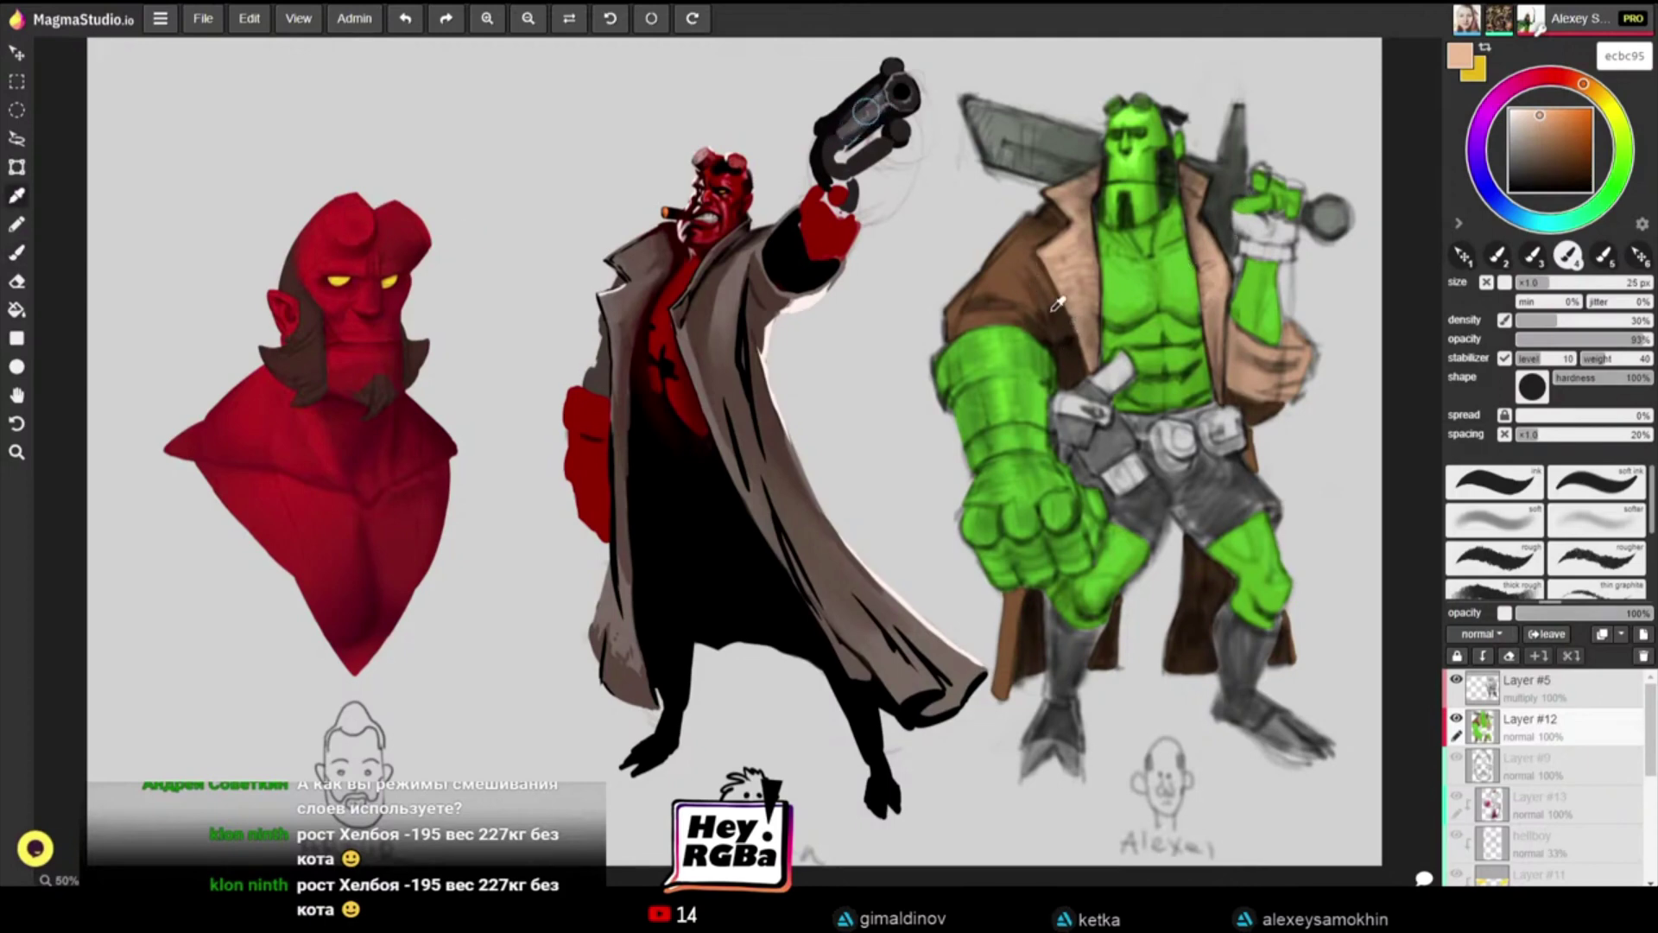
{"action": "left_click", "coordinate": [1055, 305]}
{"action": "key", "text": "b"}
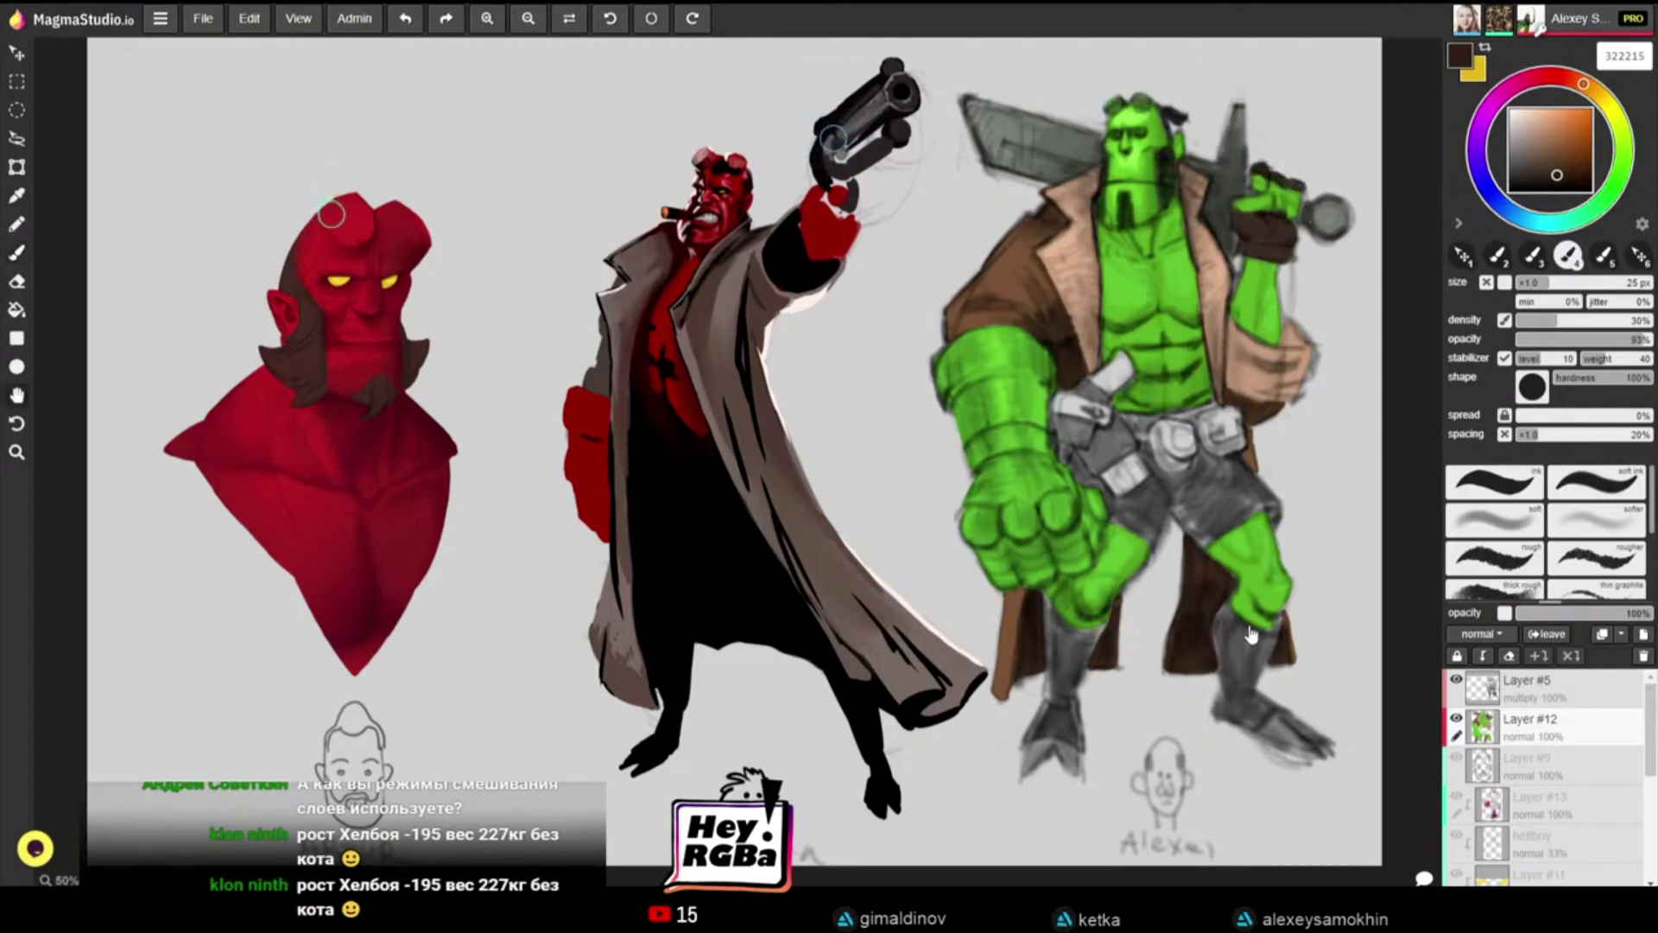
Step: Sample near-black 191d18 from the figure and fill the boot below the oversized fist
{"action": "left_click", "coordinate": [1083, 518], "text": "alt"}
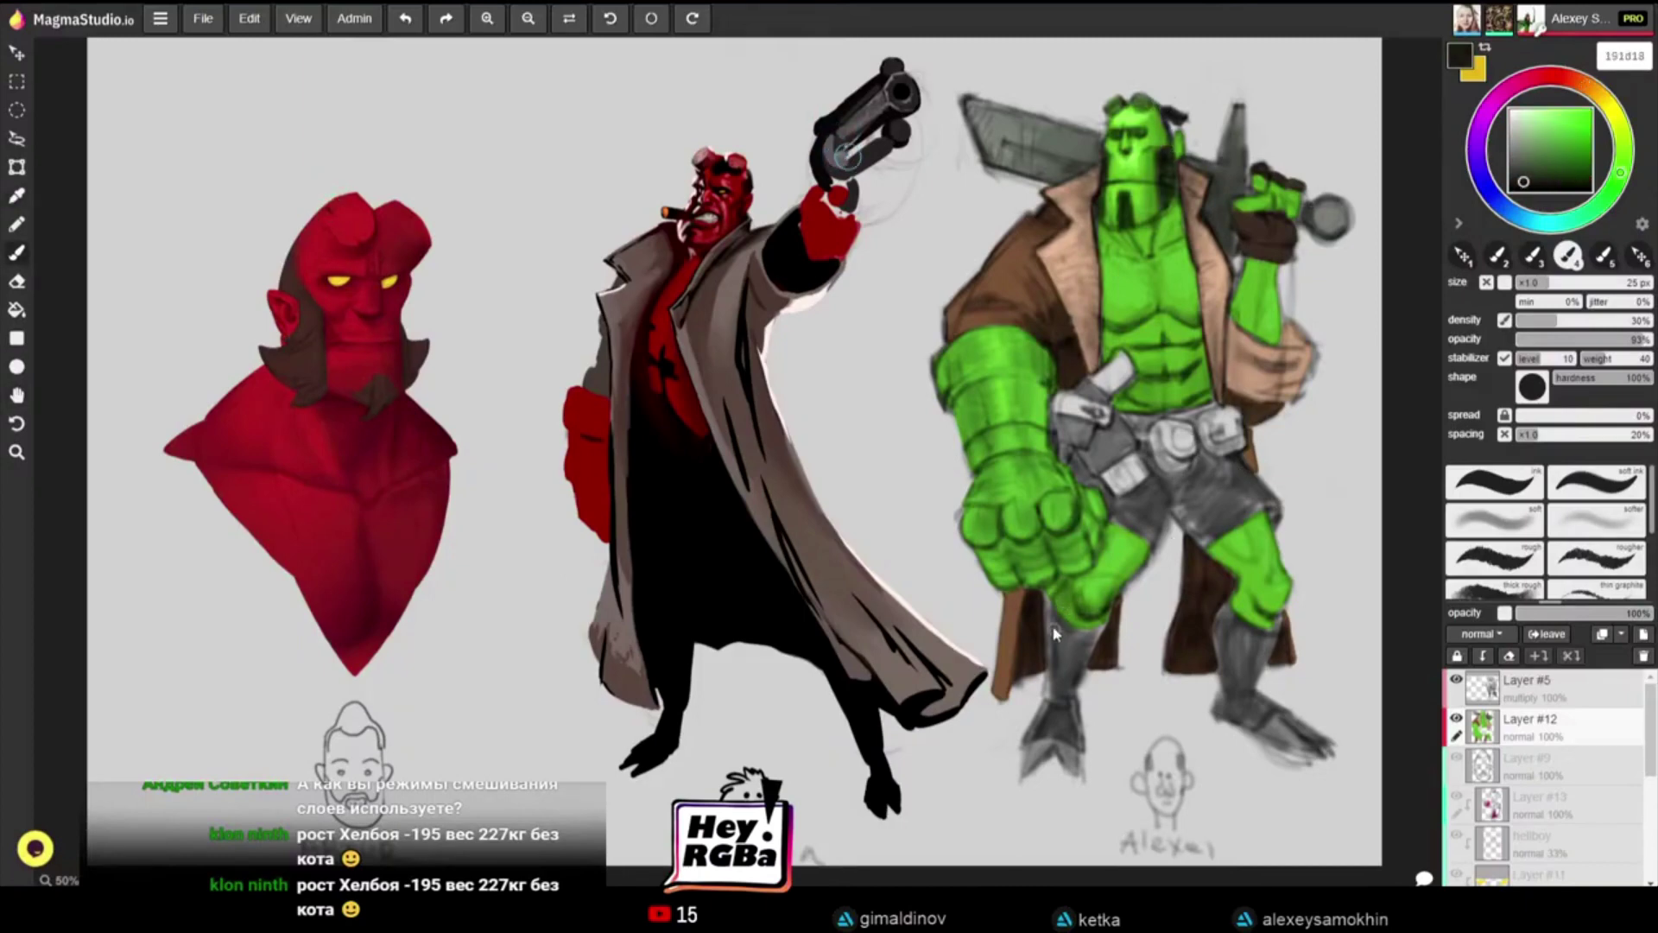
{"action": "mouse_move", "coordinate": [1053, 615]}
{"action": "left_mouse_down"}
{"action": "mouse_move", "coordinate": [1095, 636]}
{"action": "mouse_move", "coordinate": [1067, 688]}
{"action": "mouse_move", "coordinate": [1049, 609]}
{"action": "left_mouse_up"}
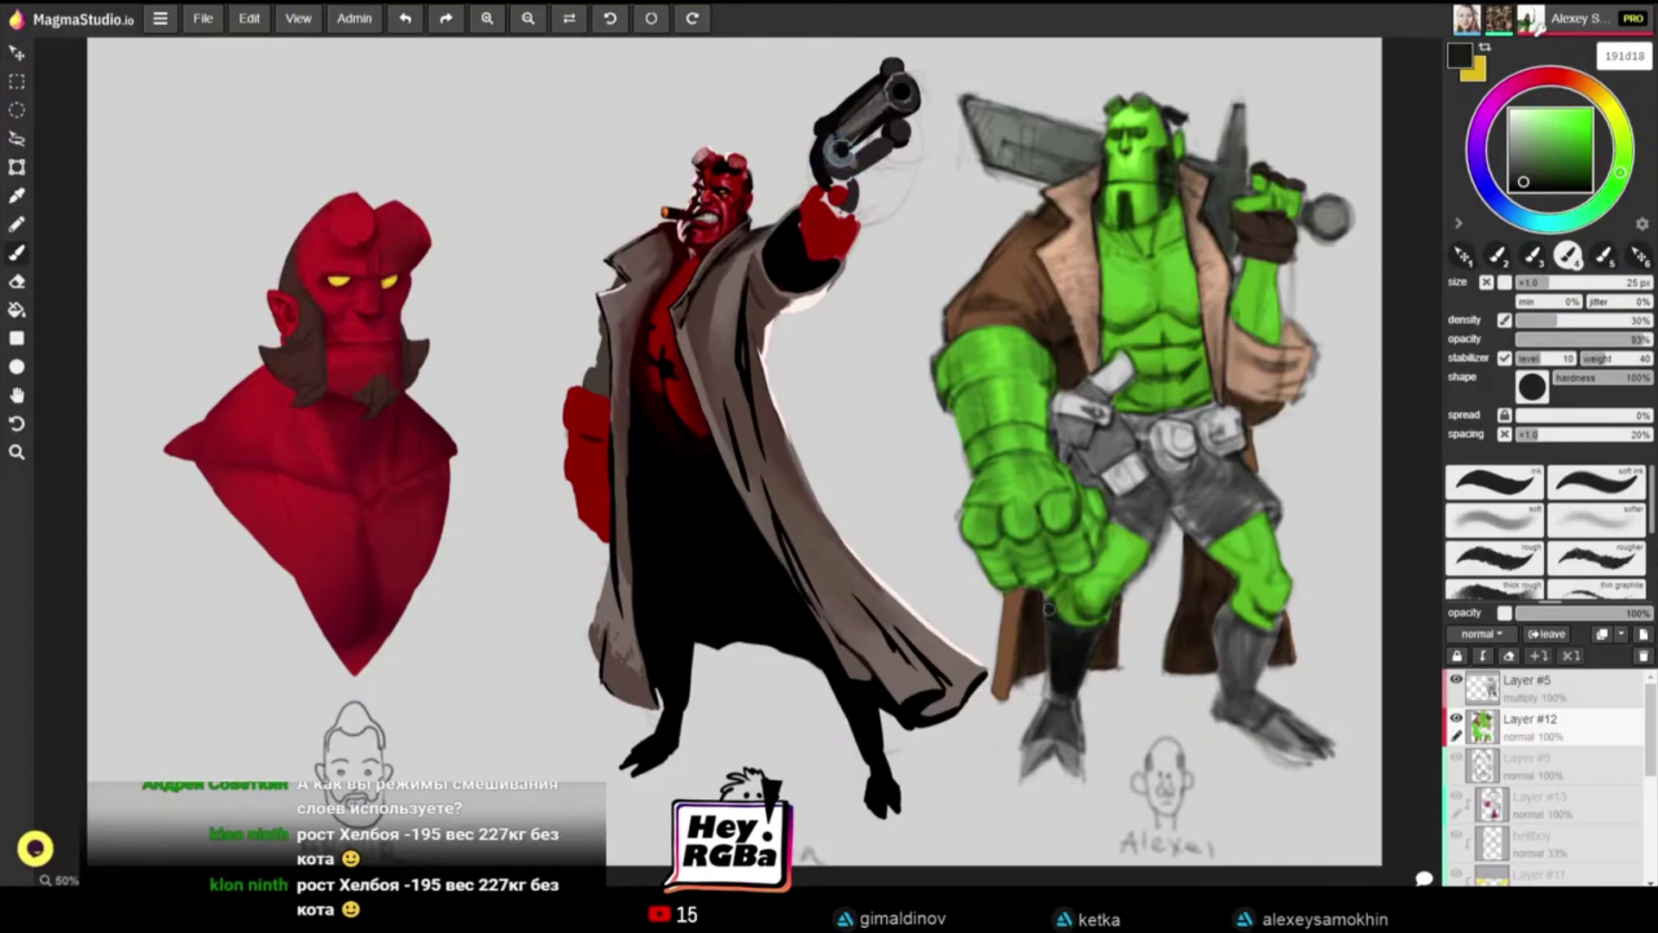
{"action": "mouse_move", "coordinate": [1051, 698]}
{"action": "left_mouse_down"}
{"action": "mouse_move", "coordinate": [1077, 745]}
{"action": "mouse_move", "coordinate": [1078, 729]}
{"action": "mouse_move", "coordinate": [1080, 743]}
{"action": "mouse_move", "coordinate": [1032, 736]}
{"action": "mouse_move", "coordinate": [1073, 728]}
{"action": "left_mouse_up"}
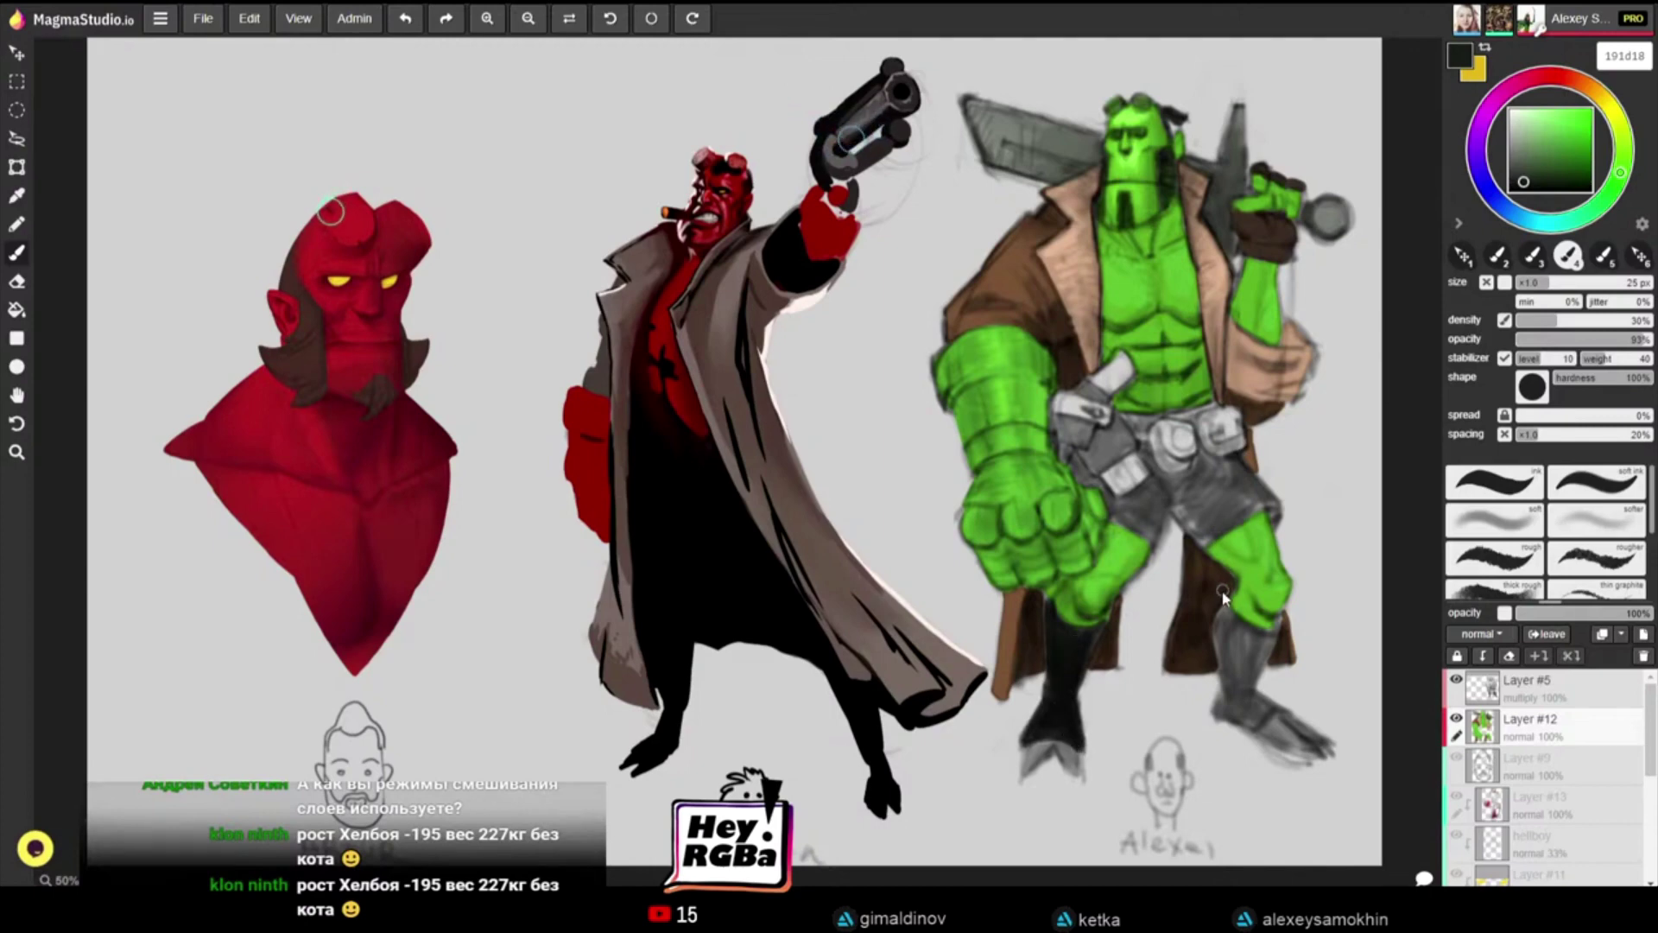
Step: Paint the green figure's gray boot near-black with a 30 px brush, using dark tones sampled from the other leg
{"action": "left_click", "coordinate": [1044, 604], "text": "alt"}
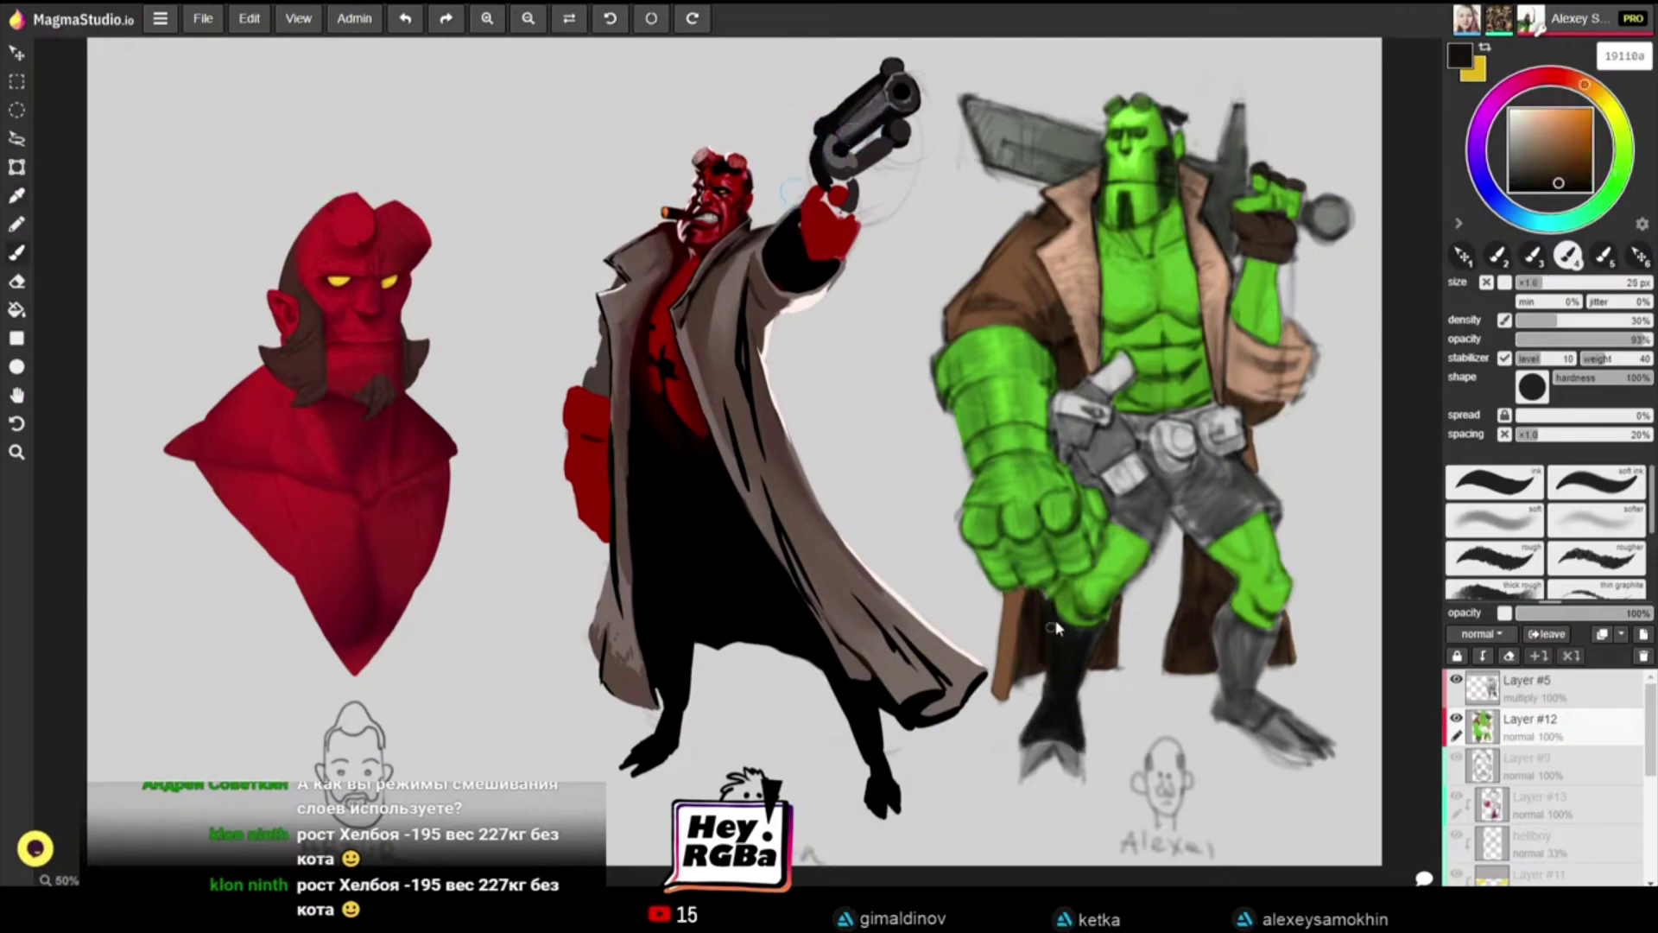
{"action": "left_click", "coordinate": [1071, 622], "text": "alt"}
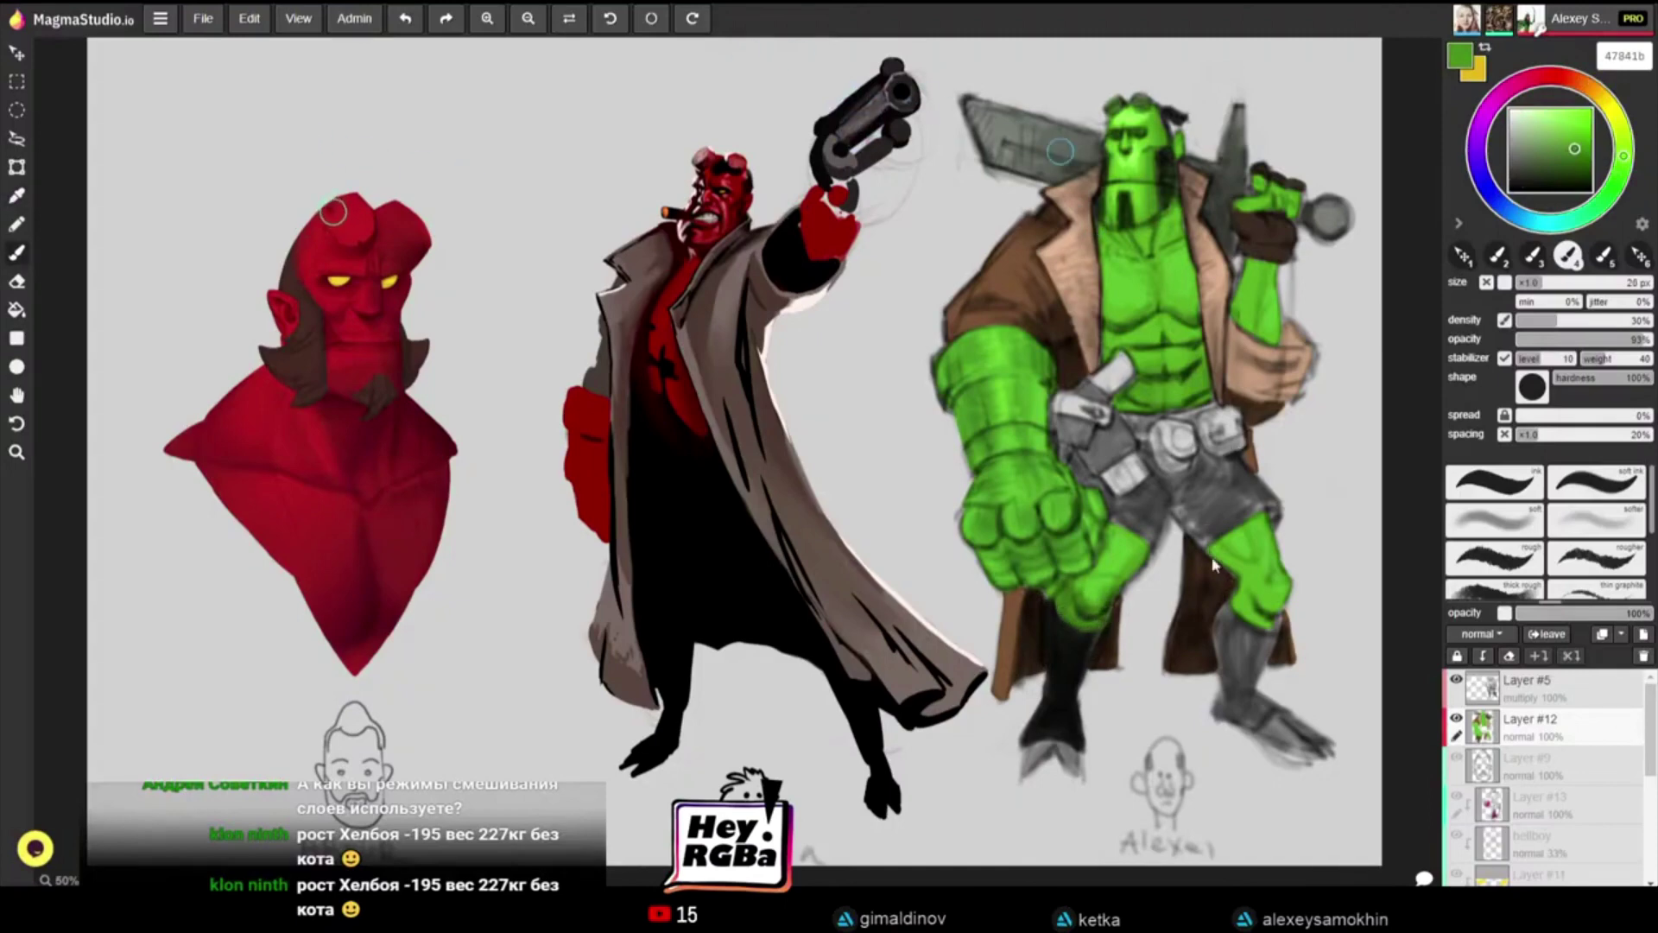
{"action": "left_click", "coordinate": [1111, 618], "text": "alt"}
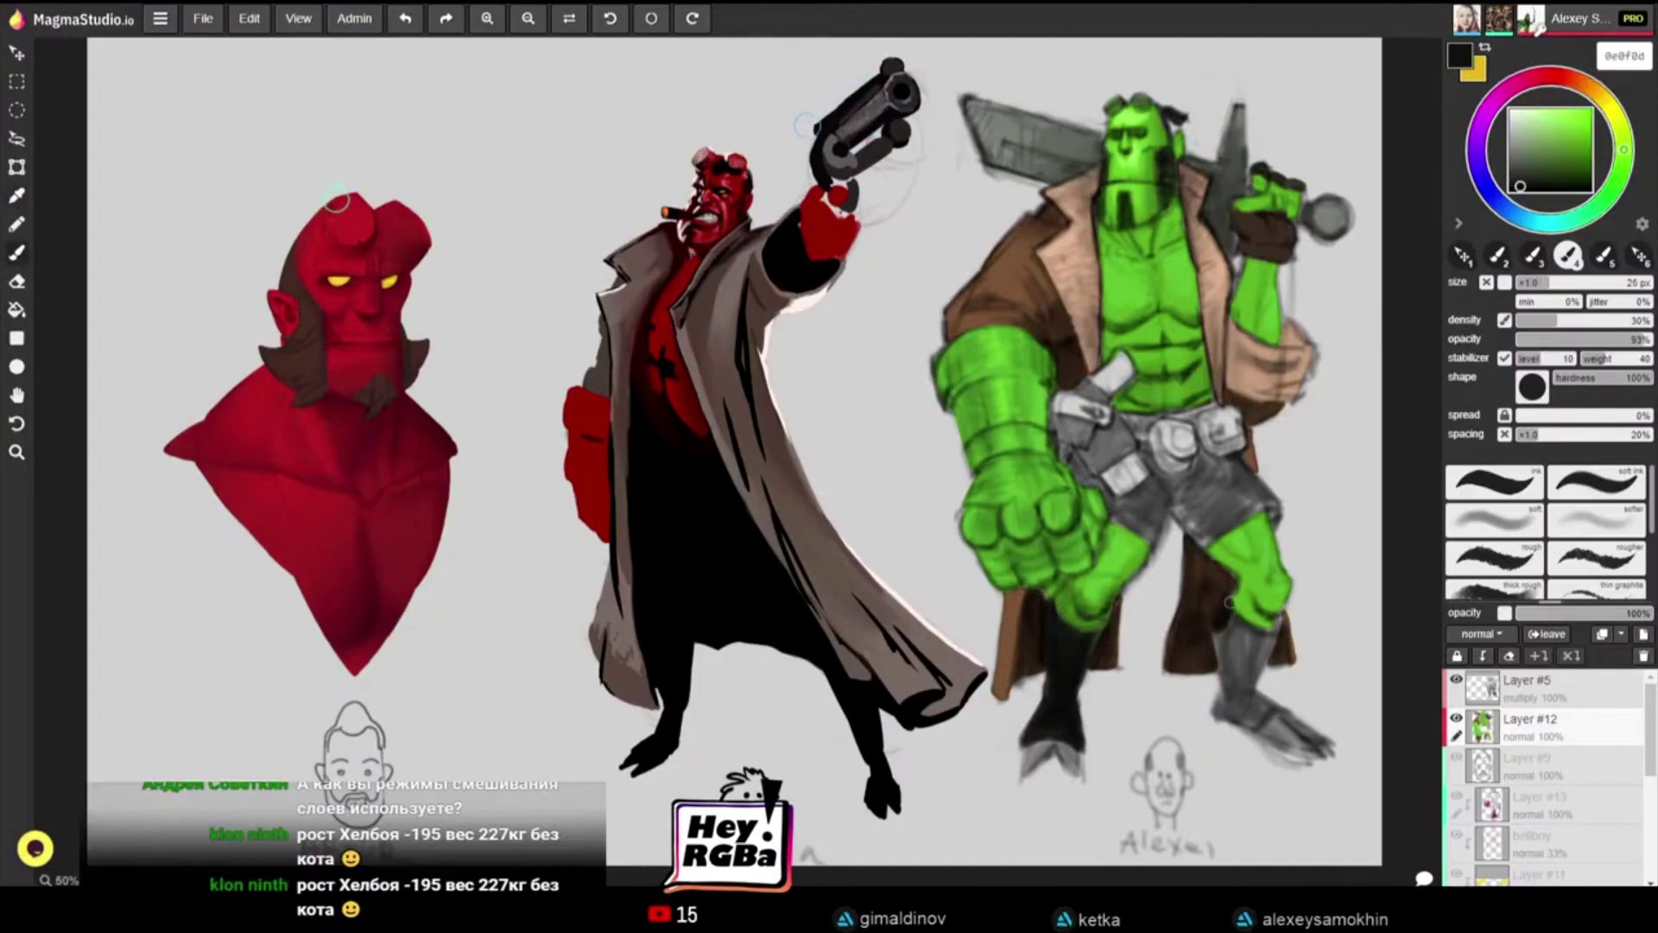
{"action": "key", "text": "bracketright"}
{"action": "left_click_drag", "start_coordinate": [1219, 631], "coordinate": [1225, 603]}
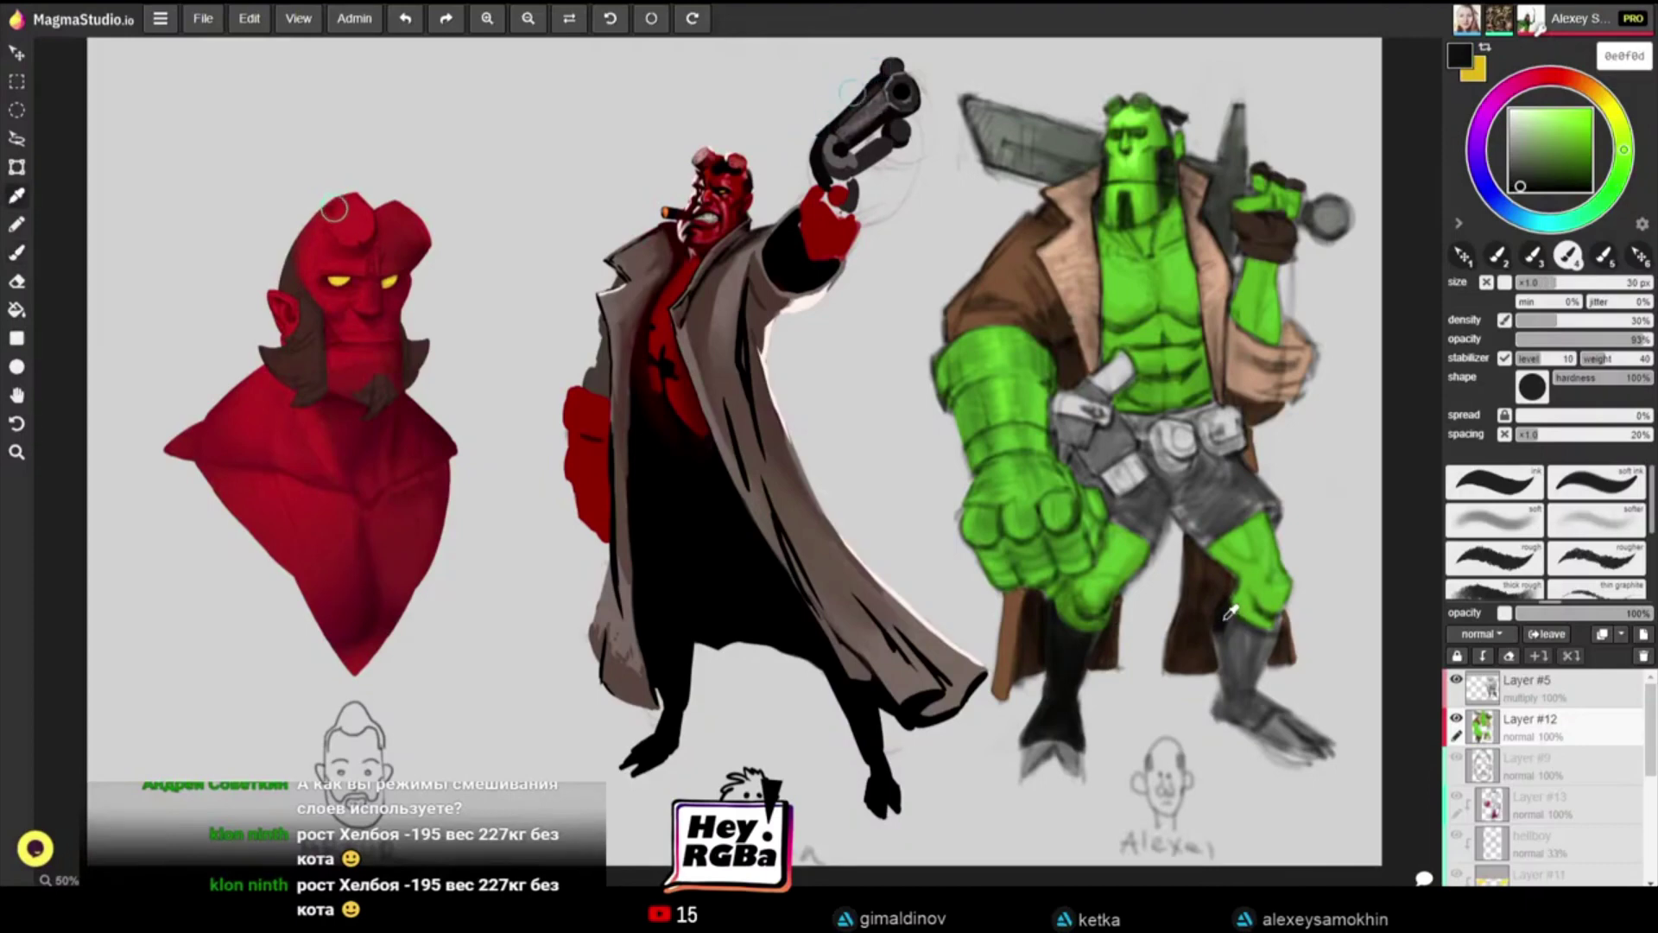
{"action": "left_click", "coordinate": [1077, 619], "text": "alt"}
{"action": "mouse_move", "coordinate": [1226, 606]}
{"action": "left_mouse_down"}
{"action": "mouse_move", "coordinate": [1250, 633]}
{"action": "mouse_move", "coordinate": [1272, 629]}
{"action": "mouse_move", "coordinate": [1229, 616]}
{"action": "mouse_move", "coordinate": [1278, 622]}
{"action": "mouse_move", "coordinate": [1266, 649]}
{"action": "mouse_move", "coordinate": [1221, 628]}
{"action": "left_mouse_up"}
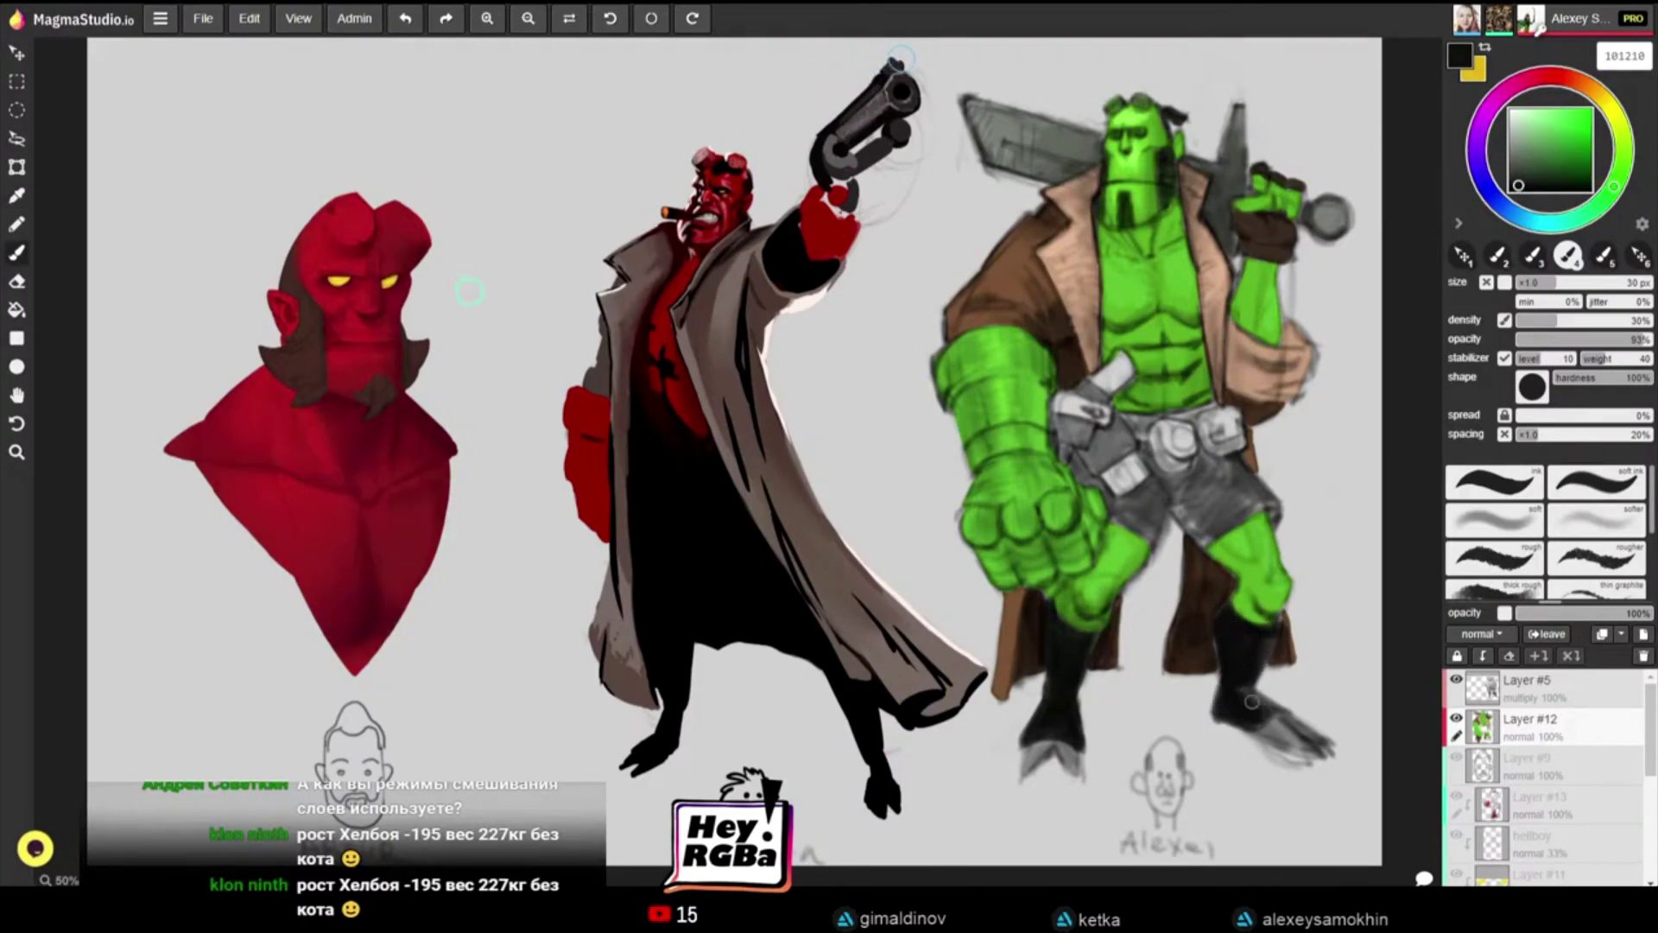
Step: Darken around the toes of the green figure's feet with a 16 px near-black brush, undoing the last stroke
{"action": "key", "text": "["}
{"action": "left_click_drag", "start_coordinate": [1021, 780], "coordinate": [1059, 748]}
{"action": "key", "text": "ctrl+z"}
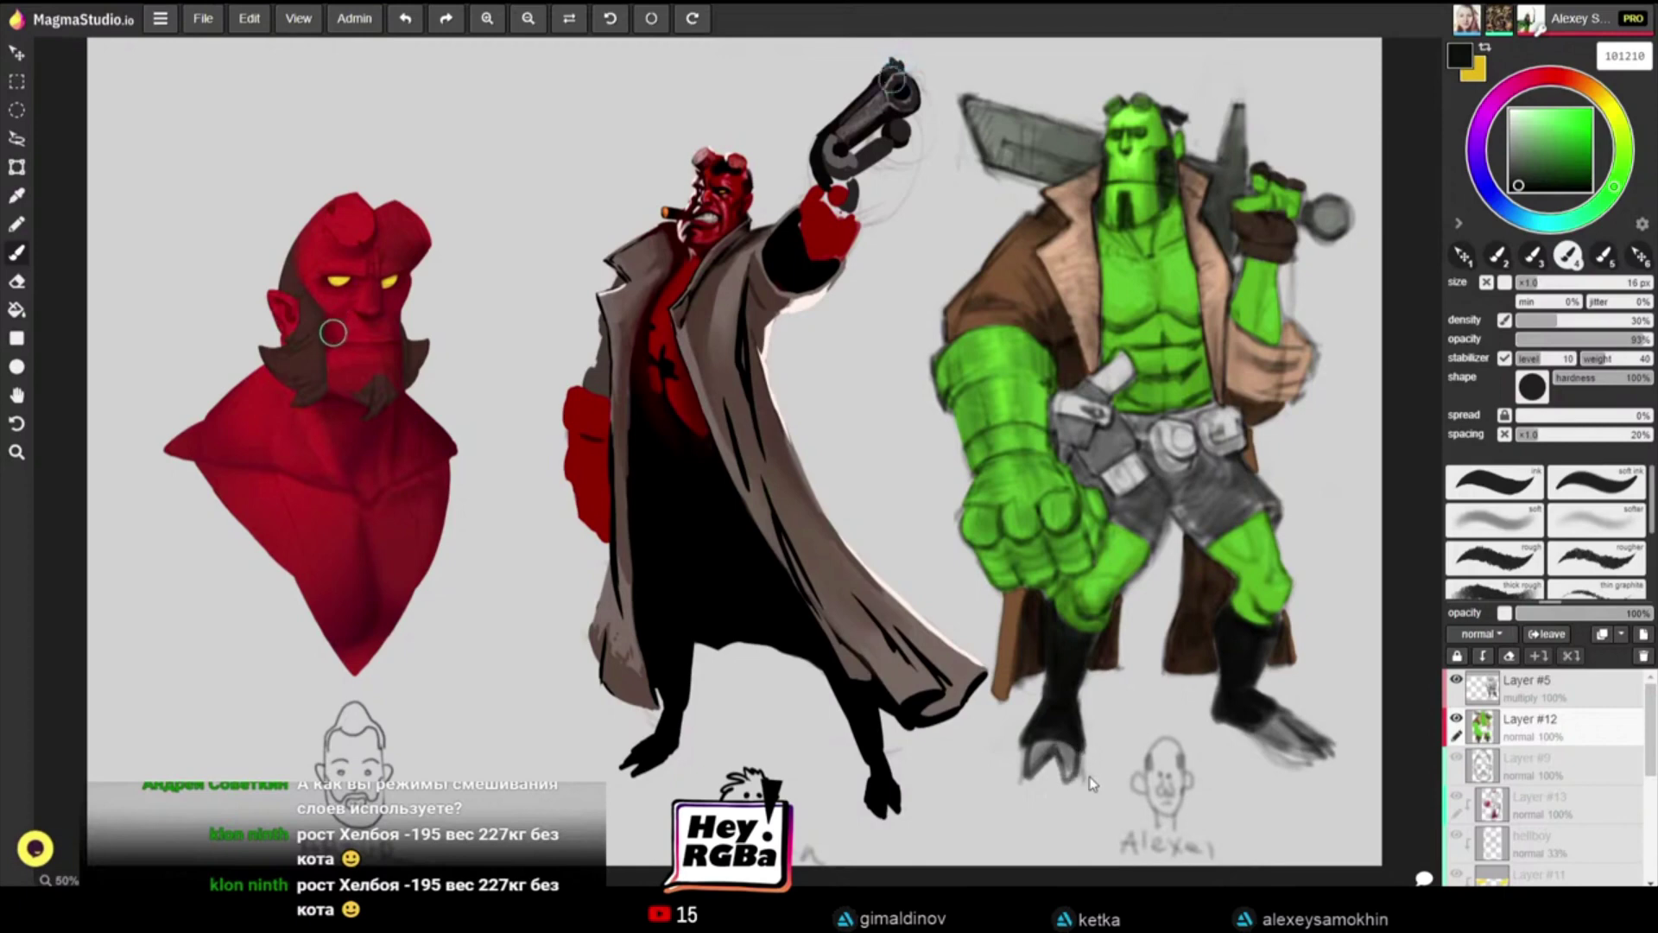
Step: Shade the toes of both feet with near-black 0f100f sampled from the boot, using a 40 px brush
{"action": "left_click", "coordinate": [1286, 751], "text": "alt"}
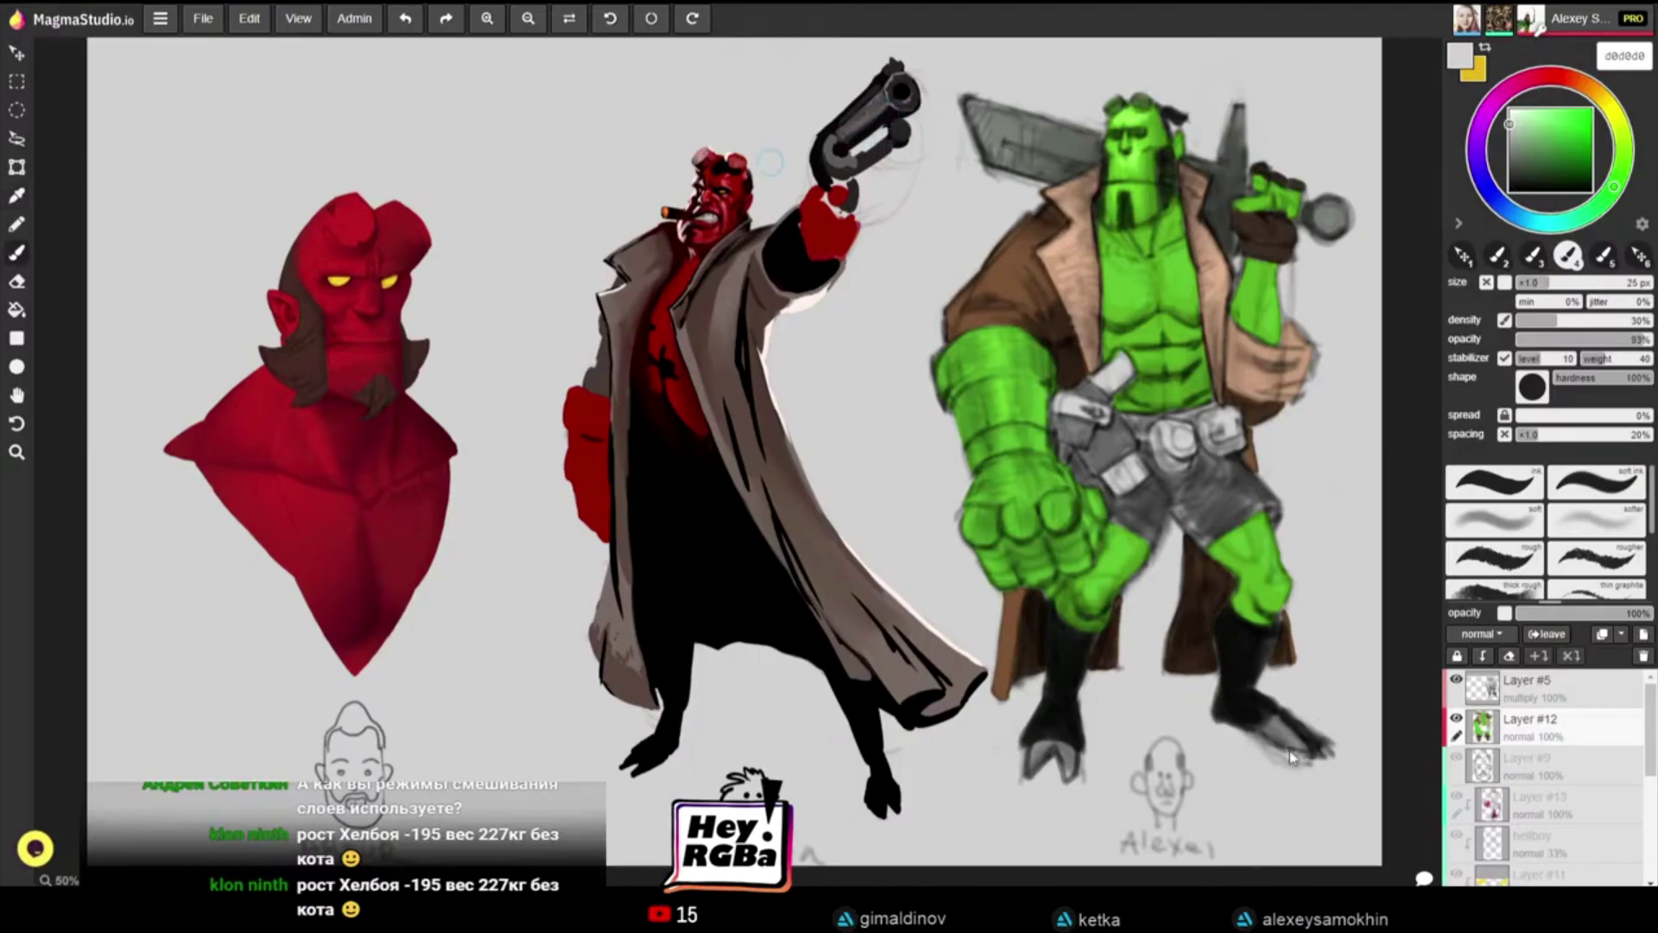
{"action": "left_click", "coordinate": [1083, 643], "text": "alt"}
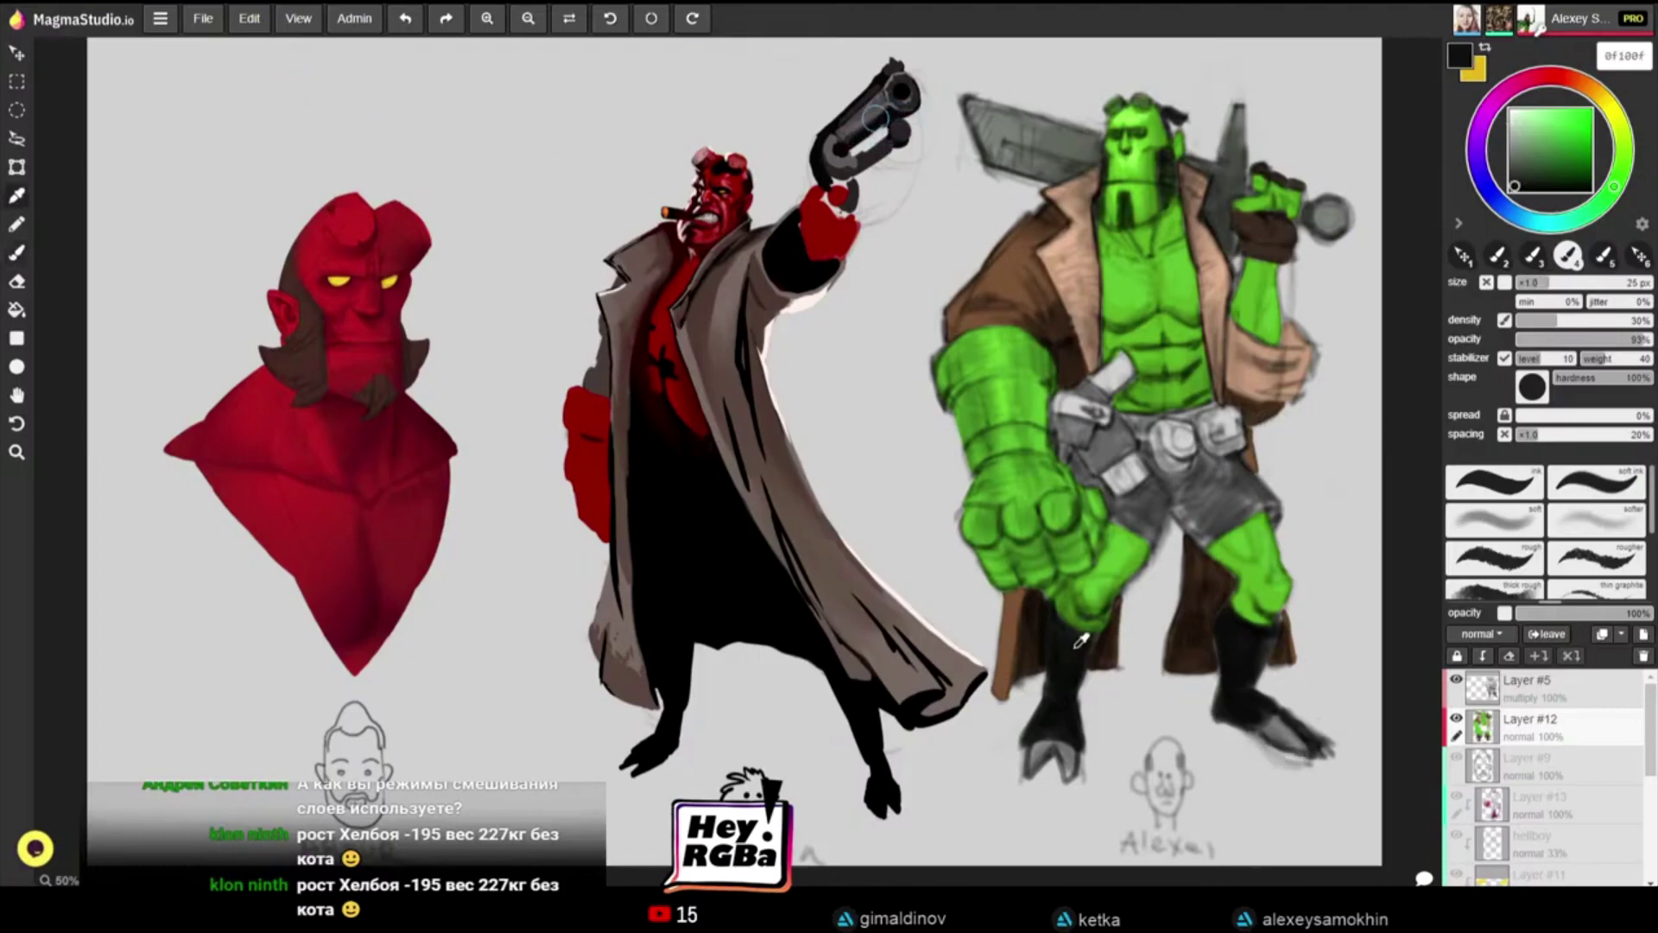
{"action": "key", "text": "bracketright"}
{"action": "key", "text": "bracketright"}
{"action": "key", "text": "bracketright"}
{"action": "mouse_move", "coordinate": [1063, 727]}
{"action": "left_mouse_down"}
{"action": "mouse_move", "coordinate": [1032, 757]}
{"action": "mouse_move", "coordinate": [1065, 734]}
{"action": "mouse_move", "coordinate": [1040, 760]}
{"action": "mouse_move", "coordinate": [1056, 739]}
{"action": "mouse_move", "coordinate": [1067, 768]}
{"action": "mouse_move", "coordinate": [1059, 735]}
{"action": "mouse_move", "coordinate": [1067, 777]}
{"action": "mouse_move", "coordinate": [1068, 741]}
{"action": "left_mouse_up"}
{"action": "left_click_drag", "start_coordinate": [1270, 729], "coordinate": [1295, 737]}
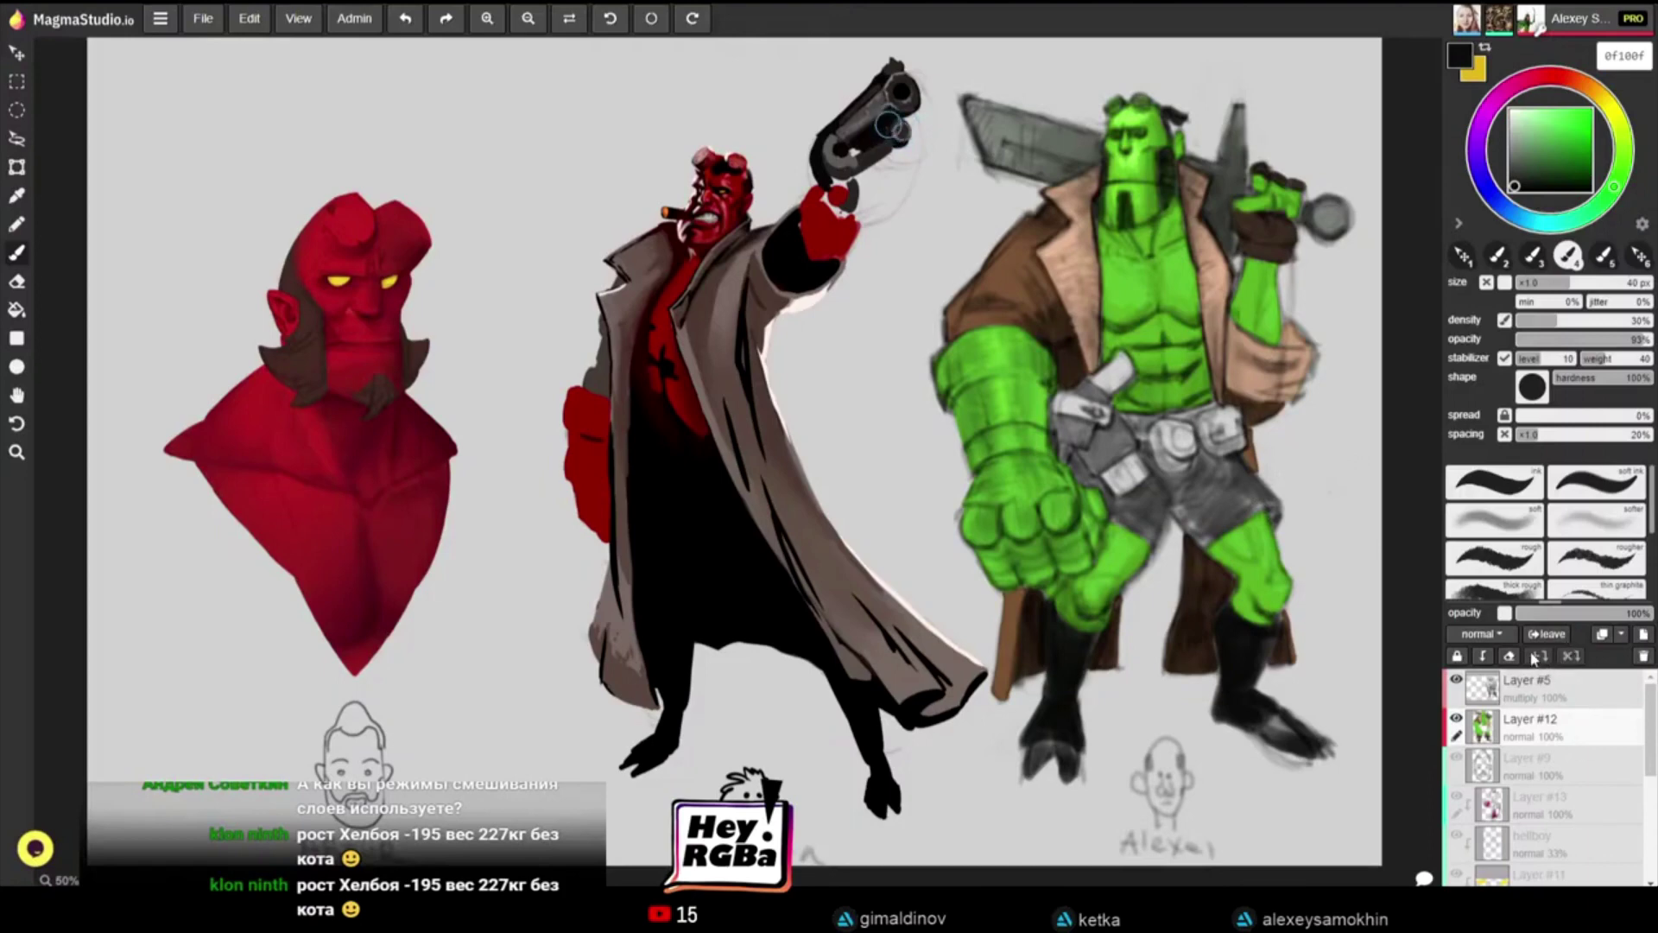
Step: Create a new layer on top and add light green b3ff7b highlights to the green figure's face with a 9 px brush
{"action": "left_click", "coordinate": [1642, 635]}
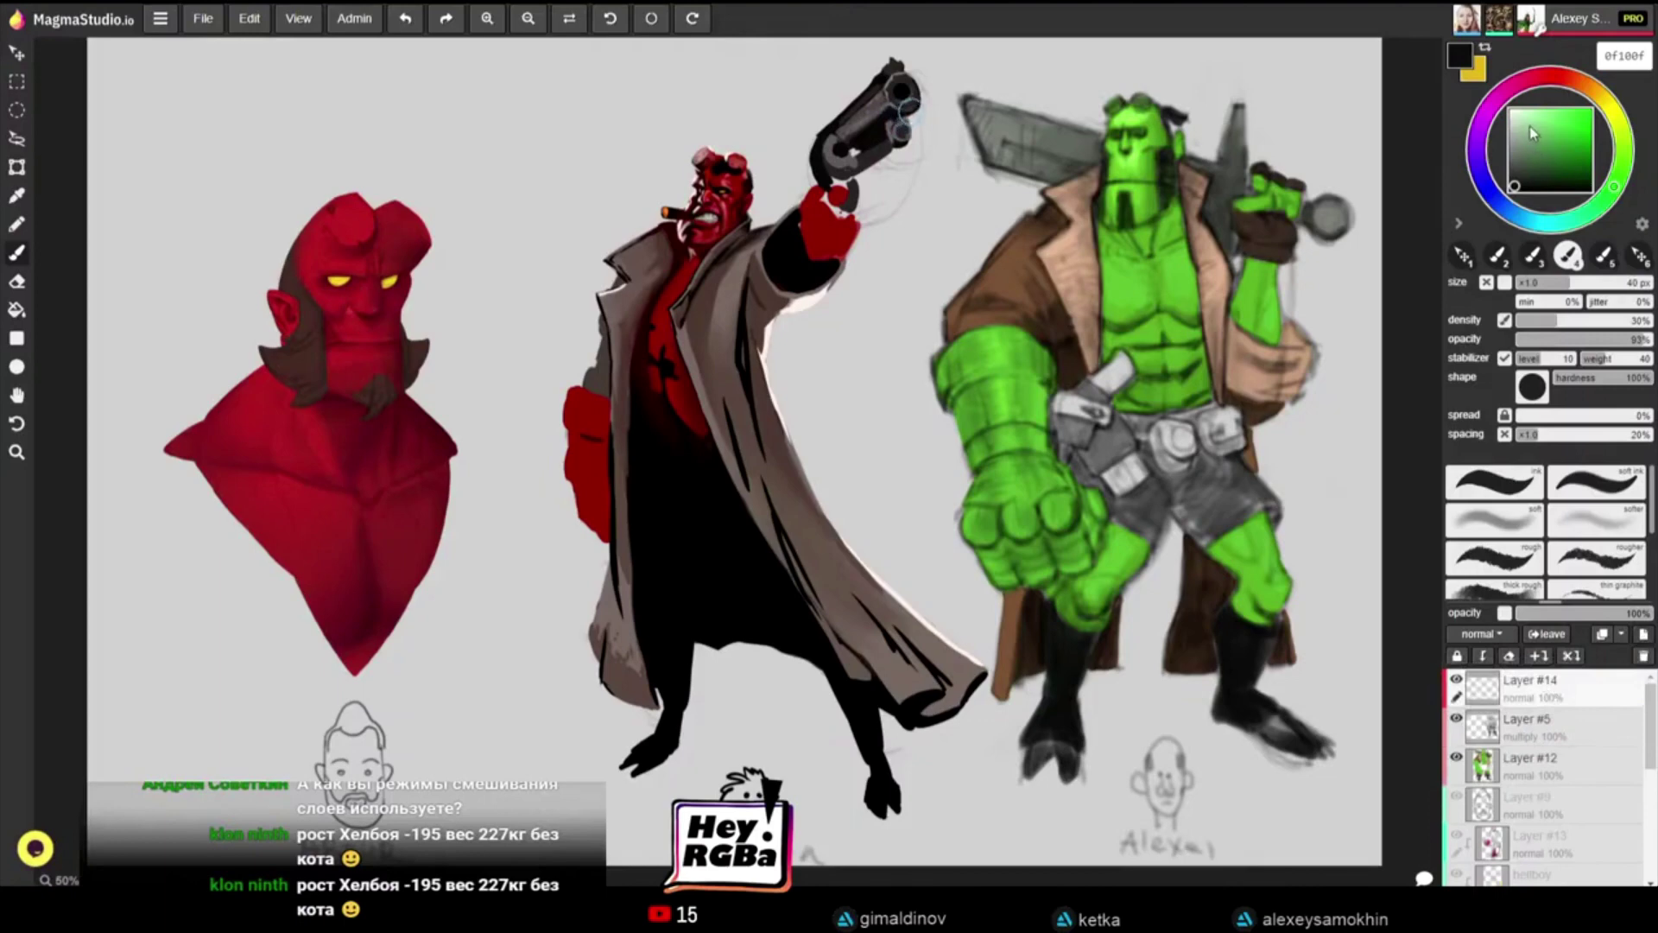
{"action": "key", "text": "i"}
{"action": "left_click", "coordinate": [1138, 110]}
{"action": "key", "text": "b"}
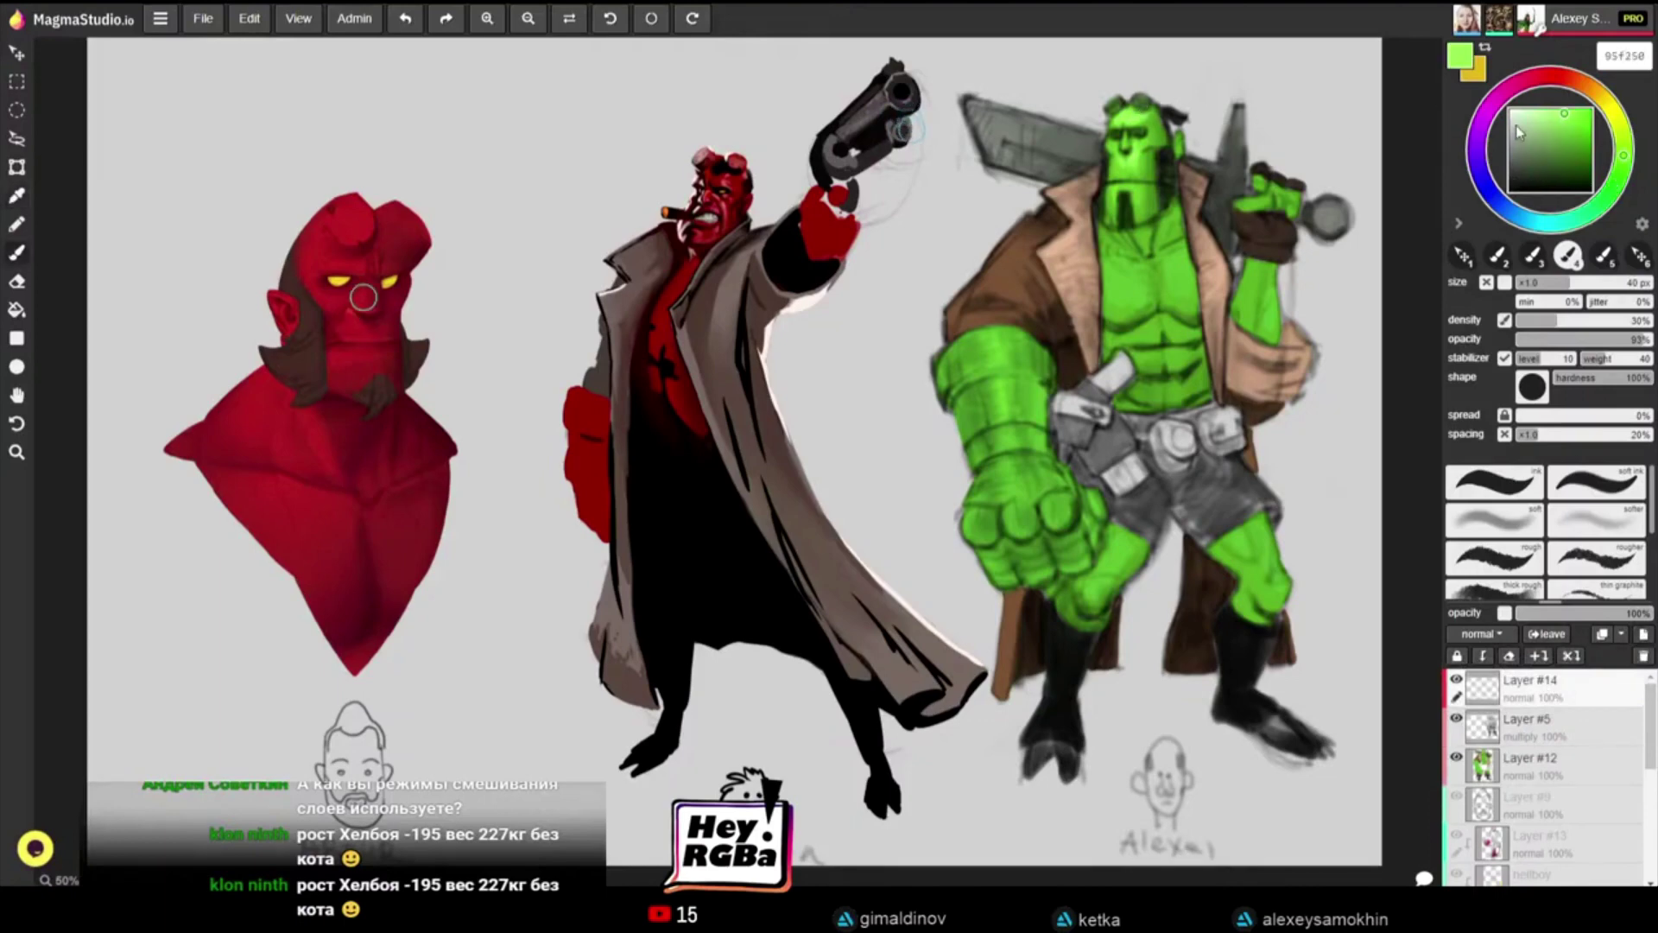
{"action": "key", "text": "["}
{"action": "key", "text": "["}
{"action": "key", "text": "["}
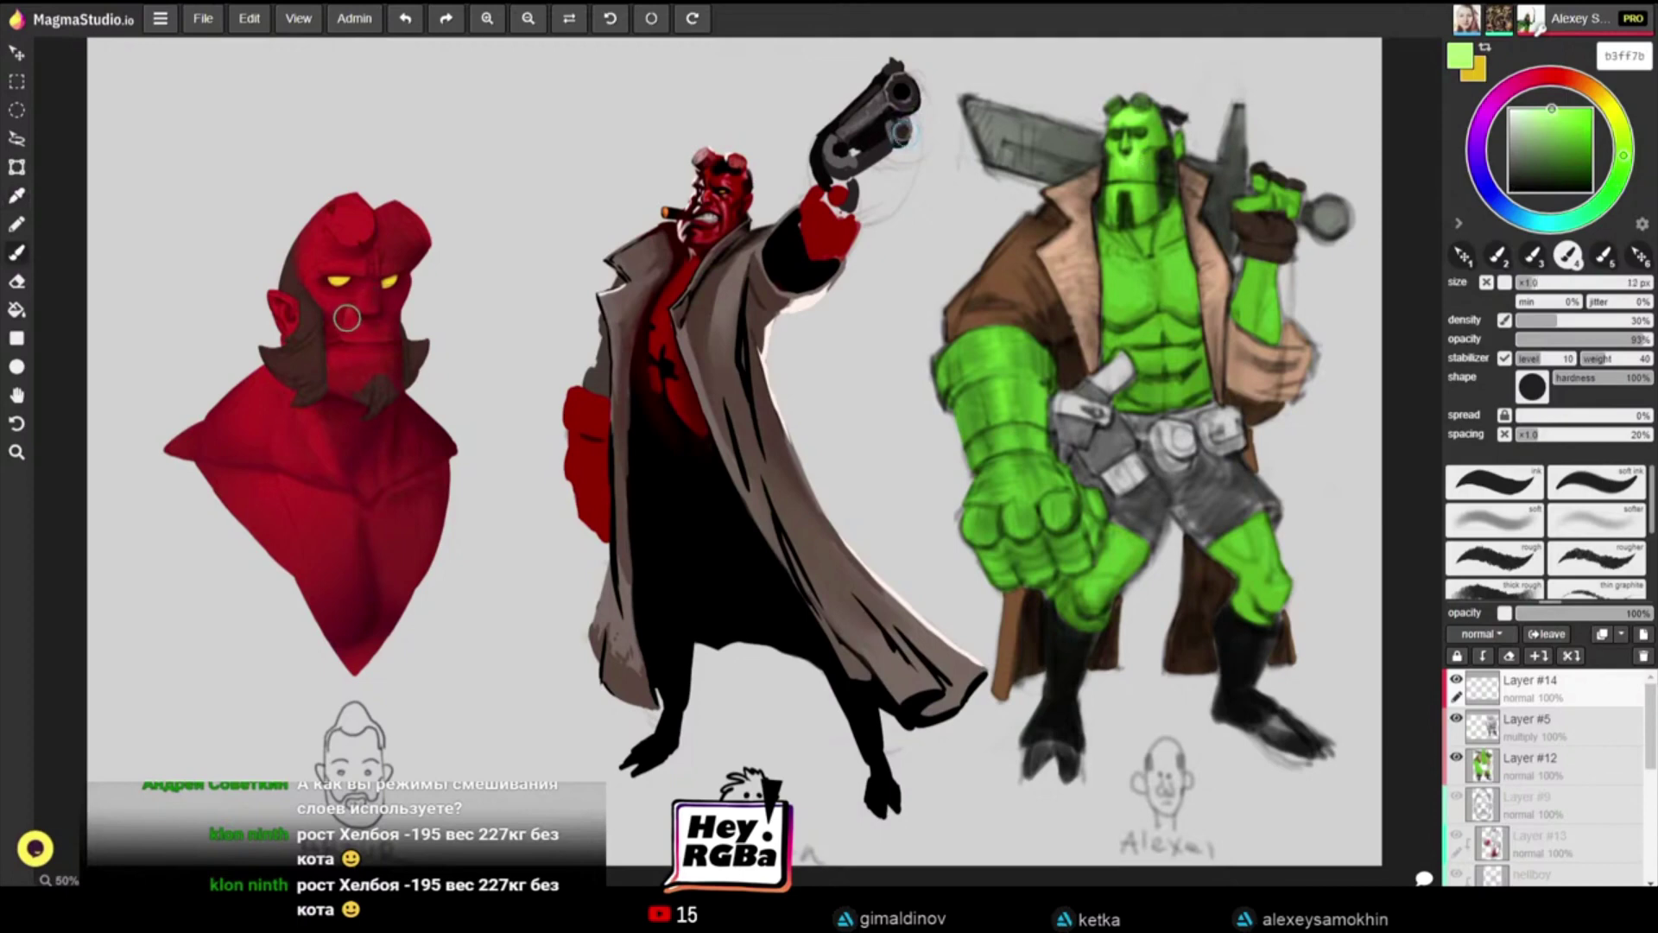
{"action": "key", "text": "ctrl+z"}
{"action": "key", "text": "["}
{"action": "key", "text": "["}
{"action": "left_click_drag", "start_coordinate": [1136, 154], "coordinate": [1131, 164]}
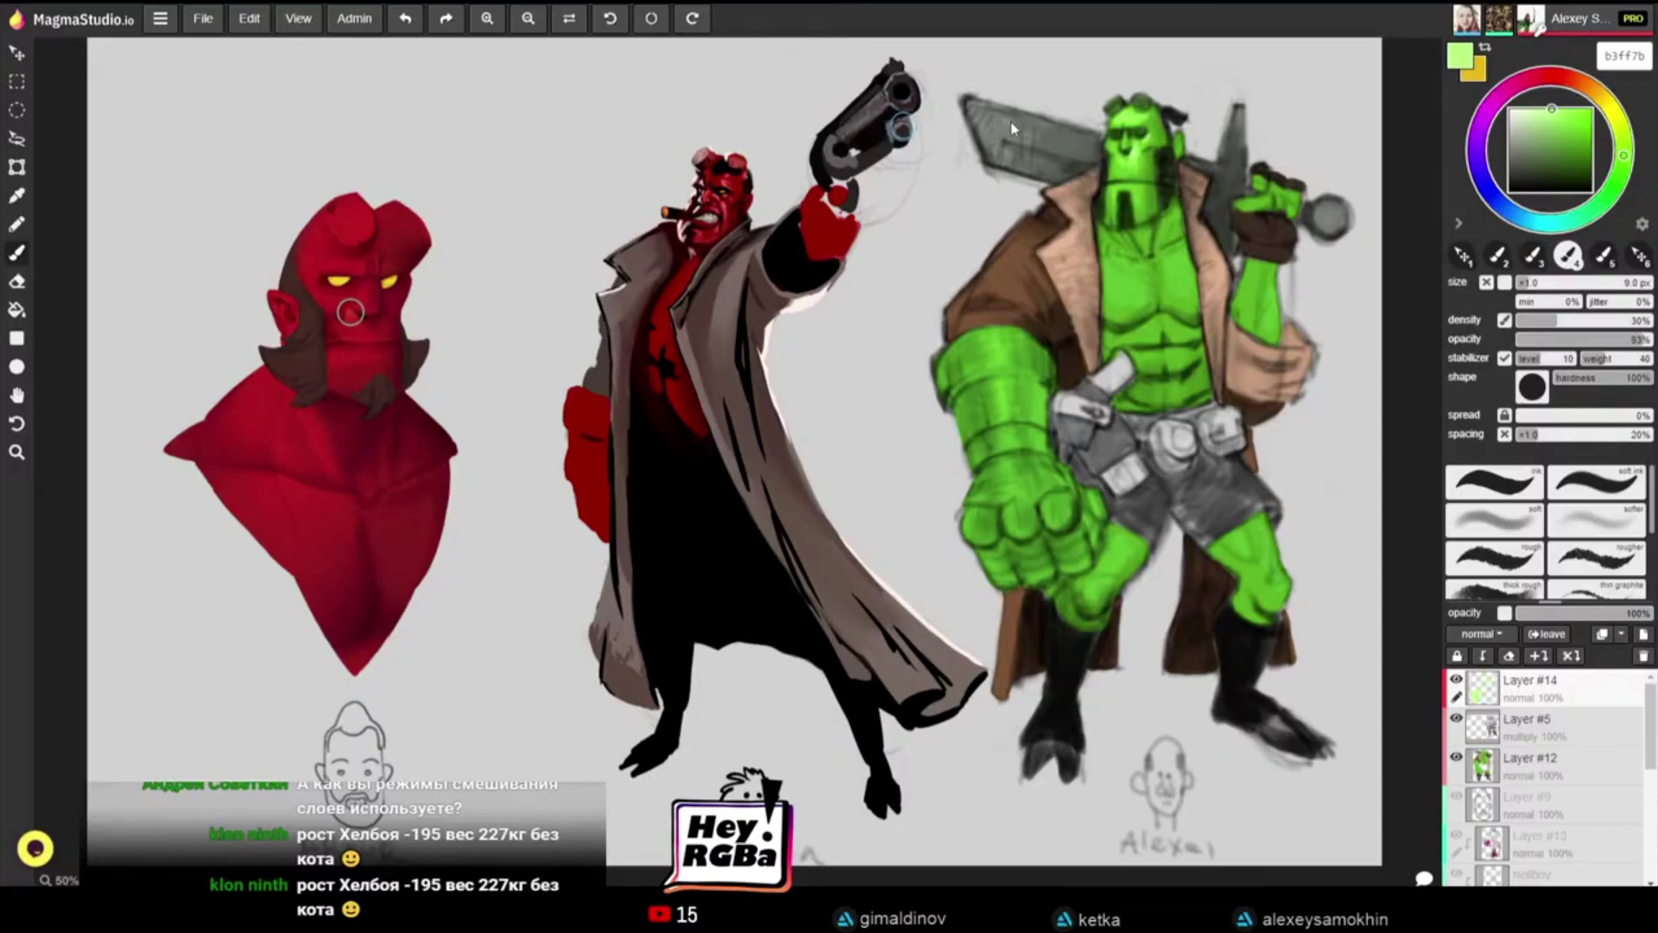
Step: Add pale green e6ffd4 accents to the face and refine its dark details with sampled near-black 161914
{"action": "left_click", "coordinate": [1522, 109]}
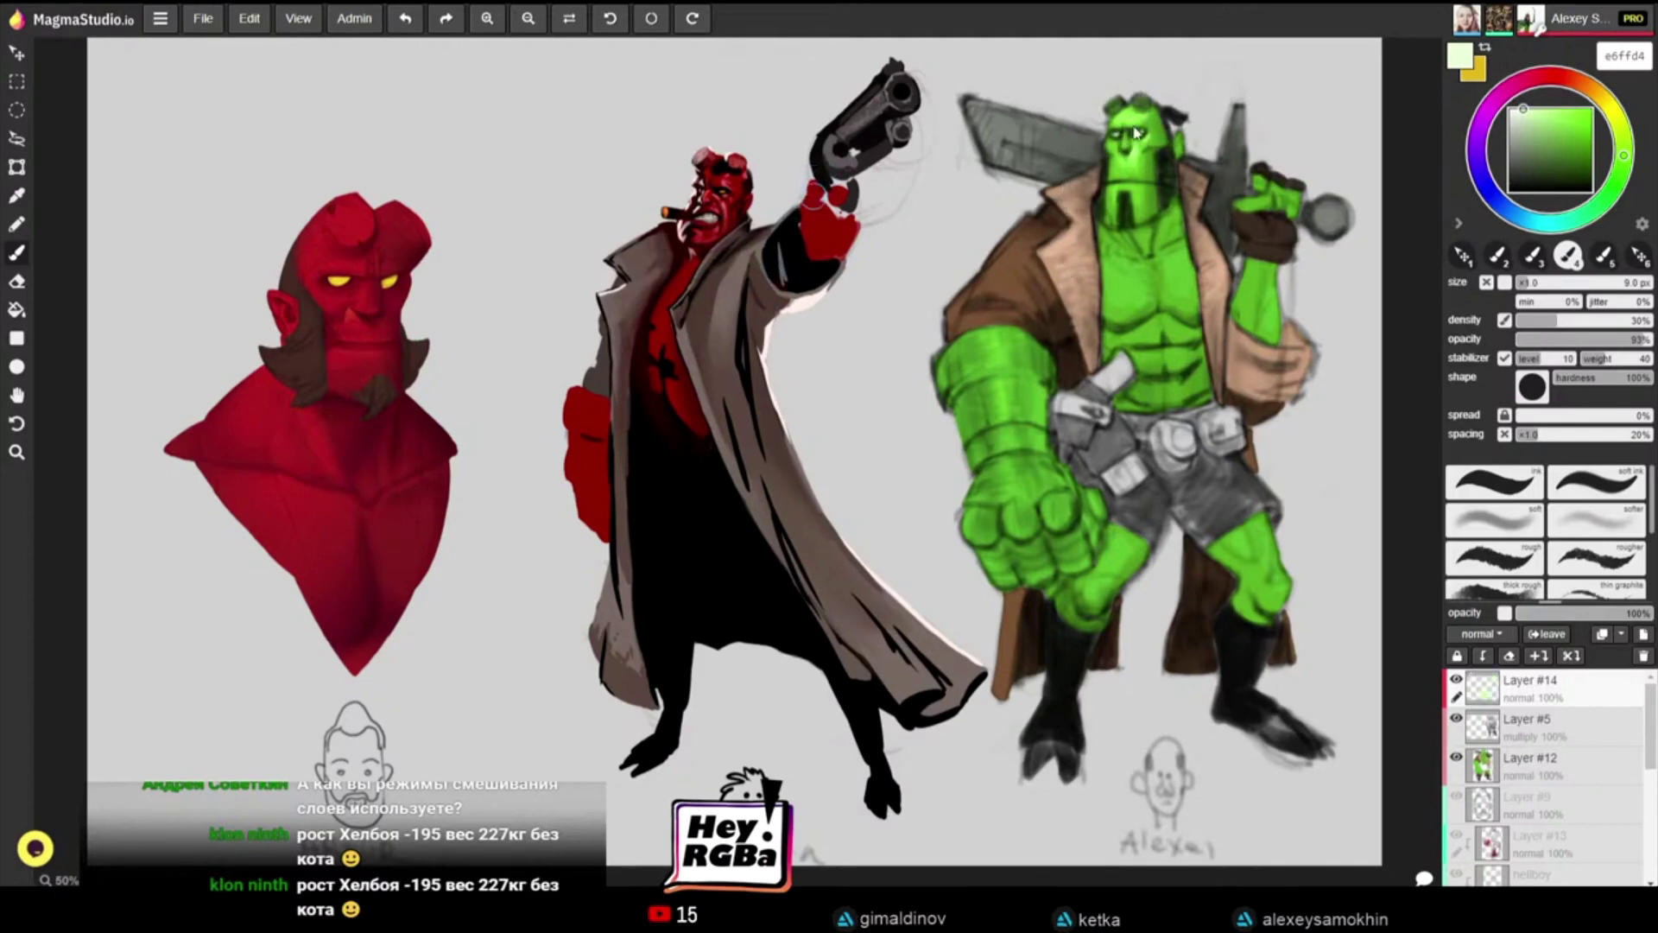
{"action": "key", "text": "]"}
{"action": "key", "text": "]"}
{"action": "left_click", "coordinate": [1112, 130], "text": "alt"}
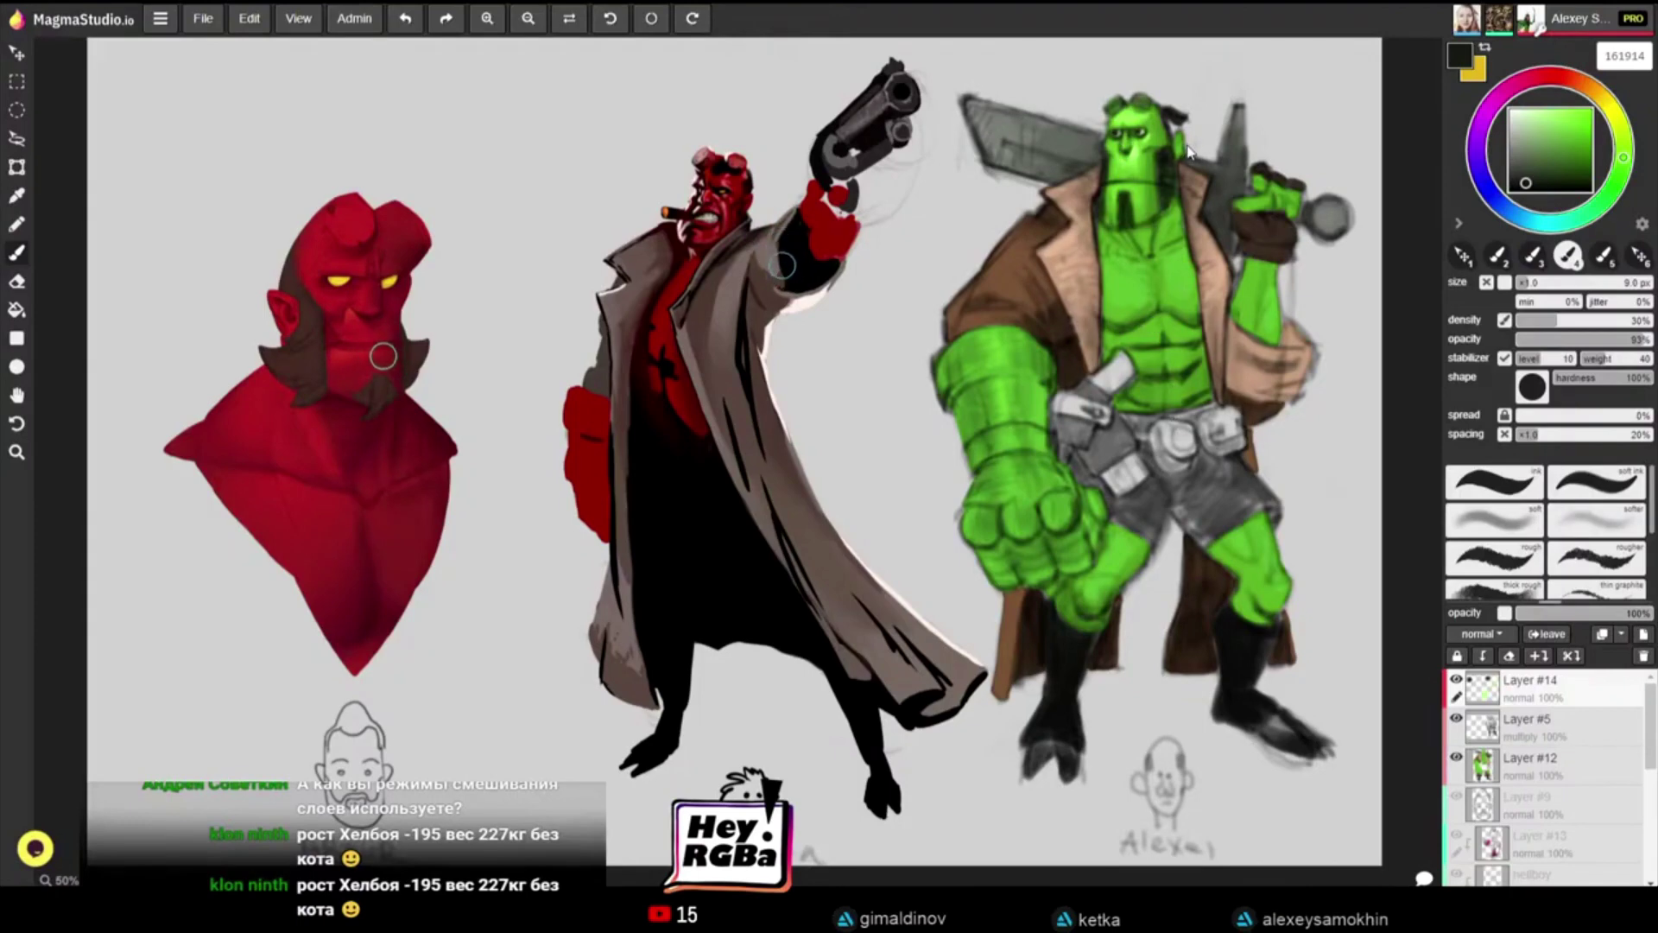
{"action": "key", "text": "alt"}
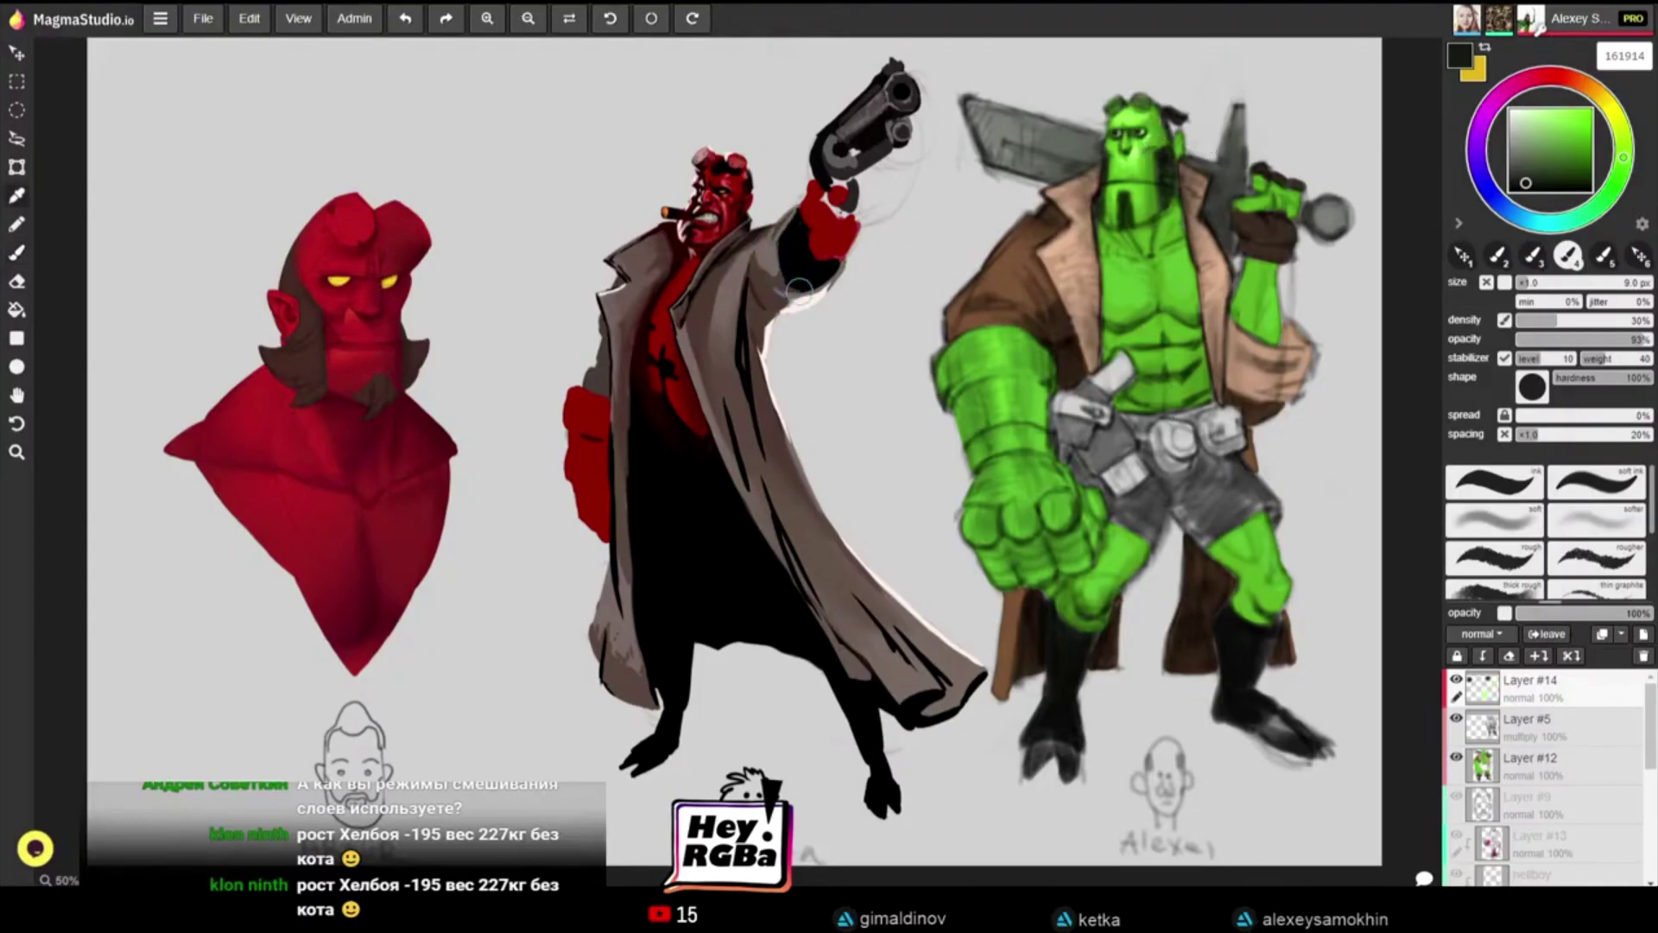
Step: Paint over the green figure's neck and upper chest with sampled light green 87e047, using a 14 px brush
{"action": "left_click", "coordinate": [1148, 133], "text": "alt"}
{"action": "key", "text": "ctrl+z"}
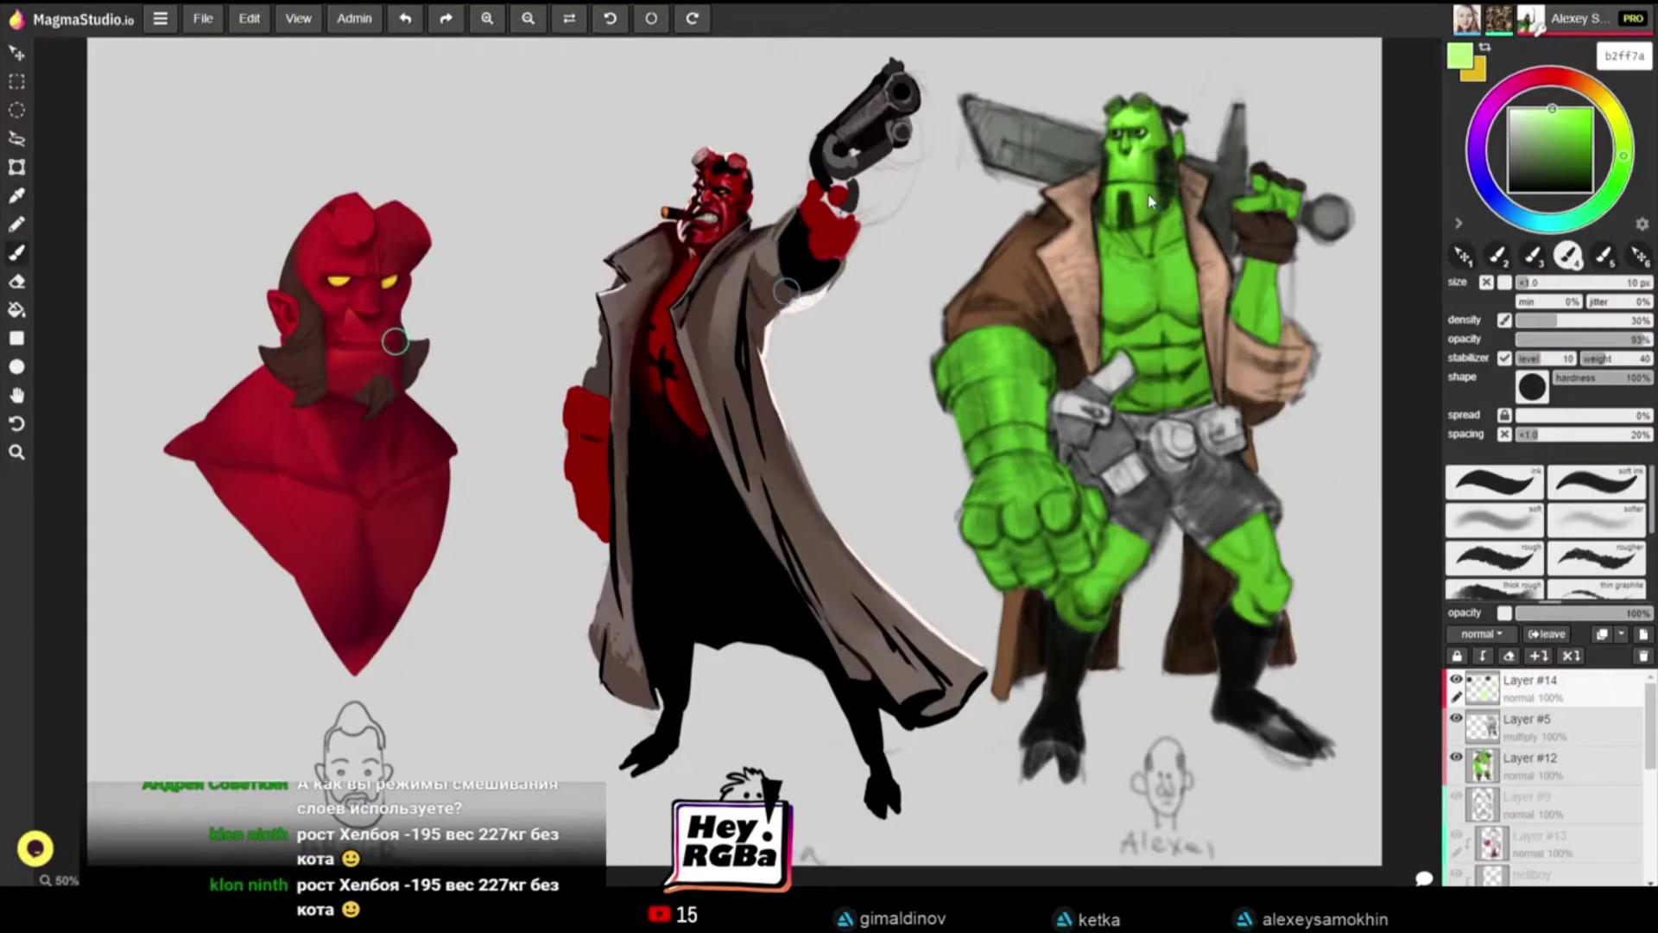
{"action": "key", "text": "bracketright"}
{"action": "key", "text": "bracketright"}
{"action": "key", "text": "bracketright"}
{"action": "left_click", "coordinate": [1130, 164], "text": "alt"}
{"action": "left_click", "coordinate": [1131, 162], "text": "alt"}
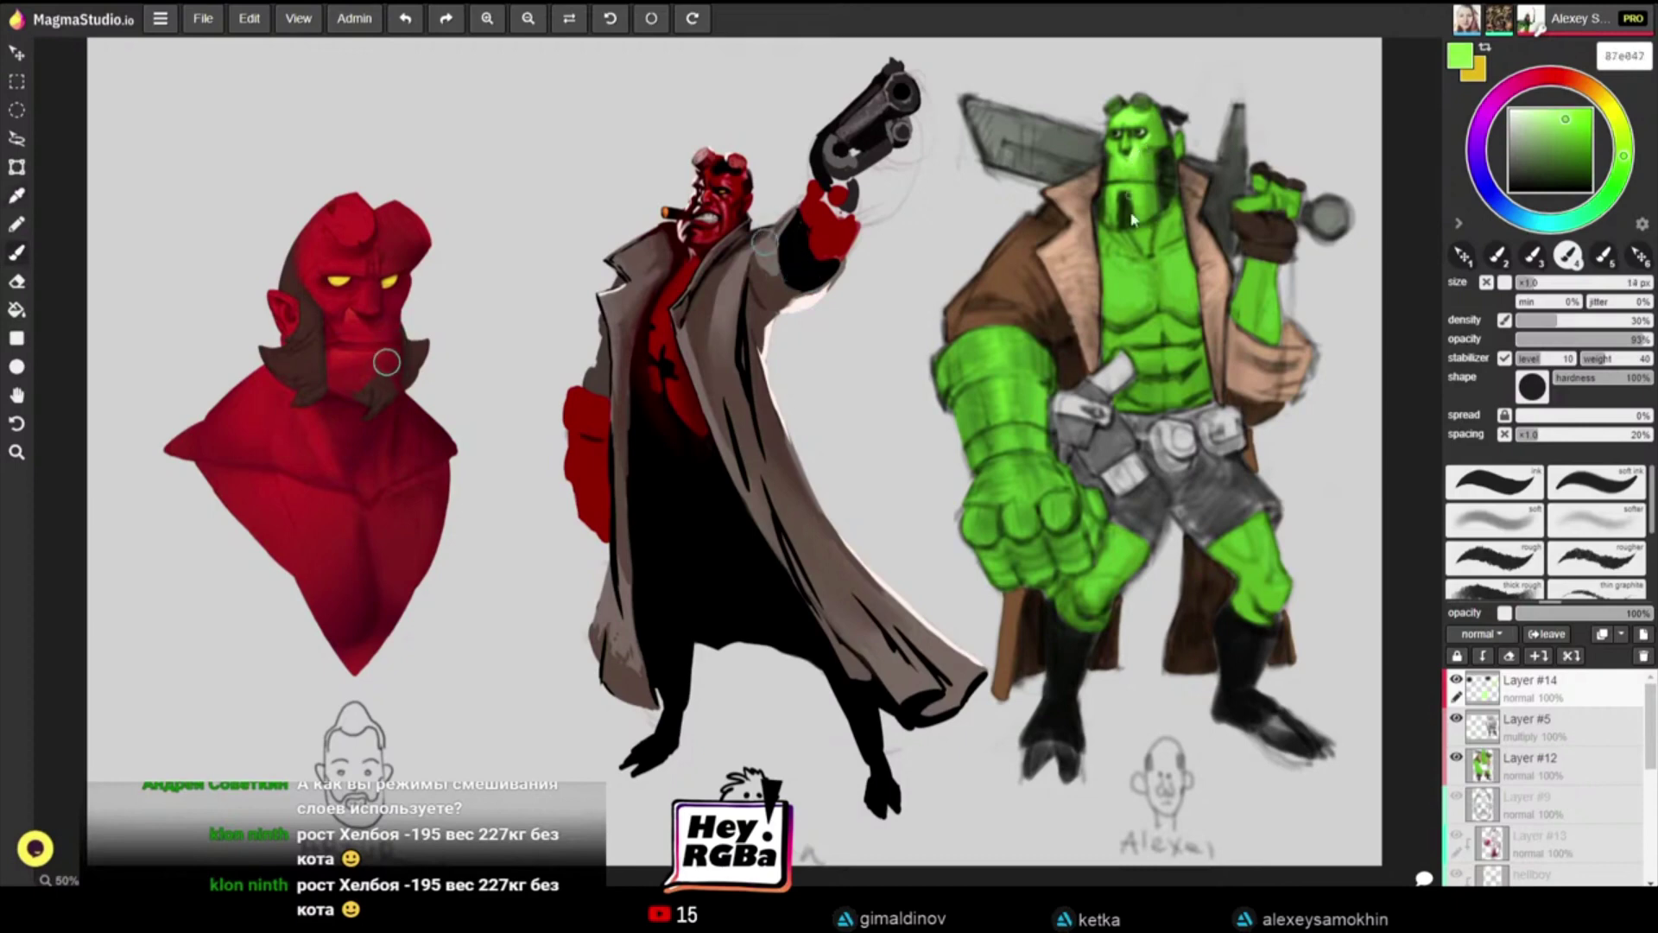
{"action": "left_click_drag", "start_coordinate": [1142, 271], "coordinate": [1121, 262]}
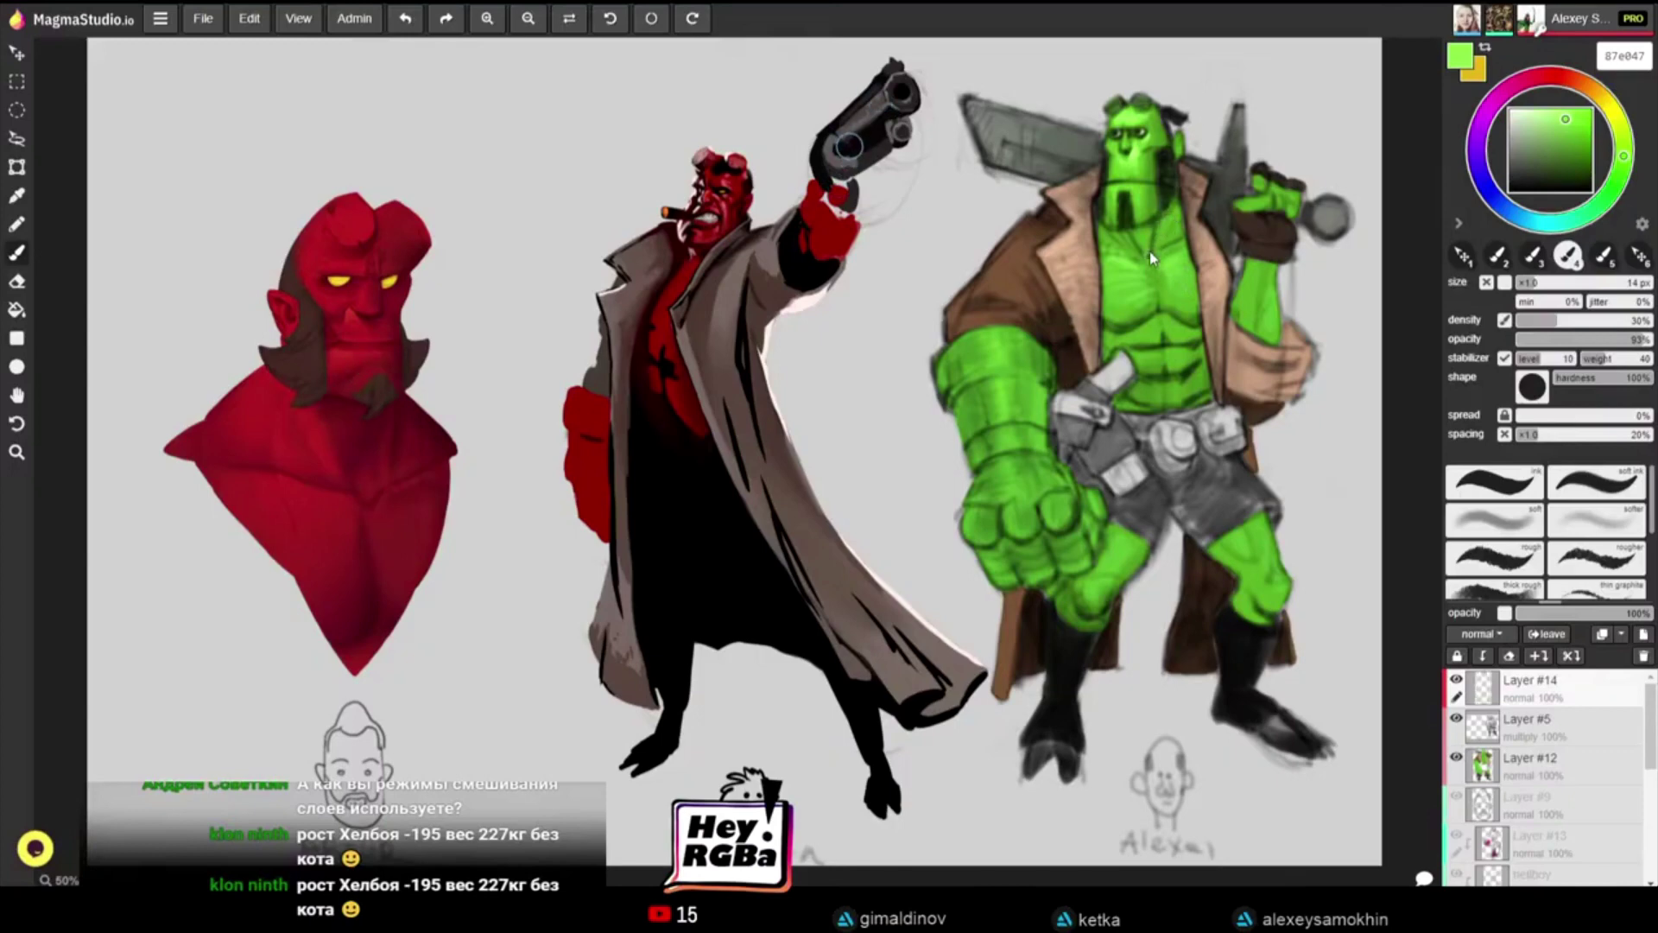
{"action": "left_click", "coordinate": [1170, 185], "text": "alt"}
{"action": "left_click_drag", "start_coordinate": [1158, 223], "coordinate": [1130, 235]}
{"action": "key", "text": "]"}
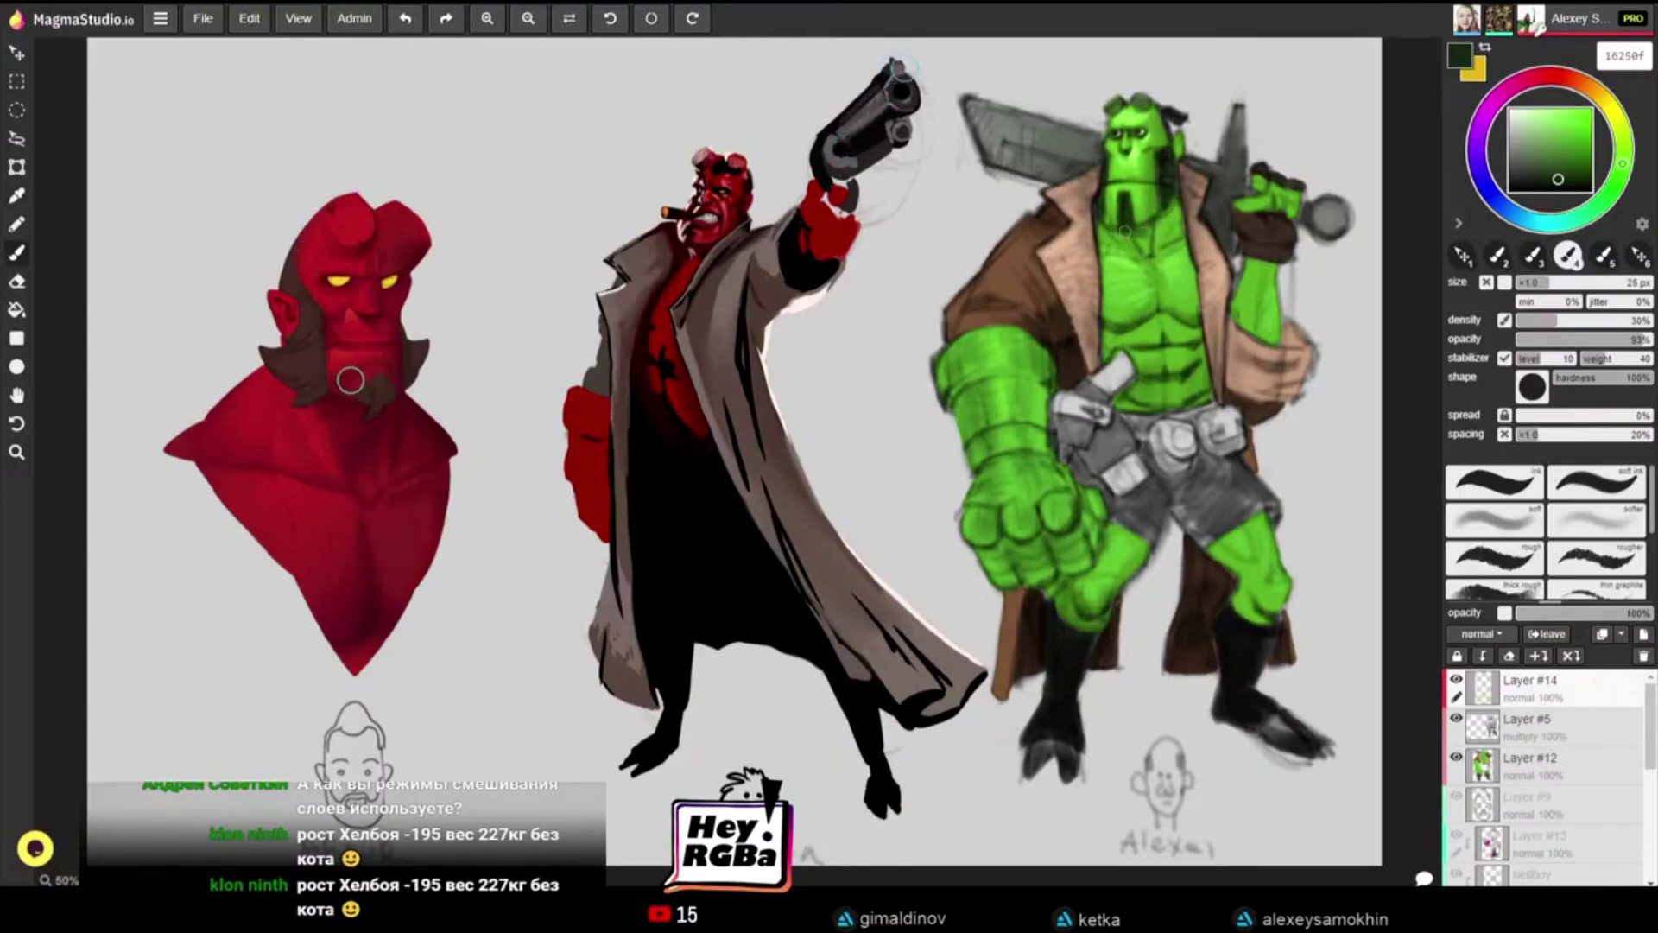
{"action": "key", "text": "ctrl+z"}
Step: Paint a dark green 264617 shadow across the neck under the chin with a 14 px brush
{"action": "left_click", "coordinate": [1072, 526], "text": "alt"}
{"action": "left_click", "coordinate": [1069, 495], "text": "alt"}
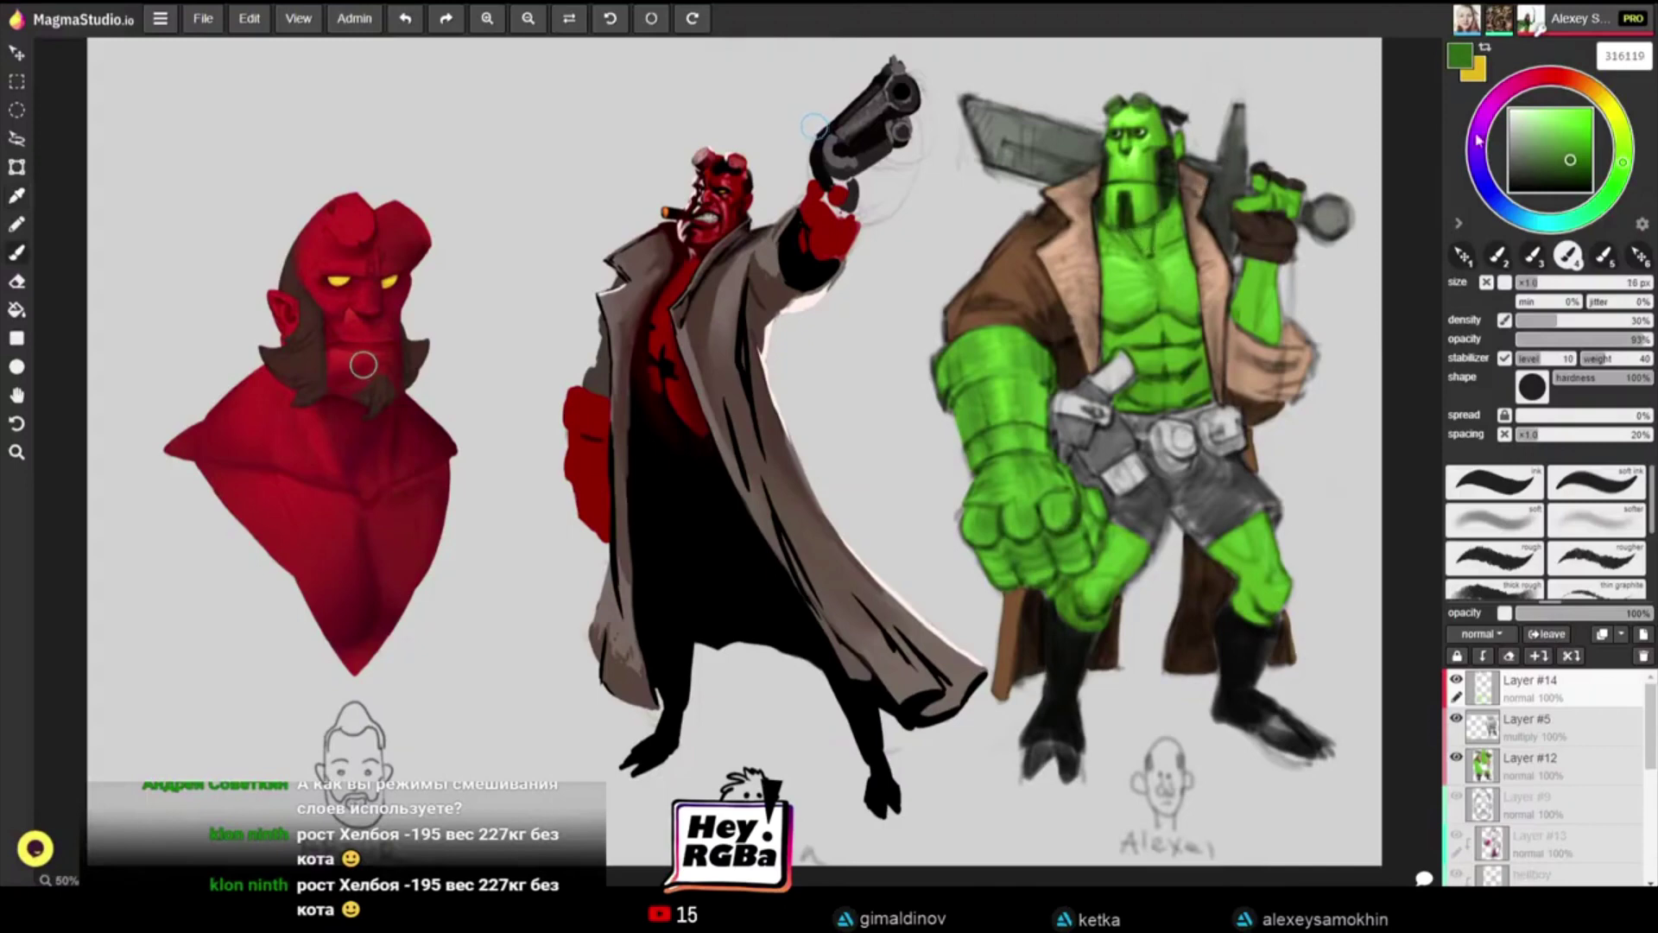
{"action": "left_click", "coordinate": [1564, 168]}
{"action": "key", "text": "bracketleft"}
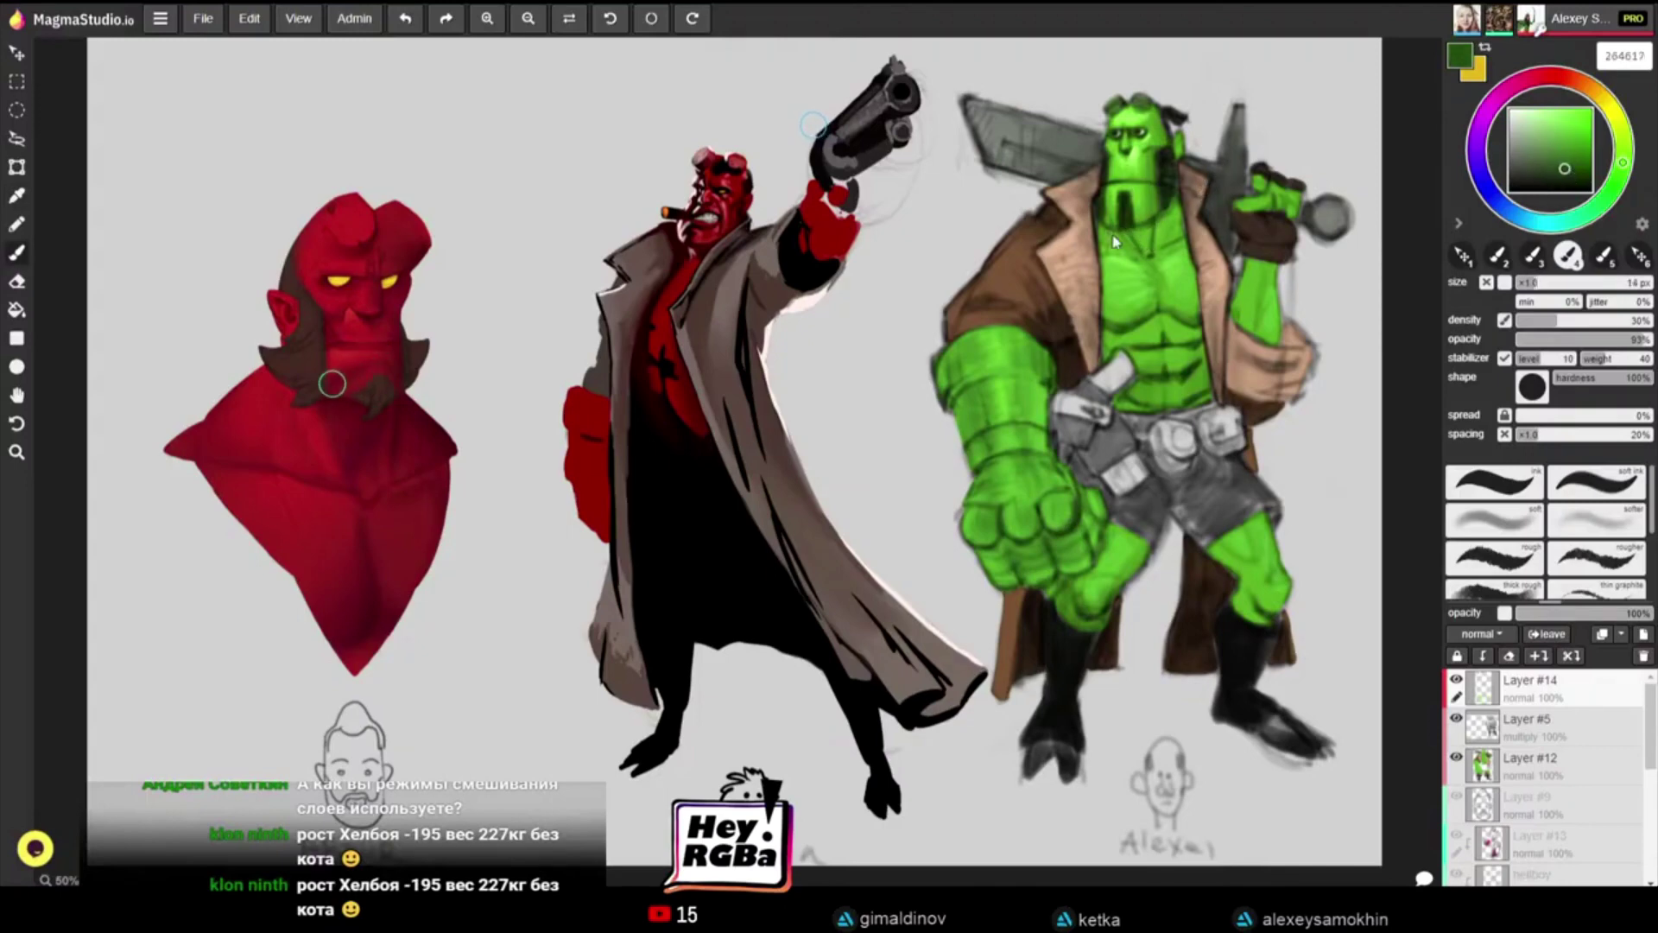
{"action": "left_click_drag", "start_coordinate": [1112, 233], "coordinate": [1136, 234]}
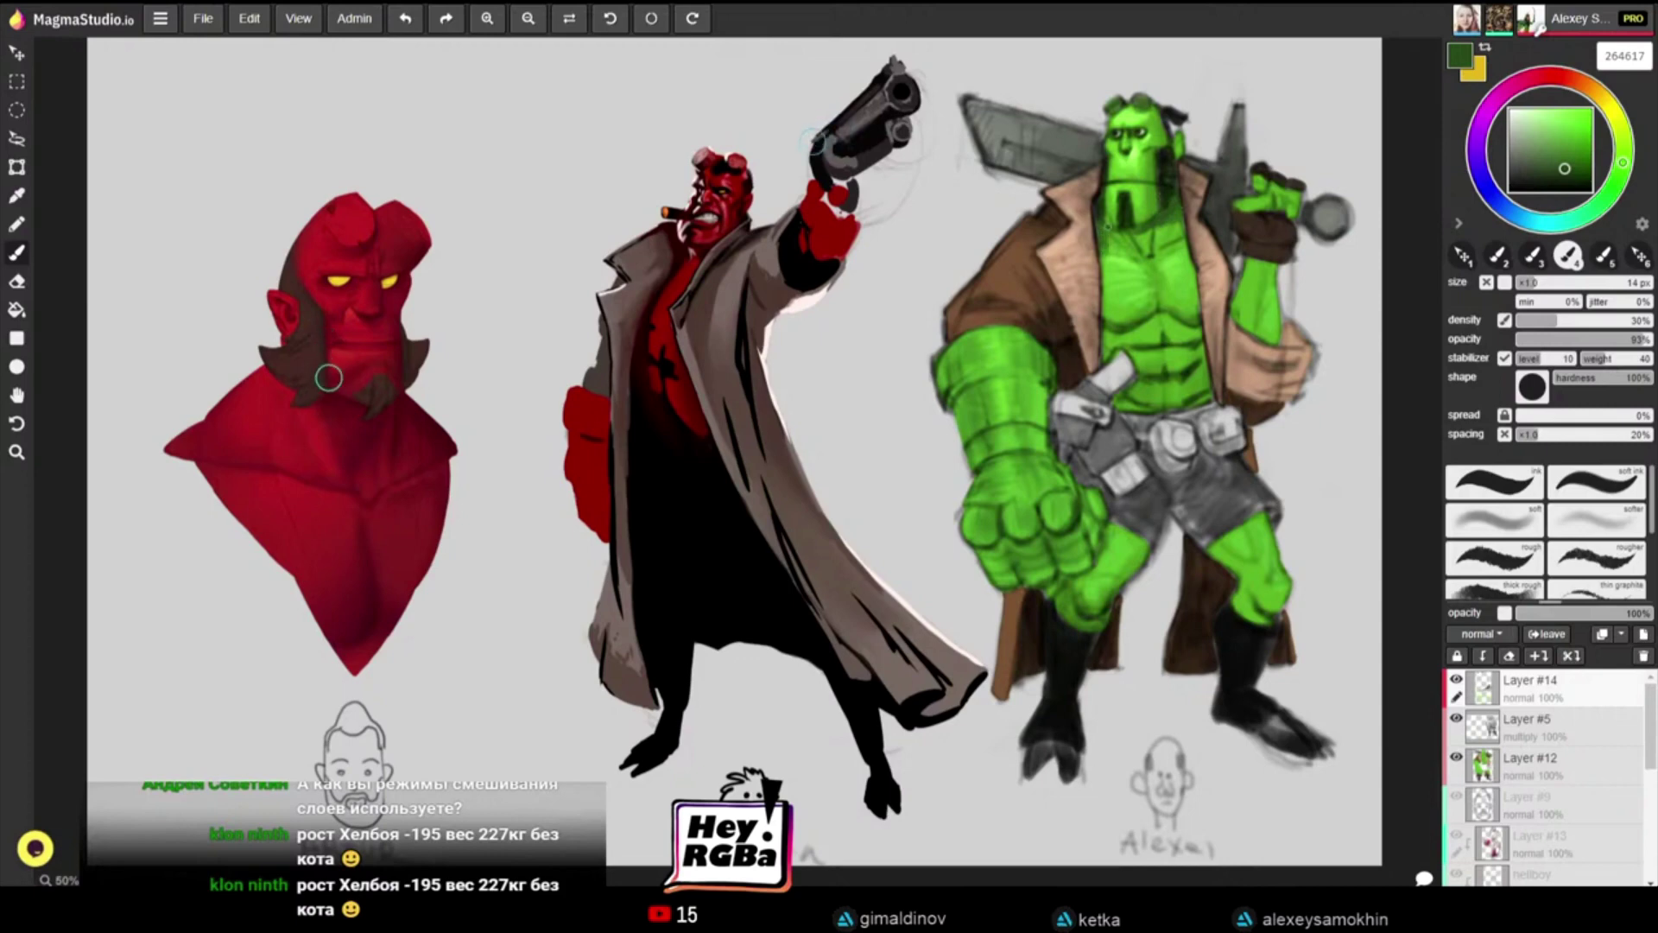
Step: Blend the shading on the neck and chest beside the coat lapel using greens sampled from the figure
{"action": "left_click", "coordinate": [1108, 251], "text": "alt"}
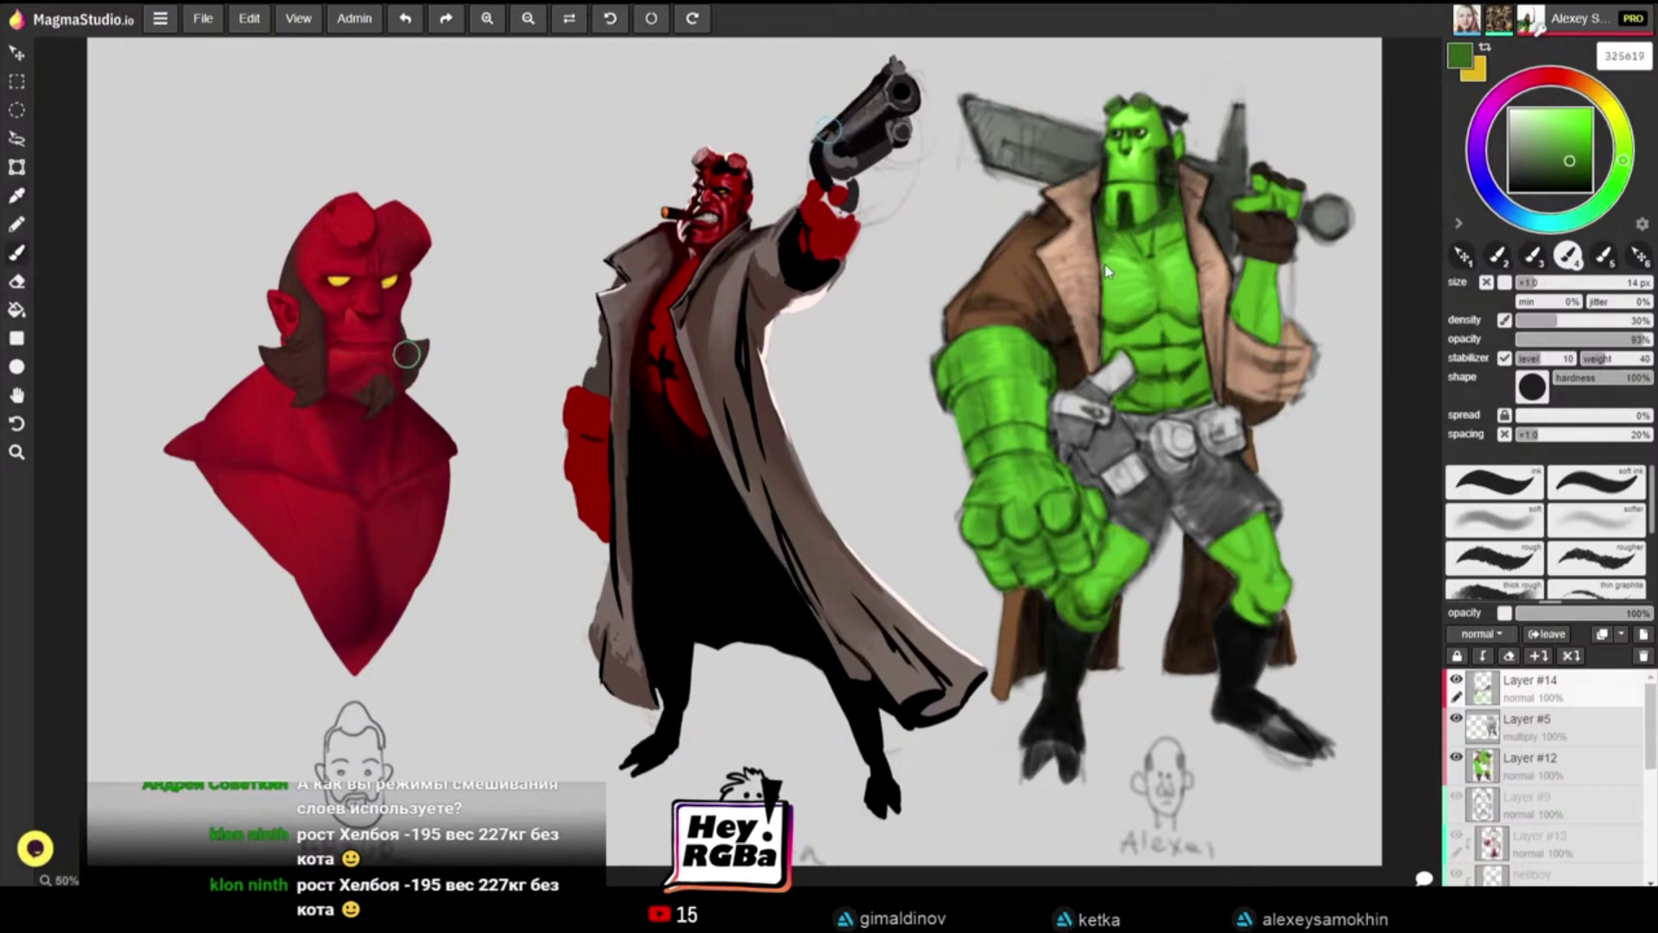
{"action": "left_click_drag", "start_coordinate": [1108, 275], "coordinate": [1111, 251]}
{"action": "left_click", "coordinate": [1109, 292], "text": "alt"}
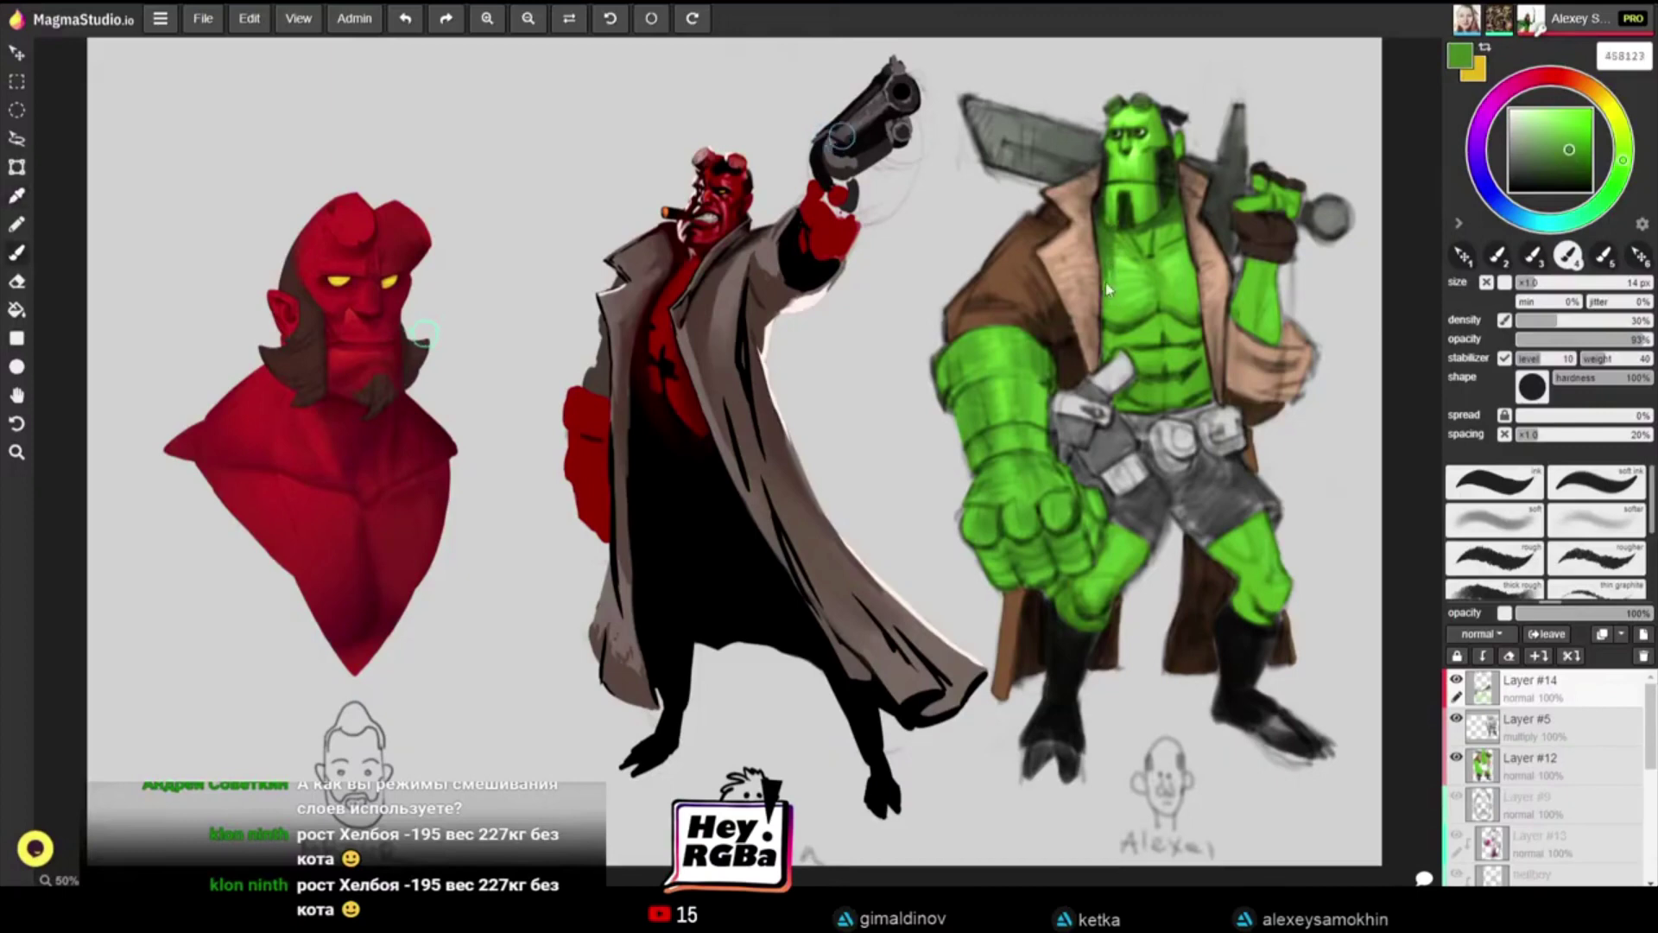
{"action": "left_click", "coordinate": [1120, 245], "text": "alt"}
{"action": "left_click", "coordinate": [1102, 226], "text": "alt"}
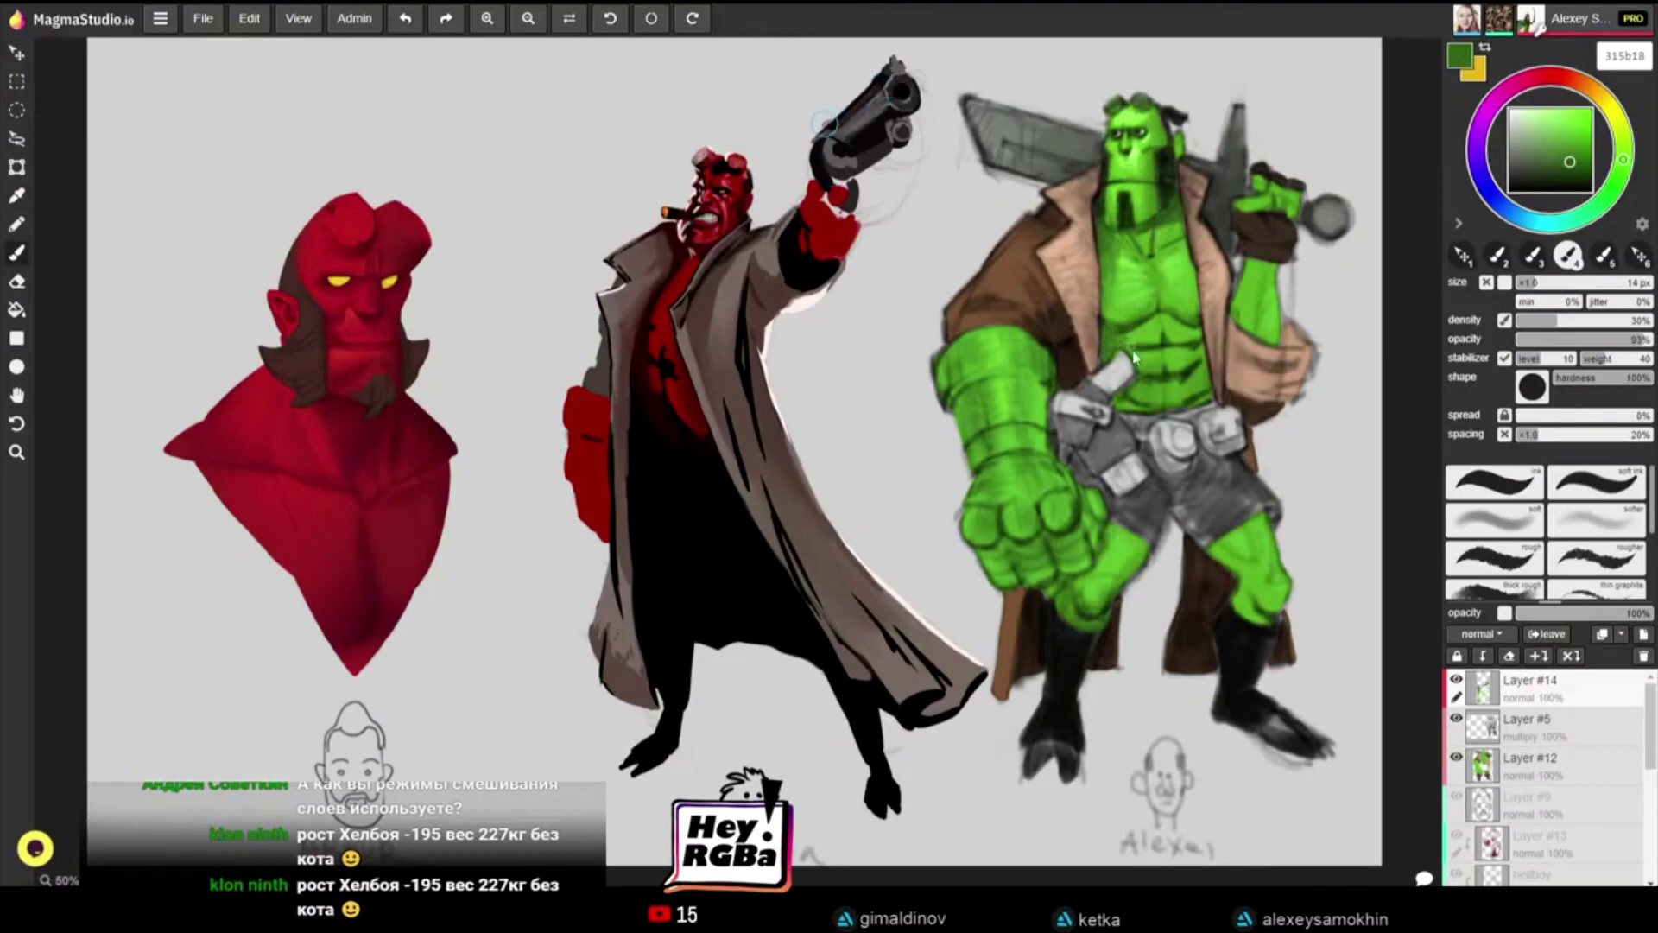
{"action": "left_click", "coordinate": [1140, 260], "text": "alt"}
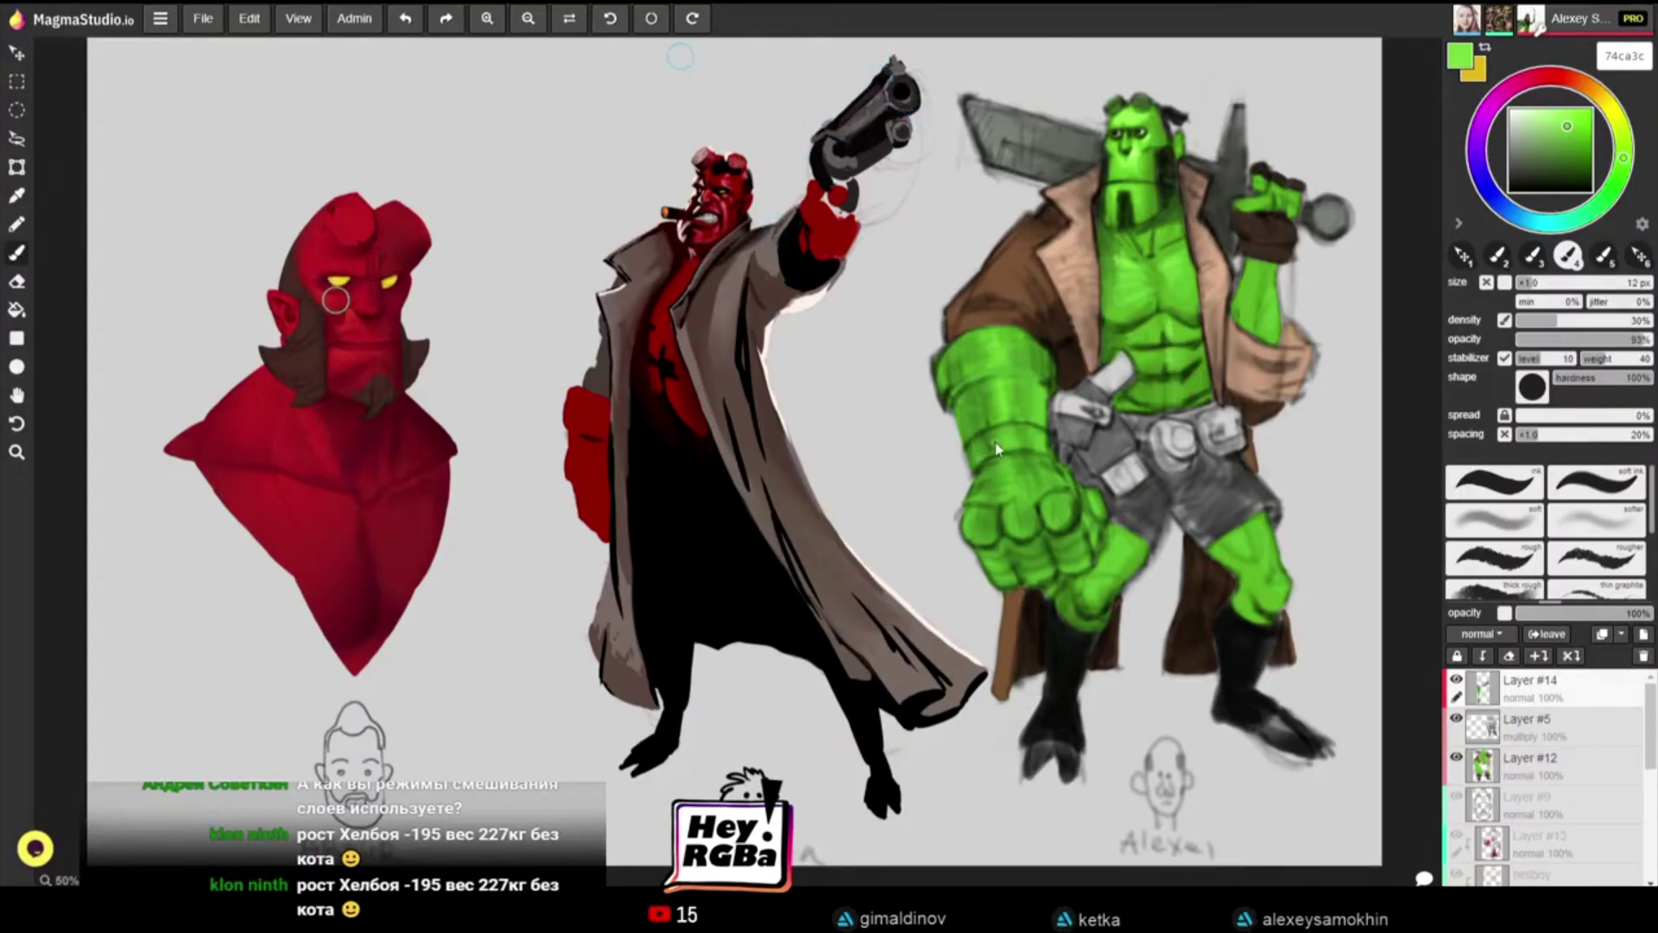
Step: Shade the oversized green forearm with darker green 3b6b1c, using a 16 px brush
{"action": "left_click", "coordinate": [1000, 352], "text": "alt"}
{"action": "left_click", "coordinate": [1569, 146]}
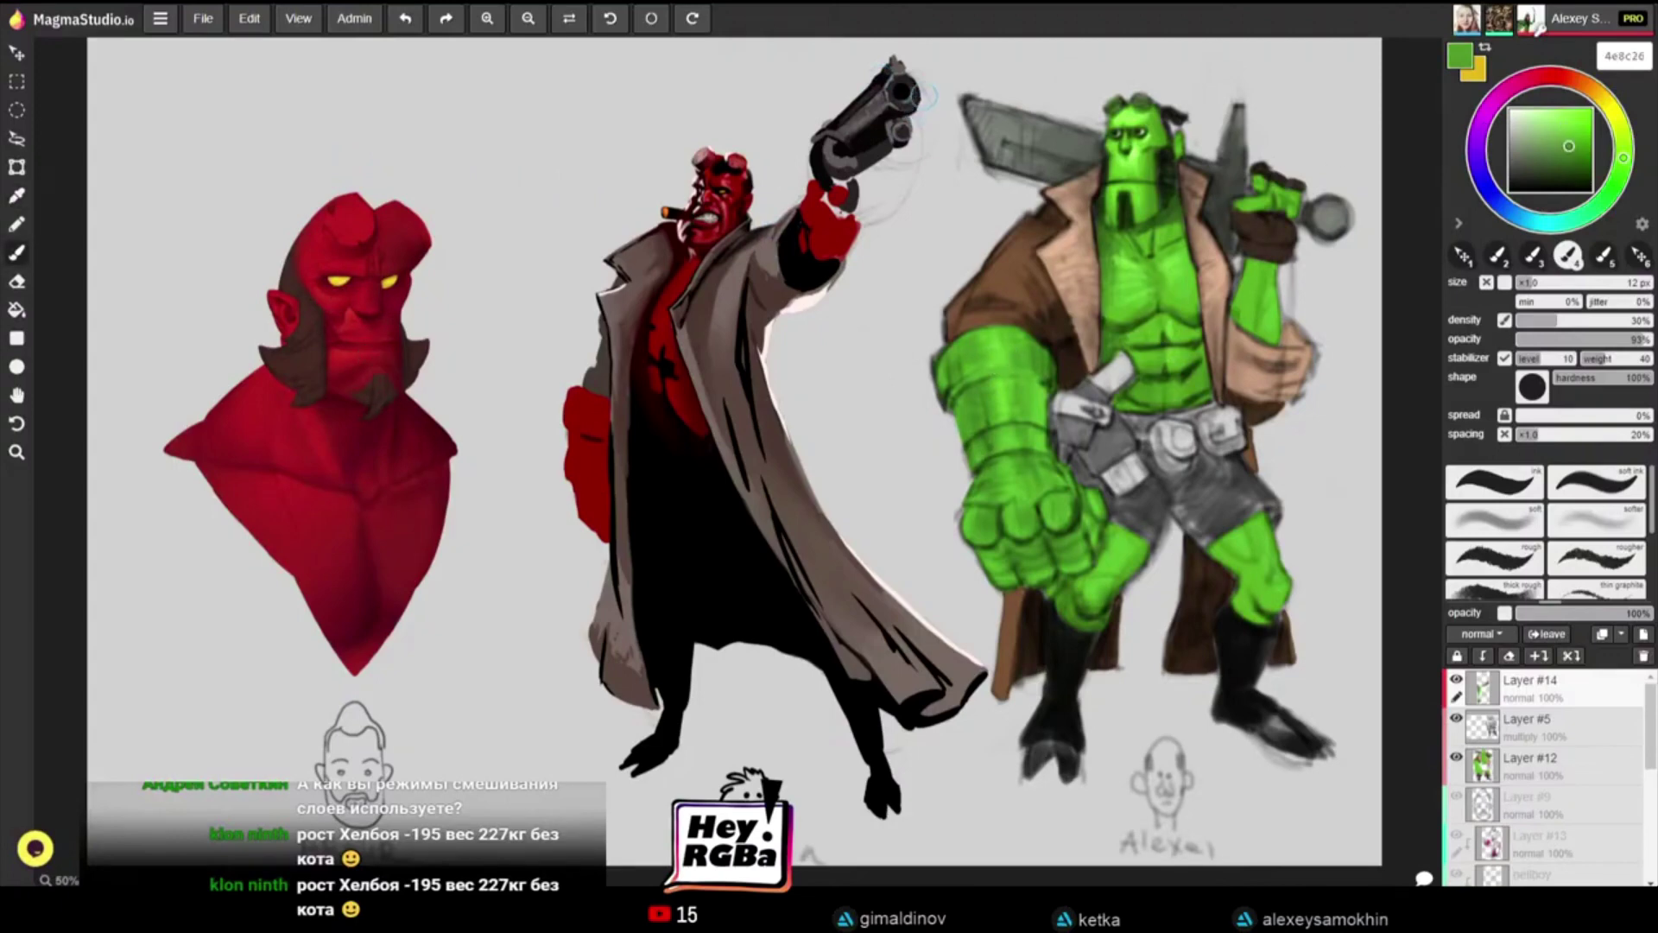
{"action": "left_click_drag", "start_coordinate": [1569, 146], "coordinate": [1570, 156]}
{"action": "key", "text": "]"}
{"action": "key", "text": "]"}
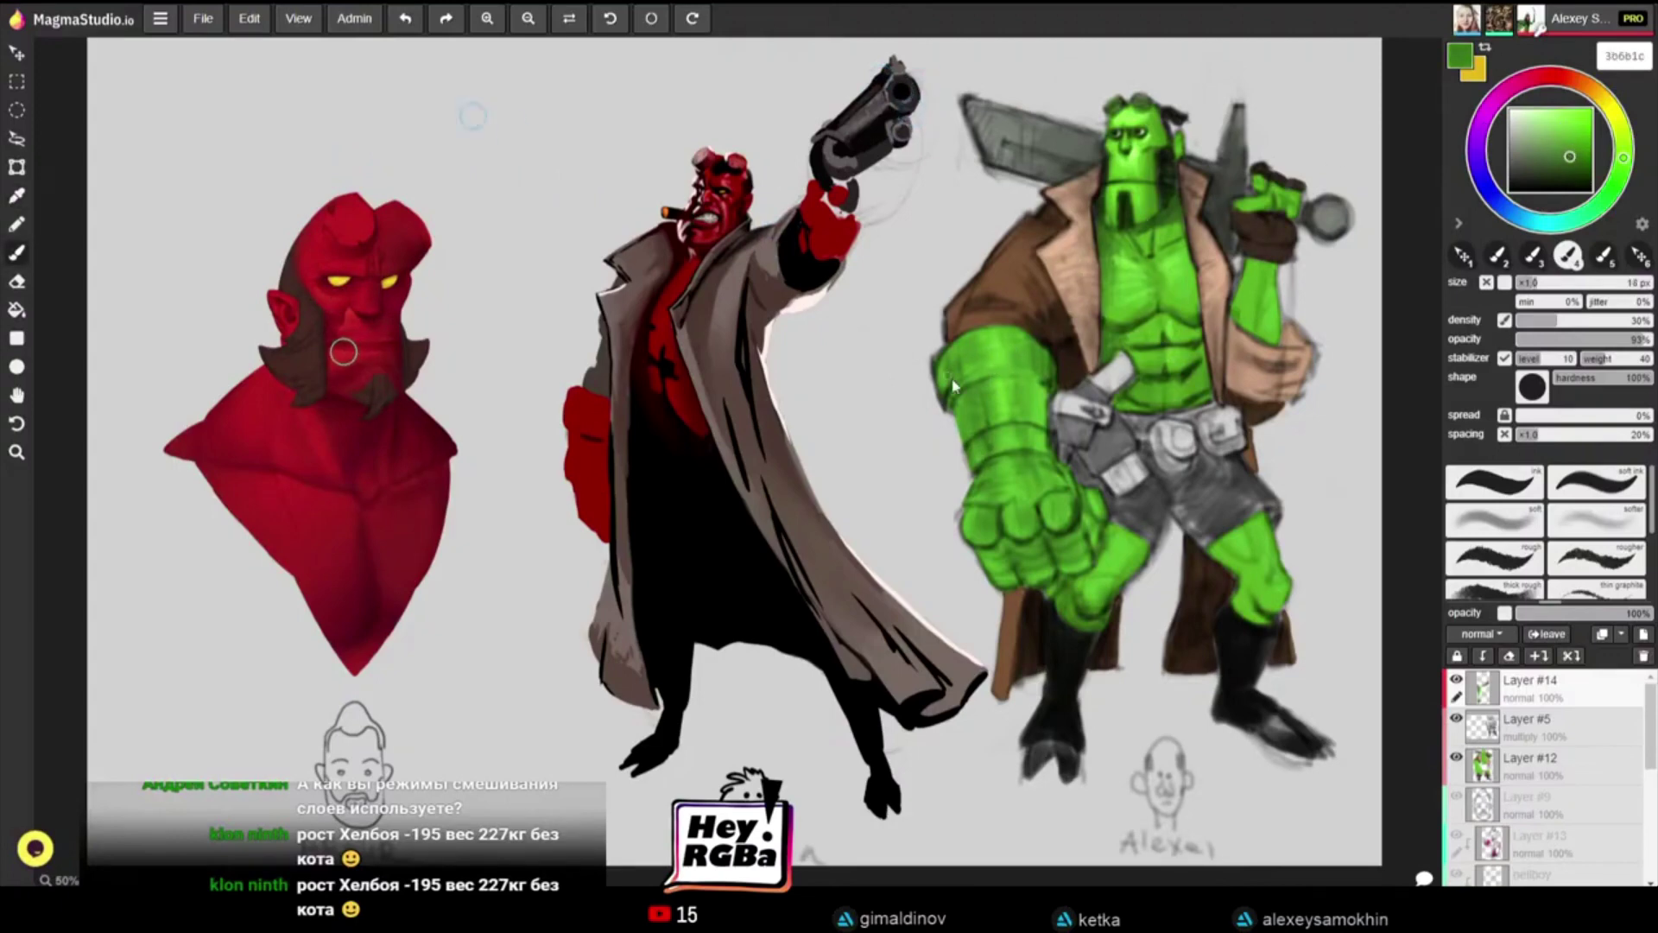
{"action": "key", "text": "bracketleft"}
Step: Refine the brown coat sleeve above the oversized arm with sampled dark brown tones 160f09 and 402b1a
{"action": "key", "text": "alt"}
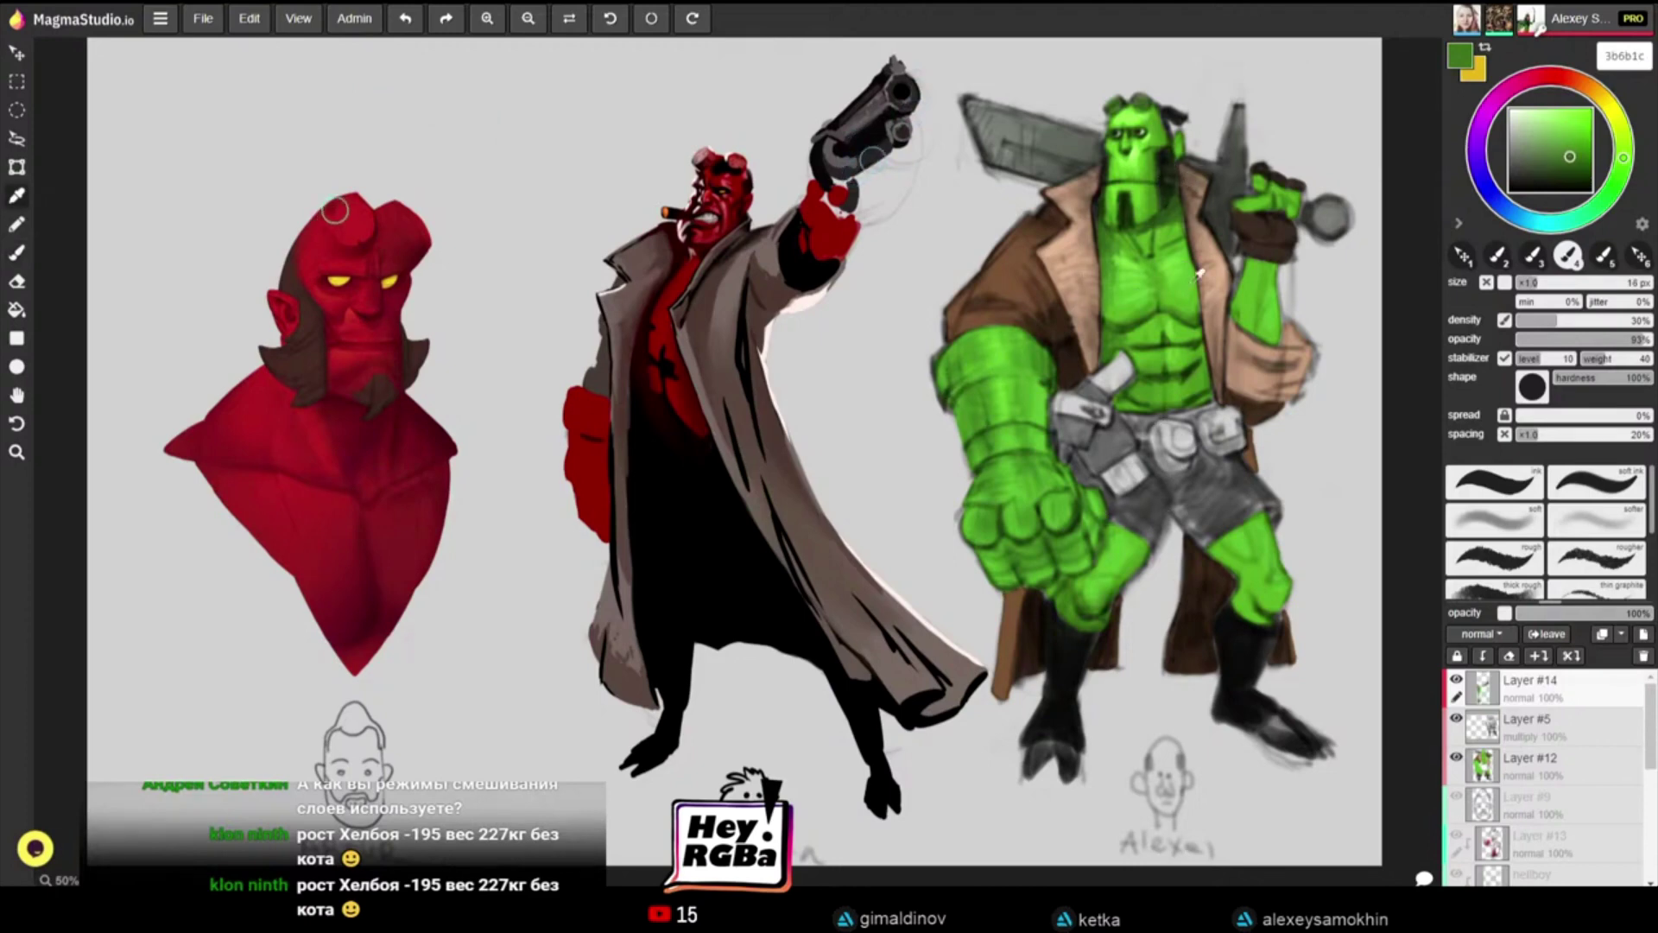
{"action": "left_click", "coordinate": [1070, 336], "text": "alt"}
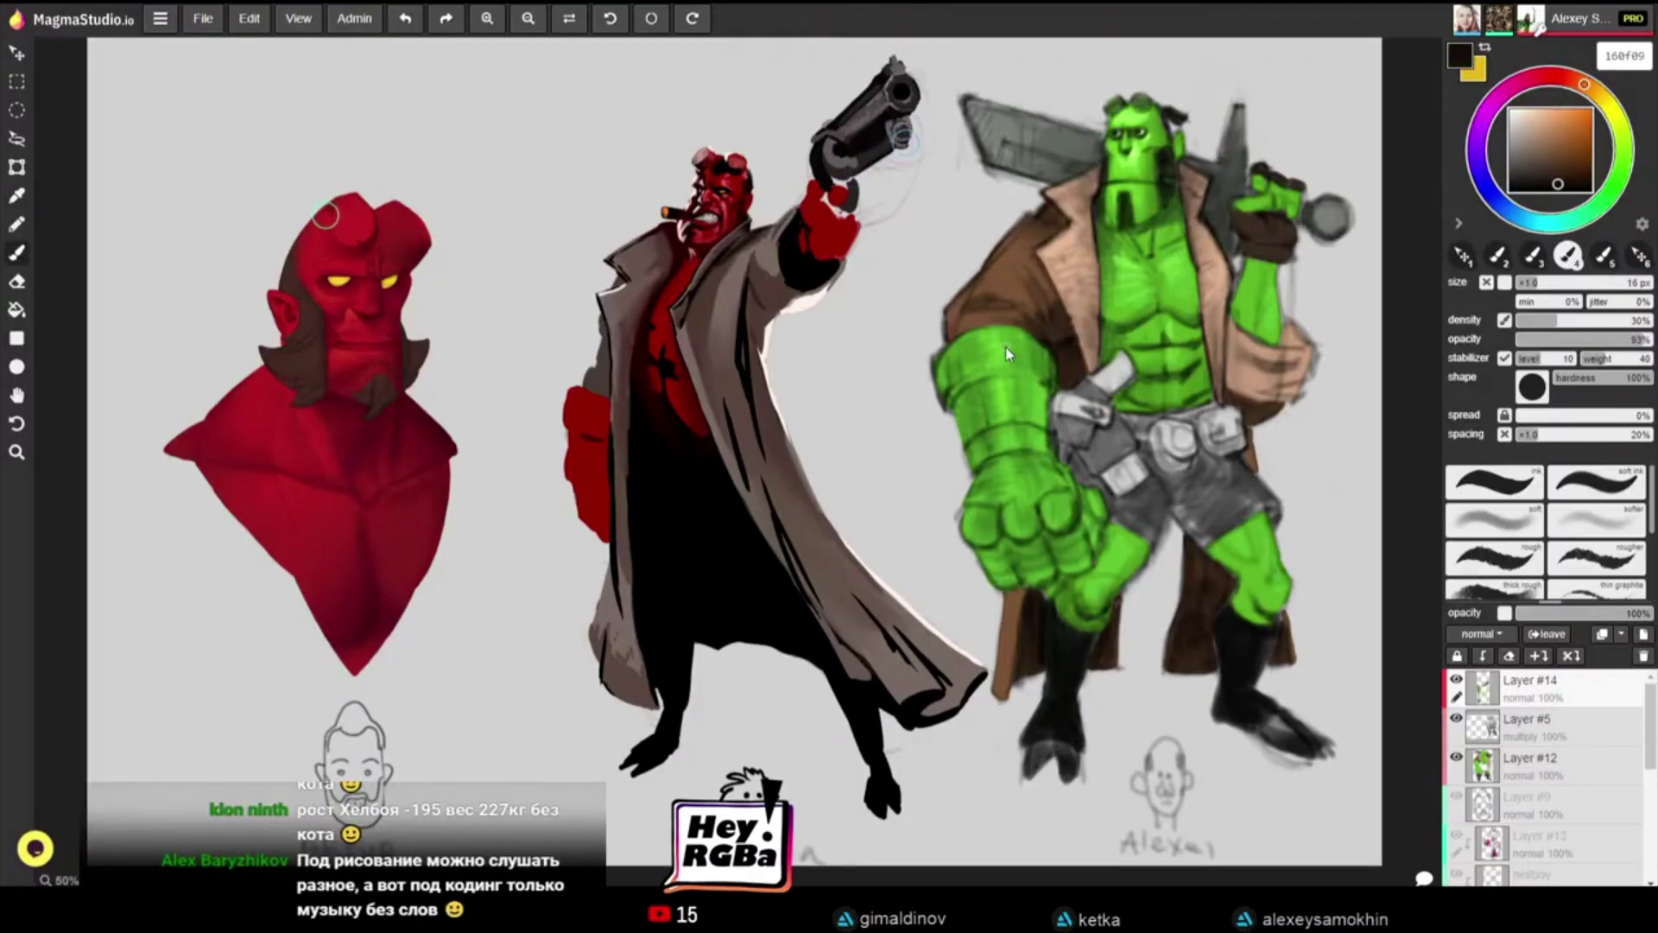
{"action": "left_click", "coordinate": [1042, 302], "text": "alt"}
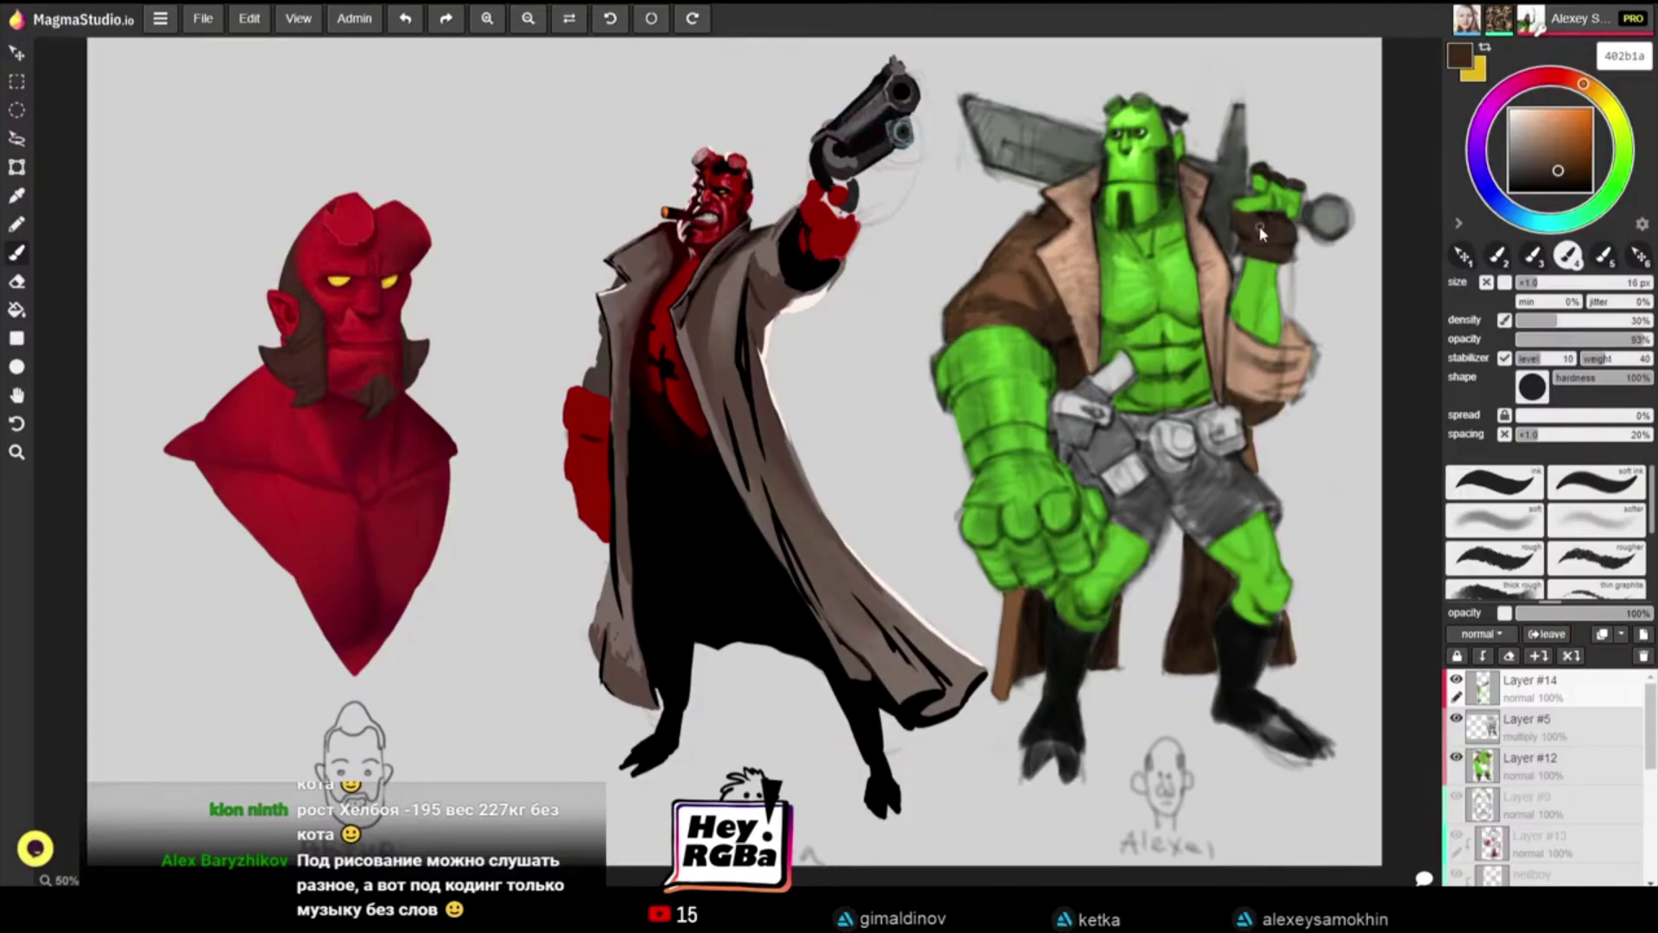
Step: Touch up the tan coat cuff on the raised arm with sampled tan and dark brown 422d1c, using a 20 px brush
{"action": "key", "text": "i"}
{"action": "left_click", "coordinate": [1271, 341]}
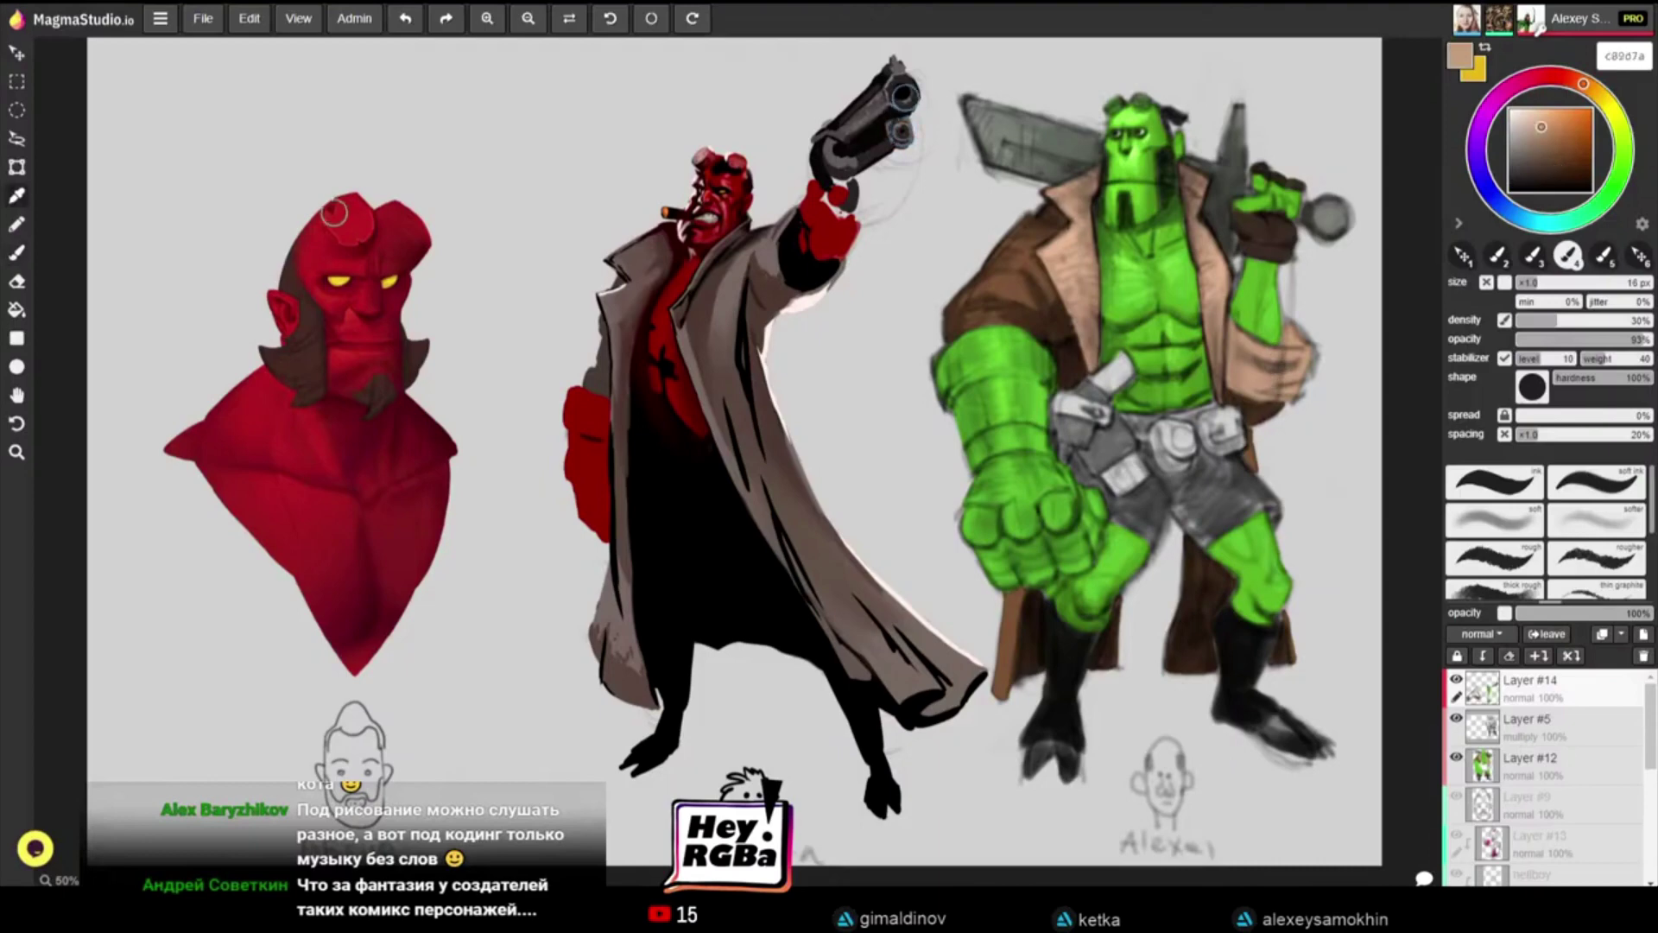
{"action": "key", "text": "b"}
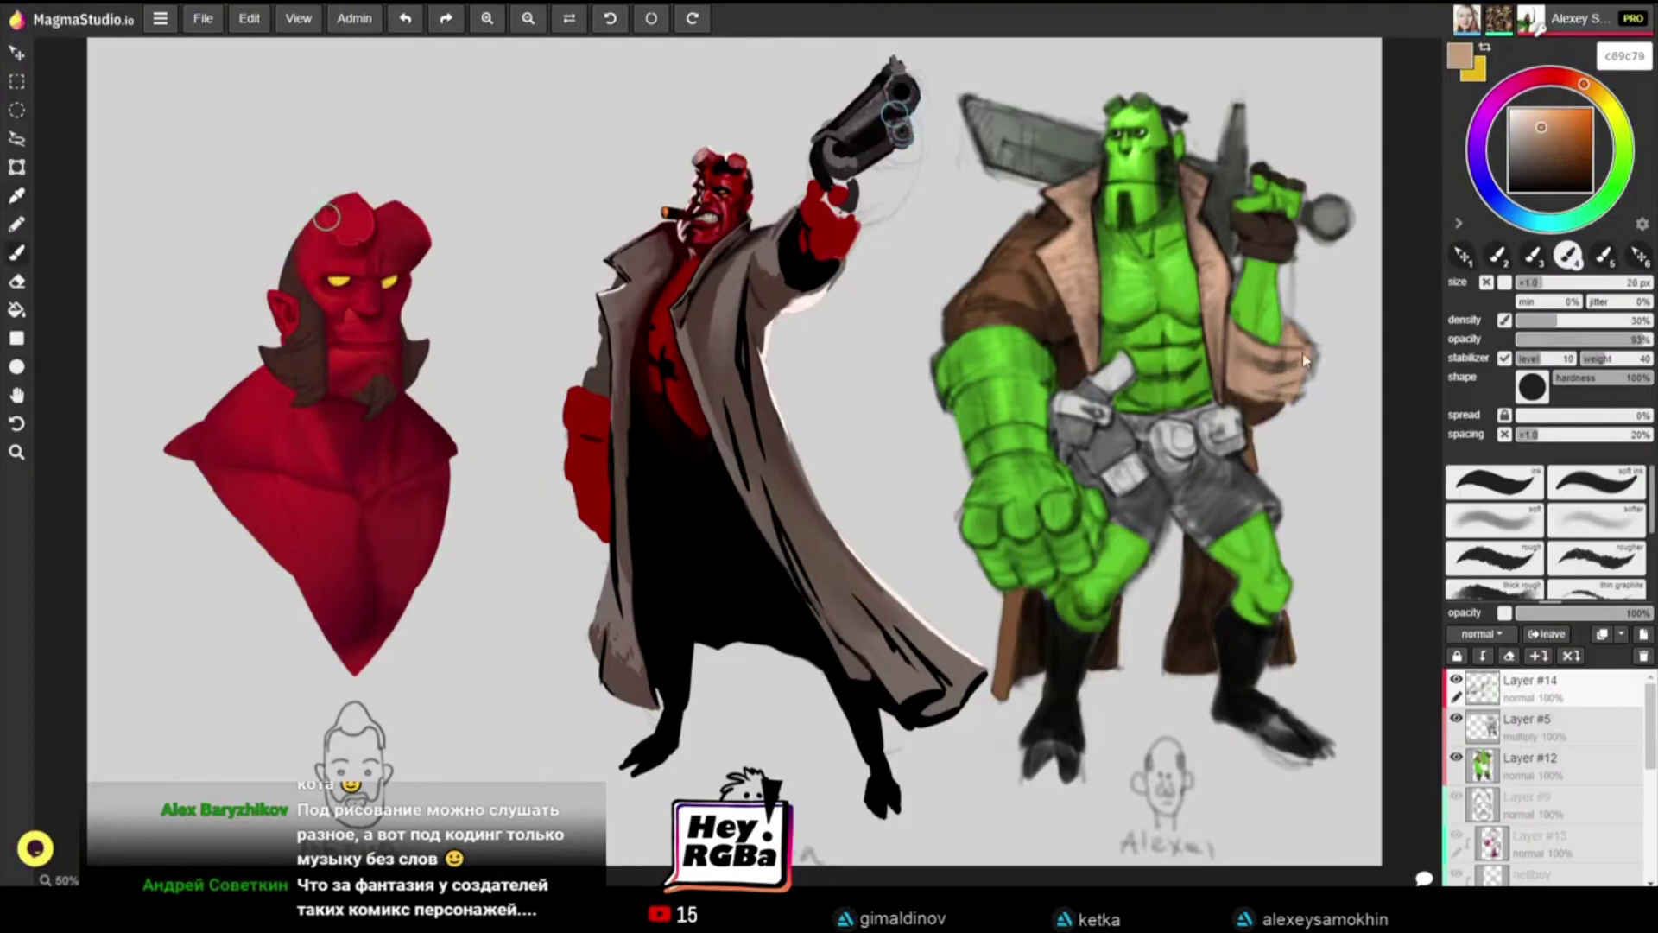
{"action": "left_click", "coordinate": [1265, 397], "text": "alt"}
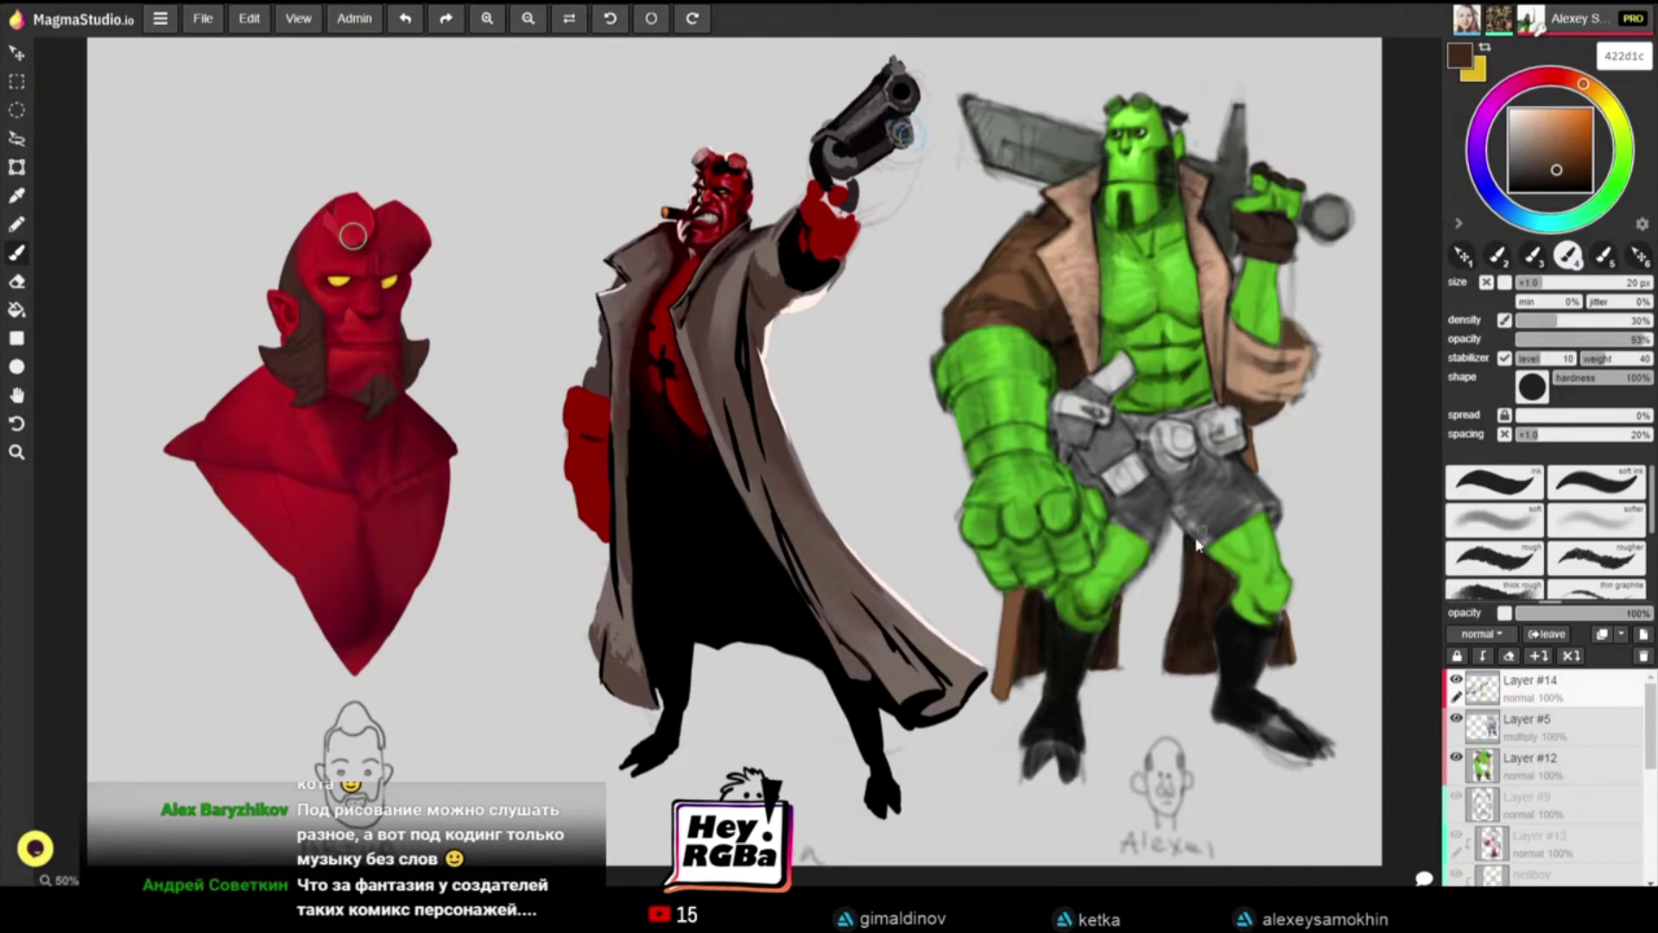
Step: Touch up the coat with sampled dark brown 20160e and lighter tan bc875b, using a 16 px brush
{"action": "left_click", "coordinate": [1068, 341], "text": "alt"}
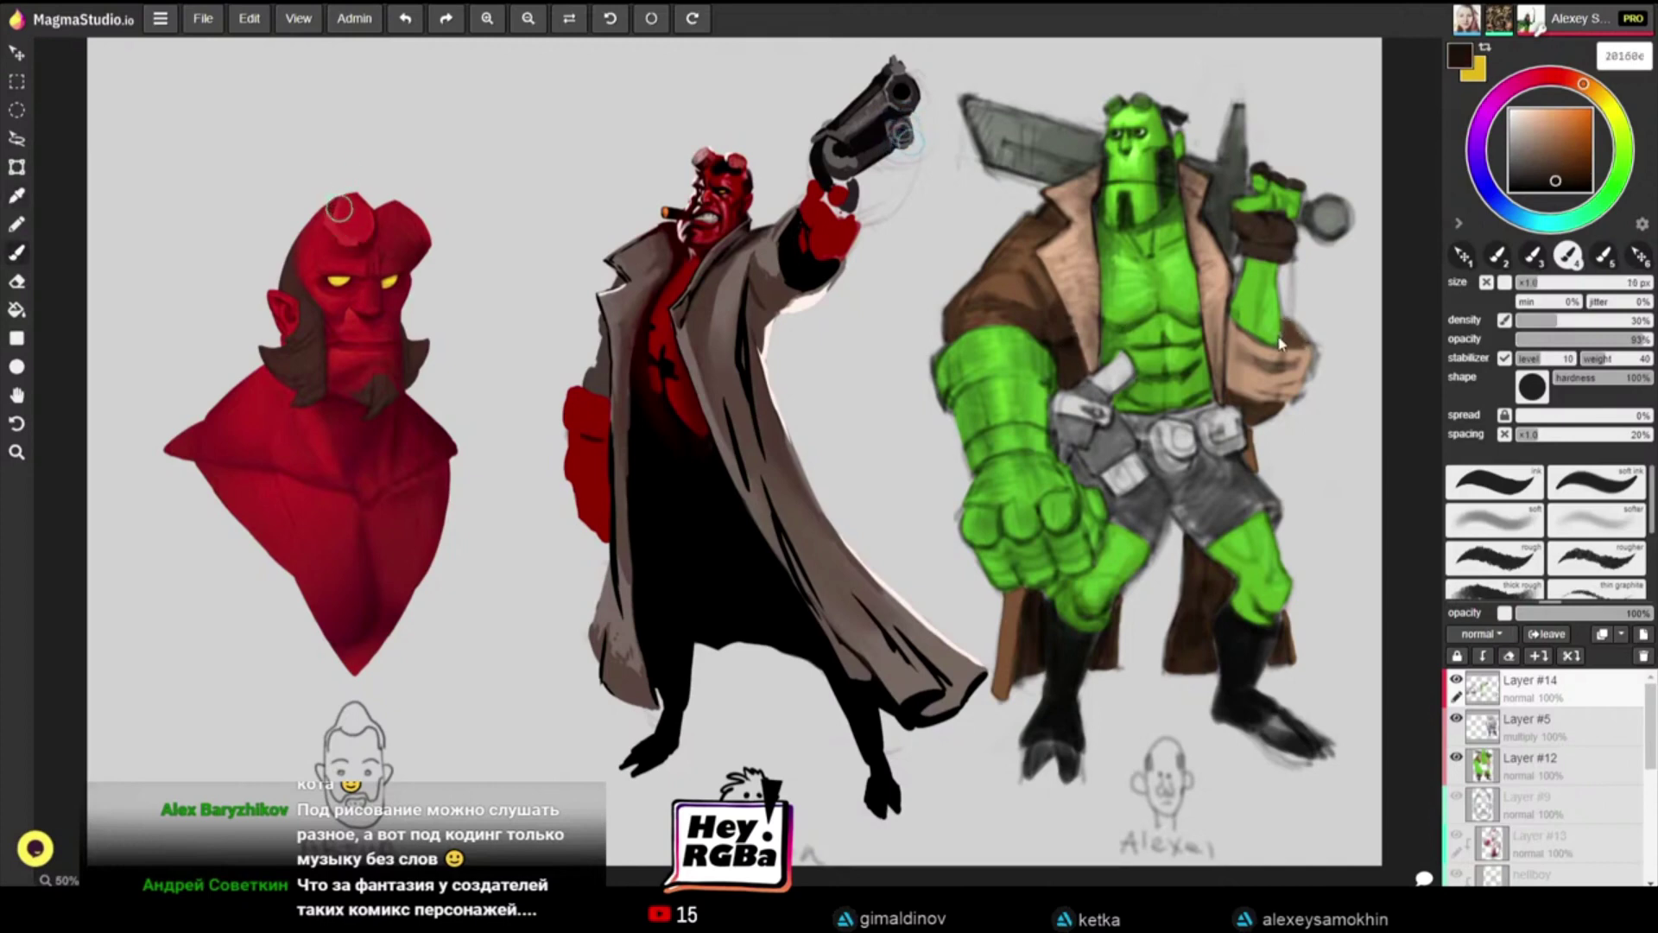
{"action": "key", "text": "["}
{"action": "left_click", "coordinate": [1021, 272], "text": "alt"}
{"action": "left_click_drag", "start_coordinate": [1559, 148], "coordinate": [1552, 130]}
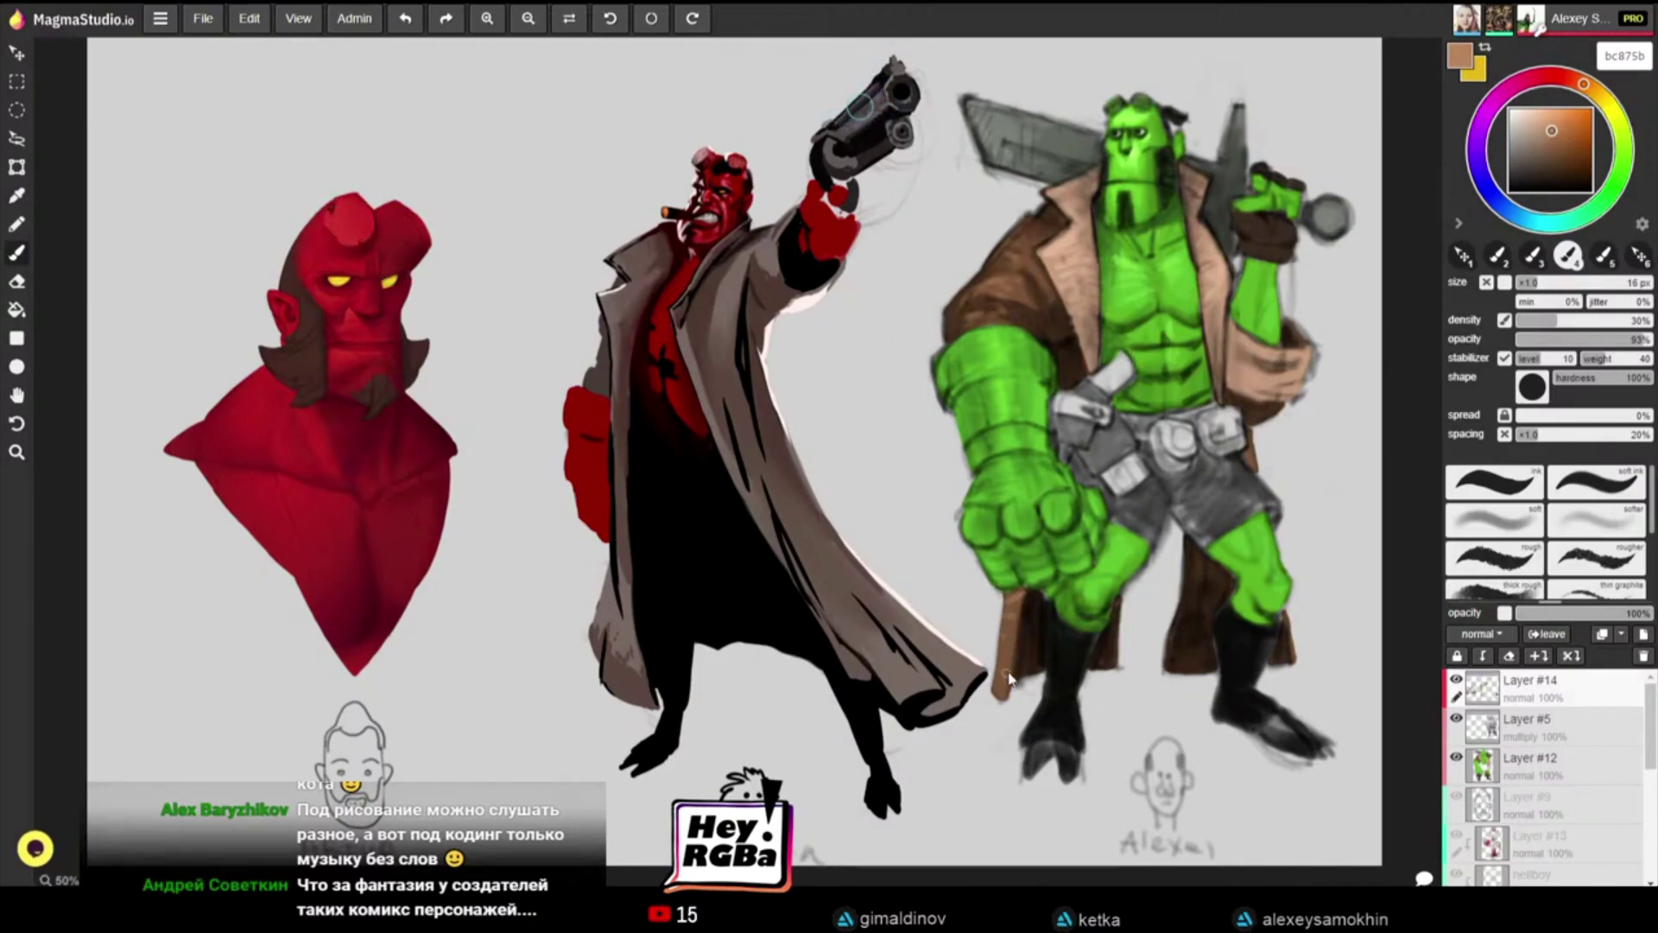
Step: Shade the oversized green fist with dark greens 2a4f18 and 16300a, using a 16 px brush
{"action": "key", "text": "alt"}
{"action": "key", "text": "alt"}
{"action": "left_click", "coordinate": [1175, 209]}
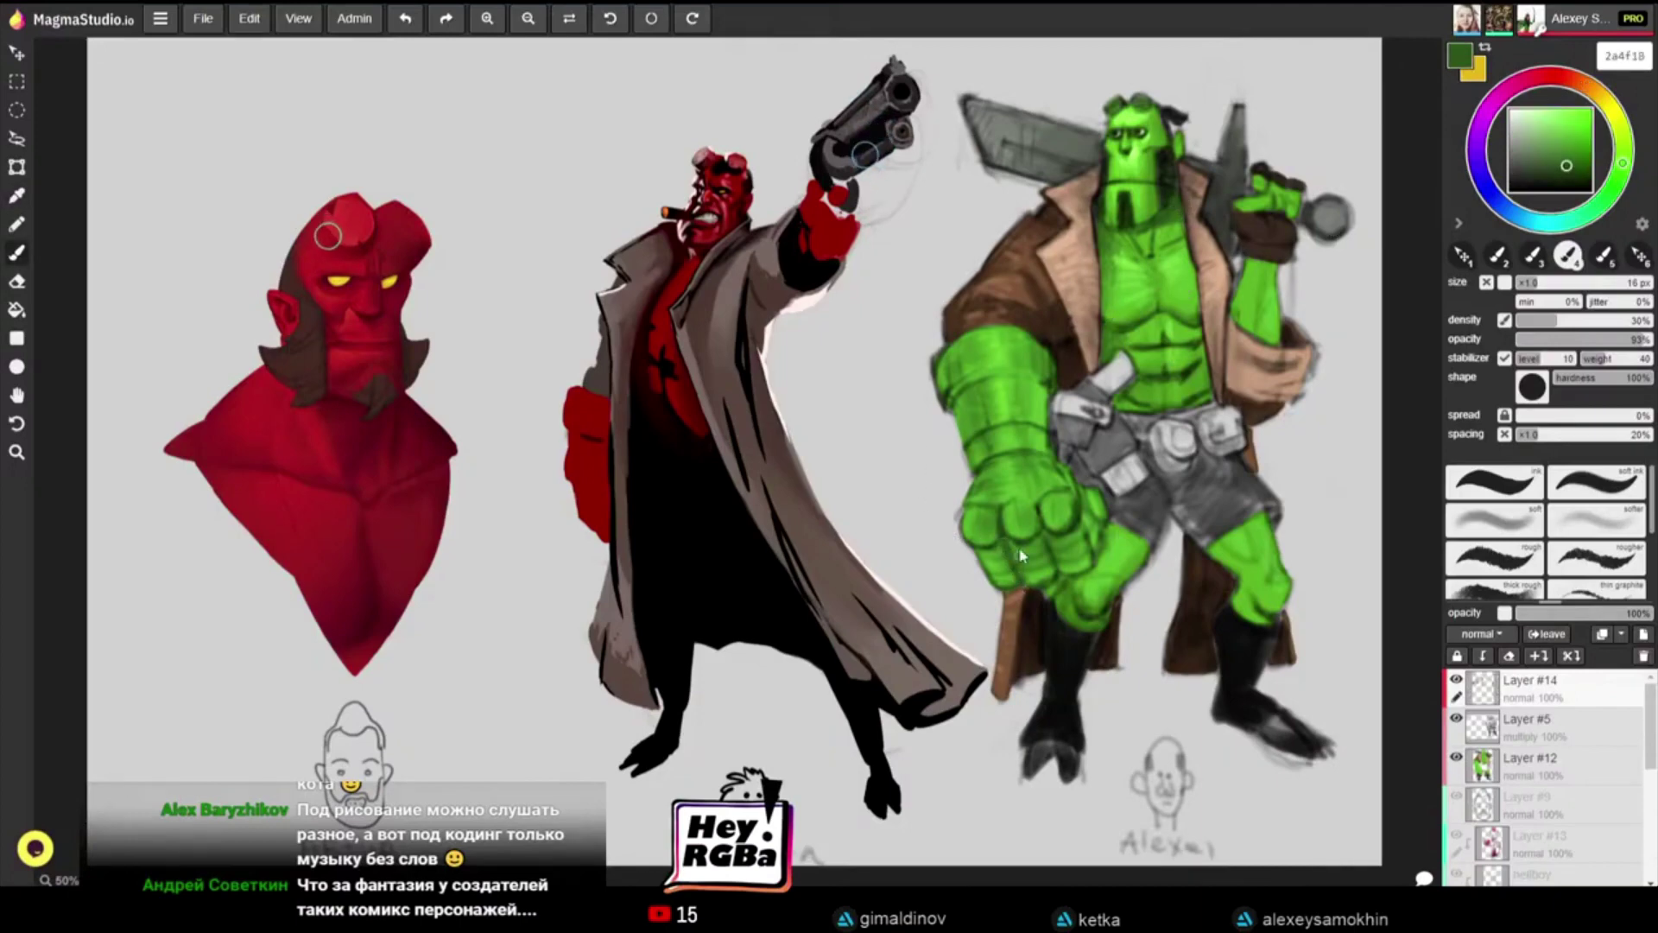
{"action": "left_click", "coordinate": [1575, 175]}
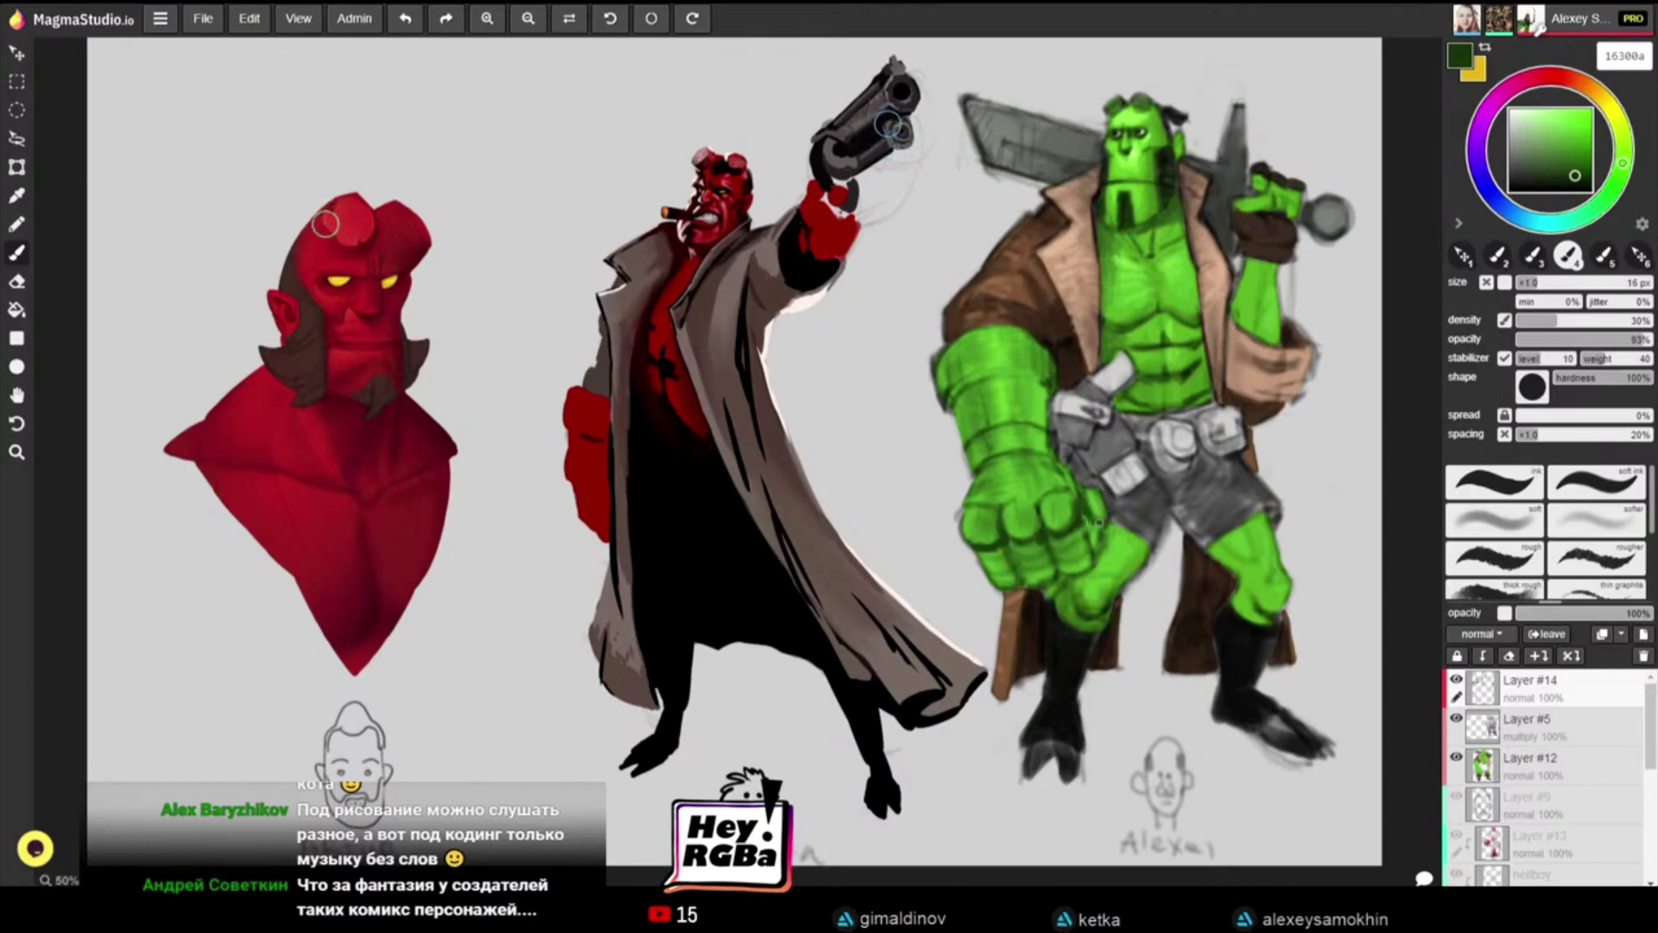
Step: Try a broader dark green stroke on the fist, undo it, and set the brush to 40 px and 63% opacity
{"action": "key", "text": "bracketright"}
{"action": "key", "text": "bracketright"}
{"action": "key", "text": "bracketright"}
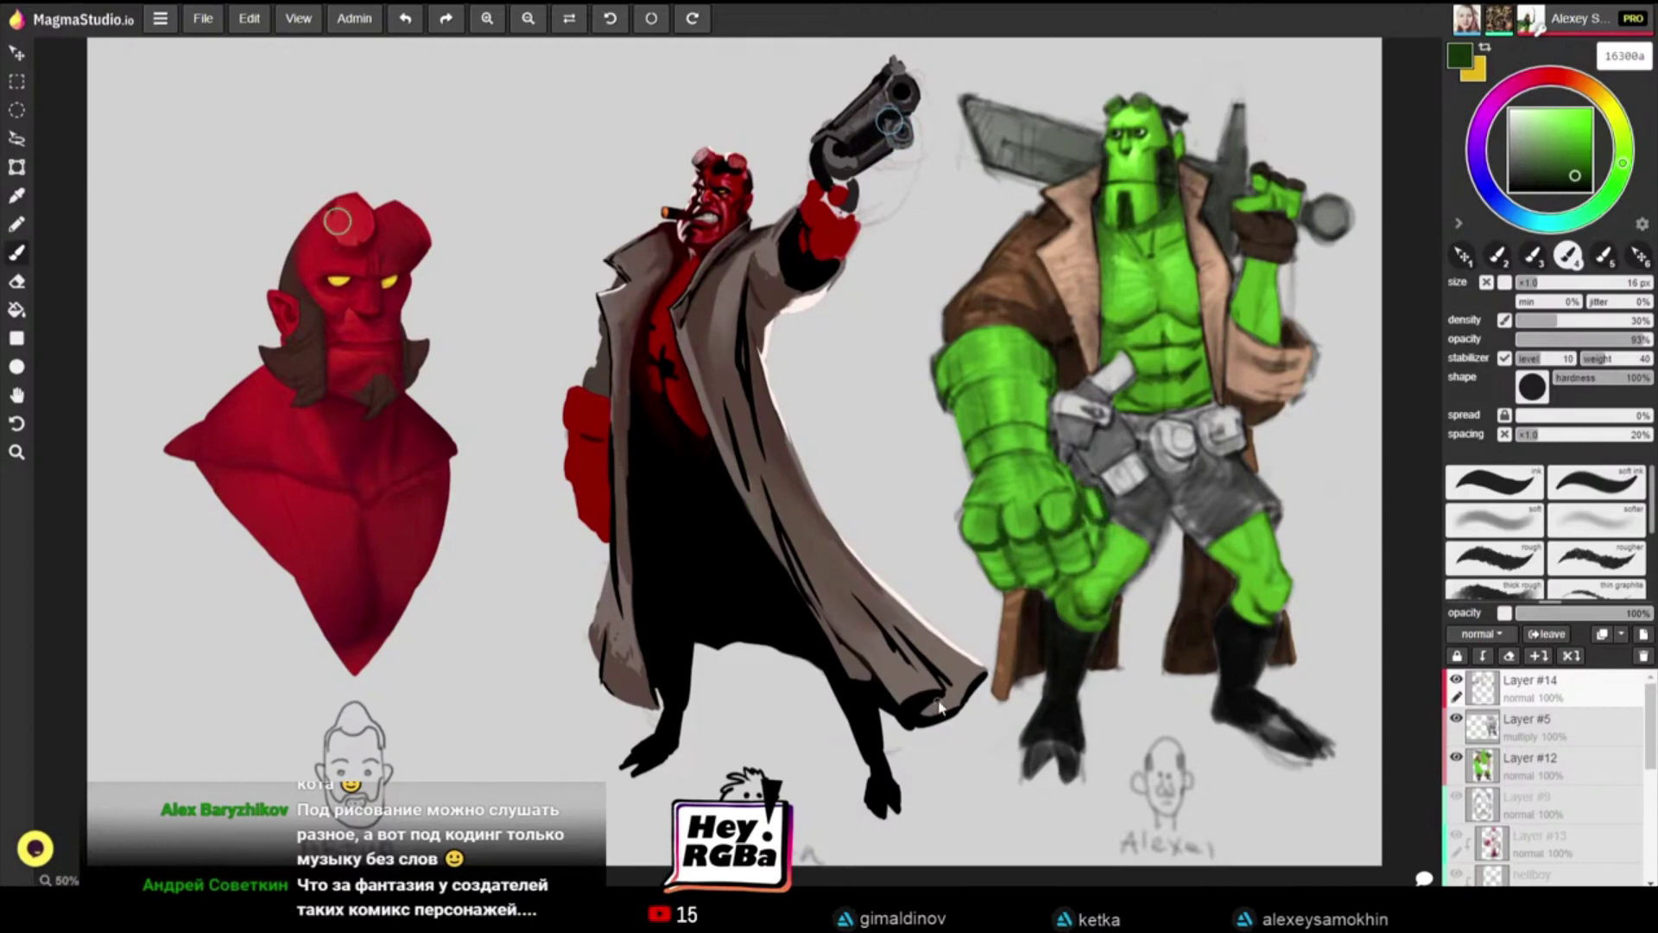
{"action": "mouse_move", "coordinate": [999, 524]}
{"action": "left_mouse_down"}
{"action": "mouse_move", "coordinate": [1008, 582]}
{"action": "mouse_move", "coordinate": [1008, 549]}
{"action": "mouse_move", "coordinate": [988, 550]}
{"action": "mouse_move", "coordinate": [1028, 564]}
{"action": "left_mouse_up"}
{"action": "key", "text": "bracketright"}
{"action": "key", "text": "ctrl+z"}
{"action": "left_click_drag", "start_coordinate": [1615, 342], "coordinate": [1600, 341]}
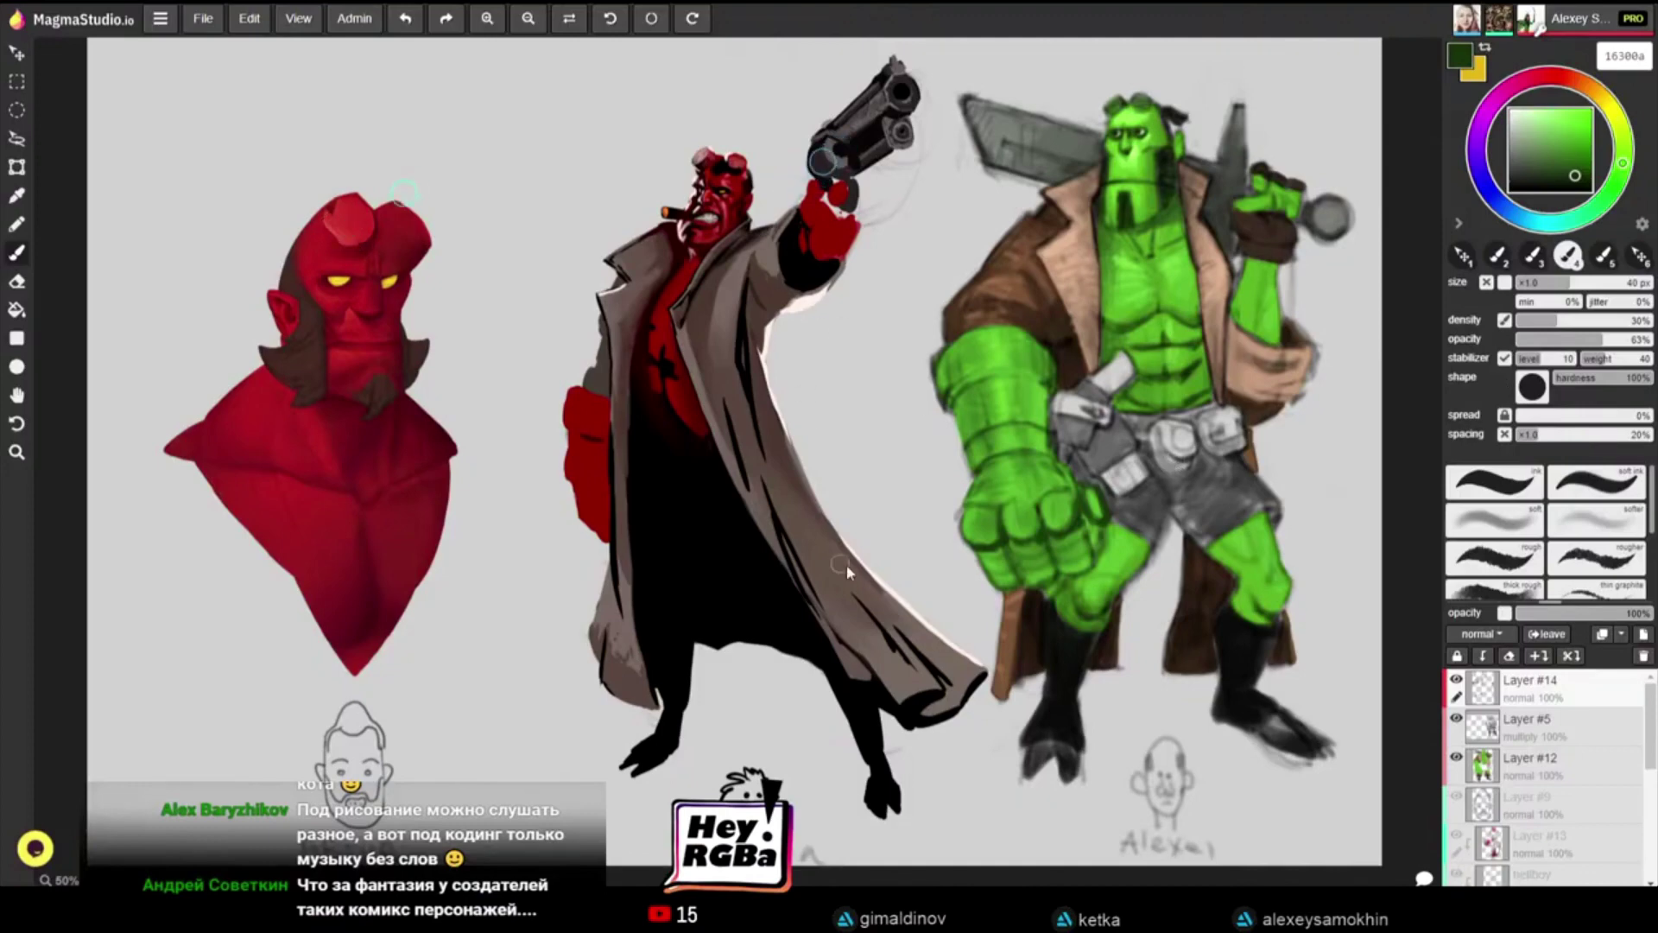
Step: Try a rough revolver cylinder doodle in black 000000 on the empty background between the two red figures, and undo it
{"action": "left_click", "coordinate": [703, 512], "text": "alt"}
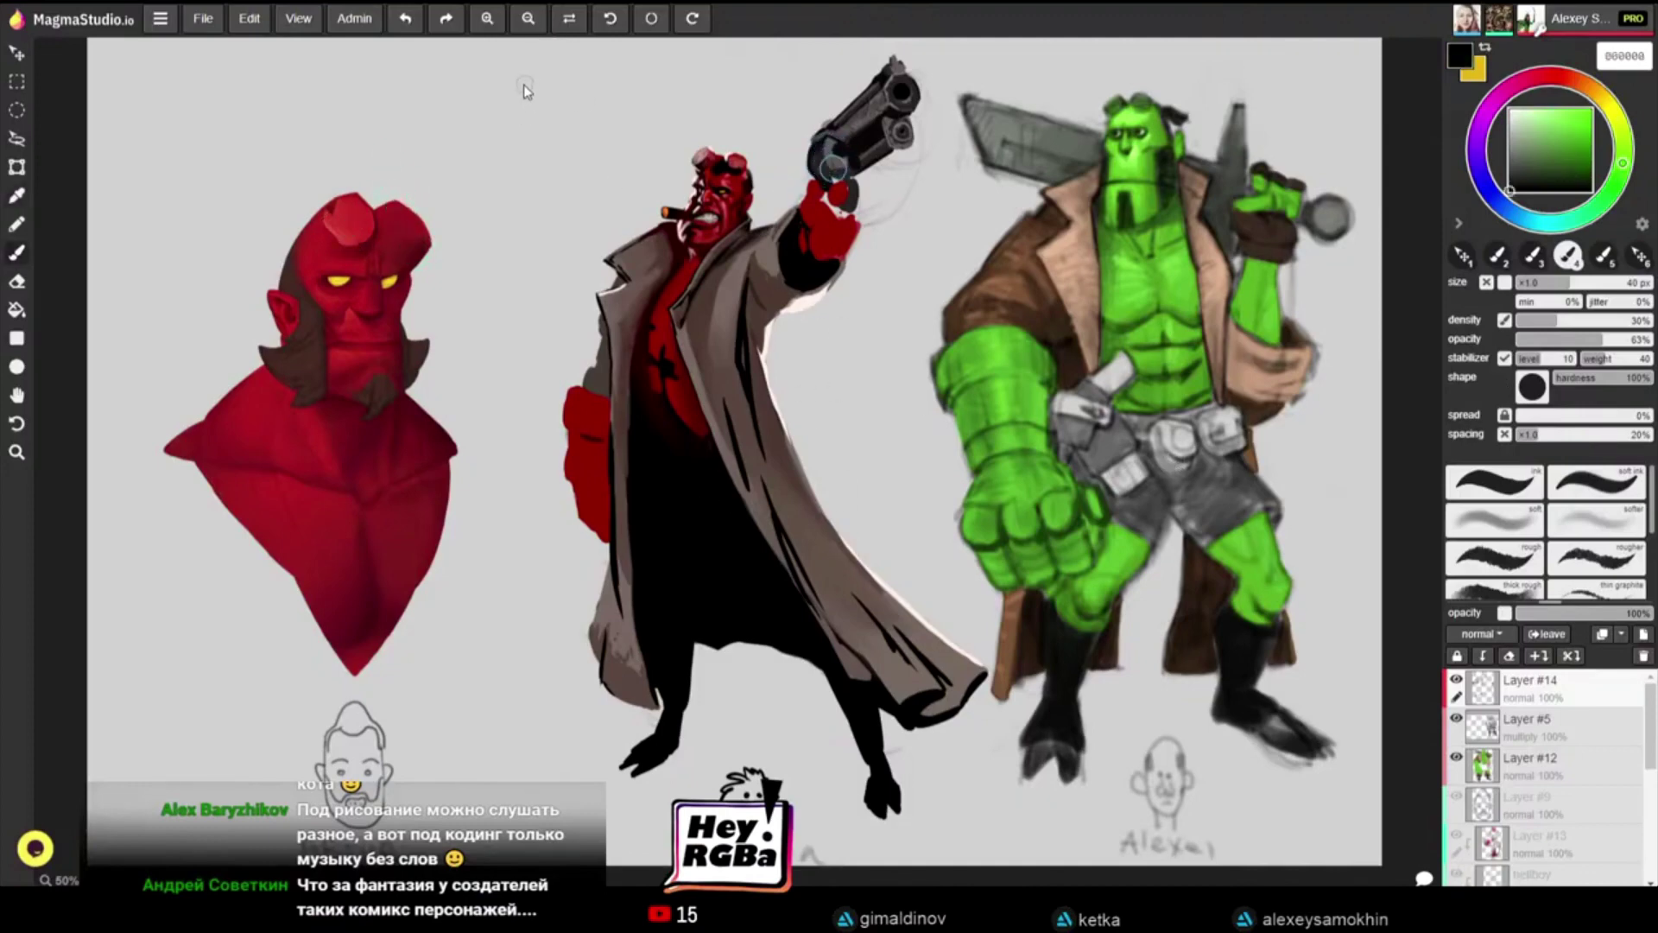
{"action": "mouse_move", "coordinate": [541, 98]}
{"action": "left_mouse_down"}
{"action": "mouse_move", "coordinate": [548, 124]}
{"action": "mouse_move", "coordinate": [570, 88]}
{"action": "mouse_move", "coordinate": [578, 128]}
{"action": "left_mouse_up"}
{"action": "key", "text": "ctrl+z"}
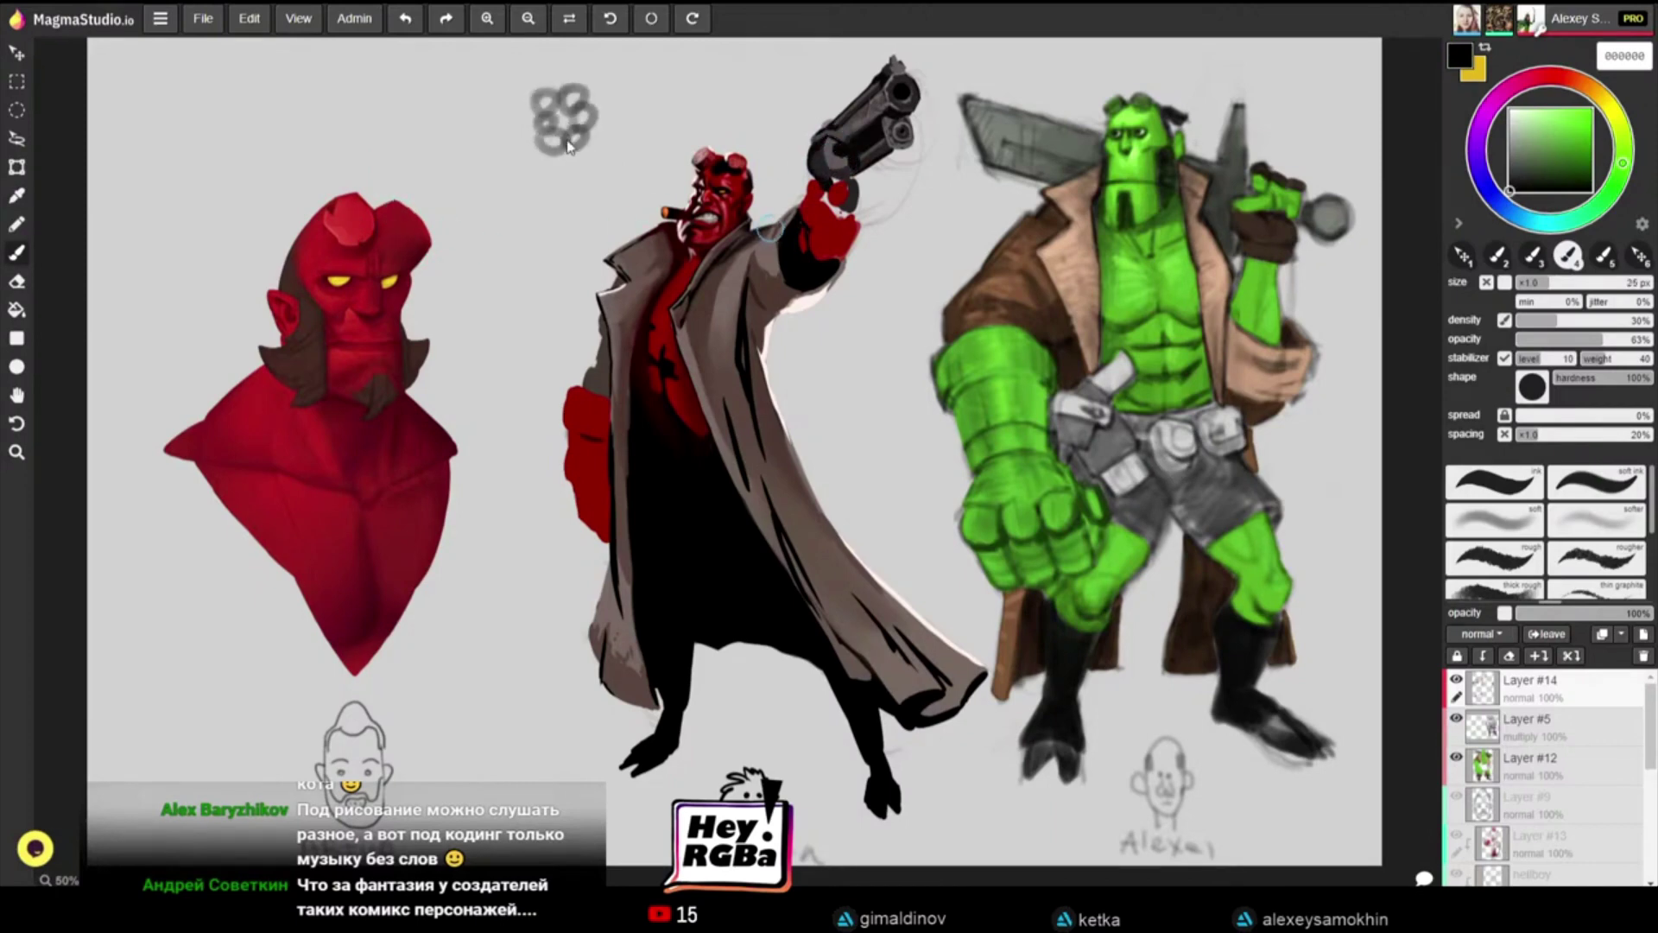
{"action": "key", "text": "ctrl+z"}
{"action": "key", "text": "ctrl+z"}
{"action": "key", "text": "ctrl+z"}
{"action": "key", "text": "ctrl+z"}
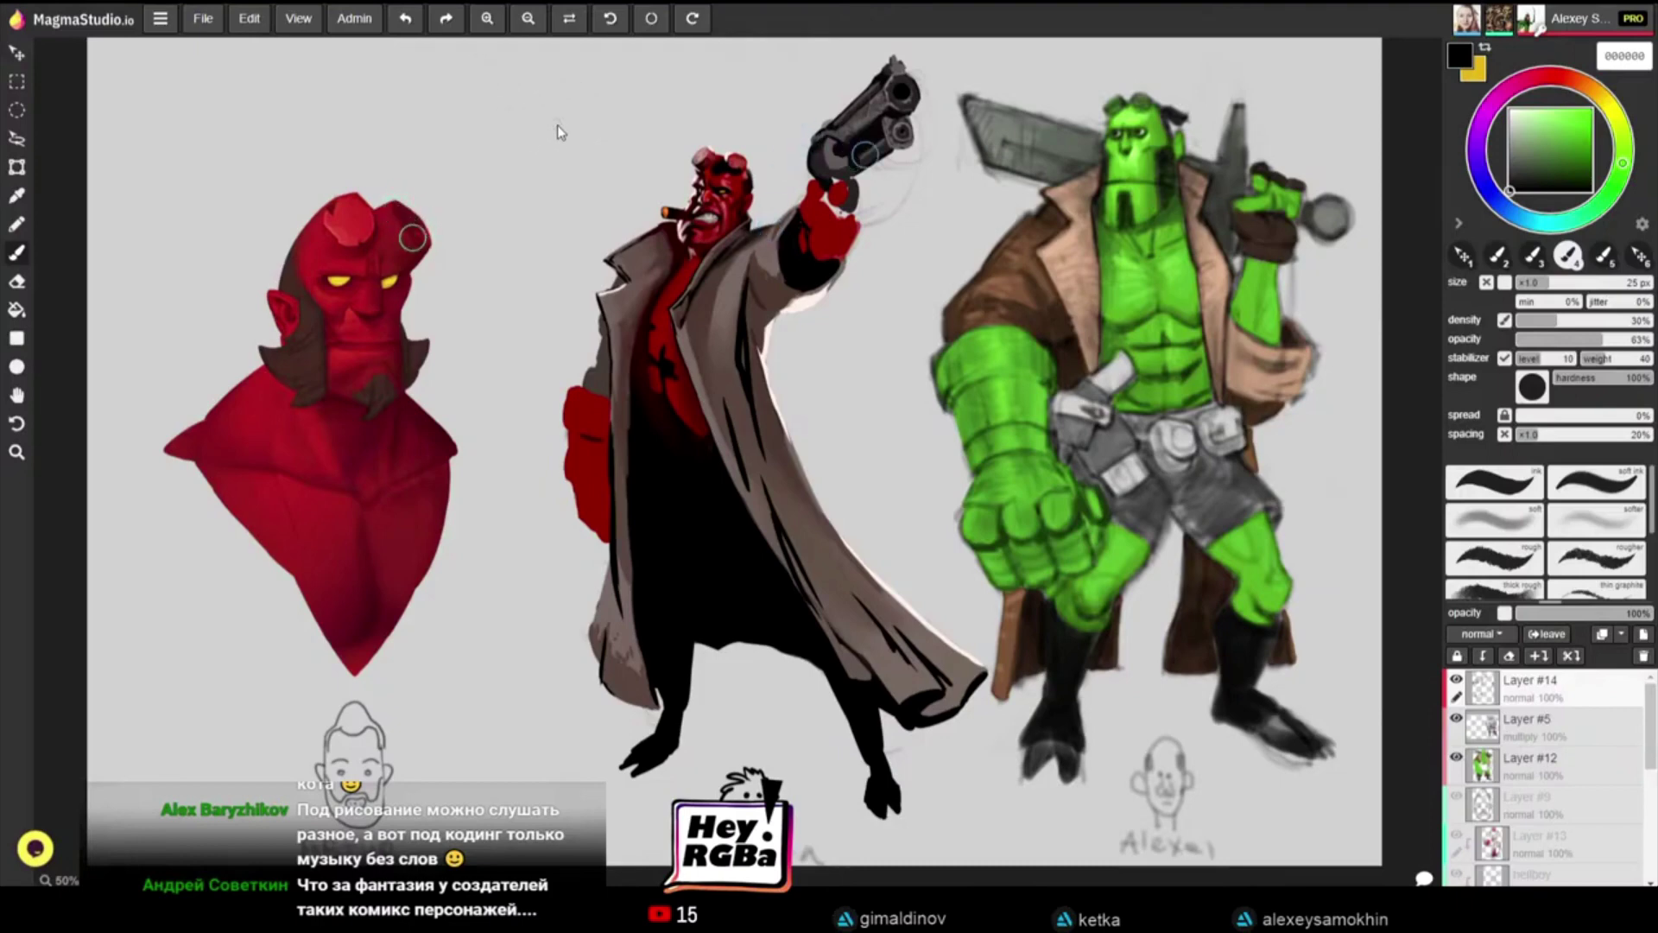
Step: Sketch a rough side-view revolver with barrel, cylinder and grip in black on the empty background, using a 16 px brush
{"action": "mouse_move", "coordinate": [492, 132]}
{"action": "left_mouse_down"}
{"action": "mouse_move", "coordinate": [567, 140]}
{"action": "mouse_move", "coordinate": [557, 84]}
{"action": "mouse_move", "coordinate": [521, 86]}
{"action": "mouse_move", "coordinate": [524, 120]}
{"action": "mouse_move", "coordinate": [576, 116]}
{"action": "mouse_move", "coordinate": [576, 80]}
{"action": "mouse_move", "coordinate": [598, 72]}
{"action": "mouse_move", "coordinate": [575, 79]}
{"action": "mouse_move", "coordinate": [654, 74]}
{"action": "mouse_move", "coordinate": [577, 107]}
{"action": "mouse_move", "coordinate": [654, 86]}
{"action": "left_mouse_up"}
{"action": "key", "text": "ctrl+z"}
{"action": "mouse_move", "coordinate": [526, 79]}
{"action": "left_mouse_down"}
{"action": "mouse_move", "coordinate": [569, 74]}
{"action": "mouse_move", "coordinate": [552, 121]}
{"action": "mouse_move", "coordinate": [576, 128]}
{"action": "mouse_move", "coordinate": [528, 127]}
{"action": "mouse_move", "coordinate": [583, 110]}
{"action": "mouse_move", "coordinate": [582, 129]}
{"action": "mouse_move", "coordinate": [530, 132]}
{"action": "left_mouse_up"}
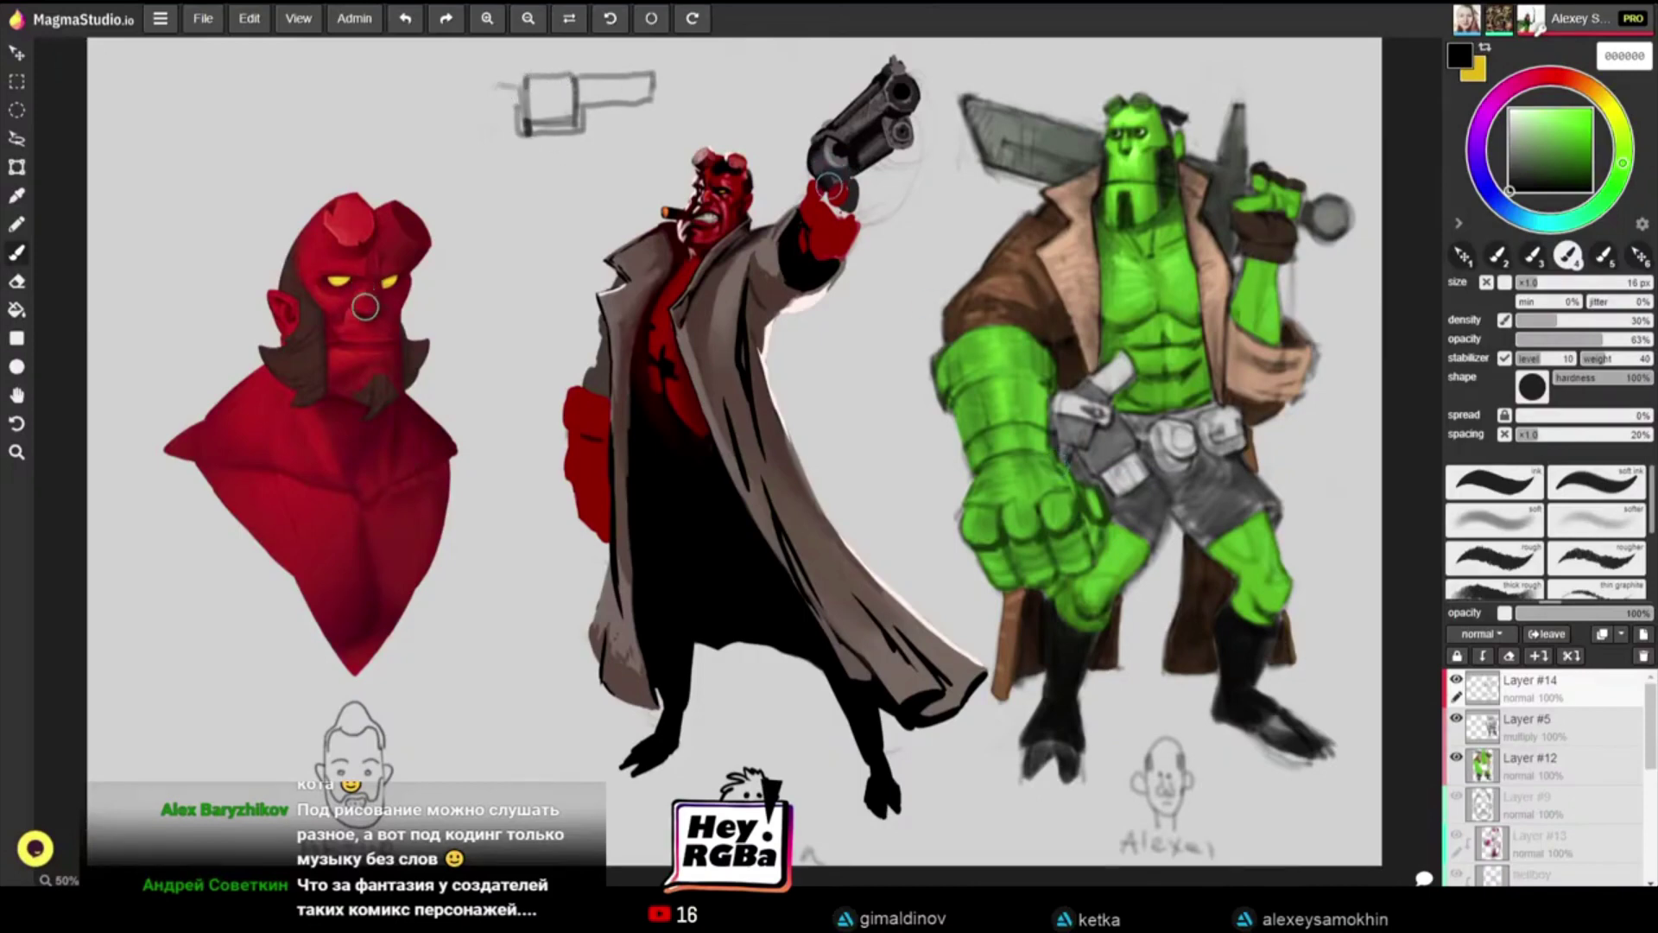
{"action": "mouse_move", "coordinate": [499, 84]}
{"action": "left_mouse_down"}
{"action": "mouse_move", "coordinate": [496, 200]}
{"action": "mouse_move", "coordinate": [525, 144]}
{"action": "mouse_move", "coordinate": [506, 202]}
{"action": "left_mouse_up"}
{"action": "mouse_move", "coordinate": [533, 143]}
{"action": "left_mouse_down"}
{"action": "mouse_move", "coordinate": [521, 159]}
{"action": "mouse_move", "coordinate": [547, 159]}
{"action": "mouse_move", "coordinate": [553, 136]}
{"action": "mouse_move", "coordinate": [555, 159]}
{"action": "mouse_move", "coordinate": [561, 137]}
{"action": "left_mouse_up"}
{"action": "key", "text": "ctrl+z"}
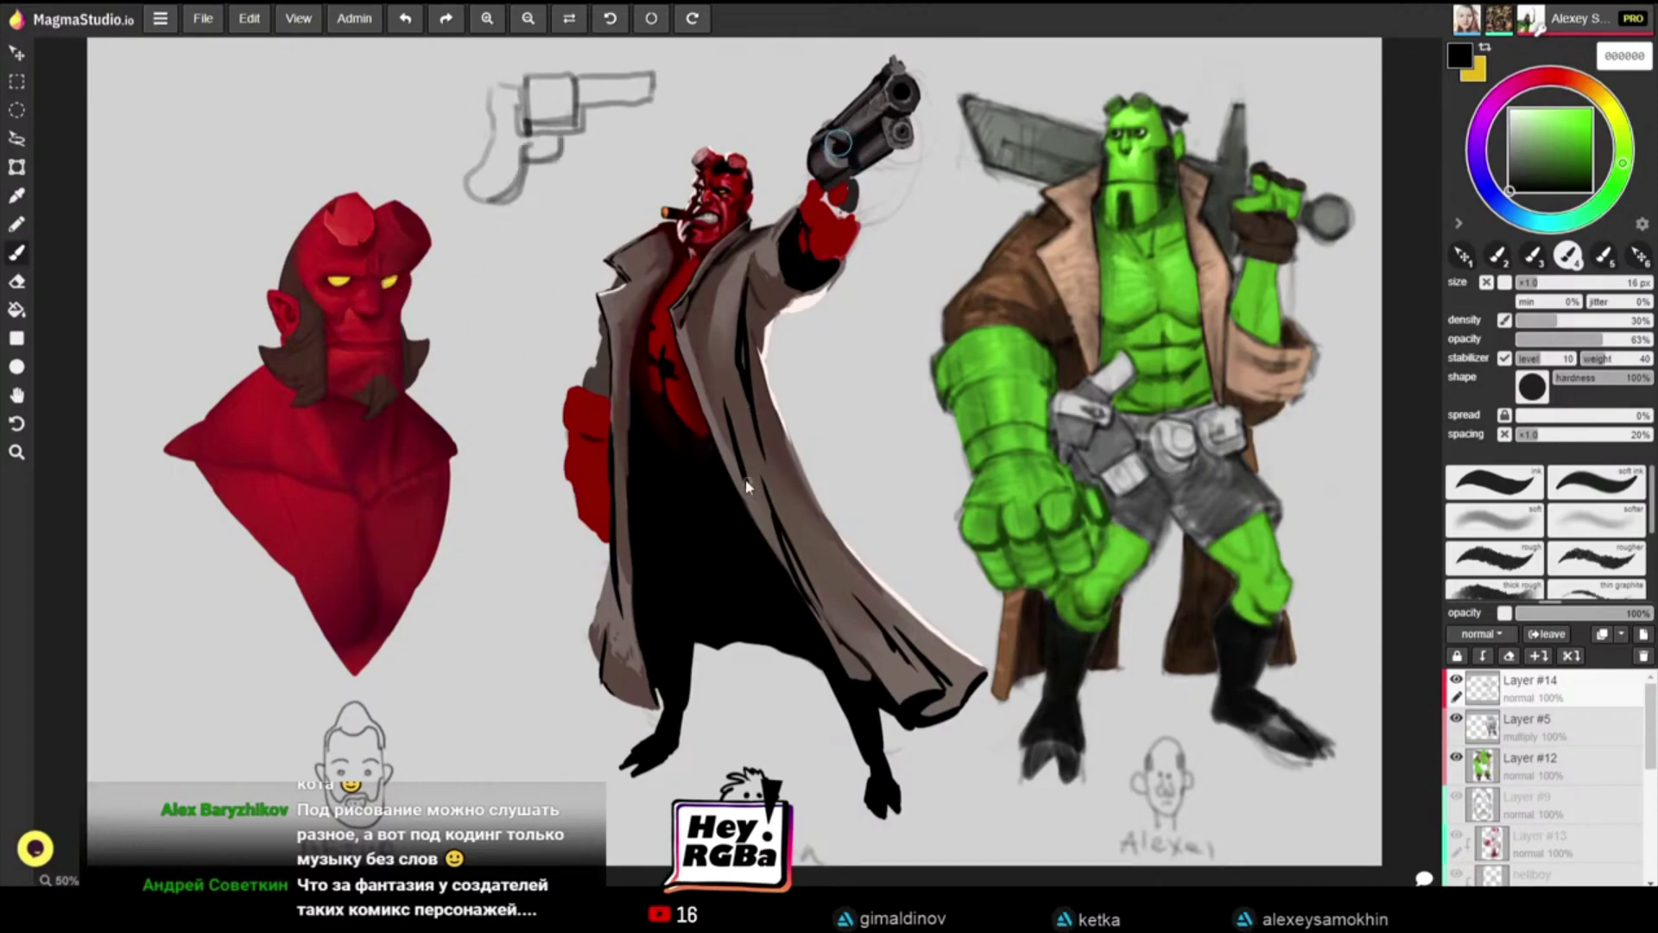
Step: Remove the revolver sketch by undoing its strokes and erasing the remaining lines from the background
{"action": "key", "text": "ctrl+z"}
{"action": "key", "text": "ctrl+z"}
{"action": "key", "text": "ctrl+z"}
{"action": "key", "text": "ctrl+z"}
{"action": "key", "text": "ctrl+z"}
{"action": "key", "text": "ctrl+z"}
{"action": "key", "text": "ctrl+z"}
{"action": "key", "text": "ctrl+z"}
{"action": "key", "text": "ctrl+z"}
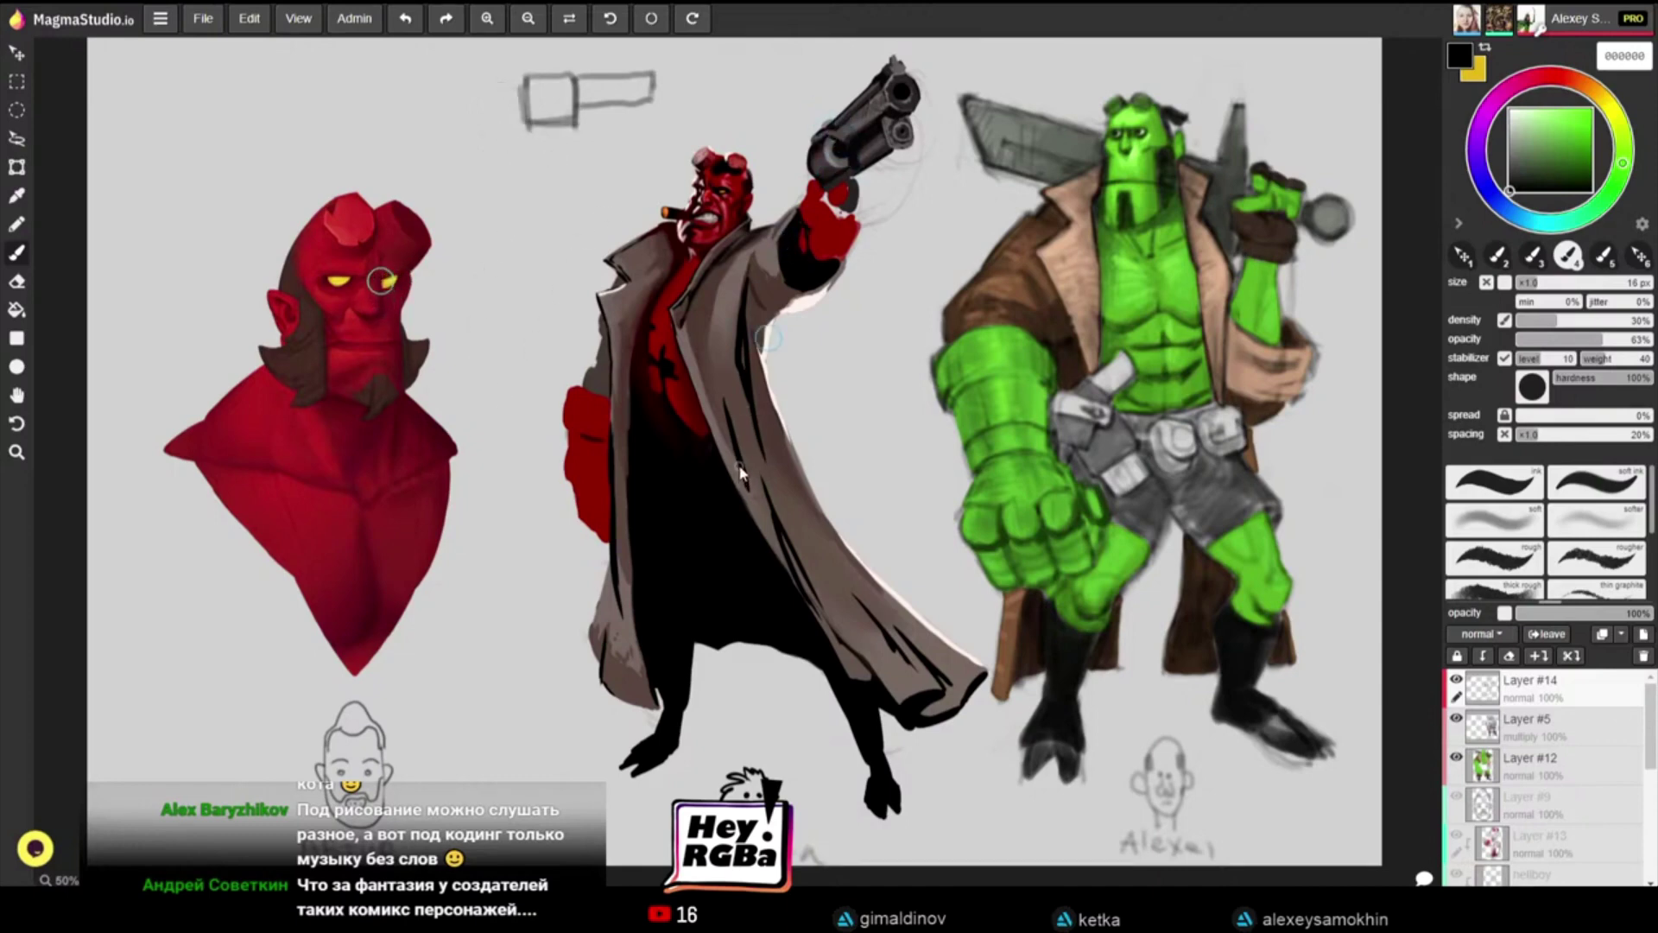
{"action": "key", "text": "ctrl+z"}
{"action": "key", "text": "ctrl+z"}
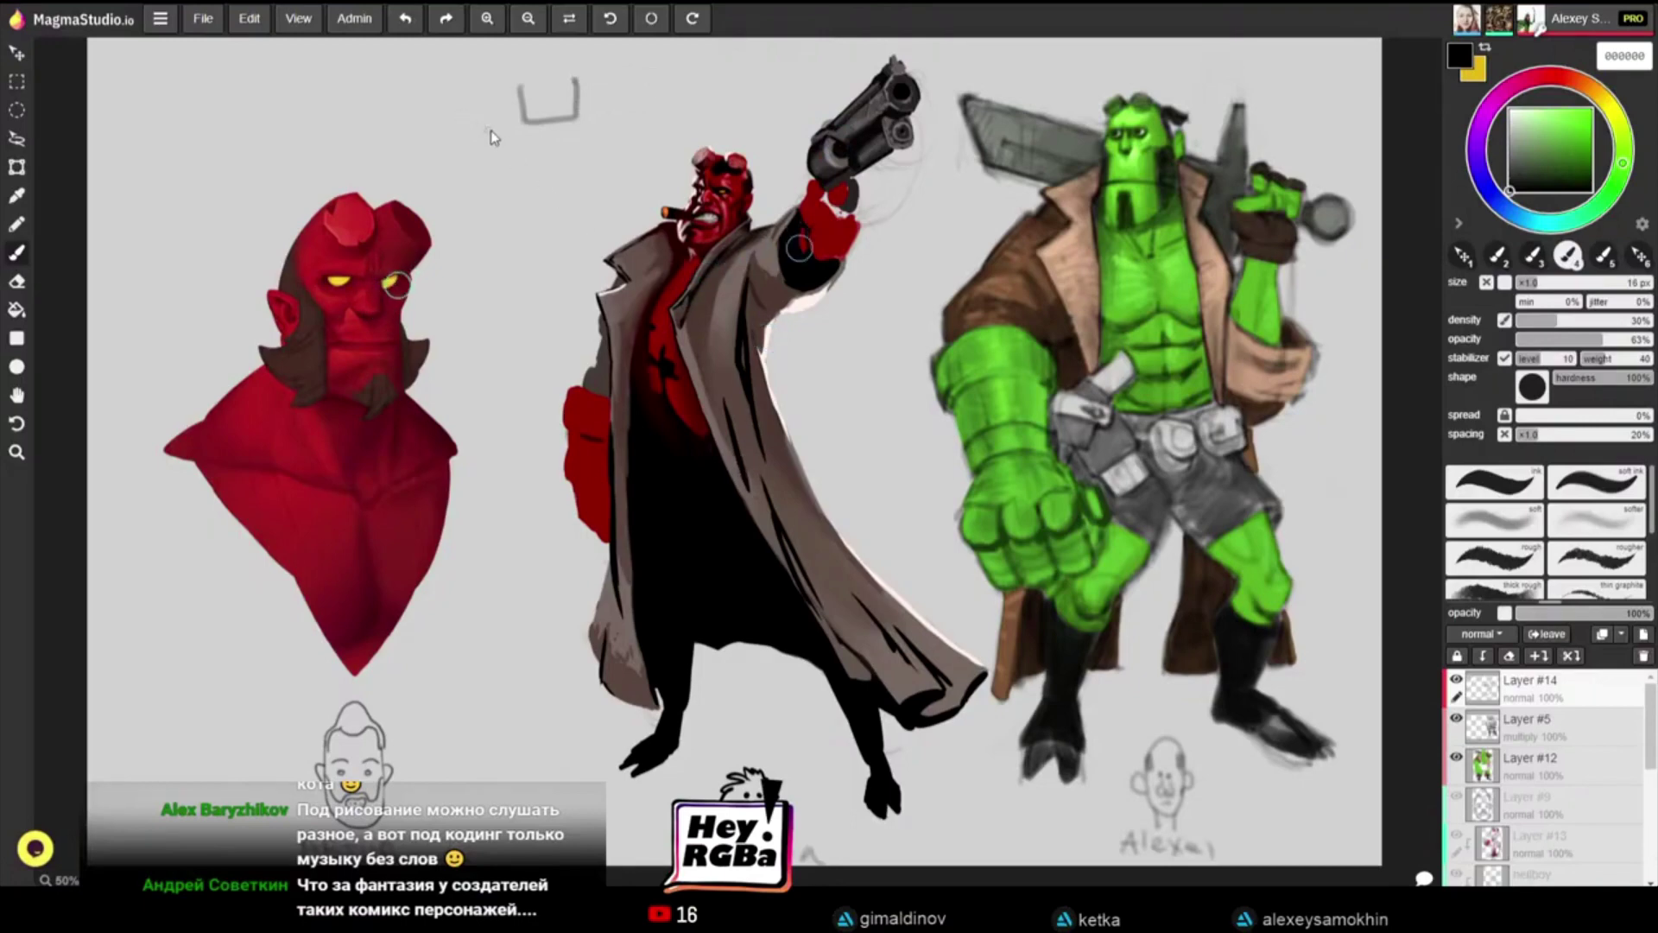
{"action": "key", "text": "e"}
{"action": "mouse_move", "coordinate": [546, 114]}
{"action": "left_mouse_down"}
{"action": "mouse_move", "coordinate": [576, 69]}
{"action": "mouse_move", "coordinate": [572, 124]}
{"action": "mouse_move", "coordinate": [571, 69]}
{"action": "mouse_move", "coordinate": [533, 134]}
{"action": "left_mouse_up"}
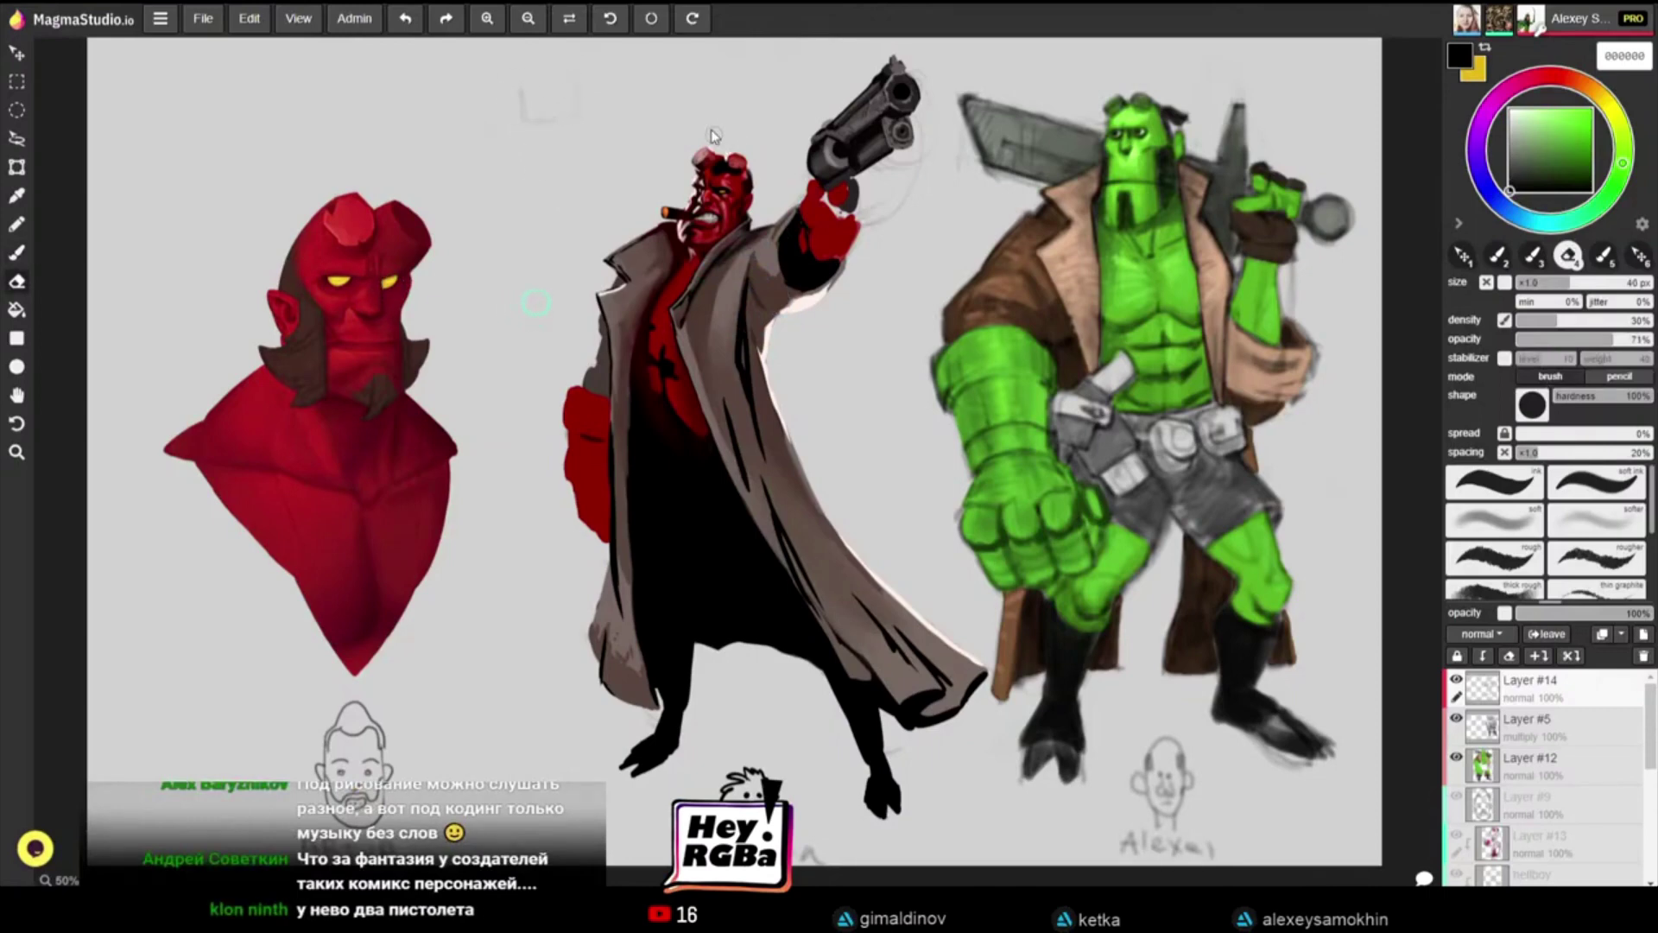
{"action": "key", "text": "b"}
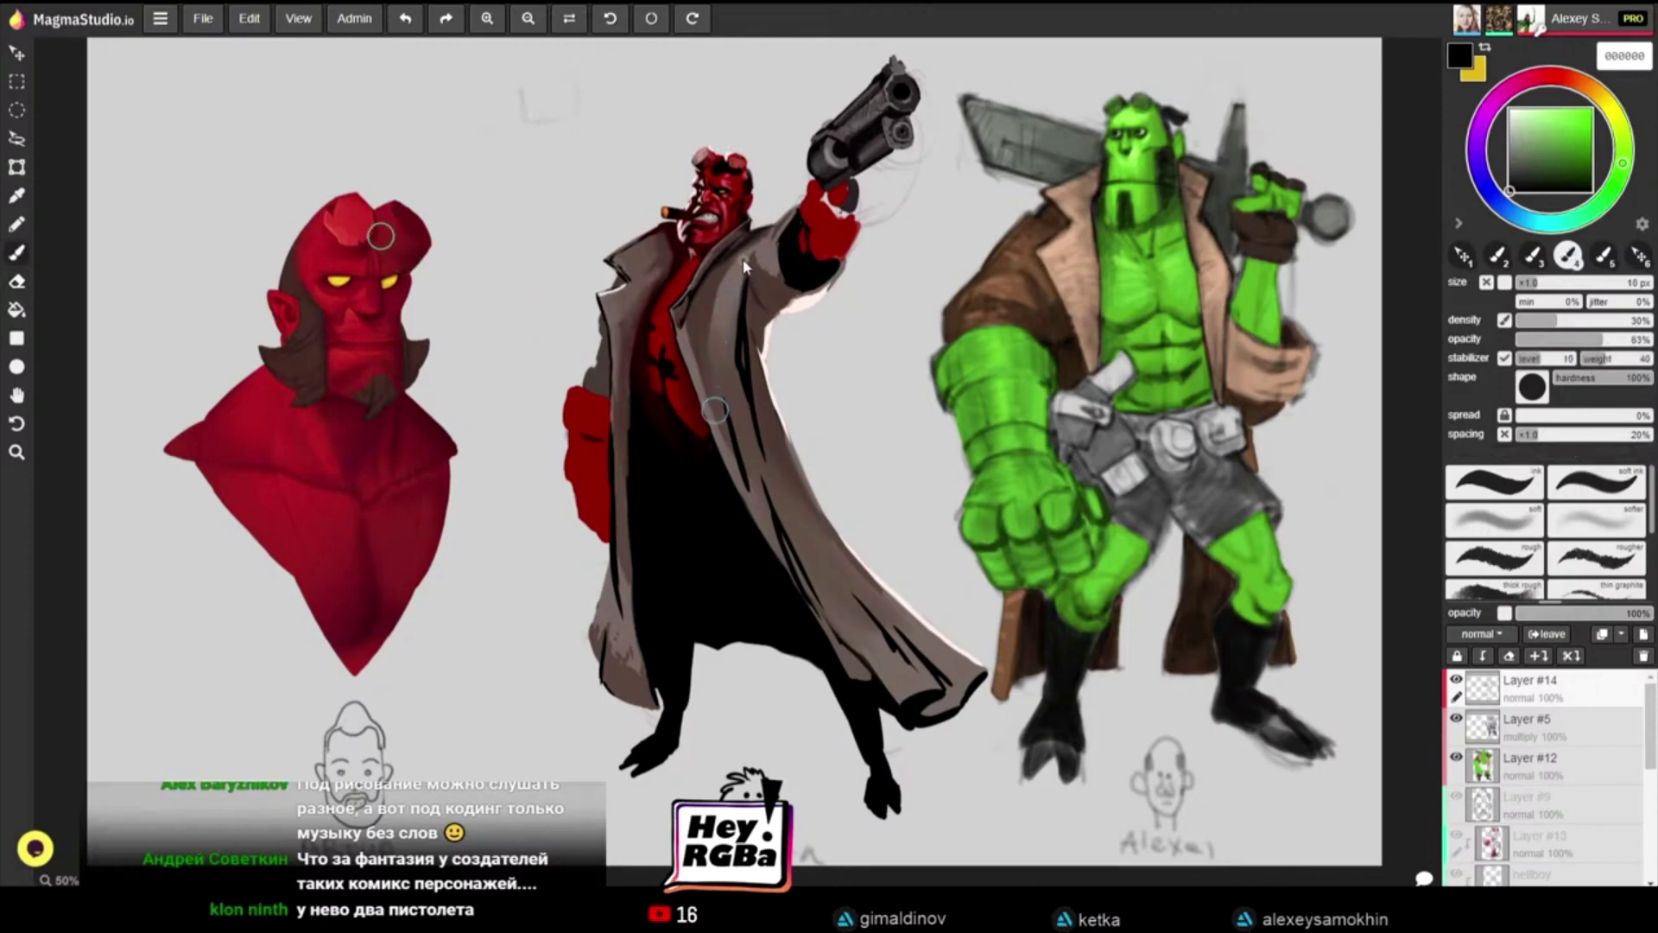
{"action": "key", "text": "e"}
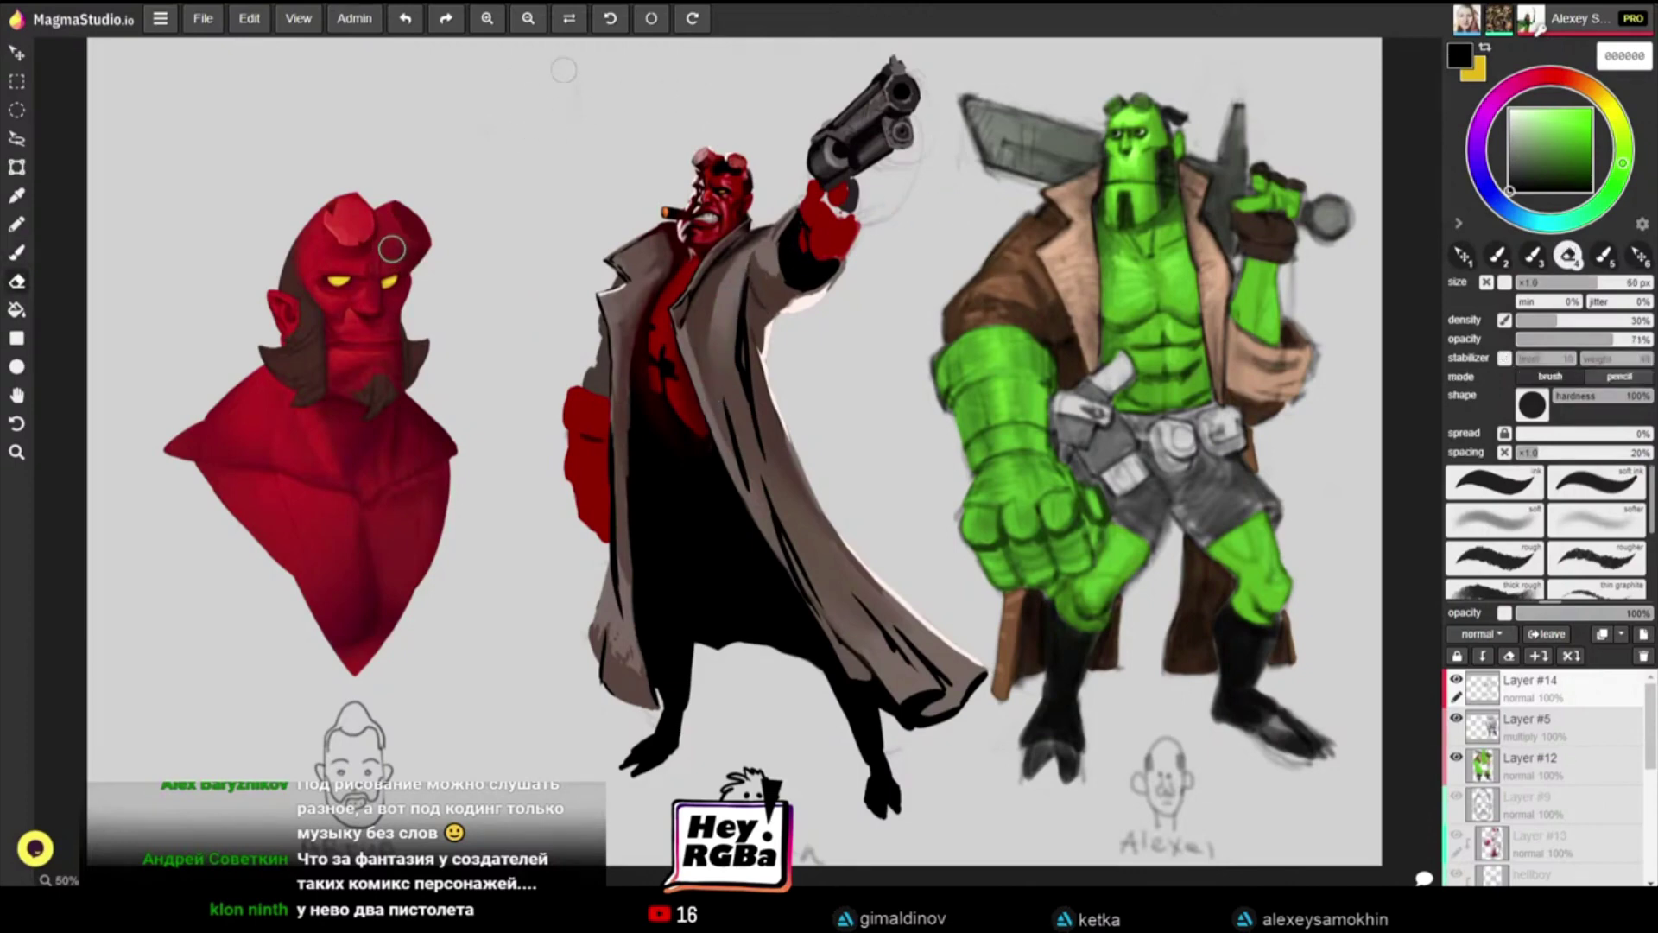
{"action": "key", "text": "b"}
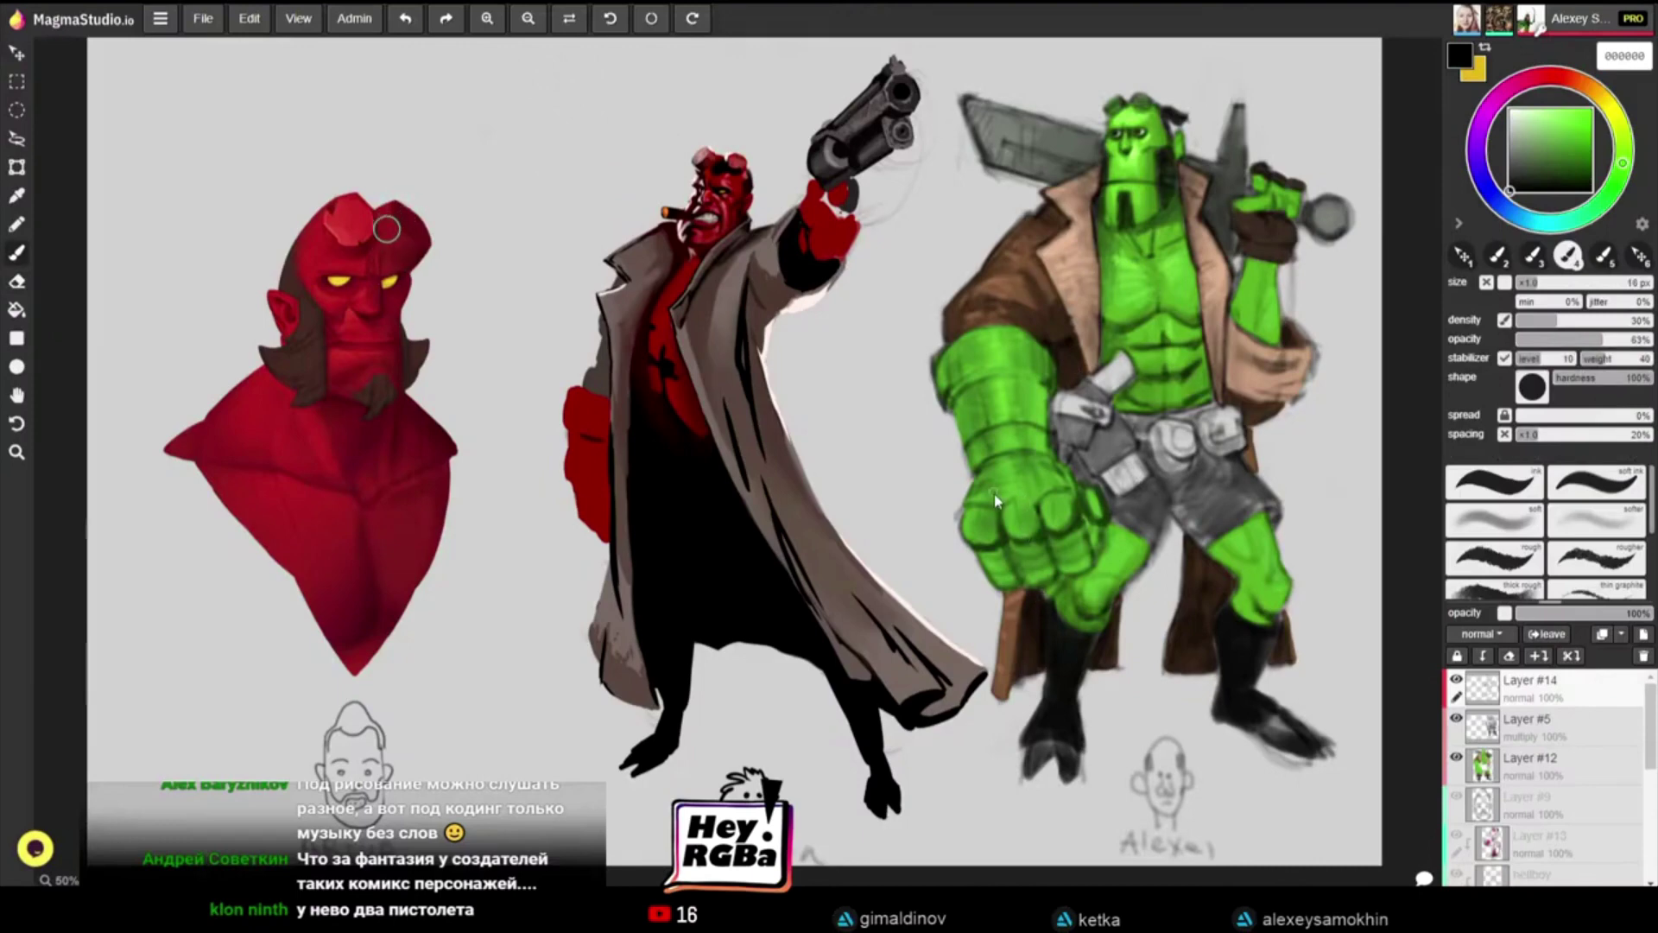
Step: Try a near-black 12190f shading stroke across the oversized green forearm and undo it
{"action": "left_click", "coordinate": [1162, 155], "text": "alt"}
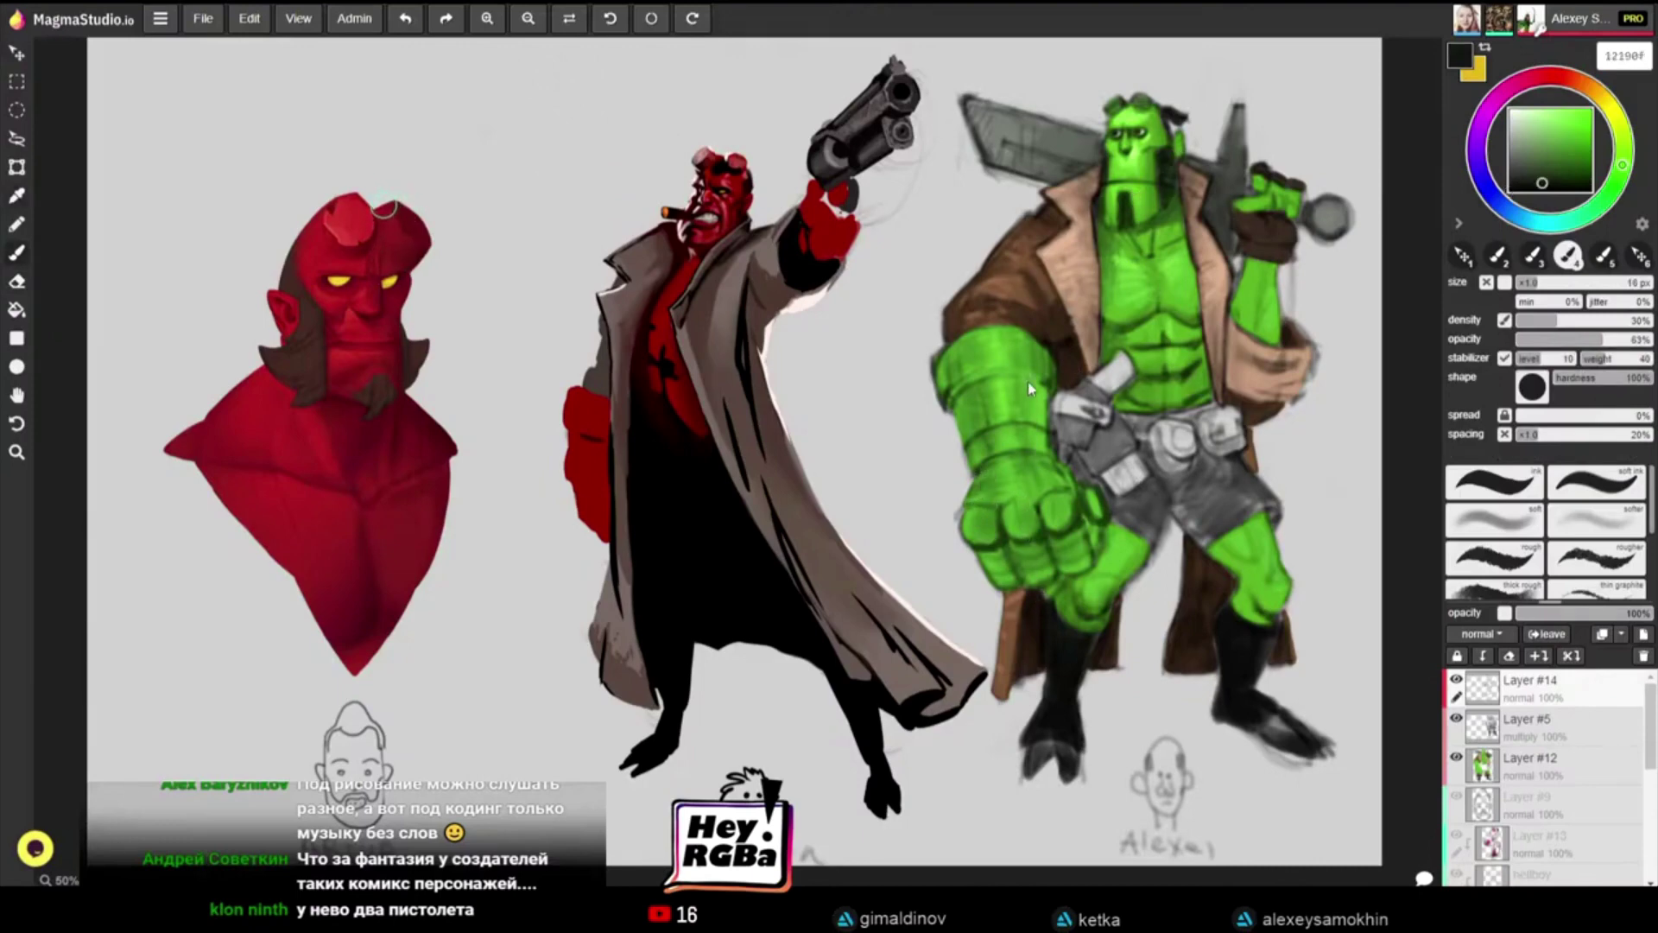
{"action": "key", "text": "["}
{"action": "left_click_drag", "start_coordinate": [1004, 385], "coordinate": [1036, 377]}
{"action": "key", "text": "ctrl+z"}
Step: Darken the oversized forearm and fist with broad strokes of dark green 1a340d, finishing the fist with a 35 px brush
{"action": "left_click", "coordinate": [1036, 343], "text": "alt"}
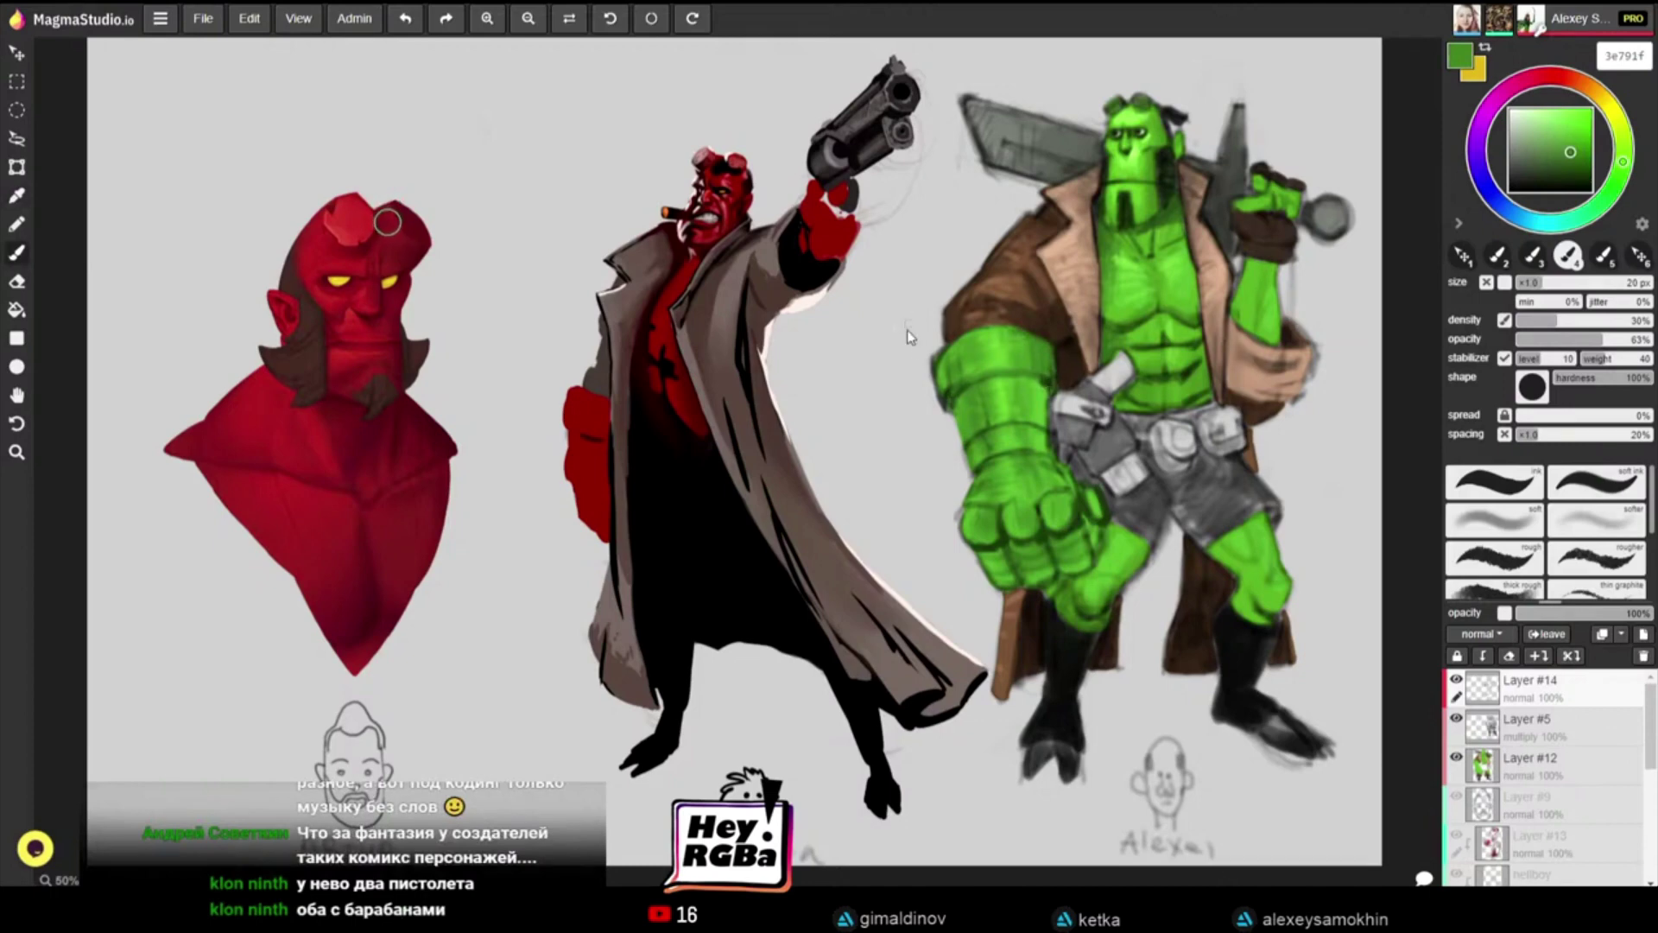
{"action": "left_click", "coordinate": [960, 378], "text": "alt"}
{"action": "key", "text": "]"}
{"action": "key", "text": "]"}
{"action": "key", "text": "]"}
{"action": "key", "text": "]"}
{"action": "mouse_move", "coordinate": [961, 370]}
{"action": "left_mouse_down"}
{"action": "mouse_move", "coordinate": [944, 374]}
{"action": "mouse_move", "coordinate": [1040, 351]}
{"action": "mouse_move", "coordinate": [1046, 370]}
{"action": "mouse_move", "coordinate": [985, 418]}
{"action": "mouse_move", "coordinate": [1041, 423]}
{"action": "left_mouse_up"}
{"action": "key", "text": "["}
{"action": "mouse_move", "coordinate": [989, 511]}
{"action": "left_mouse_down"}
{"action": "mouse_move", "coordinate": [997, 483]}
{"action": "mouse_move", "coordinate": [1058, 483]}
{"action": "mouse_move", "coordinate": [1044, 473]}
{"action": "mouse_move", "coordinate": [1095, 535]}
{"action": "mouse_move", "coordinate": [1084, 557]}
{"action": "mouse_move", "coordinate": [1037, 553]}
{"action": "mouse_move", "coordinate": [1026, 580]}
{"action": "mouse_move", "coordinate": [992, 569]}
{"action": "left_mouse_up"}
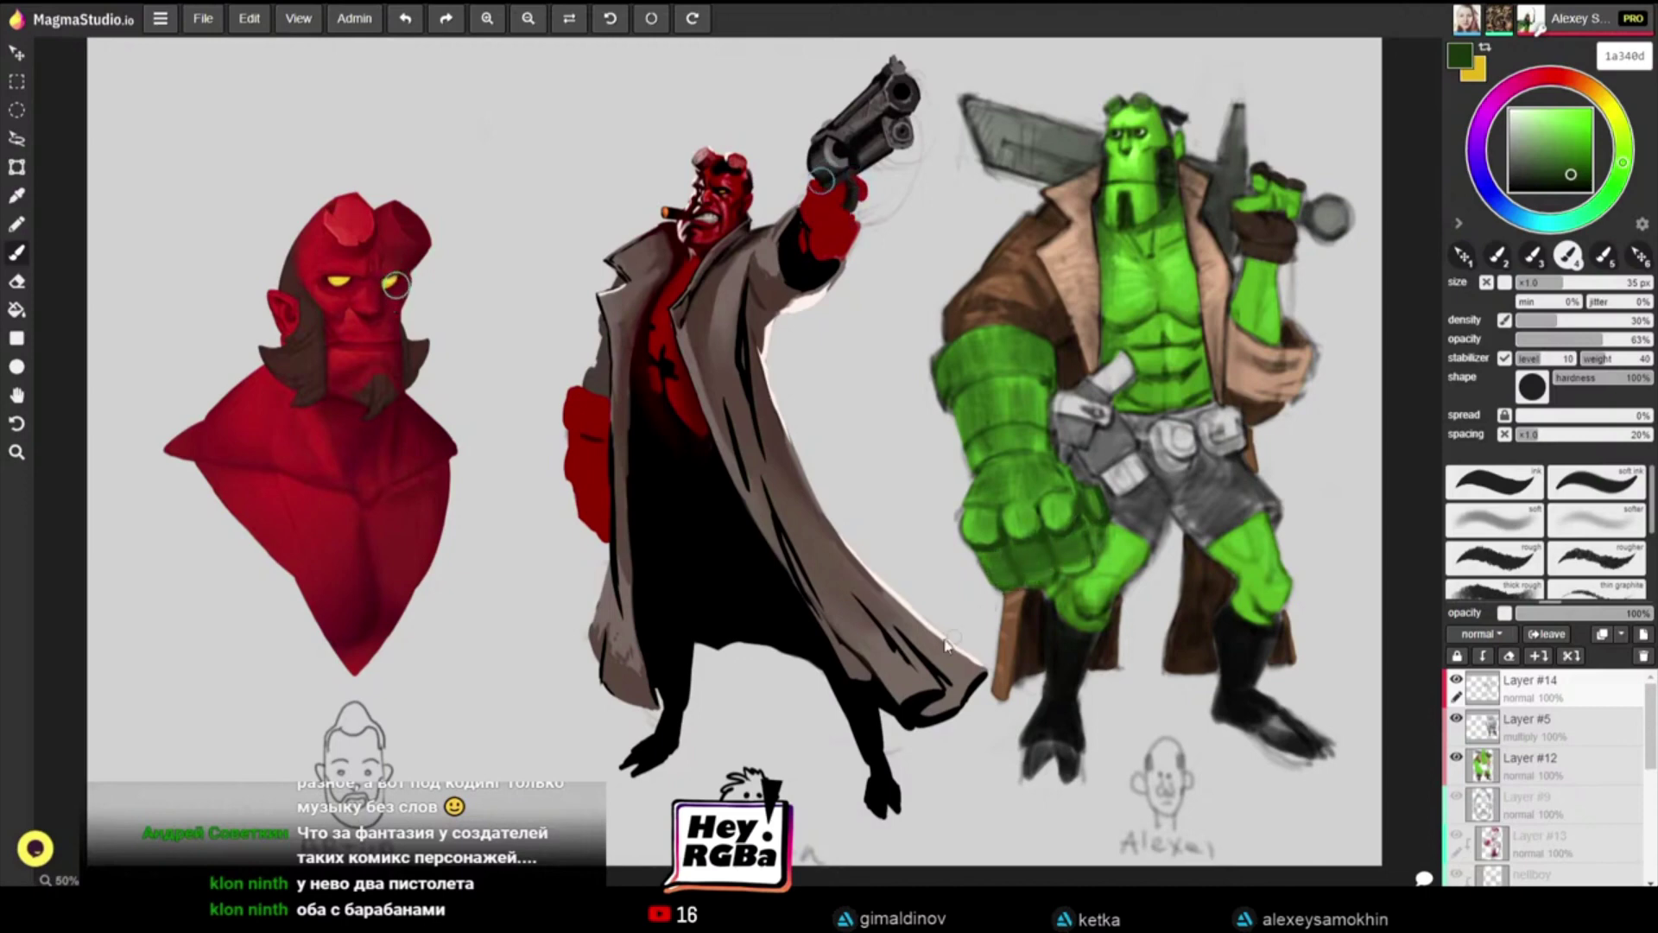
Step: Define the segment edges and creases of the oversized forearm with dark green 1a340d, using 16 px and 14 px brushes
{"action": "key", "text": "["}
{"action": "key", "text": "["}
{"action": "key", "text": "["}
{"action": "key", "text": "["}
{"action": "key", "text": "["}
{"action": "left_click_drag", "start_coordinate": [993, 371], "coordinate": [1018, 373]}
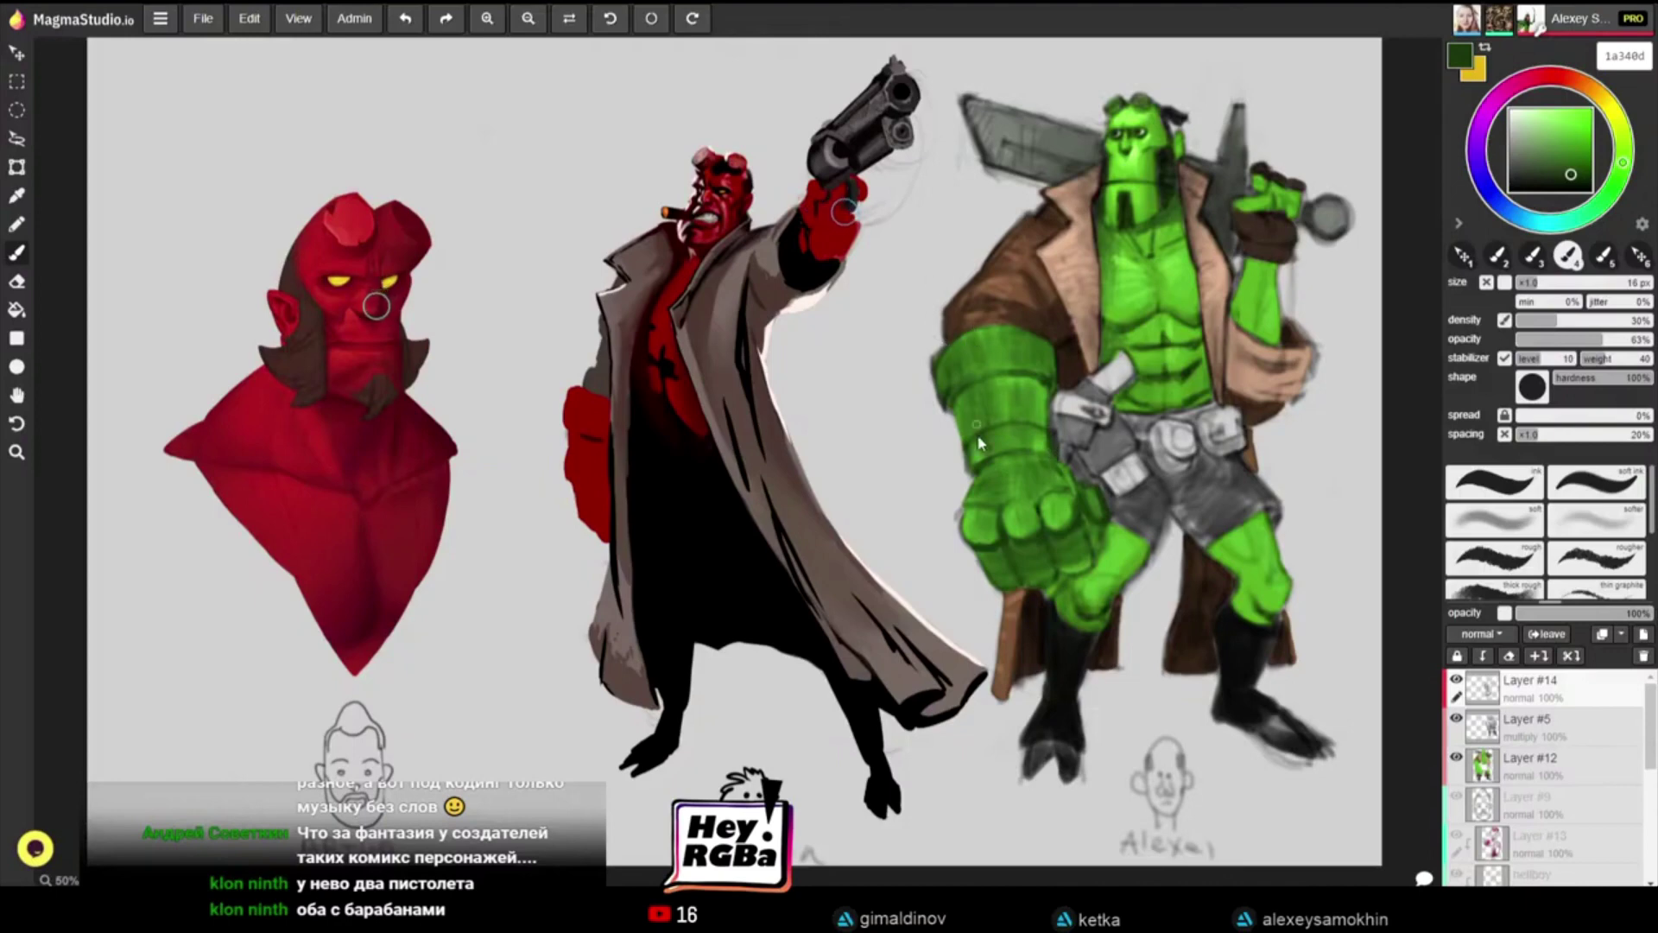
{"action": "key", "text": "["}
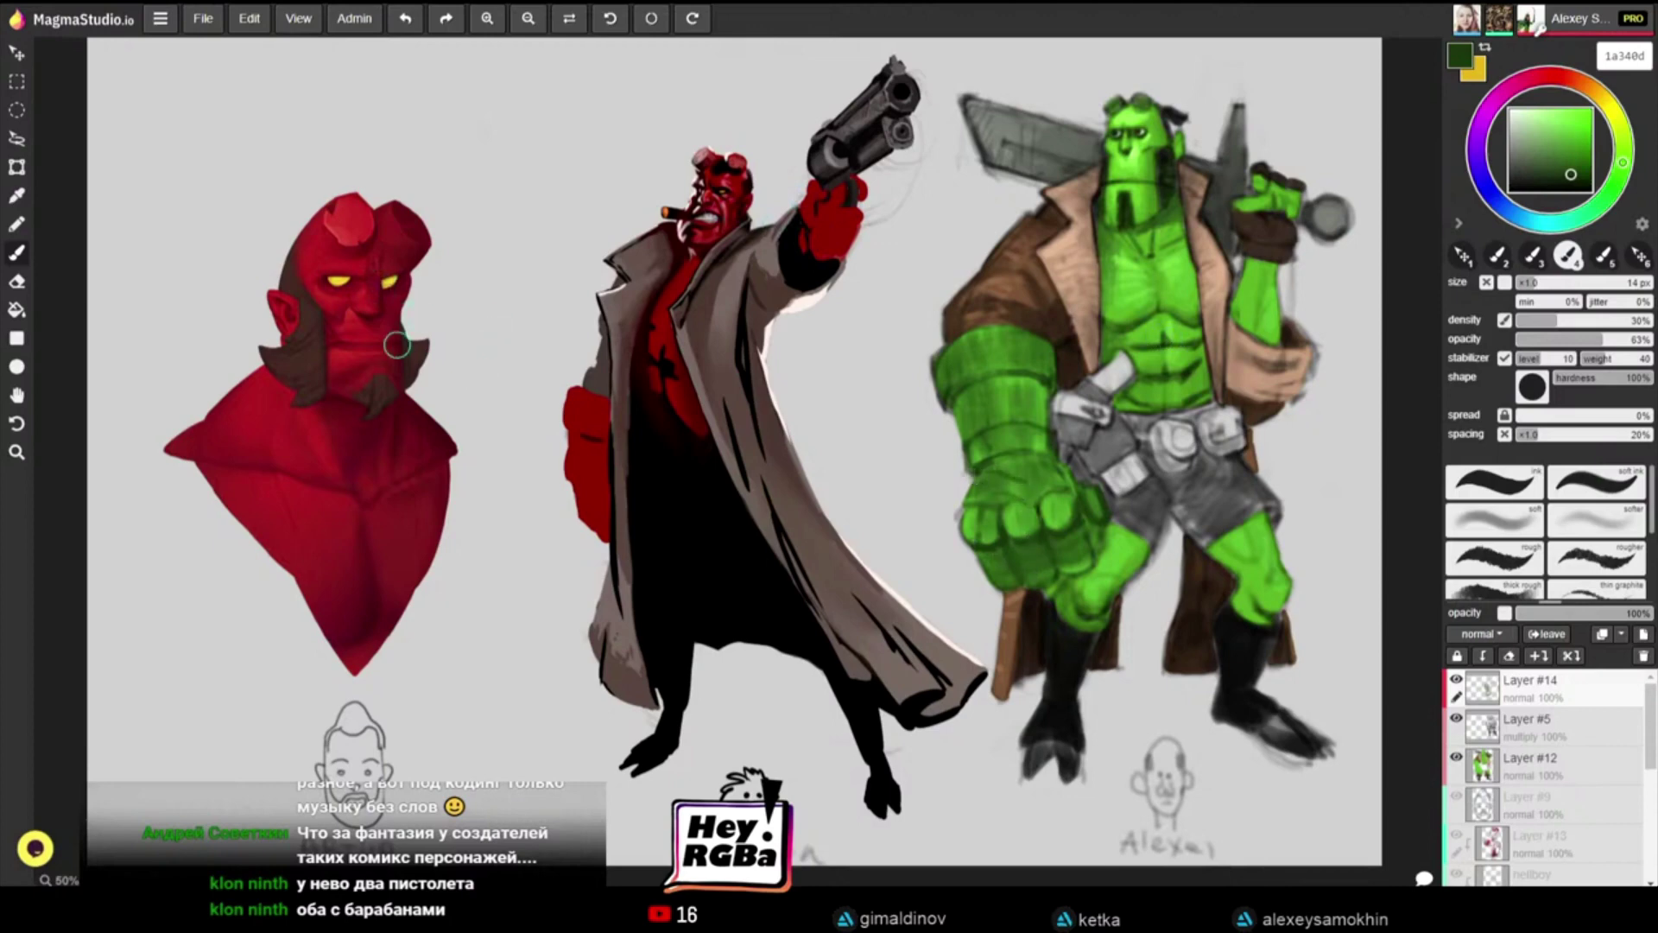
Step: Lighten the planes of the oversized forearm with sampled green 4a9225, using a 14 px brush
{"action": "key", "text": "i"}
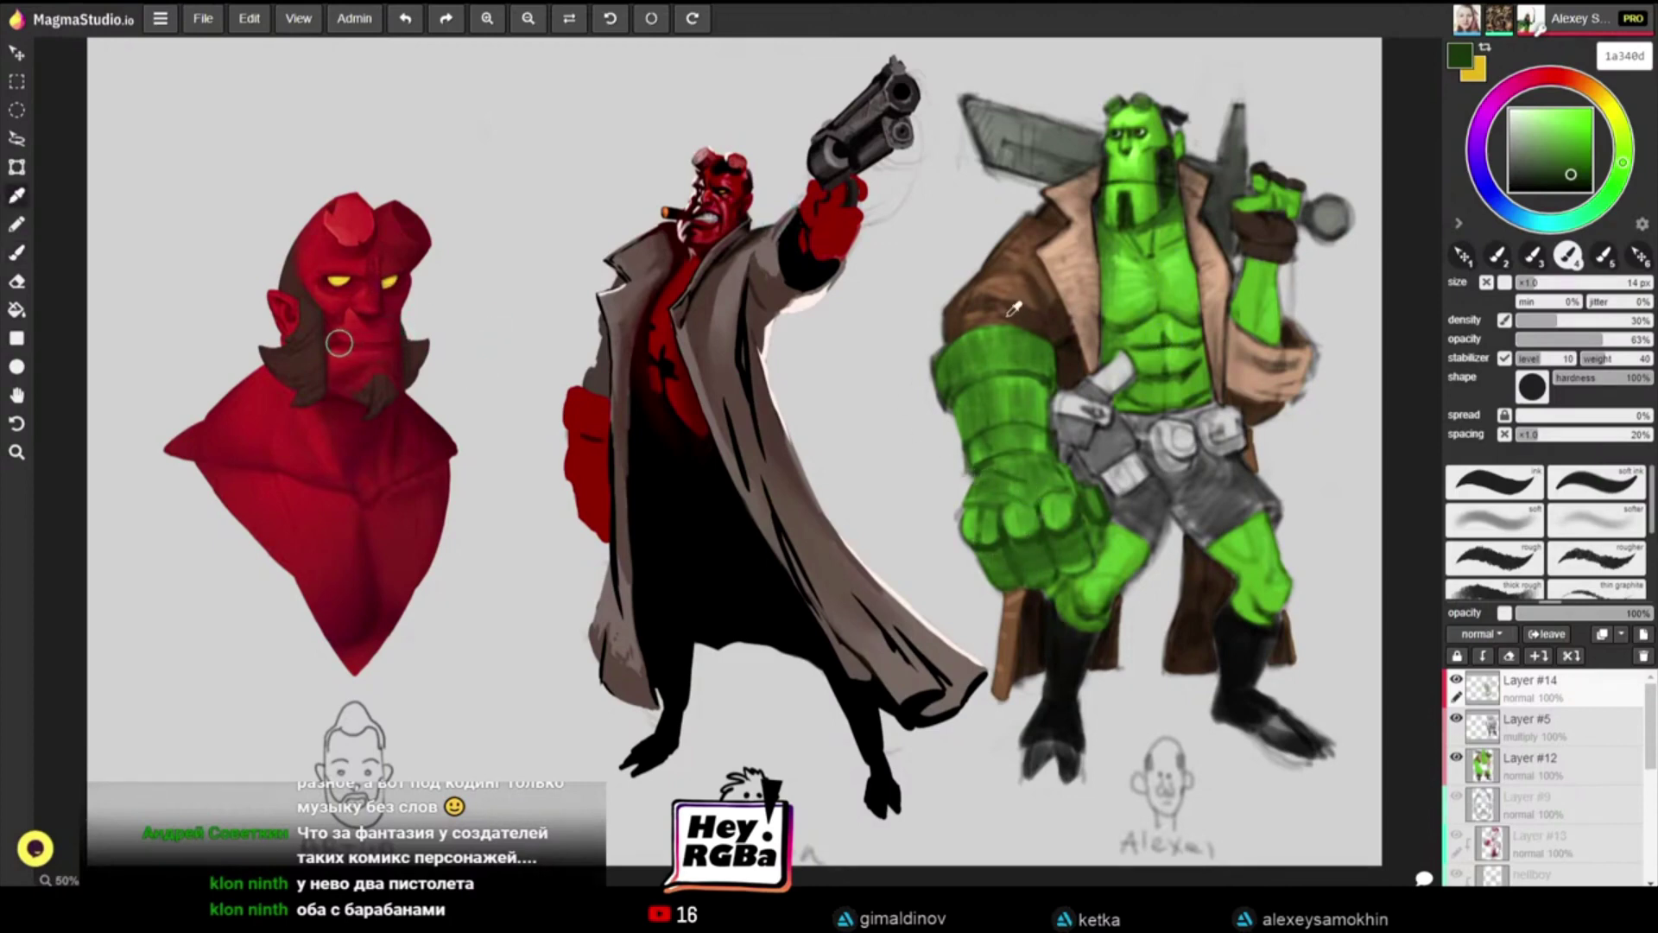
{"action": "left_click", "coordinate": [979, 347]}
{"action": "key", "text": "b"}
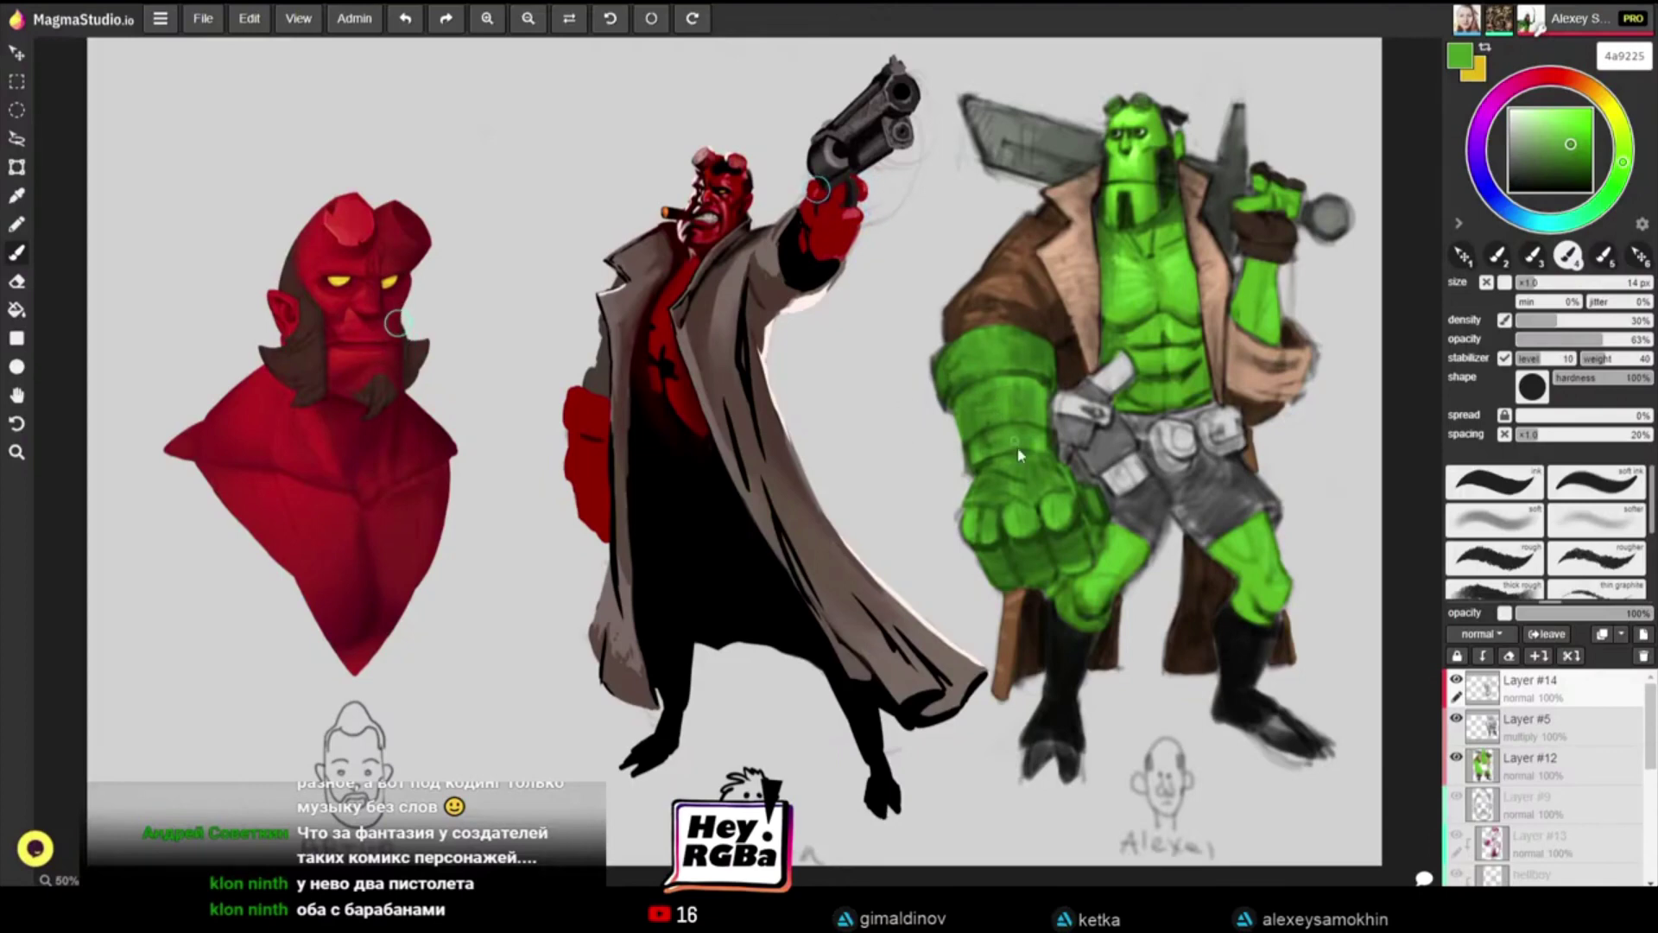
Step: Deepen the shadows on the oversized fist beside the thigh with dark green 182f0c, using 16 px and 20 px brushes
{"action": "left_click", "coordinate": [1076, 523], "text": "alt"}
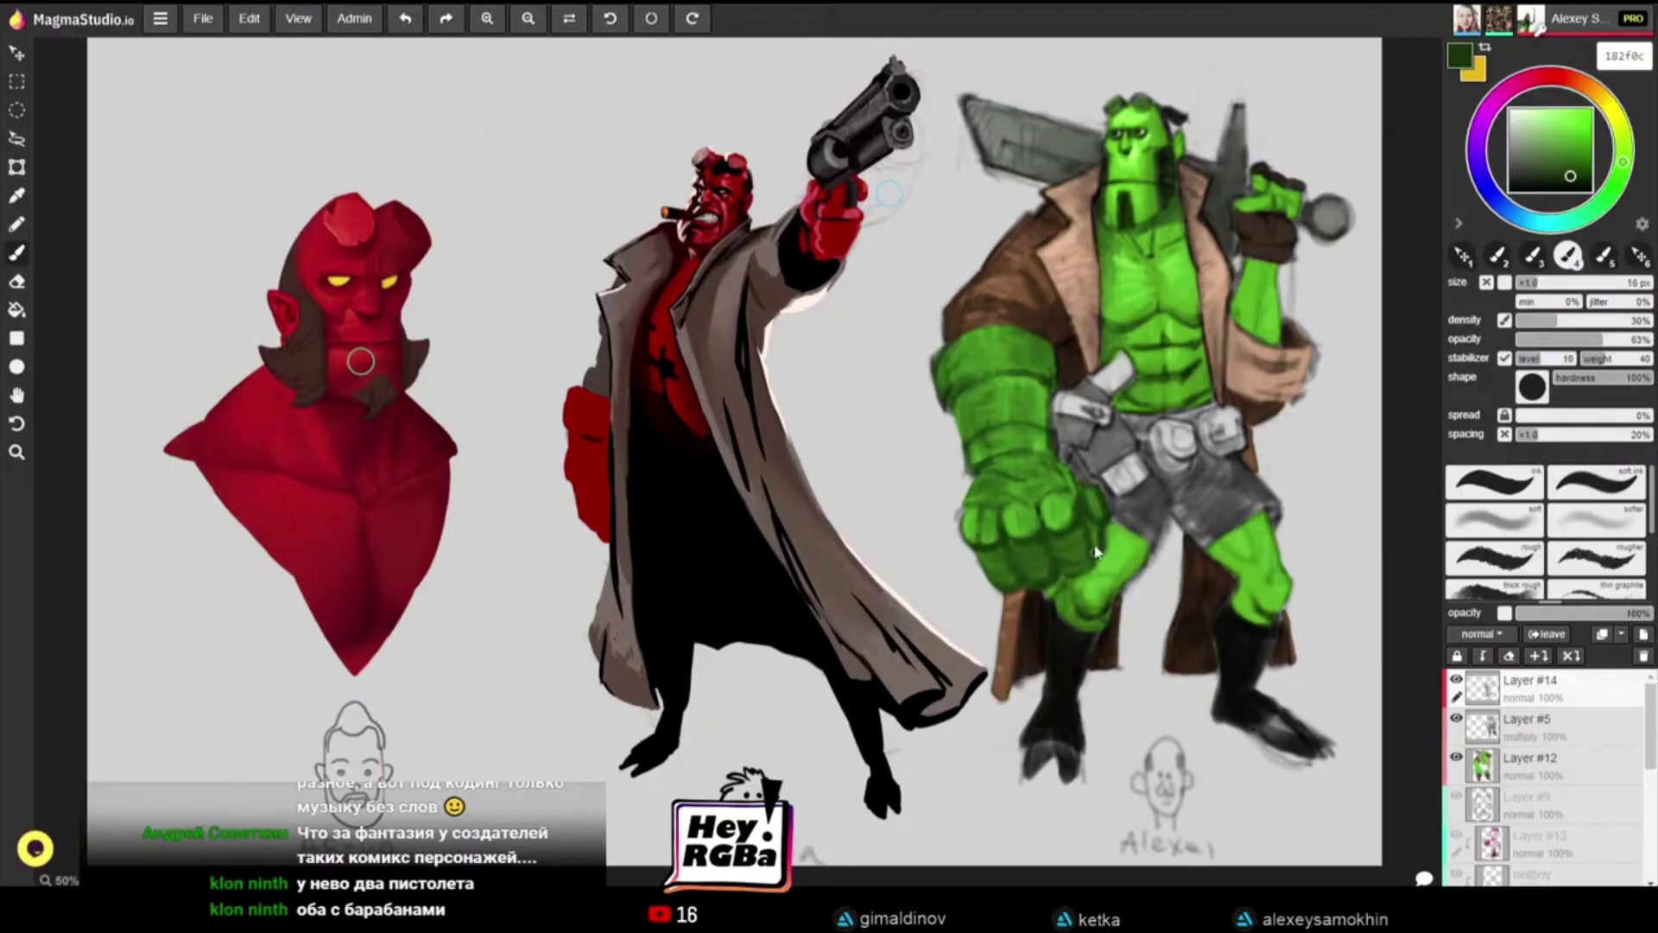
{"action": "key", "text": "bracketright"}
{"action": "key", "text": "bracketright"}
{"action": "key", "text": "bracketleft"}
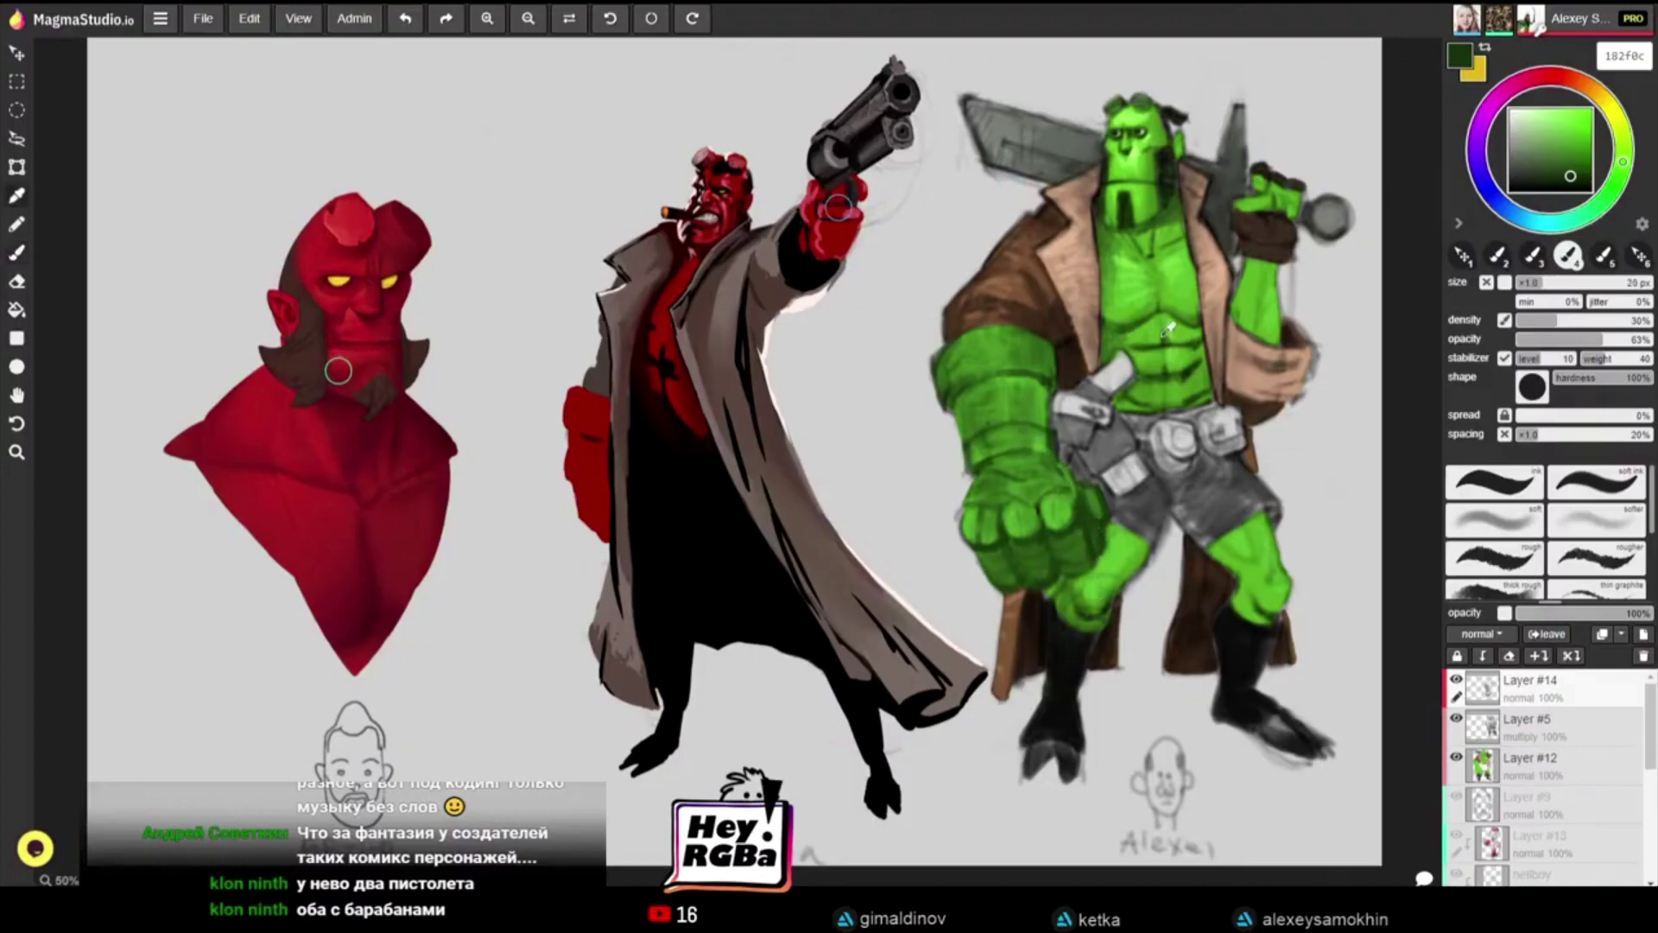
Step: Highlight the knuckles of the oversized fist with light greens 6bc236 and 96d76f, using 12 px and 10 px brushes
{"action": "left_click", "coordinate": [1057, 508], "text": "alt"}
{"action": "key", "text": "bracketleft"}
{"action": "key", "text": "bracketleft"}
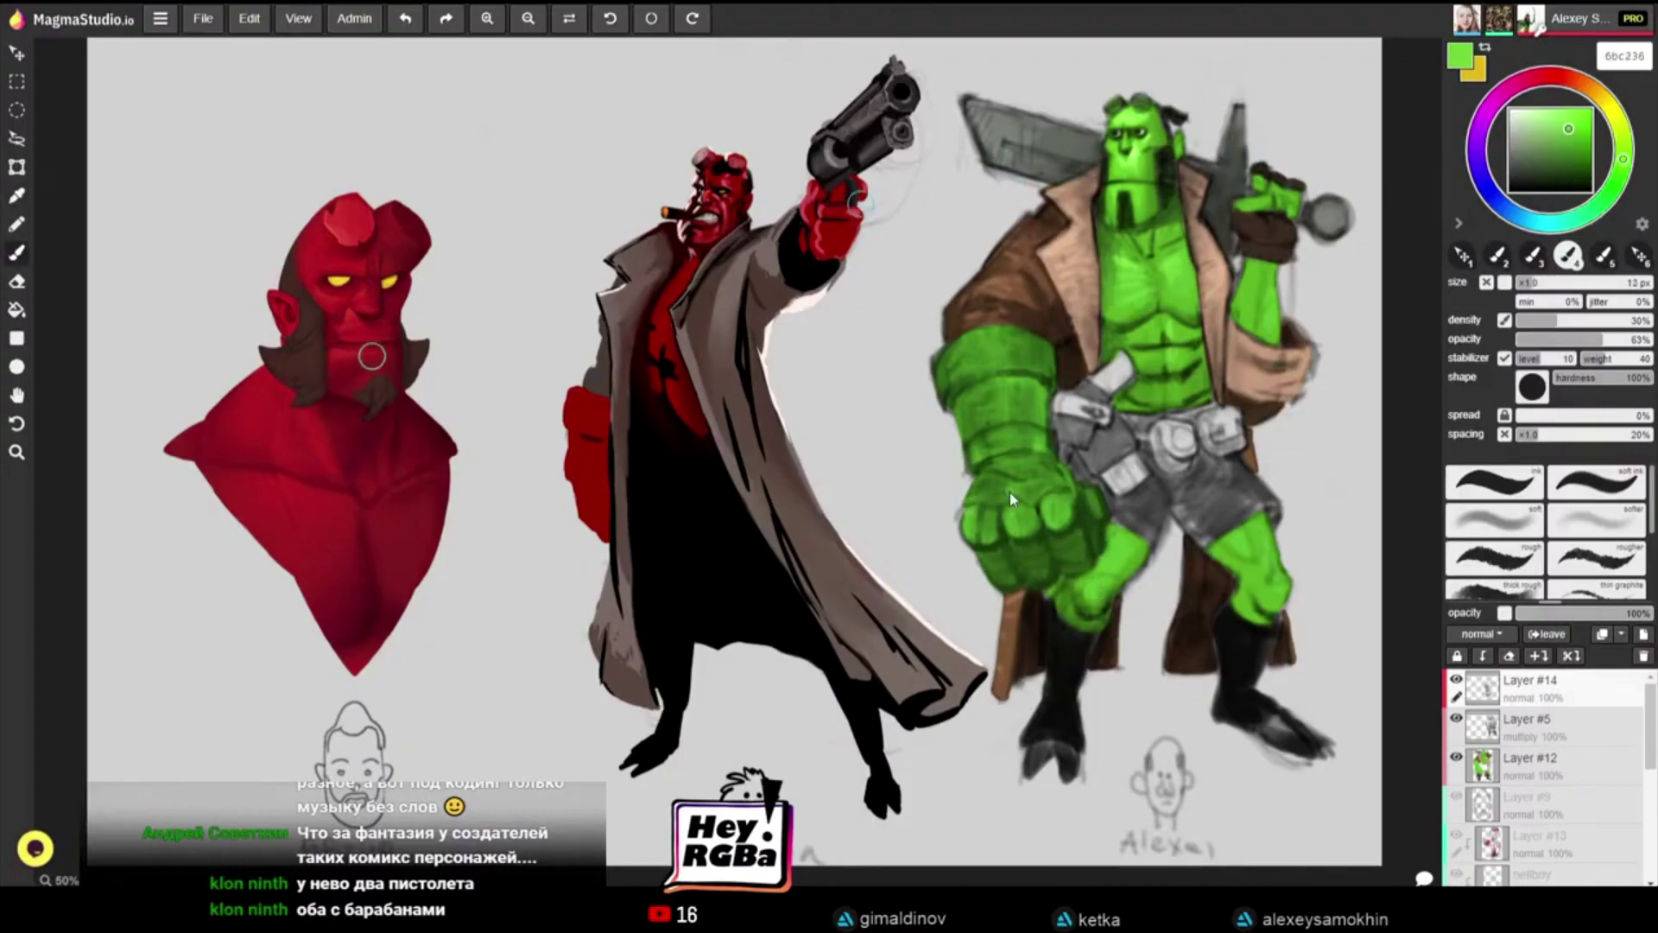
{"action": "left_click", "coordinate": [1548, 122]}
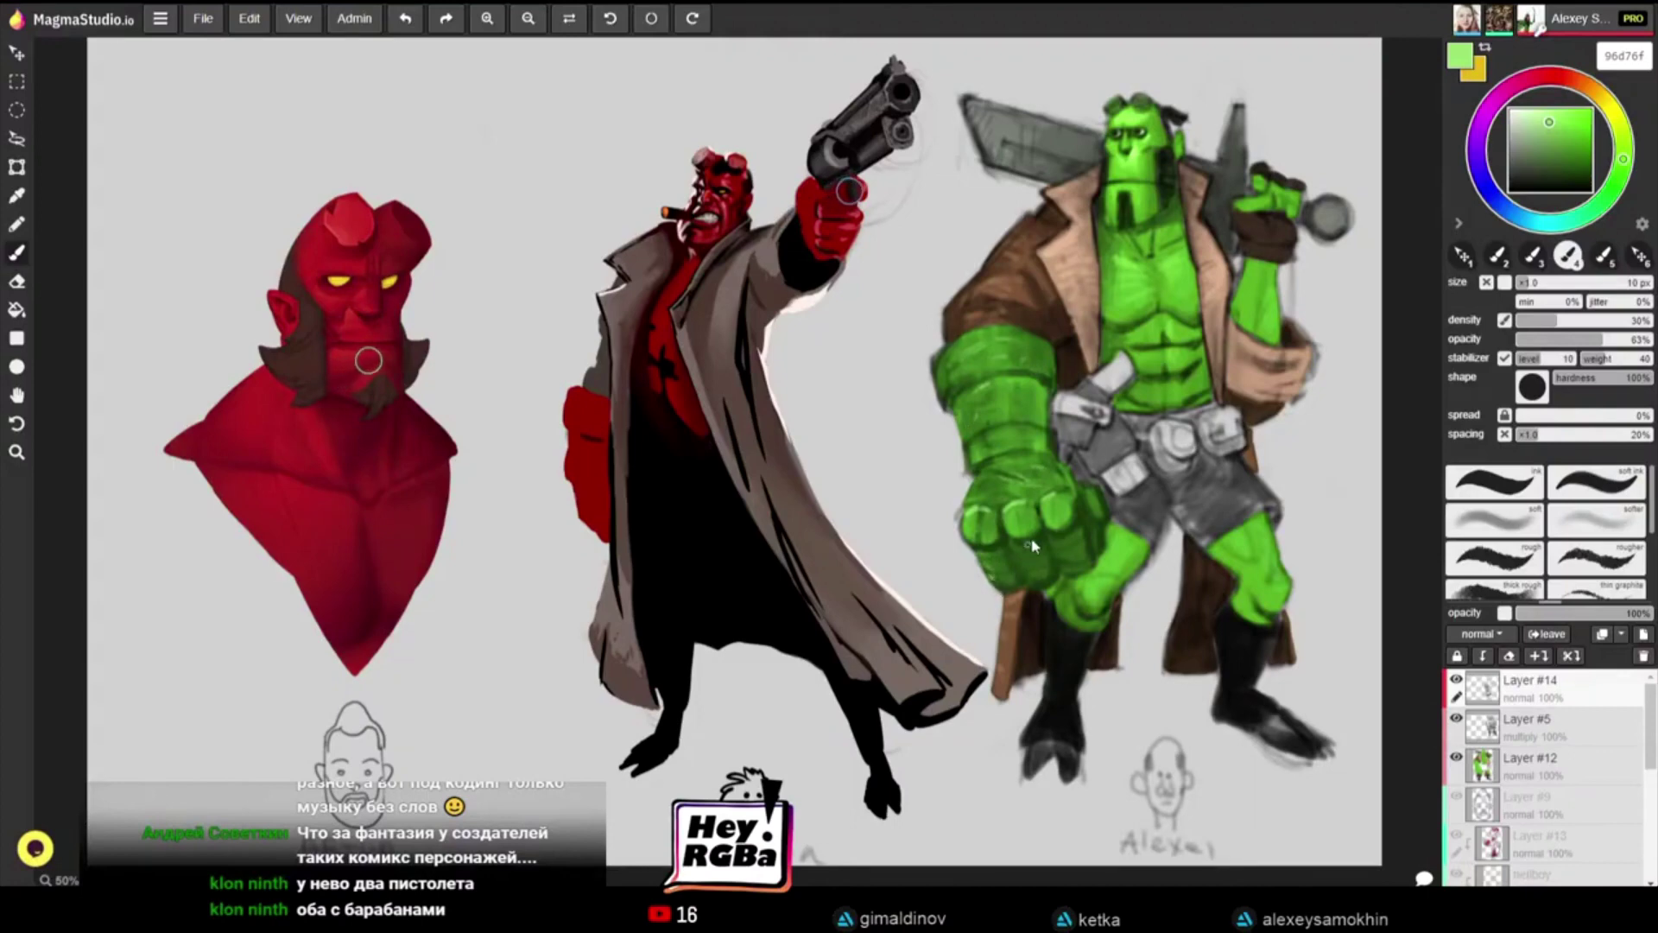
Step: Refine the oversized arm's creases and shading with near-black 0e120c and sampled greens 478d24, 53a227, 2f5d10 and 203c12, using a 12 px brush
{"action": "key", "text": "alt"}
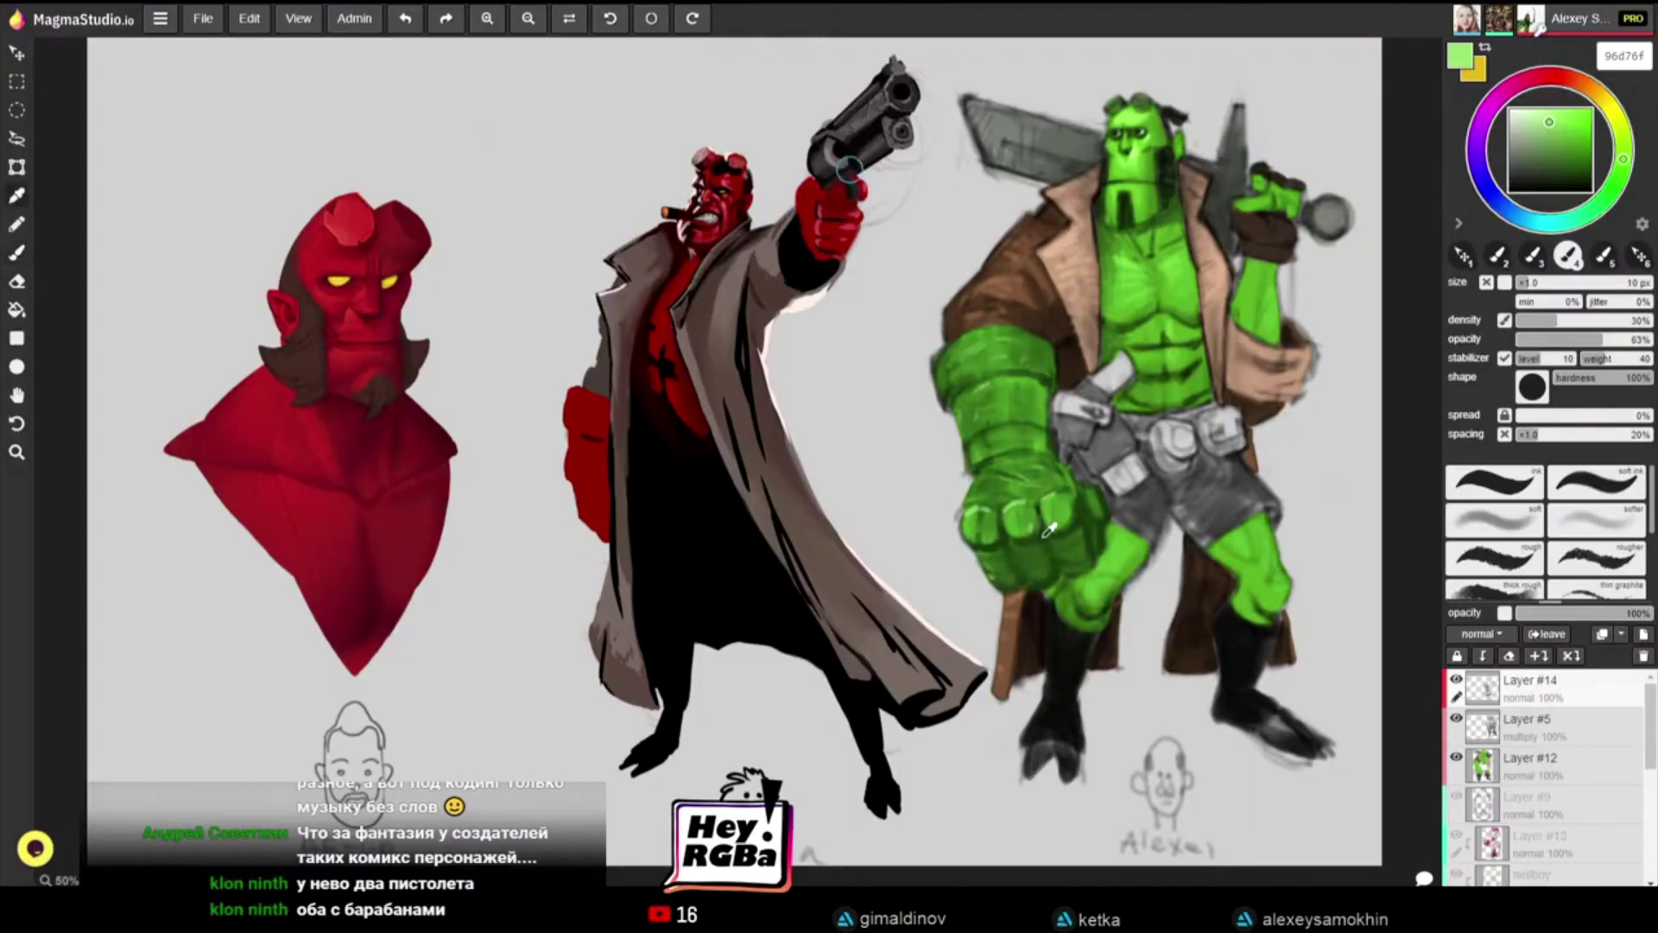
{"action": "left_click", "coordinate": [1170, 143]}
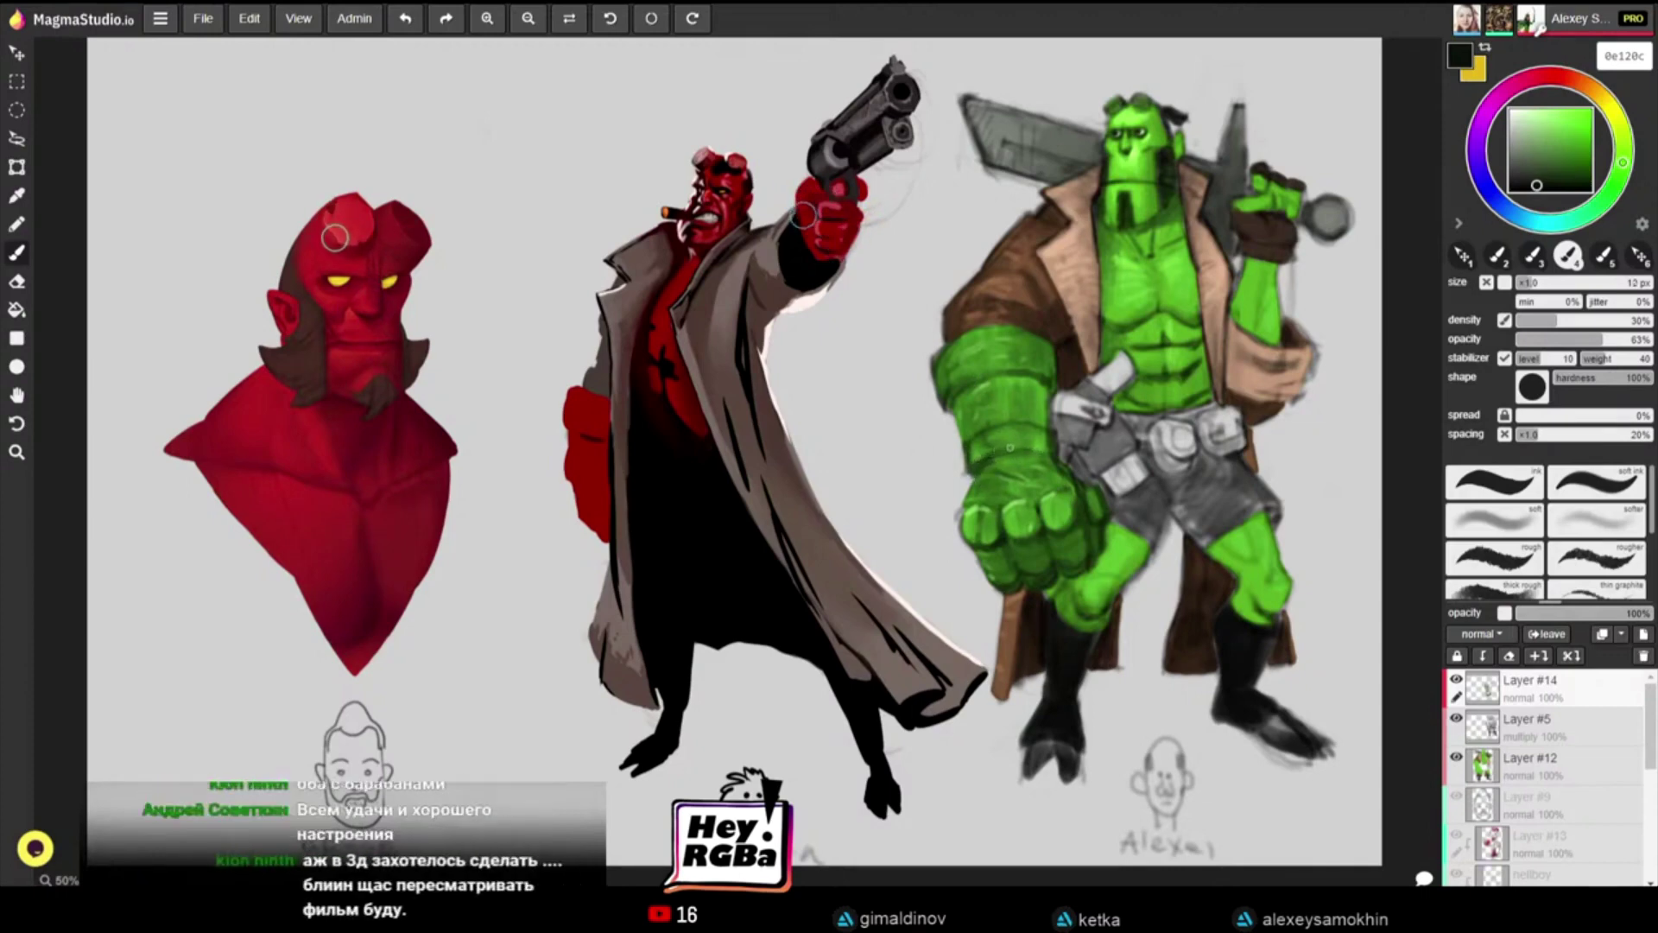
{"action": "left_click", "coordinate": [1029, 420], "text": "alt"}
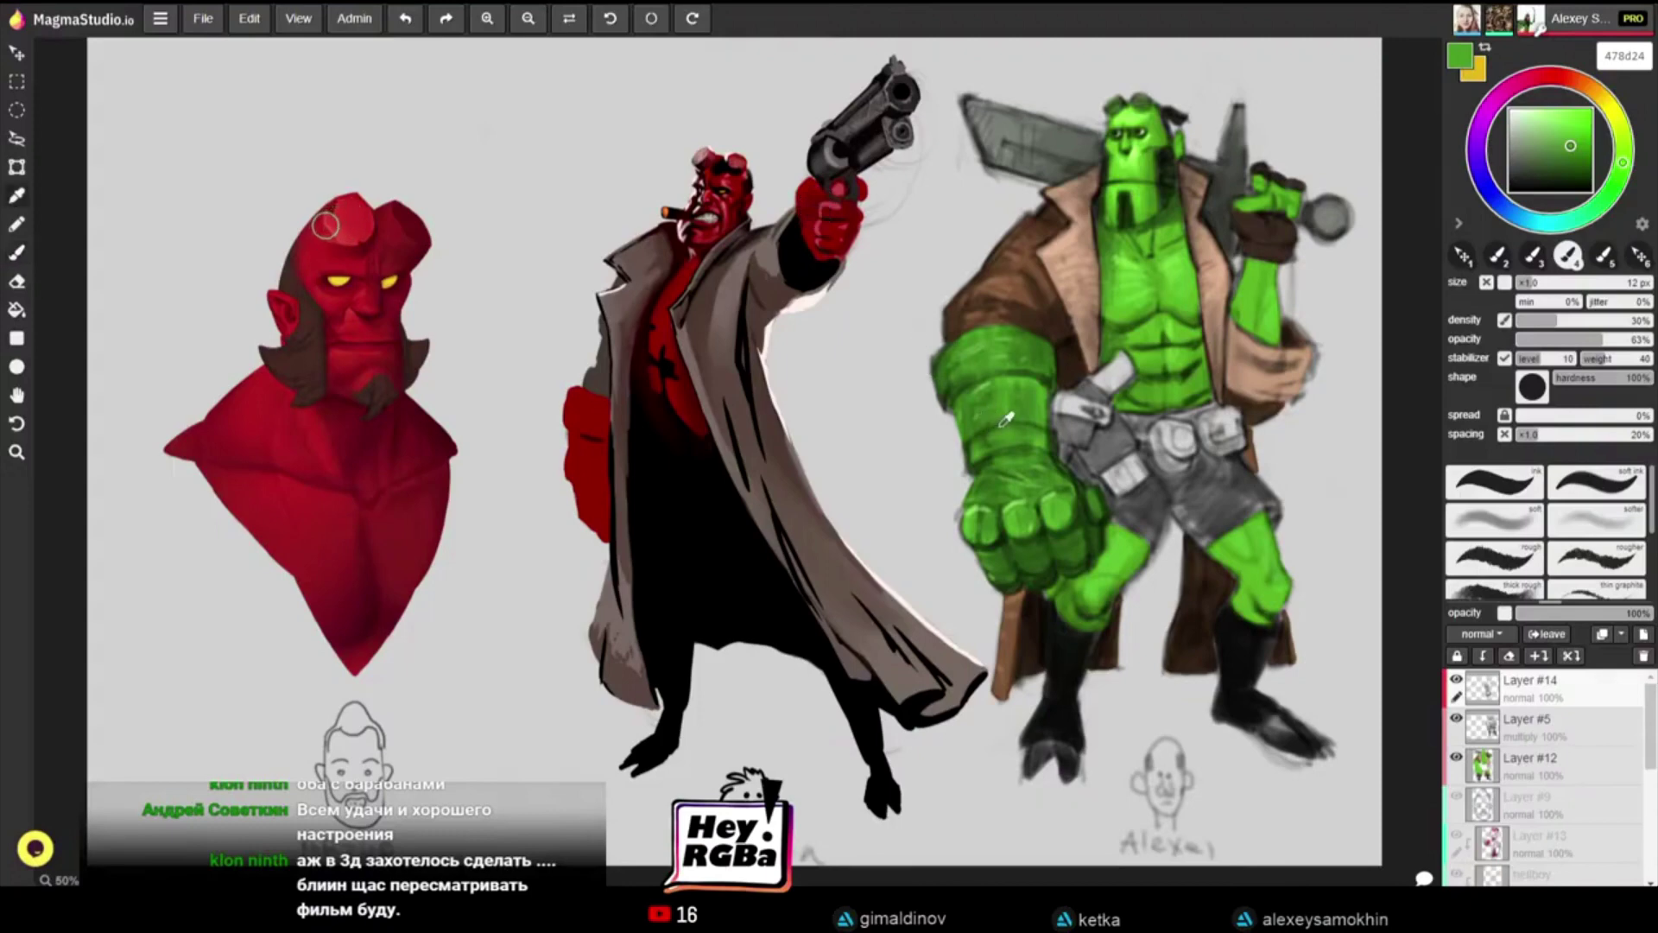
{"action": "left_click", "coordinate": [1015, 356], "text": "alt"}
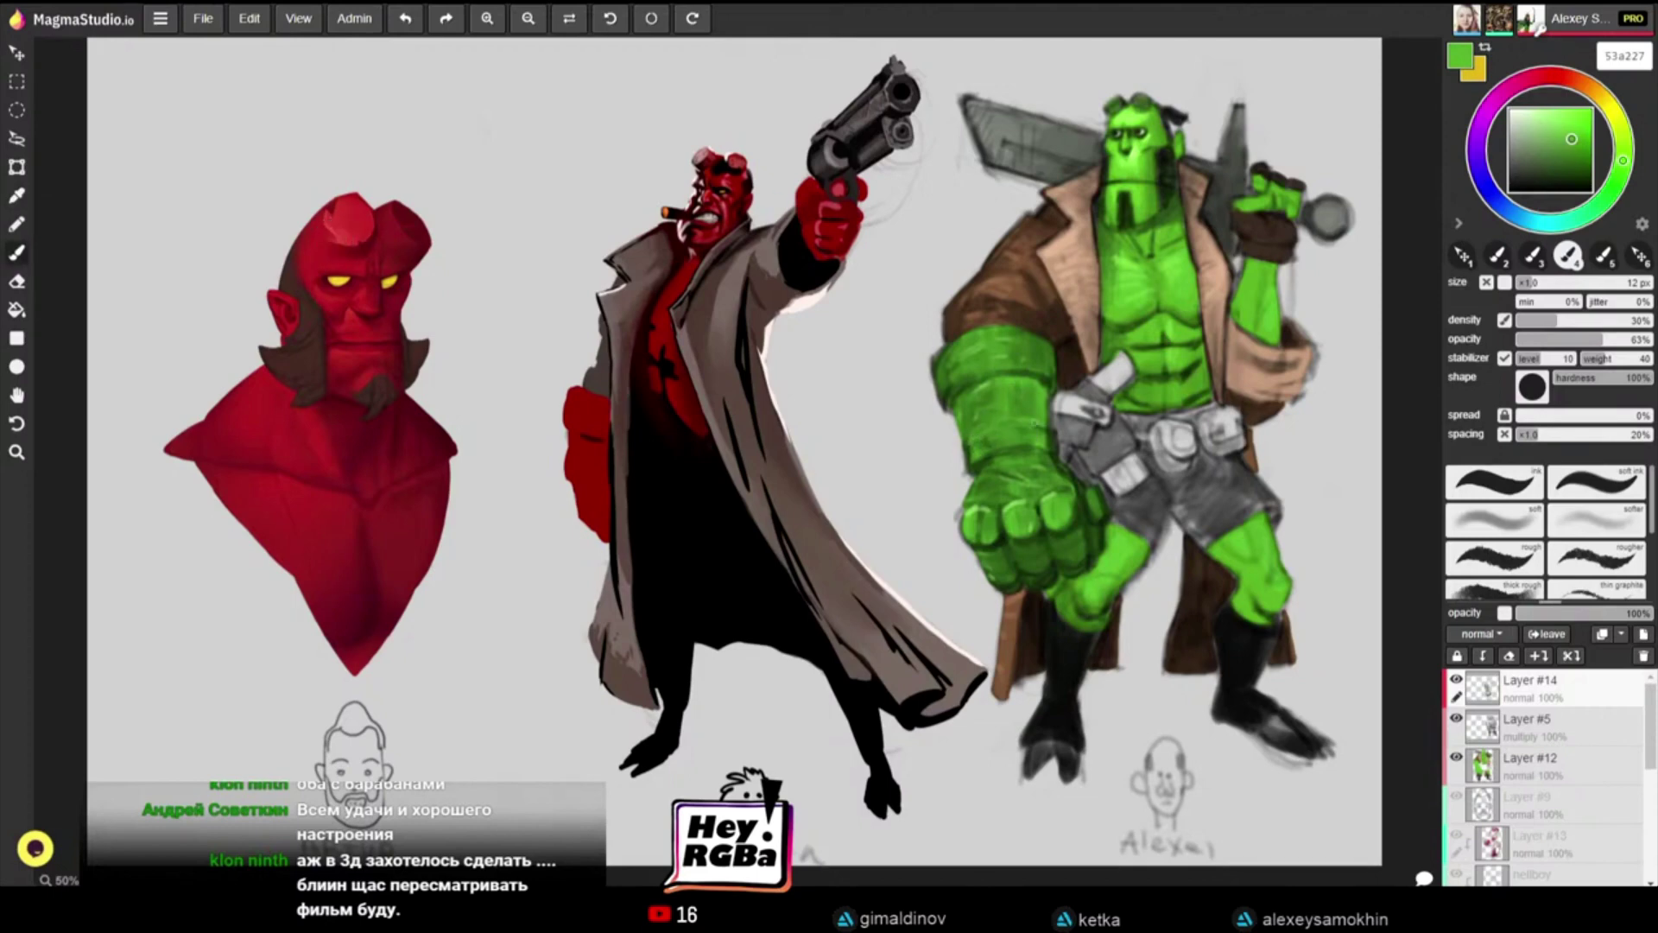
{"action": "left_click", "coordinate": [970, 426], "text": "alt"}
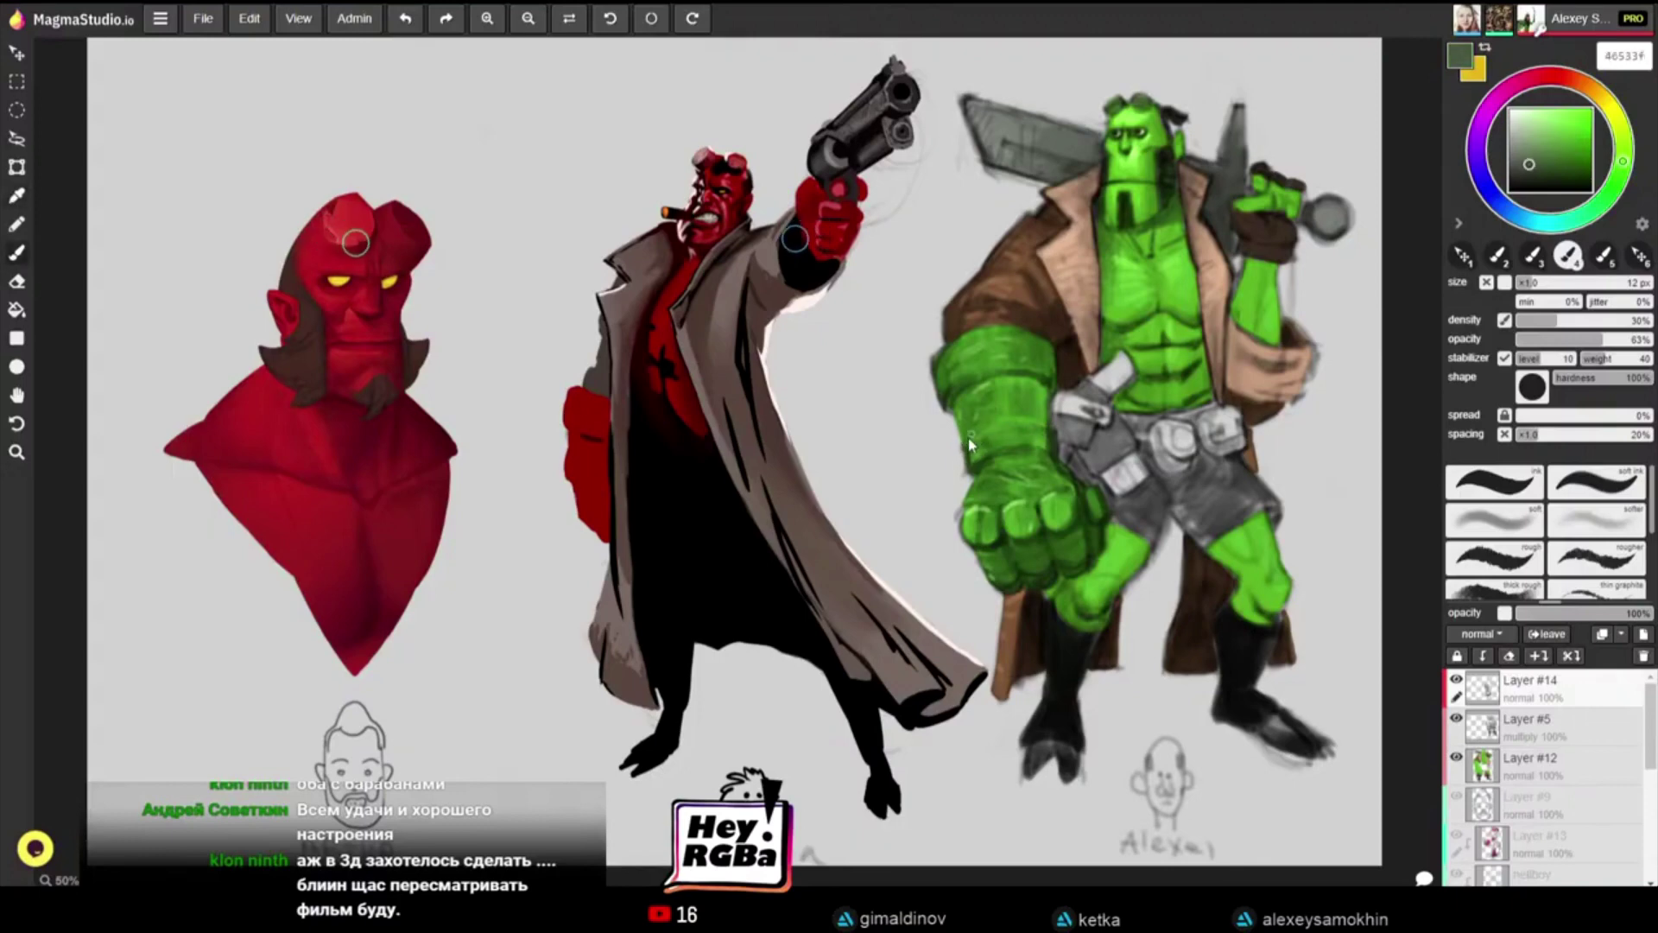
{"action": "left_click", "coordinate": [981, 442], "text": "alt"}
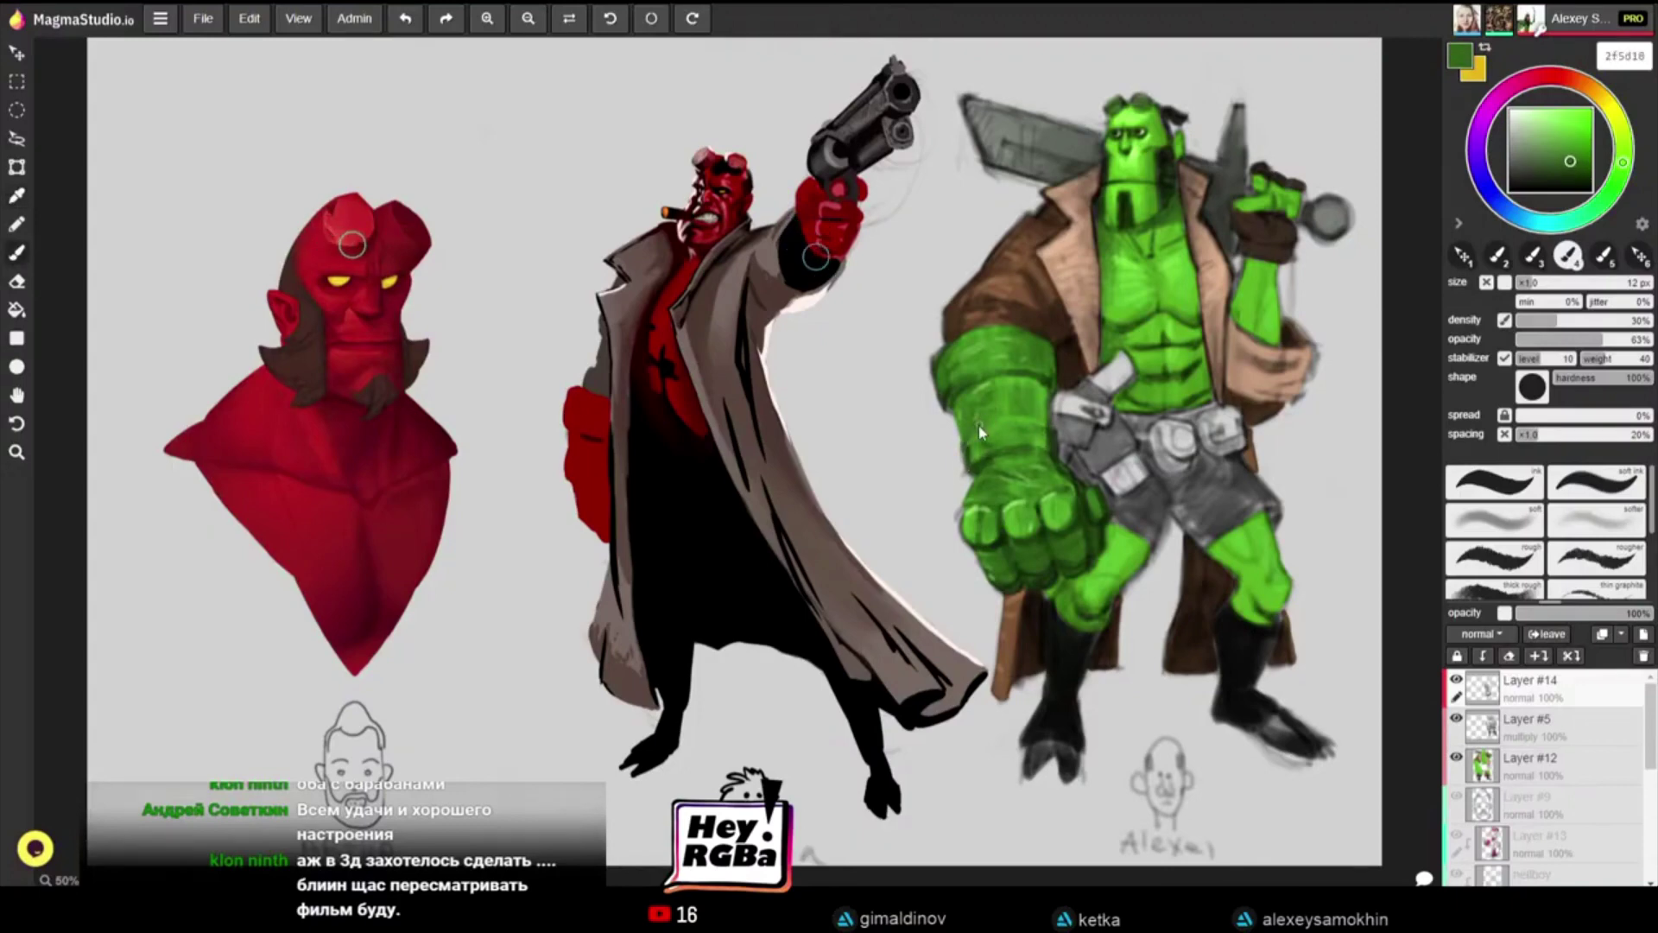
{"action": "left_click", "coordinate": [970, 432], "text": "alt"}
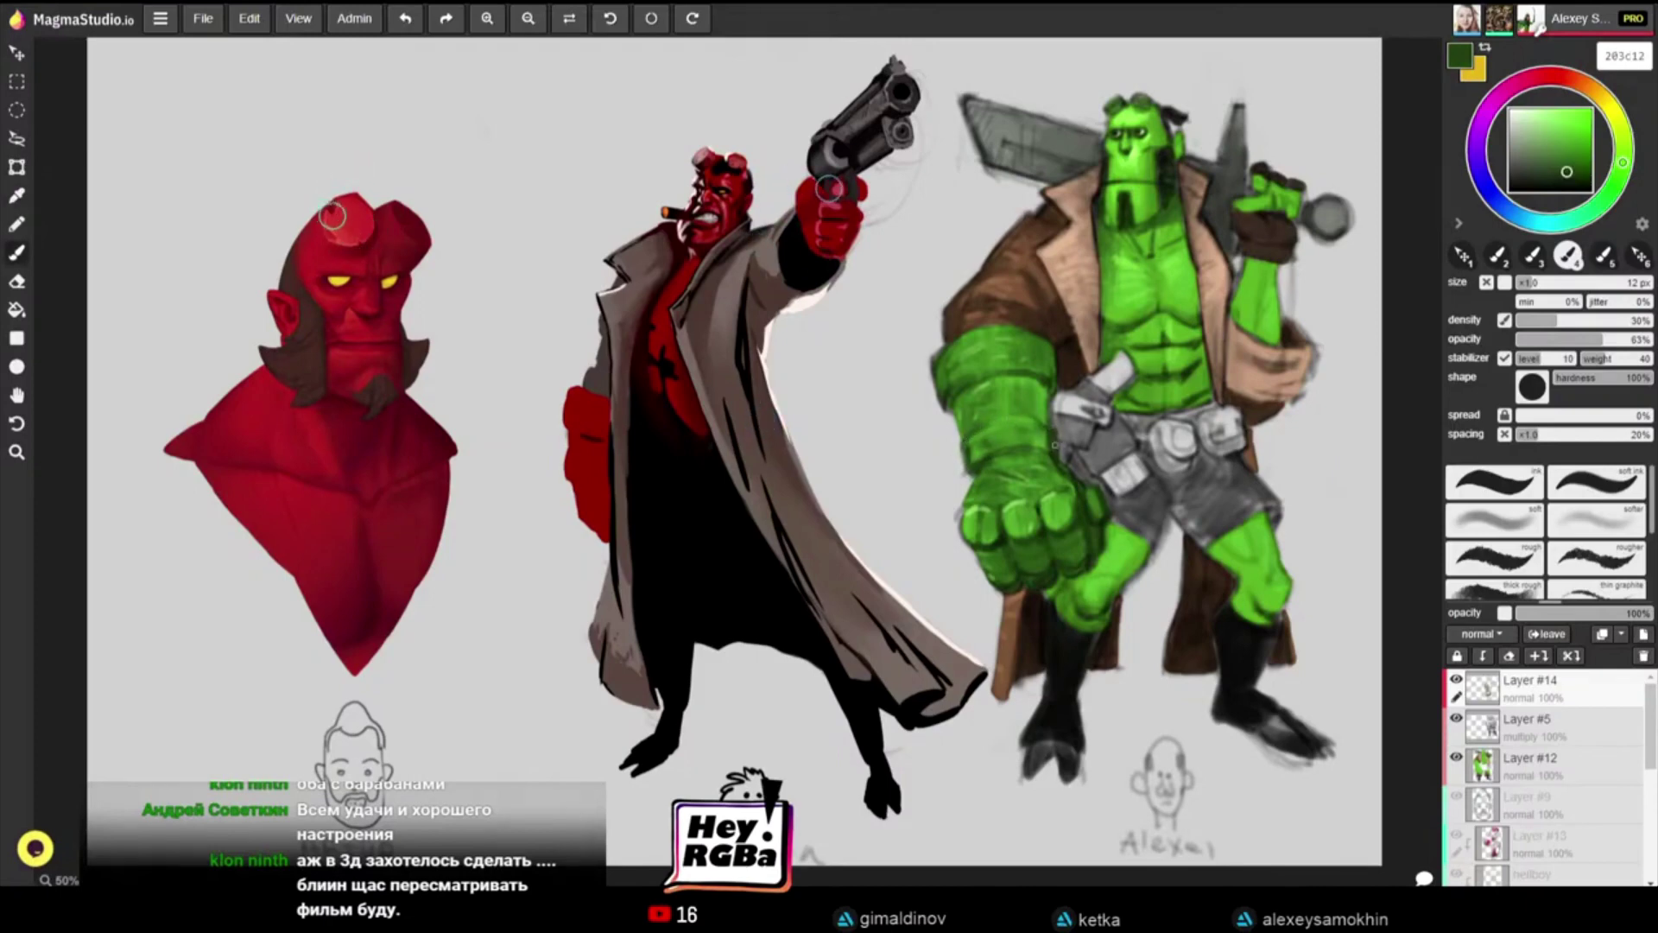
Step: Refine the oversized arm and fist with sampled greens 234414, 192612, 519f28 and 76b750, using 16 px and 12 px brushes
{"action": "left_click", "coordinate": [999, 460], "text": "alt"}
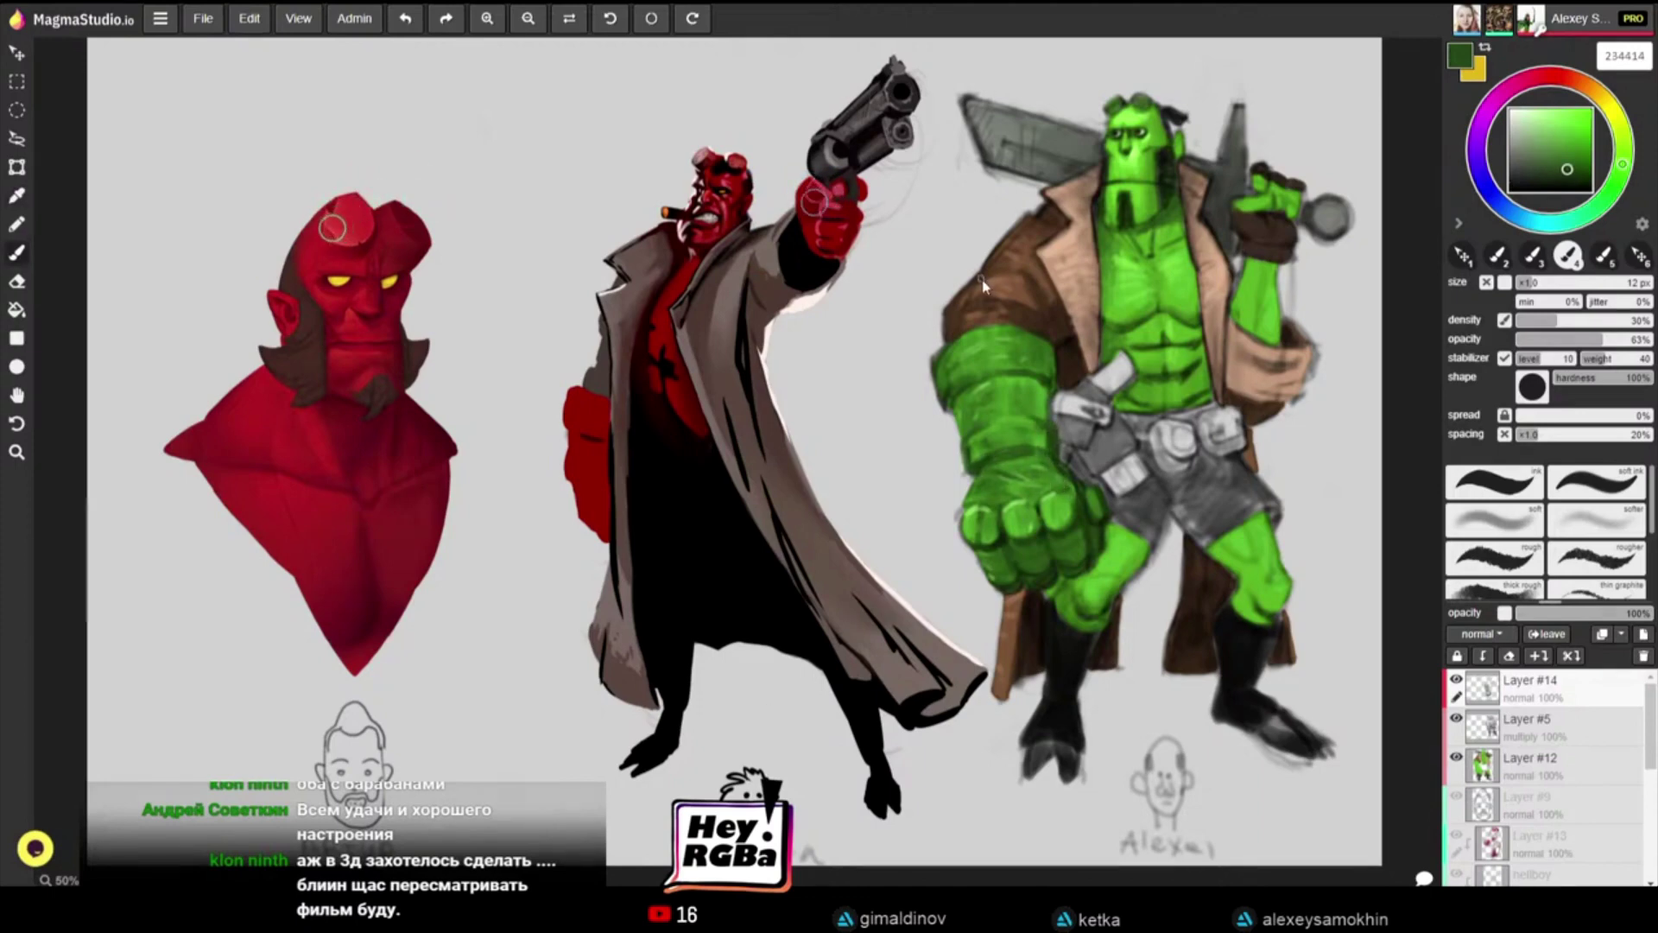
{"action": "left_click", "coordinate": [1173, 182], "text": "alt"}
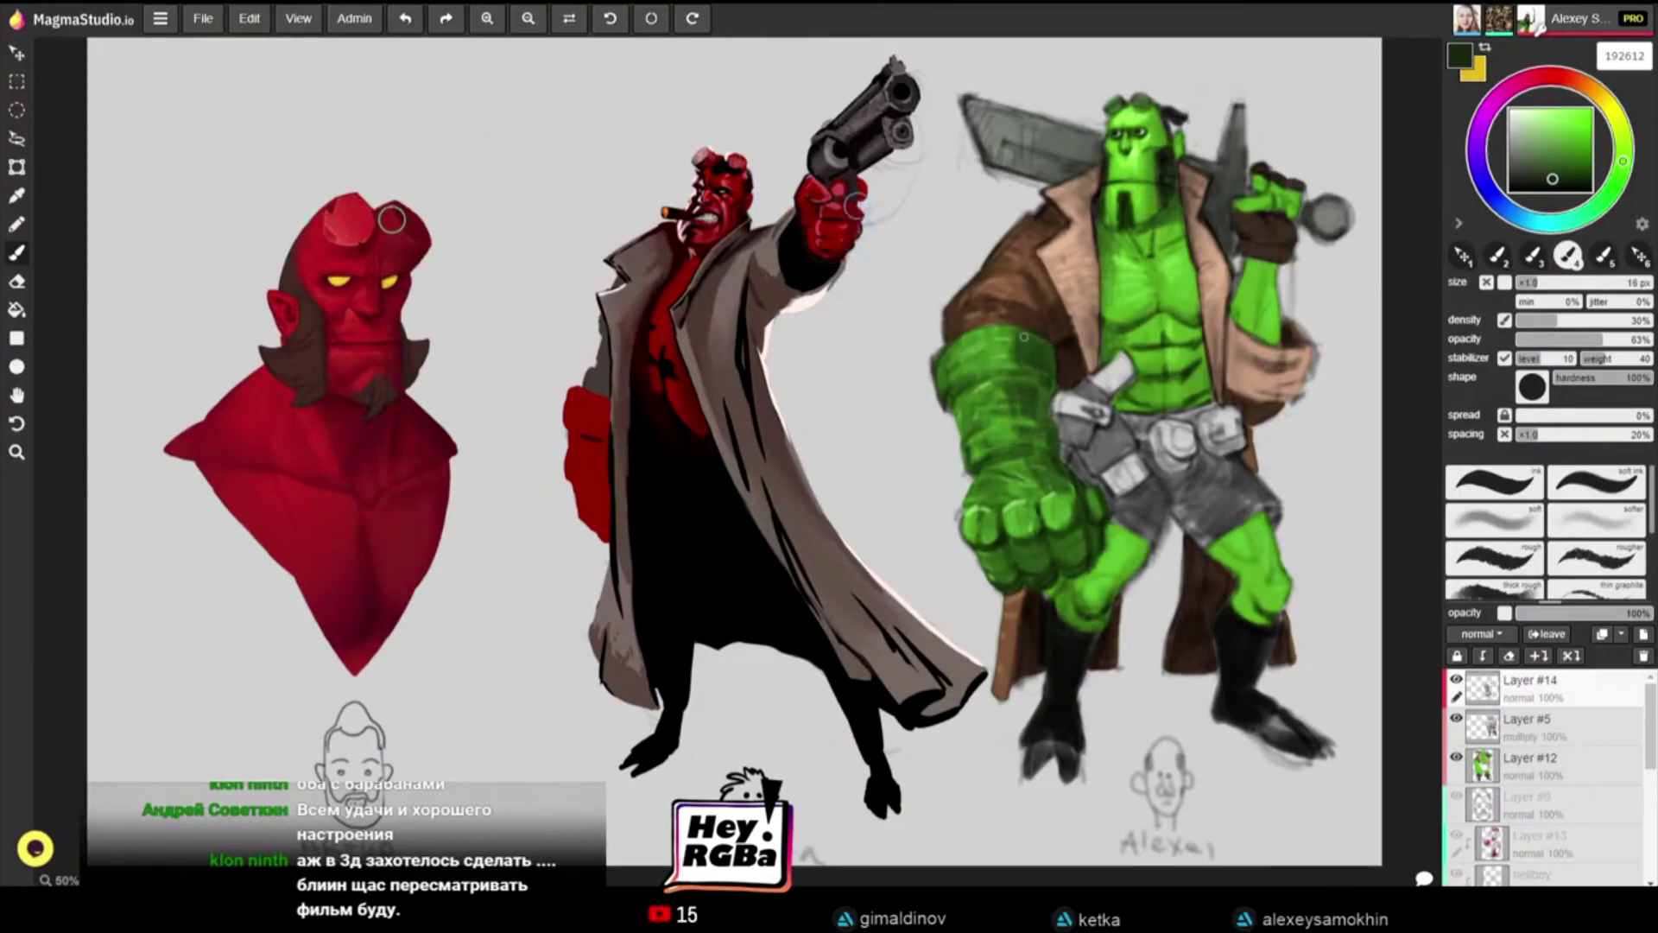
{"action": "left_click", "coordinate": [1075, 507], "text": "alt"}
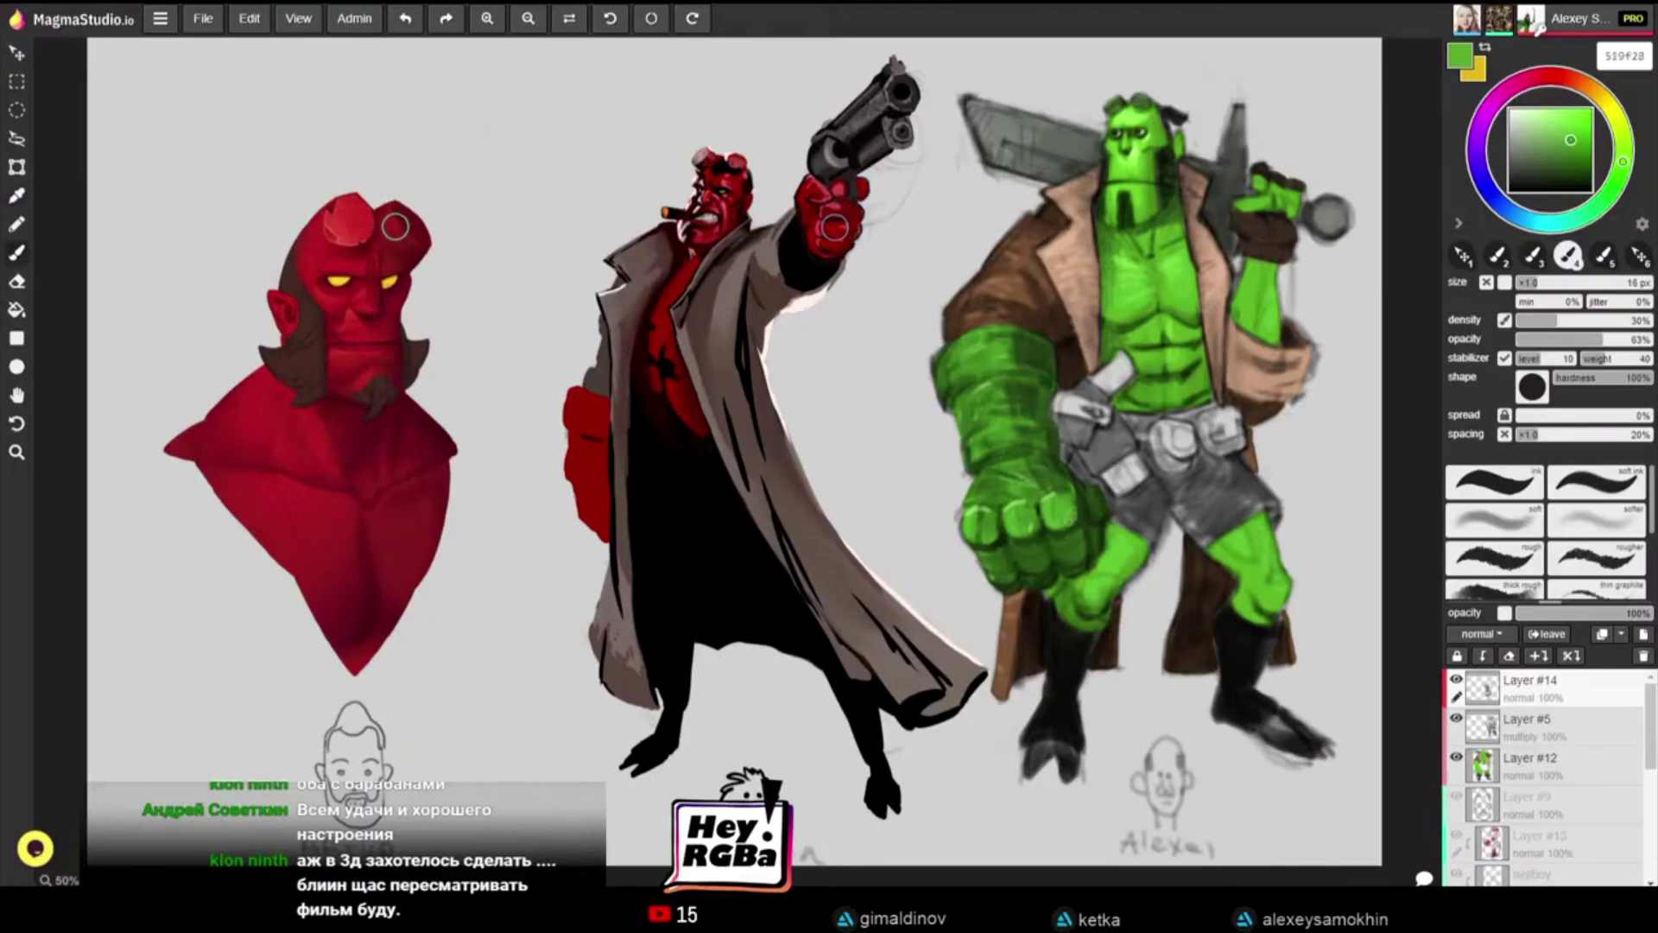
{"action": "key", "text": "alt"}
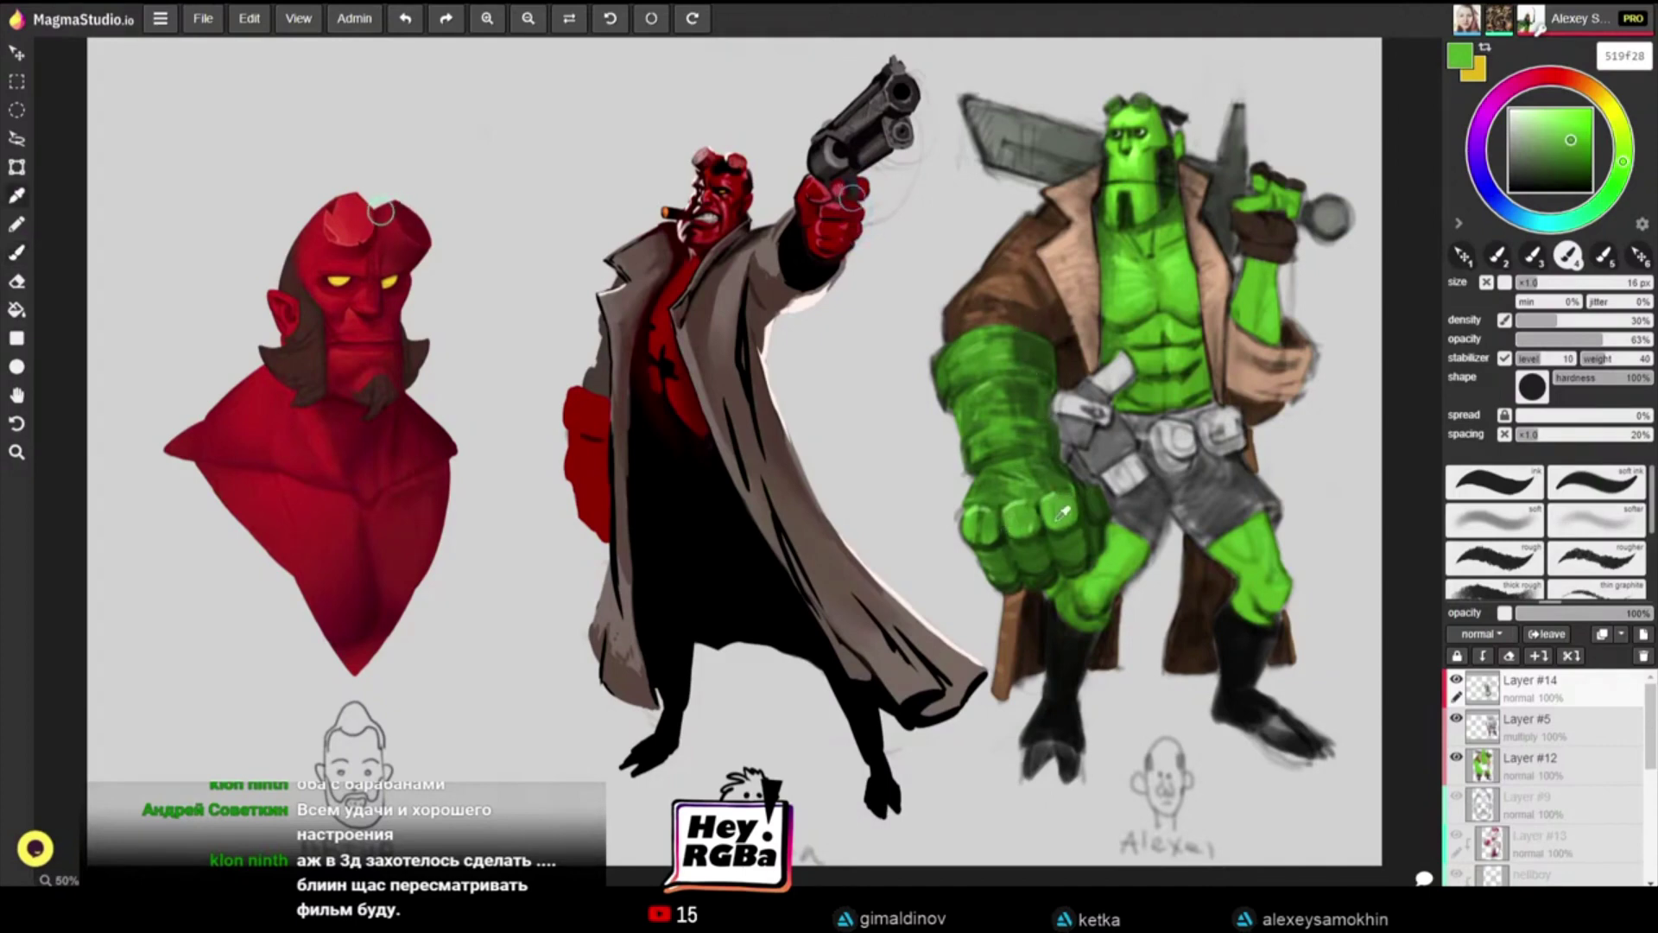
{"action": "left_click", "coordinate": [1039, 501], "text": "alt"}
{"action": "left_click", "coordinate": [1050, 497], "text": "alt"}
{"action": "key", "text": "bracketleft"}
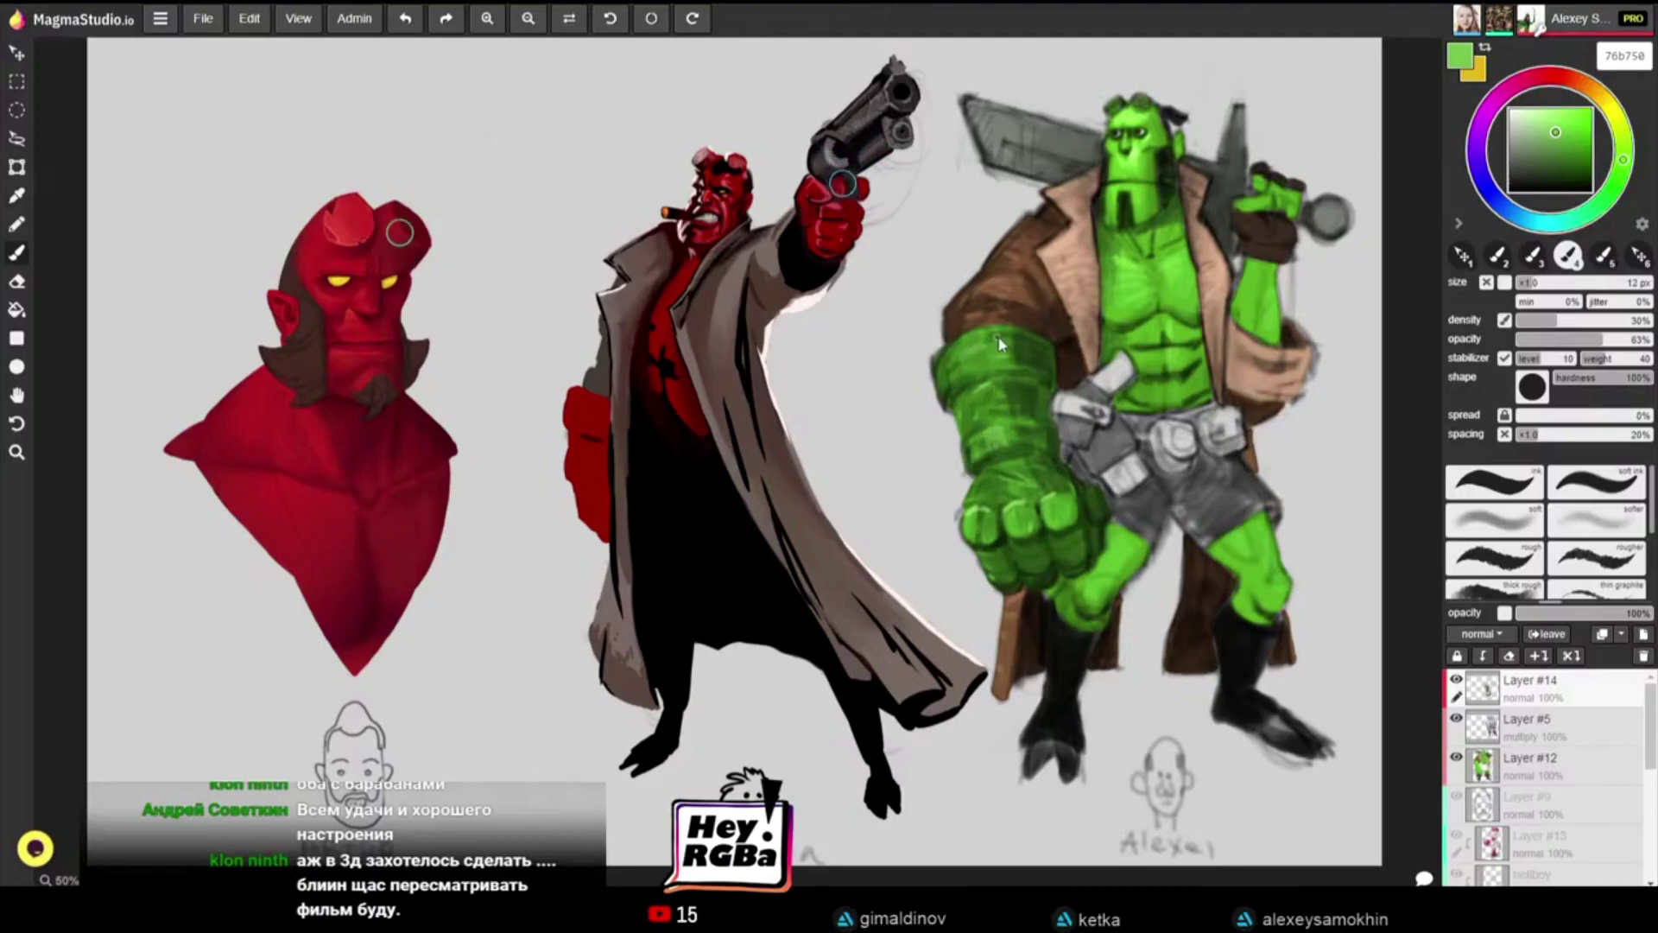
Step: Deepen the creases and dark edges of the oversized arm with 1f3b11, 182f0c and 18110a, using 12 px and 14 px brushes
{"action": "left_click", "coordinate": [959, 387], "text": "alt"}
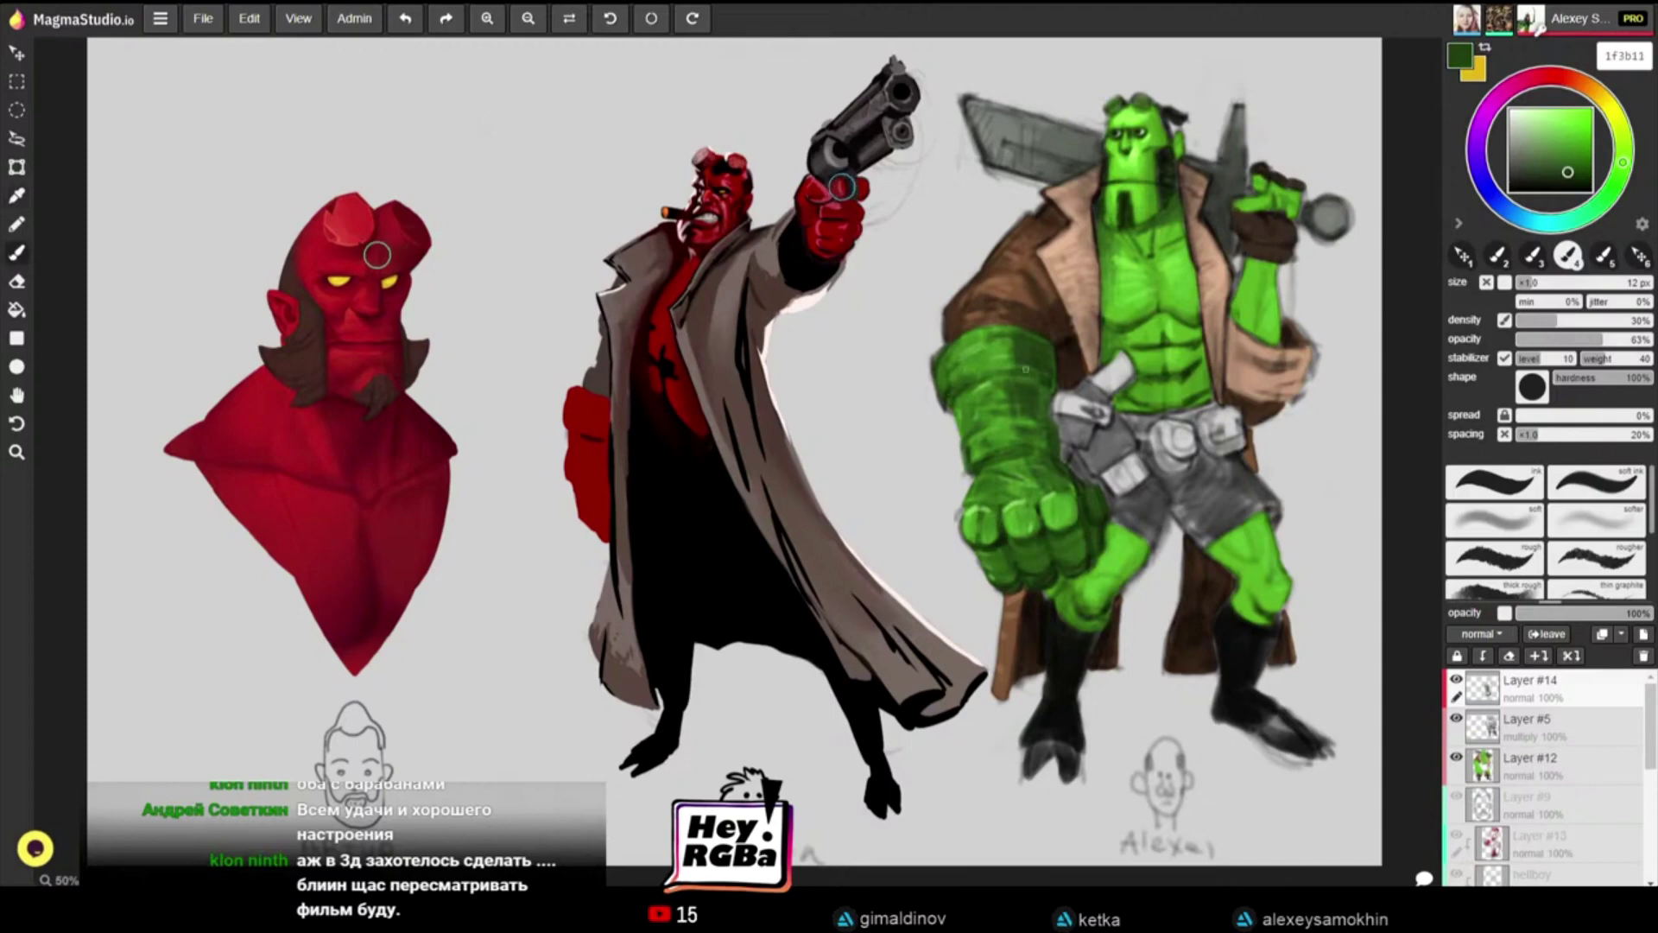
{"action": "left_click", "coordinate": [952, 385], "text": "alt"}
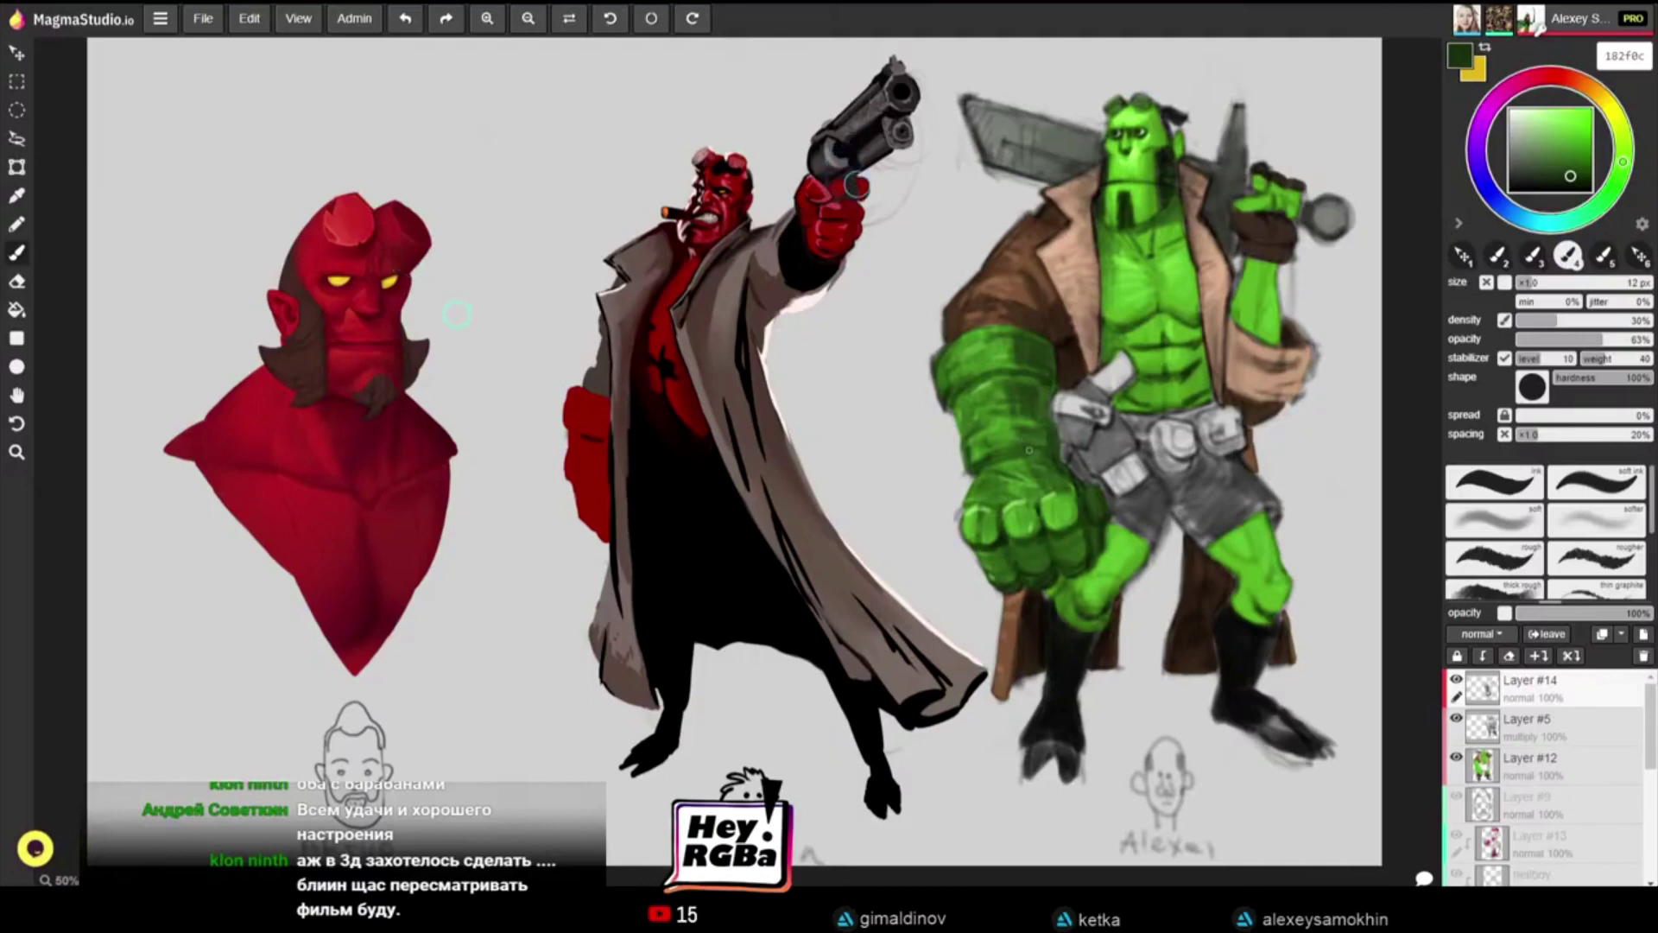
{"action": "left_click", "coordinate": [1042, 608], "text": "alt"}
{"action": "key", "text": "bracketright"}
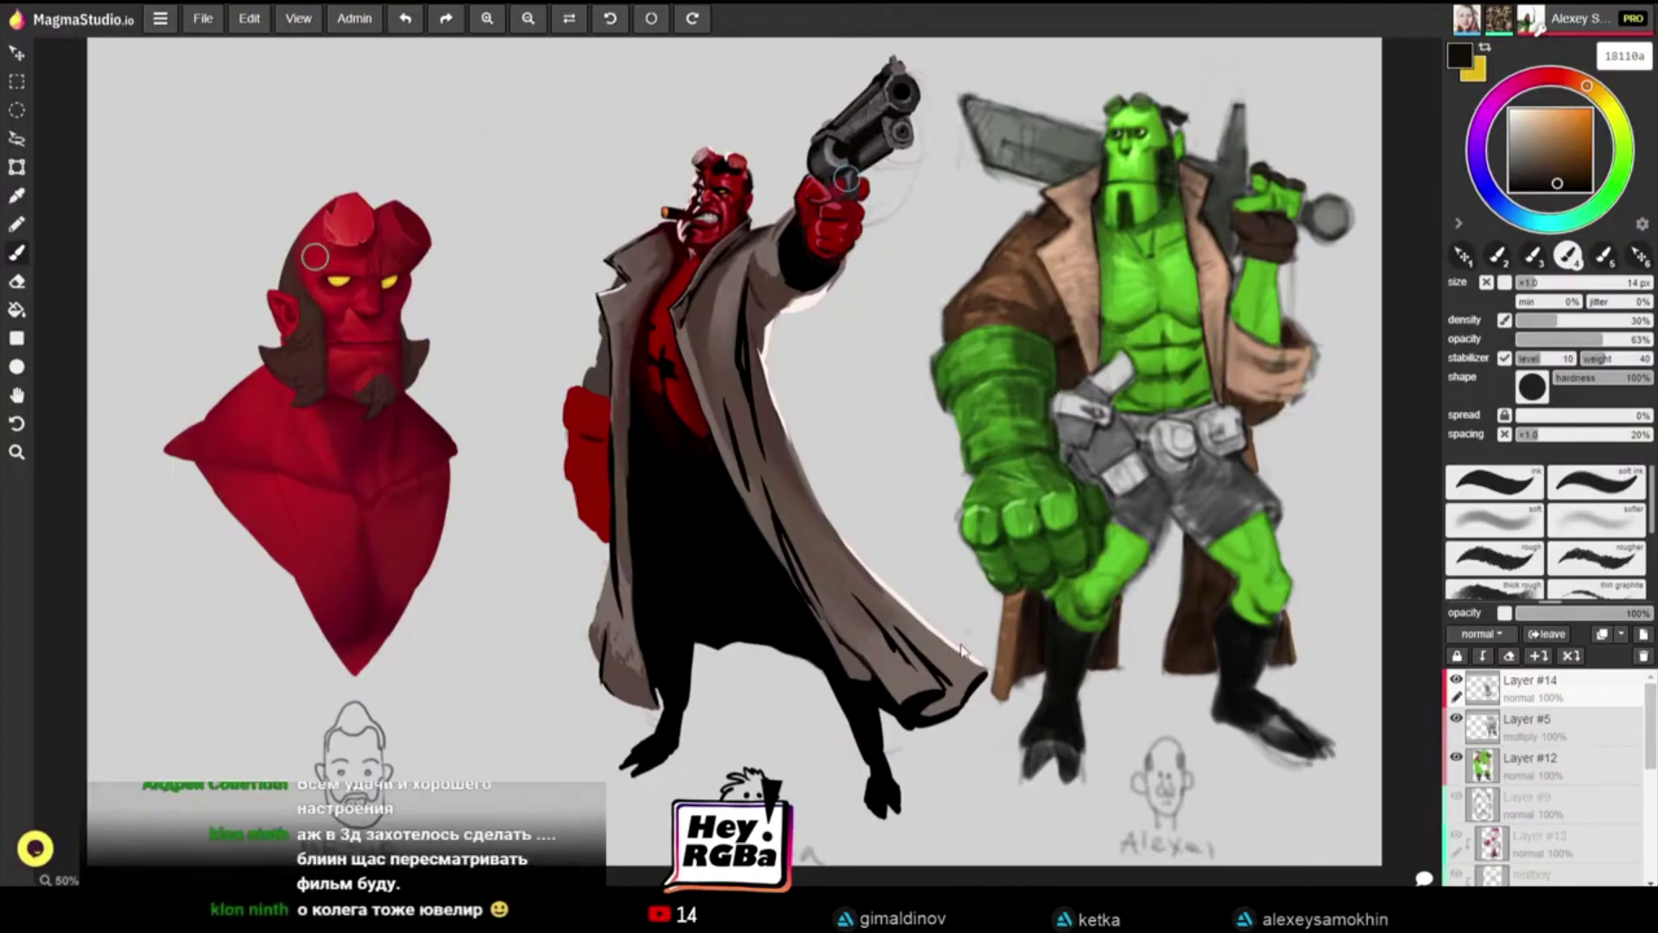
{"action": "scroll", "coordinate": [898, 628], "scroll_direction": "down", "scroll_amount": 1}
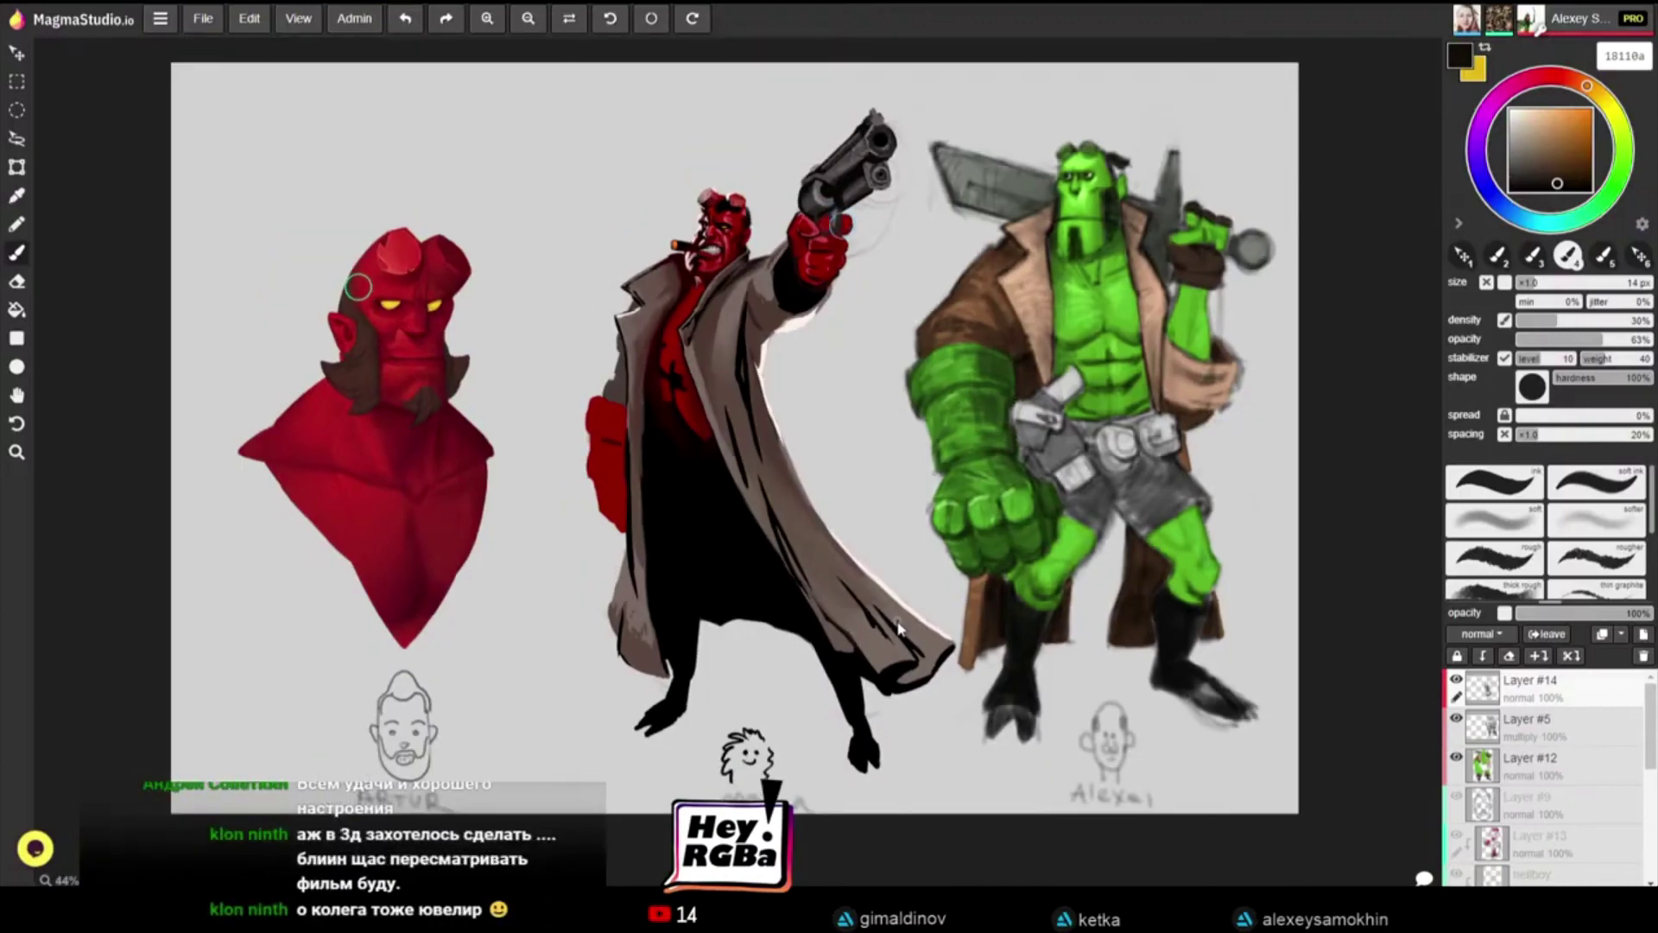
{"action": "scroll", "coordinate": [910, 553], "scroll_direction": "up", "scroll_amount": 1}
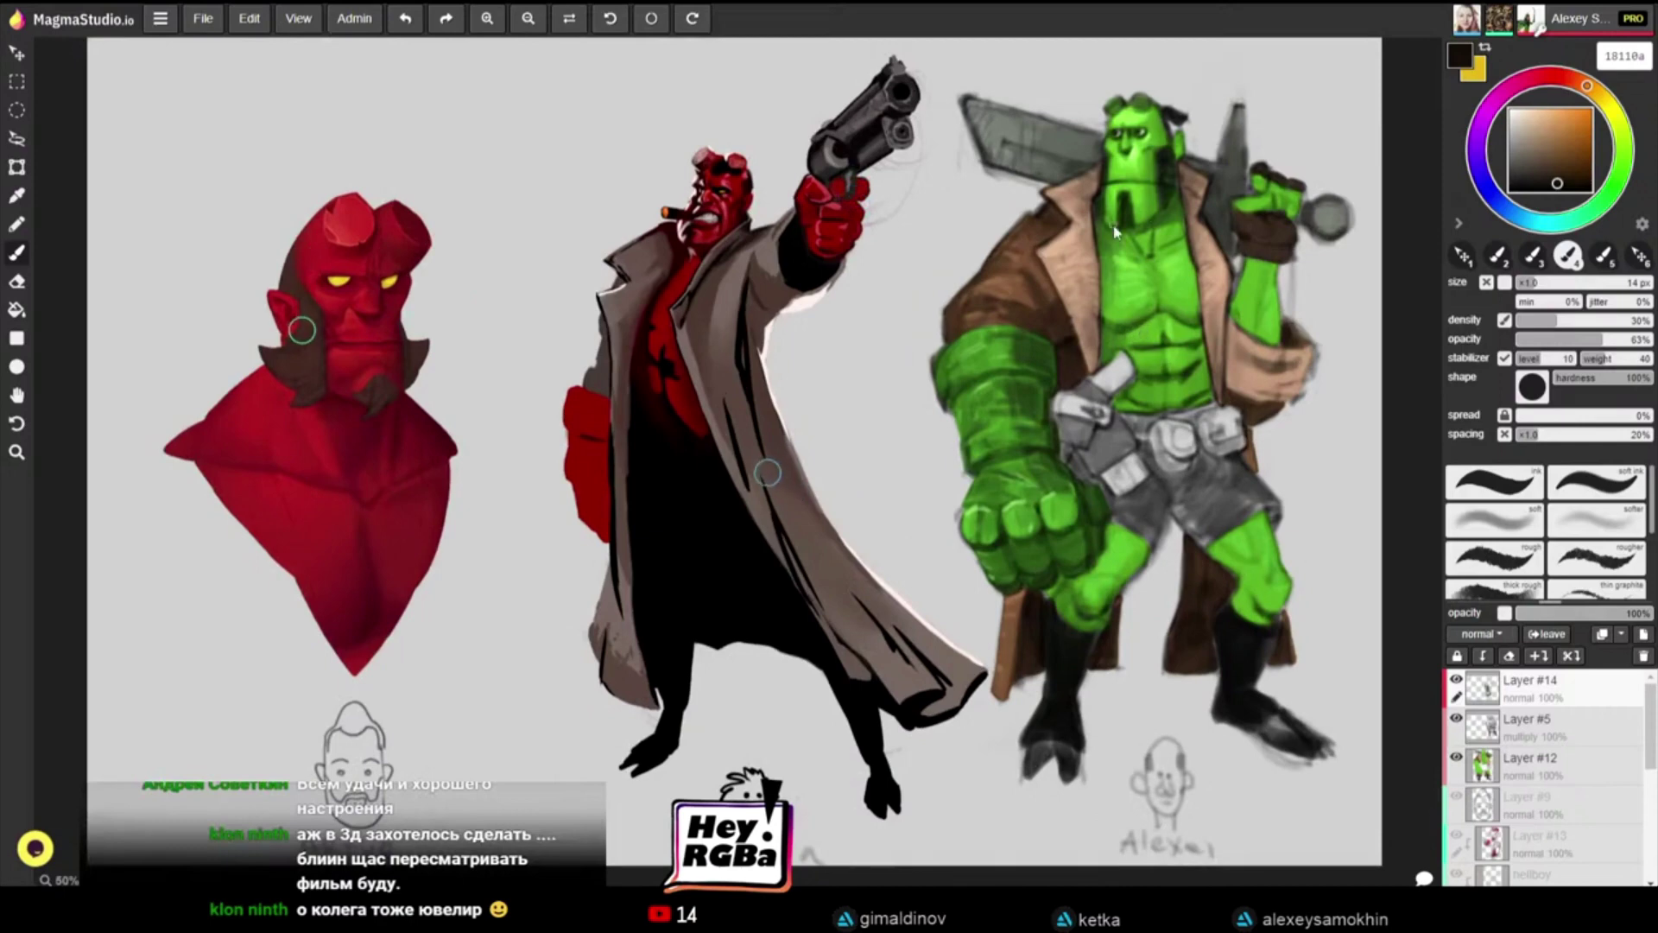
Step: Shade the chest beside the coat lapel with sampled tones 312419, 2e3629, 3c6120 and 5fa534, using 14 px and 20 px brushes
{"action": "left_click", "coordinate": [1102, 334], "text": "alt"}
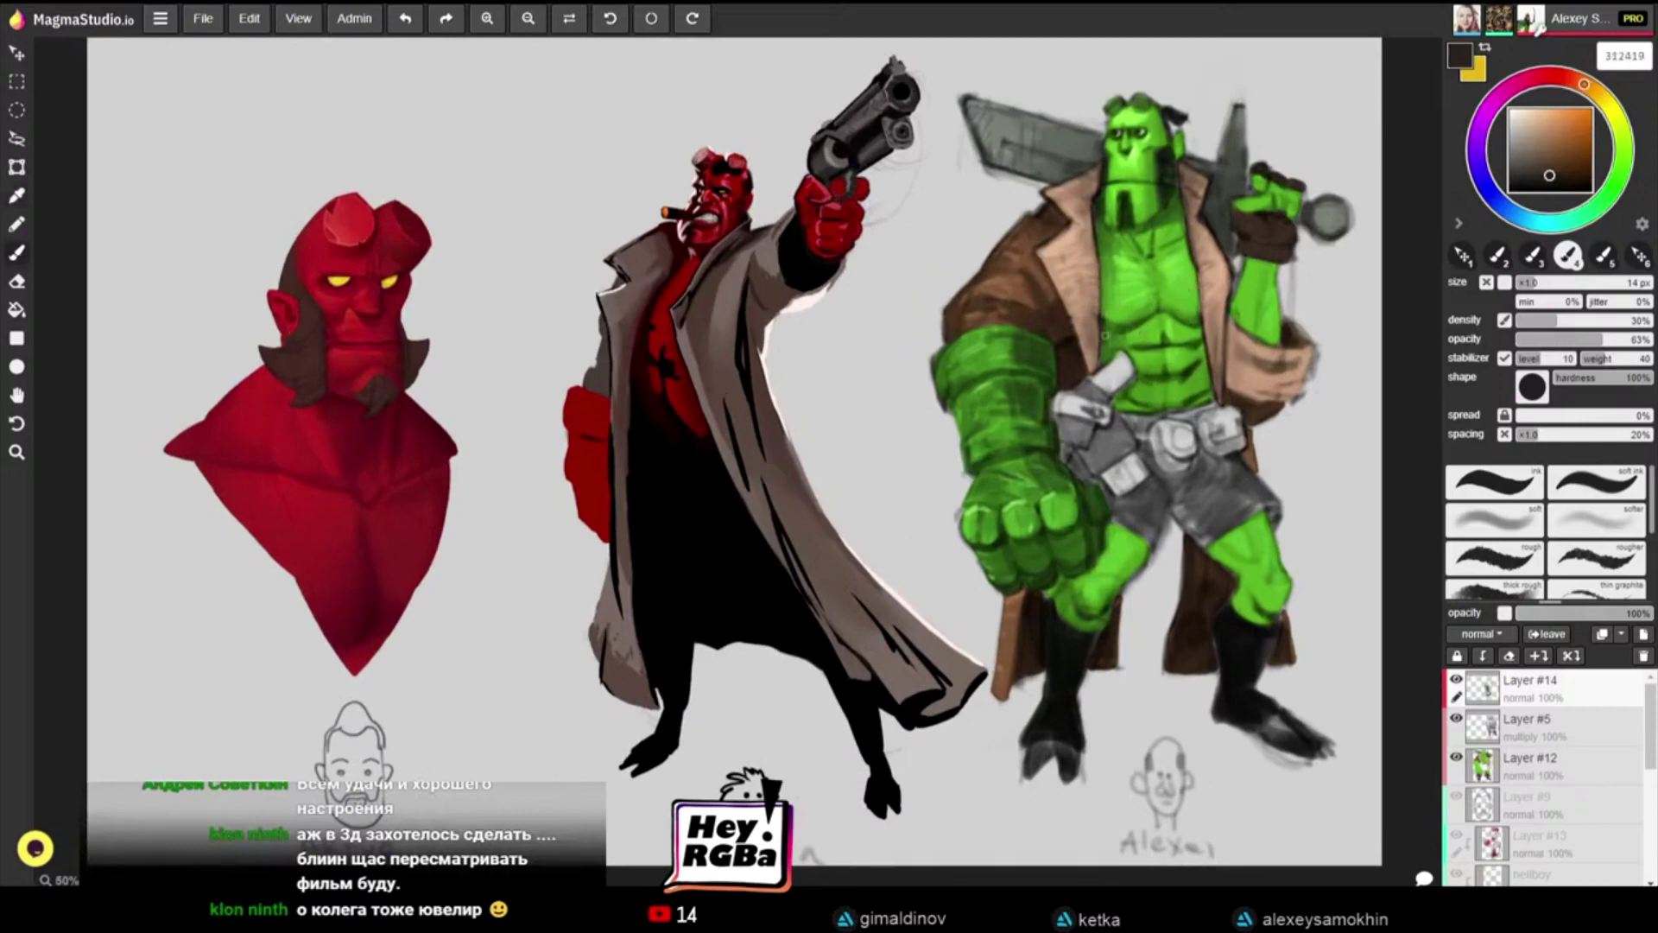
{"action": "left_click", "coordinate": [1104, 321], "text": "alt"}
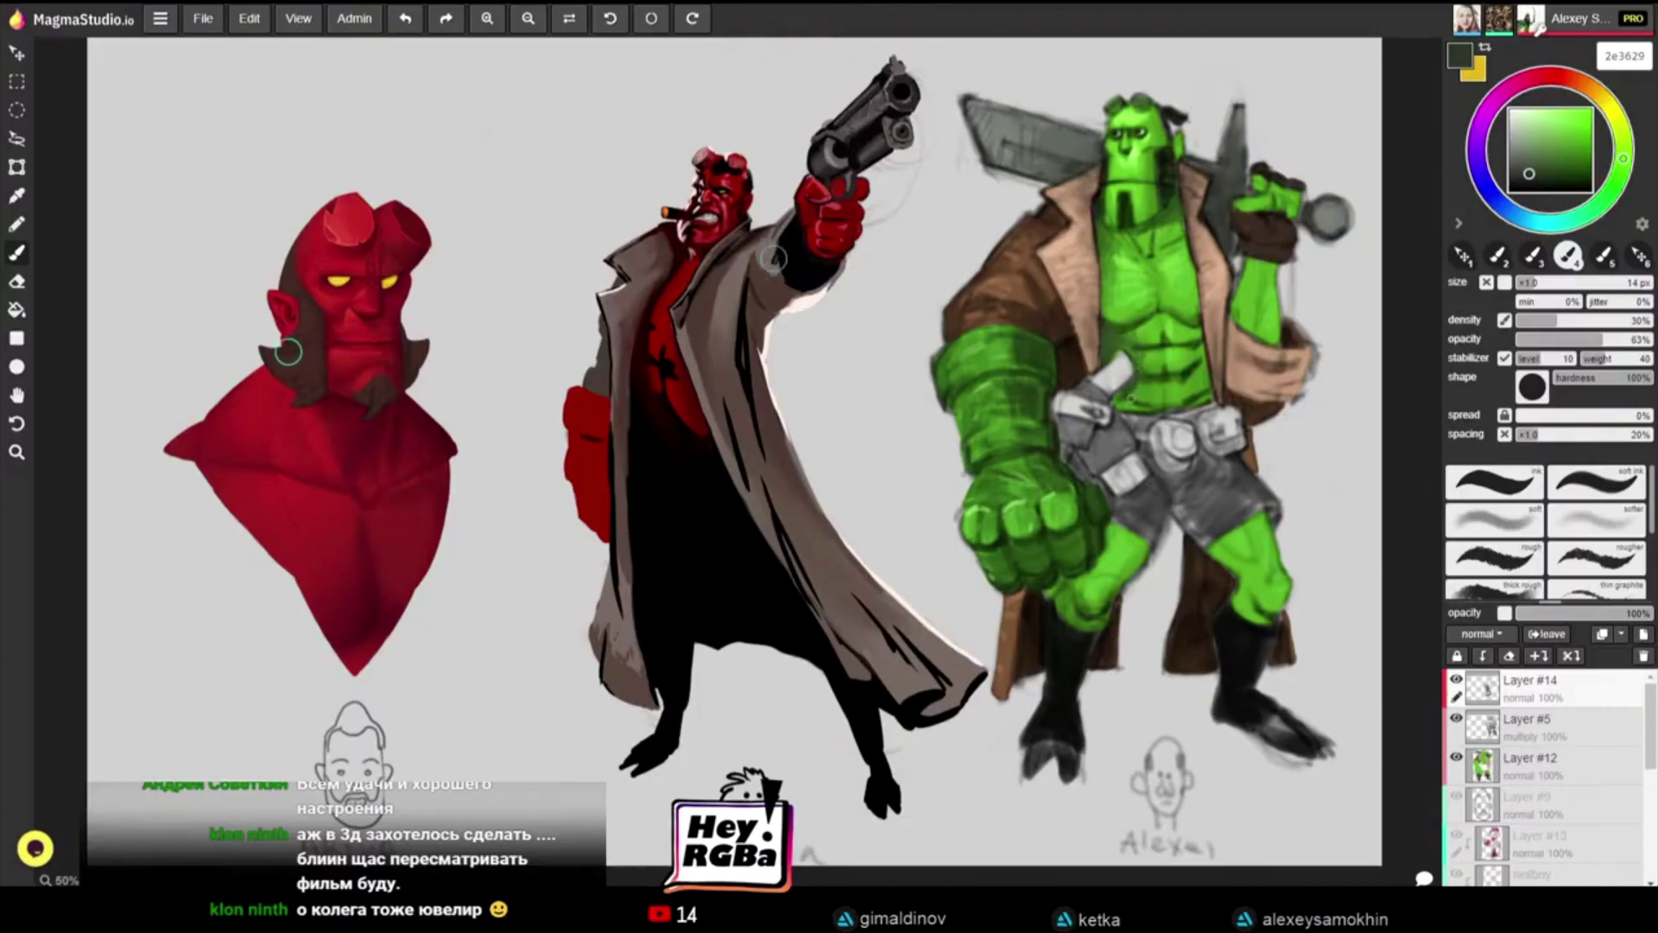
{"action": "key", "text": "]"}
{"action": "key", "text": "]"}
{"action": "key", "text": "]"}
{"action": "mouse_move", "coordinate": [1113, 263]}
{"action": "left_mouse_down"}
{"action": "mouse_move", "coordinate": [1105, 321]}
{"action": "mouse_move", "coordinate": [1106, 298]}
{"action": "left_mouse_up"}
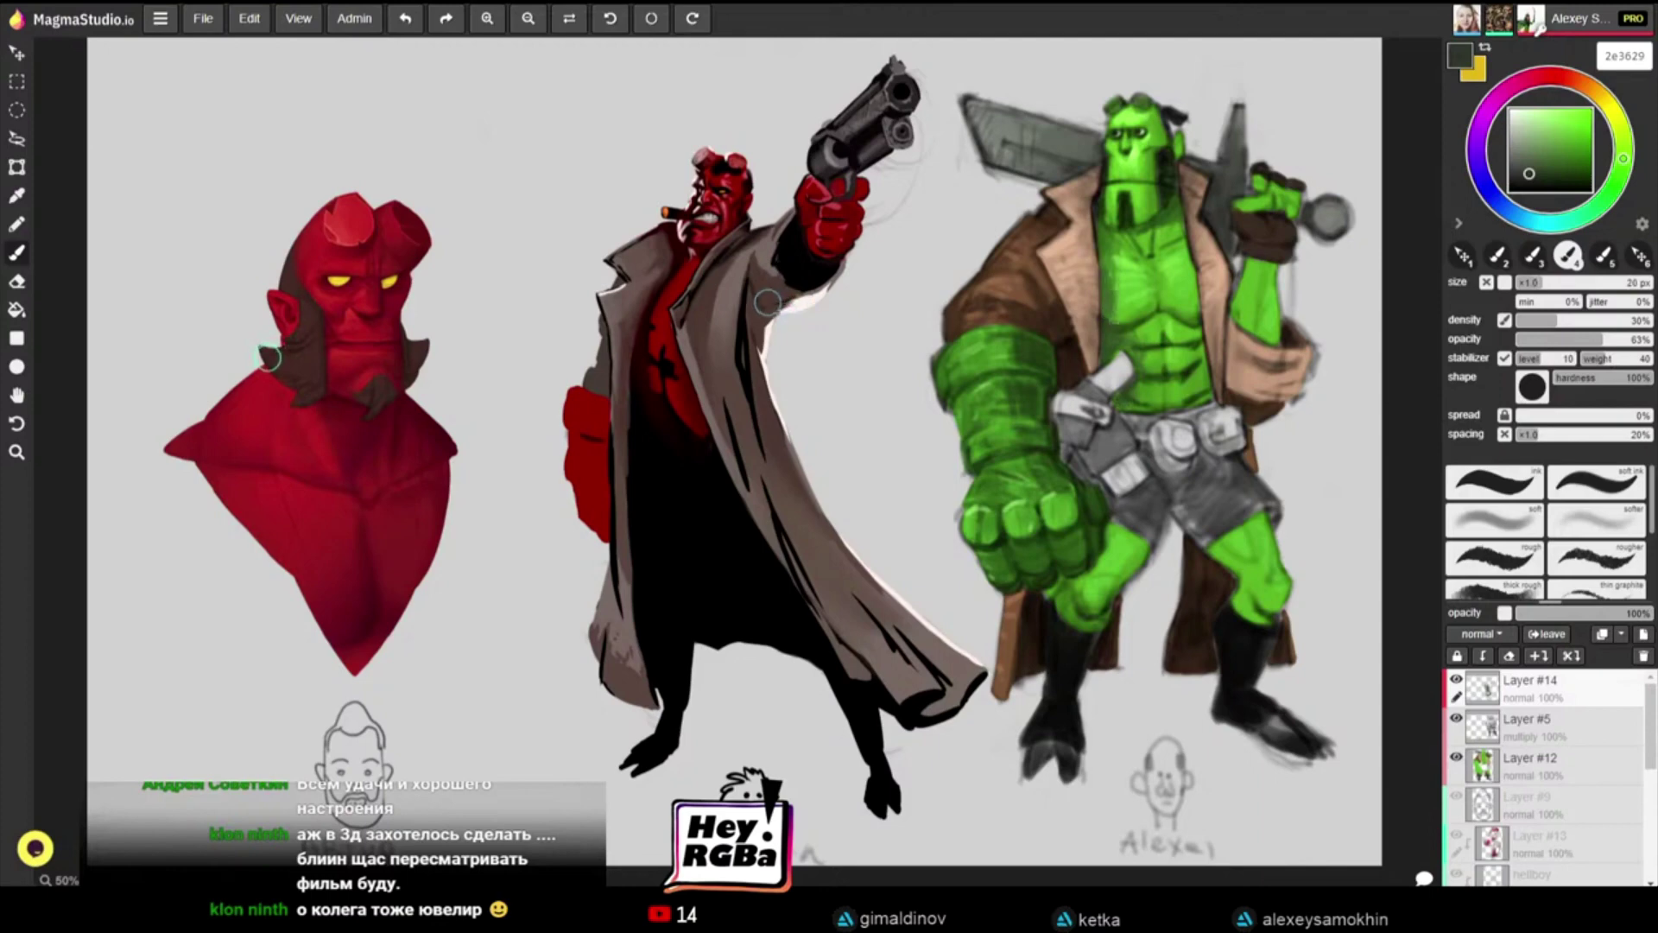
{"action": "left_click", "coordinate": [1119, 268], "text": "alt"}
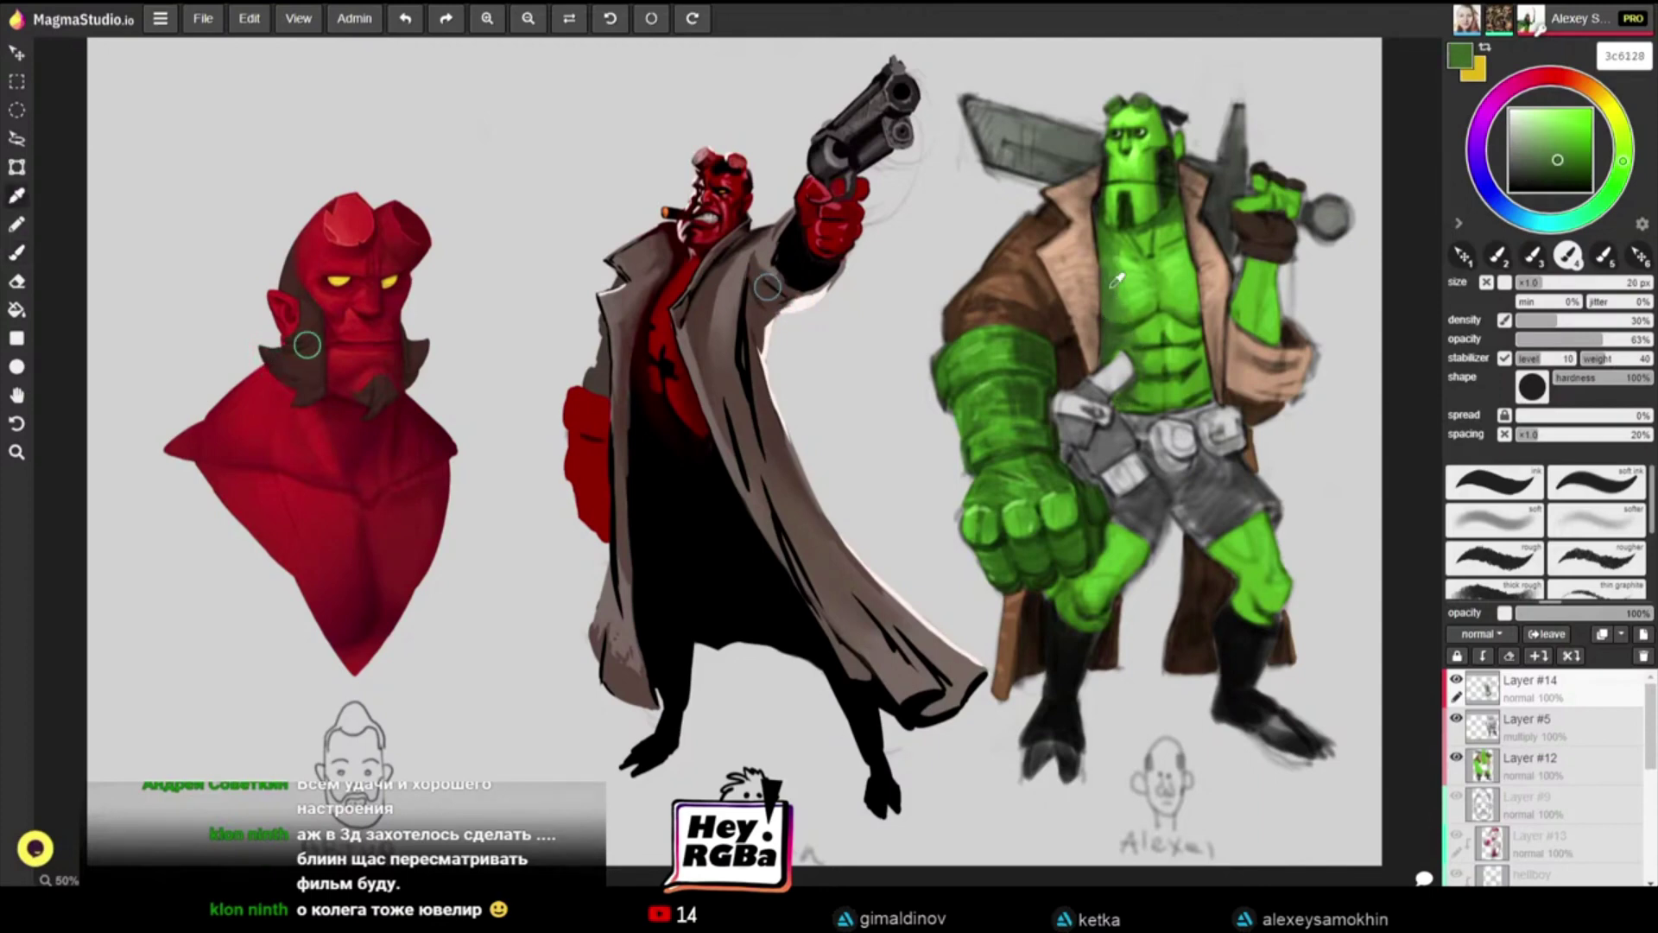
{"action": "left_click", "coordinate": [1133, 321], "text": "alt"}
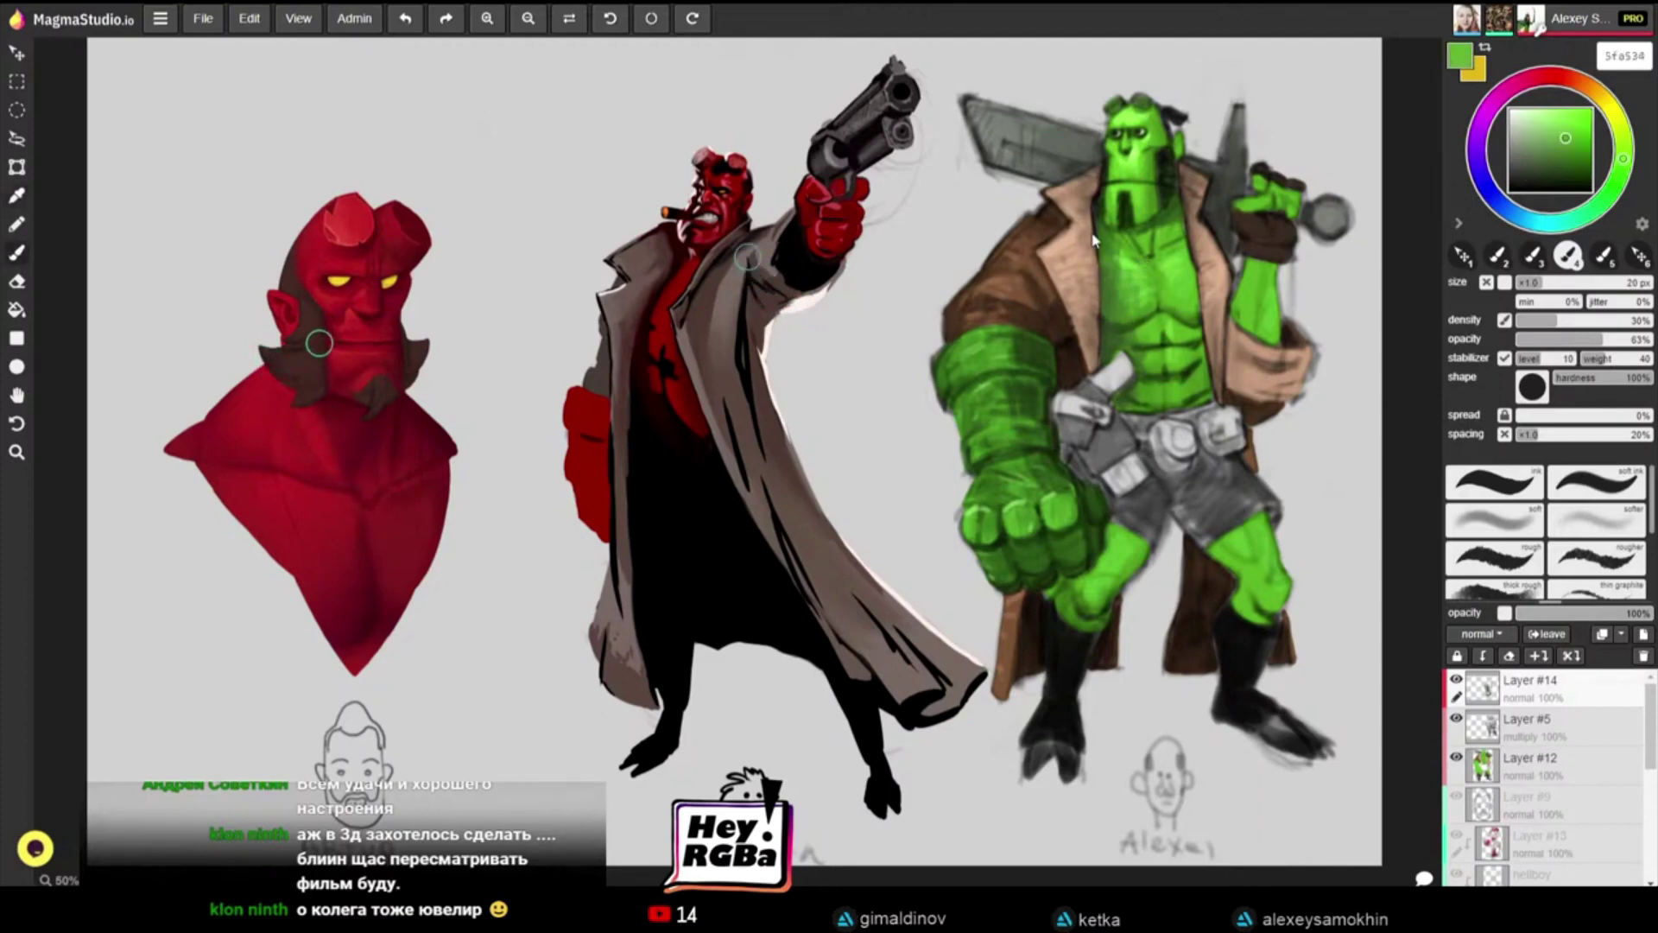
Step: Darken the coat lapel's inner edge along the neck and chest with greys 2a2a2a and 161616, using 12 px and 16 px brushes
{"action": "left_click", "coordinate": [1100, 194], "text": "alt"}
{"action": "key", "text": "["}
{"action": "key", "text": "["}
{"action": "key", "text": "["}
{"action": "key", "text": "["}
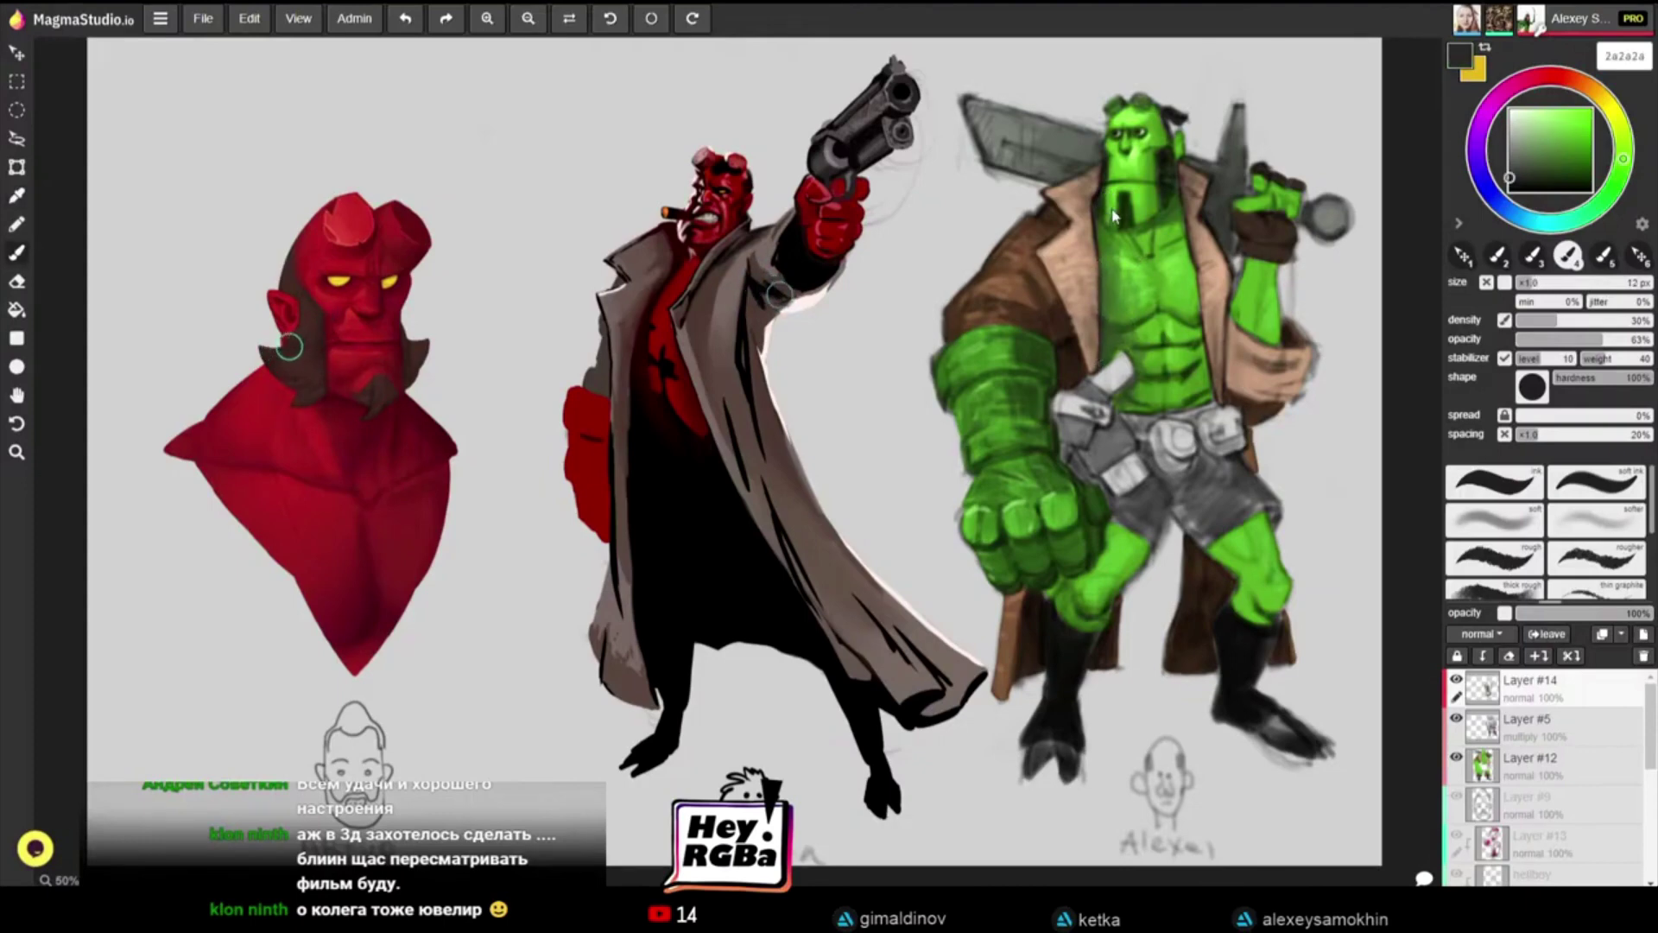
{"action": "left_click", "coordinate": [1100, 276], "text": "alt"}
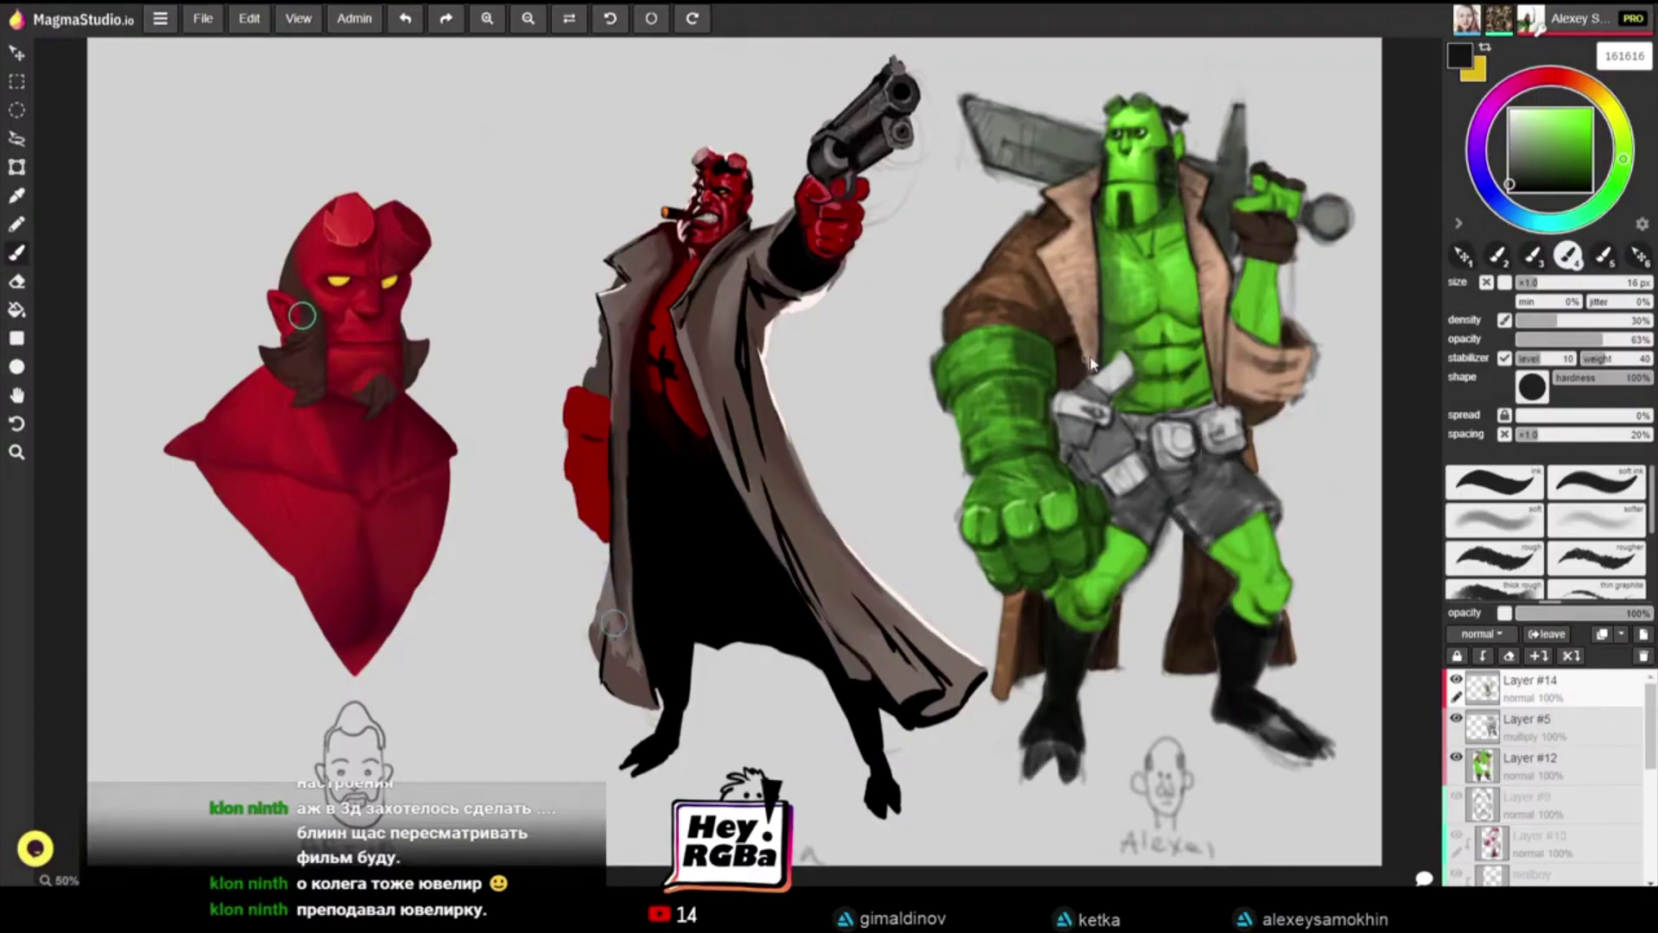
Step: Paint the belt around the waist dark brown 271a10, using a 25 px brush
{"action": "left_click", "coordinate": [1219, 399], "text": "alt"}
{"action": "key", "text": "bracketright"}
{"action": "key", "text": "bracketright"}
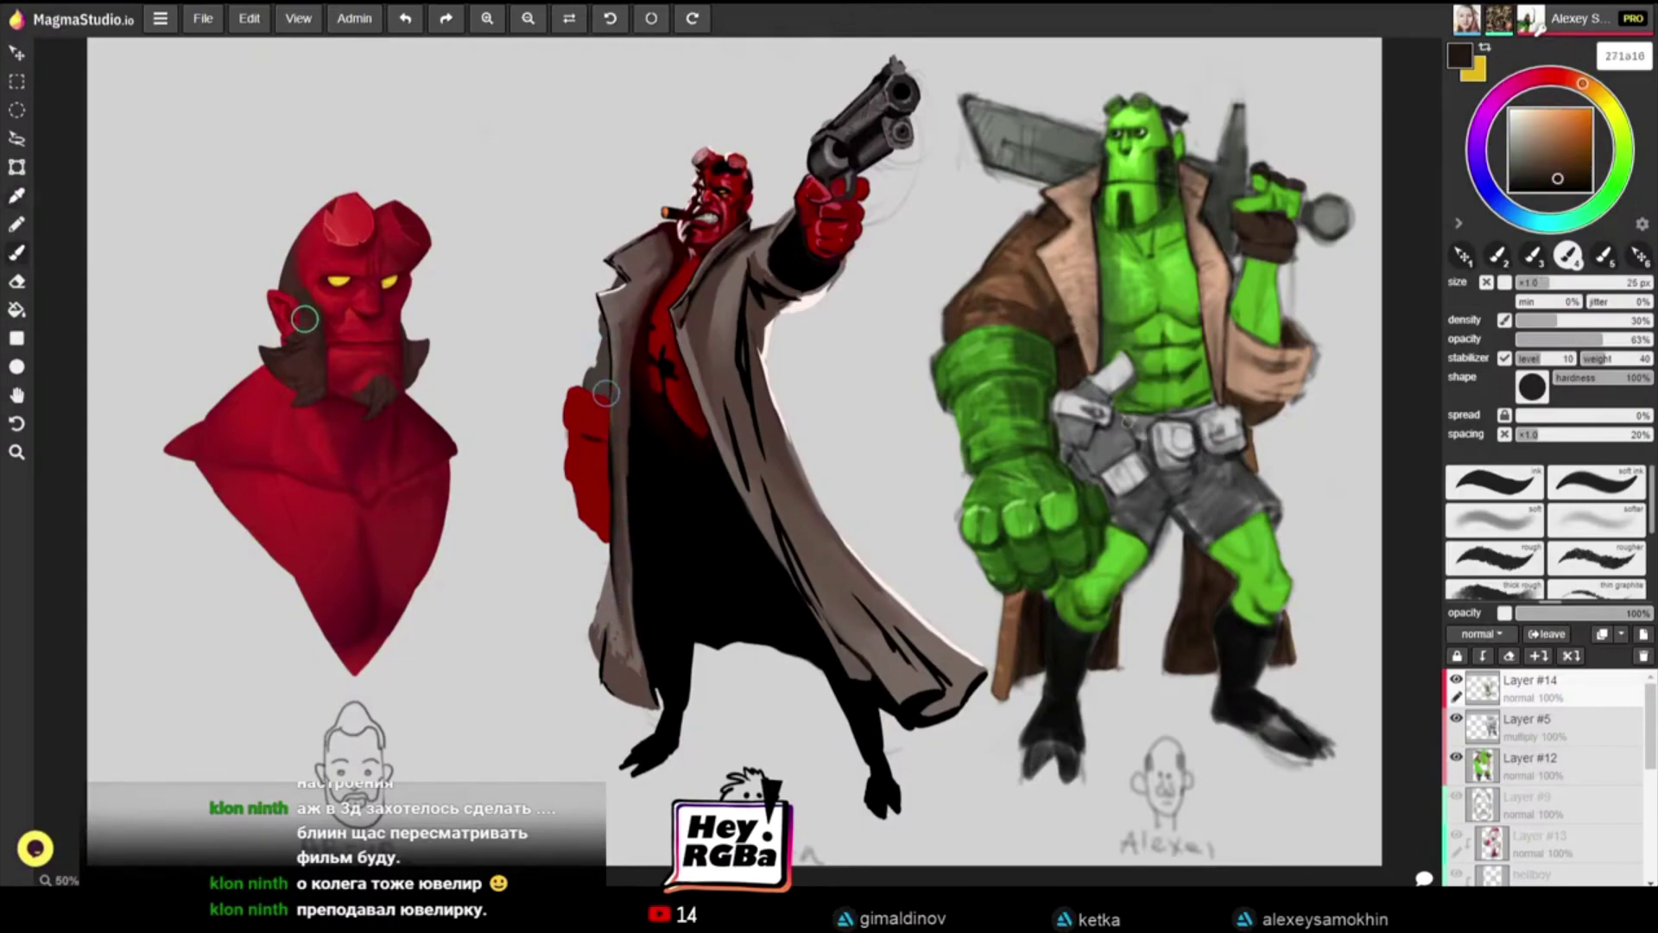
{"action": "mouse_move", "coordinate": [1125, 414]}
{"action": "left_mouse_down"}
{"action": "mouse_move", "coordinate": [1144, 435]}
{"action": "mouse_move", "coordinate": [1125, 417]}
{"action": "mouse_move", "coordinate": [1211, 411]}
{"action": "mouse_move", "coordinate": [1197, 410]}
{"action": "left_mouse_up"}
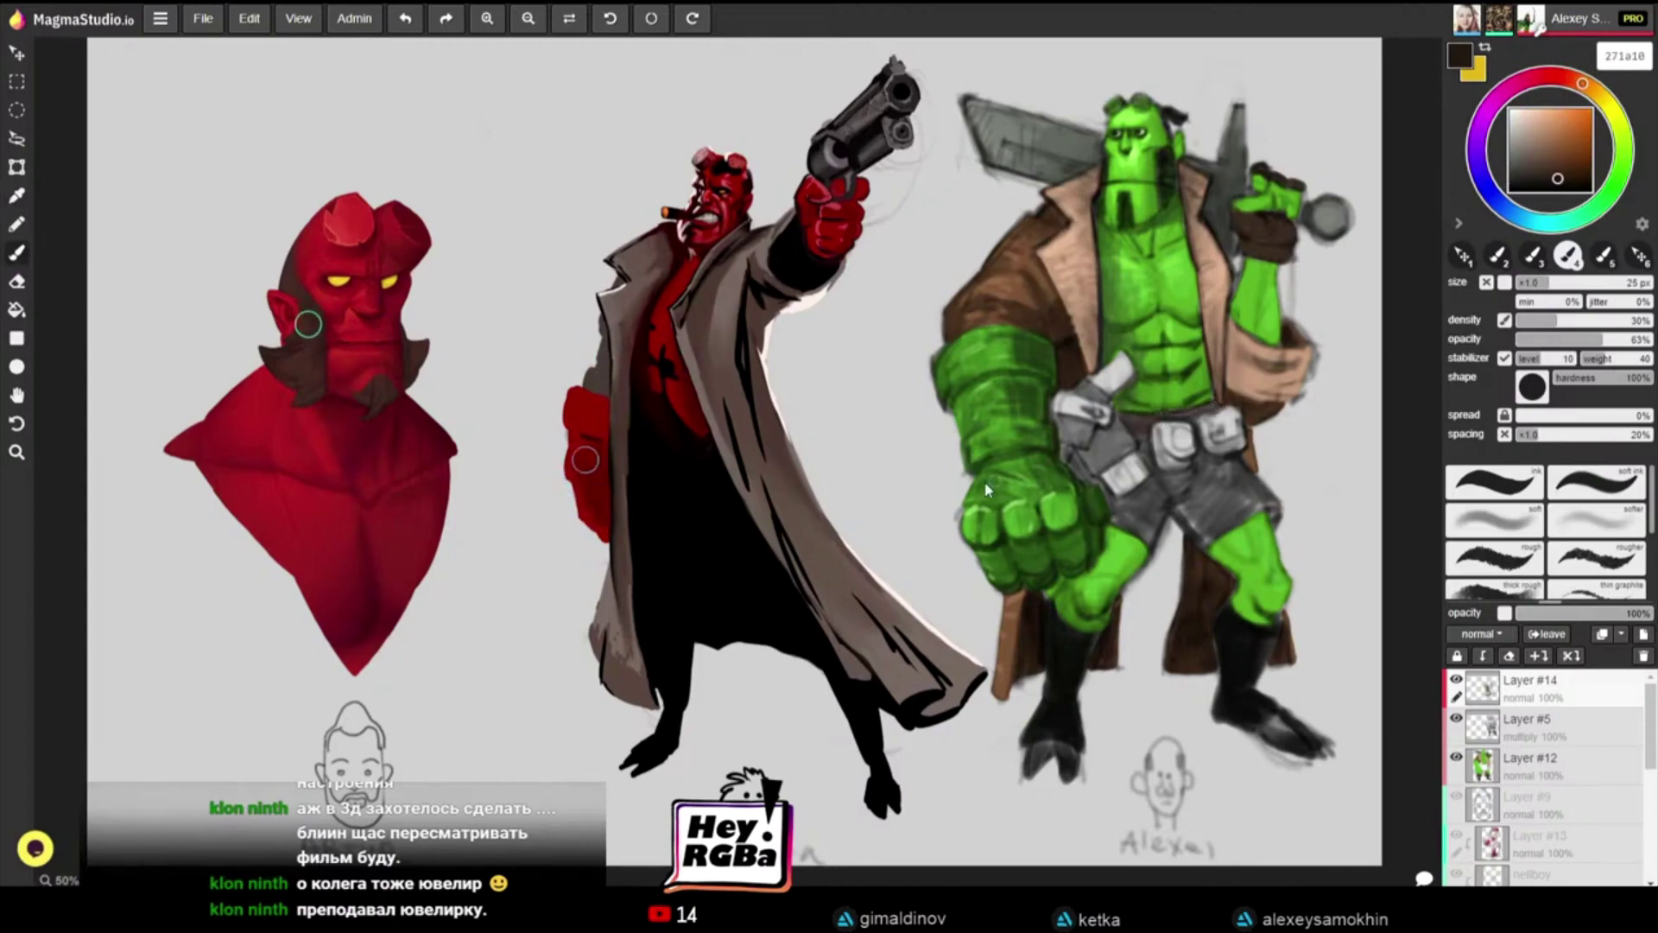
Step: Paint the grey shorts near-black with 141613 and a 30 px brush, and refine their details with a smaller brush
{"action": "left_click", "coordinate": [1078, 608], "text": "alt"}
{"action": "key", "text": "bracketright"}
{"action": "key", "text": "bracketright"}
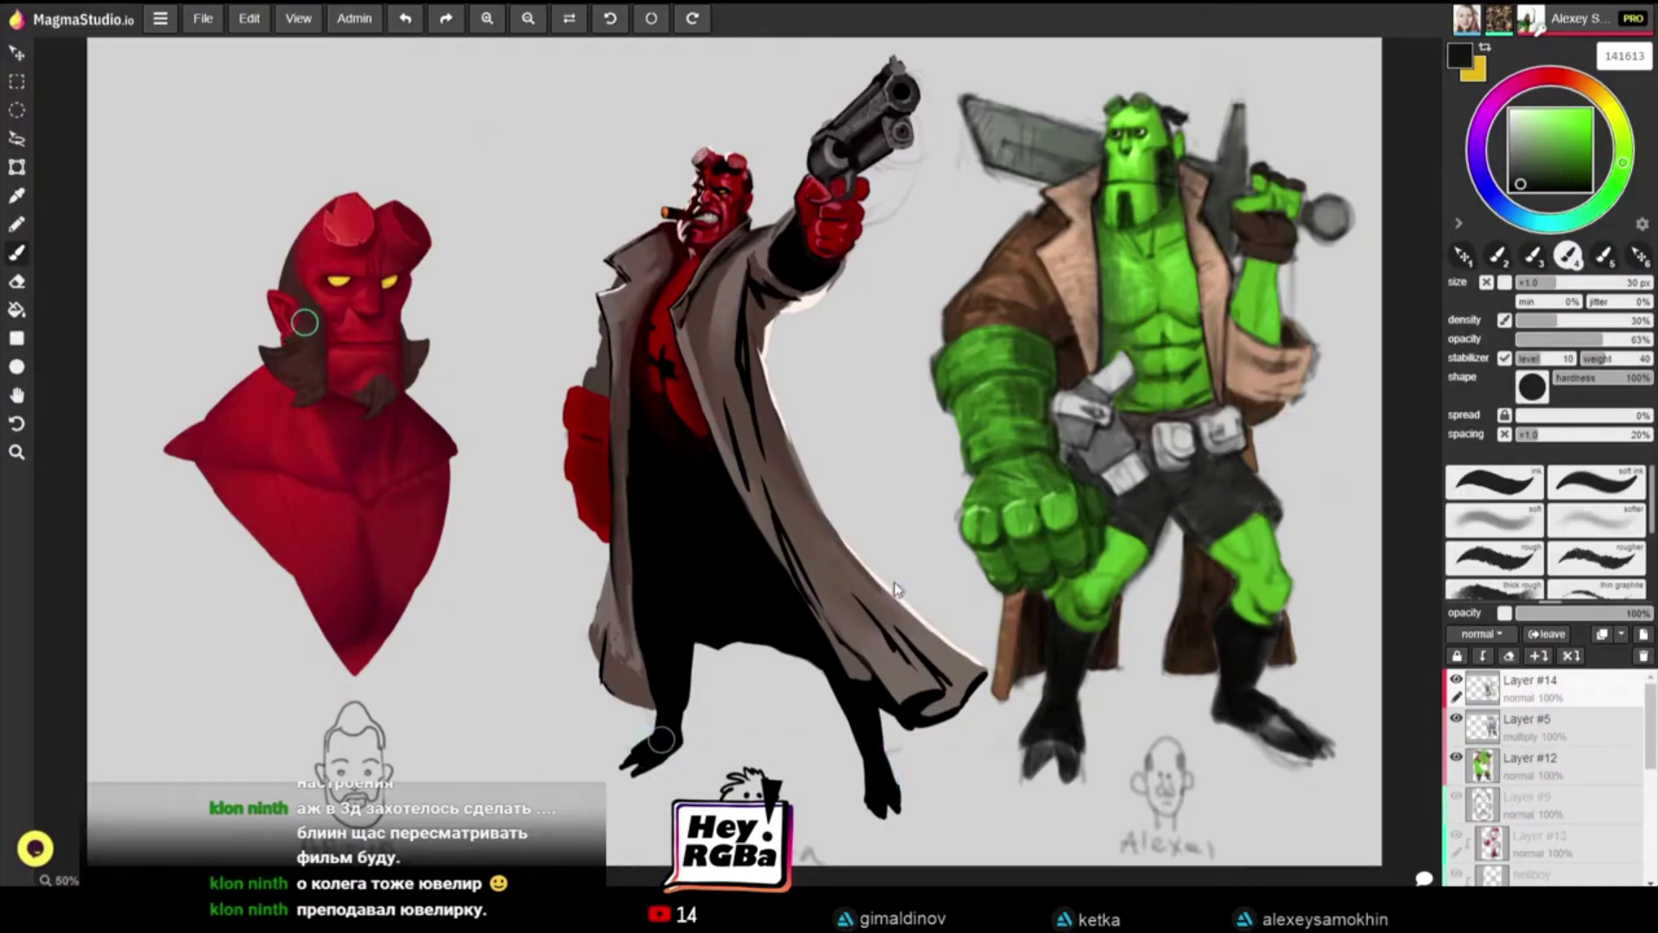
{"action": "key", "text": "["}
{"action": "key", "text": "["}
{"action": "key", "text": "["}
{"action": "key", "text": "["}
{"action": "key", "text": "["}
{"action": "key", "text": "["}
{"action": "key", "text": "["}
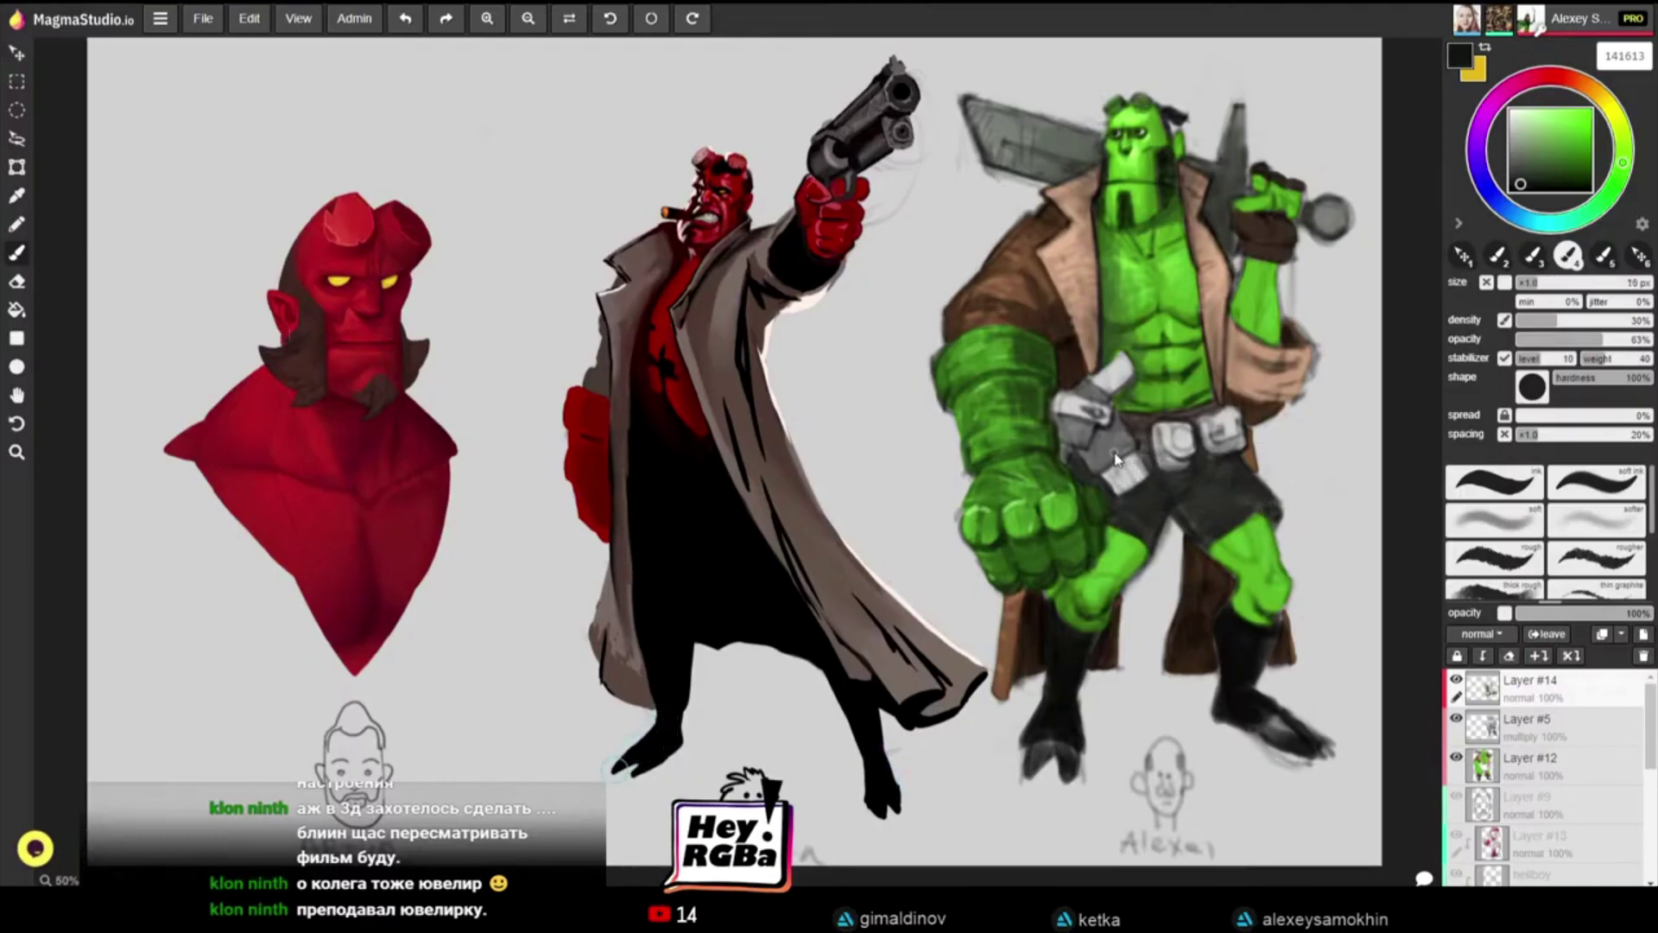
{"action": "key", "text": "["}
Step: Color the central belt pouch with light tan c99e7b sampled from the coat sleeve, using a 25 px brush
{"action": "left_click", "coordinate": [1261, 378], "text": "alt"}
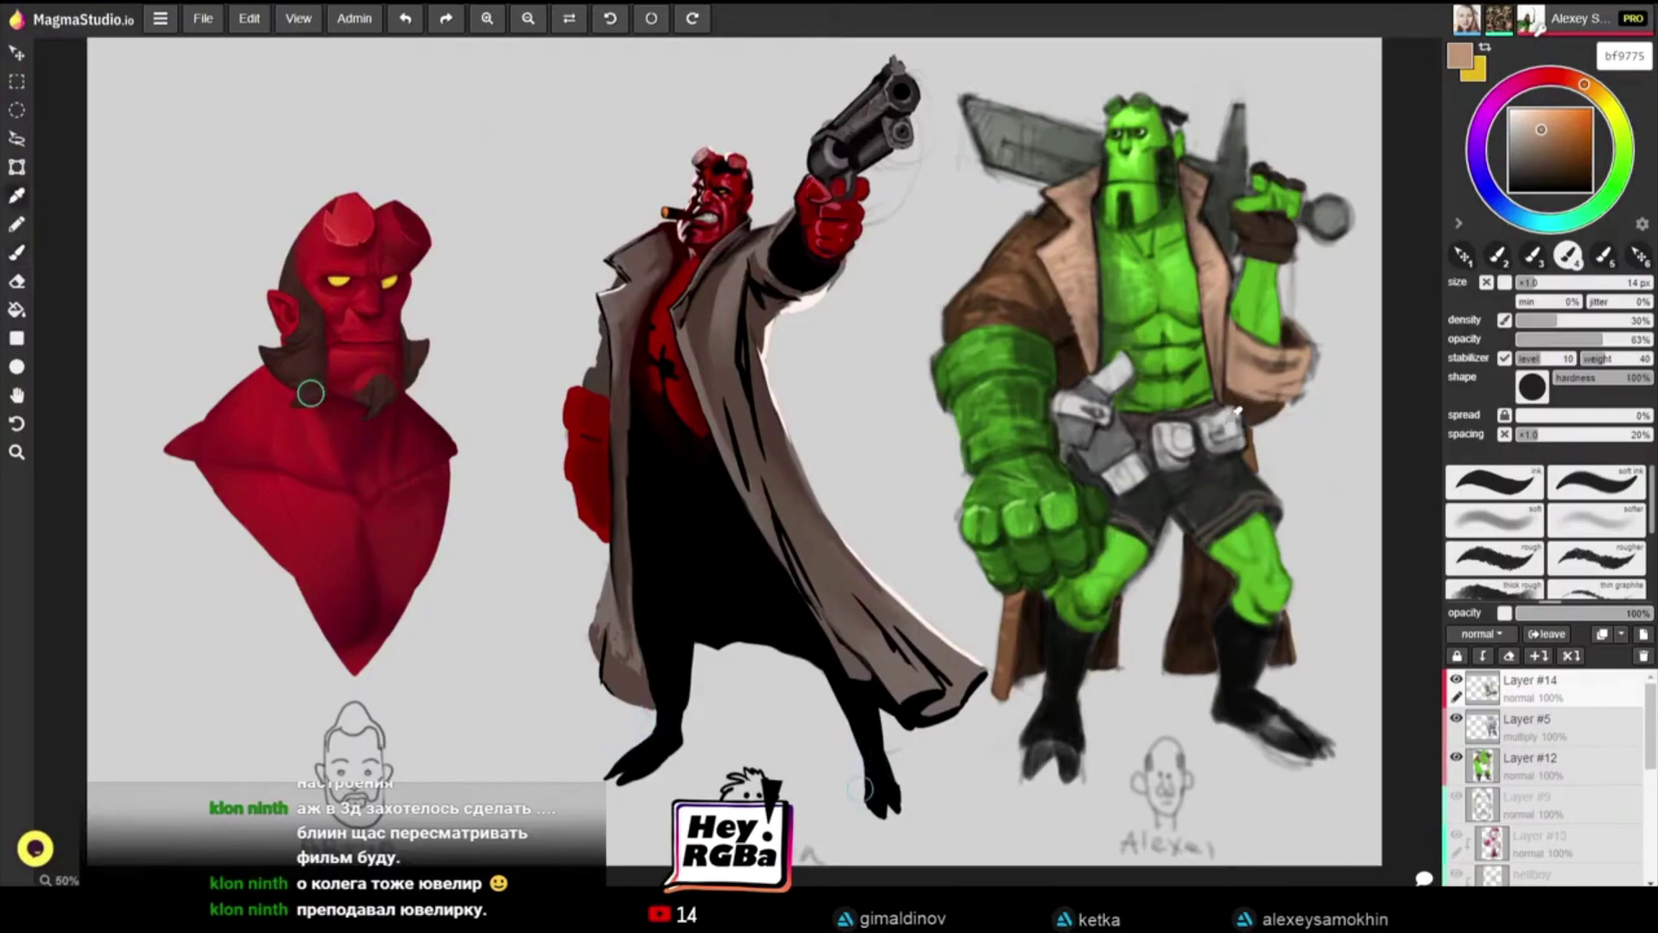
{"action": "left_click", "coordinate": [1229, 419], "text": "alt"}
{"action": "left_click", "coordinate": [1250, 375], "text": "alt"}
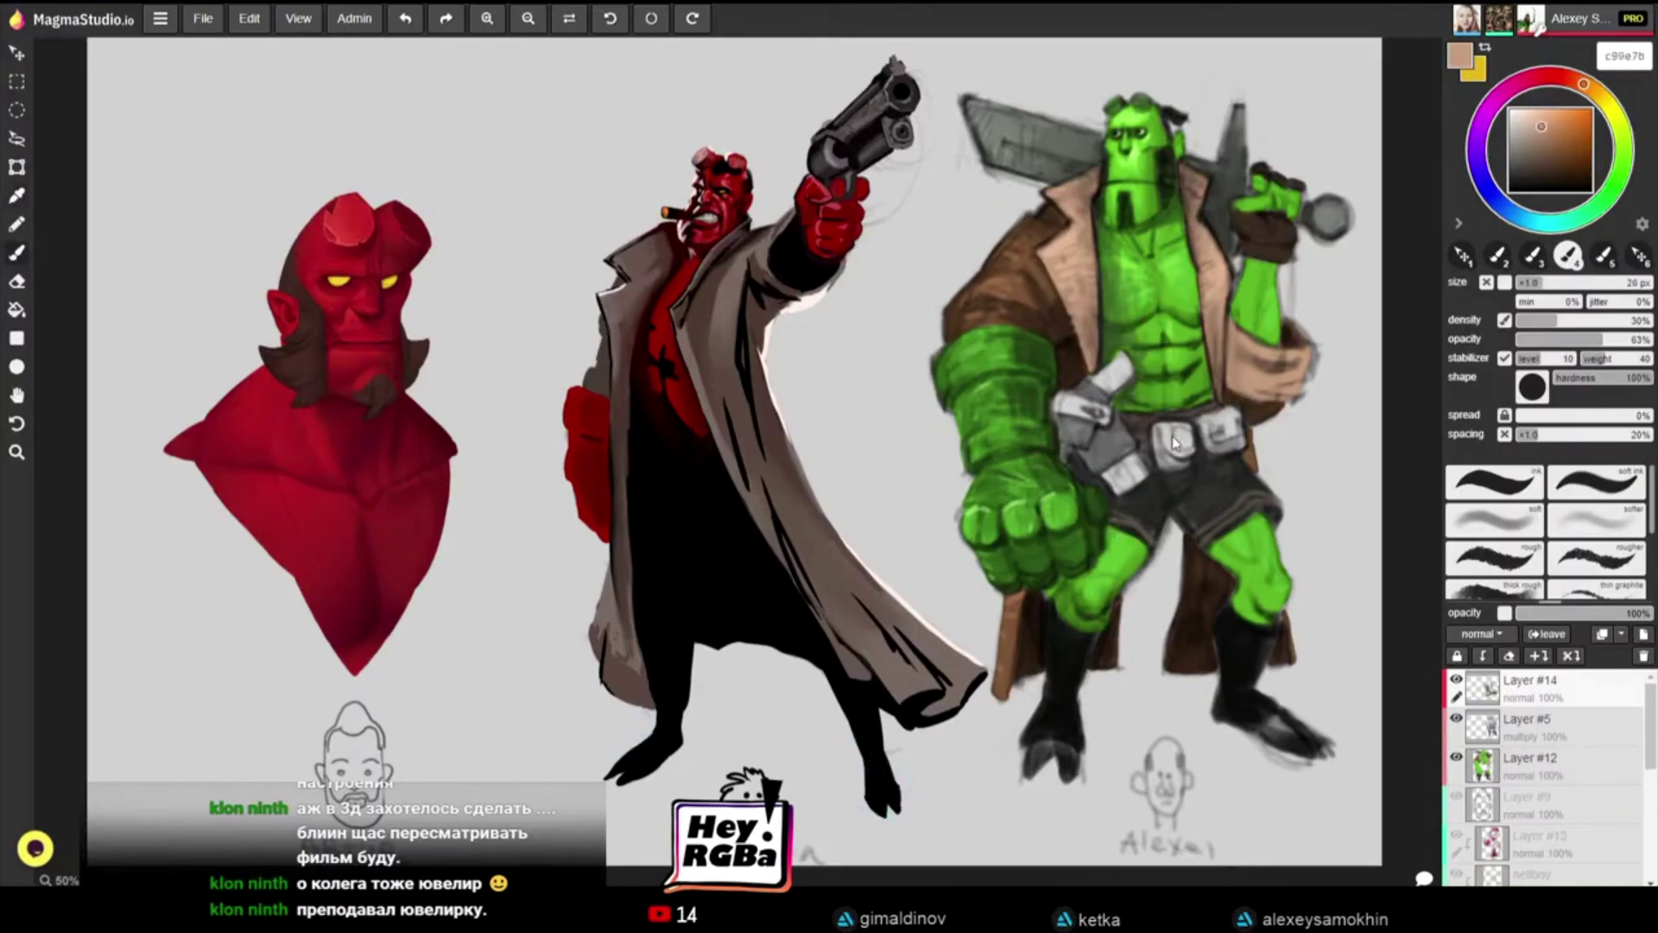
{"action": "key", "text": "bracketright"}
{"action": "key", "text": "bracketright"}
{"action": "key", "text": "bracketright"}
{"action": "key", "text": "bracketright"}
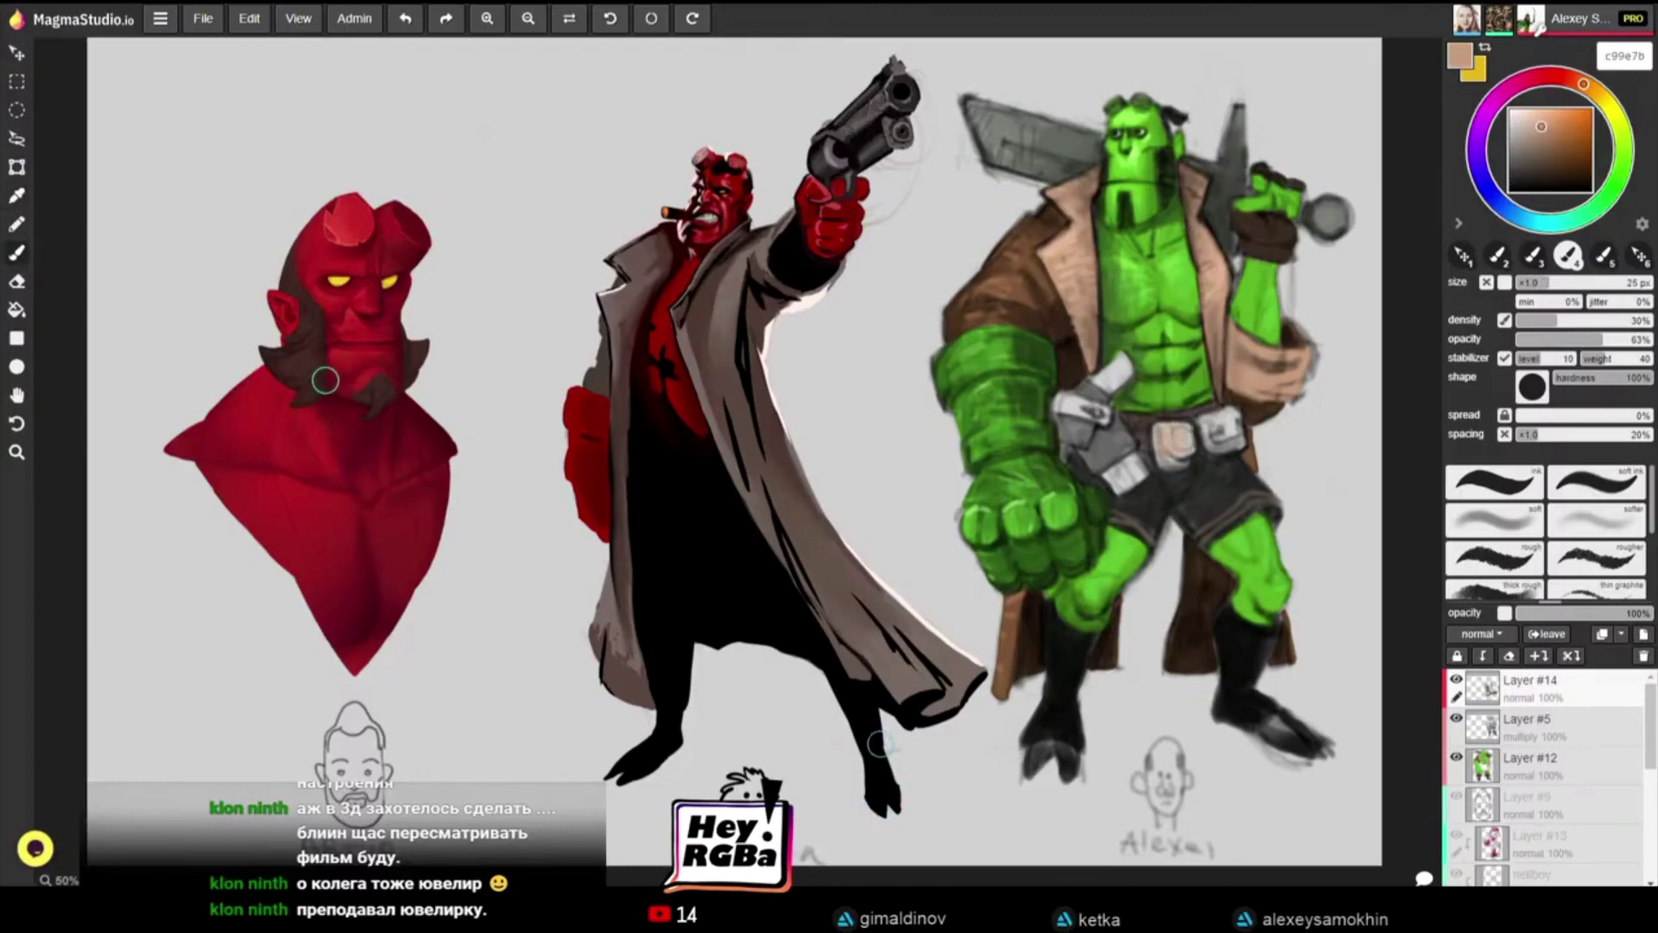
Step: Shade and detail the belt pouches with brown 5a3e26 and dark brown 181009, using 16 px and 14 px brushes
{"action": "left_click", "coordinate": [1159, 437], "text": "alt"}
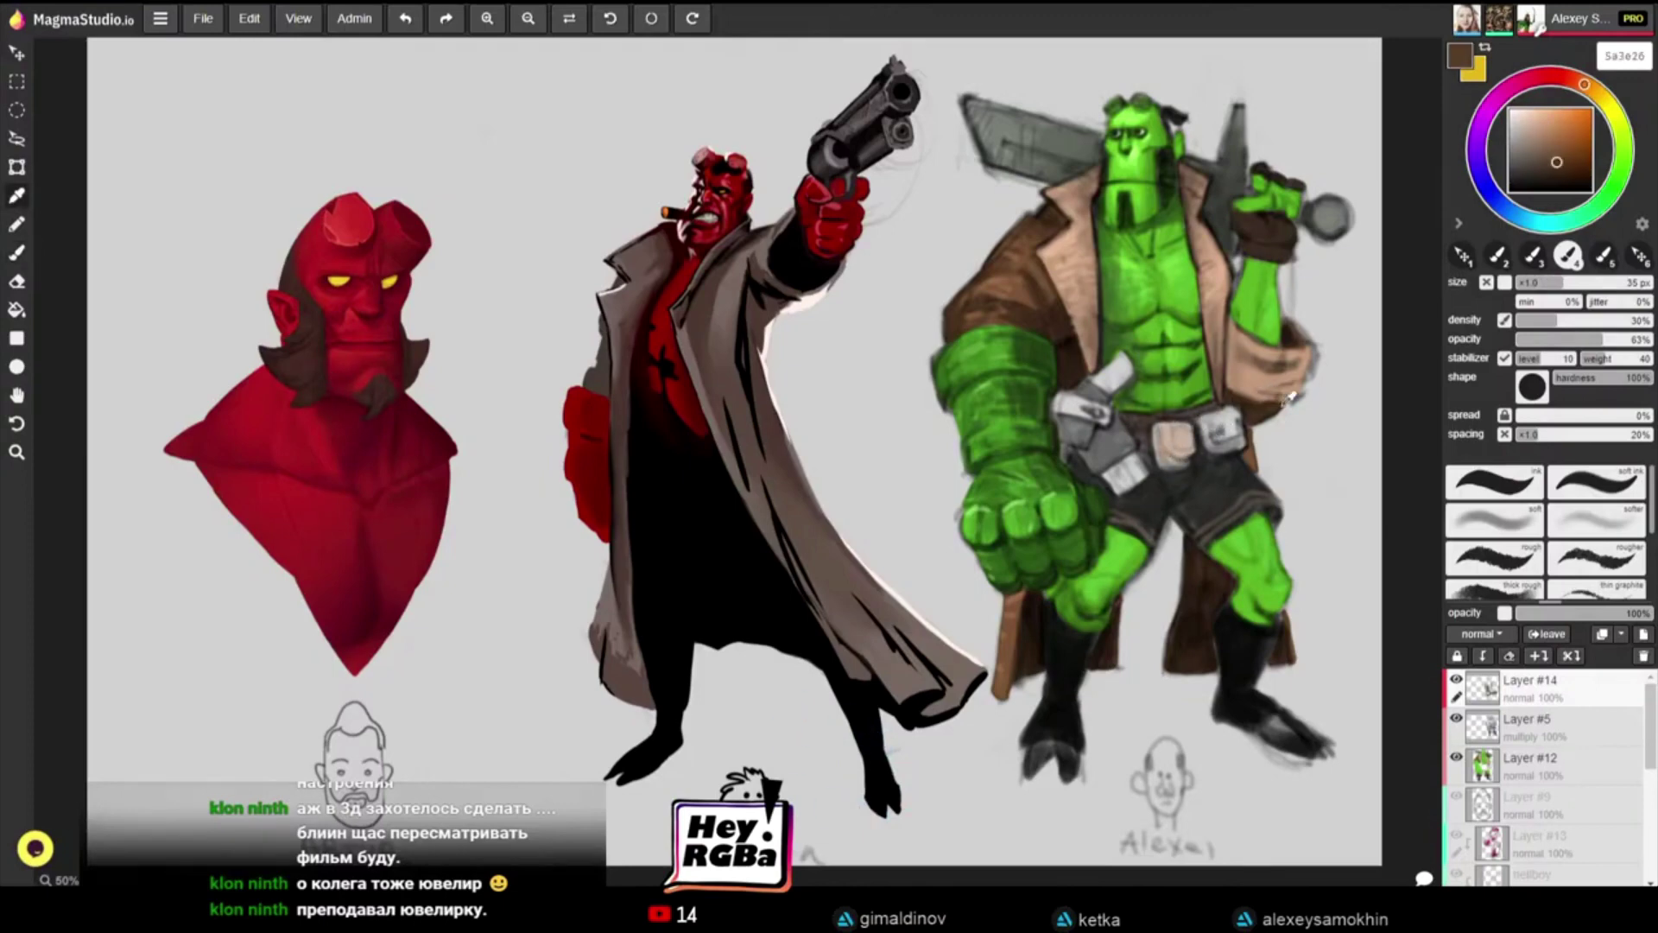
{"action": "key", "text": "bracketright"}
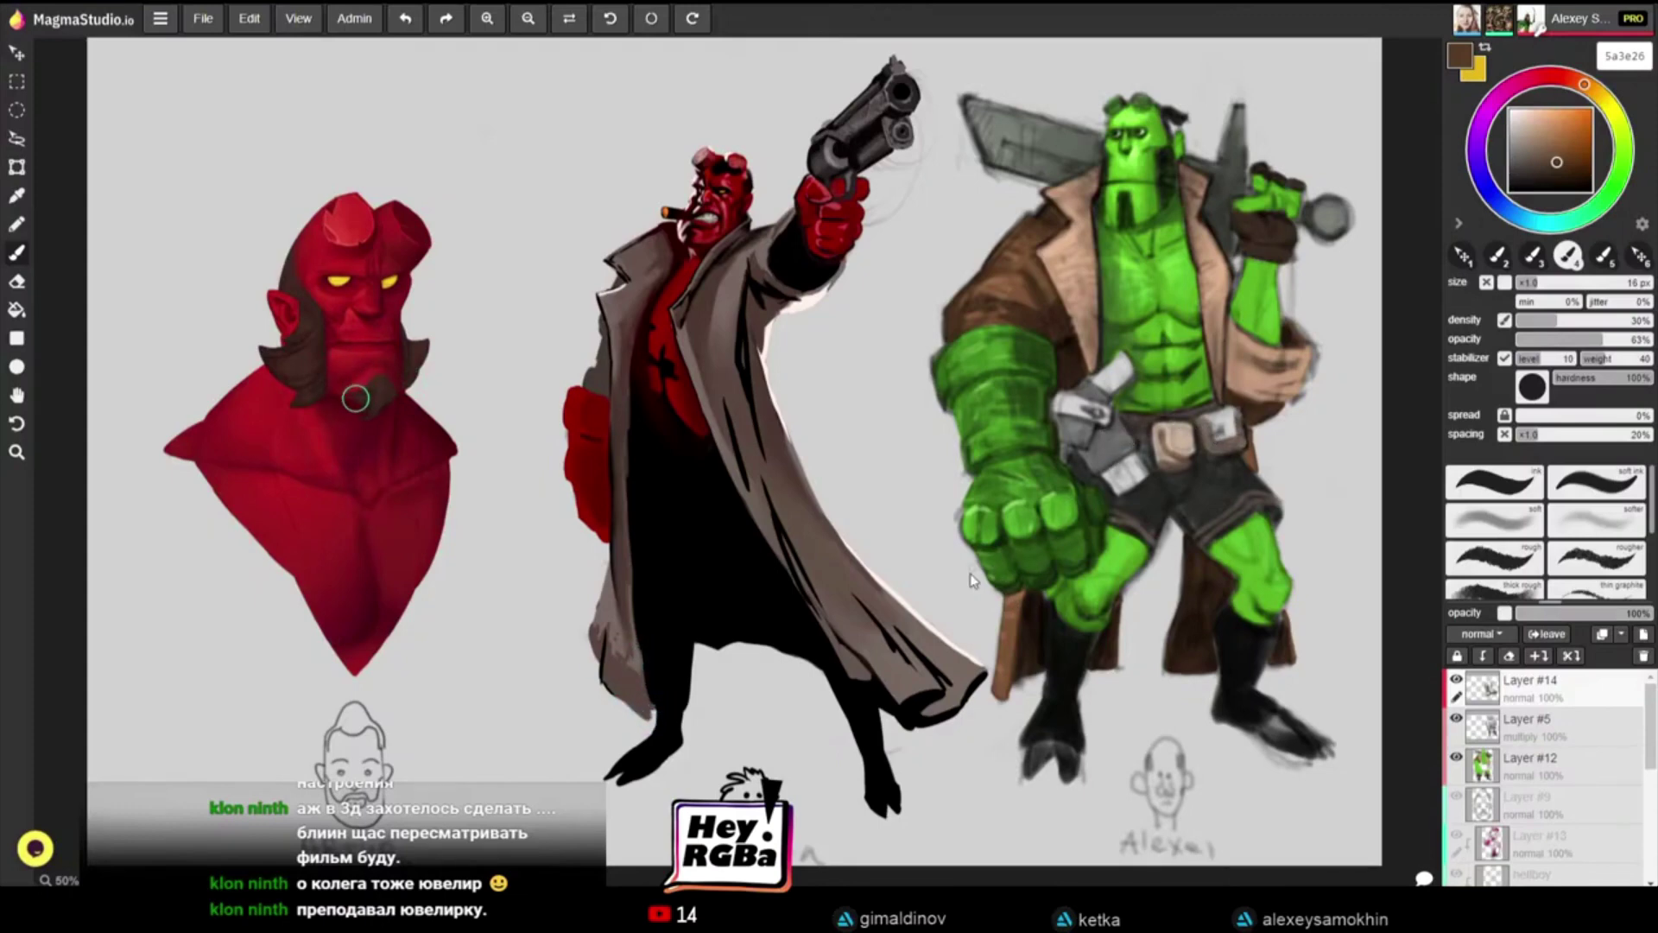
{"action": "left_click", "coordinate": [1563, 184]}
{"action": "key", "text": "["}
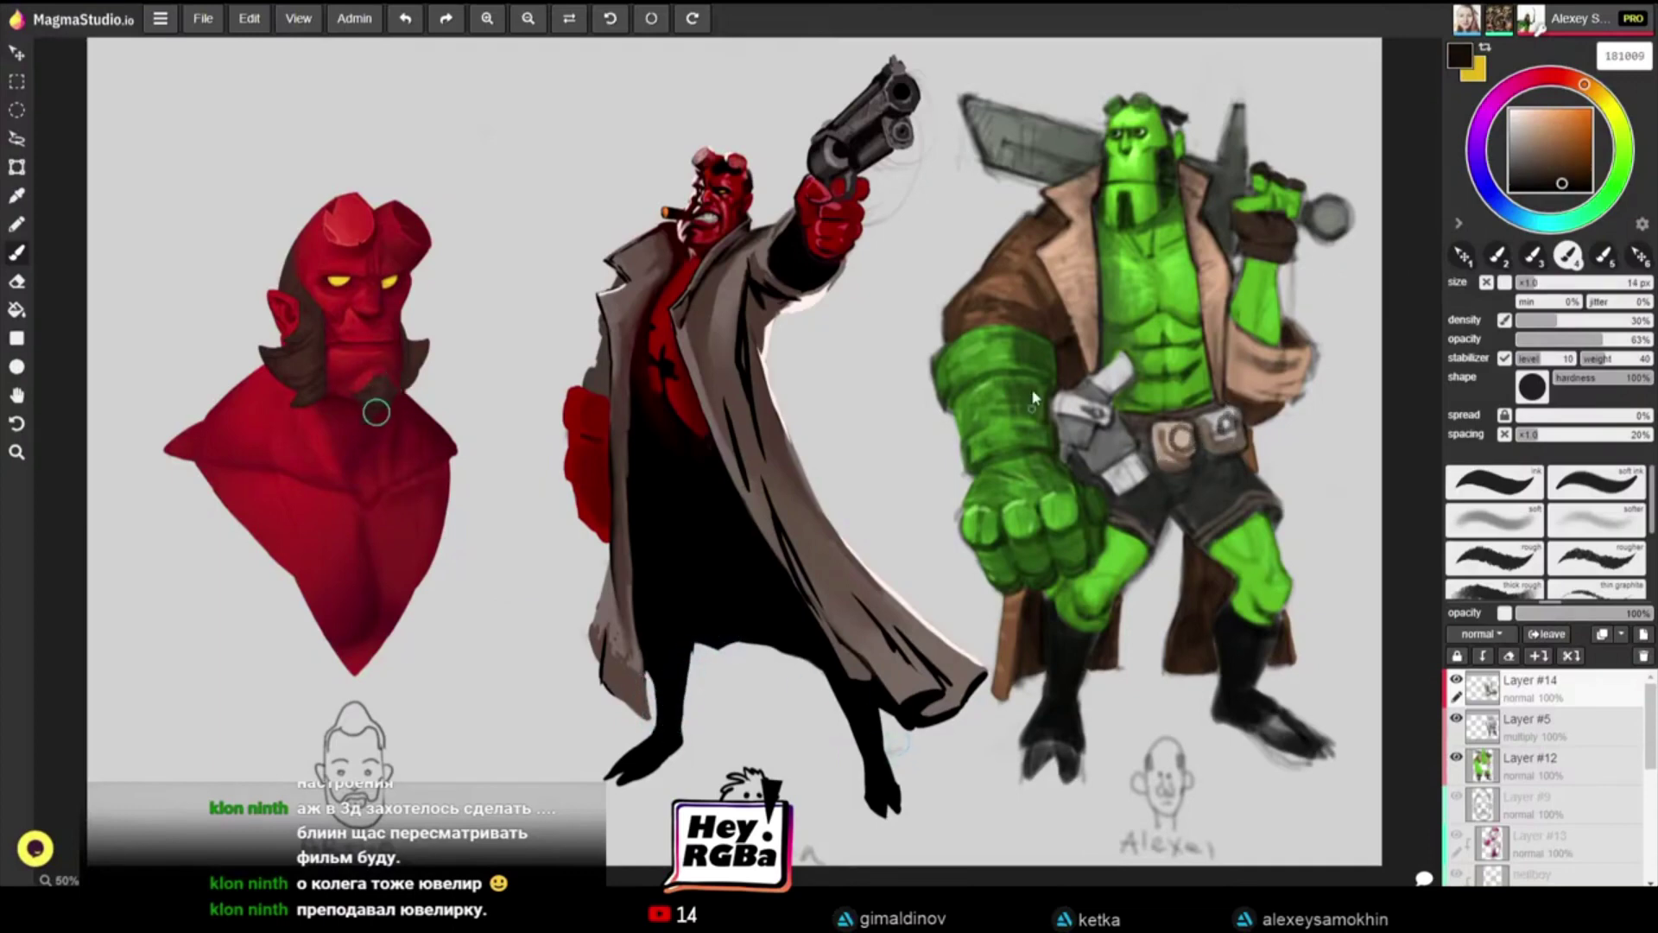
Step: Paint a bright green 30fc83 gem on the central belt pouch with a 20 px brush, and shade the pouches with 382617
{"action": "left_click", "coordinate": [1594, 210]}
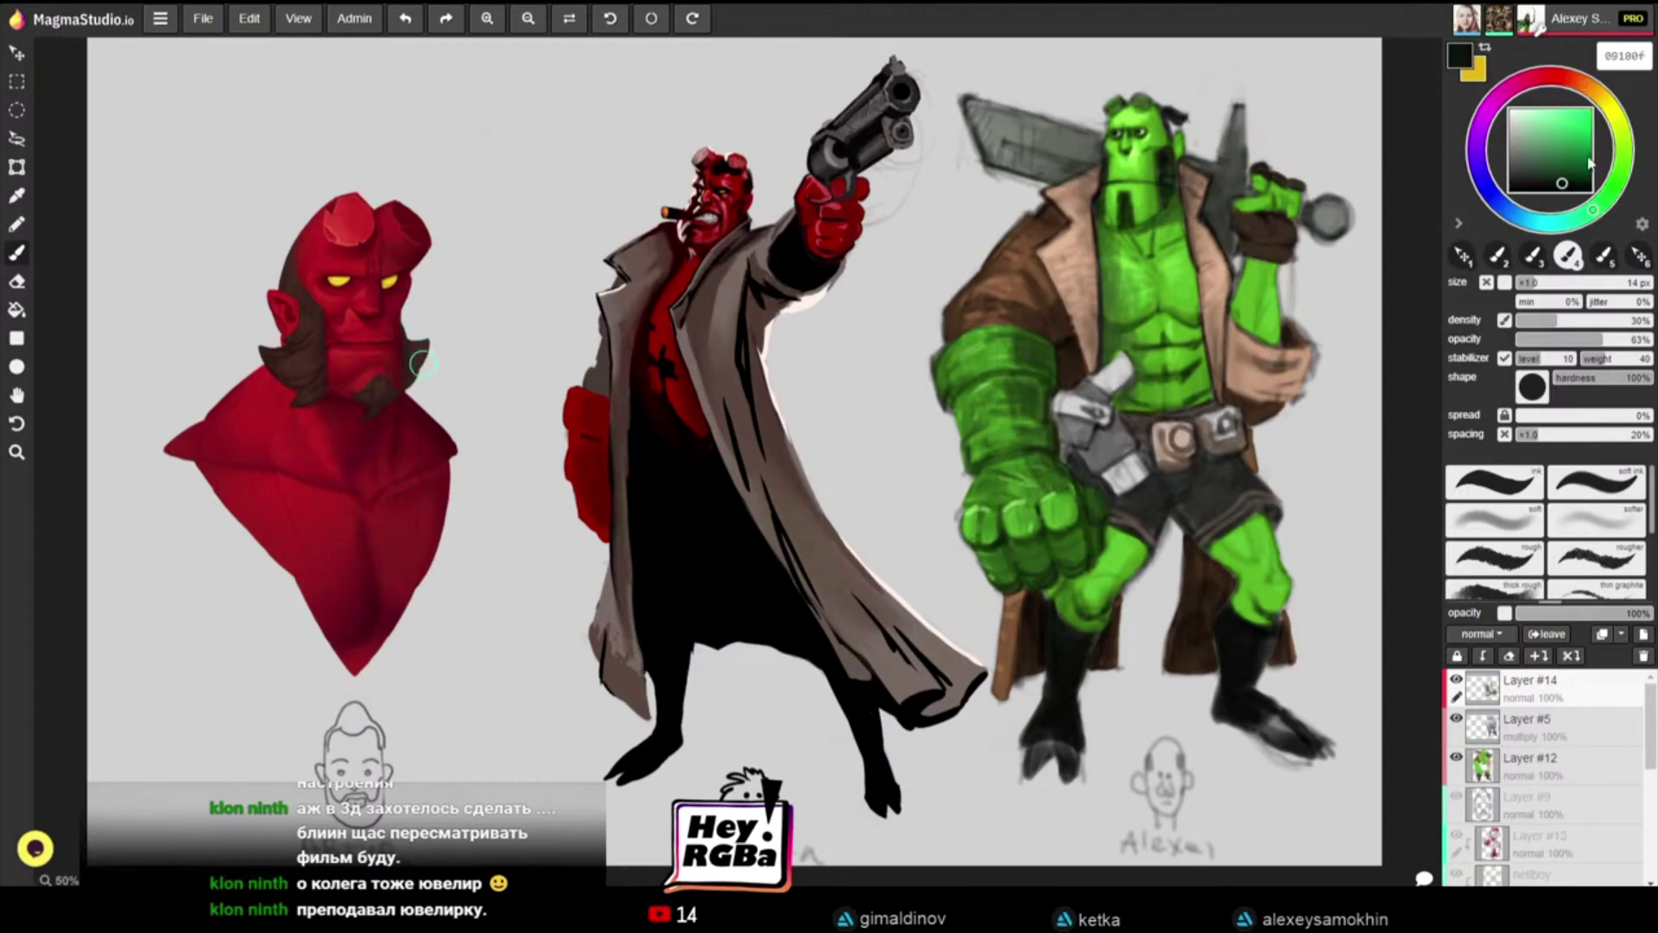
{"action": "left_click", "coordinate": [1576, 109]}
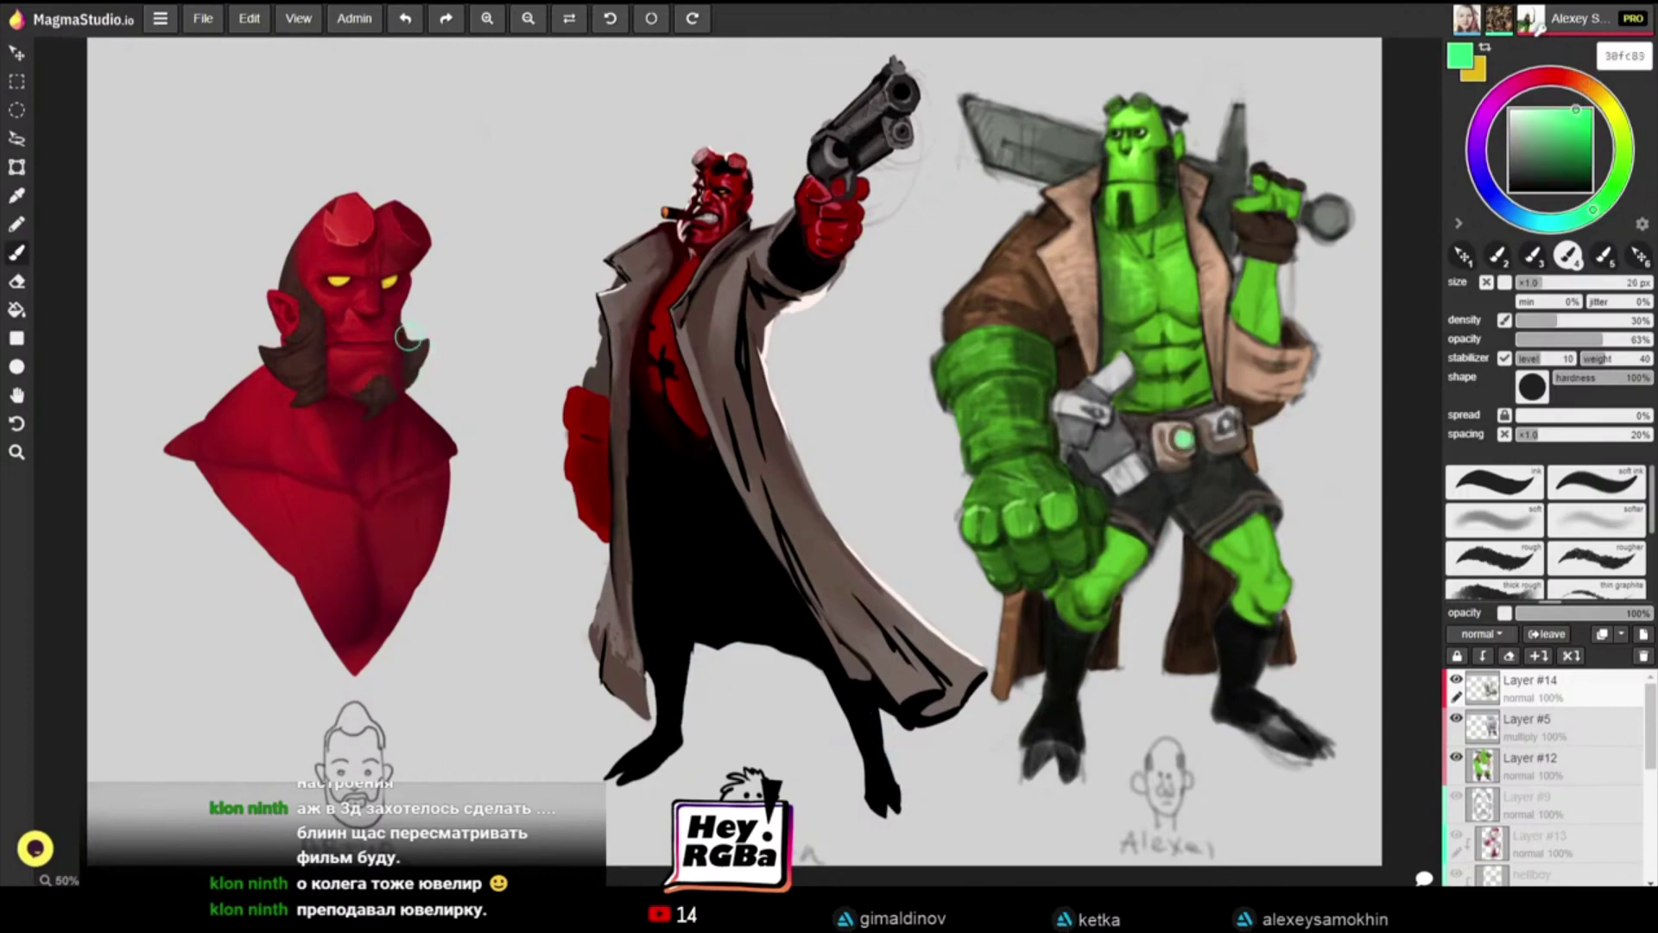
{"action": "key", "text": "bracketright"}
{"action": "key", "text": "bracketright"}
{"action": "key", "text": "bracketright"}
{"action": "key", "text": "bracketright"}
{"action": "key", "text": "bracketleft"}
{"action": "key", "text": "bracketleft"}
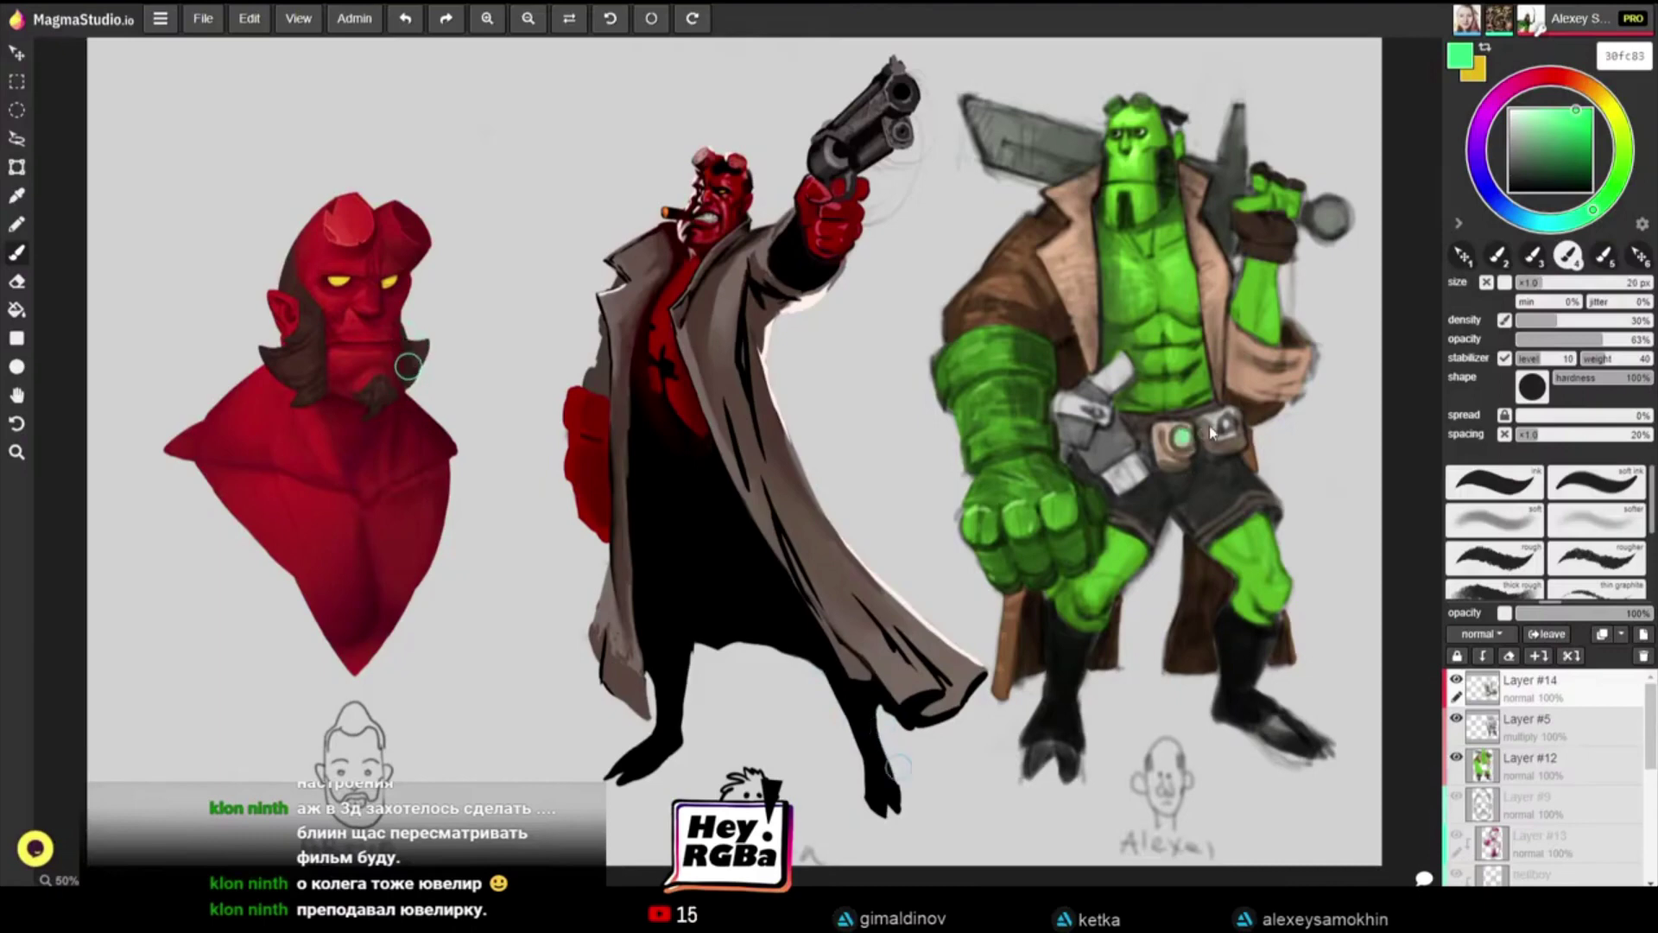
{"action": "left_click", "coordinate": [1181, 437]}
{"action": "key", "text": "alt"}
{"action": "left_click", "coordinate": [1166, 442]}
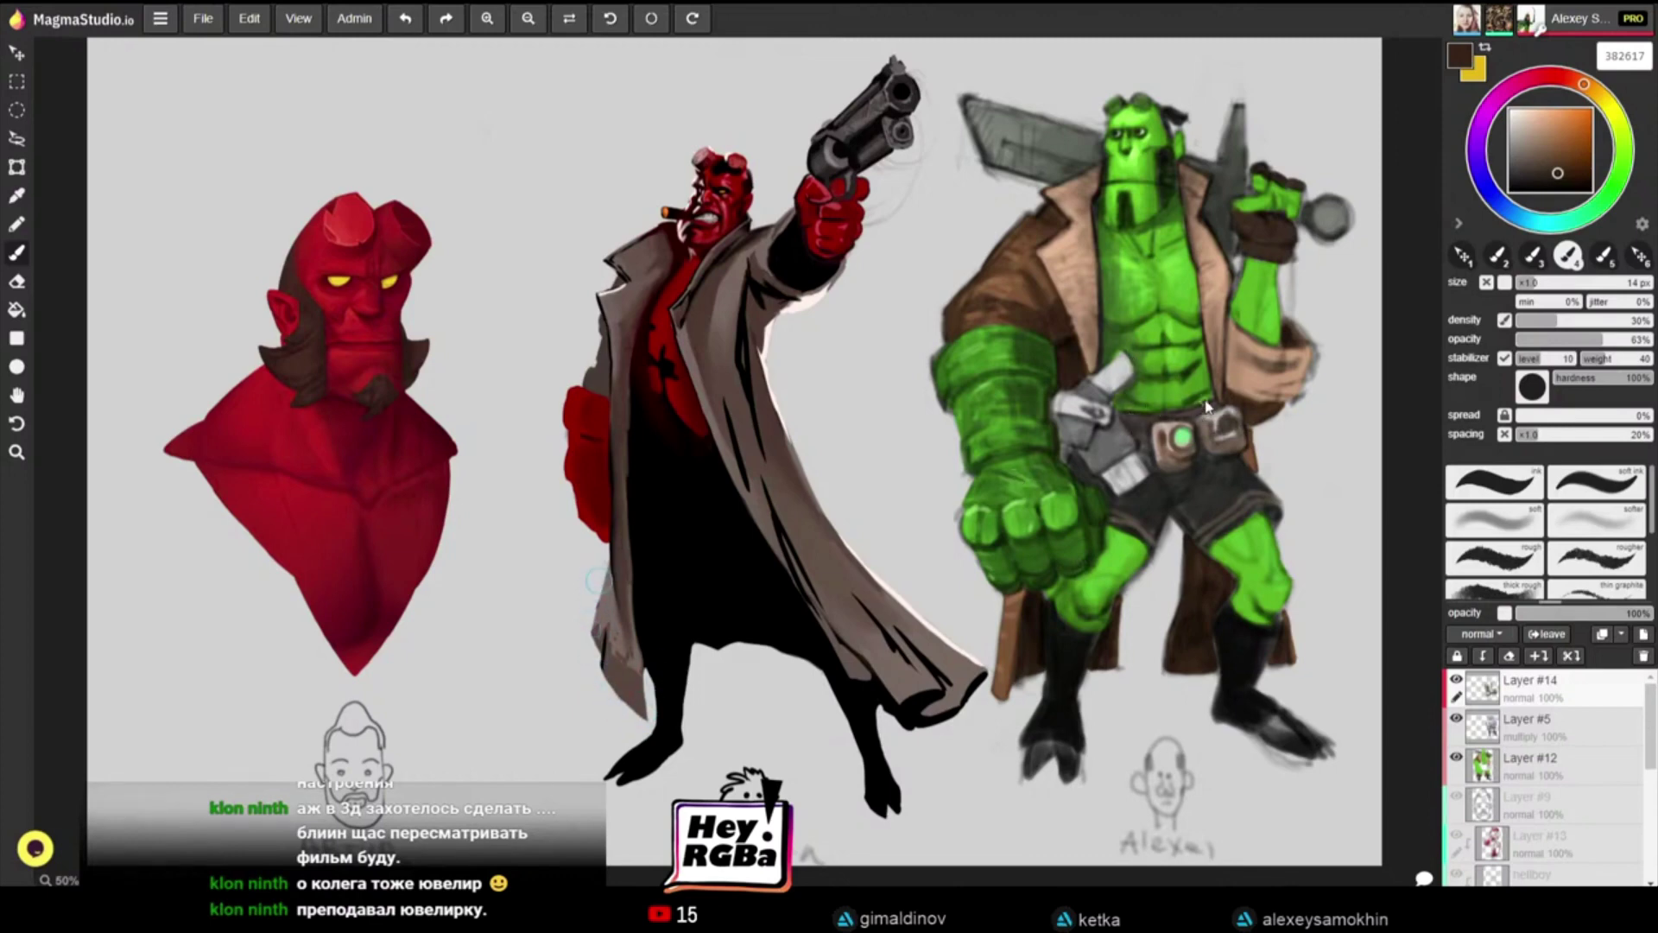
Step: Paint a small tan cross hanging from the belt over the shorts with c99e7b, and refine its shape with 262826 and 8f745e
{"action": "left_click", "coordinate": [1203, 442], "text": "alt"}
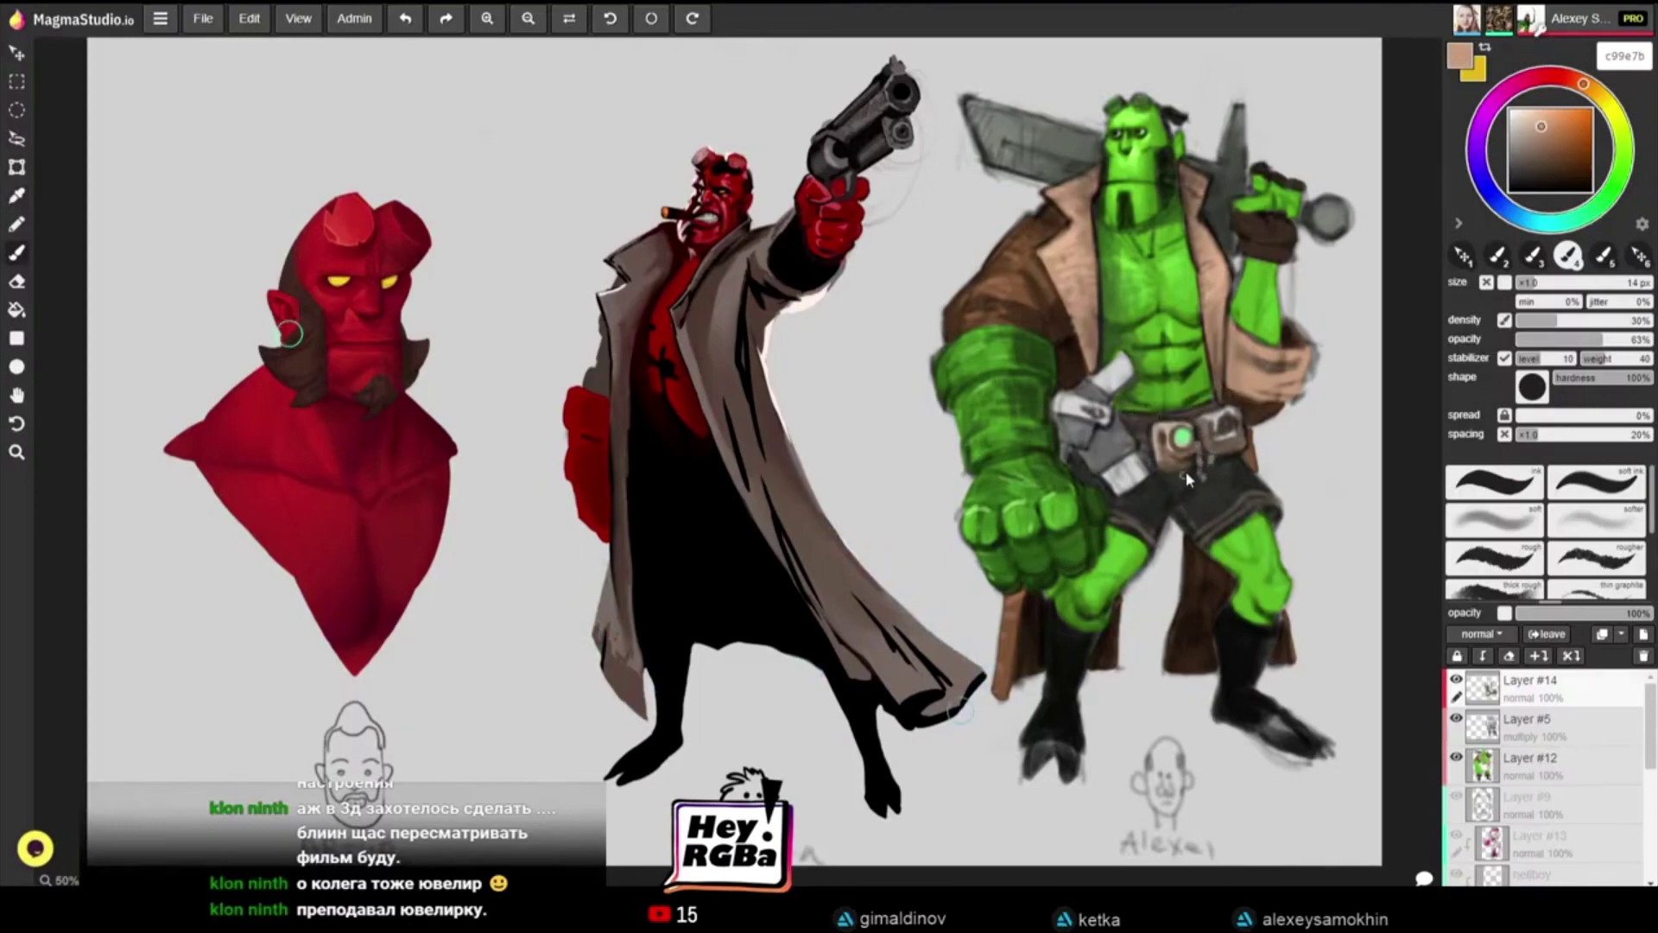
{"action": "key", "text": "bracketright"}
{"action": "key", "text": "bracketright"}
{"action": "key", "text": "bracketright"}
{"action": "mouse_move", "coordinate": [1192, 490]}
{"action": "left_mouse_down"}
{"action": "mouse_move", "coordinate": [1215, 495]}
{"action": "mouse_move", "coordinate": [1194, 491]}
{"action": "left_mouse_up"}
{"action": "left_click", "coordinate": [1186, 490], "text": "alt"}
{"action": "key", "text": "bracketleft"}
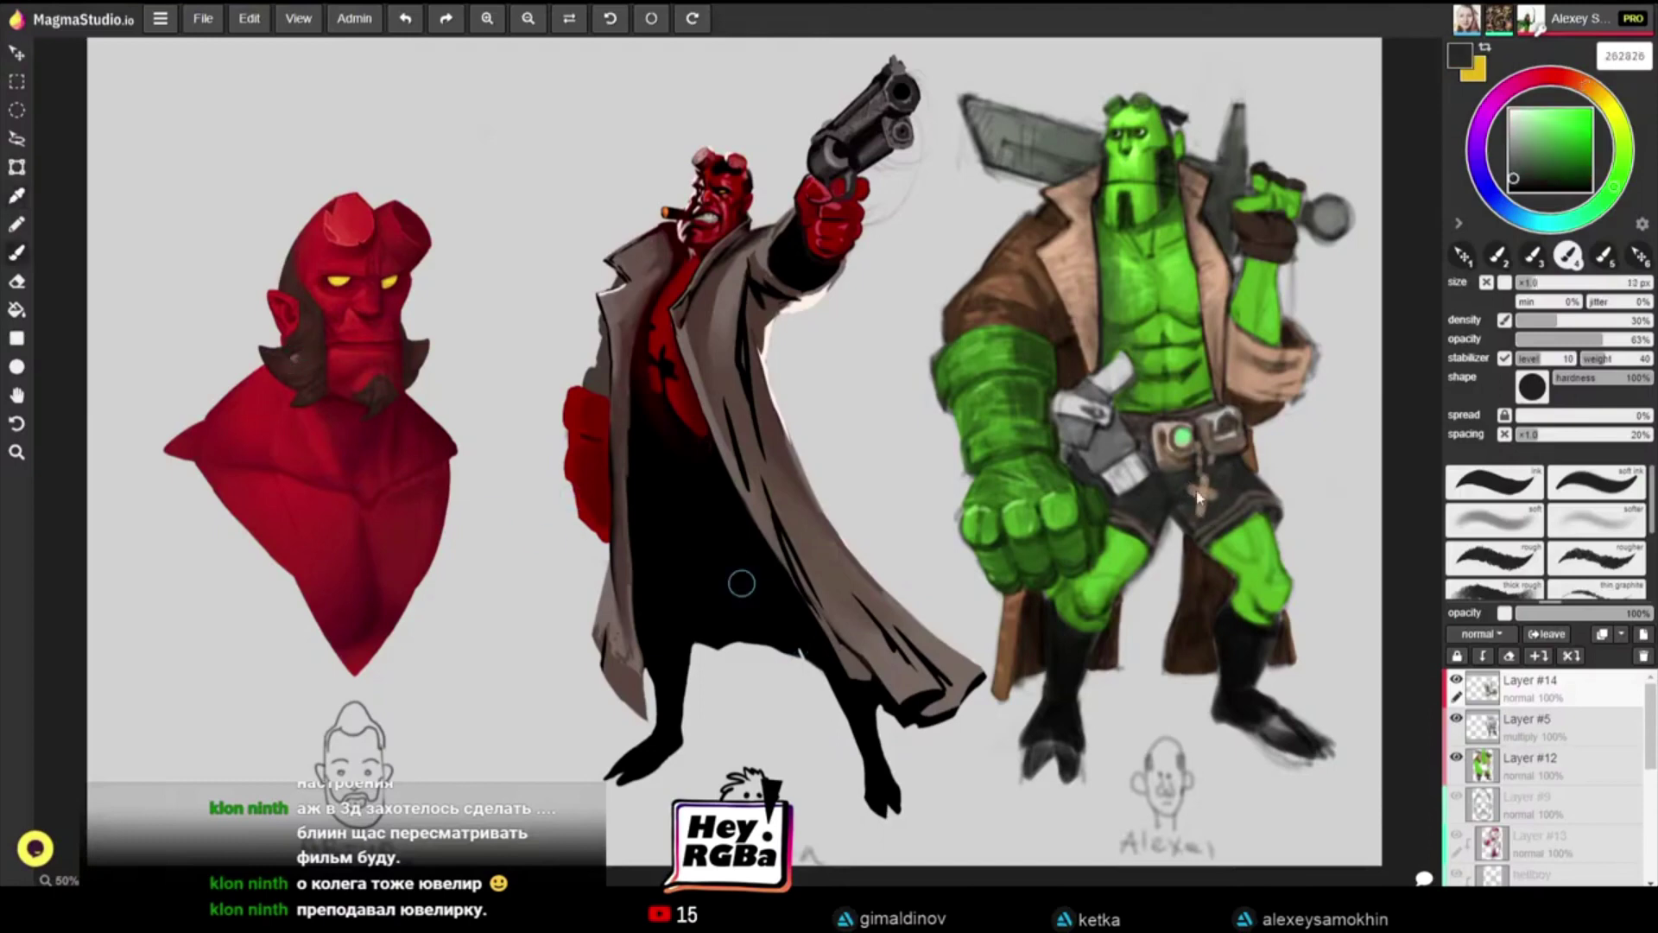
{"action": "key", "text": "bracketleft"}
{"action": "left_click_drag", "start_coordinate": [1198, 473], "coordinate": [1199, 474]}
{"action": "left_click", "coordinate": [1206, 499], "text": "alt"}
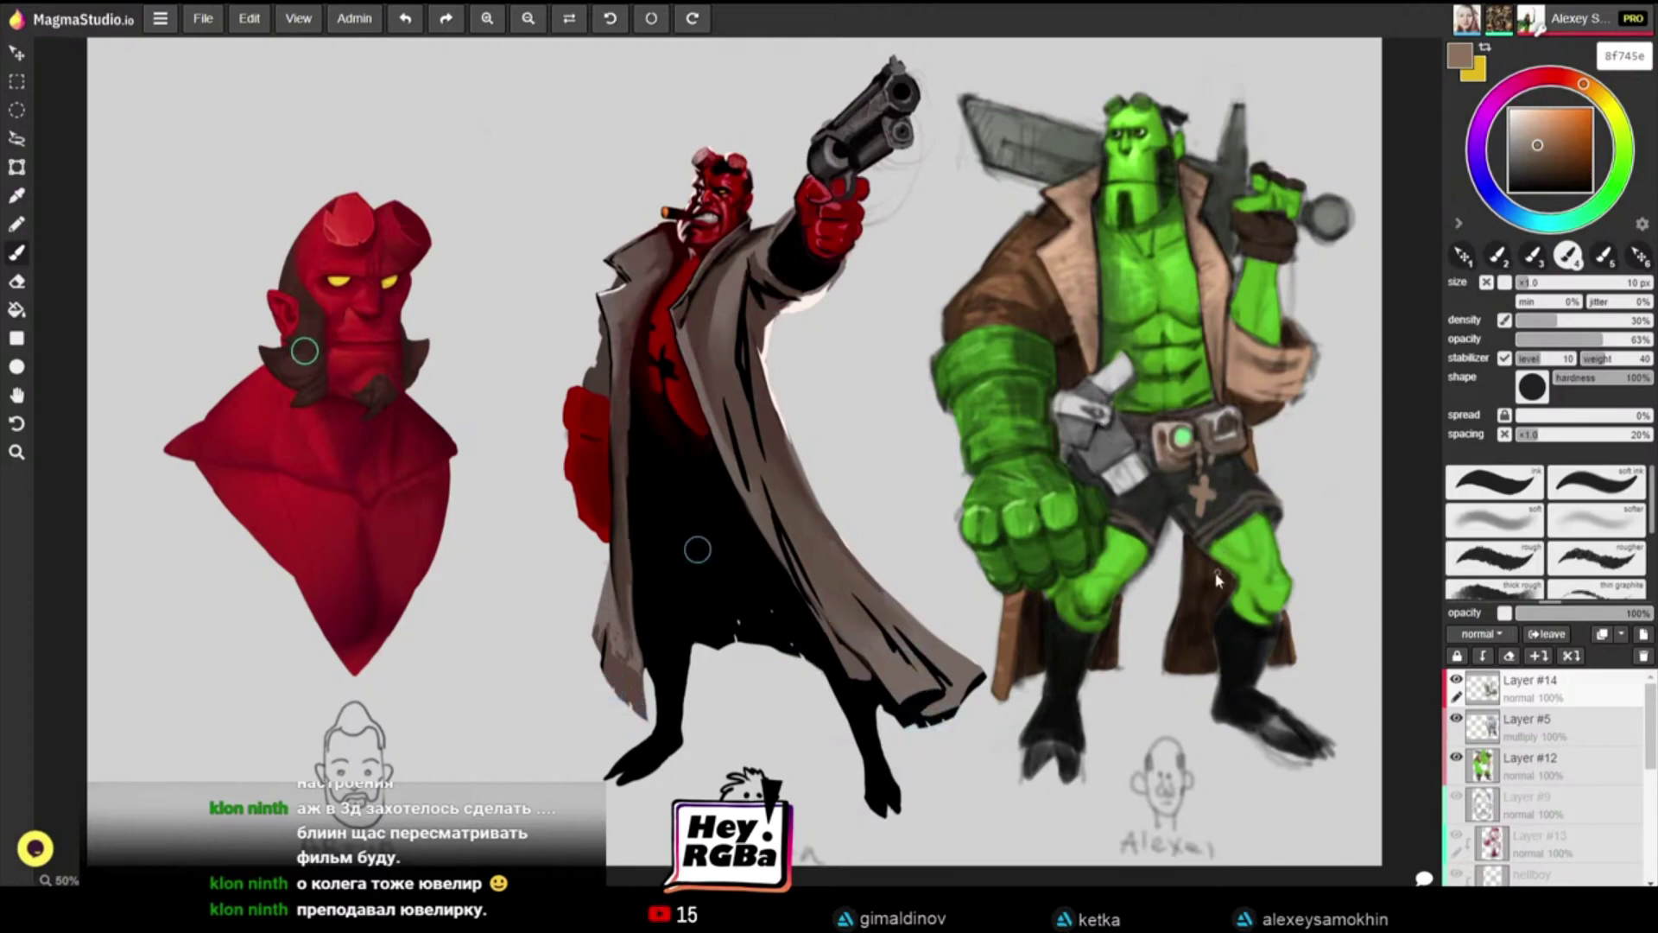
Step: Darken the sideburn, jaw shadow and goatee of the green character with 182e0e, 23221c and near-black 030303, using 20 px to 12 px brushes
{"action": "left_click", "coordinate": [1191, 356], "text": "alt"}
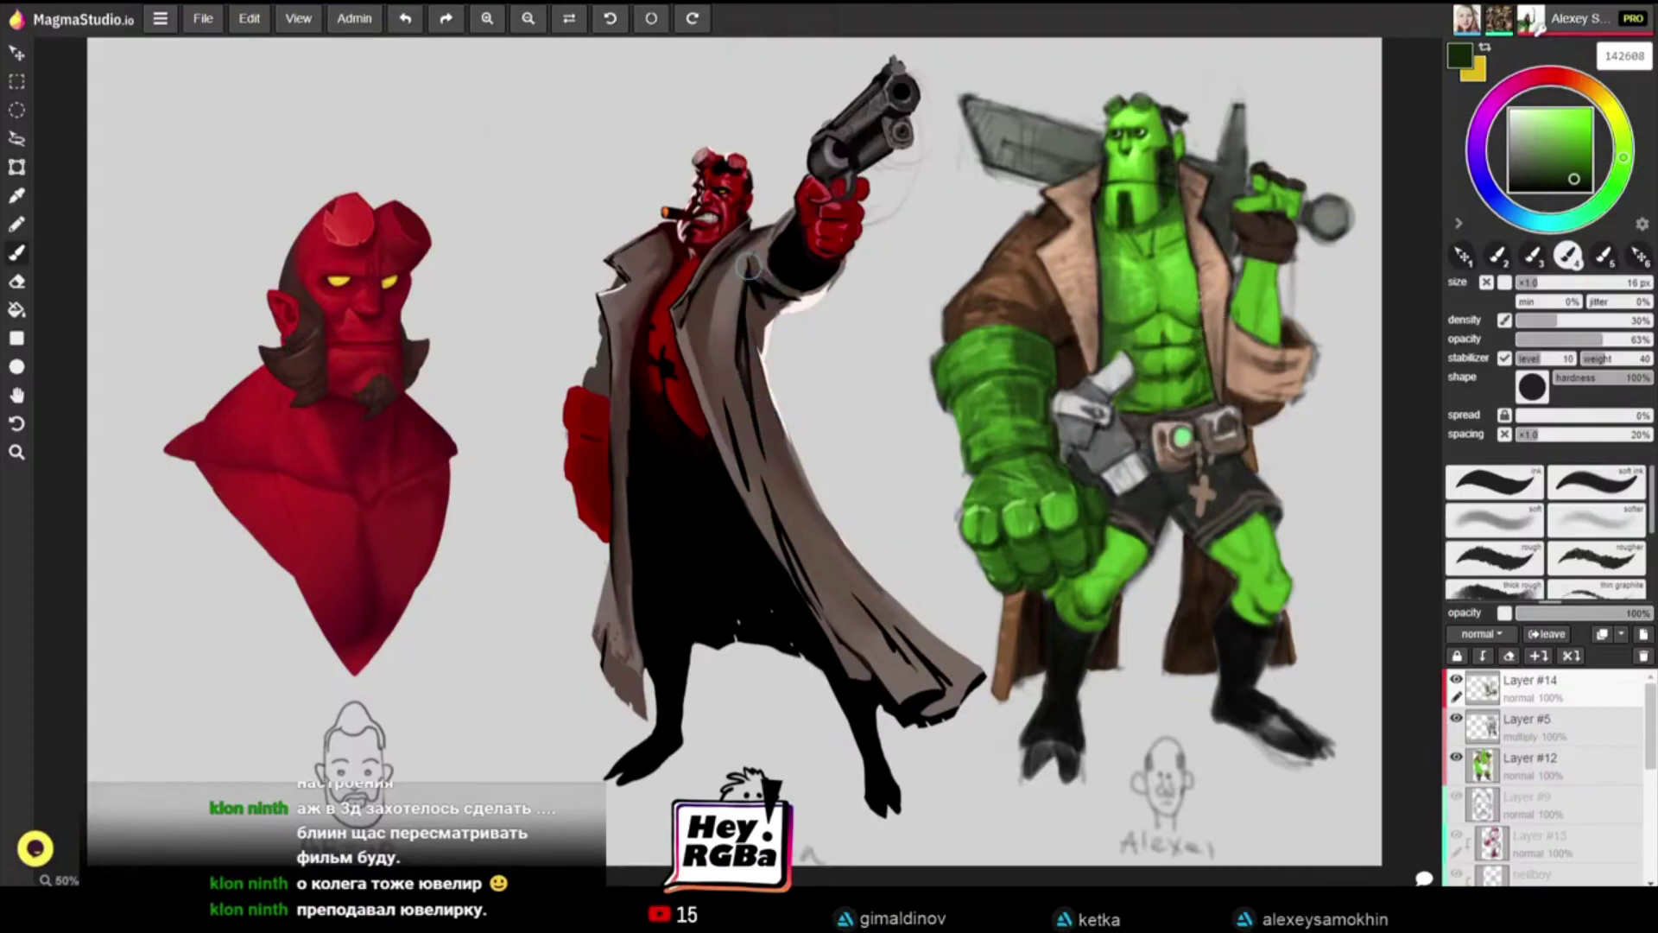
{"action": "key", "text": "]"}
{"action": "left_click", "coordinate": [1171, 195], "text": "alt"}
{"action": "left_click_drag", "start_coordinate": [1172, 188], "coordinate": [1164, 207]}
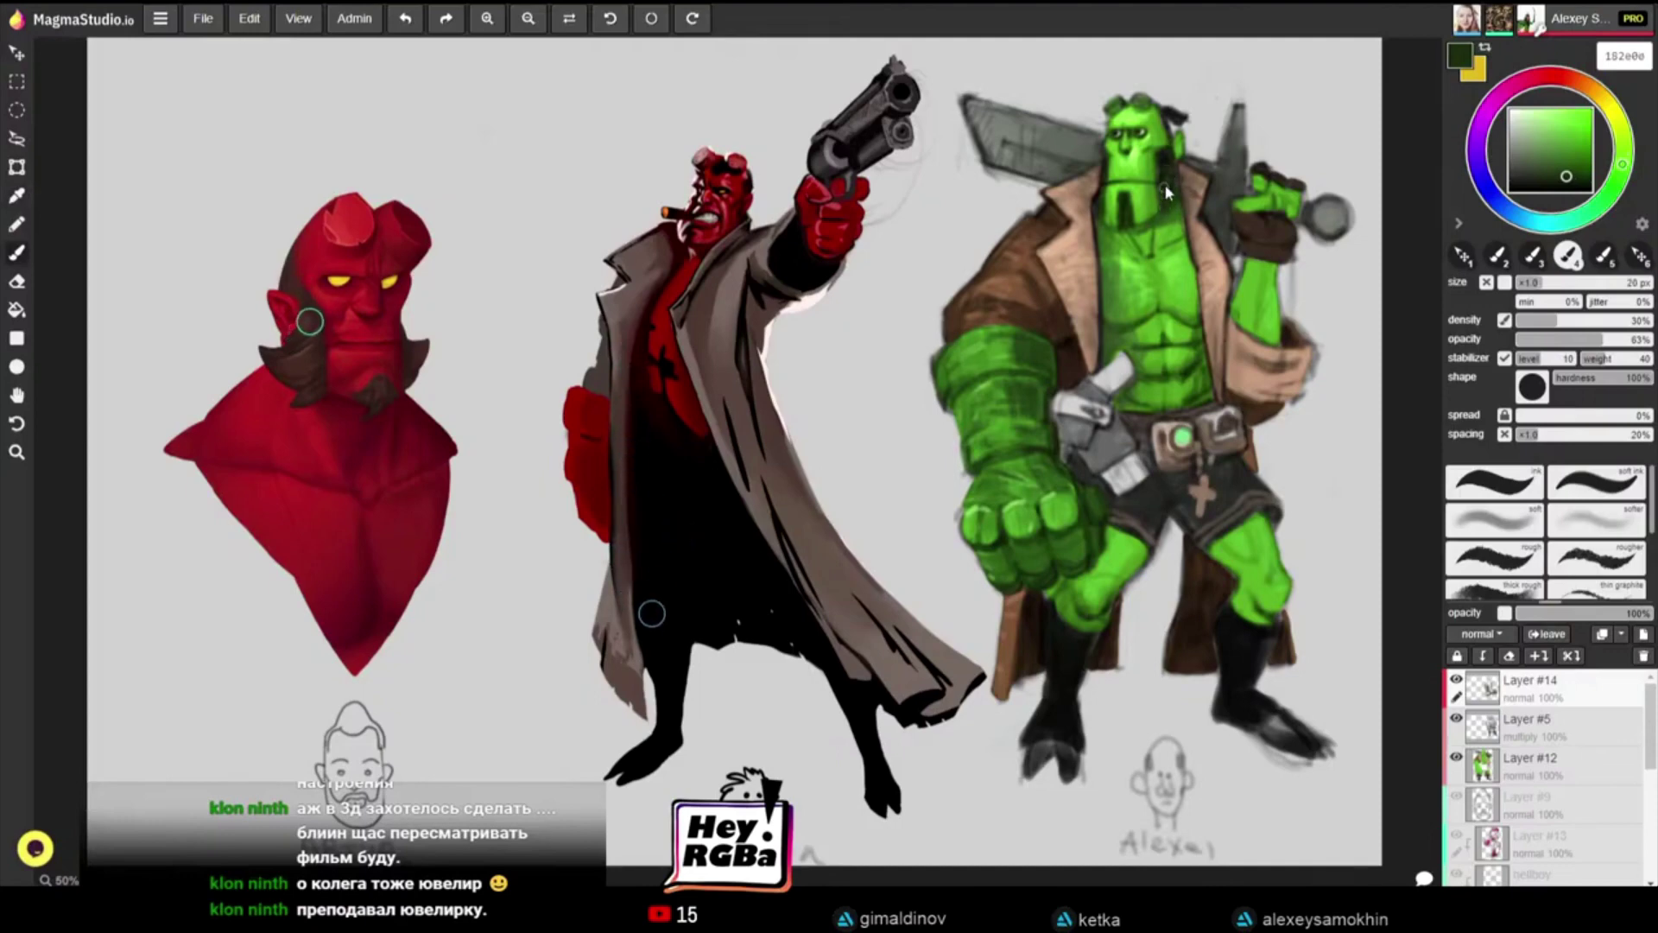
{"action": "left_click", "coordinate": [1114, 167], "text": "alt"}
{"action": "key", "text": "["}
{"action": "key", "text": "["}
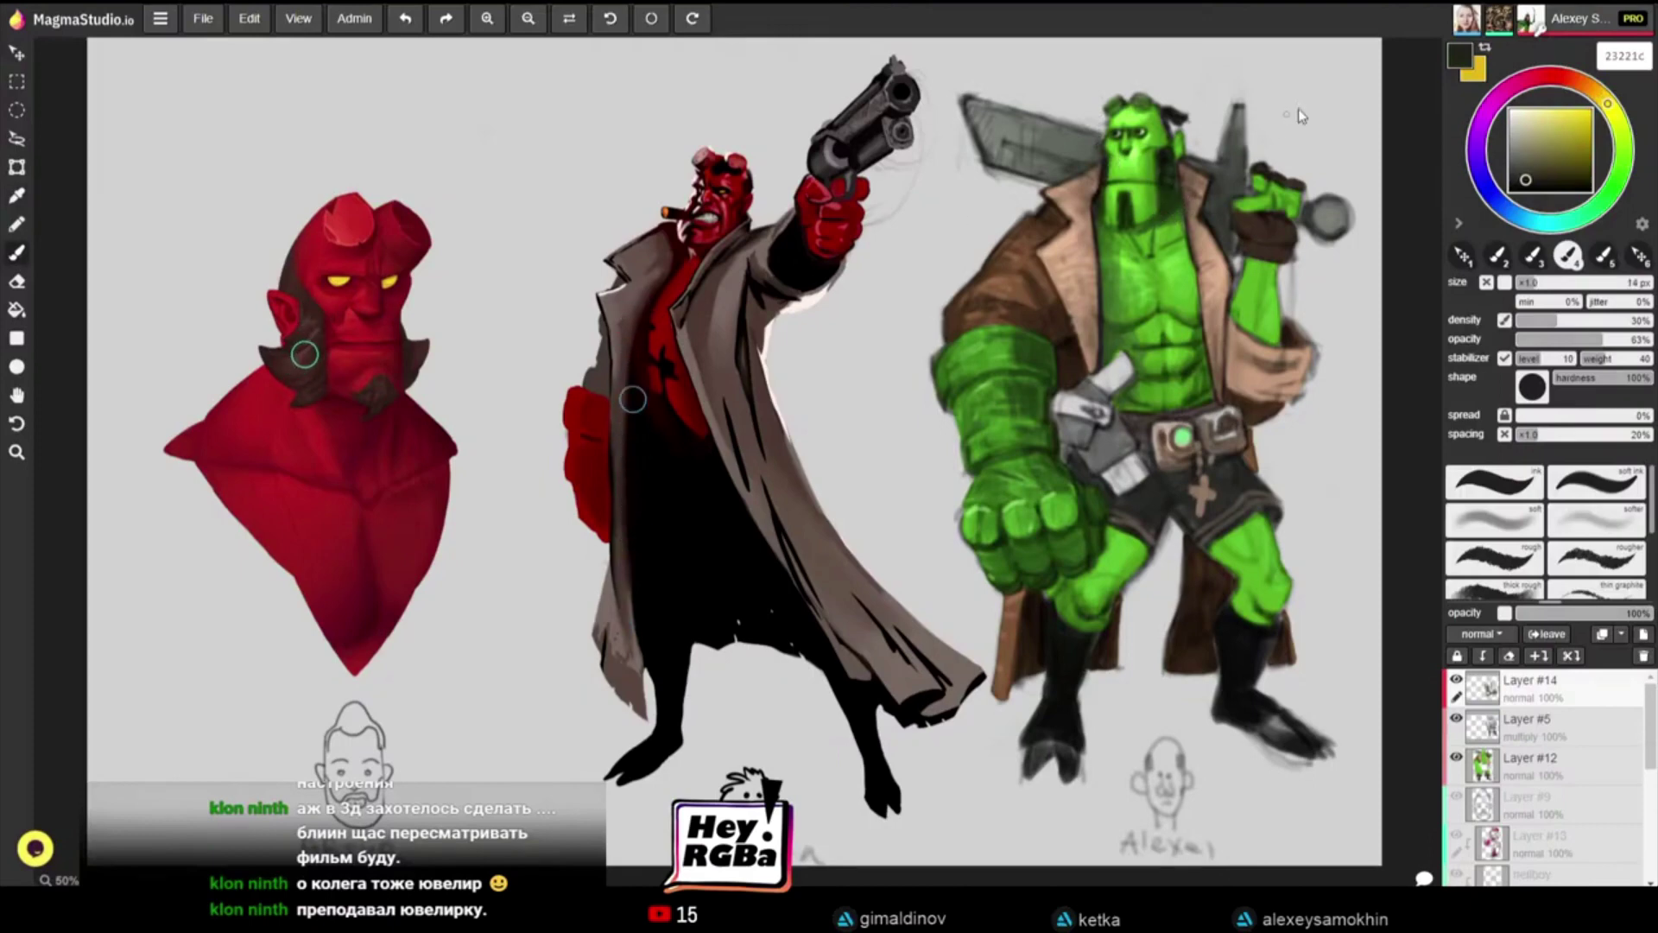
{"action": "left_click_drag", "start_coordinate": [1550, 179], "coordinate": [1513, 191]}
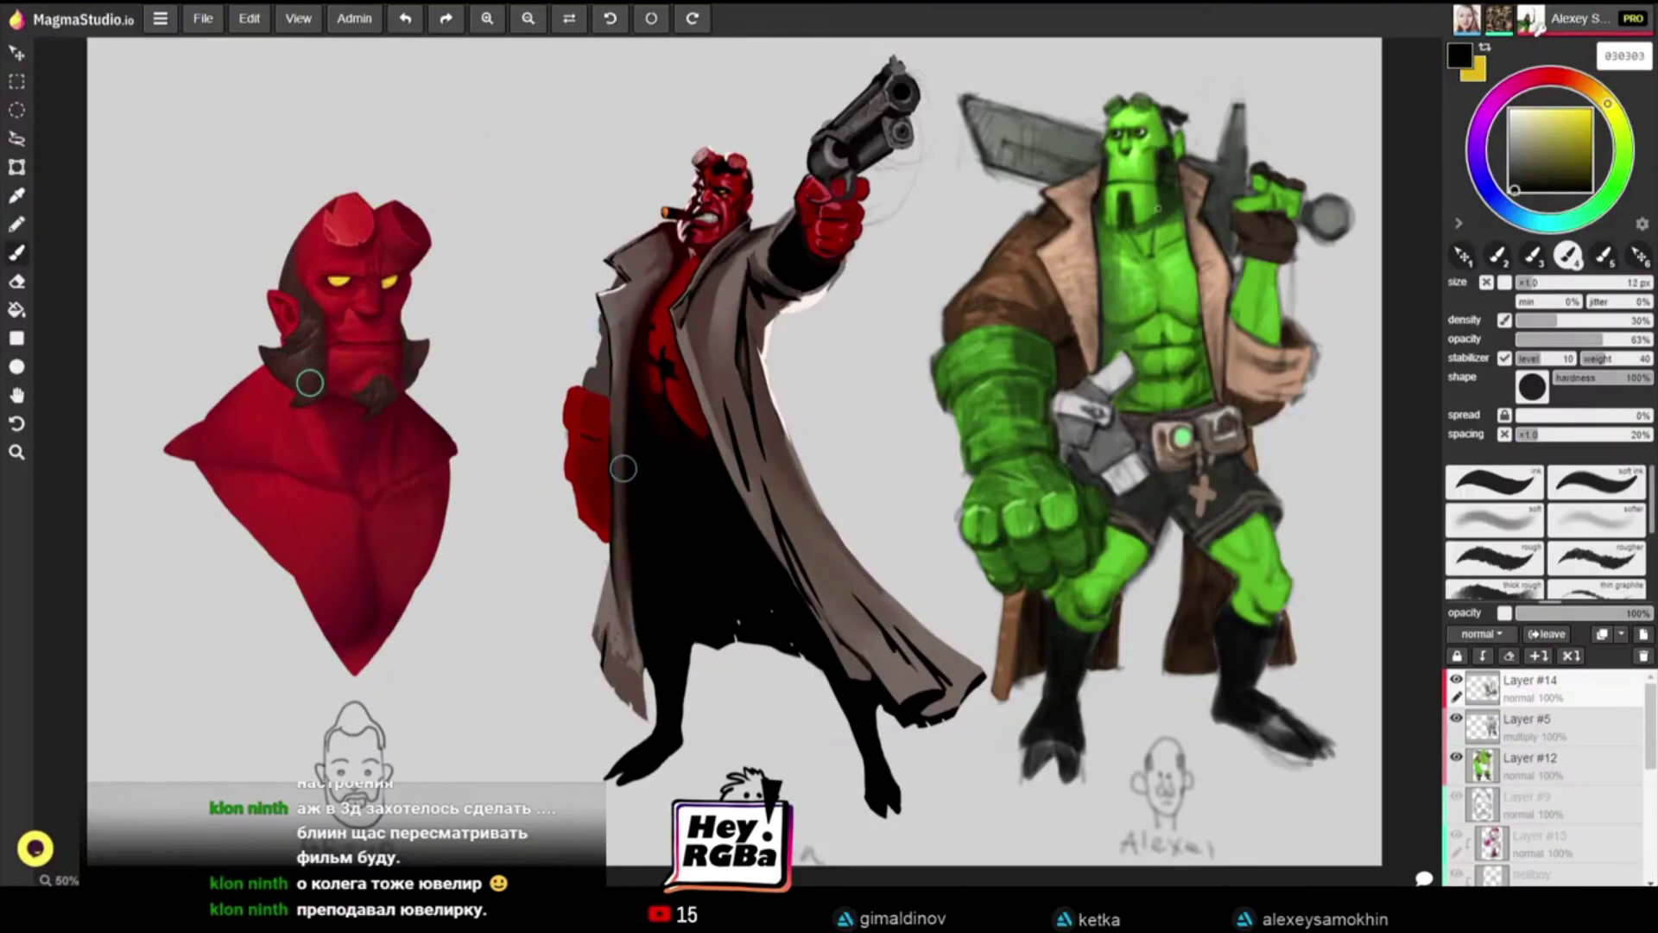
{"action": "key", "text": "bracketleft"}
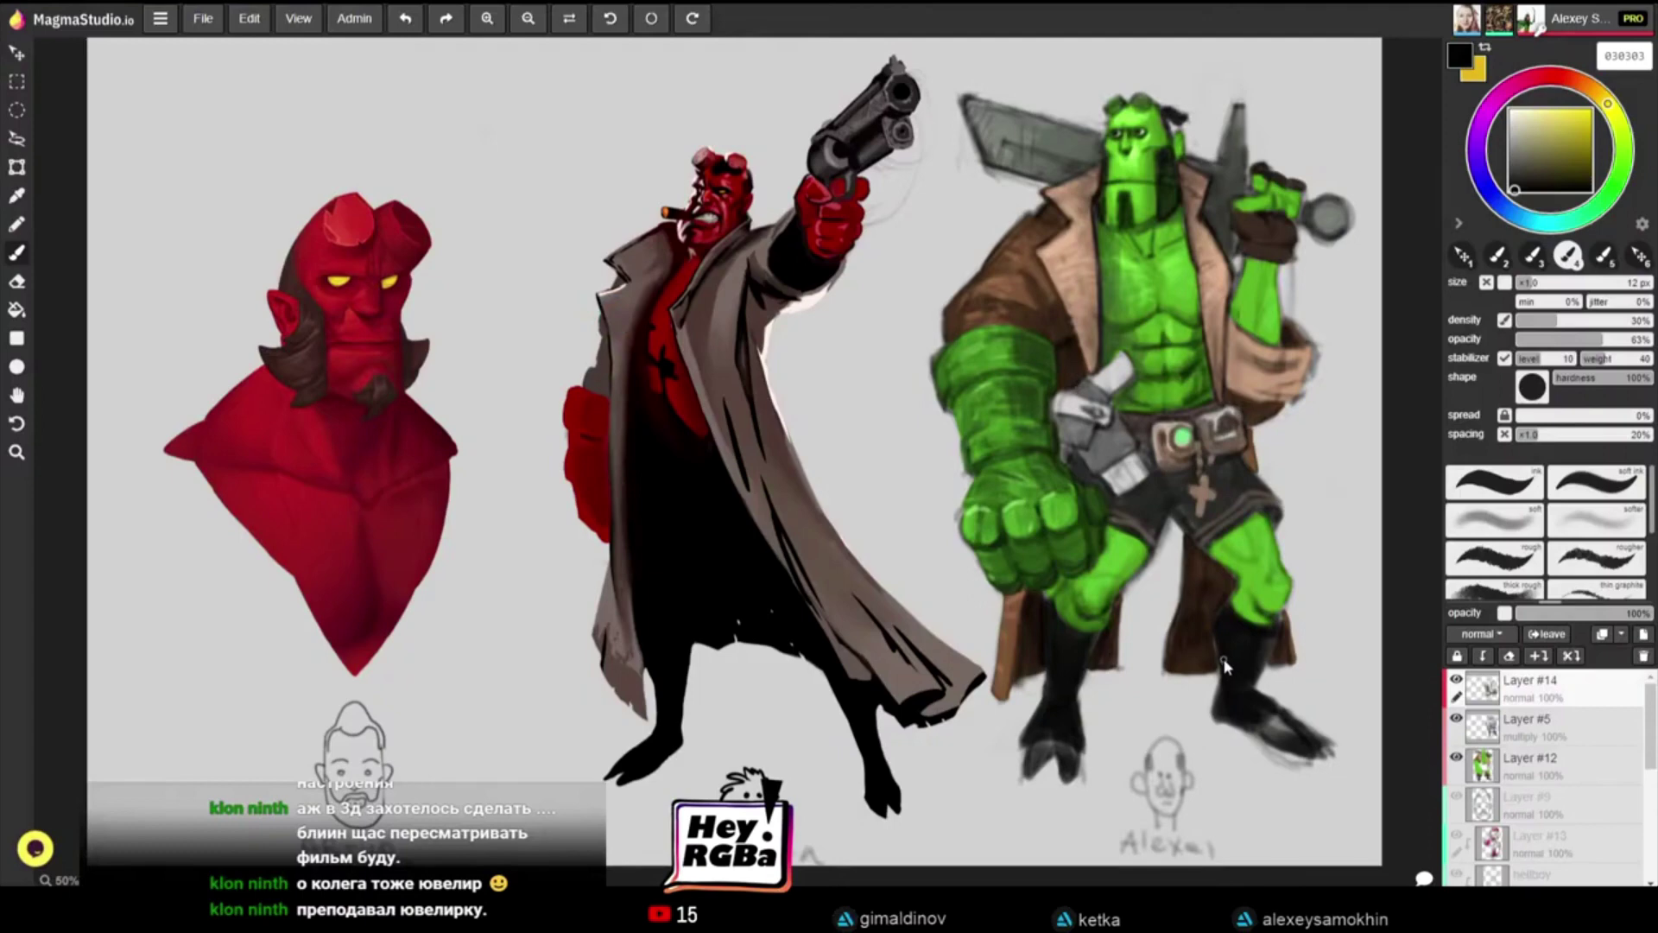
Step: Shade the green character's raised arm near the sleeve cuff with dark green 233d15, using a 12 px brush
{"action": "left_click", "coordinate": [1244, 287], "text": "alt"}
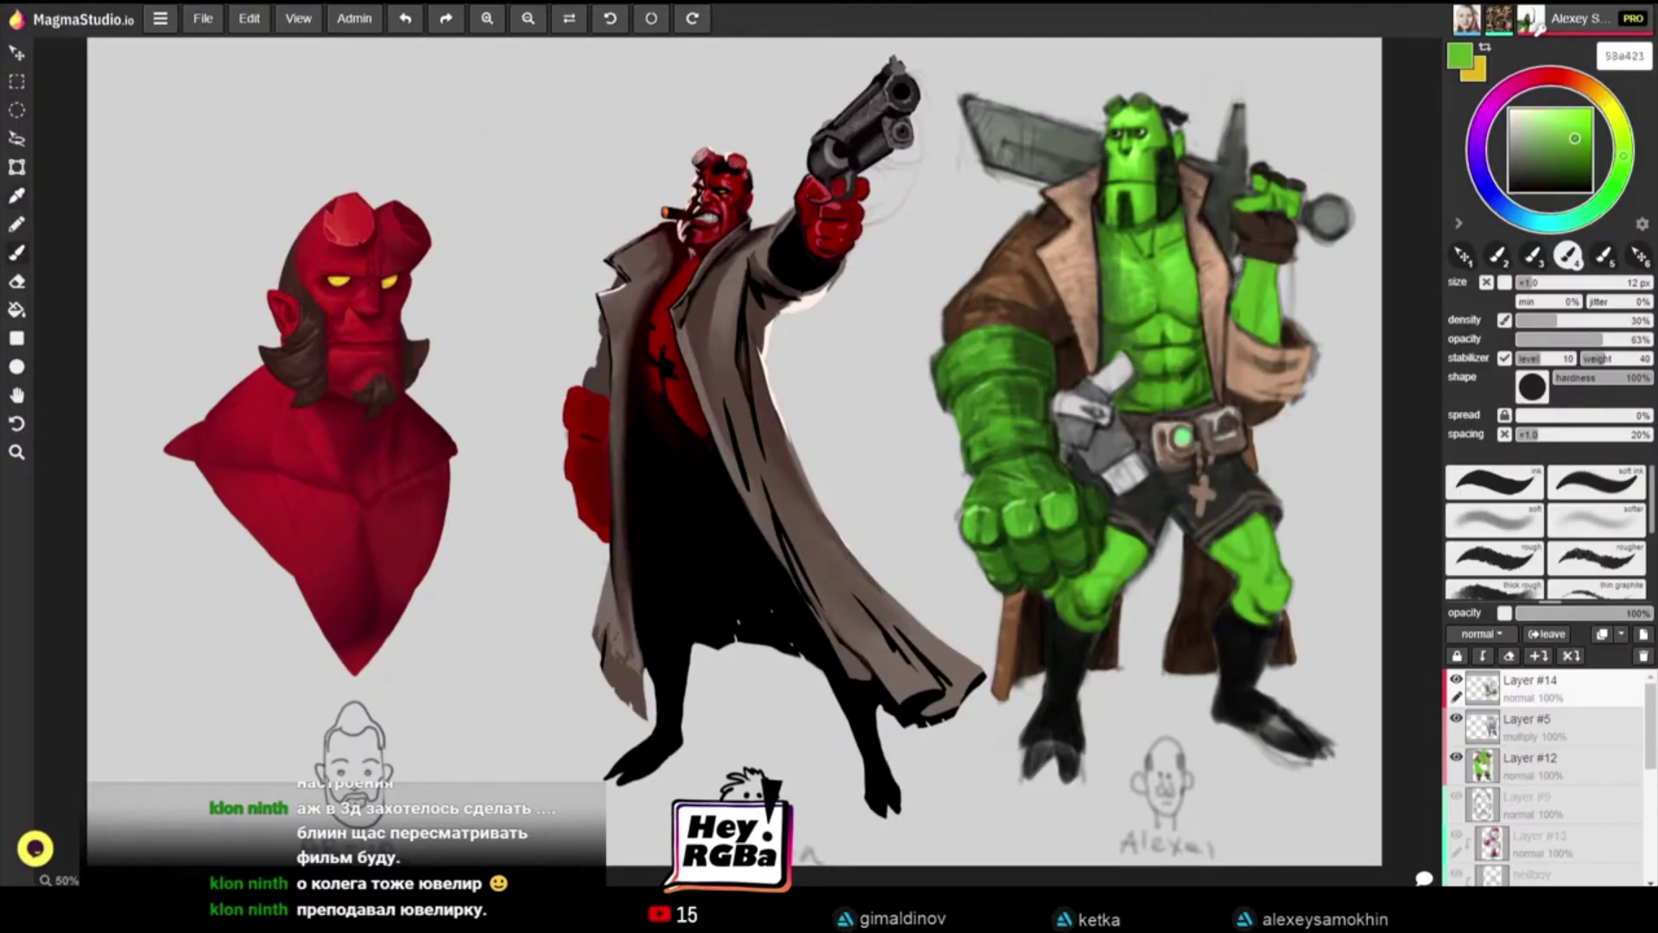
{"action": "left_click", "coordinate": [1235, 256], "text": "alt"}
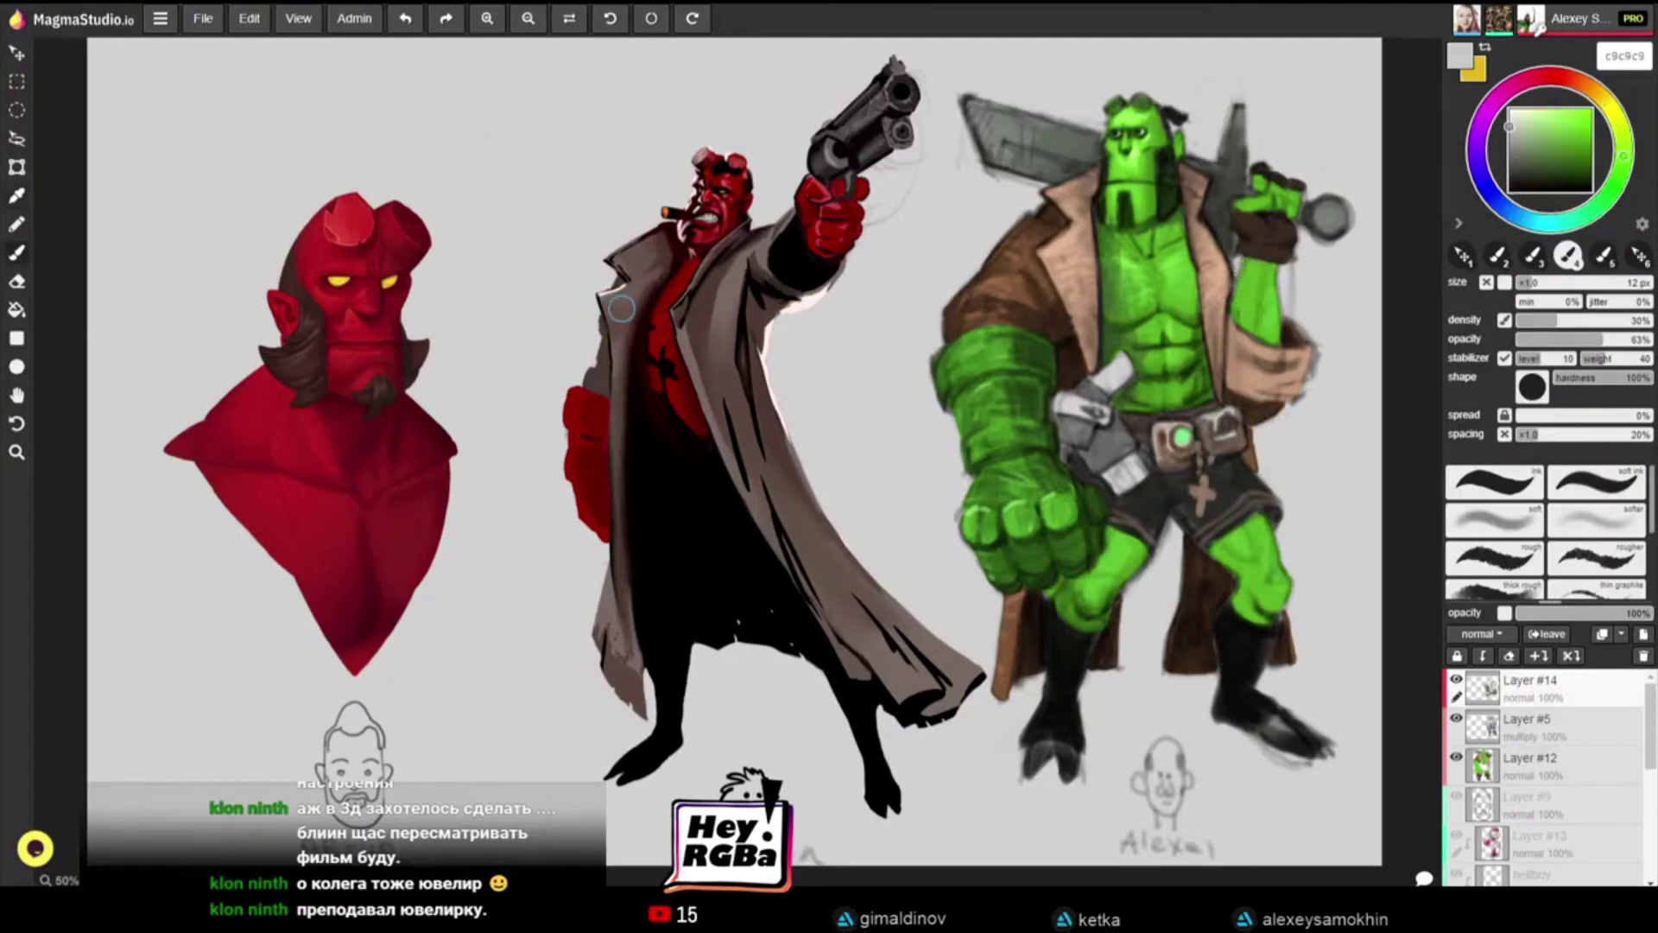
{"action": "left_click", "coordinate": [1220, 216], "text": "alt"}
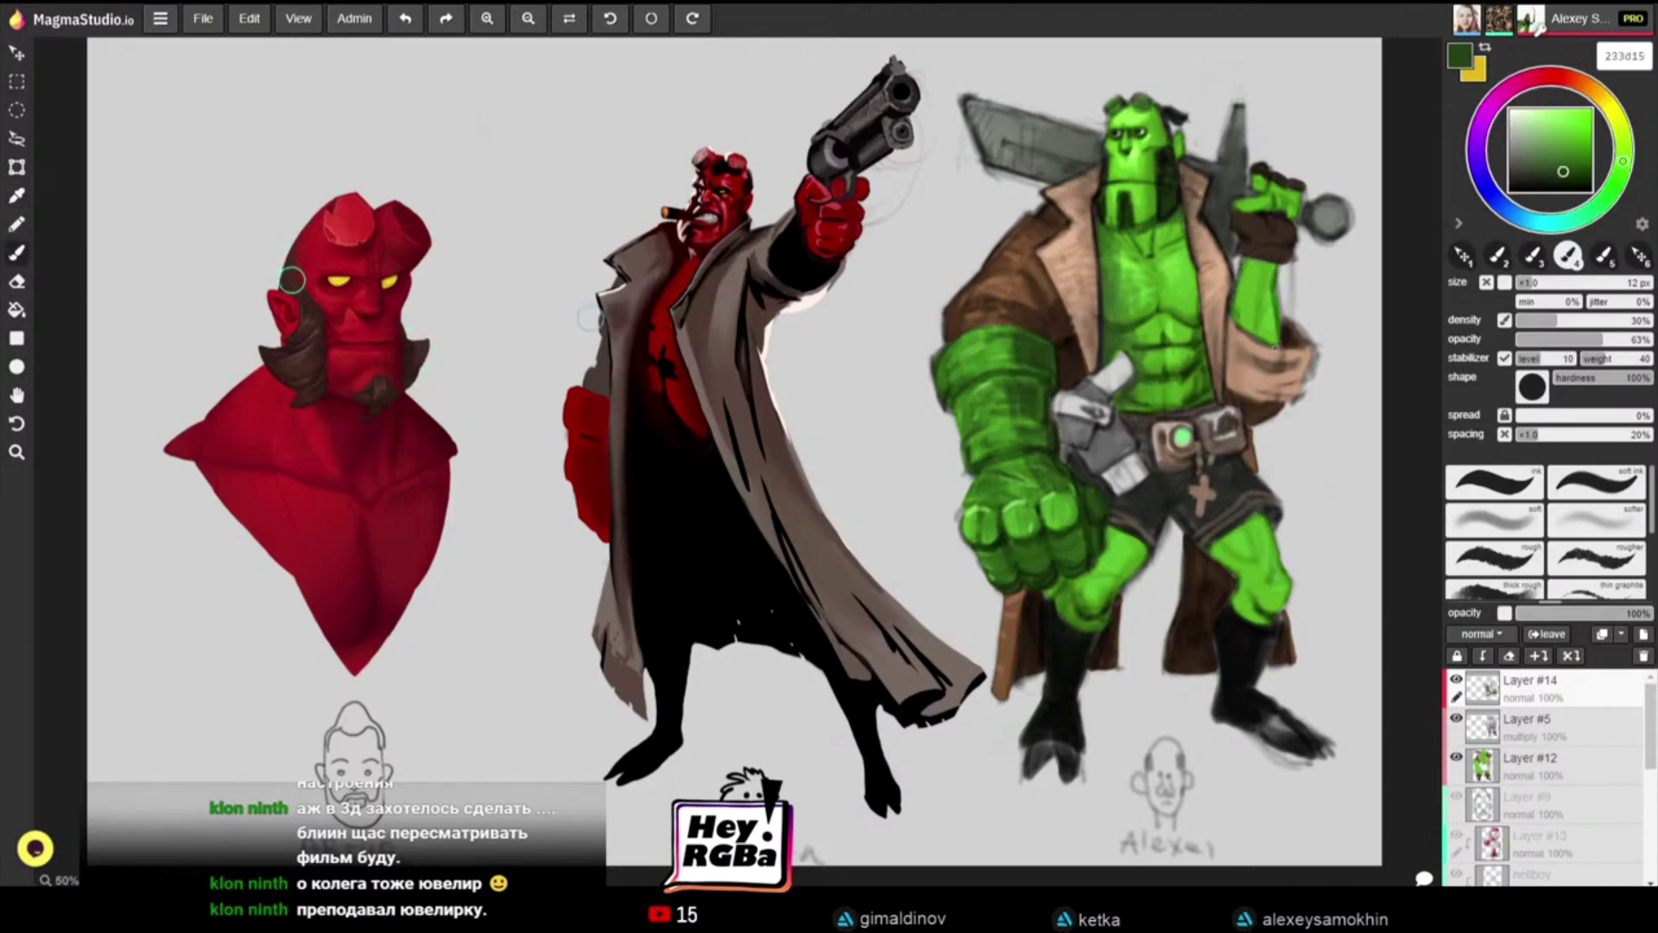
{"action": "left_click_drag", "start_coordinate": [1269, 353], "coordinate": [1258, 339]}
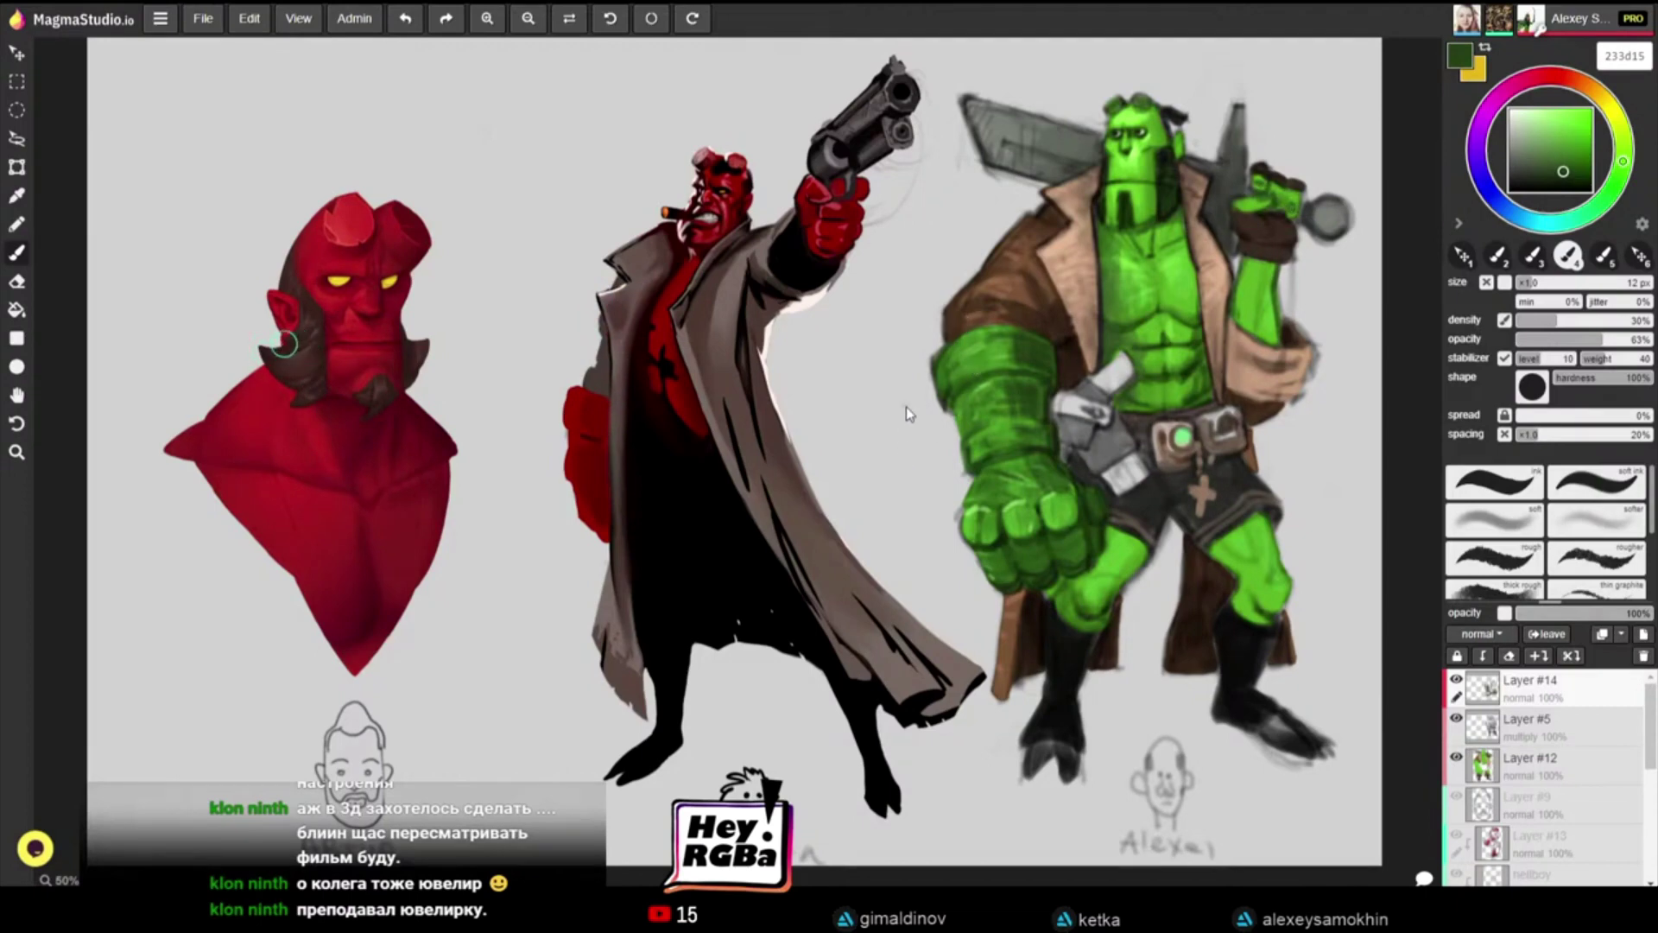
Step: Color the gun holster at the green character's hip with brown 7b3800, using a 30 px brush
{"action": "key", "text": "bracketright"}
{"action": "key", "text": "bracketright"}
{"action": "key", "text": "bracketright"}
{"action": "key", "text": "bracketright"}
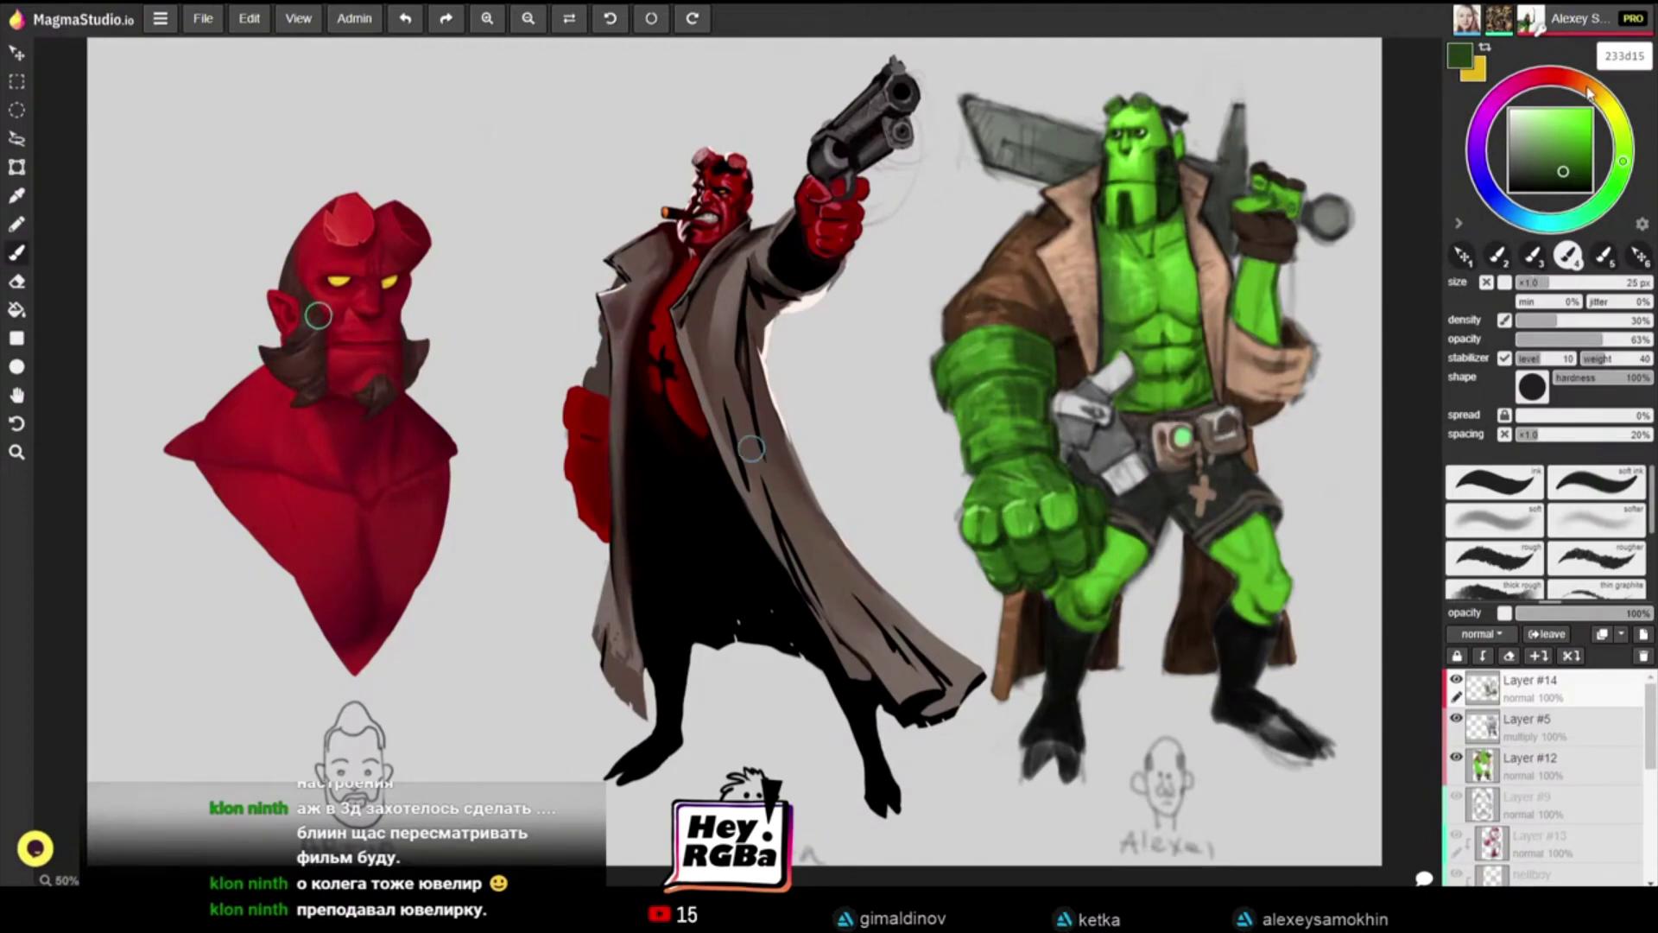
{"action": "left_click", "coordinate": [1589, 92]}
{"action": "left_click", "coordinate": [1591, 151]}
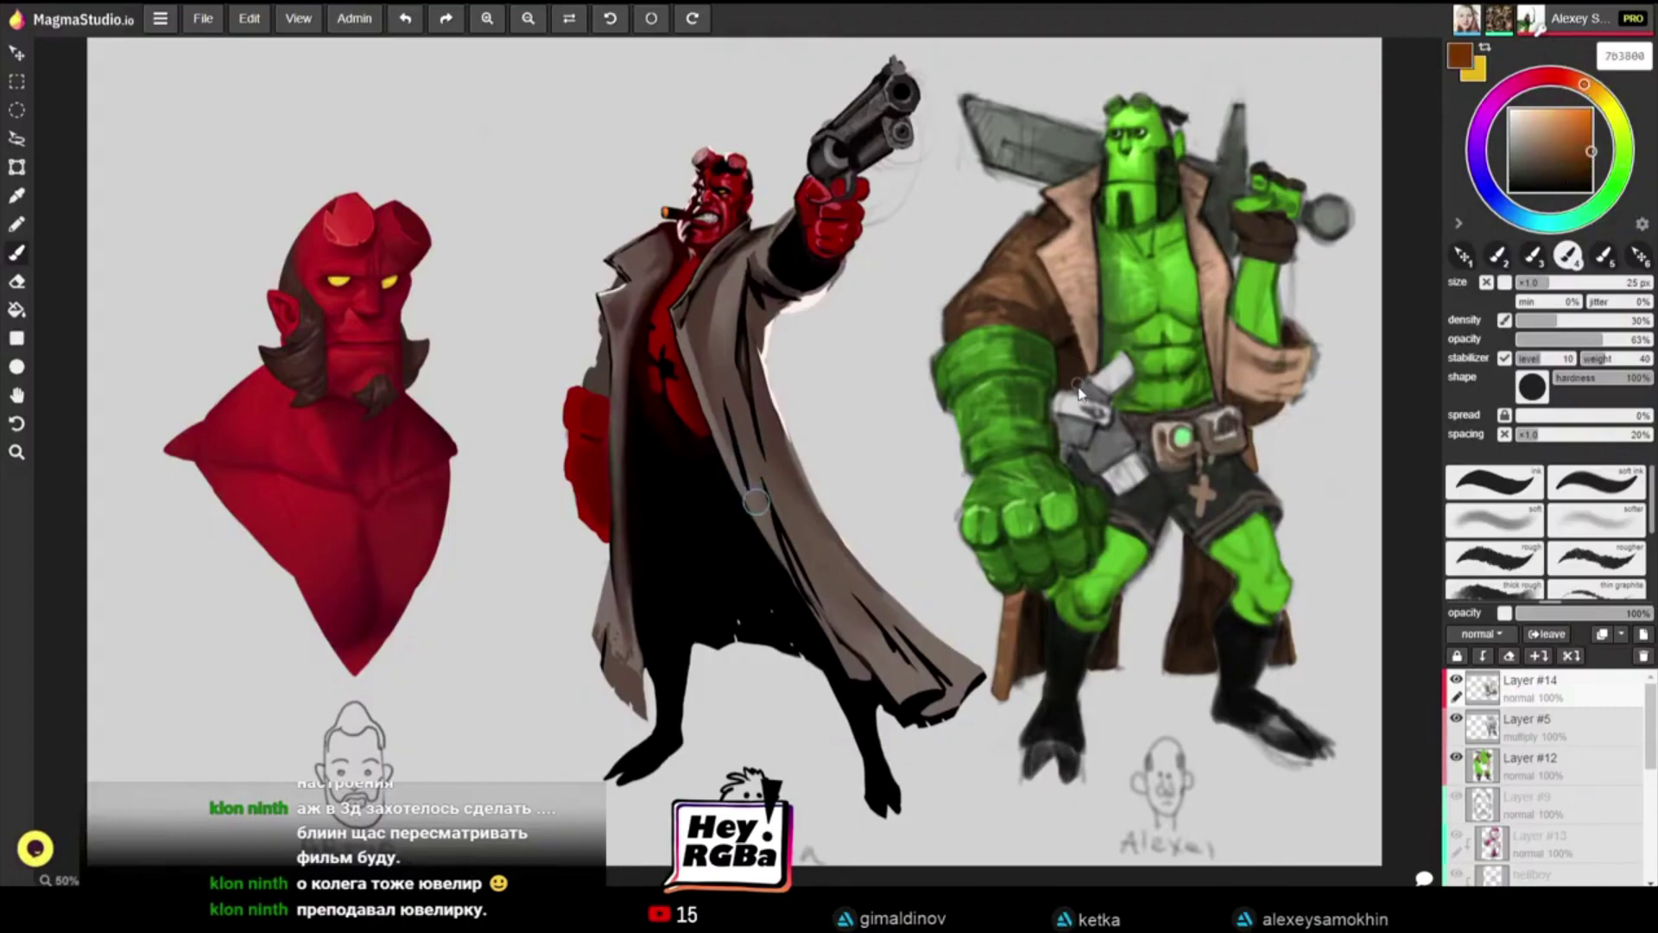
{"action": "key", "text": "bracketright"}
{"action": "left_click_drag", "start_coordinate": [1080, 385], "coordinate": [1098, 396]}
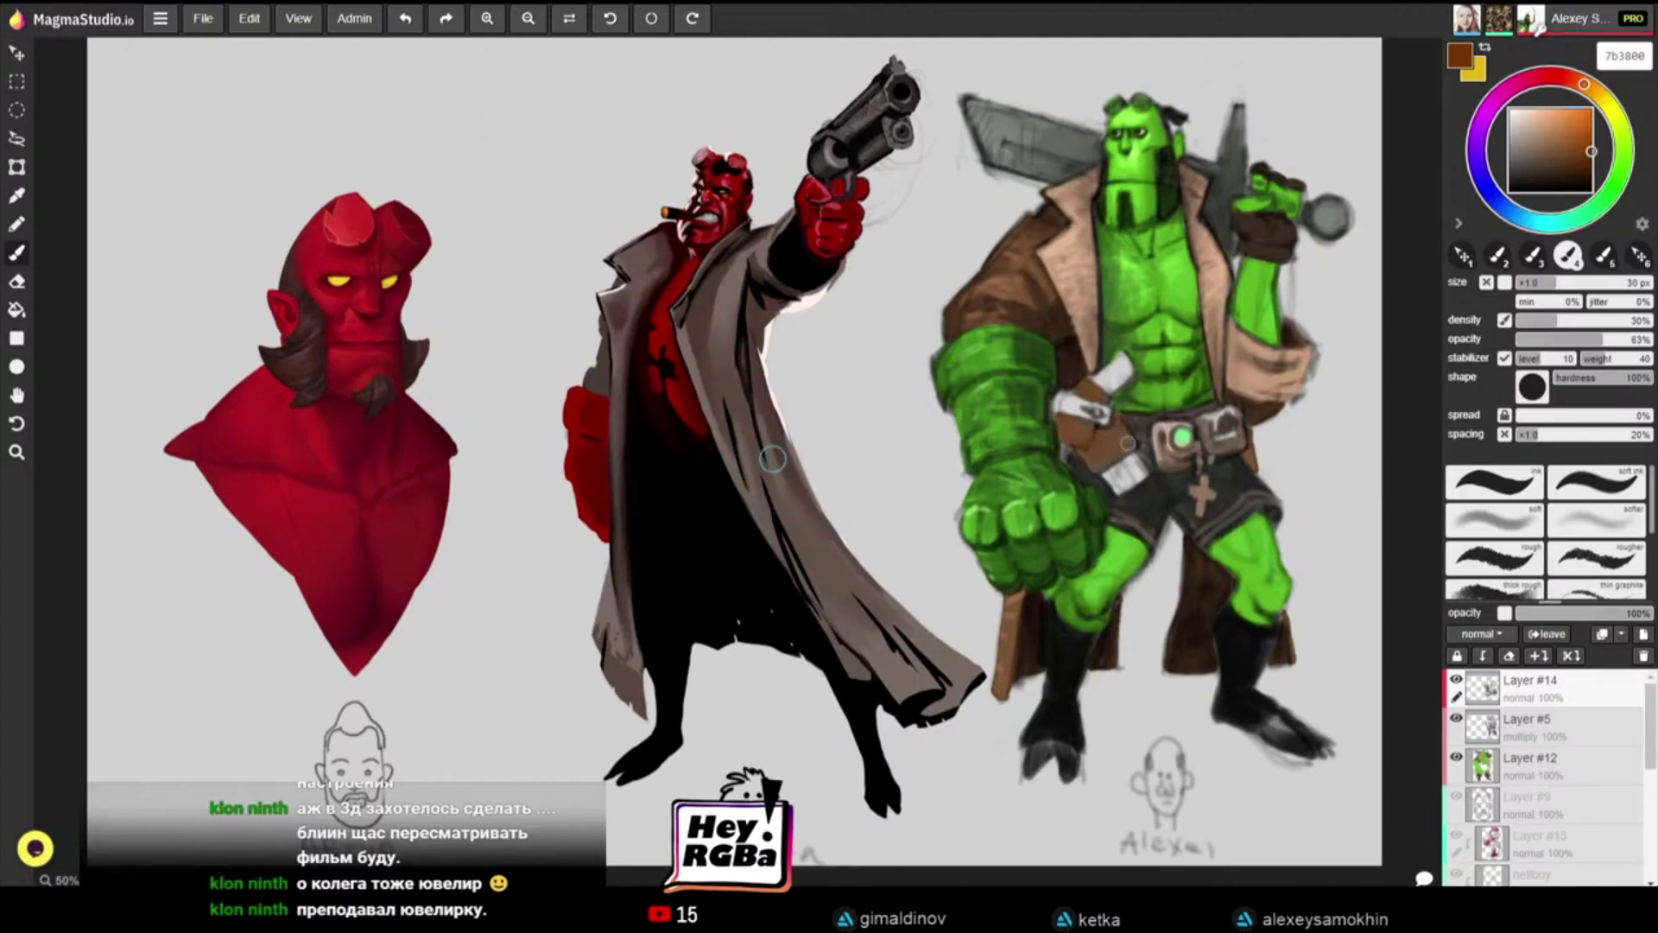
Step: Shade the folds and edges of the hip holster with dark brown 3e2510, using a 20 px brush
{"action": "key", "text": "bracketleft"}
{"action": "key", "text": "bracketleft"}
{"action": "key", "text": "bracketleft"}
{"action": "key", "text": "bracketleft"}
{"action": "left_click", "coordinate": [1570, 170]}
{"action": "key", "text": "bracketright"}
{"action": "key", "text": "bracketright"}
{"action": "key", "text": "bracketright"}
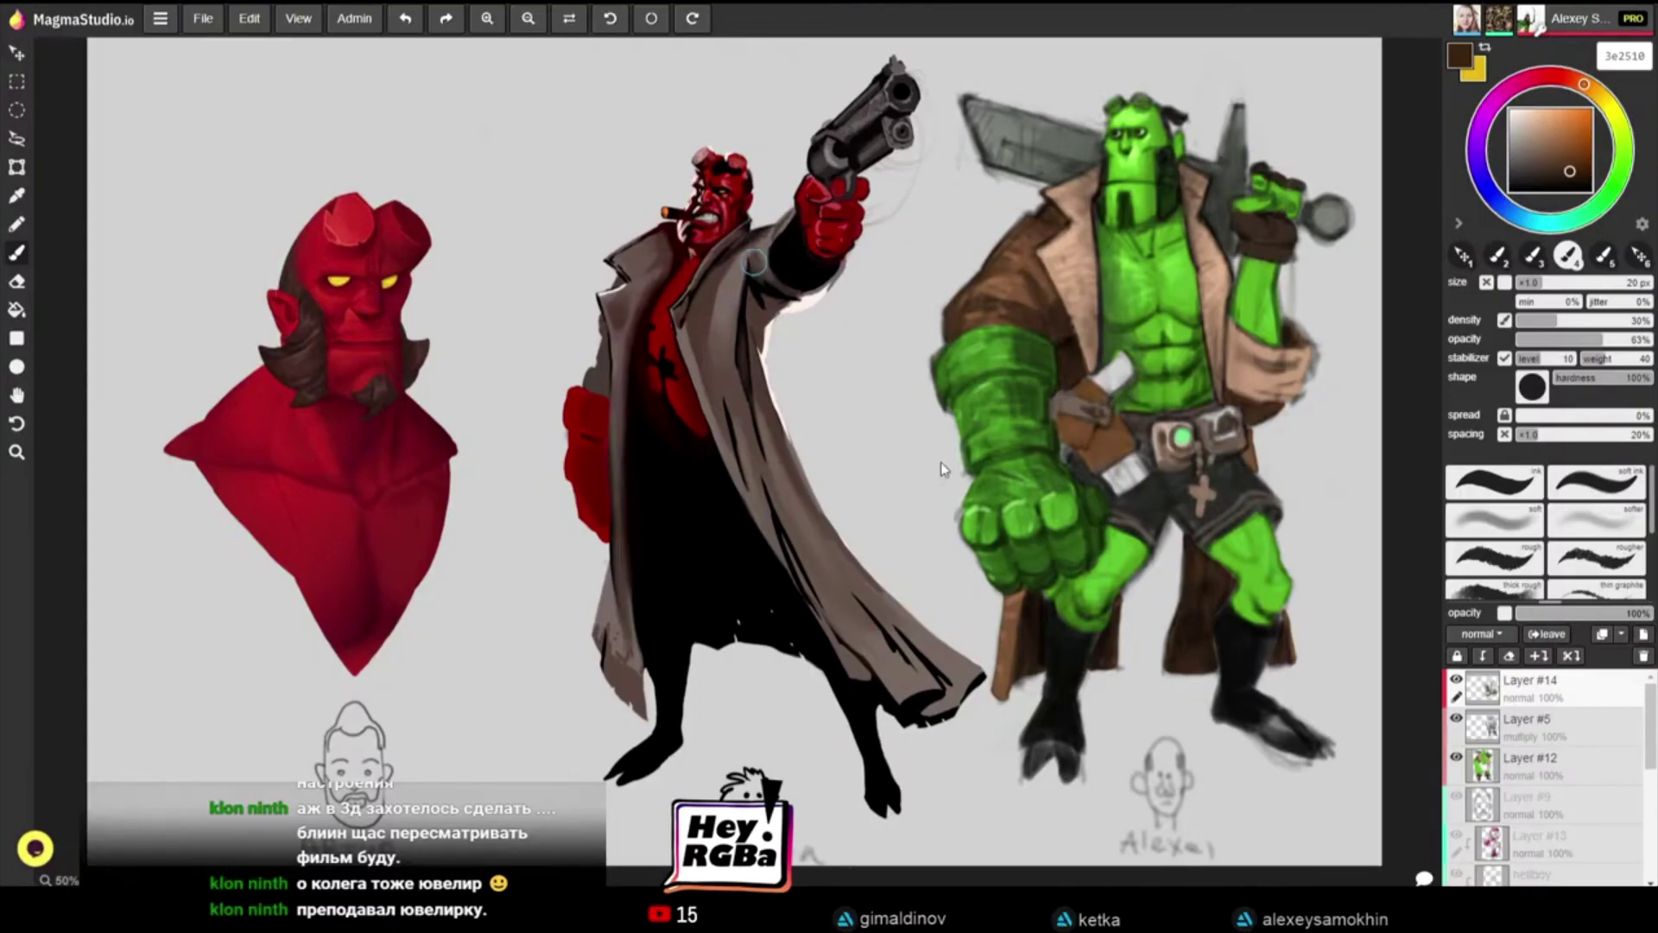
{"action": "mouse_move", "coordinate": [1065, 455]}
{"action": "left_mouse_down"}
{"action": "mouse_move", "coordinate": [1085, 468]}
{"action": "mouse_move", "coordinate": [1091, 439]}
{"action": "left_mouse_up"}
Step: Refine the holster's strap and shadows with brown 432914, keeping the 20 px brush
{"action": "left_click", "coordinate": [1080, 360], "text": "alt"}
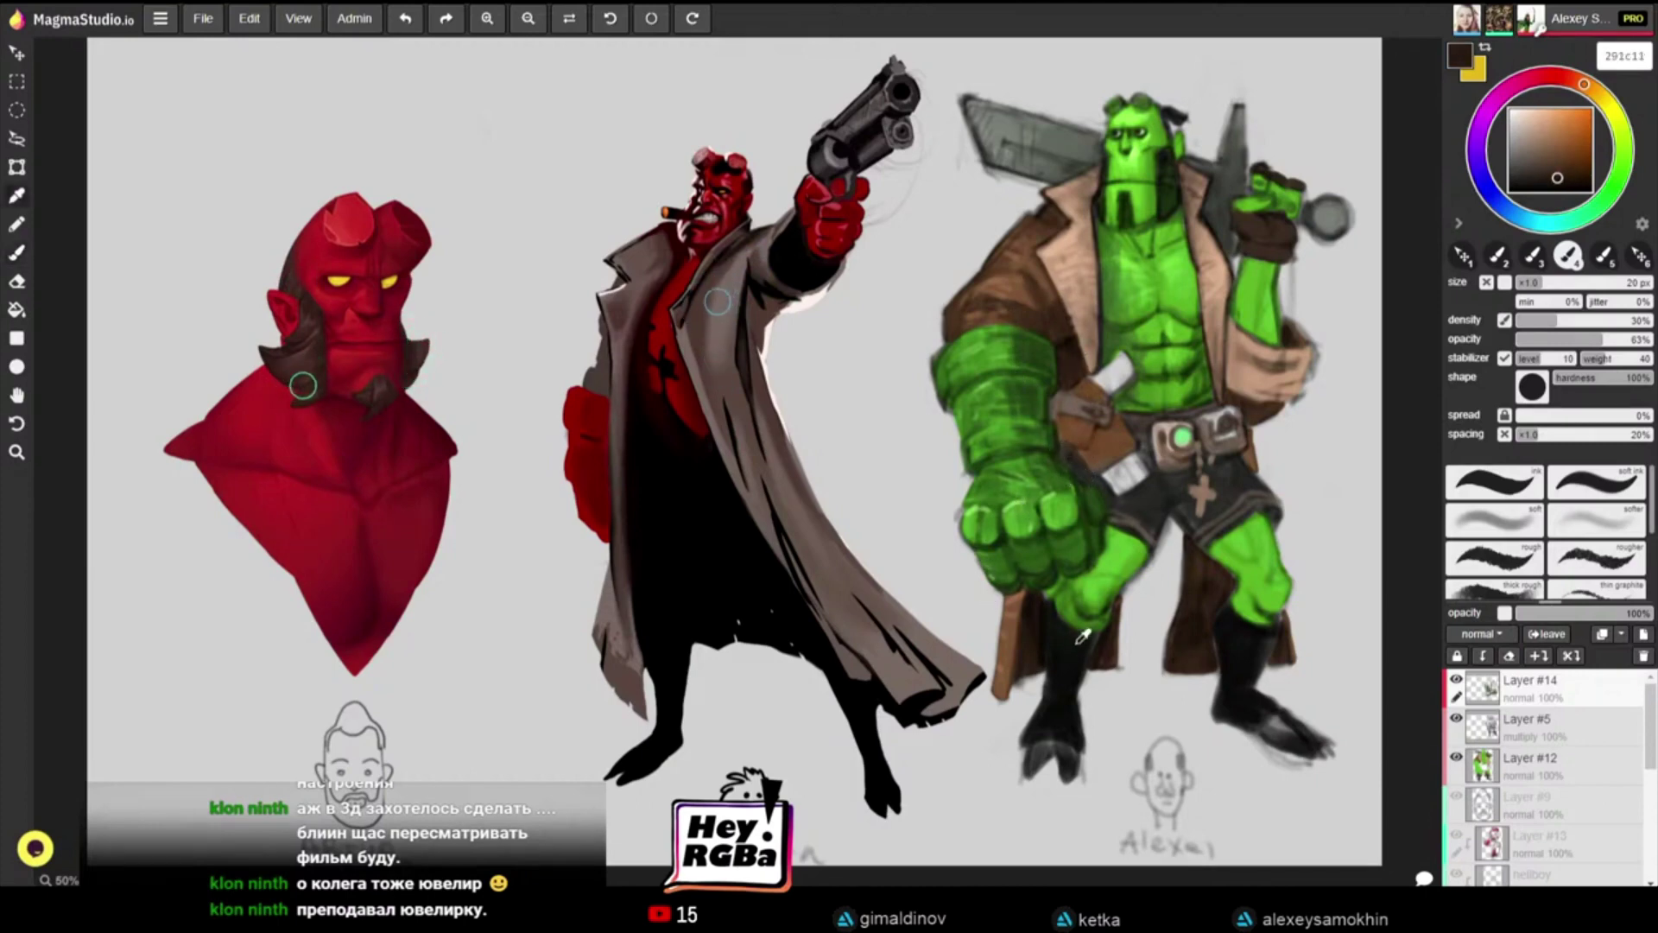
{"action": "left_click", "coordinate": [1065, 481]}
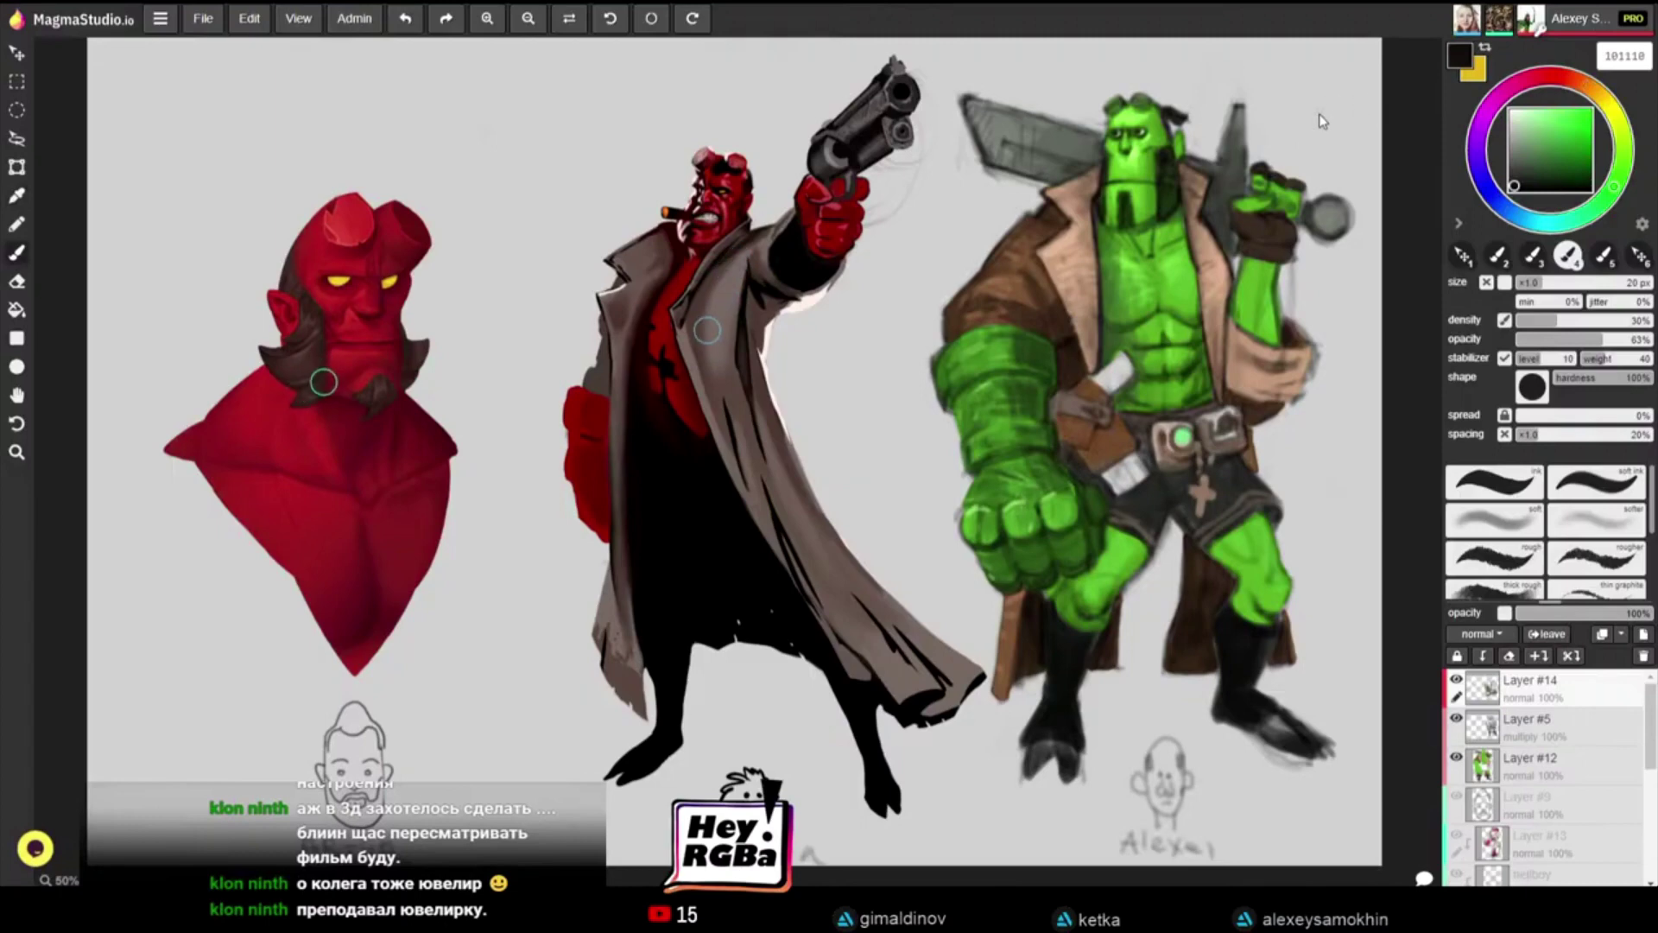
{"action": "left_click", "coordinate": [1583, 83]}
{"action": "left_click_drag", "start_coordinate": [1514, 184], "coordinate": [1561, 176]}
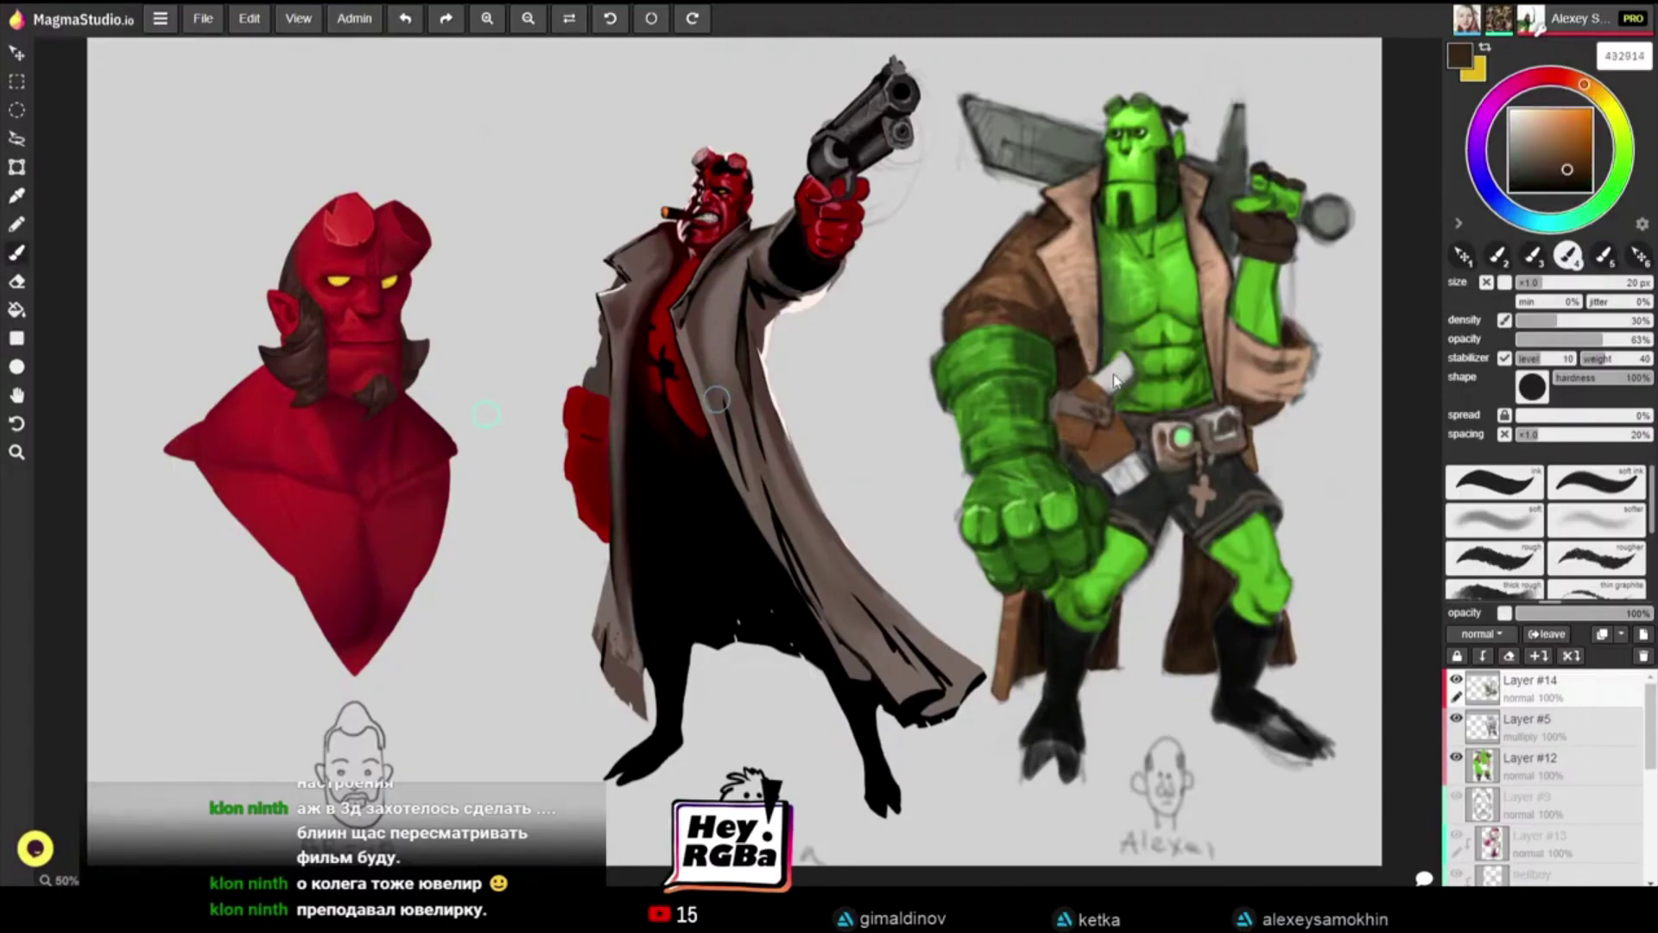
Step: Paint the holstered gun's grip and barrel grey 7d827a sampled from the sword pommel, using a 30 px brush
{"action": "key", "text": "bracketright"}
{"action": "key", "text": "alt"}
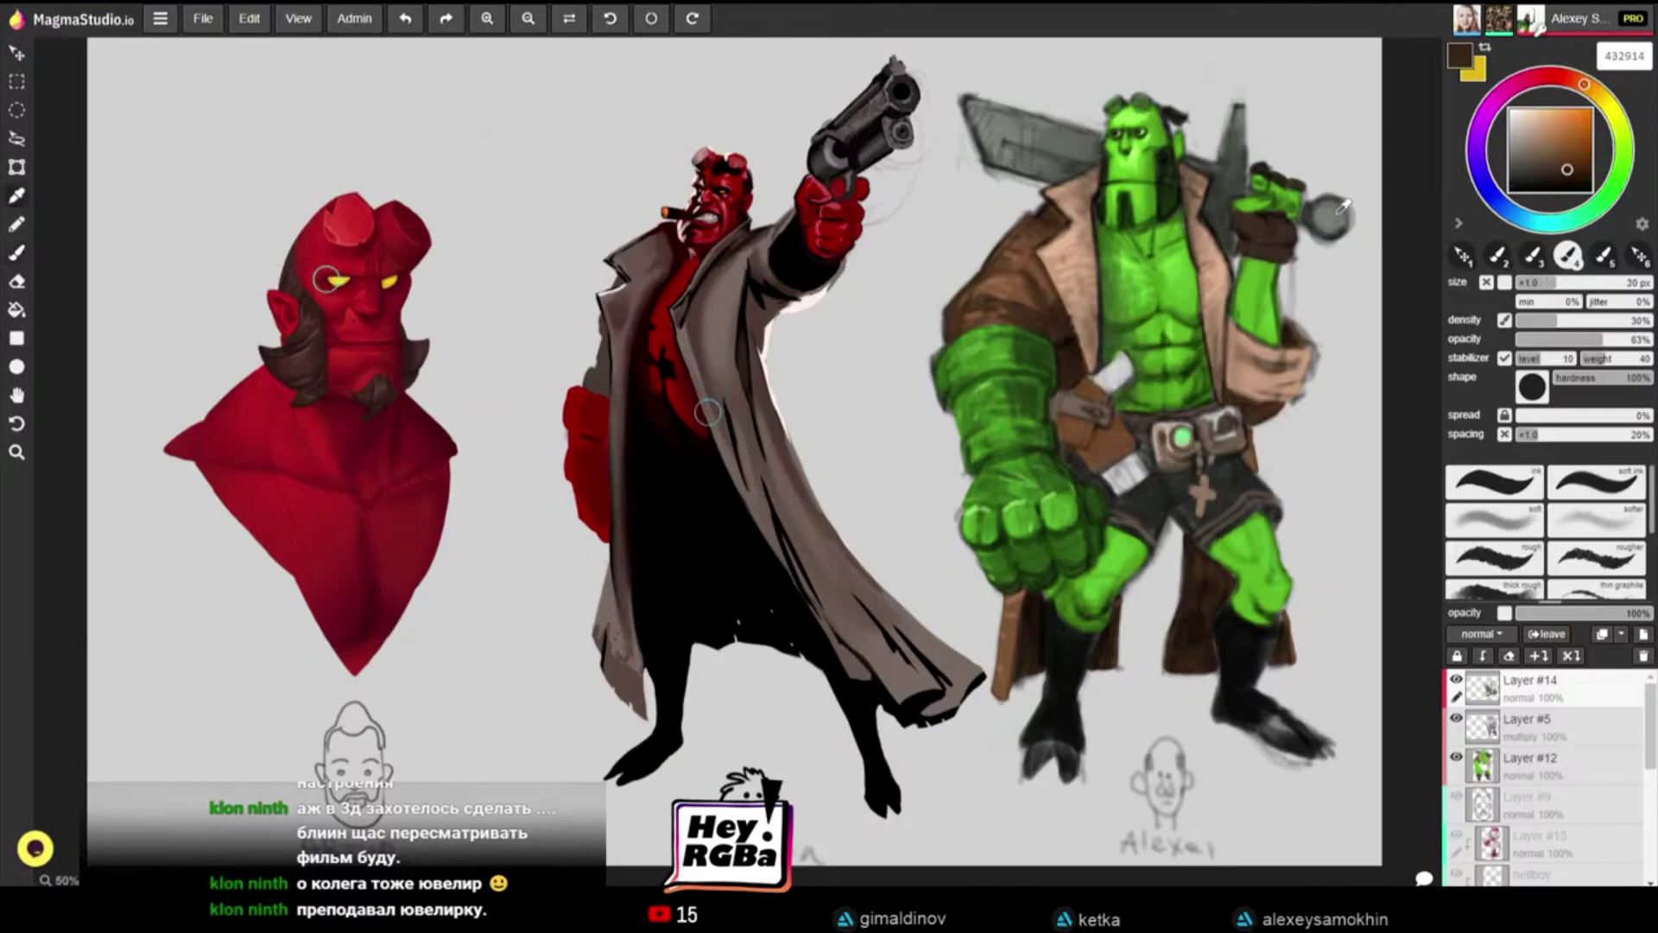
{"action": "left_click", "coordinate": [1341, 205]}
{"action": "key", "text": "b"}
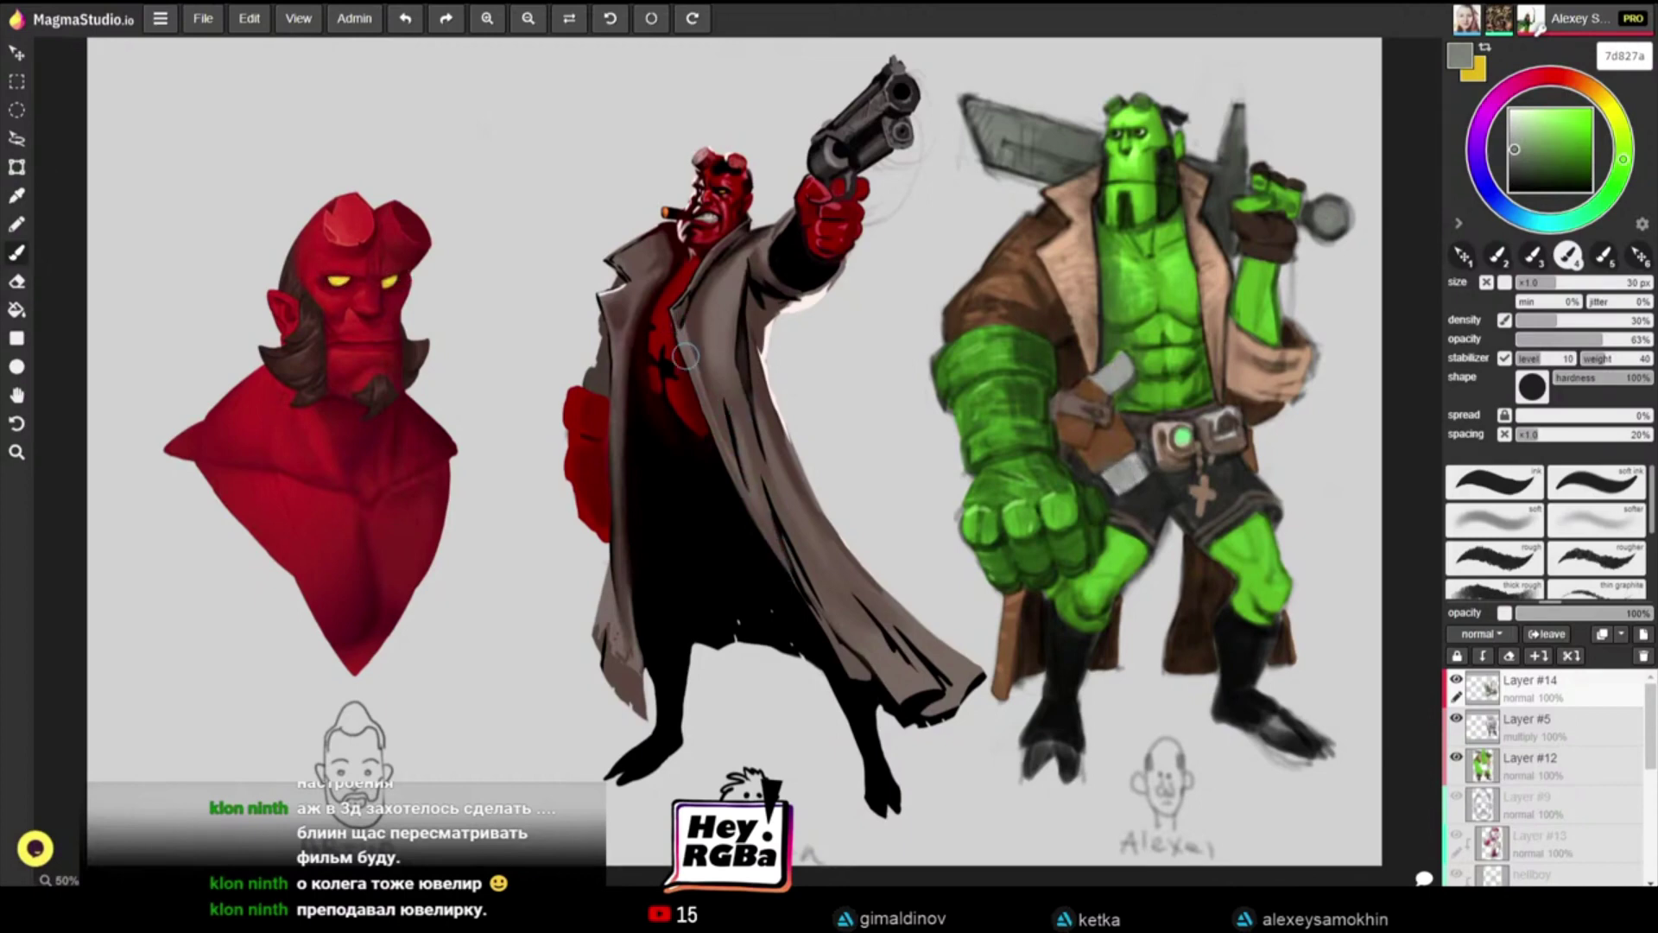
Step: Detail the holstered gun's barrel and add ridges to its grip with dark grey 212220, using 20 px to 12 px brushes
{"action": "left_click", "coordinate": [1155, 472], "text": "alt"}
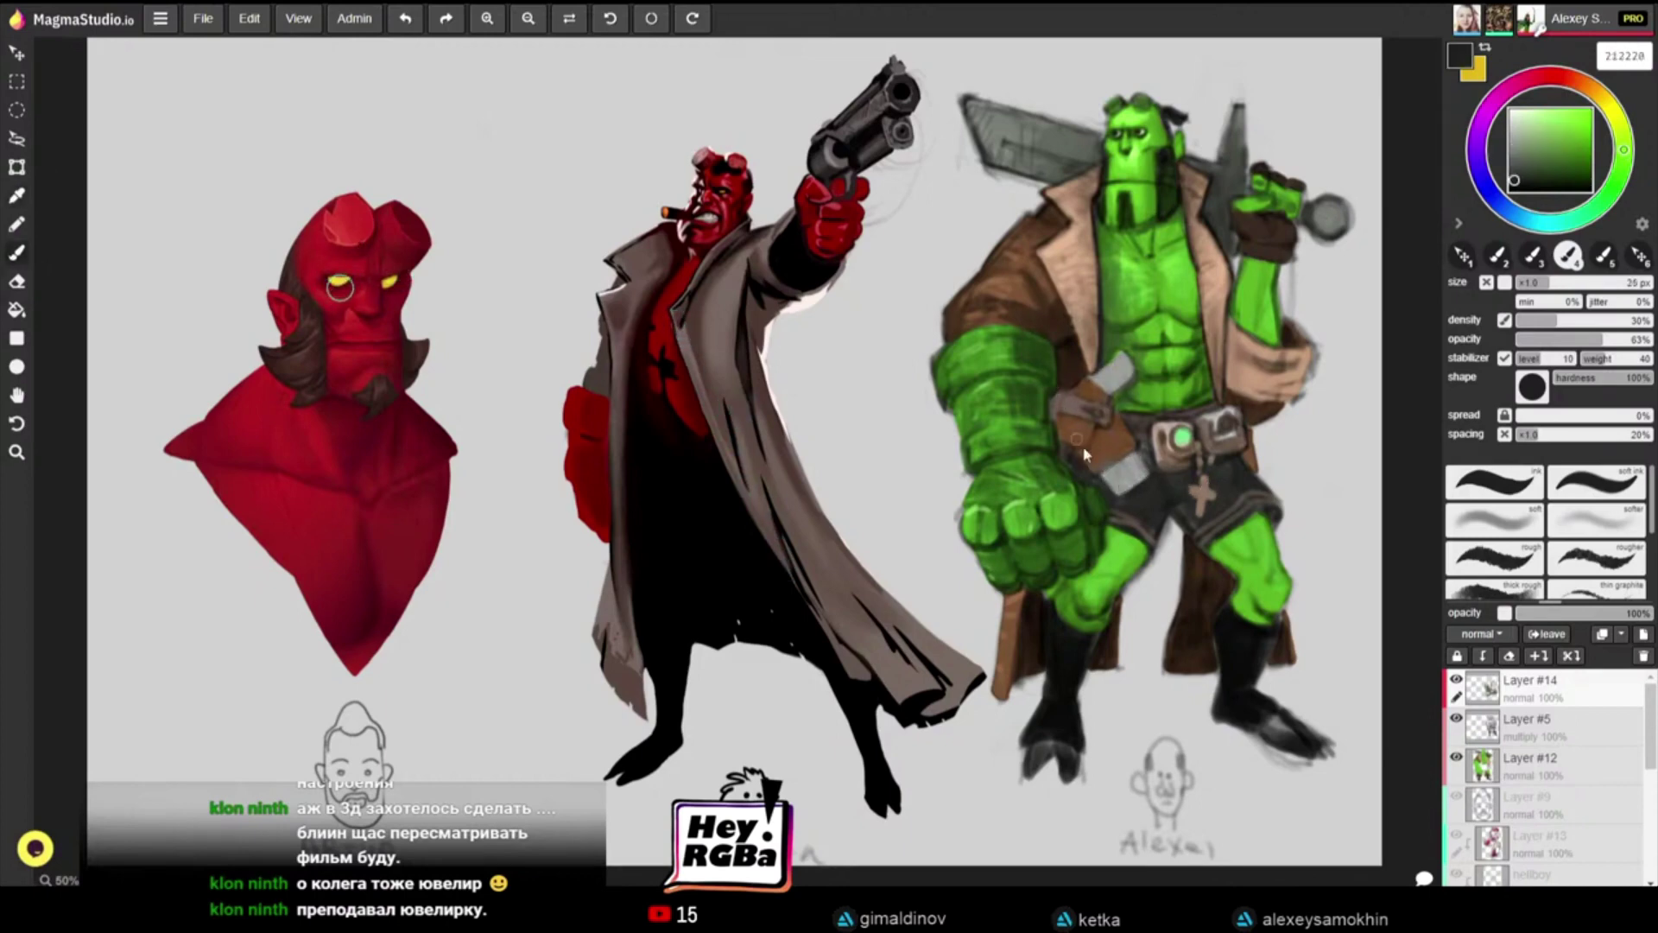
{"action": "key", "text": "["}
{"action": "key", "text": "["}
{"action": "key", "text": "["}
{"action": "key", "text": "["}
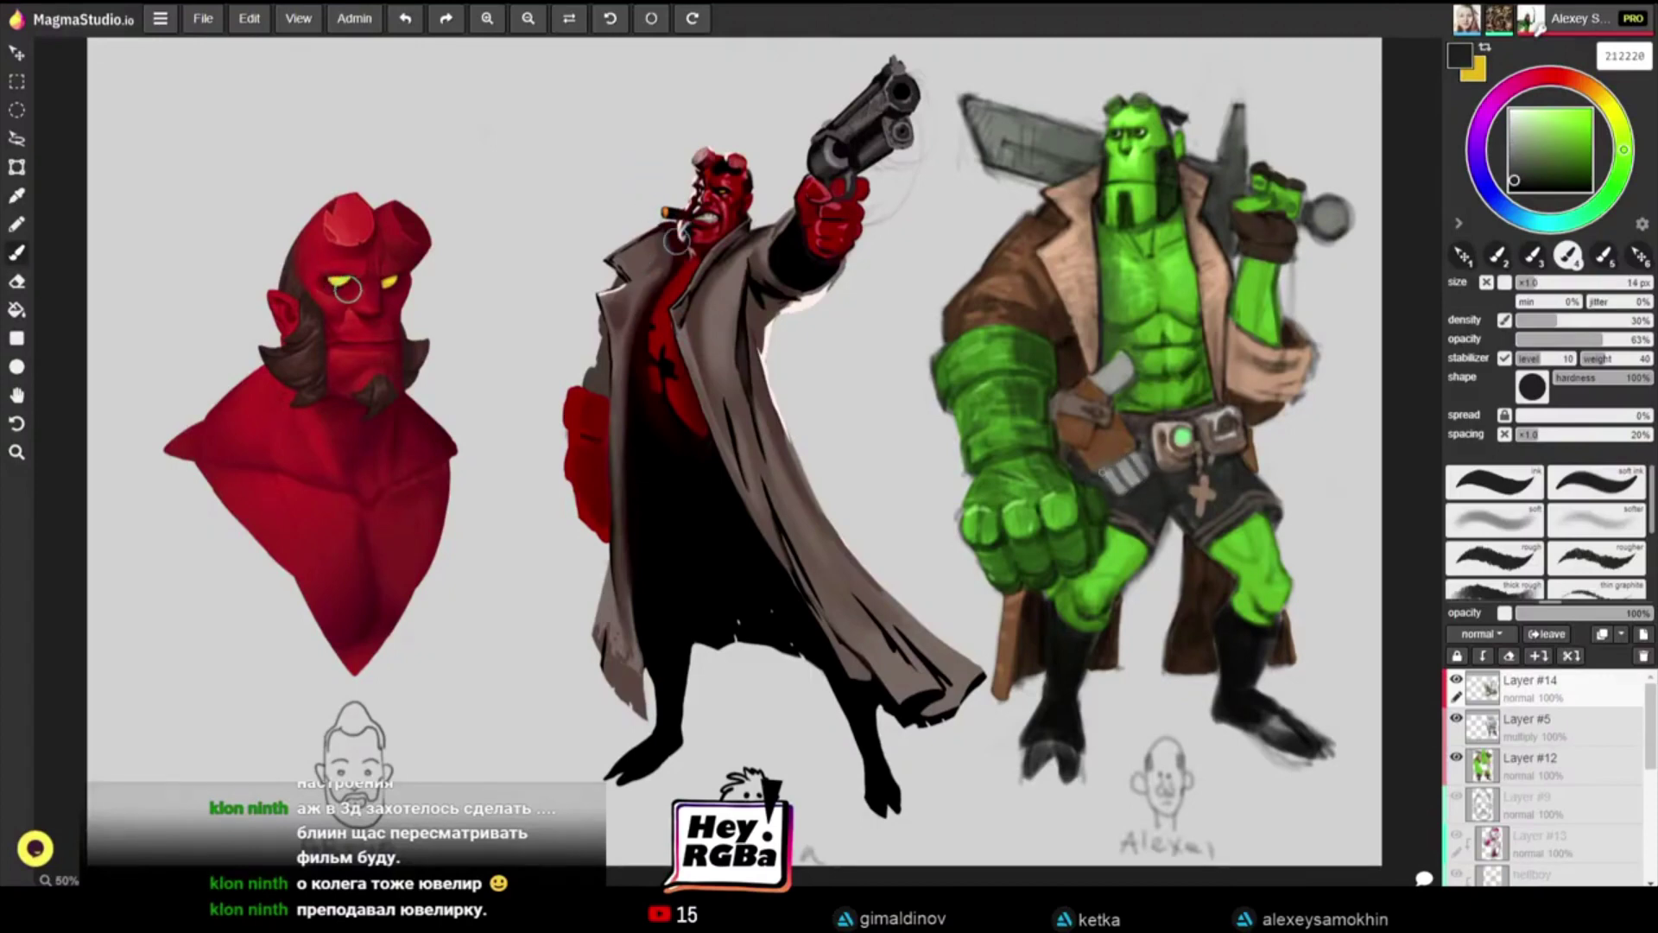
{"action": "key", "text": "bracketright"}
{"action": "key", "text": "bracketright"}
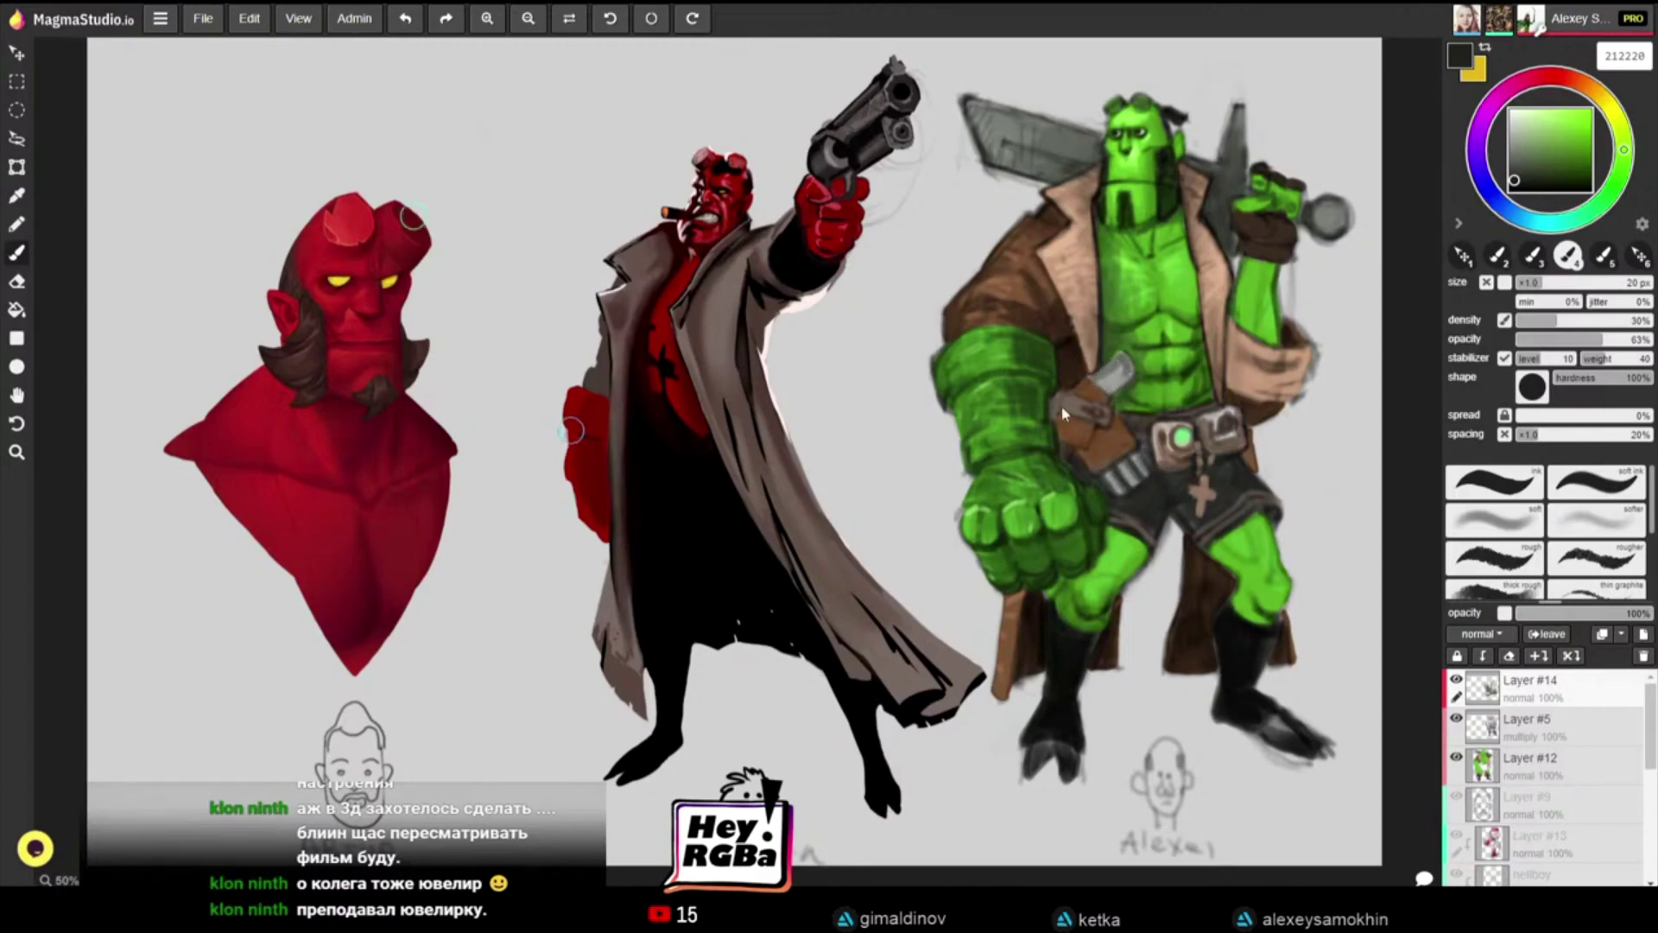
{"action": "key", "text": "bracketleft"}
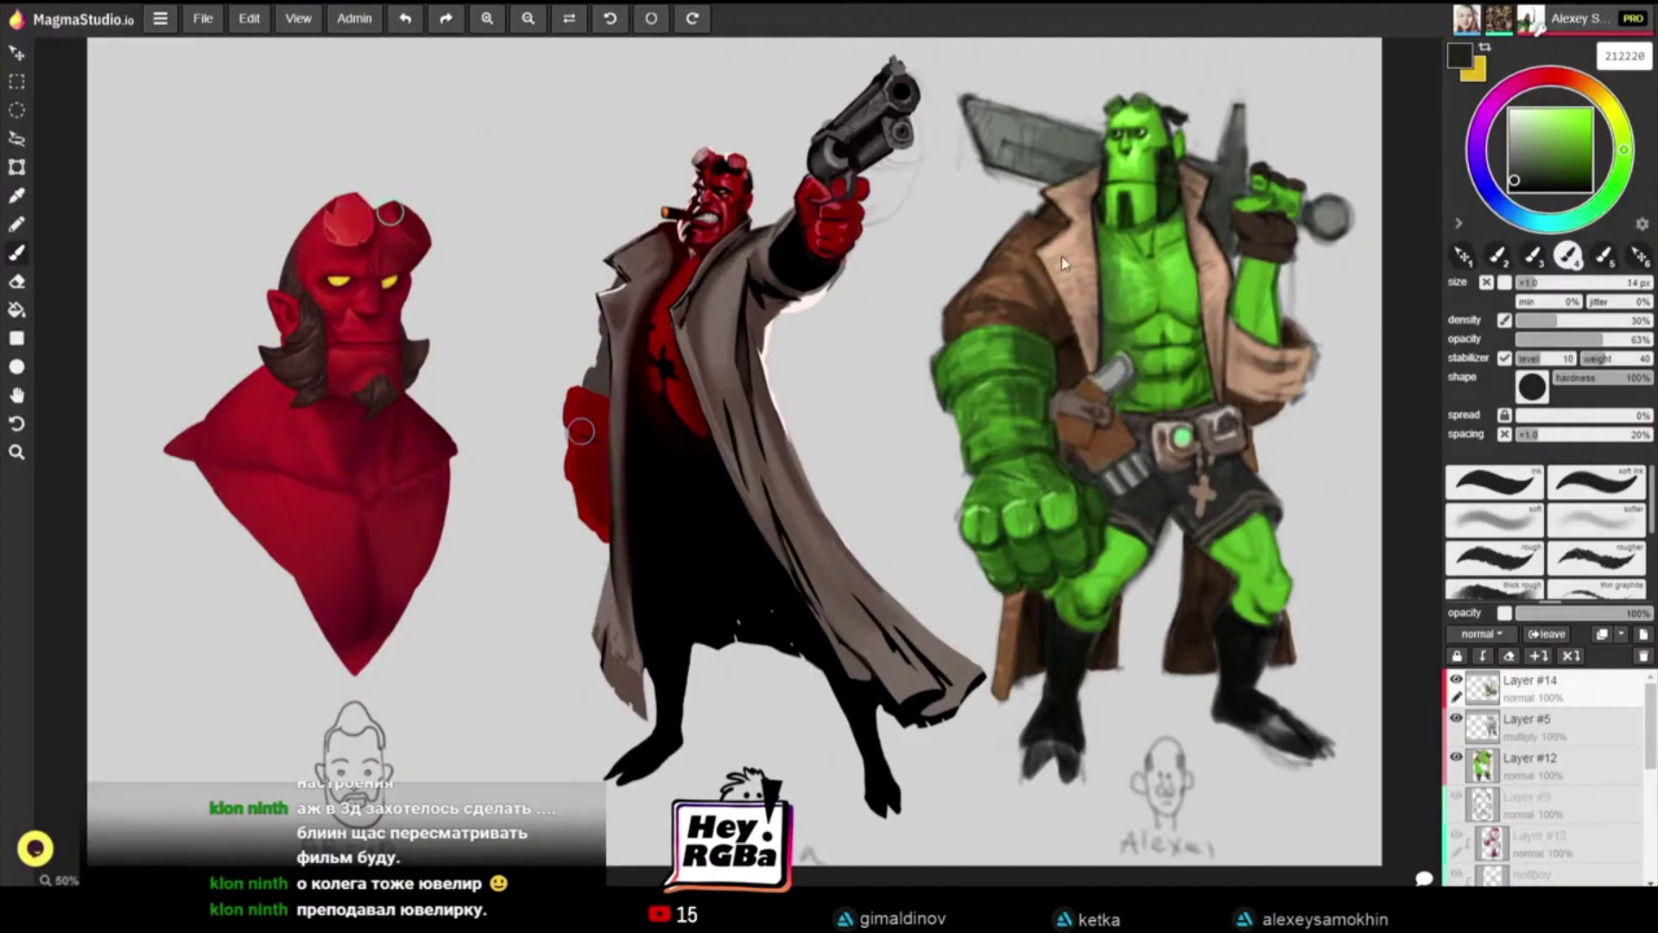
{"action": "key", "text": "bracketleft"}
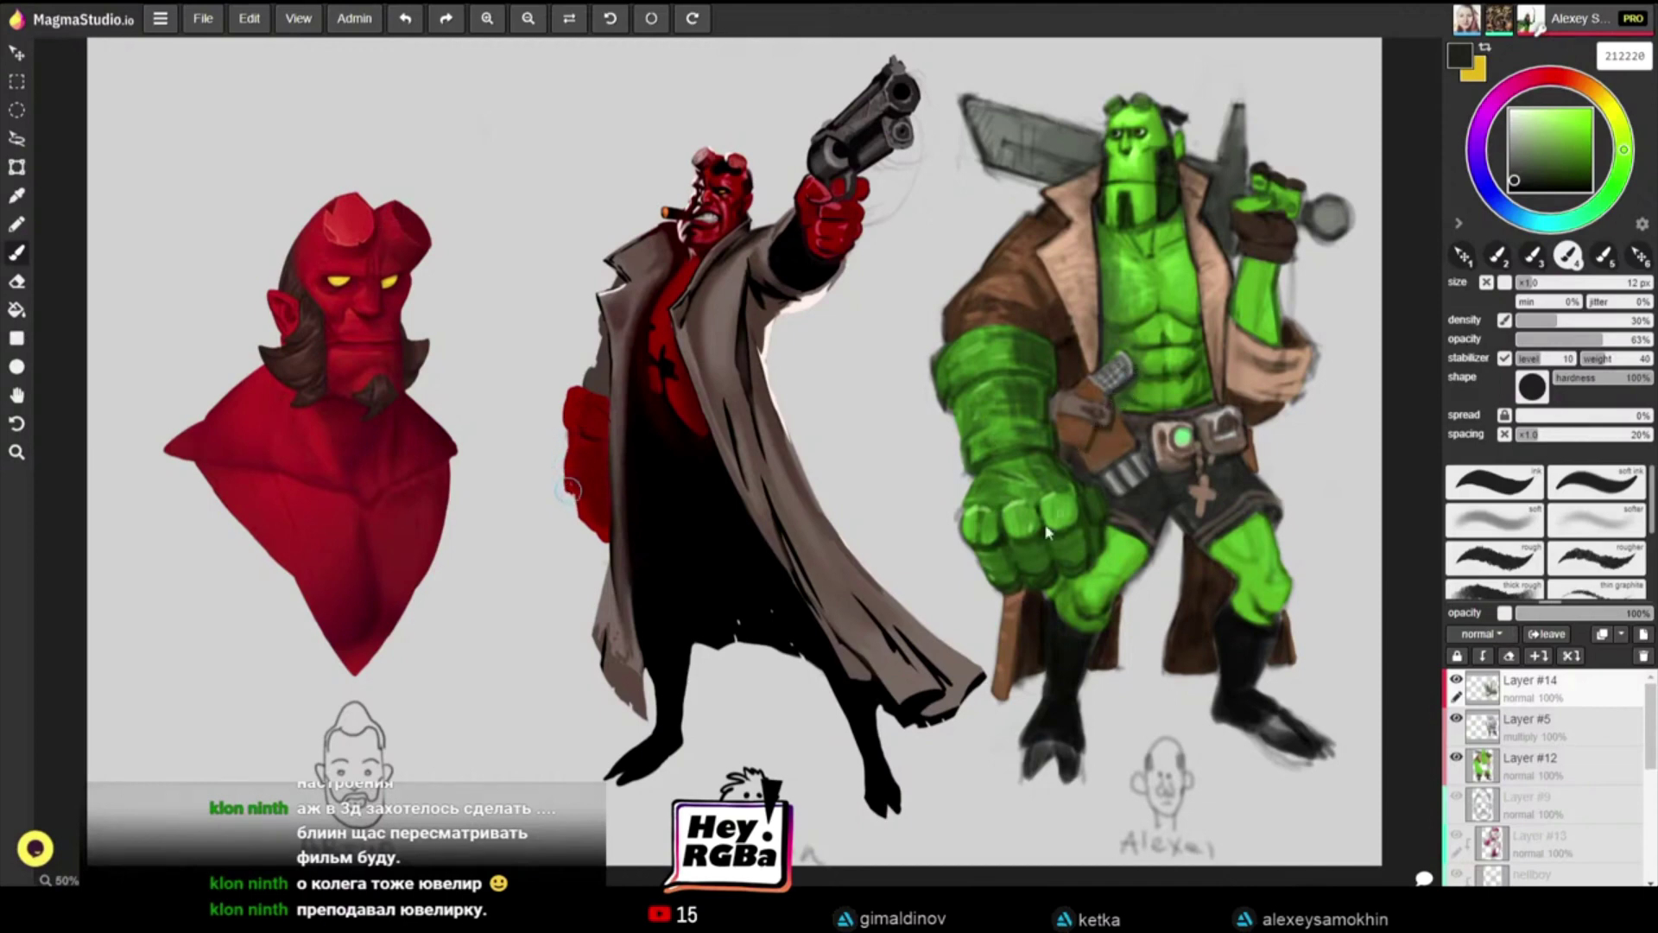
Step: Highlight the holster leather with light brown bf7c44 at 14 px, and sharpen its dark details with 272726 at 12 px
{"action": "key", "text": "i"}
{"action": "left_click", "coordinate": [1028, 278]}
{"action": "key", "text": "b"}
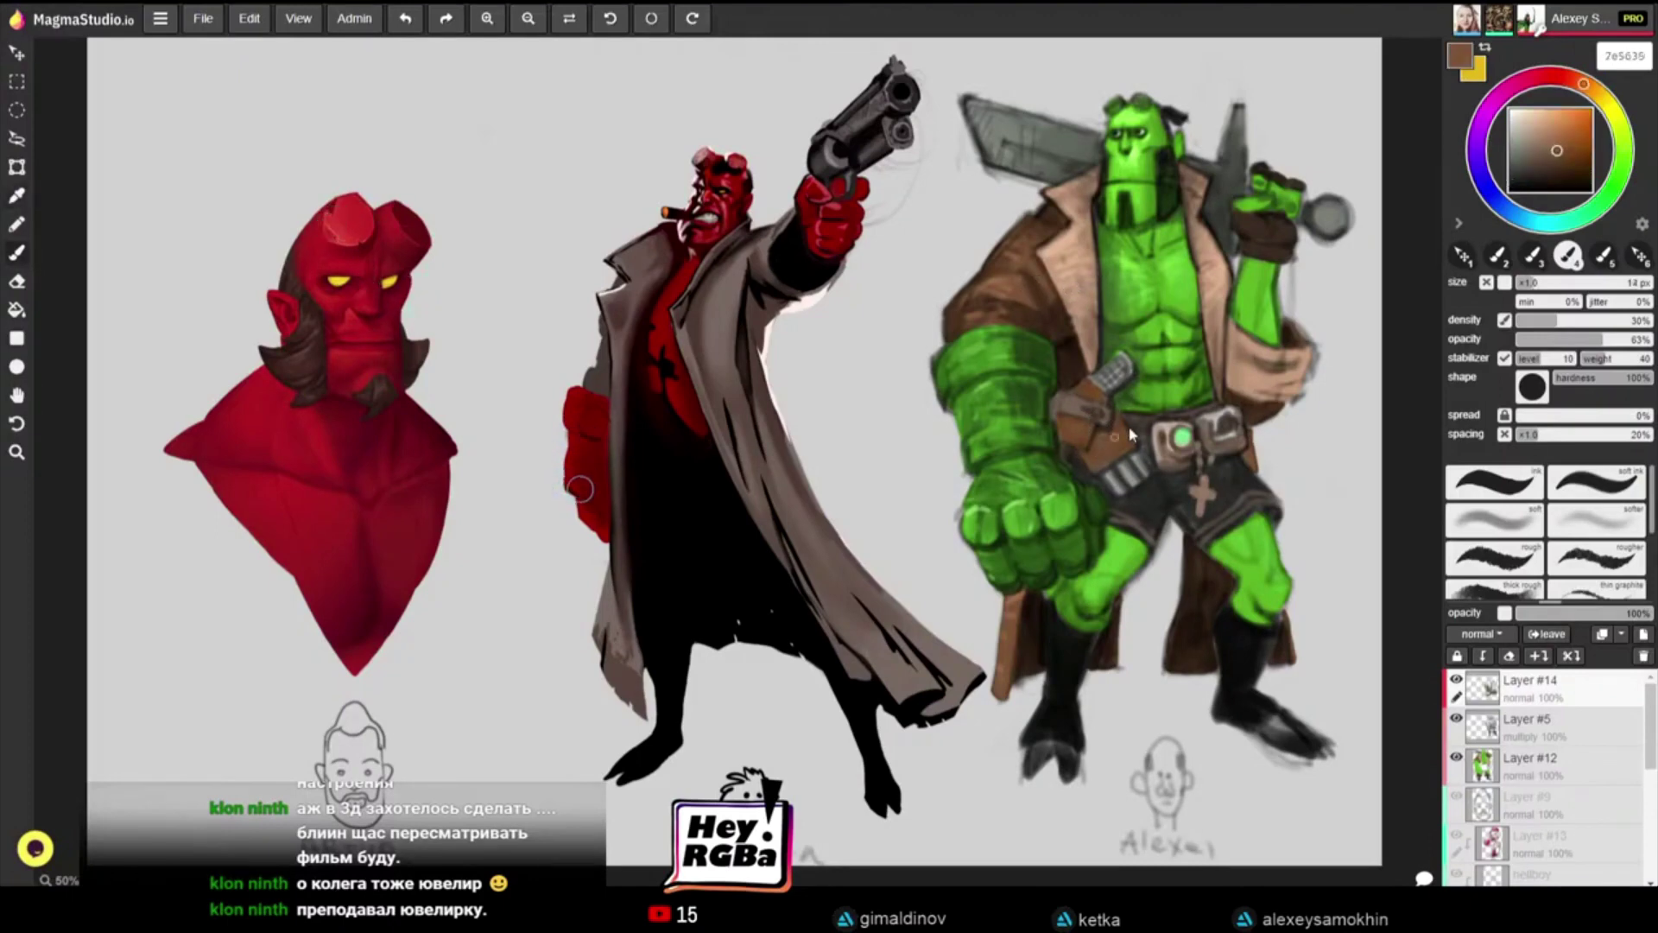
{"action": "left_click", "coordinate": [1564, 130]}
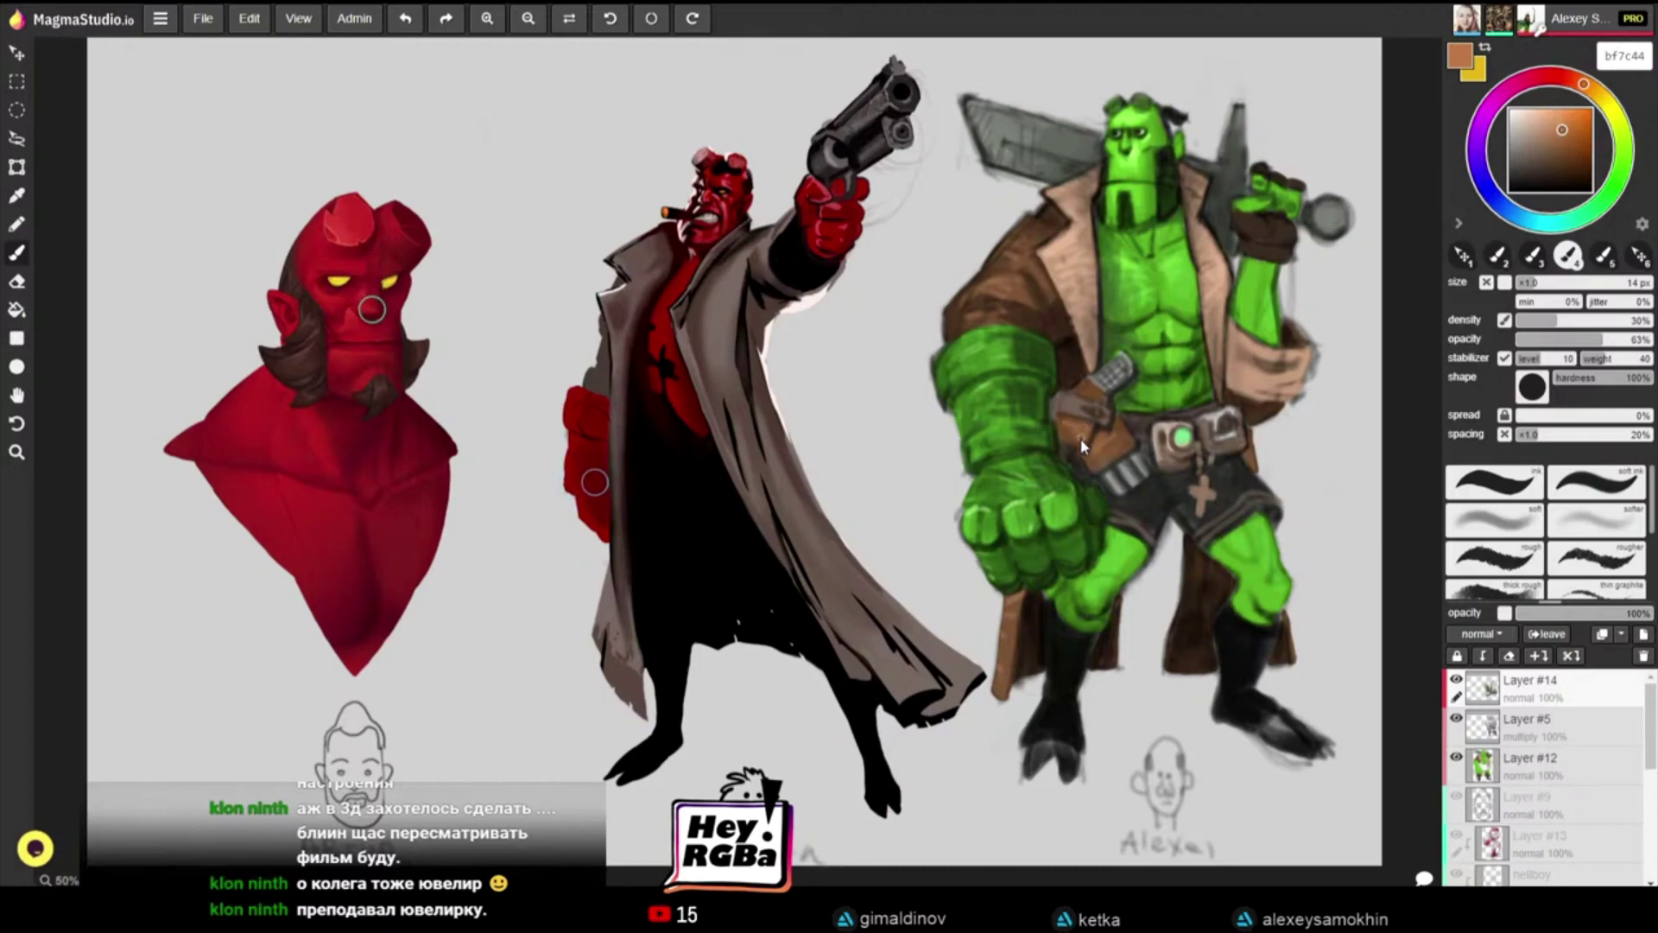
{"action": "left_click", "coordinate": [1115, 394], "text": "alt"}
{"action": "key", "text": "["}
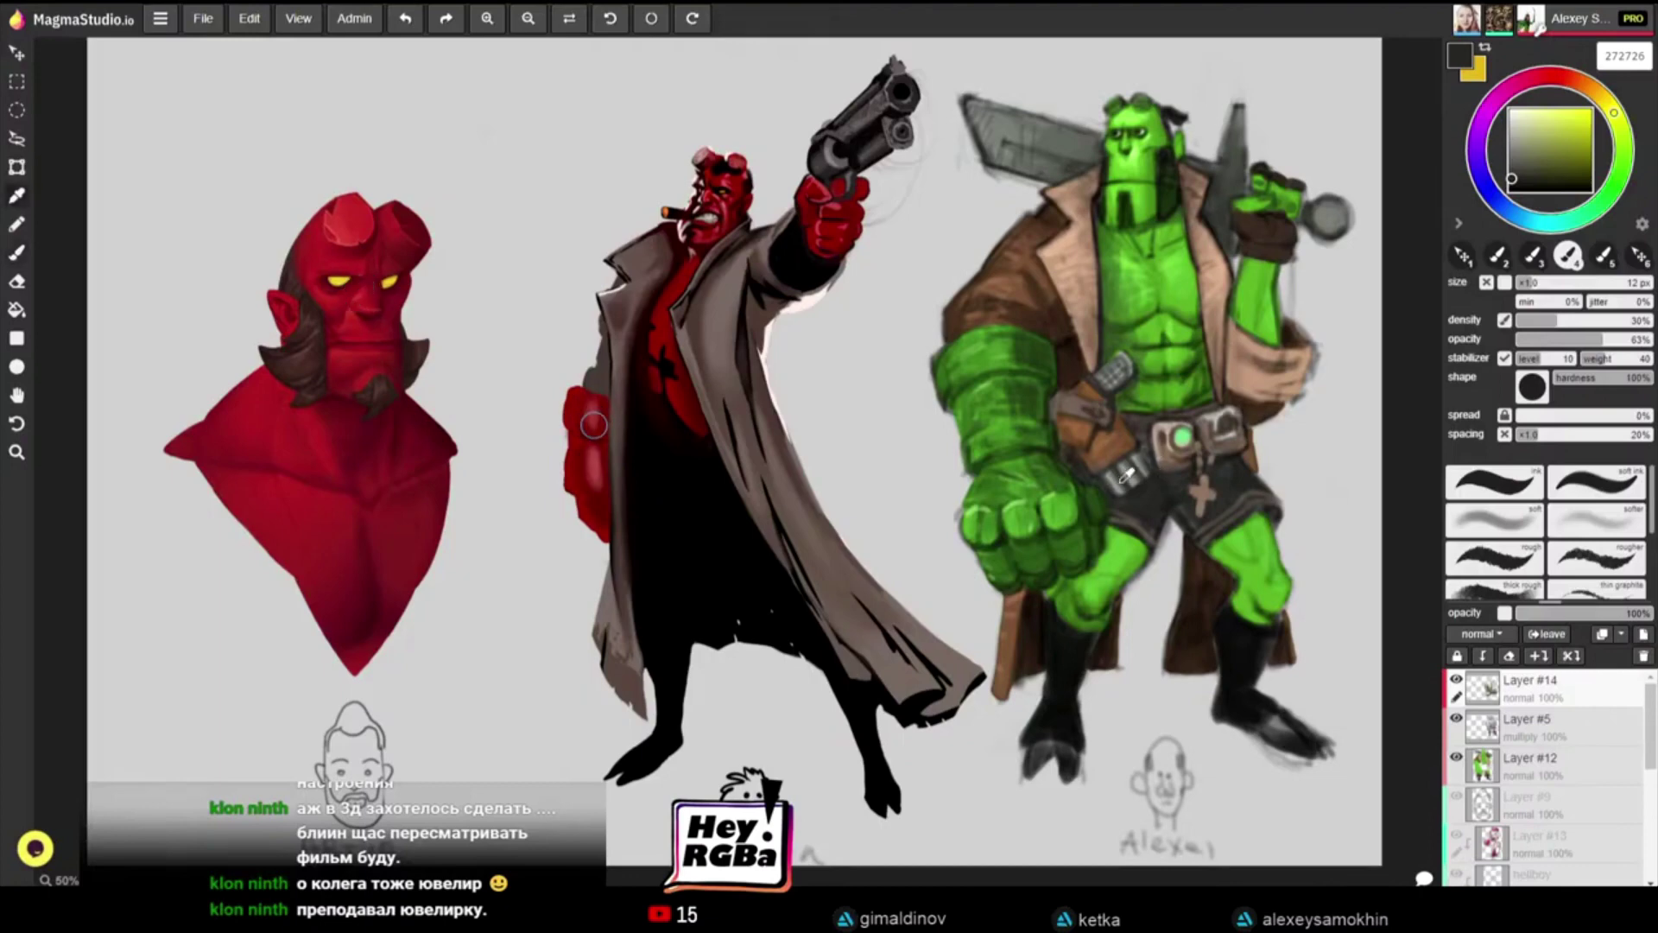
Step: Add near-white e6eae5 highlights to the holstered gun's metal parts, using 9 px and 12 px brushes
{"action": "left_click", "coordinate": [1175, 428], "text": "alt"}
{"action": "left_click", "coordinate": [1510, 115]}
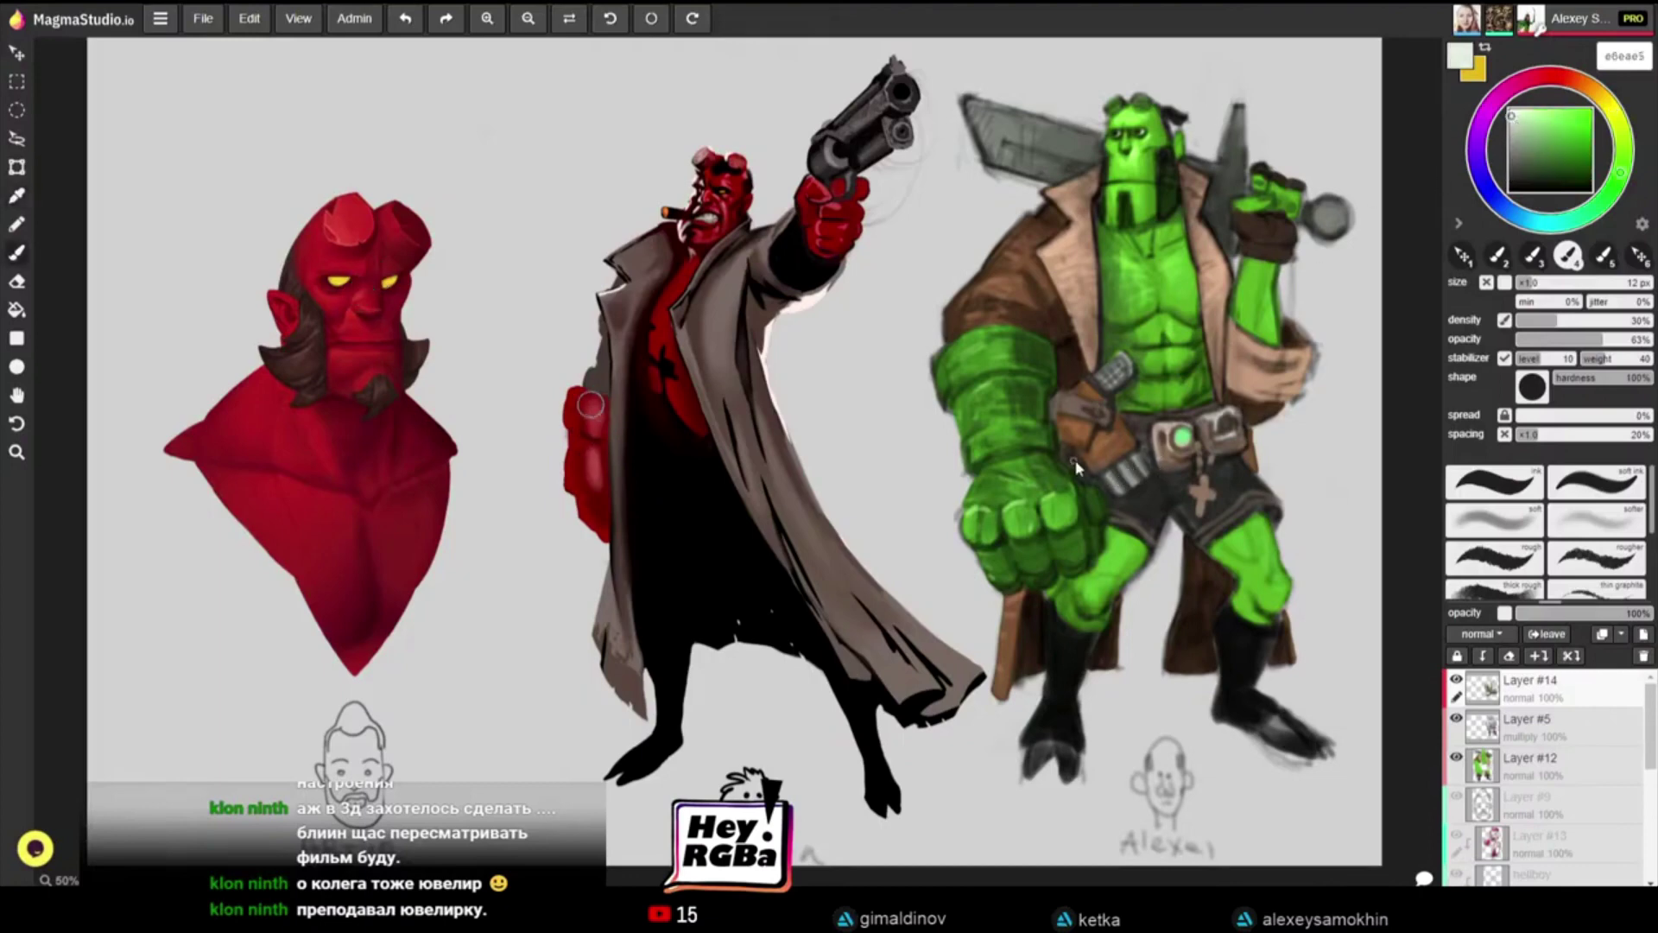
{"action": "key", "text": "["}
{"action": "key", "text": "["}
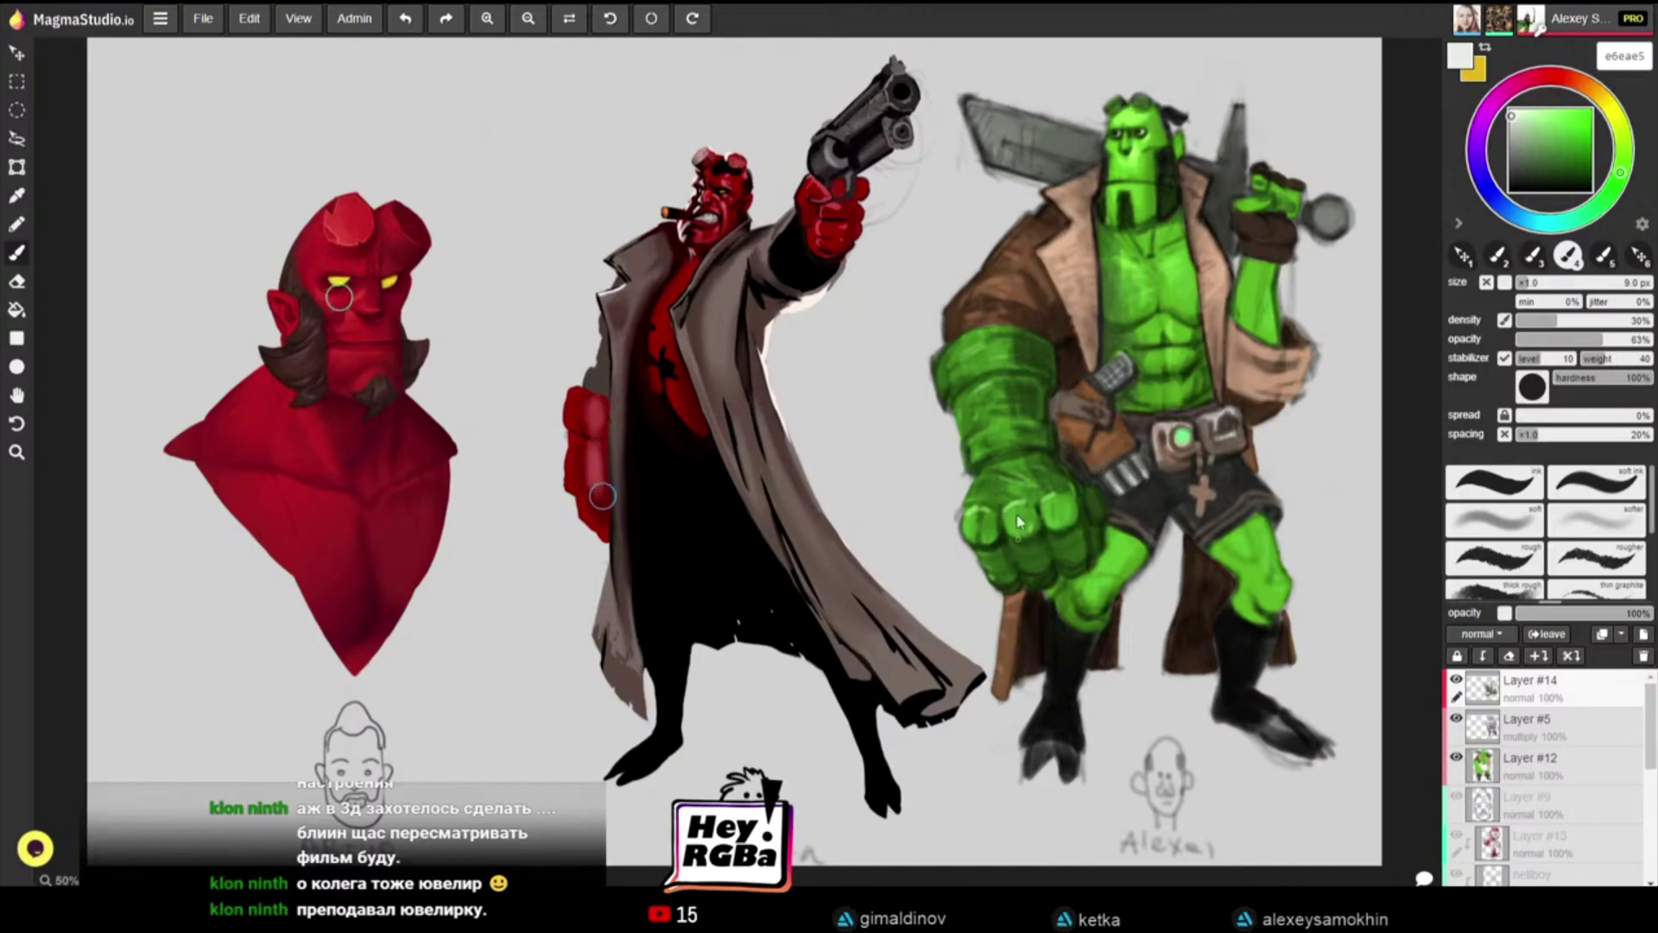
{"action": "key", "text": "]"}
{"action": "key", "text": "]"}
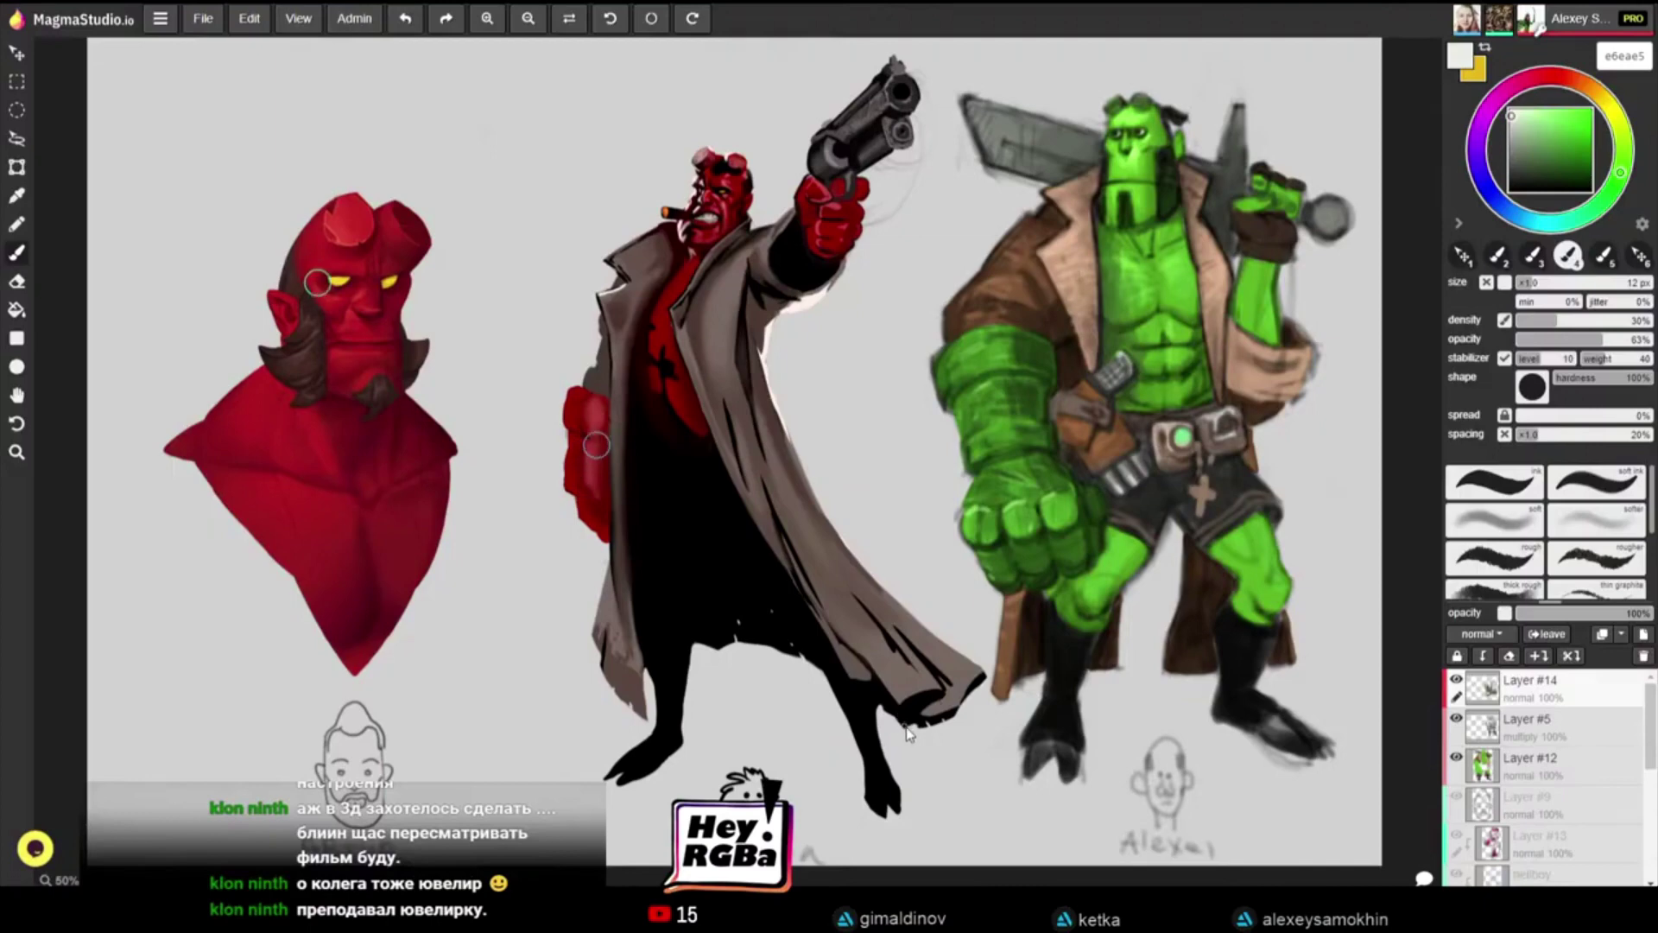
Step: Darken the belt and its pouches with 352416 at 14 px, and deepen their shadows with 241911 at 12 px
{"action": "key", "text": "ctrl+minus"}
{"action": "key", "text": "plus"}
{"action": "key", "text": "alt"}
{"action": "left_click", "coordinate": [1209, 427], "text": "alt"}
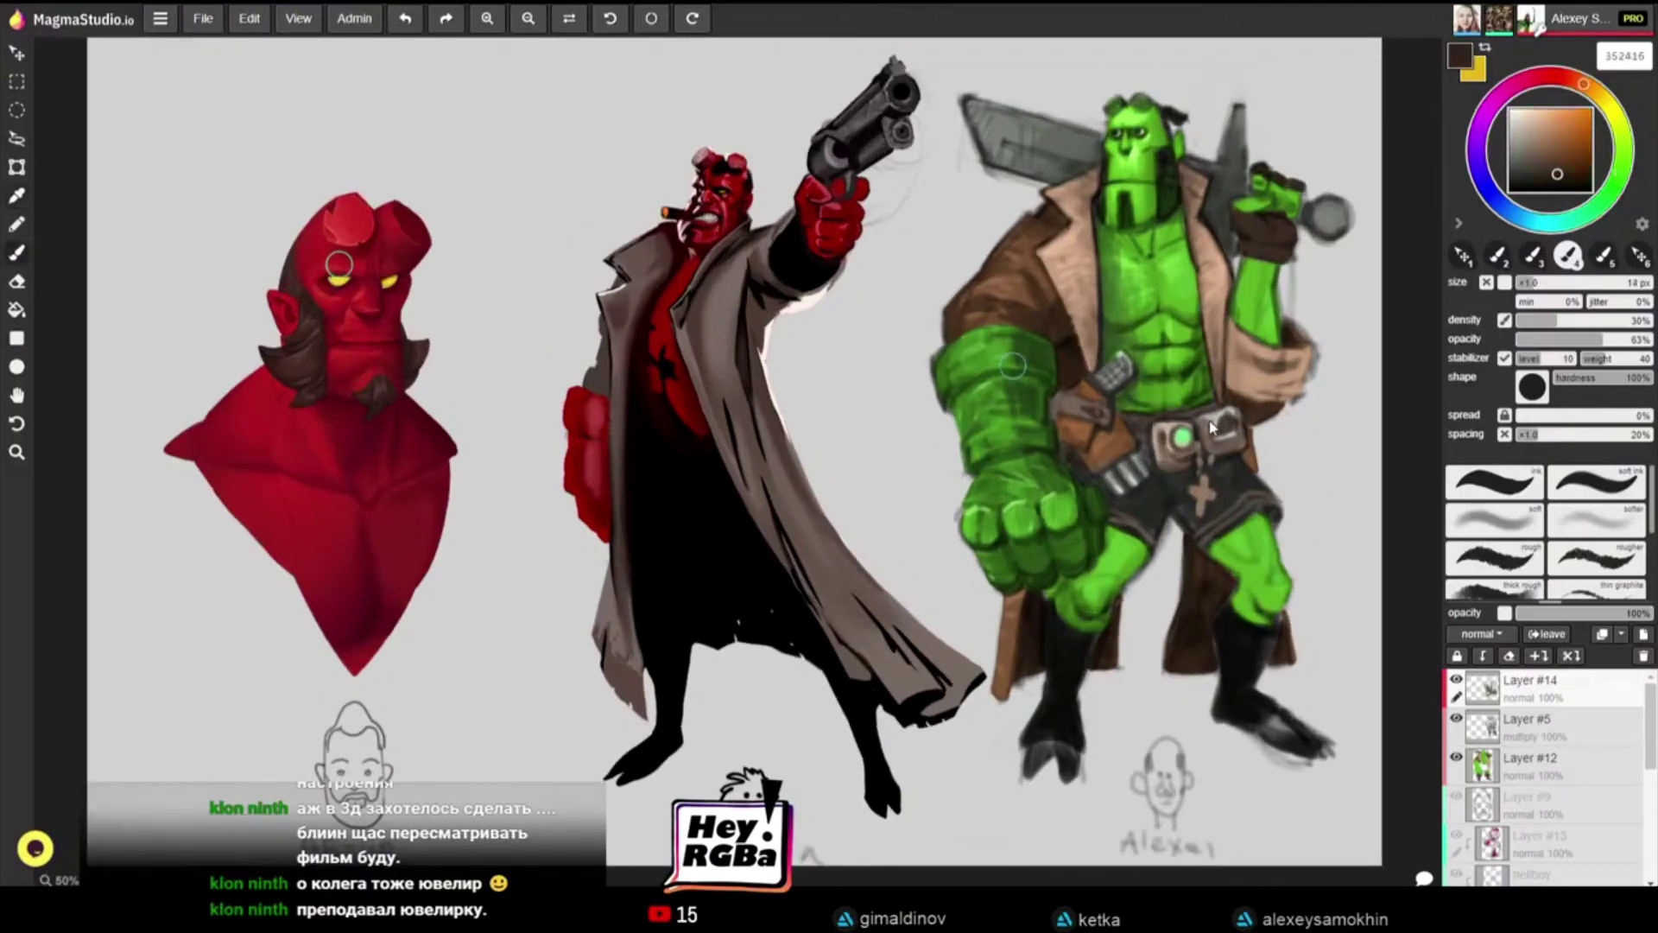
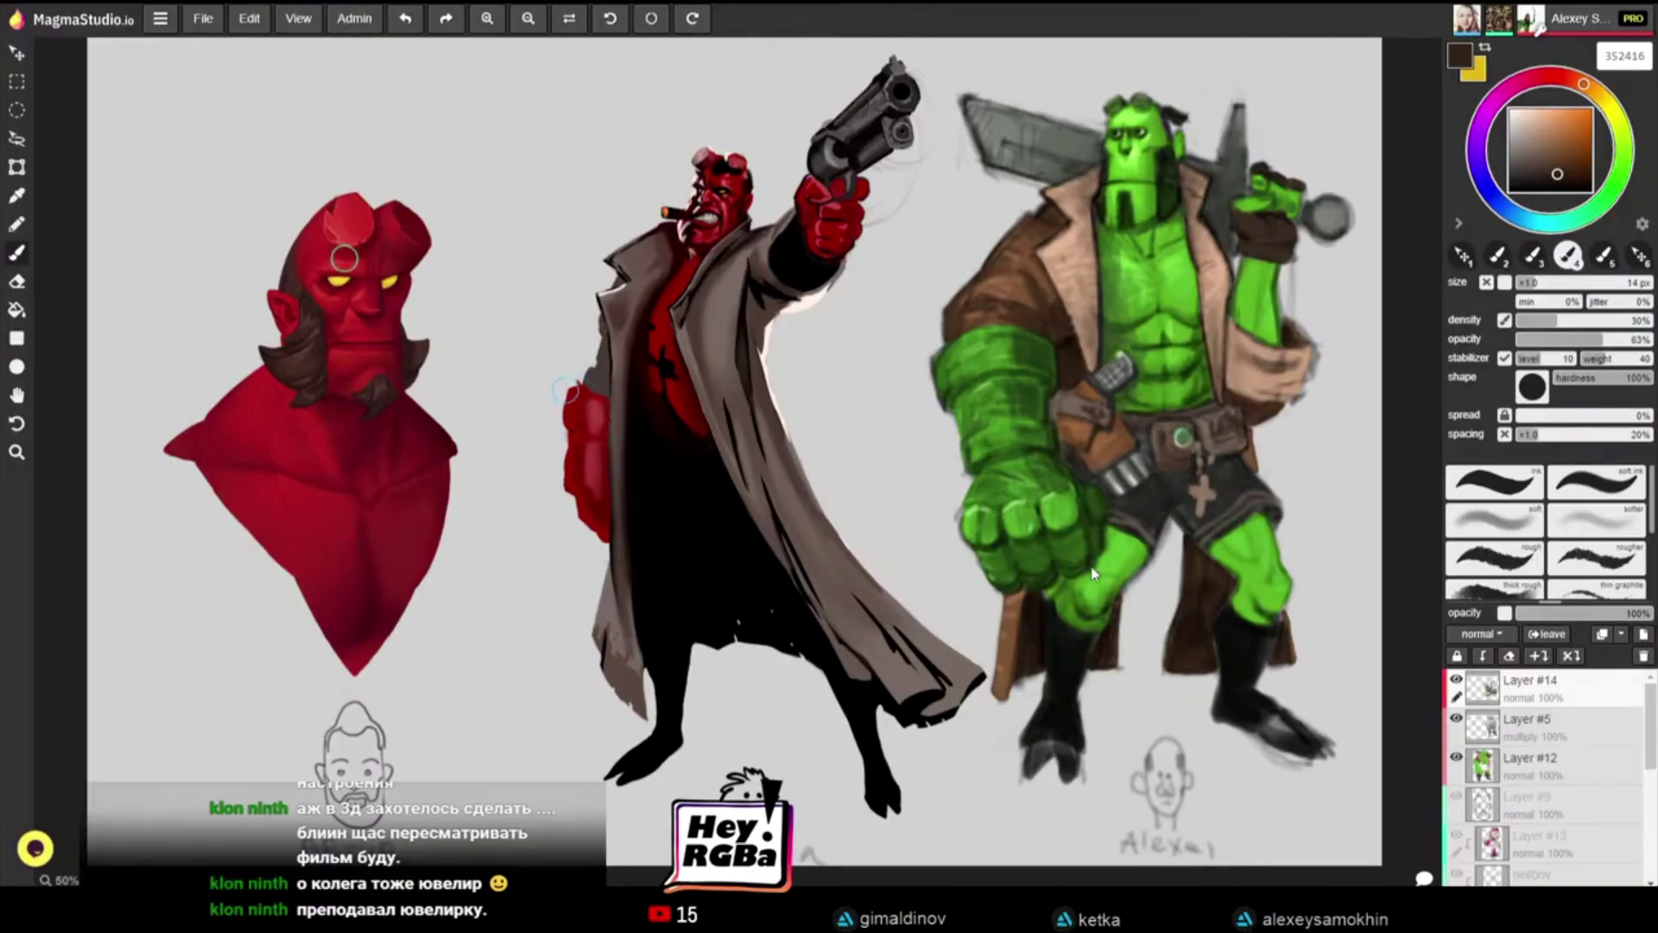
{"action": "key", "text": "i"}
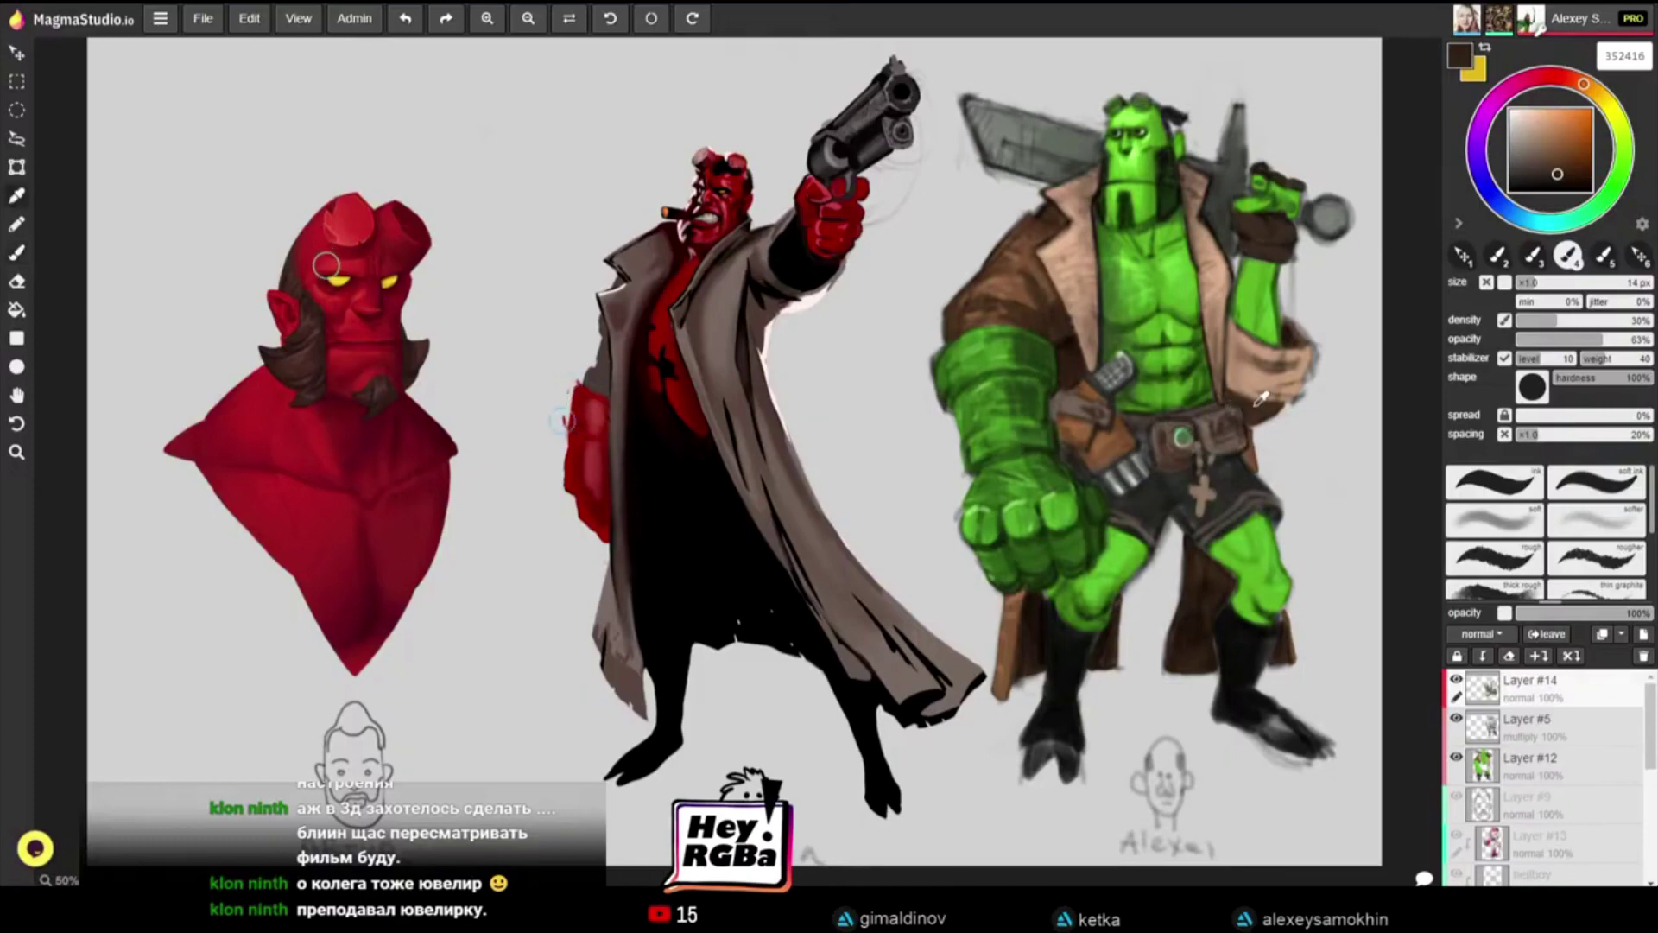
{"action": "left_click", "coordinate": [1260, 455]}
{"action": "key", "text": "b"}
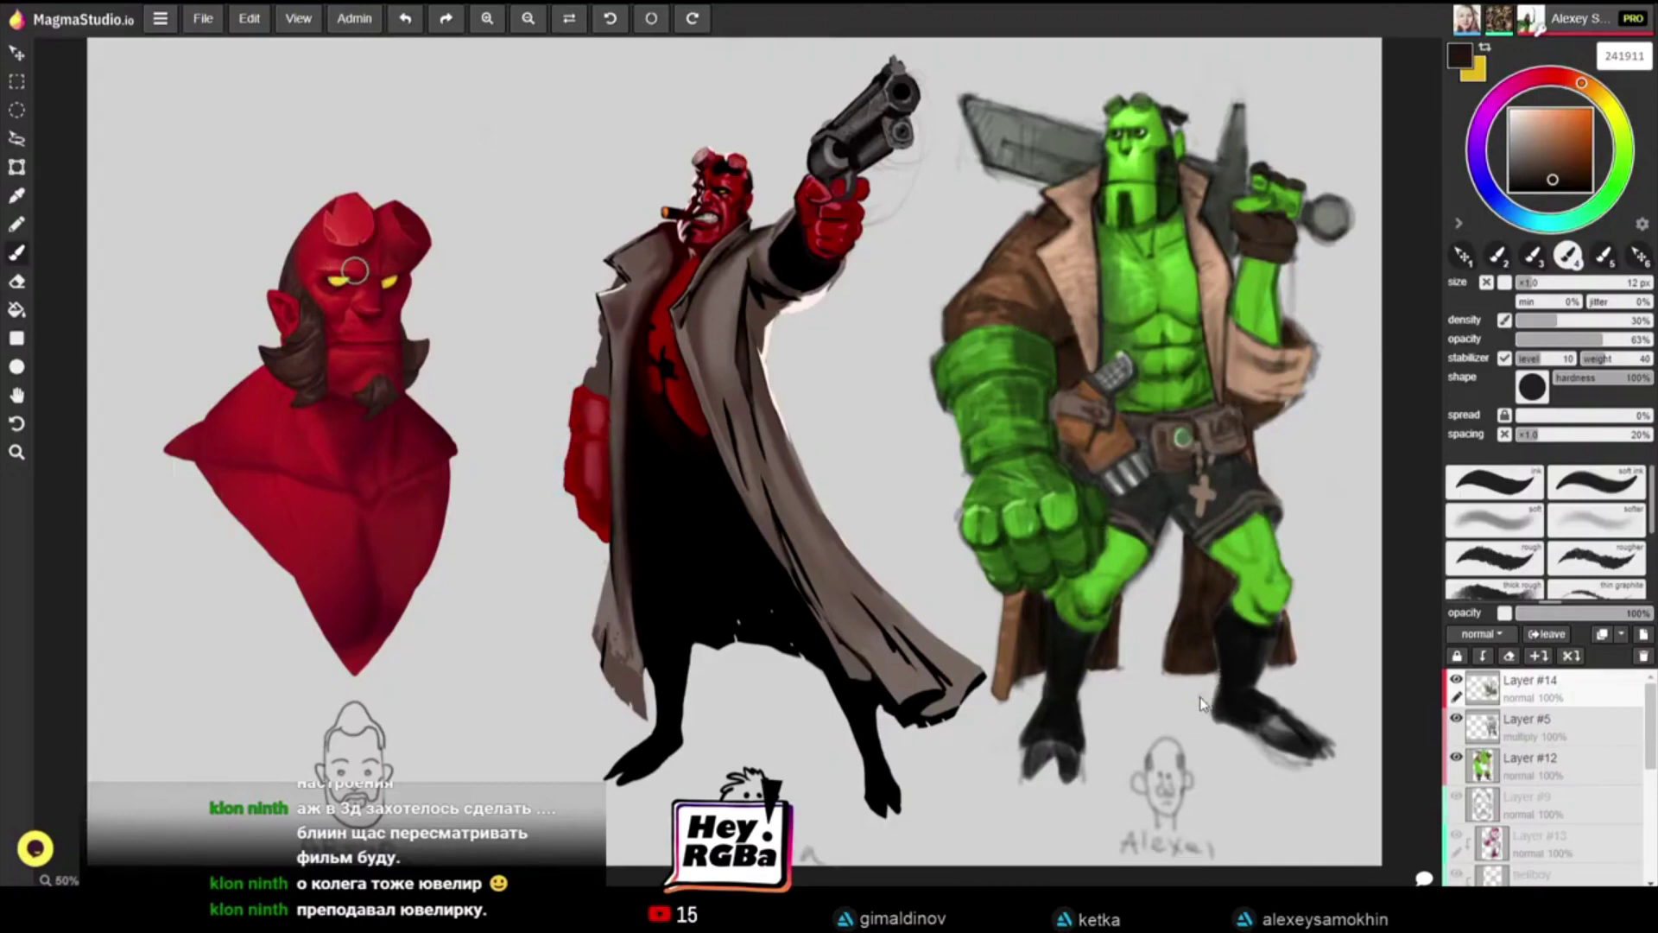
Step: Paint grey highlights on the green character's boots with 7c7c7c at 14 px and 444444 at 20 px and 16 px
{"action": "left_click", "coordinate": [1274, 720], "text": "alt"}
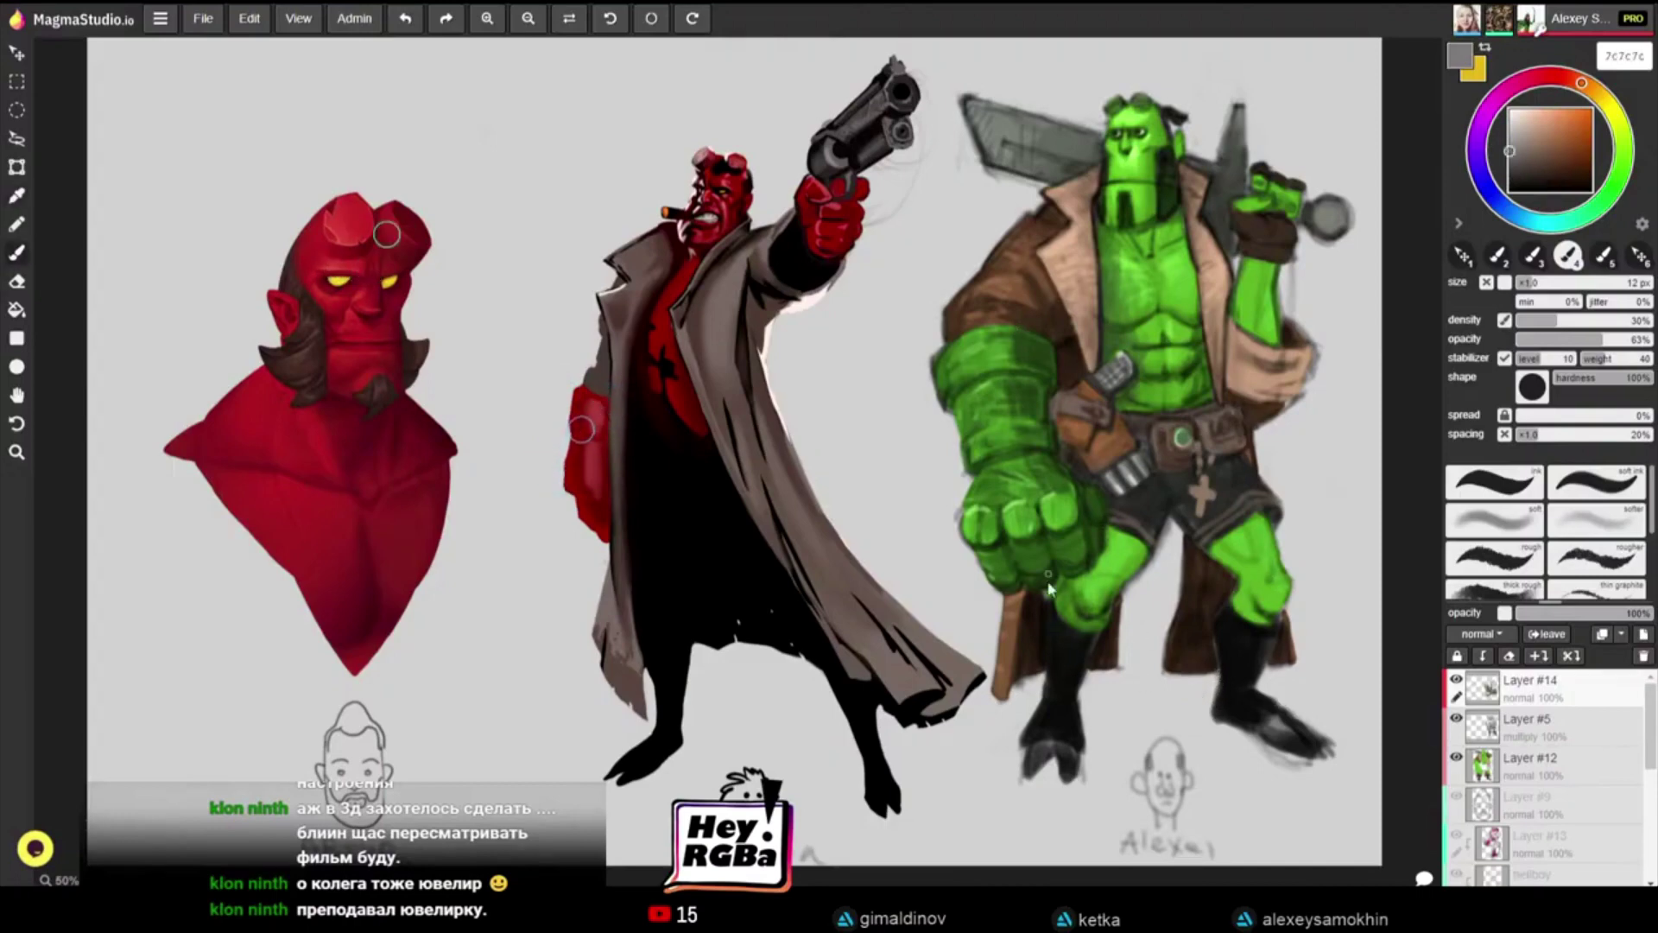
{"action": "key", "text": "]"}
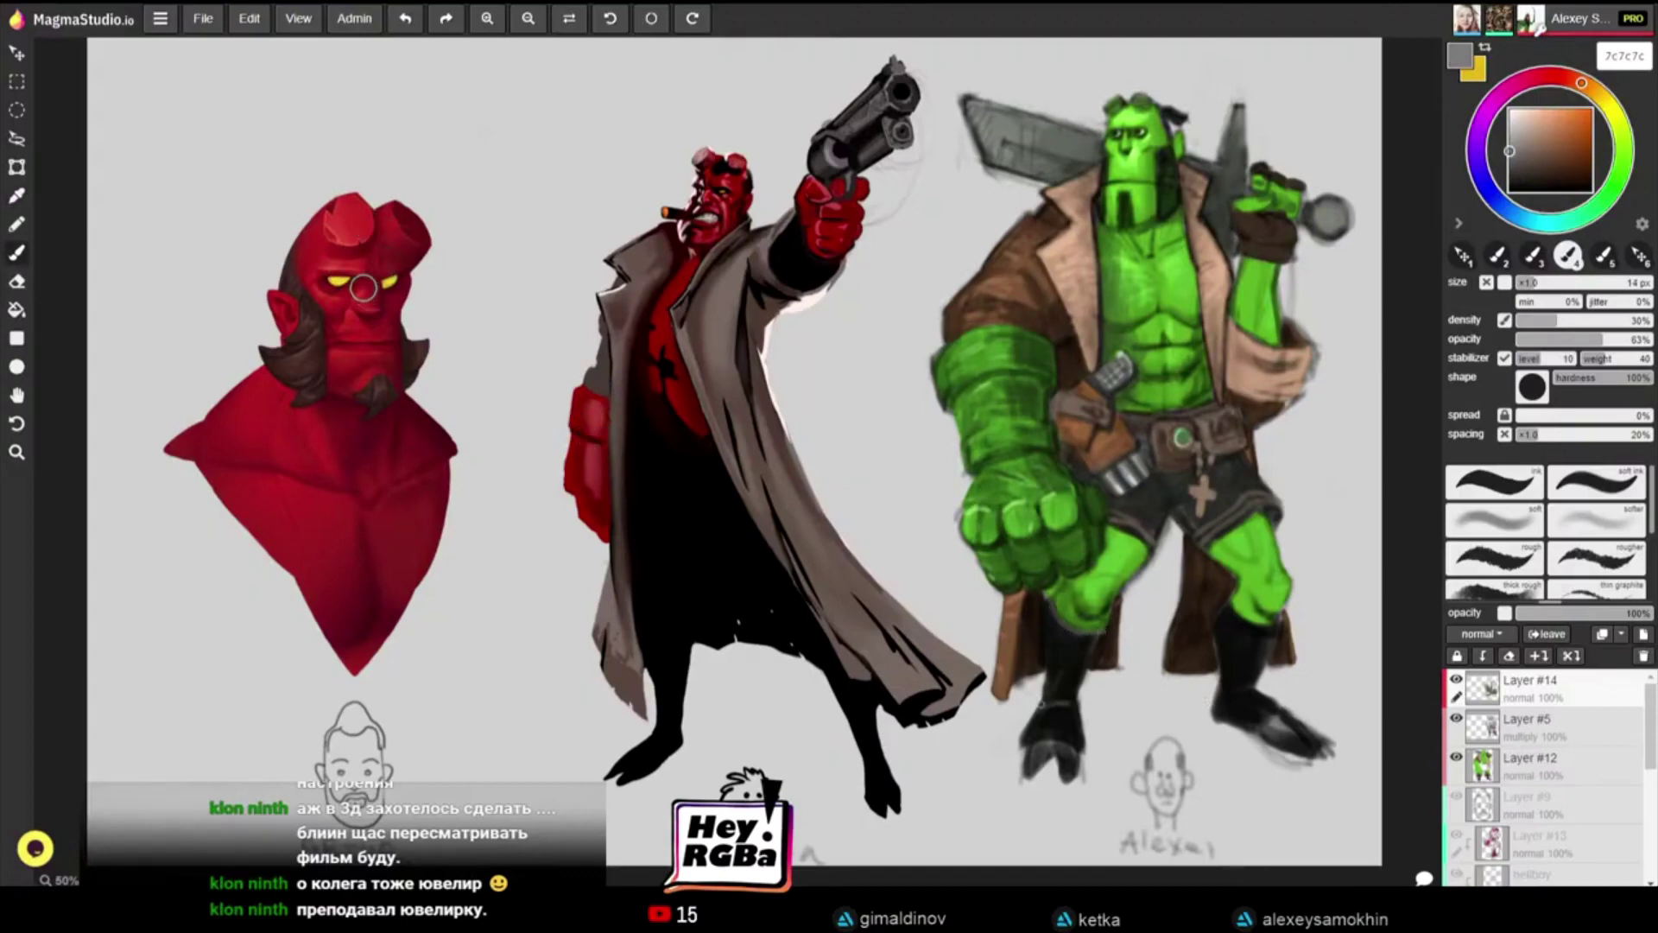
{"action": "left_click_drag", "start_coordinate": [1042, 704], "coordinate": [1069, 702]}
{"action": "left_click", "coordinate": [1065, 704], "text": "alt"}
{"action": "key", "text": "]"}
{"action": "key", "text": "]"}
{"action": "key", "text": "]"}
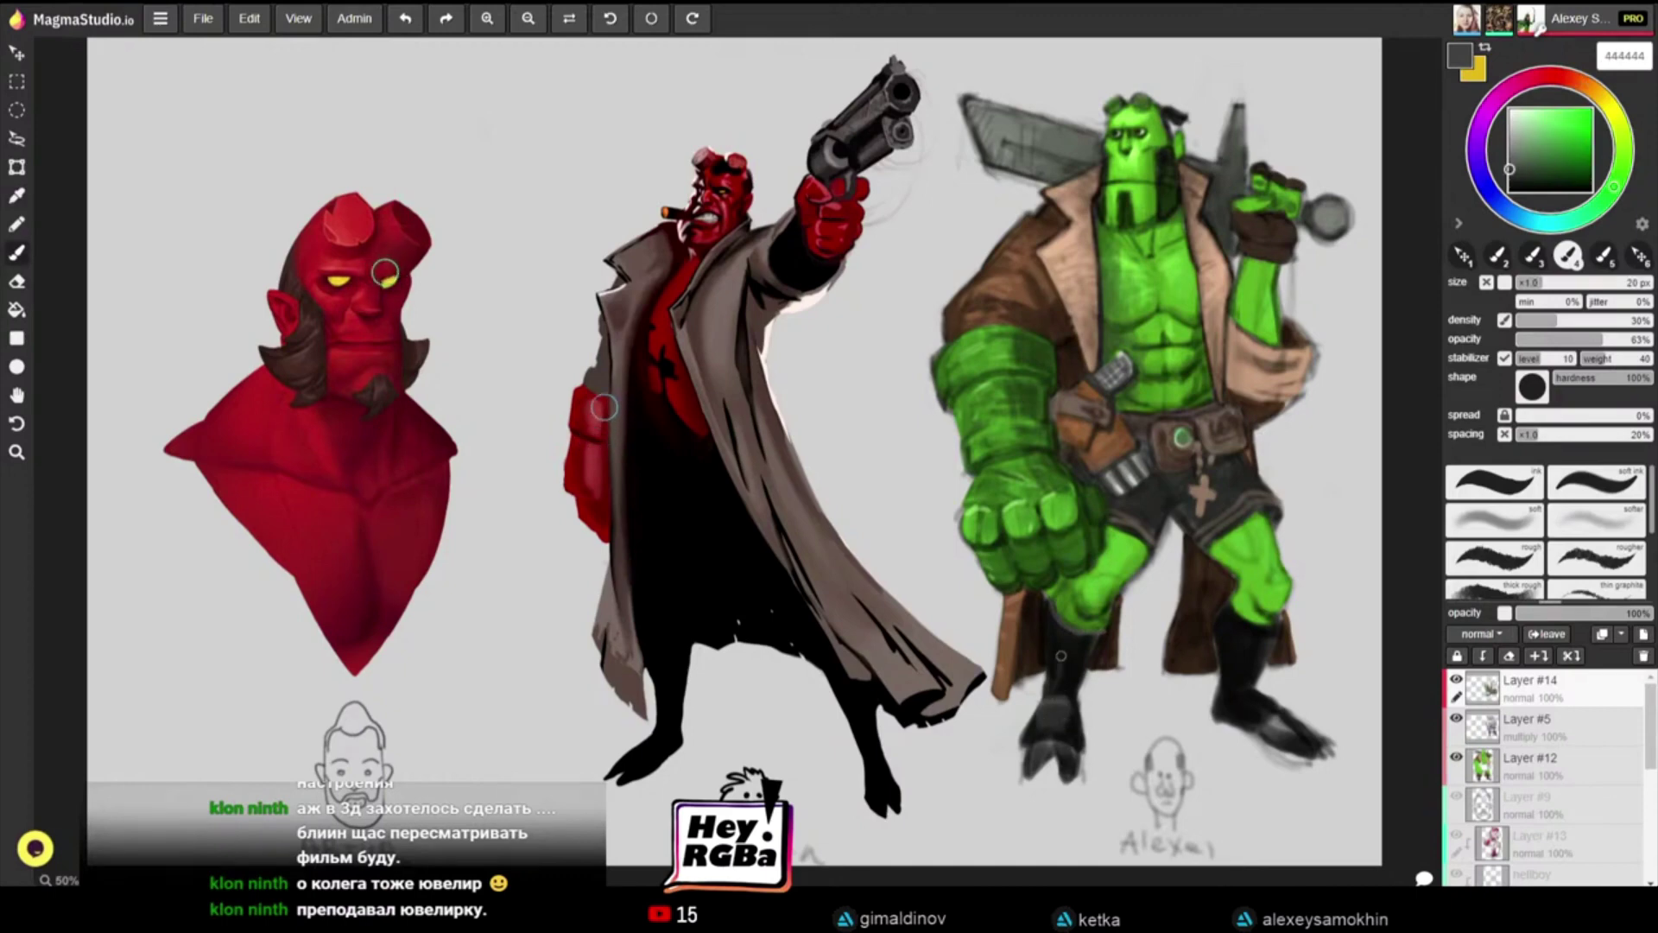
{"action": "key", "text": "bracketleft"}
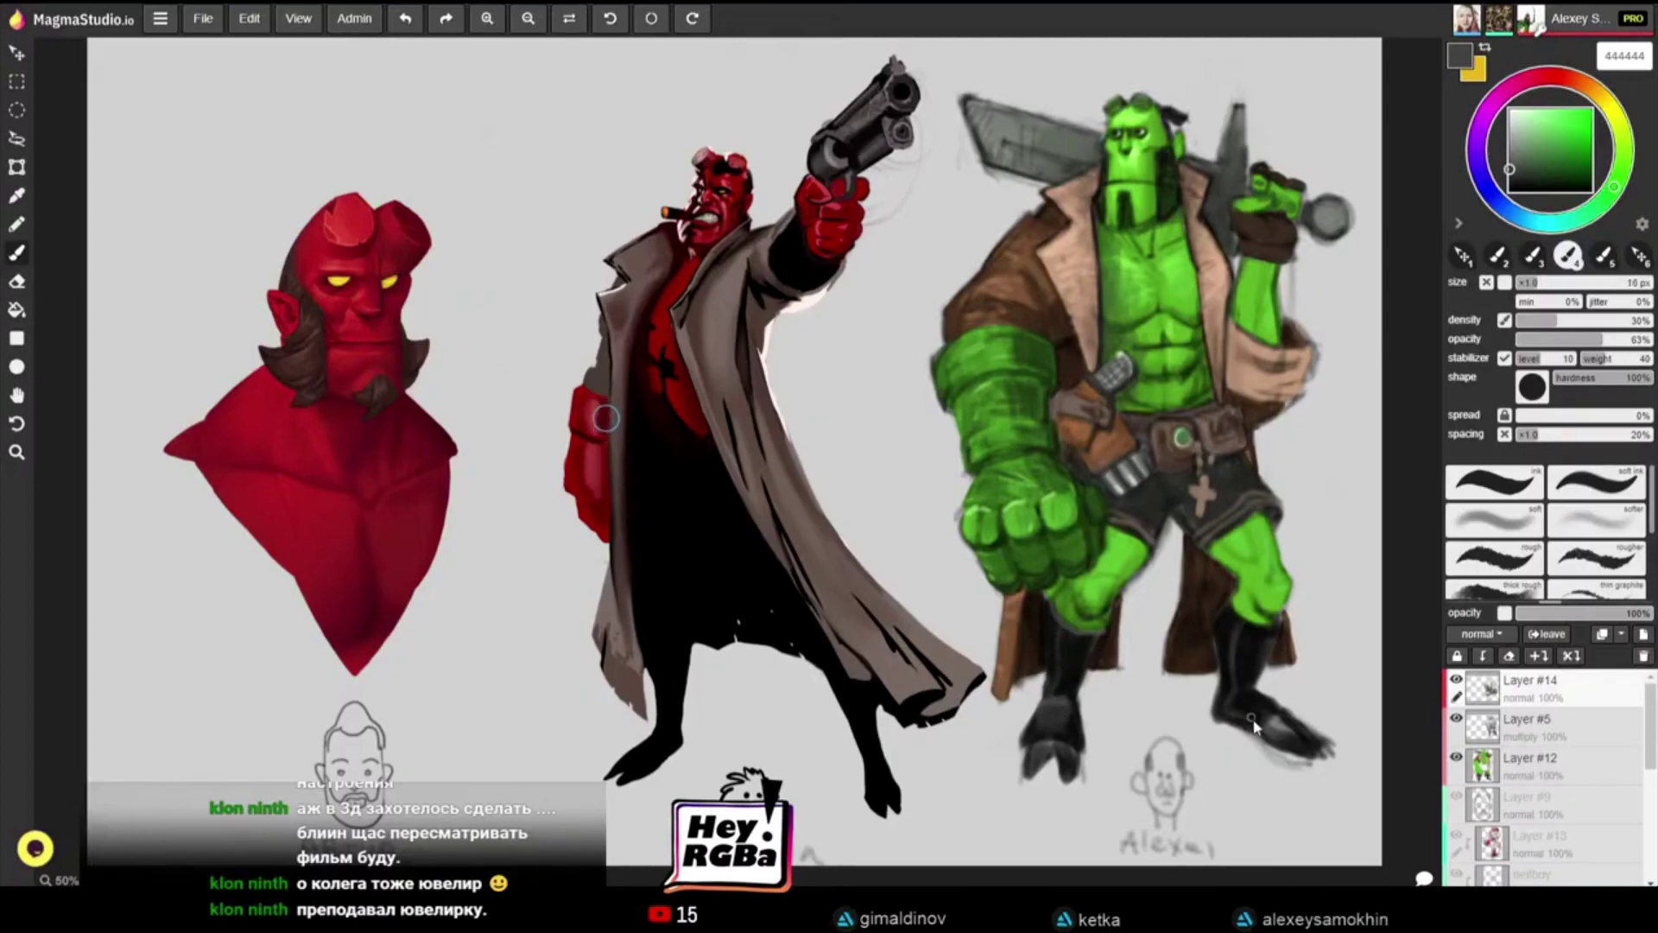
{"action": "left_click_drag", "start_coordinate": [1252, 717], "coordinate": [1274, 706]}
Step: Trim the outer edges of the boots and hooves with the light background grey, using 35 px and 25 px brushes
{"action": "key", "text": "alt"}
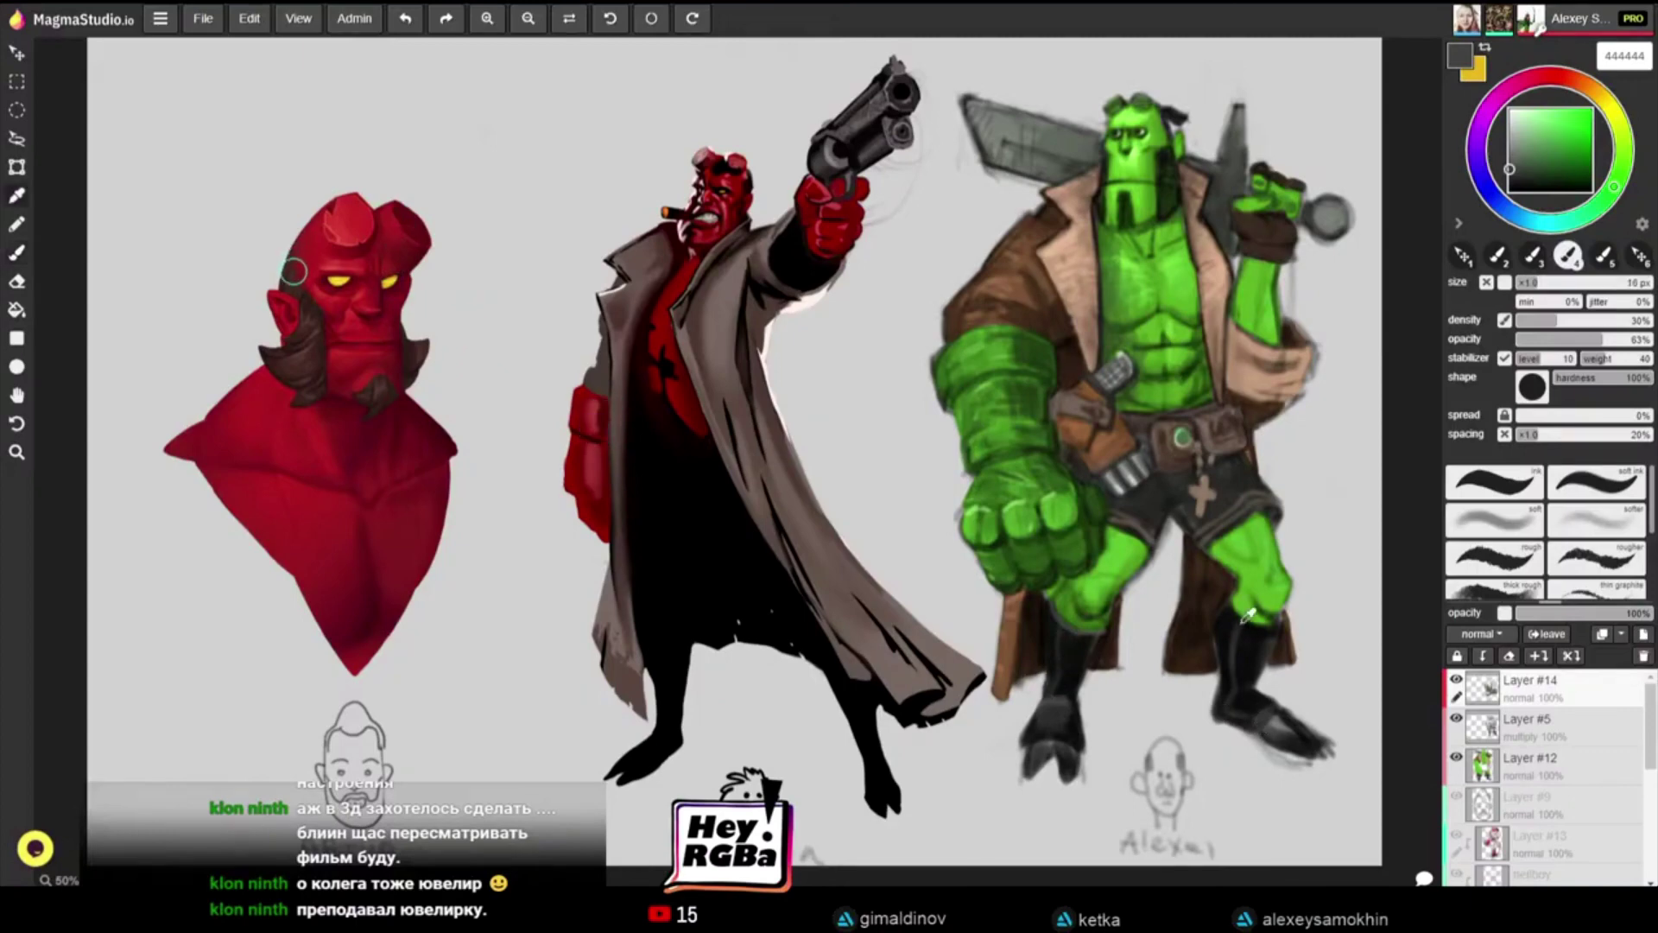
{"action": "left_click", "coordinate": [1327, 796]}
{"action": "key", "text": "bracketright"}
{"action": "key", "text": "bracketright"}
{"action": "key", "text": "bracketright"}
{"action": "key", "text": "bracketright"}
{"action": "key", "text": "bracketright"}
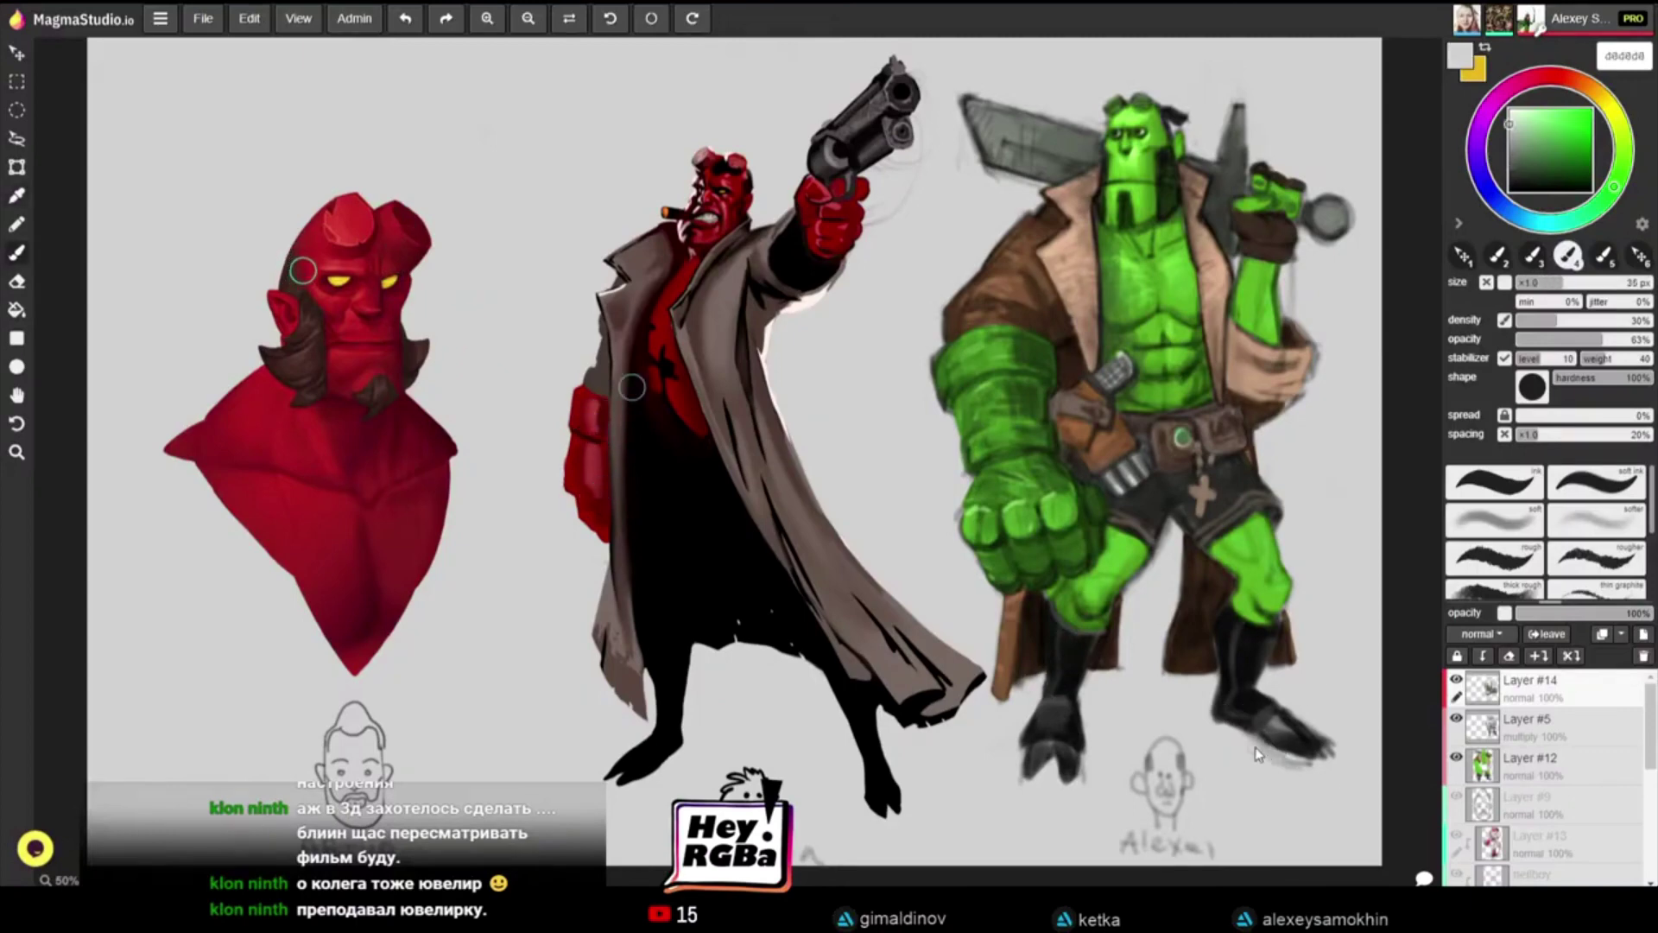
{"action": "left_click_drag", "start_coordinate": [1257, 753], "coordinate": [1315, 771]}
{"action": "left_click_drag", "start_coordinate": [1298, 704], "coordinate": [1337, 764]}
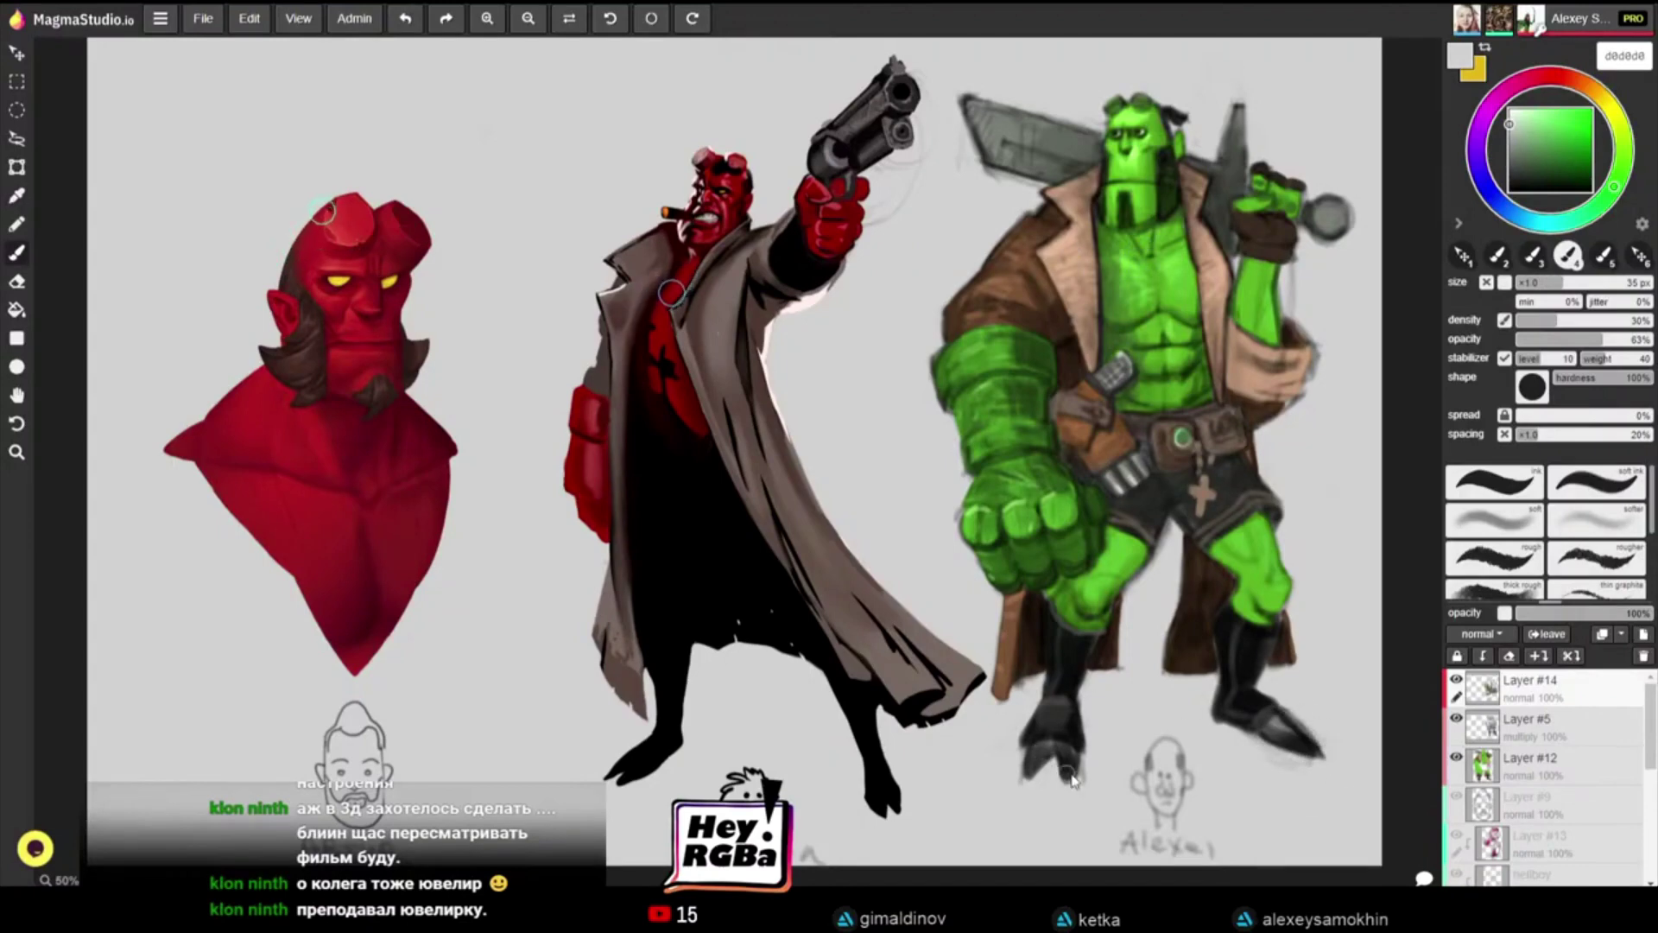
{"action": "key", "text": "bracketleft"}
{"action": "key", "text": "bracketleft"}
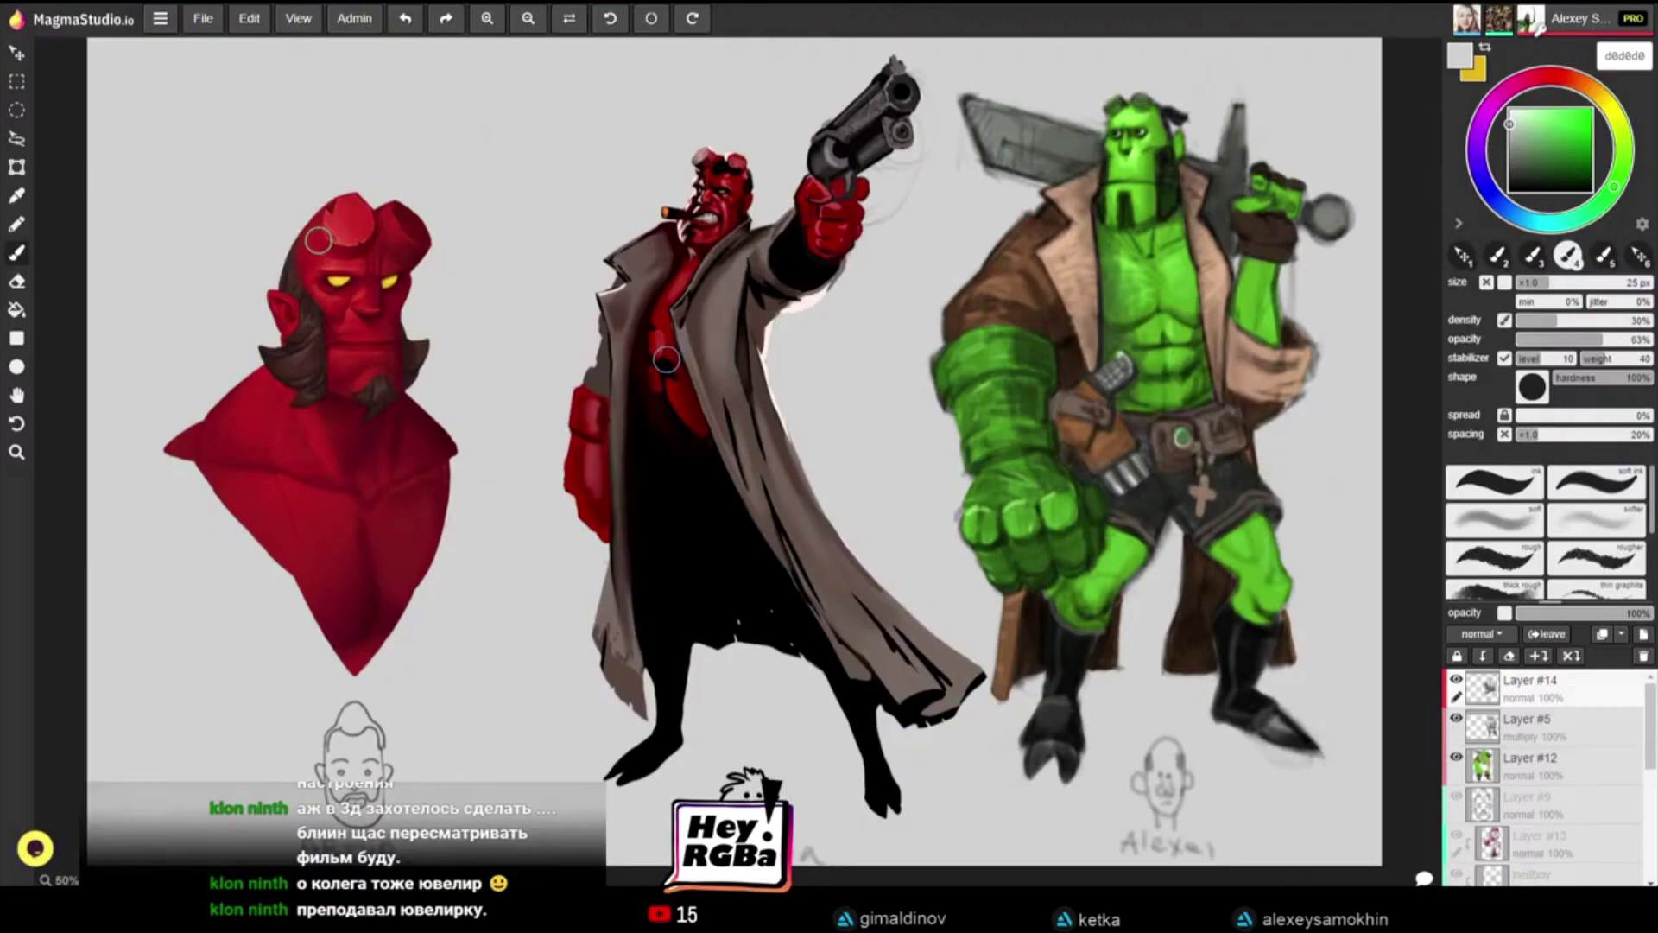
Step: Refine the forward boot's toe with 171717 at 20 px, 7f7f7f at 14 px and 0d0d0d at 12 px, cleaning its edge with background grey
{"action": "left_click", "coordinate": [1298, 718], "text": "alt"}
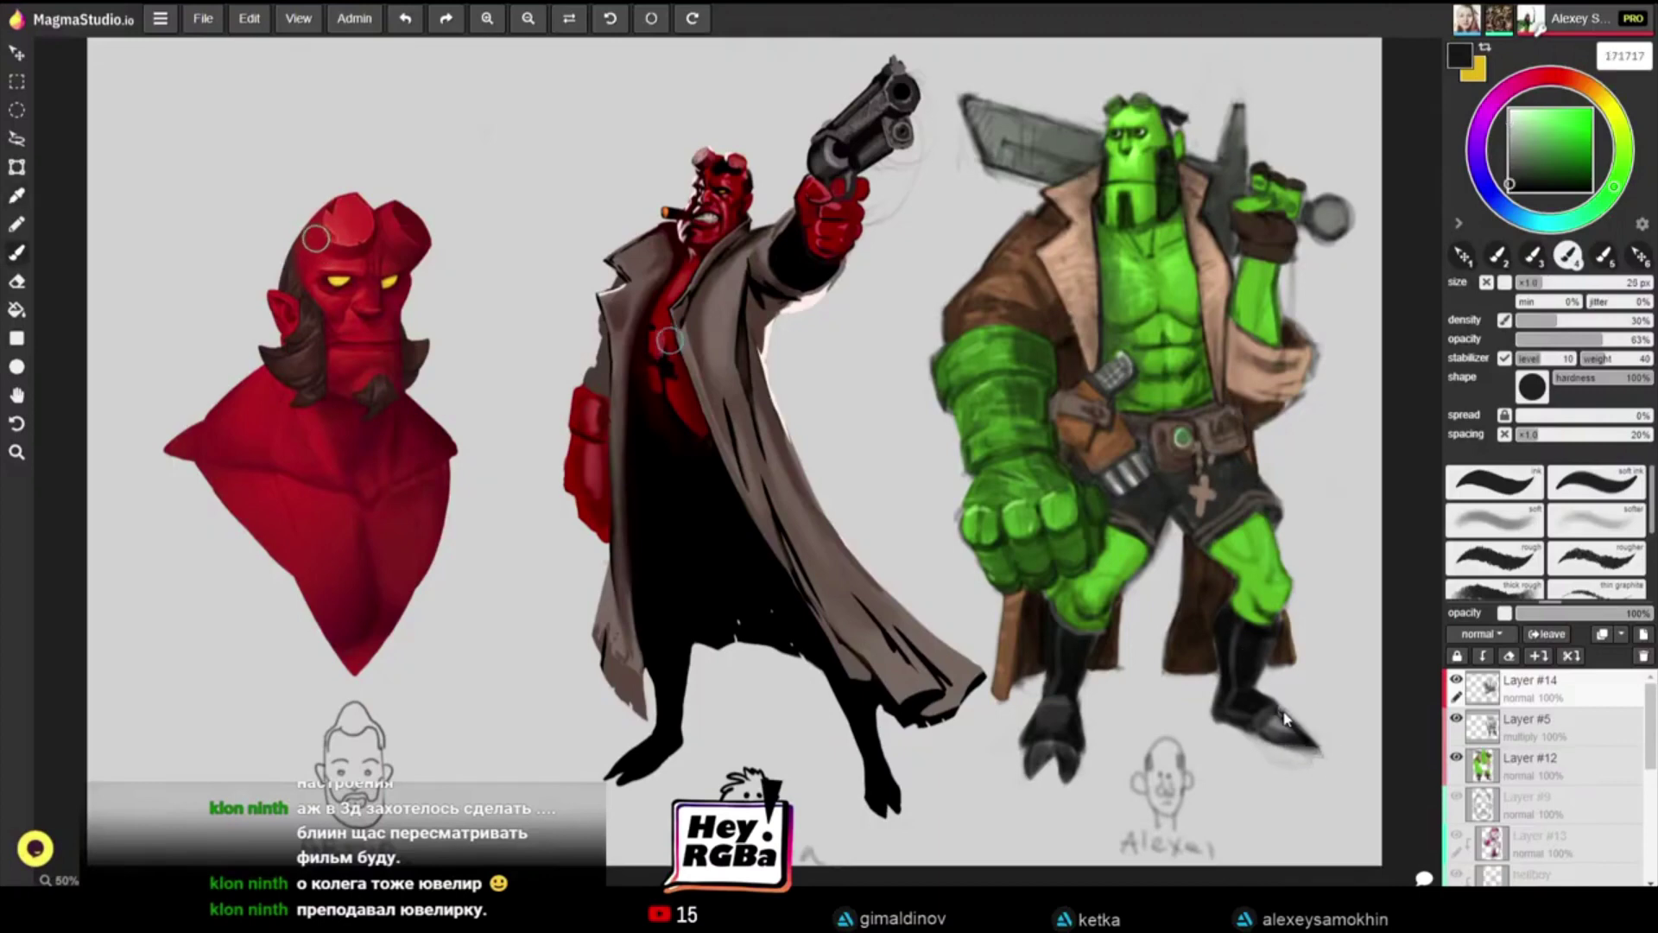
{"action": "left_click_drag", "start_coordinate": [1296, 713], "coordinate": [1312, 734]}
{"action": "left_click", "coordinate": [1291, 717], "text": "alt"}
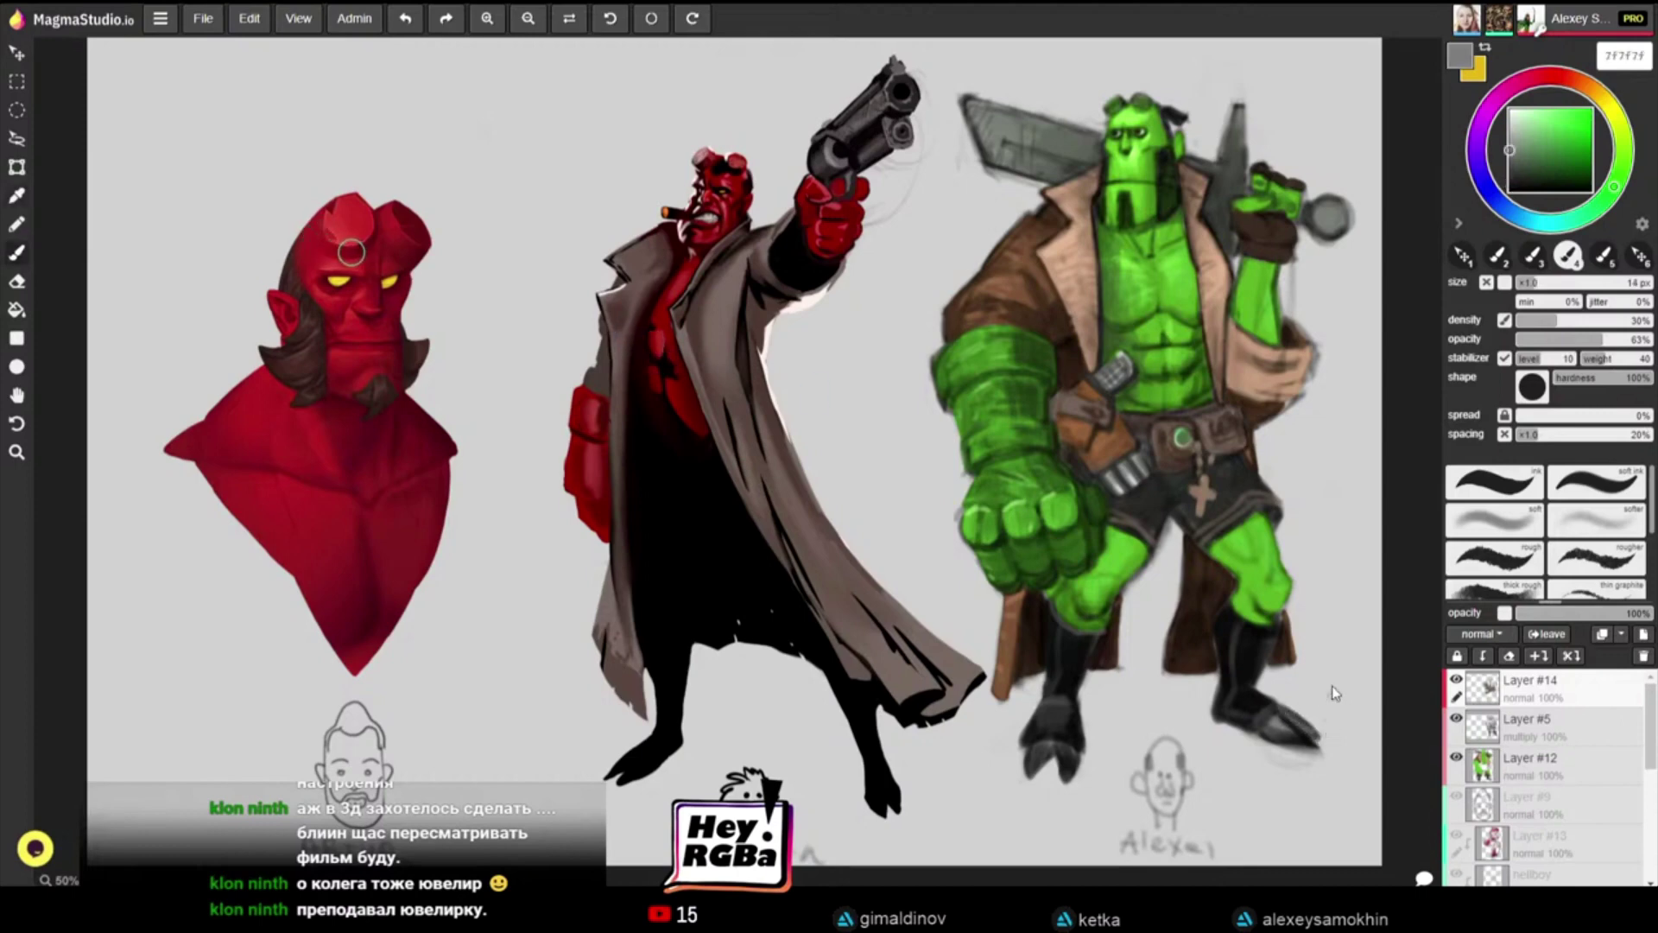
{"action": "left_click", "coordinate": [1277, 677], "text": "alt"}
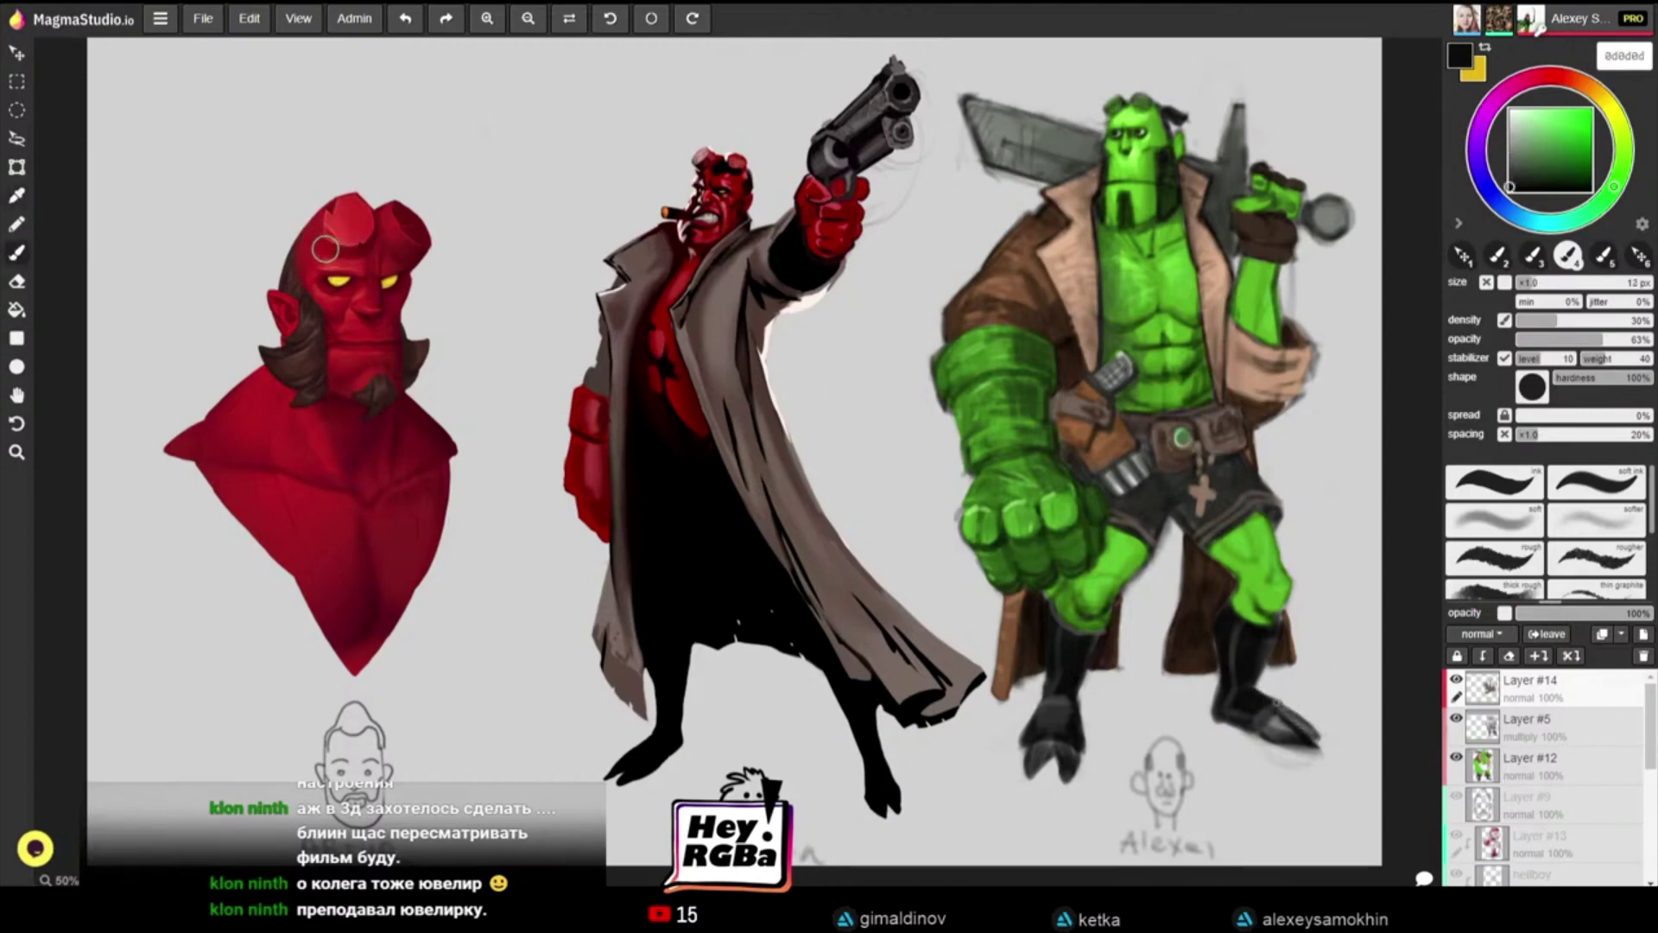
{"action": "left_click_drag", "start_coordinate": [1307, 732], "coordinate": [1322, 746]}
{"action": "left_click", "coordinate": [1304, 772], "text": "alt"}
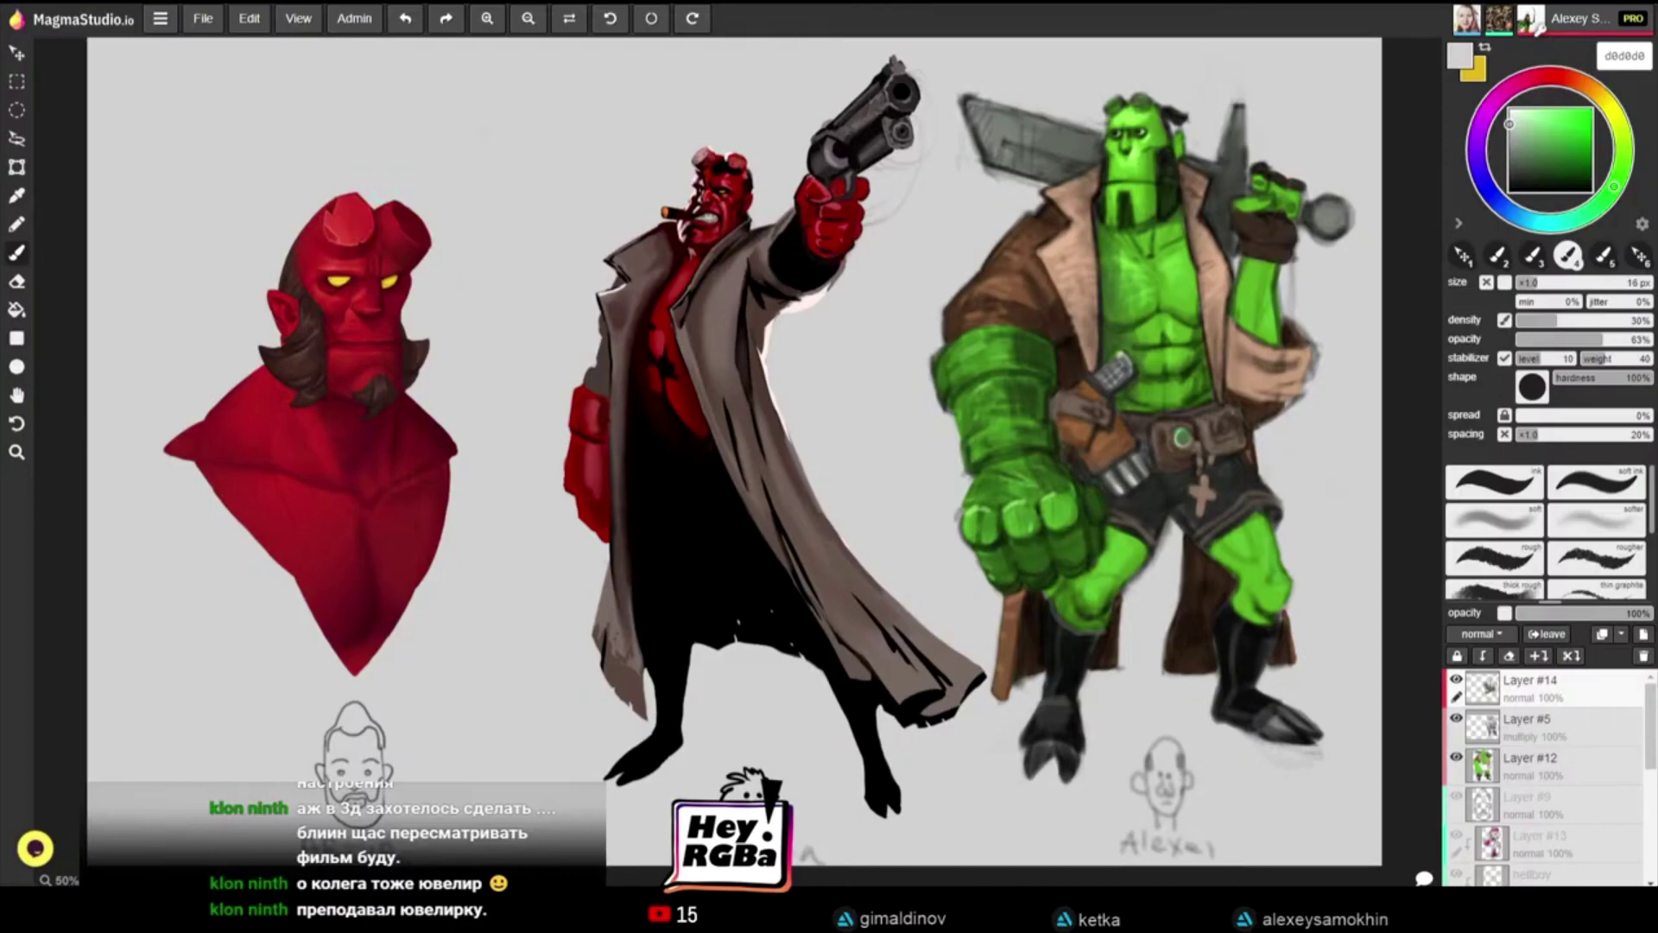
{"action": "left_click", "coordinate": [1218, 644], "text": "alt"}
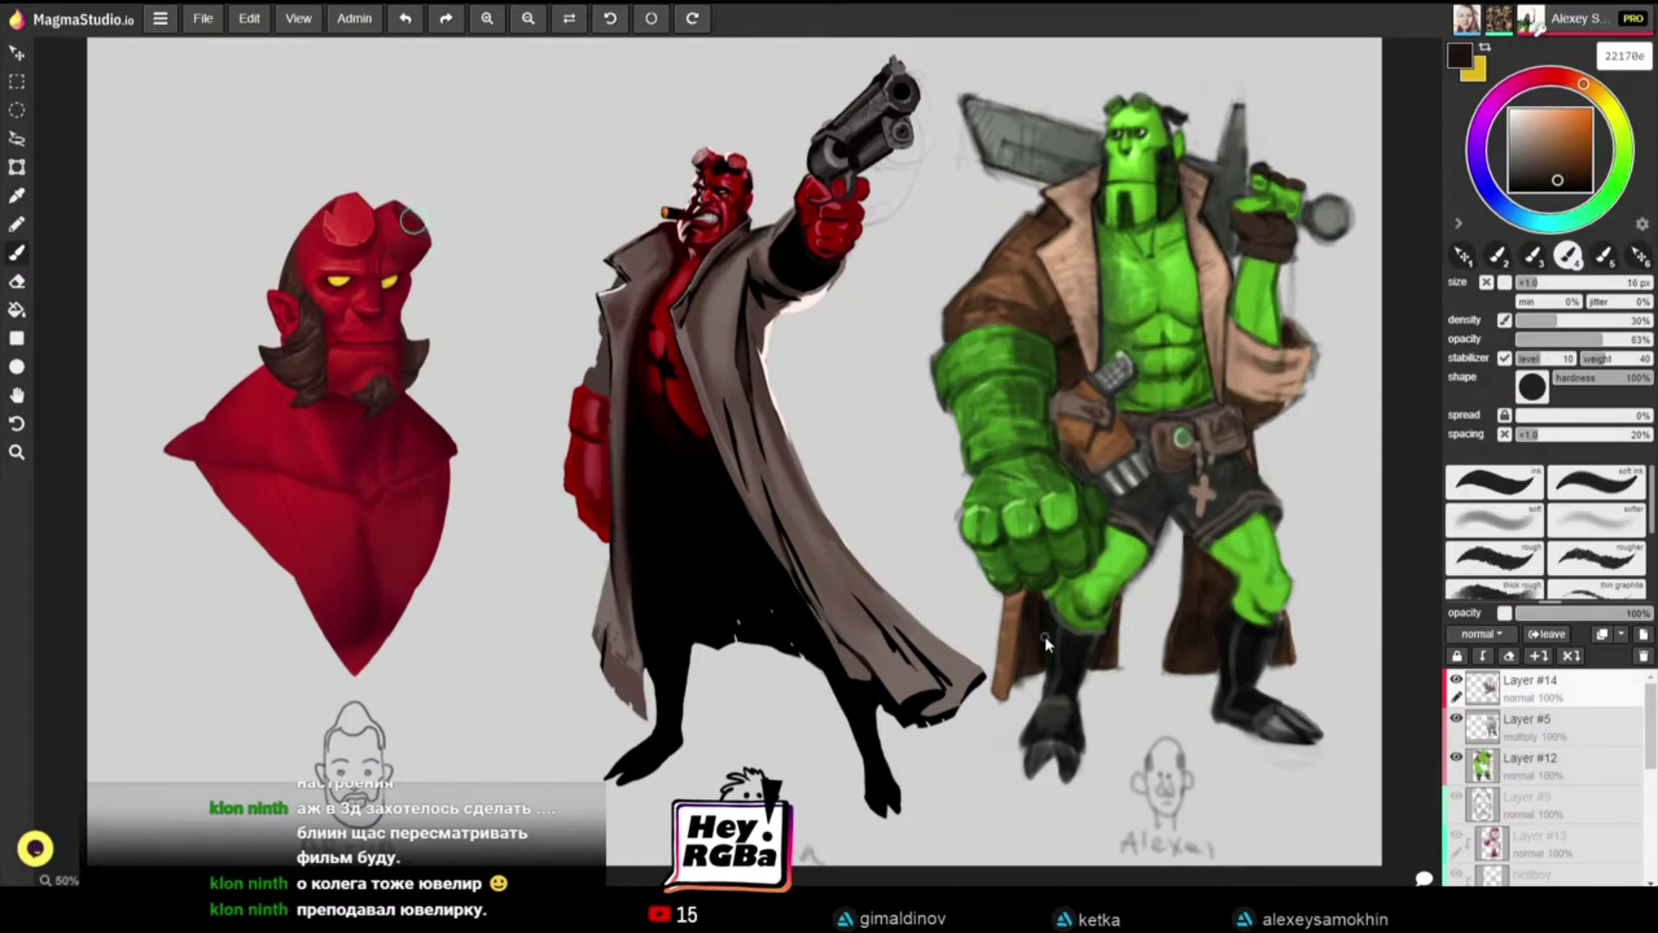
Step: Paint two curved horns on top of the green character's head with dark green 3f5d2b at 25 px
{"action": "left_click_drag", "start_coordinate": [1302, 530], "coordinate": [1307, 537]}
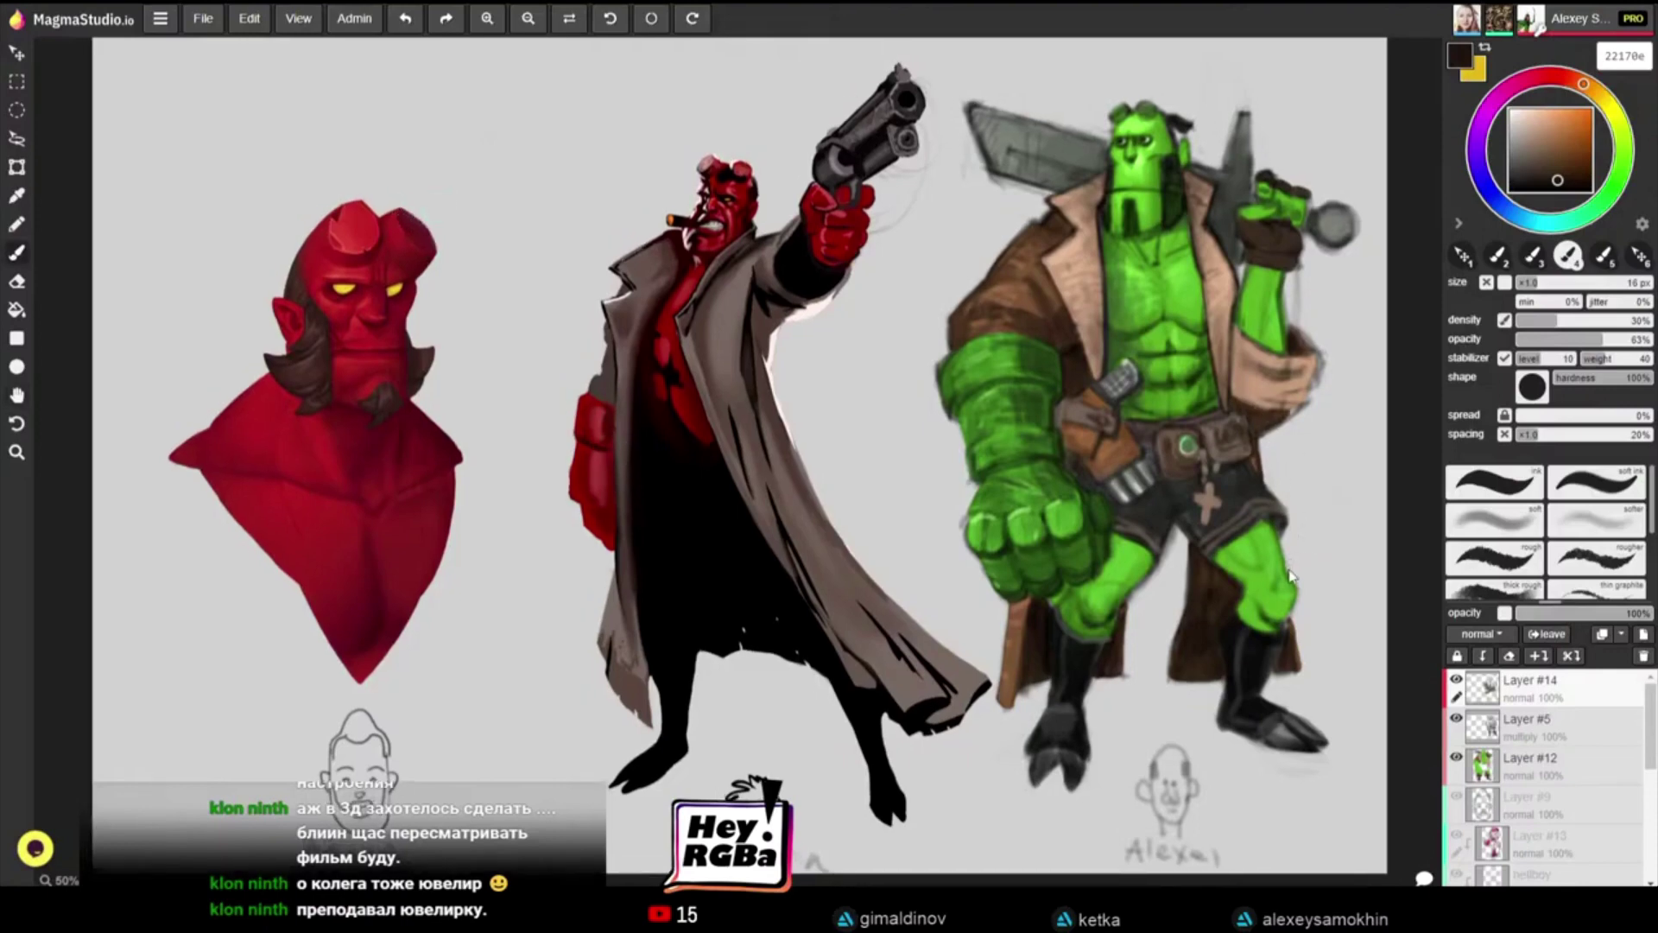
{"action": "left_click", "coordinate": [1144, 91], "text": "alt"}
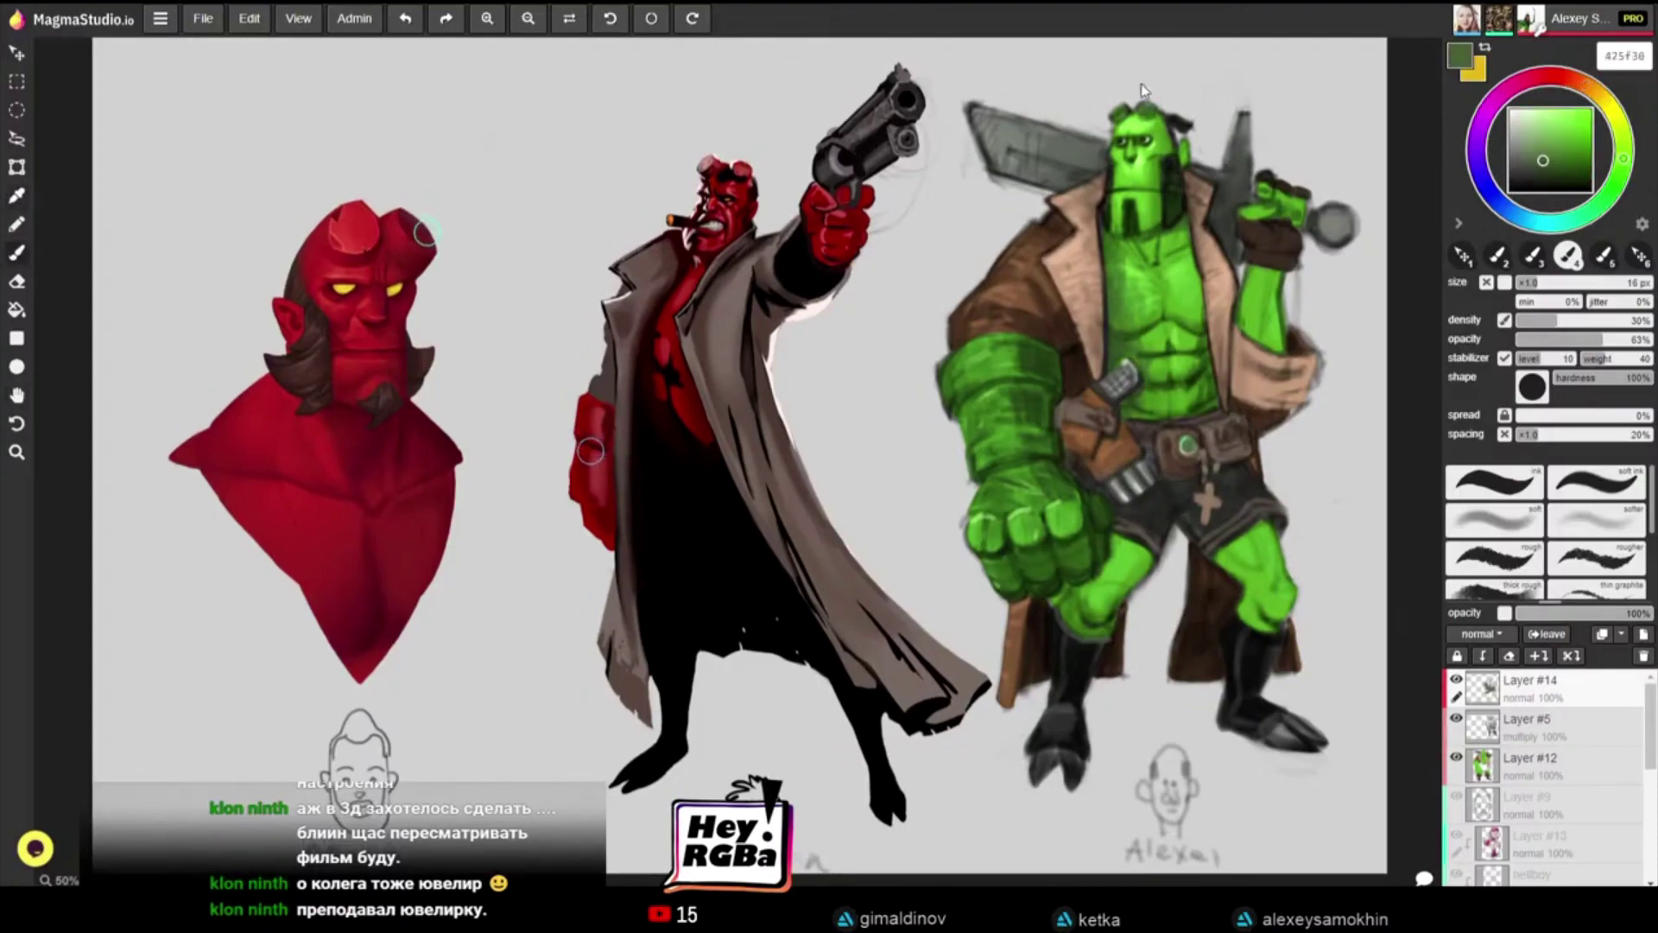
{"action": "key", "text": "]"}
{"action": "key", "text": "]"}
{"action": "left_click", "coordinate": [1144, 109], "text": "alt"}
{"action": "mouse_move", "coordinate": [1147, 109]}
{"action": "left_mouse_down"}
{"action": "mouse_move", "coordinate": [1138, 86]}
{"action": "mouse_move", "coordinate": [1154, 78]}
{"action": "mouse_move", "coordinate": [1147, 102]}
{"action": "left_mouse_up"}
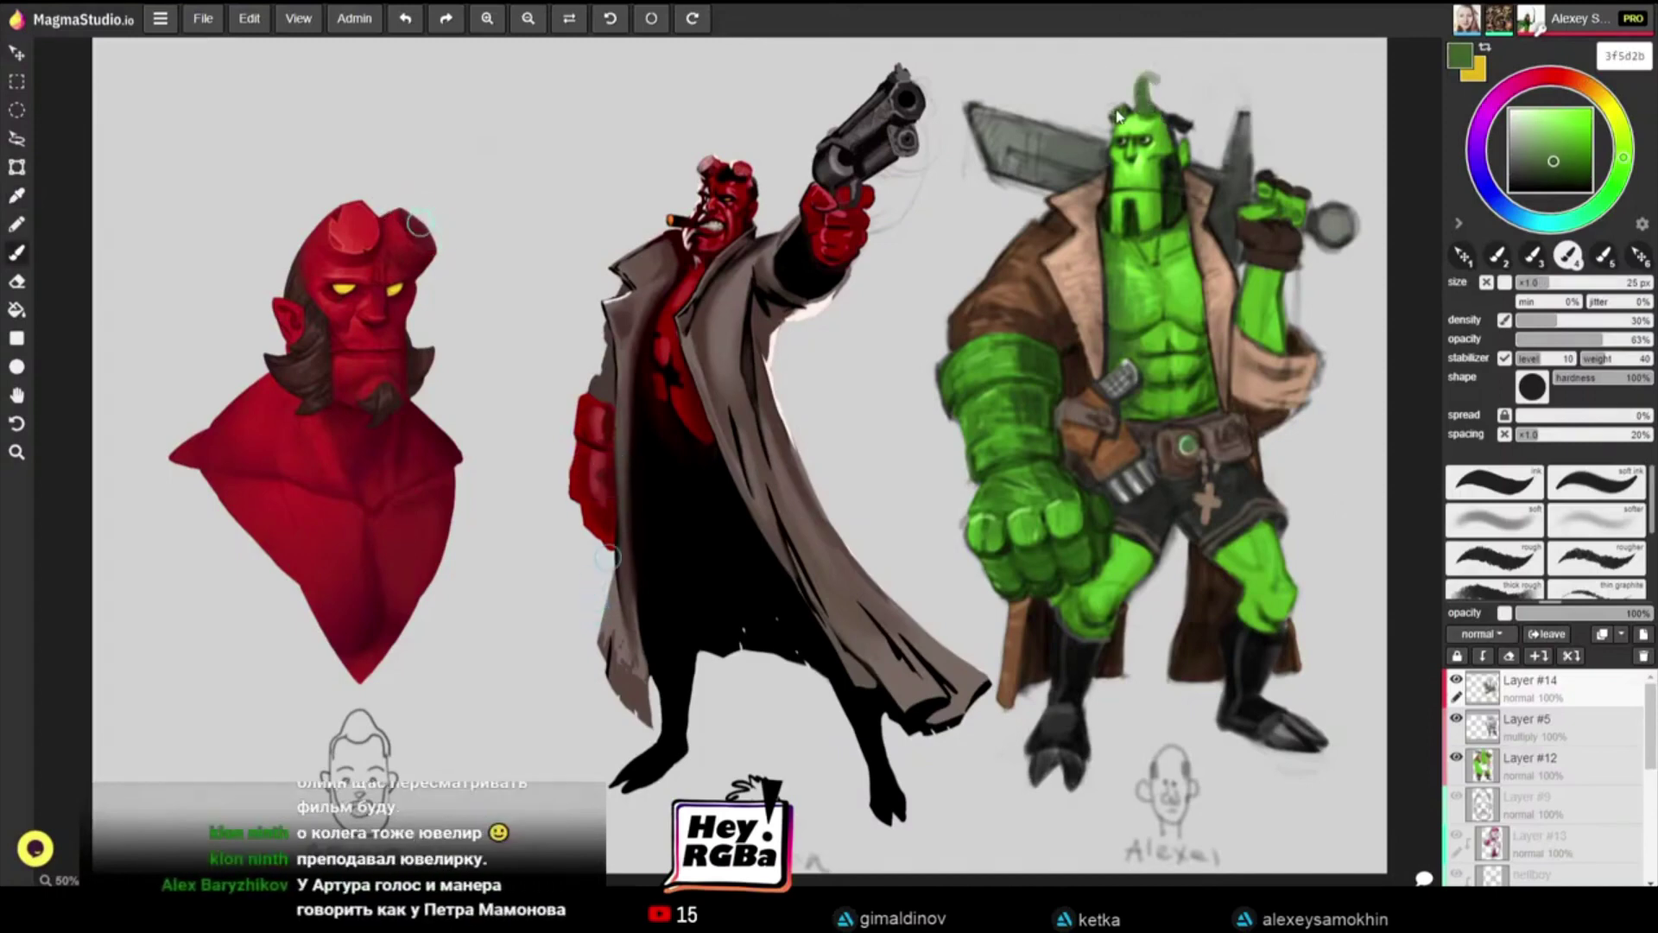
{"action": "mouse_move", "coordinate": [1118, 117]}
{"action": "left_mouse_down"}
{"action": "mouse_move", "coordinate": [1106, 83]}
{"action": "mouse_move", "coordinate": [1121, 102]}
{"action": "left_mouse_up"}
Step: Shade the horns with near-black green 111b0c at 14 px and clean their outline with the background grey
{"action": "left_click", "coordinate": [1172, 122], "text": "alt"}
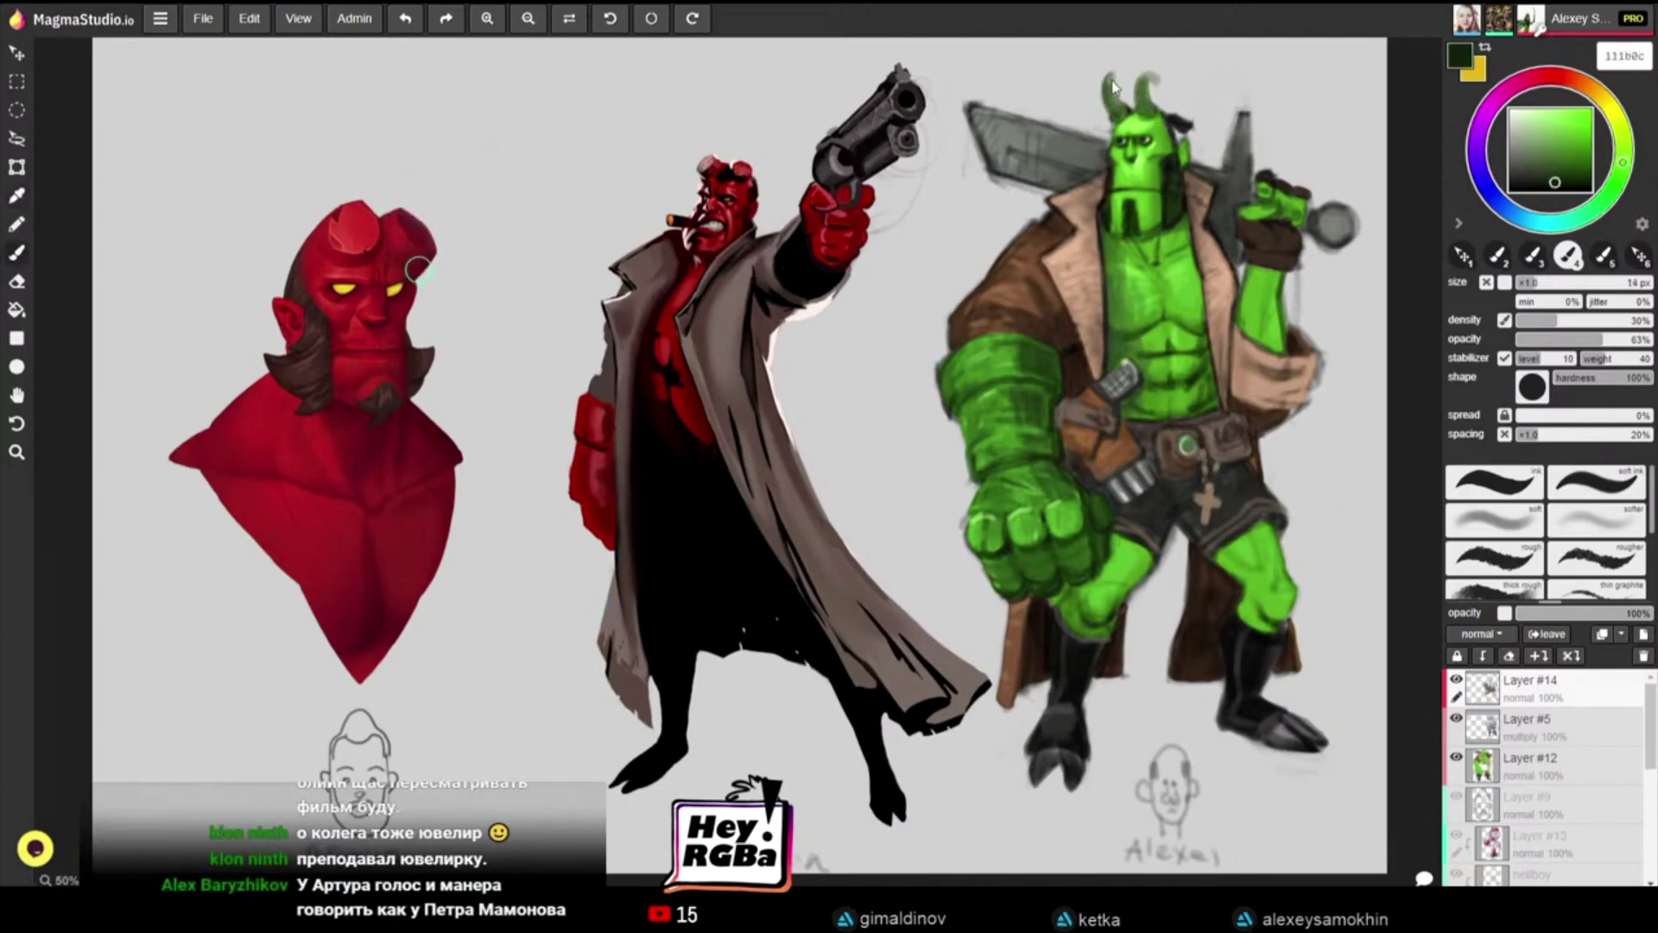
{"action": "left_click_drag", "start_coordinate": [1154, 95], "coordinate": [1149, 75]}
{"action": "left_click", "coordinate": [1162, 79], "text": "alt"}
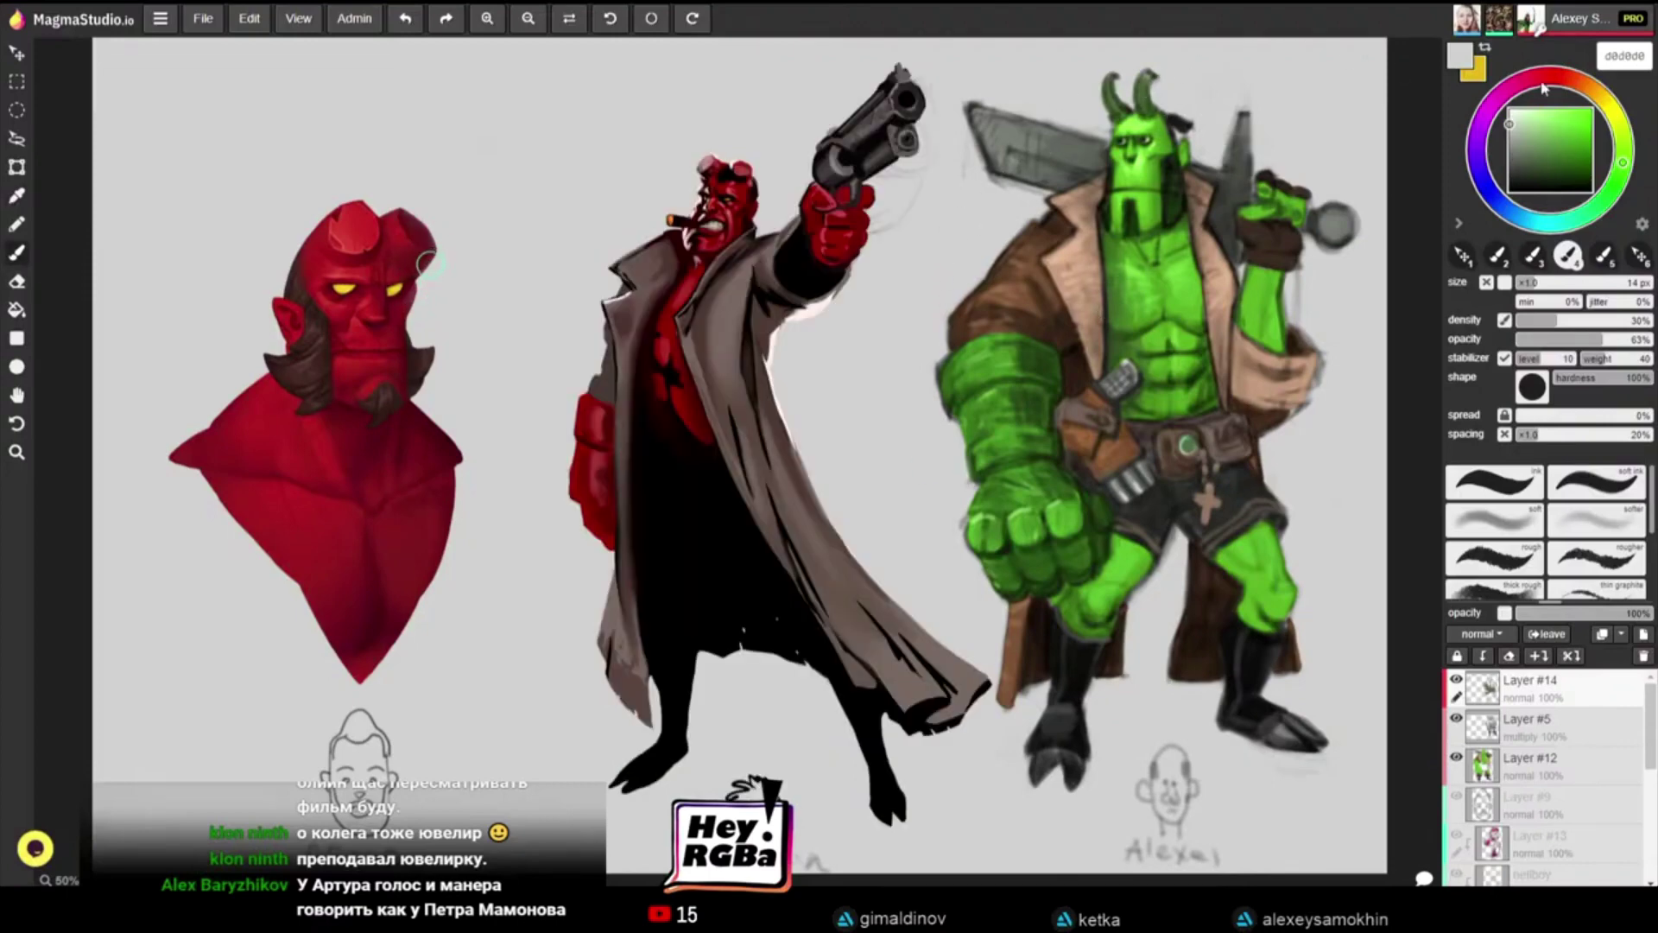
Step: Paint a small pink flame between the horns with ff6bbe at 14 px, and add magenta ff209d accents and horn reflections at 12 px
{"action": "left_click", "coordinate": [1508, 88]}
{"action": "left_click", "coordinate": [1556, 109]}
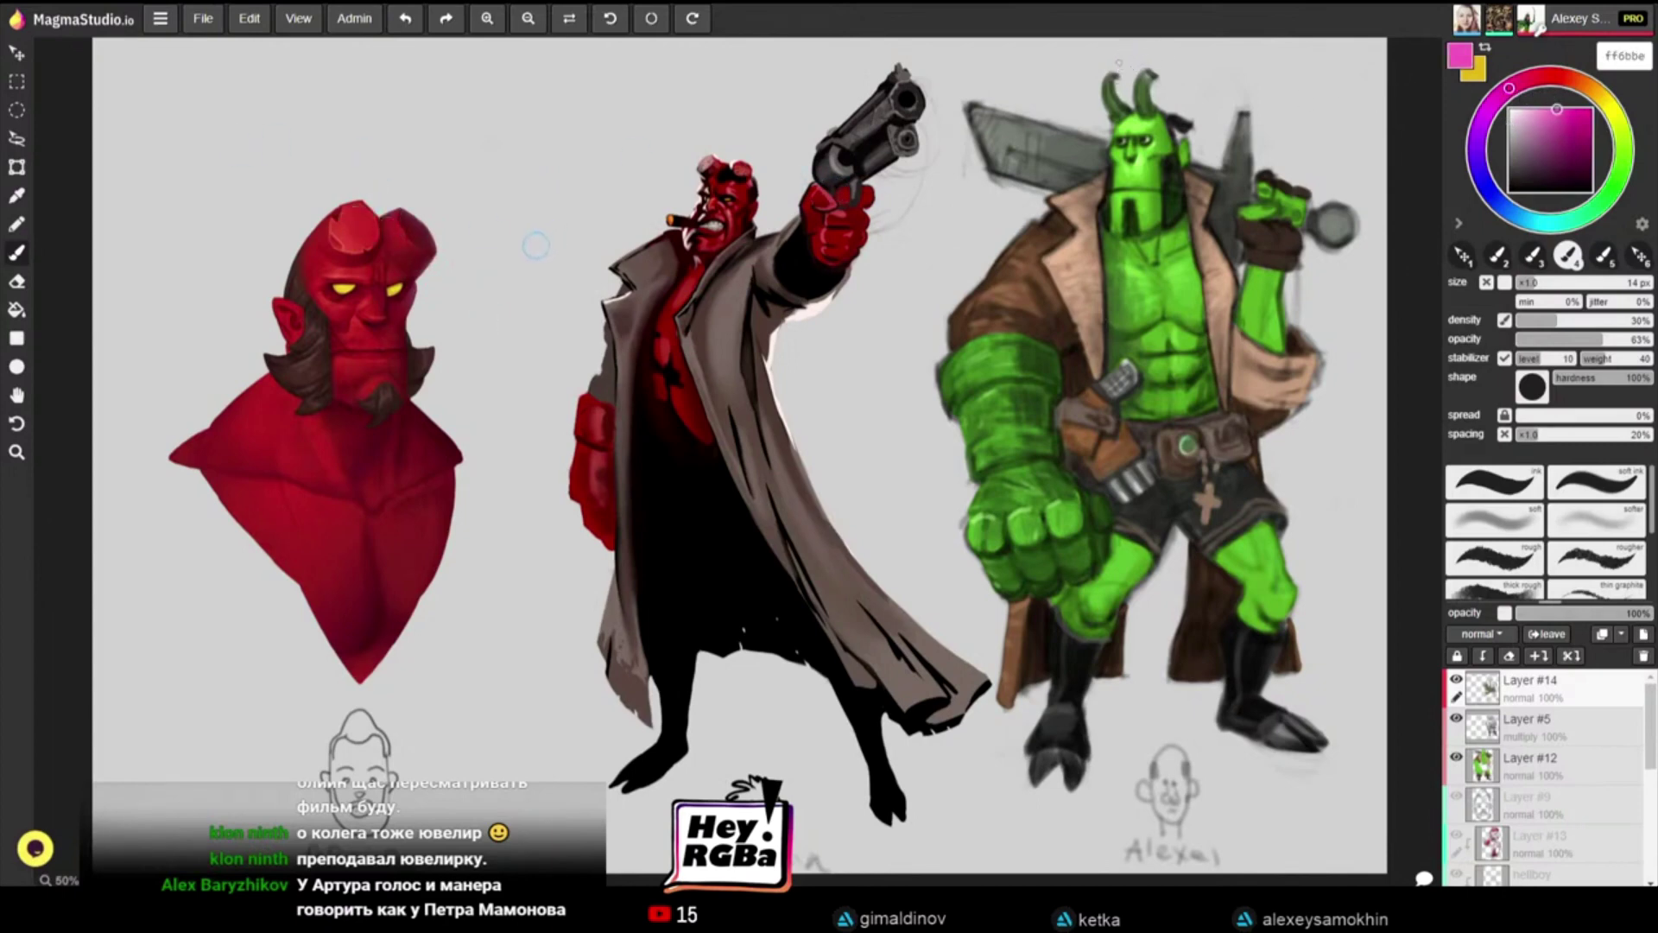
{"action": "left_click_drag", "start_coordinate": [1126, 45], "coordinate": [1126, 67]}
{"action": "left_click_drag", "start_coordinate": [1586, 136], "coordinate": [1583, 97]}
{"action": "key", "text": "bracketleft"}
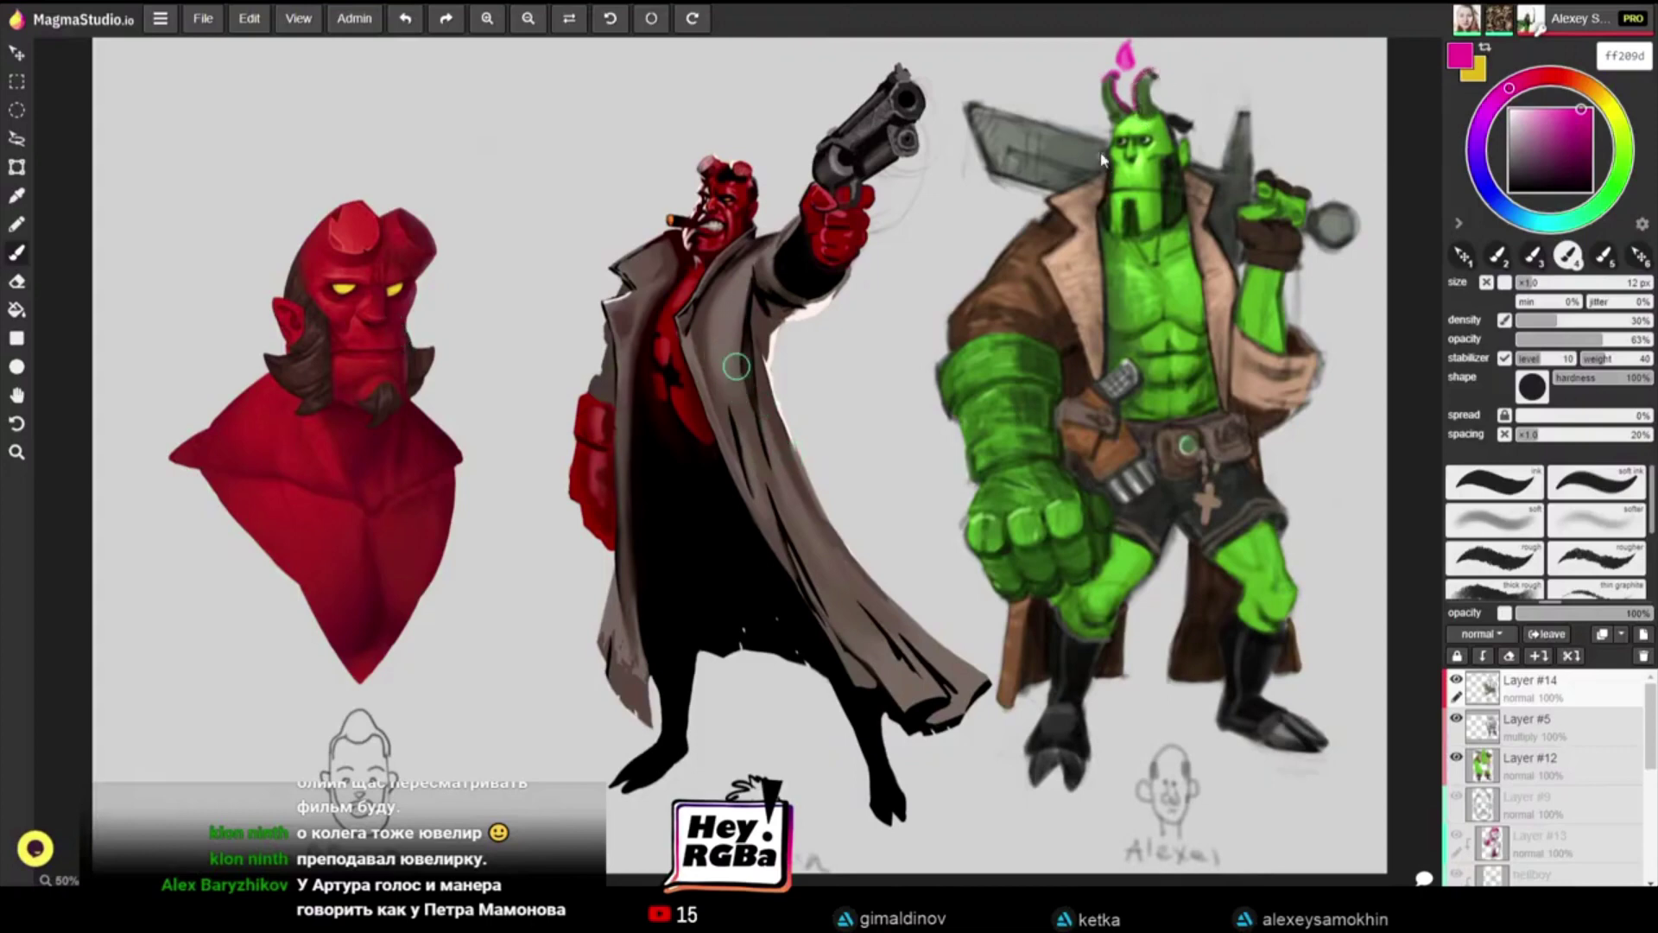
{"action": "key", "text": "ctrl+z"}
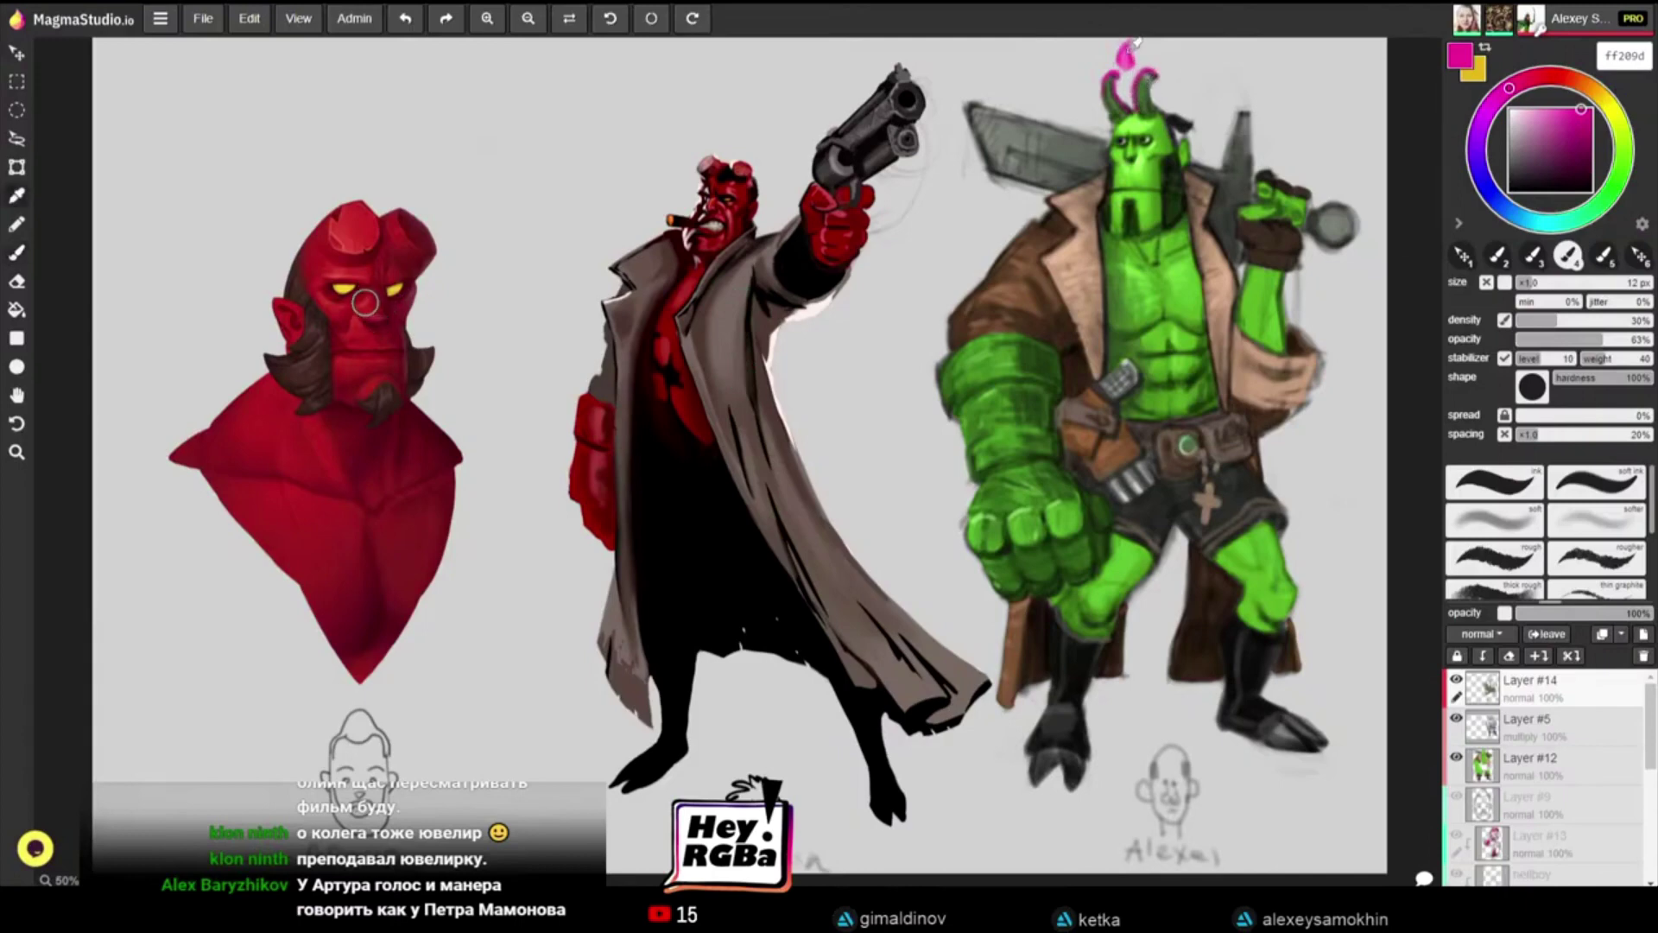
{"action": "left_click", "coordinate": [1127, 64], "text": "alt"}
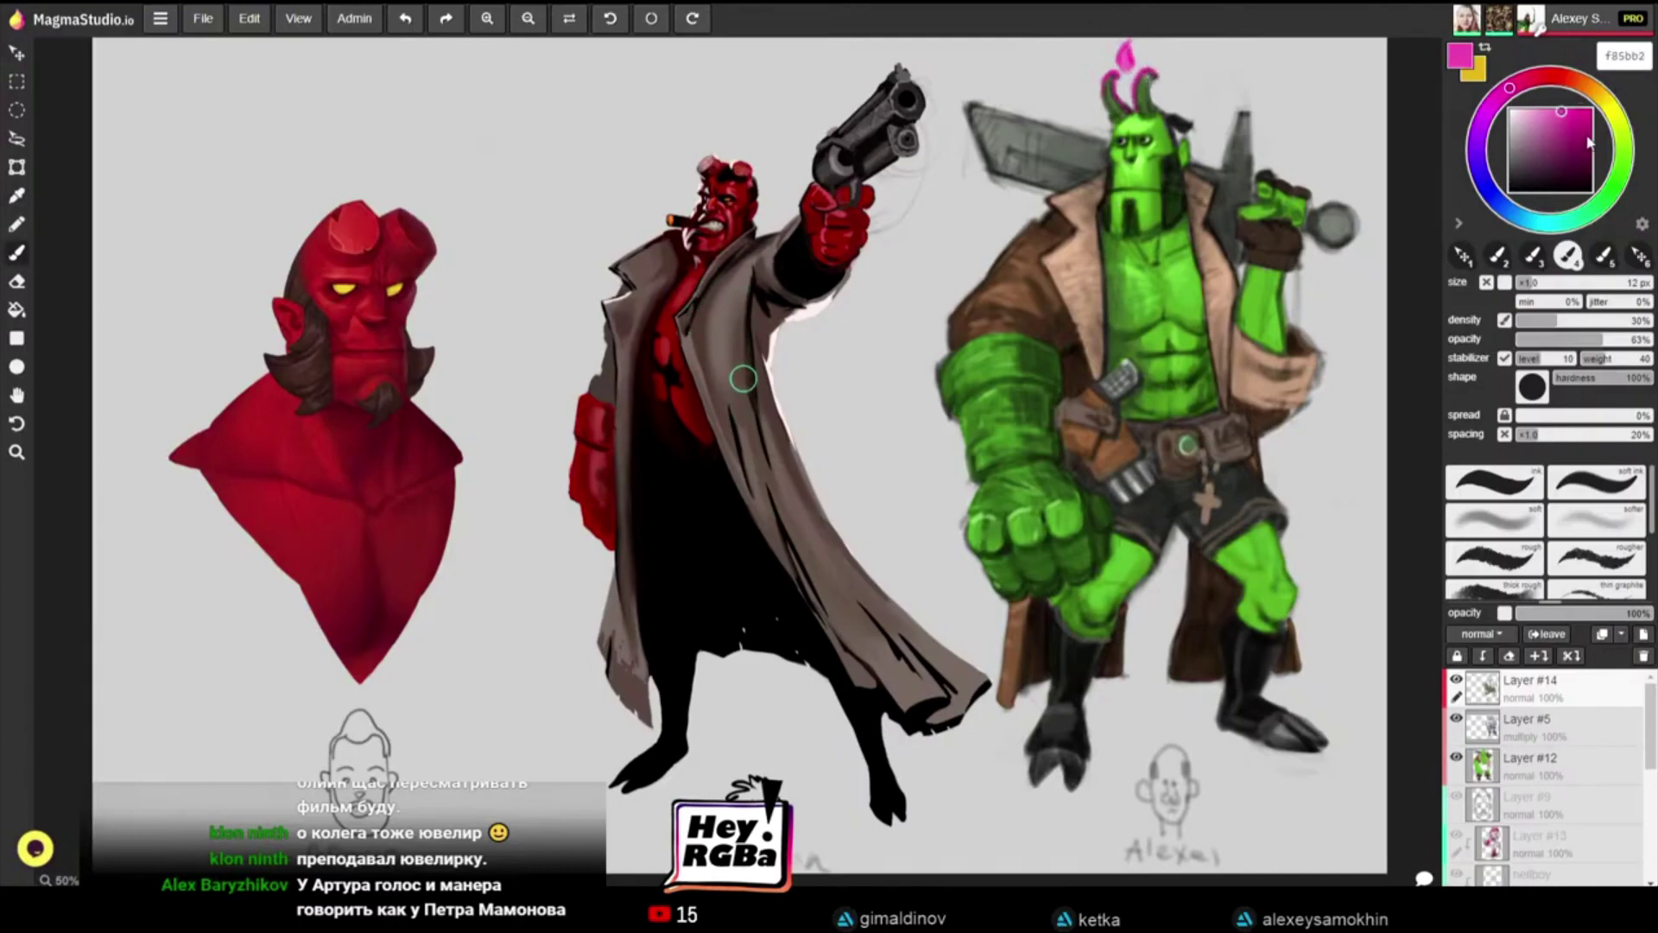
{"action": "left_click", "coordinate": [1581, 109]}
{"action": "left_click", "coordinate": [1582, 109]}
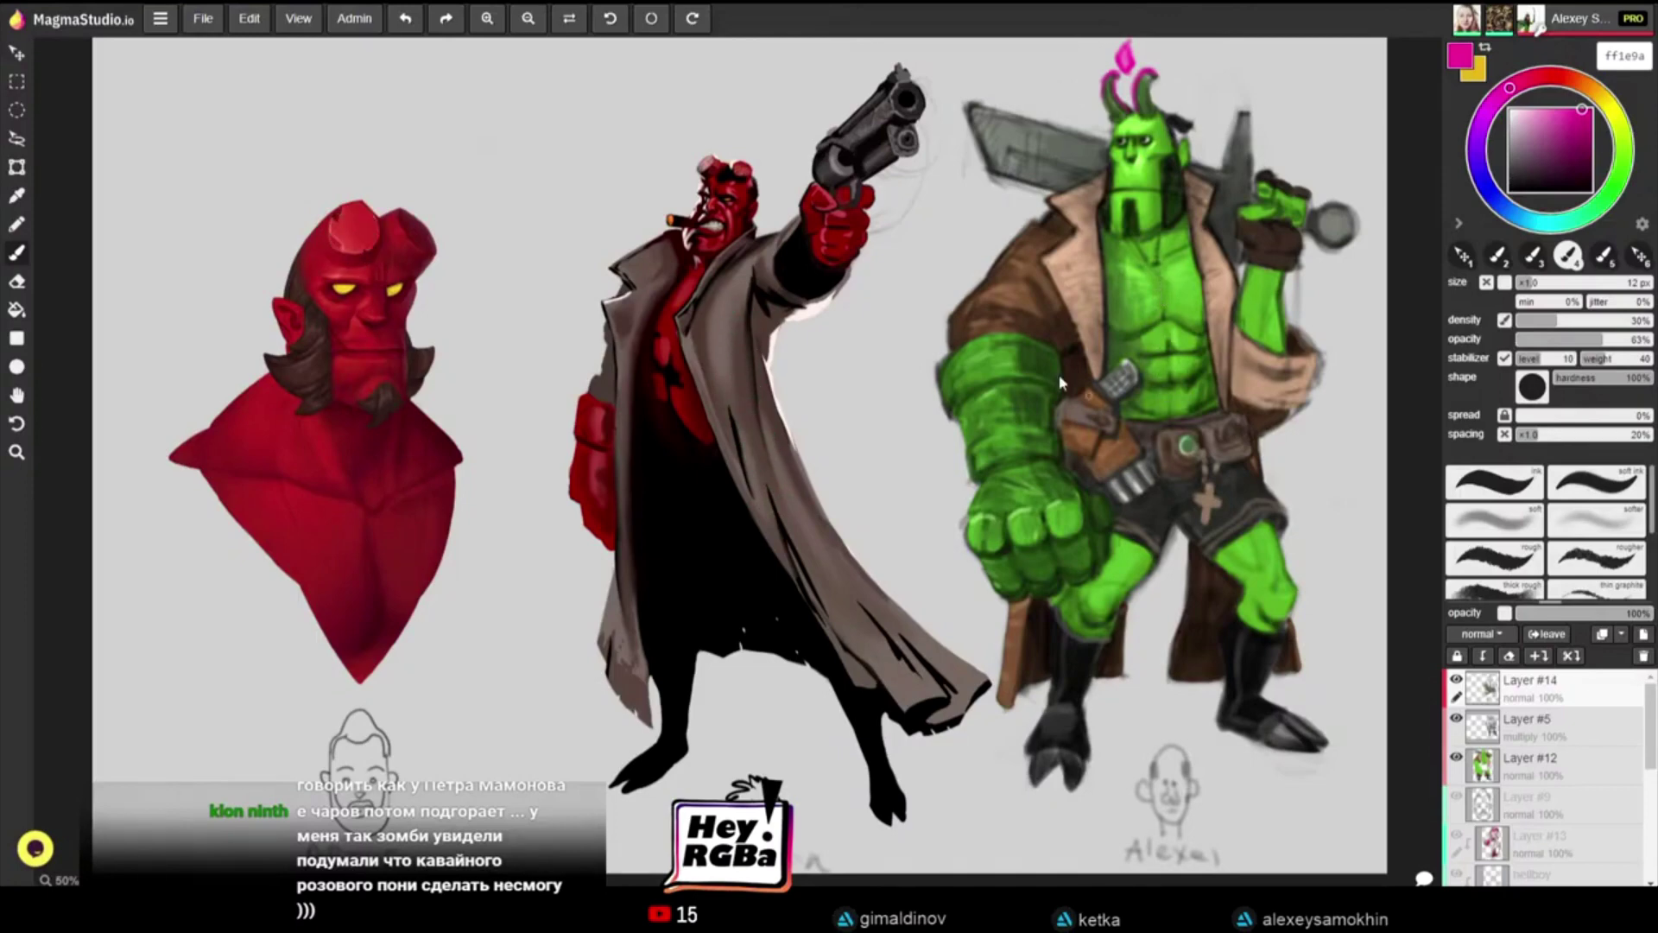
Step: Touch up the coat's shadows with dark brown 1f150d at 12 px, and refine the flame with pinks ff43ae and ff008e
{"action": "left_click", "coordinate": [1069, 351], "text": "alt"}
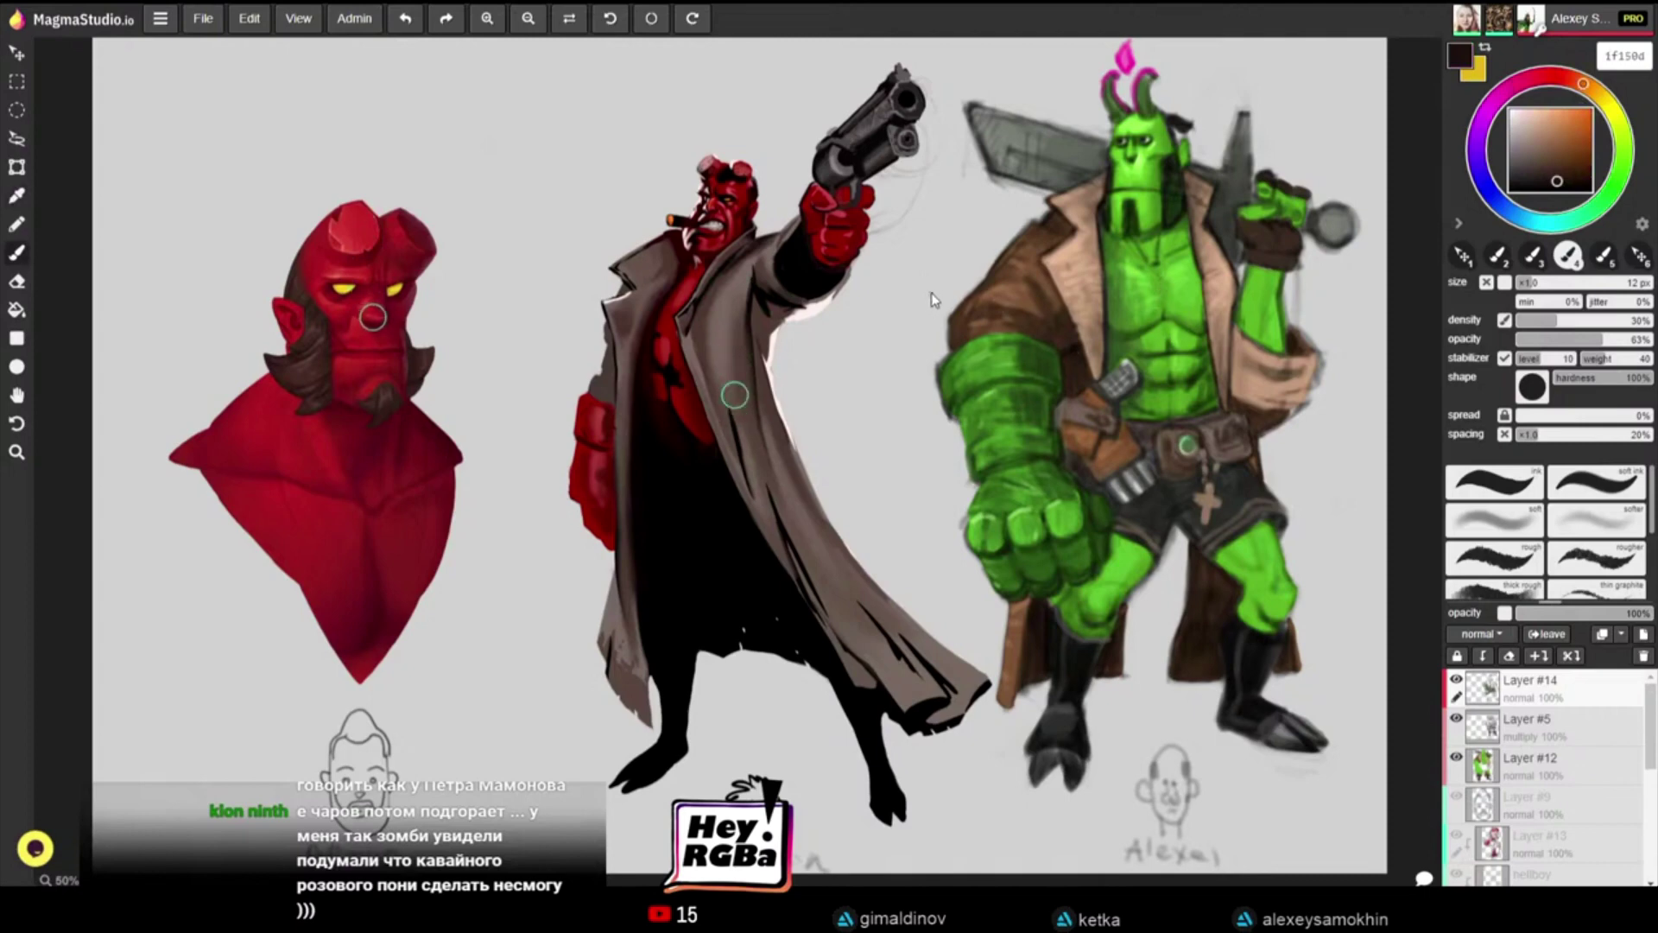
{"action": "left_click", "coordinate": [1138, 58], "text": "alt"}
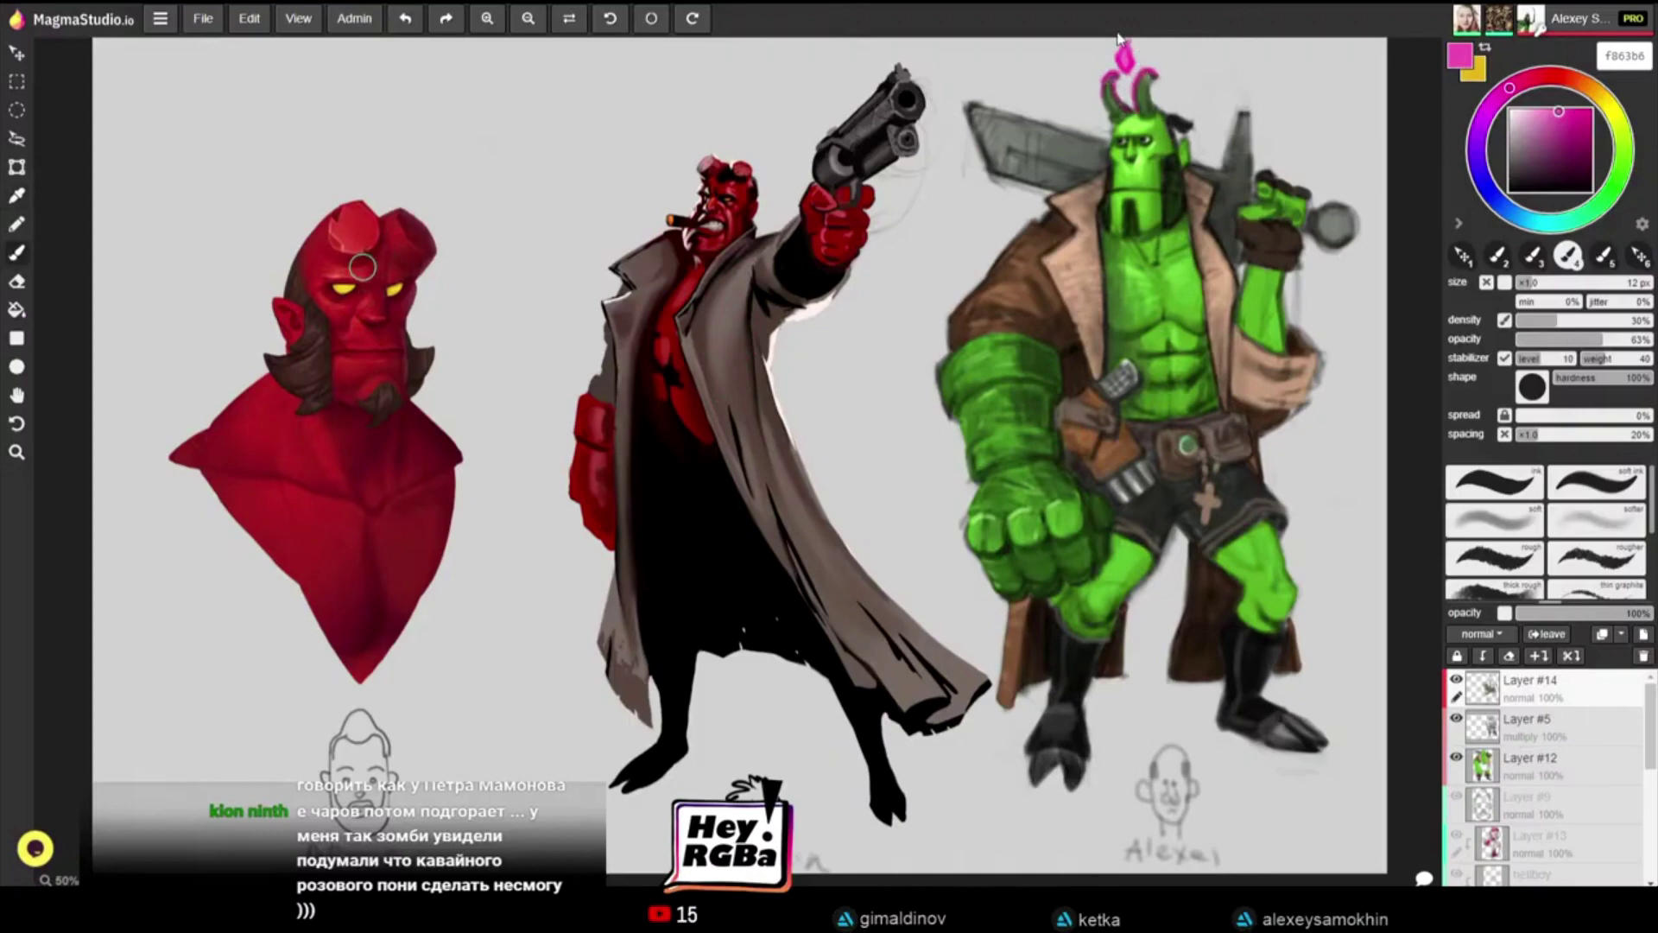
{"action": "left_click_drag", "start_coordinate": [1562, 112], "coordinate": [1568, 109]}
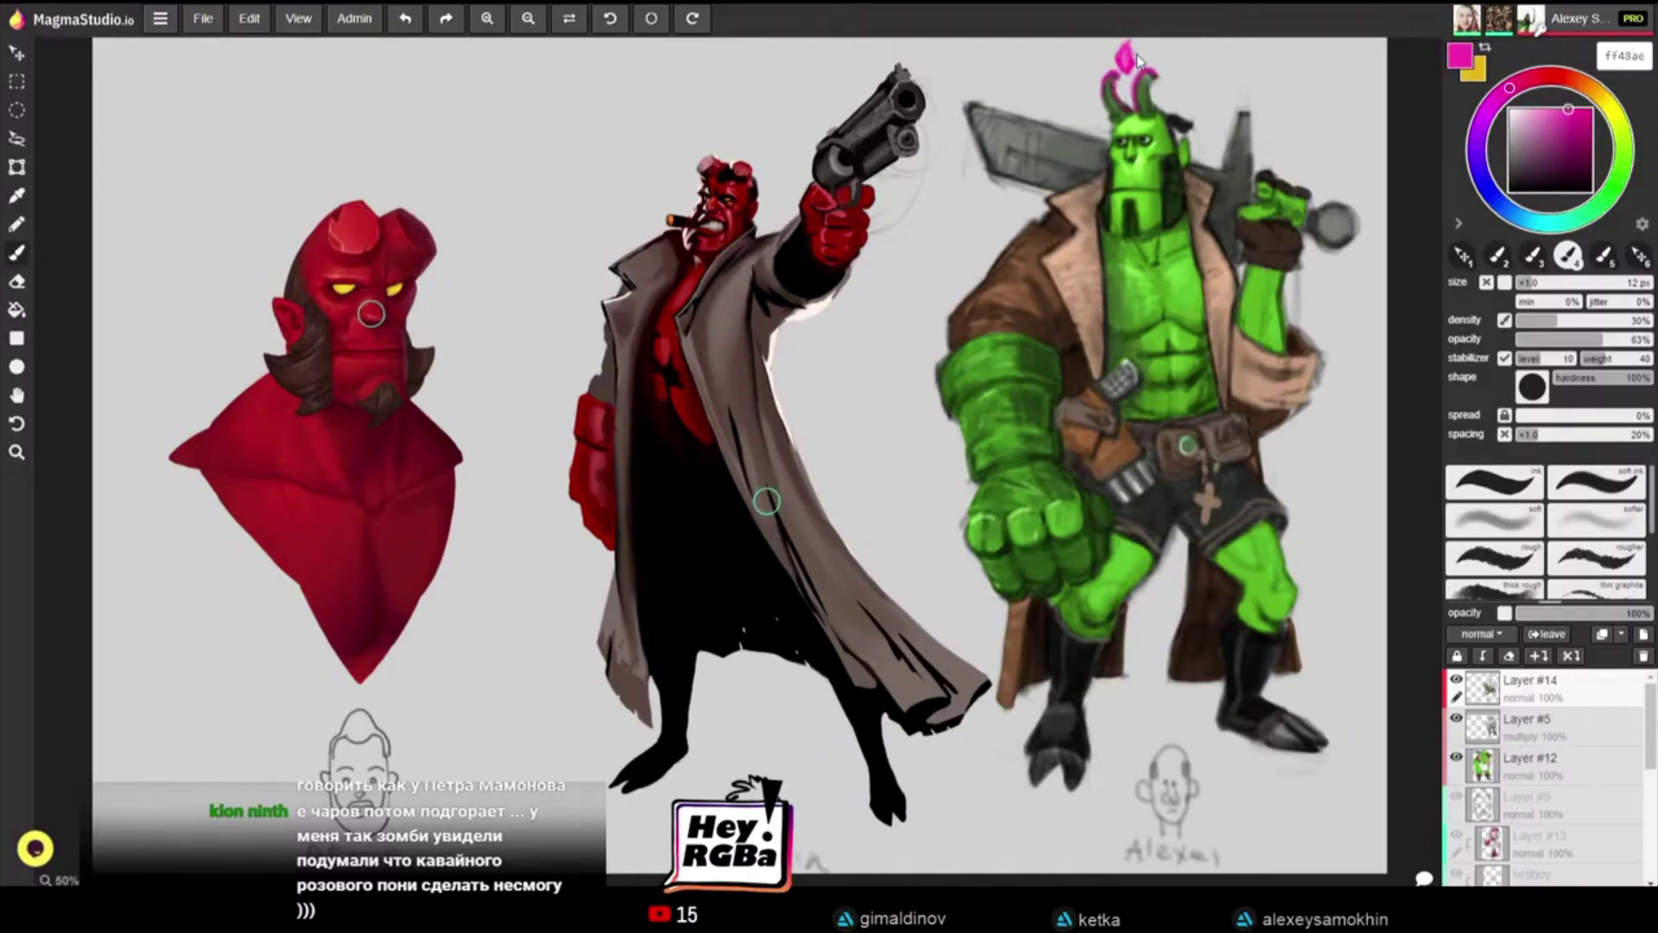
{"action": "left_click_drag", "start_coordinate": [1571, 123], "coordinate": [1593, 108]}
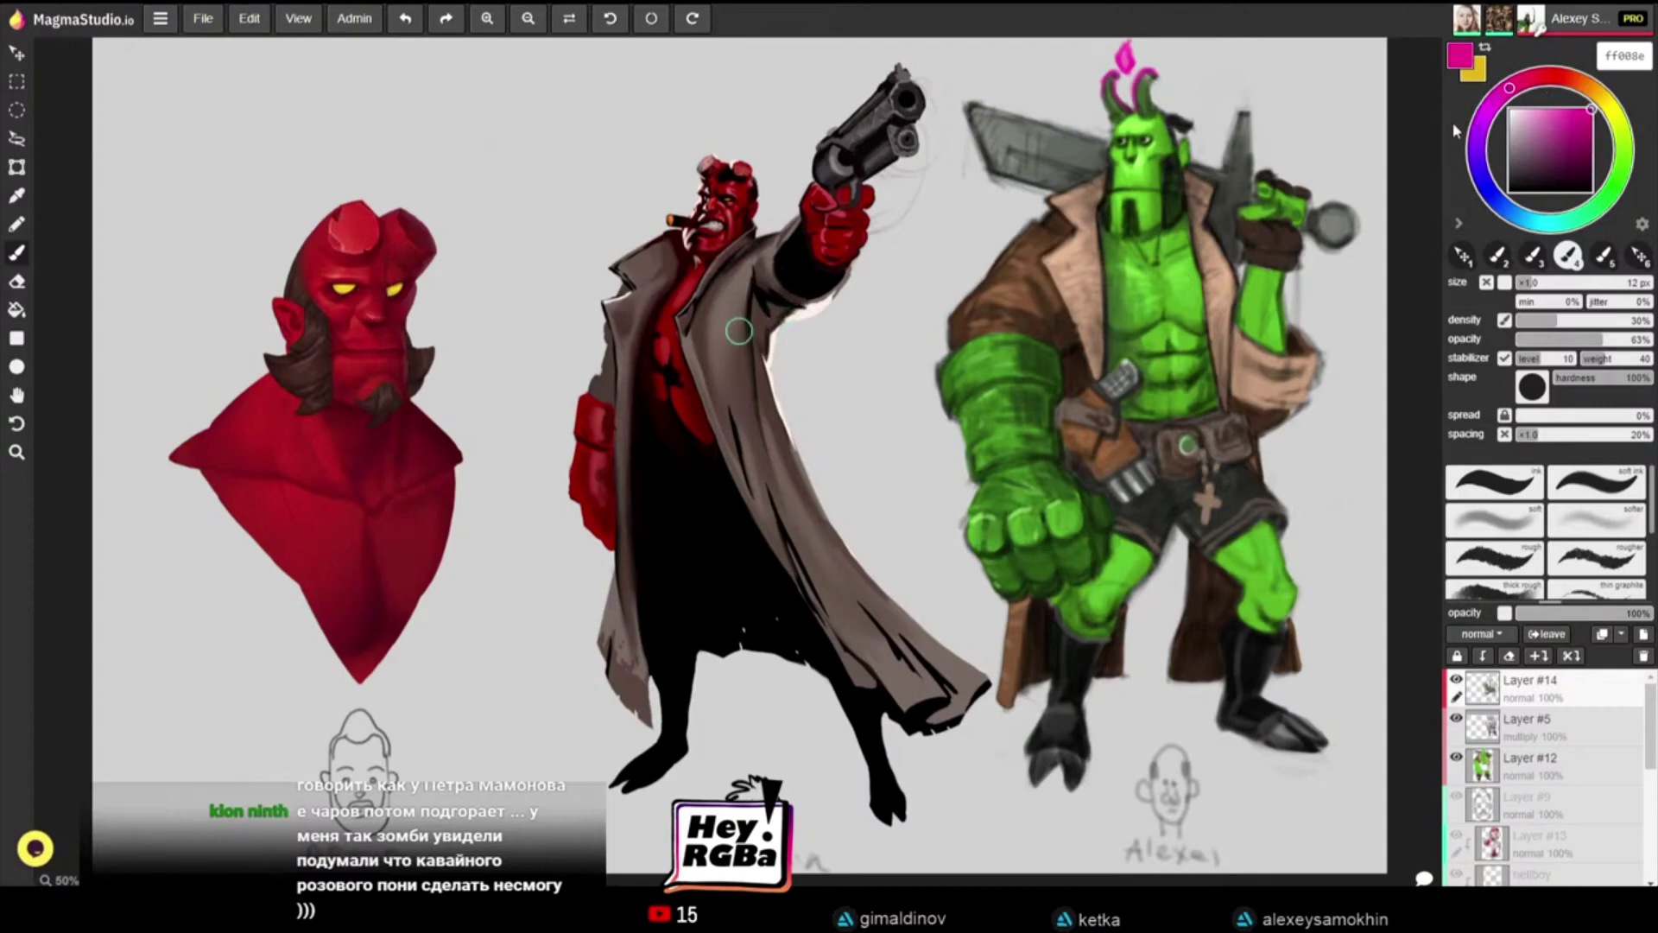
Step: Color the cross hanging from the belt with the flame's pink fd43a9 at 10 px
{"action": "left_click", "coordinate": [1123, 57], "text": "alt"}
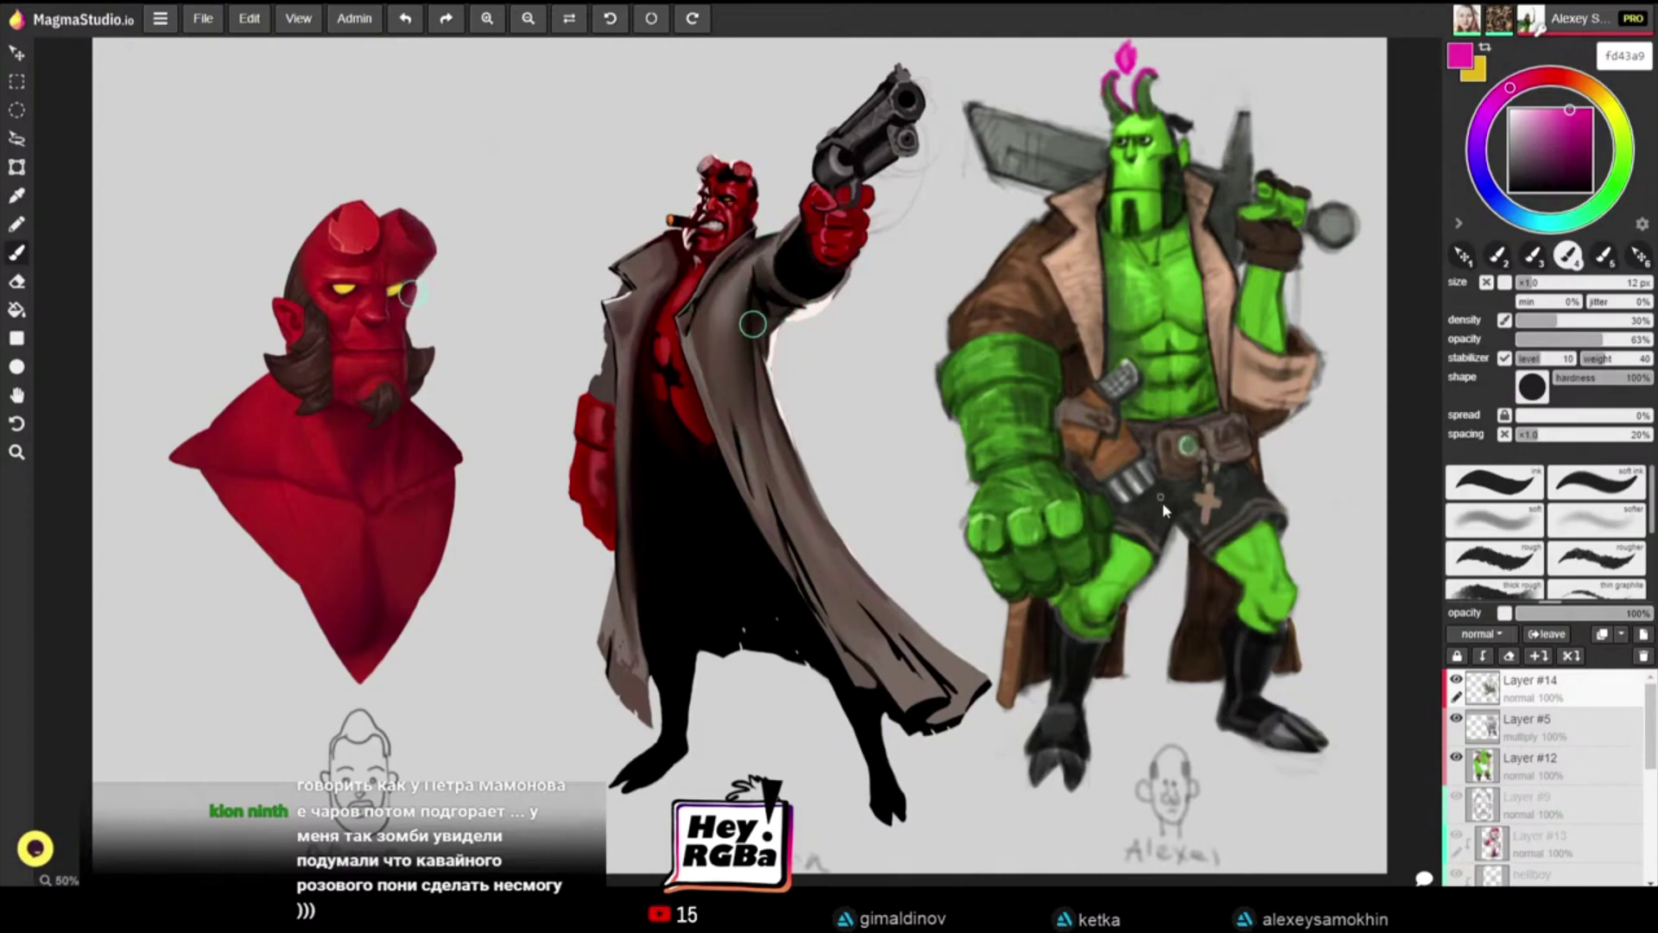
{"action": "key", "text": "["}
{"action": "left_click_drag", "start_coordinate": [1209, 483], "coordinate": [1211, 496]}
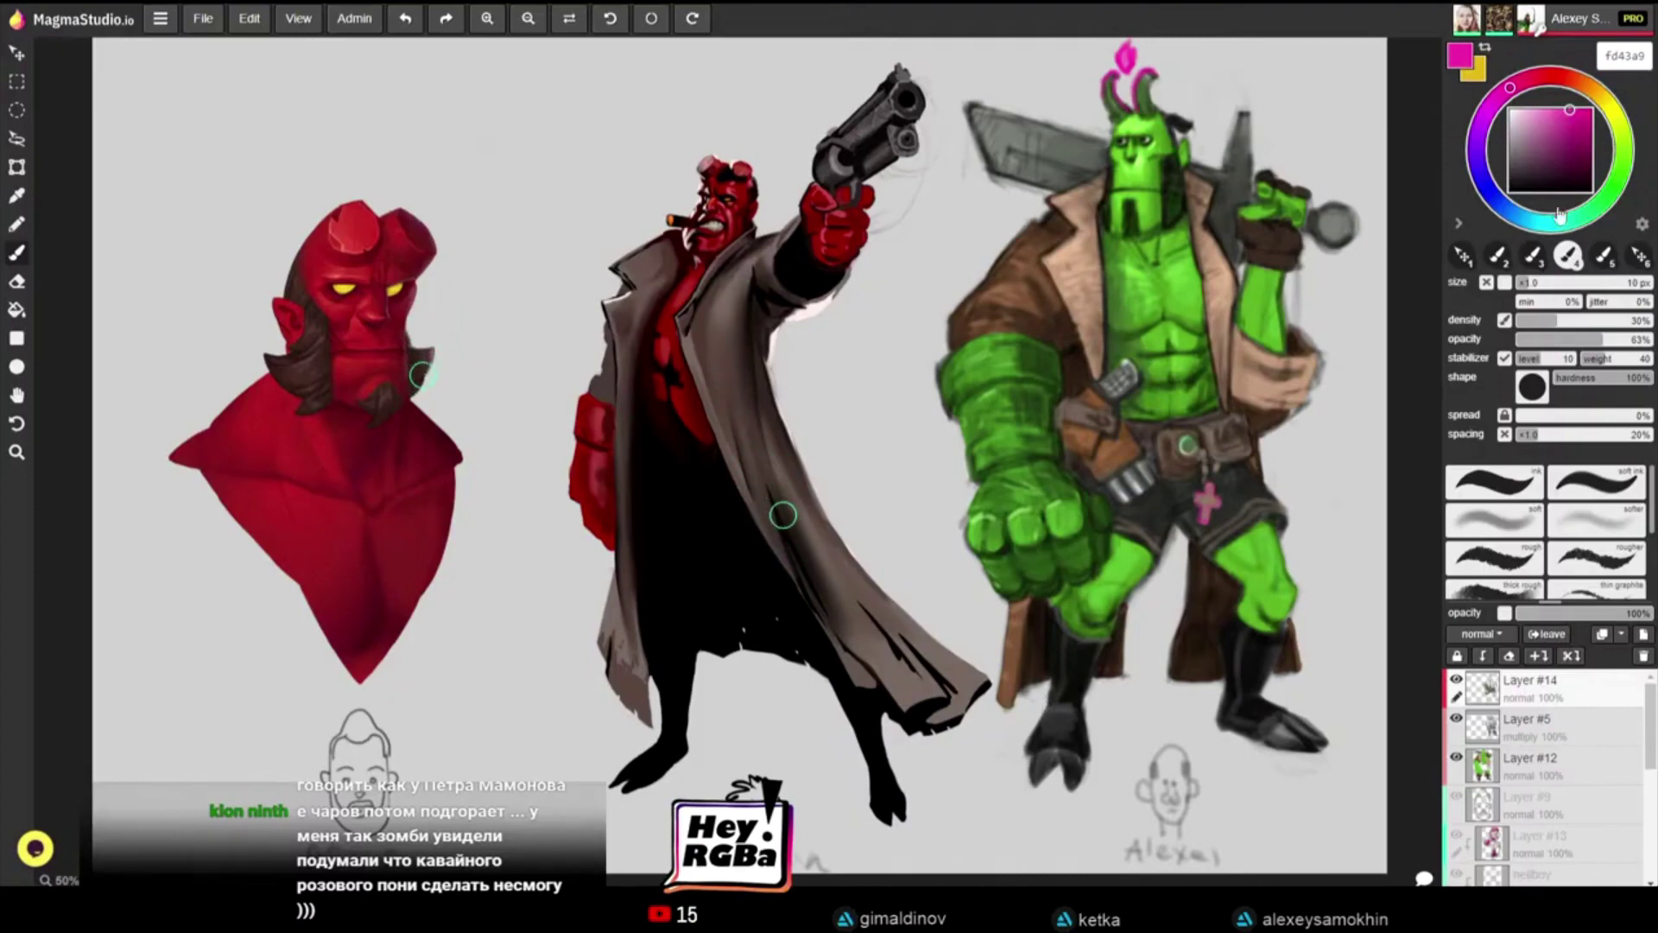
Step: Tint the sword's blade and pommel with rusty brown 9e5c1e at 30 px, and add rust marks on the blade at 12 px
{"action": "left_click", "coordinate": [1586, 98]}
{"action": "left_click", "coordinate": [1576, 140]}
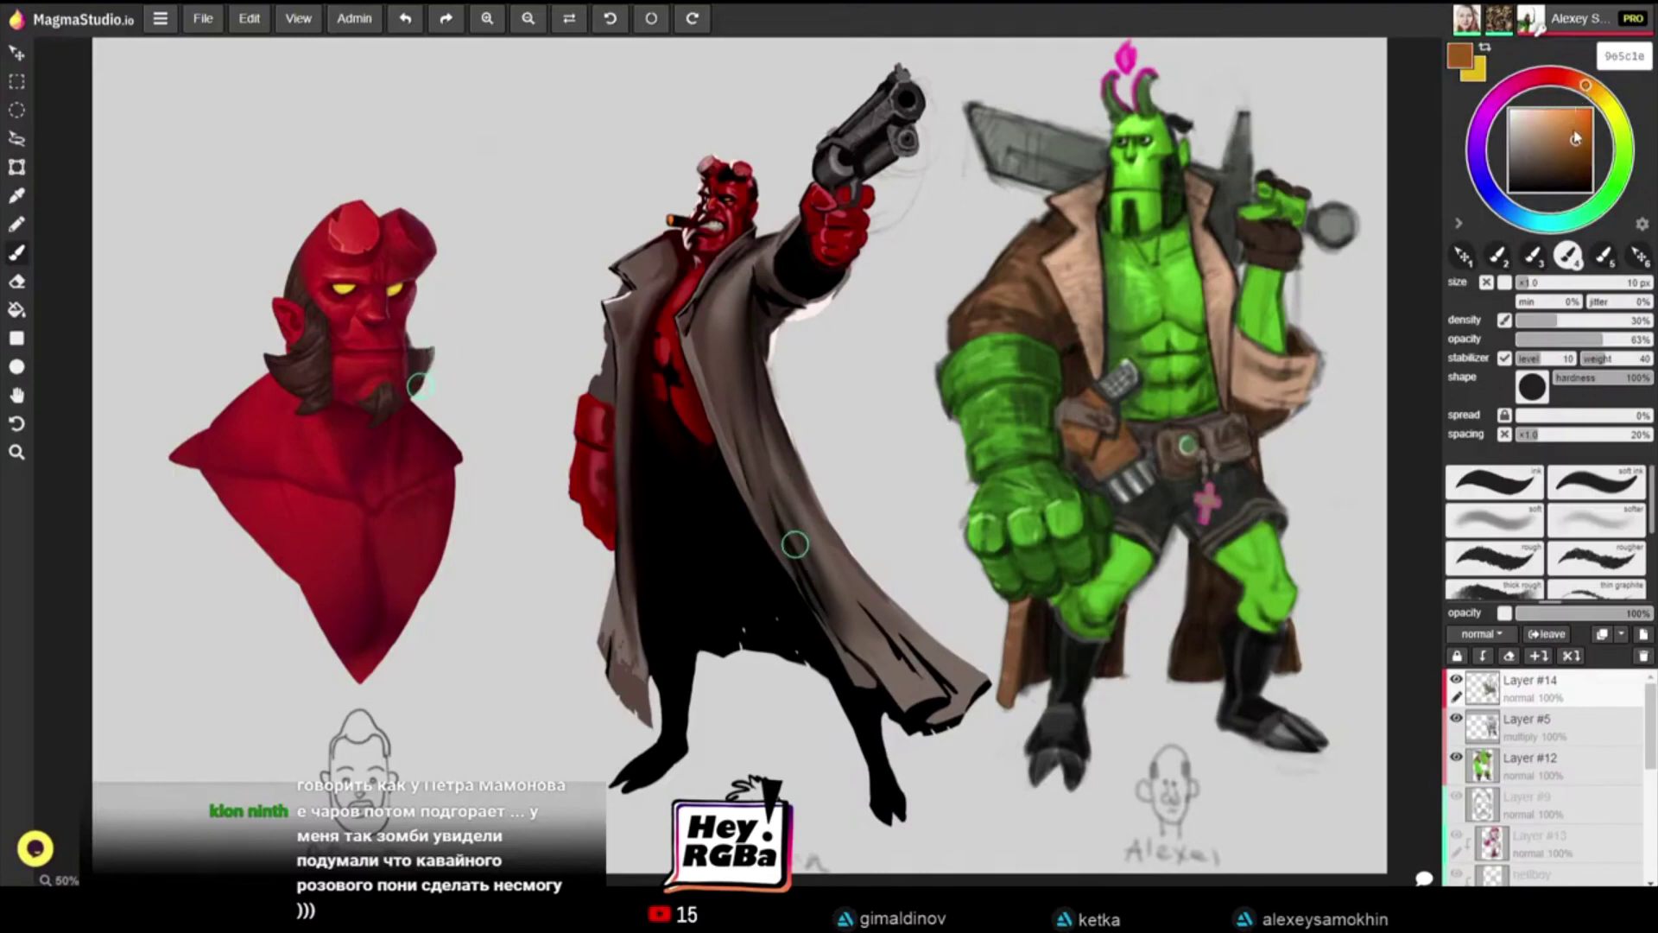
{"action": "key", "text": "bracketright"}
{"action": "key", "text": "bracketright"}
{"action": "mouse_move", "coordinate": [1010, 132]}
{"action": "left_mouse_down"}
{"action": "mouse_move", "coordinate": [1006, 154]}
{"action": "mouse_move", "coordinate": [977, 119]}
{"action": "left_mouse_up"}
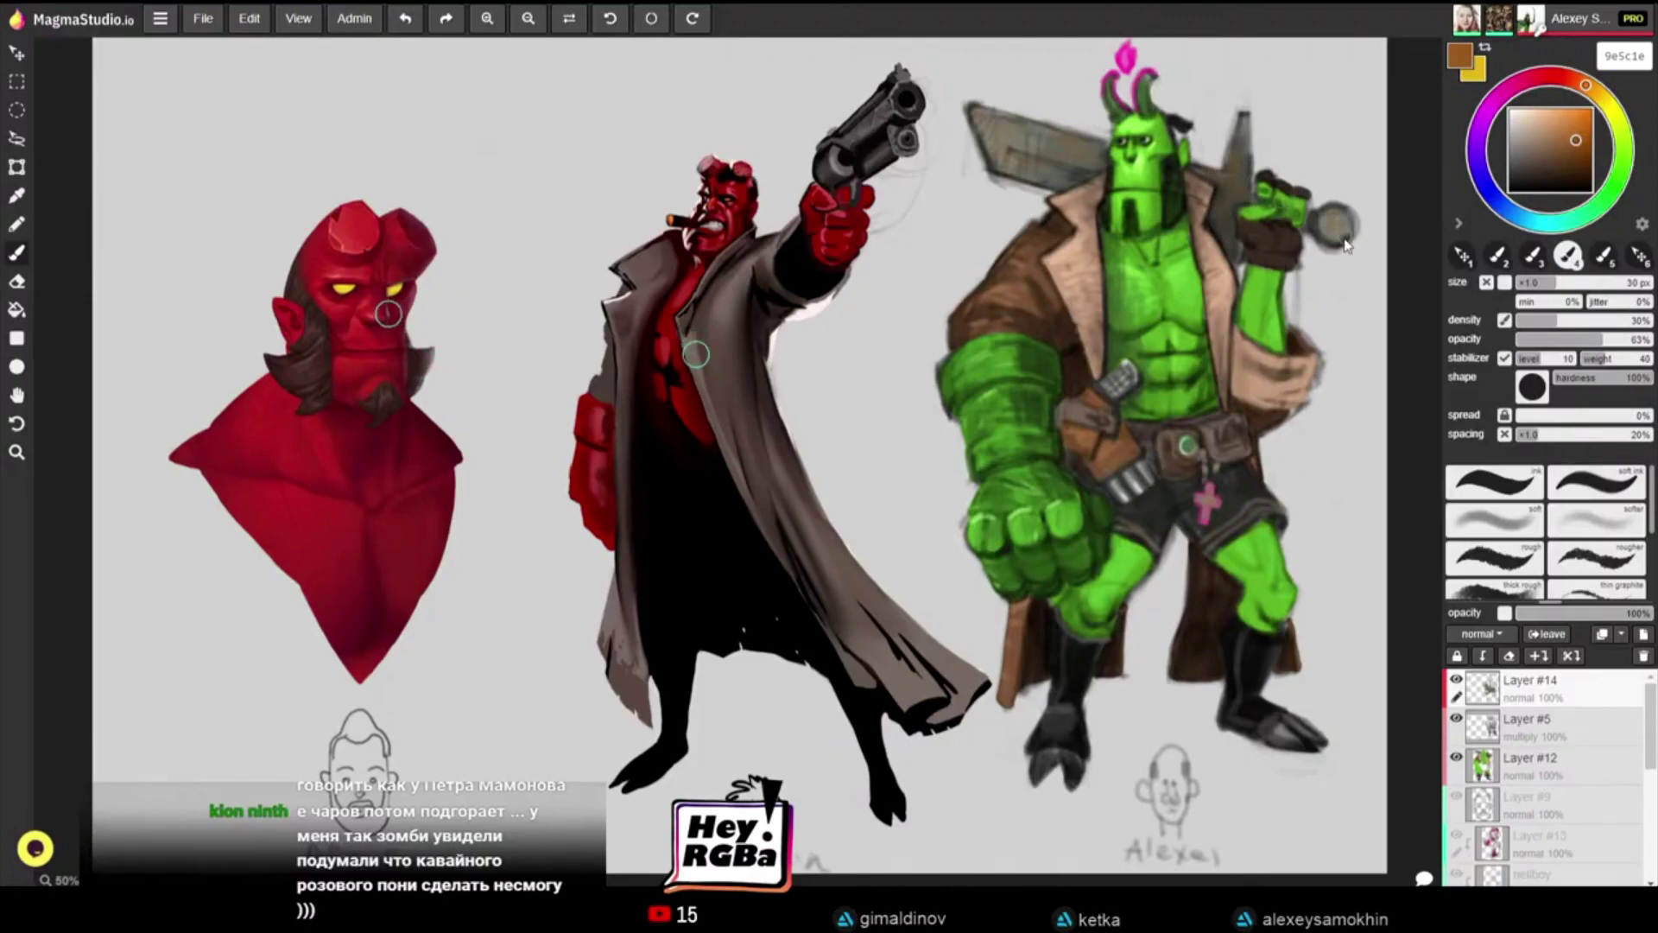
{"action": "key", "text": "["}
{"action": "key", "text": "["}
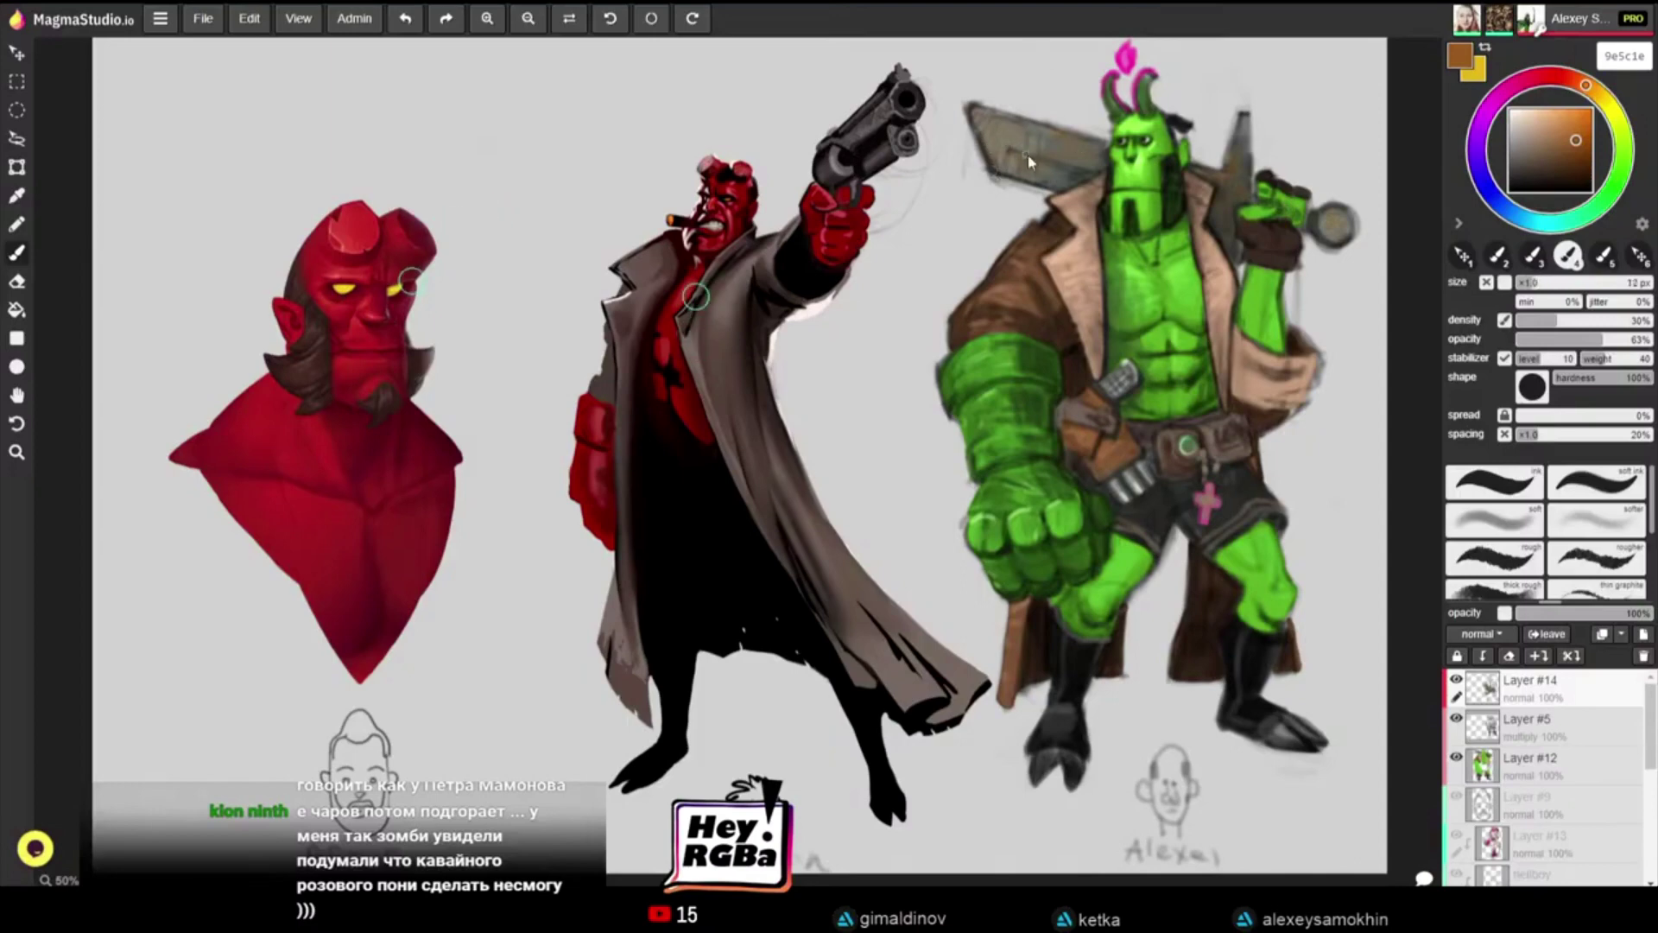
{"action": "left_click_drag", "start_coordinate": [1011, 151], "coordinate": [1025, 154]}
{"action": "key", "text": "i"}
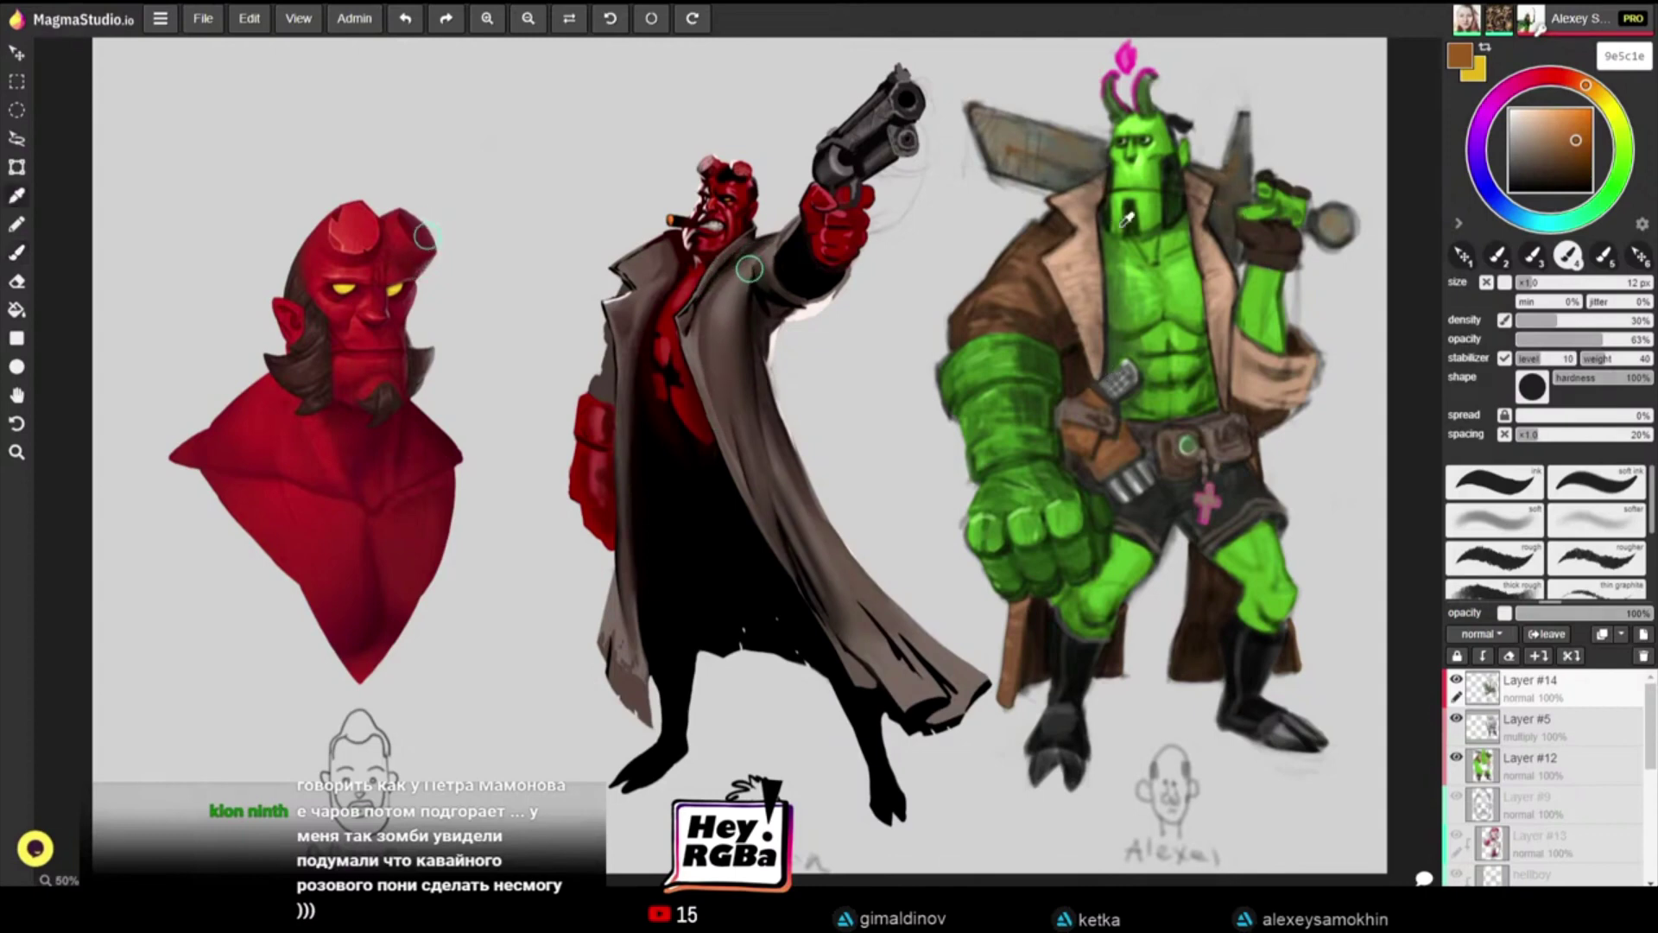
Step: Darken the goatee, sideburn and brow on the green face with sampled tones 1a320a and 0d110a at 10 px
{"action": "left_click", "coordinate": [1126, 221]}
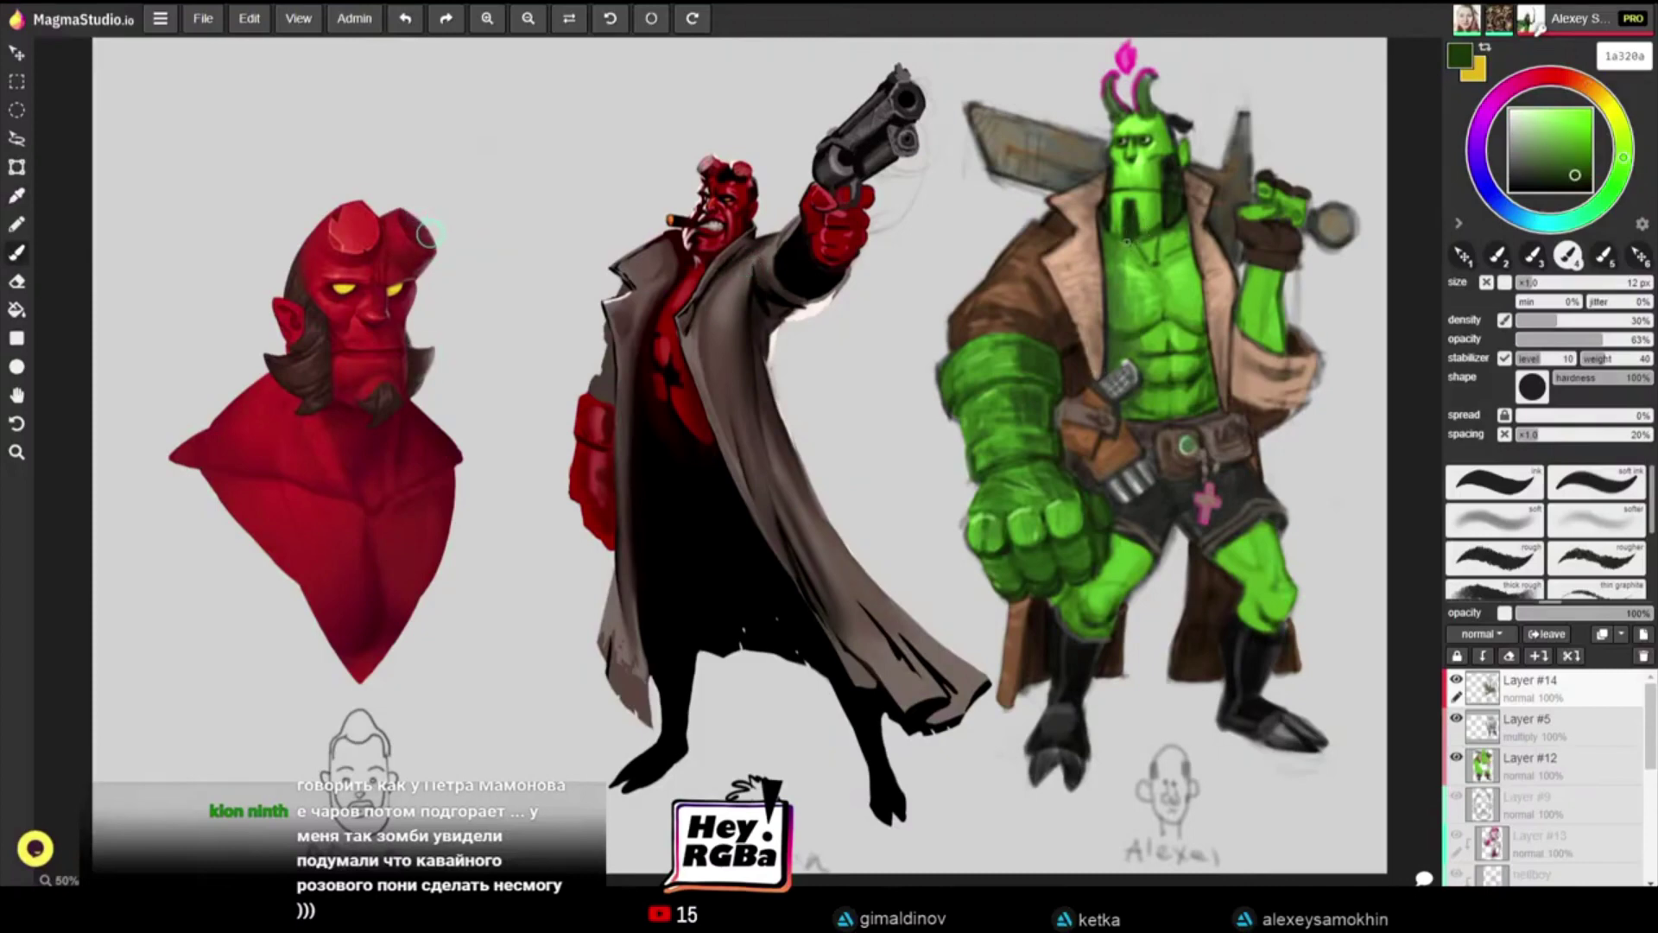
{"action": "left_click", "coordinate": [1178, 173], "text": "alt"}
{"action": "left_click", "coordinate": [1118, 145], "text": "alt"}
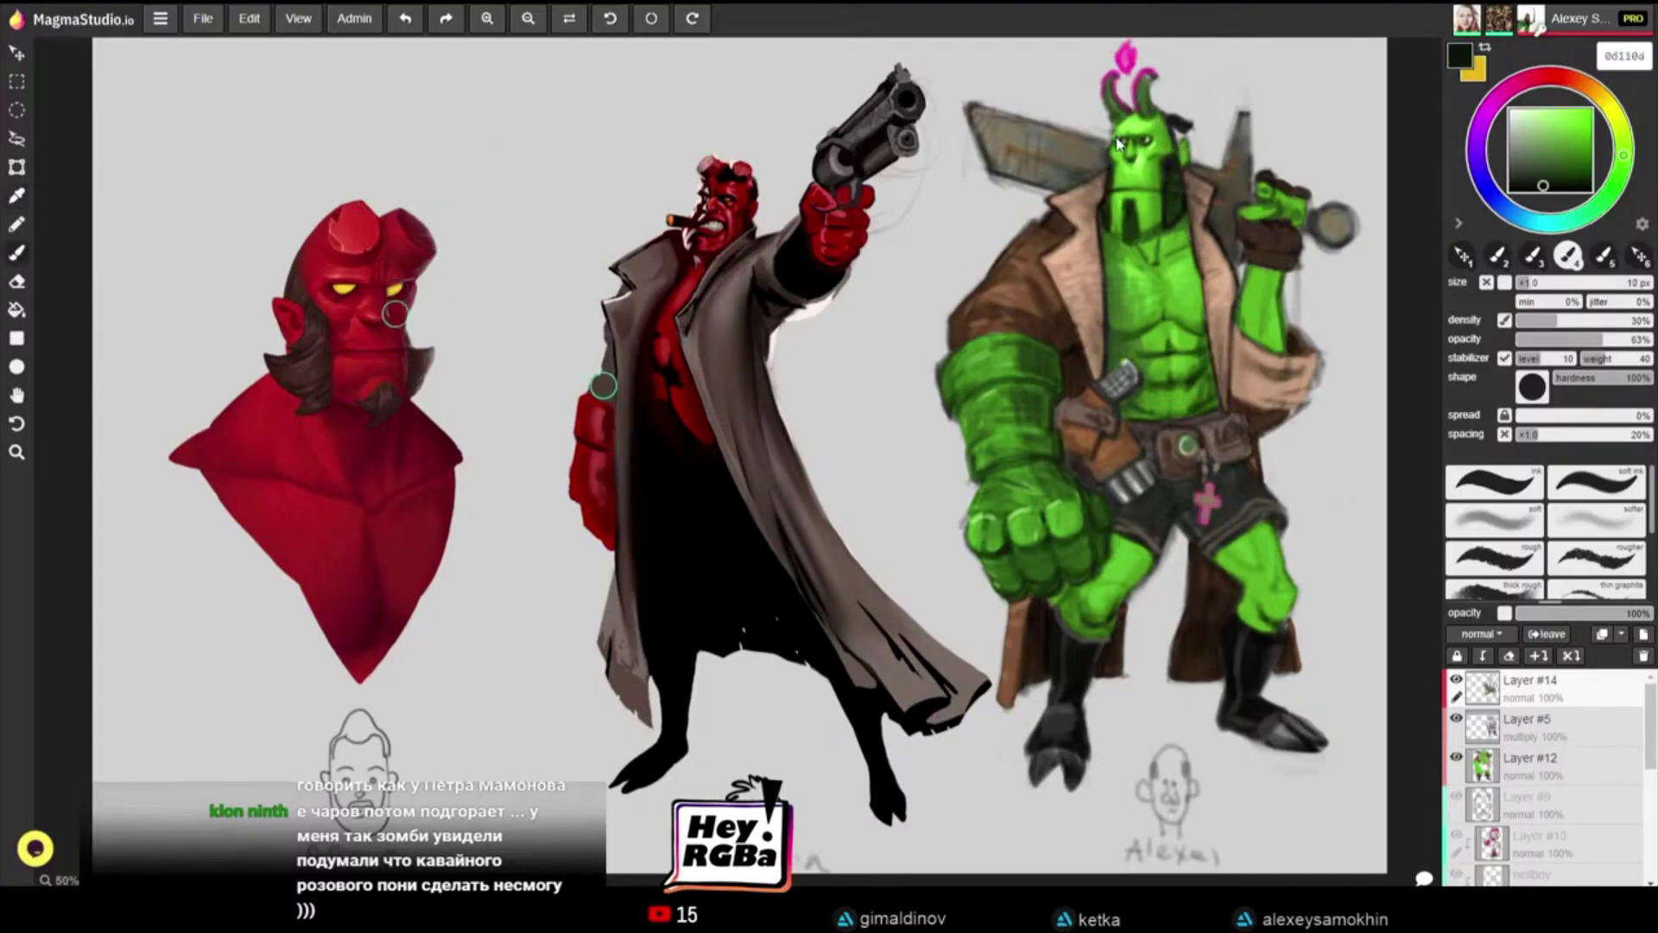
{"action": "key", "text": "["}
{"action": "left_click_drag", "start_coordinate": [1121, 136], "coordinate": [1138, 142]}
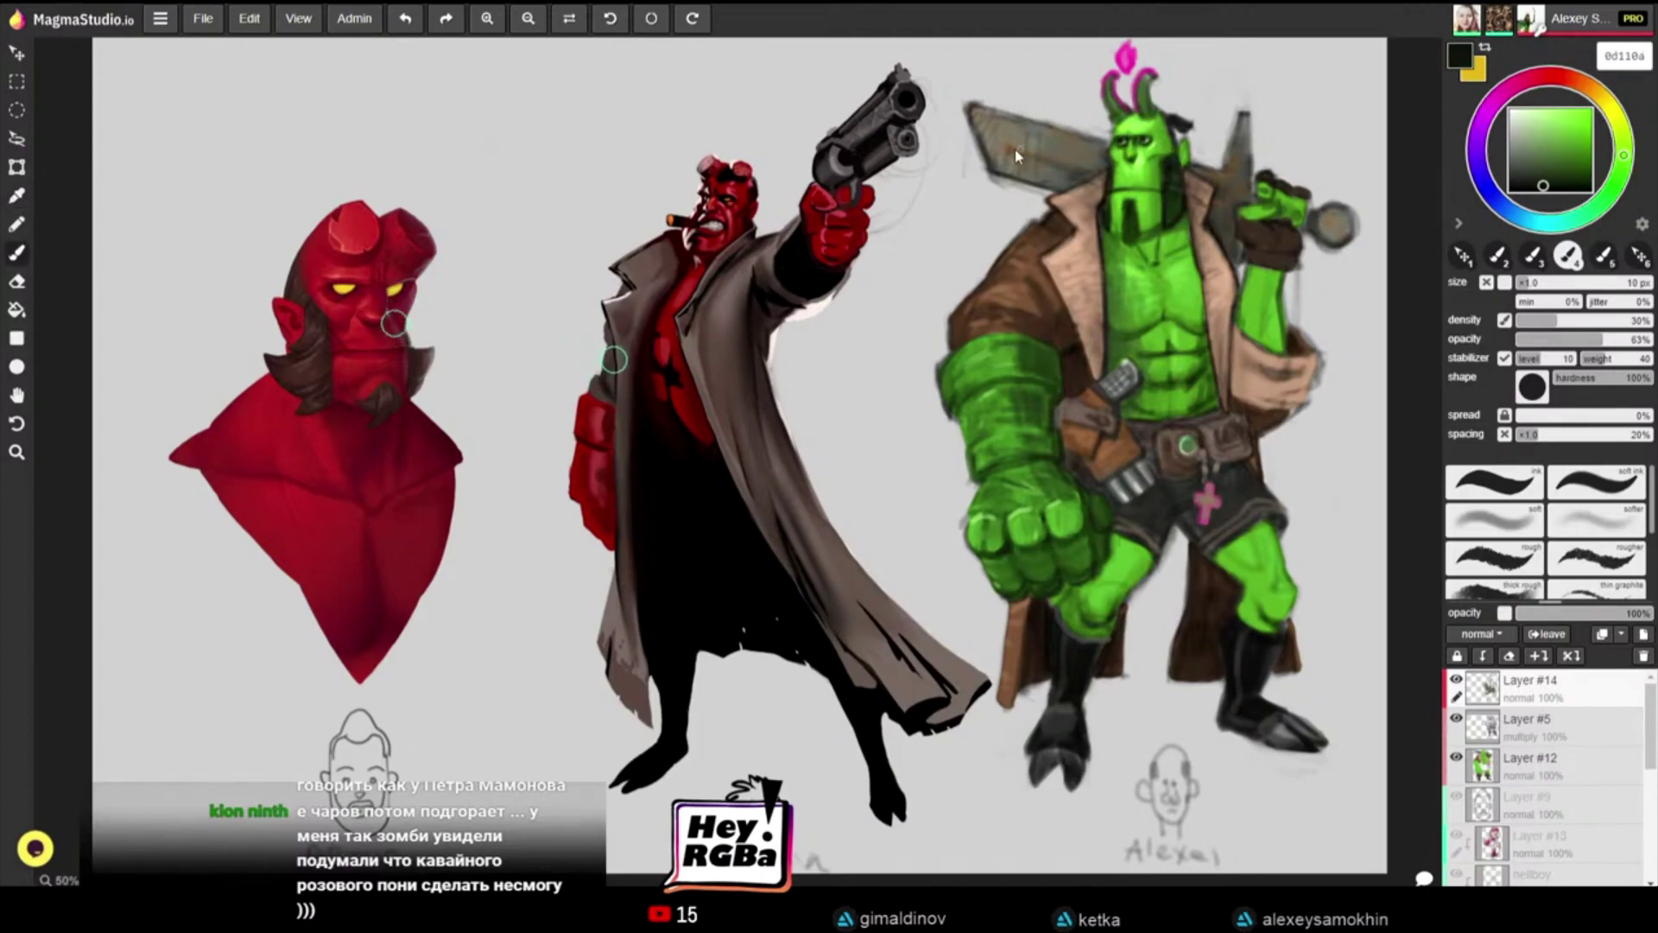
Step: Smooth the shading of the chest with sampled greens 7ad23f, 70c639 and 5fa632, enlarging the brush to 30 px
{"action": "left_click", "coordinate": [1131, 292], "text": "alt"}
{"action": "key", "text": "bracketright"}
{"action": "key", "text": "bracketright"}
{"action": "key", "text": "bracketright"}
{"action": "key", "text": "bracketright"}
{"action": "key", "text": "bracketright"}
{"action": "key", "text": "bracketright"}
{"action": "key", "text": "bracketright"}
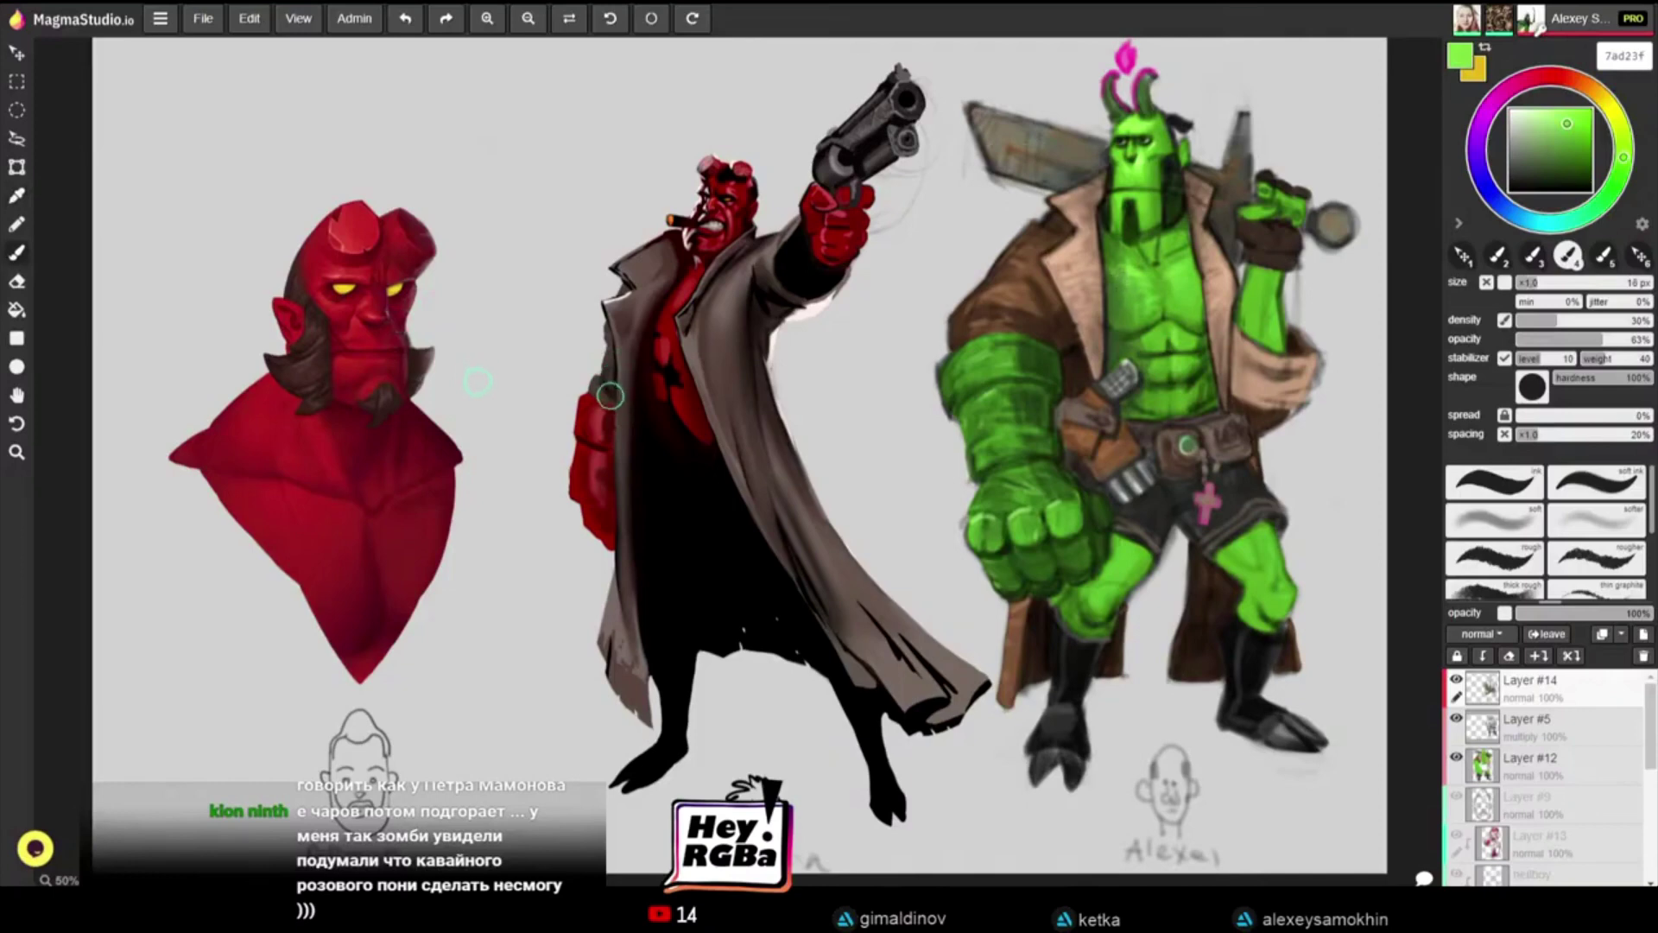
{"action": "left_click_drag", "start_coordinate": [1121, 264], "coordinate": [1110, 275]}
{"action": "left_click", "coordinate": [1119, 275], "text": "alt"}
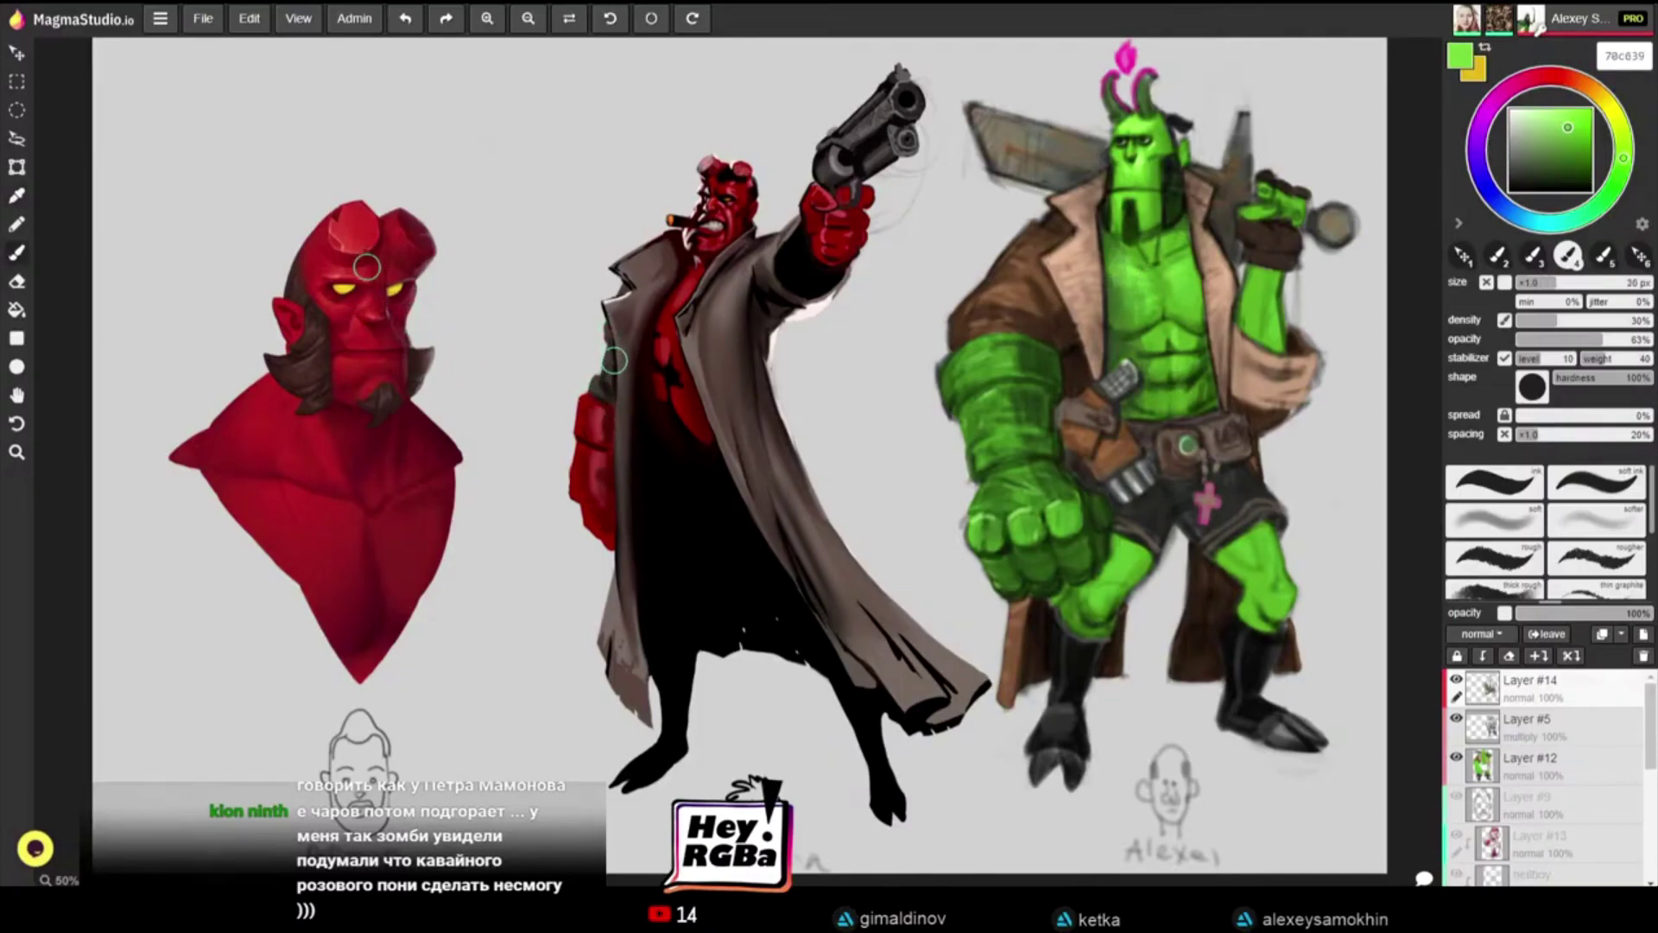
{"action": "left_click", "coordinate": [1123, 272], "text": "alt"}
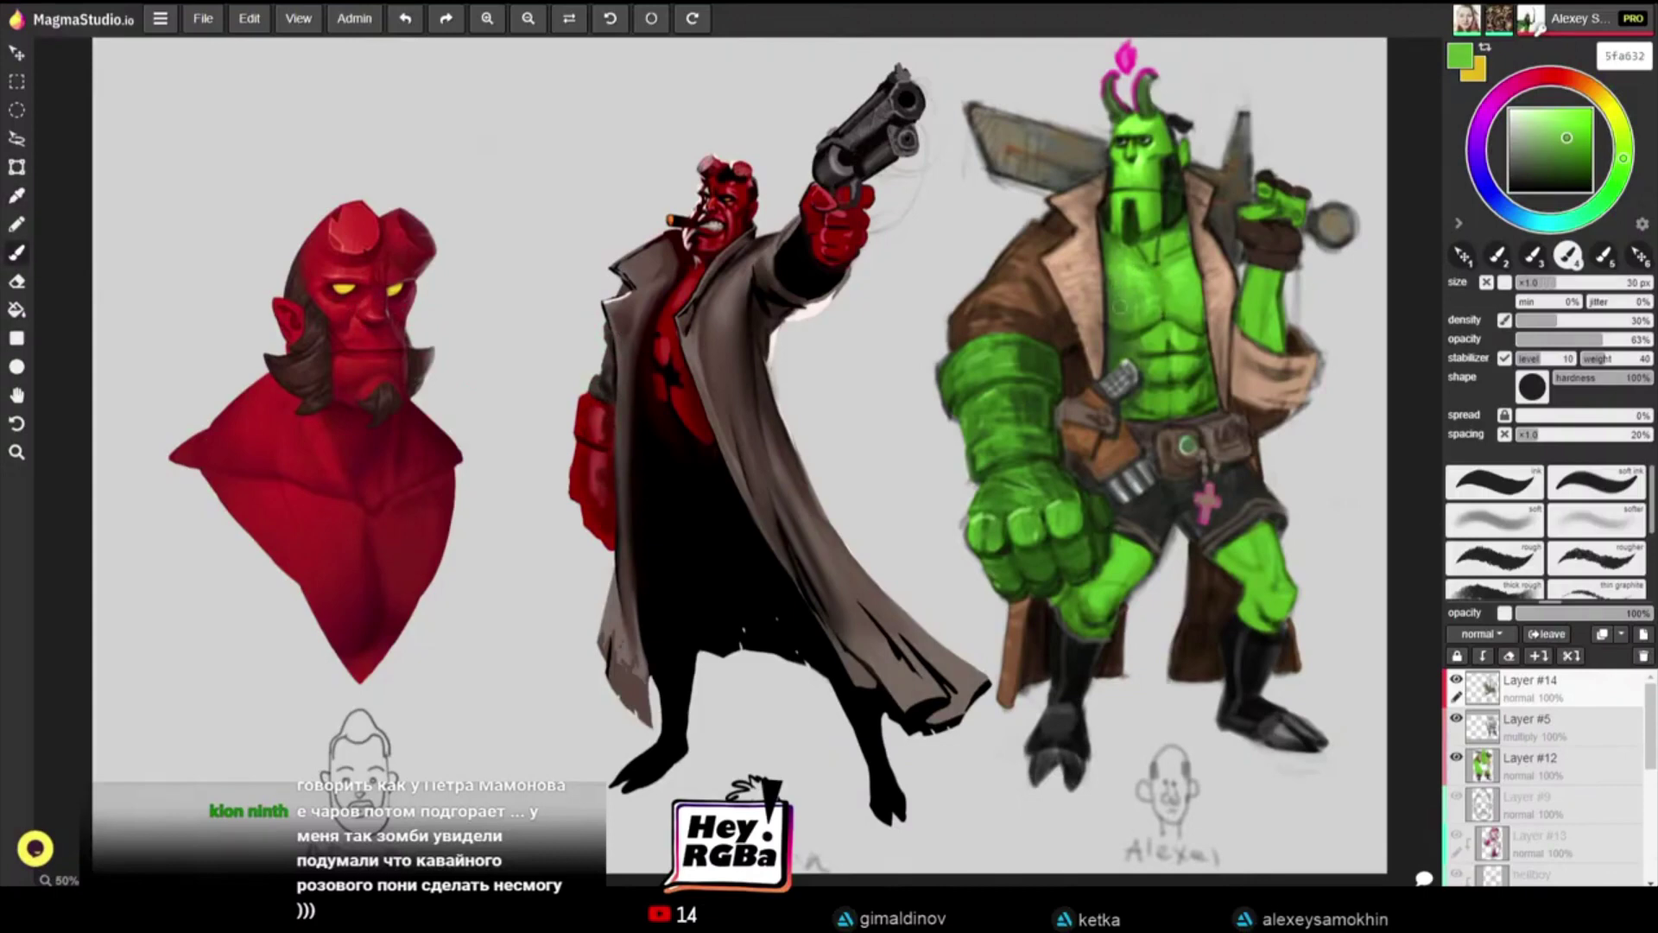
{"action": "left_click", "coordinate": [1151, 290], "text": "alt"}
Step: Clean up the silhouette around the raised arm and the leg with background grey d0d0d0 at 20 px
{"action": "left_click", "coordinate": [1303, 283], "text": "alt"}
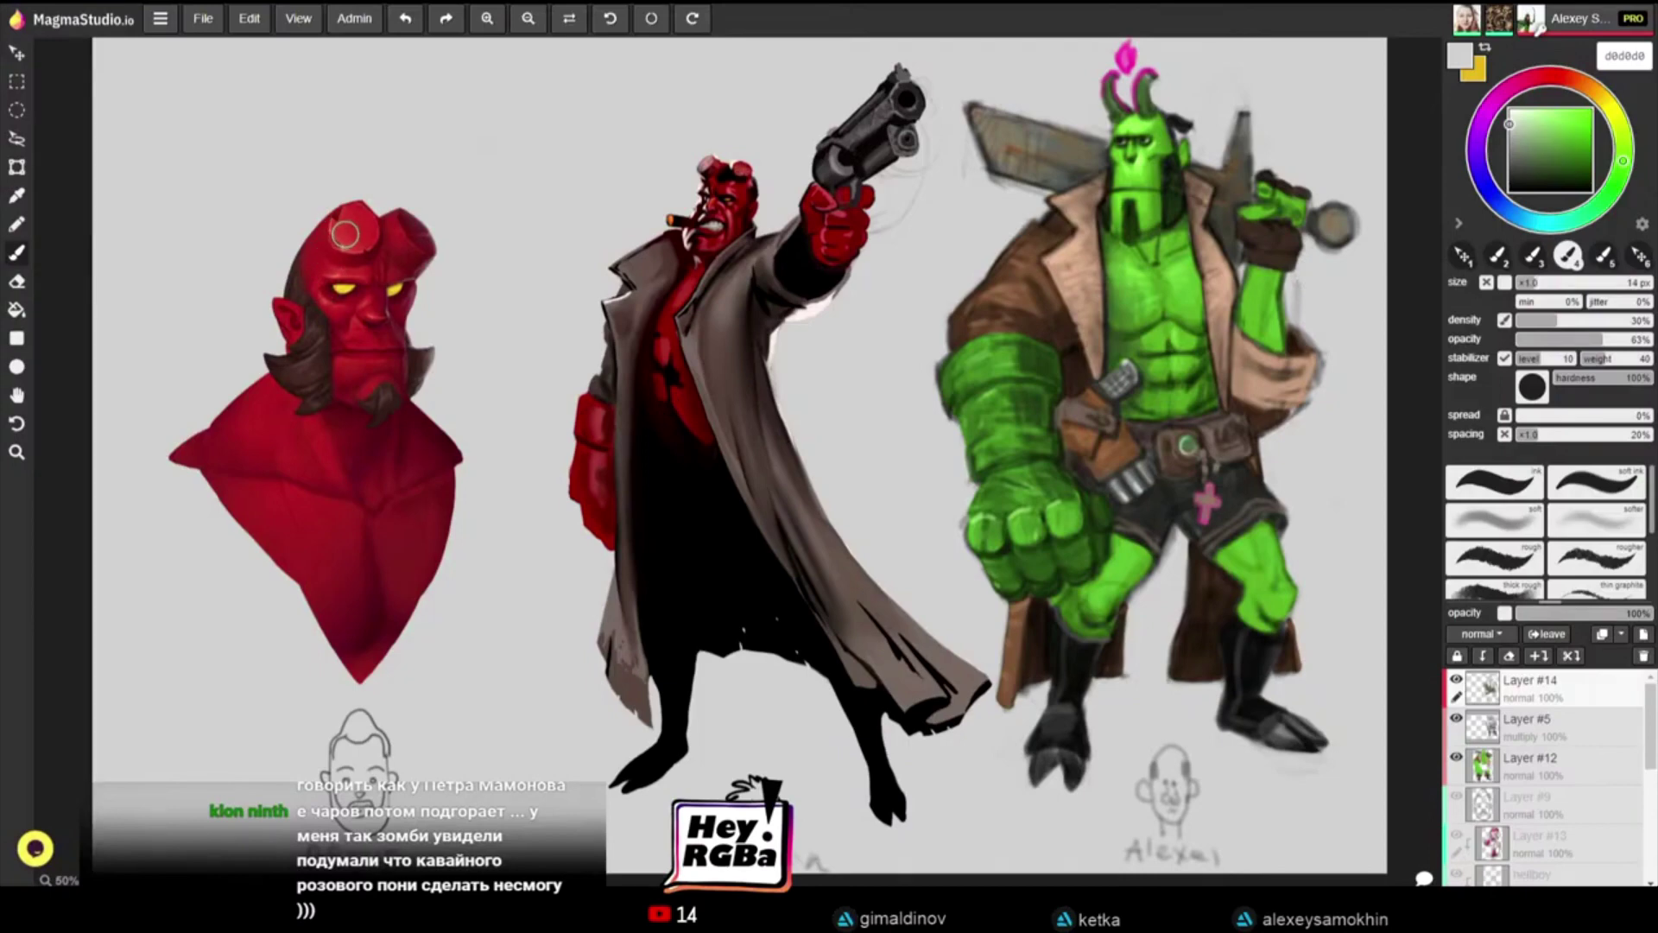
{"action": "key", "text": "bracketright"}
{"action": "key", "text": "bracketright"}
{"action": "key", "text": "bracketright"}
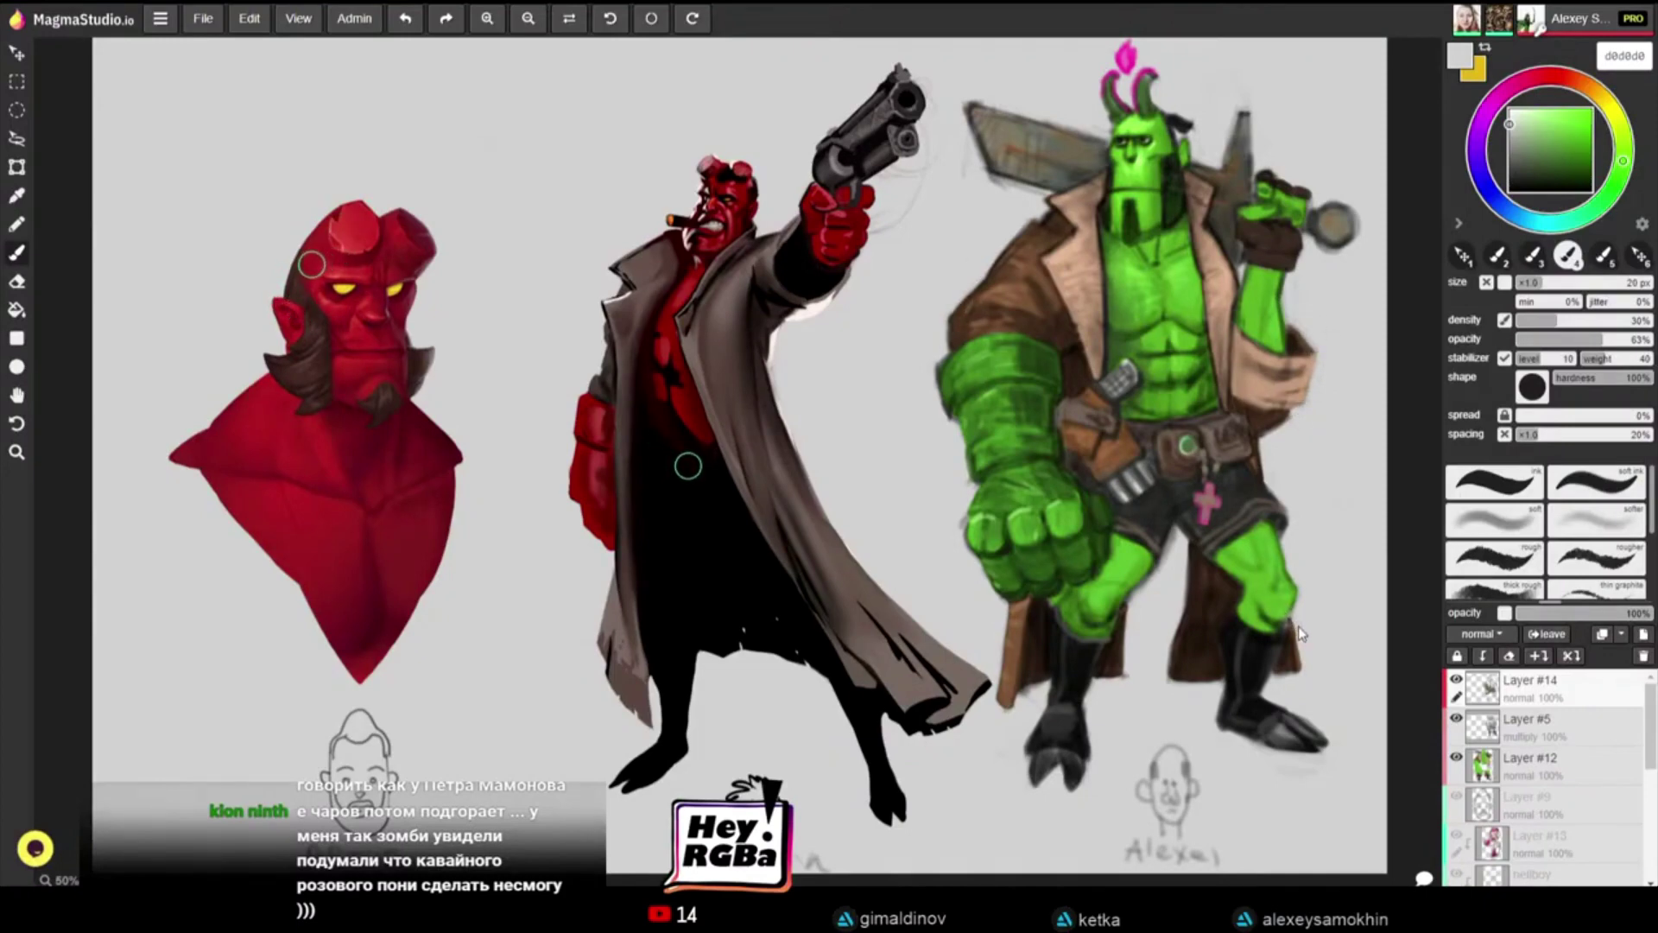
Step: Tint the coat with reddish brown 6e2f0d, and add cool green 39c75b reflections to the skin at 16 px
{"action": "key", "text": "alt"}
{"action": "left_click", "coordinate": [1036, 253]}
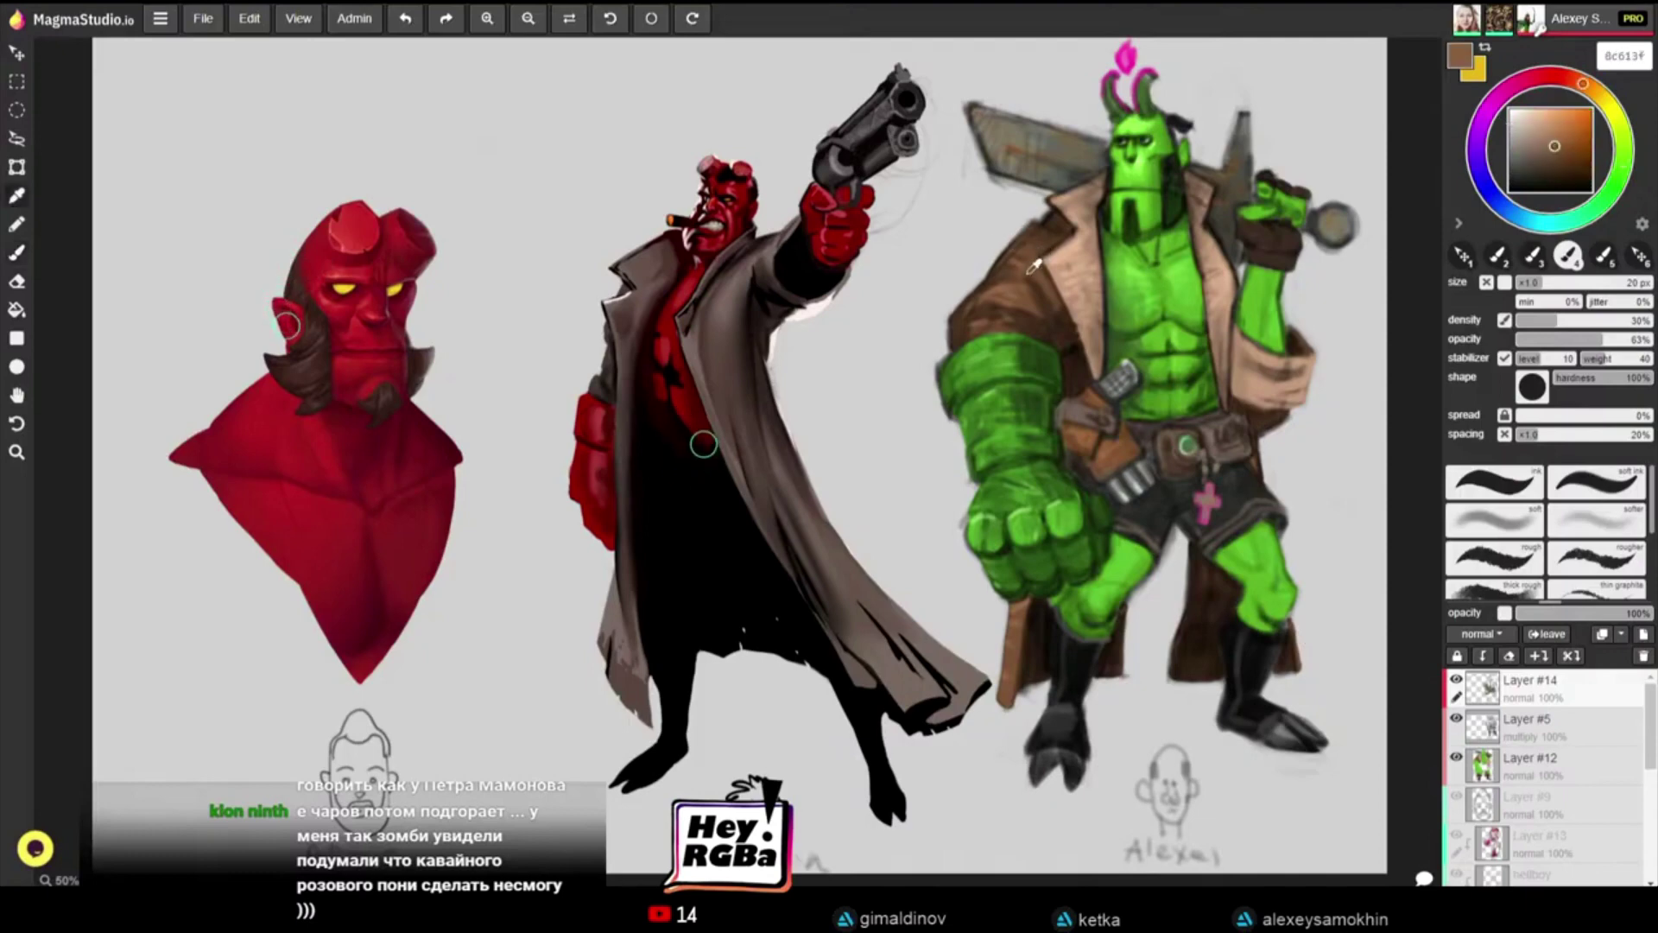
{"action": "left_click", "coordinate": [1582, 156]}
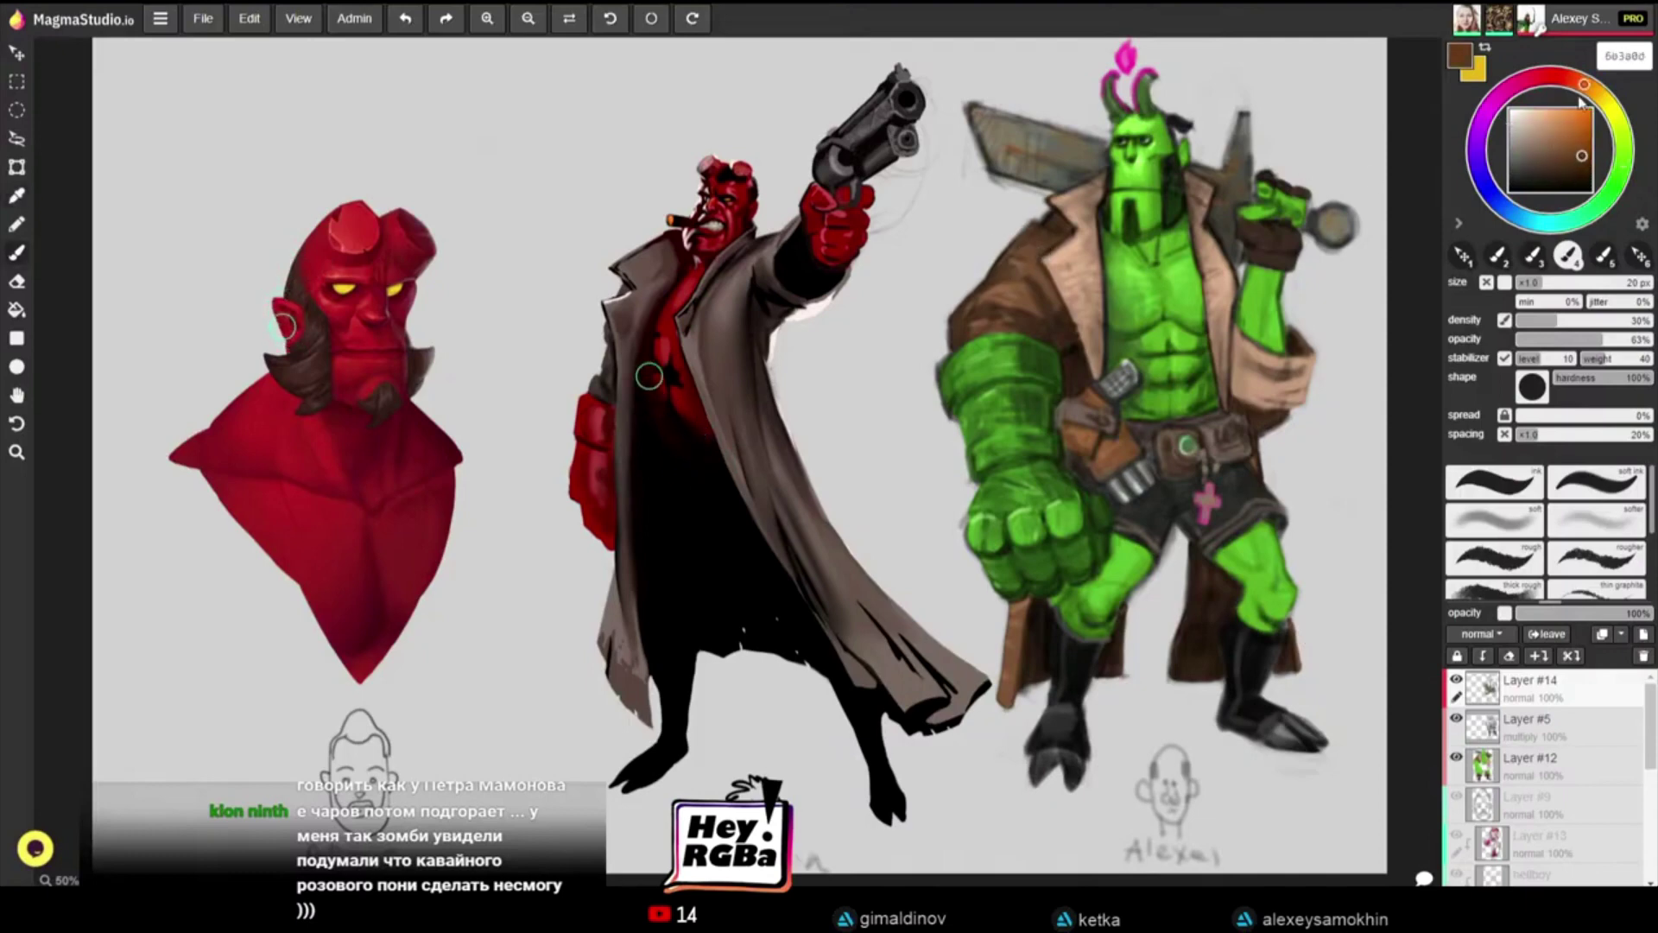
{"action": "left_click", "coordinate": [1575, 80]}
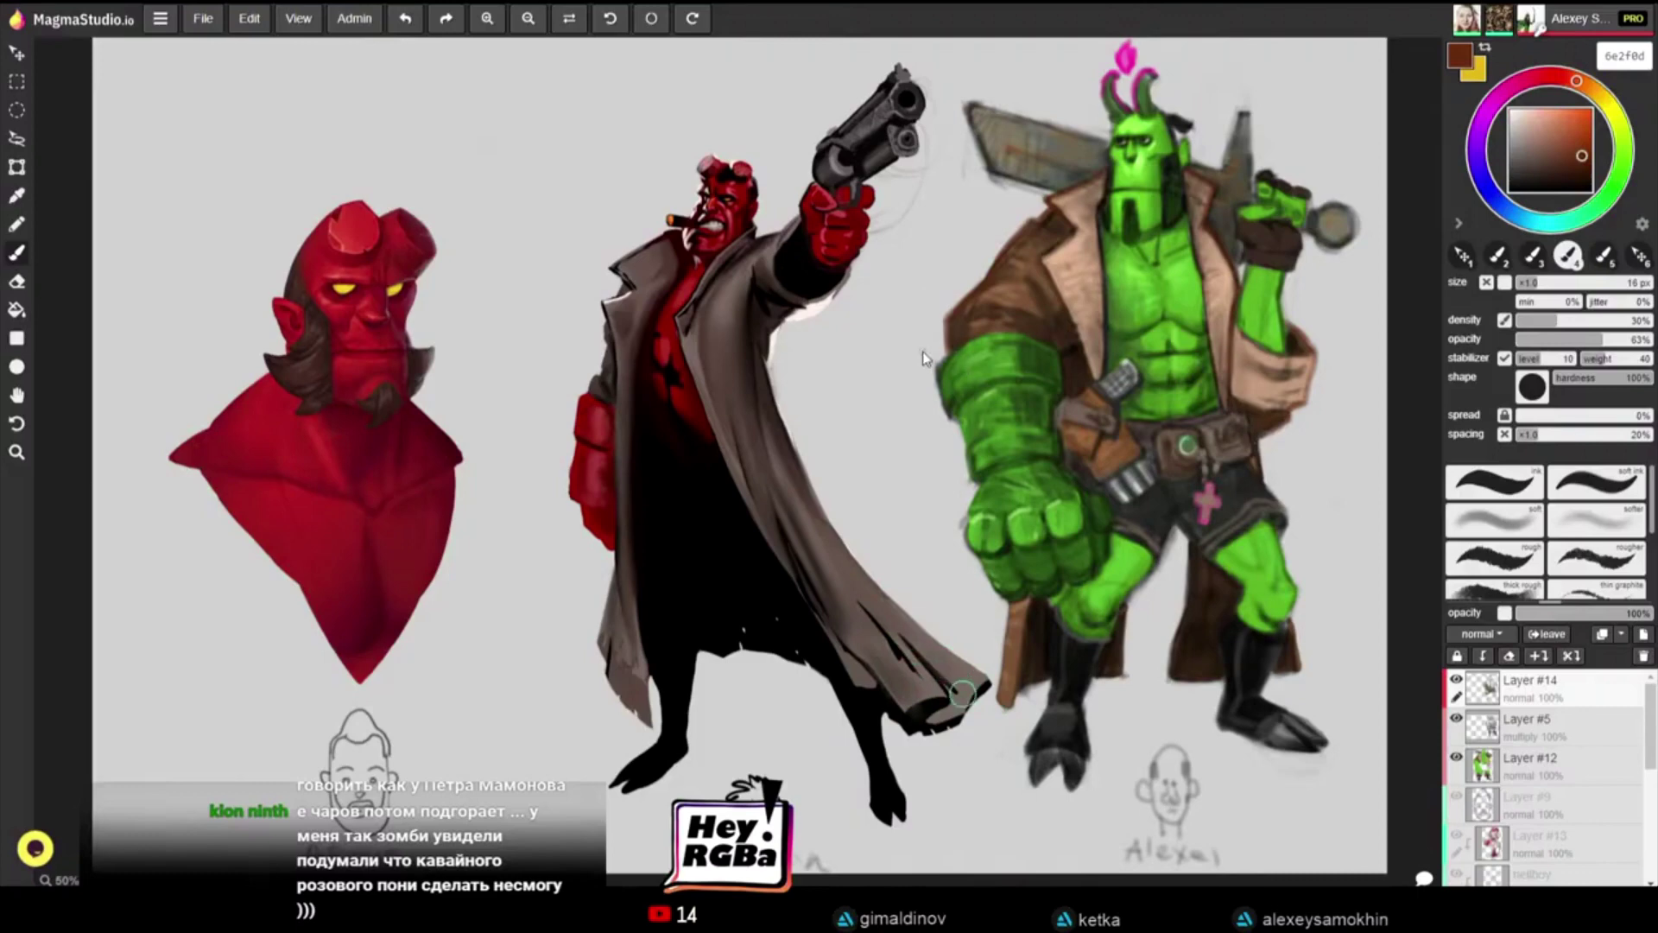
{"action": "left_click", "coordinate": [1142, 192], "text": "alt"}
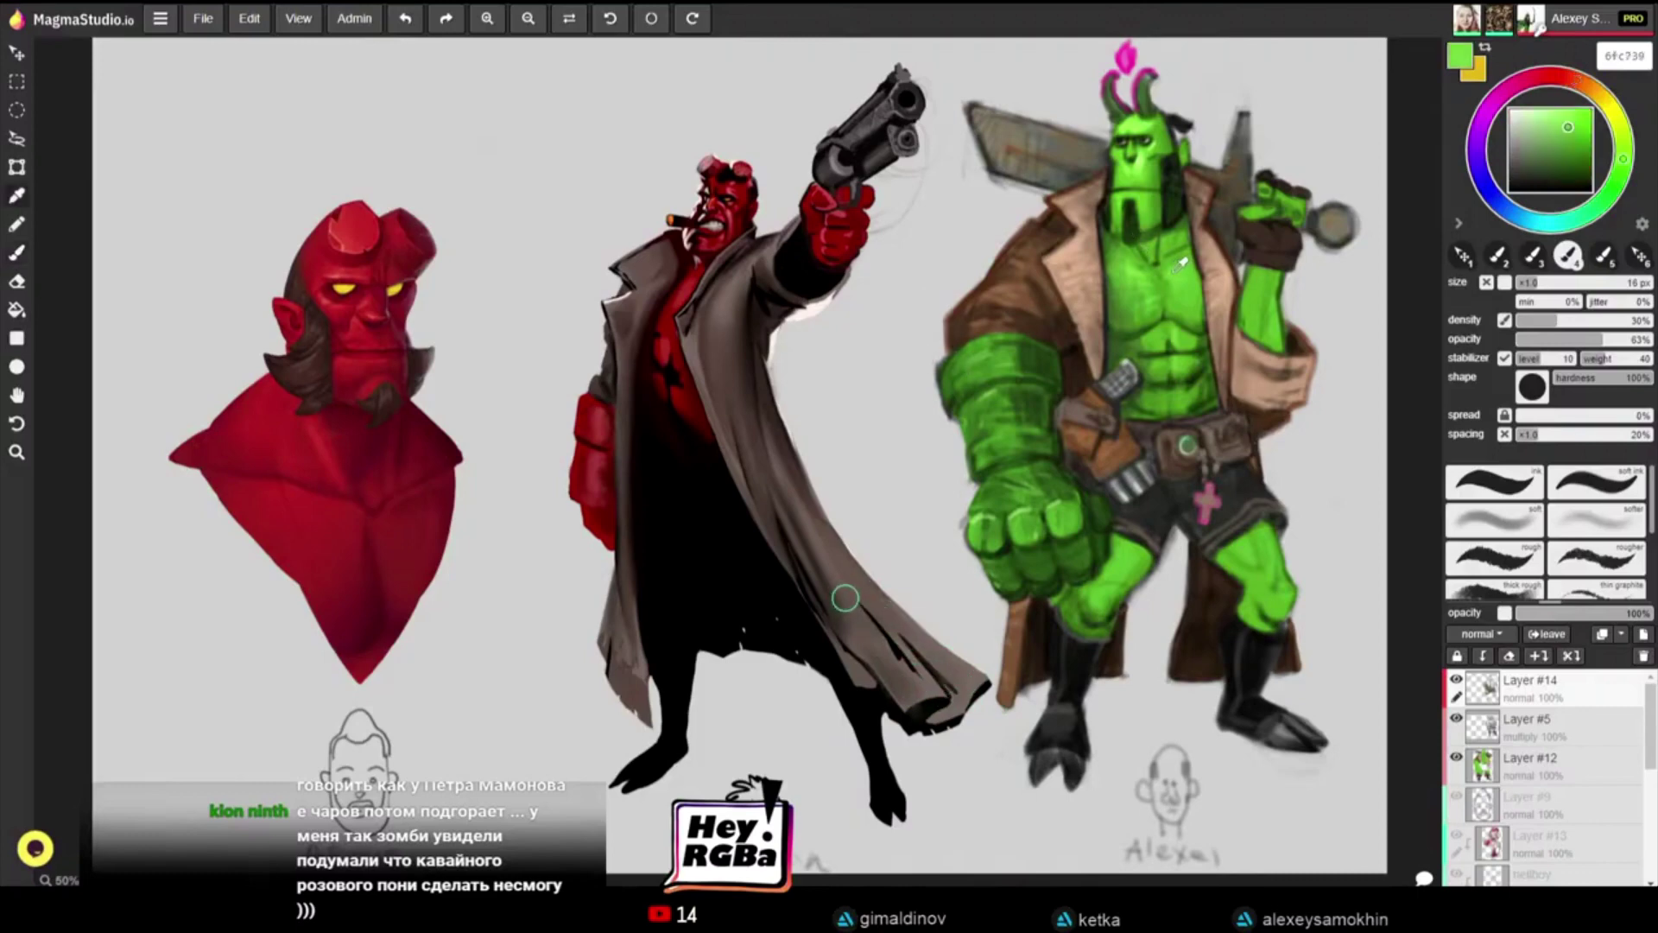
{"action": "left_click", "coordinate": [1607, 205]}
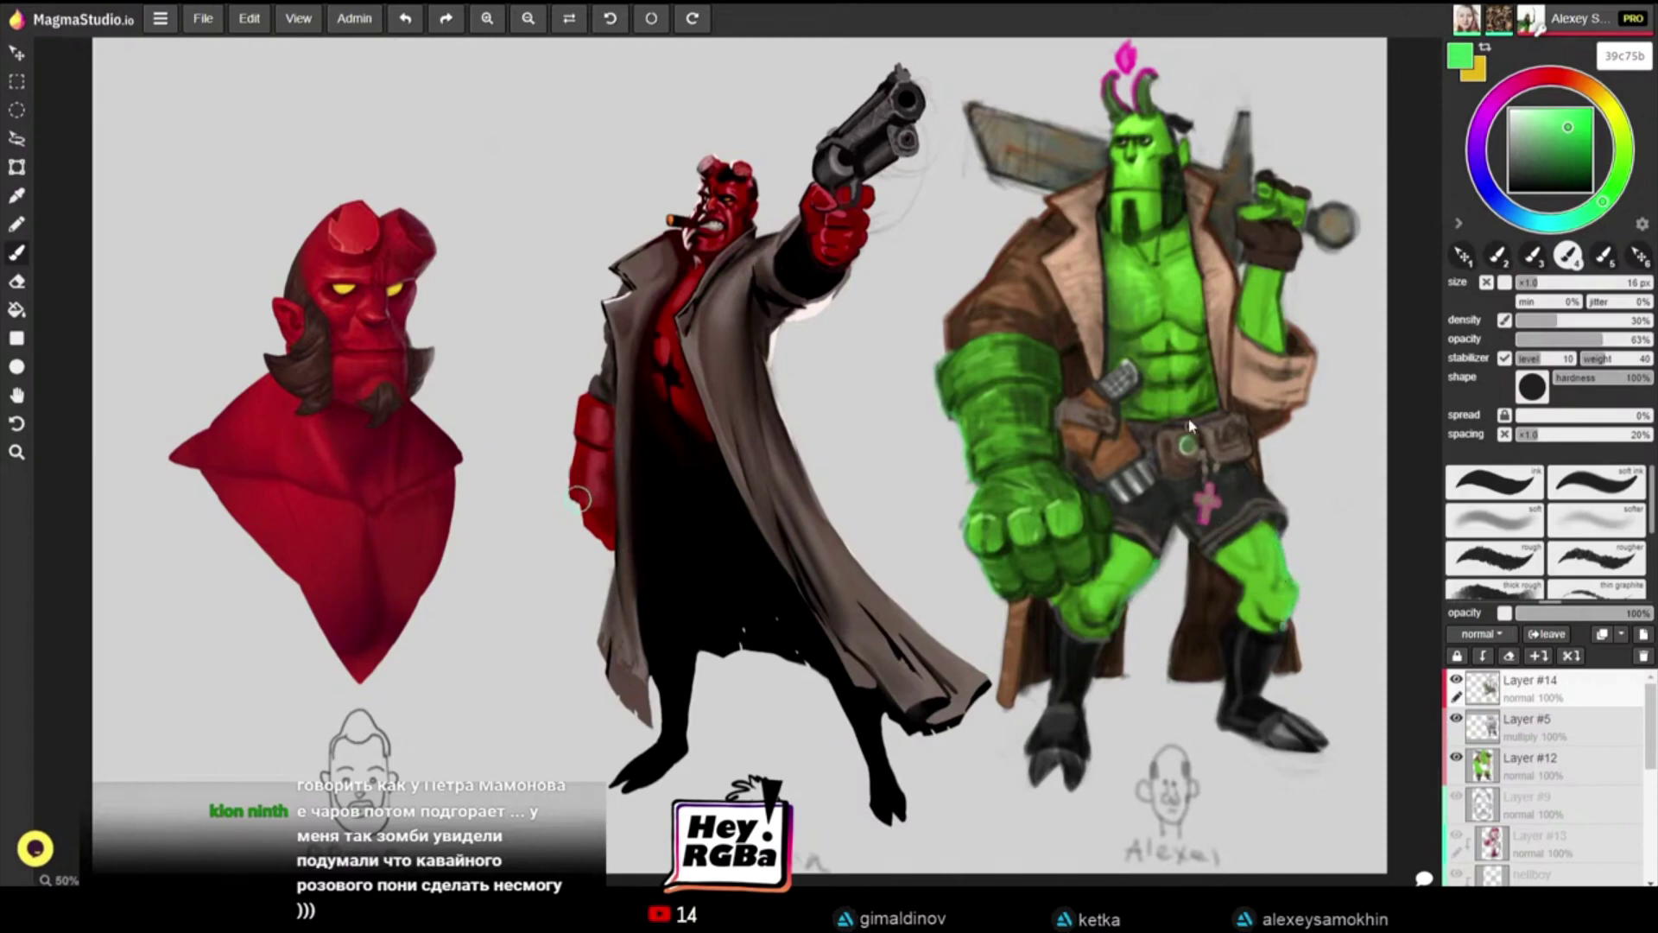
Step: Sharpen the sword blade's outline with grey 7b796a and background grey d0d0d0 at 16 px
{"action": "left_click", "coordinate": [1292, 280], "text": "alt"}
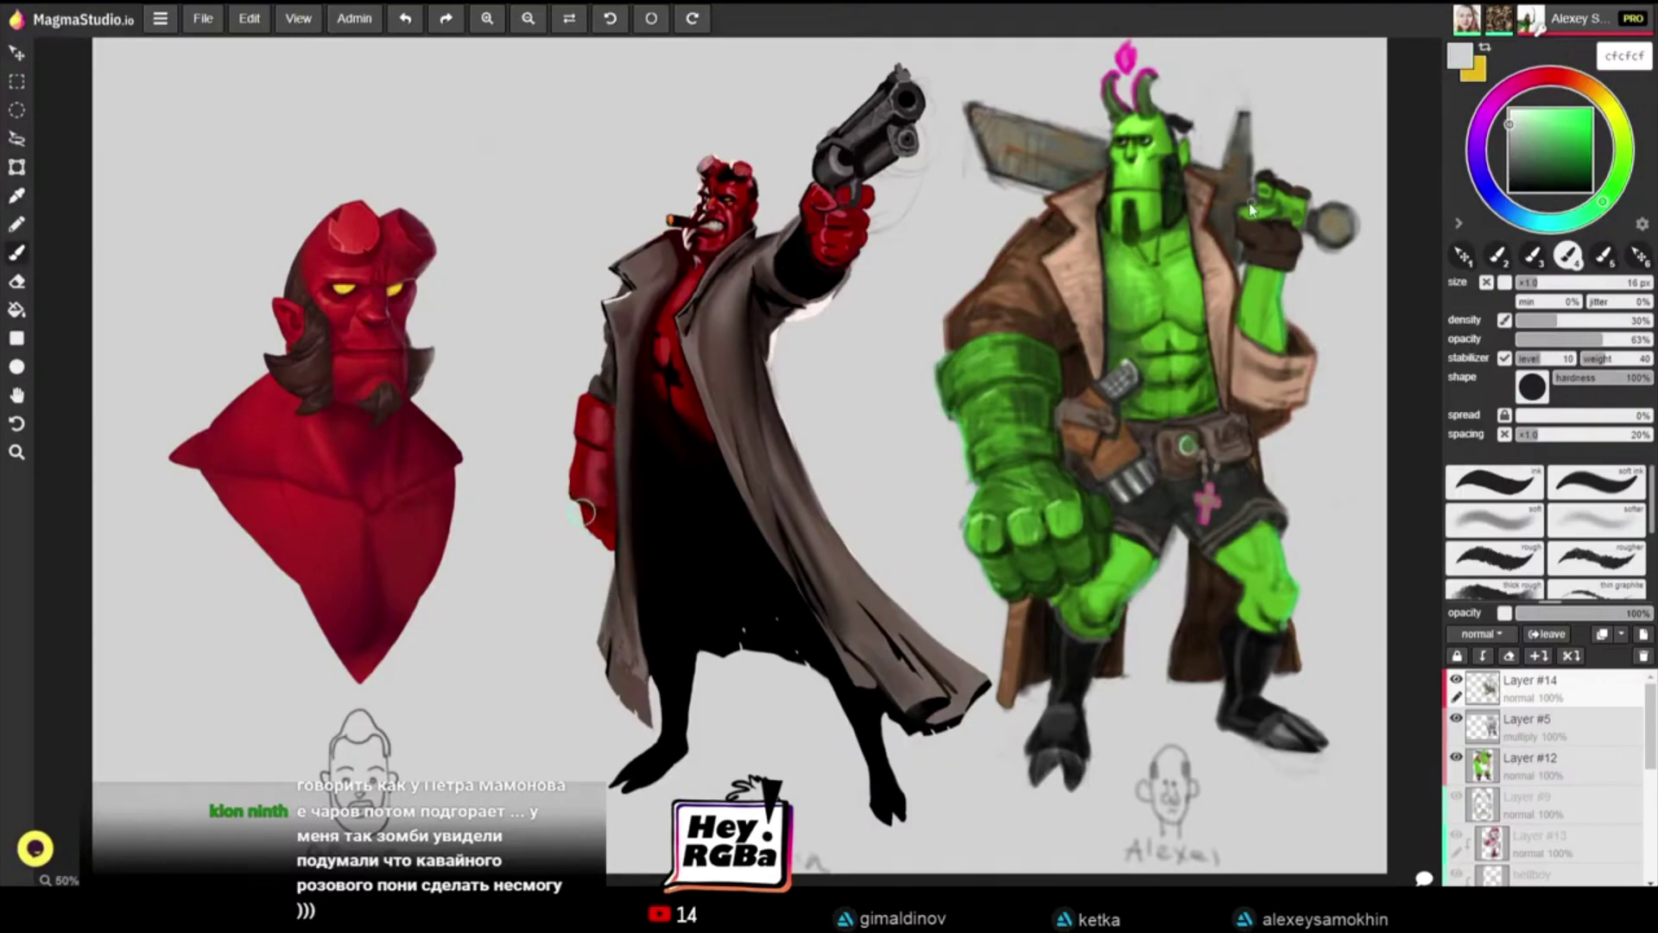
{"action": "left_click", "coordinate": [998, 110], "text": "alt"}
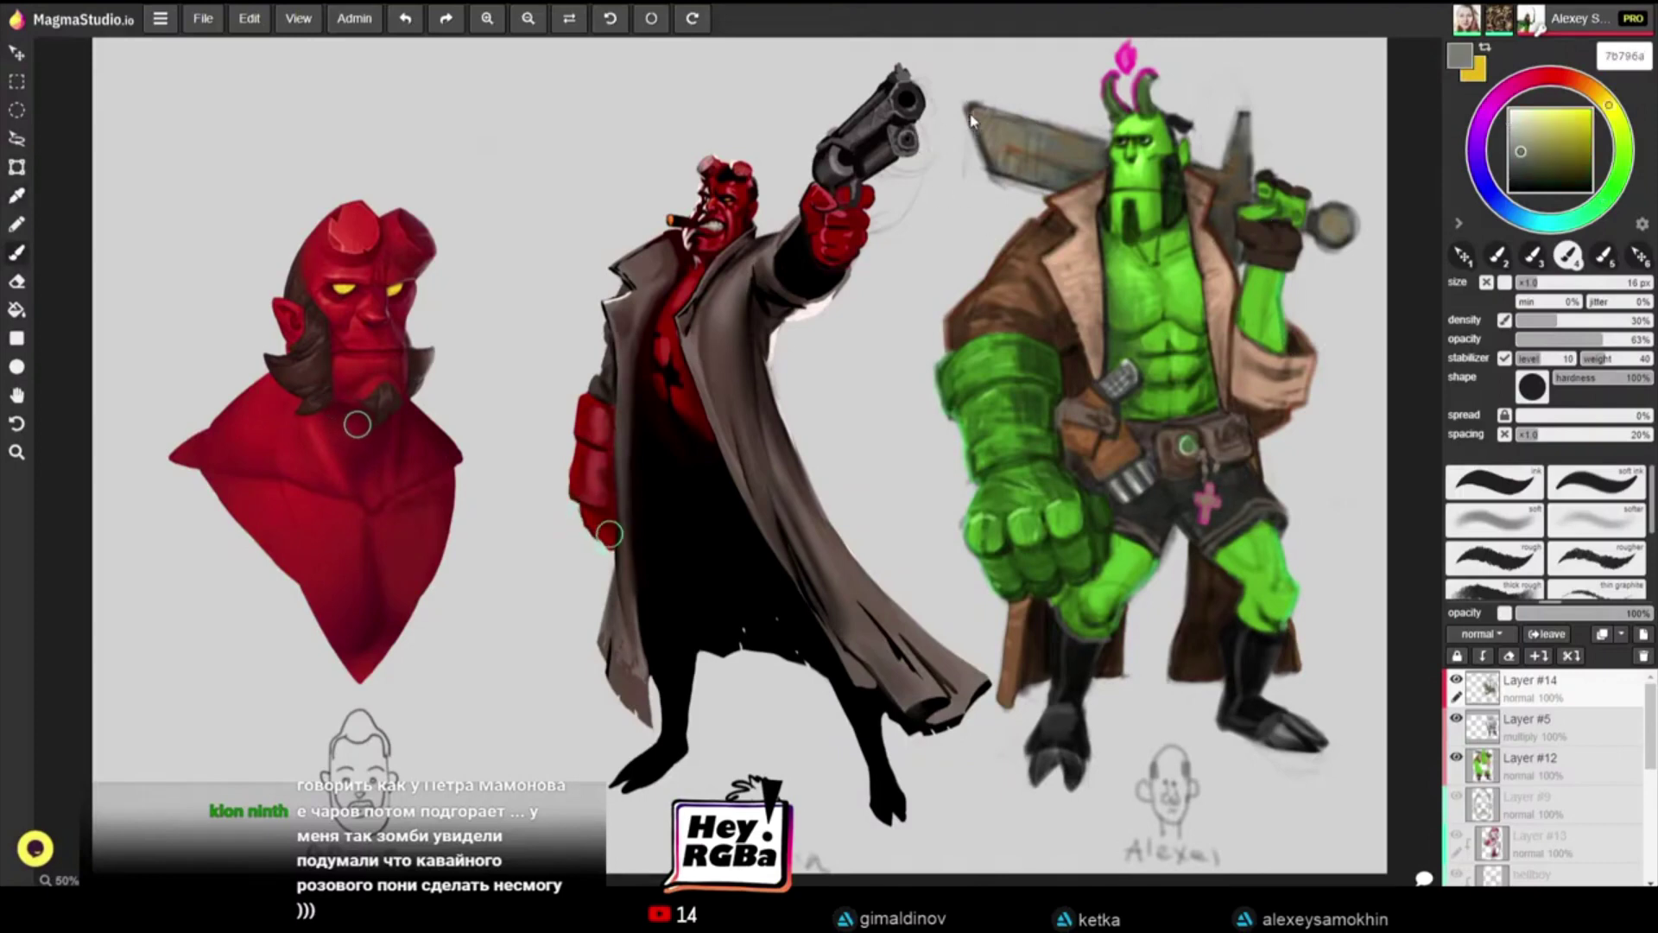
{"action": "left_click", "coordinate": [962, 102], "text": "alt"}
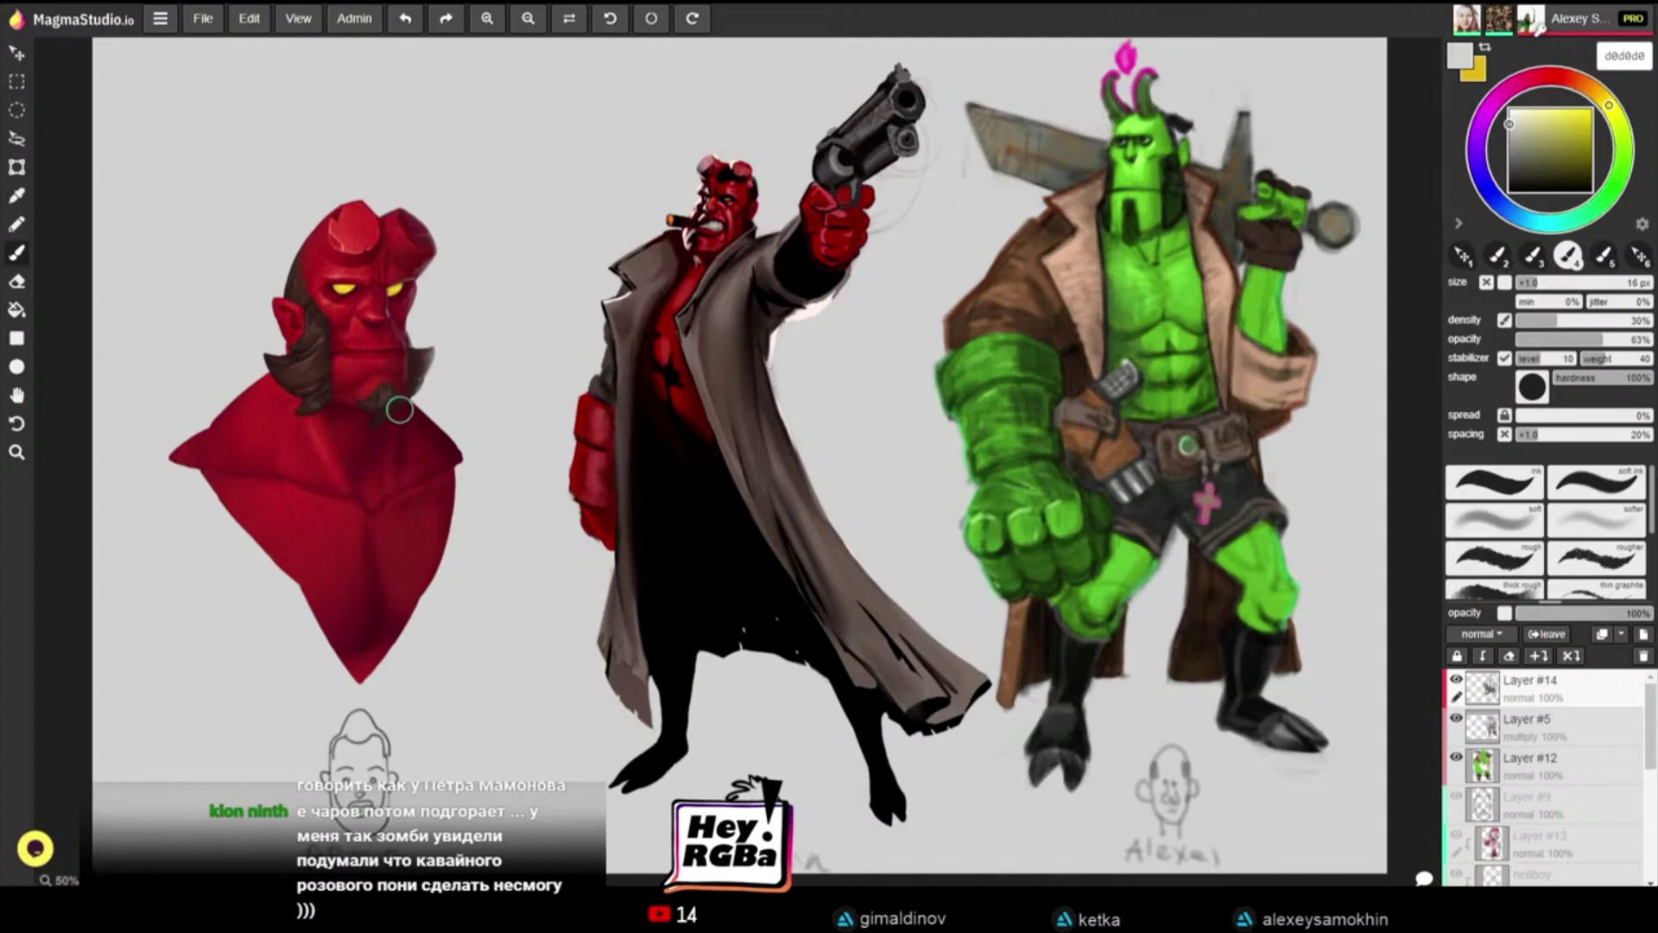
Step: Deepen the shadows of the horns and the oversized stone arm with sampled dark greens at 16 px
{"action": "key", "text": "i"}
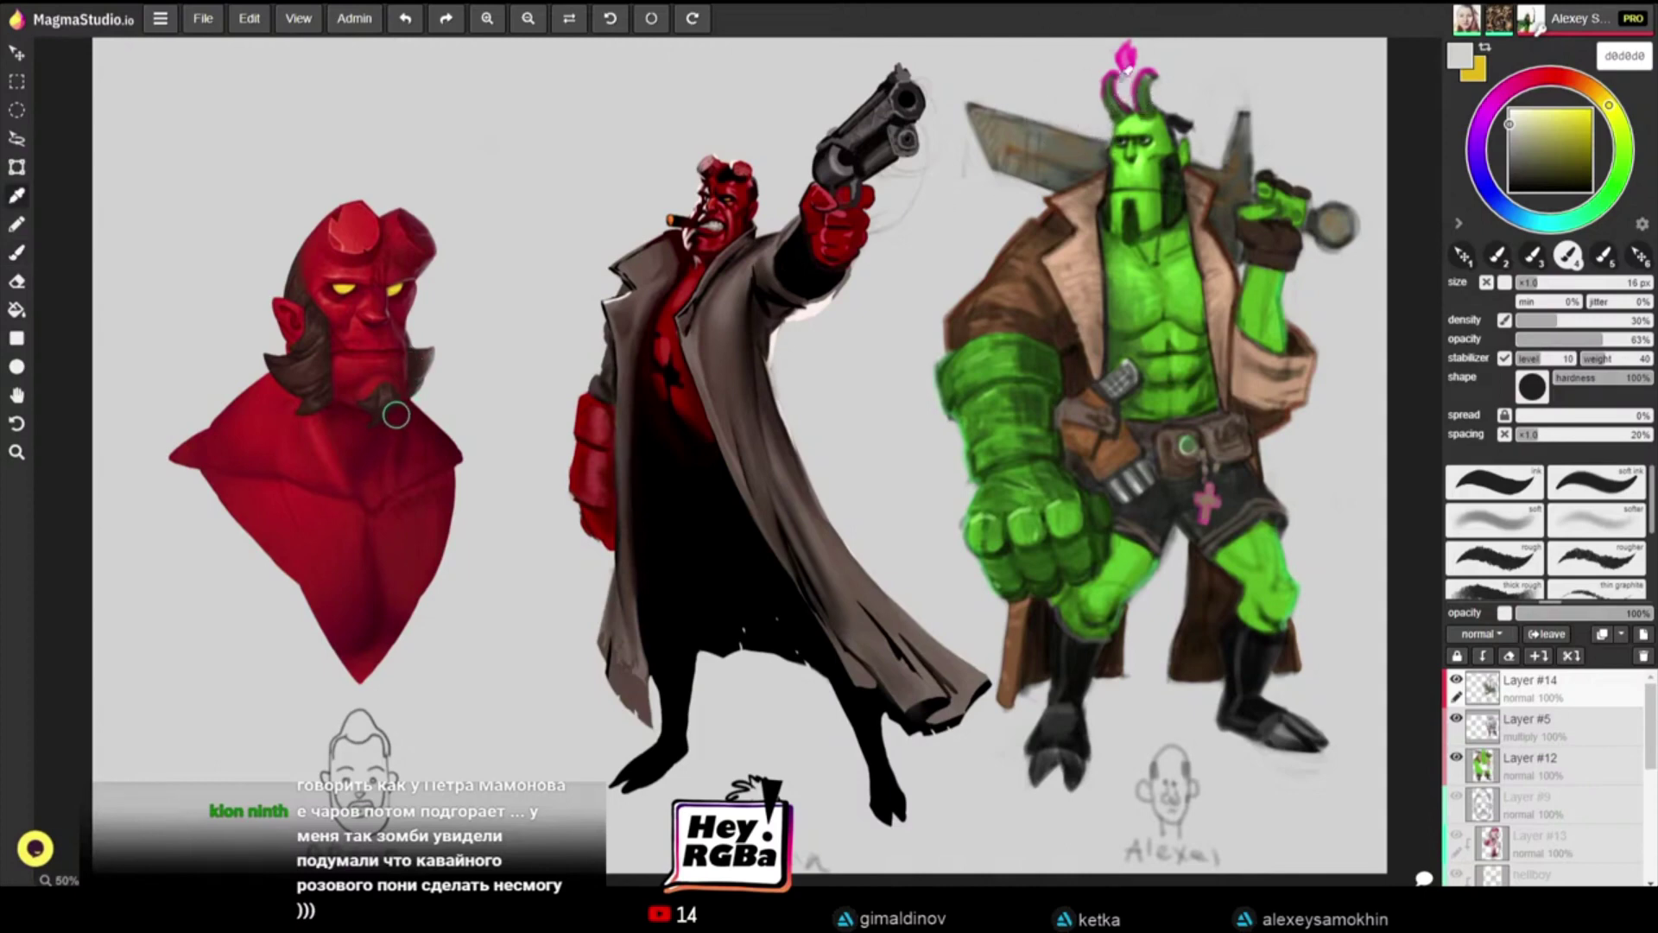
{"action": "left_click", "coordinate": [1117, 112]}
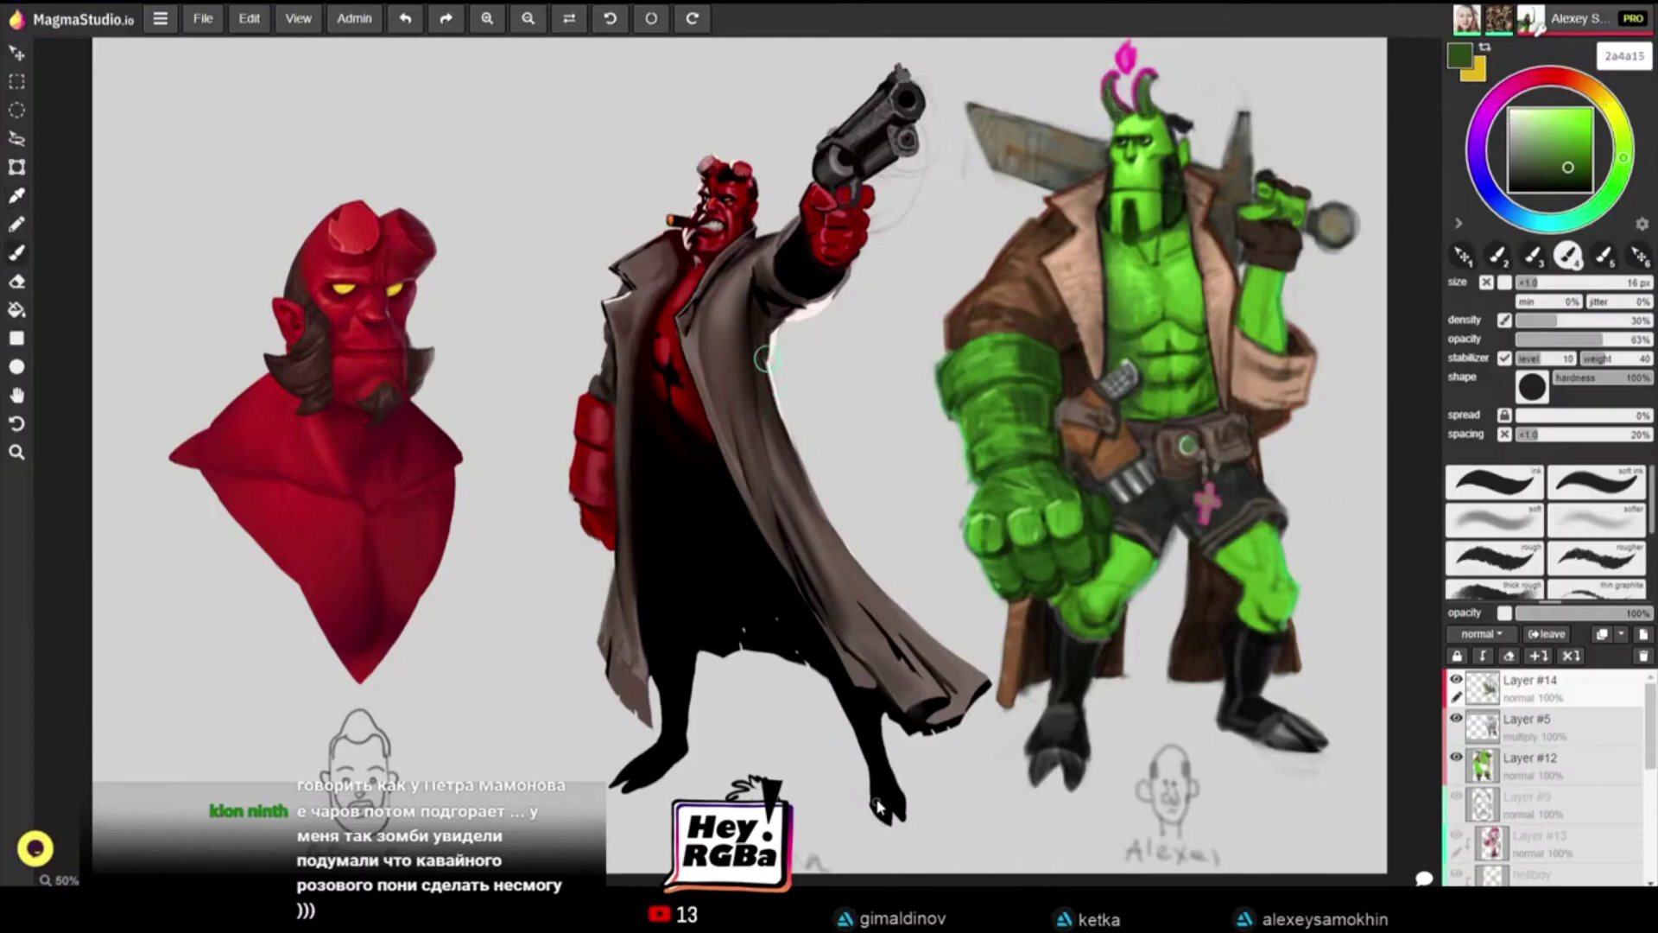
{"action": "left_click", "coordinate": [981, 464], "text": "alt"}
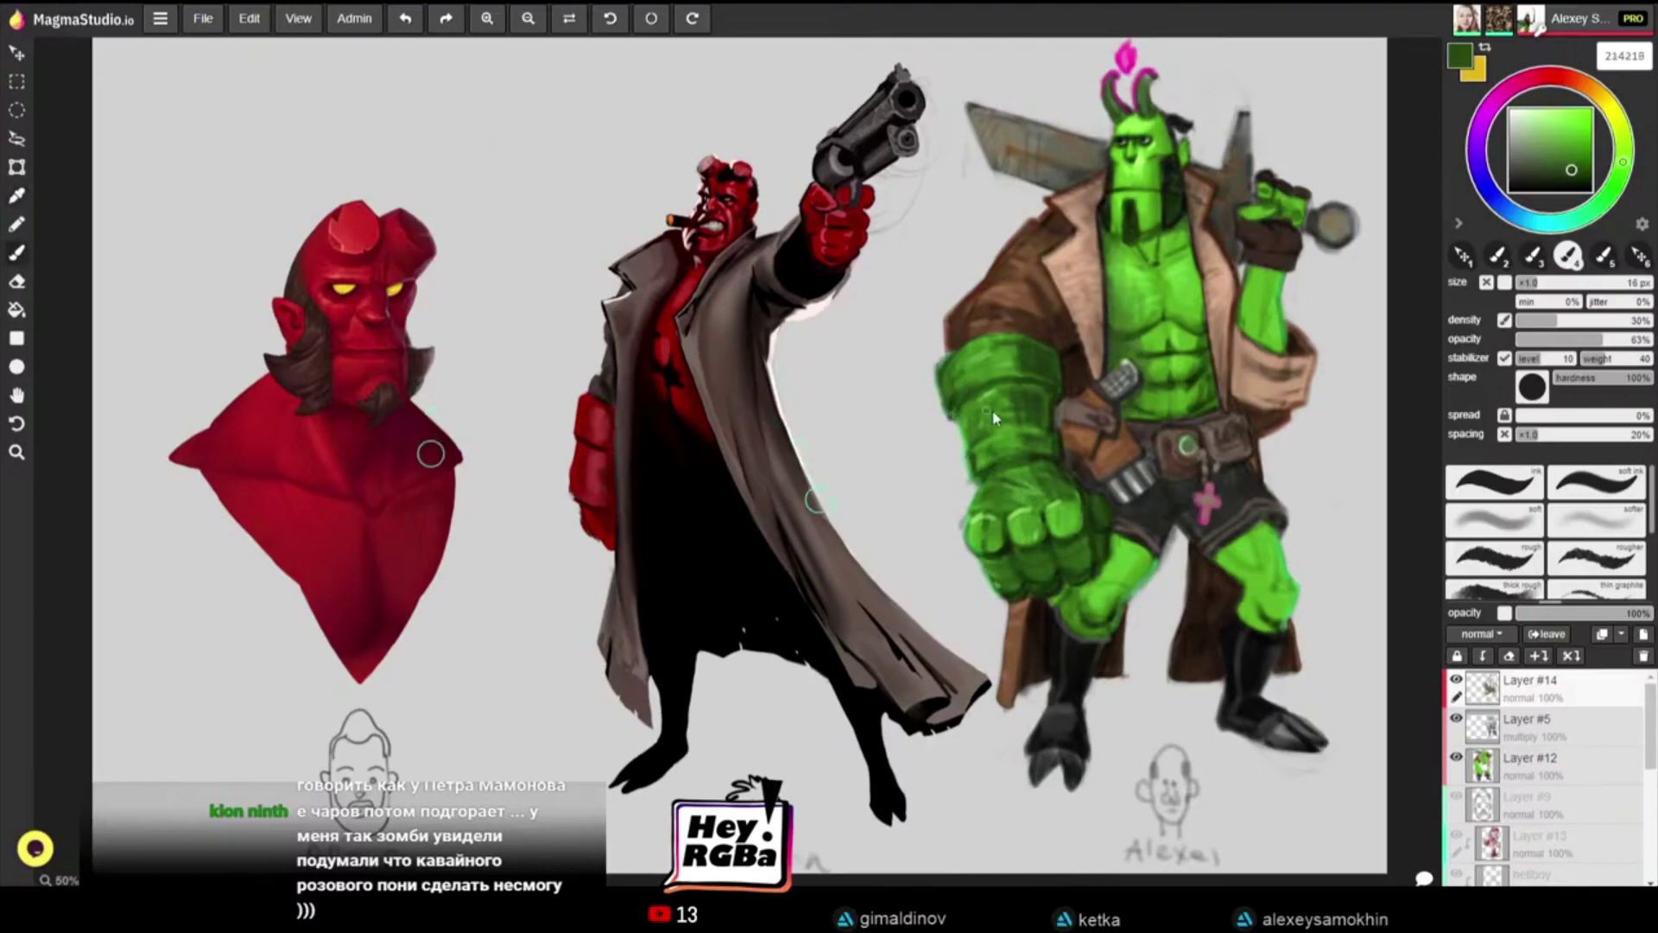
Step: Highlight the holstered pistol's grip with beige e1c5ad and 978473 at 12 px, and touch up the shorts with 282927
{"action": "left_click", "coordinate": [1072, 382], "text": "alt"}
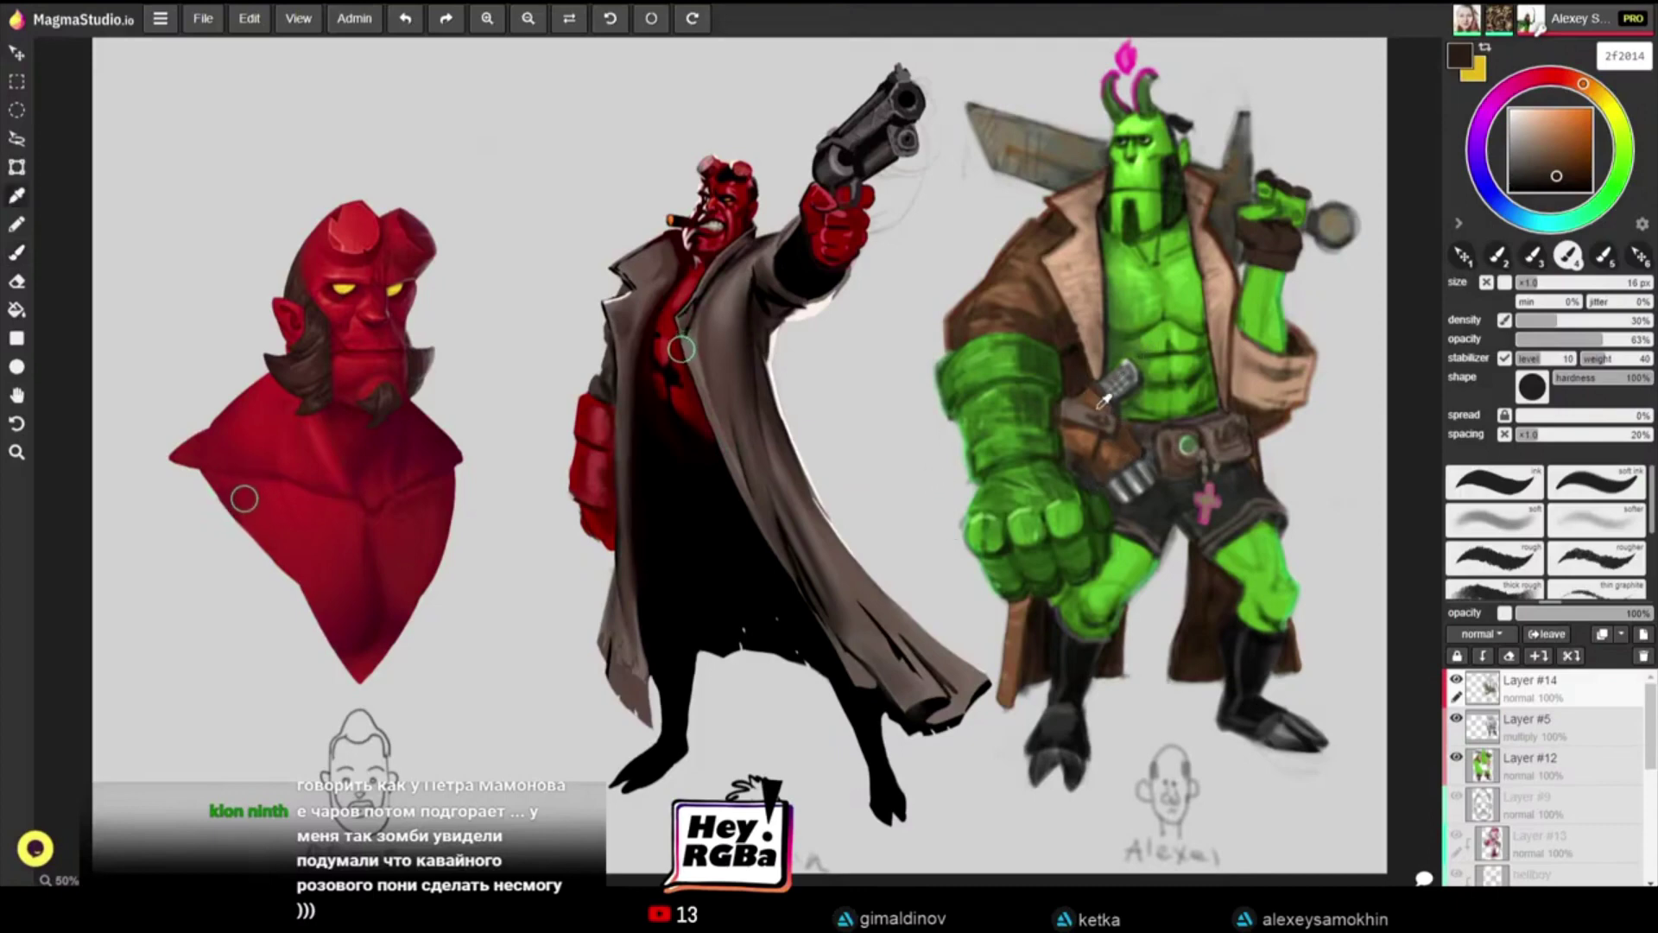
{"action": "left_click", "coordinate": [1529, 154]}
{"action": "left_click", "coordinate": [1529, 119]}
{"action": "key", "text": "["}
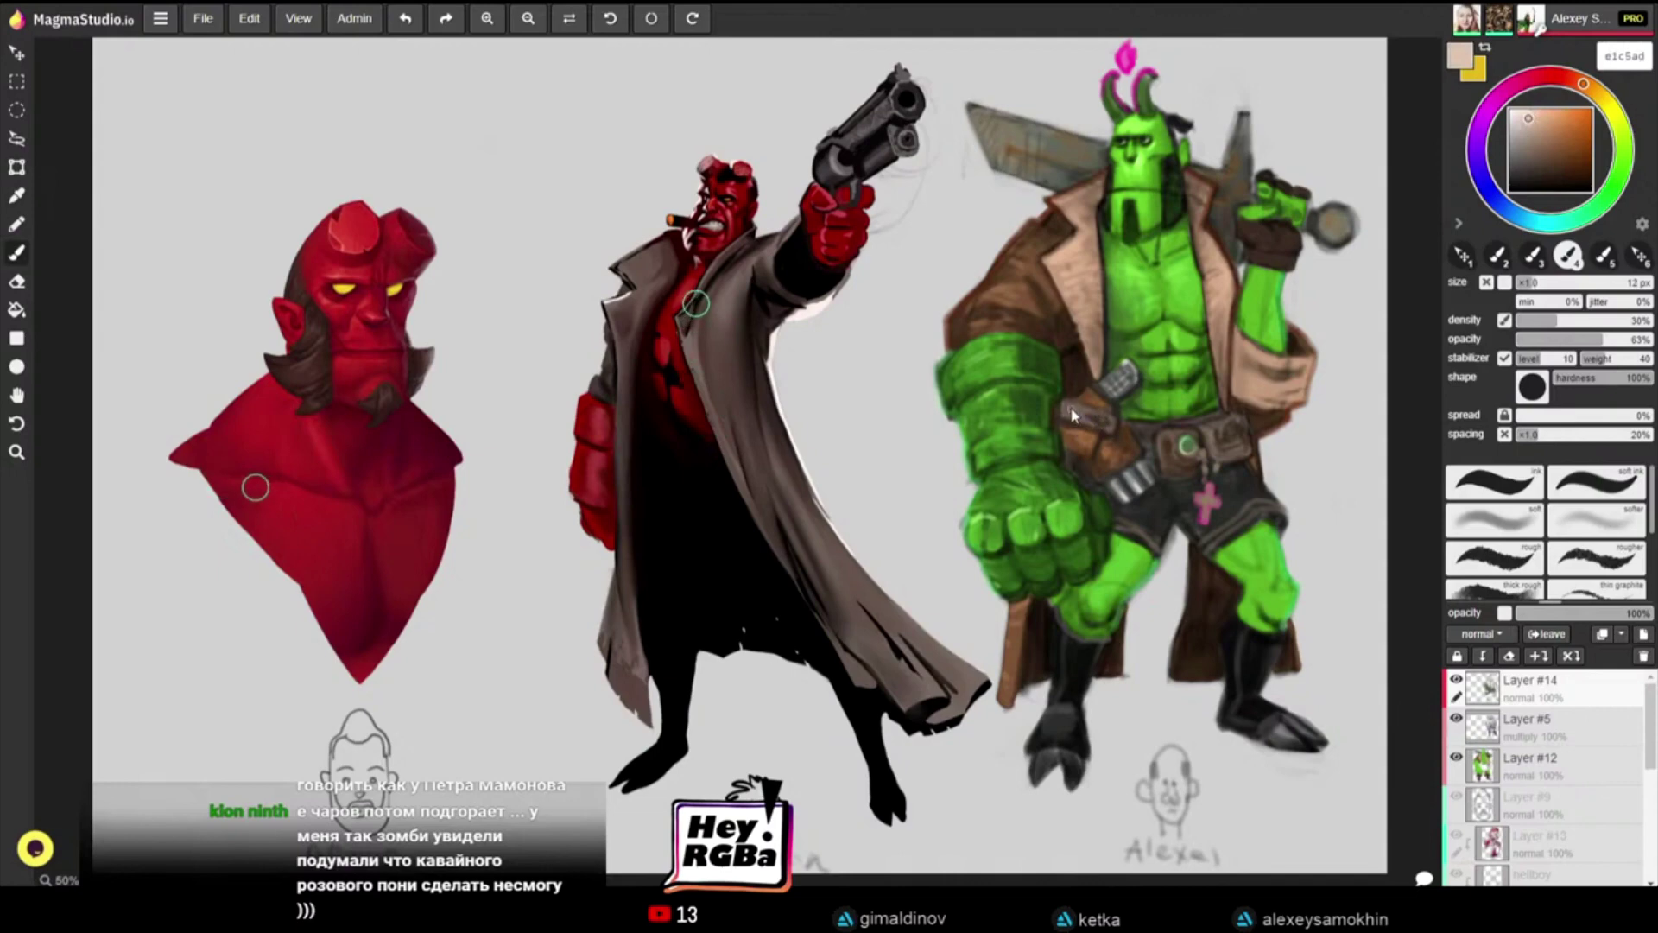
{"action": "left_click", "coordinate": [1089, 416], "text": "alt"}
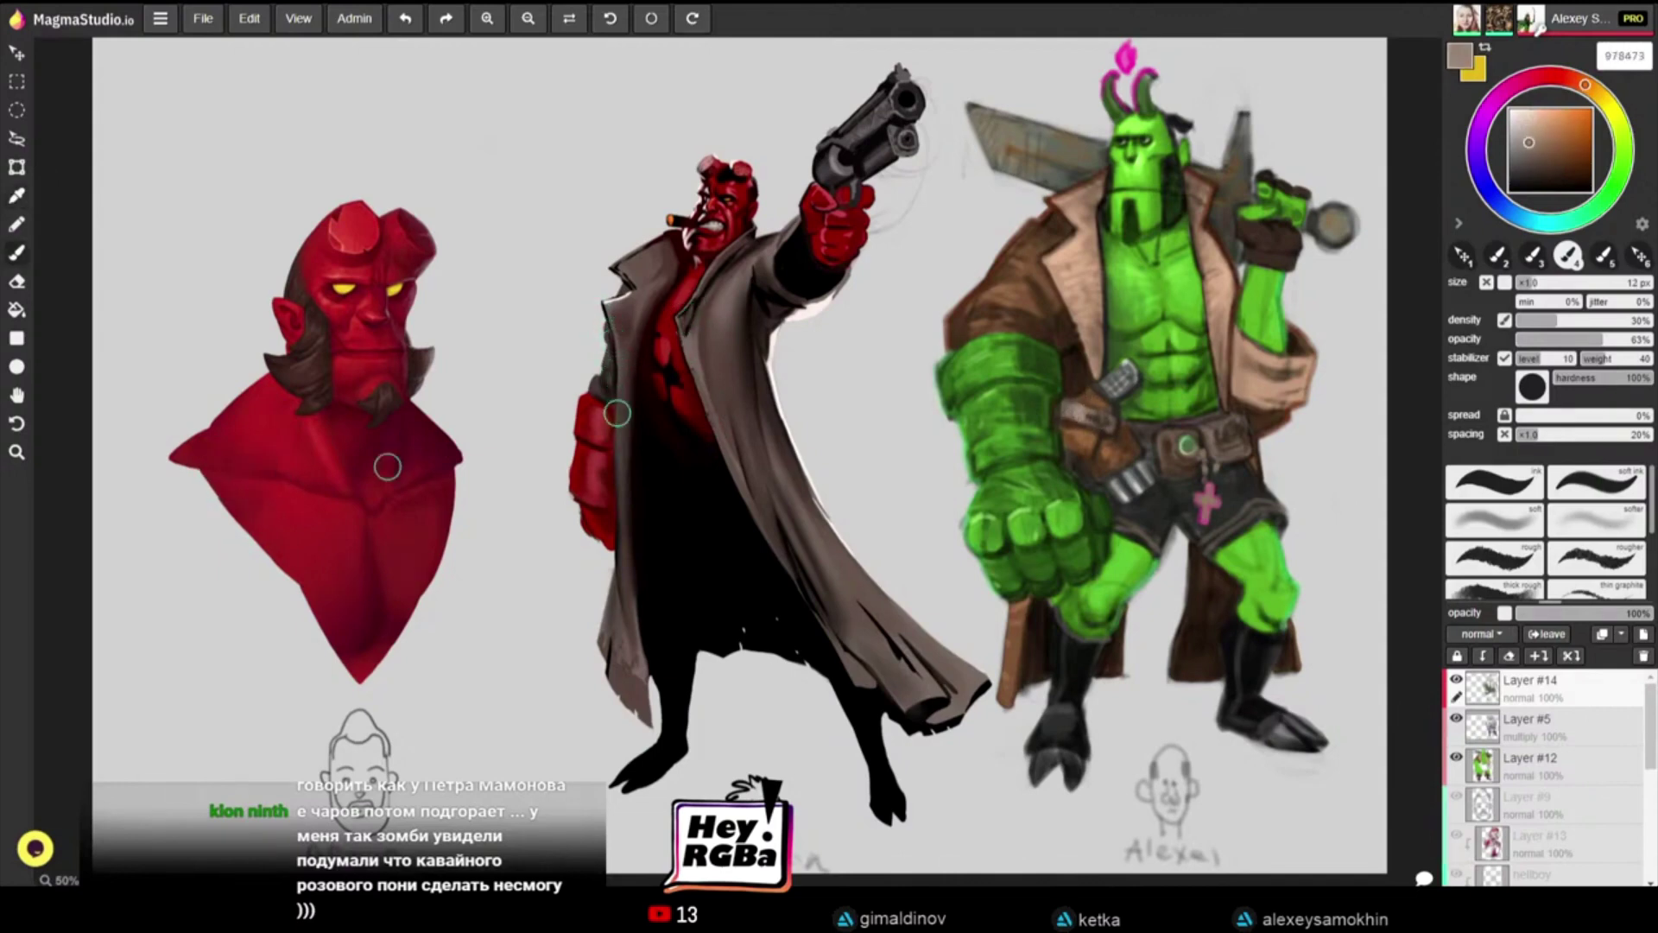
{"action": "left_click", "coordinate": [1159, 498], "text": "alt"}
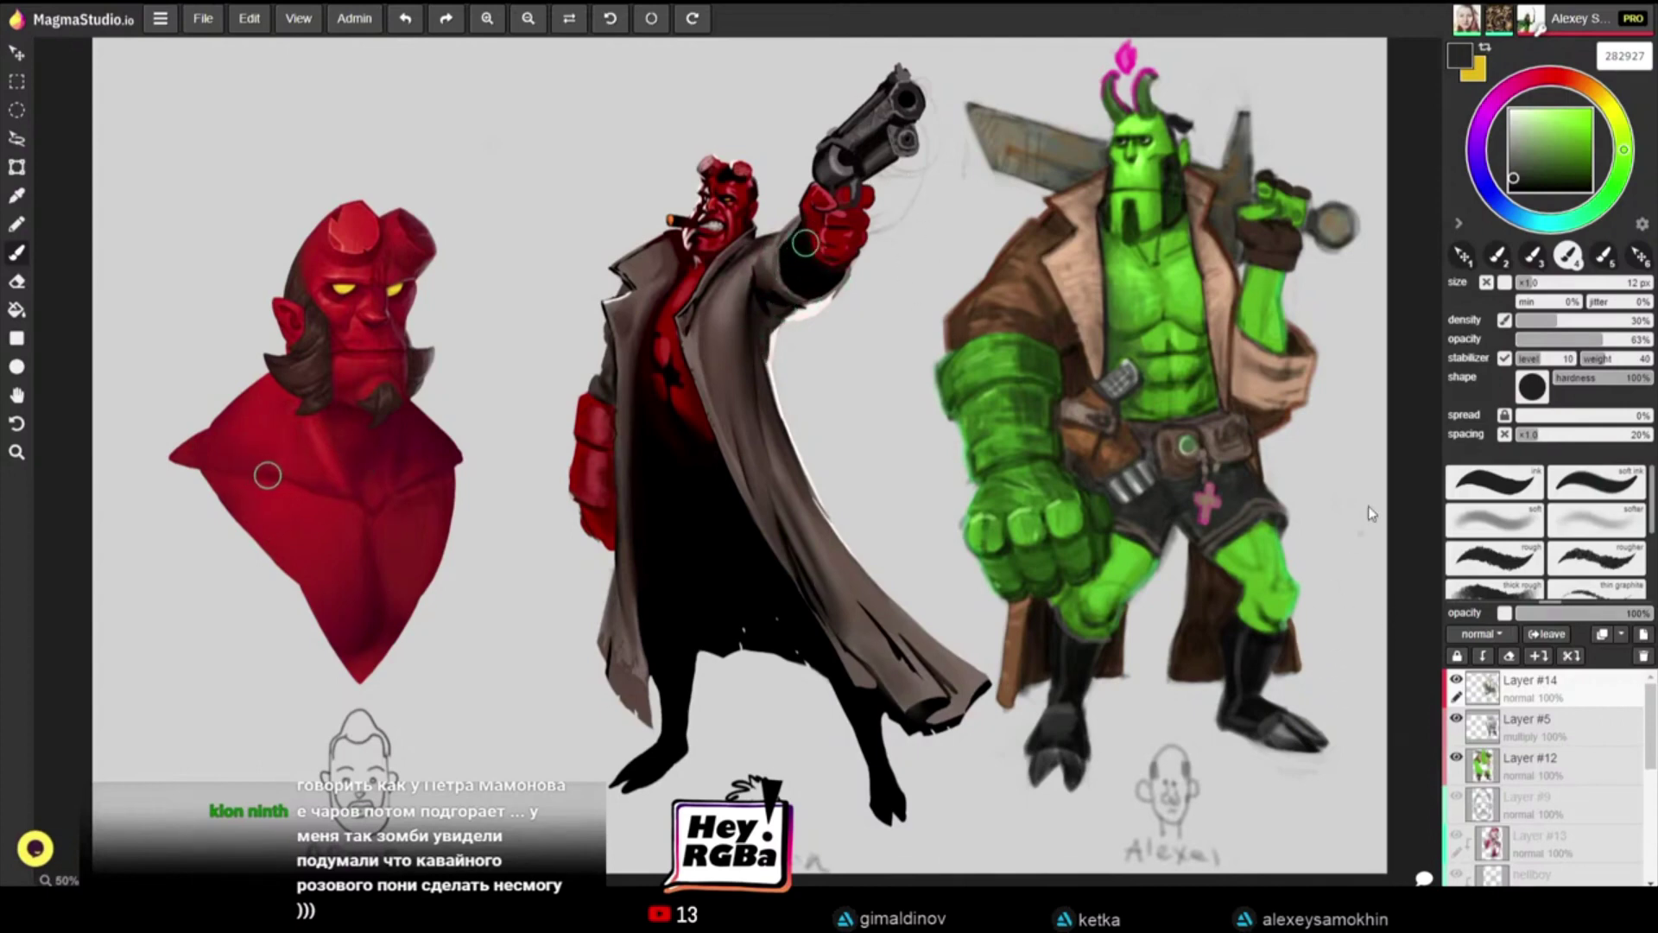
Step: Shade the raised forearm below the glove with dark green 3d6726, and refine the hand with green 559f28 at 14 px
{"action": "key", "text": "alt"}
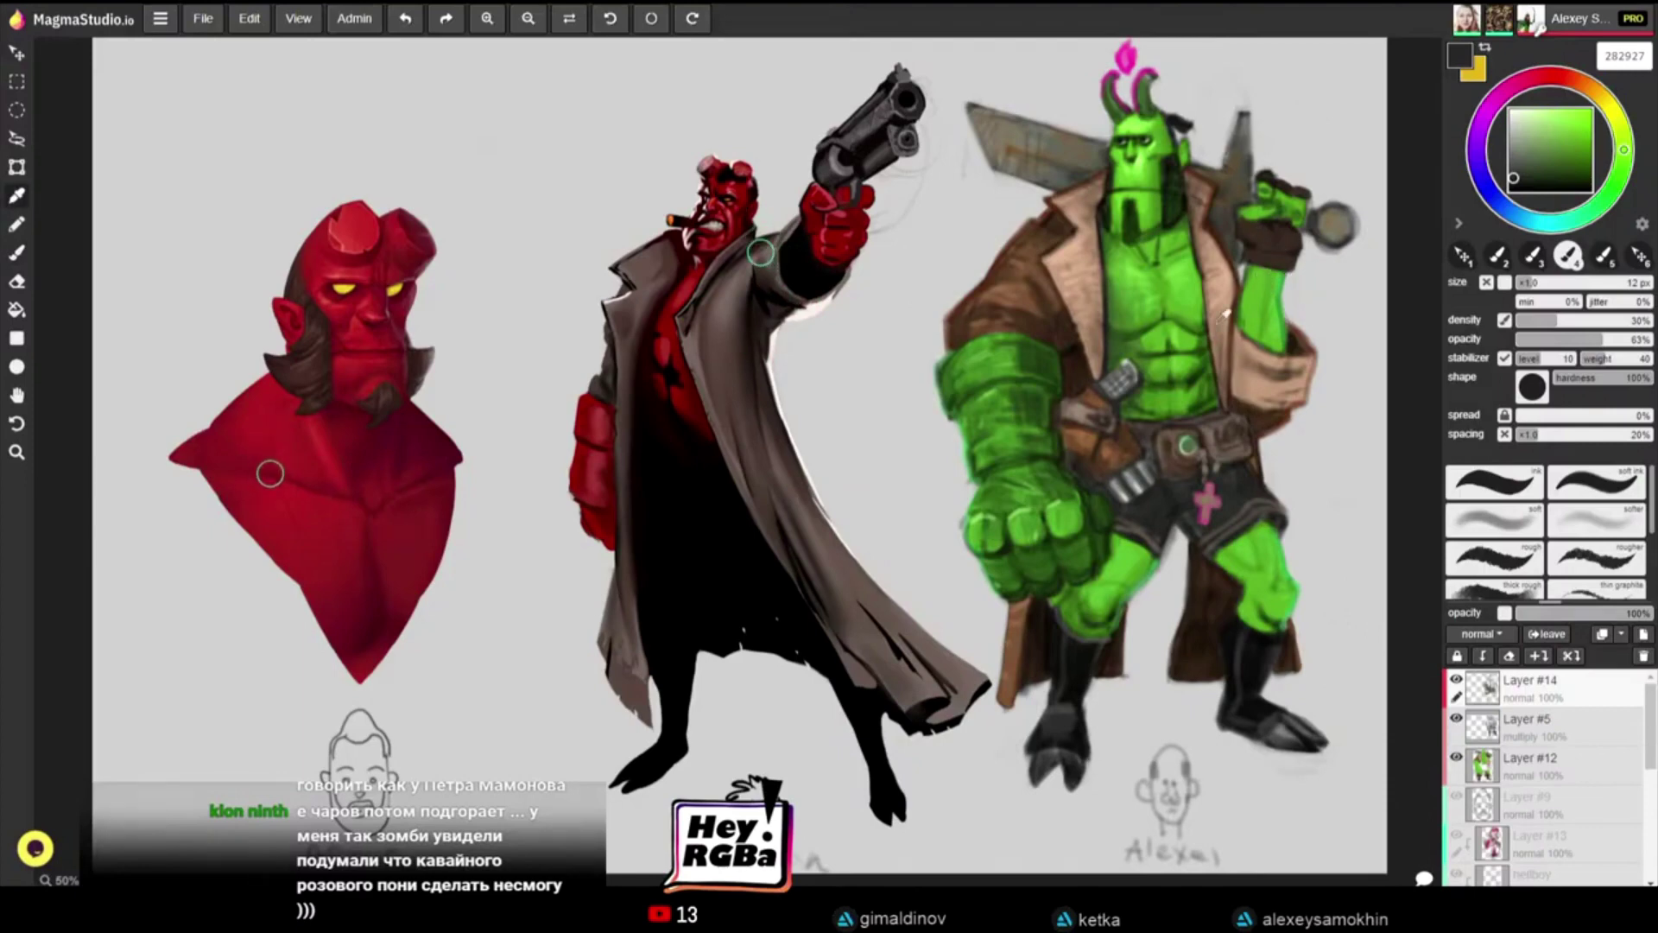
{"action": "left_click", "coordinate": [1261, 282]}
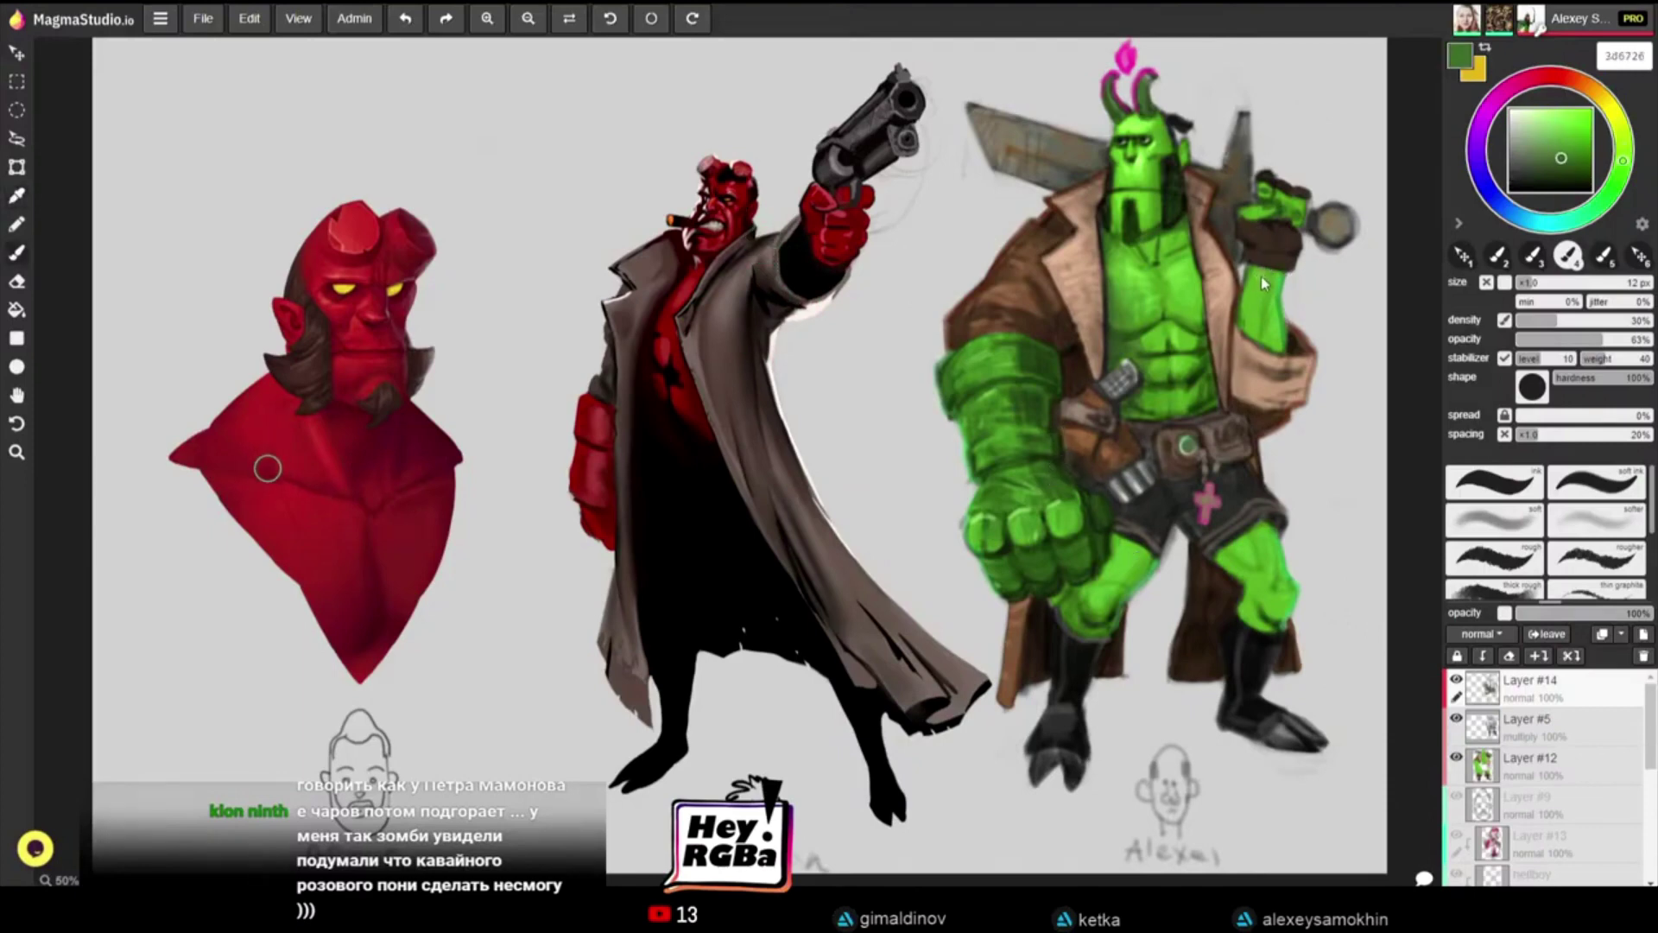
{"action": "key", "text": "bracketright"}
{"action": "key", "text": "bracketright"}
{"action": "key", "text": "bracketright"}
{"action": "left_click_drag", "start_coordinate": [1271, 275], "coordinate": [1268, 289]}
{"action": "key", "text": "bracketright"}
{"action": "left_click", "coordinate": [1257, 210], "text": "alt"}
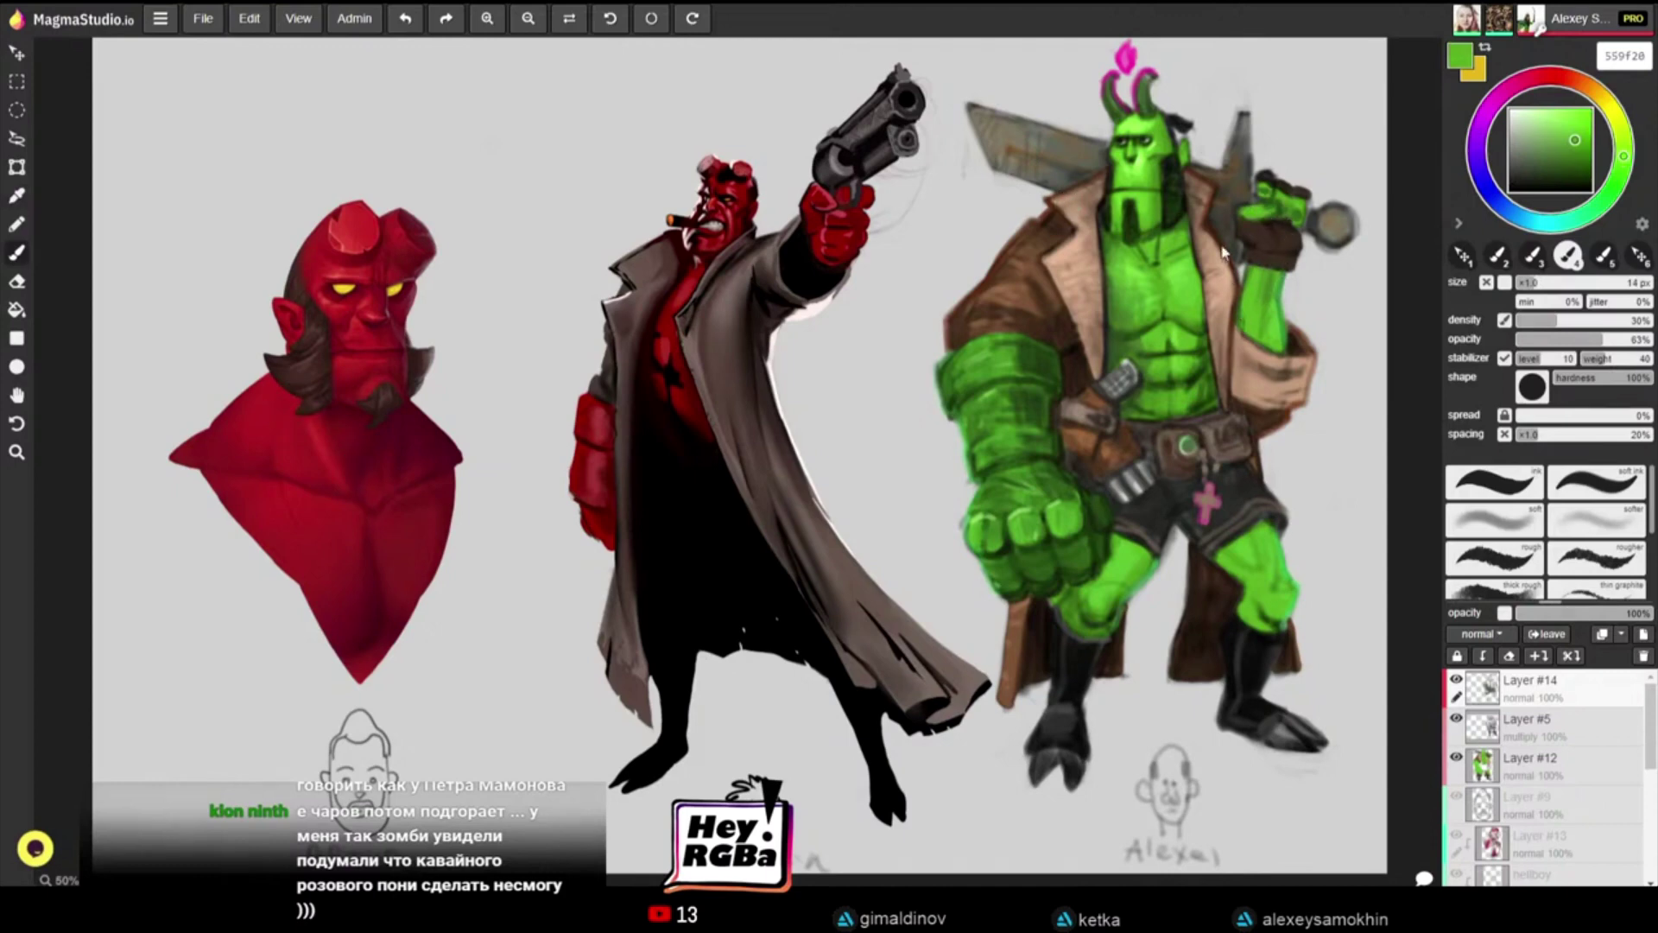
Step: Add warm orange dc6405 accents along the edges of the coat's collar and lapels at 14 px
{"action": "left_click", "coordinate": [1262, 200], "text": "alt"}
{"action": "left_click", "coordinate": [1583, 84]}
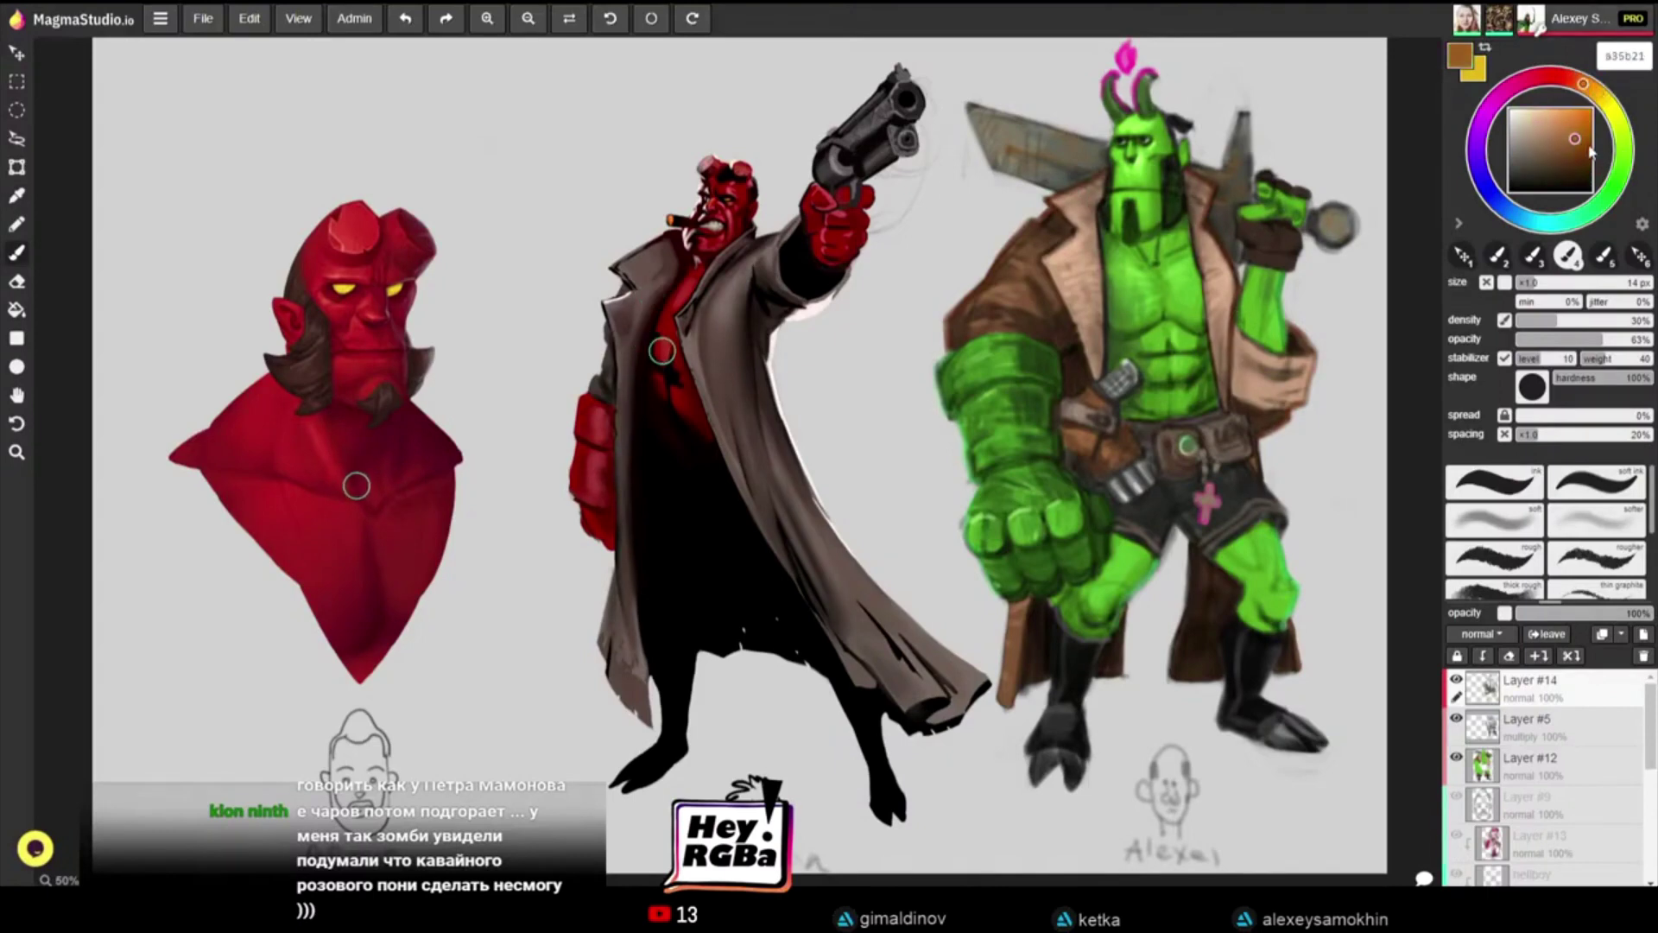
{"action": "left_click", "coordinate": [1590, 120]}
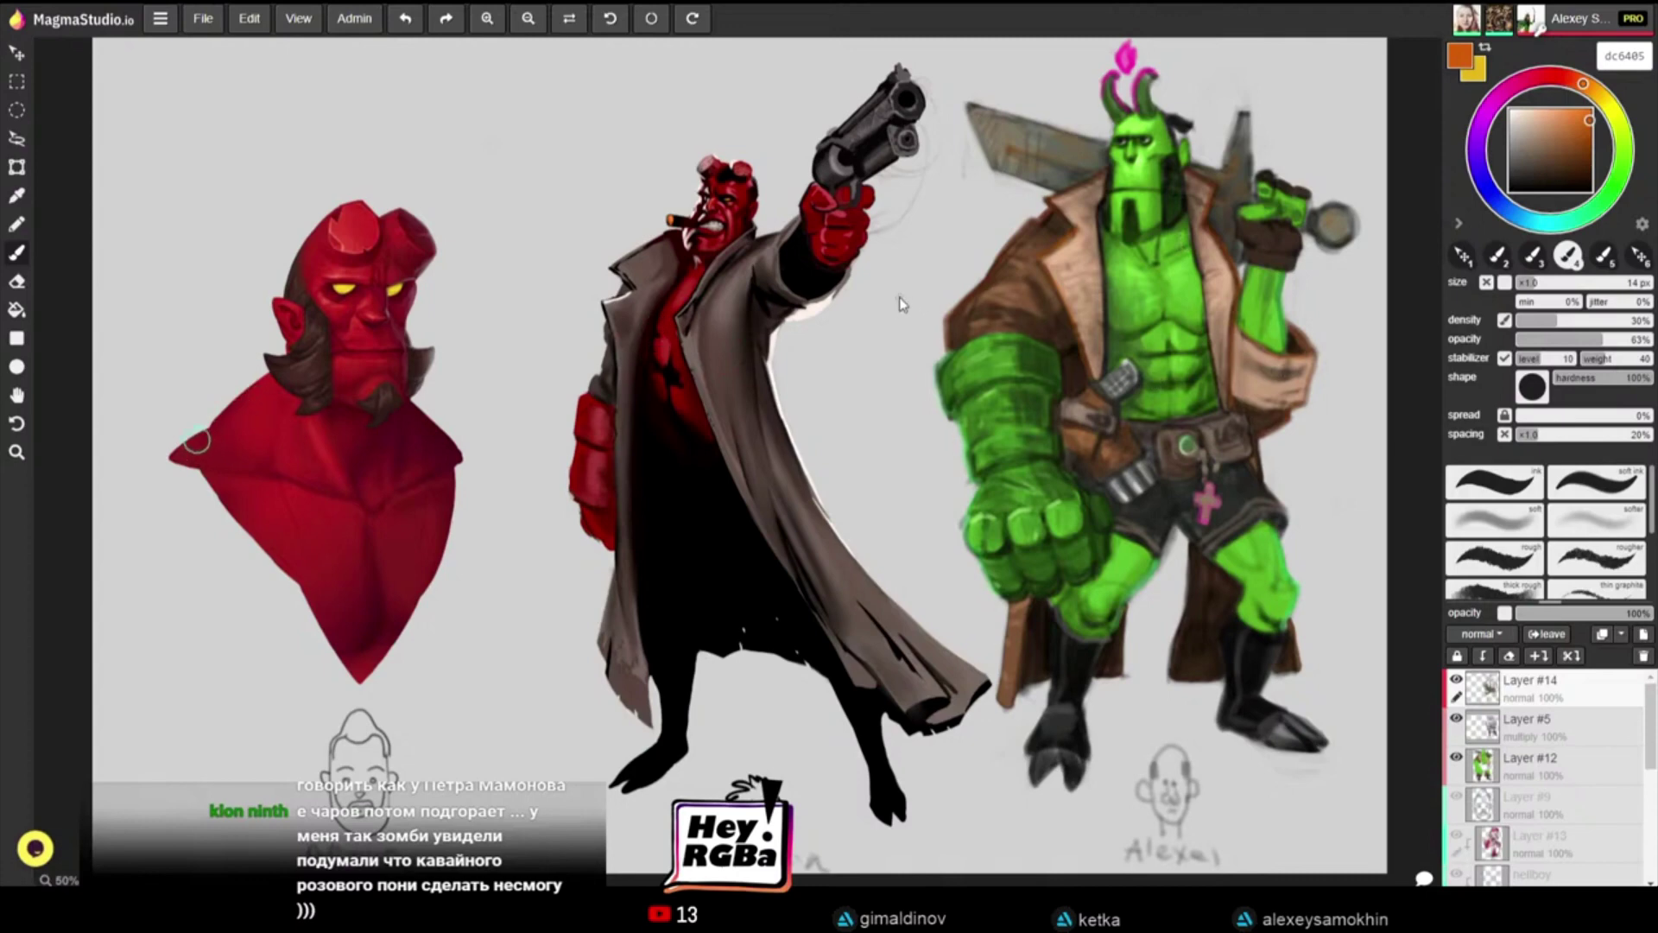
Step: Refine the face and chest with greens 60bf35 and 77cc3c, and the coat's light lining with tan c19876 at 14 px
{"action": "left_click", "coordinate": [942, 346], "text": "alt"}
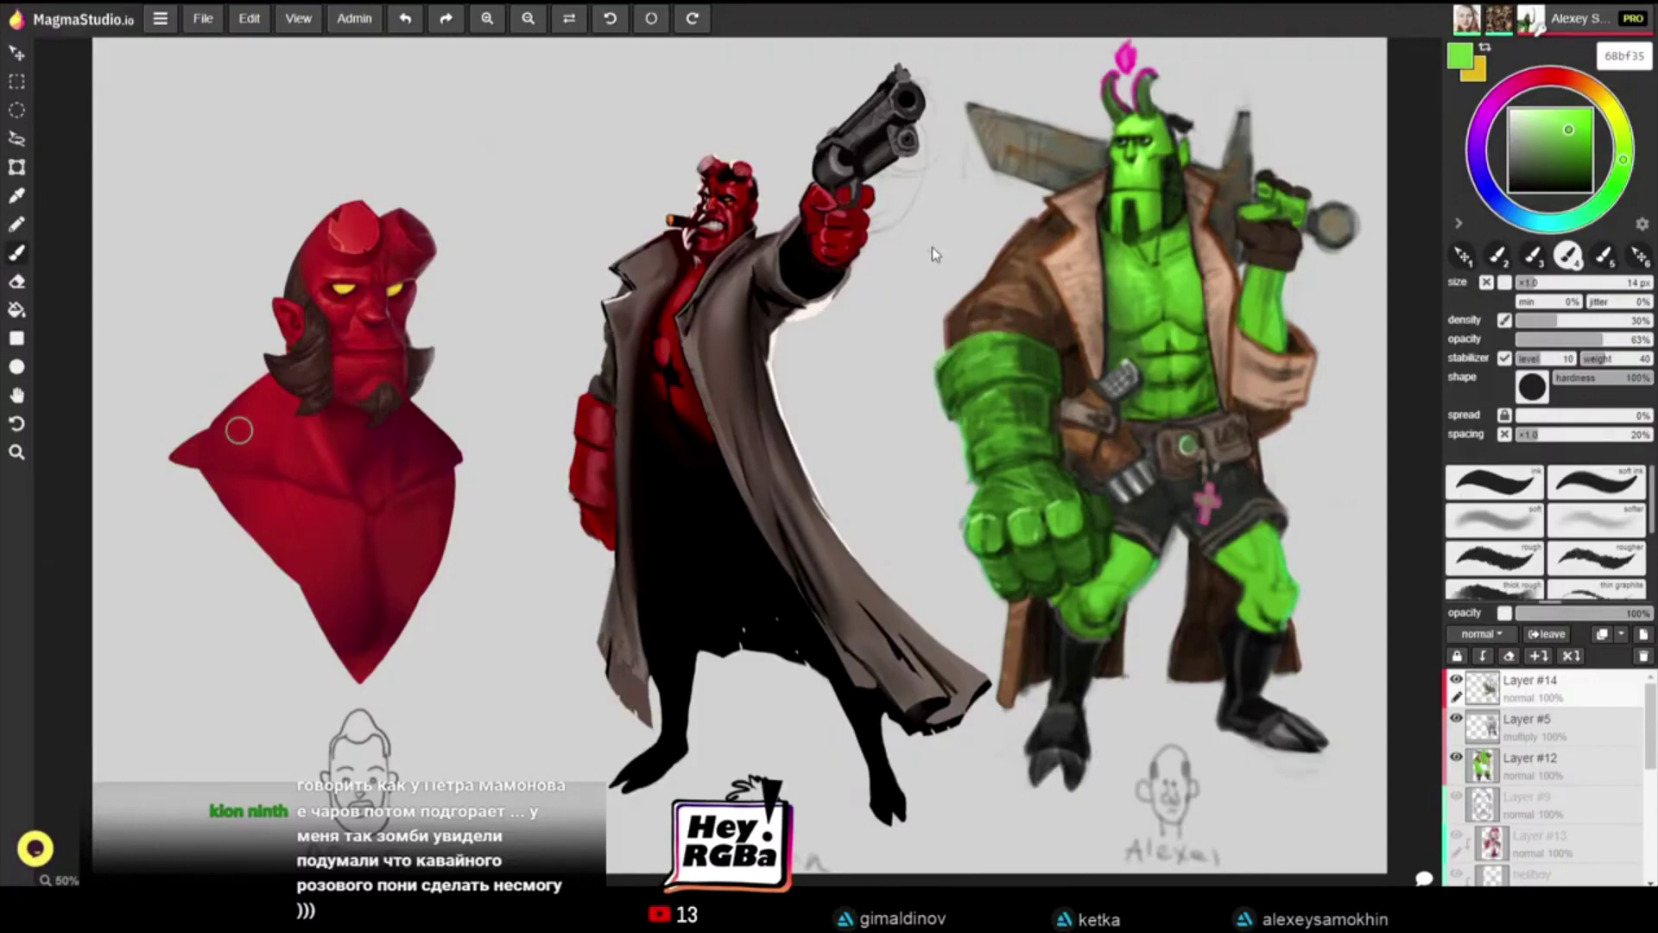
{"action": "left_click_drag", "start_coordinate": [1138, 187], "coordinate": [1139, 199]}
{"action": "left_click", "coordinate": [1136, 183], "text": "alt"}
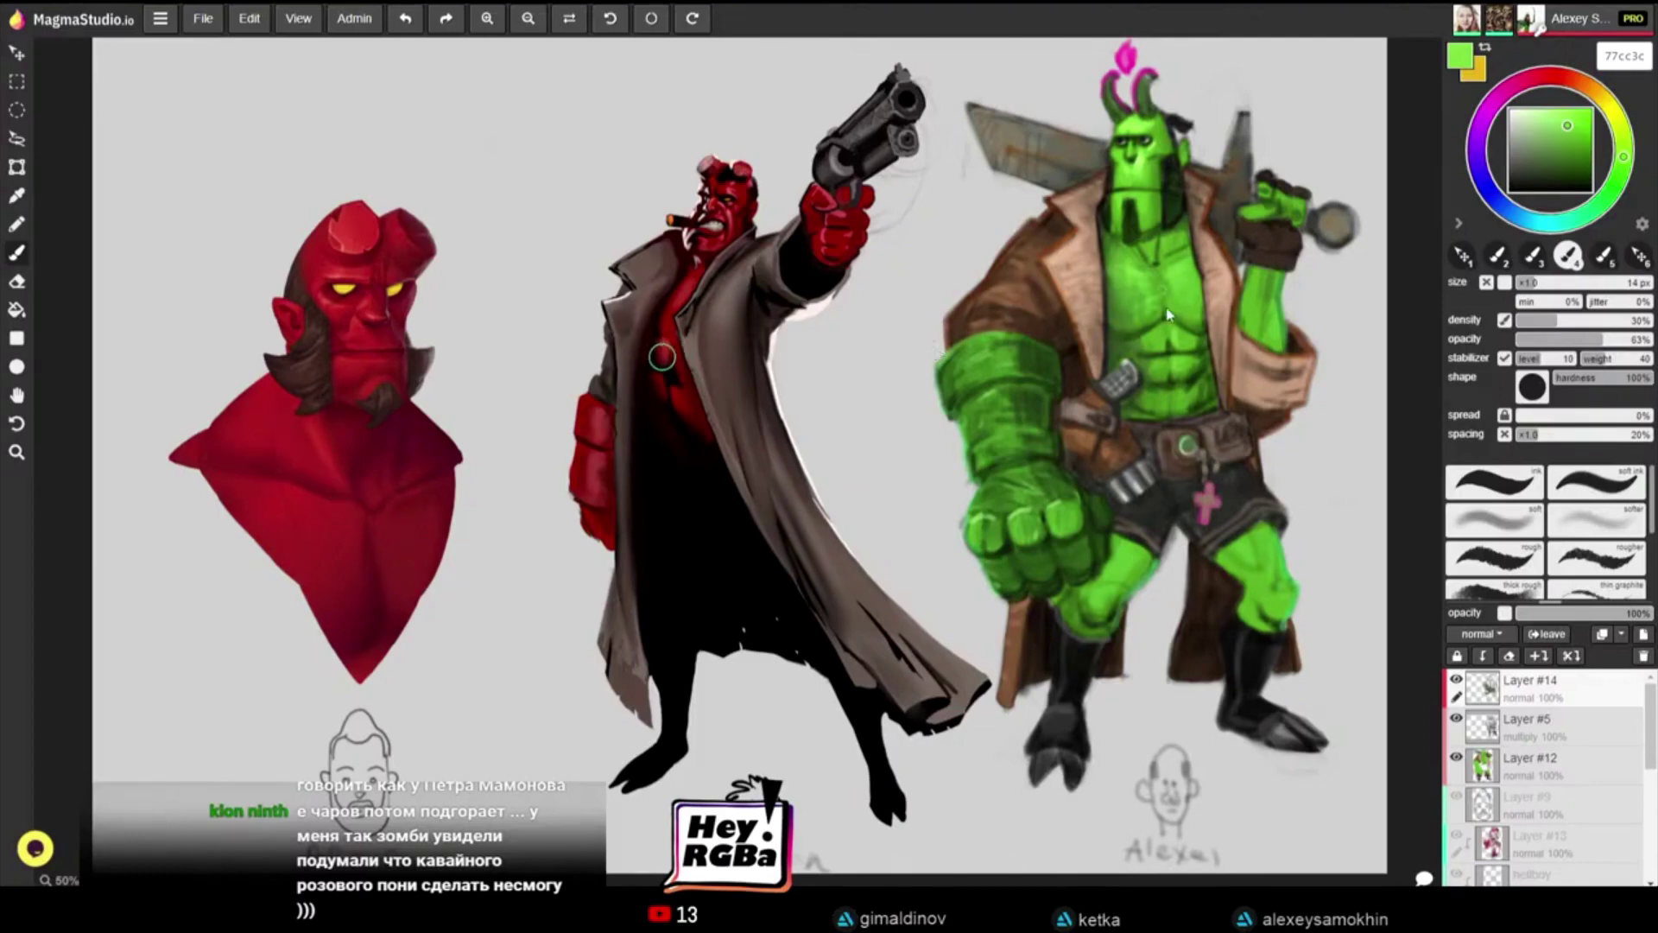
{"action": "key", "text": "i"}
{"action": "left_click", "coordinate": [1297, 342]}
{"action": "key", "text": "b"}
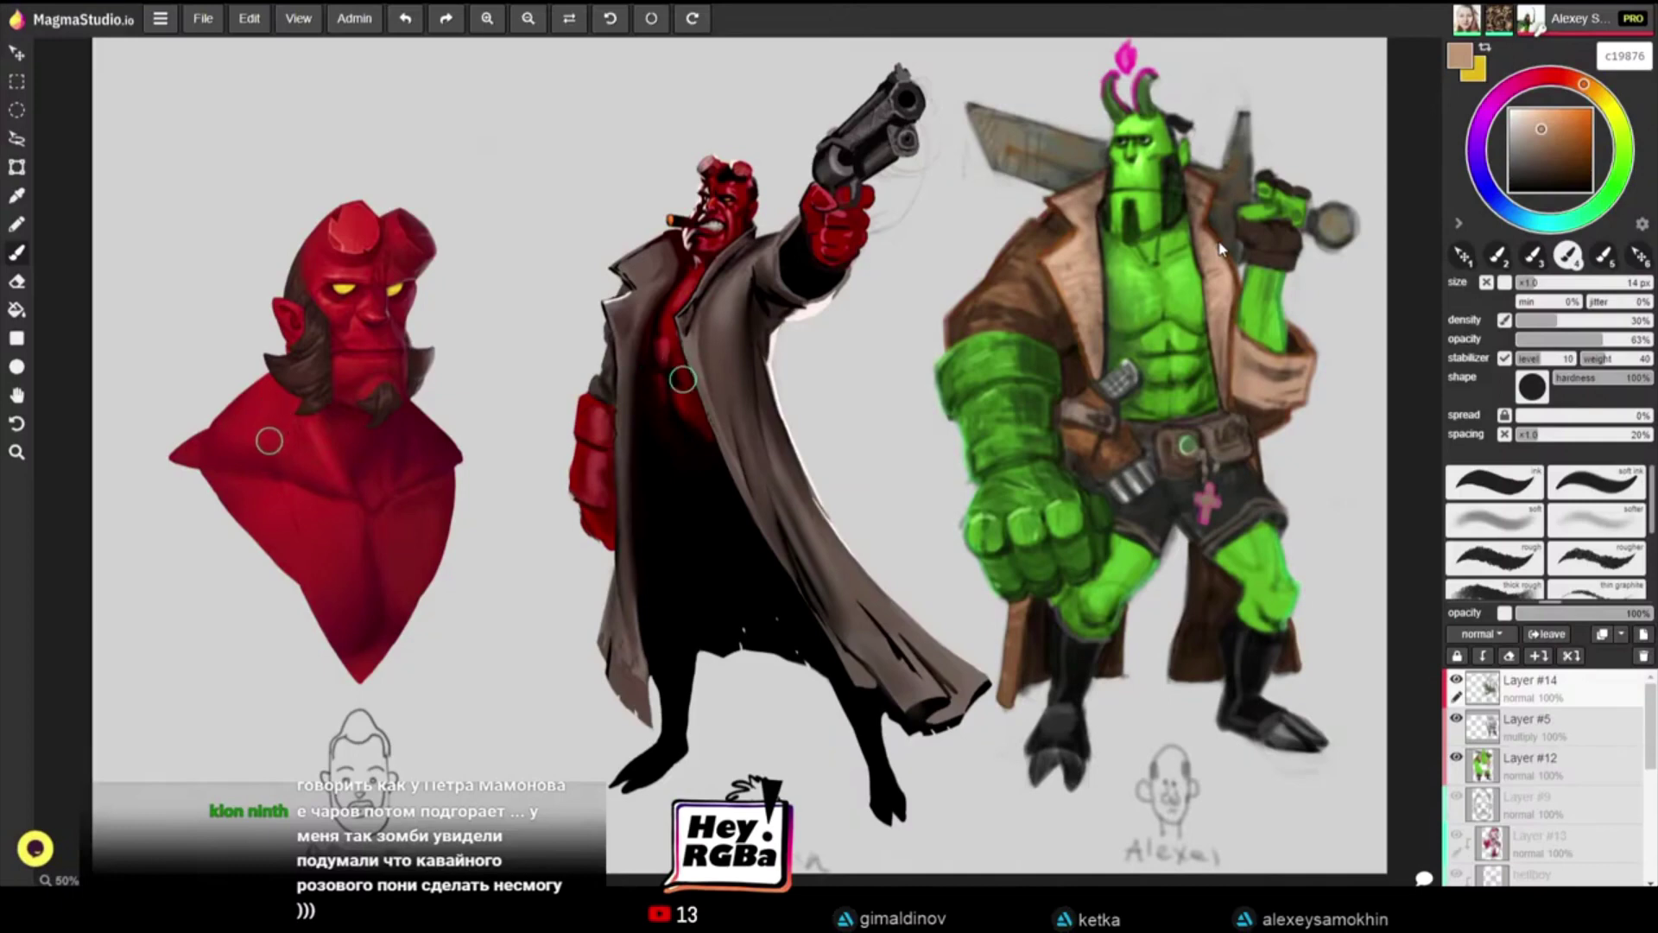
Step: Shade the neck beside the collar with dark green 314022, and work brown 8e4912 into the coat's shoulder and sleeve
{"action": "key", "text": "i"}
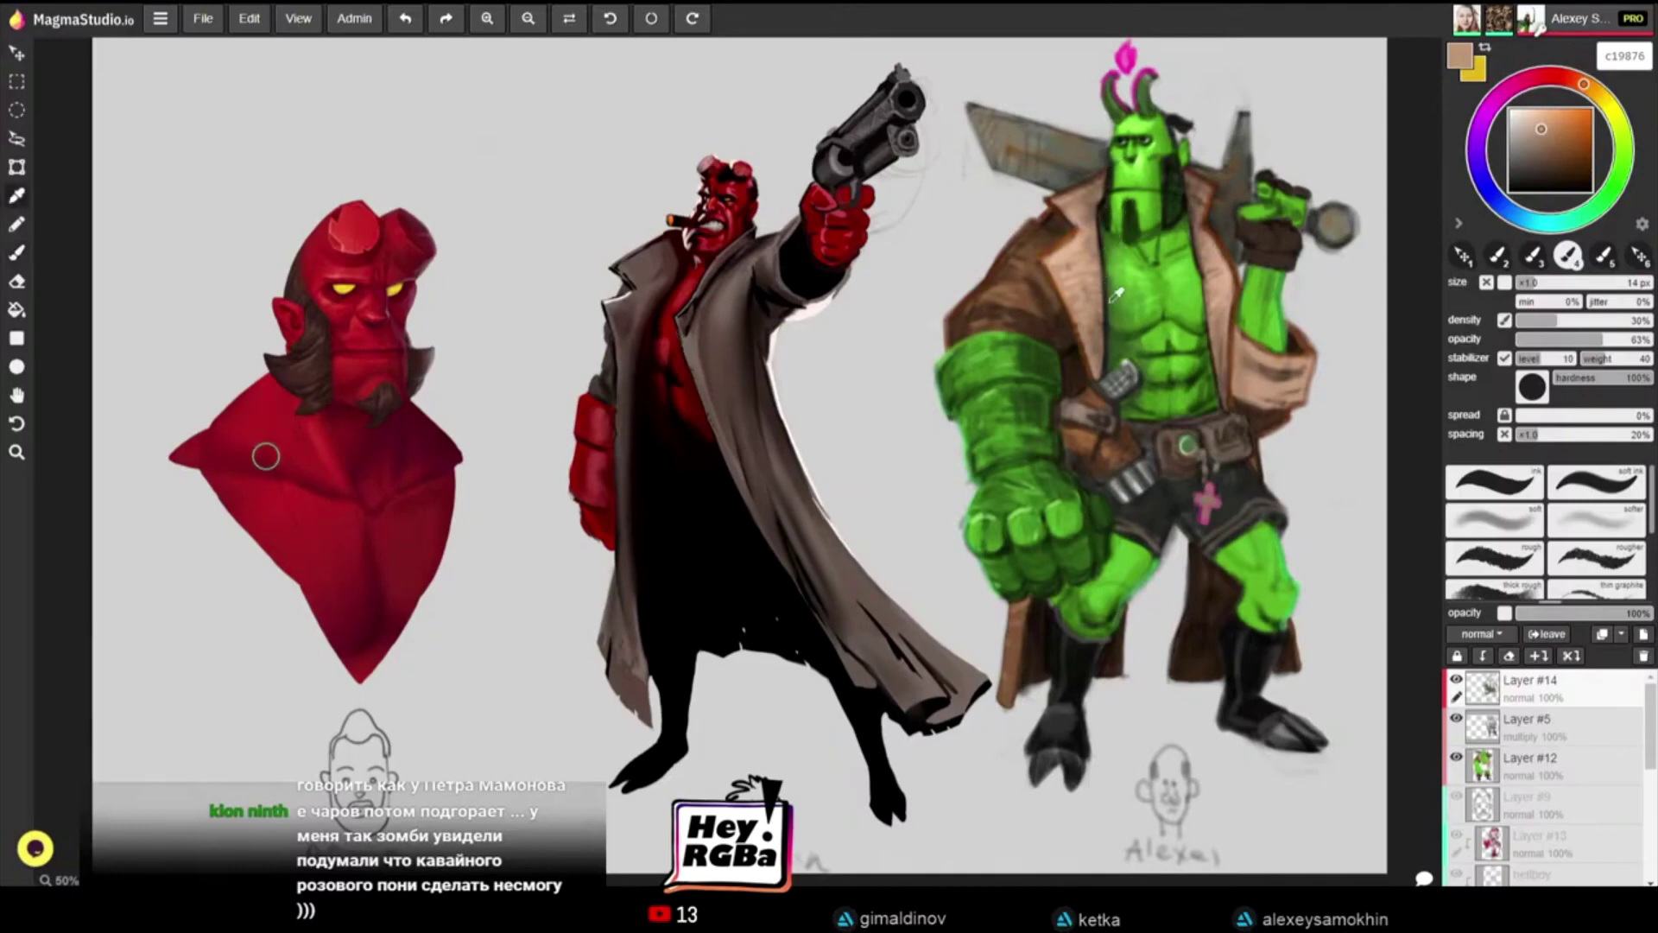
{"action": "left_click", "coordinate": [1103, 200]}
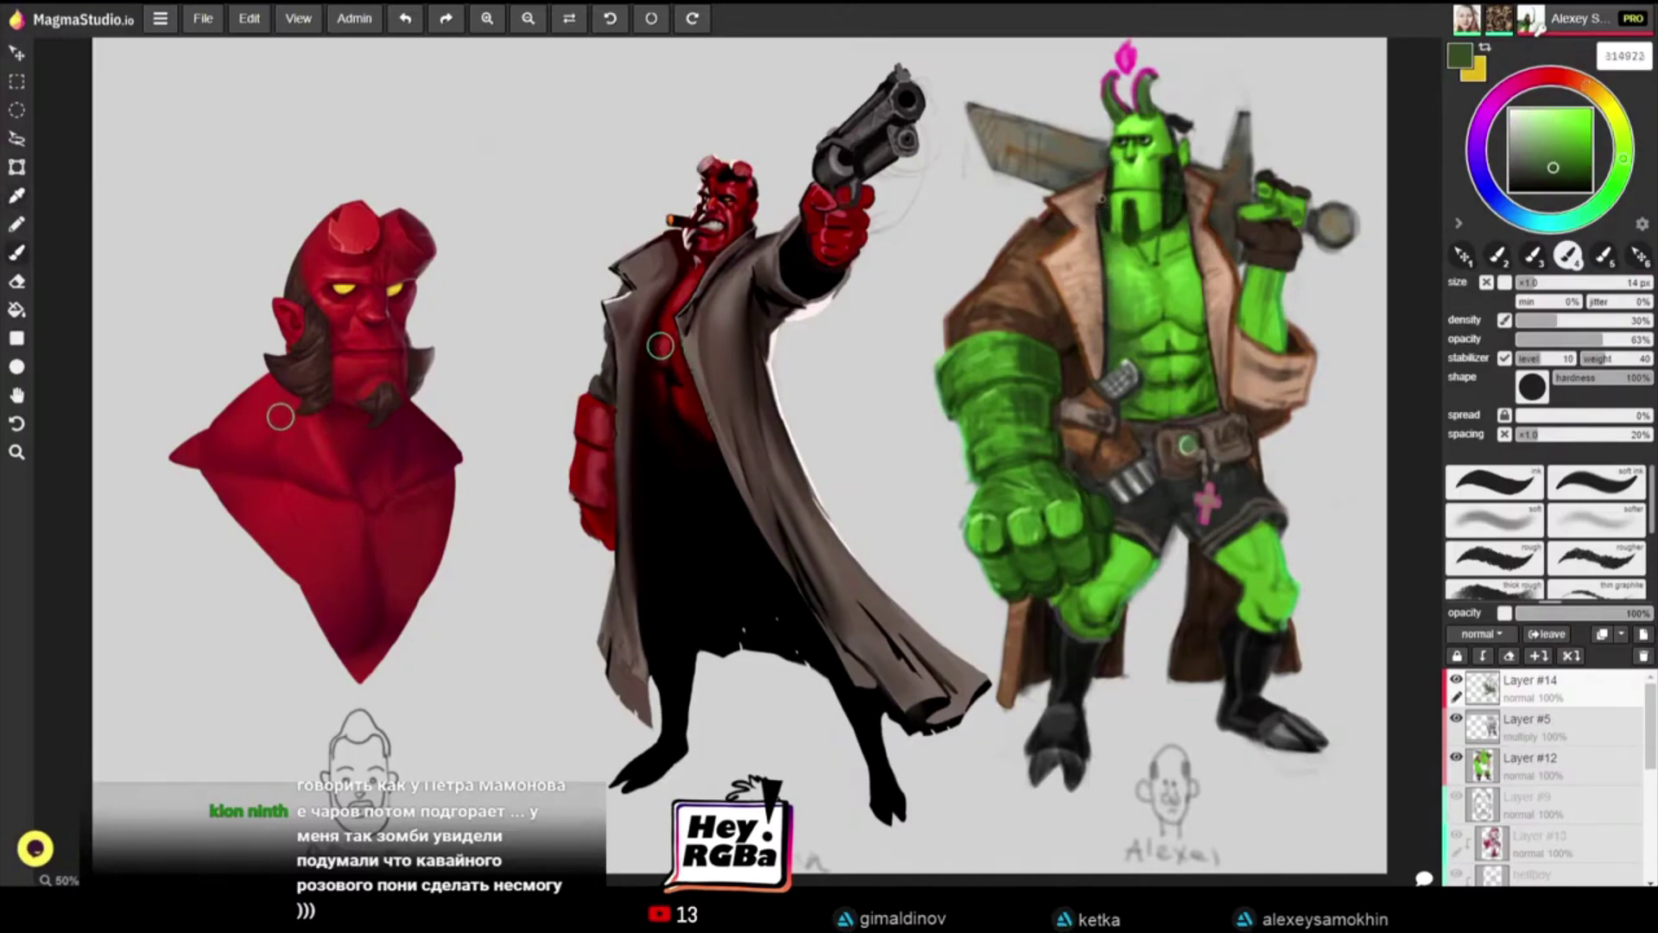
{"action": "key", "text": "i"}
{"action": "left_click", "coordinate": [1073, 234]}
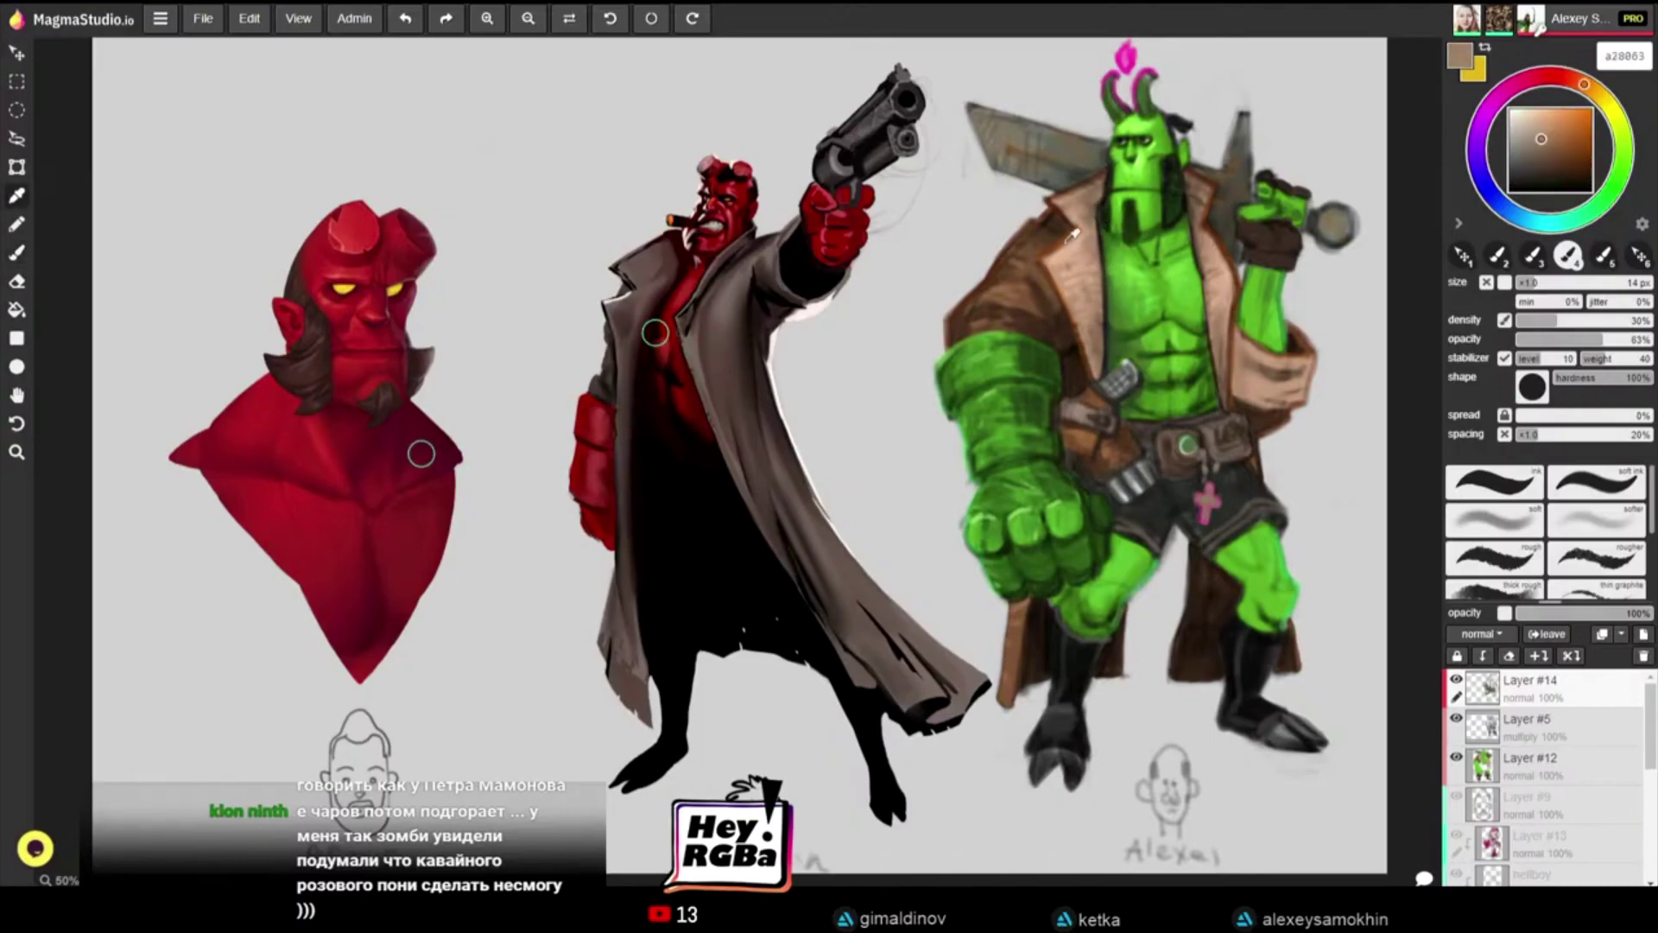
{"action": "left_click", "coordinate": [1073, 234]}
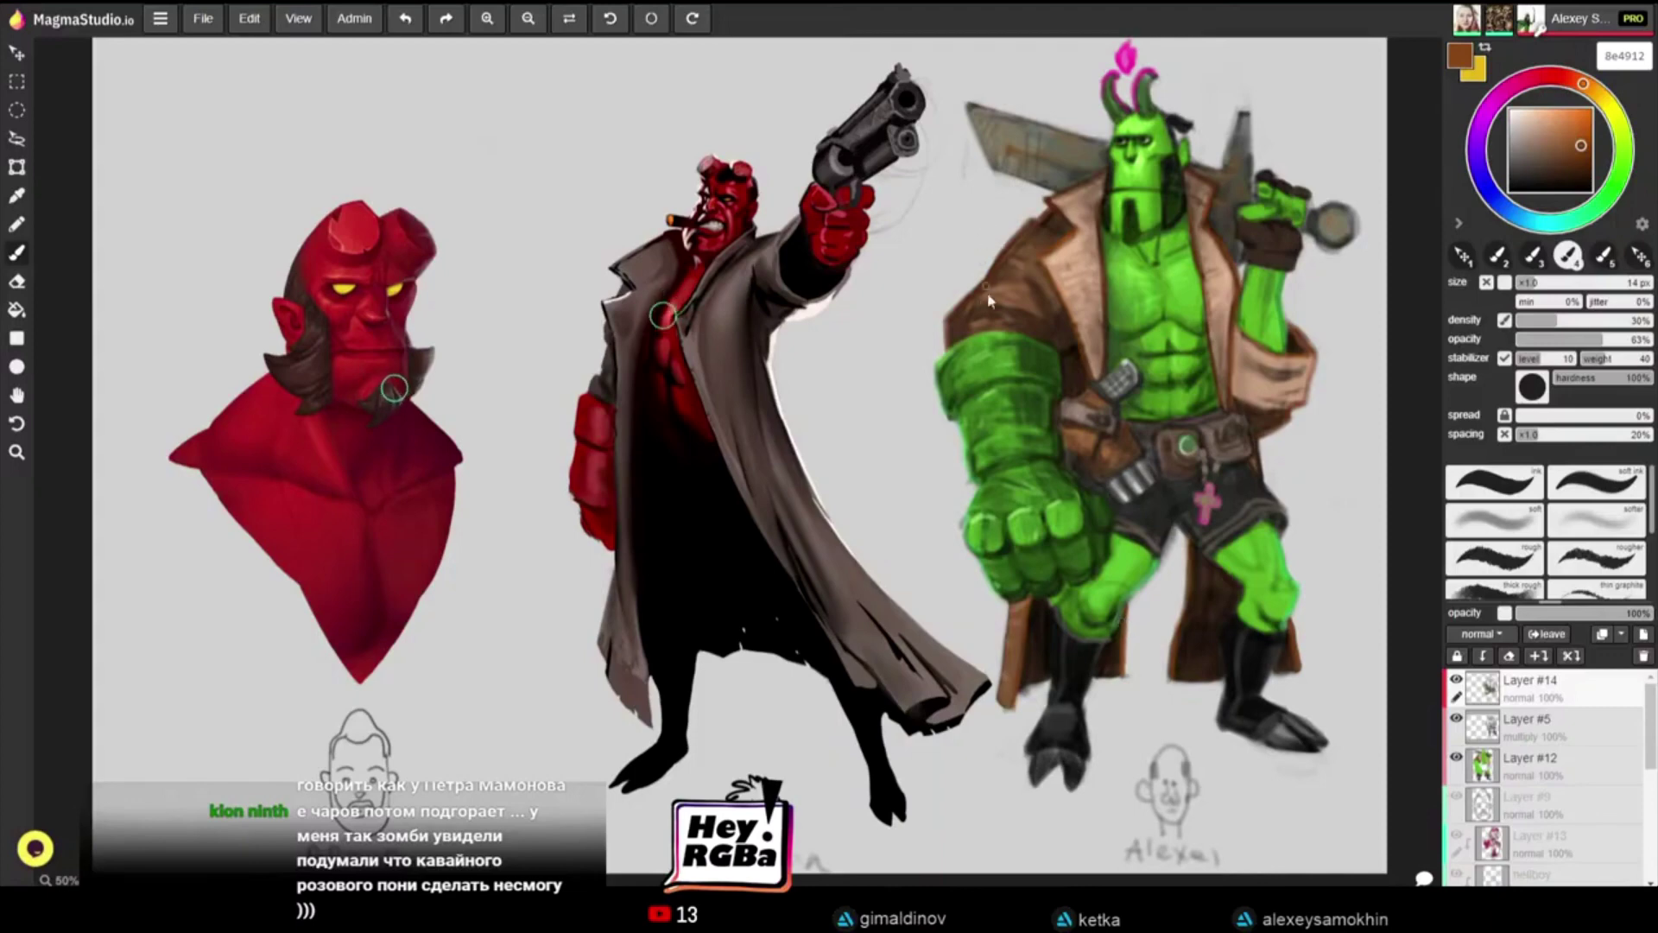
Step: Rework the coat around the shoulder and raised arm with browns 7c4a27 and 6c3c19 and darks 150e09 and 241910, mostly at 14 px
{"action": "left_click", "coordinate": [1071, 334], "text": "alt"}
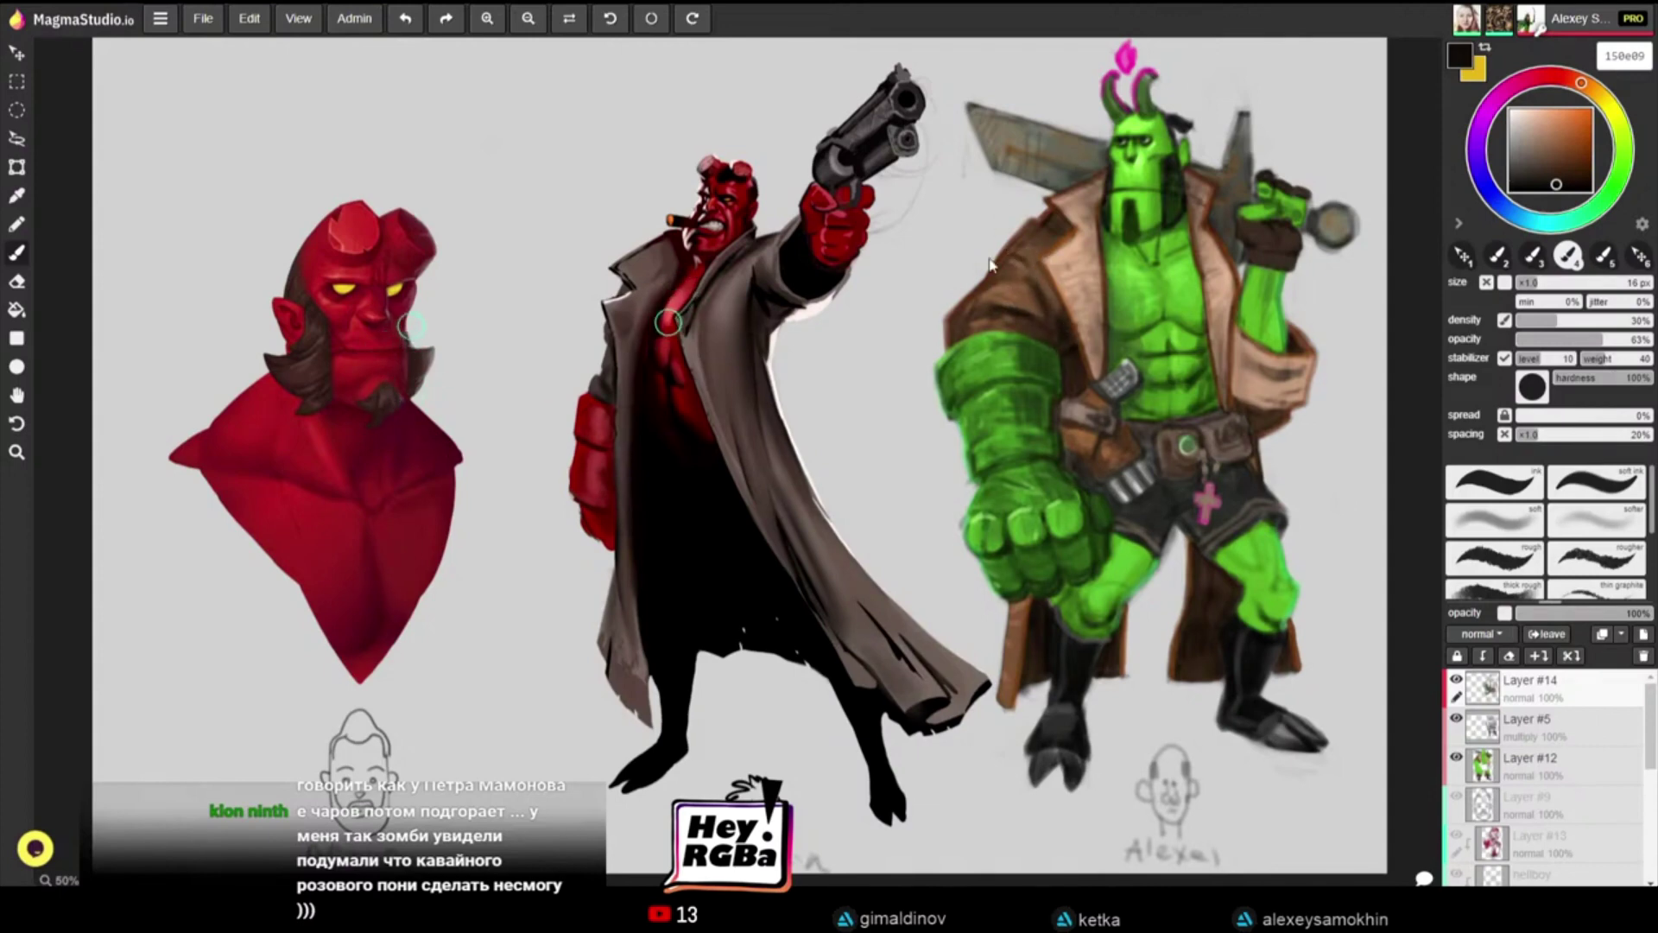
{"action": "left_click", "coordinate": [1238, 318], "text": "alt"}
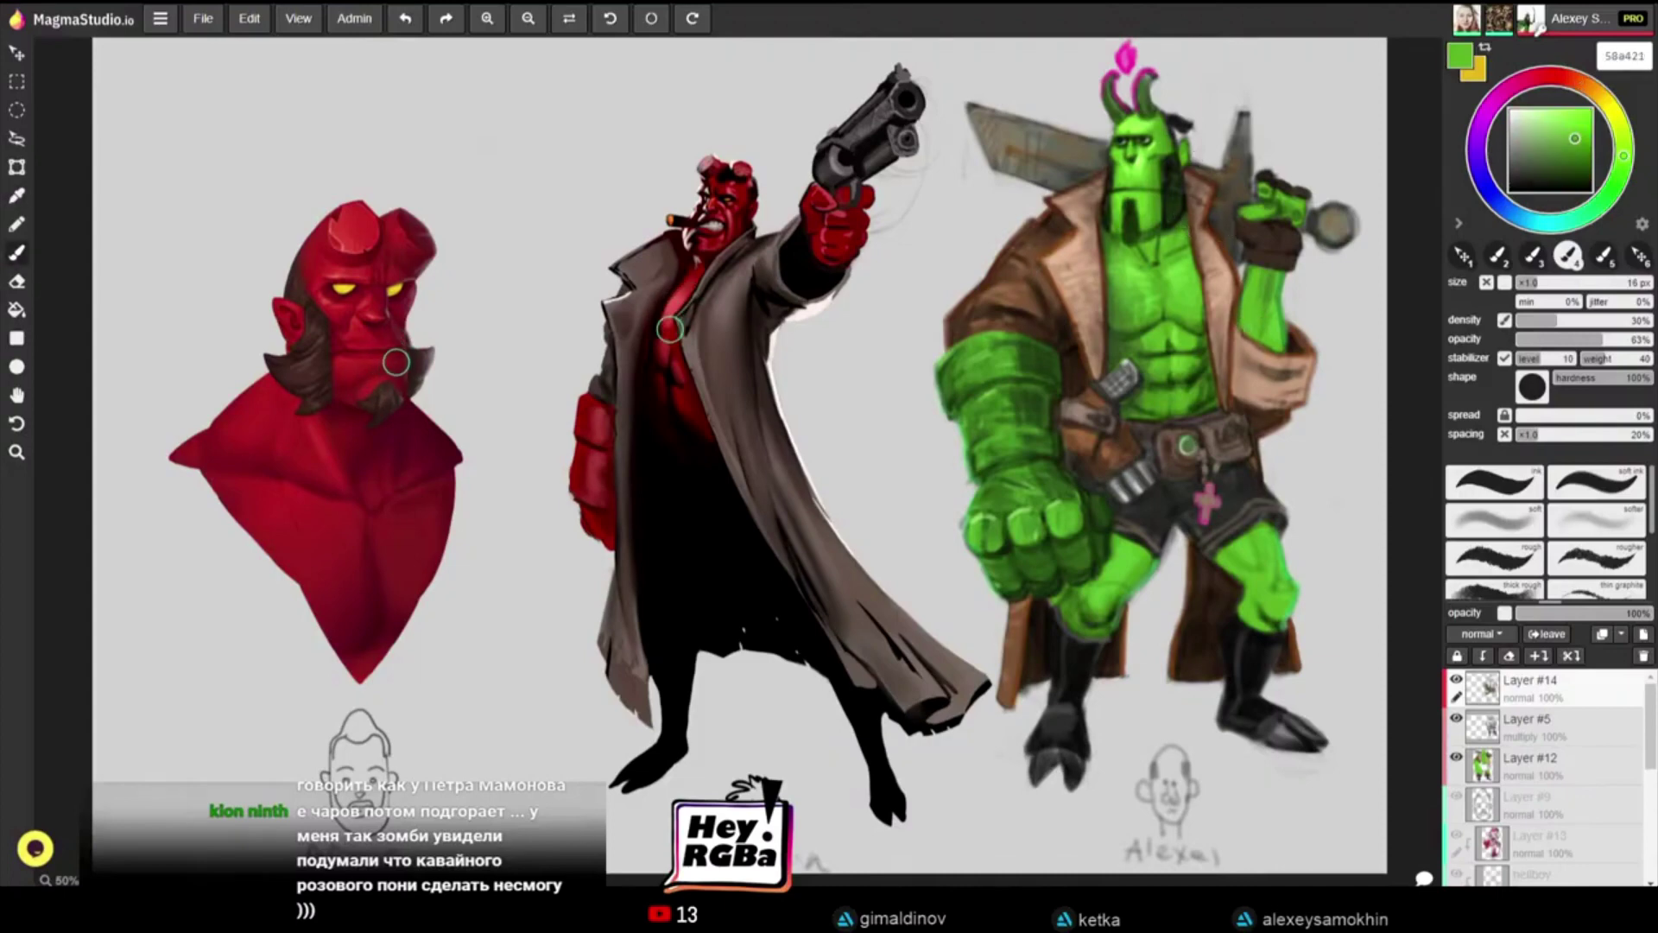
{"action": "left_click", "coordinate": [1234, 251], "text": "alt"}
{"action": "key", "text": "bracketleft"}
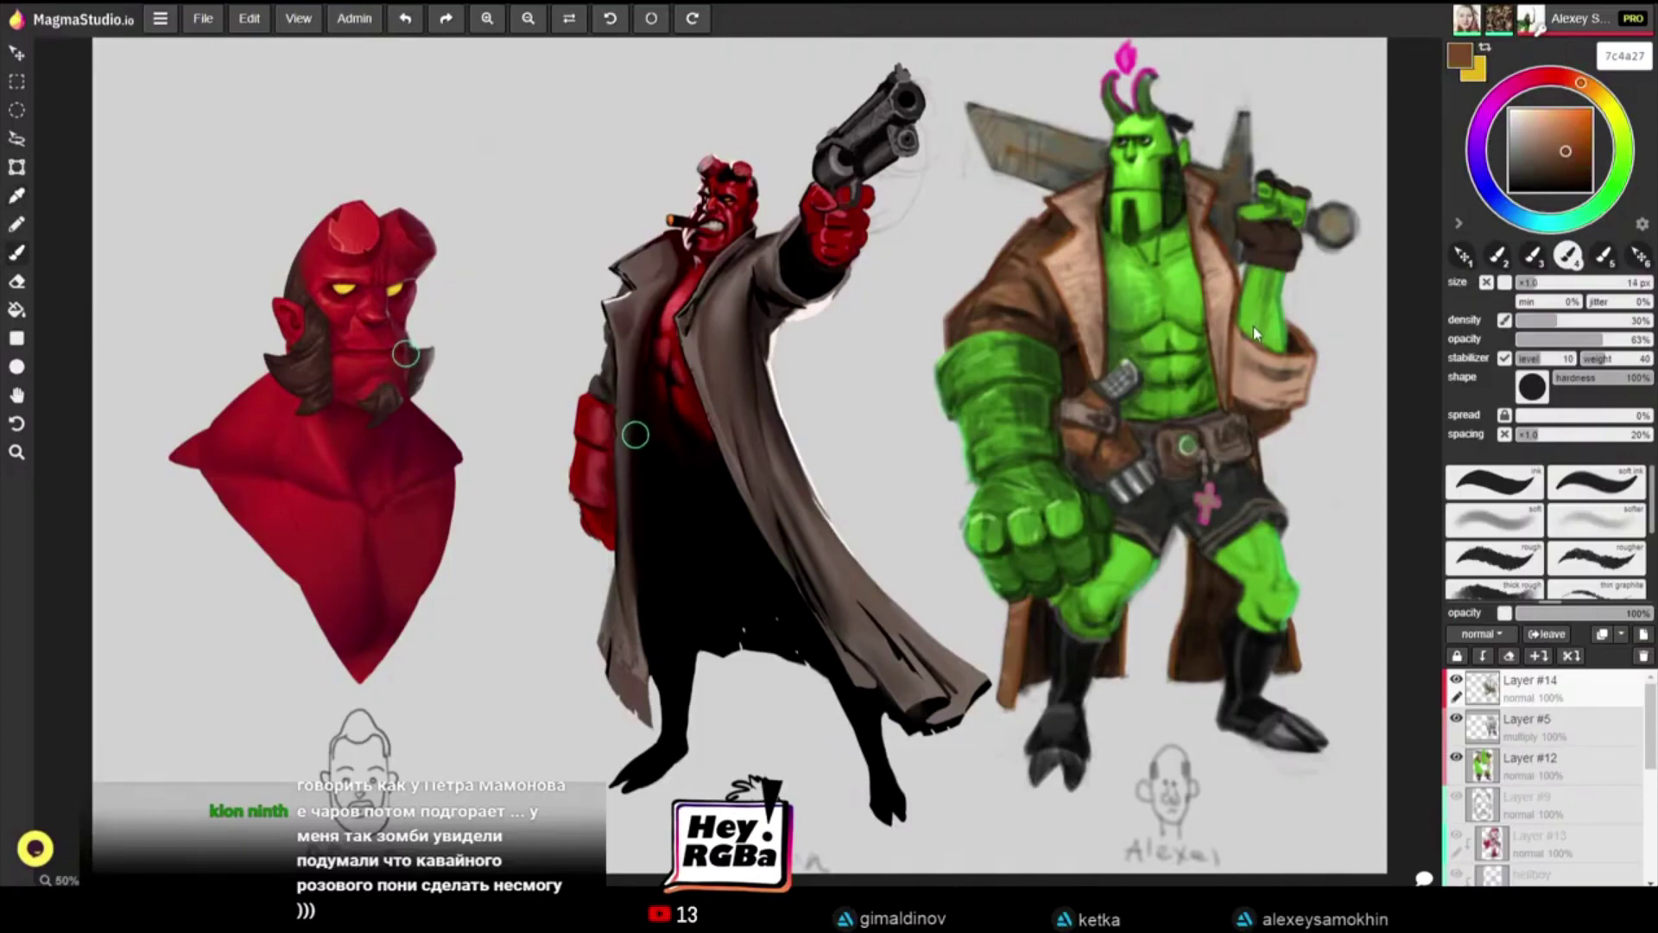
{"action": "left_click", "coordinate": [1287, 331], "text": "alt"}
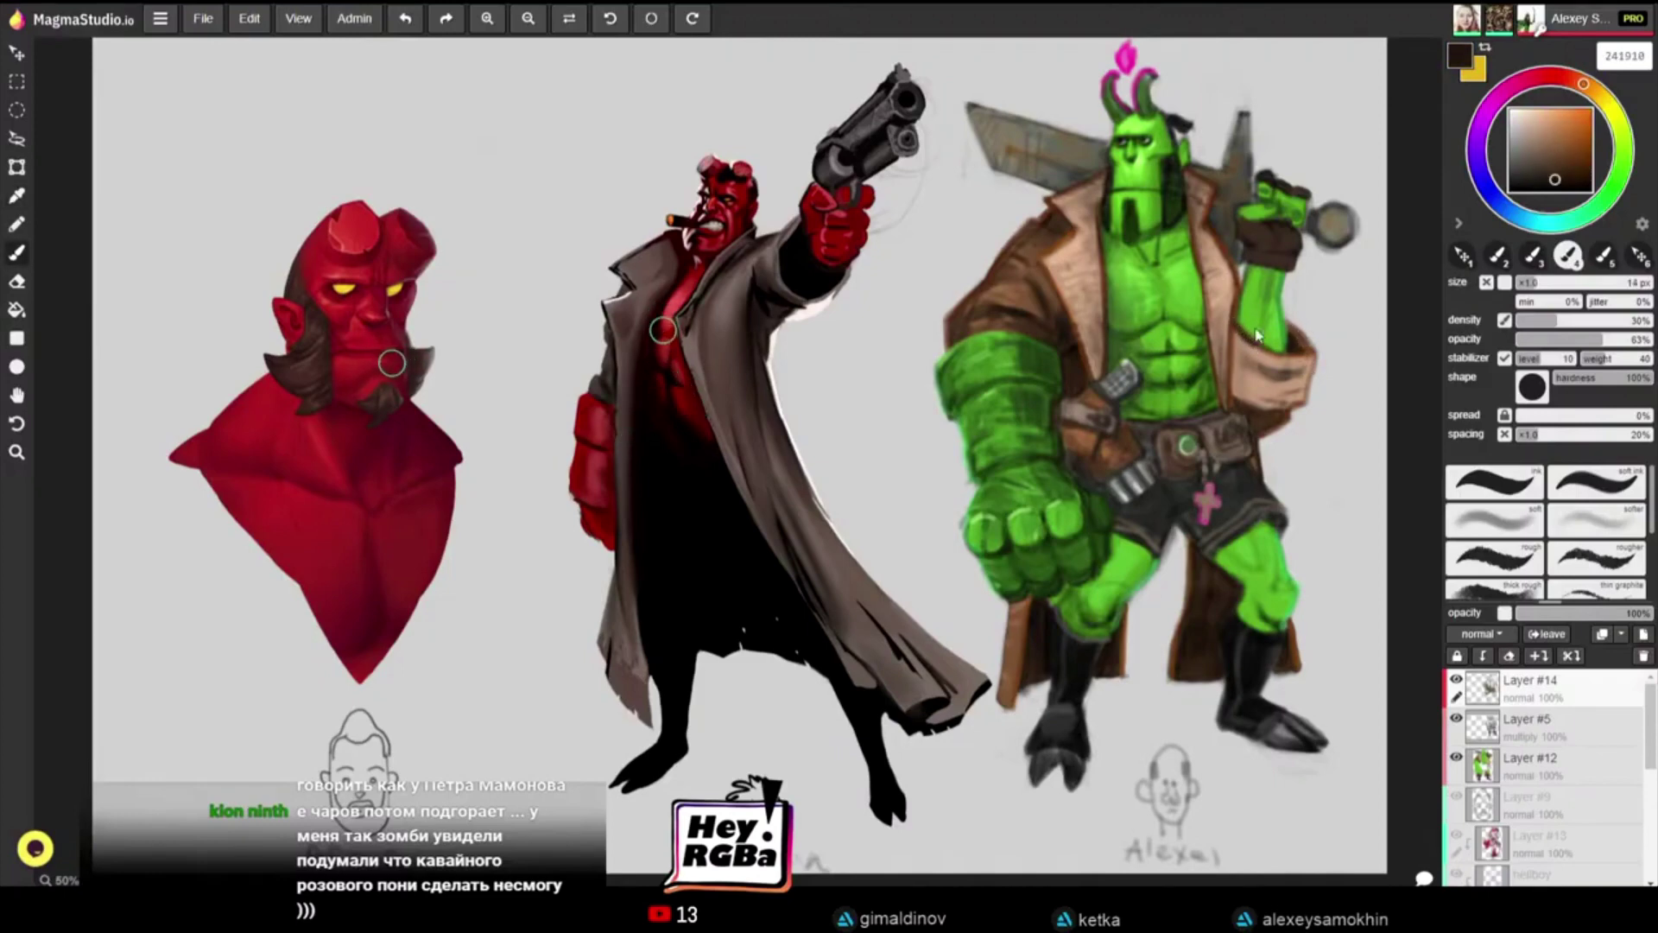
{"action": "left_click", "coordinate": [1242, 262], "text": "alt"}
{"action": "left_click", "coordinate": [1238, 272], "text": "alt"}
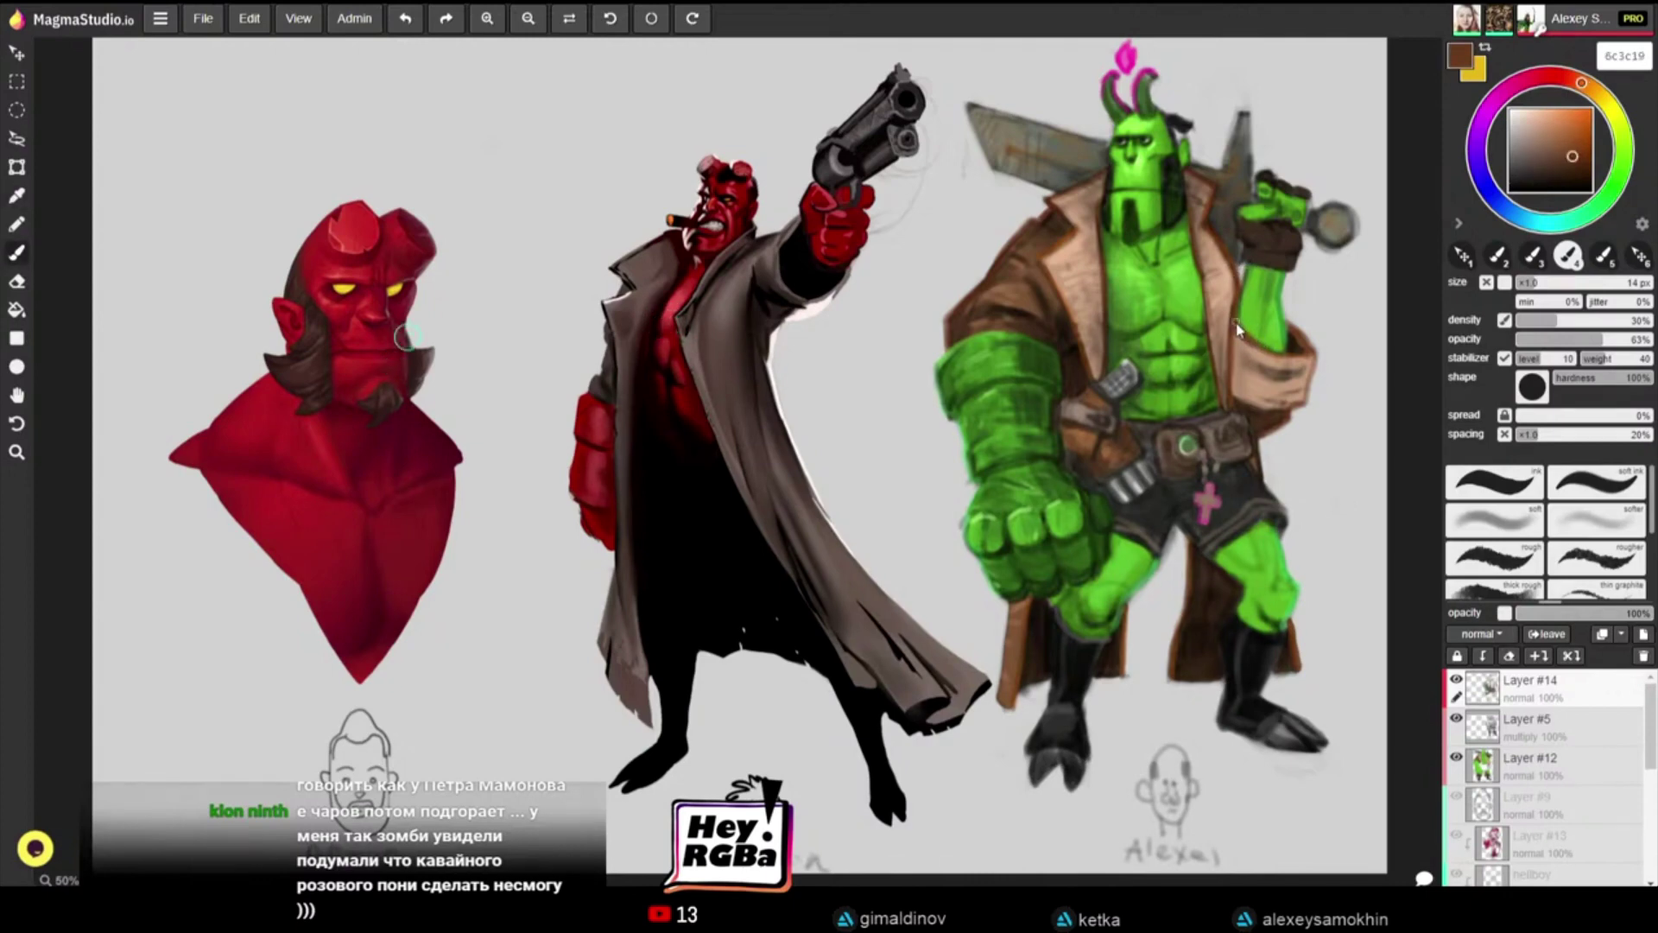
{"action": "left_click", "coordinate": [1245, 259], "text": "alt"}
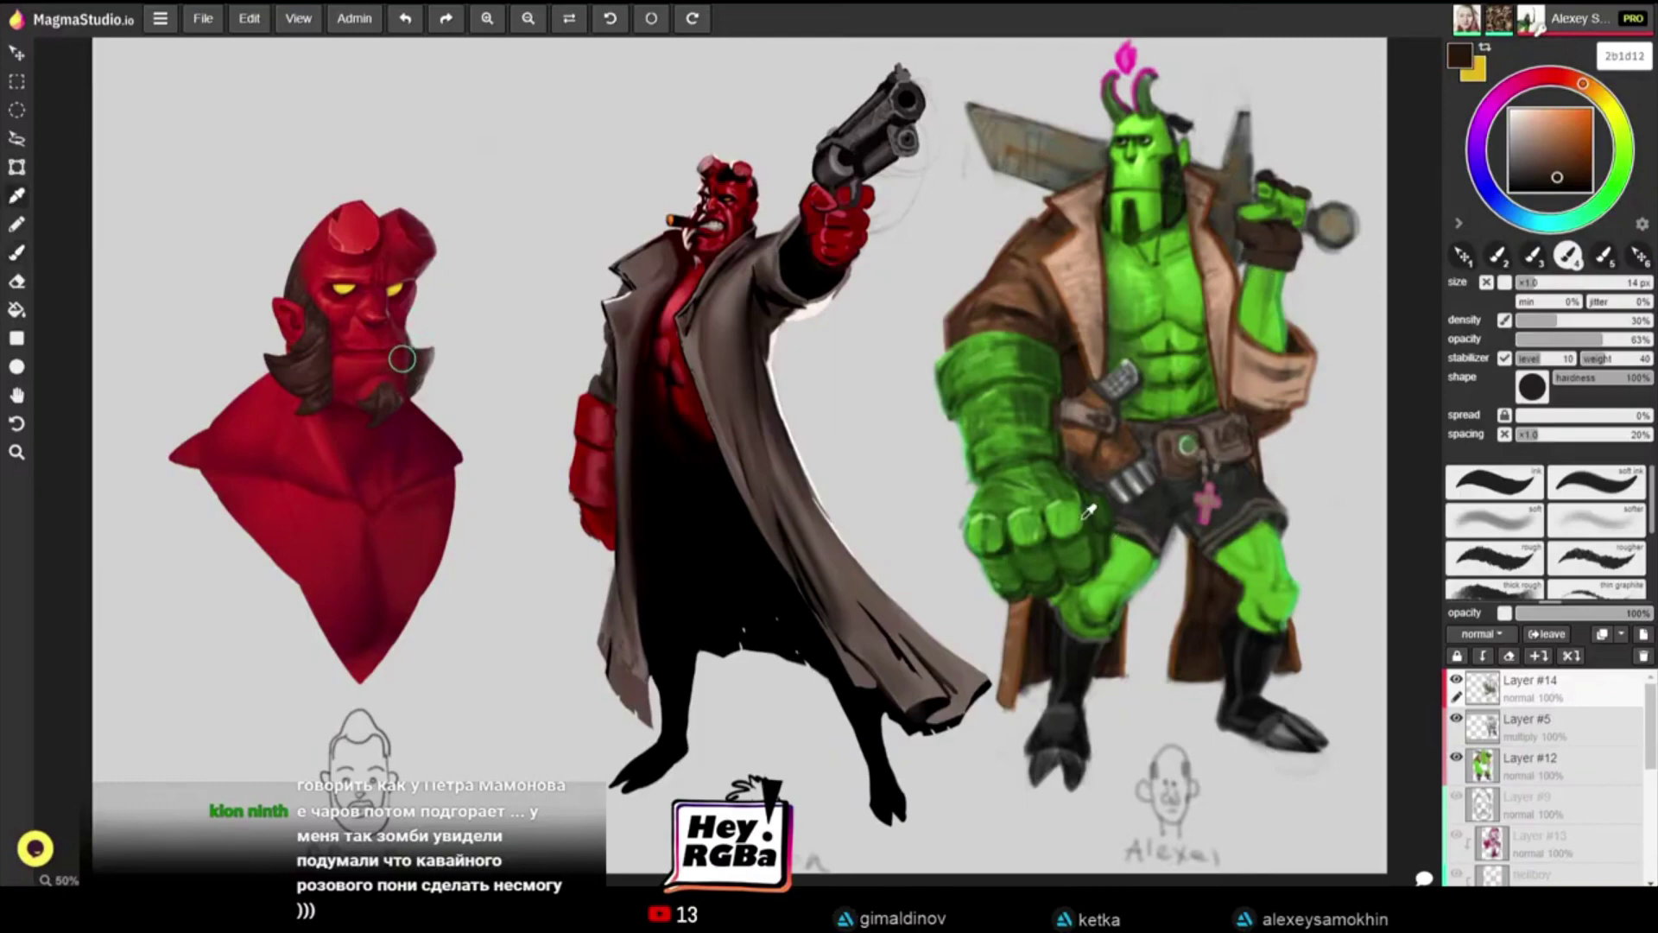
Step: Shade the raised forearm between glove and cuff with dark green 274a15 at 30 px, and blend it with green 45841c
{"action": "left_click", "coordinate": [1063, 465], "text": "alt"}
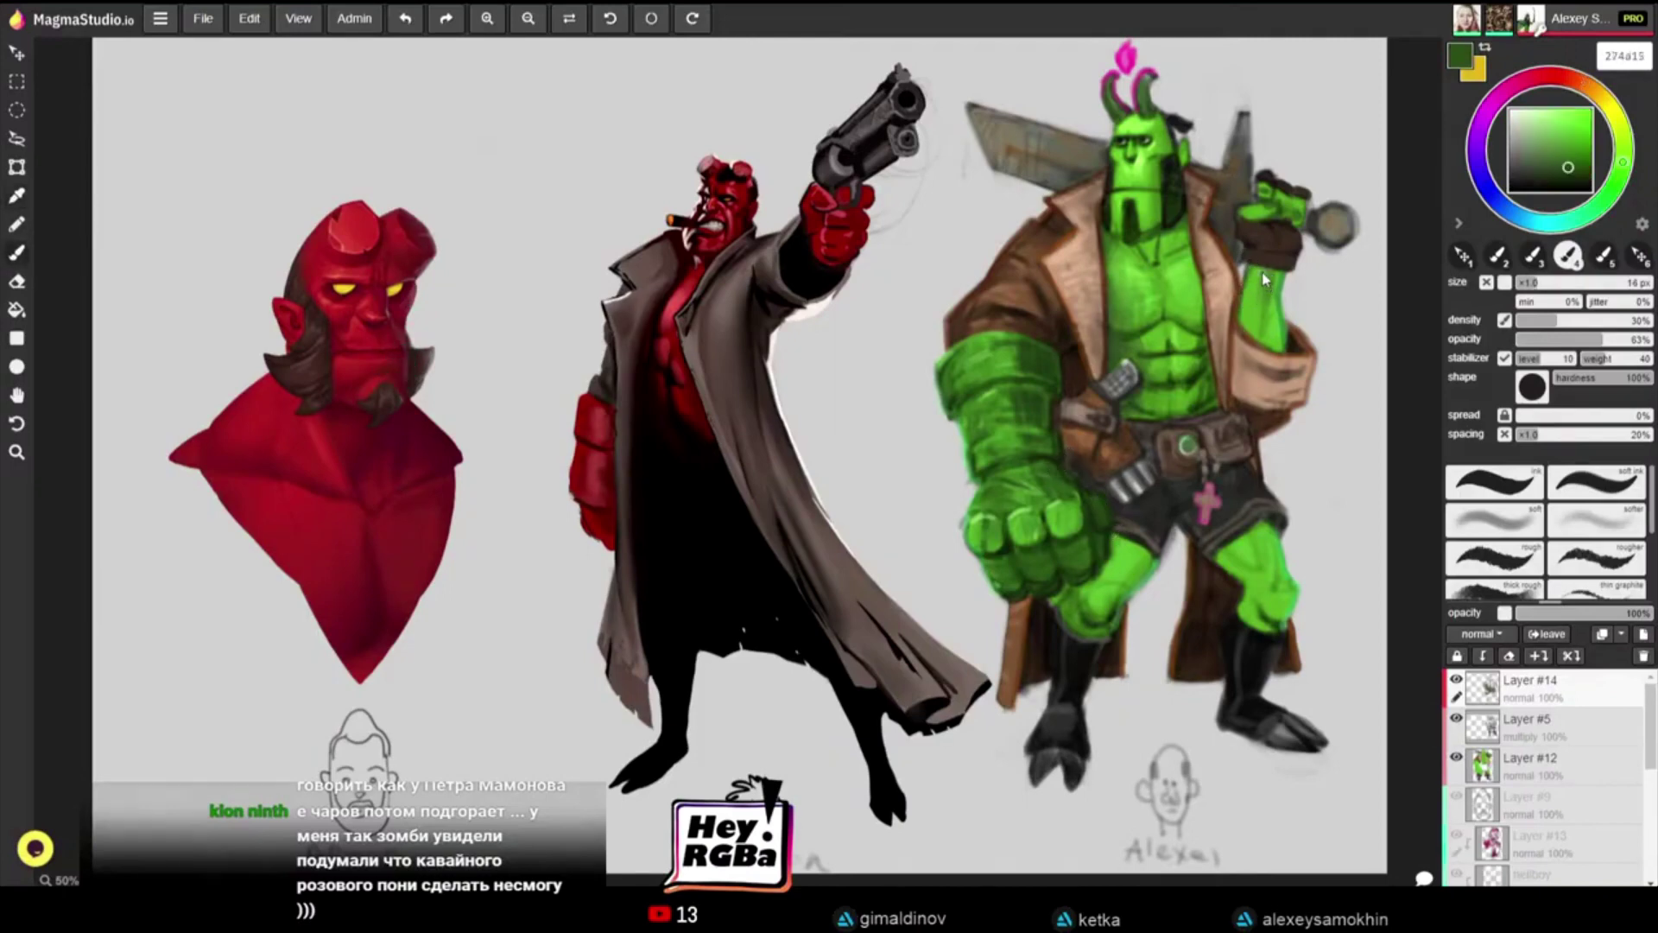
{"action": "key", "text": "]"}
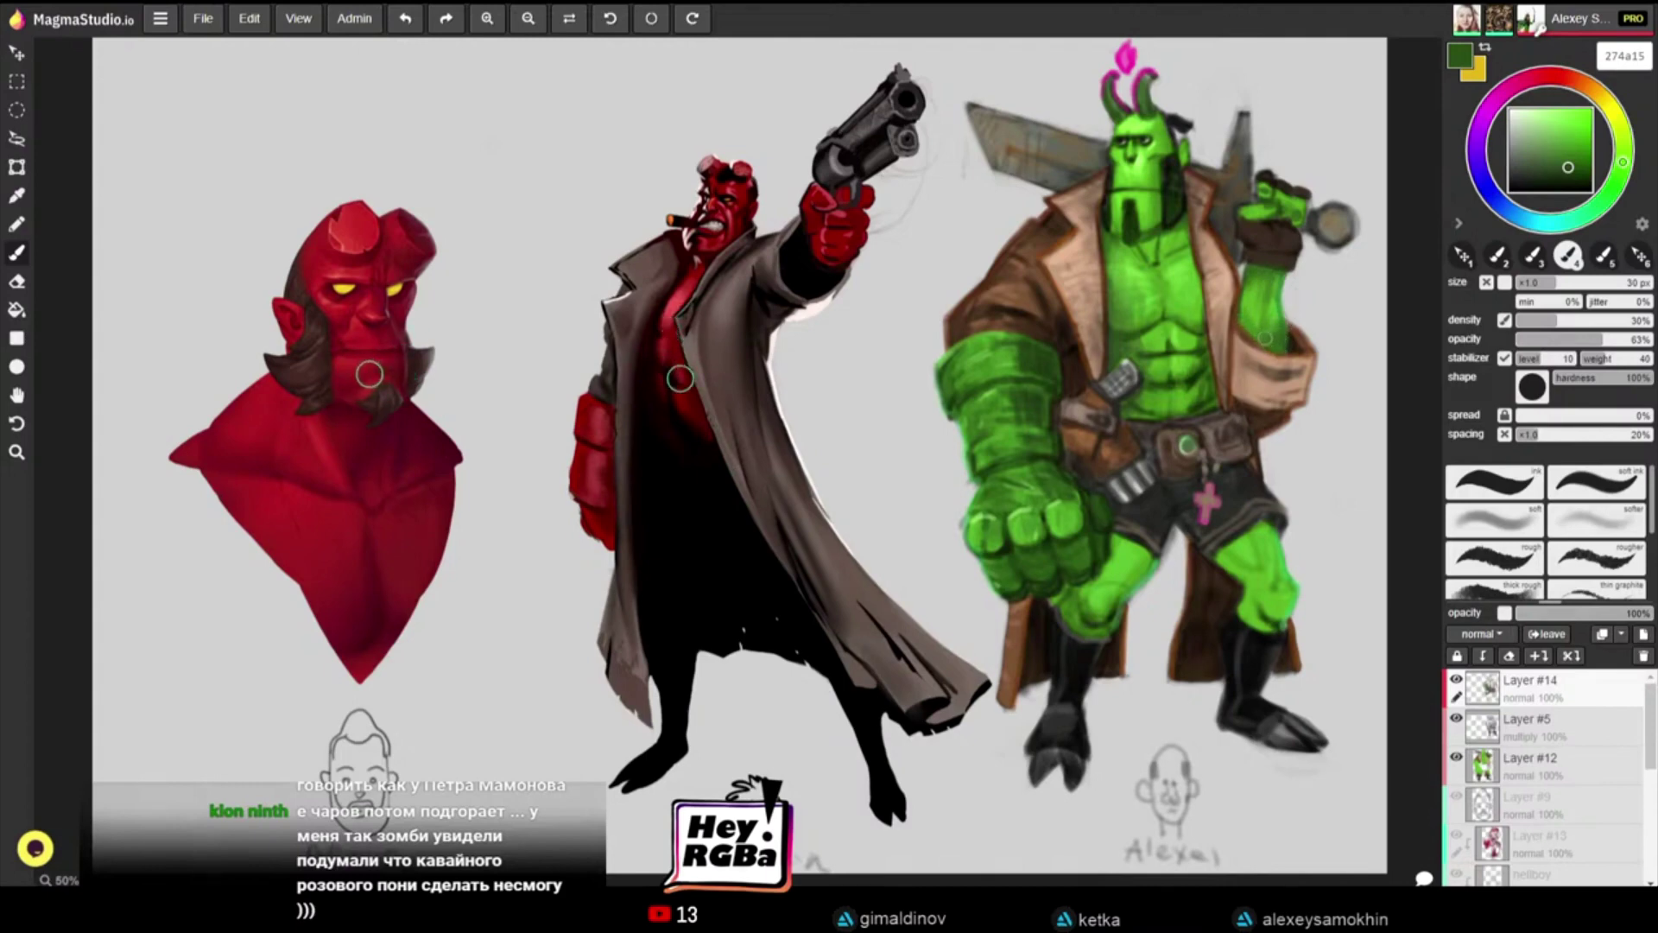
{"action": "left_click_drag", "start_coordinate": [1257, 311], "coordinate": [1266, 340]}
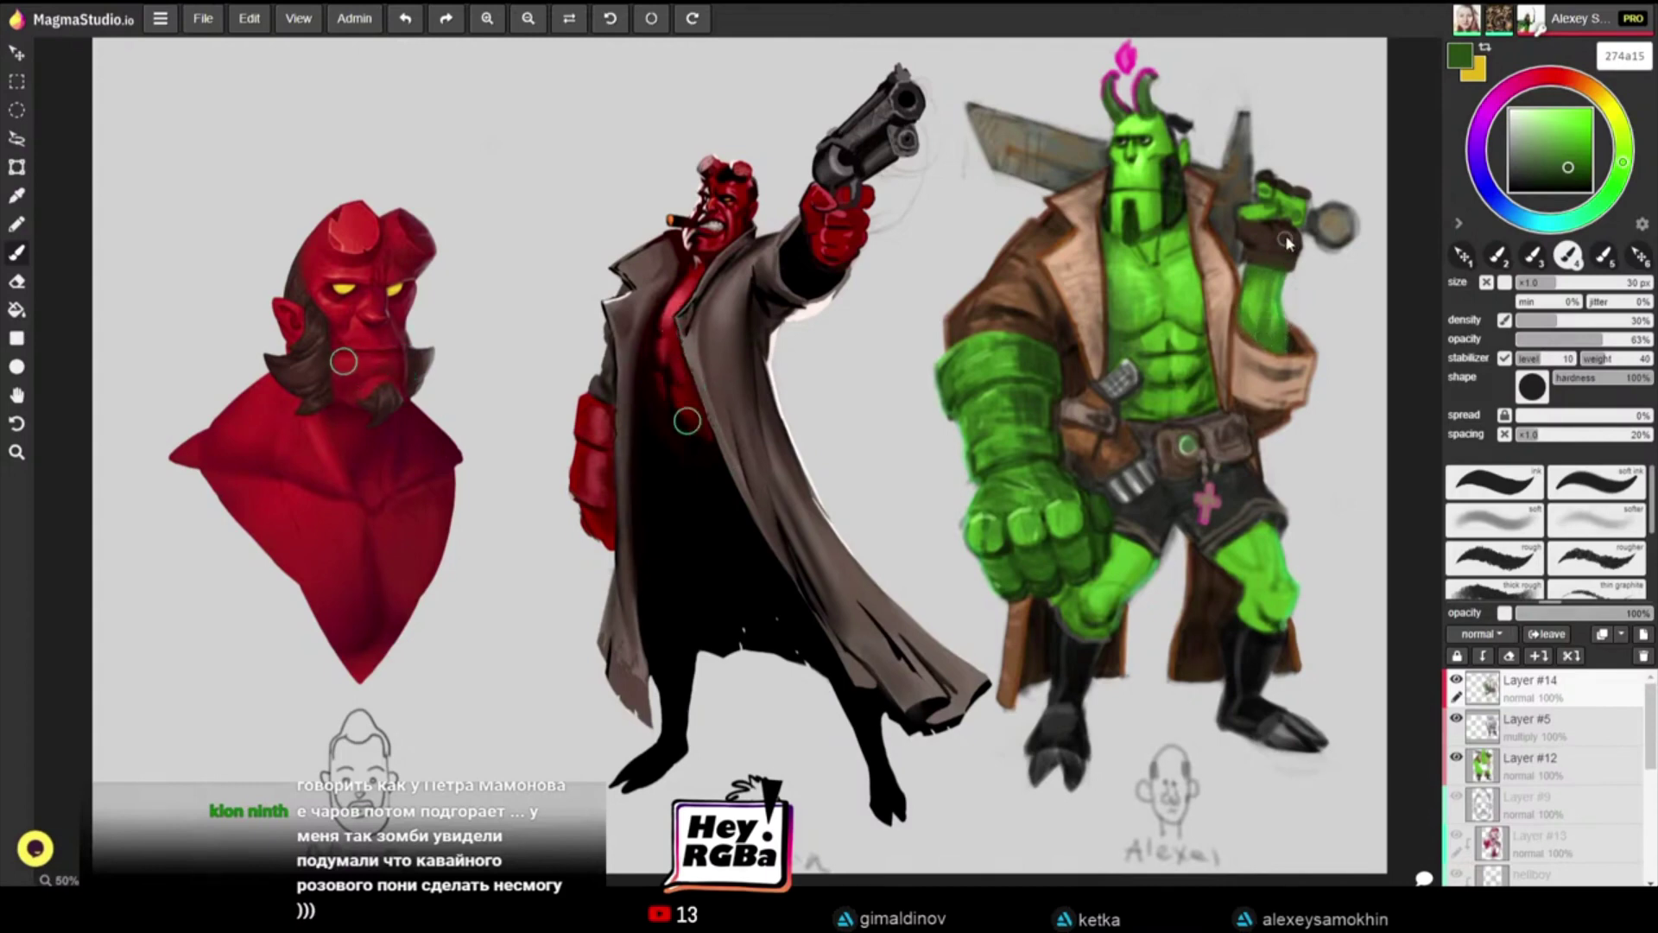
{"action": "left_click", "coordinate": [1264, 310], "text": "alt"}
{"action": "left_click", "coordinate": [1265, 316], "text": "alt"}
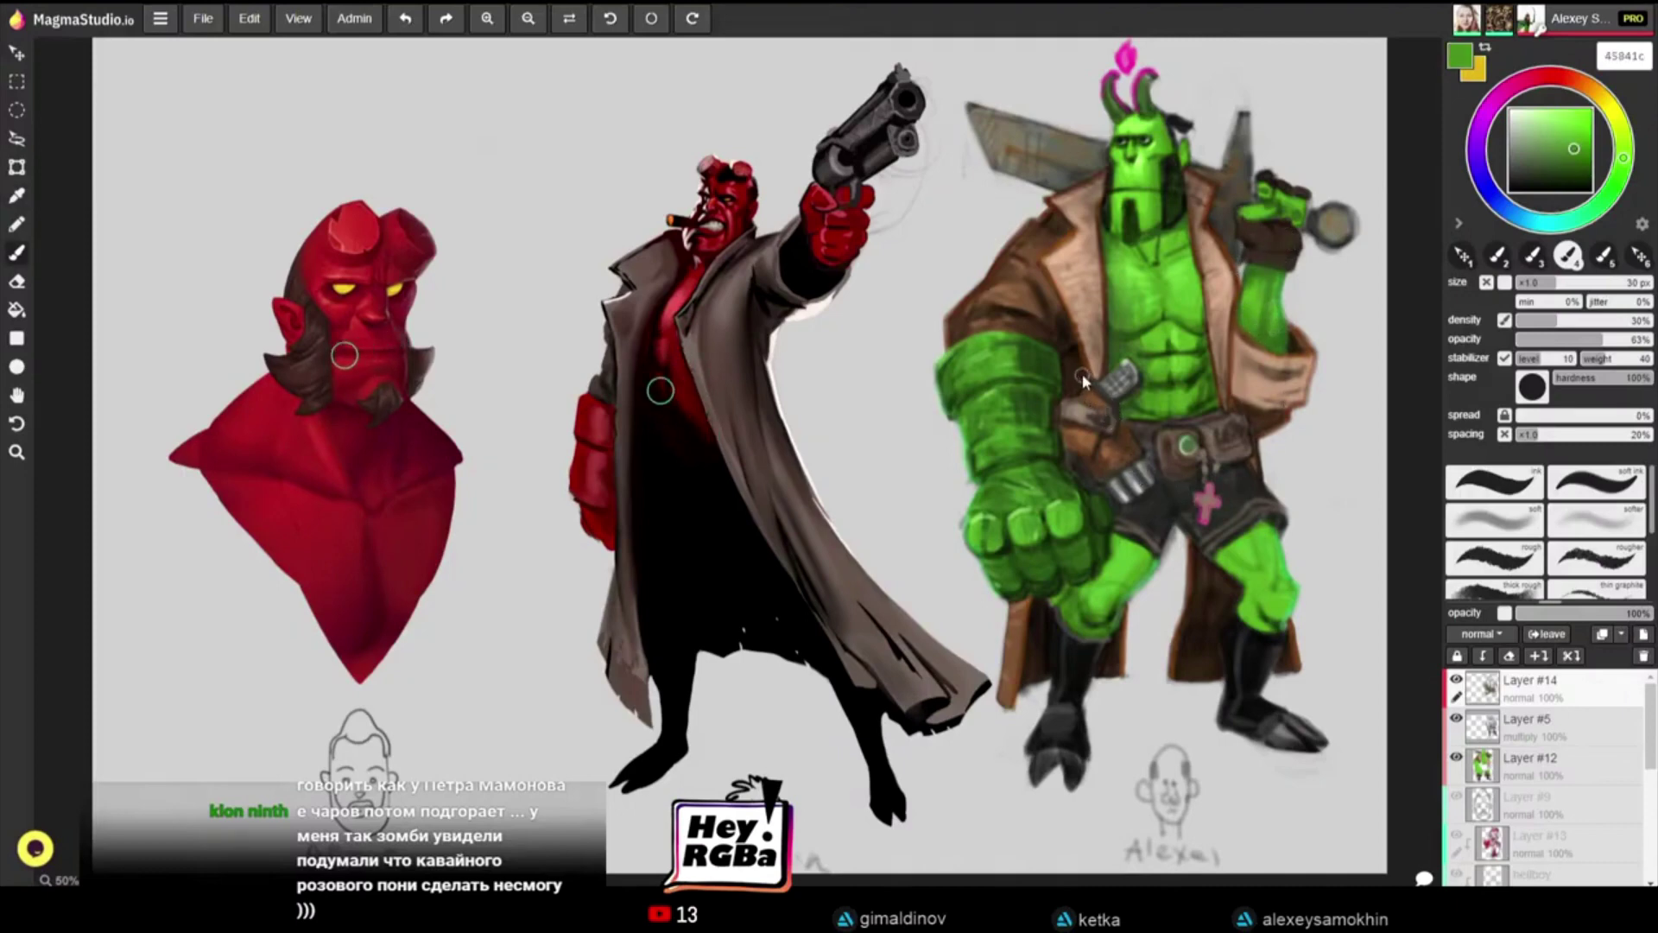
Step: Refine the fingers of the raised hand with light green 60b631 at 12 px
{"action": "key", "text": "["}
{"action": "left_click", "coordinate": [1265, 222], "text": "alt"}
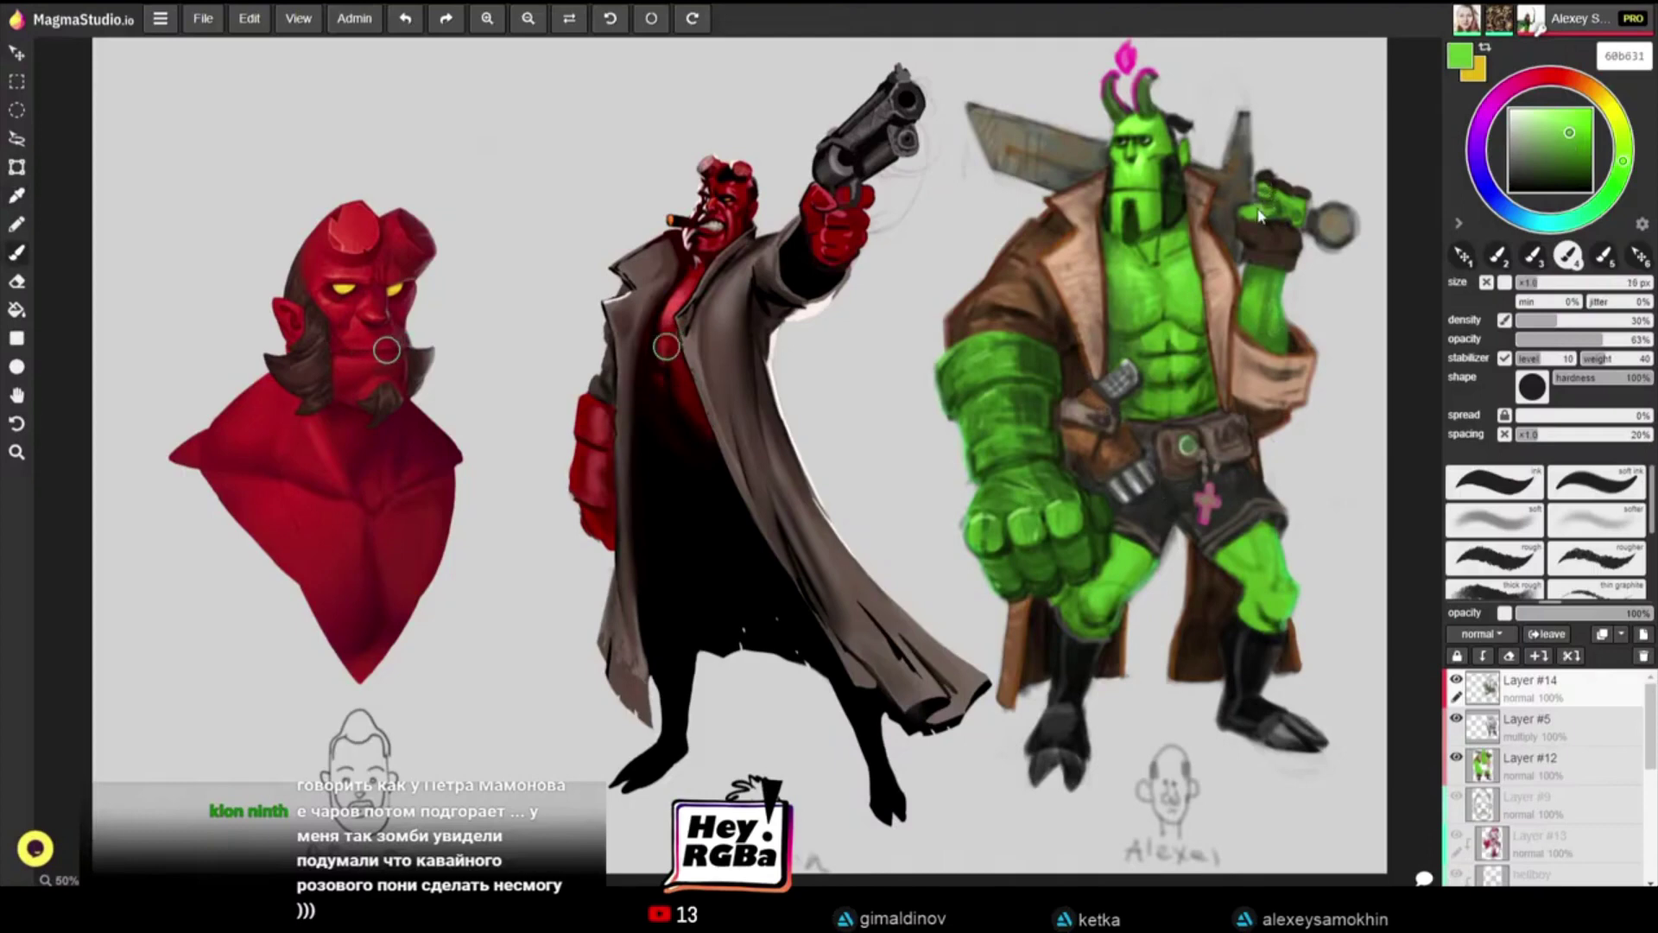
{"action": "key", "text": "["}
{"action": "key", "text": "["}
{"action": "key", "text": "["}
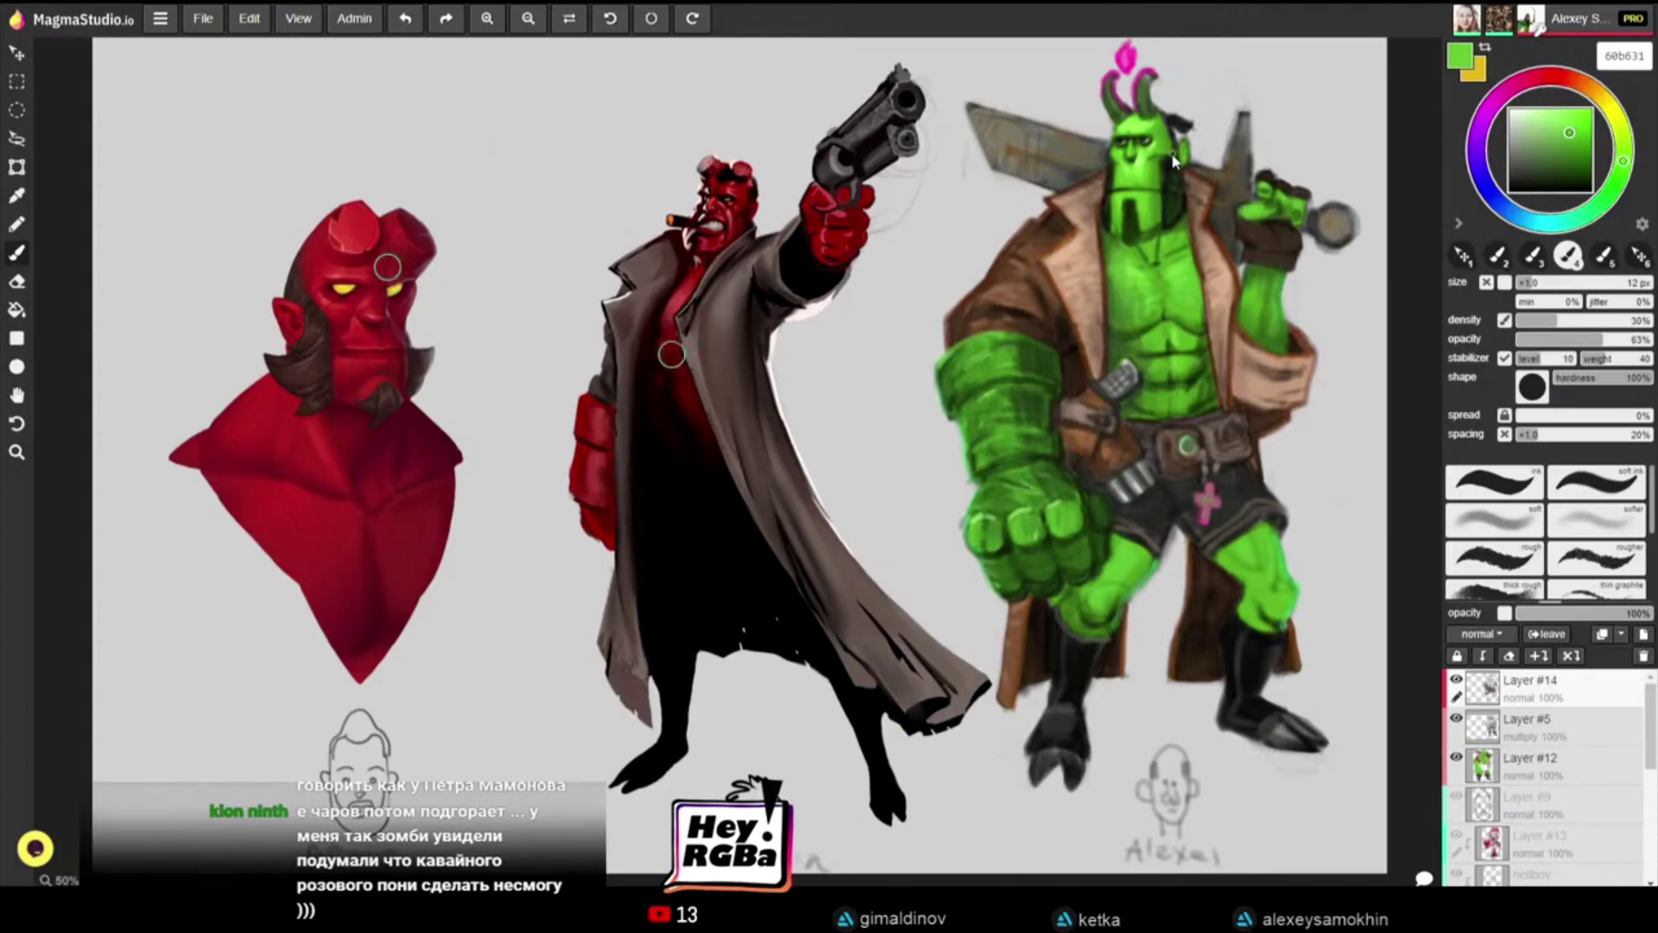
Step: Shade beneath the jaw and beard with dark greens 1a2412, 2c5210 and 315b12 at 14 px
{"action": "left_click", "coordinate": [1175, 207], "text": "alt"}
{"action": "key", "text": "bracketright"}
{"action": "left_click_drag", "start_coordinate": [1146, 241], "coordinate": [1155, 240]}
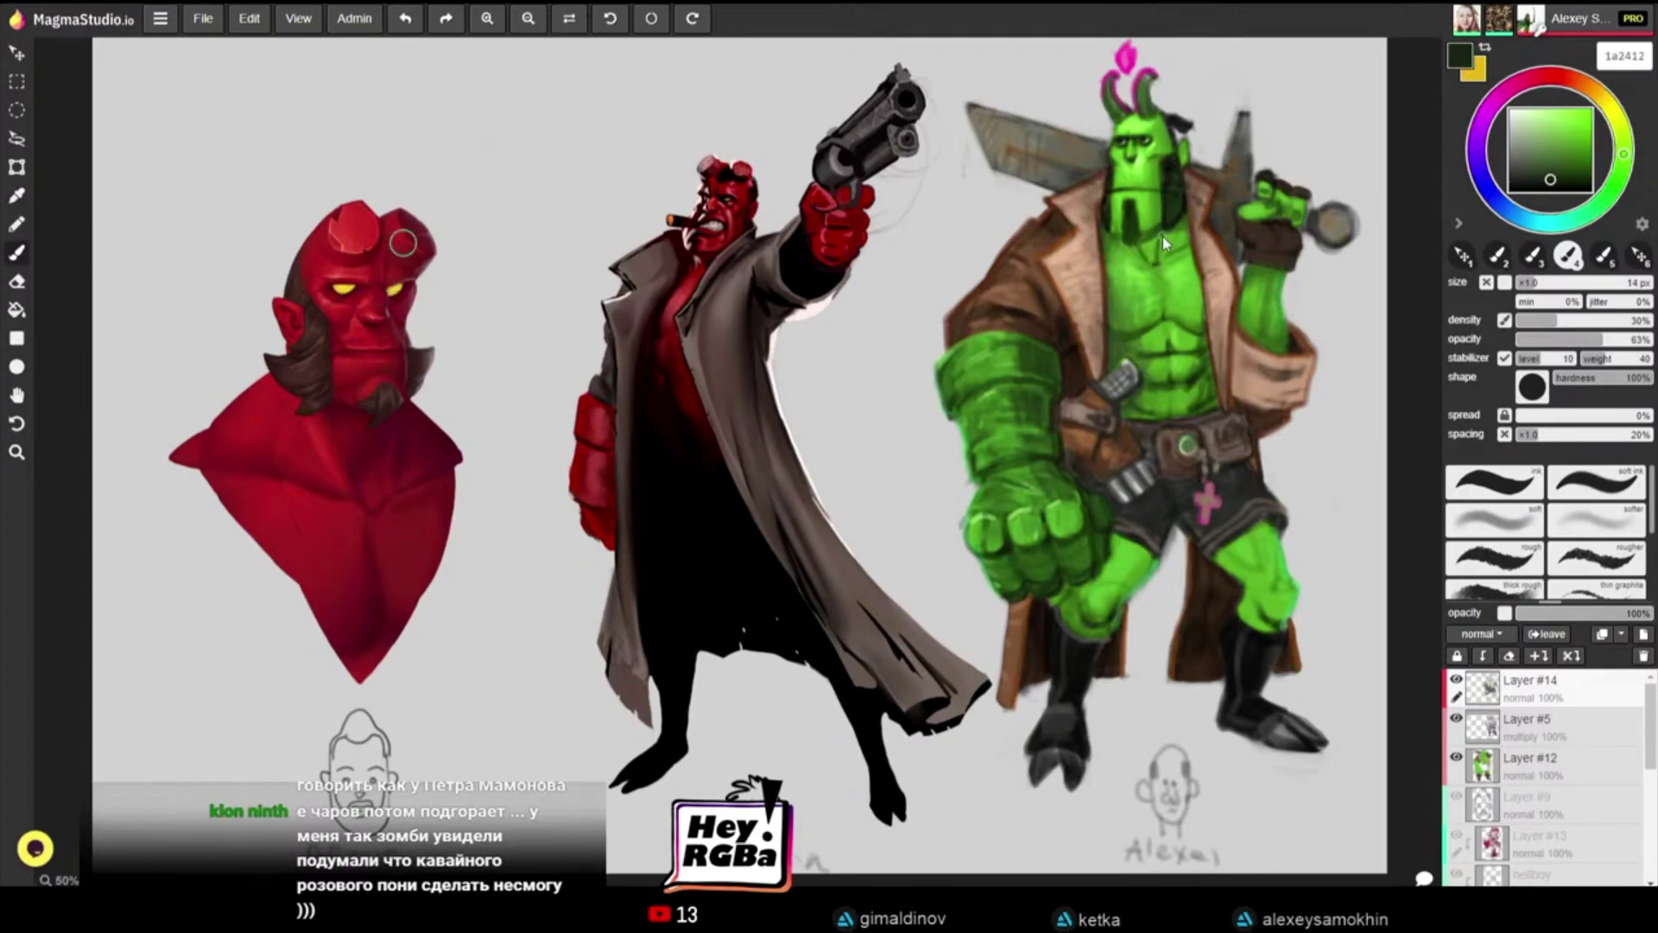
{"action": "left_click", "coordinate": [1162, 236], "text": "alt"}
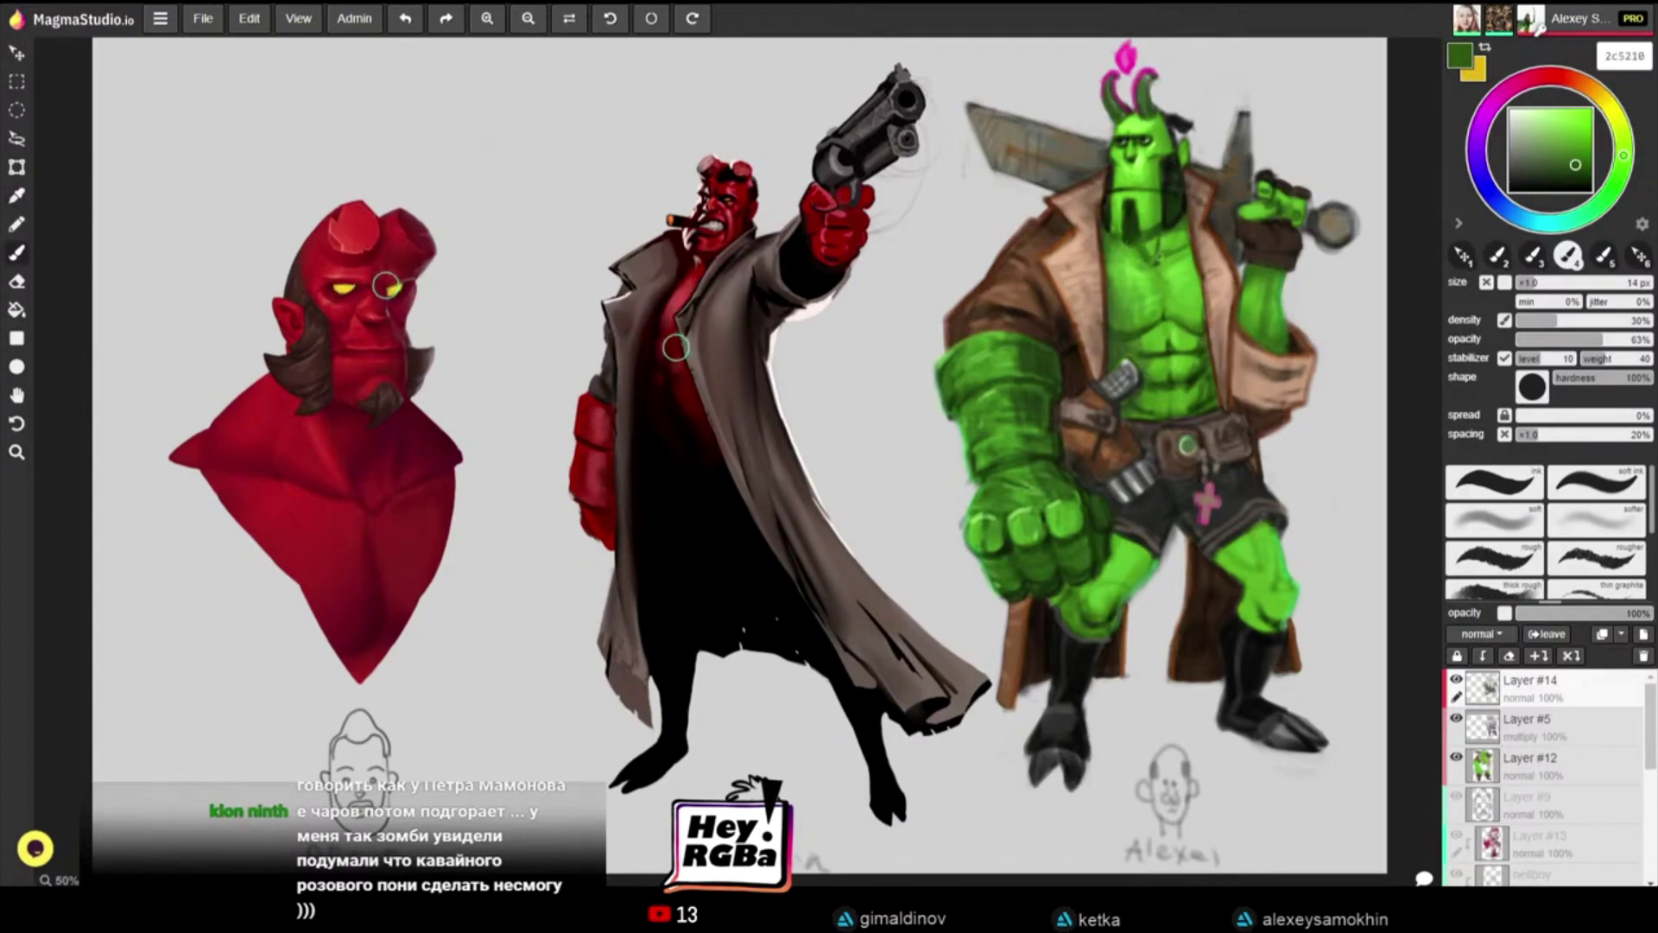
{"action": "left_click", "coordinate": [1142, 248], "text": "alt"}
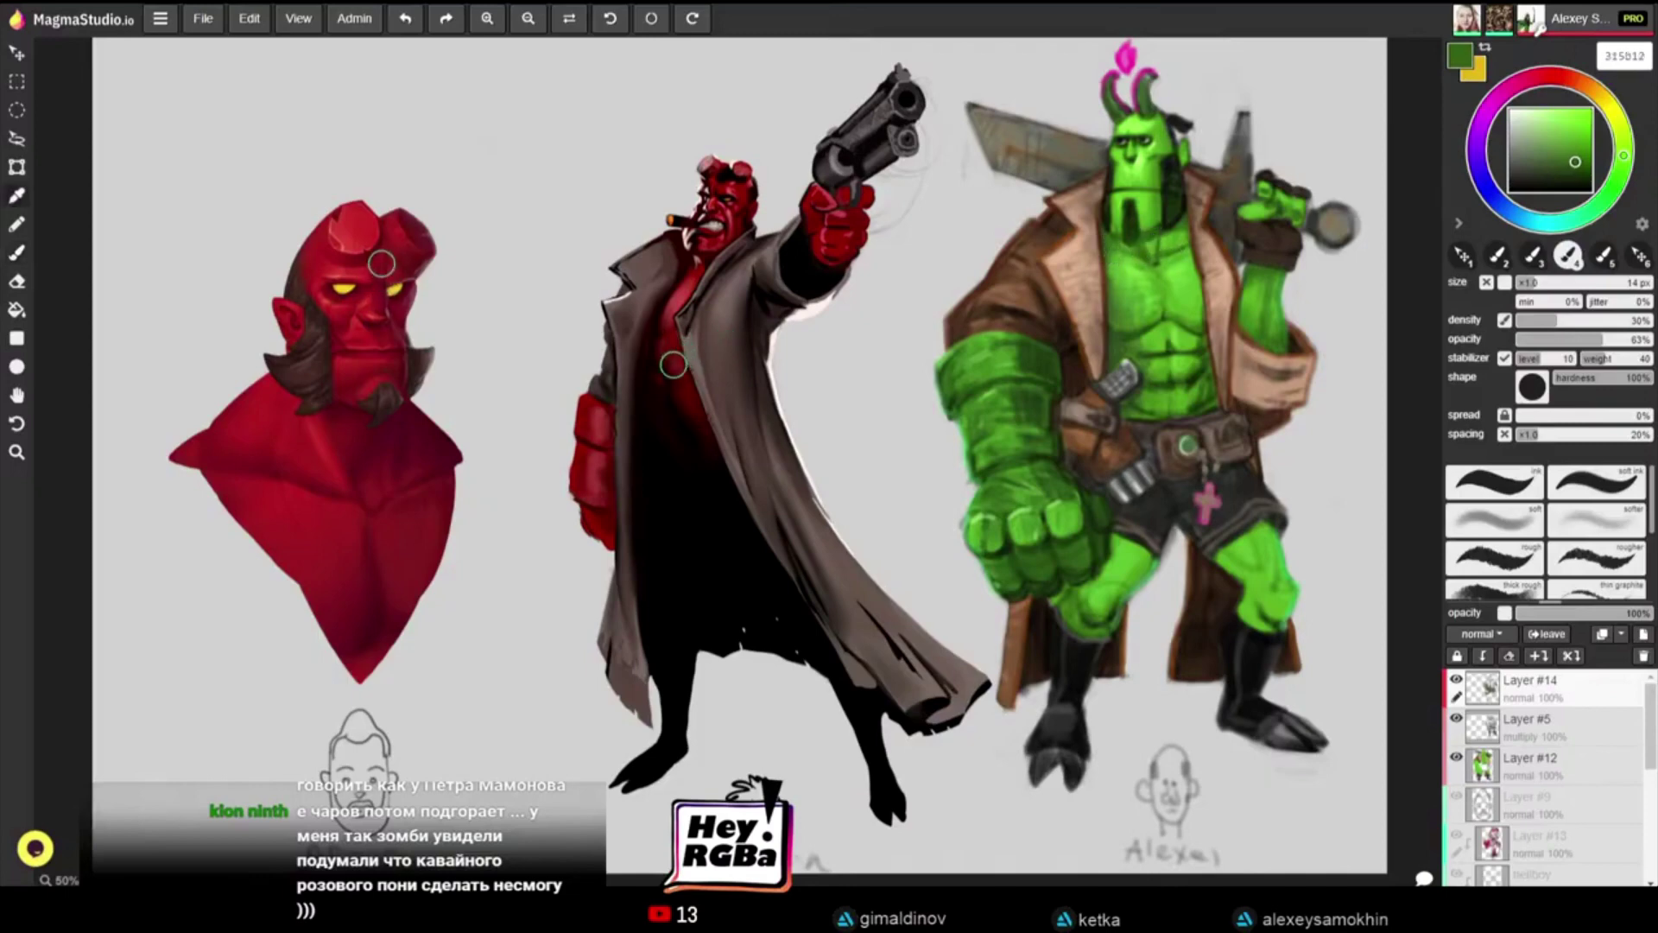
Step: Extend the shadow across the whole neck under the jaw, and deepen it with dark green 284a15
{"action": "left_click", "coordinate": [1122, 249], "text": "alt"}
{"action": "mouse_move", "coordinate": [1116, 239]}
{"action": "left_mouse_down"}
{"action": "mouse_move", "coordinate": [1119, 258]}
{"action": "mouse_move", "coordinate": [1175, 233]}
{"action": "left_mouse_up"}
{"action": "left_click", "coordinate": [1172, 227], "text": "alt"}
{"action": "left_click", "coordinate": [1162, 241], "text": "alt"}
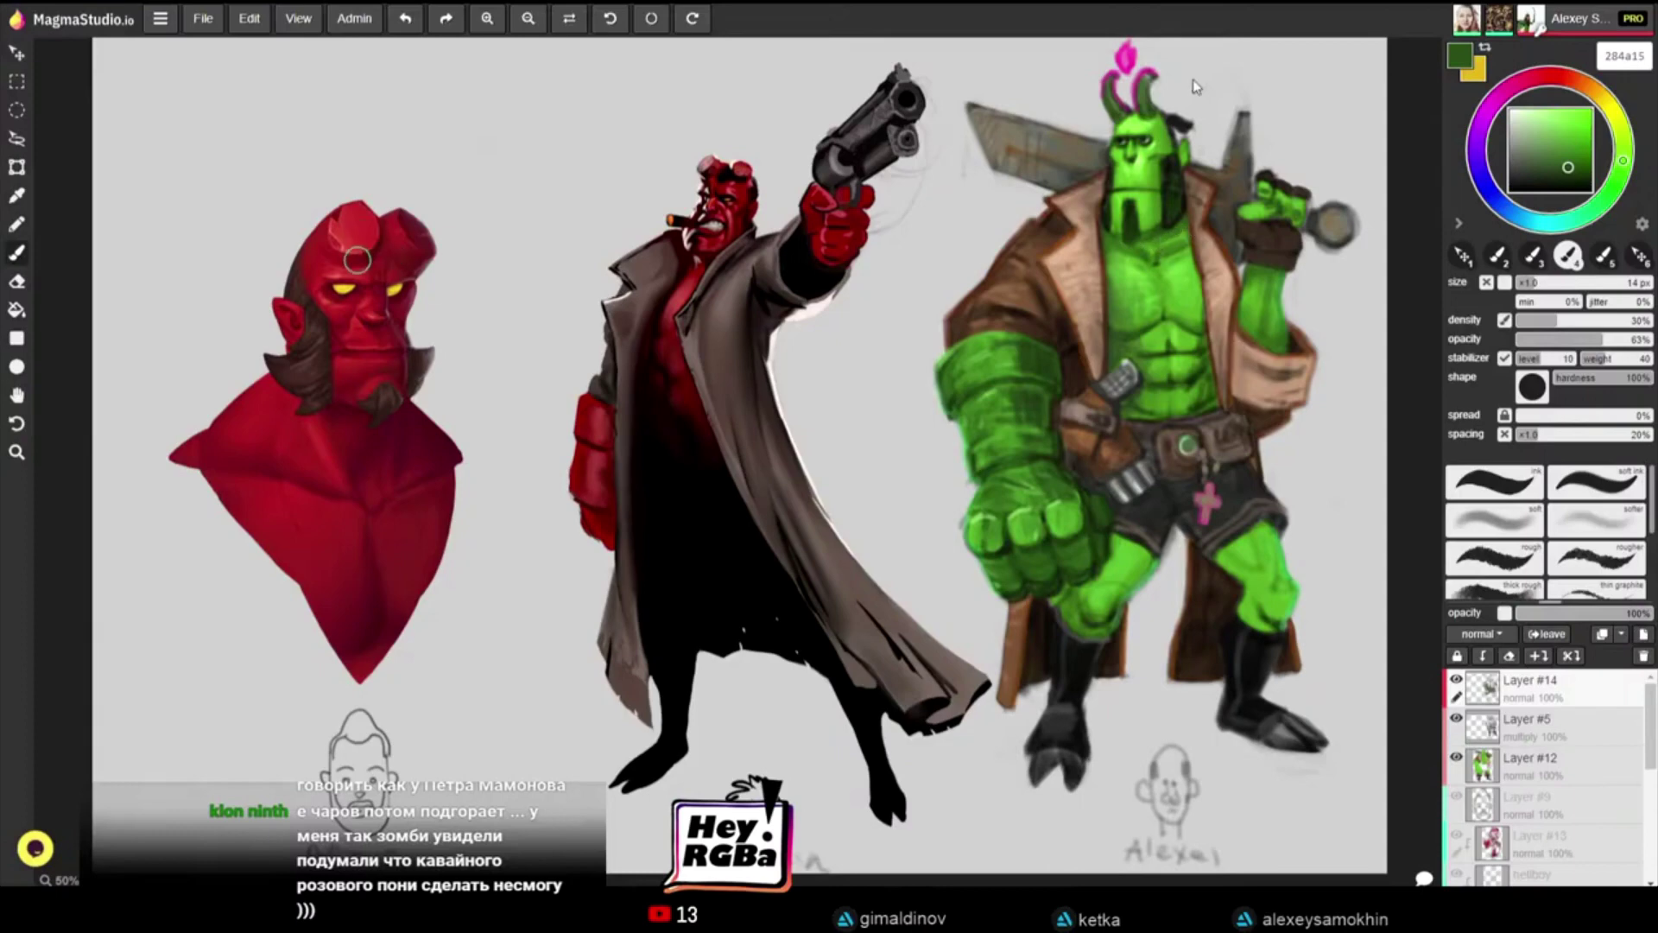
Step: Blend the upper chest below the neck with greens 63b02e and 305912, and darken the area around the beard with 172c08
{"action": "left_click", "coordinate": [1156, 259], "text": "alt"}
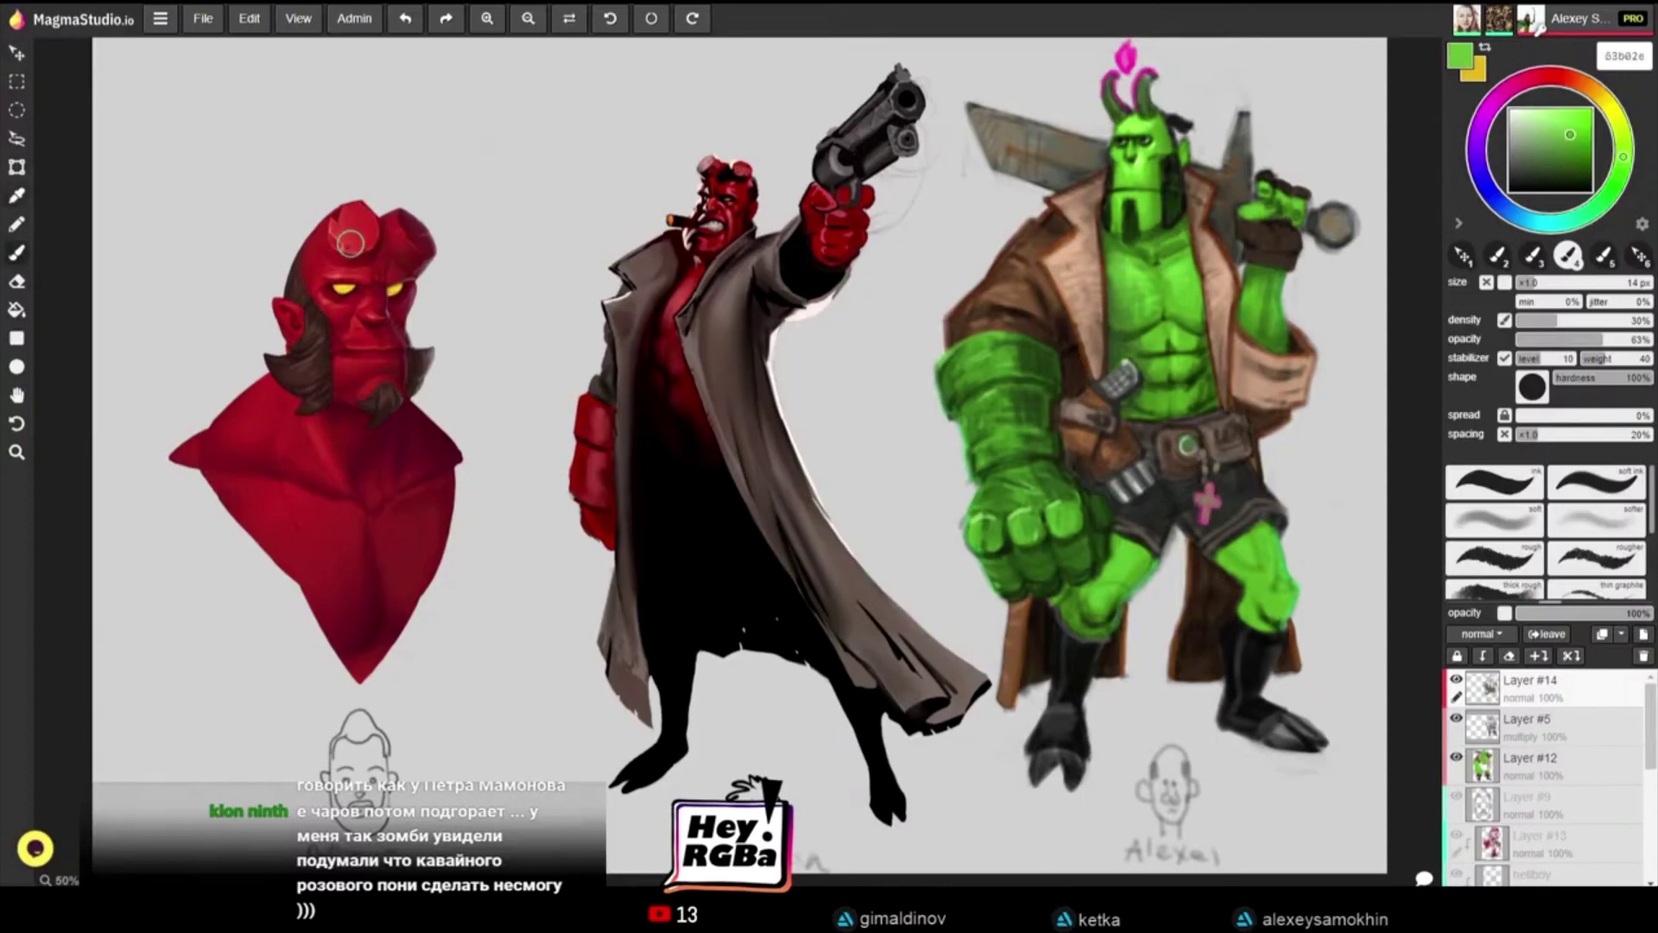
{"action": "left_click", "coordinate": [1153, 257], "text": "alt"}
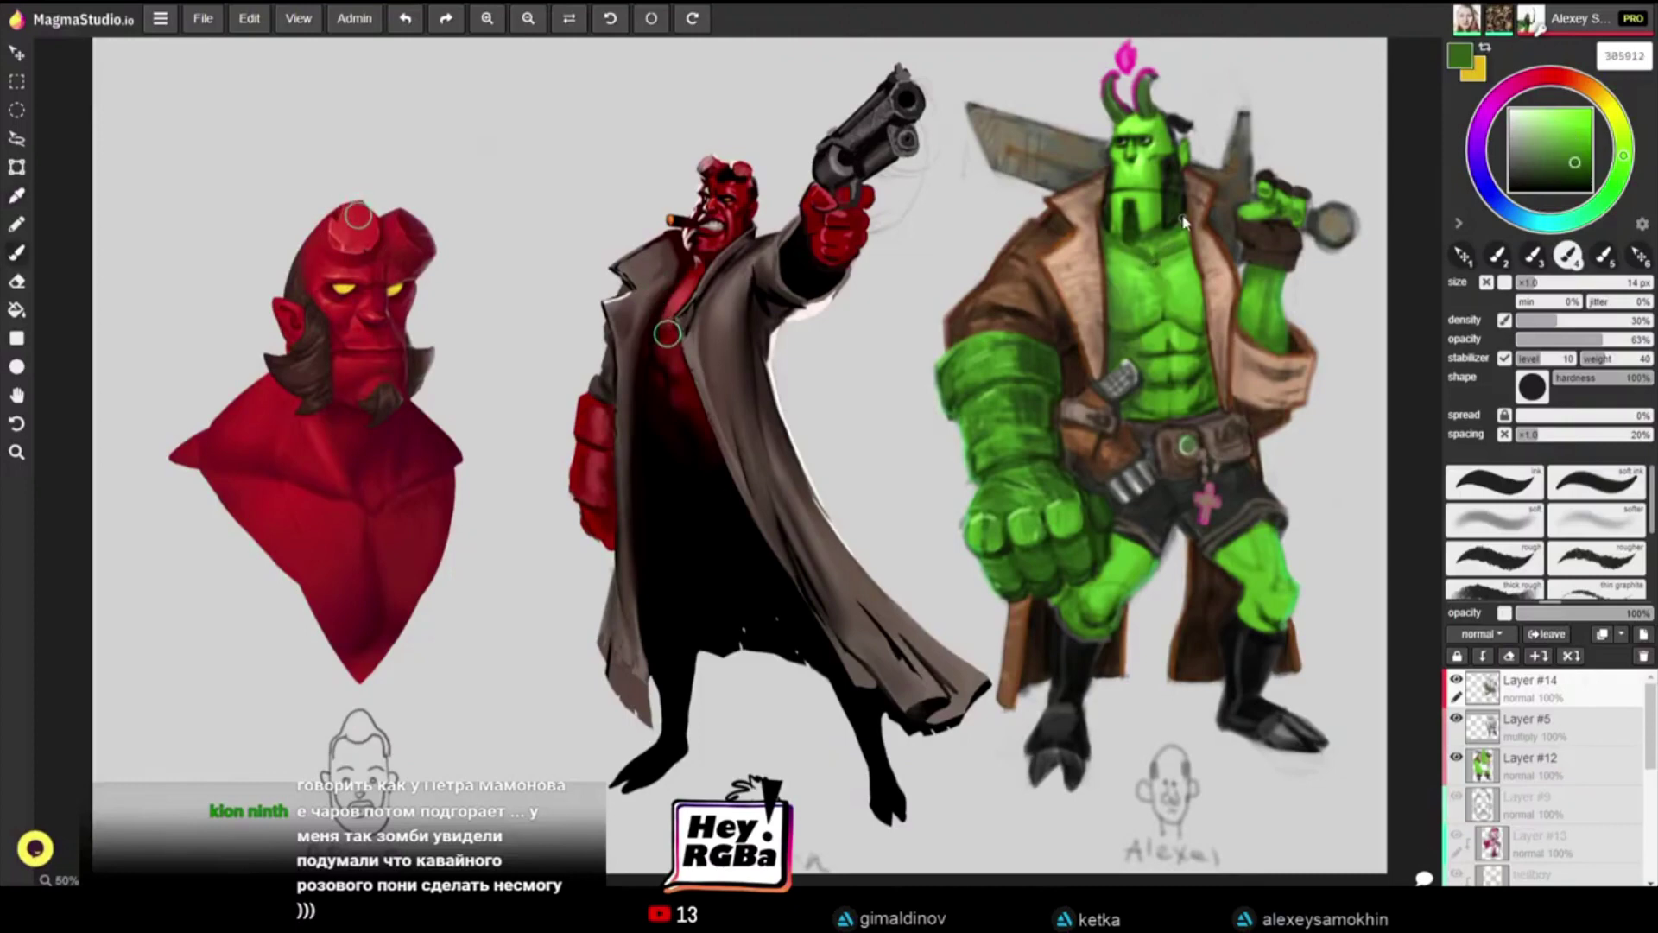
{"action": "left_click", "coordinate": [1139, 226], "text": "alt"}
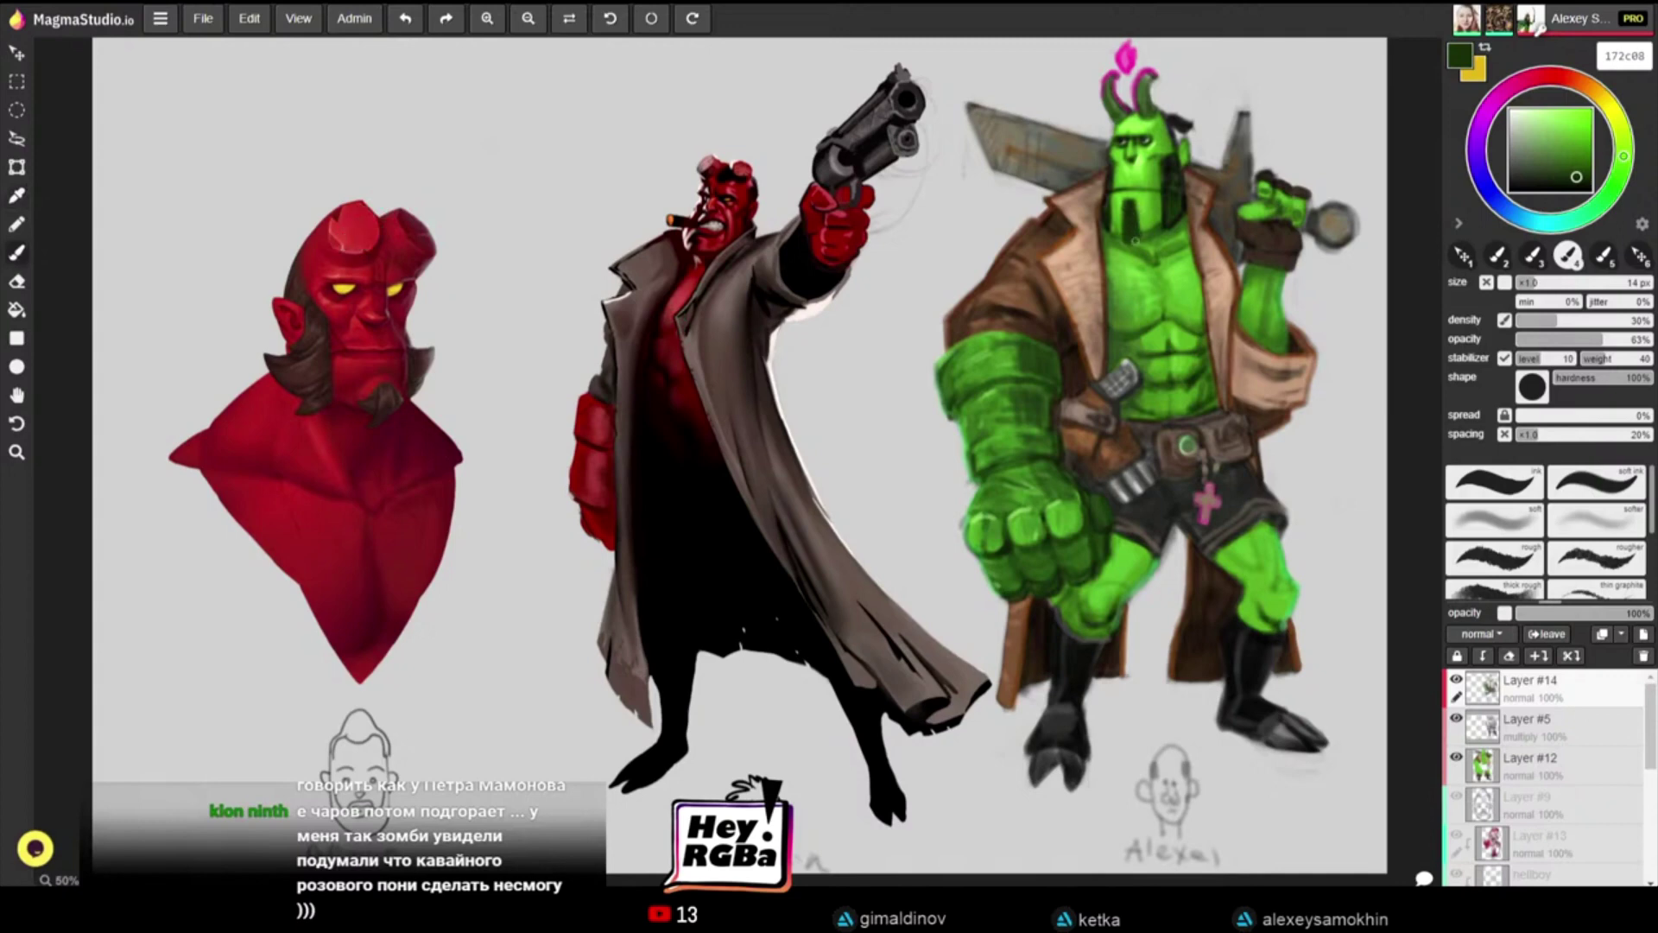
{"action": "left_click", "coordinate": [1138, 216], "text": "alt"}
Step: Define the folds of the oversized forearm with dark greens 35641a and 233e16 at 10 px
{"action": "left_click", "coordinate": [1000, 395], "text": "alt"}
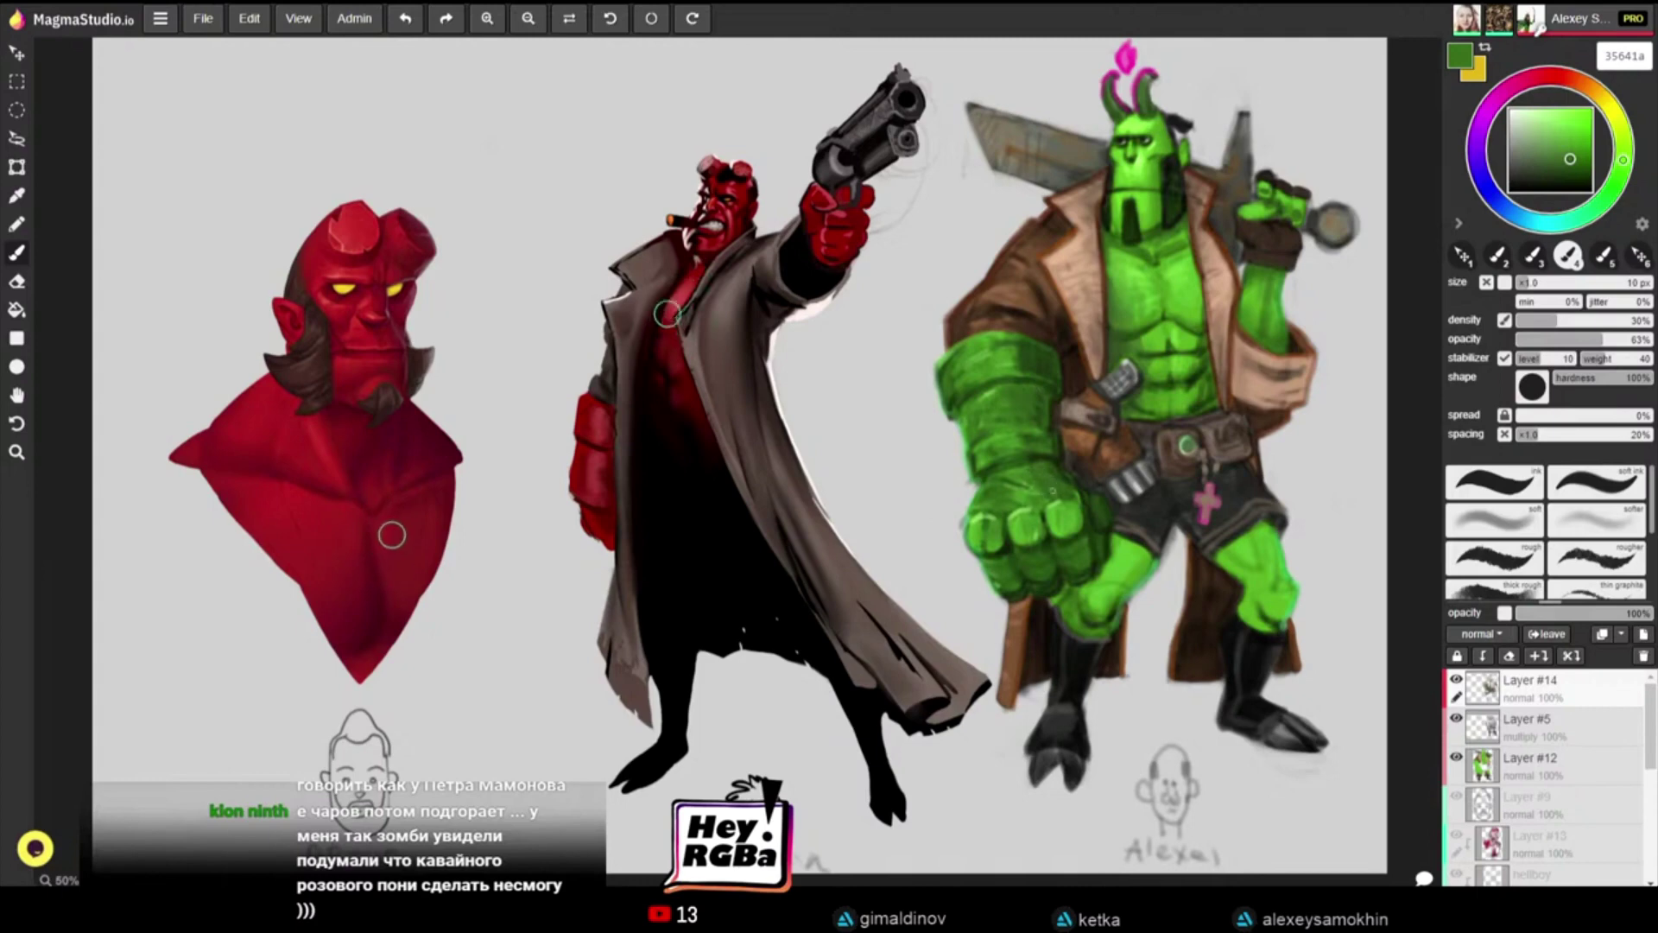
{"action": "left_click", "coordinate": [1040, 391], "text": "alt"}
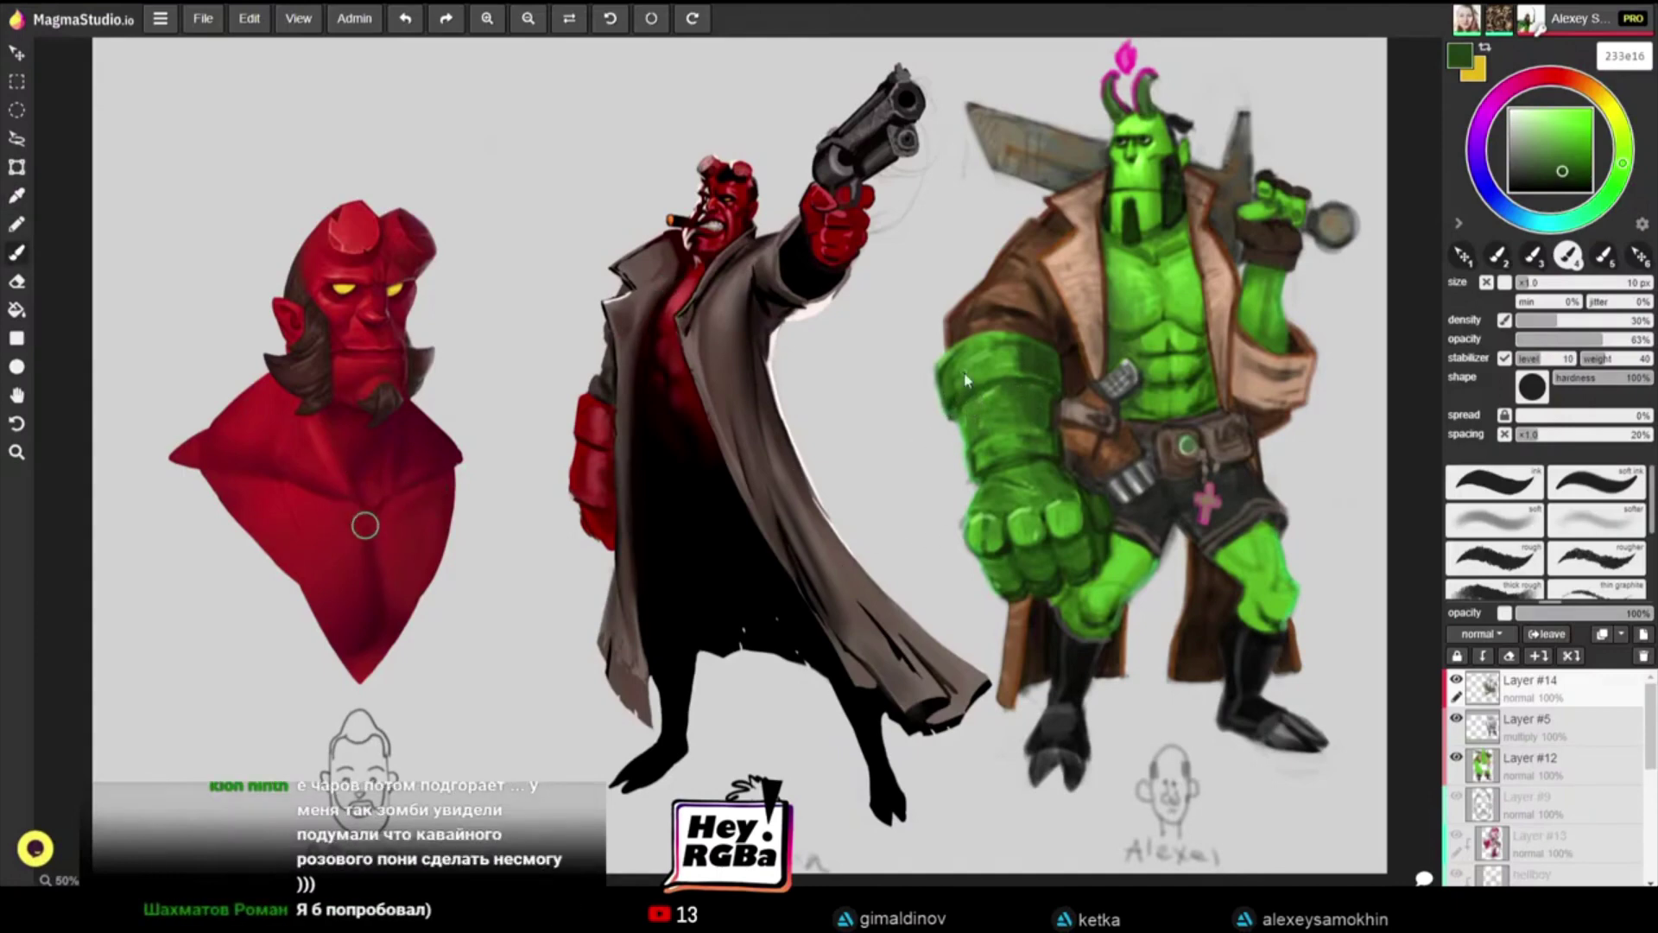
{"action": "key", "text": "alt"}
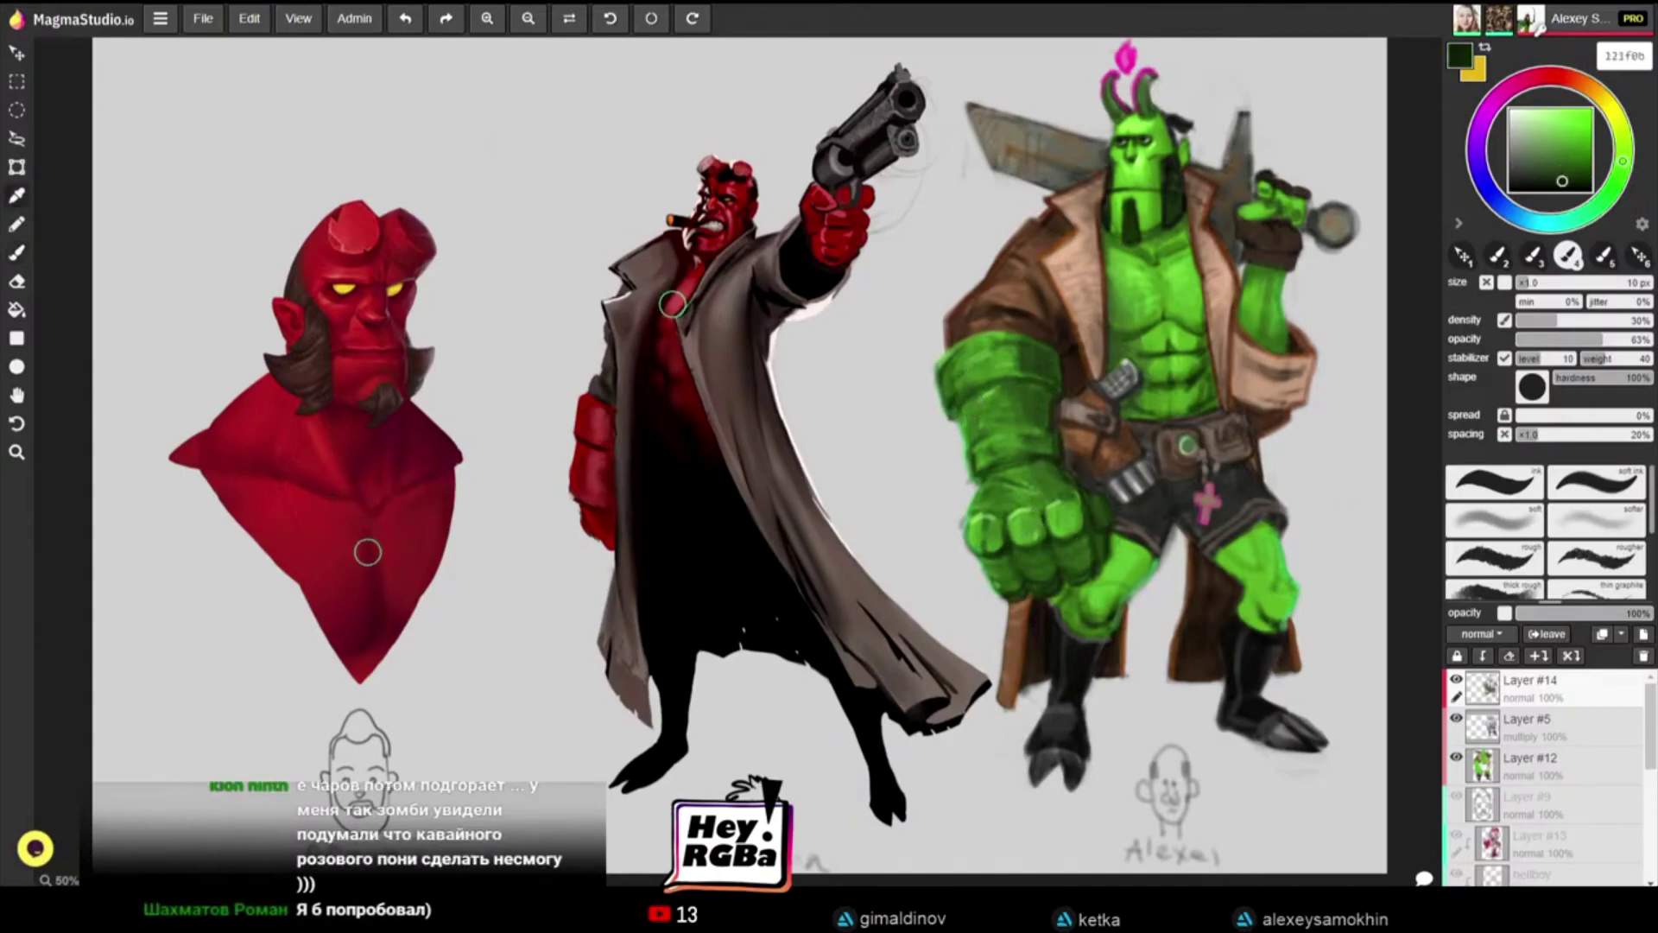
Step: Darken the shadows around the knuckles and fingers of the large fist with 121f0b at 14 px
{"action": "left_click", "coordinate": [1026, 518], "text": "alt"}
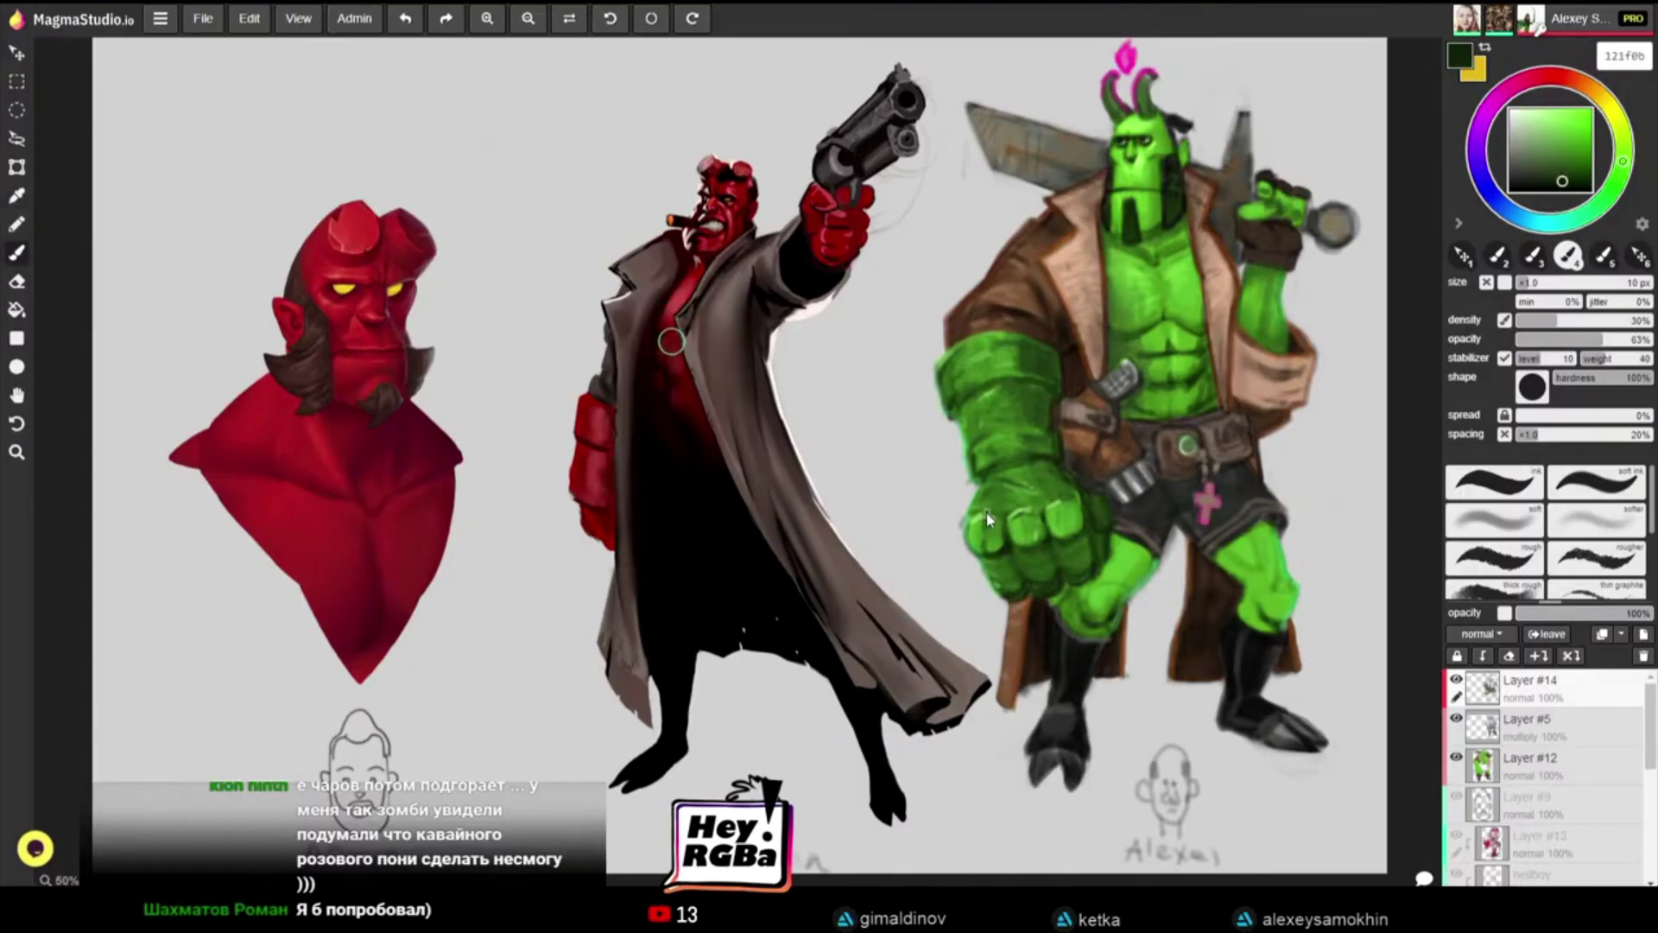
{"action": "key", "text": "]"}
{"action": "key", "text": "]"}
{"action": "key", "text": "]"}
{"action": "key", "text": "]"}
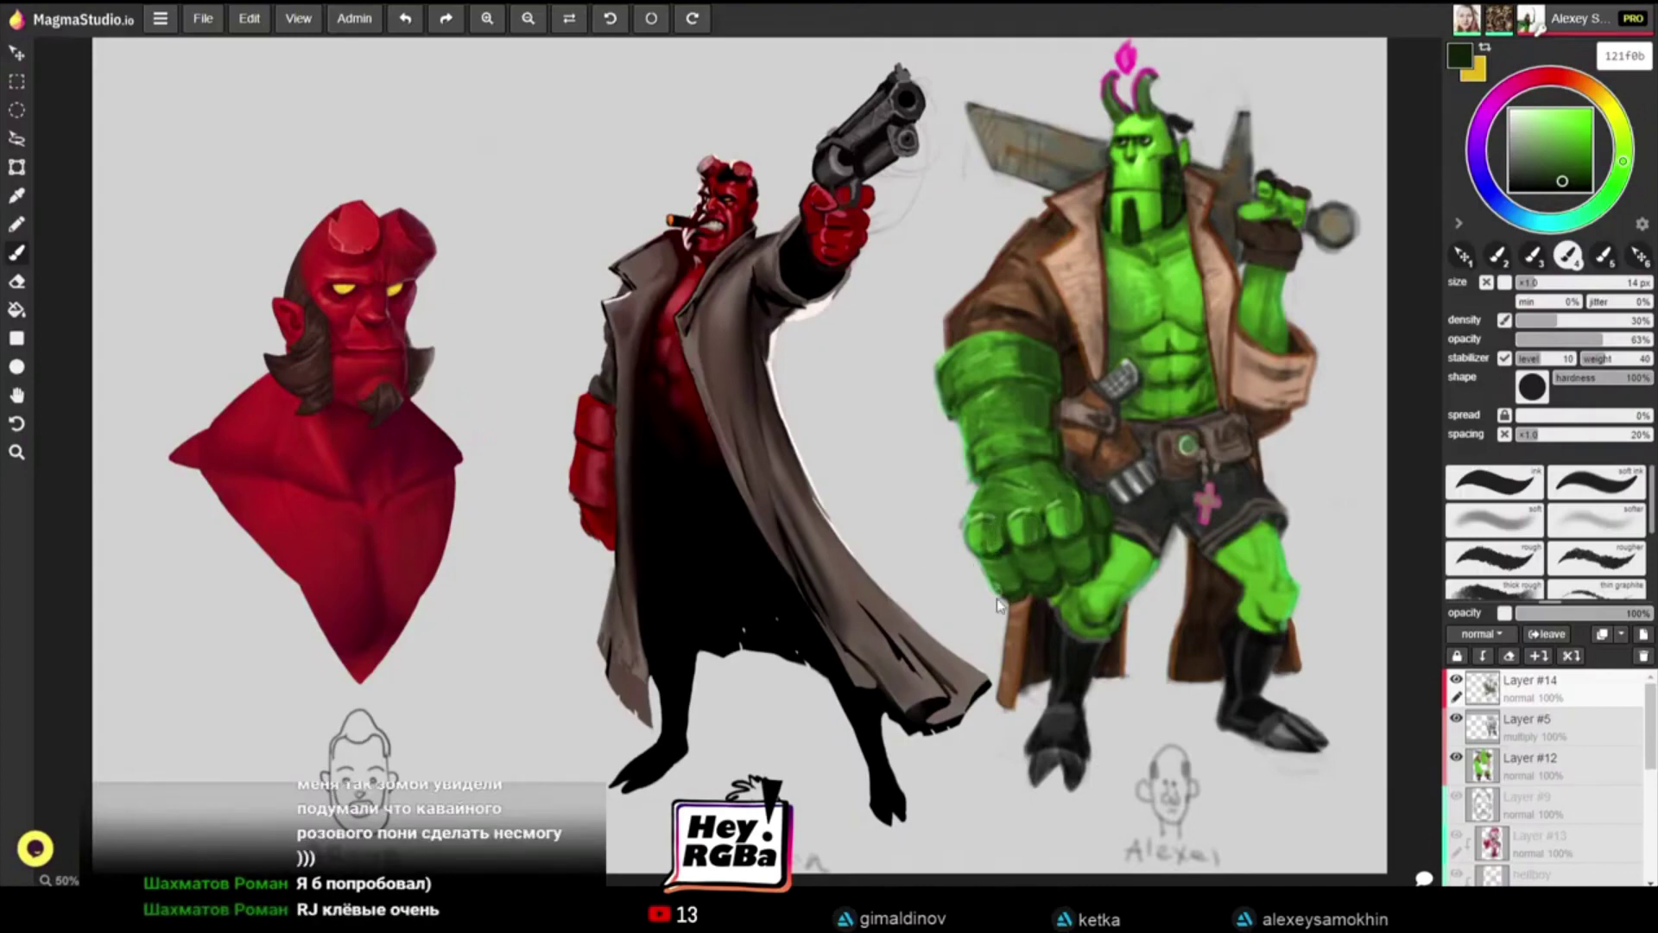
Step: Model the knee beside the large fist with greens 325d13 and 5ab12d at 20 px, and shade its underside with 1c330b
{"action": "left_click", "coordinate": [1118, 593], "text": "alt"}
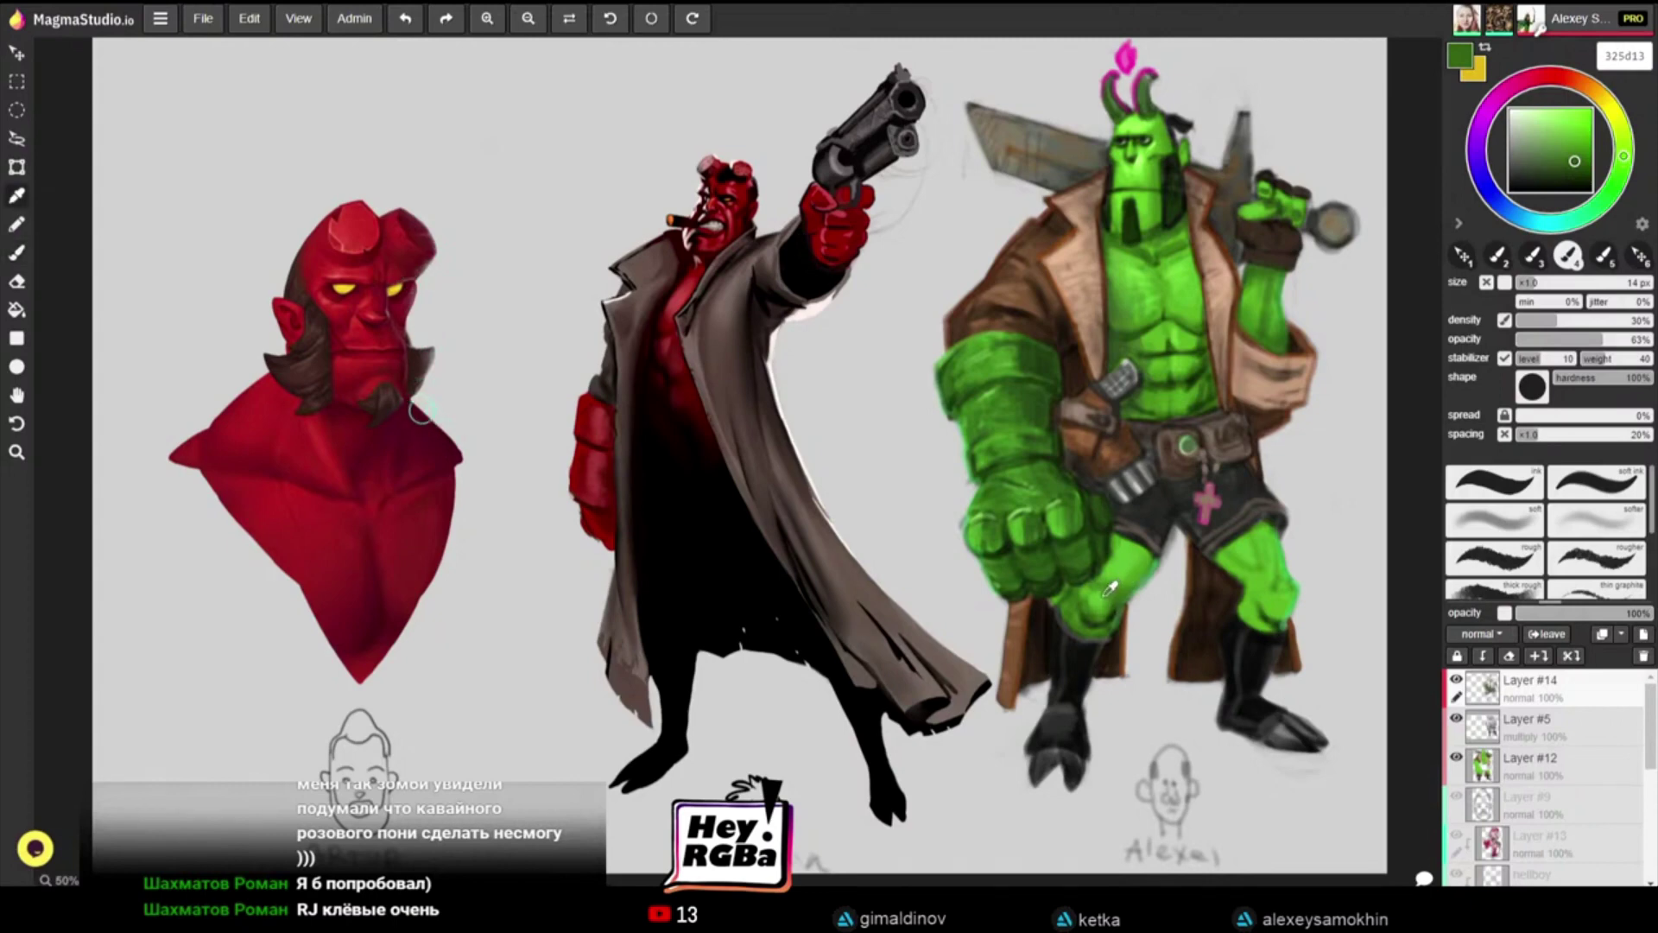
{"action": "left_click", "coordinate": [1107, 599], "text": "alt"}
{"action": "left_click", "coordinate": [1107, 588], "text": "alt"}
{"action": "key", "text": "bracketright"}
{"action": "key", "text": "bracketright"}
{"action": "key", "text": "bracketright"}
{"action": "key", "text": "bracketright"}
{"action": "key", "text": "bracketright"}
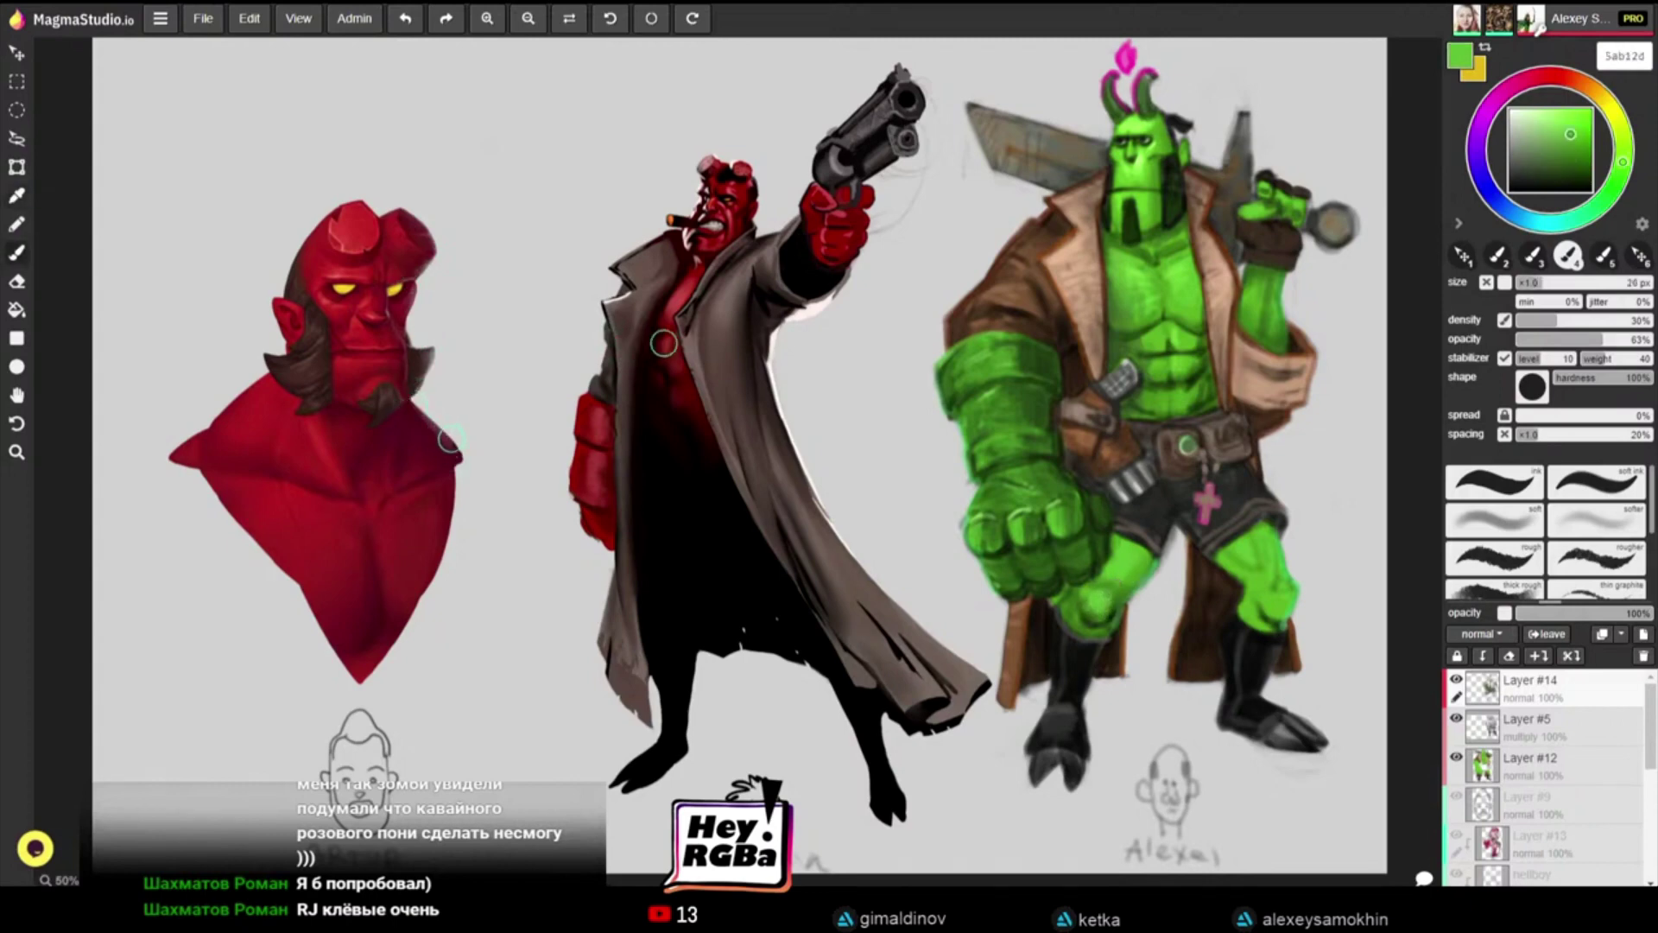
{"action": "left_click_drag", "start_coordinate": [1093, 598], "coordinate": [1112, 596]}
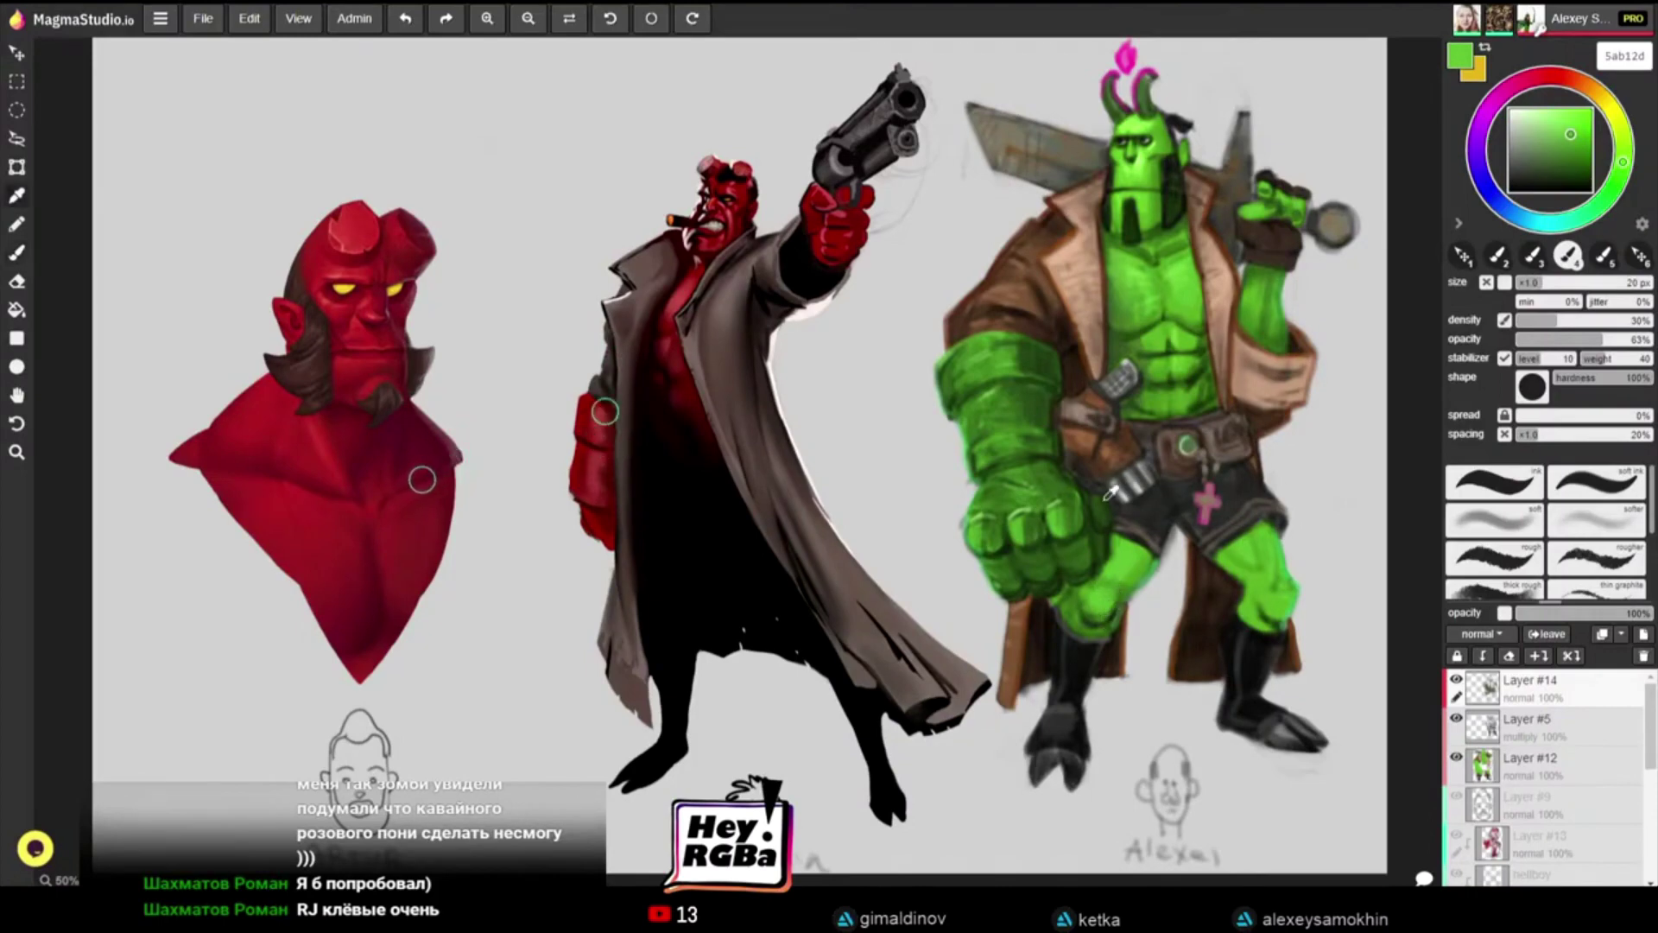
{"action": "left_click", "coordinate": [1109, 616], "text": "alt"}
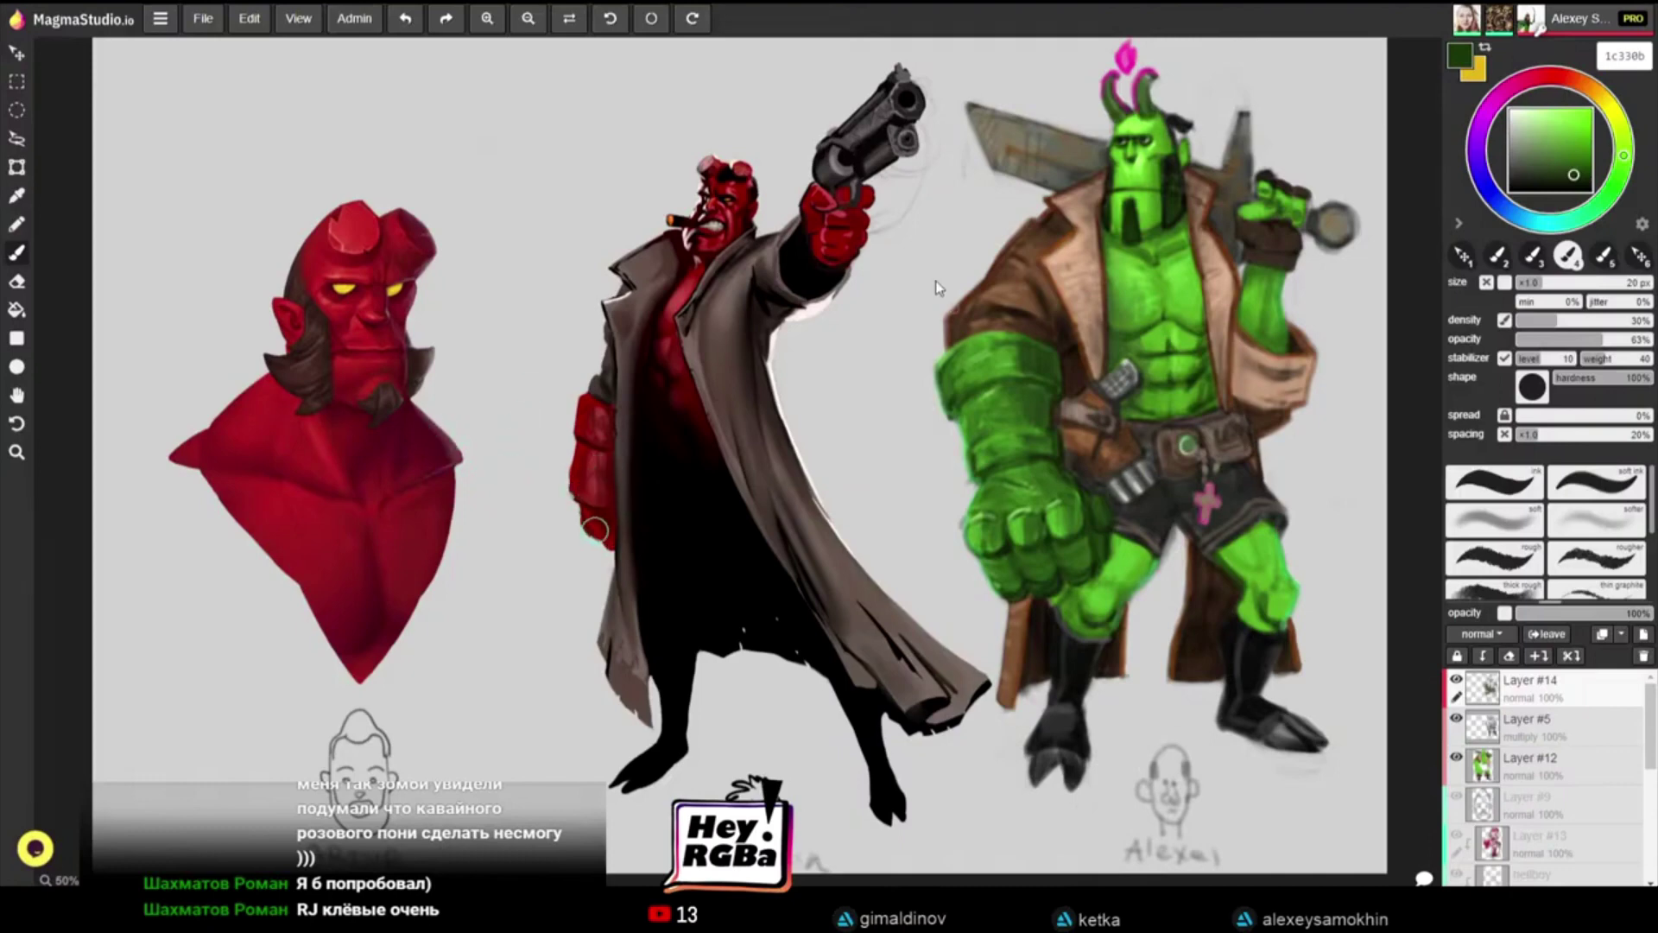
Step: Touch up the pistol grip and holster at the waist with brown 8b5a30 and grey-brown 887566 at 20 px
{"action": "key", "text": "i"}
{"action": "left_click", "coordinate": [1072, 429]}
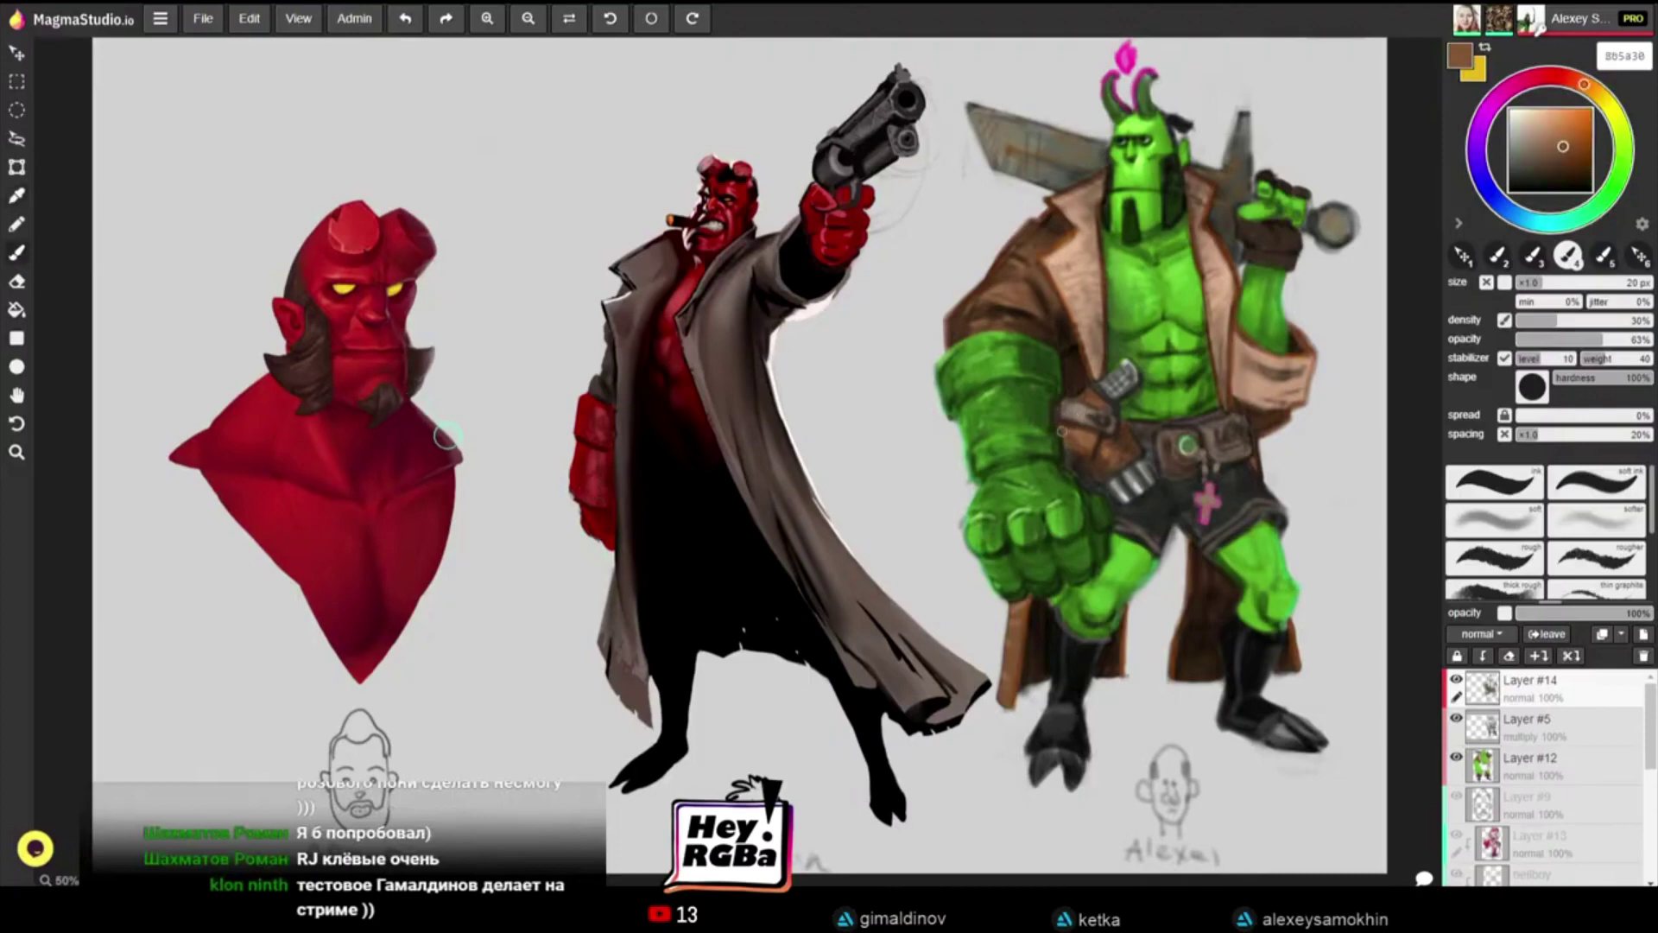
{"action": "left_click", "coordinate": [1070, 404], "text": "alt"}
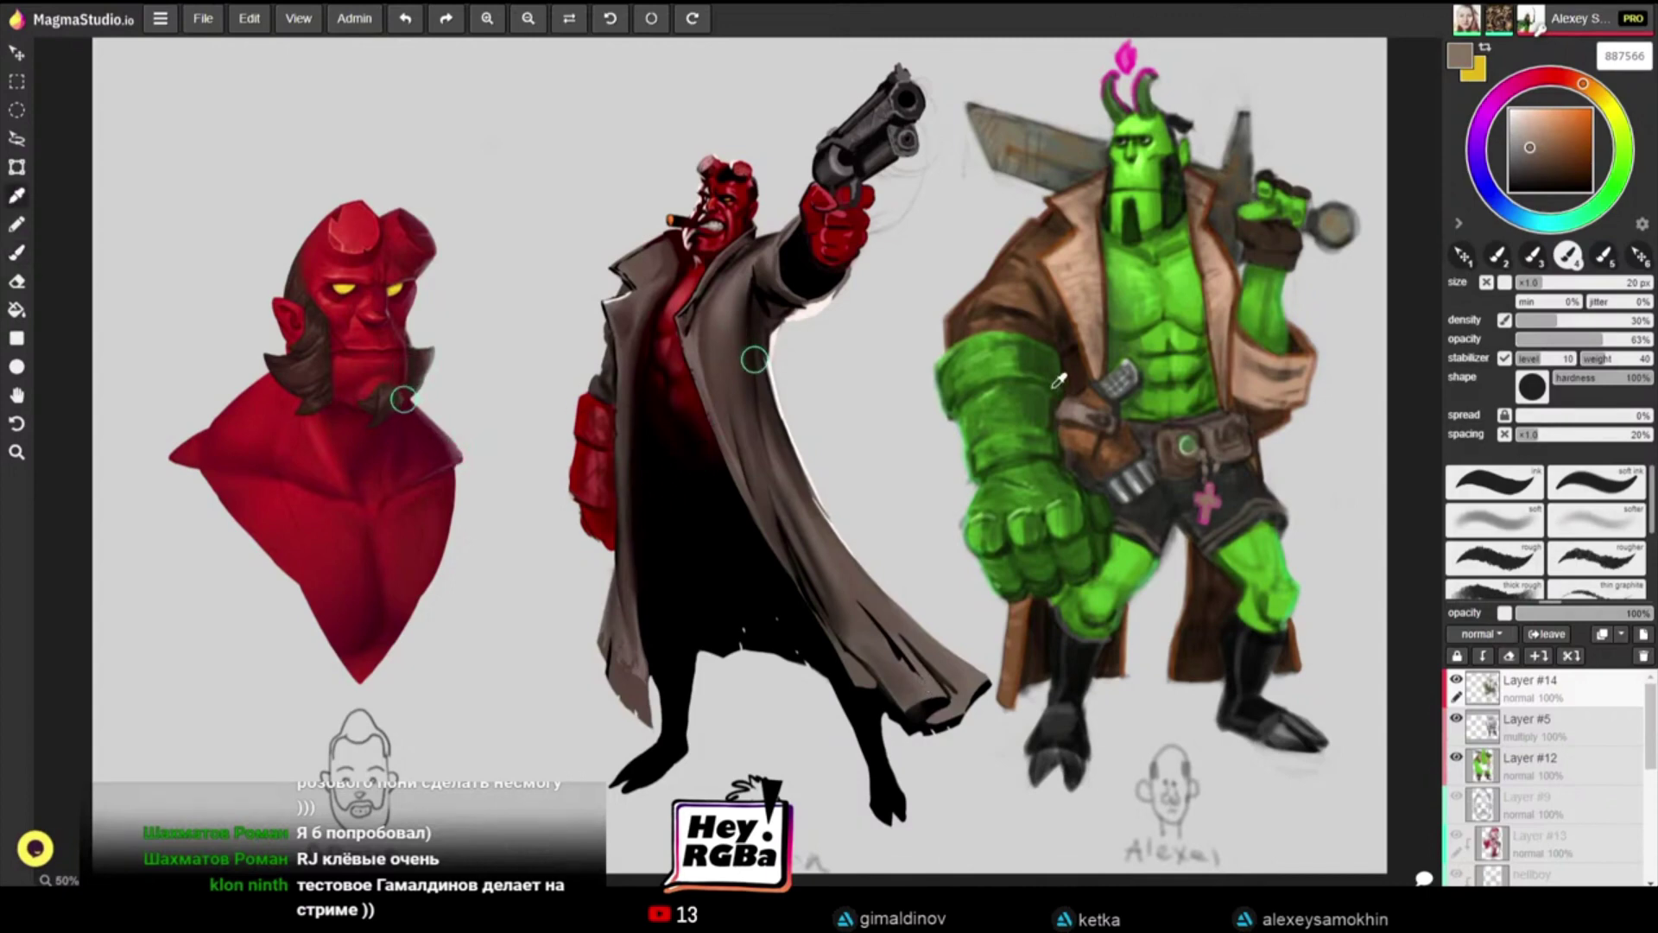
Step: Darken the edge of the oversized forearm next to the coat with dark green 1c3211 at 14 px
{"action": "left_click", "coordinate": [1052, 361], "text": "alt"}
{"action": "key", "text": "["}
{"action": "key", "text": "["}
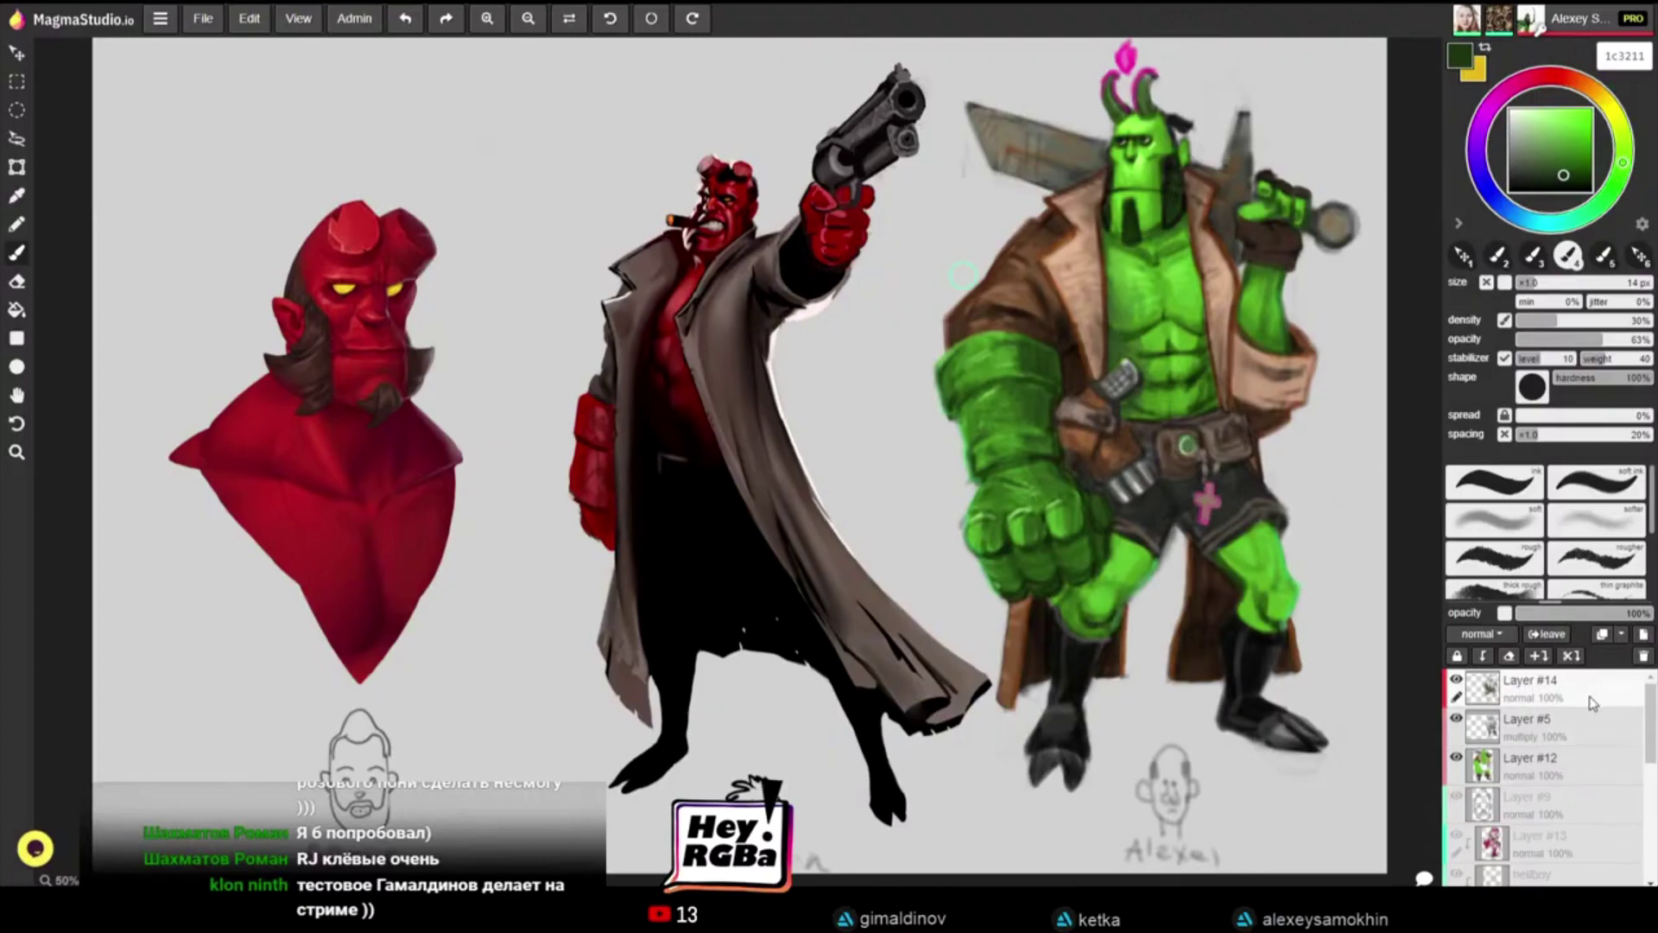
Step: Add a new layer above Layer #14
{"action": "left_click", "coordinate": [1641, 639]}
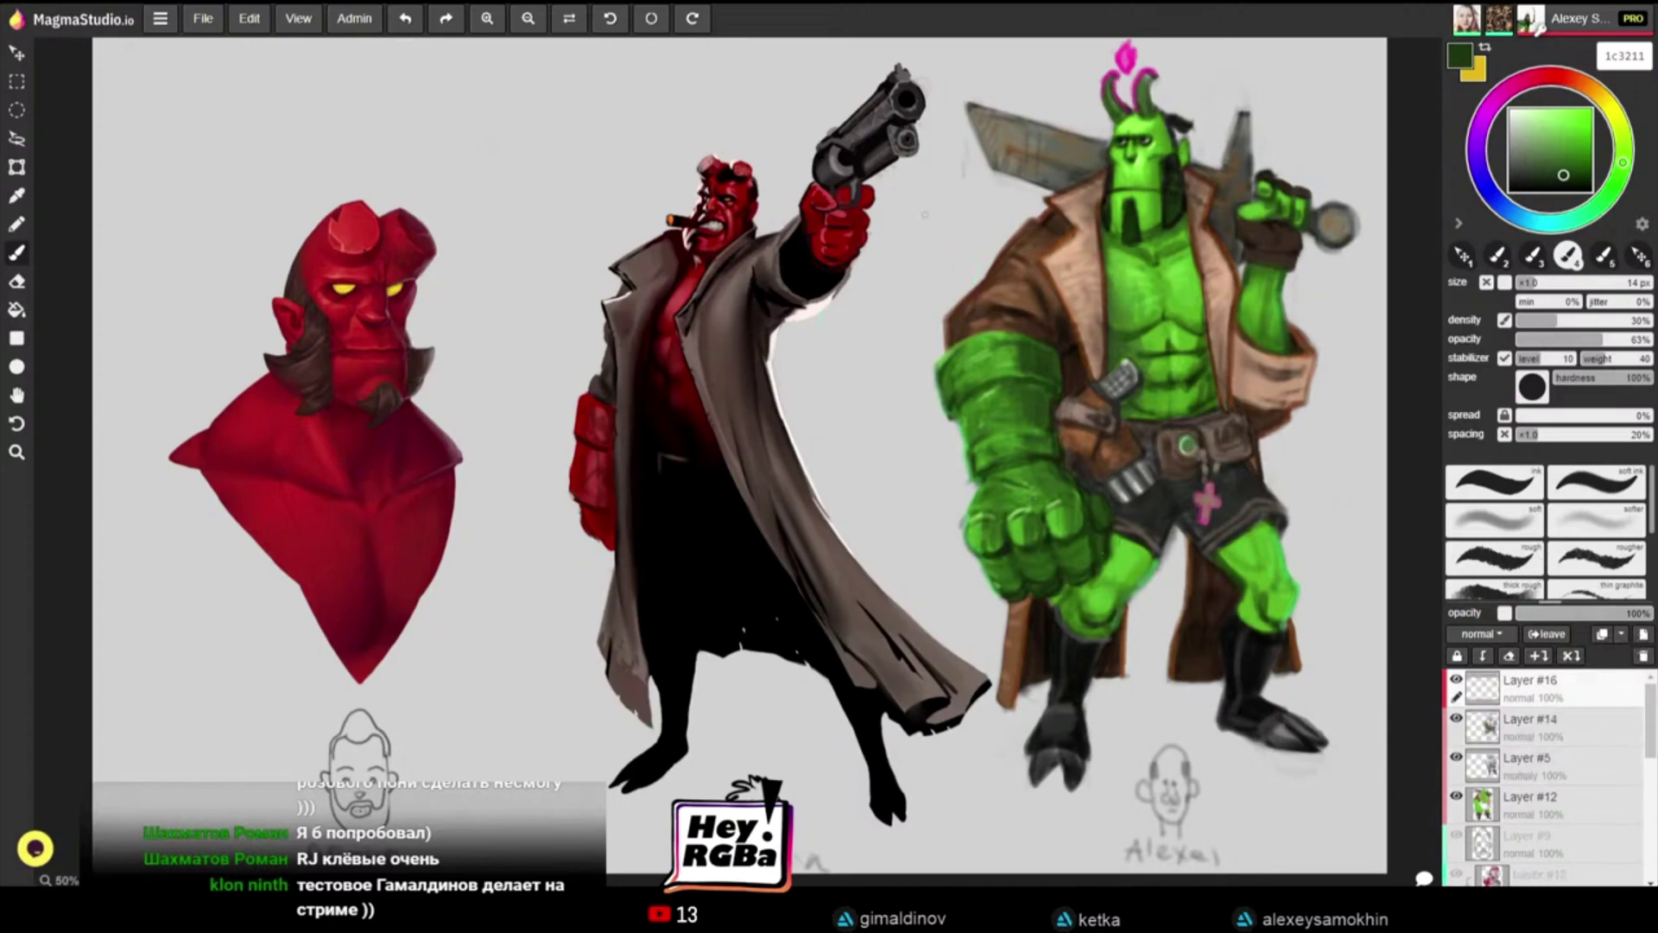
Step: Sketch a small pistol in the empty space between the coated red figure and the green character, and erase it
{"action": "left_click_drag", "start_coordinate": [925, 213], "coordinate": [944, 220]}
{"action": "mouse_move", "coordinate": [840, 382]}
{"action": "left_mouse_down"}
{"action": "mouse_move", "coordinate": [895, 385]}
{"action": "mouse_move", "coordinate": [903, 421]}
{"action": "mouse_move", "coordinate": [850, 384]}
{"action": "mouse_move", "coordinate": [898, 396]}
{"action": "mouse_move", "coordinate": [881, 387]}
{"action": "mouse_move", "coordinate": [900, 425]}
{"action": "left_mouse_up"}
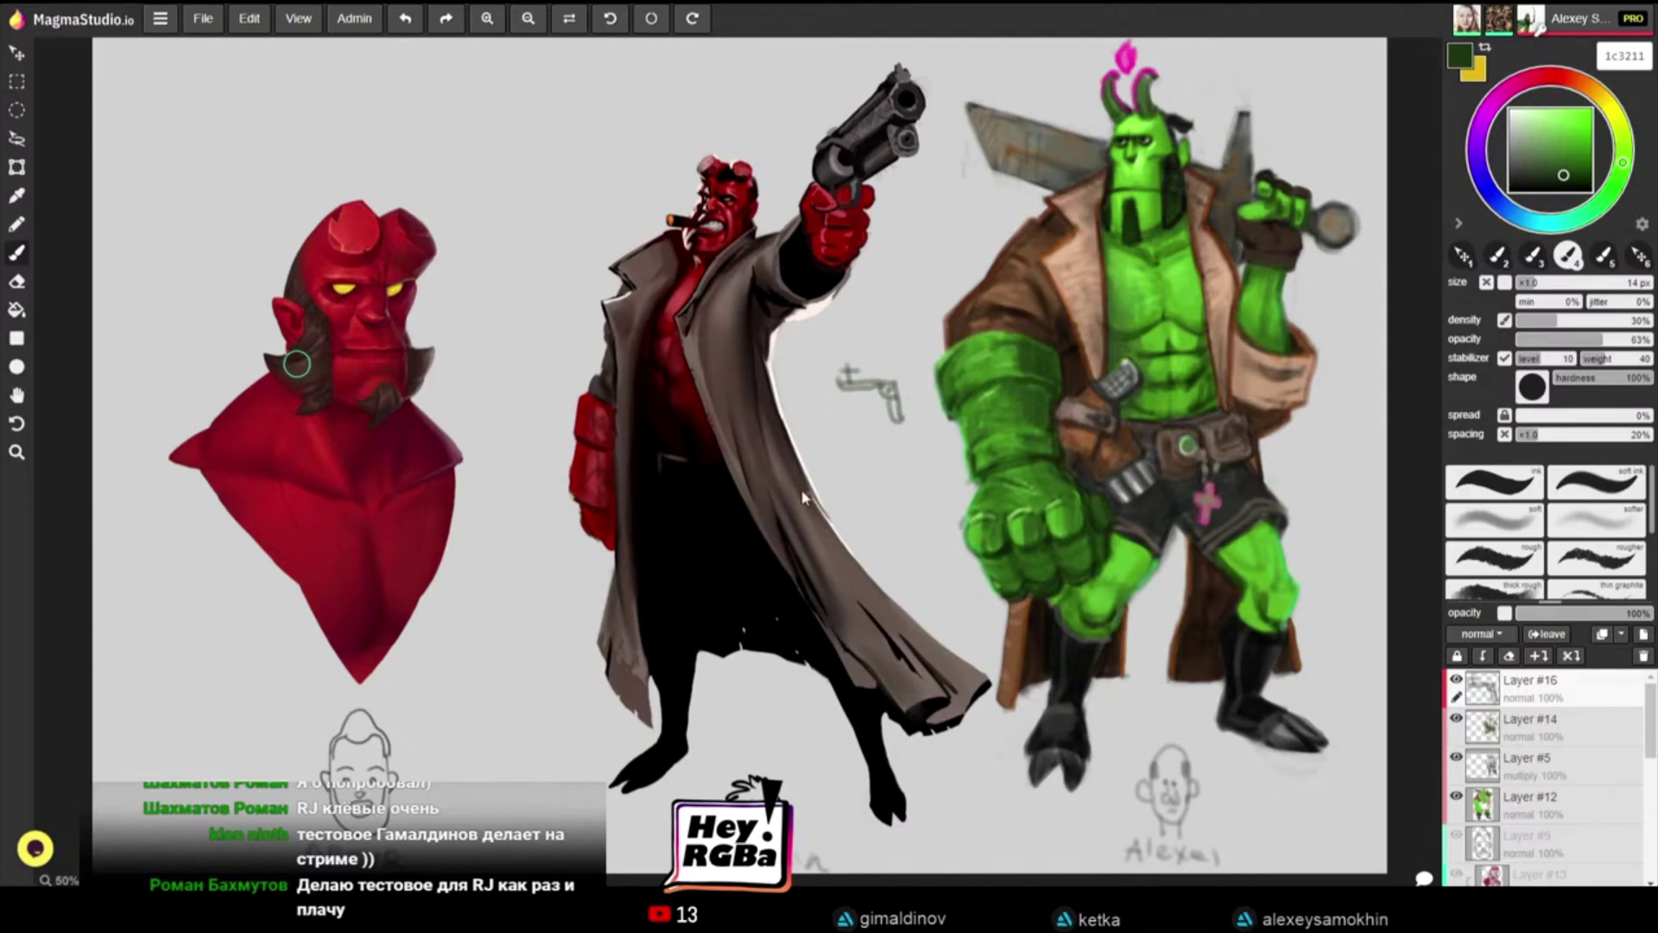
{"action": "key", "text": "e"}
{"action": "mouse_move", "coordinate": [868, 361]}
{"action": "left_mouse_down"}
{"action": "mouse_move", "coordinate": [900, 416]}
{"action": "mouse_move", "coordinate": [848, 382]}
{"action": "left_mouse_up"}
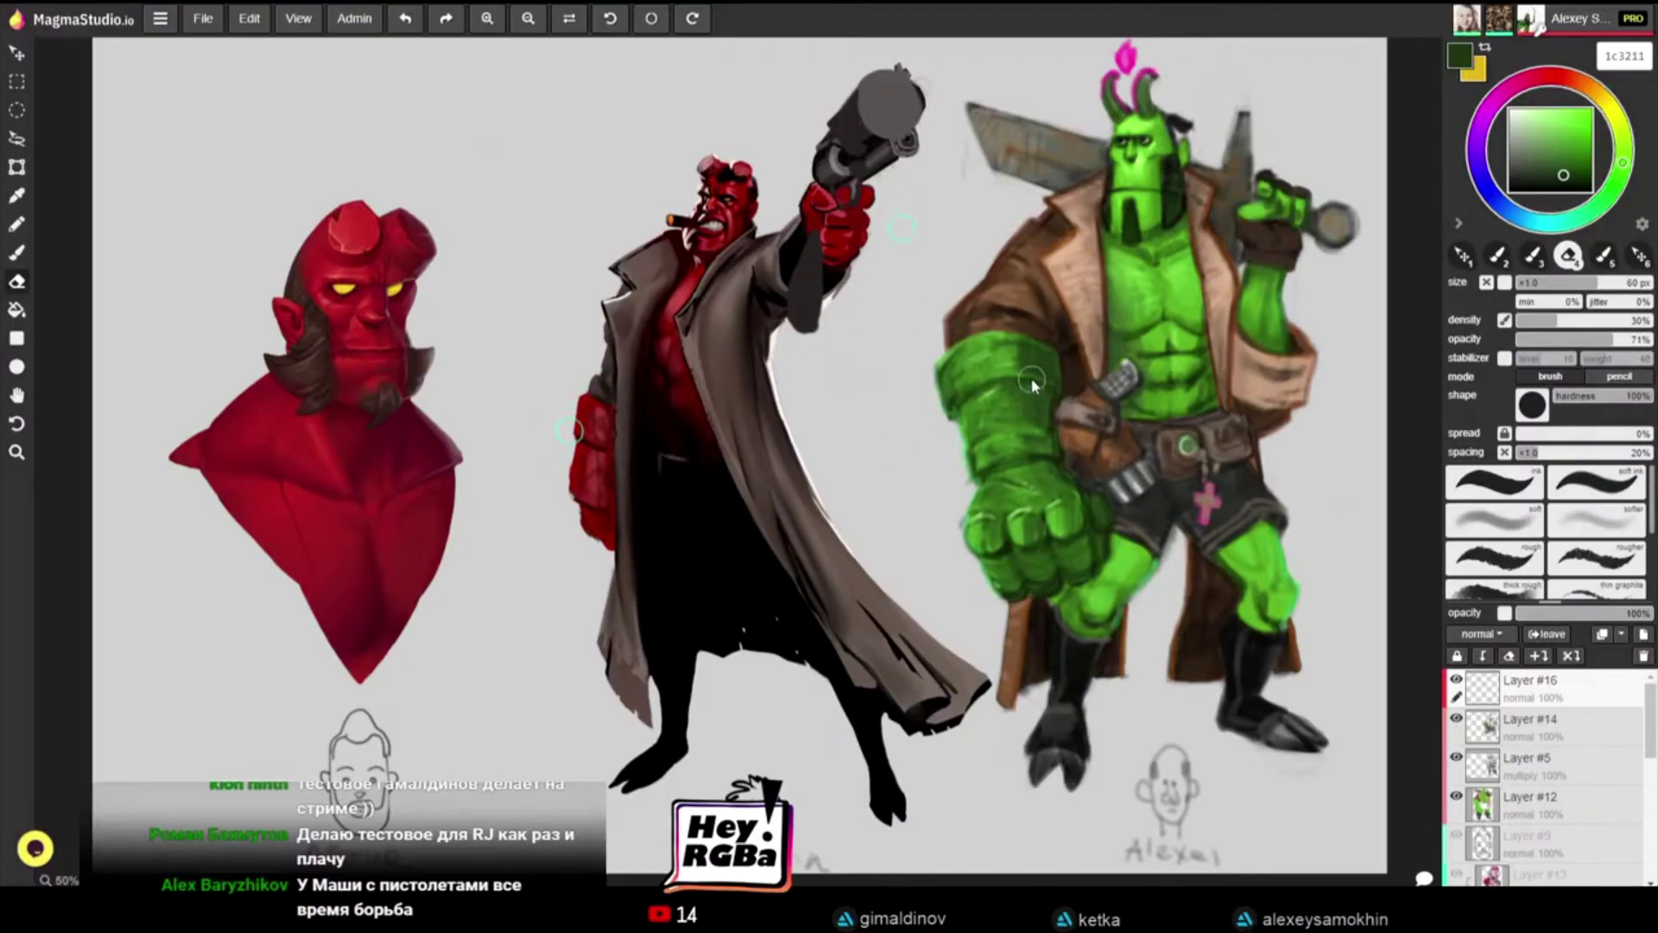
Step: Rework the seam between the oversized forearm and the coat with dark brown 261f0f and a 14 px brush
{"action": "key", "text": "bracketleft"}
{"action": "key", "text": "bracketleft"}
{"action": "key", "text": "bracketleft"}
{"action": "key", "text": "bracketleft"}
{"action": "key", "text": "bracketleft"}
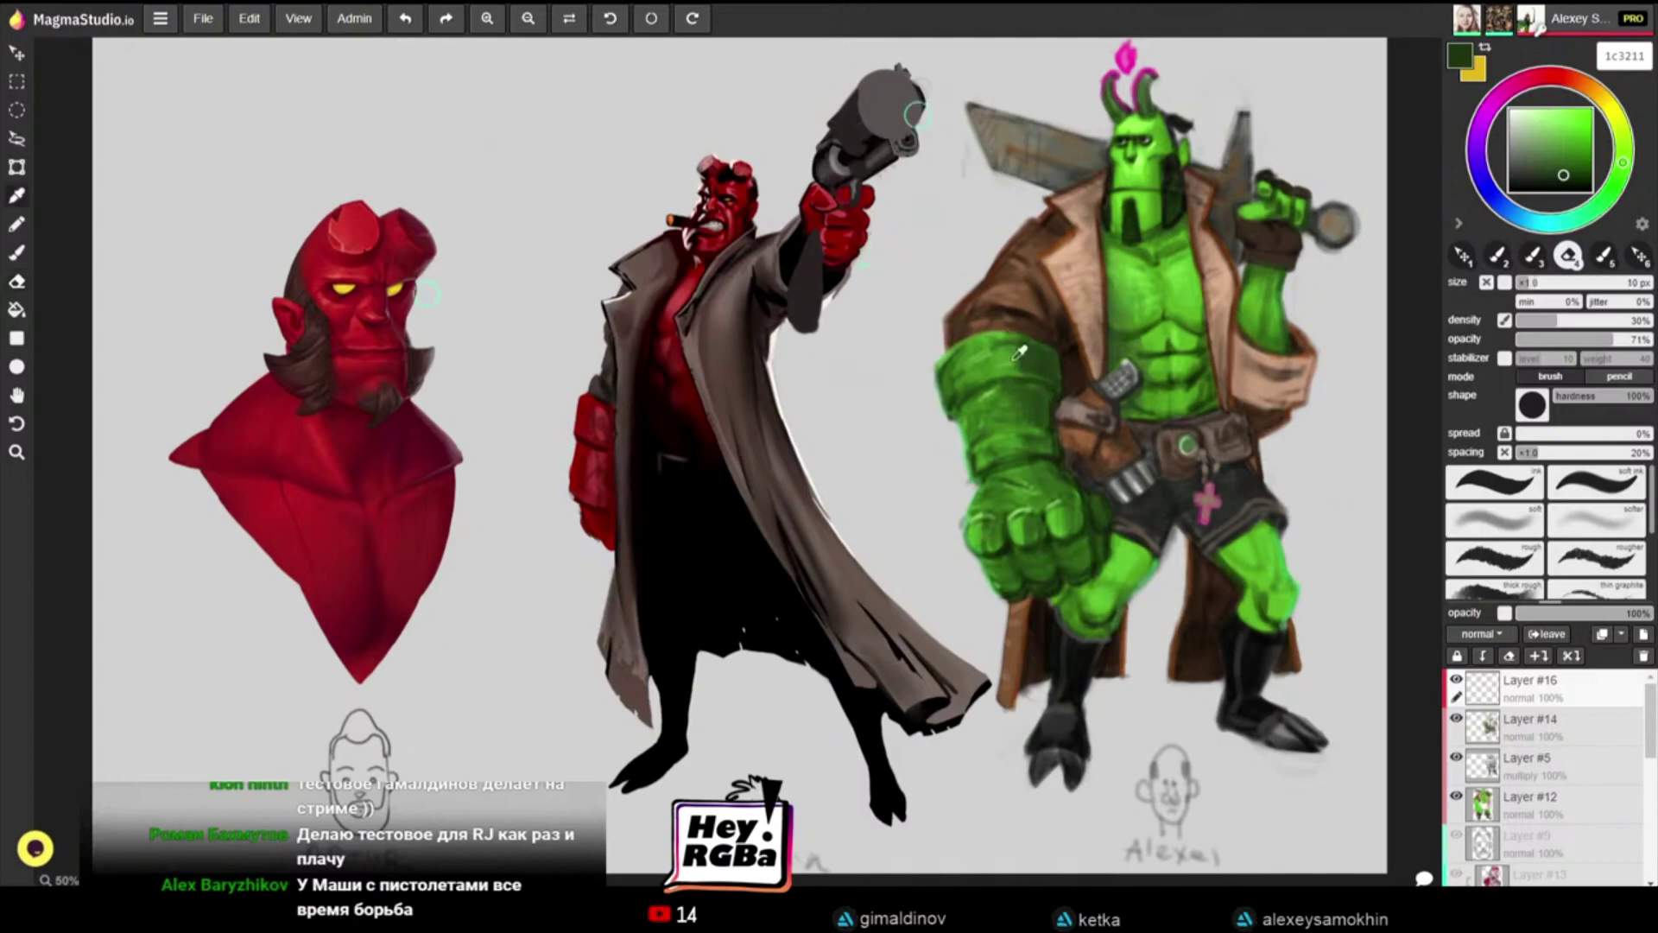
{"action": "left_click", "coordinate": [1019, 371], "text": "alt"}
{"action": "key", "text": "bracketleft"}
{"action": "key", "text": "bracketleft"}
{"action": "key", "text": "alt"}
{"action": "left_click", "coordinate": [1064, 370]}
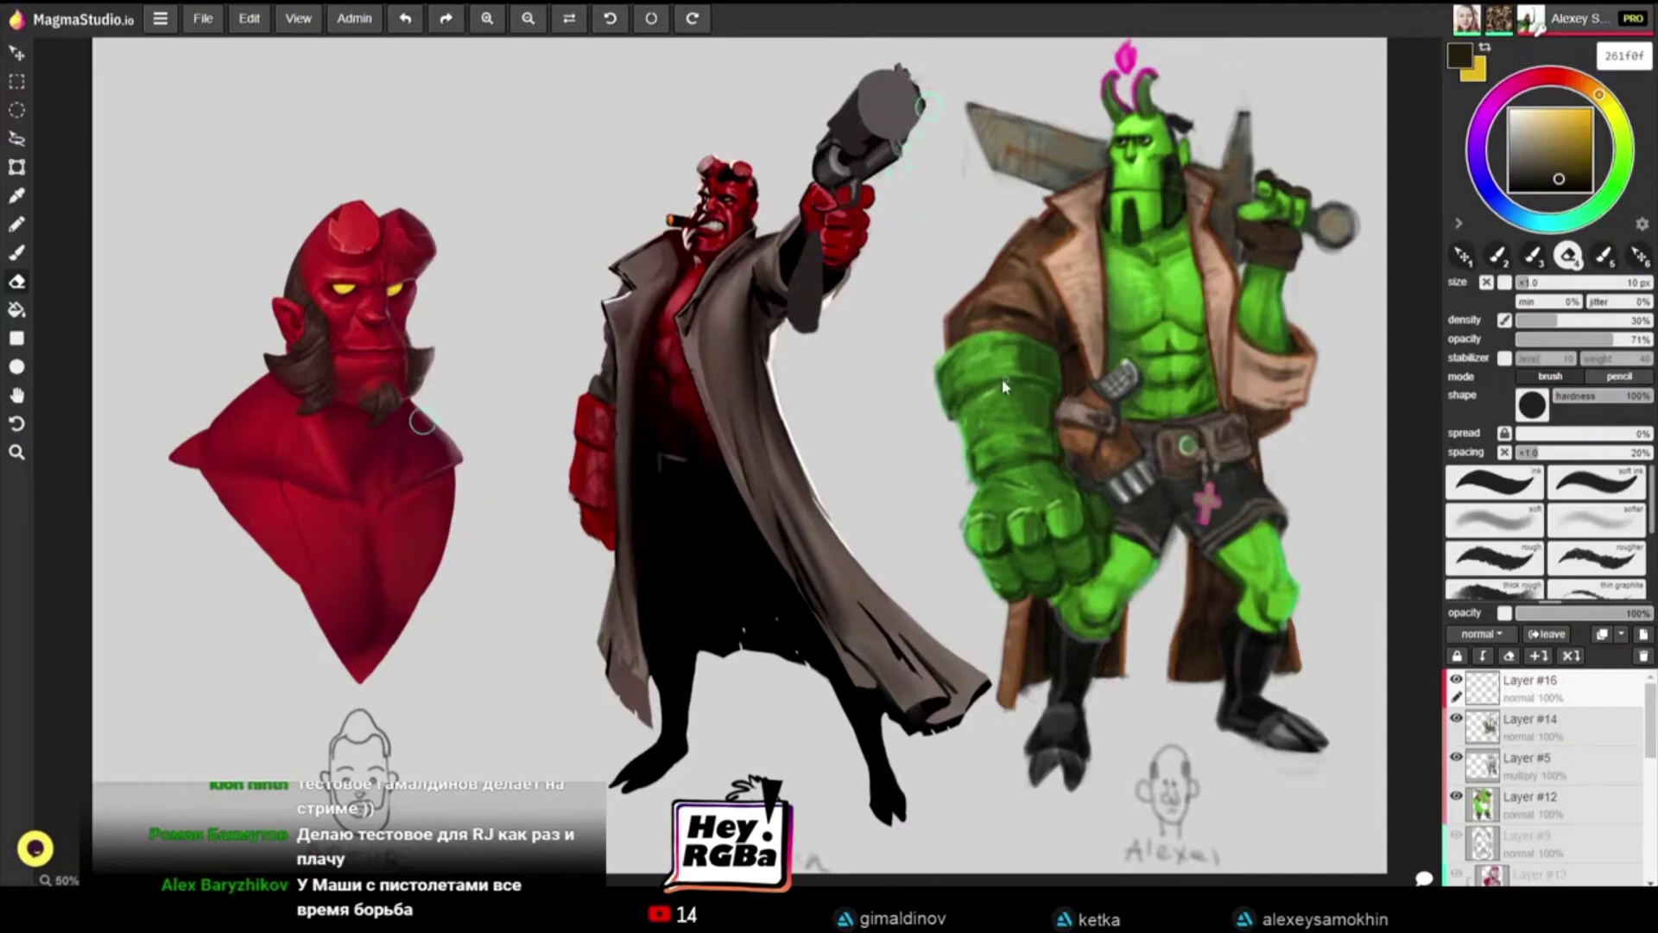
{"action": "key", "text": "b"}
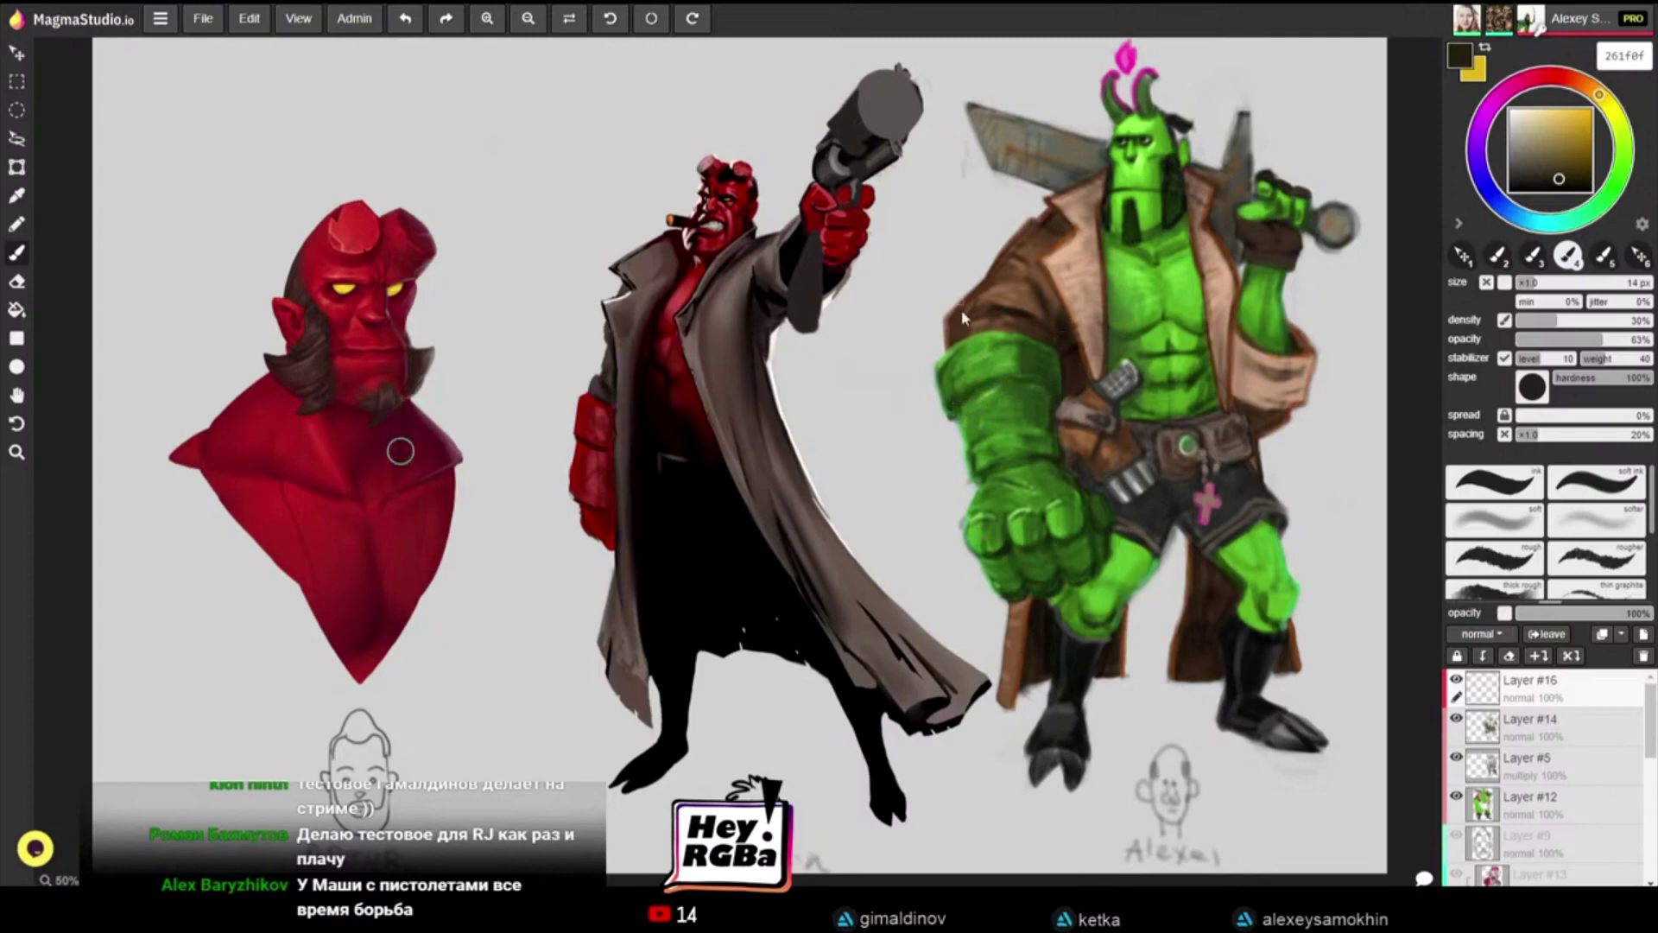
Step: Repaint the forearm cuff's outer edge with greens 36681a and 1f3d0f, background grey d8d8d8 and light green 78c88c at 14 px
{"action": "key", "text": "i"}
{"action": "left_click", "coordinate": [1025, 330], "text": "alt"}
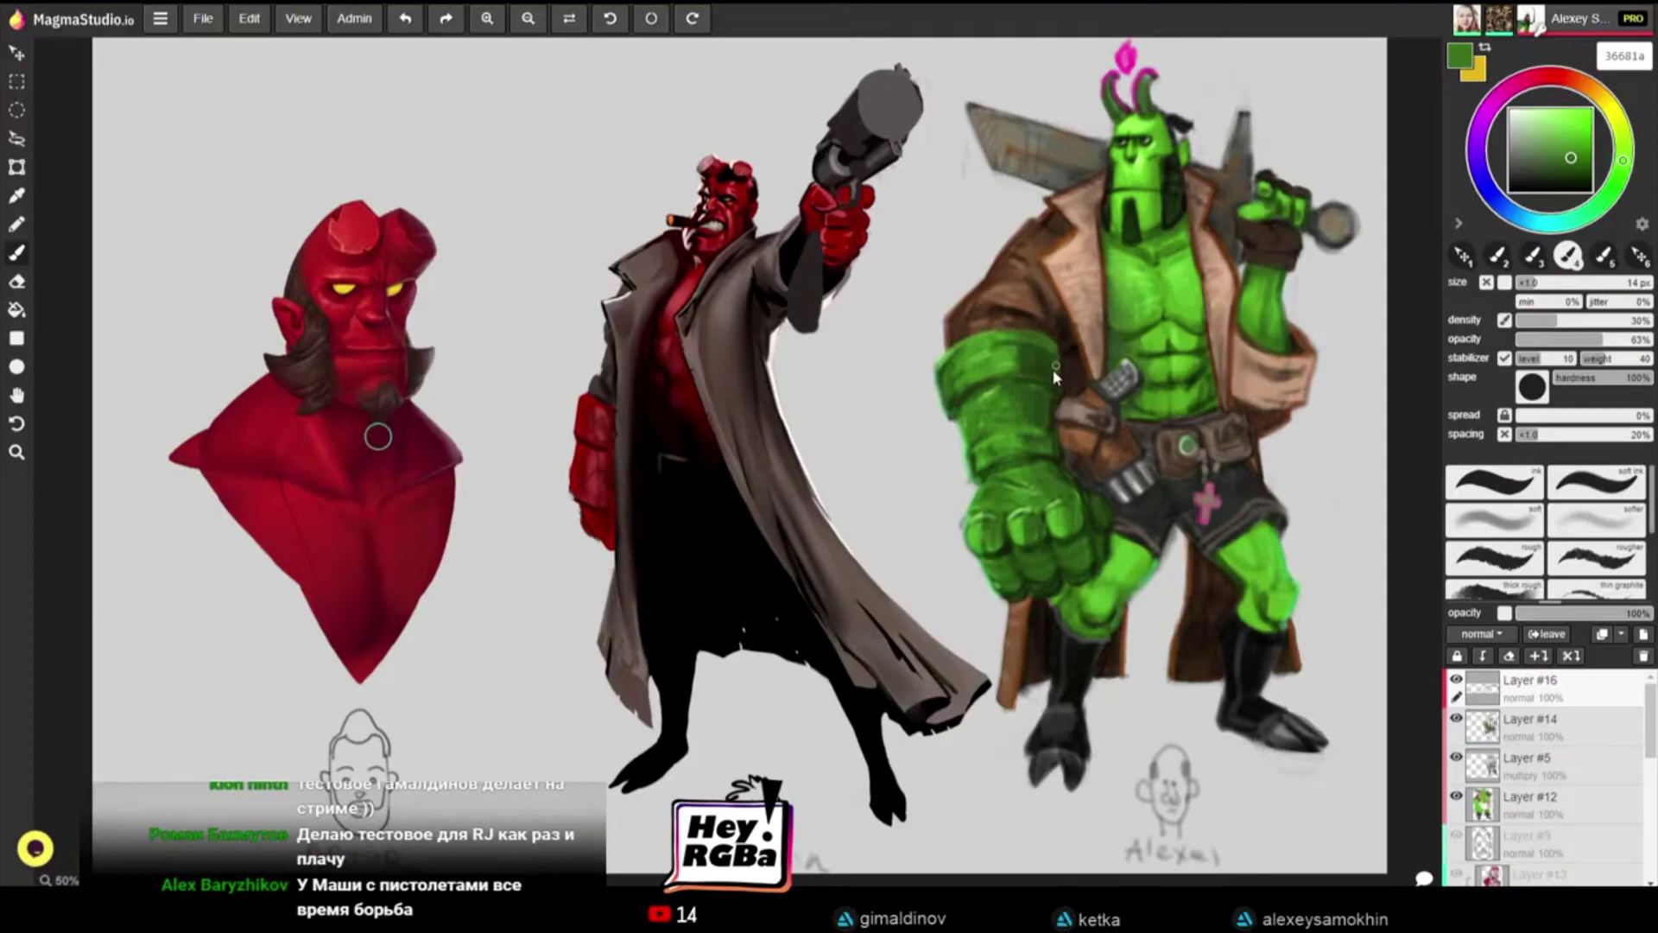
{"action": "left_click", "coordinate": [951, 366], "text": "alt"}
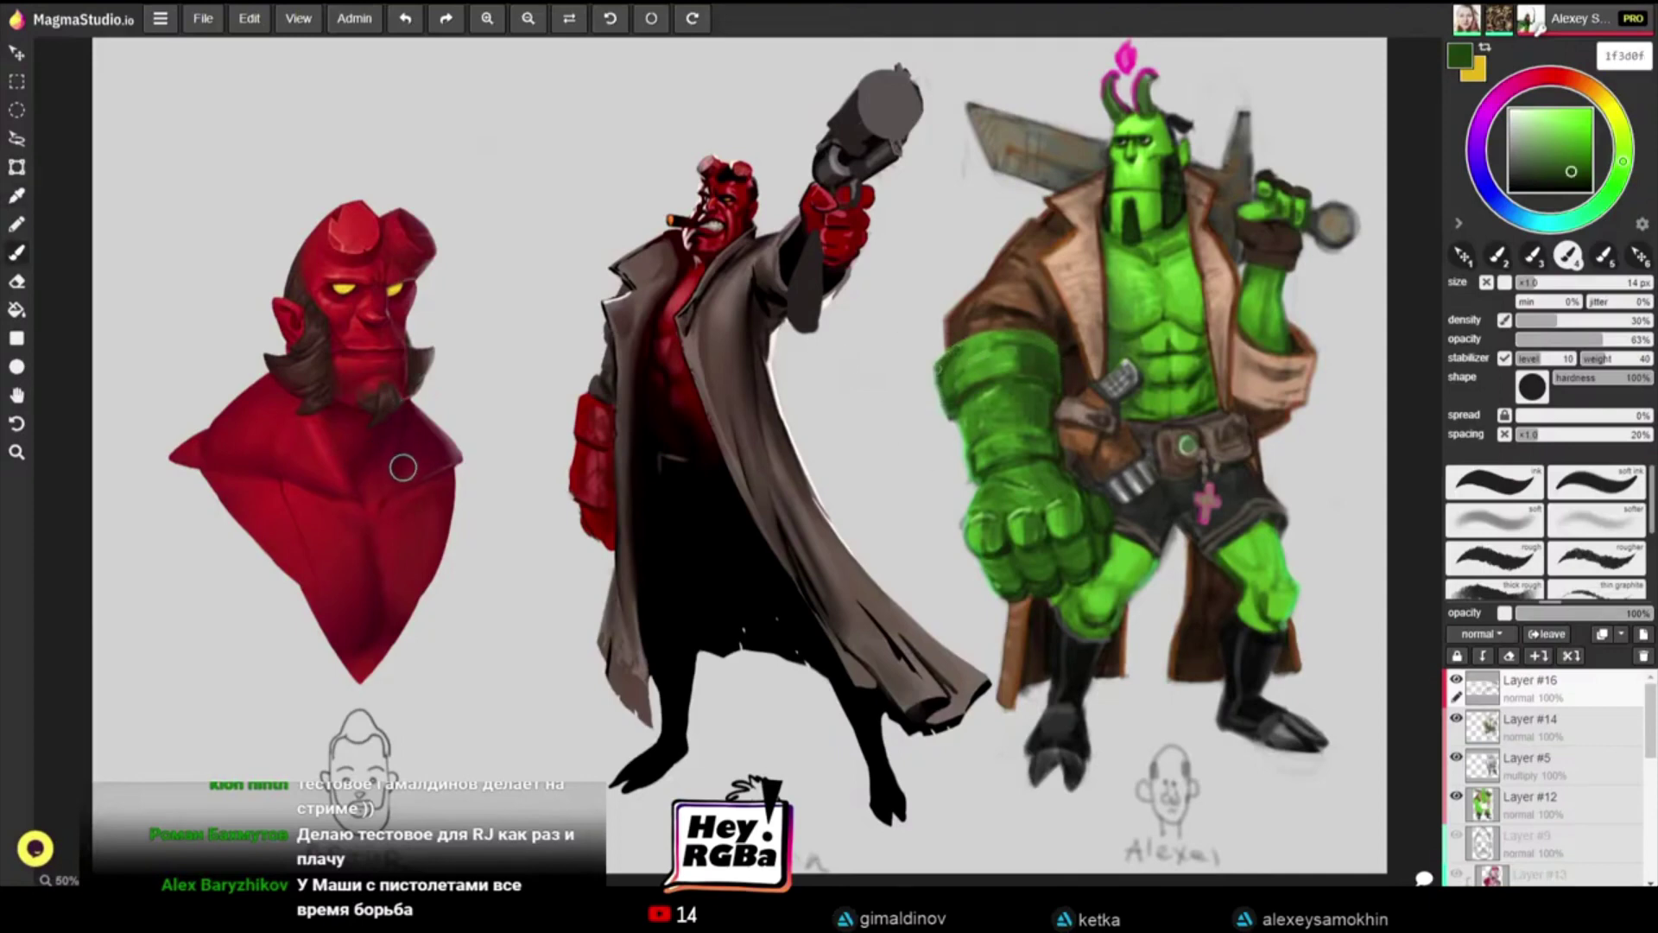
{"action": "left_click_drag", "start_coordinate": [941, 401], "coordinate": [951, 418]}
{"action": "left_click", "coordinate": [932, 379], "text": "alt"}
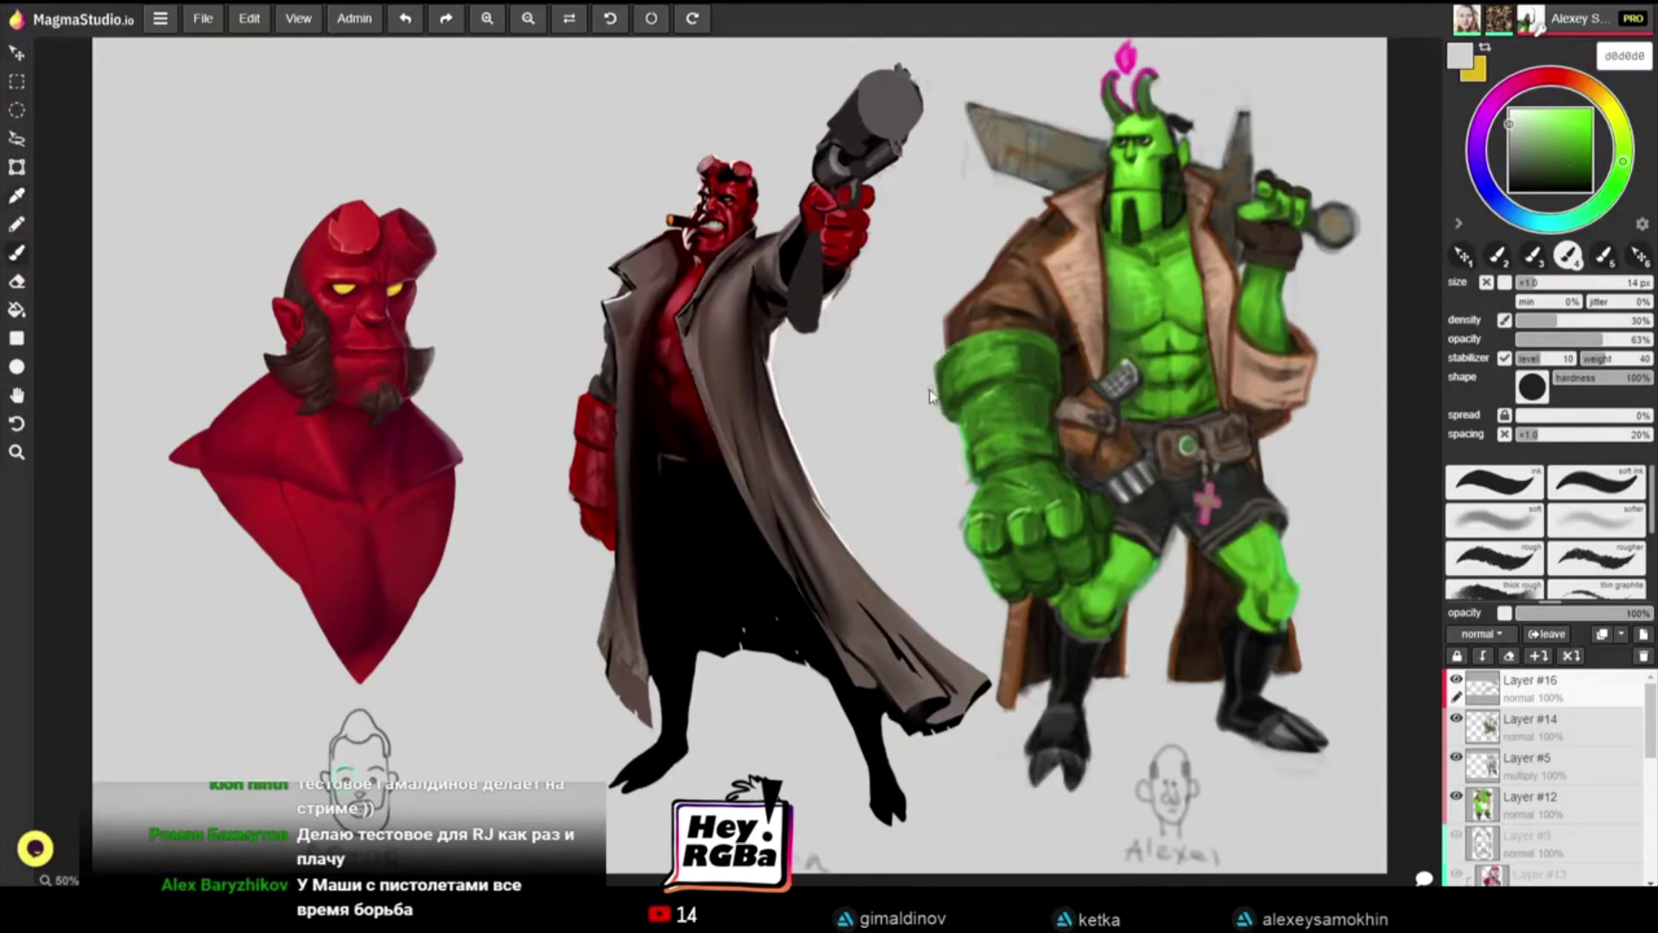
{"action": "left_click", "coordinate": [967, 436], "text": "alt"}
{"action": "left_click_drag", "start_coordinate": [941, 372], "coordinate": [947, 416]}
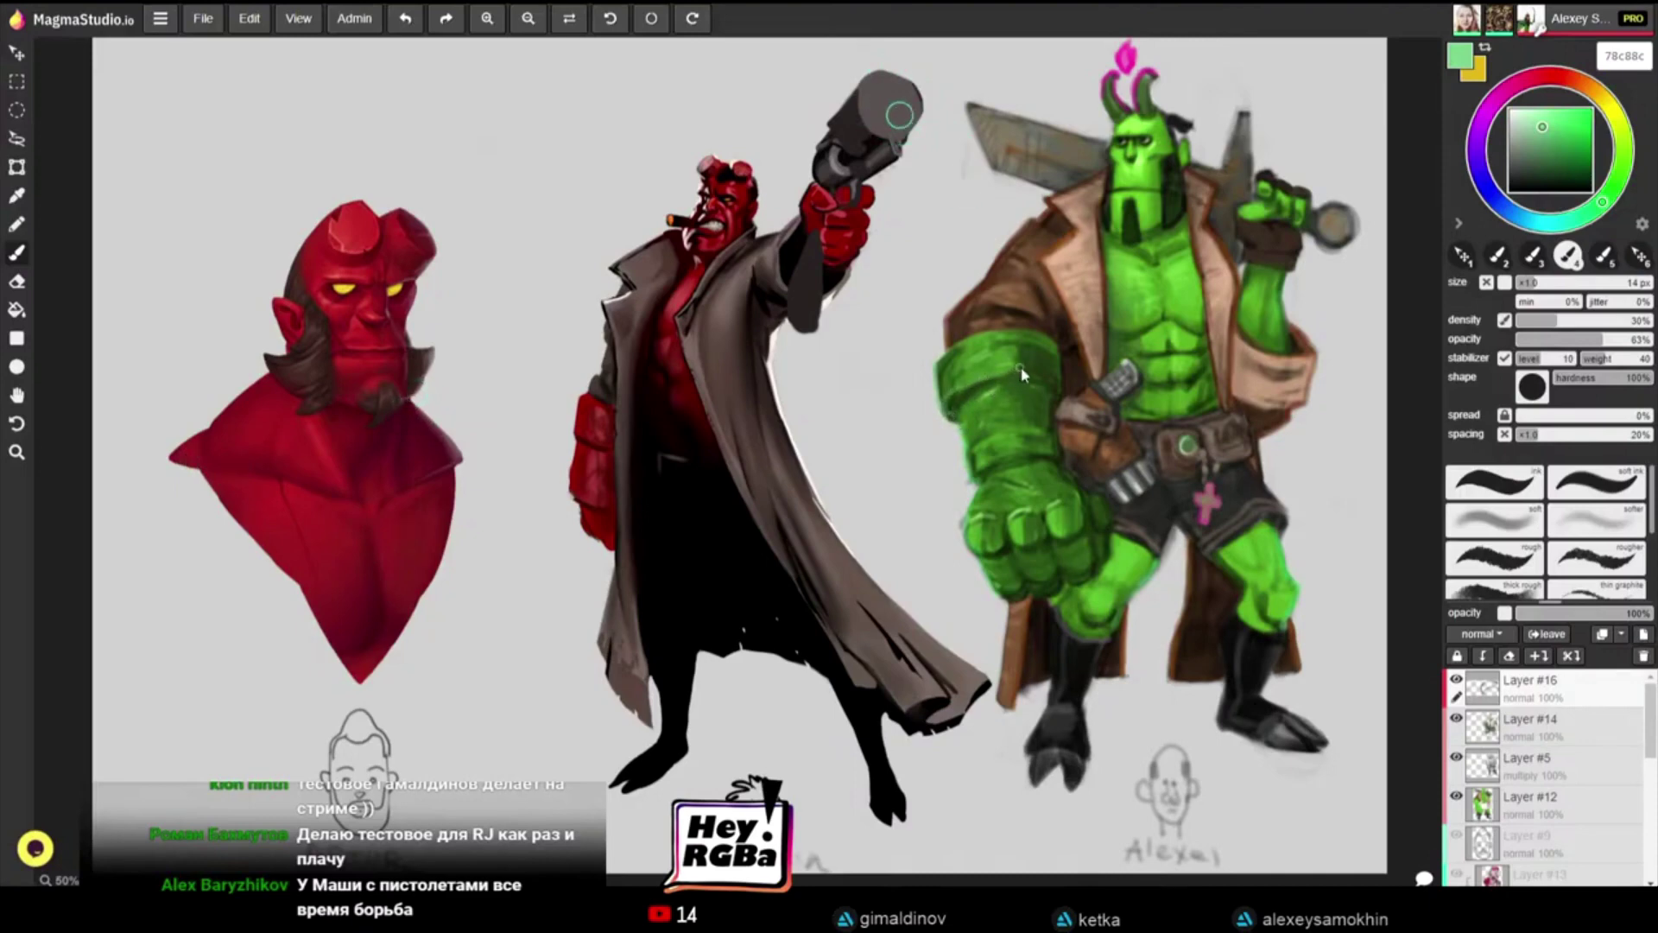
Step: Deepen the shadow under the oversized forearm's cuff with sampled dark tones 2e5a17, 273712, 1f2f0f, 150f09 and 182d0d
{"action": "left_click", "coordinate": [968, 380], "text": "alt"}
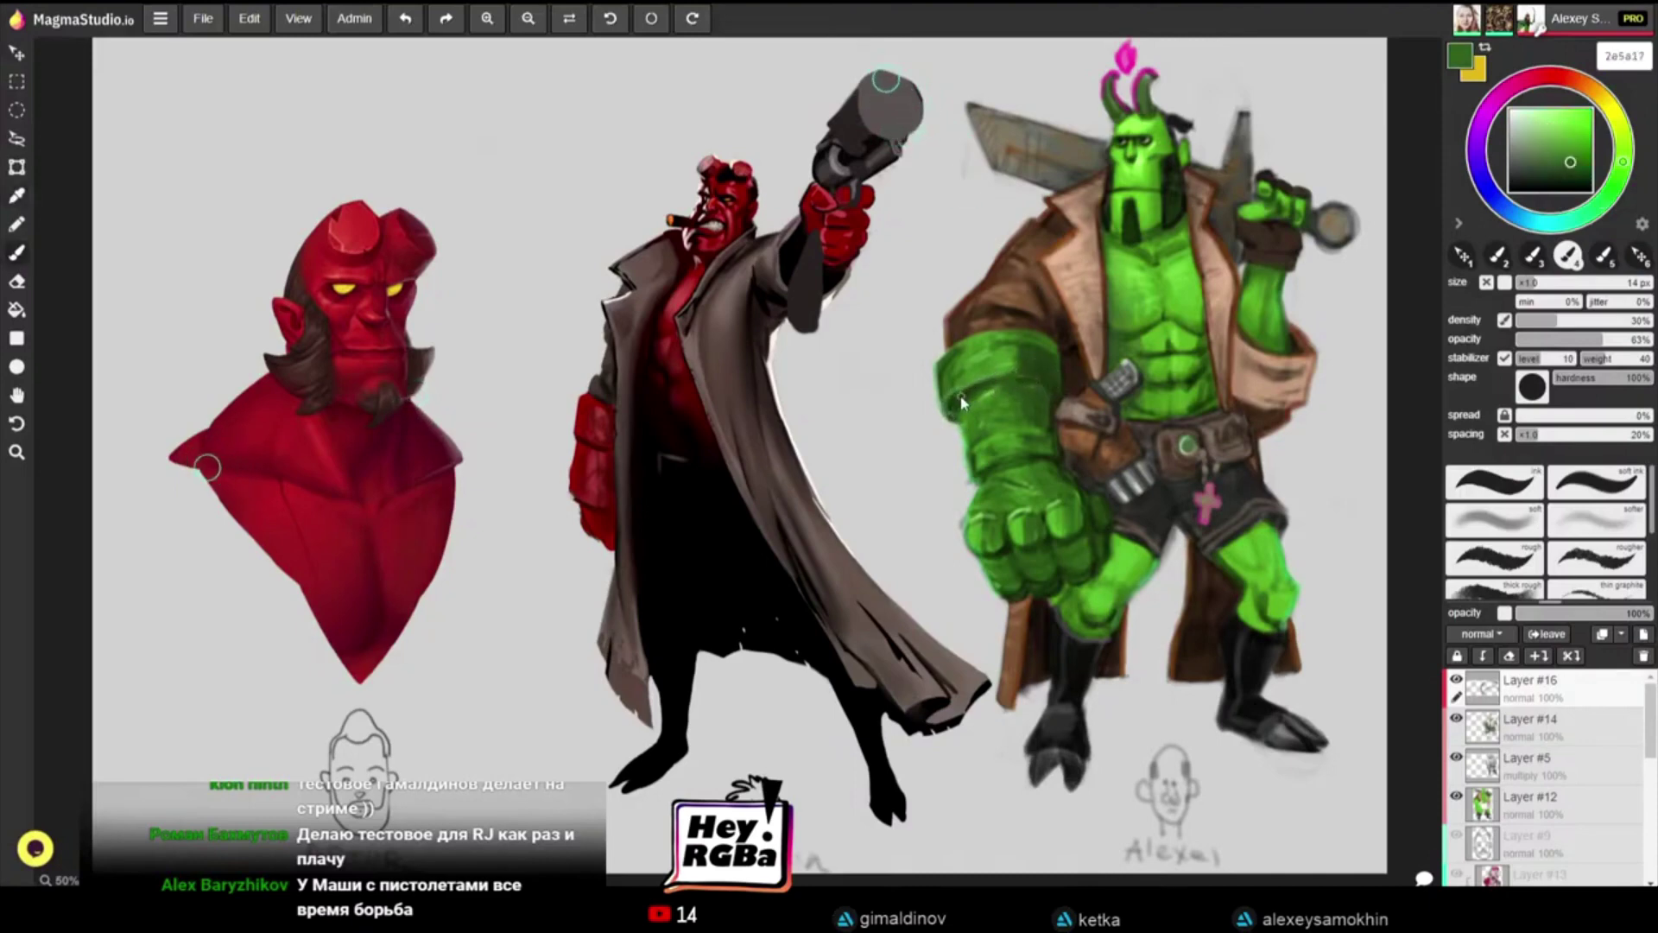
{"action": "left_click", "coordinate": [976, 389], "text": "alt"}
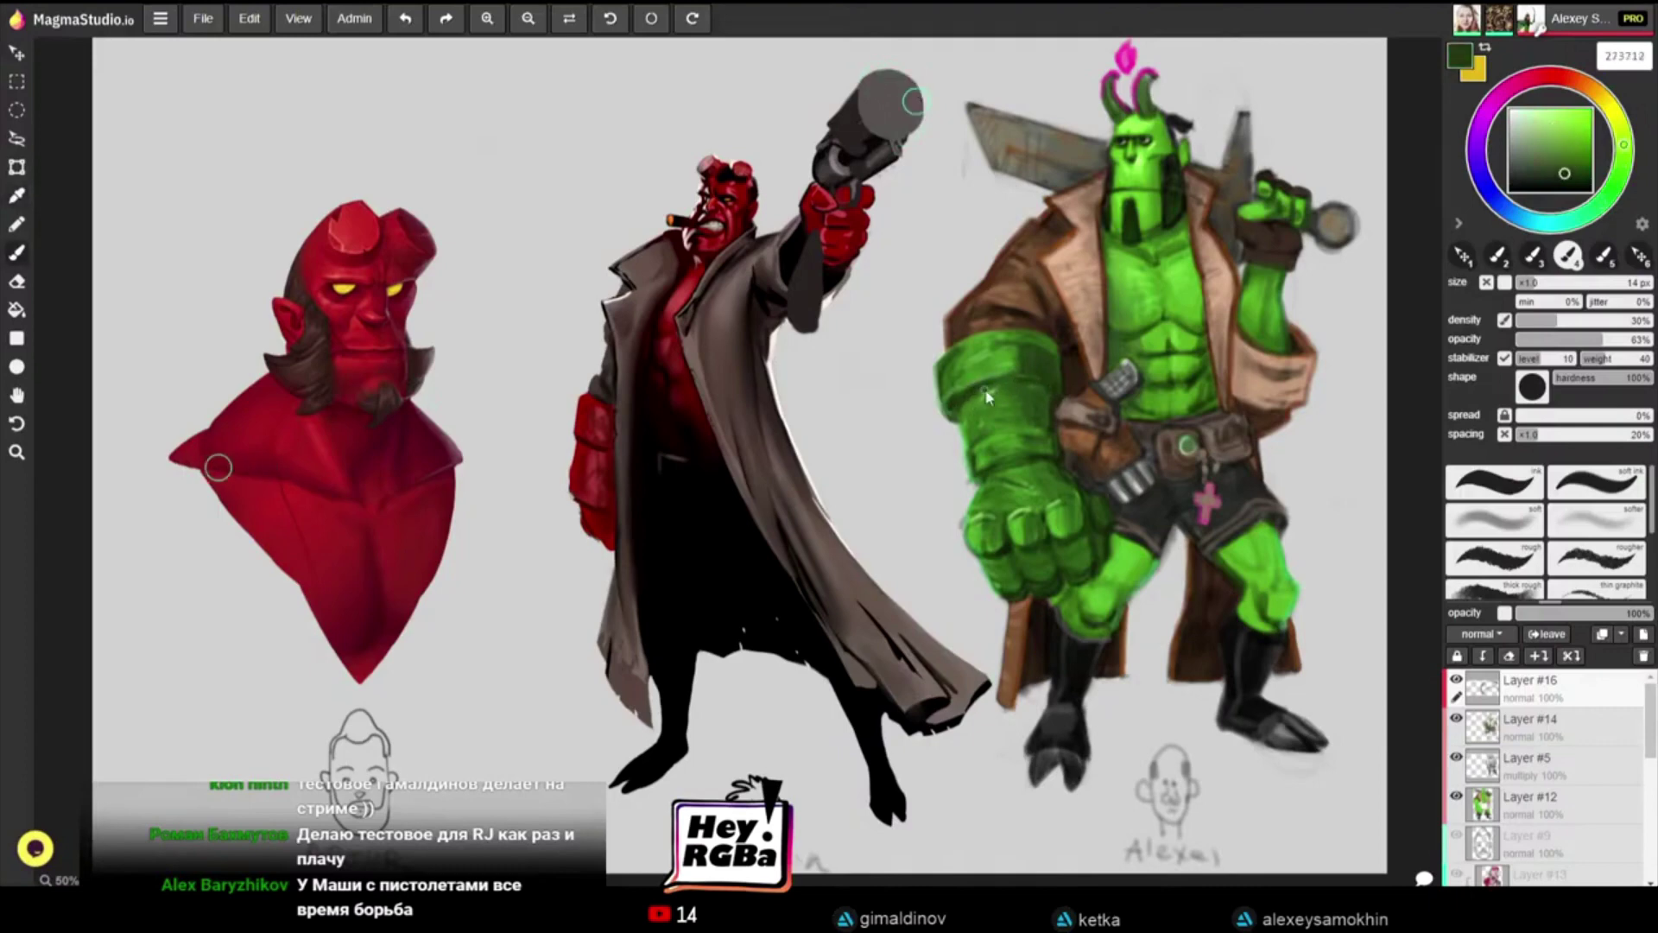
{"action": "left_click", "coordinate": [957, 399], "text": "alt"}
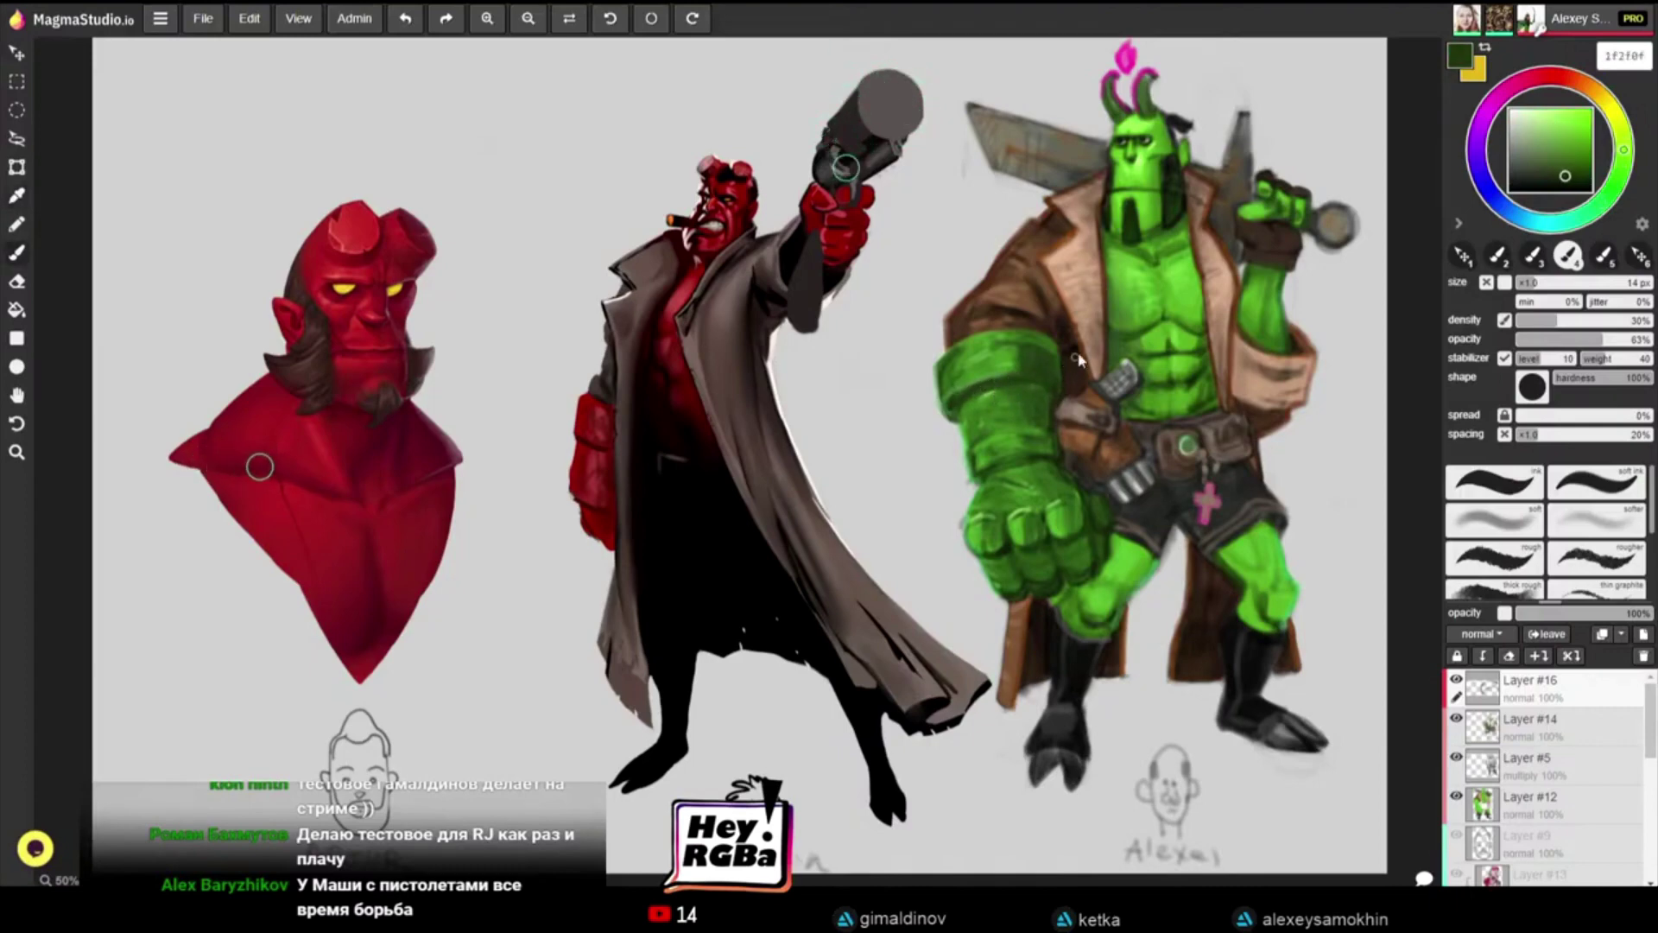
{"action": "left_click", "coordinate": [1046, 613], "text": "alt"}
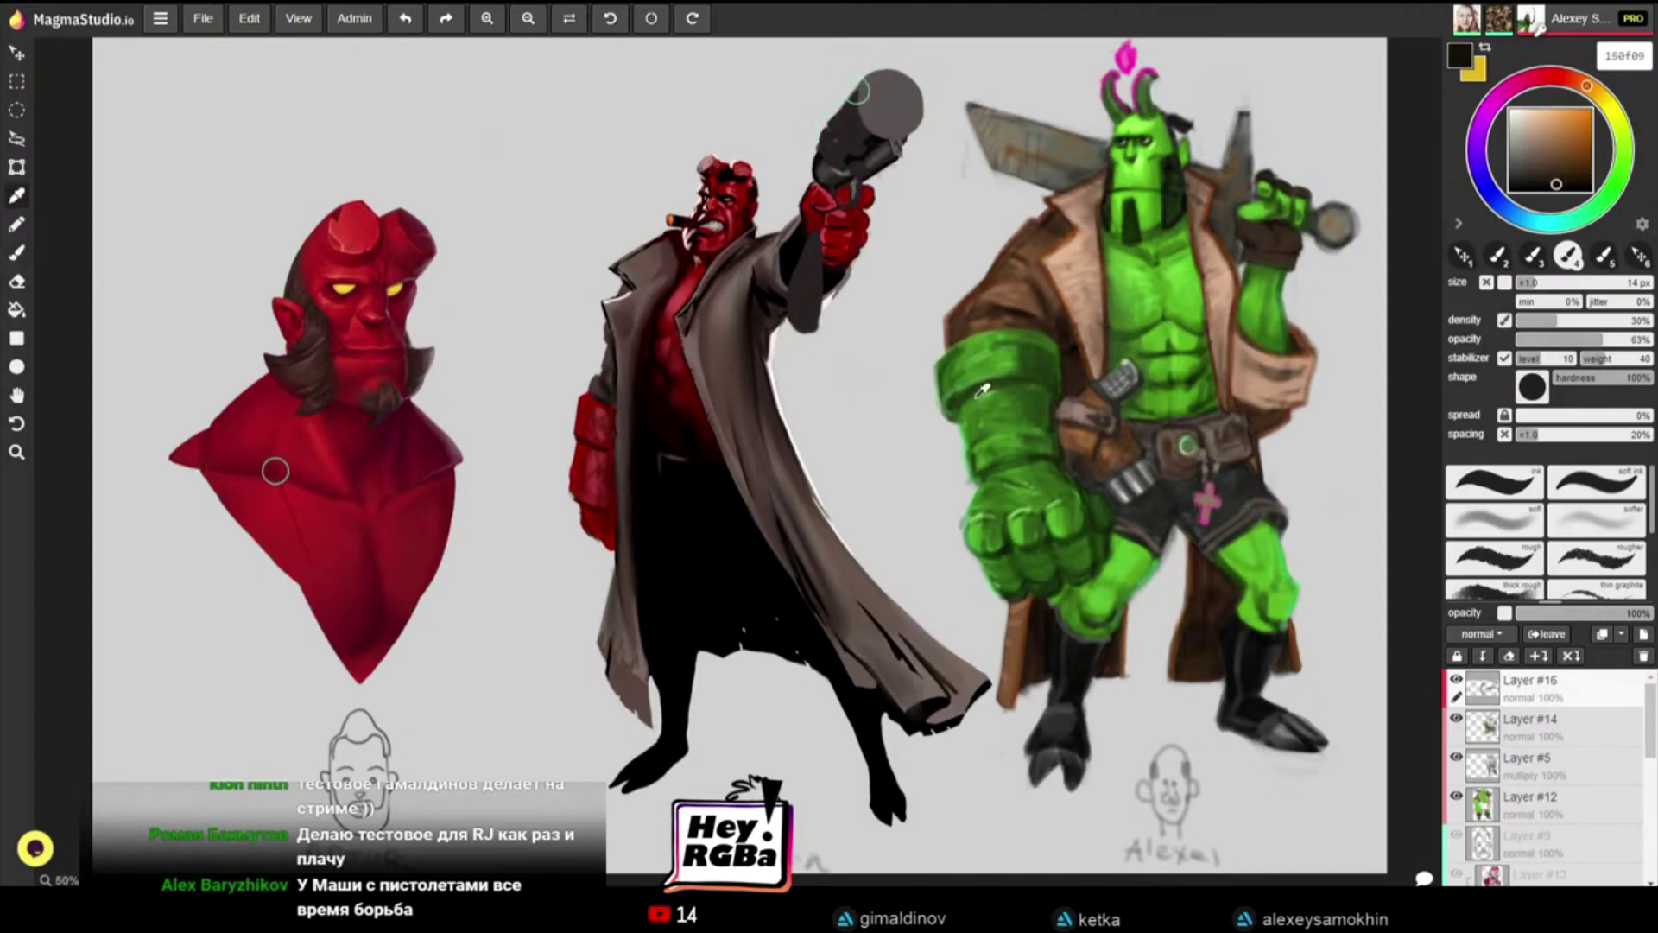
{"action": "left_click", "coordinate": [1005, 388], "text": "alt"}
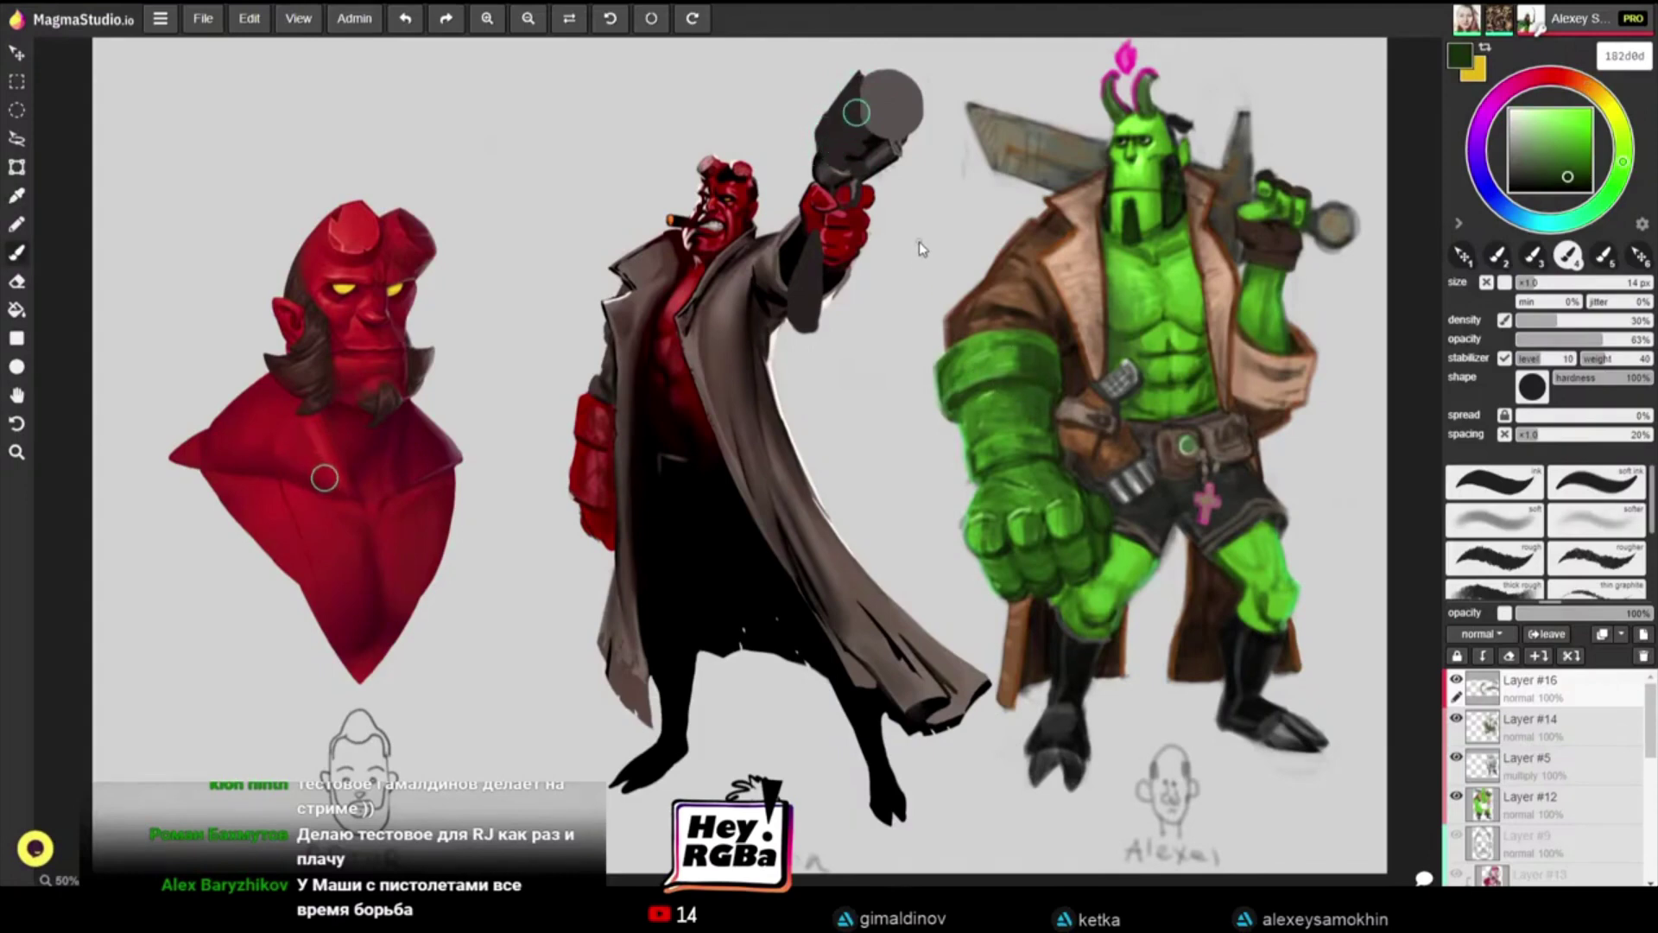
{"action": "key", "text": "alt"}
Step: Model the cuff and lower forearm with mid and dark greens 264416, 589736, 408020 and 1b2a0e at 14 px
{"action": "left_click", "coordinate": [1038, 341], "text": "alt"}
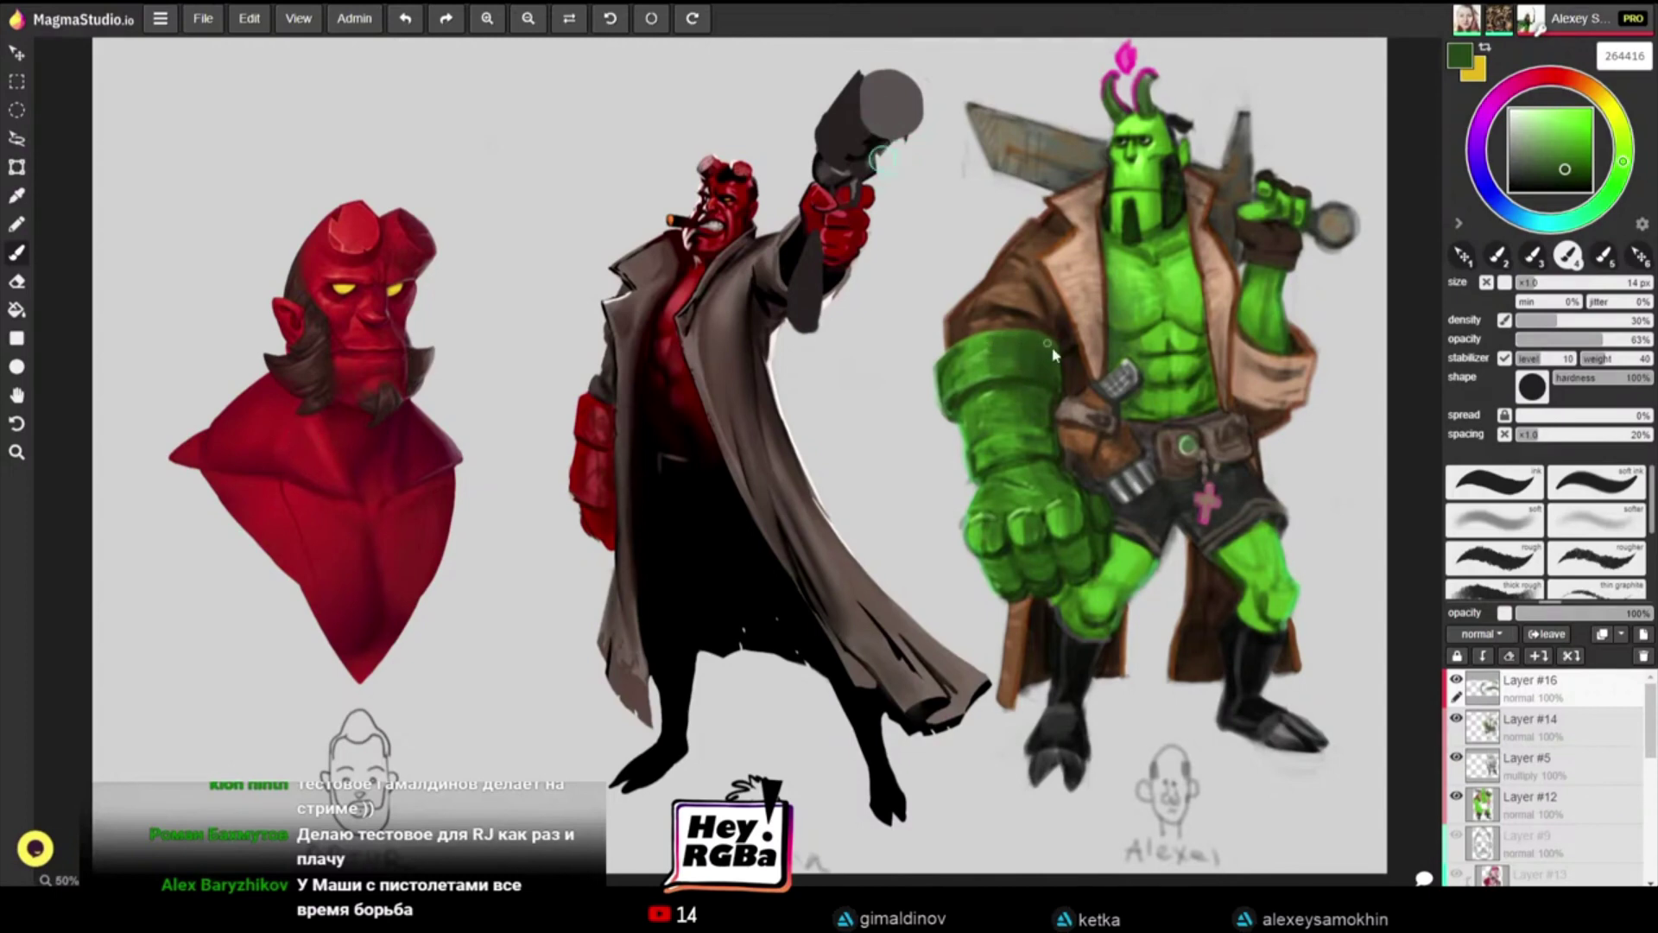
{"action": "key", "text": "i"}
{"action": "left_click", "coordinate": [996, 350]}
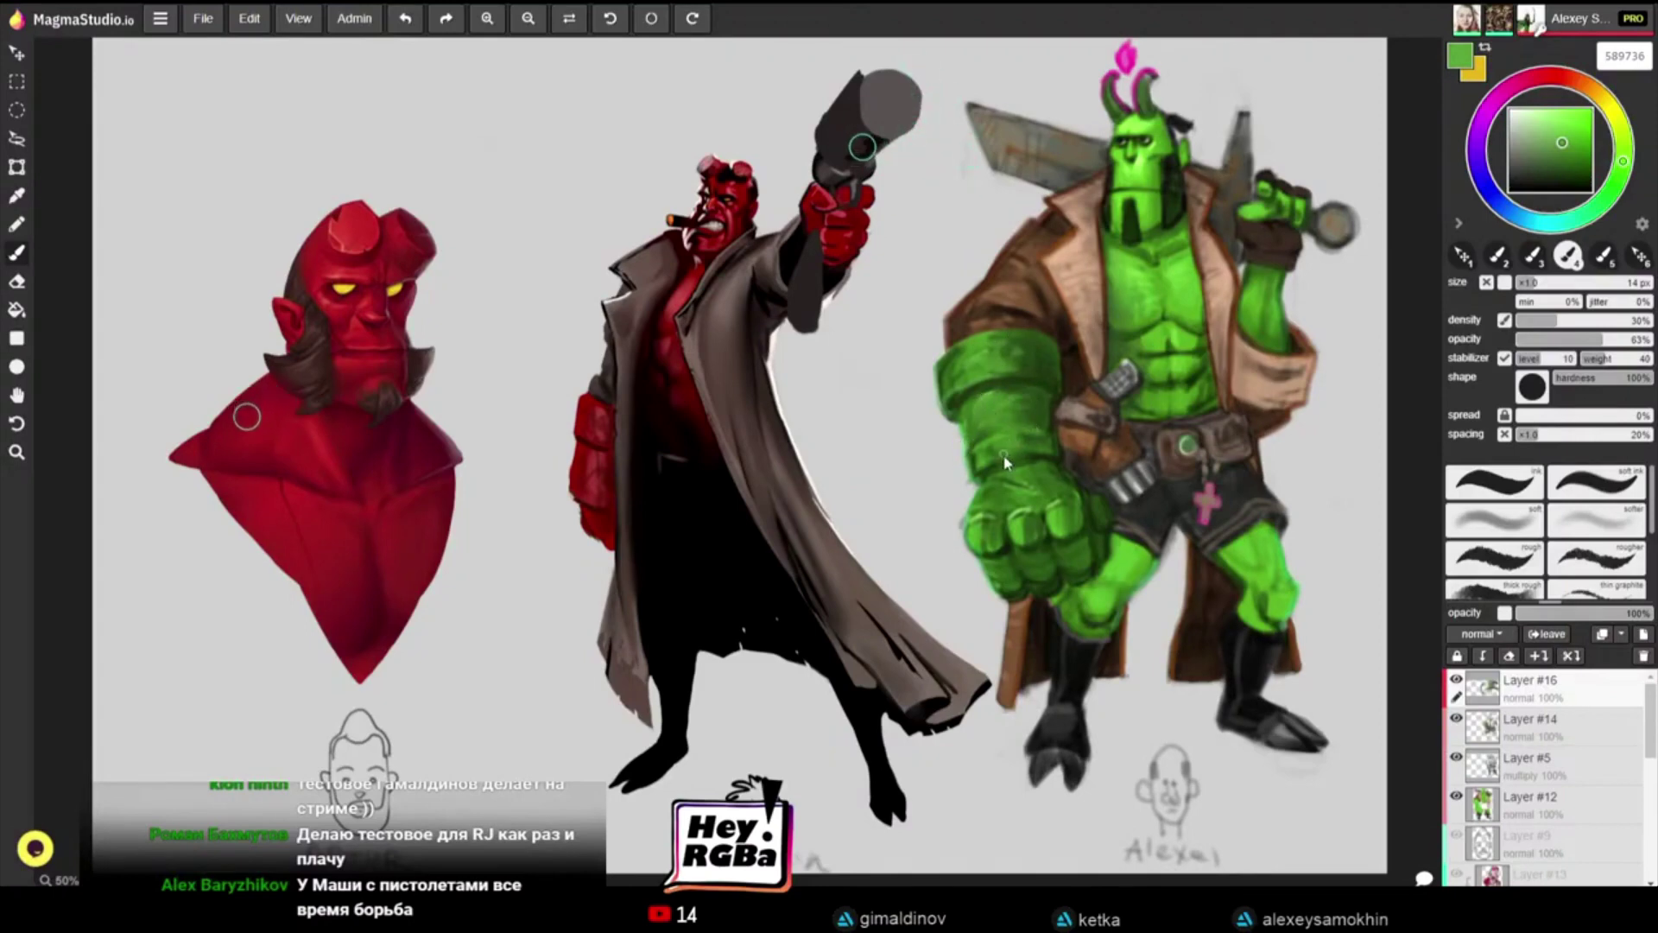
{"action": "left_click", "coordinate": [1019, 437], "text": "alt"}
{"action": "left_click_drag", "start_coordinate": [1024, 406], "coordinate": [993, 424]}
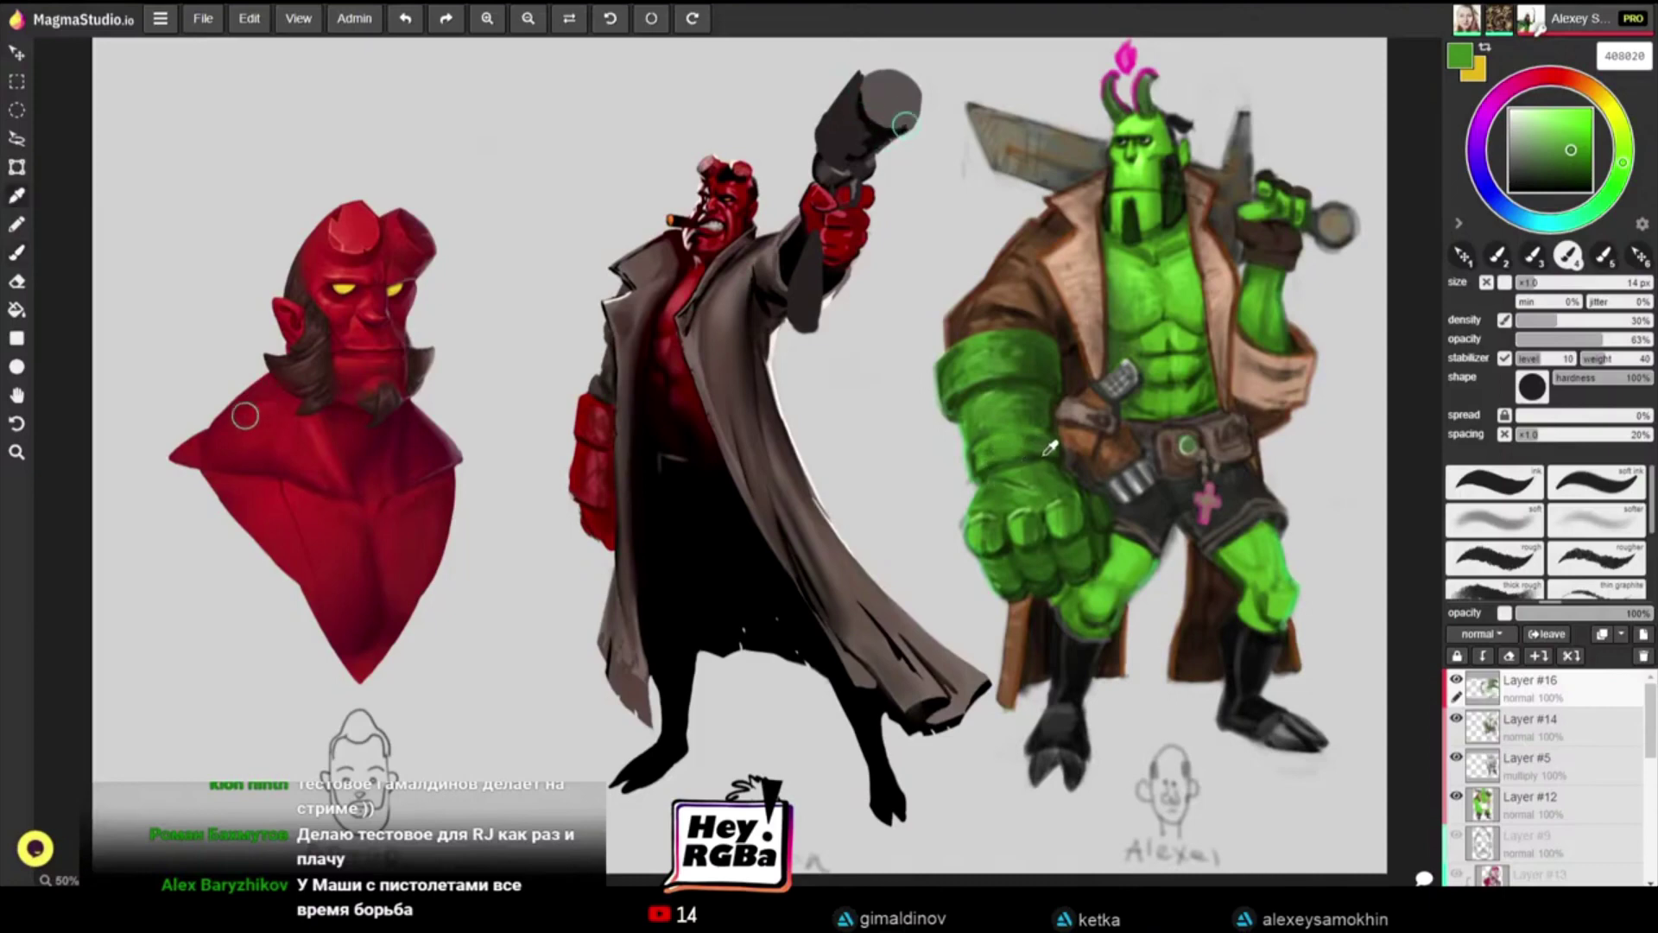
{"action": "left_click", "coordinate": [1042, 450], "text": "alt"}
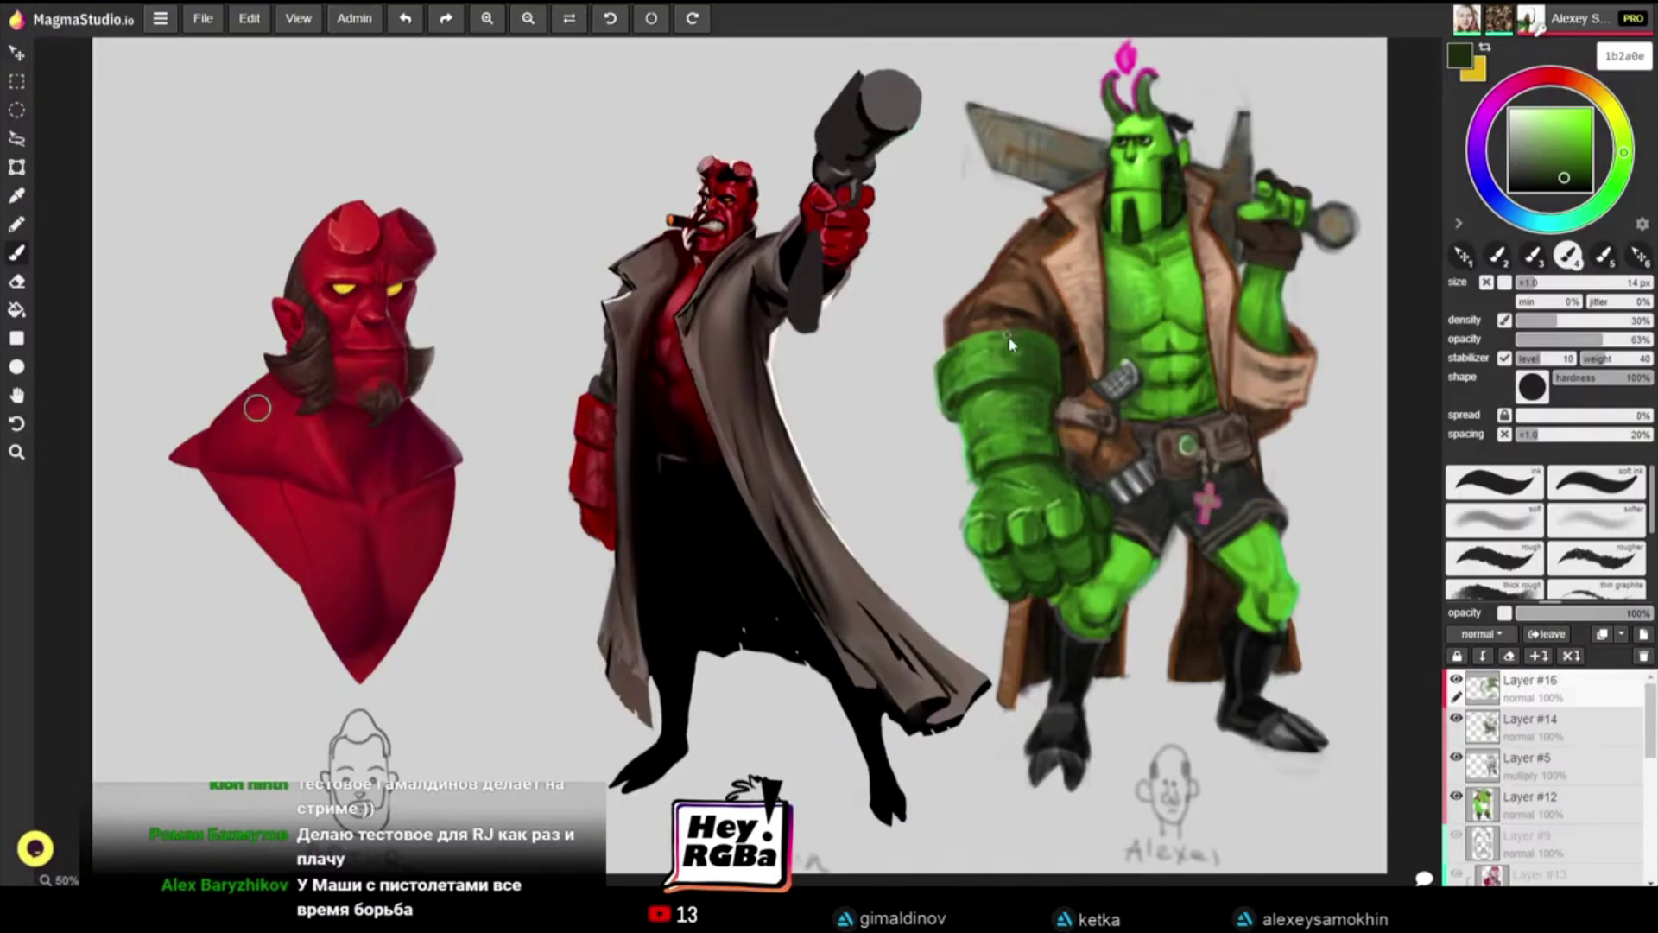
Step: Lighten the upper face of the forearm cuff with greens 79d040, 5ea632 and 58a22d at 14 px
{"action": "left_click", "coordinate": [1133, 278], "text": "alt"}
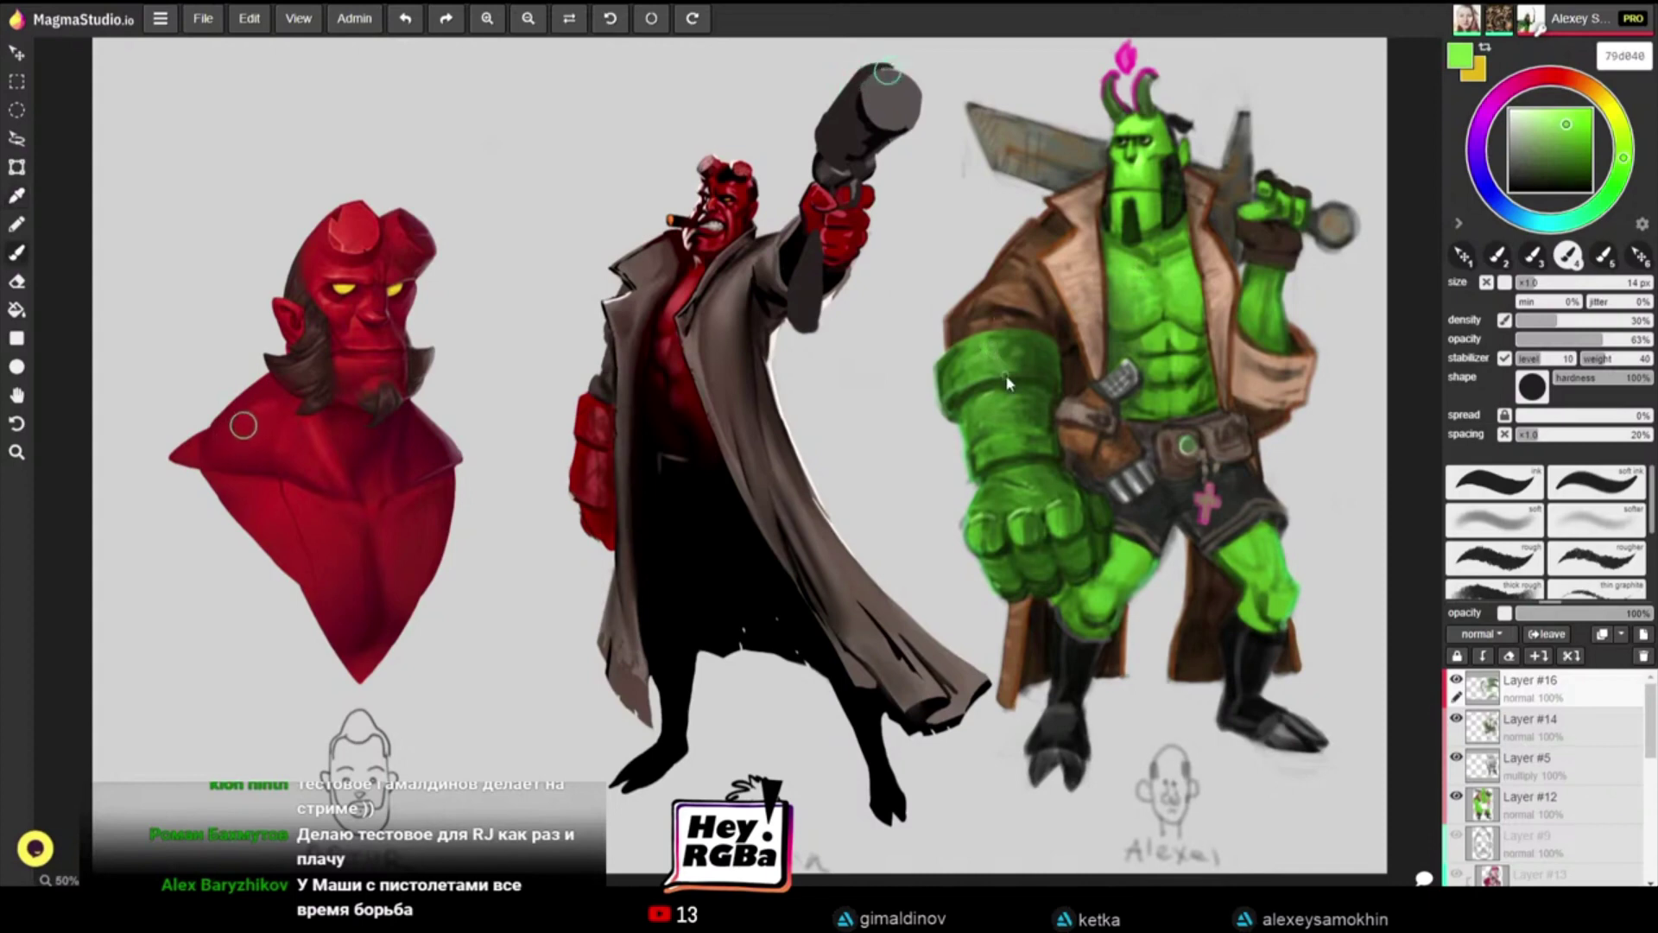
{"action": "left_click", "coordinate": [1005, 351], "text": "alt"}
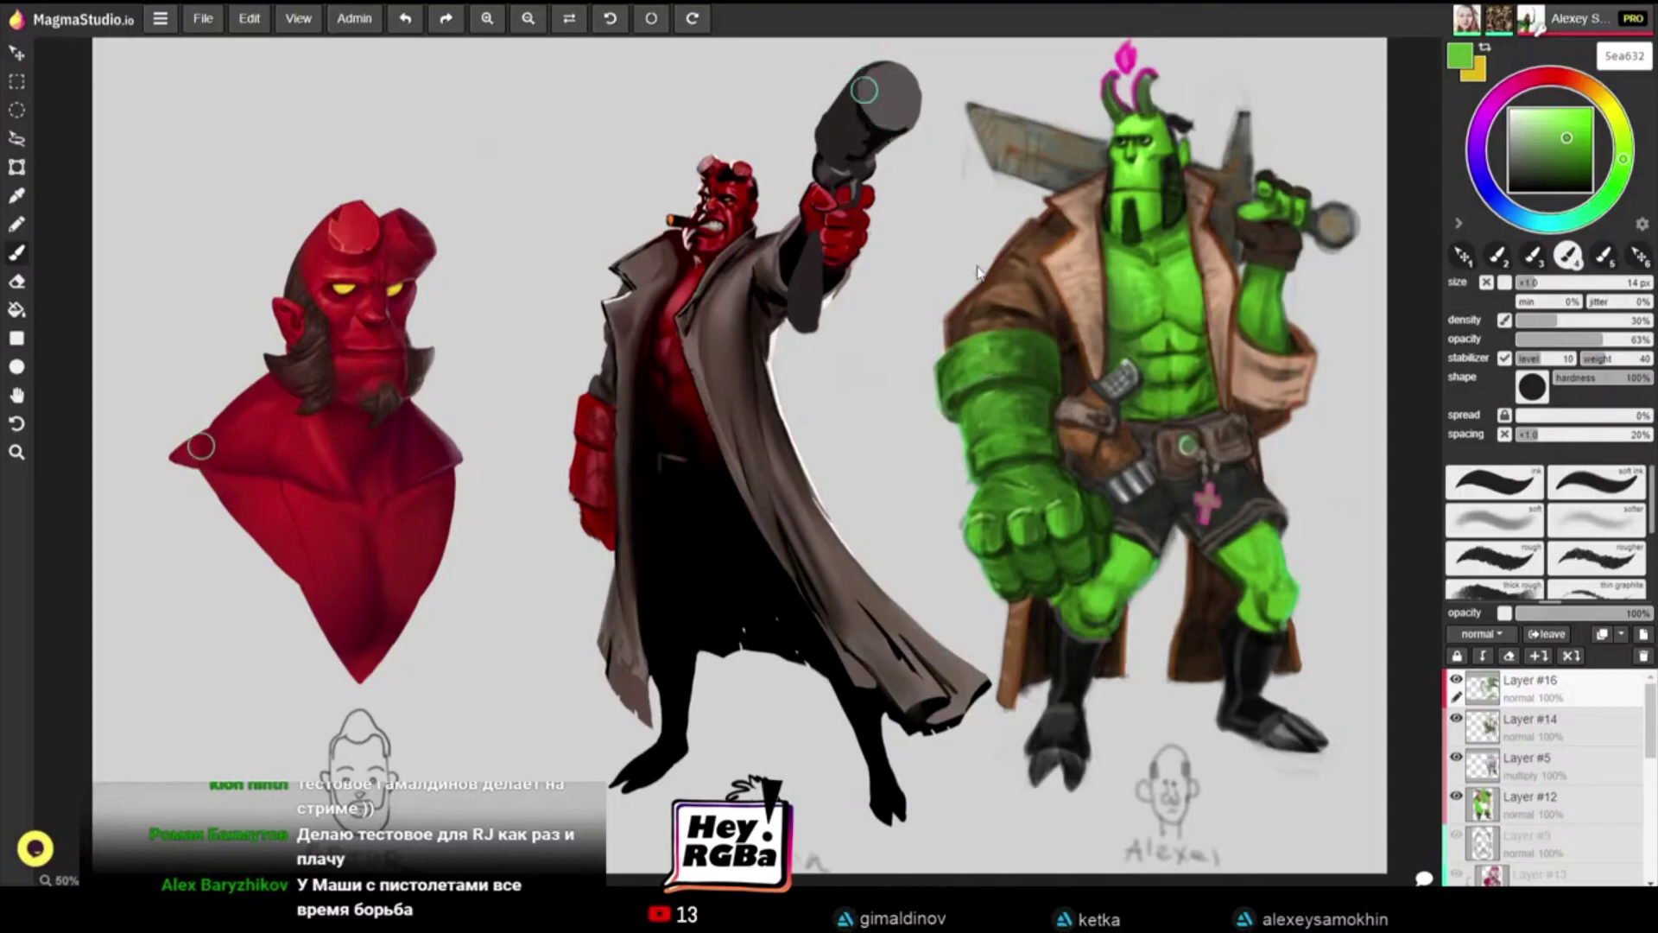
{"action": "key", "text": "alt"}
{"action": "left_click", "coordinate": [995, 337], "text": "alt"}
{"action": "key", "text": "alt"}
{"action": "left_click", "coordinate": [1000, 338], "text": "alt"}
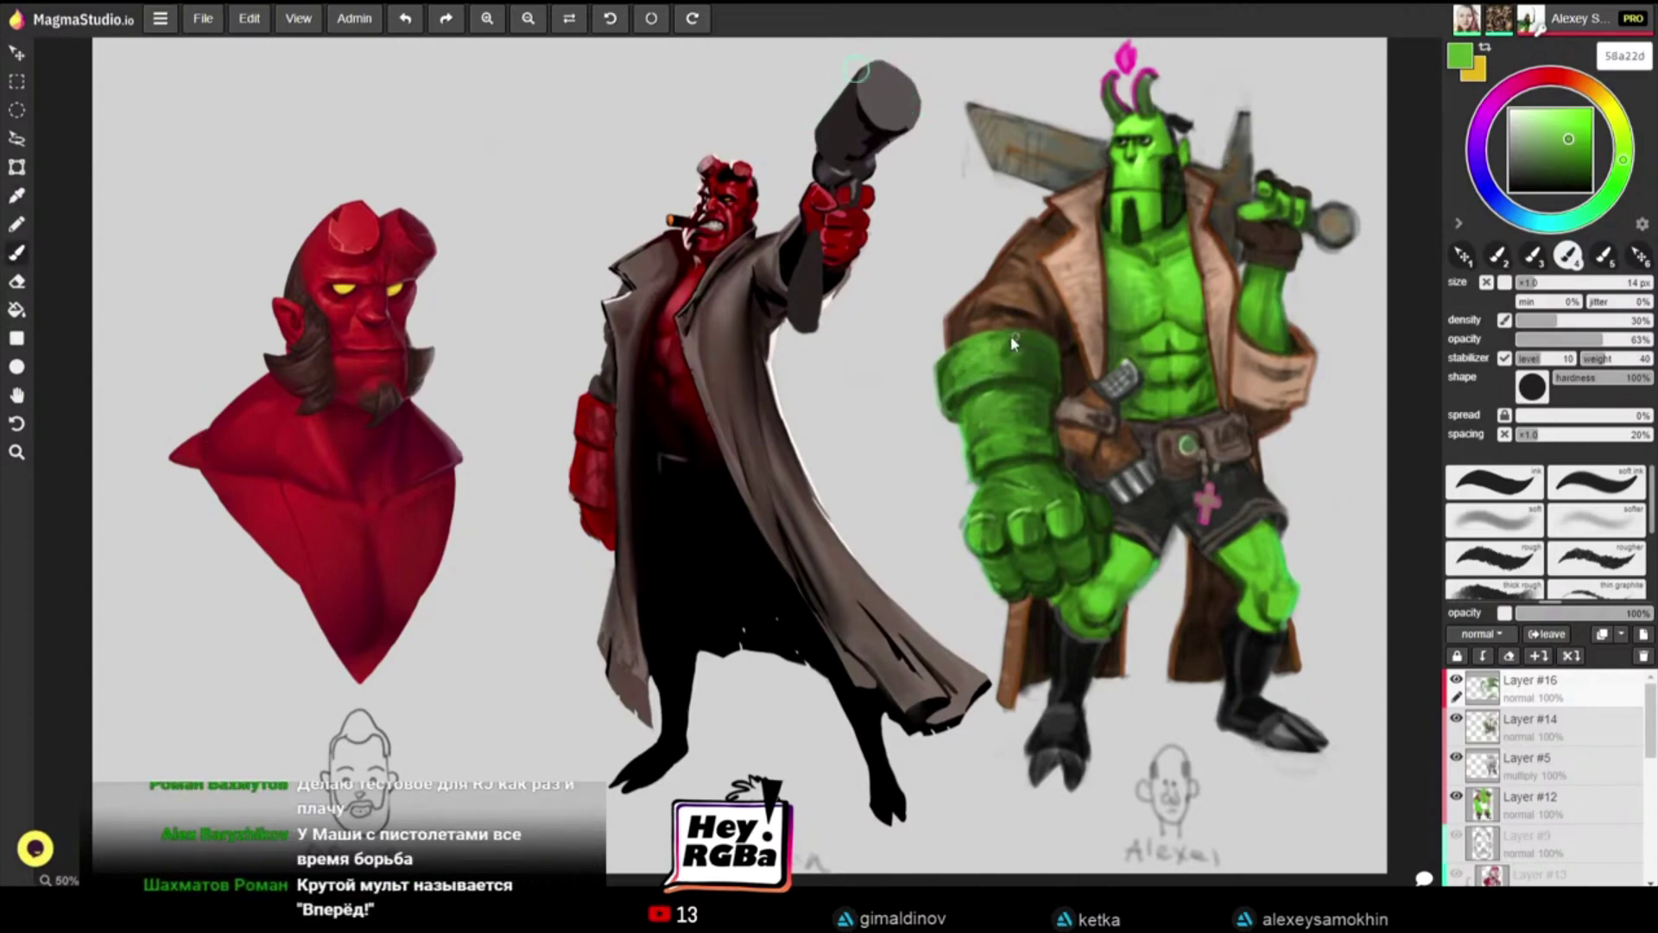
Step: Add fine texture and highlights to the forearm cuff with greens 5ea732, 32631a, 60bf35 and 91fa54, using a 9 to 8 px brush
{"action": "left_click", "coordinate": [993, 410], "text": "alt"}
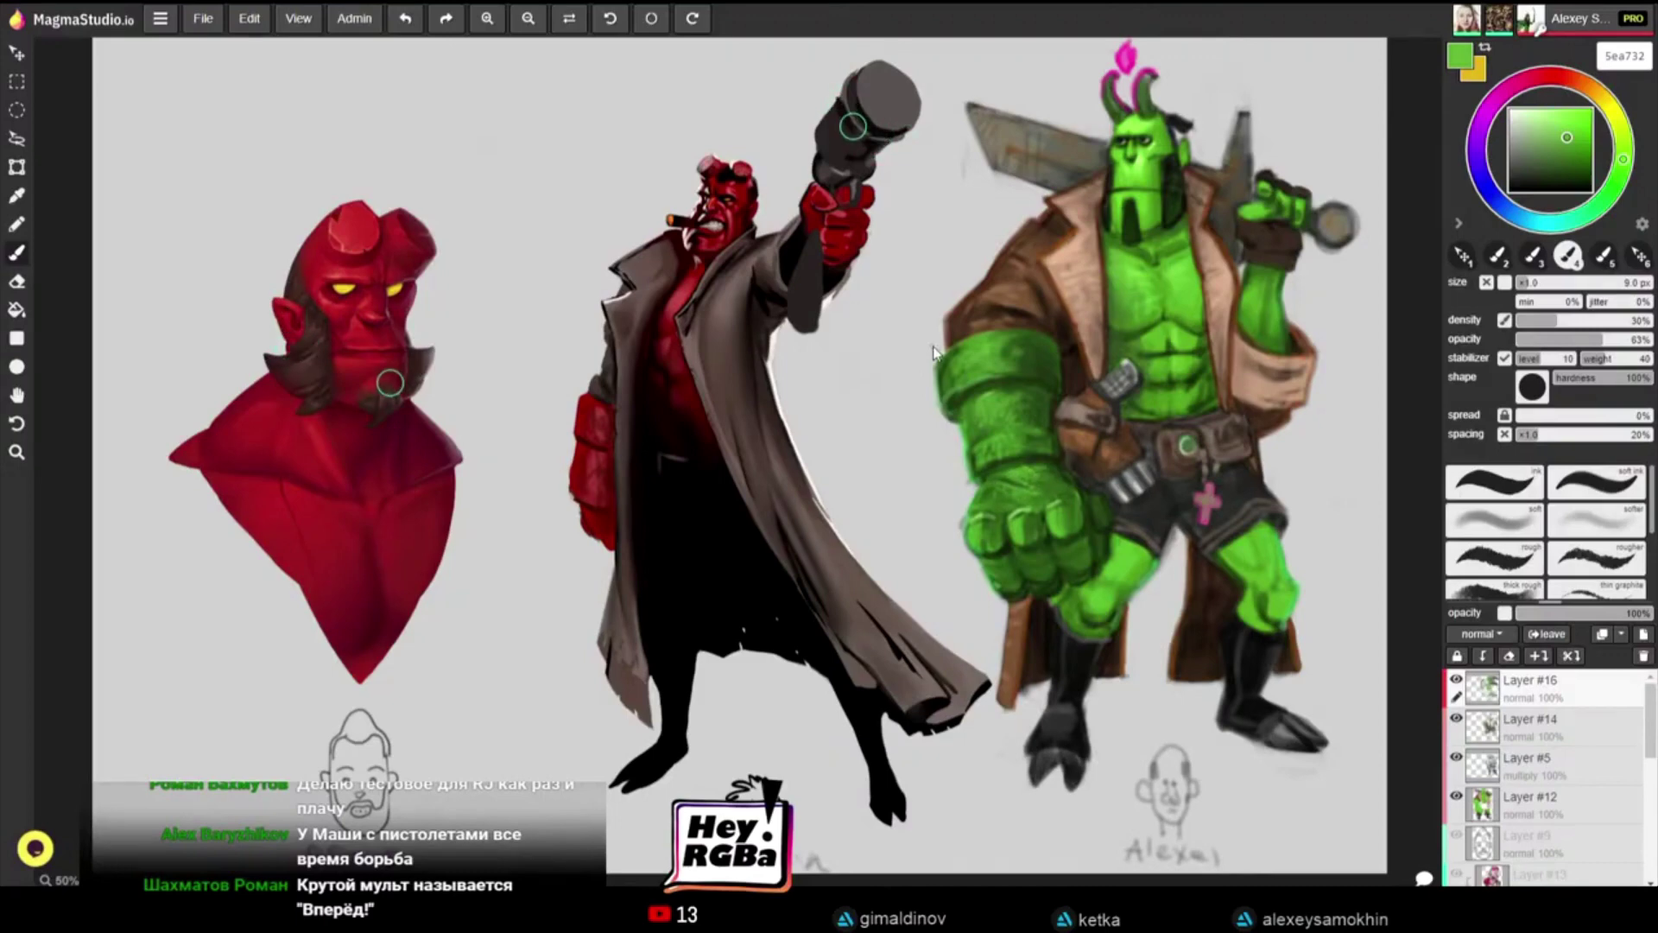
{"action": "left_click", "coordinate": [960, 373], "text": "alt"}
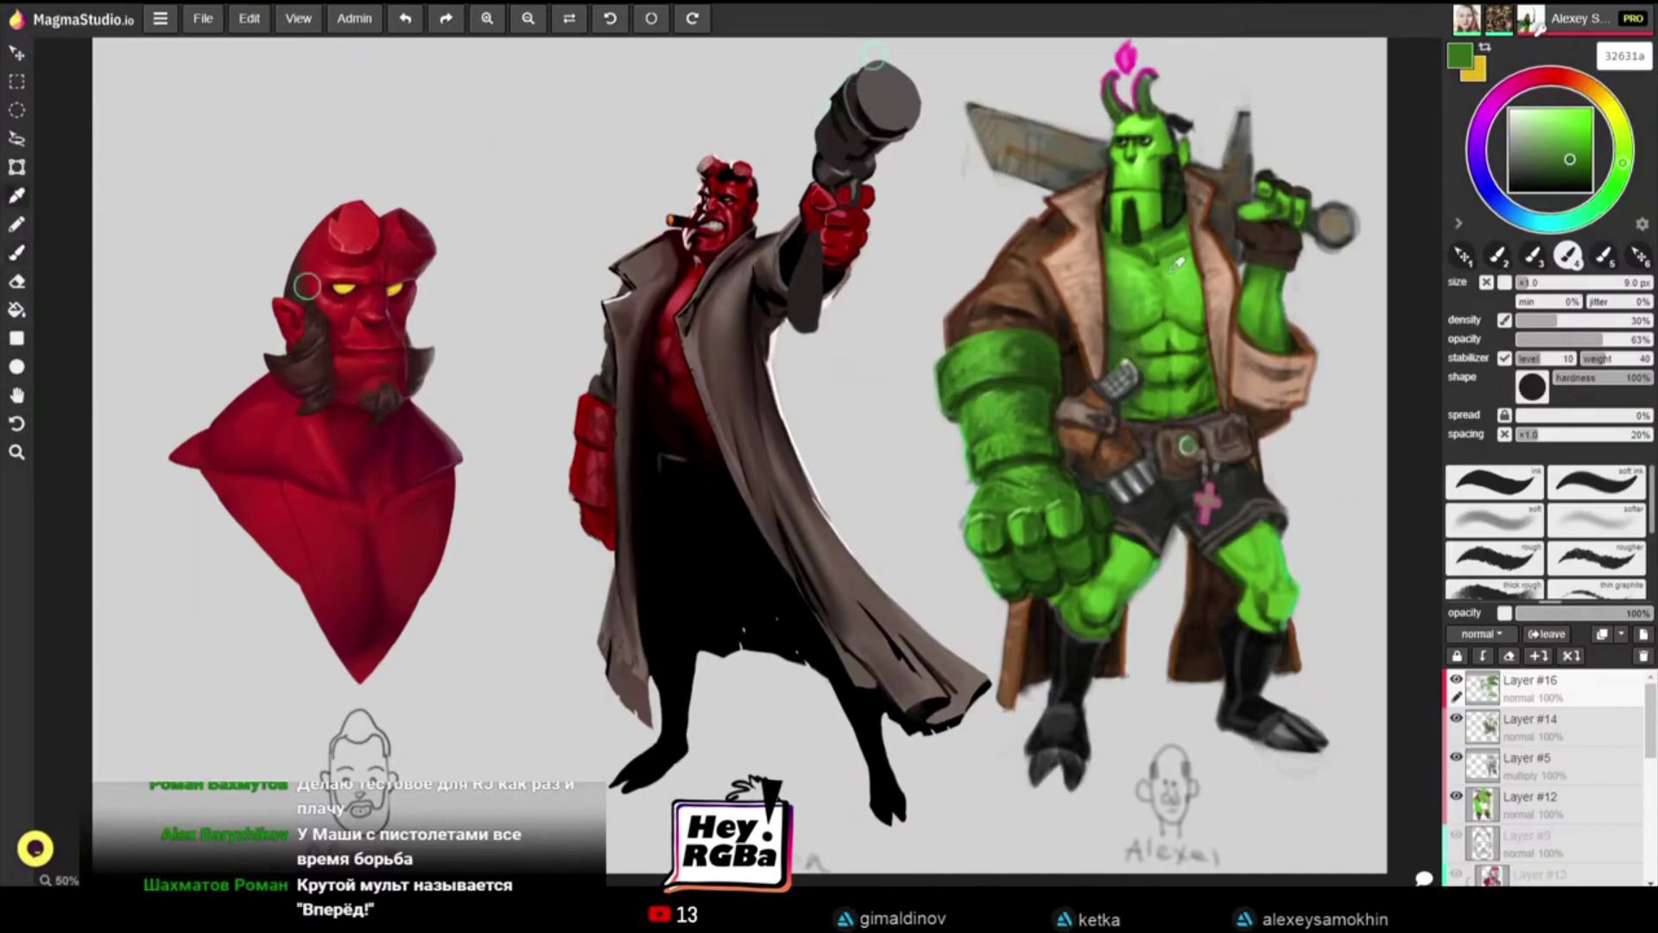
{"action": "left_click", "coordinate": [1174, 266], "text": "alt"}
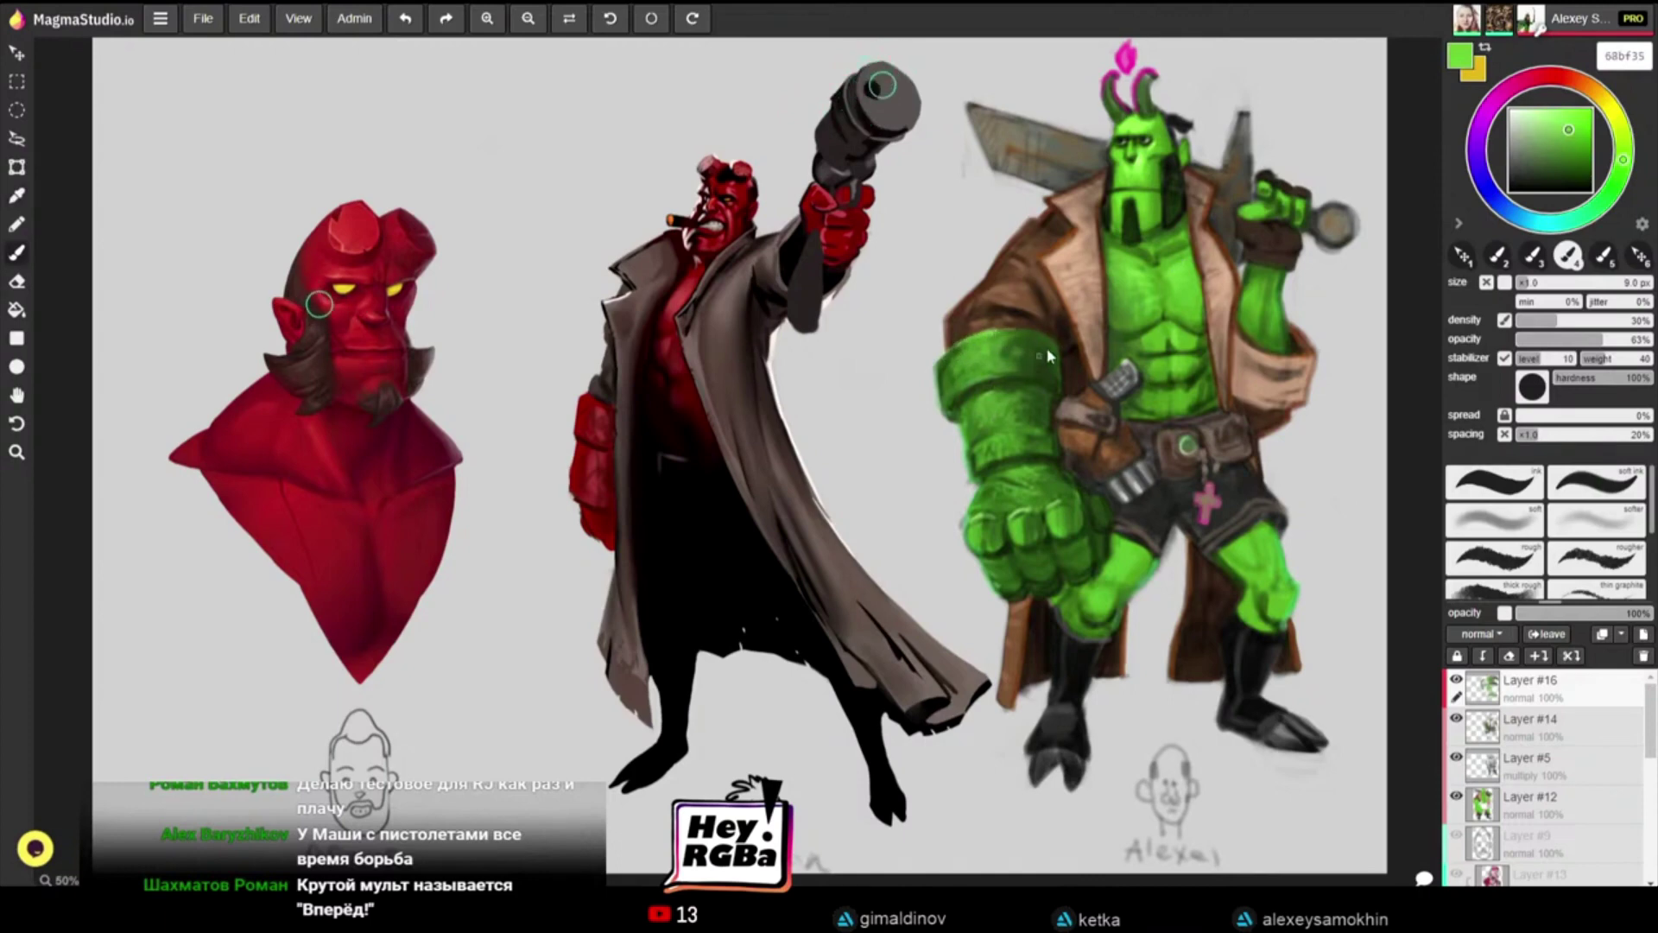
{"action": "left_click", "coordinate": [1568, 114]}
{"action": "left_click_drag", "start_coordinate": [1568, 114], "coordinate": [1564, 110]}
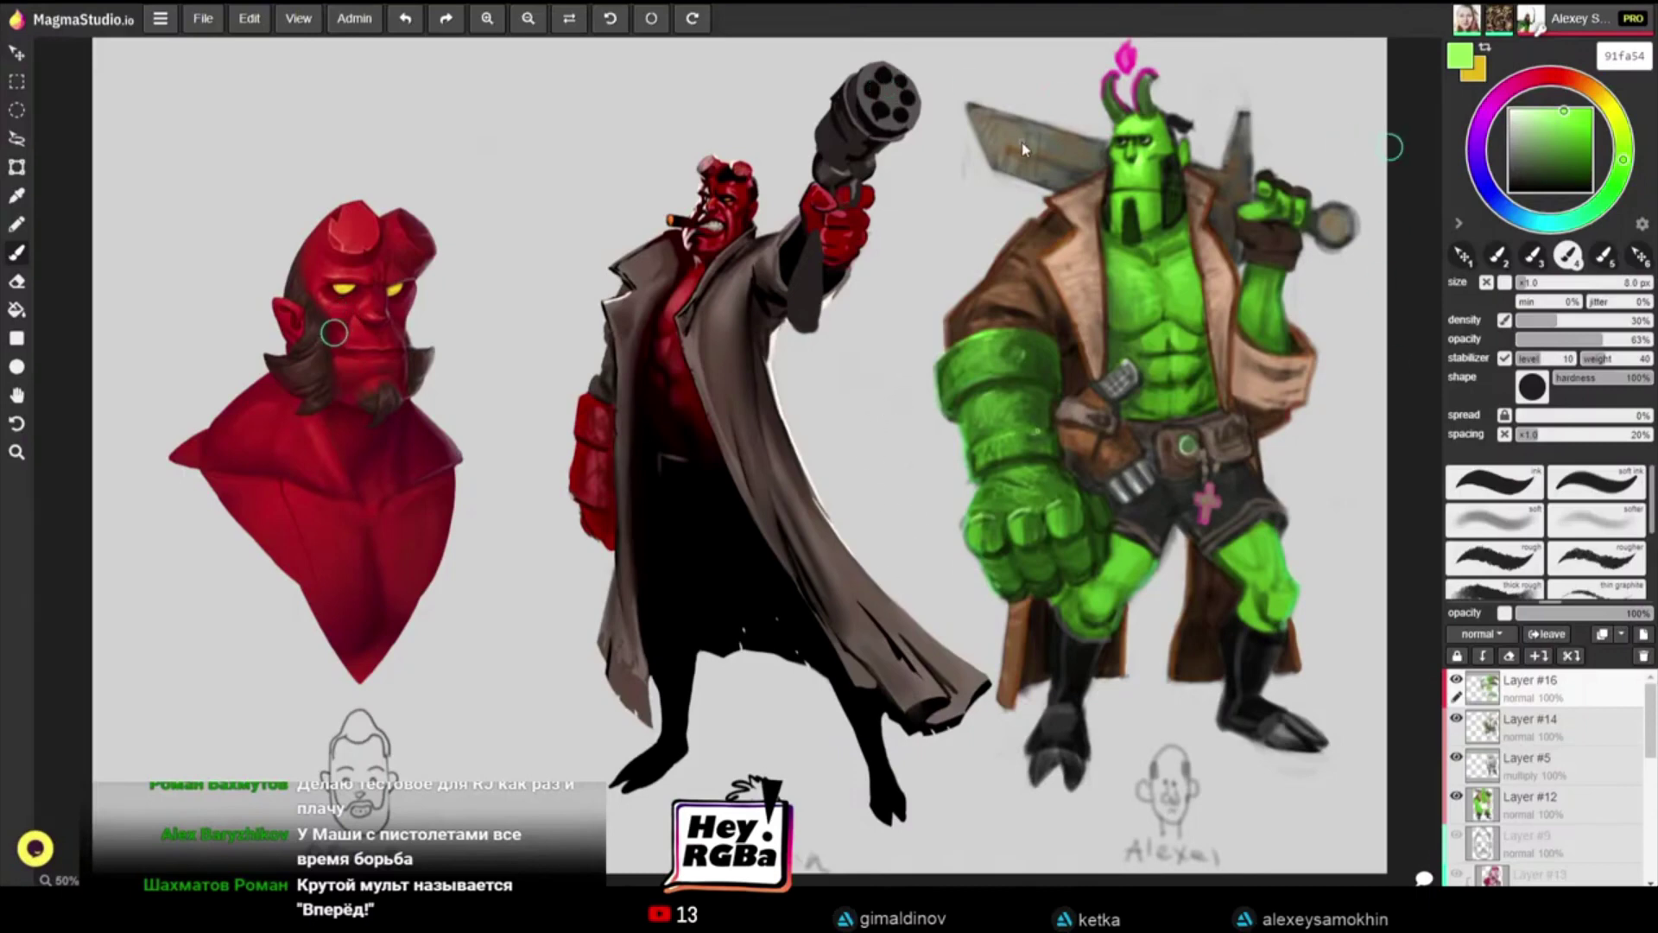
Step: Darken the sleeve edge with 2d1d13 and rim-light the forearm and fist with 63ff89 and 64ec85, trimming the outline in background grey at 10–12 px
{"action": "left_click", "coordinate": [1029, 298], "text": "alt"}
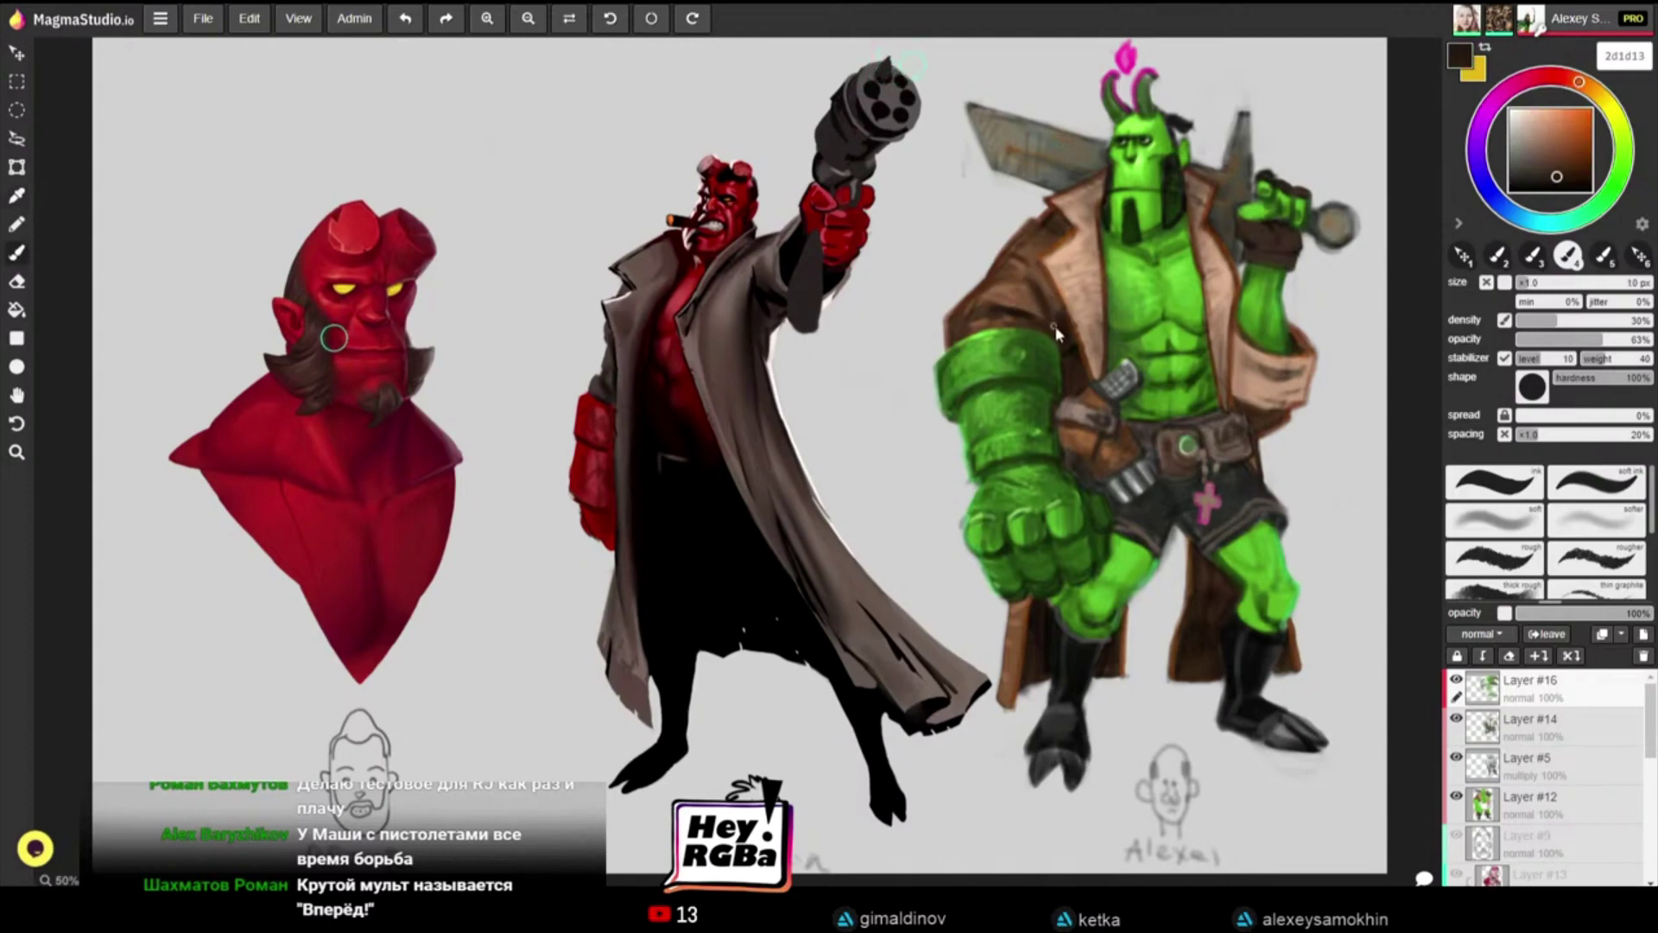
{"action": "left_click", "coordinate": [960, 466], "text": "alt"}
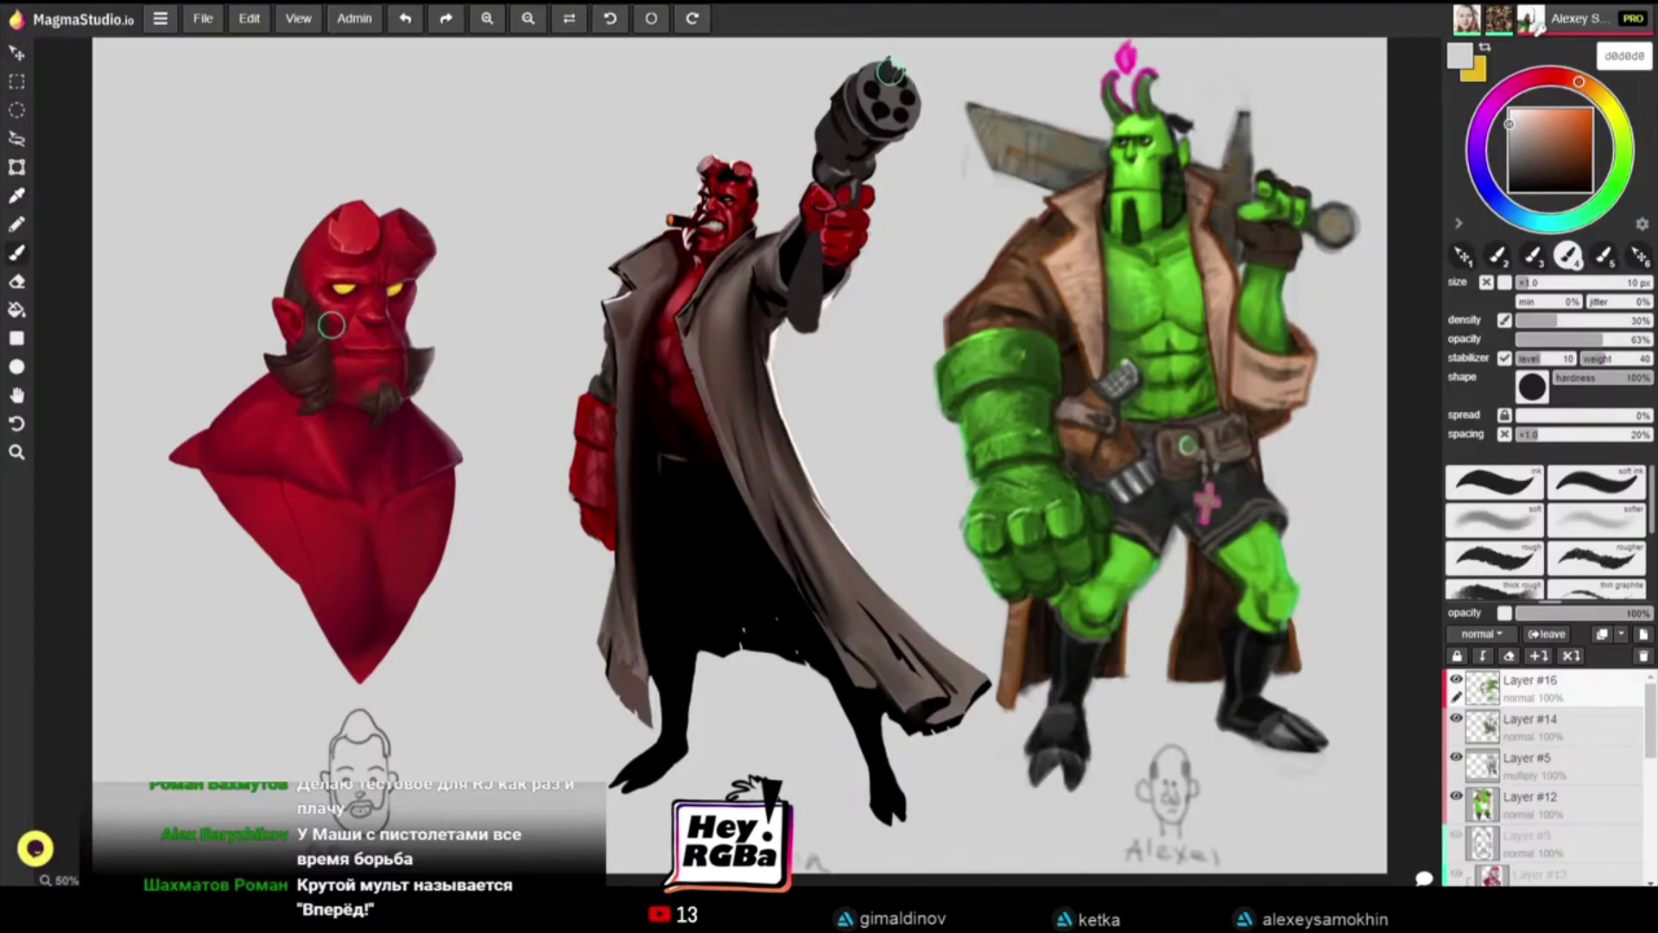
{"action": "left_click", "coordinate": [974, 429], "text": "alt"}
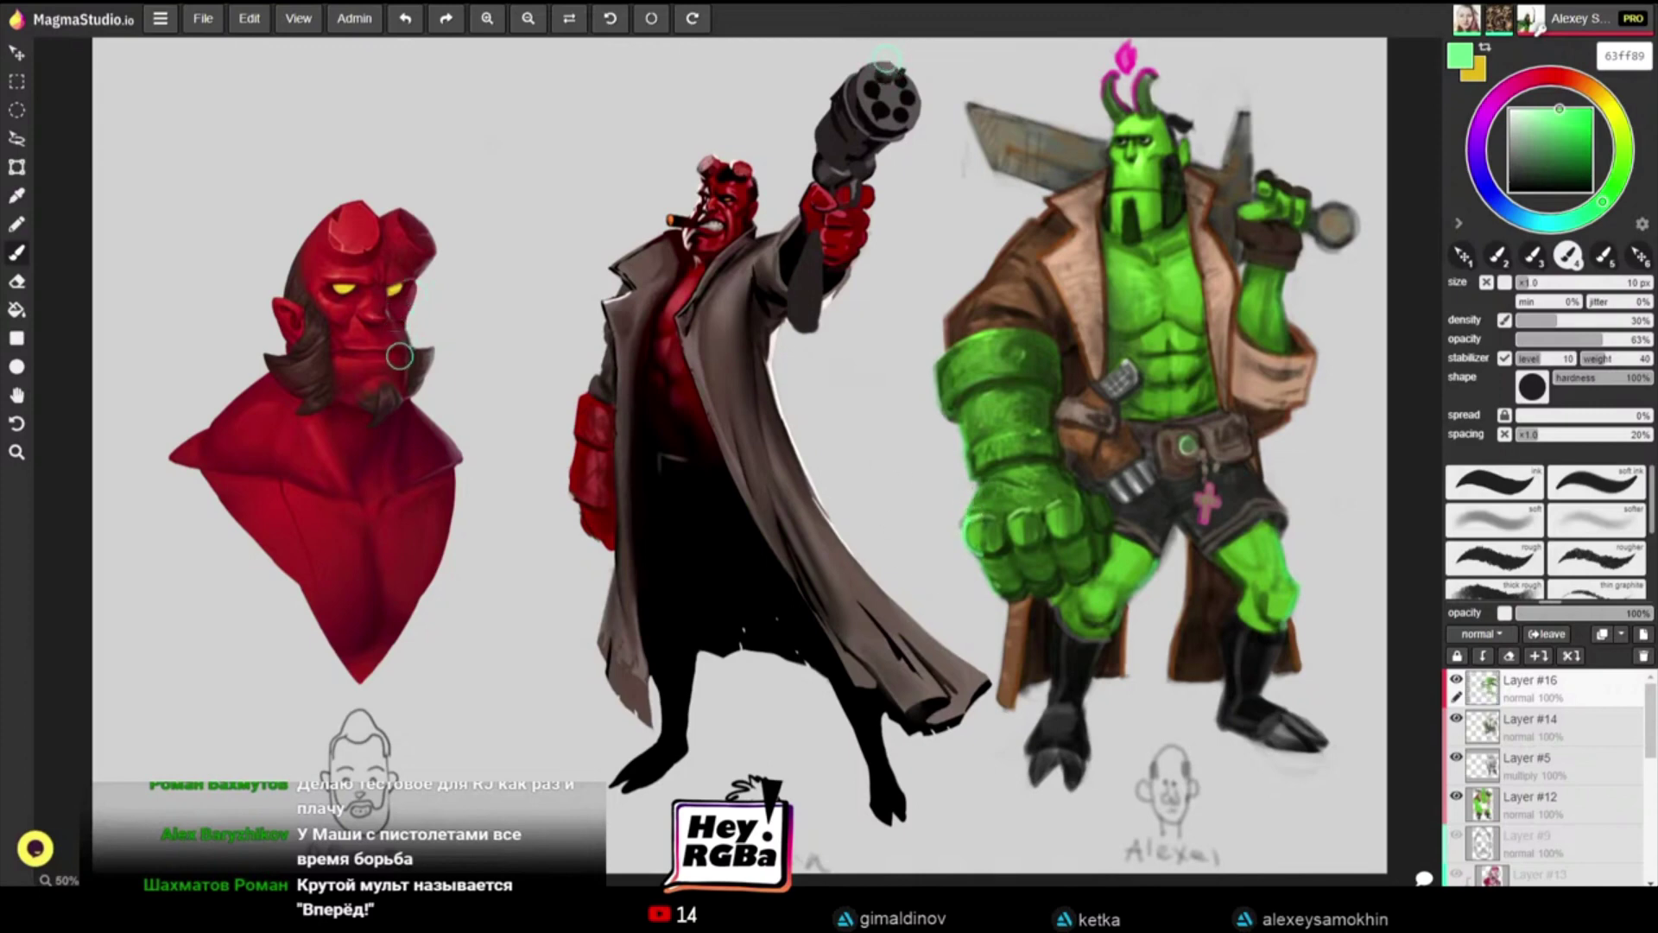
{"action": "left_click", "coordinate": [960, 521], "text": "alt"}
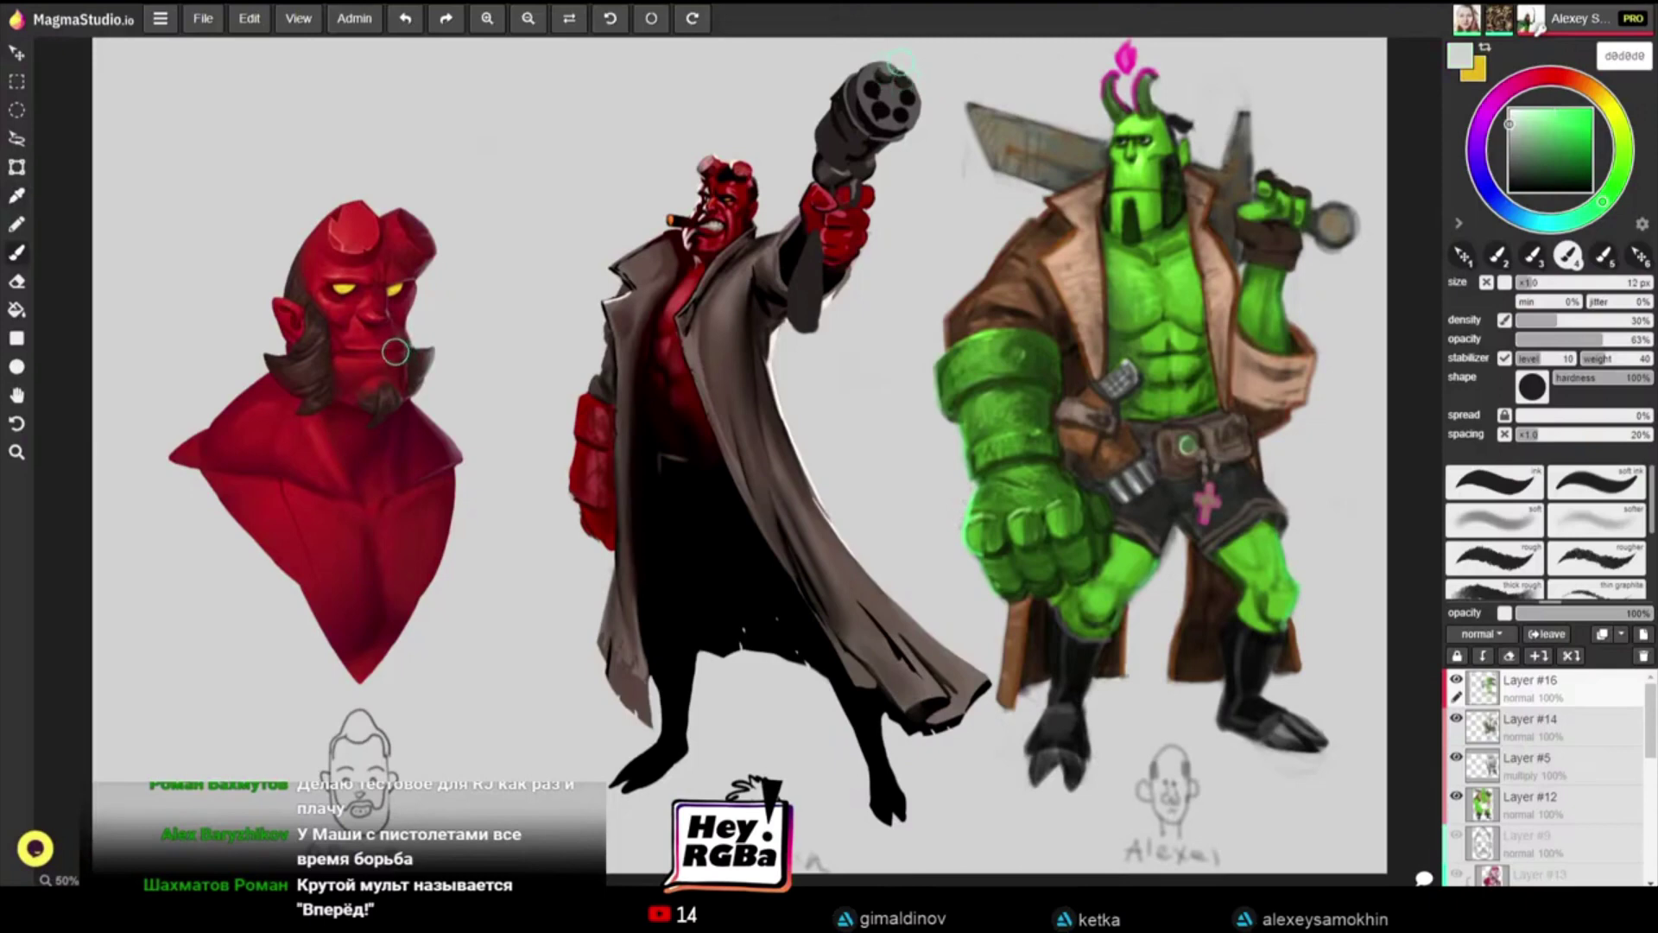
{"action": "left_click", "coordinate": [972, 522], "text": "alt"}
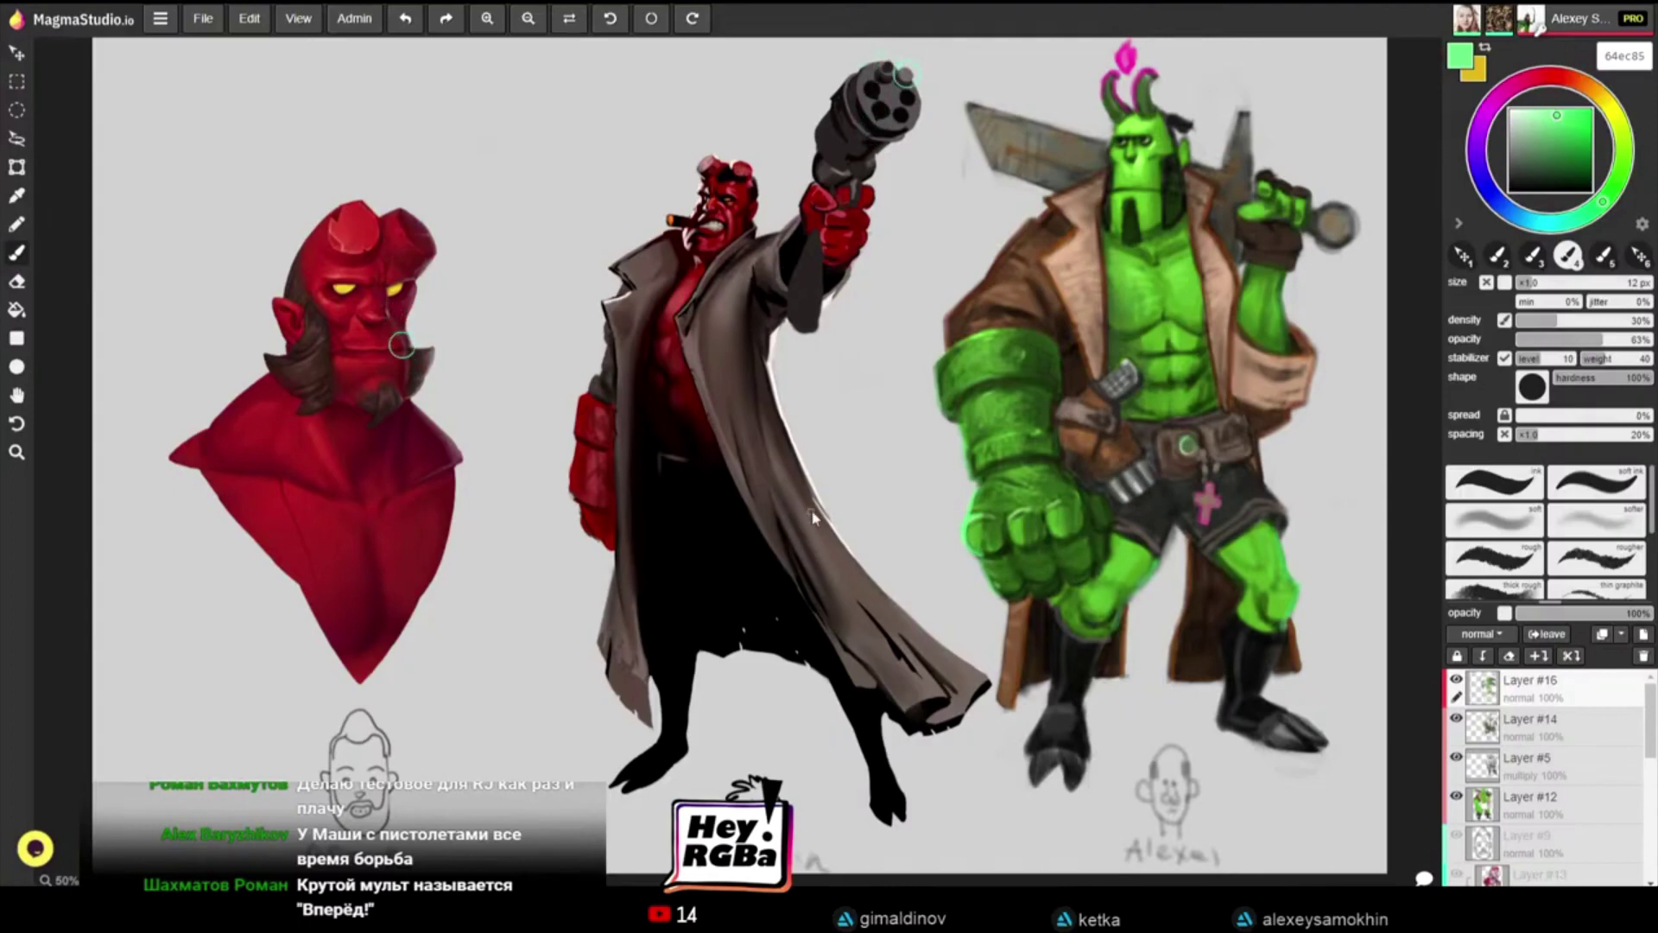
Step: Detail the flame above the horns with purple 9e268a and pink fc57b3 at 10 px, and sample dark green 356413 from the face
{"action": "left_click_drag", "start_coordinate": [1567, 82], "coordinate": [1495, 101]}
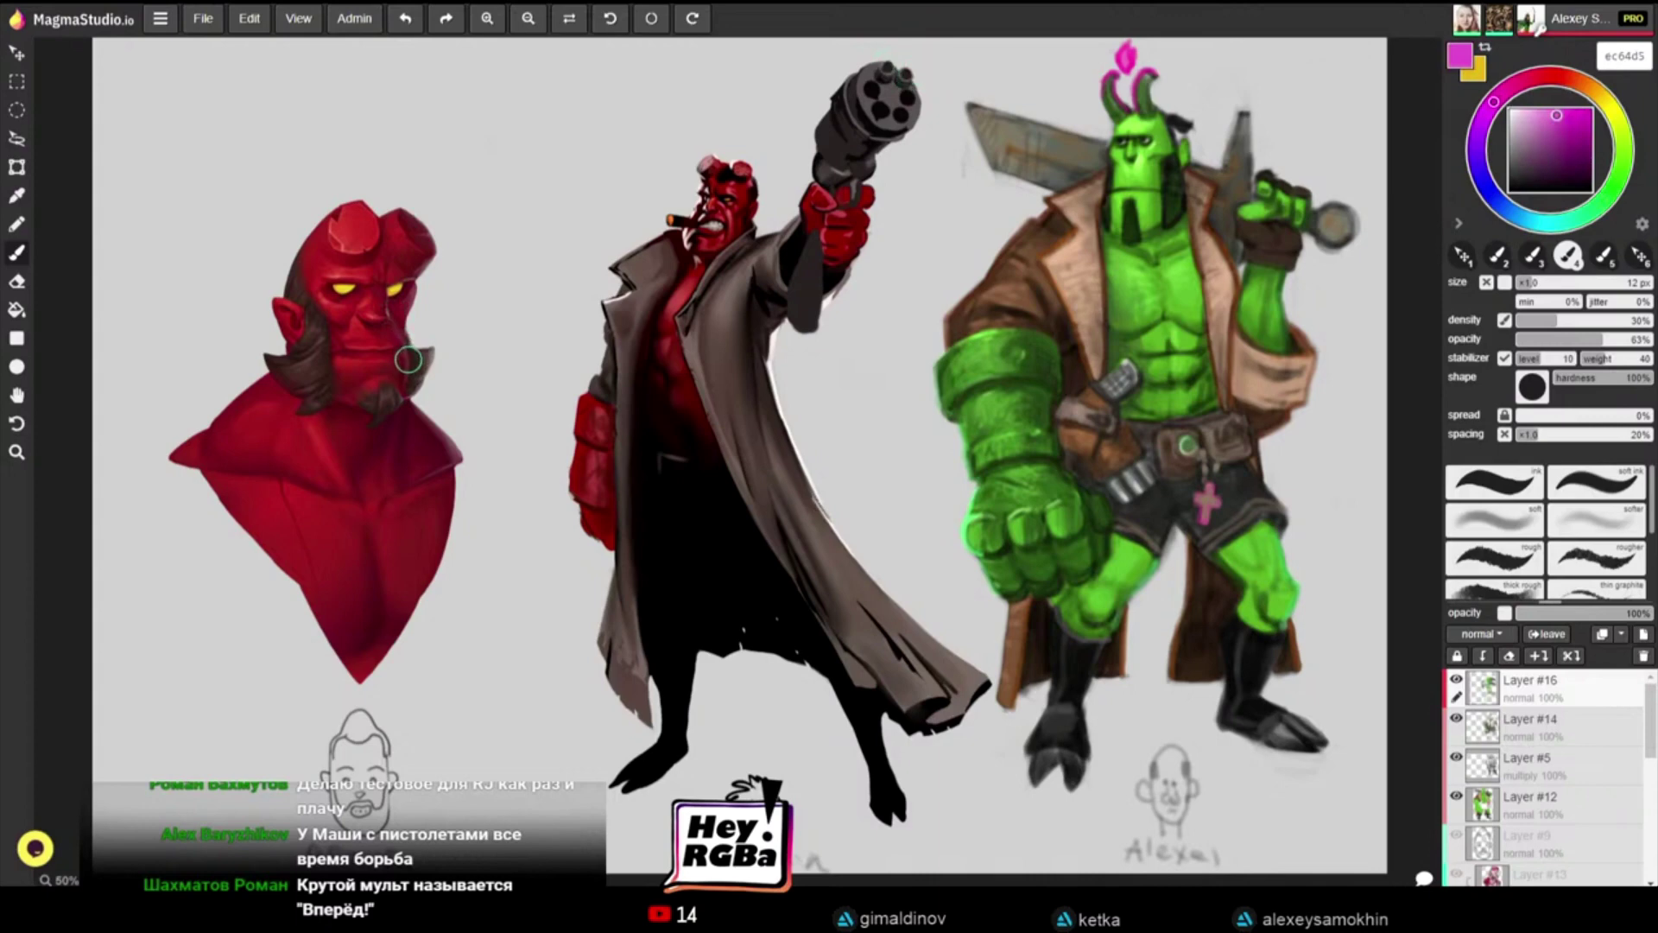
{"action": "left_click", "coordinate": [1572, 140]}
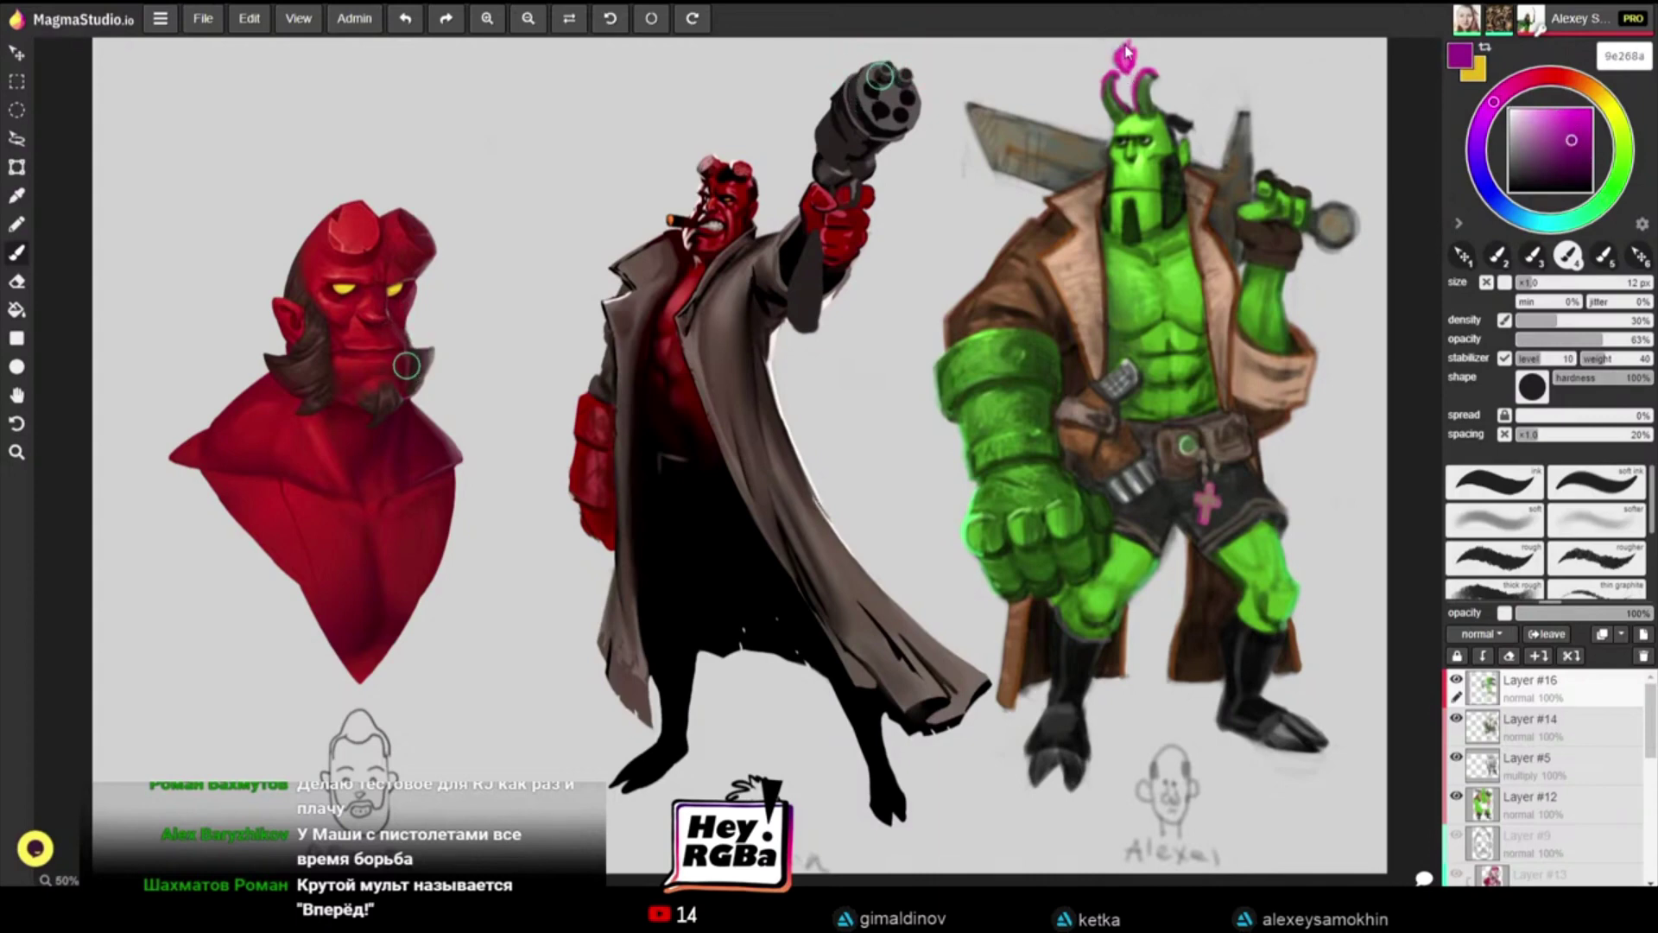
{"action": "key", "text": "["}
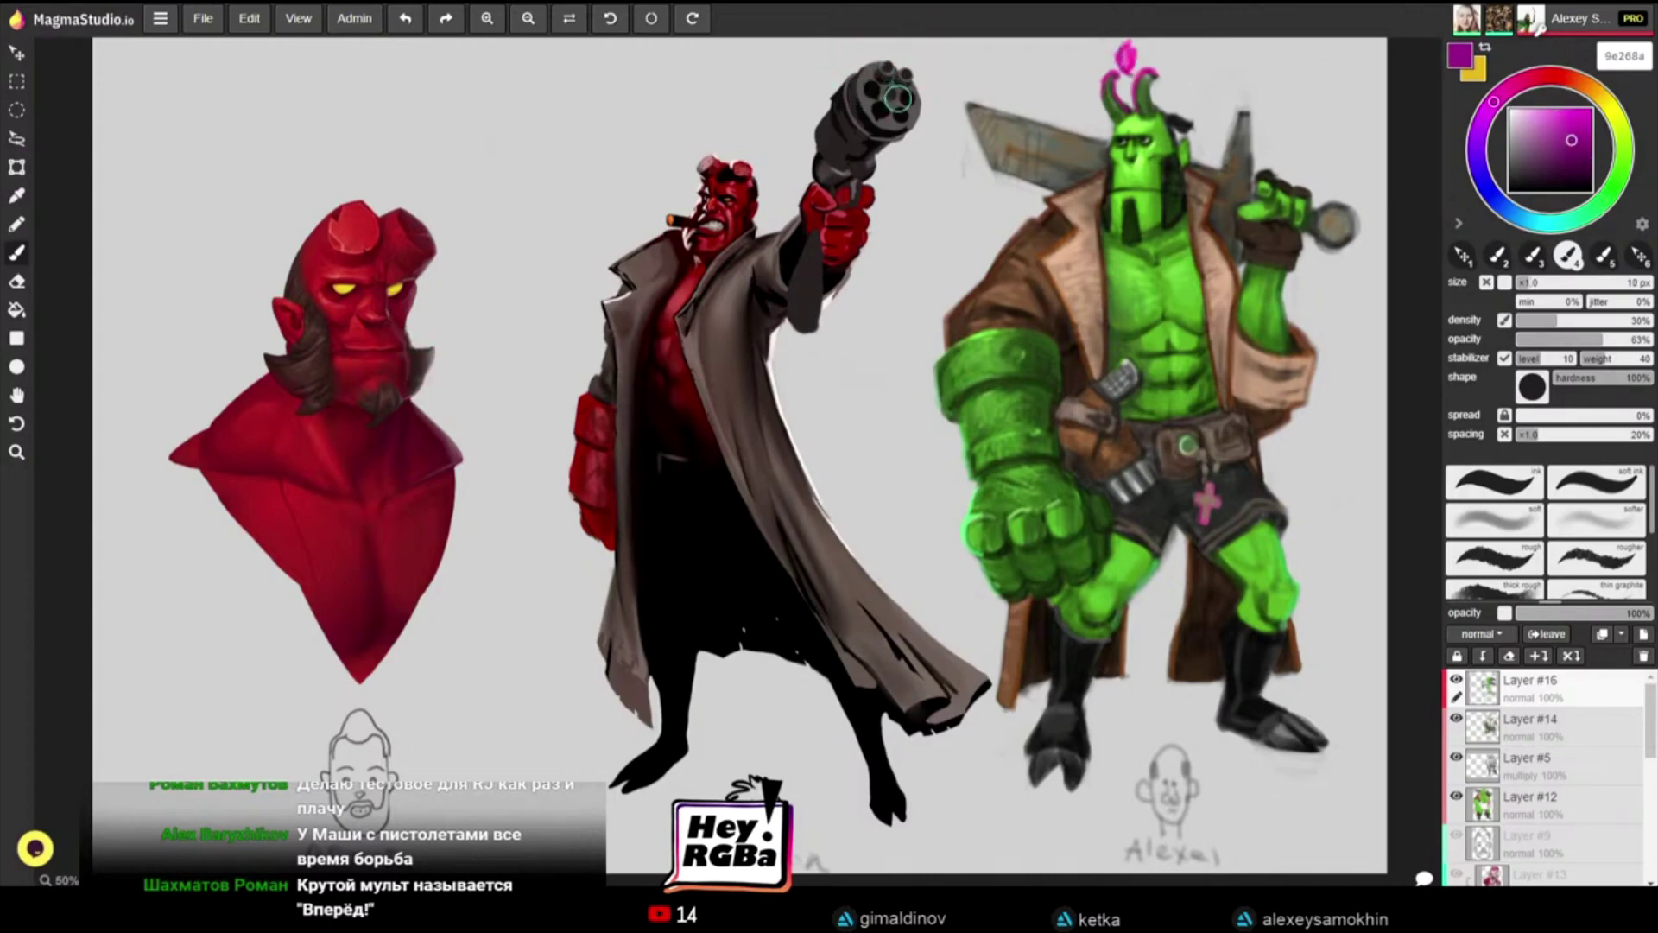
{"action": "left_click_drag", "start_coordinate": [1138, 57], "coordinate": [1133, 71]}
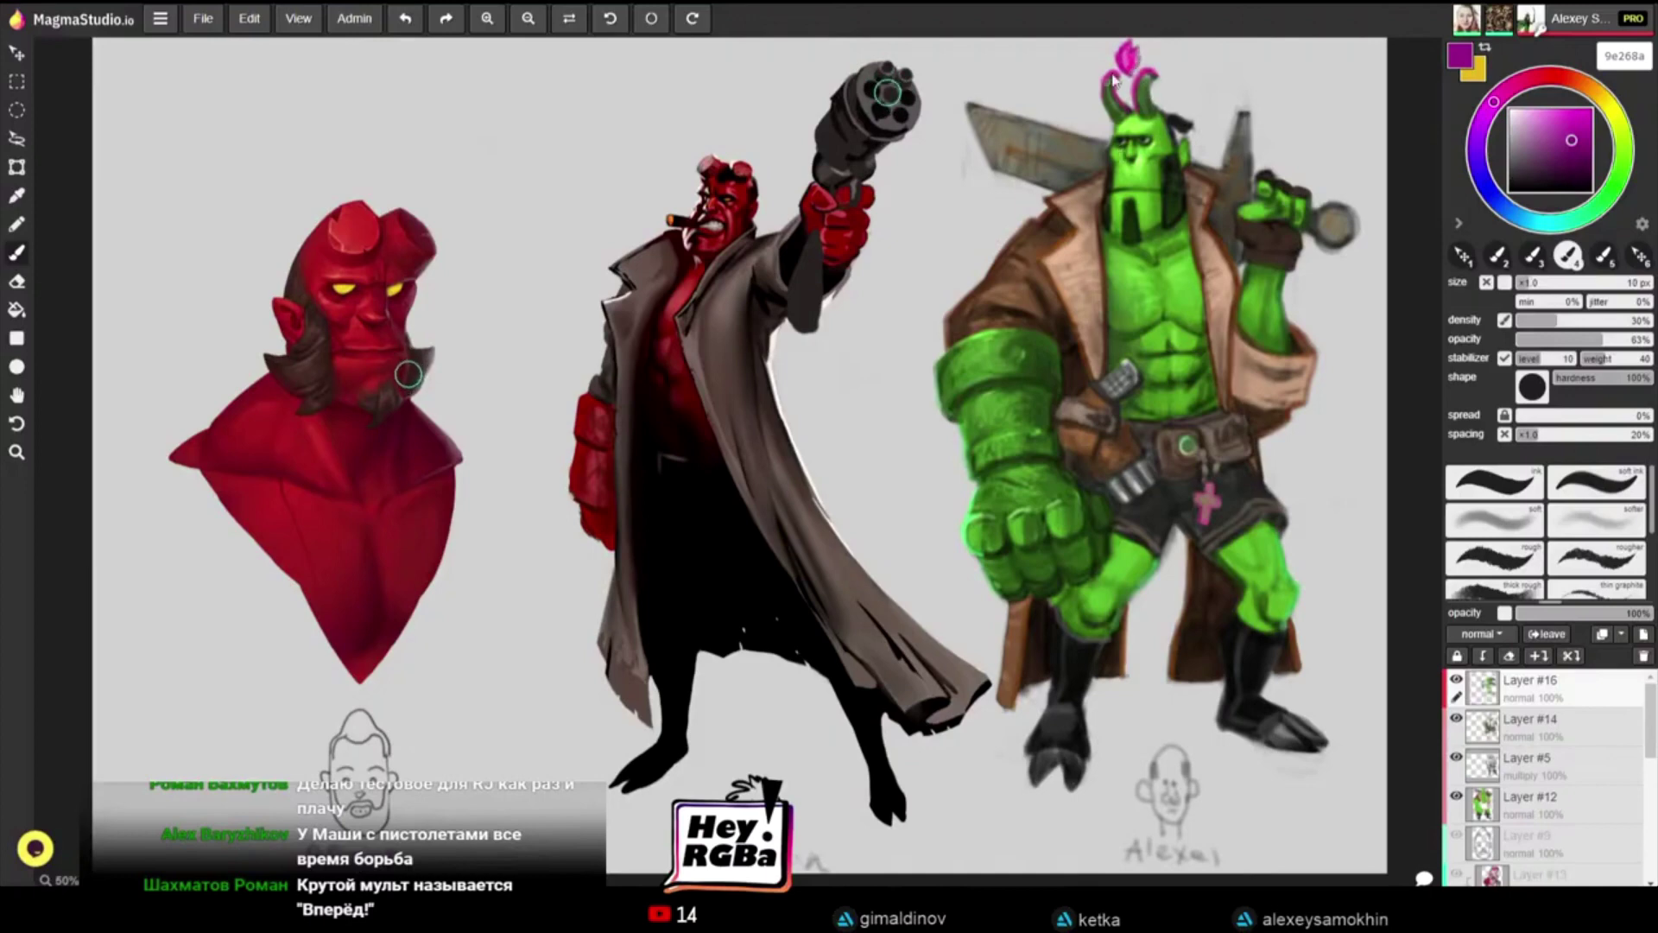
{"action": "left_click", "coordinate": [1128, 59], "text": "alt"}
{"action": "left_click", "coordinate": [1131, 66], "text": "alt"}
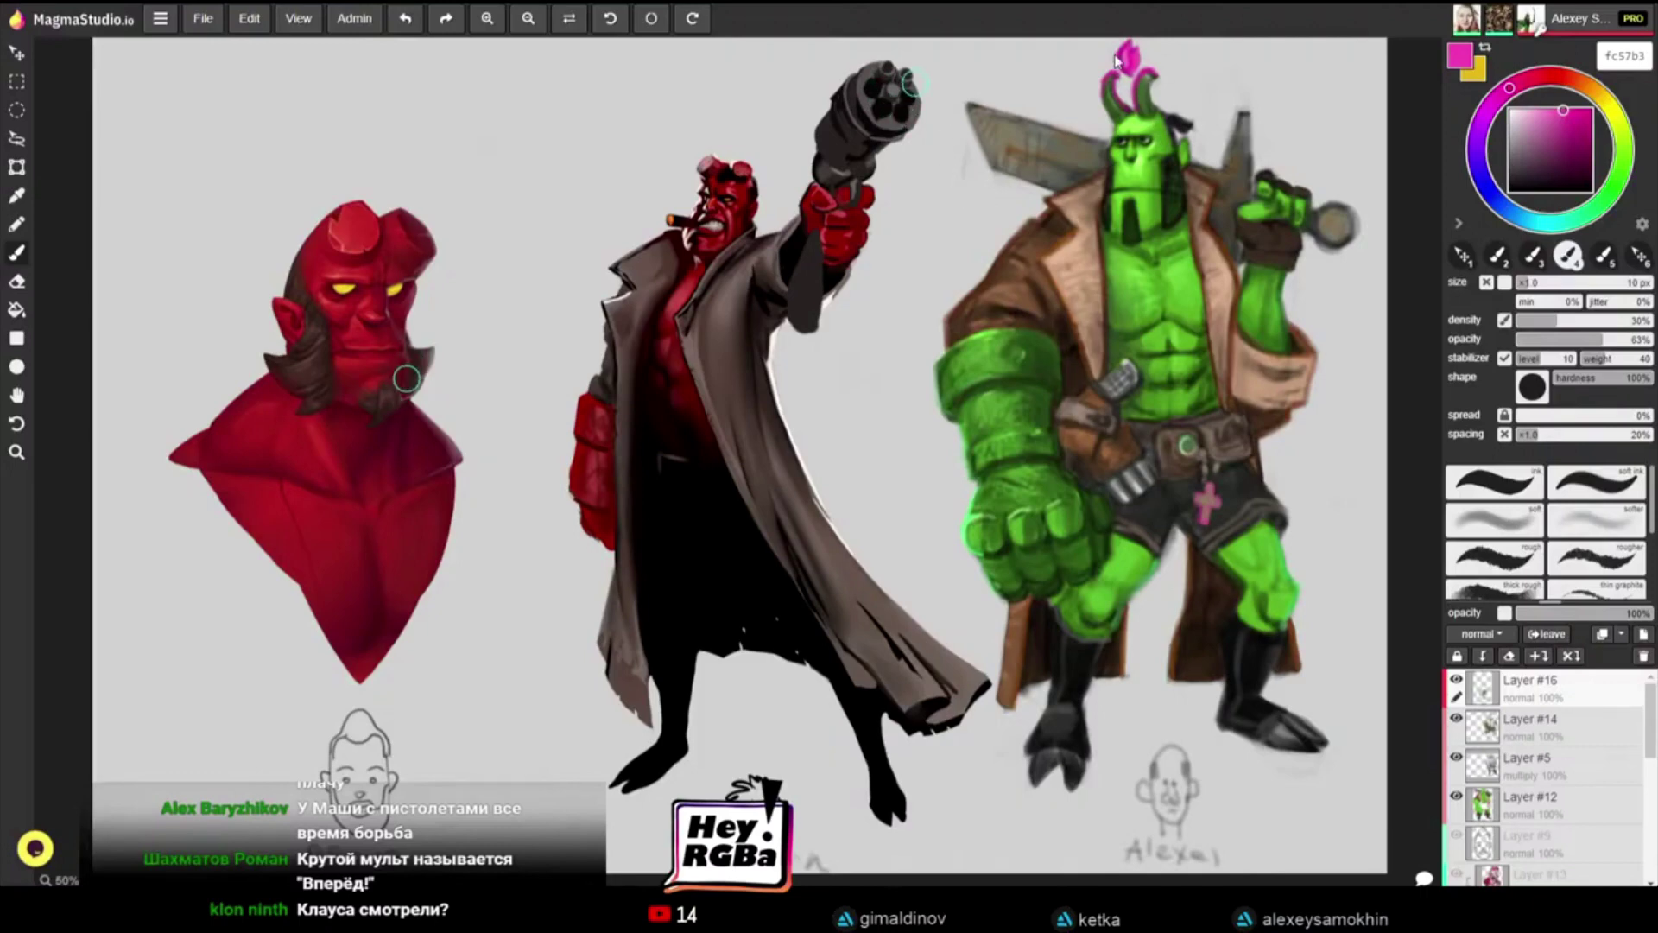
{"action": "key", "text": "alt"}
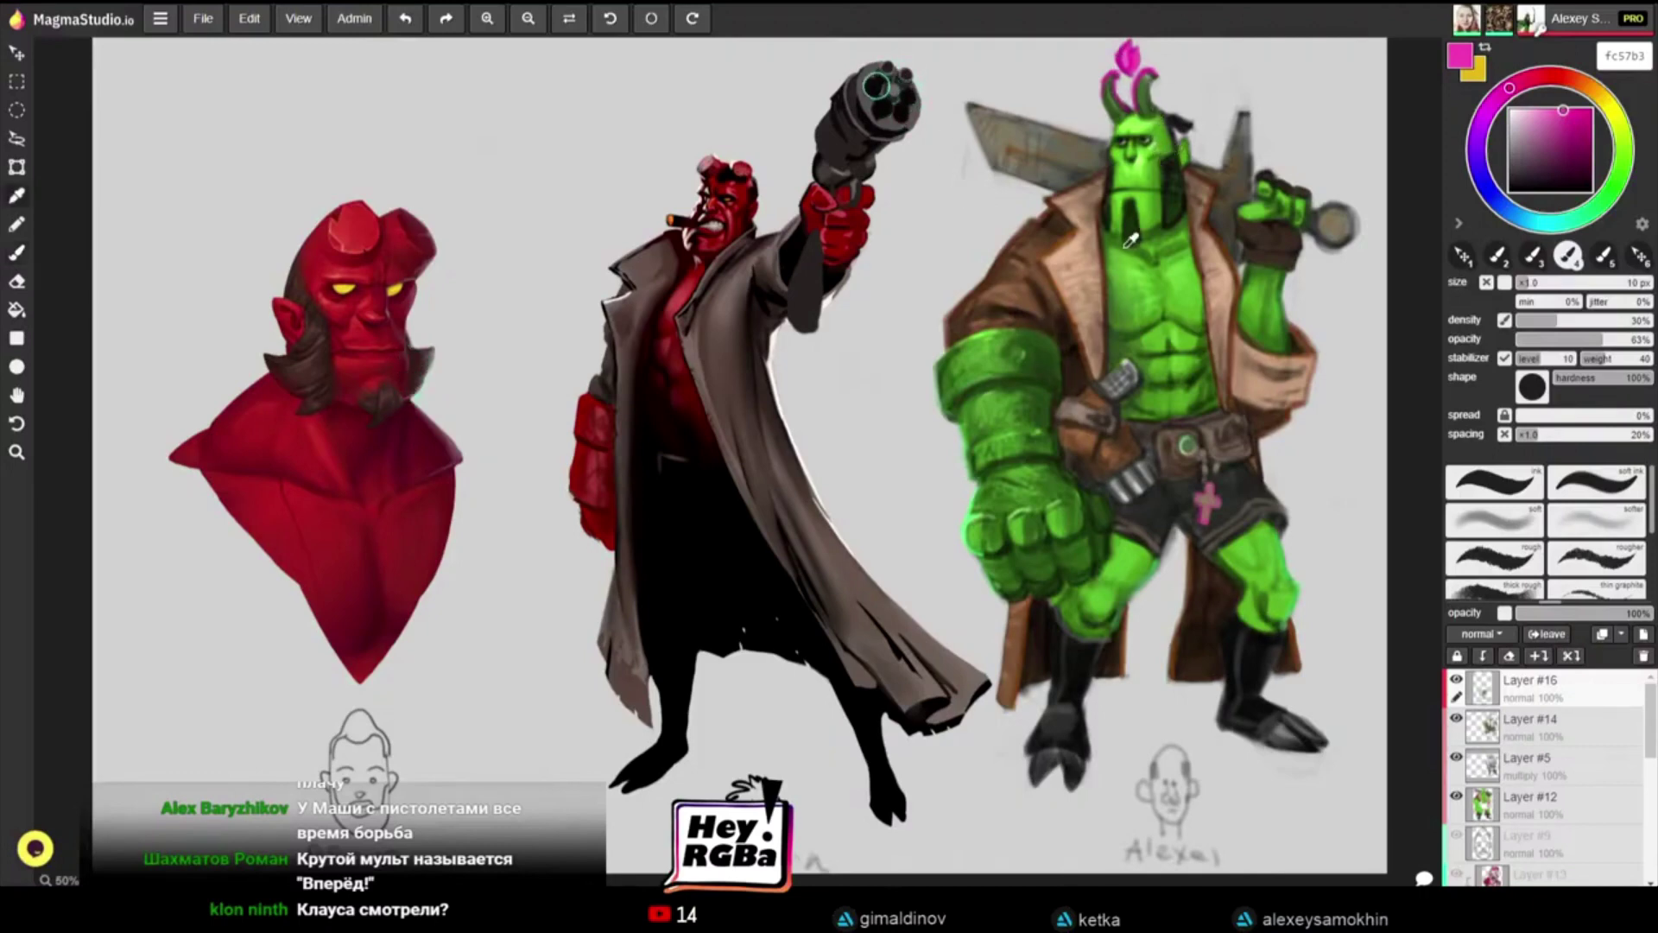
{"action": "left_click", "coordinate": [1134, 138], "text": "alt"}
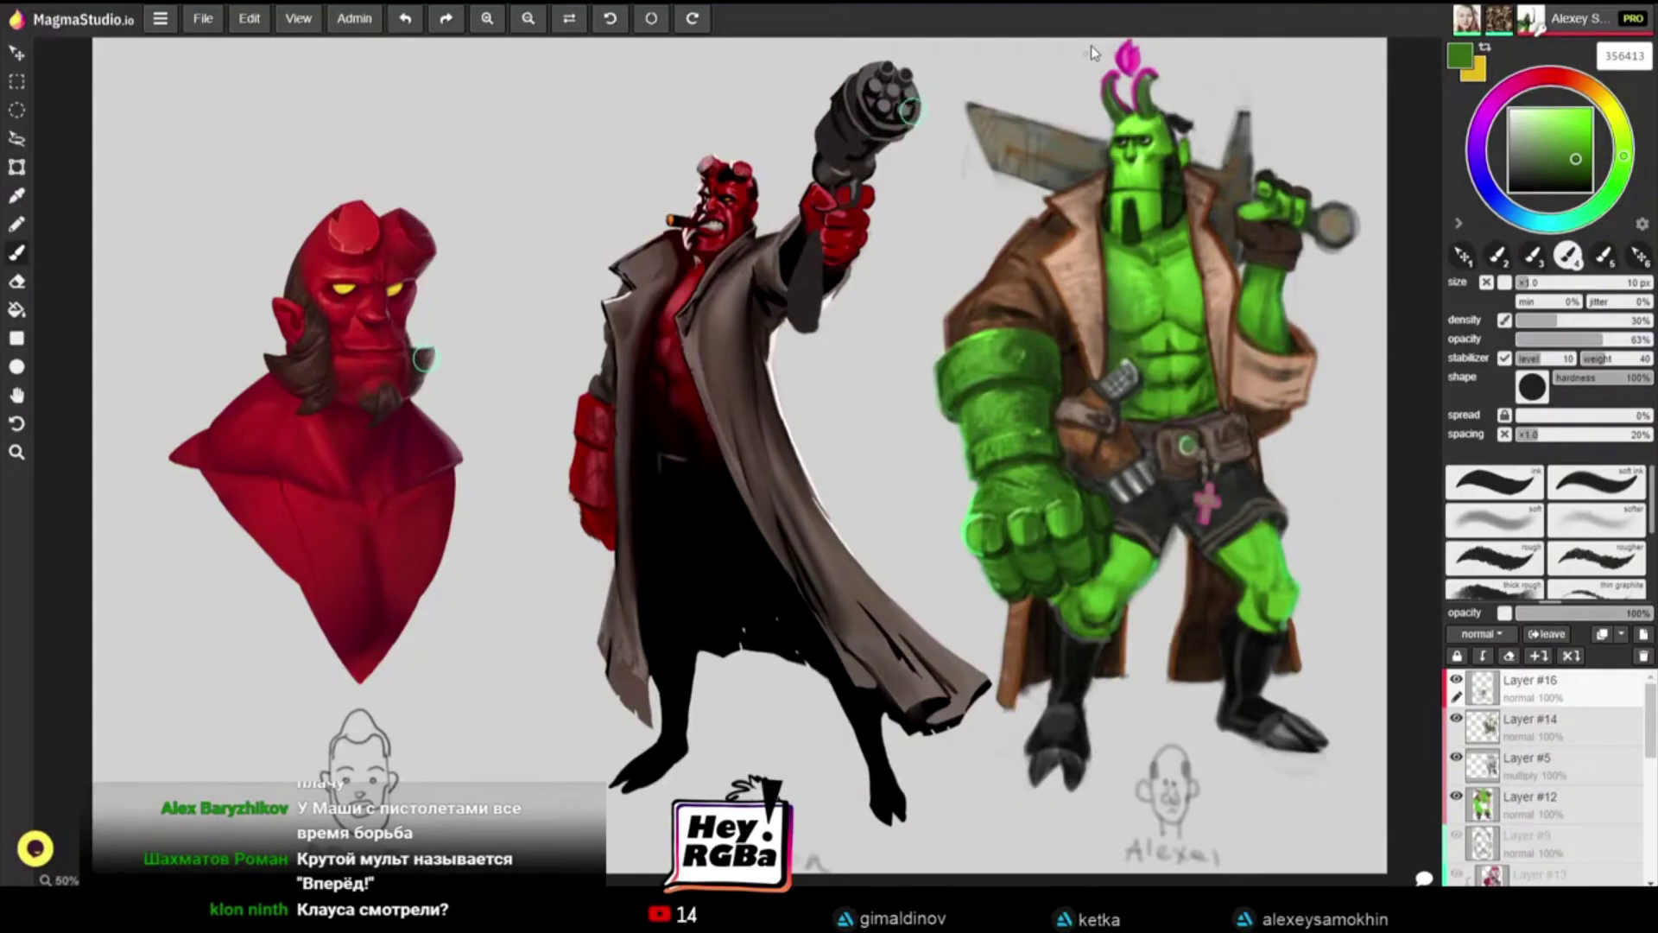
Step: Add dark details to the horns and head with 172510 and define the sword pommel with 34392e and 0f100d at 12 px
{"action": "left_click", "coordinate": [1138, 105], "text": "alt"}
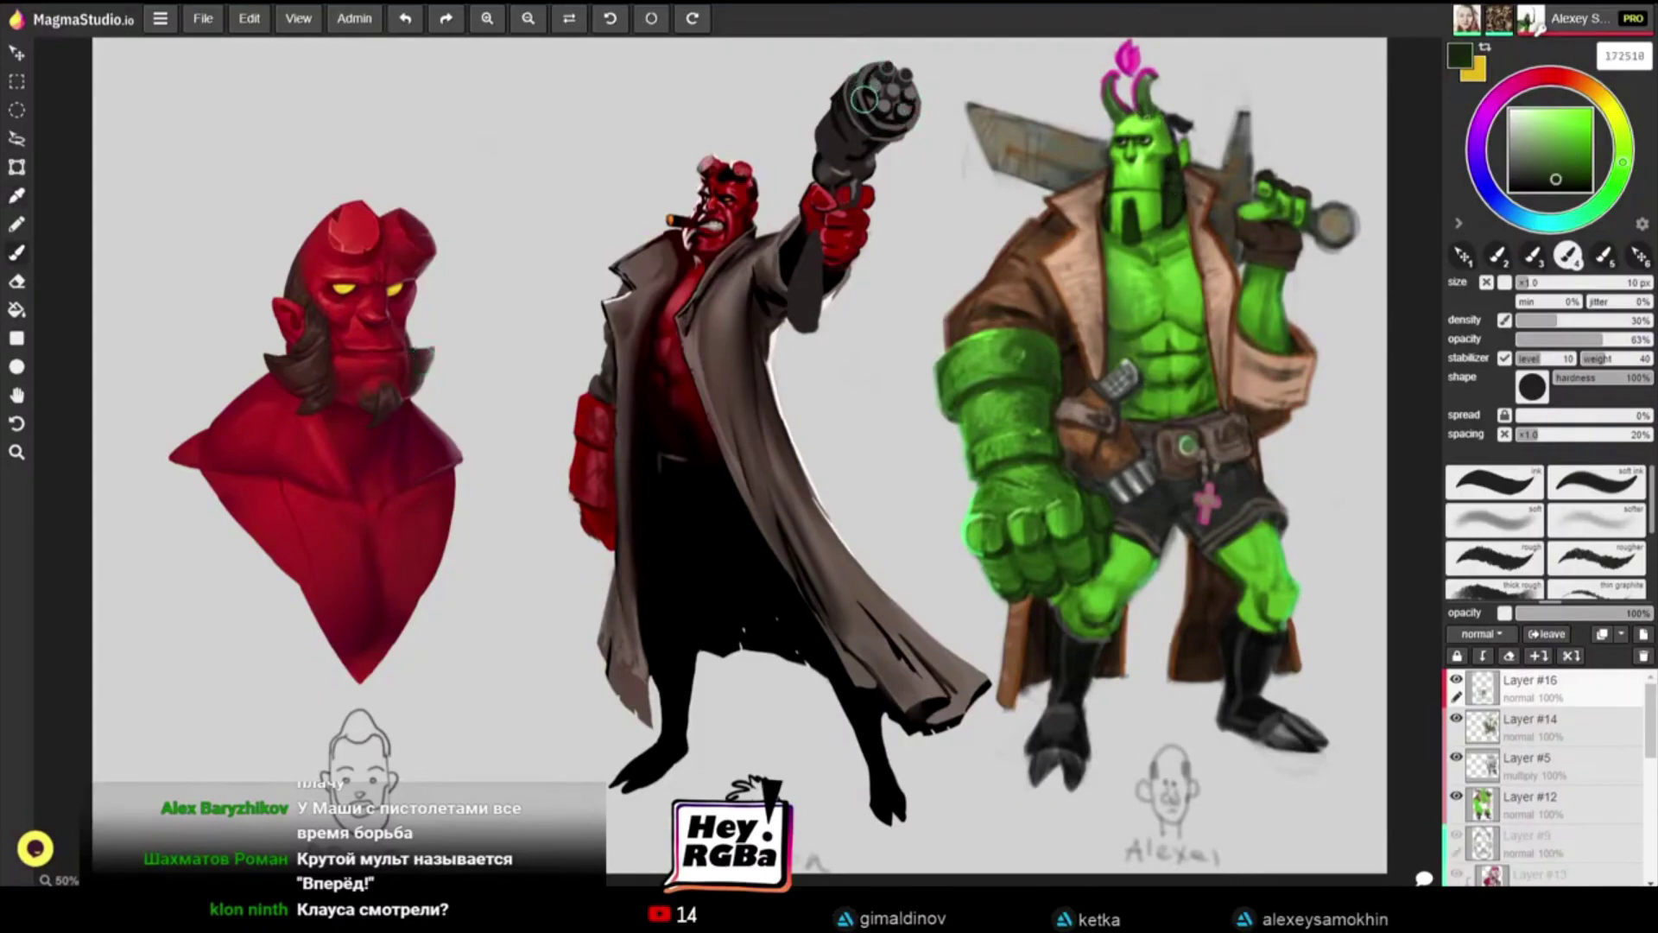
{"action": "key", "text": "]"}
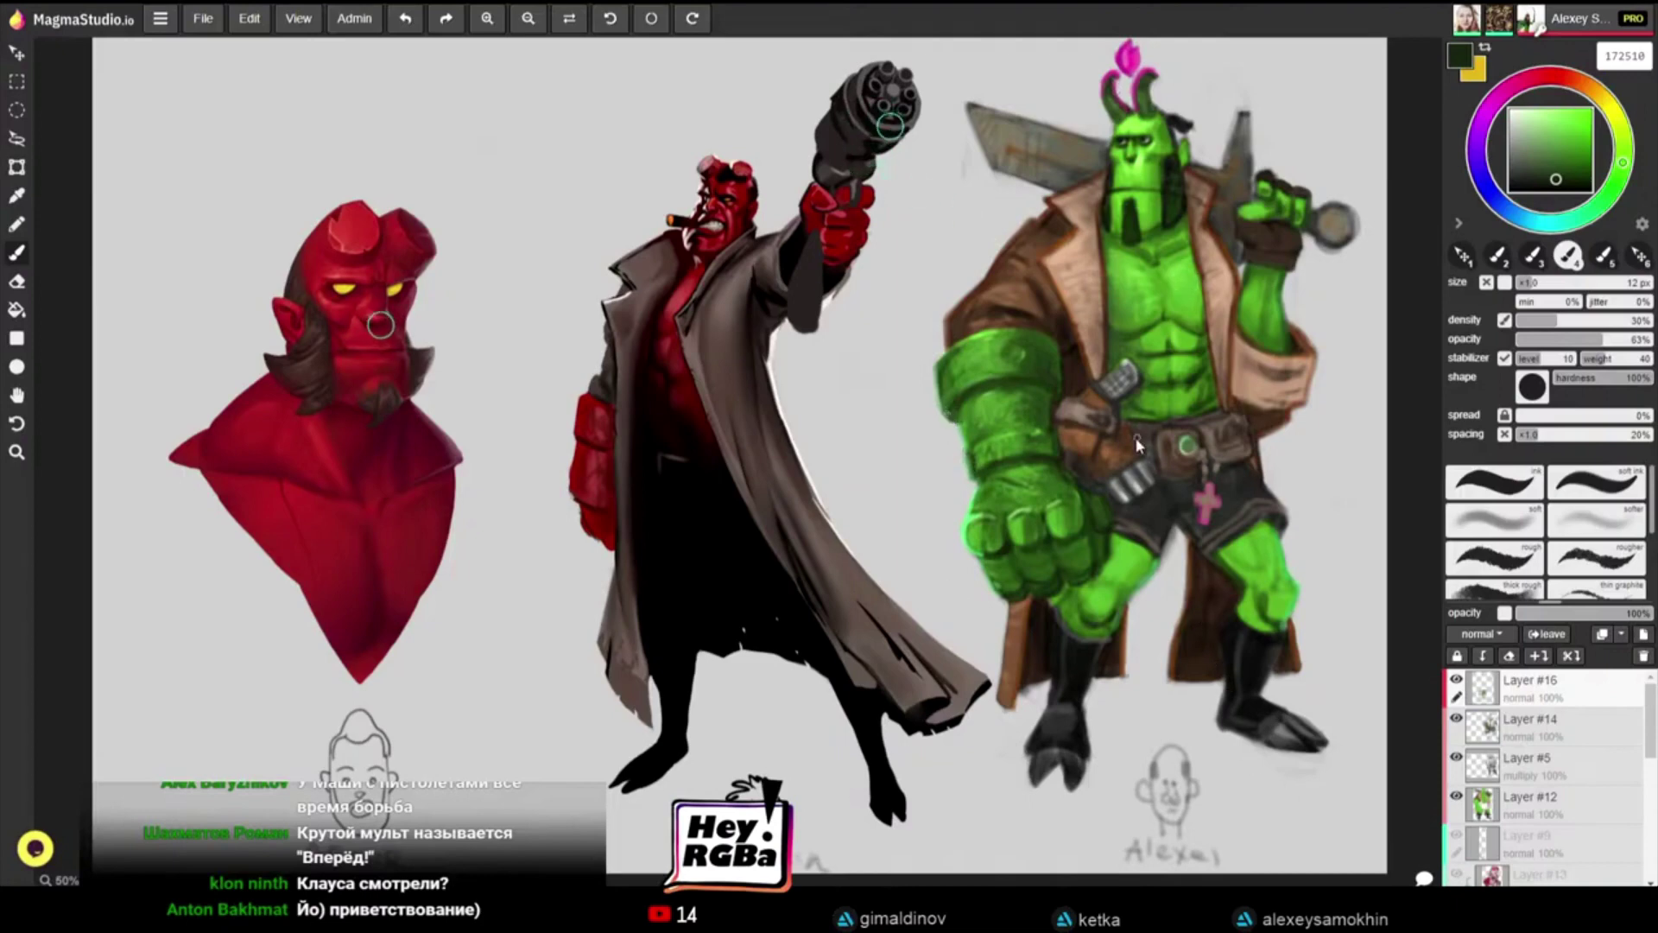
{"action": "key", "text": "i"}
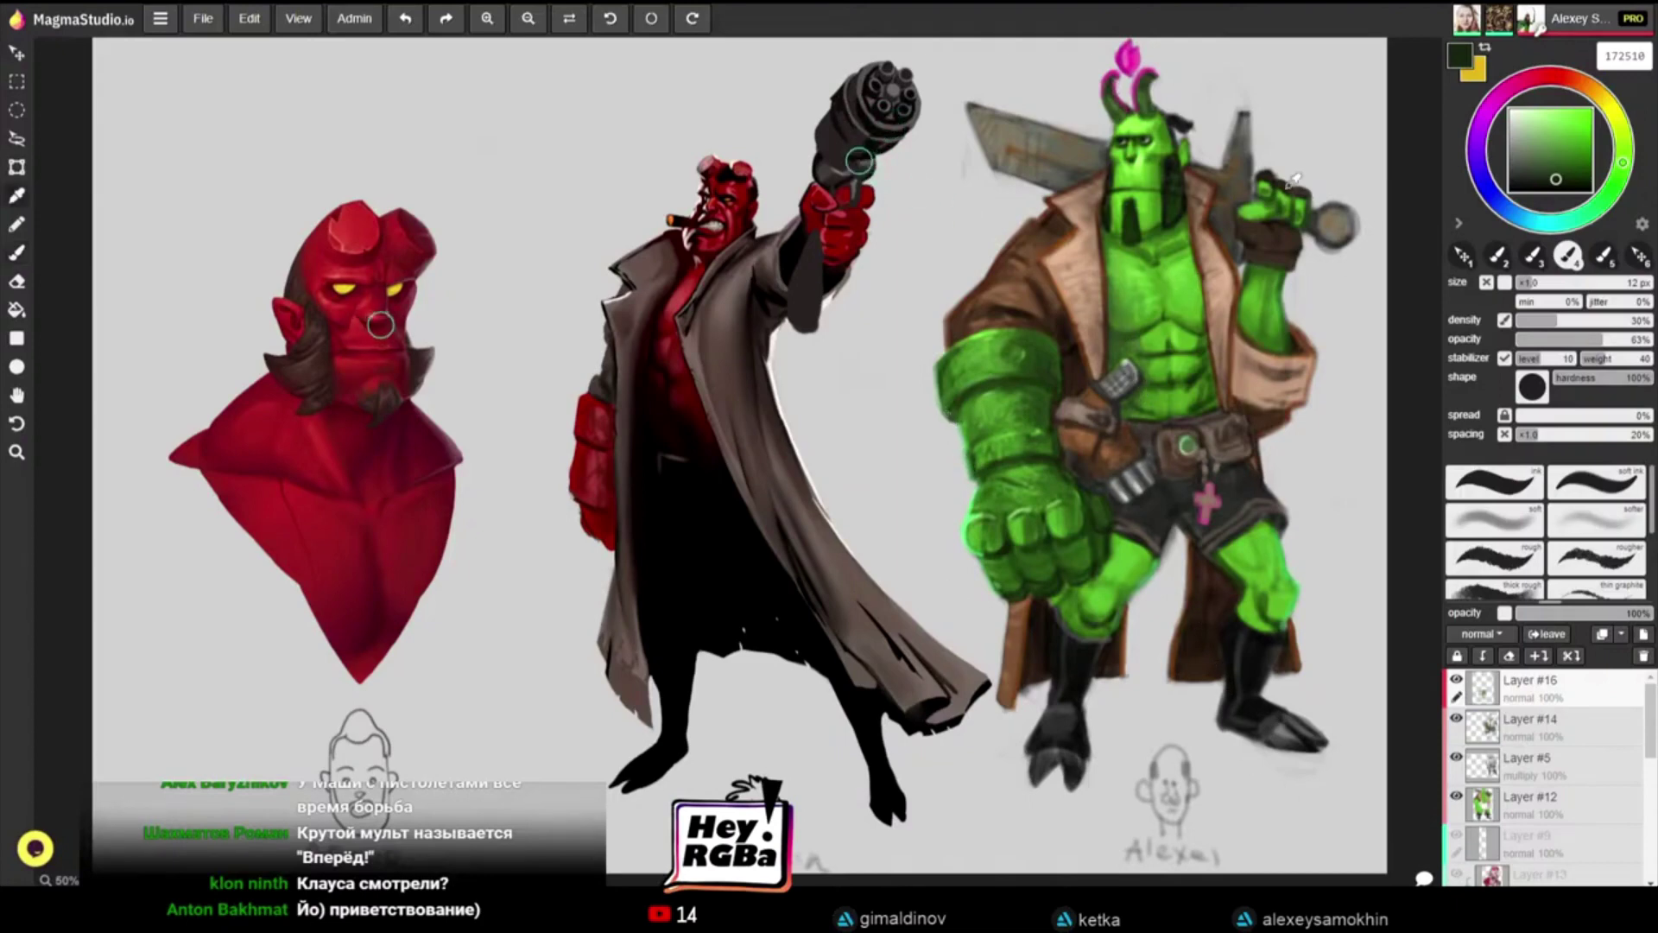
{"action": "left_click", "coordinate": [1316, 219]}
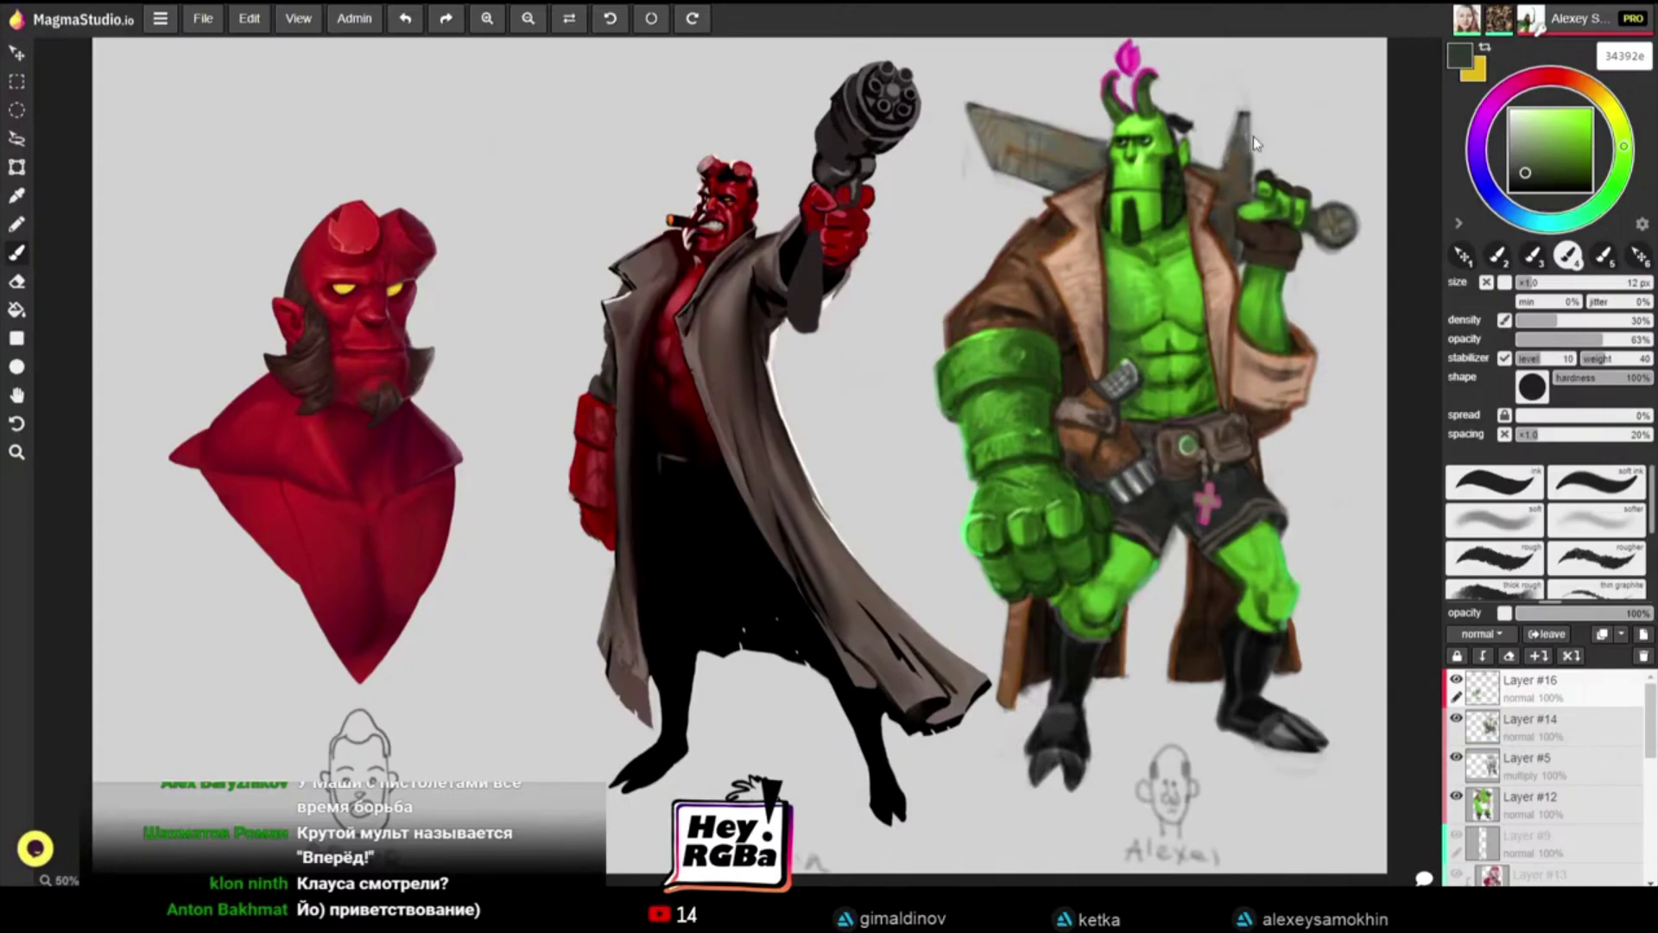
{"action": "key", "text": "alt"}
{"action": "left_click", "coordinate": [1524, 186]}
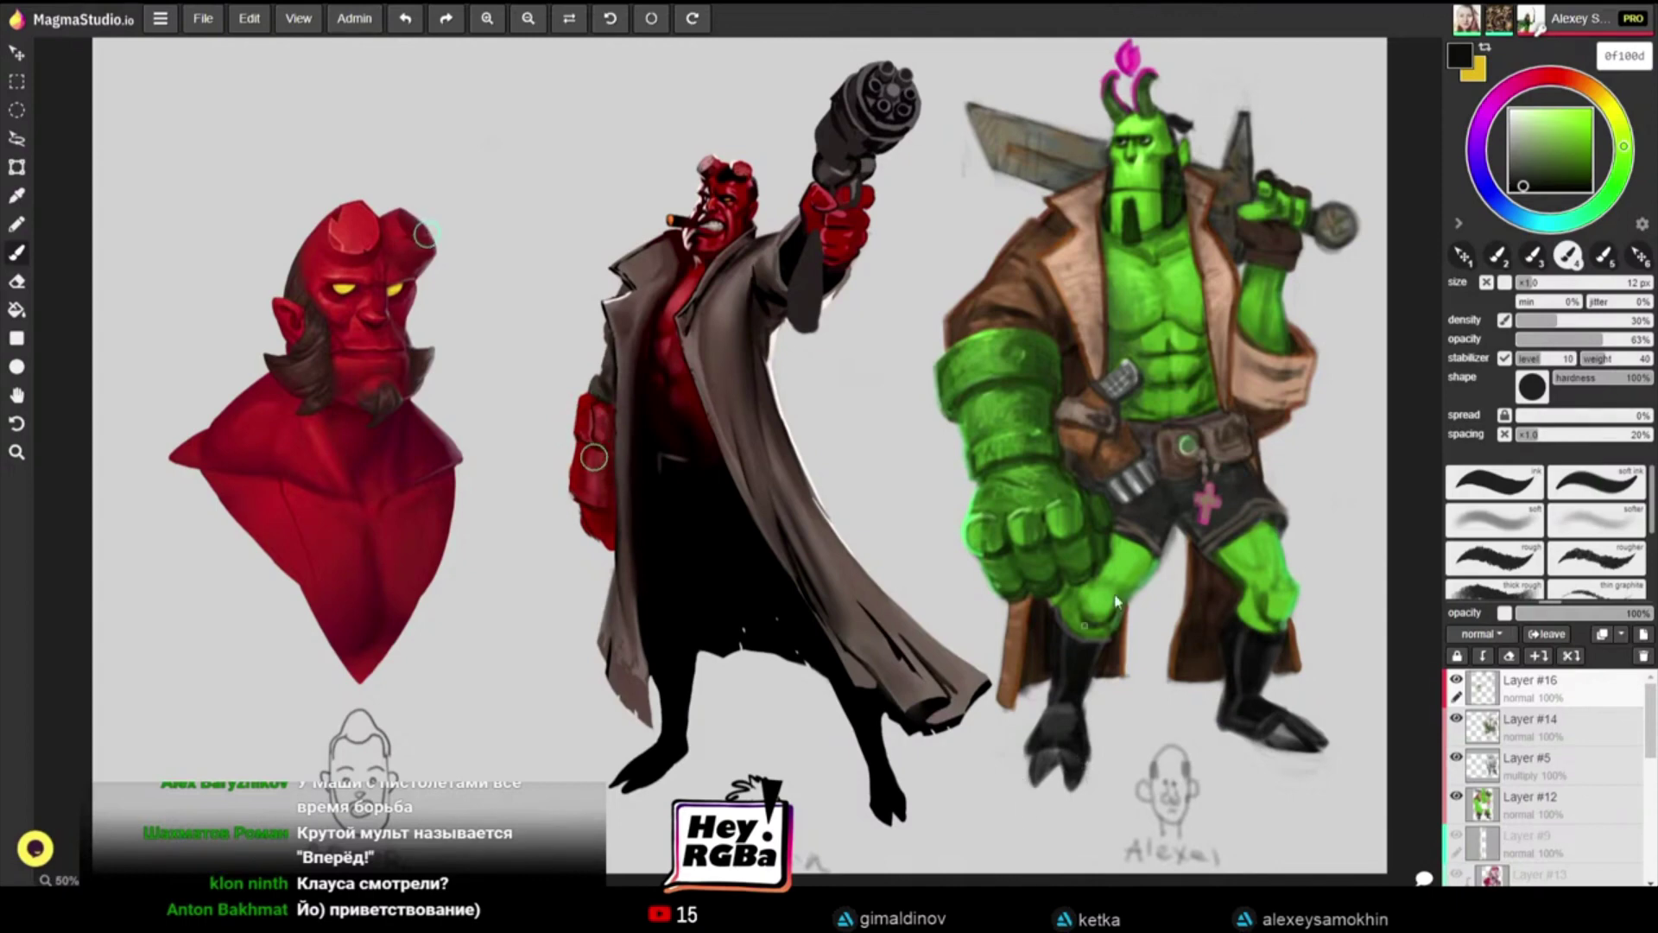
Step: Paint slit details along the coat lapel with browns 1b120a, 51341c, 281a11 and 4d3624 plus light tan highlights at 12 px
{"action": "left_click", "coordinate": [1067, 327], "text": "alt"}
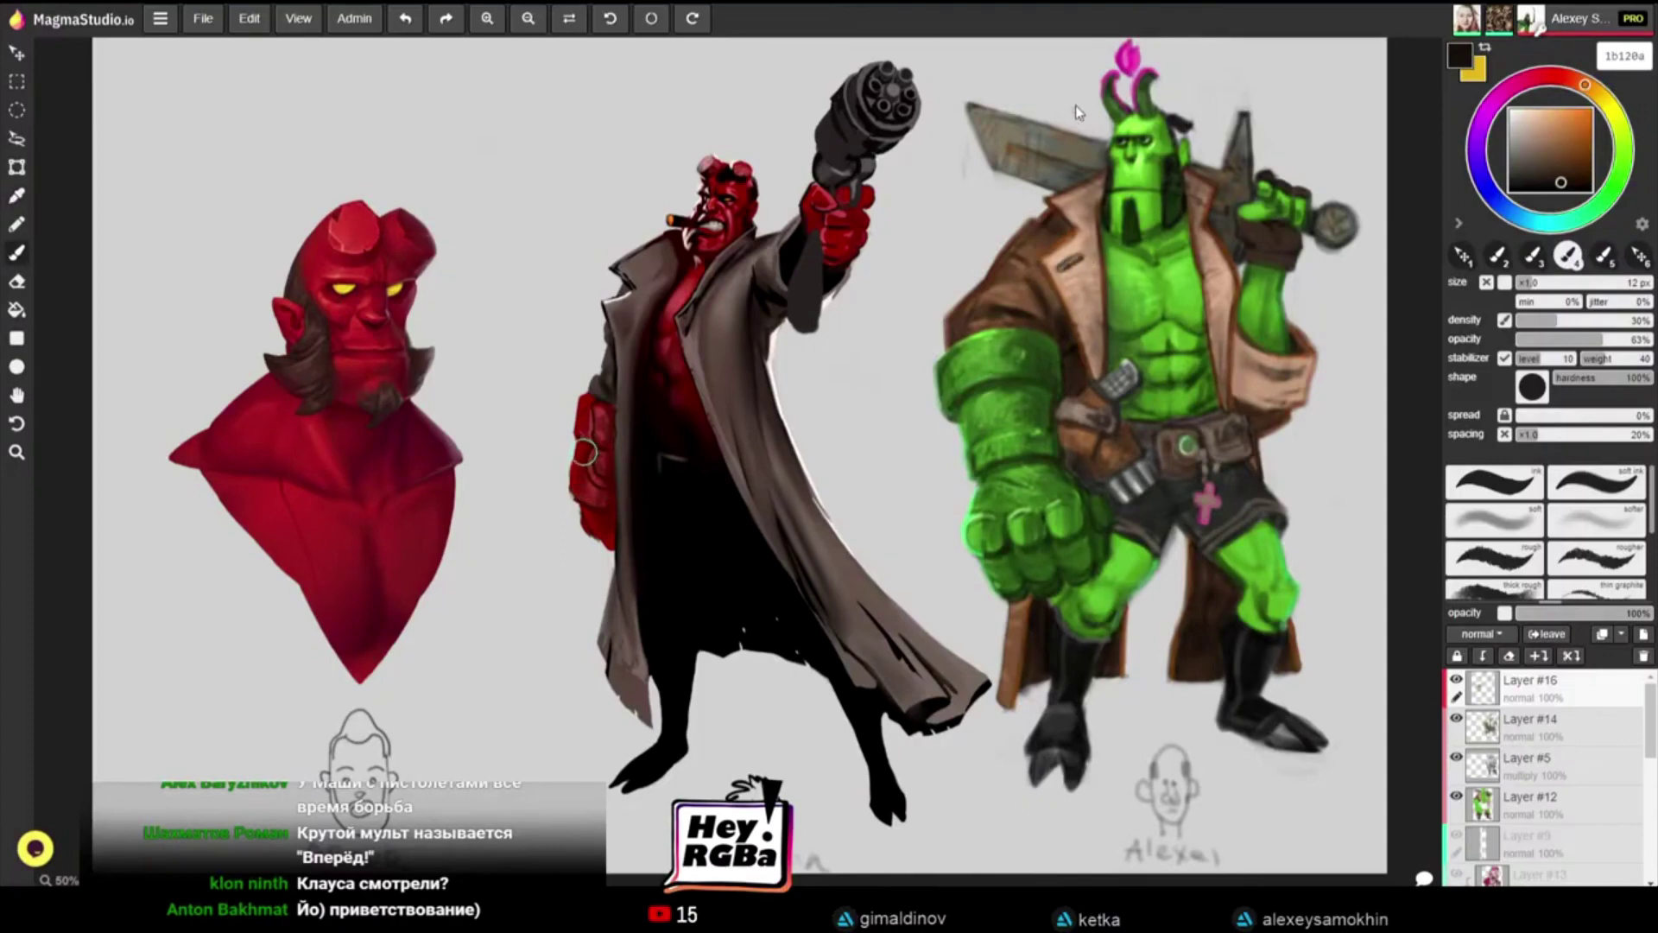
{"action": "key", "text": "alt"}
{"action": "left_click", "coordinate": [1067, 270], "text": "alt"}
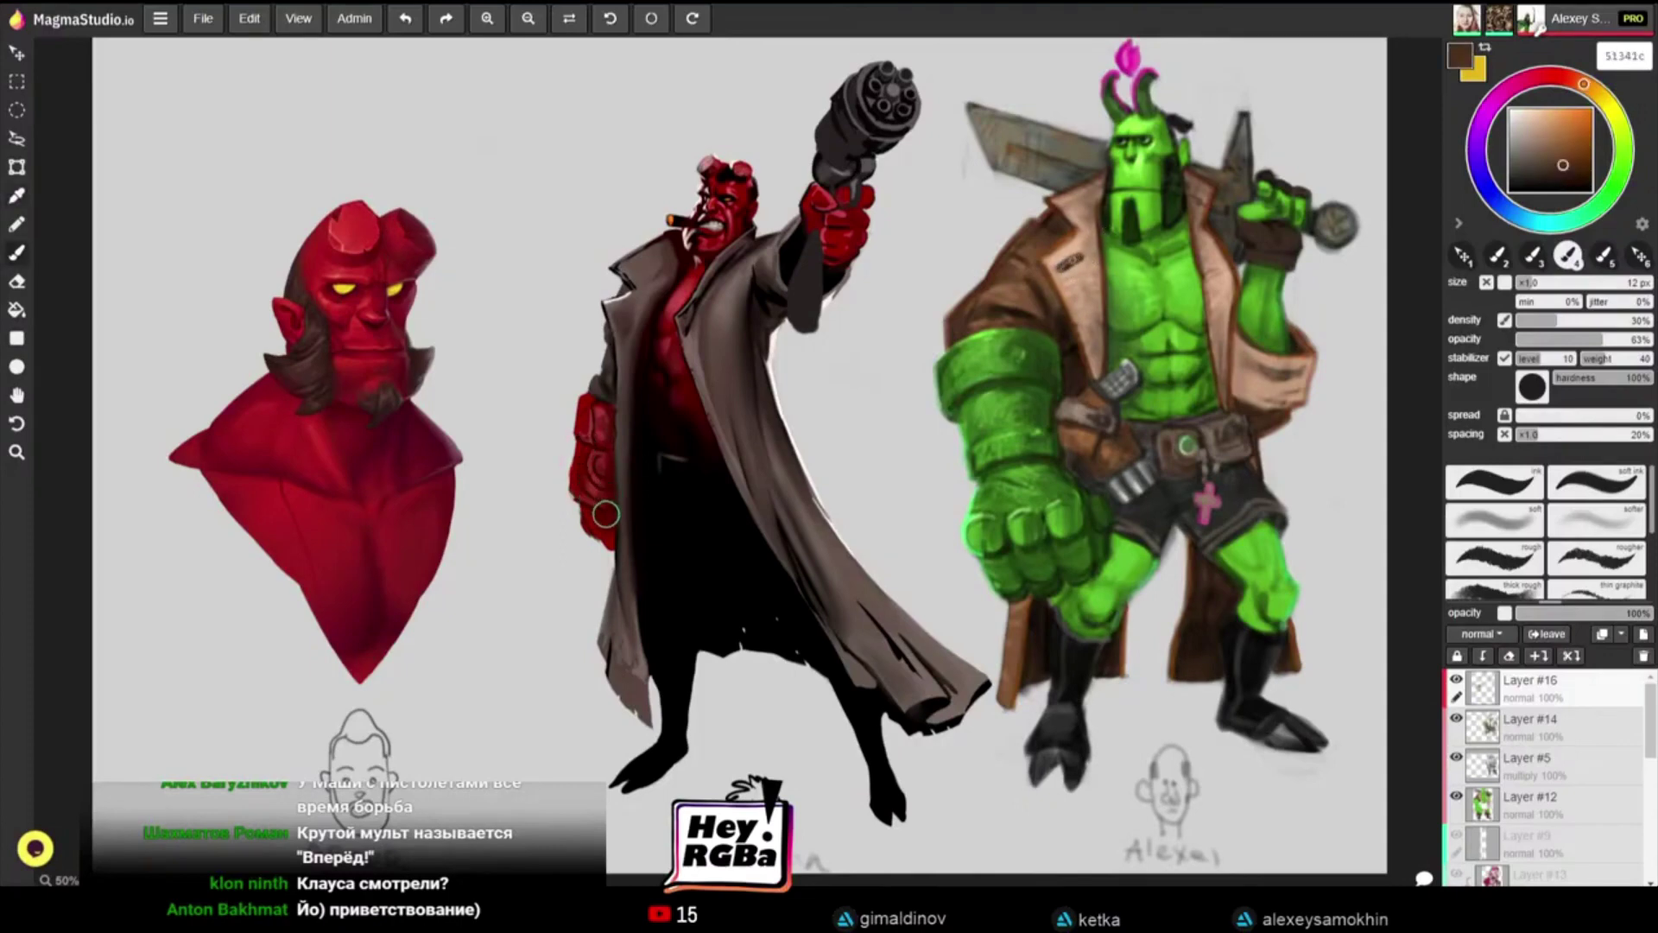
{"action": "left_click", "coordinate": [1027, 237], "text": "alt"}
{"action": "left_click", "coordinate": [1059, 295], "text": "alt"}
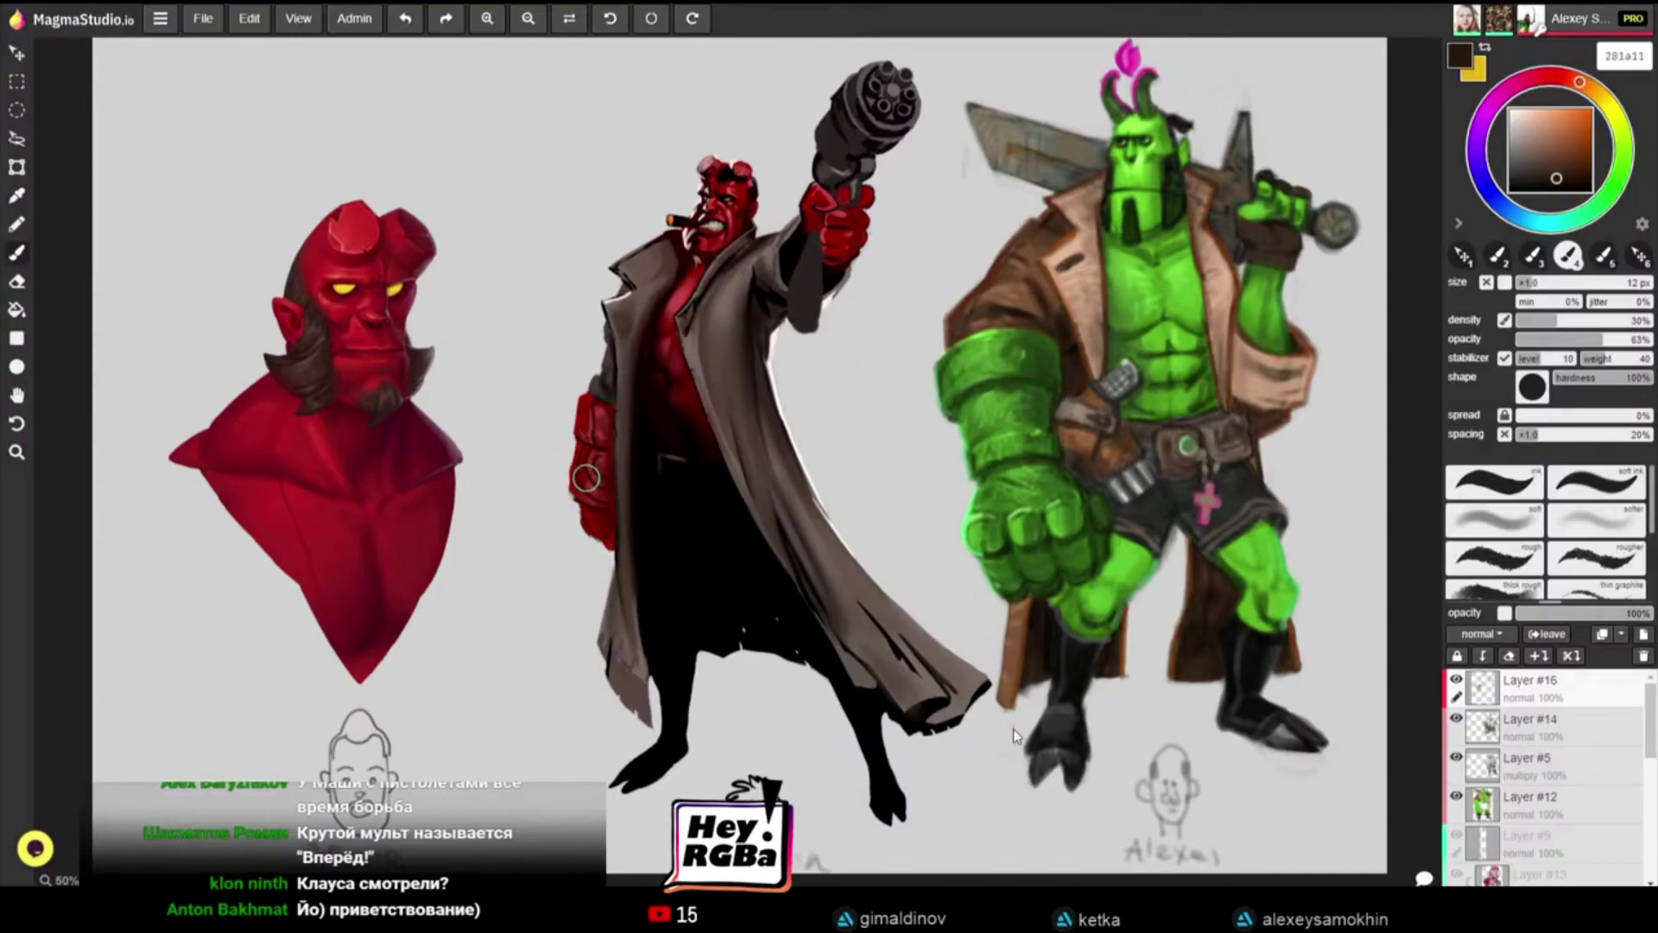
{"action": "left_click", "coordinate": [1233, 263]}
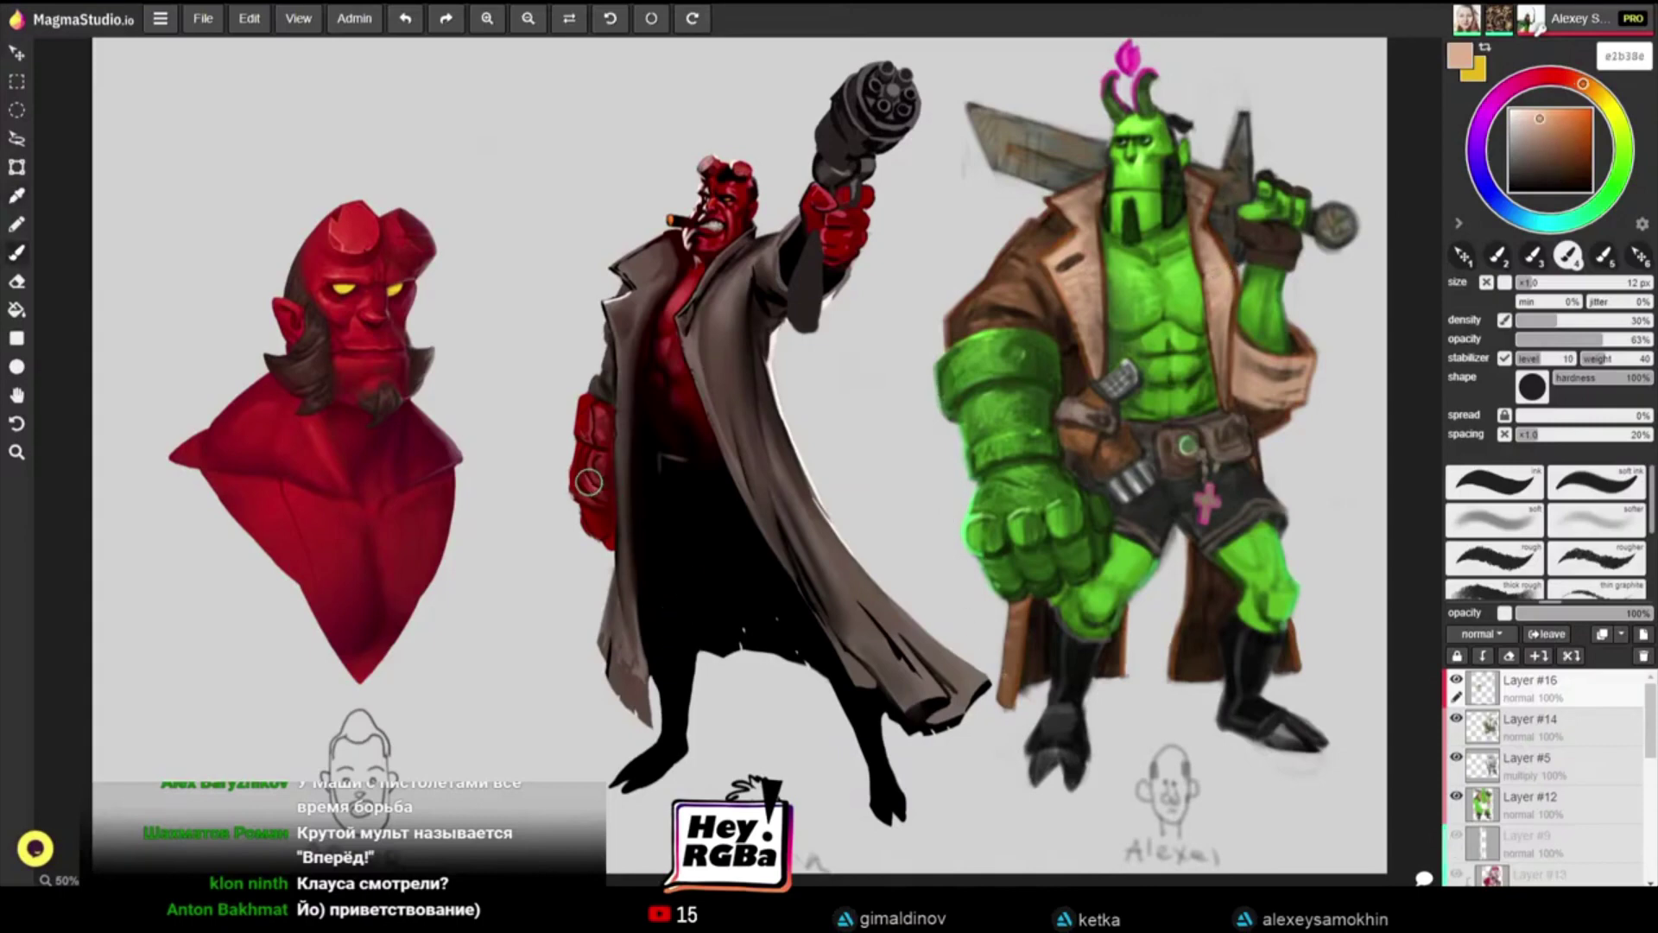
{"action": "left_click", "coordinate": [1069, 250]}
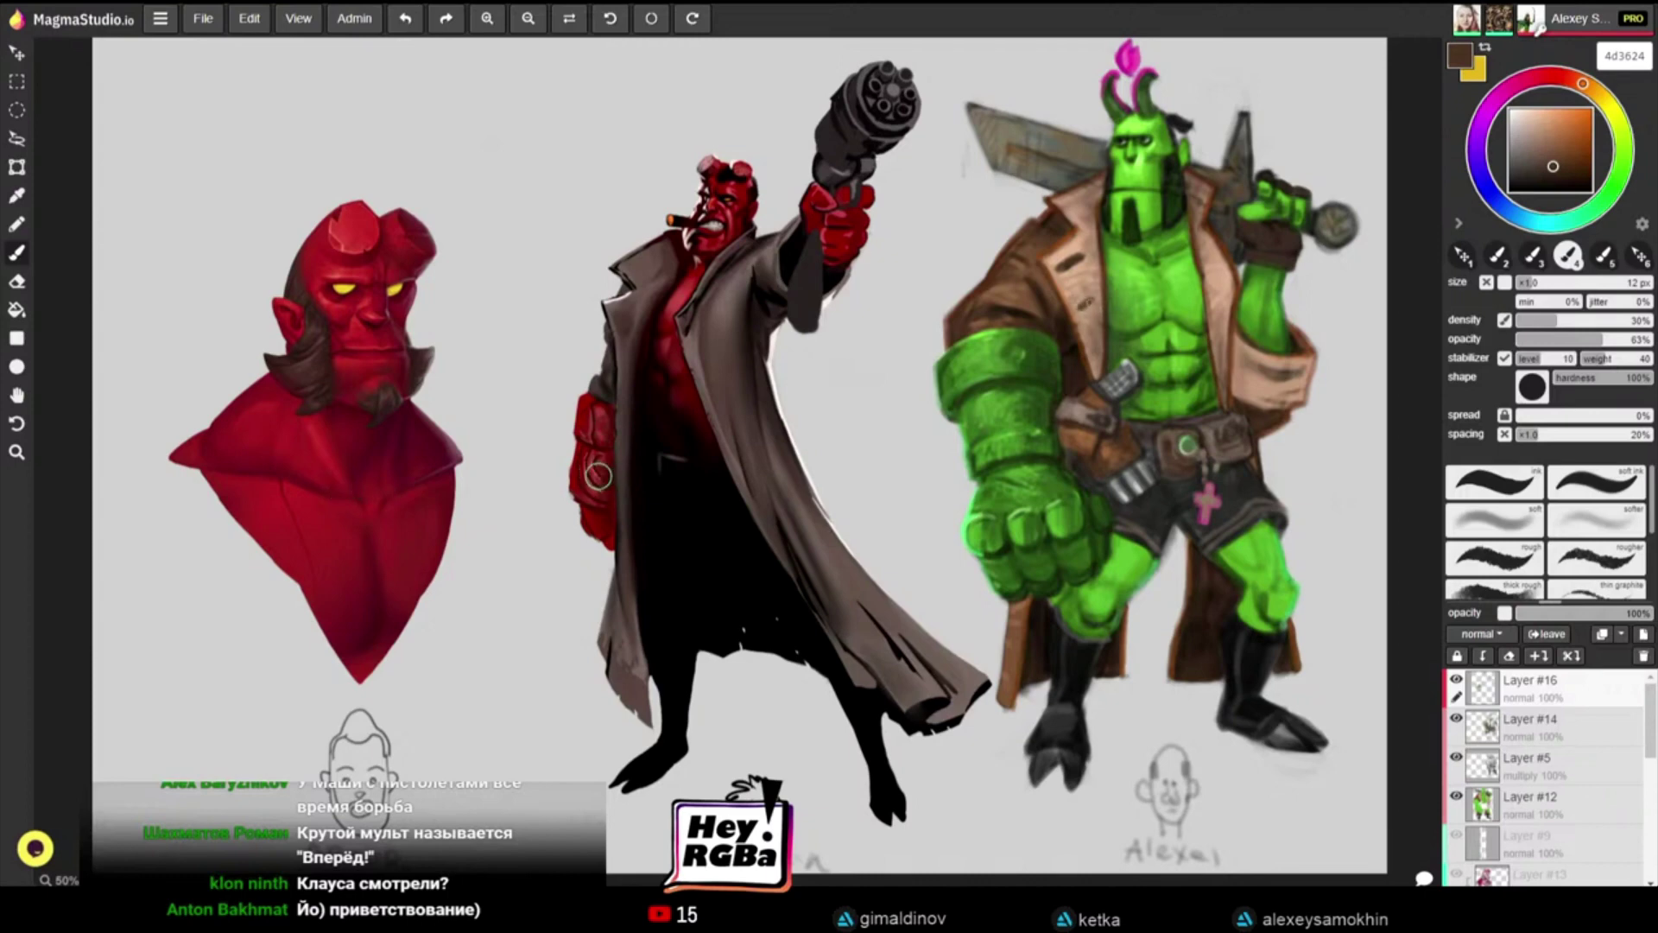
{"action": "left_click", "coordinate": [1080, 312], "text": "alt"}
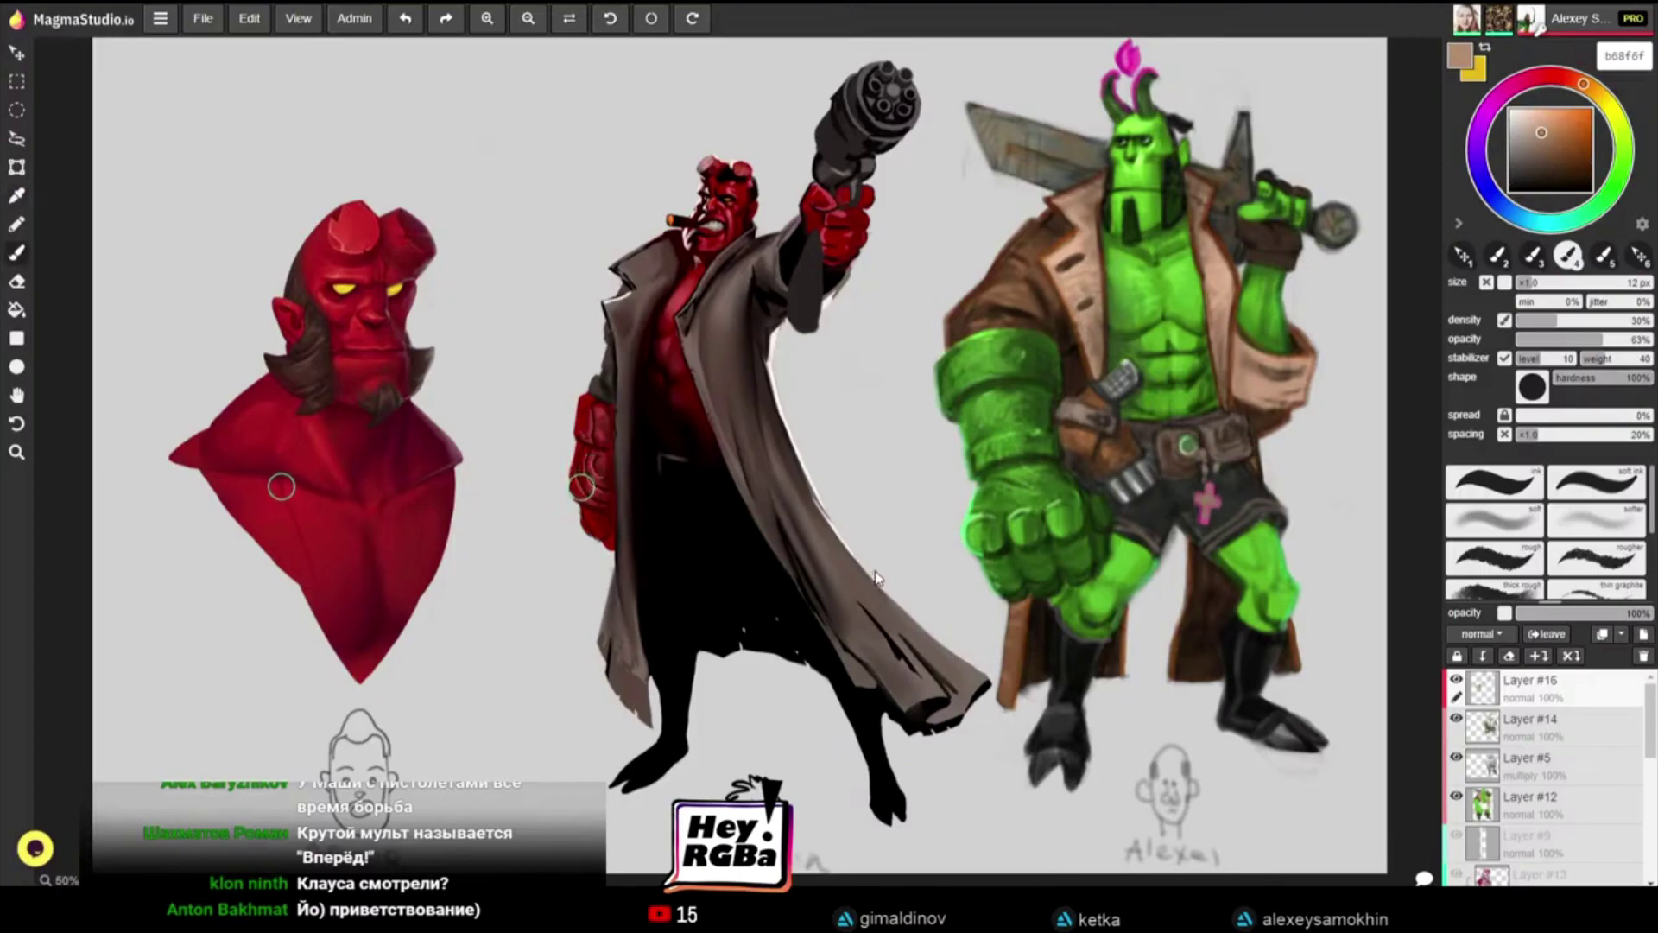
Step: Brighten the face highlights with light greens aaf672 and c7ff9e, reducing the brush from 14 to 8 px
{"action": "left_click", "coordinate": [1151, 148], "text": "alt"}
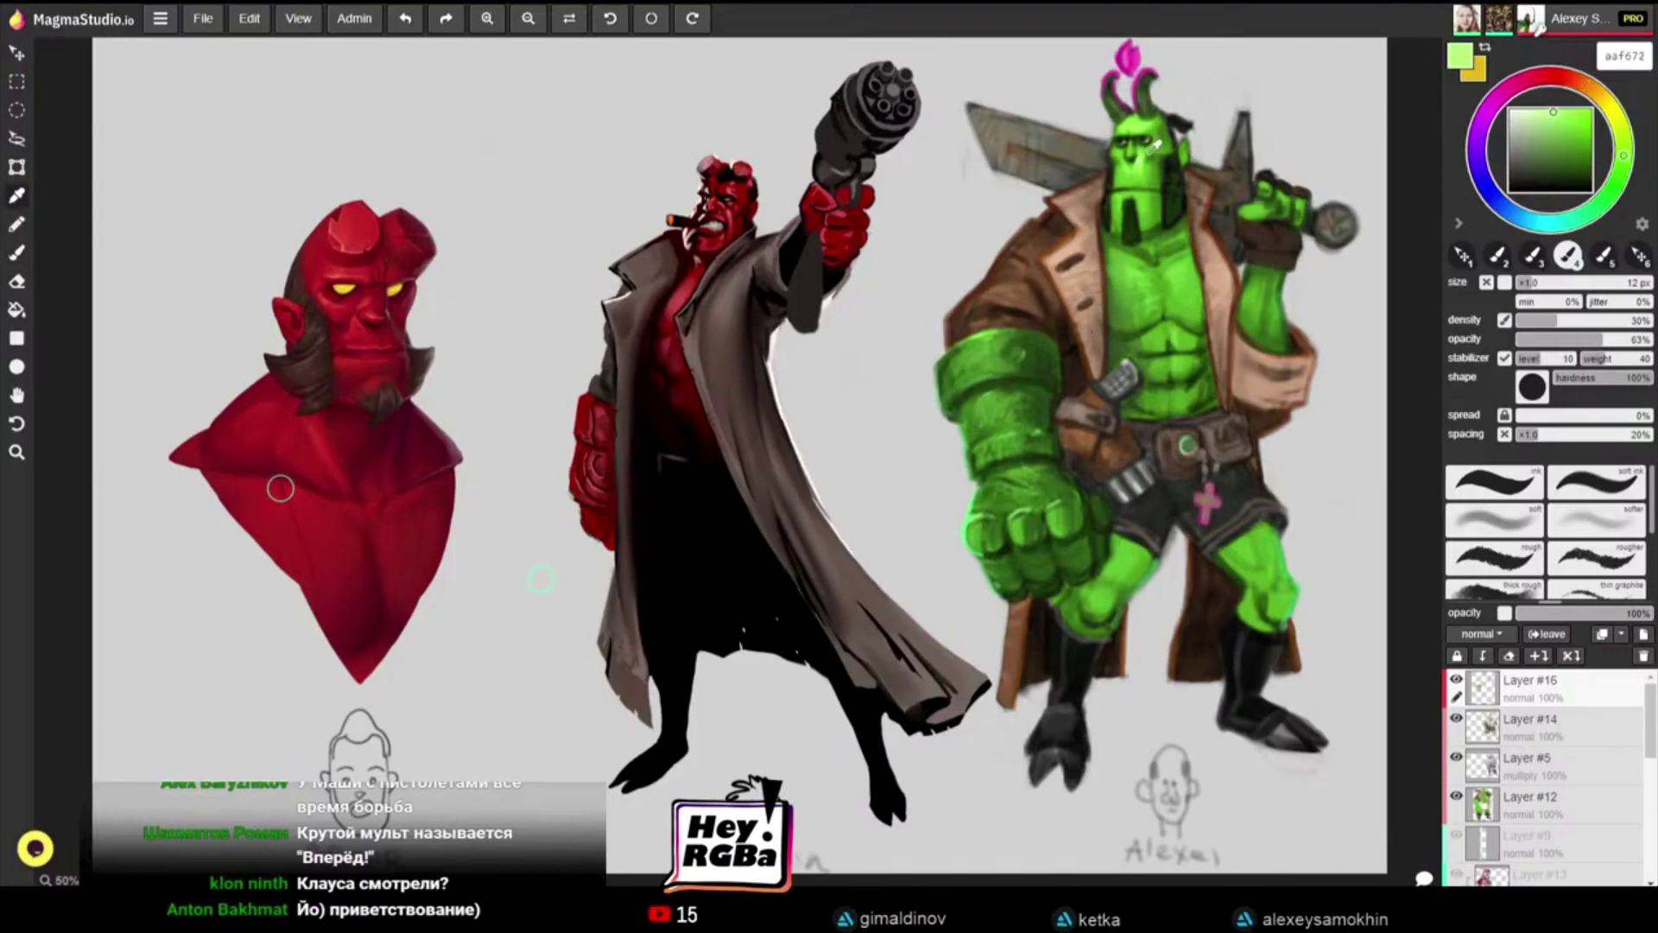
{"action": "left_click", "coordinate": [1153, 148], "text": "alt"}
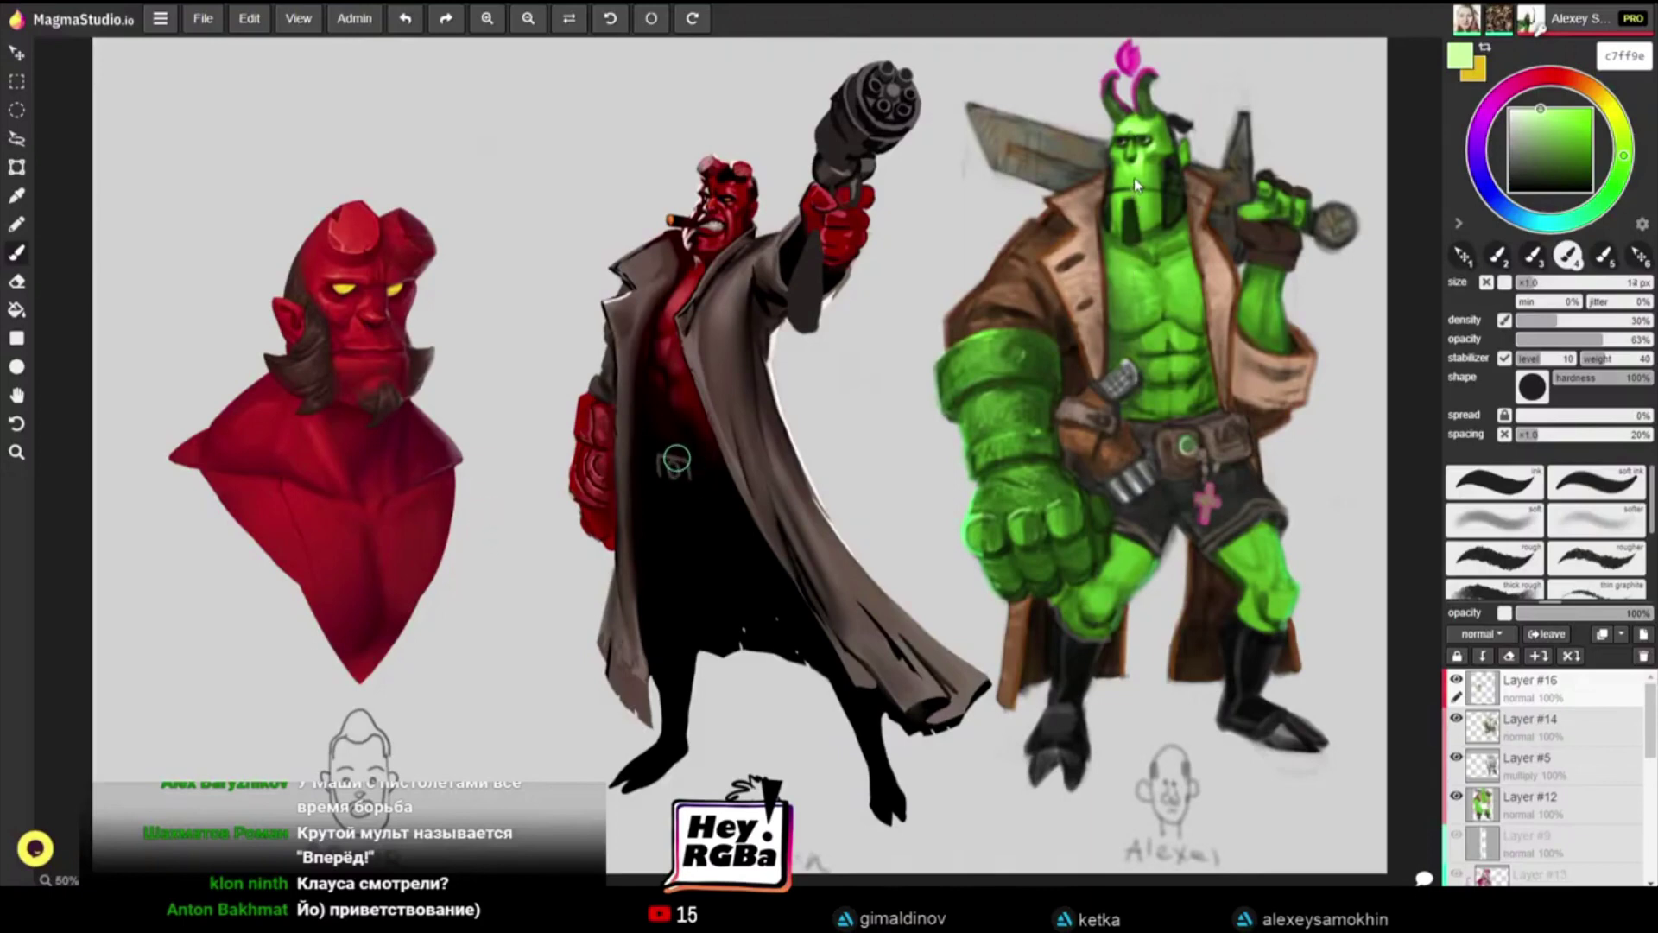
{"action": "key", "text": "]"}
{"action": "key", "text": "bracketleft"}
{"action": "key", "text": "bracketleft"}
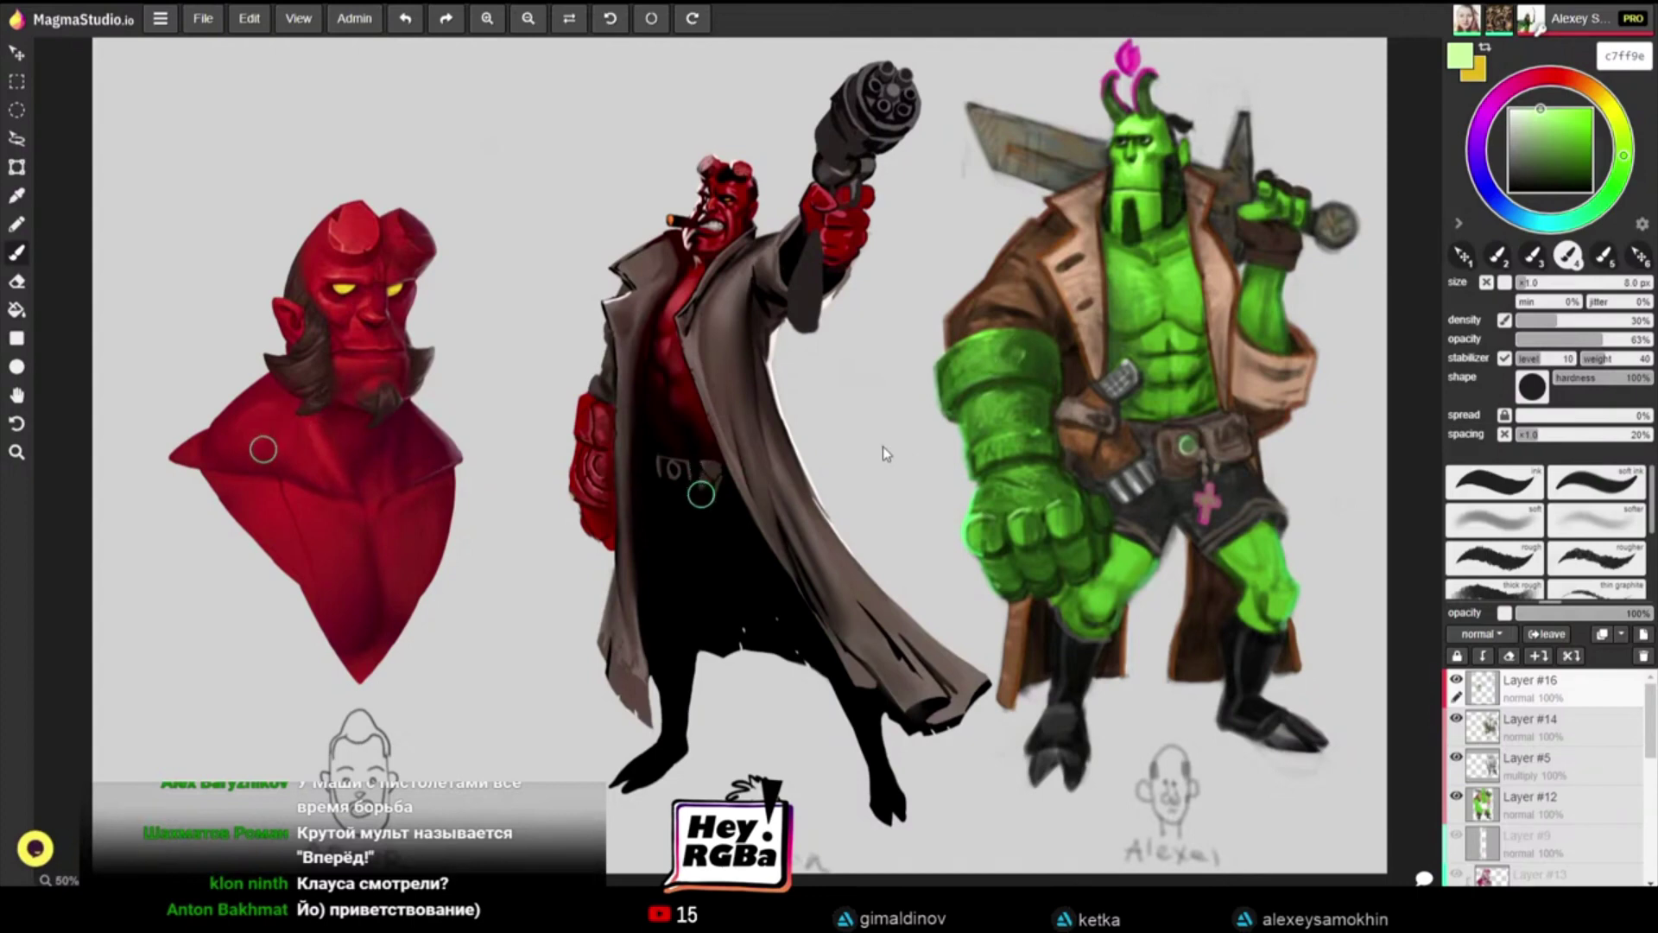
Step: Refine the dark accents on the coat and around the face with 1b1e0c, 603c26 and 1a2713, using an 8 px brush
{"action": "key", "text": "alt"}
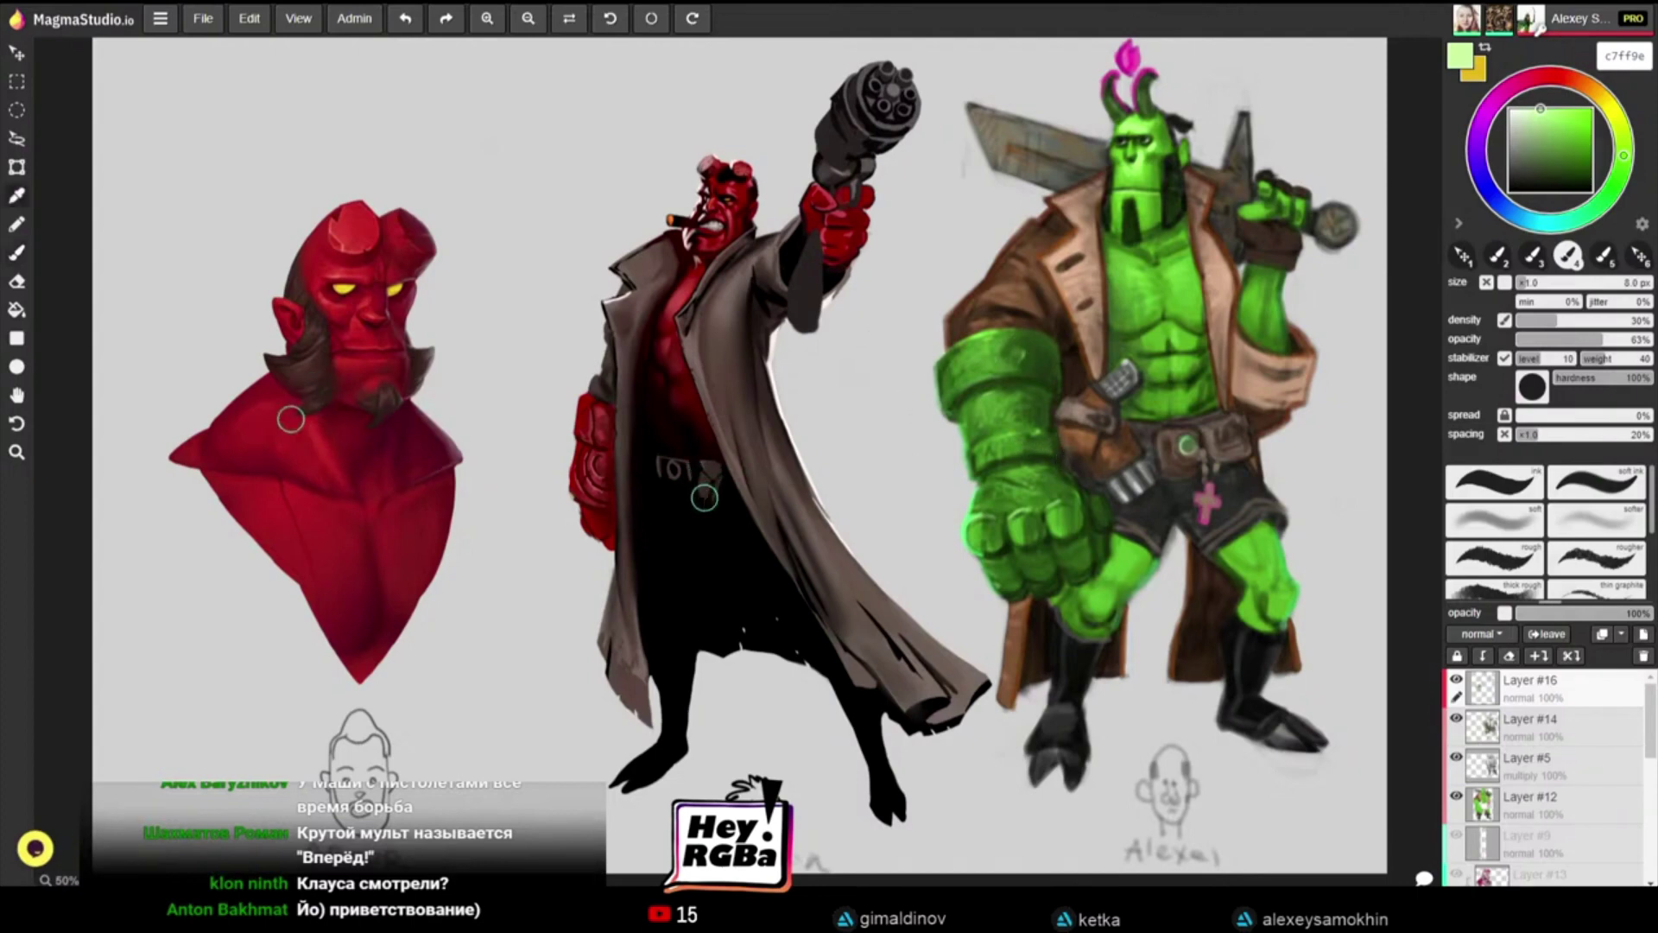
{"action": "left_click", "coordinate": [992, 502], "text": "alt"}
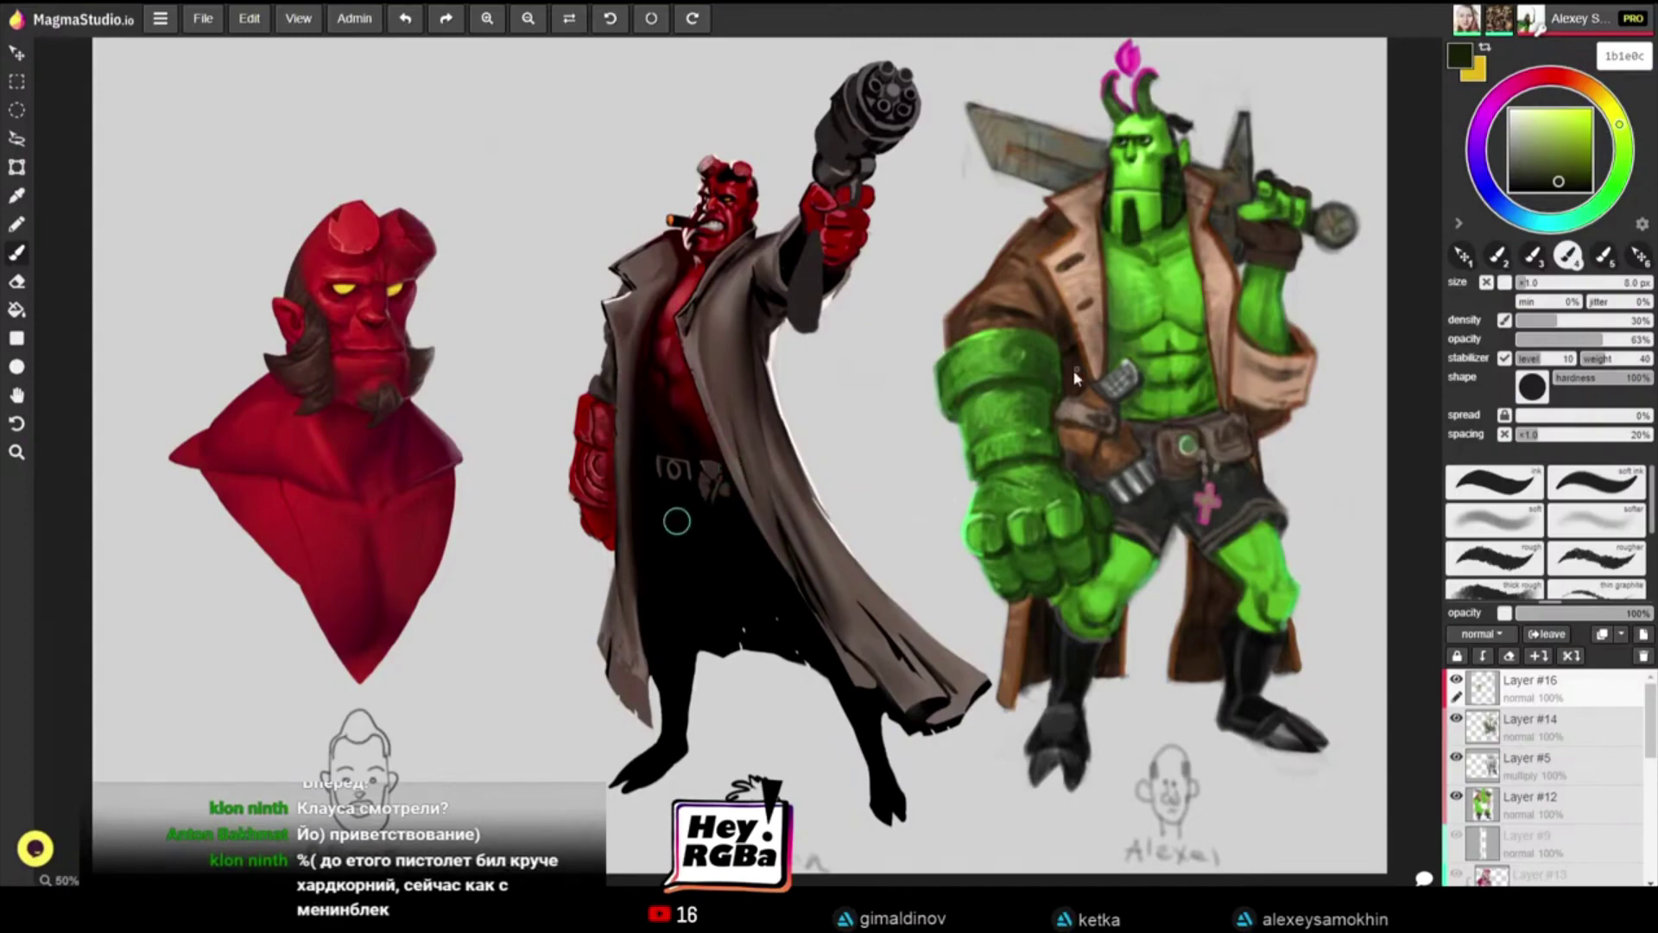
{"action": "left_click", "coordinate": [1048, 218], "text": "alt"}
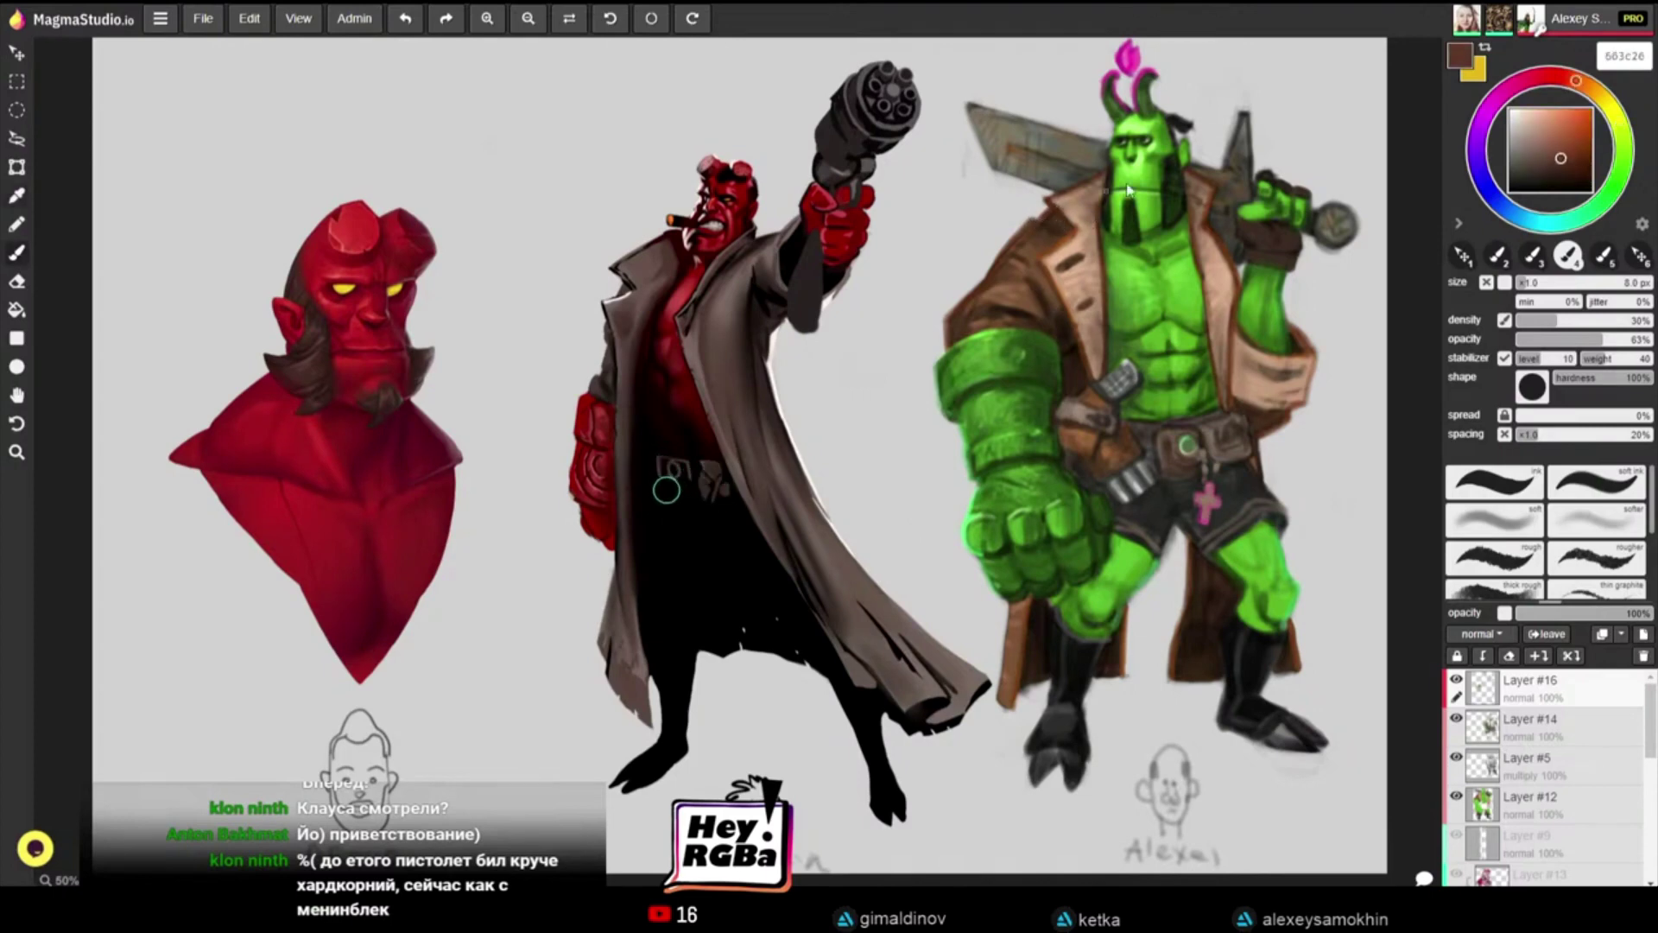
{"action": "left_click", "coordinate": [1178, 169], "text": "alt"}
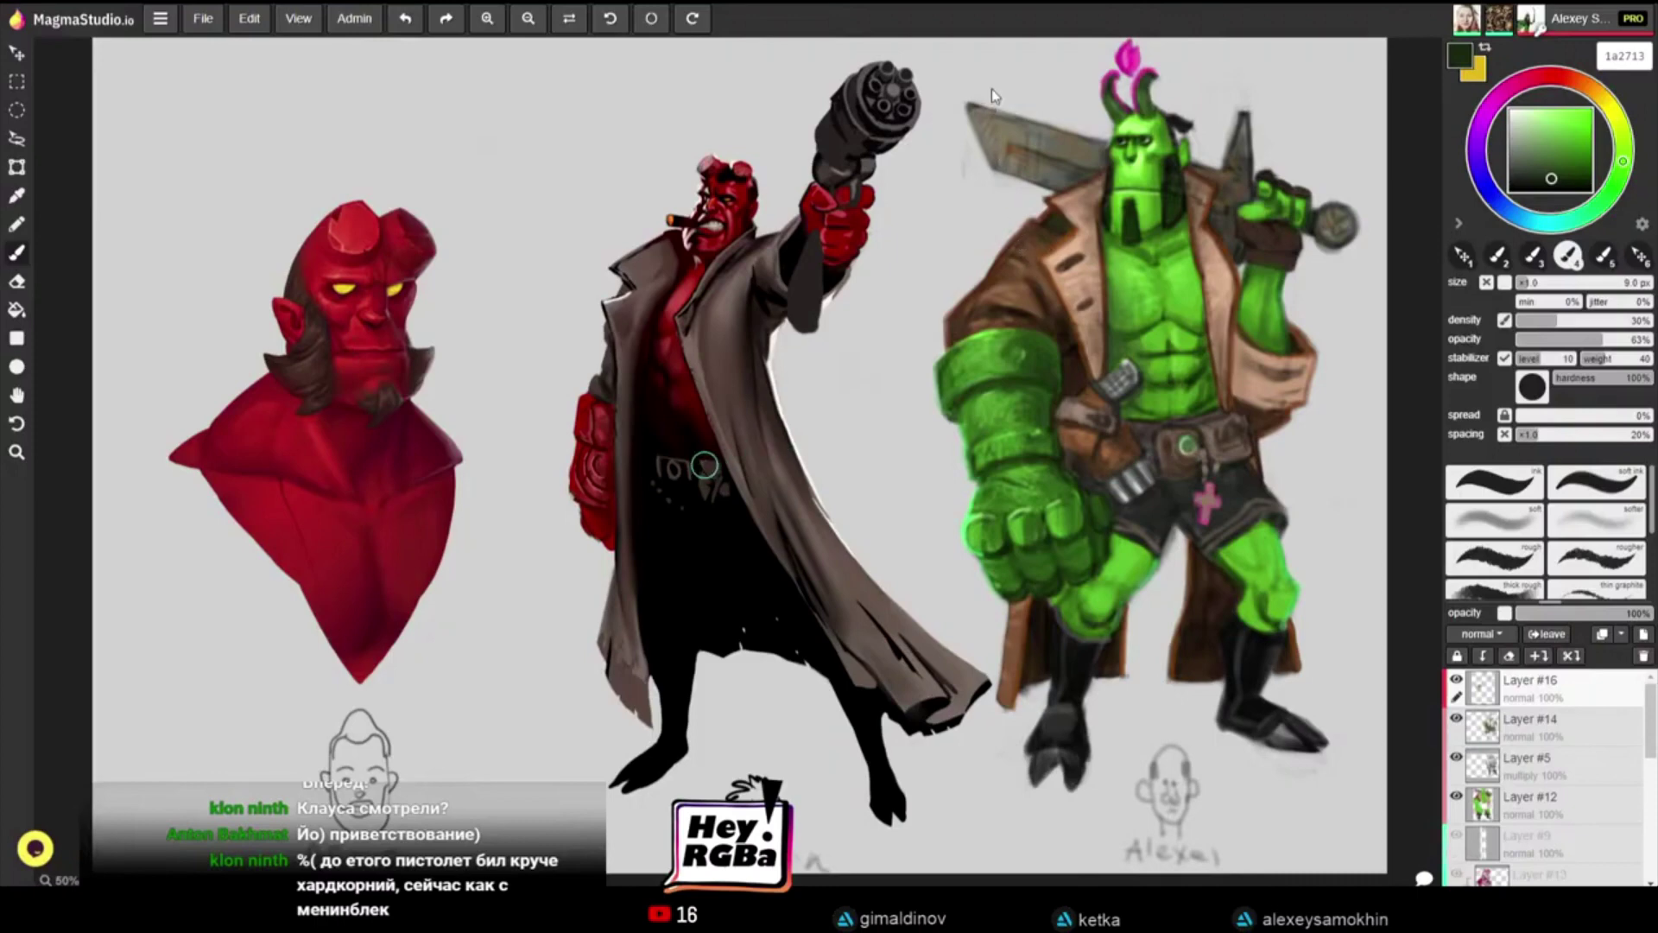
Step: Paint folds on the upper sleeve above the forearm cuff with dark brown 392717 and lighter brown 8b603d at 12 to 18 px
{"action": "key", "text": "]"}
{"action": "left_click", "coordinate": [1023, 303], "text": "alt"}
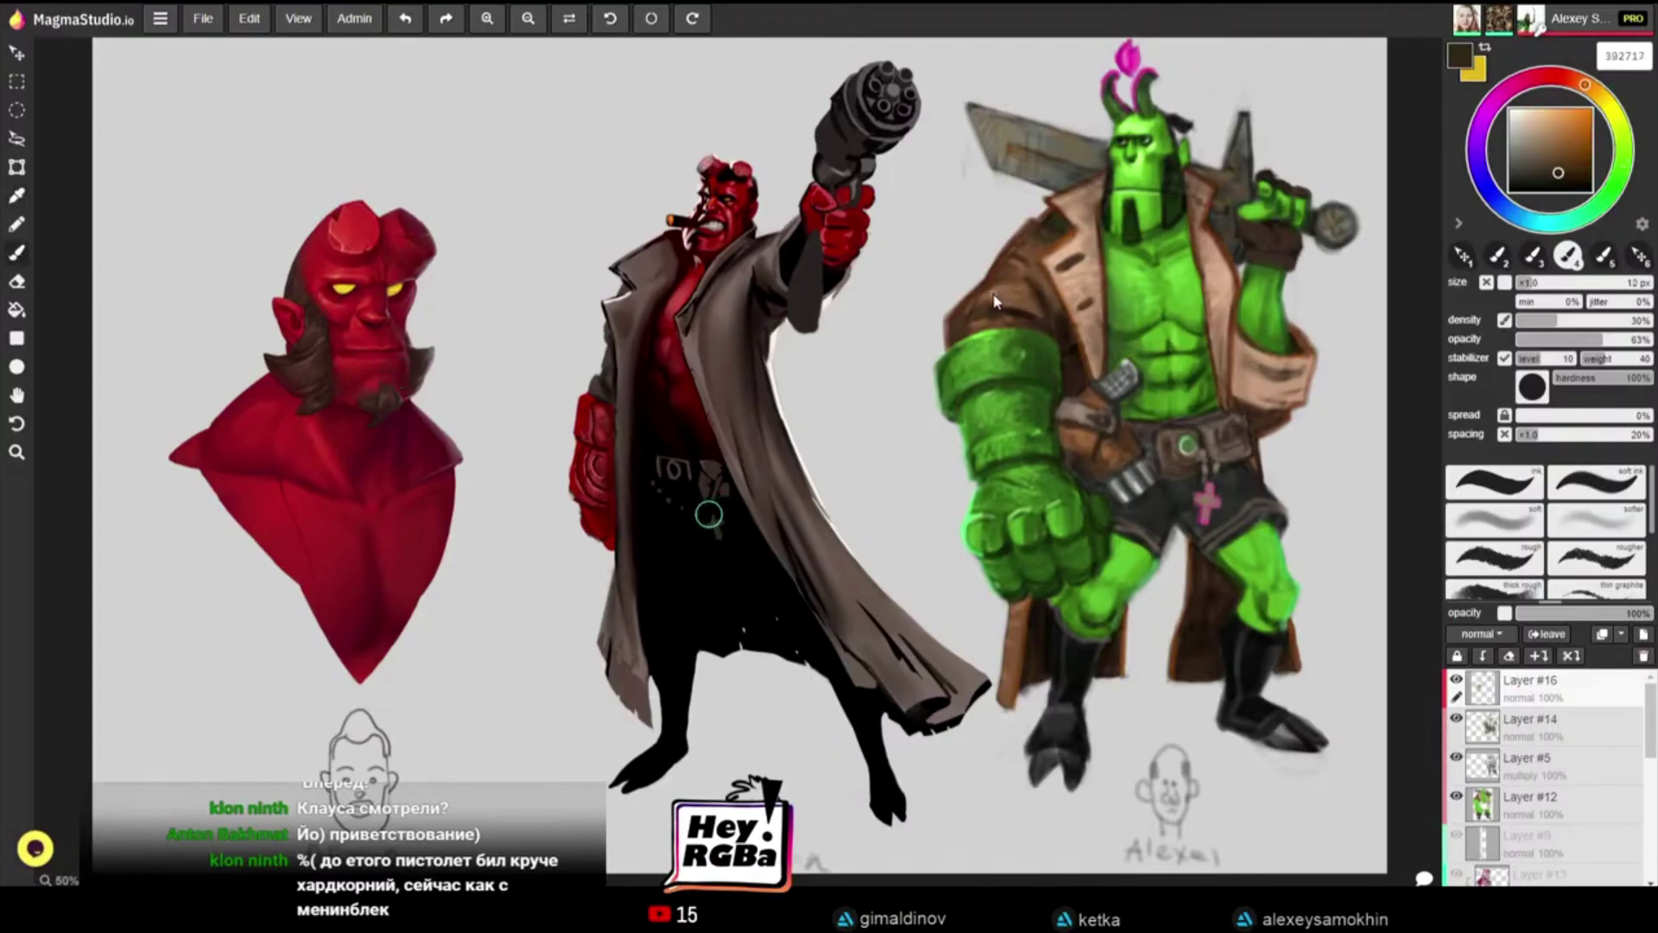
{"action": "key", "text": "]"}
{"action": "left_click", "coordinate": [1006, 292], "text": "alt"}
{"action": "key", "text": "["}
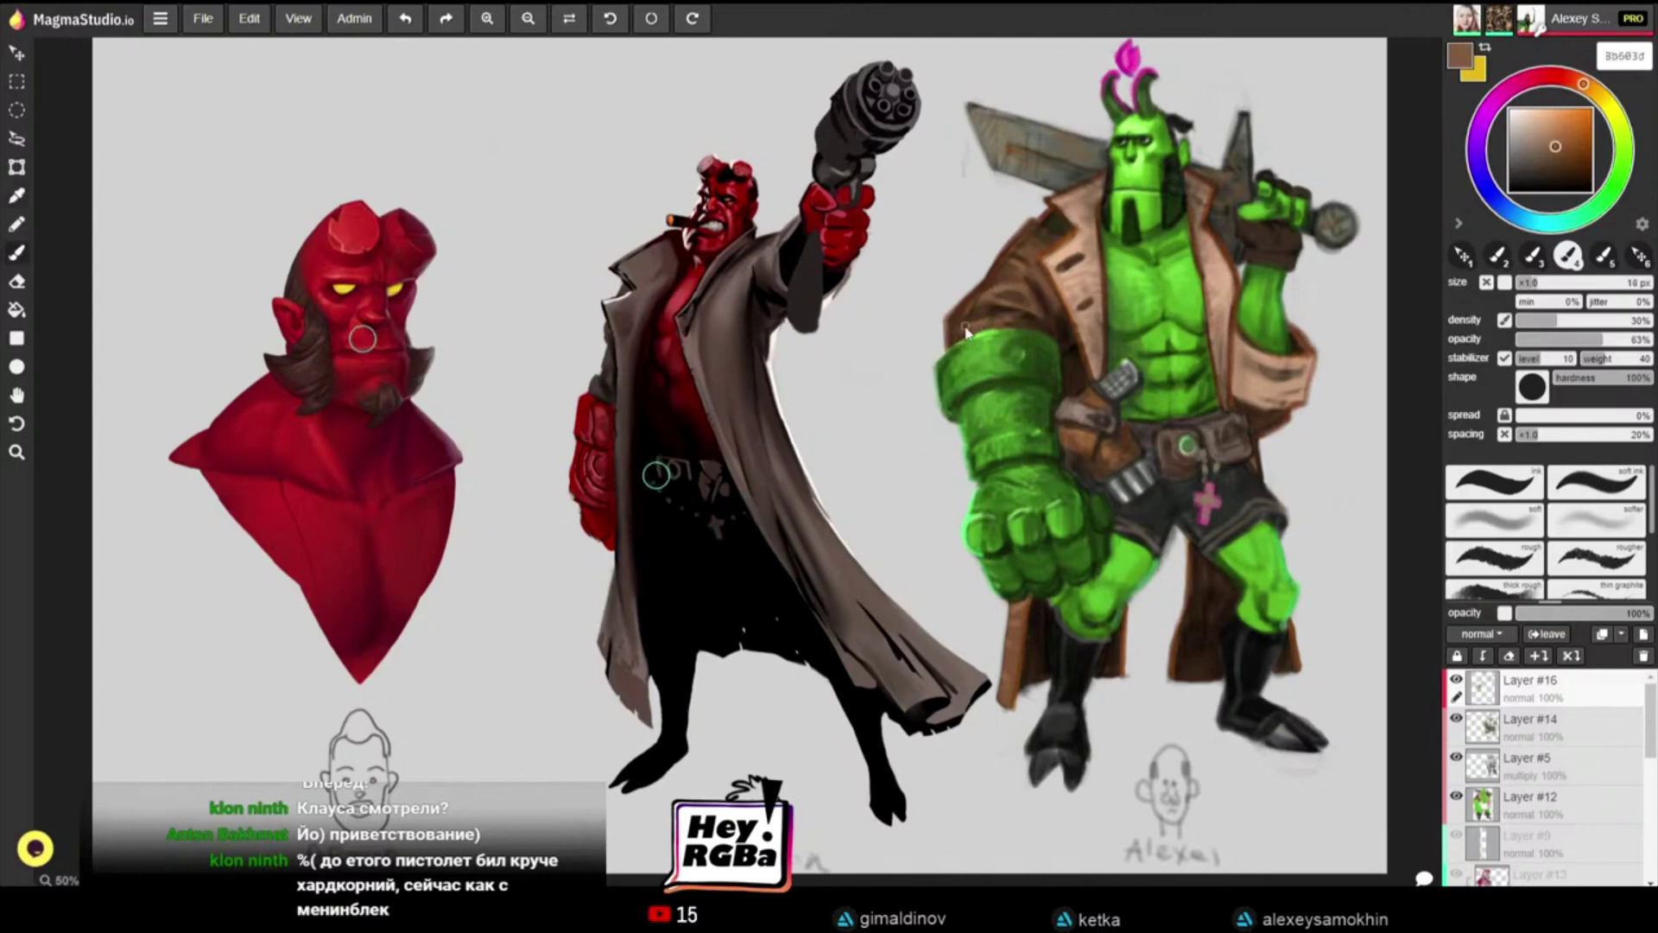
{"action": "key", "text": "]"}
{"action": "key", "text": "]"}
{"action": "key", "text": "]"}
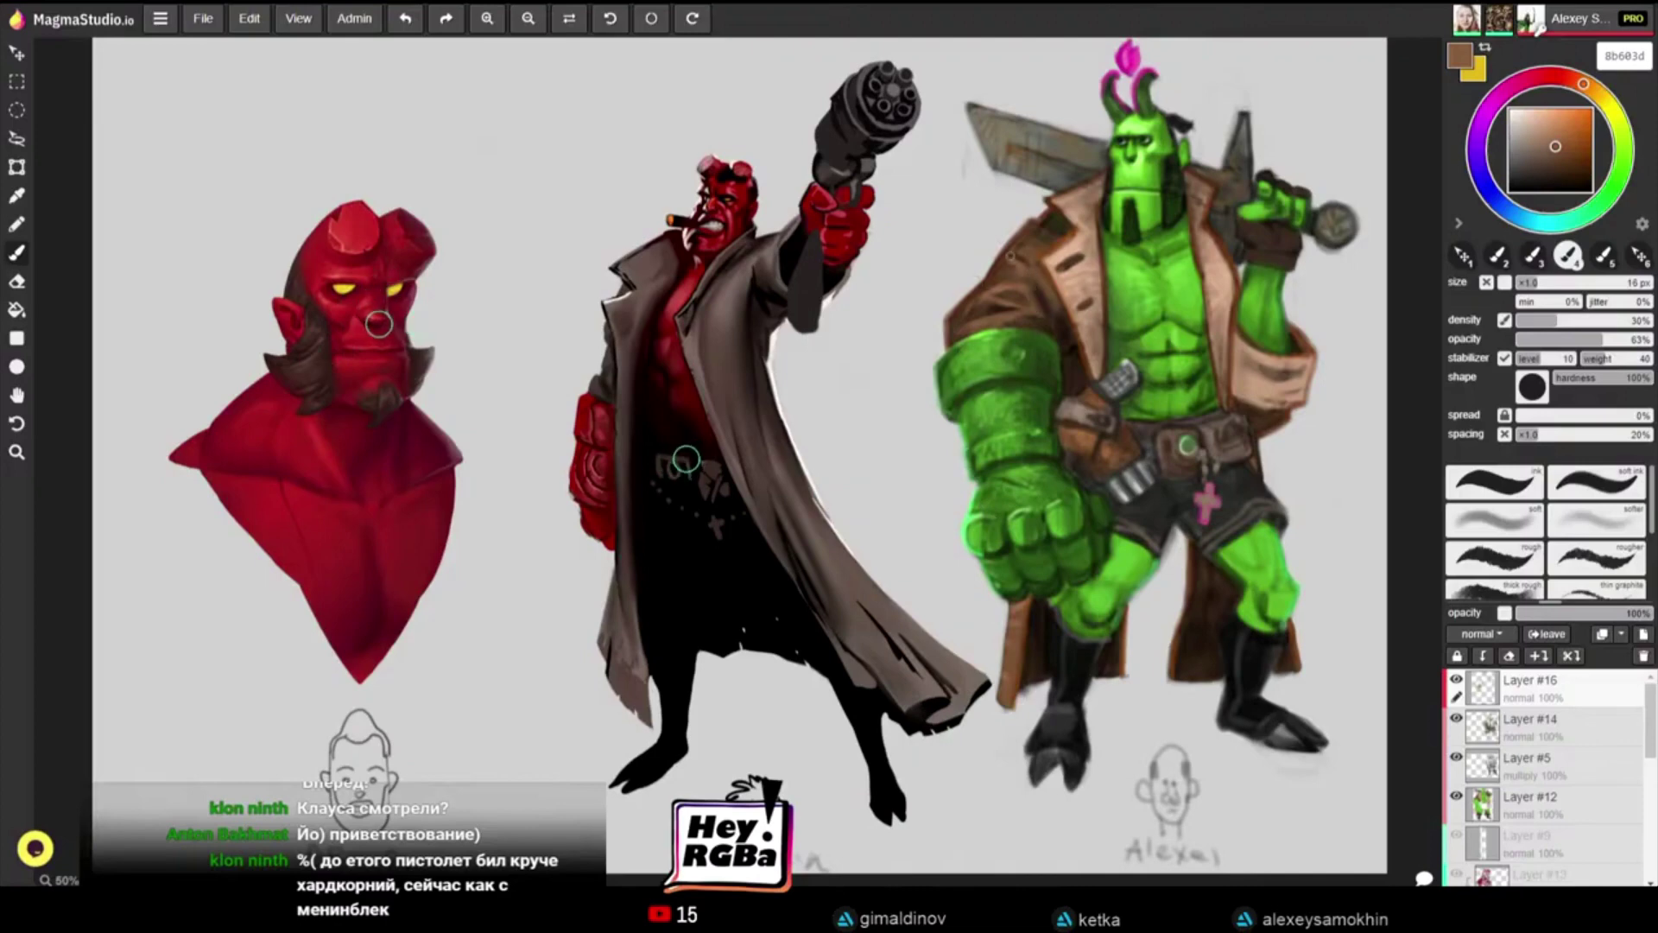
Step: Deepen and soften the shoulder and sleeve folds with 332315, 8b603e and 7d5536, using a 25 to 16 px brush
{"action": "key", "text": "alt"}
{"action": "left_click", "coordinate": [1050, 298], "text": "alt"}
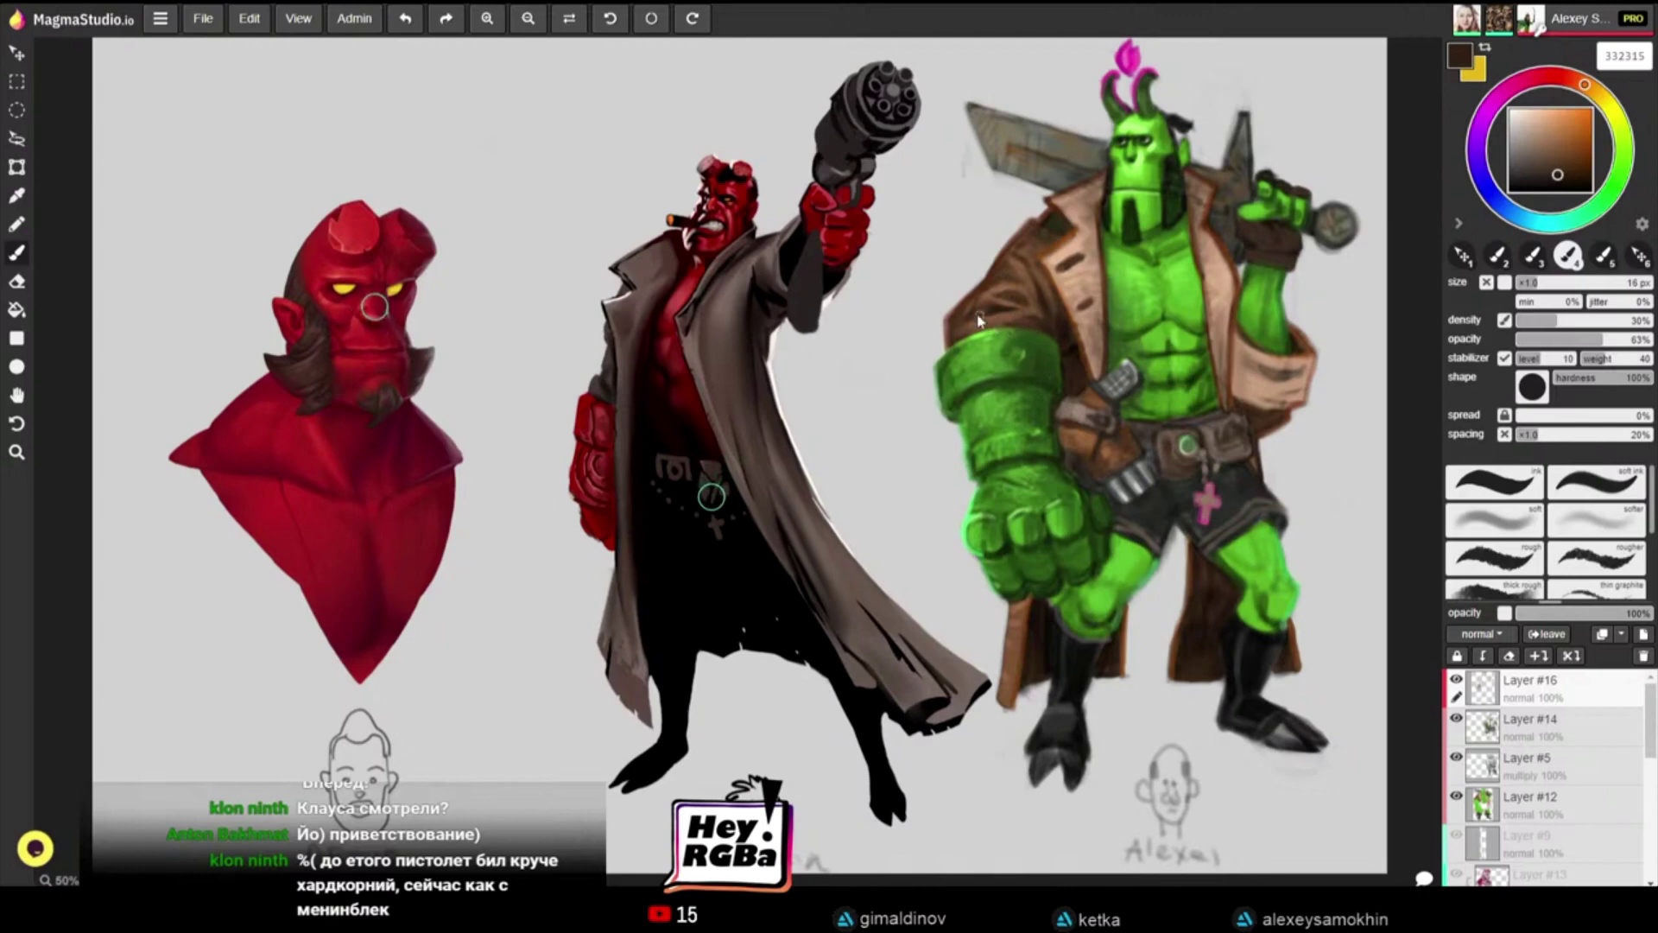
{"action": "key", "text": "alt"}
{"action": "left_click", "coordinate": [999, 293], "text": "alt"}
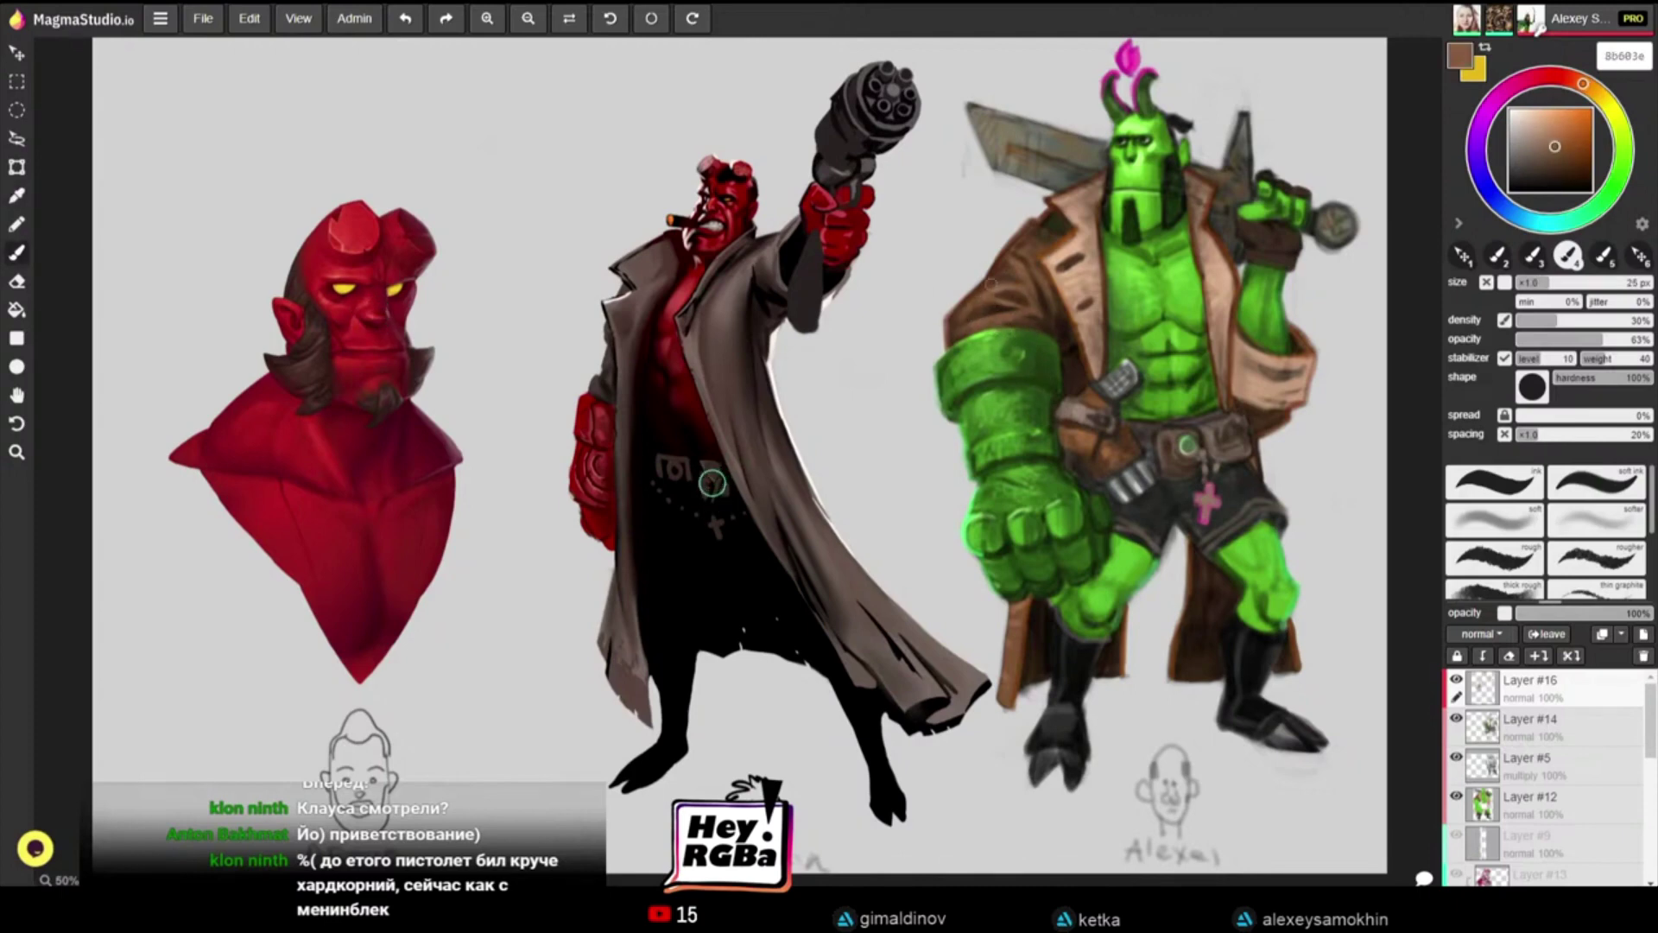
{"action": "key", "text": "bracketleft"}
{"action": "key", "text": "bracketleft"}
{"action": "left_click", "coordinate": [993, 292], "text": "alt"}
{"action": "left_click", "coordinate": [1028, 246], "text": "alt"}
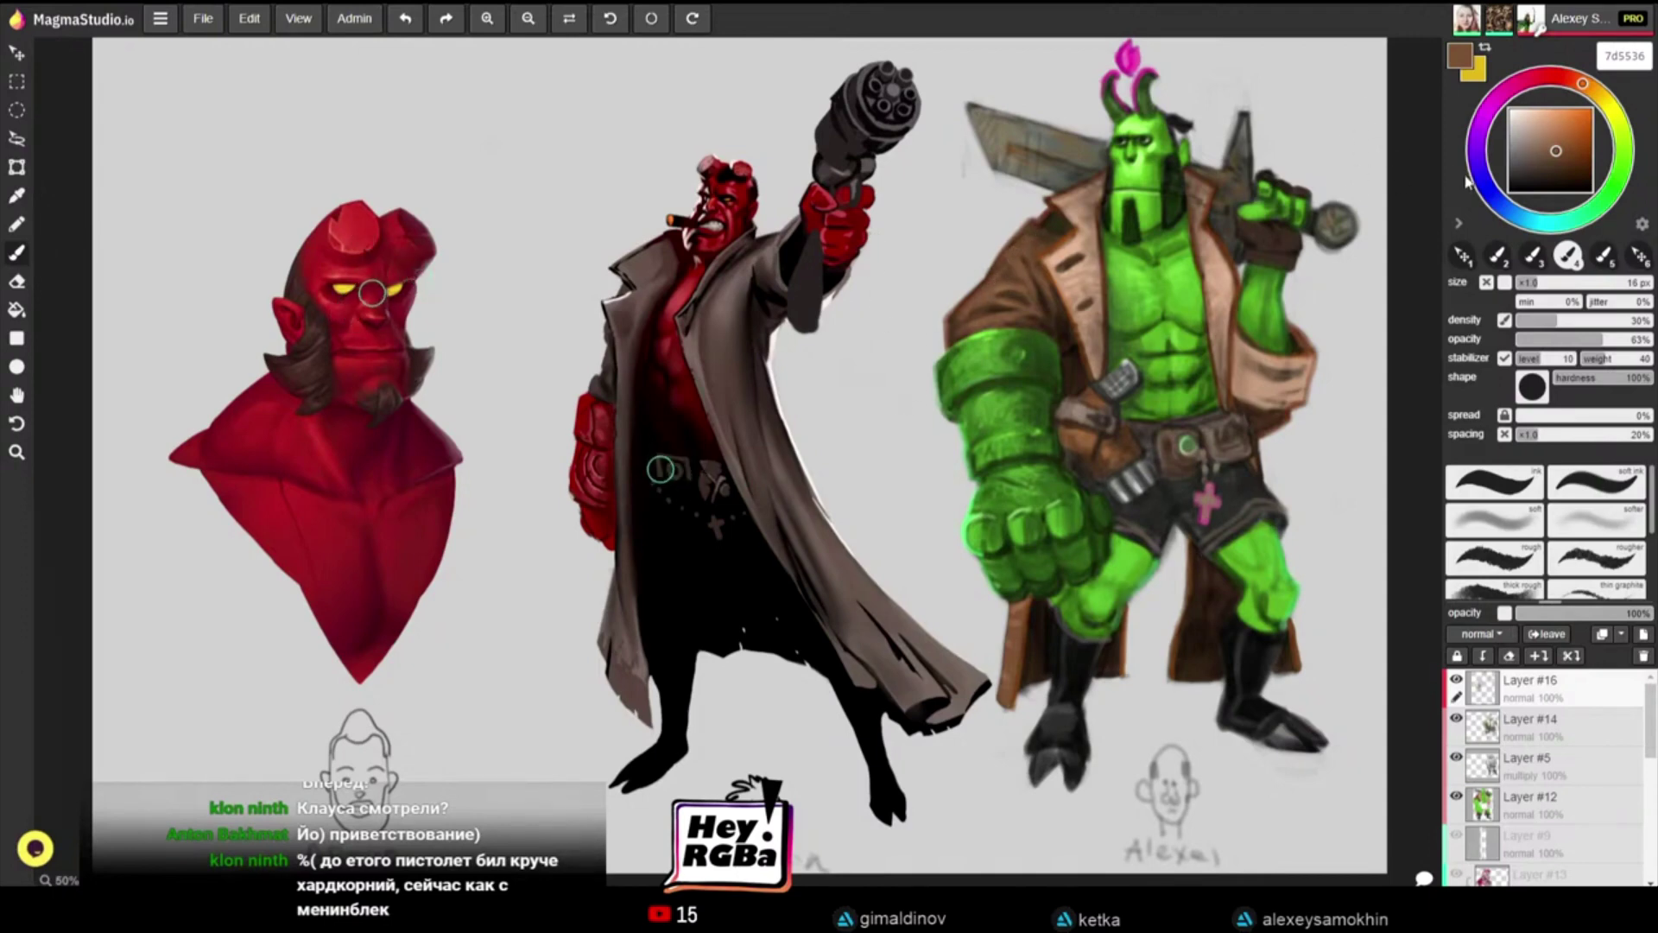
Step: Rework the glove on the sword-holding hand with light brown bc8051 and mid brown 523b2a at 25 px
{"action": "left_click_drag", "start_coordinate": [1556, 151], "coordinate": [1557, 131]}
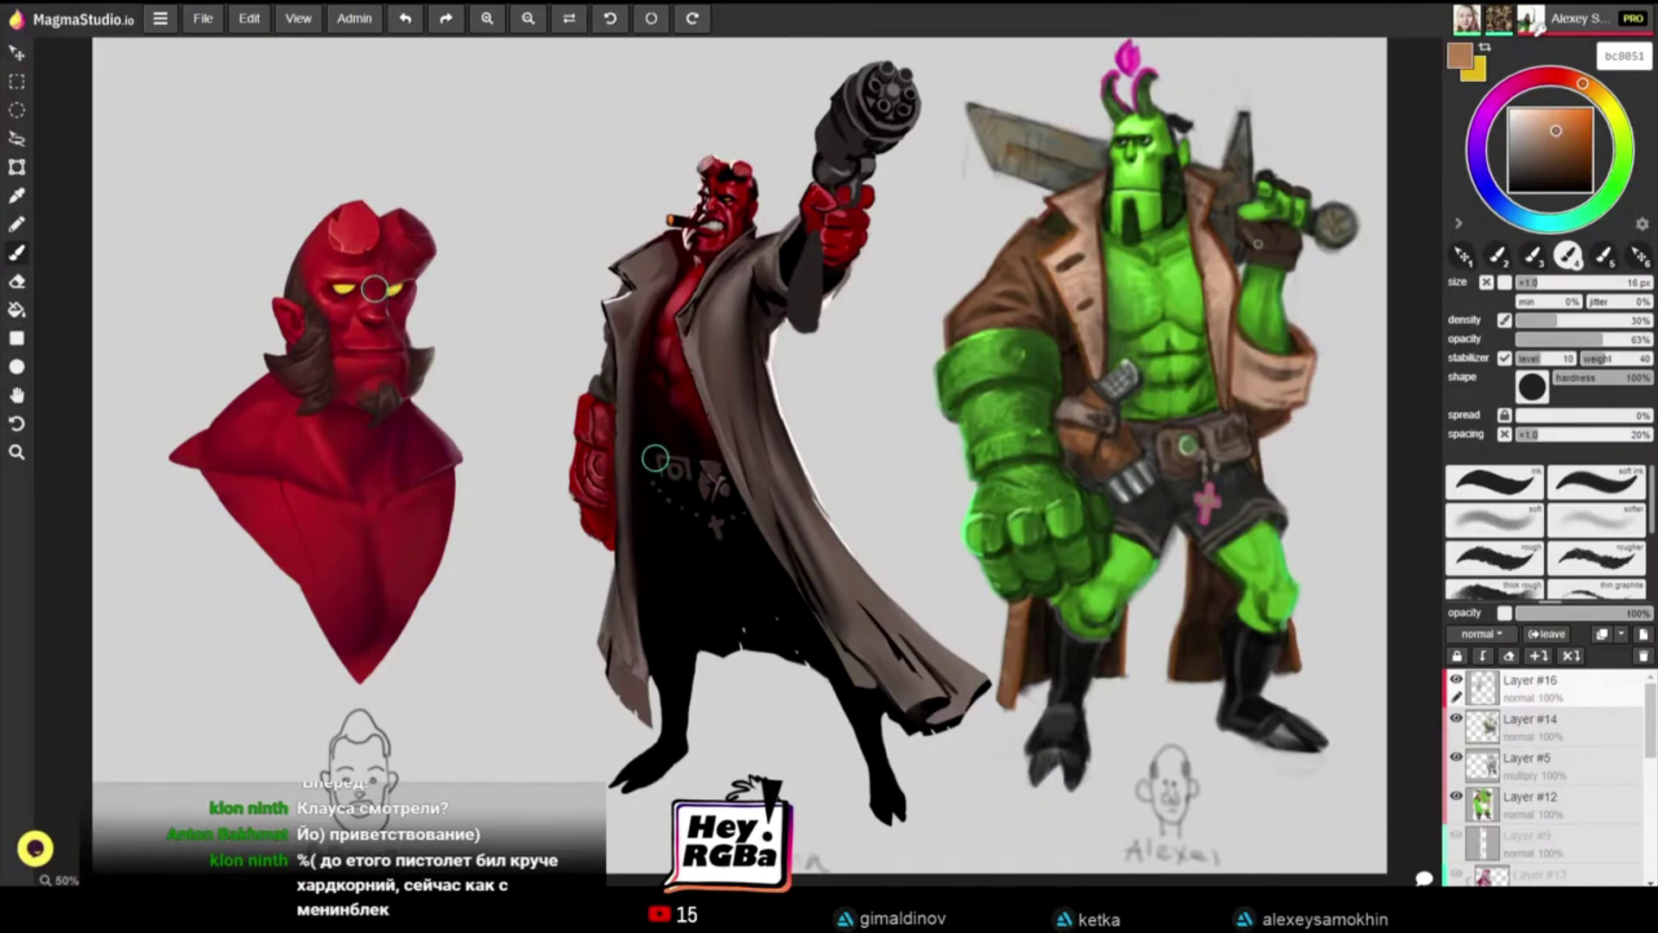
{"action": "key", "text": "]"}
{"action": "key", "text": "]"}
{"action": "mouse_move", "coordinate": [1248, 251]}
{"action": "left_mouse_down"}
{"action": "mouse_move", "coordinate": [1292, 256]}
{"action": "mouse_move", "coordinate": [1256, 262]}
{"action": "left_mouse_up"}
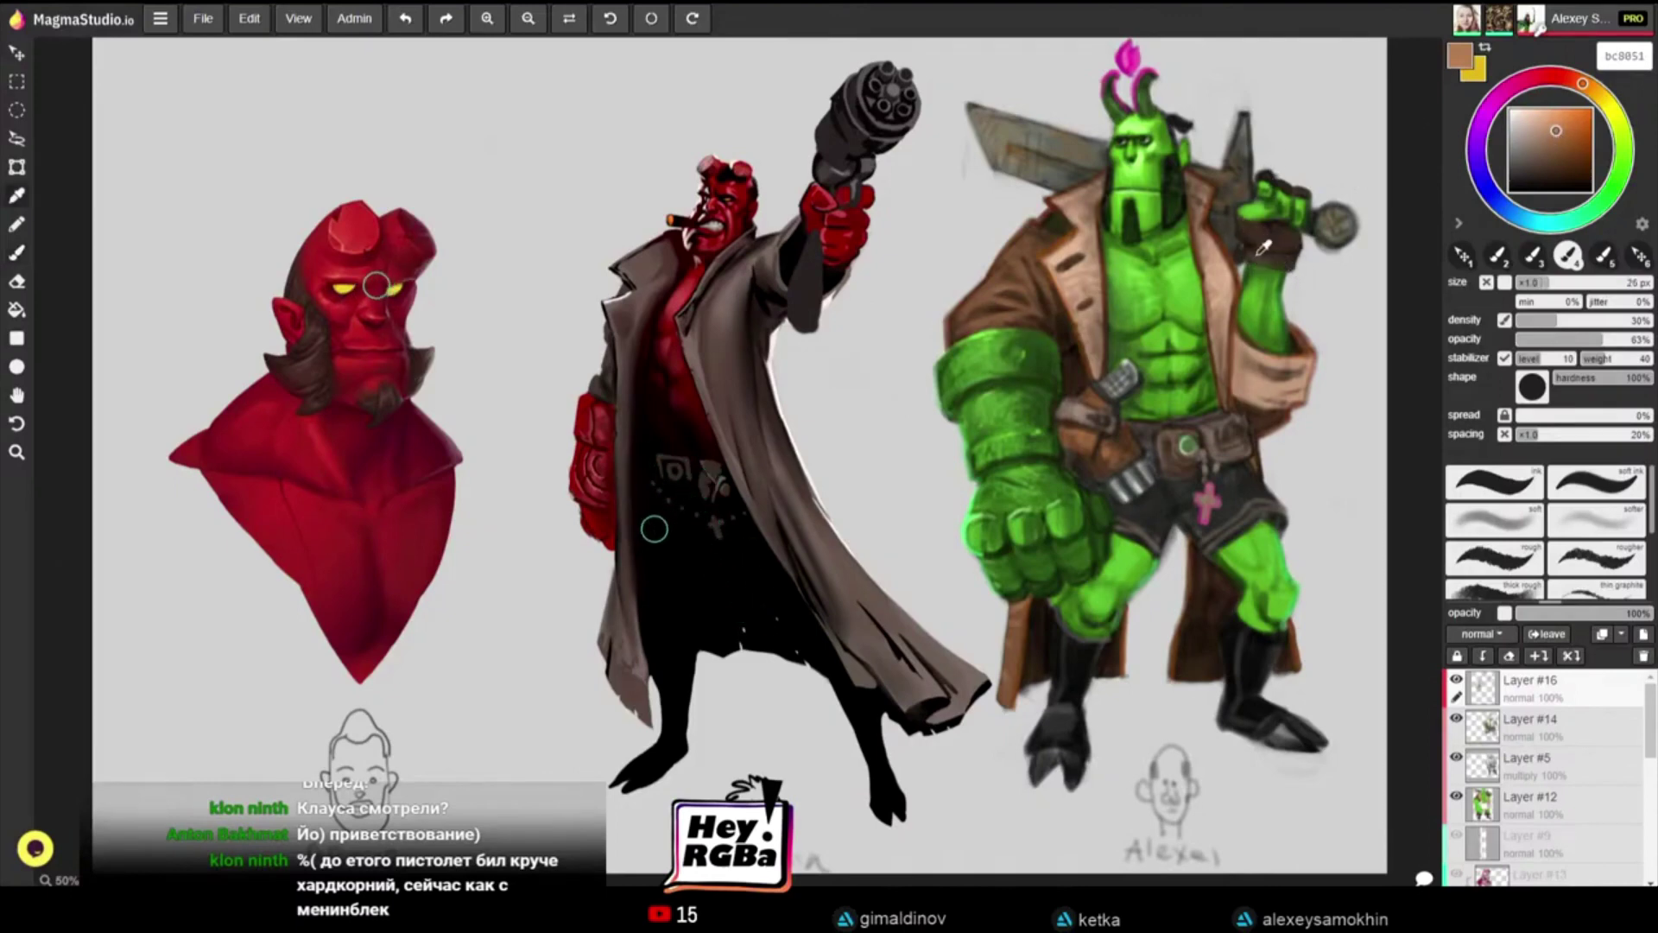
{"action": "left_click", "coordinate": [1281, 257], "text": "alt"}
{"action": "key", "text": "["}
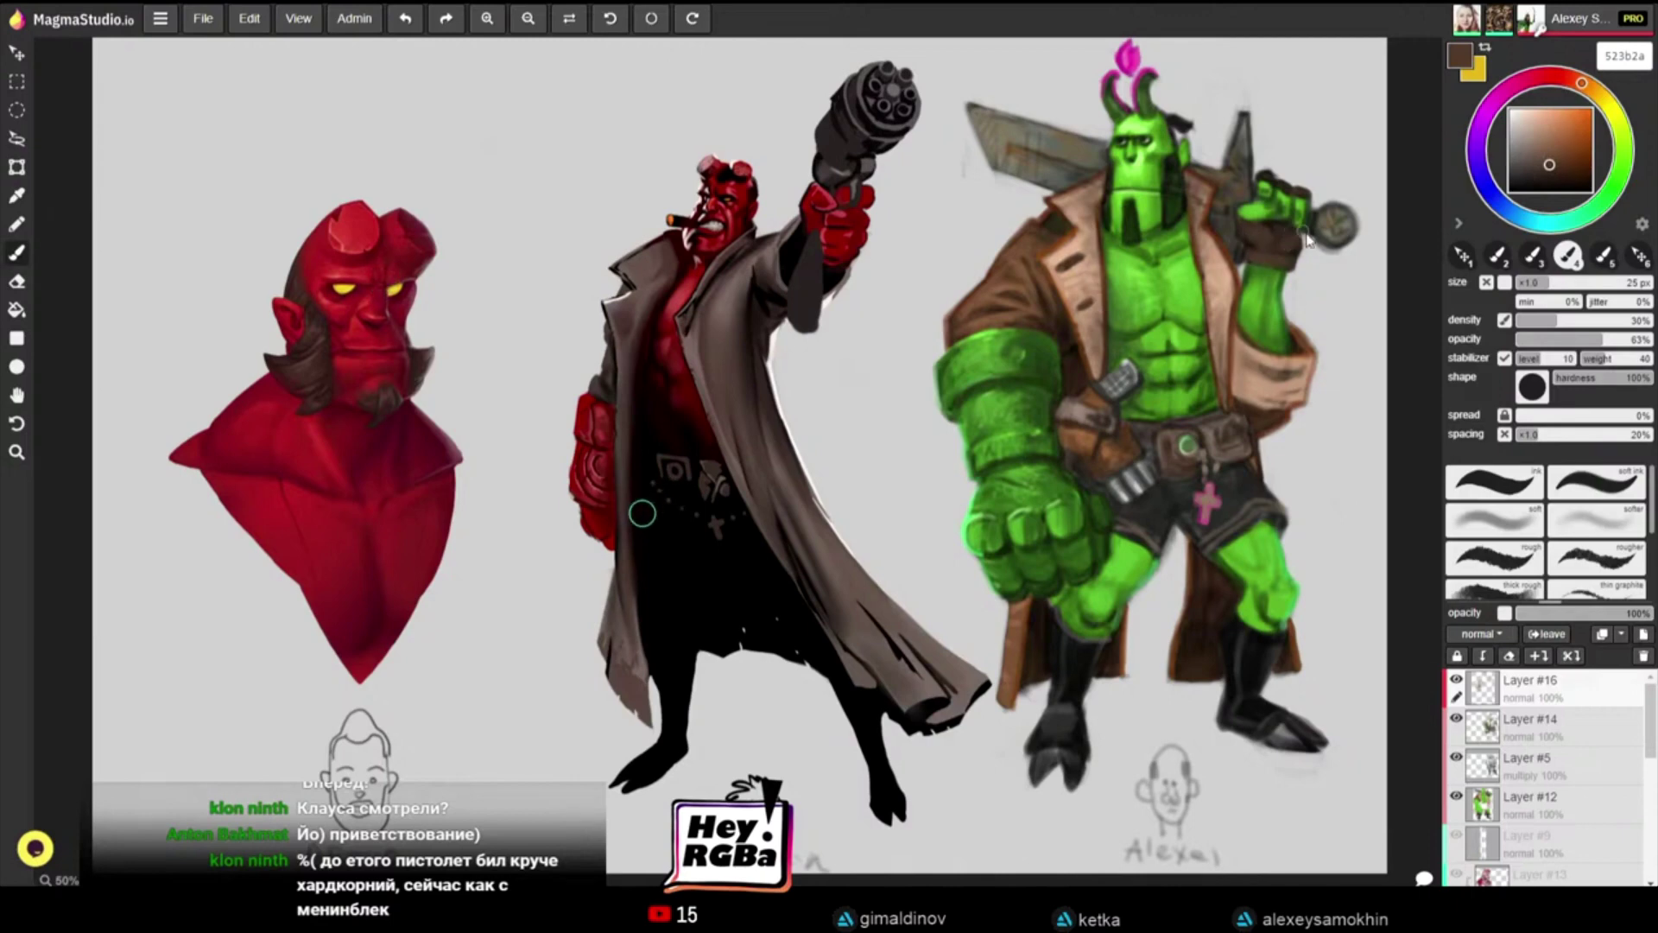
Step: Clean the glove's edge with background grey and brown 4f3a28, adding near-black 0d0e0d accents at 12–14 px
{"action": "left_click", "coordinate": [1236, 251], "text": "alt"}
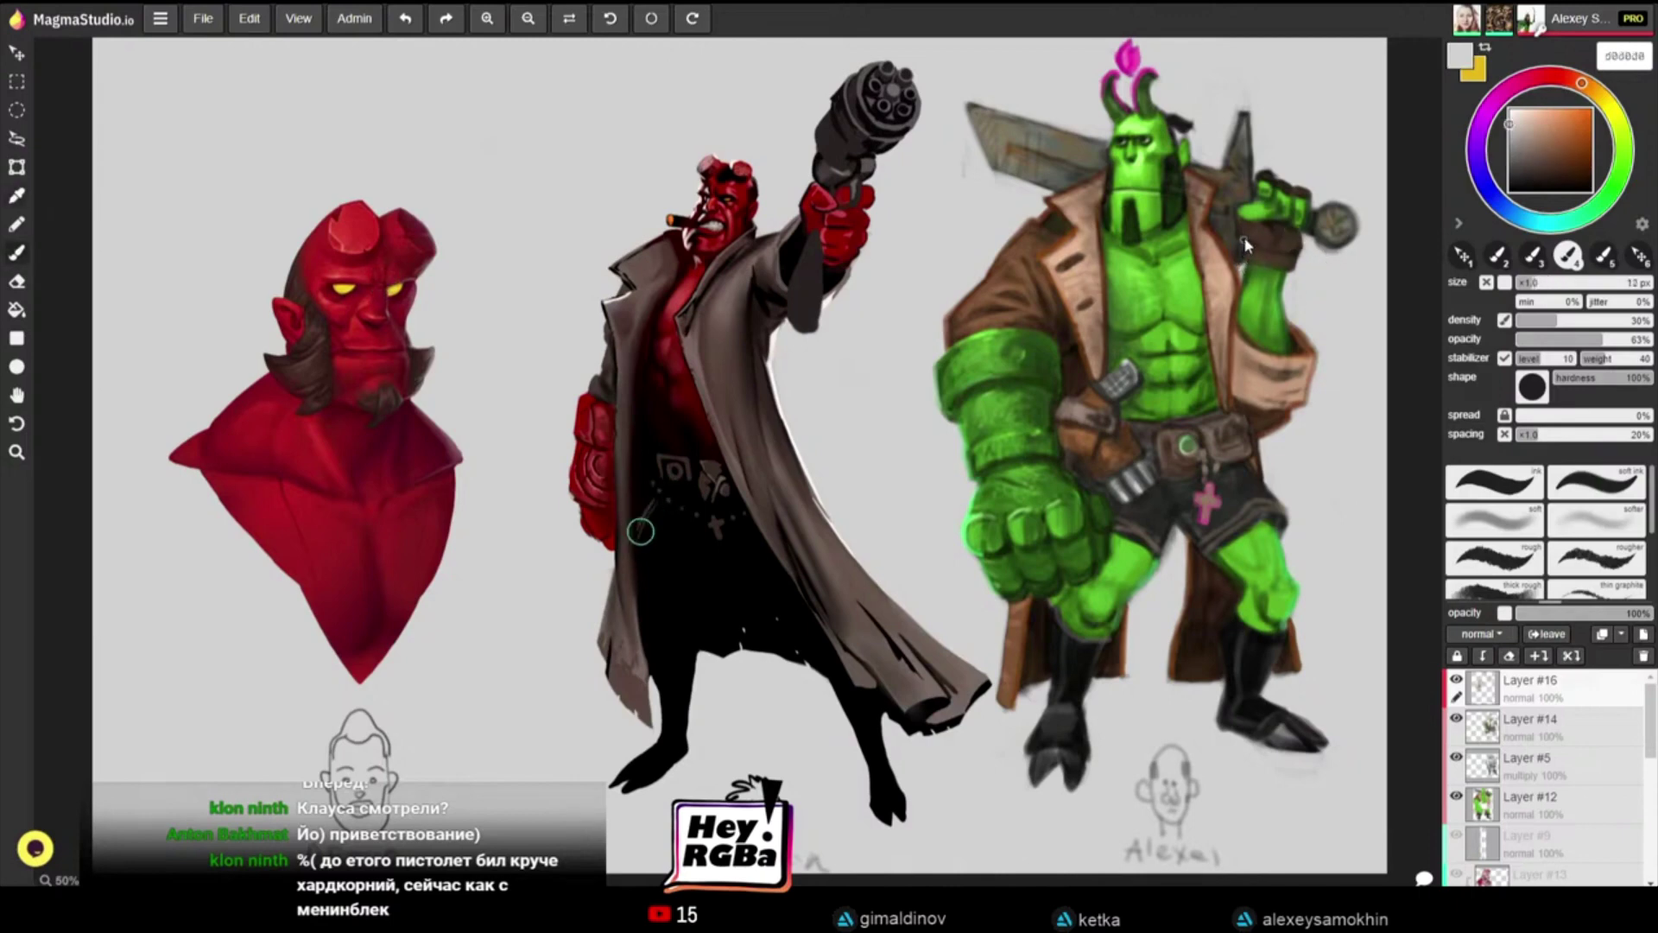
{"action": "left_click", "coordinate": [1244, 250], "text": "alt"}
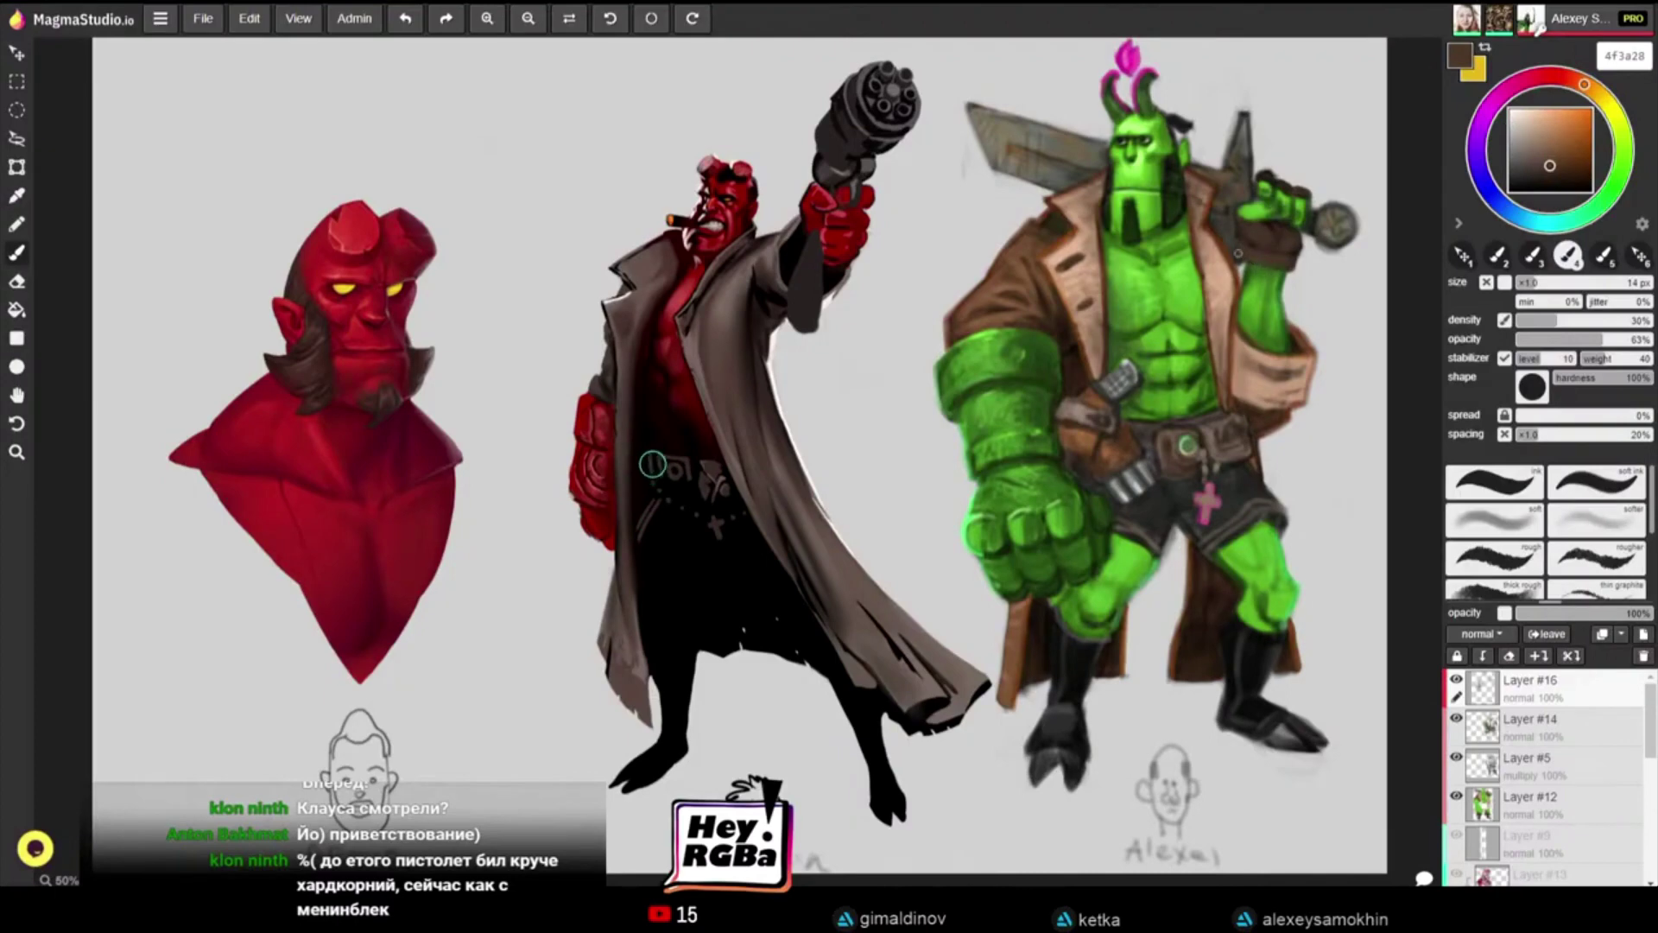
{"action": "key", "text": "alt"}
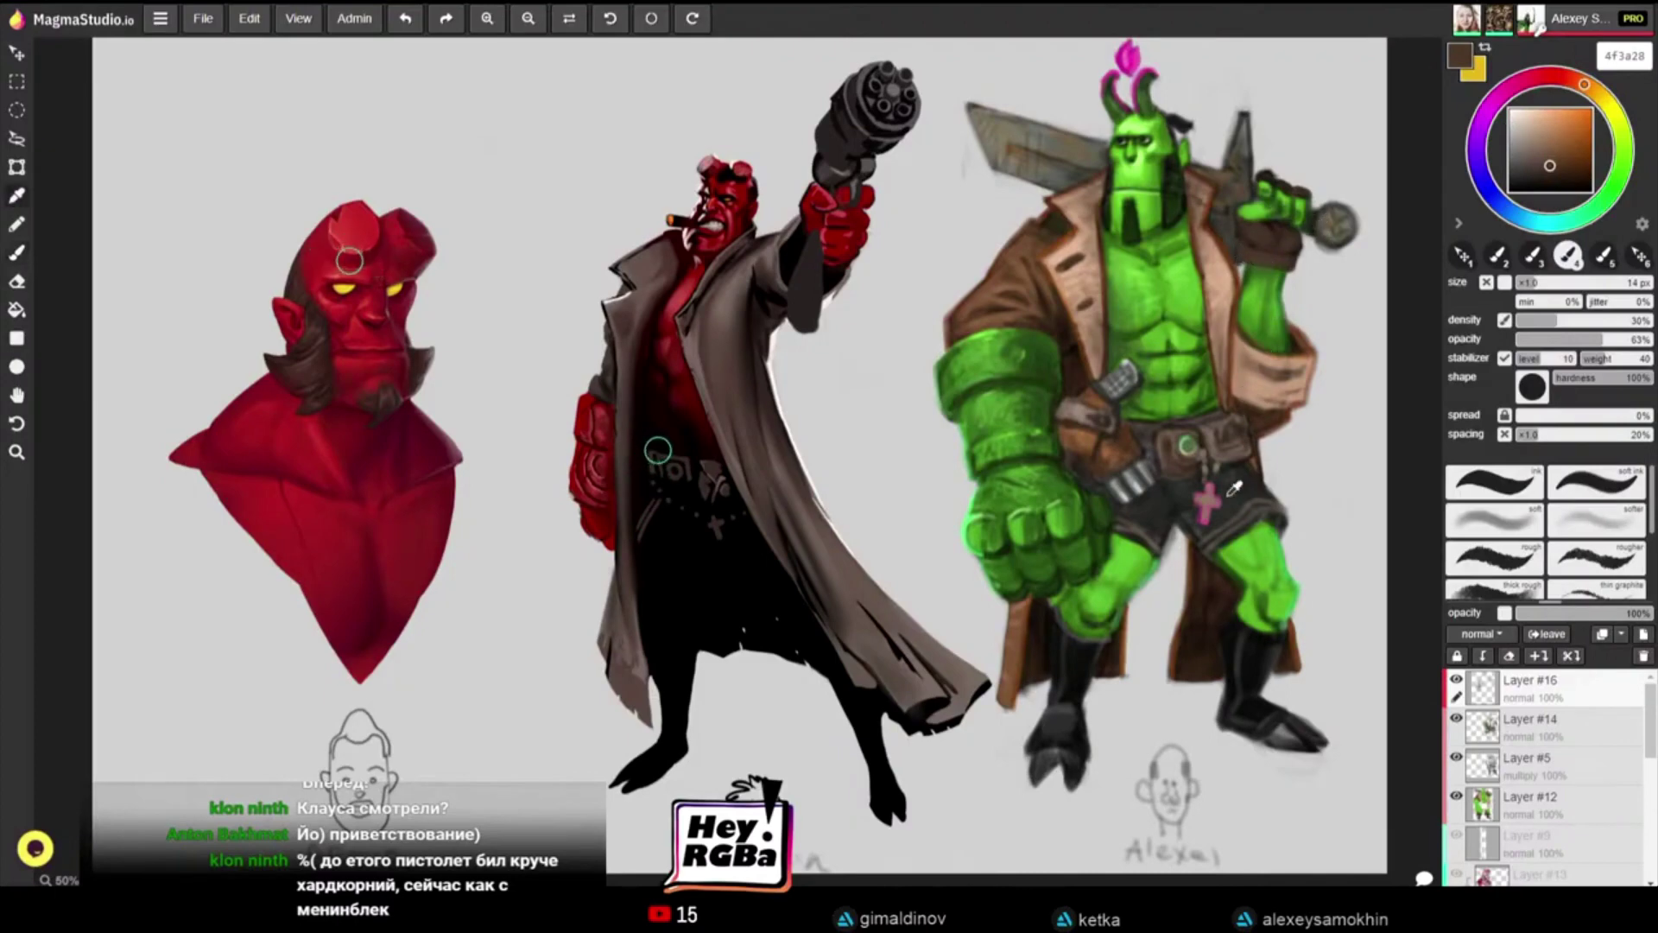
{"action": "left_click", "coordinate": [1245, 558]}
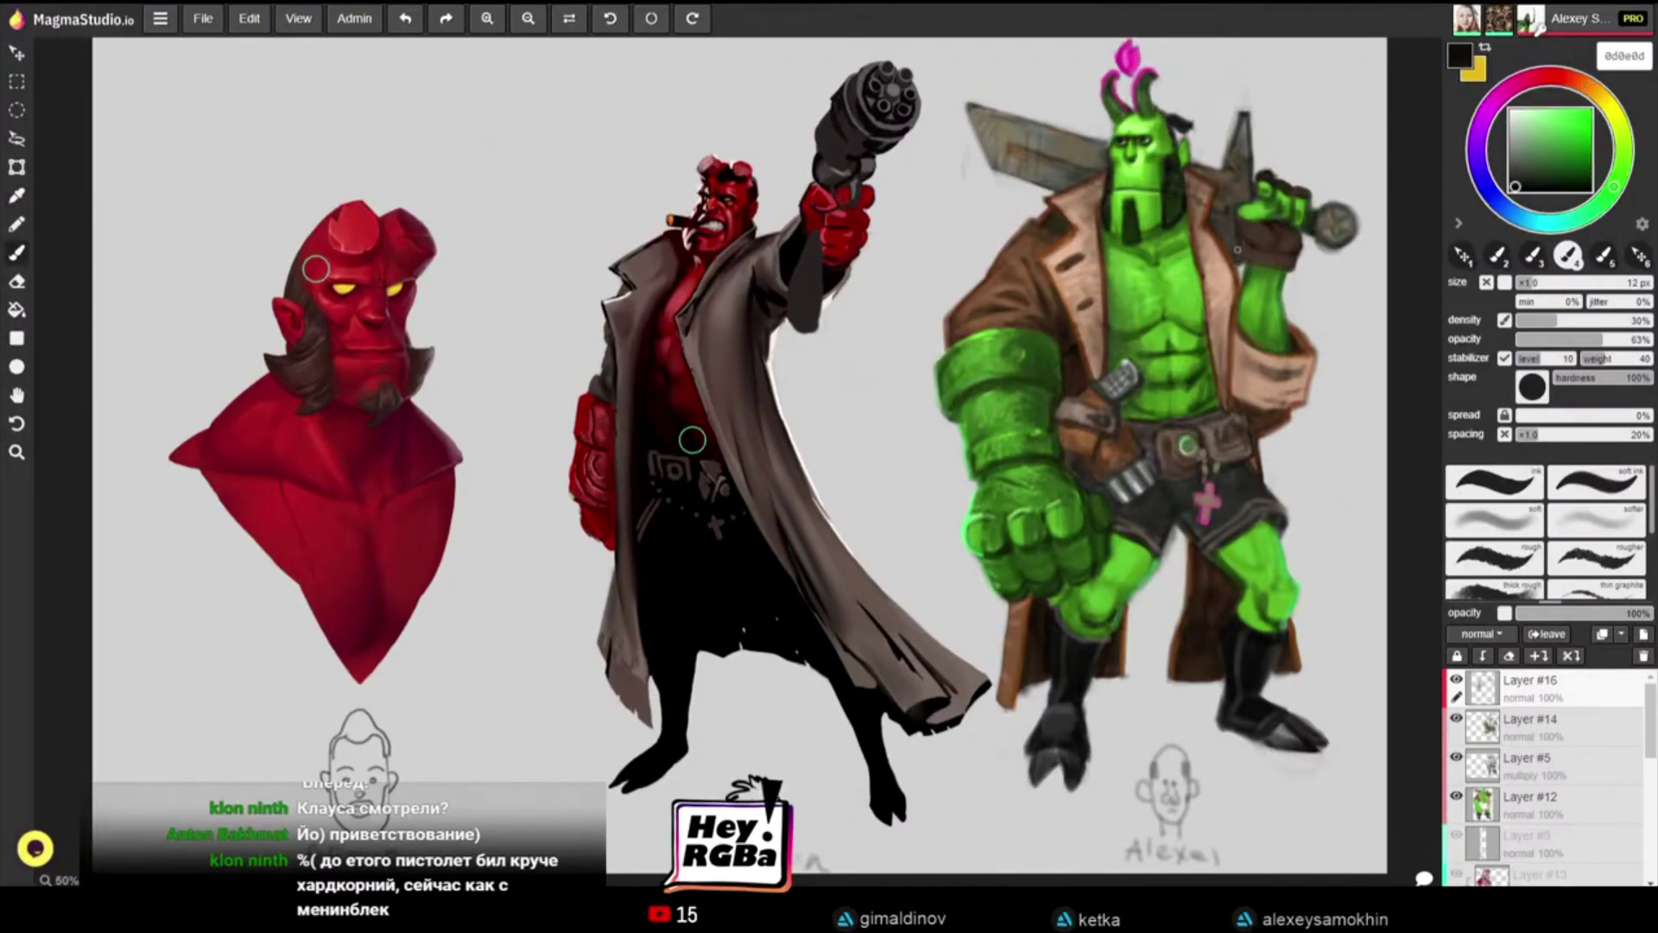
{"action": "key", "text": "bracketleft"}
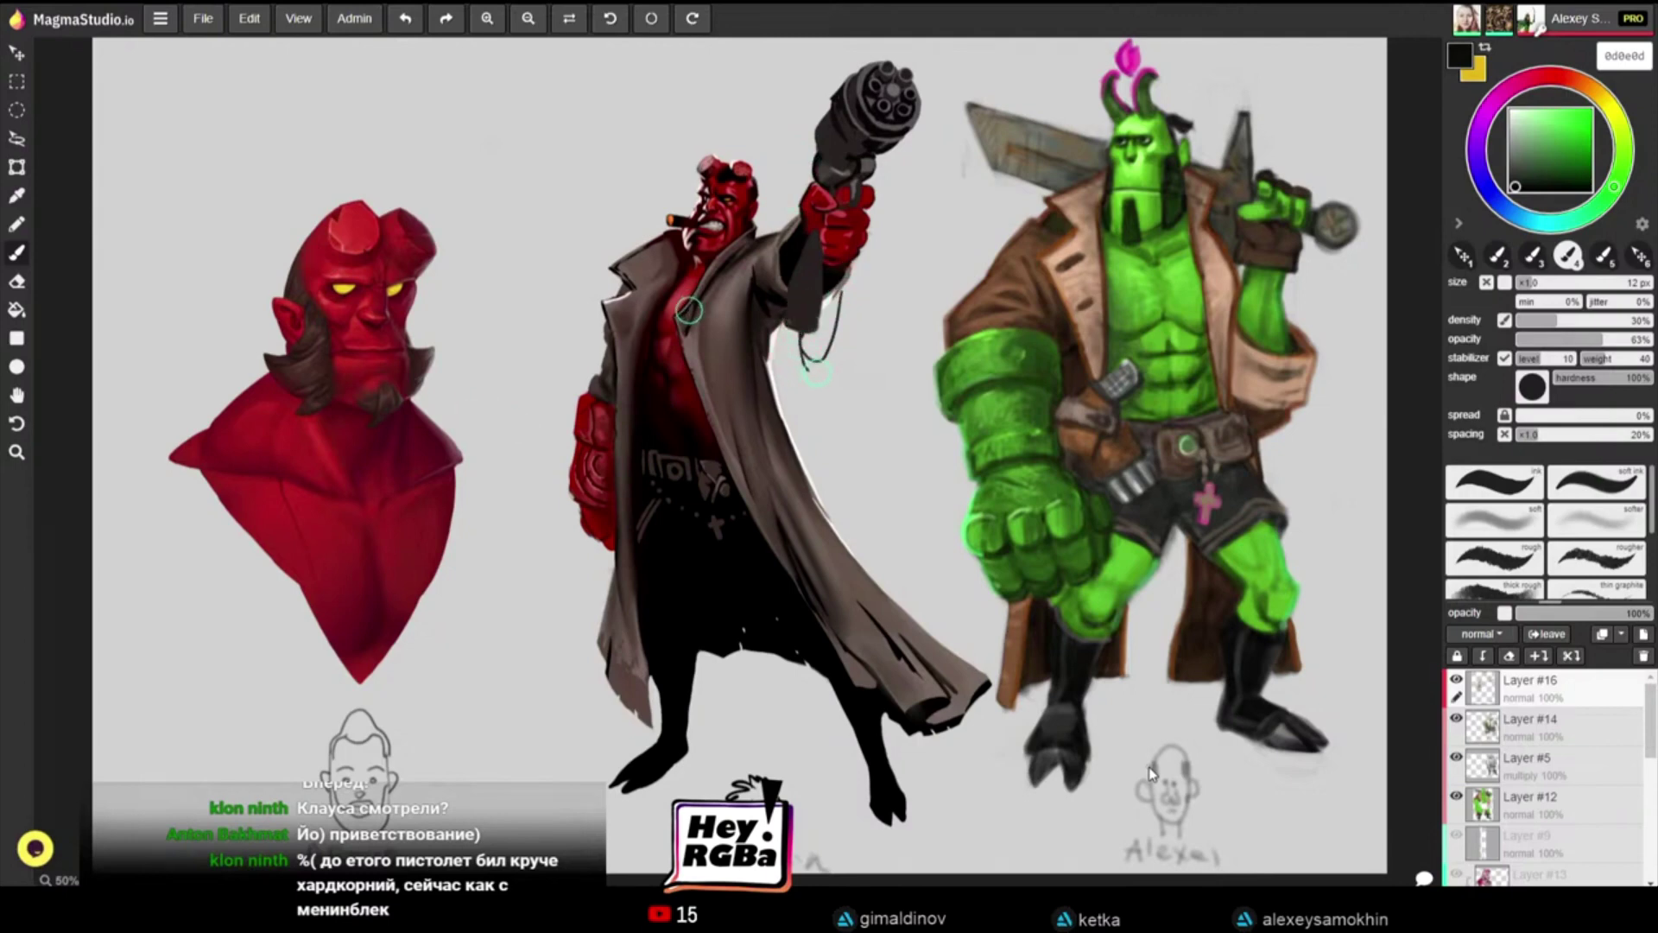
Step: Add a new empty layer above Layer #16
{"action": "left_click", "coordinate": [1643, 635]}
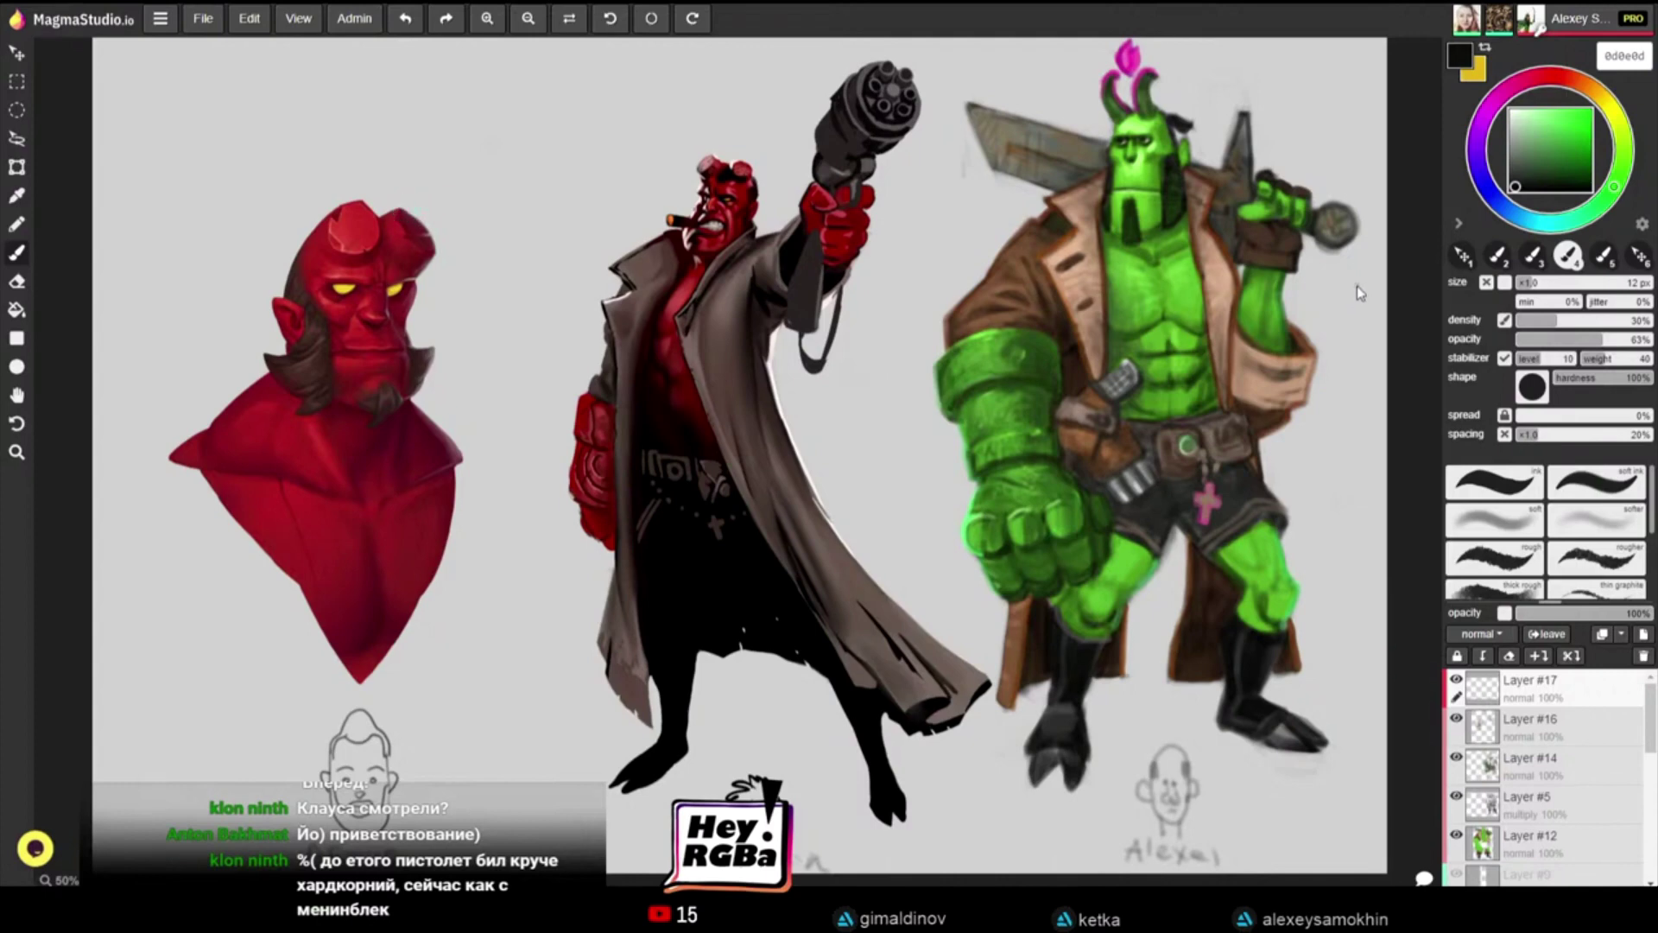
{"action": "key", "text": "ctrl+z"}
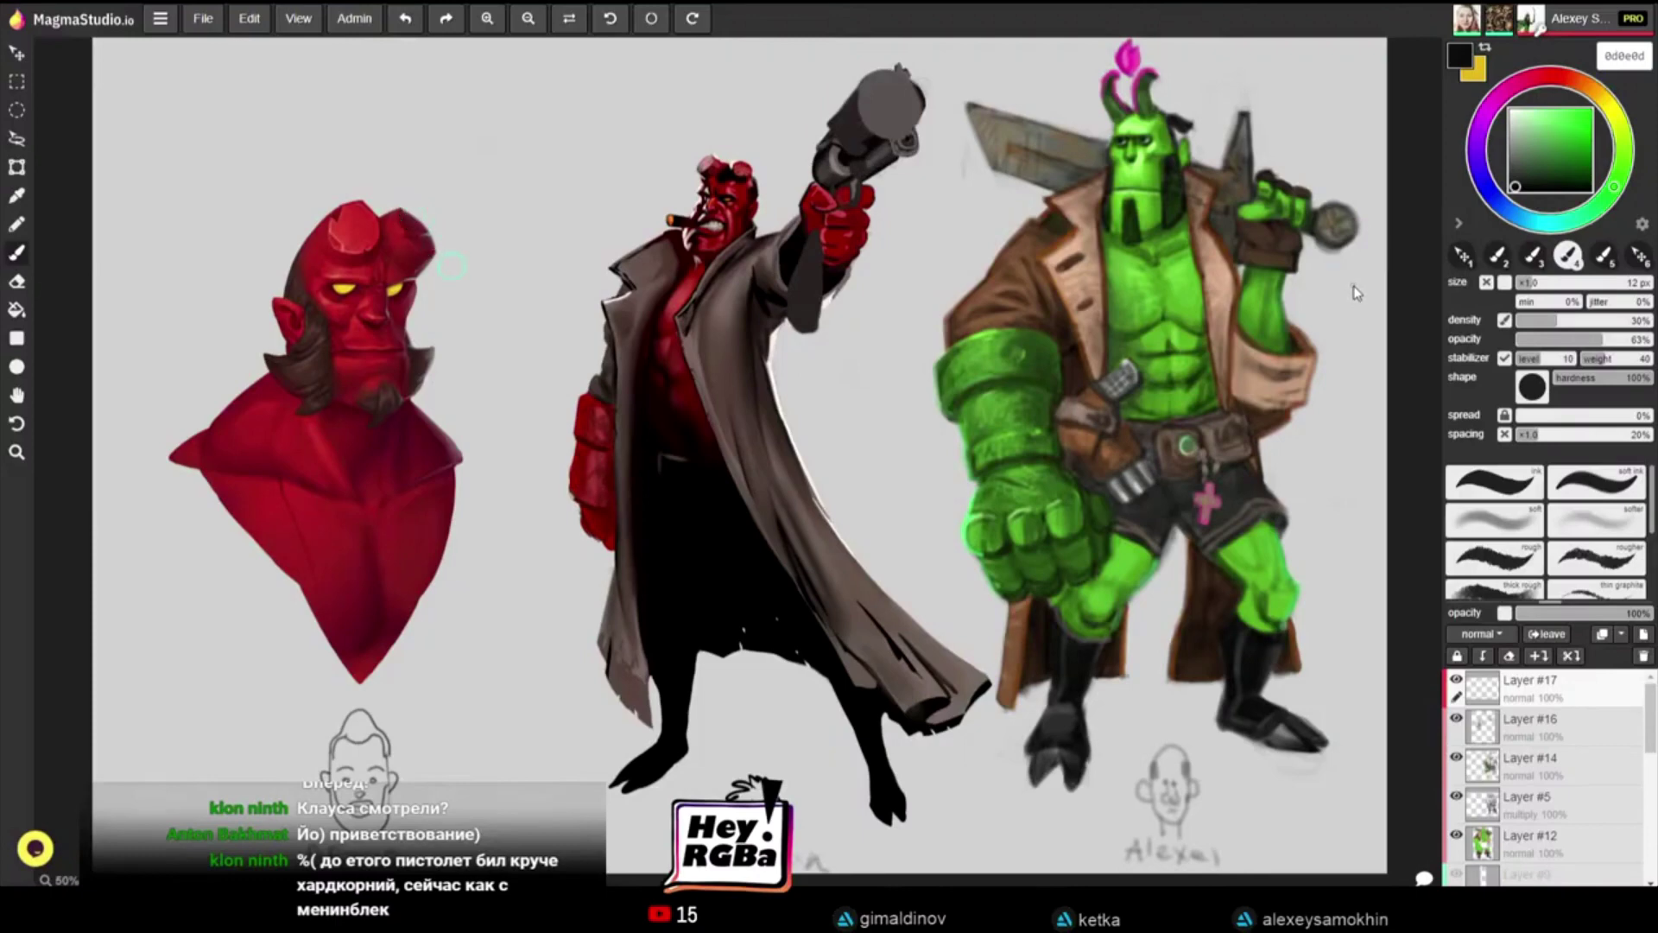
{"action": "key", "text": "ctrl+shift+z"}
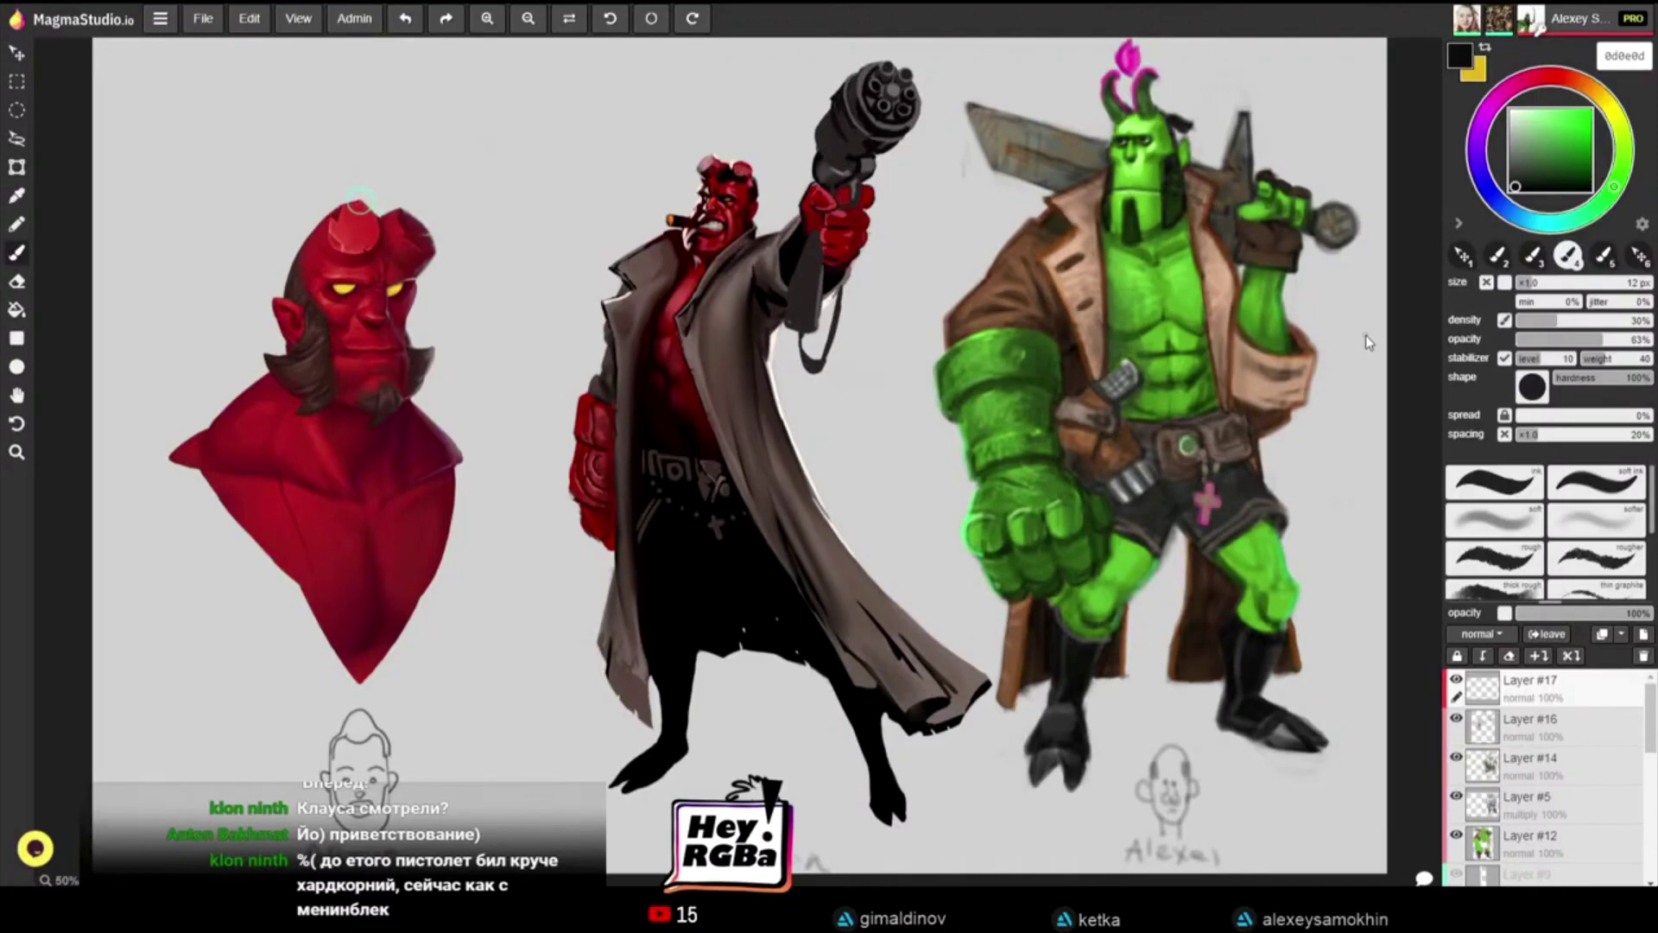
{"action": "key", "text": "ctrl+z"}
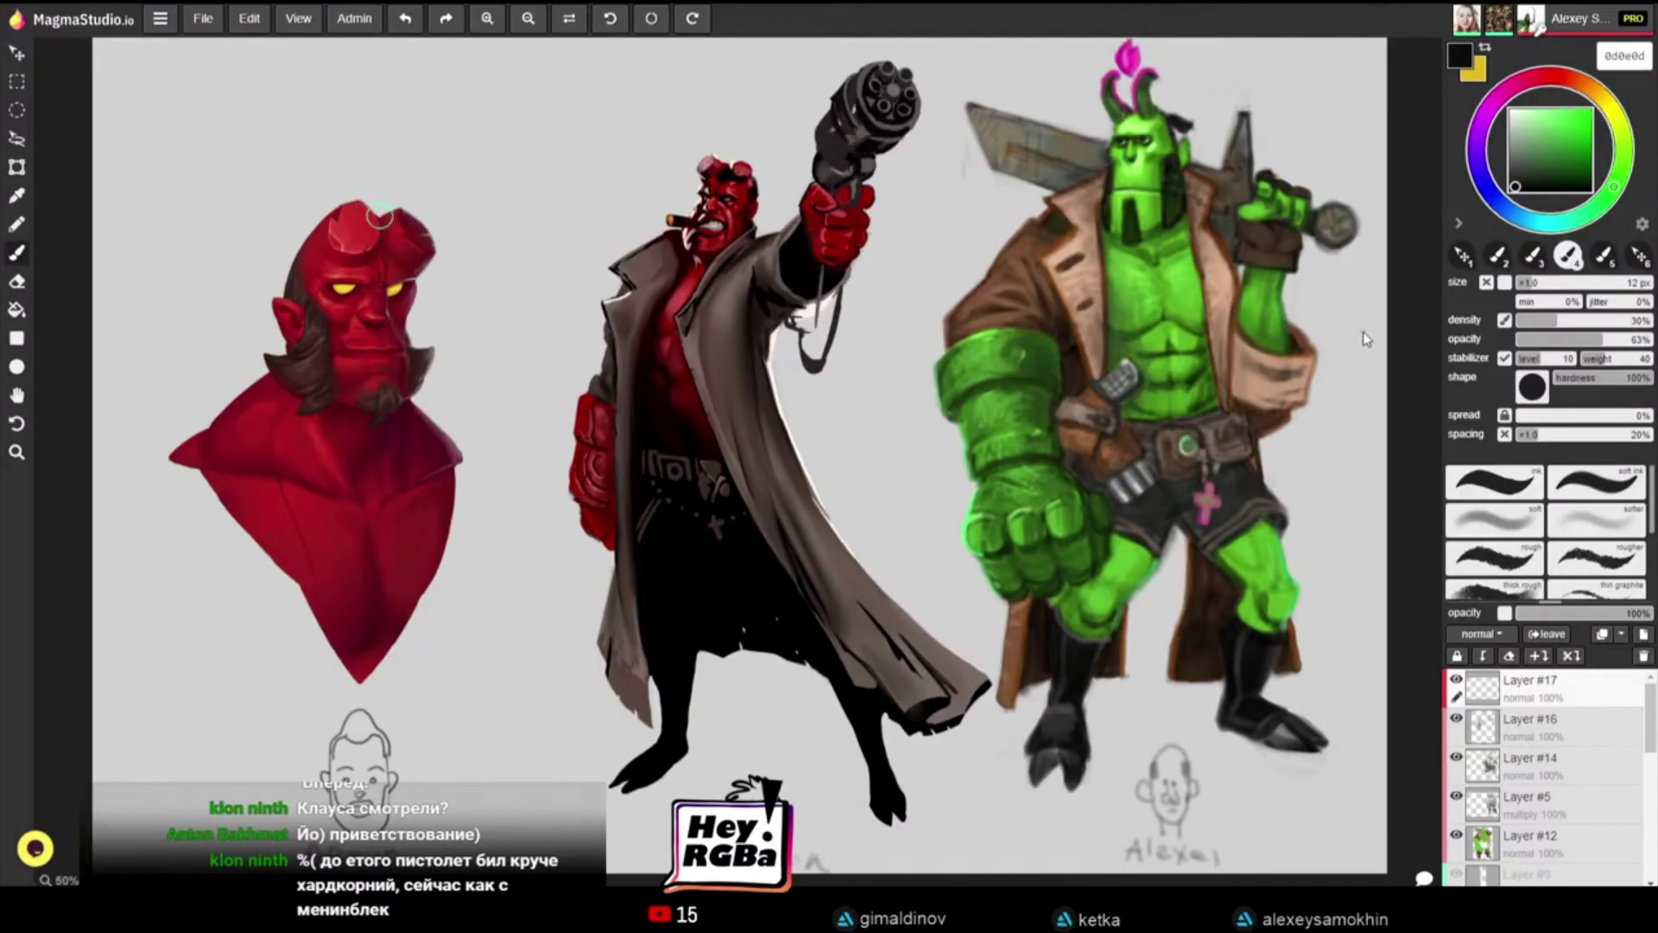
{"action": "key", "text": "ctrl+shift+z"}
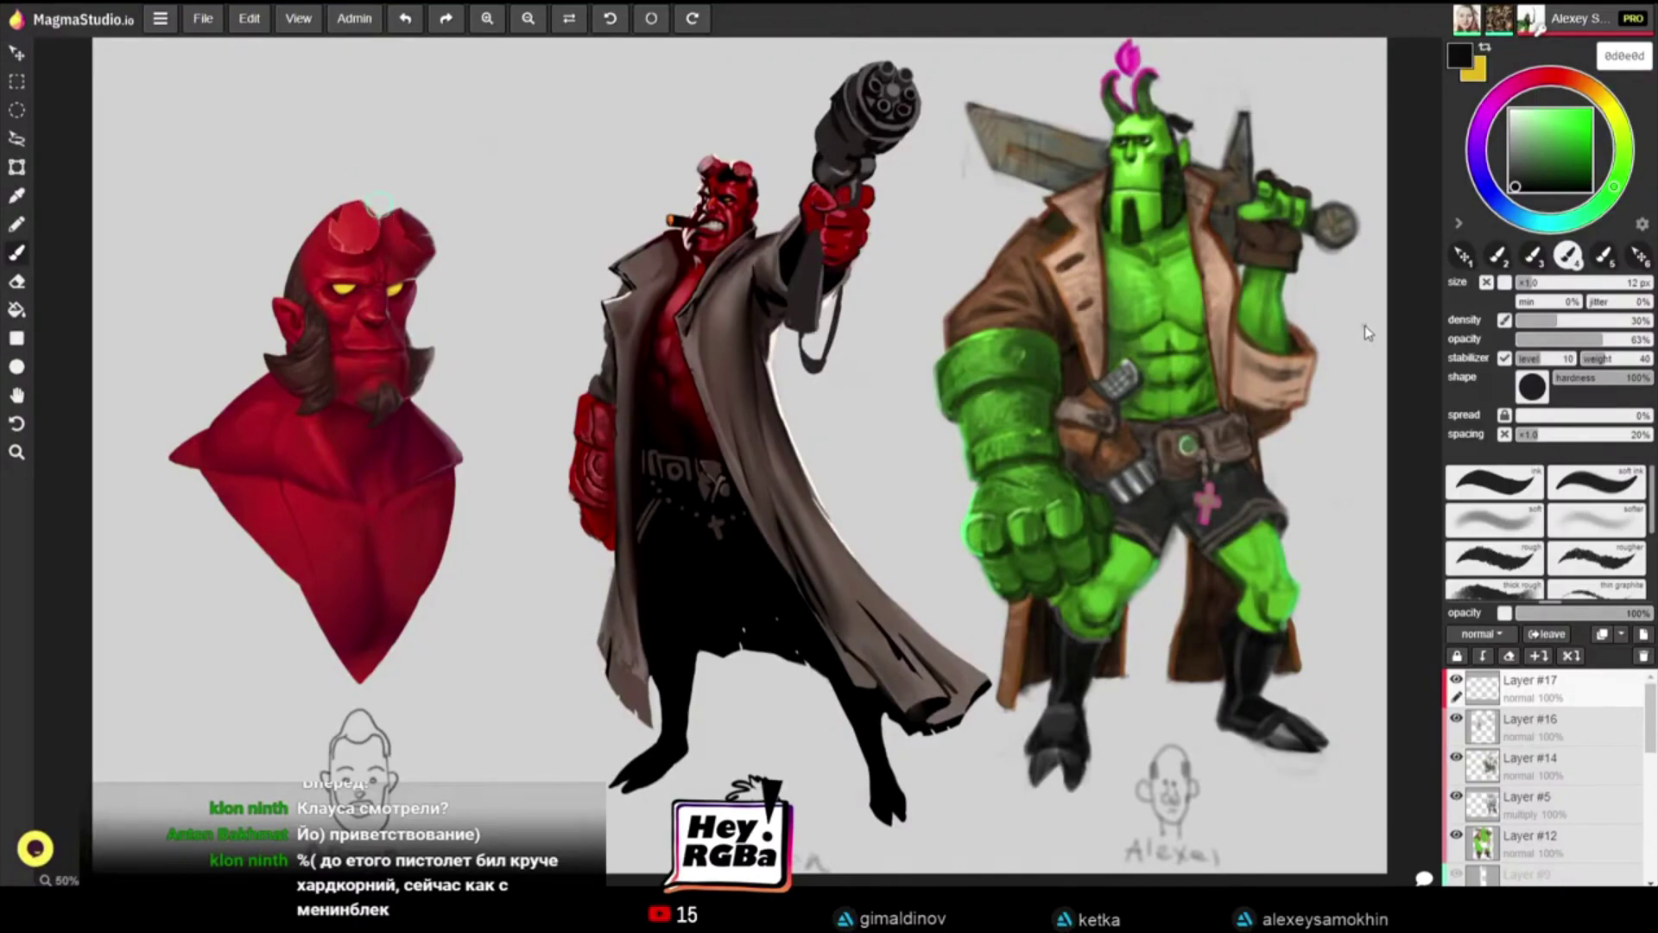
{"action": "key", "text": "ctrl+z"}
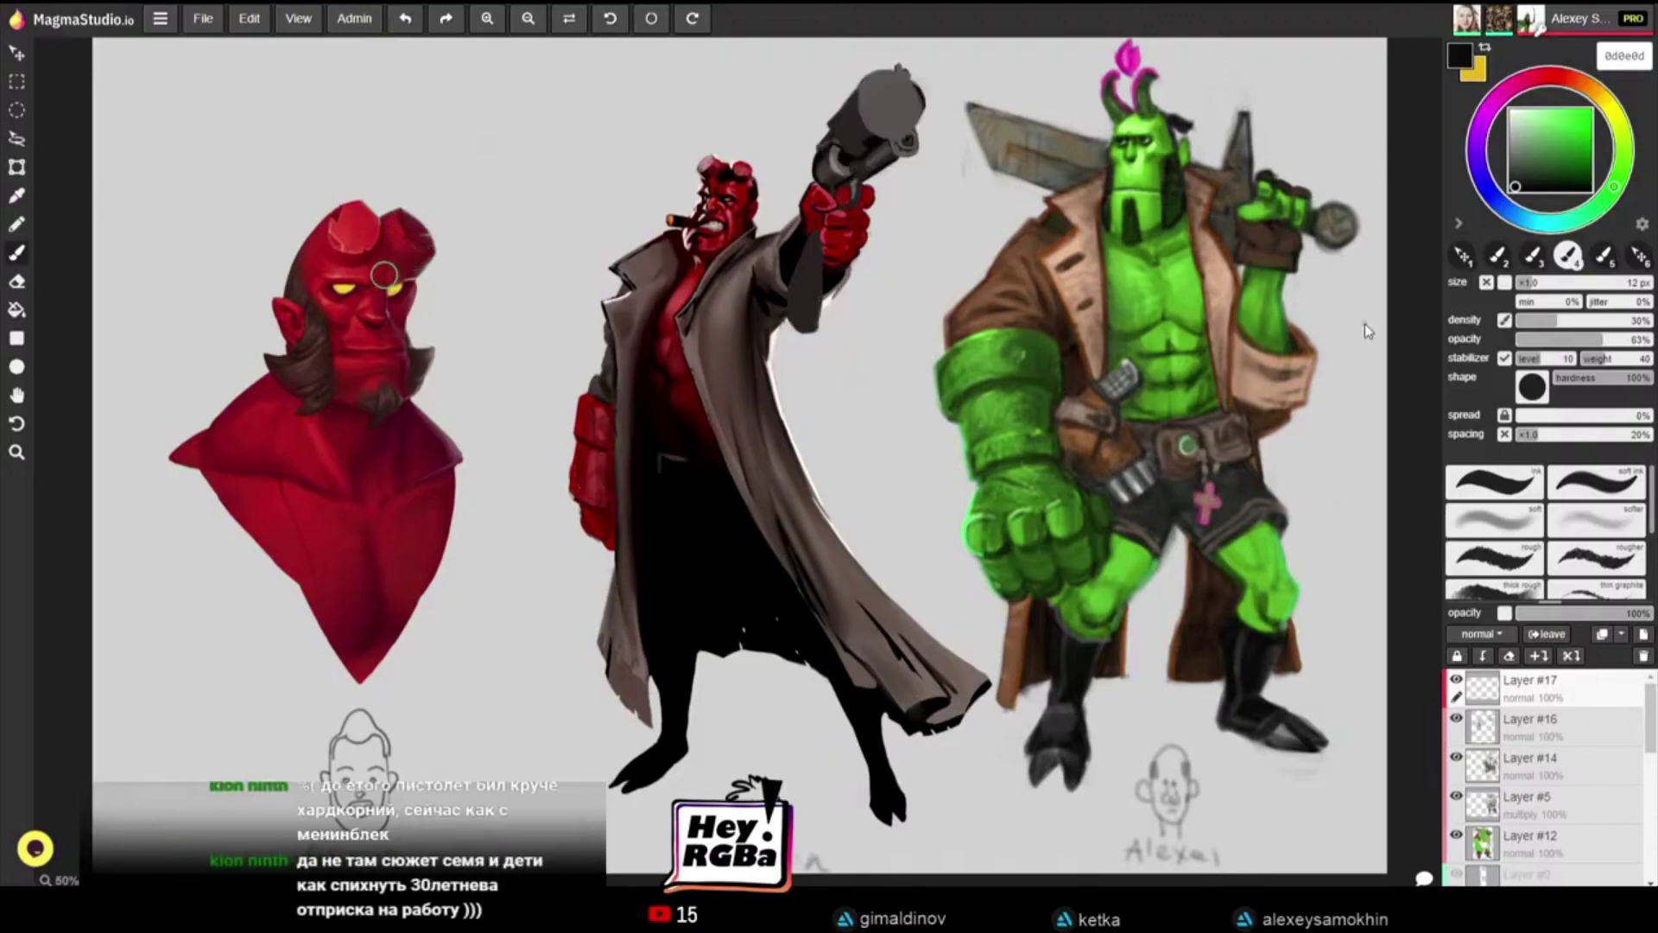
{"action": "key", "text": "ctrl+z"}
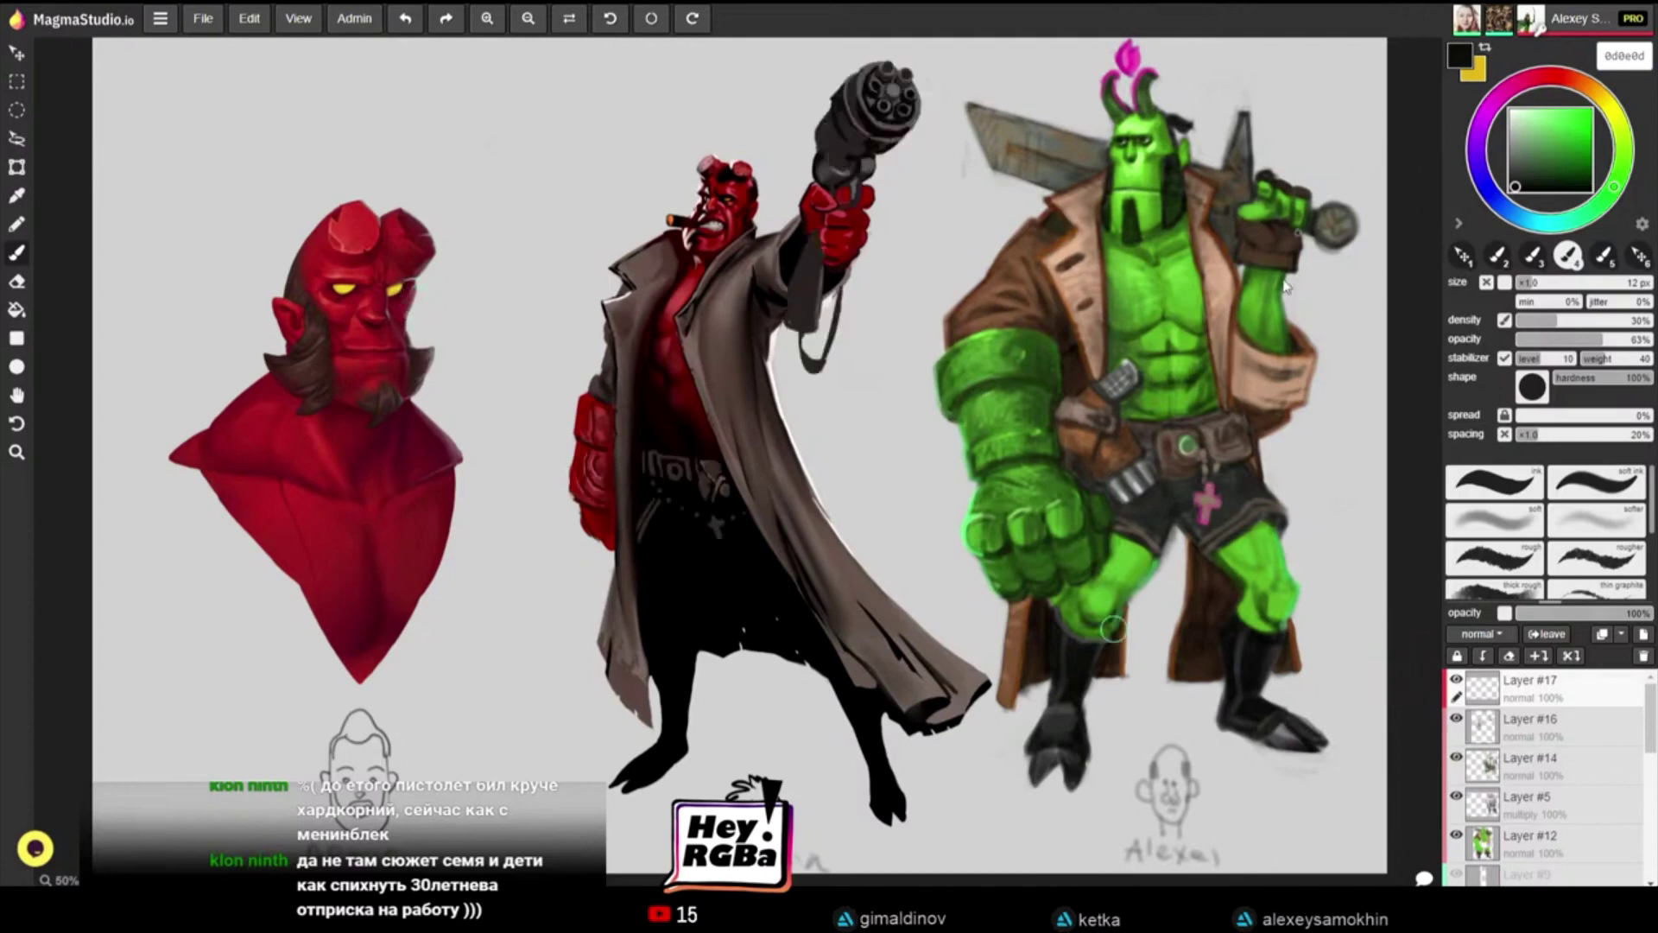
Step: Shade the rolled coat cuff around the raised forearm with dark brown 2a1d11, reducing the brush from 40 to 20 px
{"action": "left_click", "coordinate": [1255, 382], "text": "alt"}
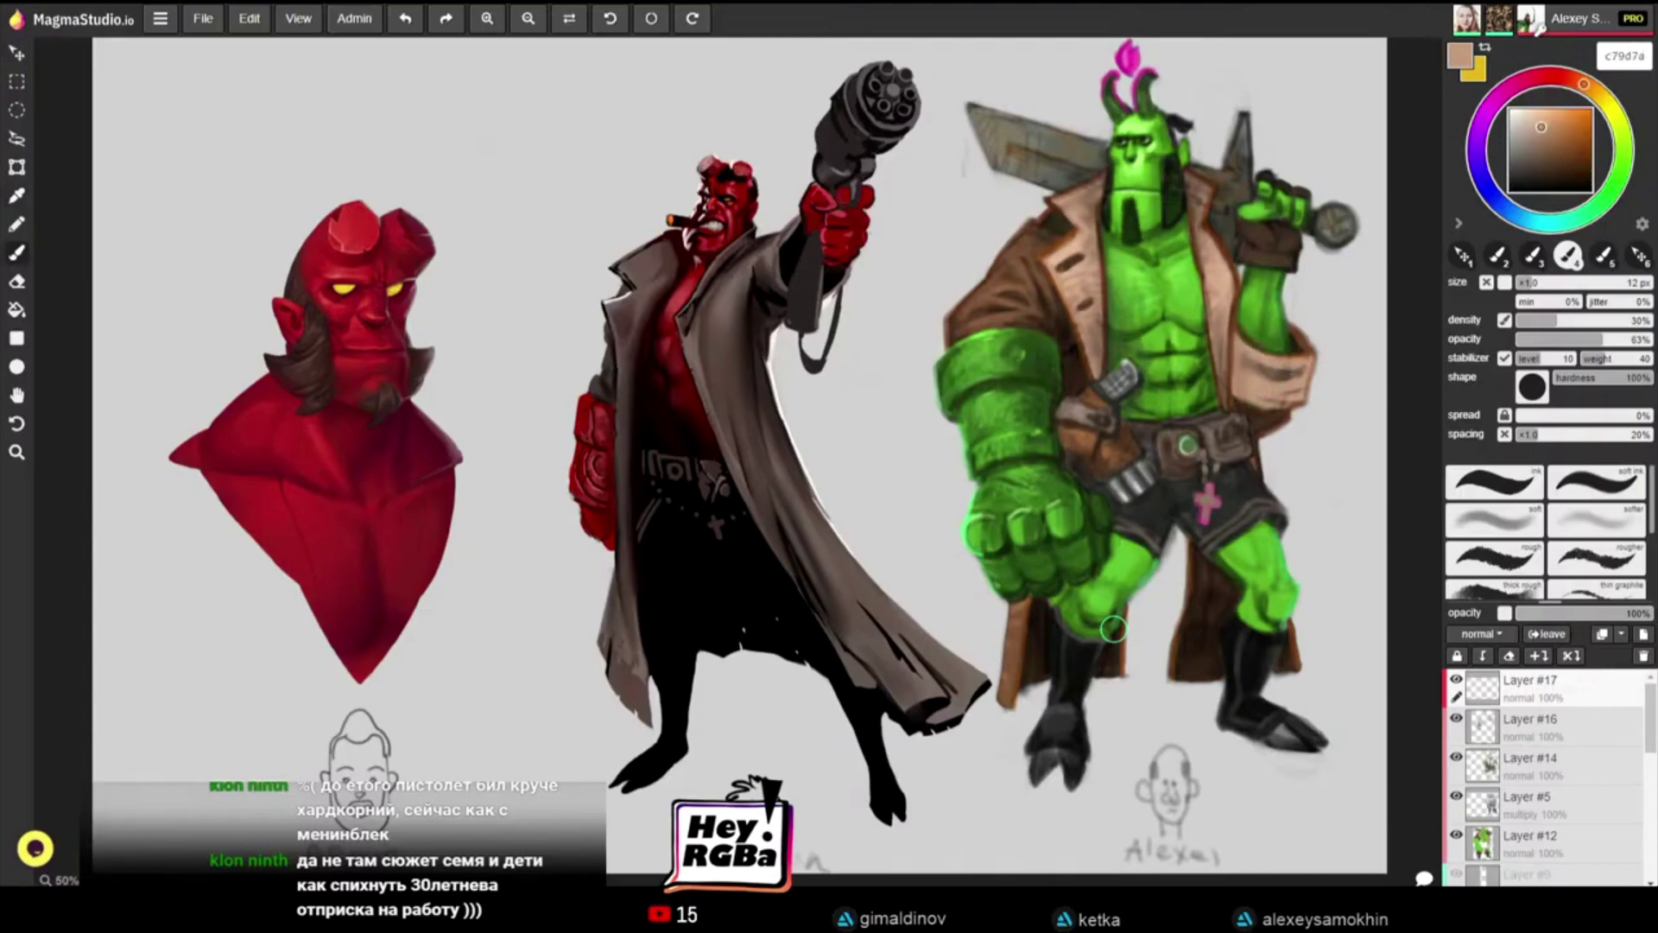
{"action": "left_click", "coordinate": [1306, 344], "text": "alt"}
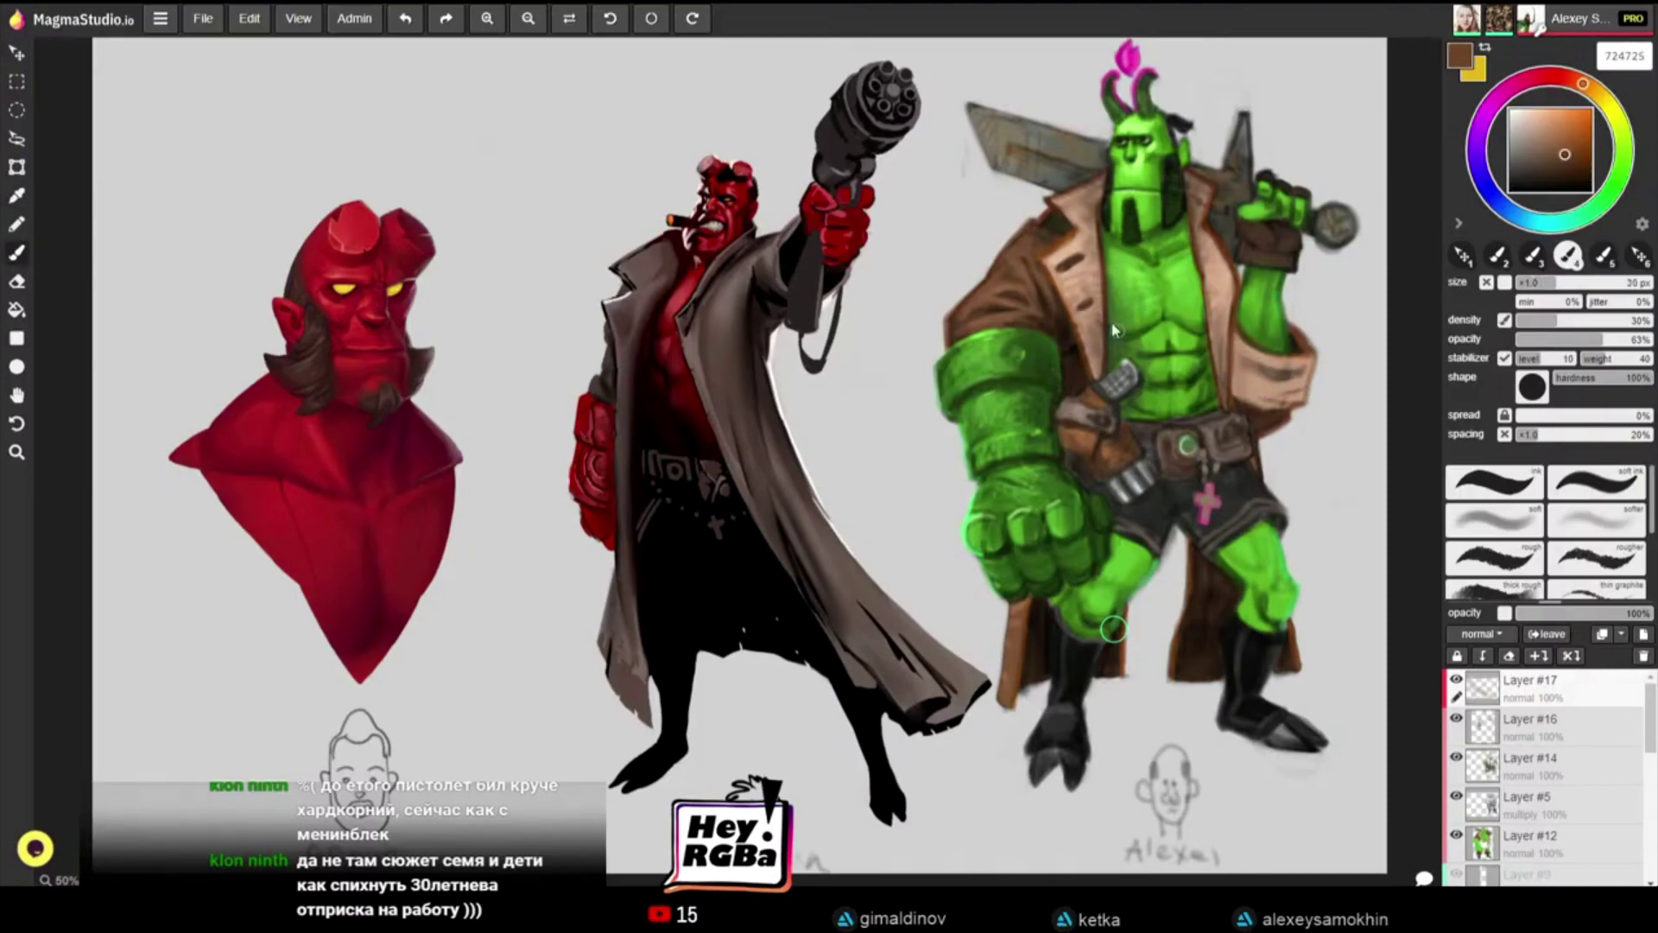
{"action": "left_click", "coordinate": [1081, 366], "text": "alt"}
{"action": "key", "text": "]"}
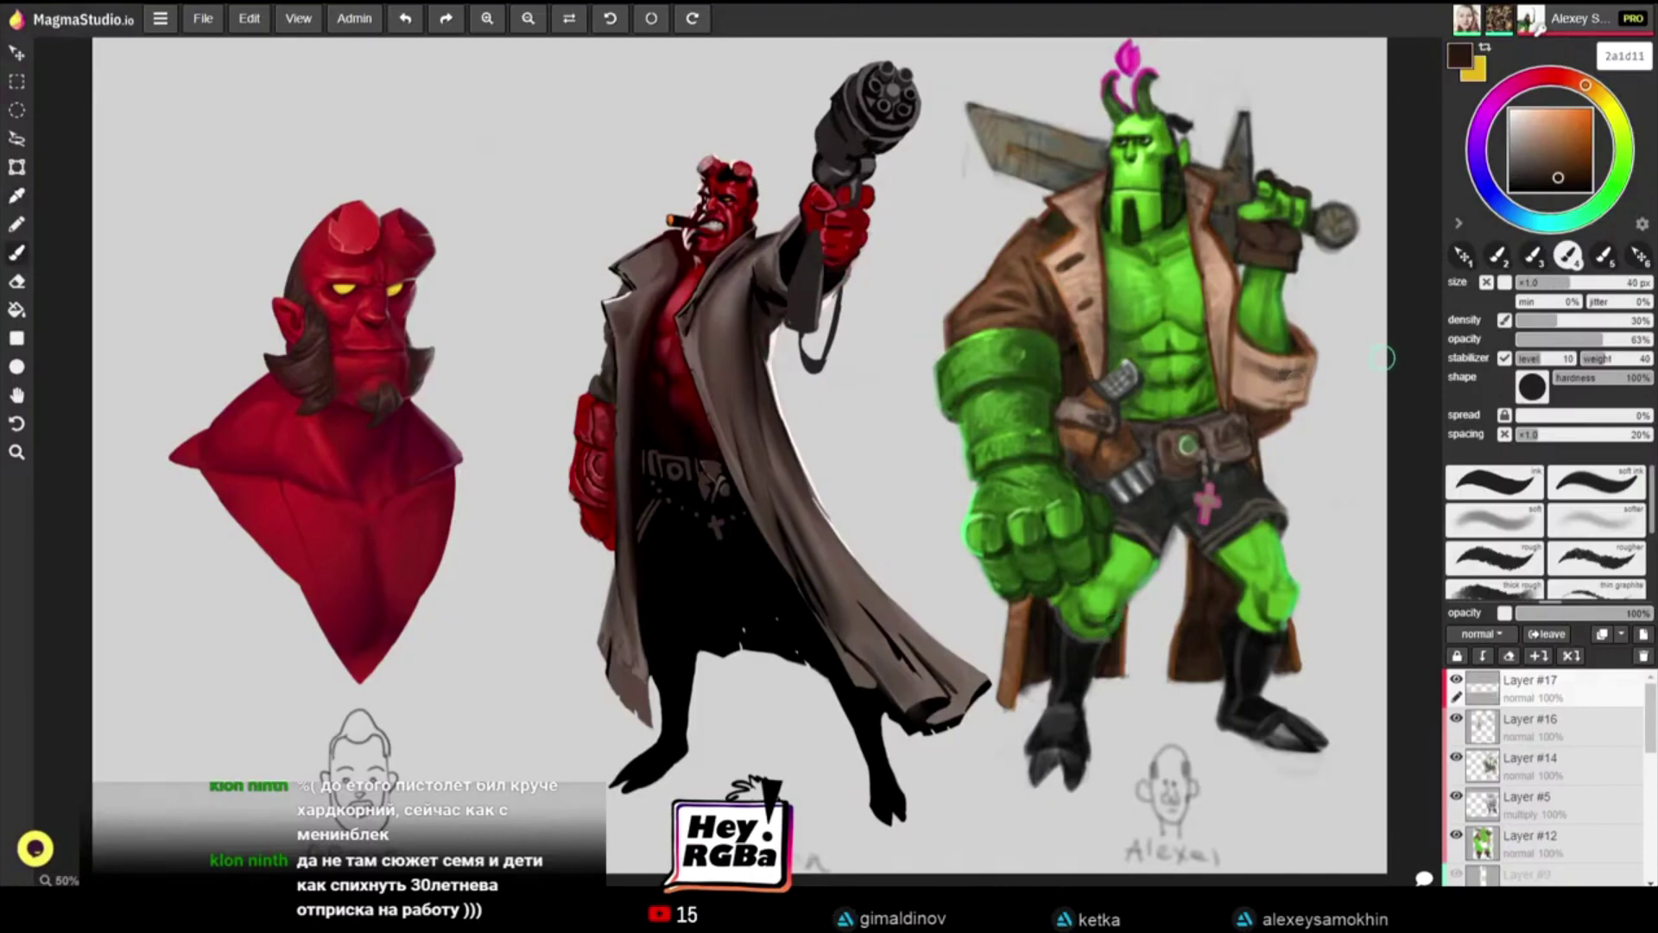
{"action": "mouse_move", "coordinate": [1299, 370]}
{"action": "left_mouse_down"}
{"action": "mouse_move", "coordinate": [1244, 402]}
{"action": "mouse_move", "coordinate": [1306, 386]}
{"action": "mouse_move", "coordinate": [1303, 371]}
{"action": "left_mouse_up"}
{"action": "key", "text": "["}
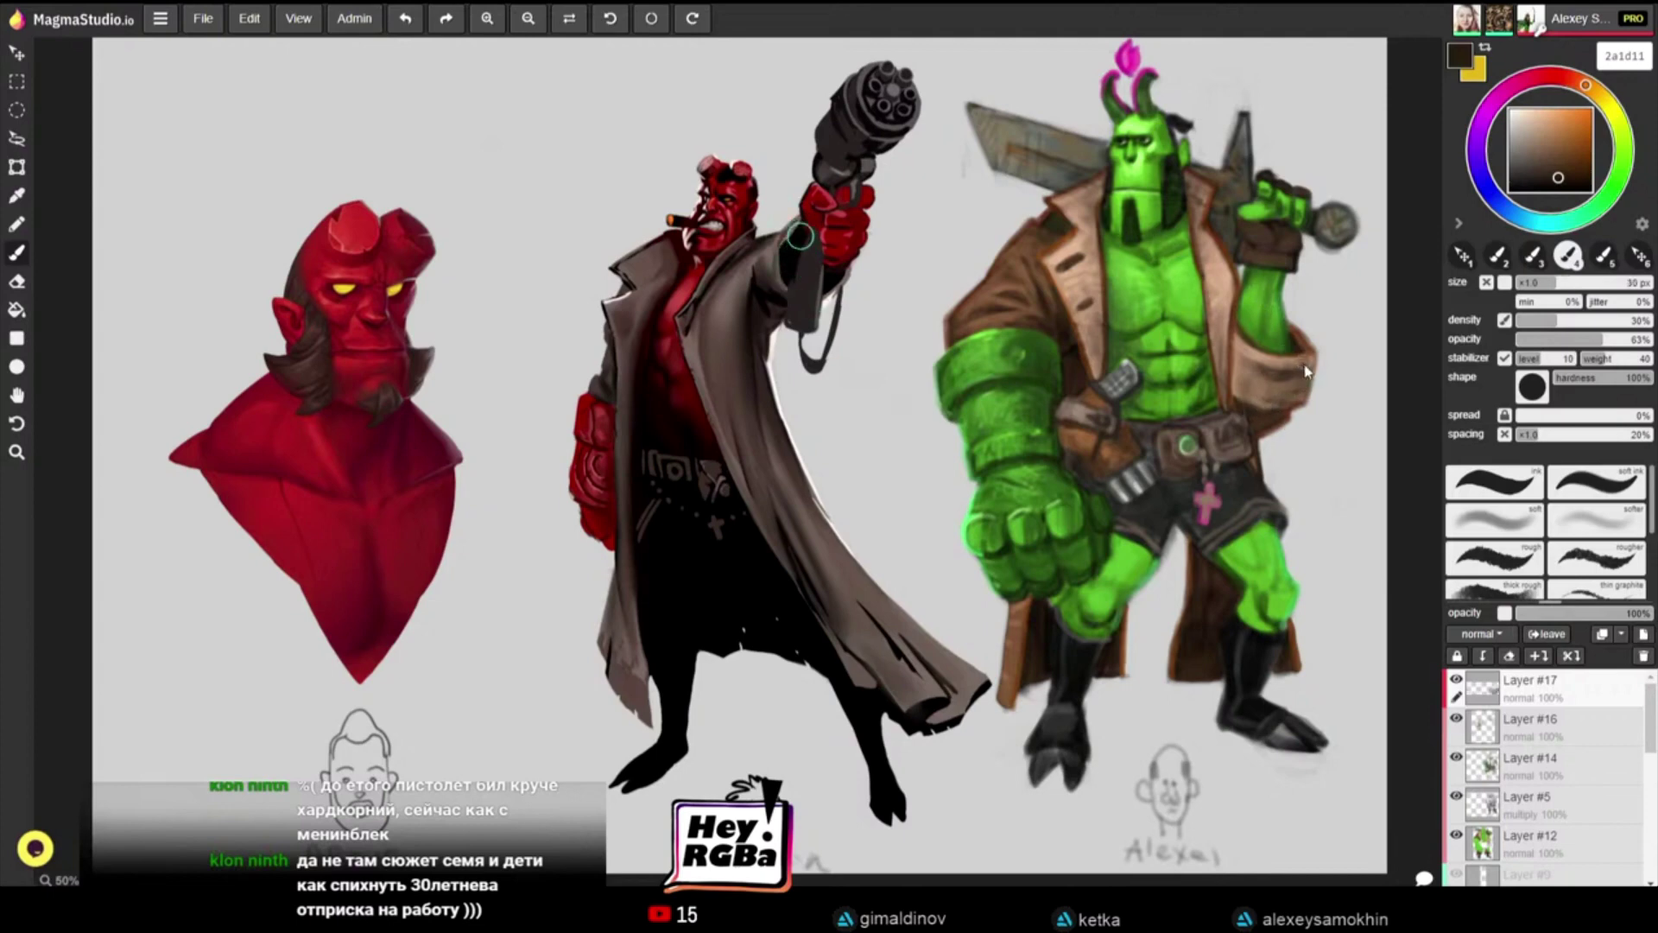
{"action": "key", "text": "bracketleft"}
{"action": "mouse_move", "coordinate": [1242, 304]}
{"action": "left_mouse_down"}
{"action": "mouse_move", "coordinate": [1261, 321]}
{"action": "mouse_move", "coordinate": [1272, 294]}
{"action": "mouse_move", "coordinate": [1275, 344]}
{"action": "mouse_move", "coordinate": [1279, 314]}
{"action": "left_mouse_up"}
{"action": "key", "text": "ctrl+z"}
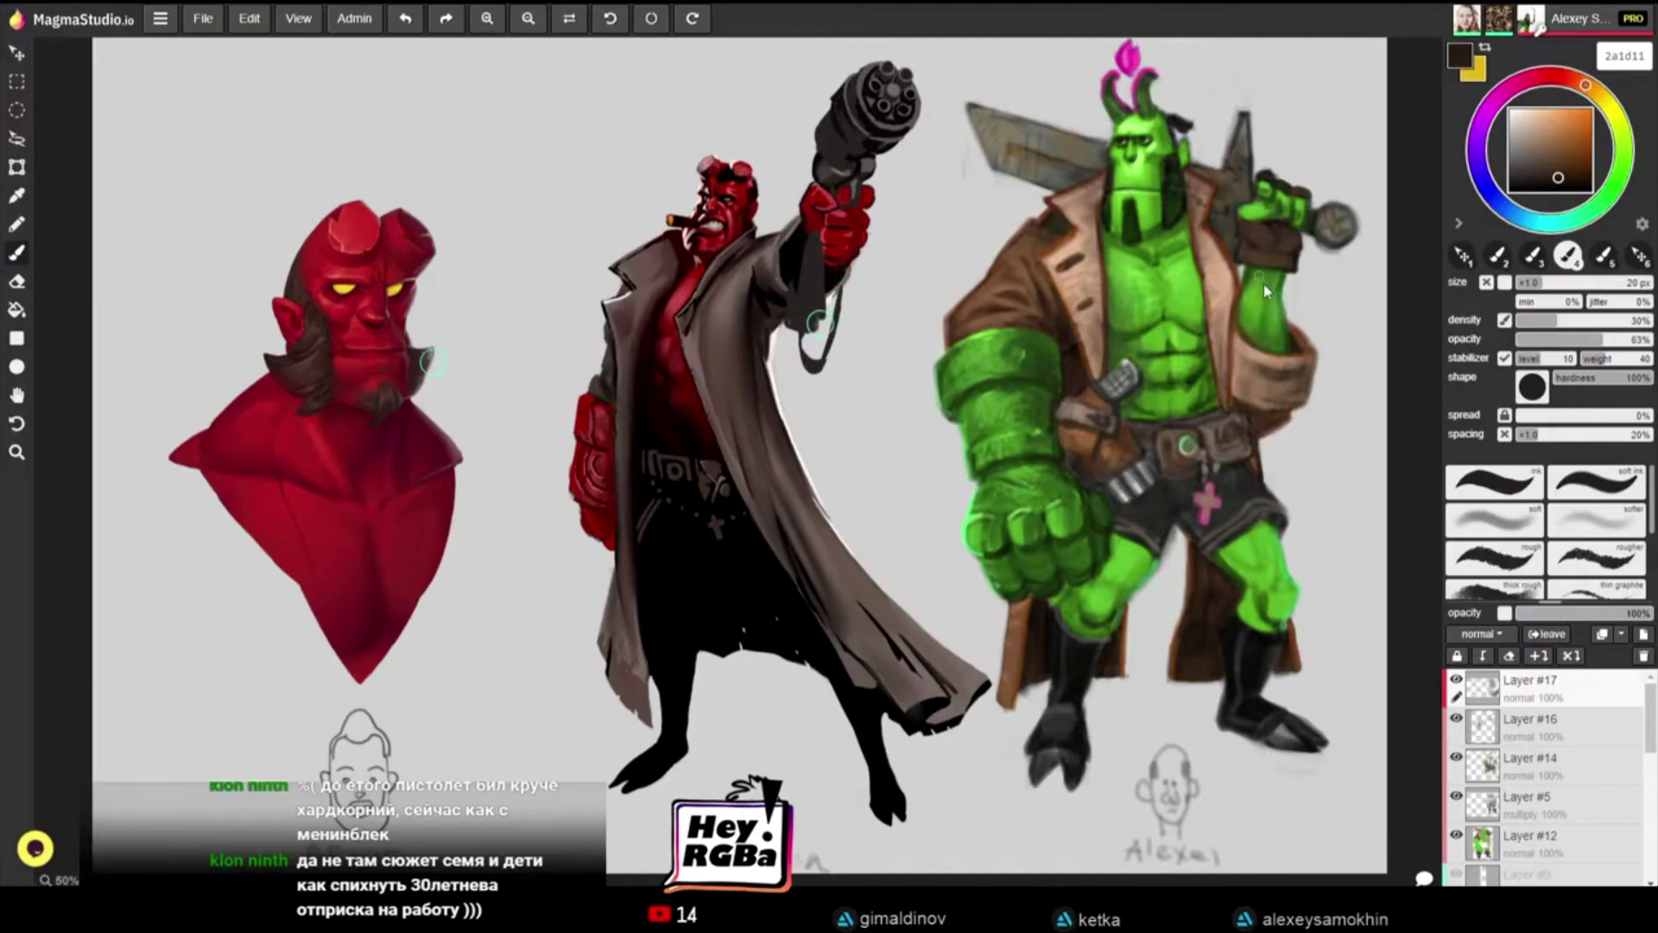
Step: Add a dark green 233e15 shadow to the raised forearm below the glove, using a 30 to 20 px brush
{"action": "left_click", "coordinate": [1259, 266], "text": "alt"}
{"action": "key", "text": "bracketright"}
{"action": "mouse_move", "coordinate": [1250, 279]}
{"action": "left_mouse_down"}
{"action": "mouse_move", "coordinate": [1263, 343]}
{"action": "mouse_move", "coordinate": [1278, 271]}
{"action": "left_mouse_up"}
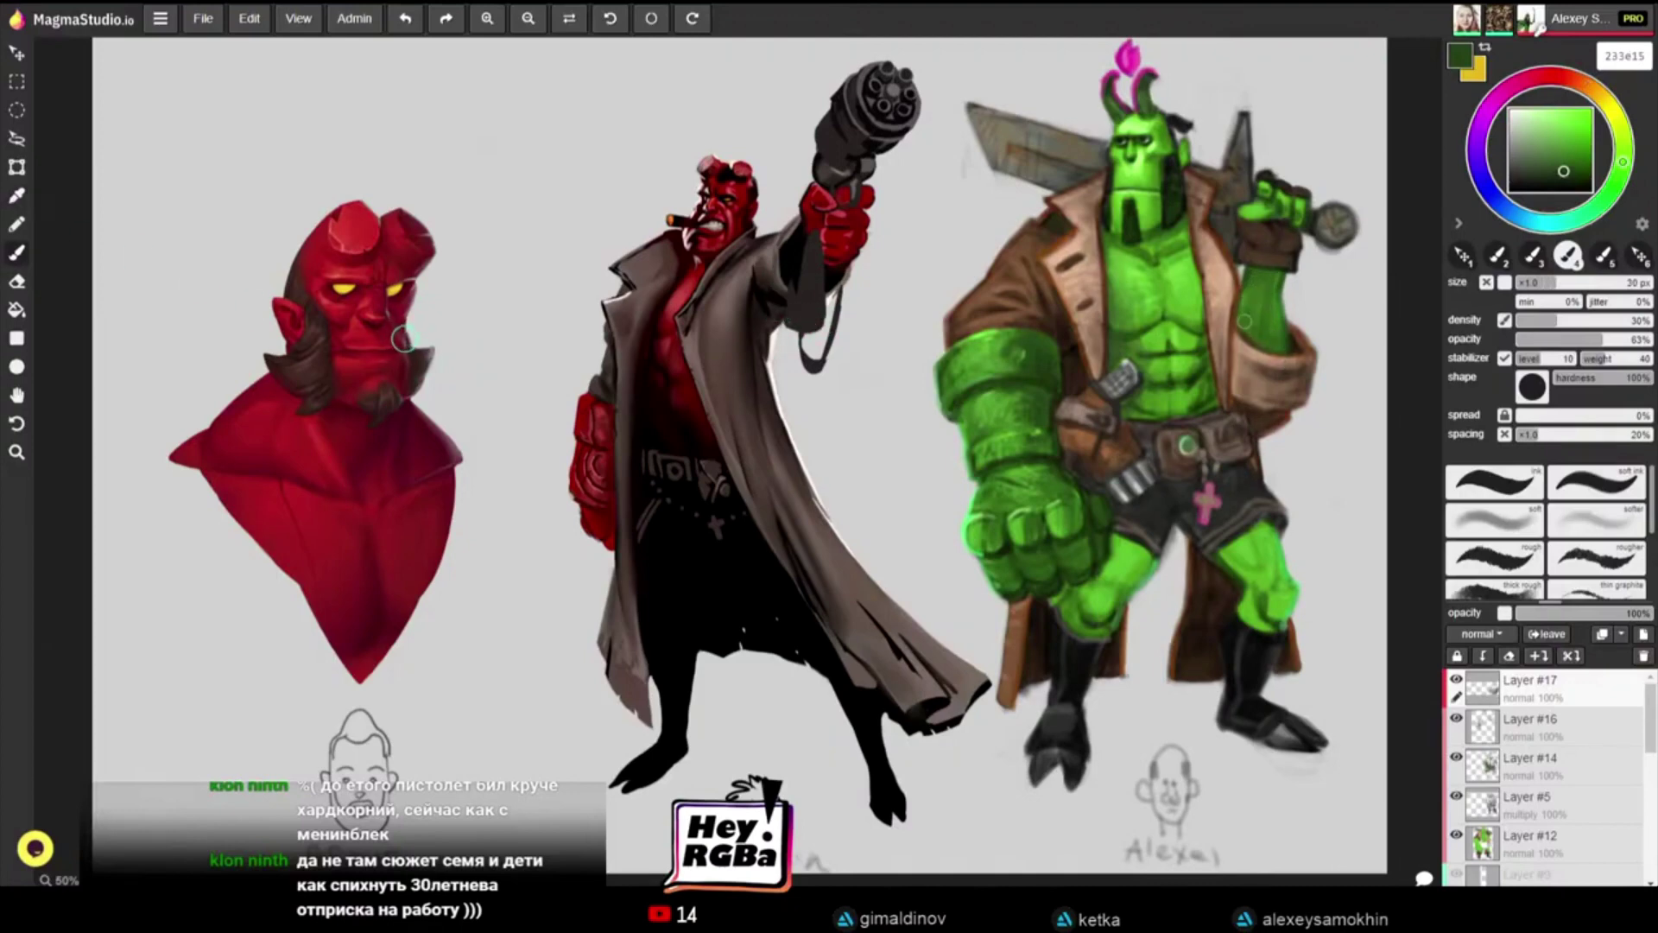
{"action": "key", "text": "bracketleft"}
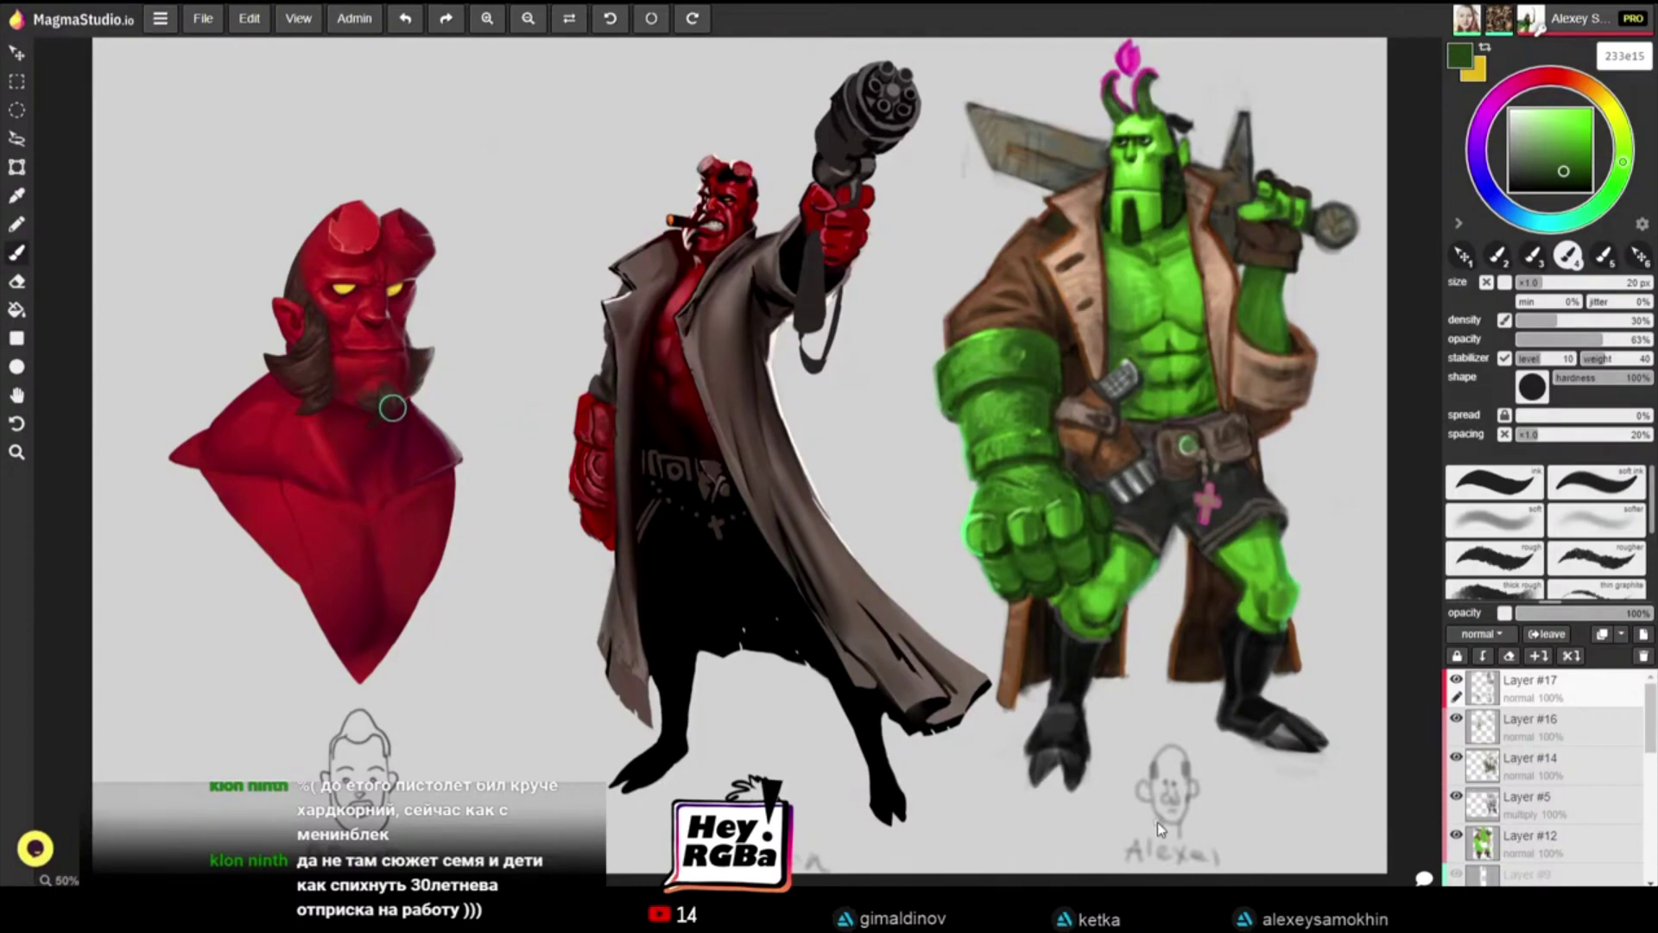
Step: Refine the fingers gripping the sword with dark green 15200d, light green 5eb22e and near-black 161b0e at 12 px
{"action": "left_click", "coordinate": [1174, 195], "text": "alt"}
{"action": "key", "text": "bracketleft"}
{"action": "key", "text": "bracketright"}
{"action": "key", "text": "bracketright"}
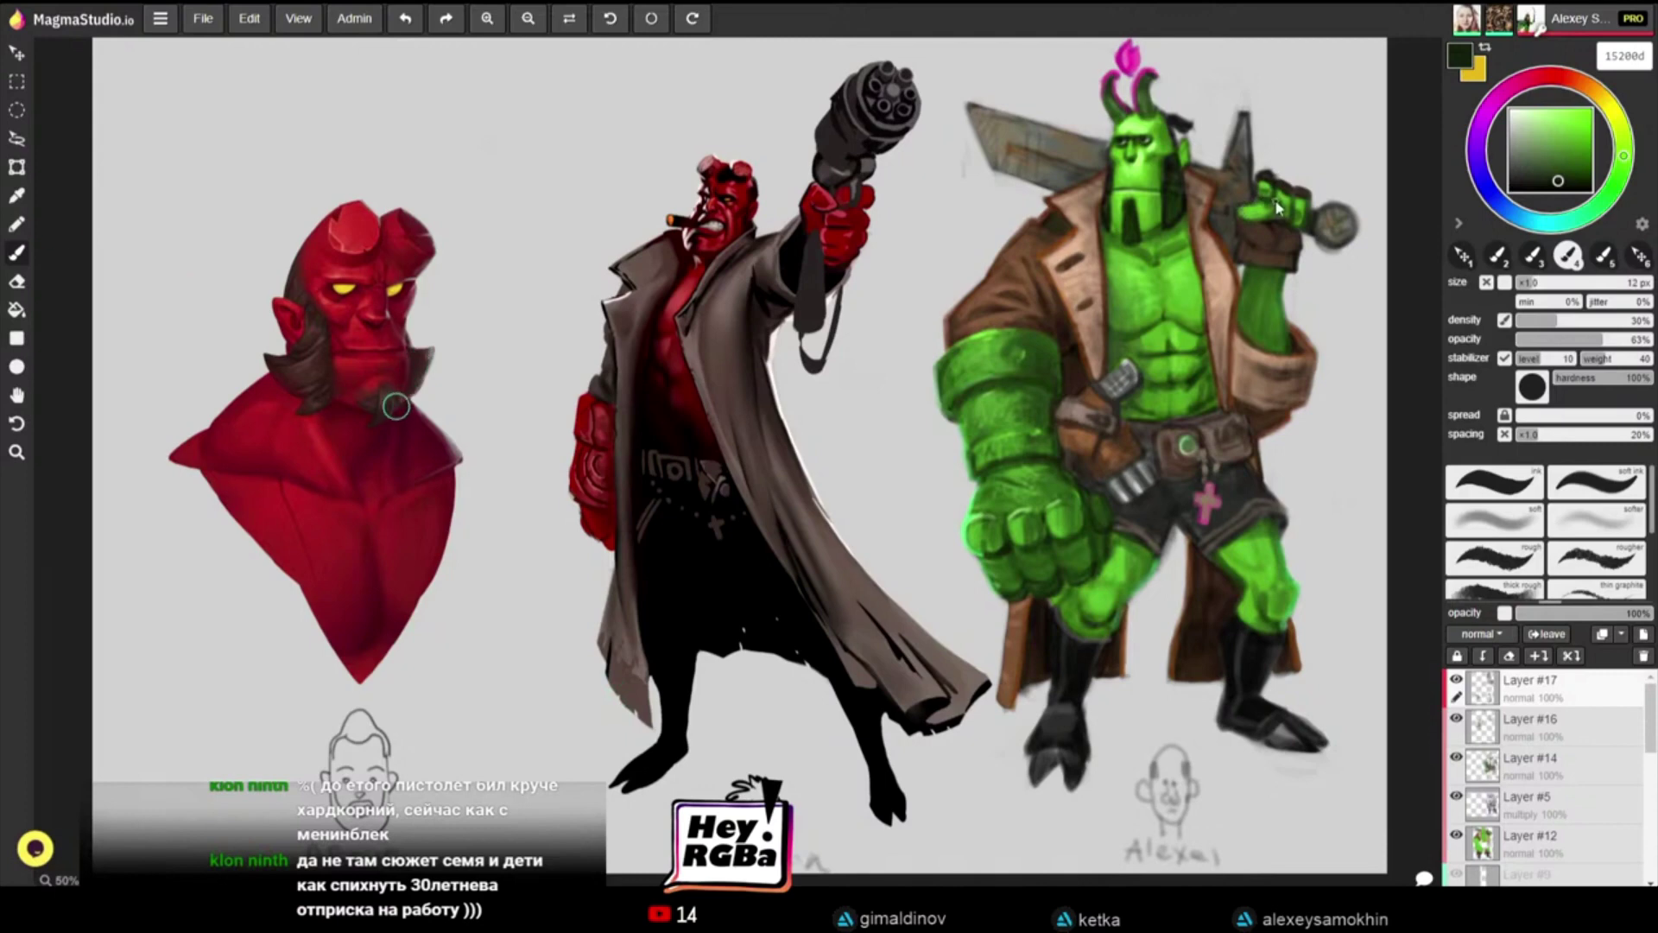
{"action": "left_click_drag", "start_coordinate": [1284, 200], "coordinate": [1279, 212]}
{"action": "left_click", "coordinate": [1262, 218], "text": "alt"}
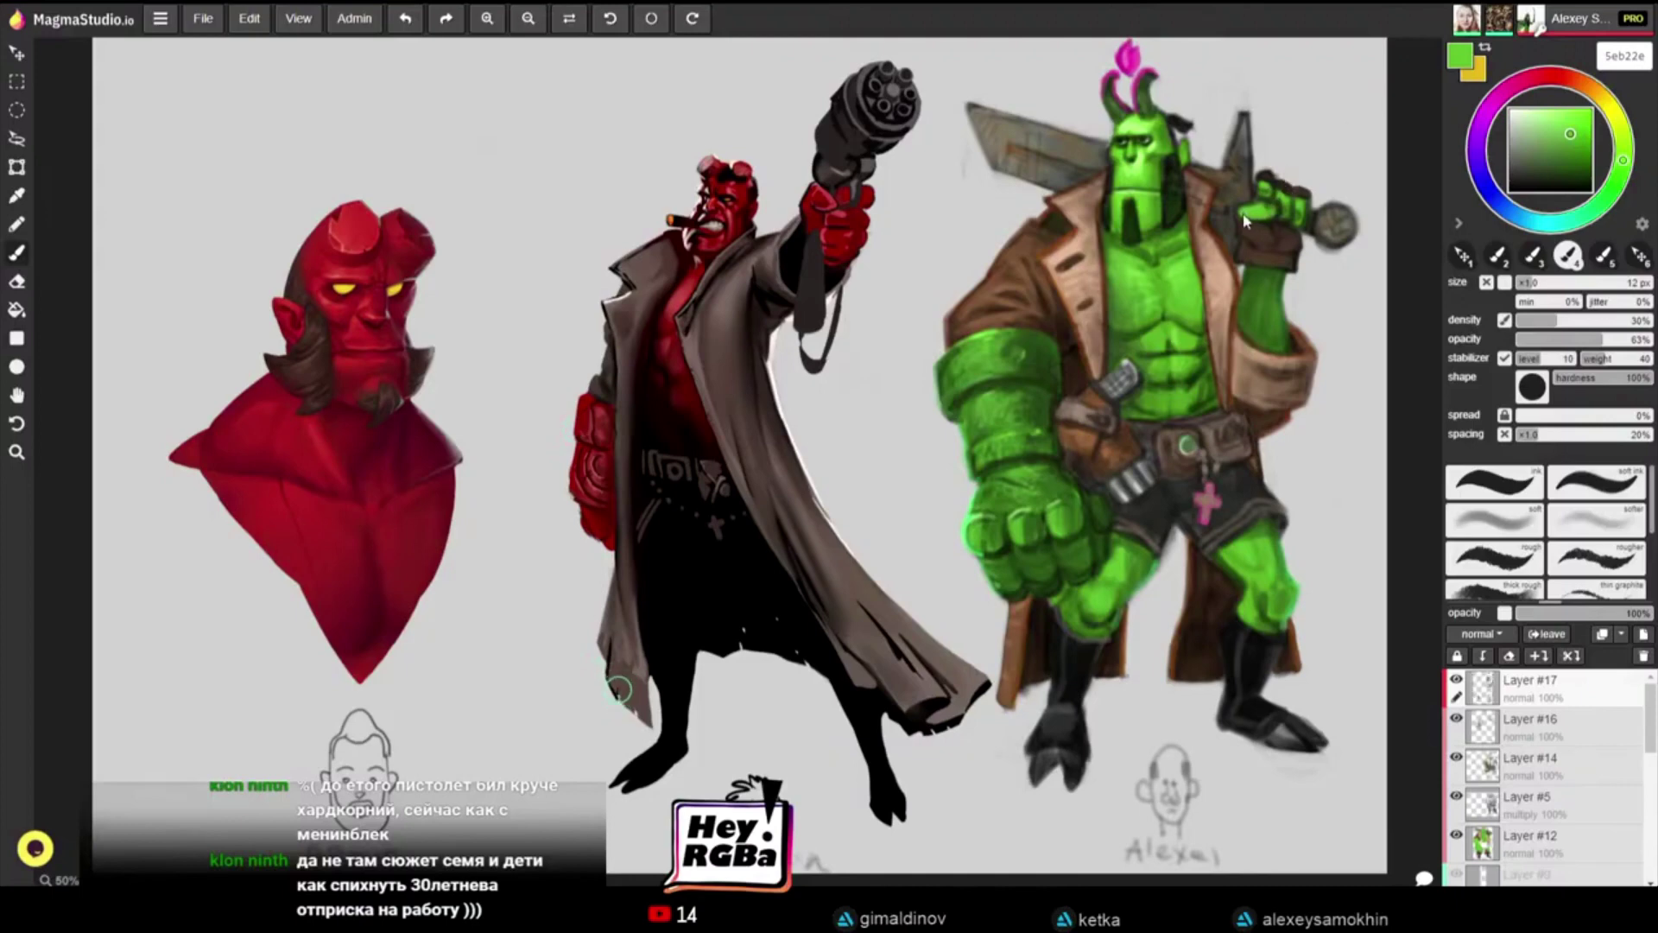
{"action": "left_click", "coordinate": [1246, 218], "text": "alt"}
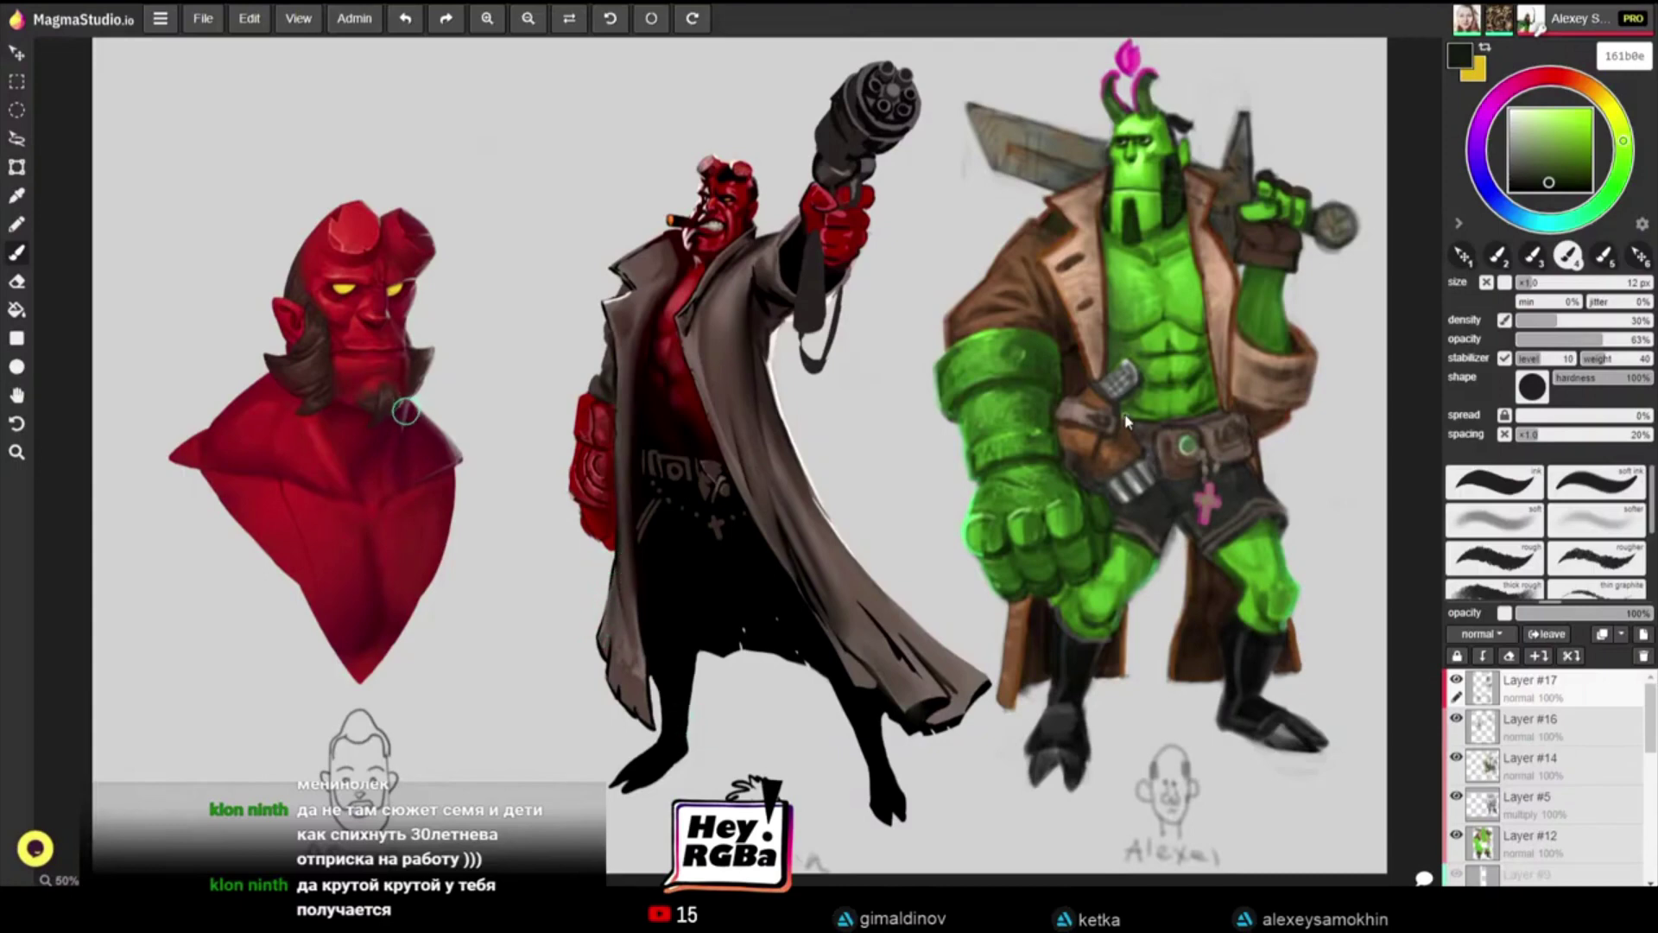
Step: Deepen the shadows on the giant gauntlet's forearm and lower fist with near-black 17100a, using a 35 to 20 px brush
{"action": "left_click", "coordinate": [1043, 602], "text": "alt"}
{"action": "key", "text": "bracketright"}
{"action": "key", "text": "bracketright"}
{"action": "key", "text": "bracketright"}
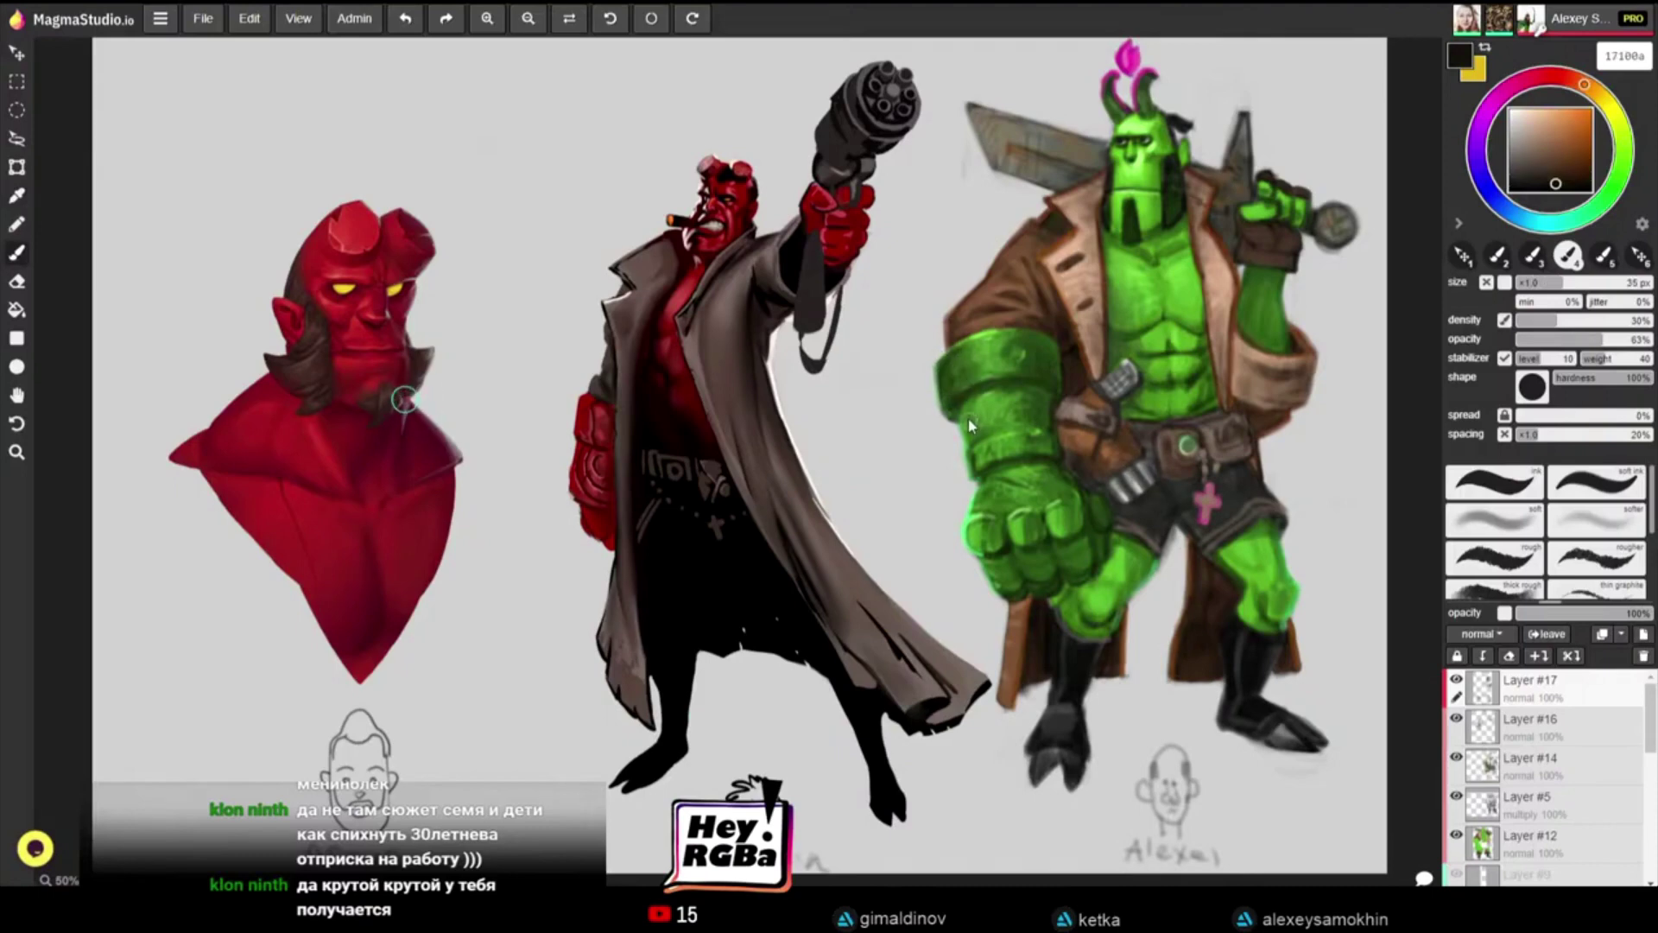
{"action": "left_click_drag", "start_coordinate": [972, 425], "coordinate": [995, 387]}
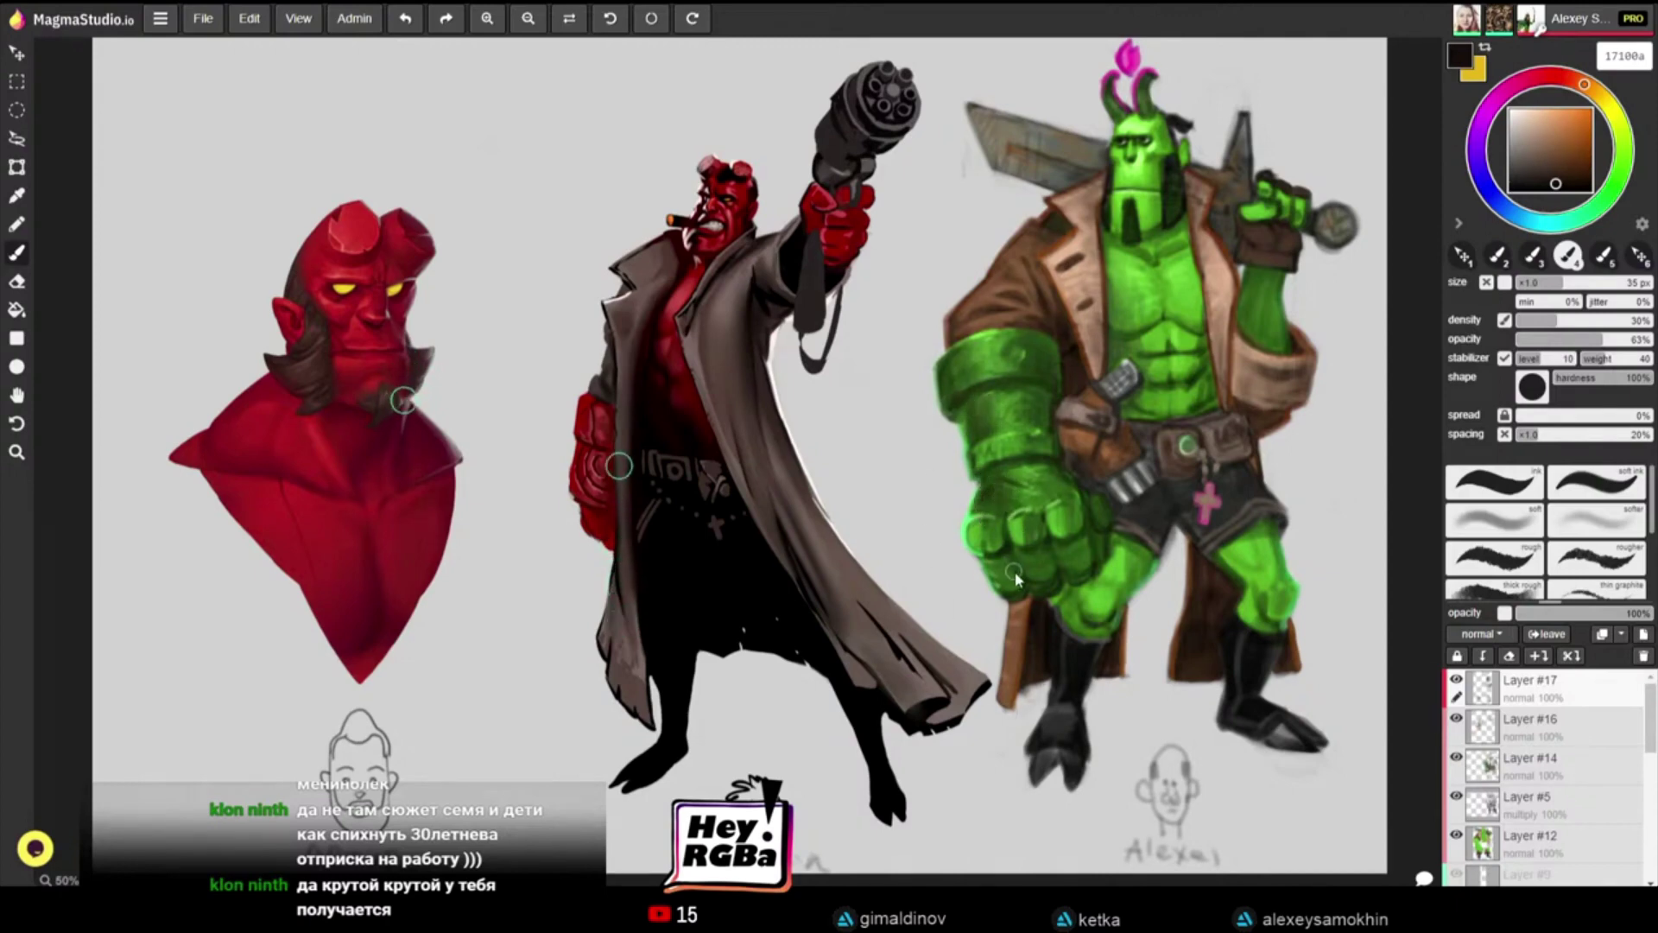
{"action": "key", "text": "bracketleft"}
{"action": "key", "text": "bracketleft"}
{"action": "key", "text": "bracketleft"}
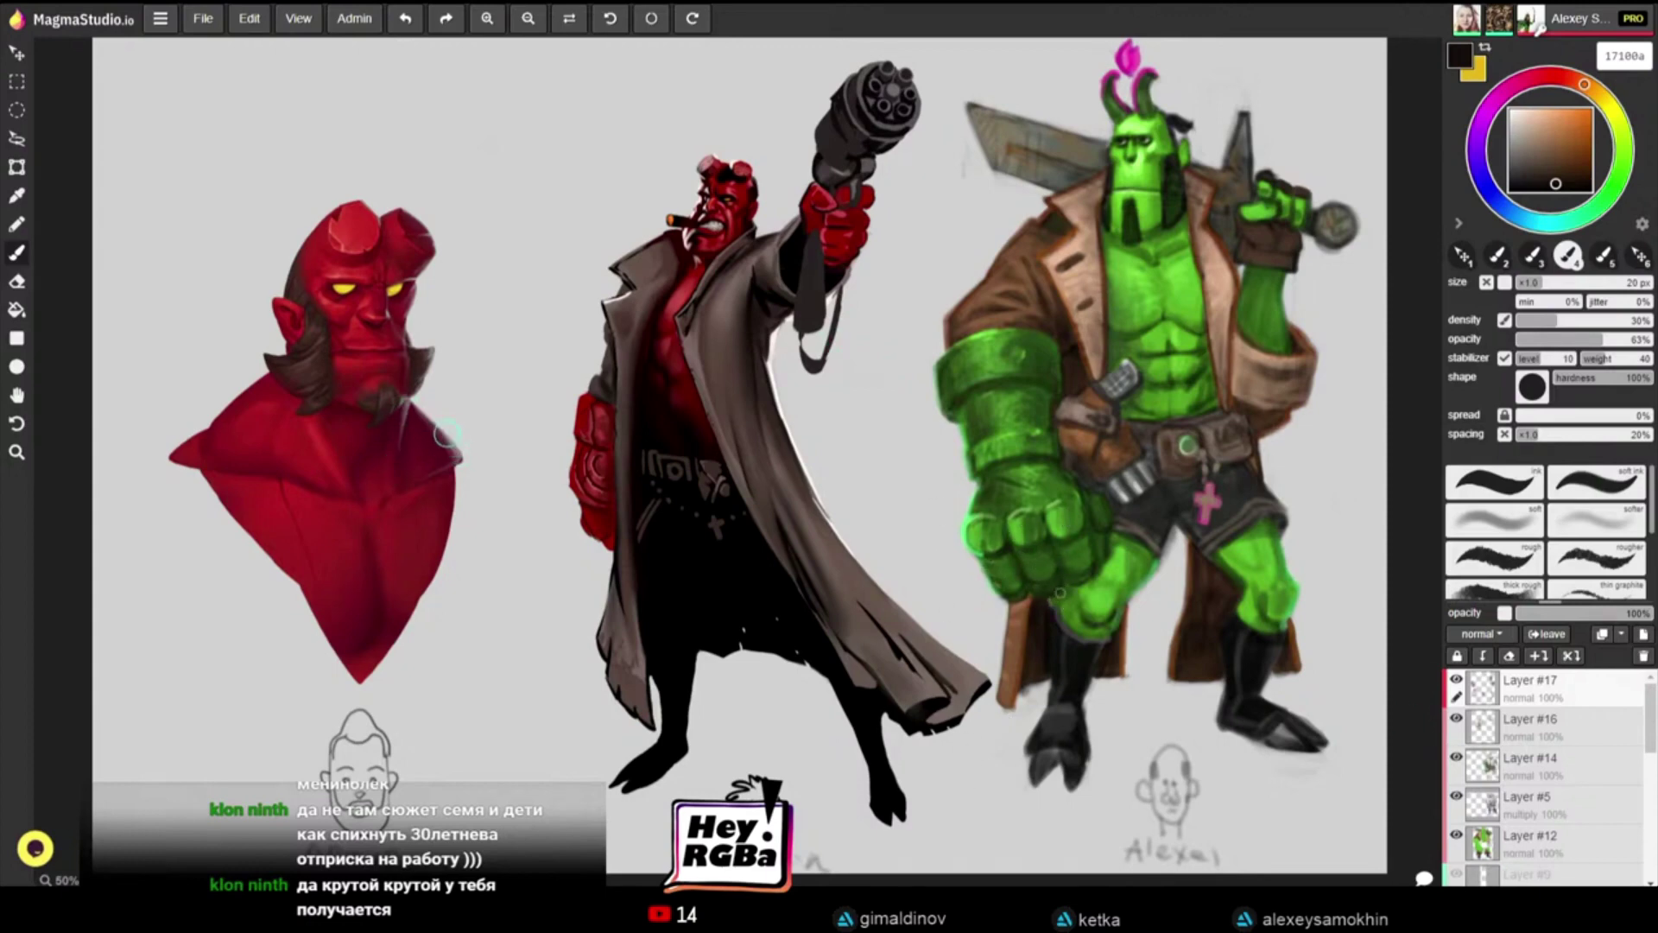
Step: Model the knee beside the giant fist with greens 448524 and 5ab12d at 20 px, and the gauntlet's inner edge with dark green 233d17
{"action": "left_click", "coordinate": [1145, 563], "text": "alt"}
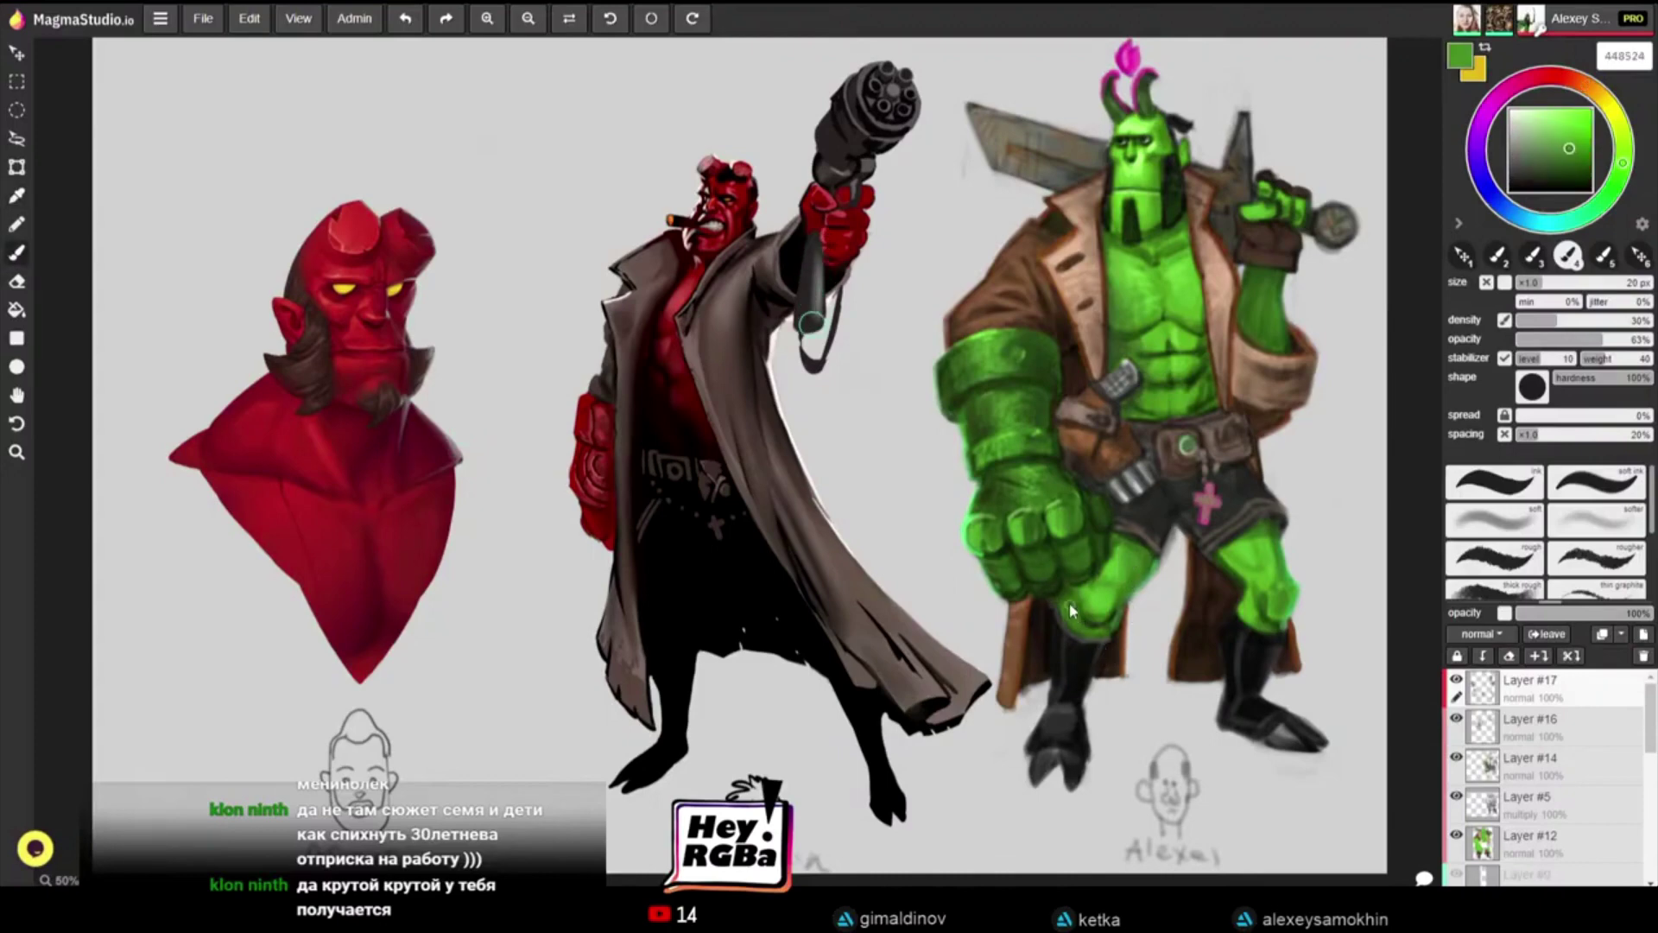
{"action": "left_click", "coordinate": [1115, 552], "text": "alt"}
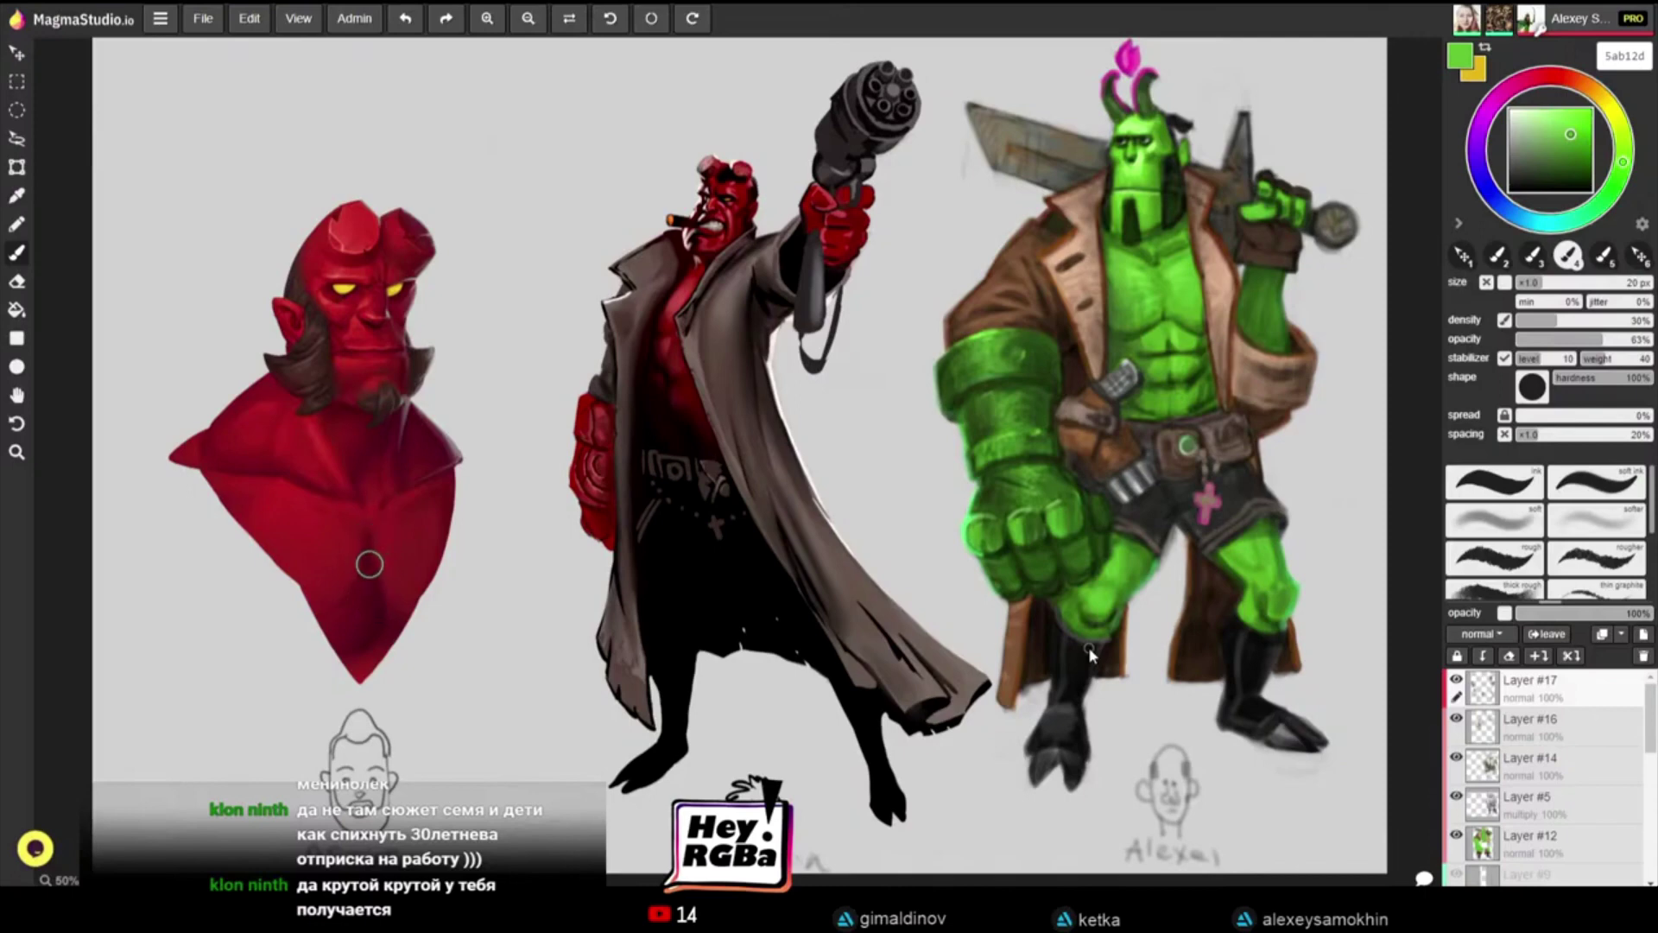
{"action": "key", "text": "alt"}
{"action": "left_click", "coordinate": [1046, 405]}
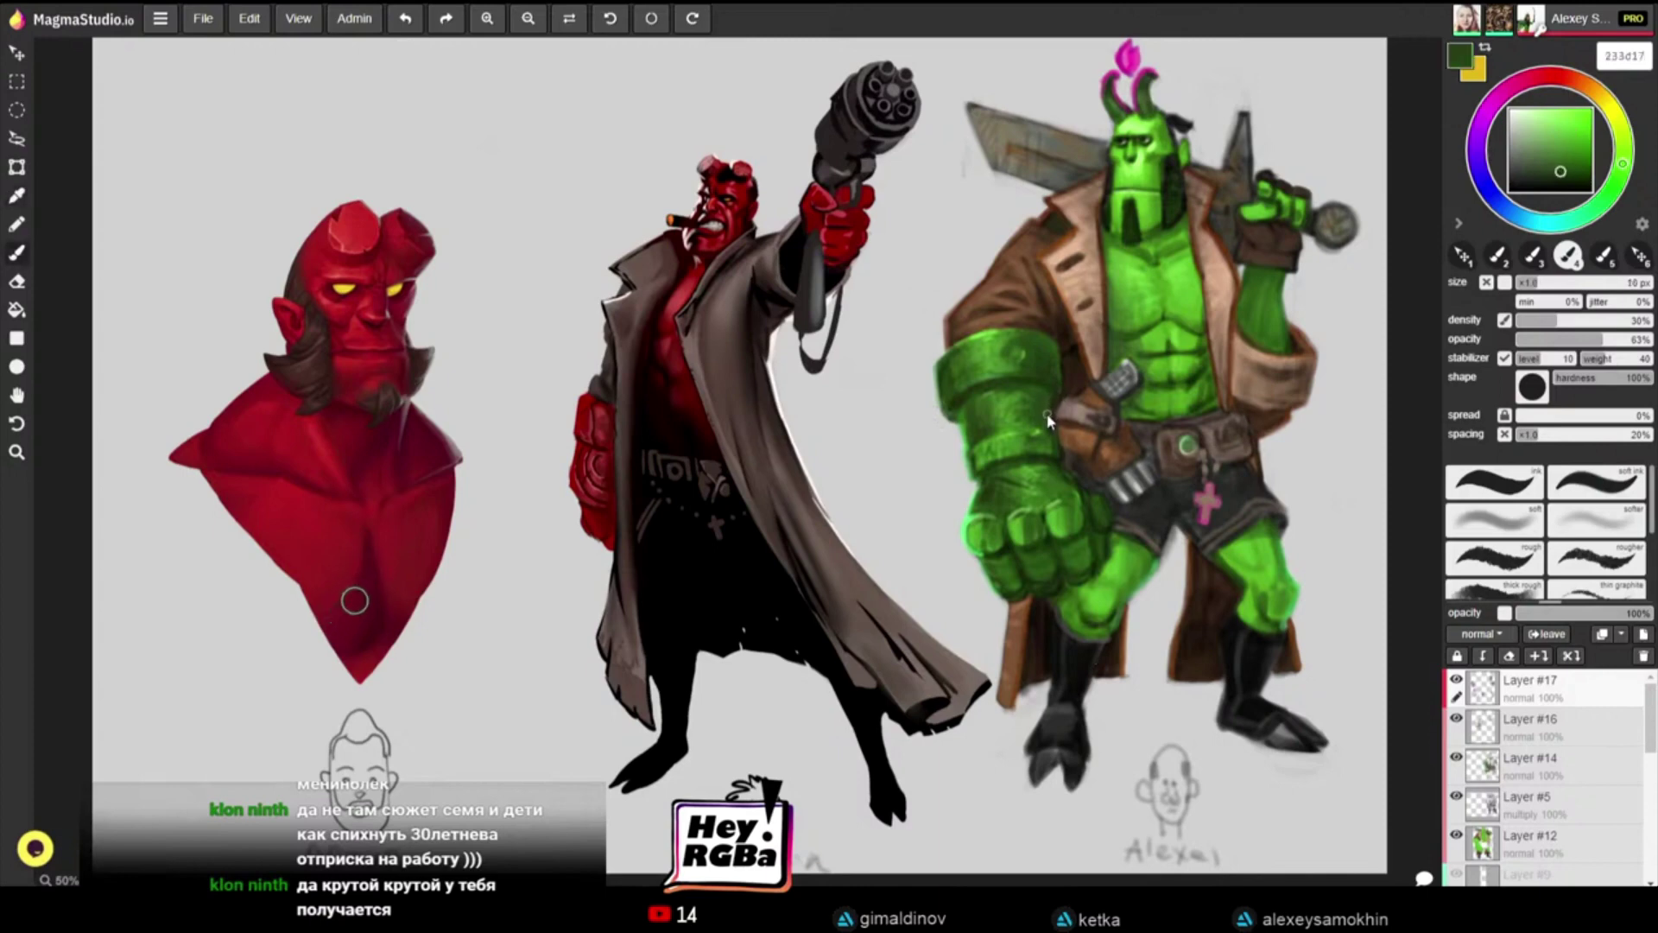
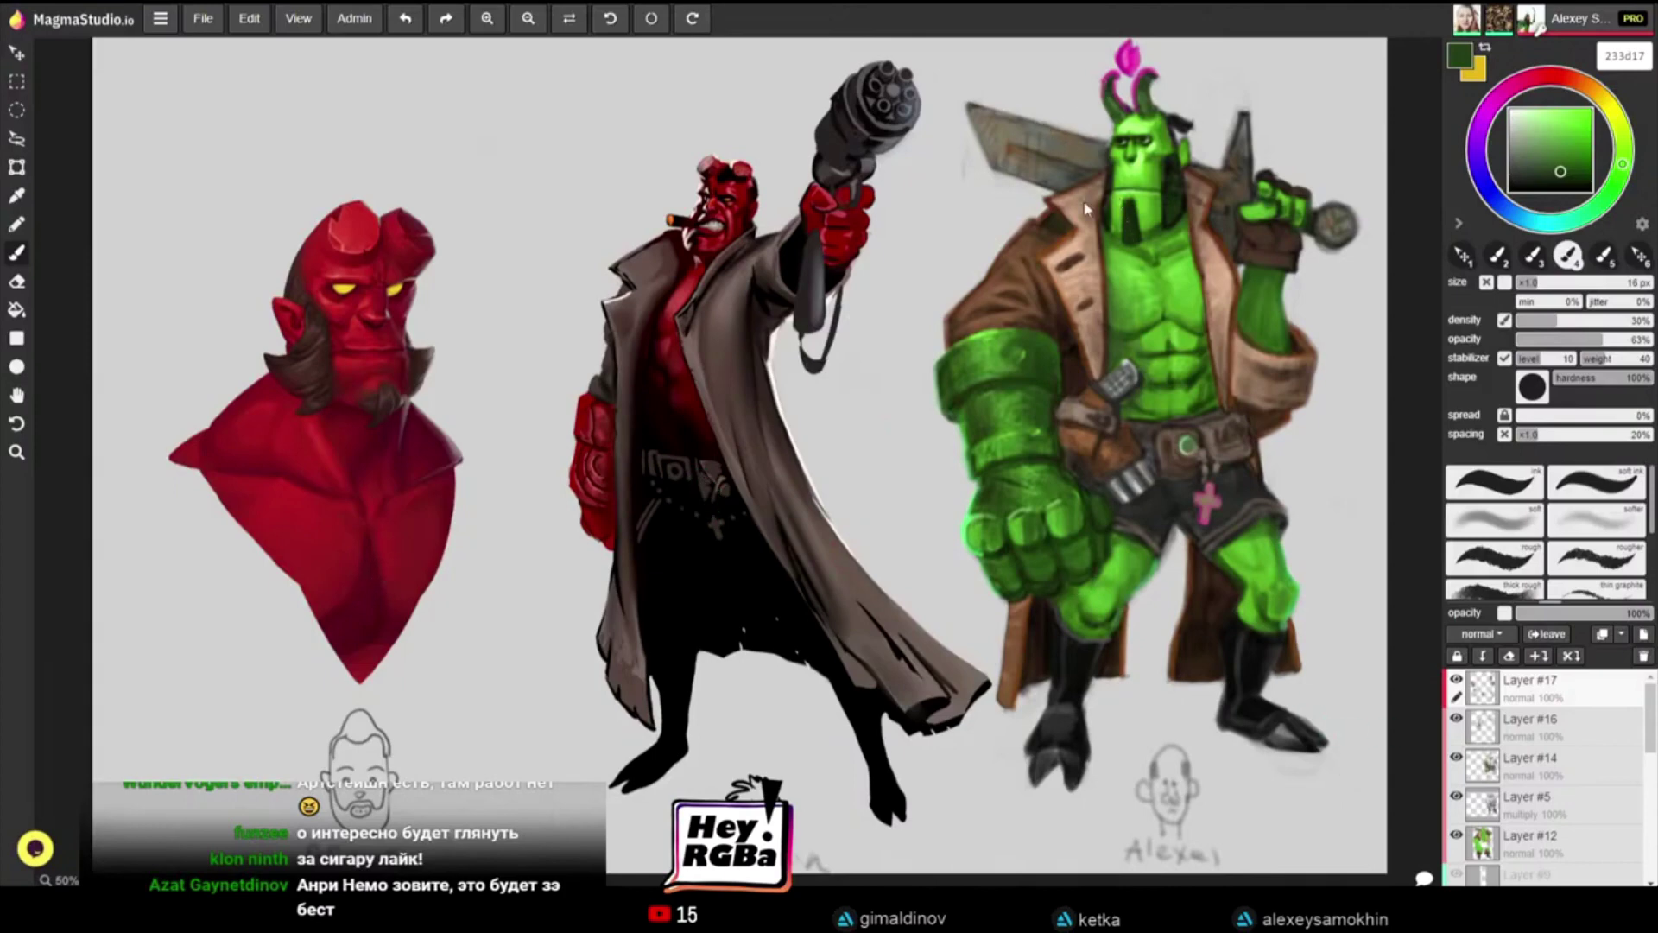
Step: Darken the coat beside the collar with 171a18 and define the gauntlet cuff's inner edge with 213a15, 2c4315 and 17120b at 16–12 px
{"action": "left_click", "coordinate": [1176, 157], "text": "alt"}
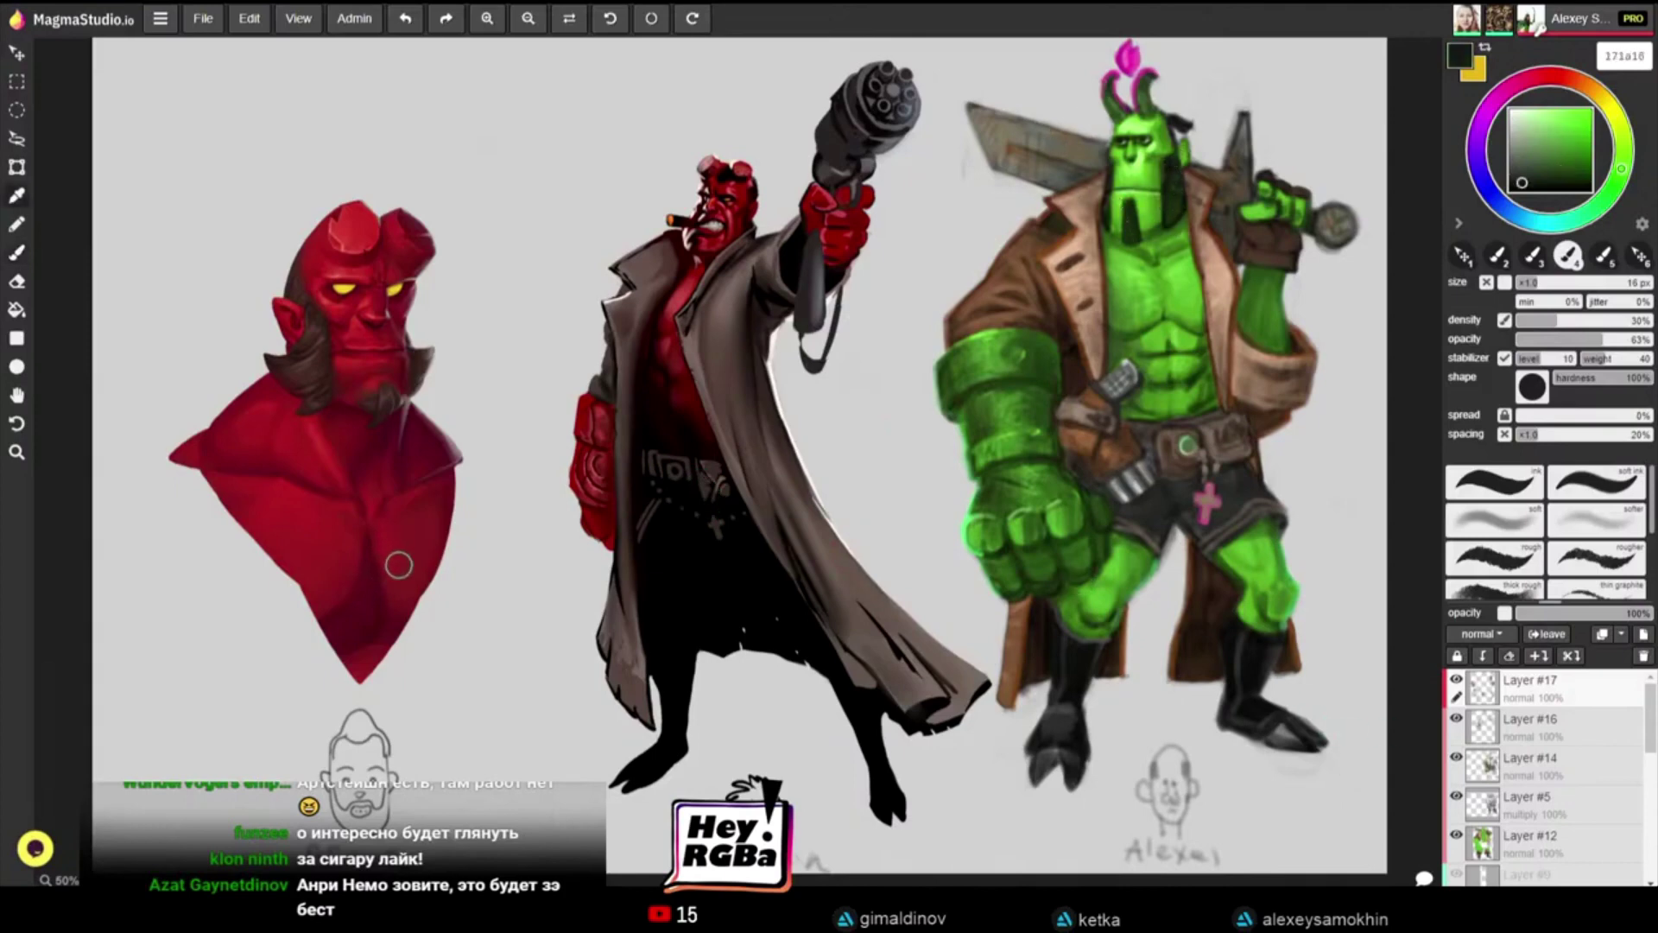
{"action": "key", "text": "i"}
{"action": "left_click", "coordinate": [1064, 359]}
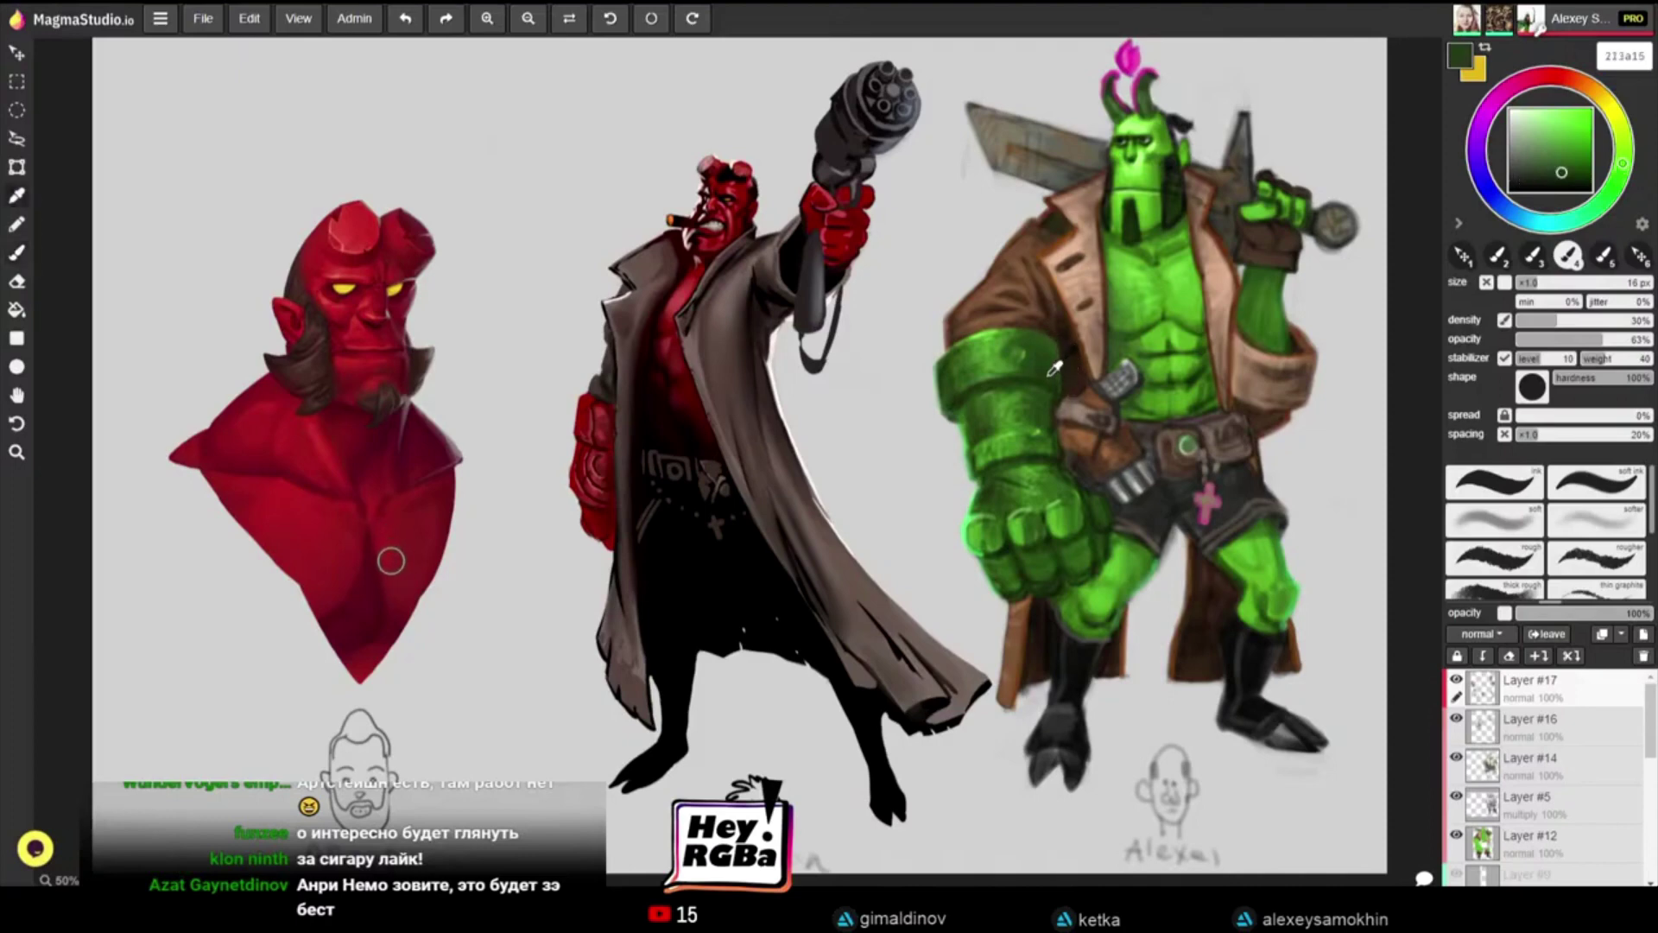
{"action": "key", "text": "b"}
{"action": "left_click", "coordinate": [1061, 357], "text": "alt"}
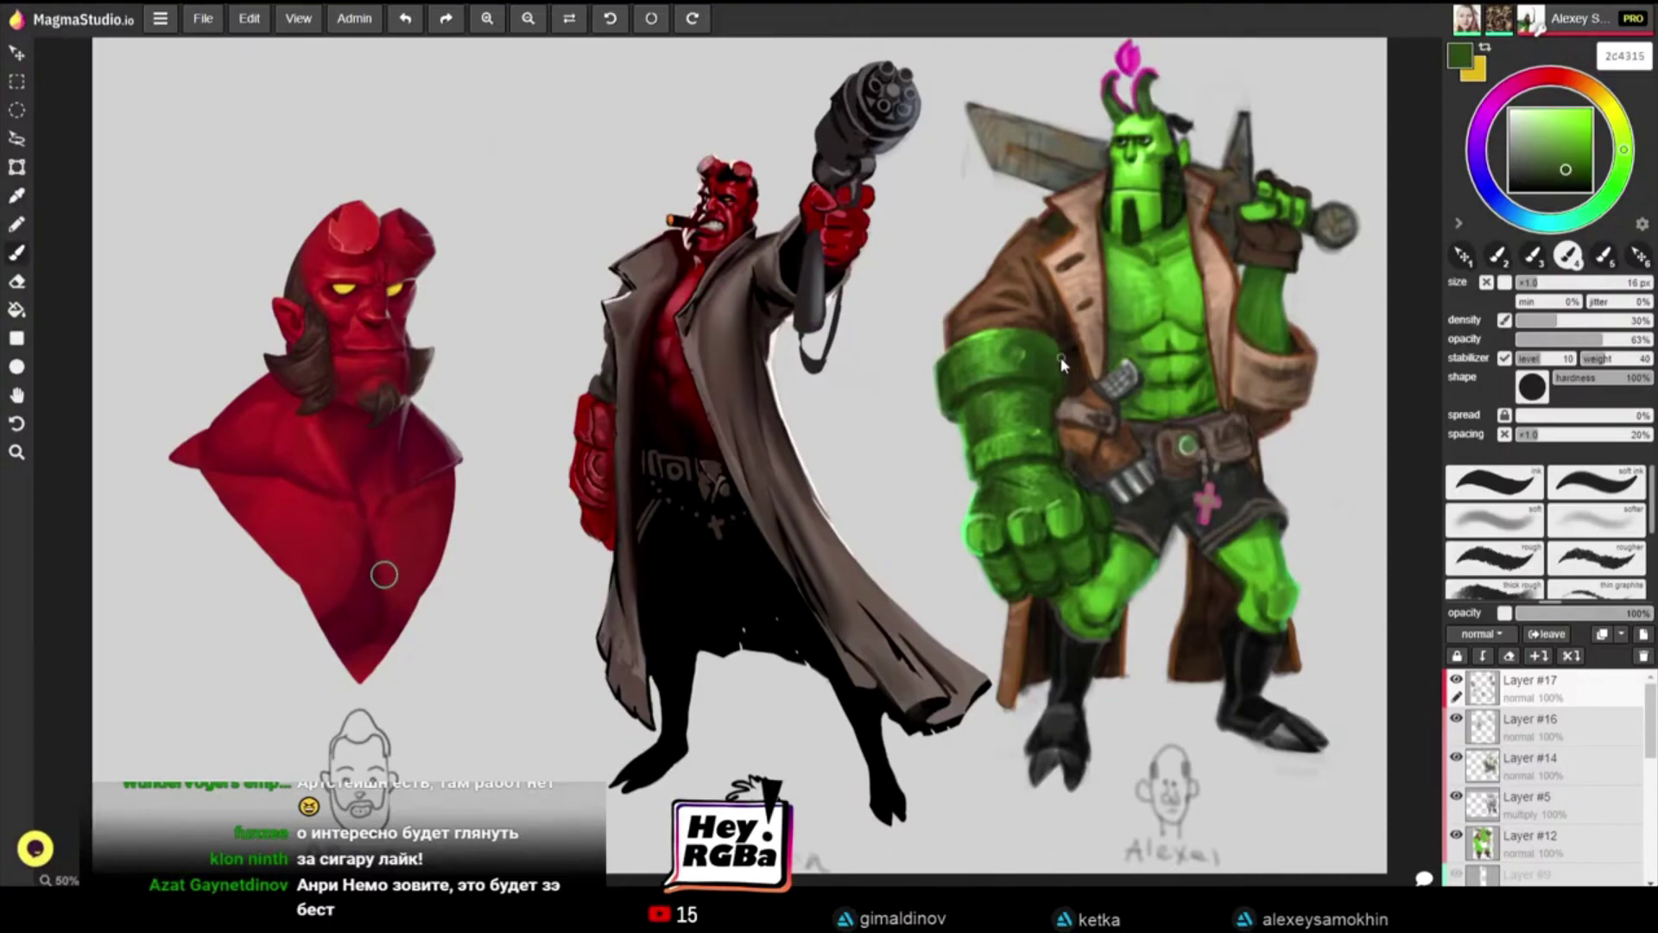
{"action": "key", "text": "["}
{"action": "left_click", "coordinate": [1056, 344], "text": "alt"}
{"action": "key", "text": "["}
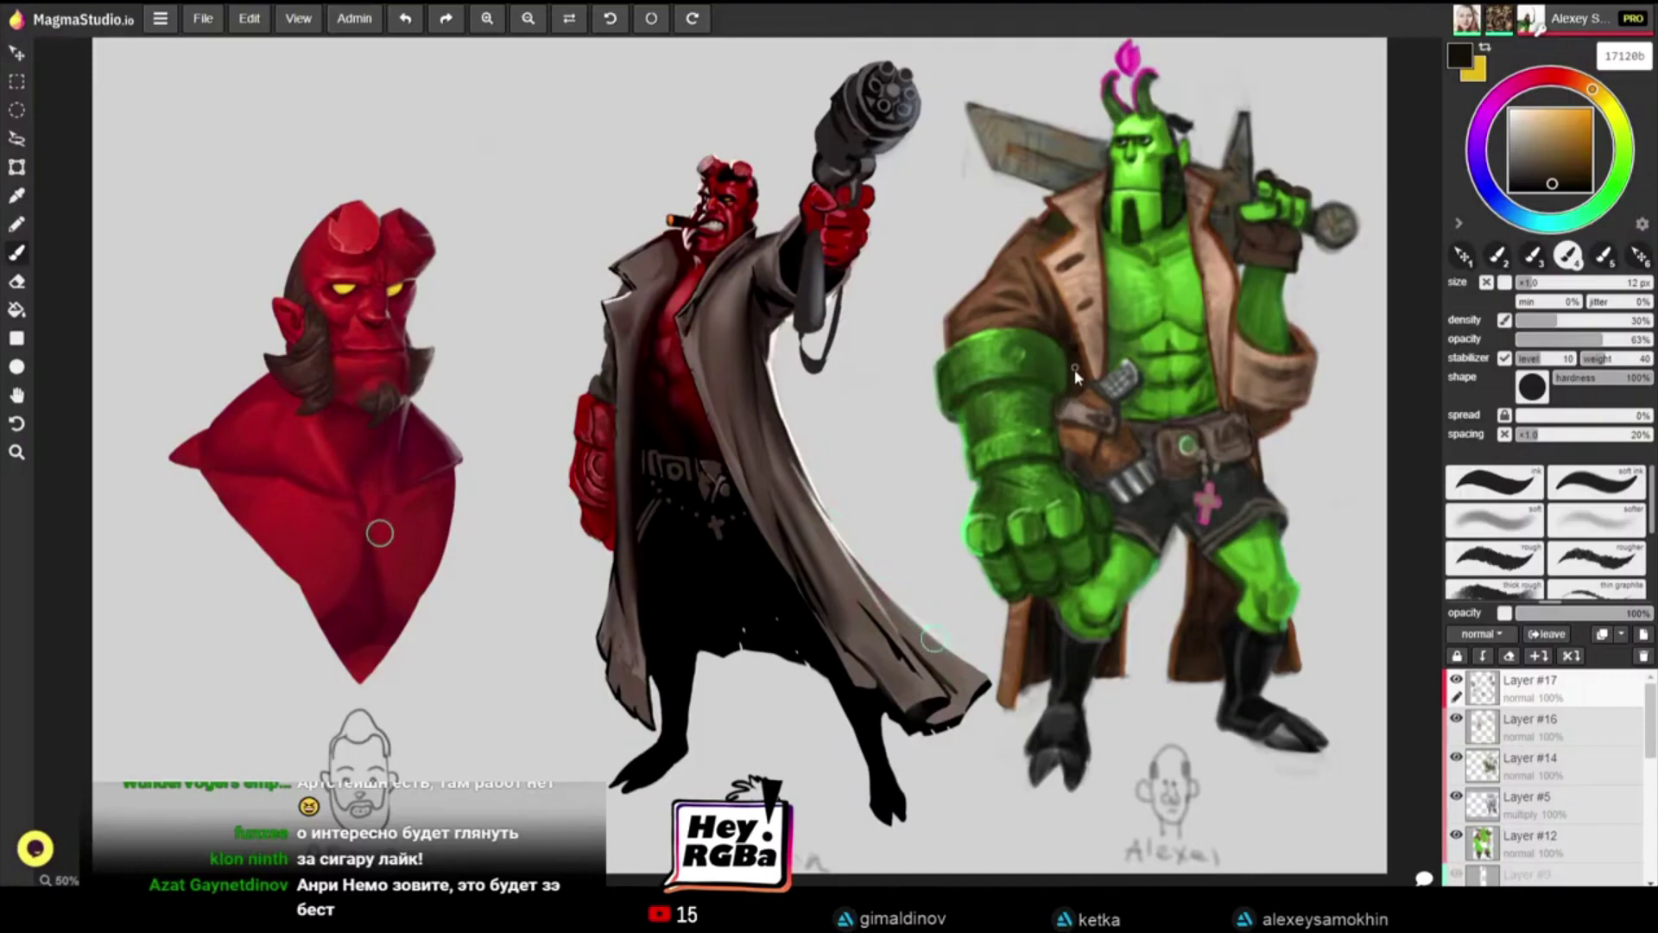
Step: Refine the gauntlet cuff's rim and underside with dark green 274416, dark brown 1d160d and mid green 4d8b29 at 12–10 px
{"action": "left_click", "coordinate": [951, 380], "text": "alt"}
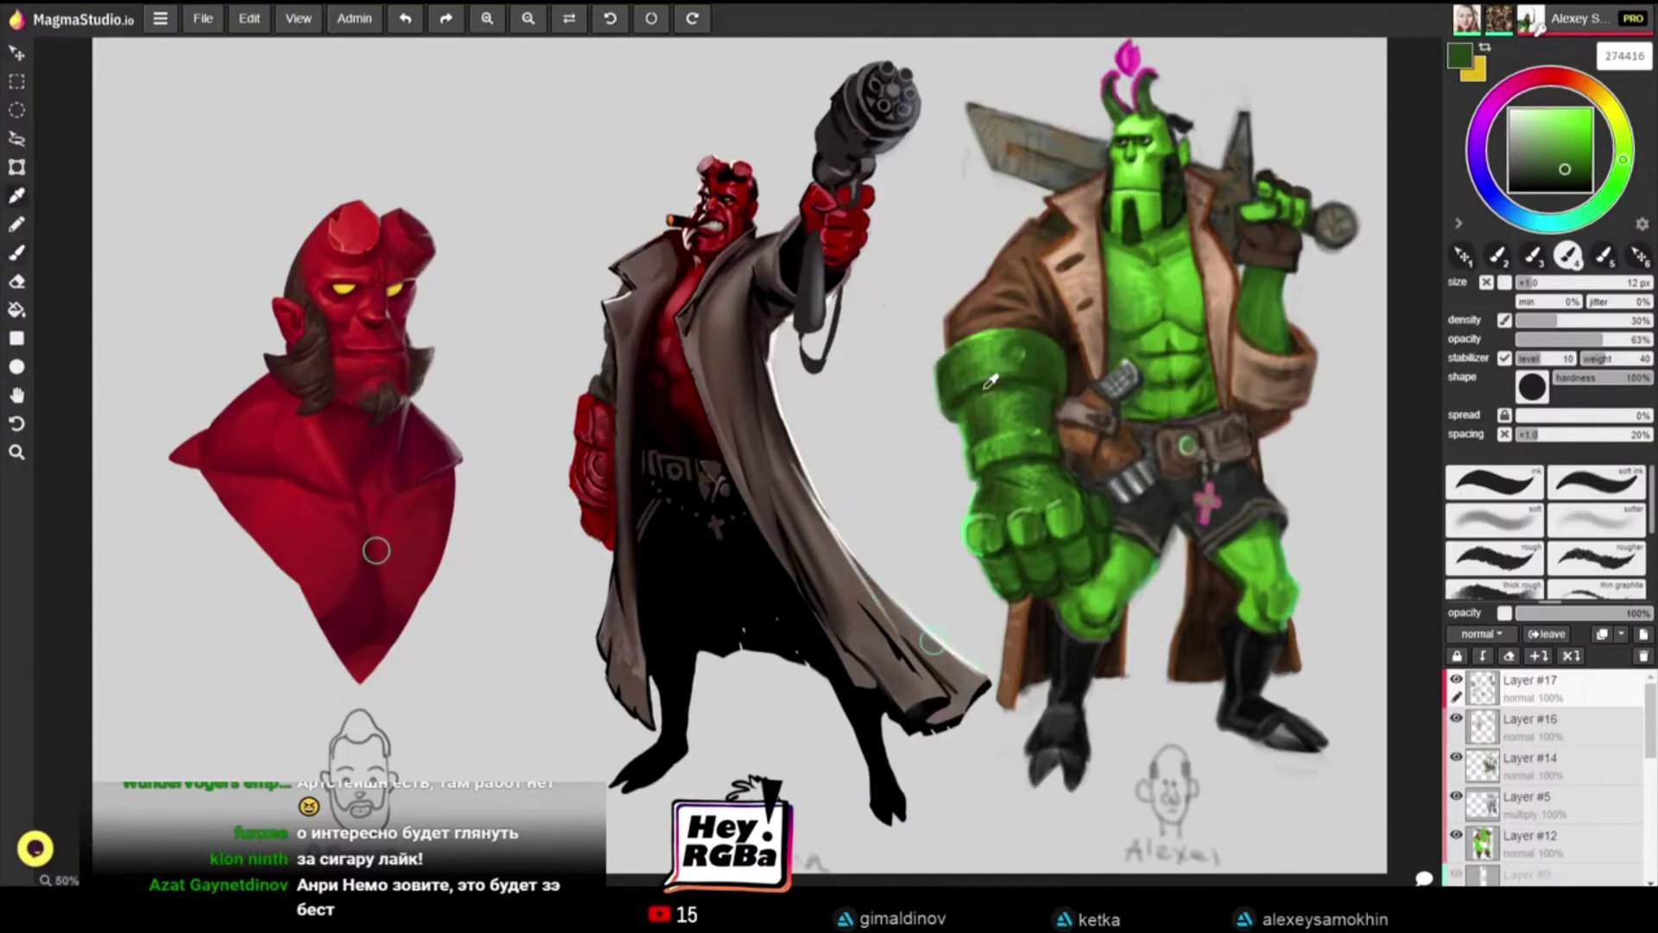
{"action": "left_click", "coordinate": [1074, 337], "text": "alt"}
{"action": "left_click", "coordinate": [1076, 335], "text": "alt"}
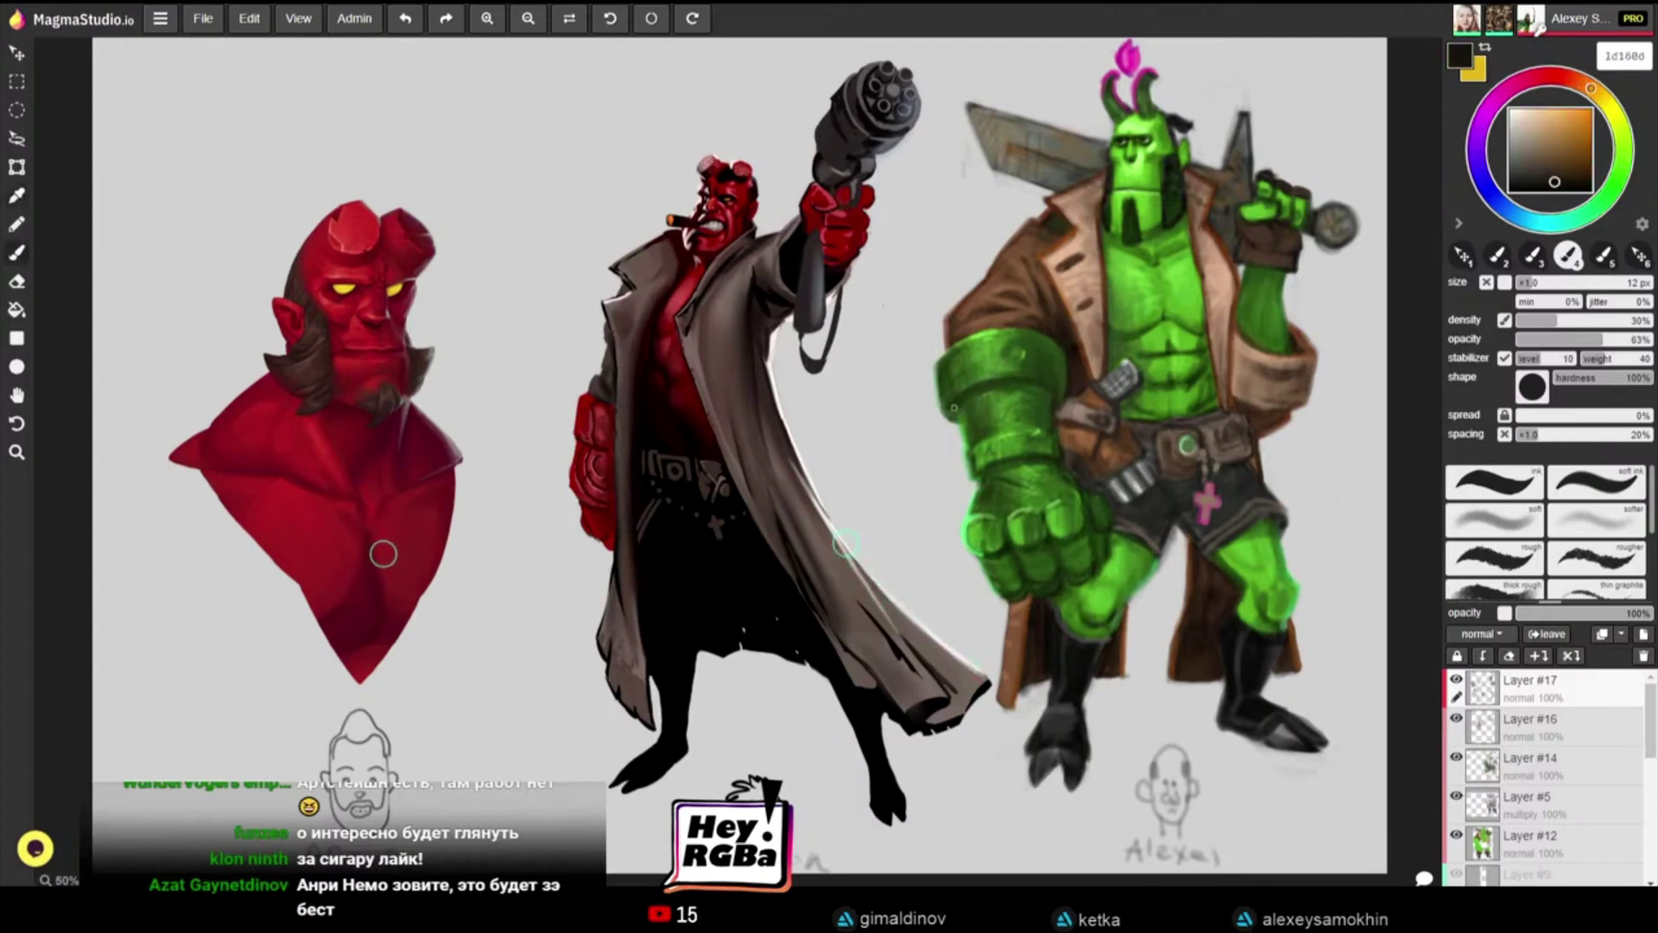
{"action": "key", "text": "bracketleft"}
{"action": "key", "text": "alt"}
{"action": "left_click", "coordinate": [996, 351], "text": "alt"}
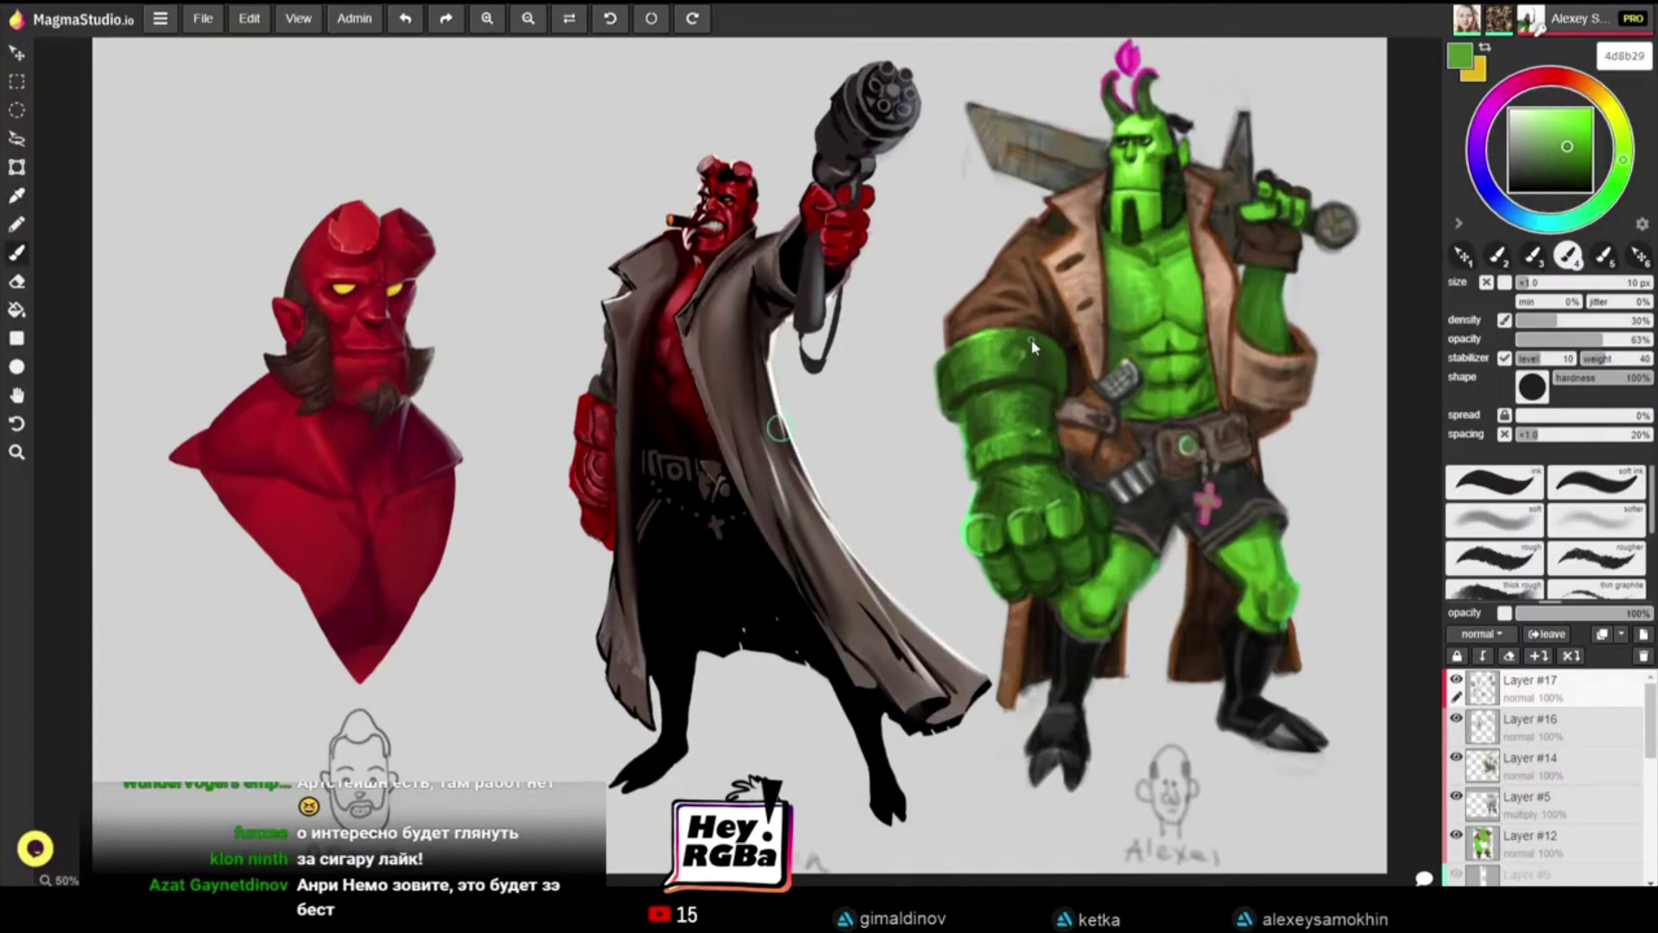
Step: Refine the green character's jaw, cheek and sideburn with dark green 122307, mid green 386714 and near-black 141812 at 14–20 px
{"action": "key", "text": "alt"}
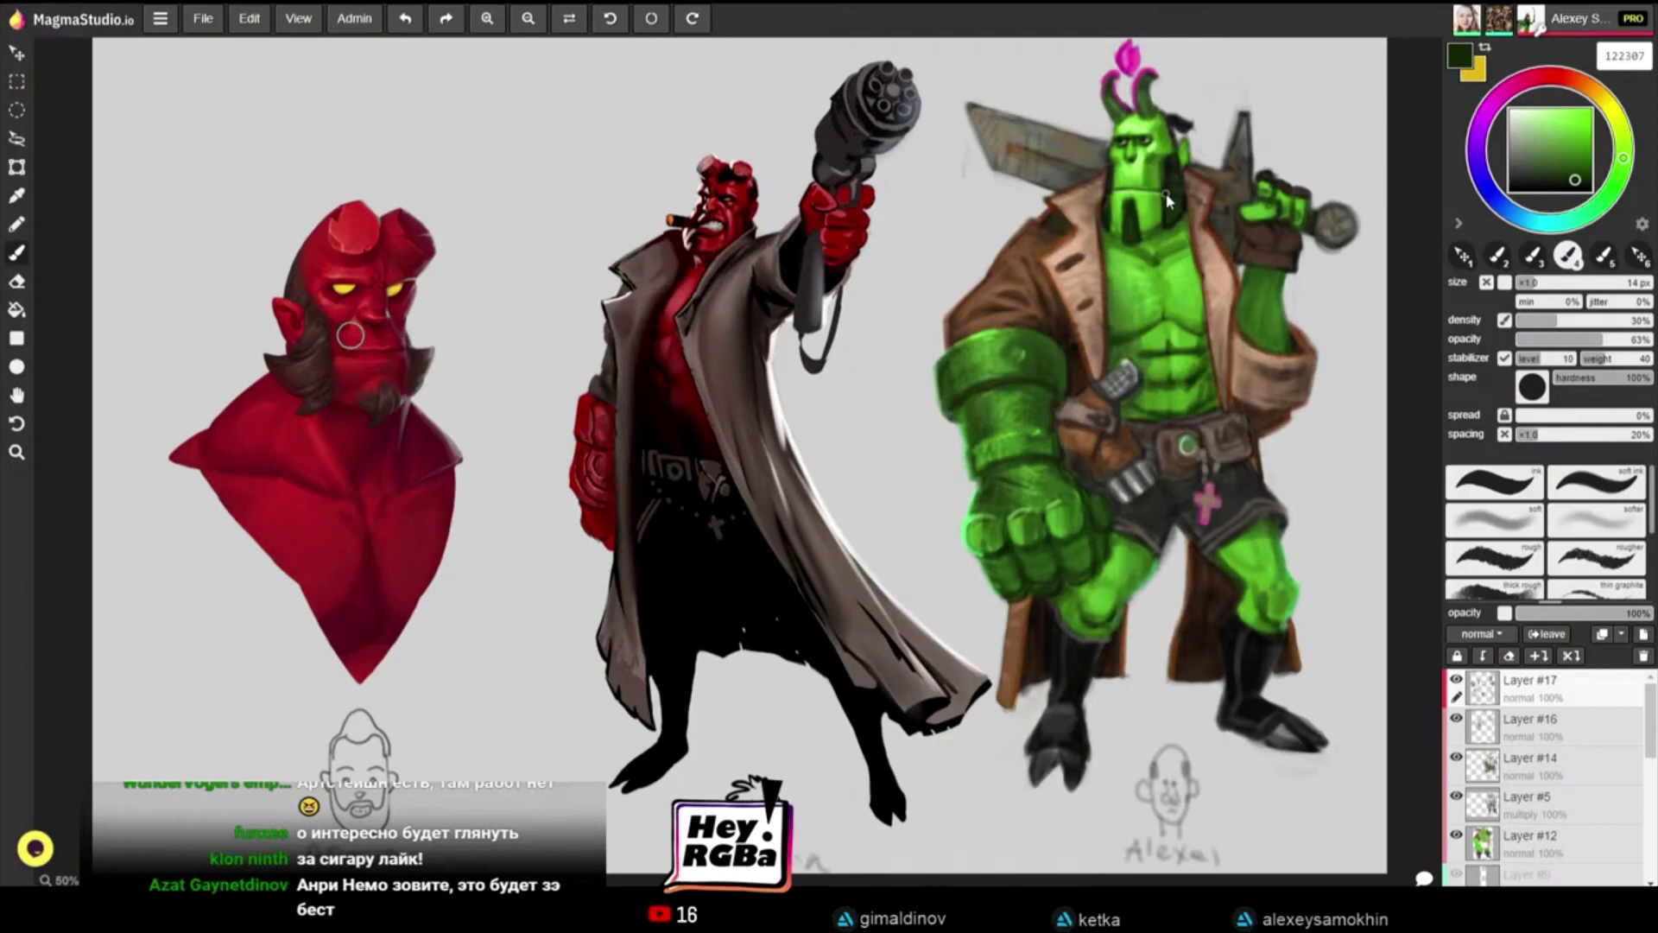
{"action": "key", "text": "]"}
{"action": "key", "text": "["}
{"action": "key", "text": "["}
{"action": "key", "text": "["}
{"action": "key", "text": "alt"}
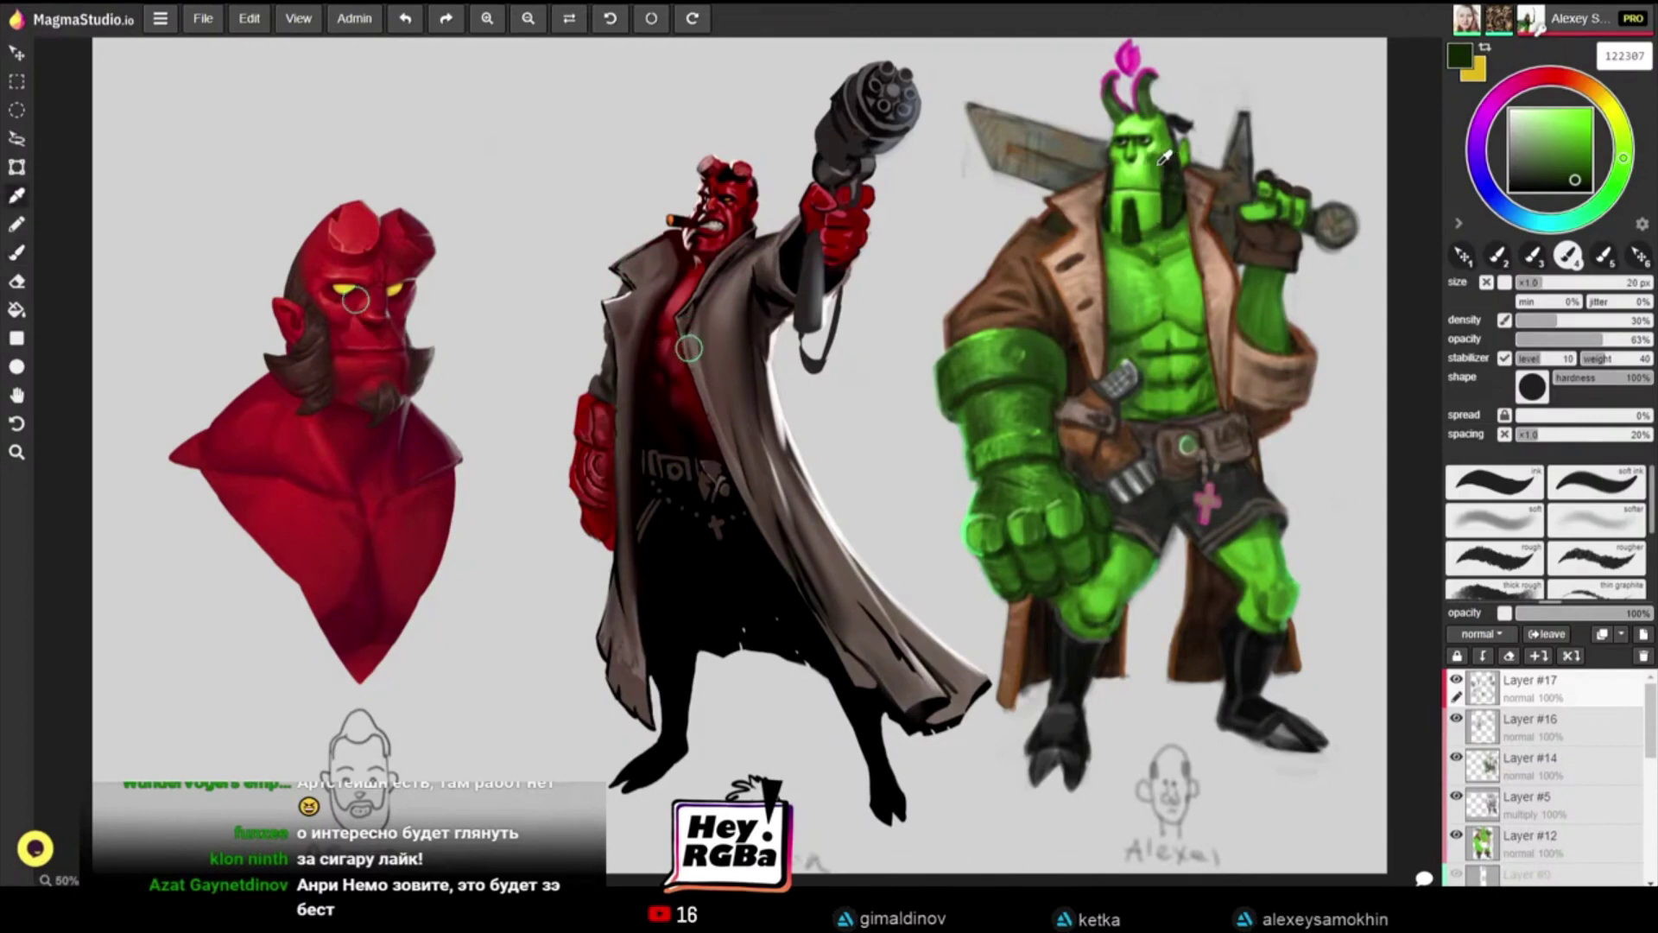
{"action": "left_click", "coordinate": [1163, 158]}
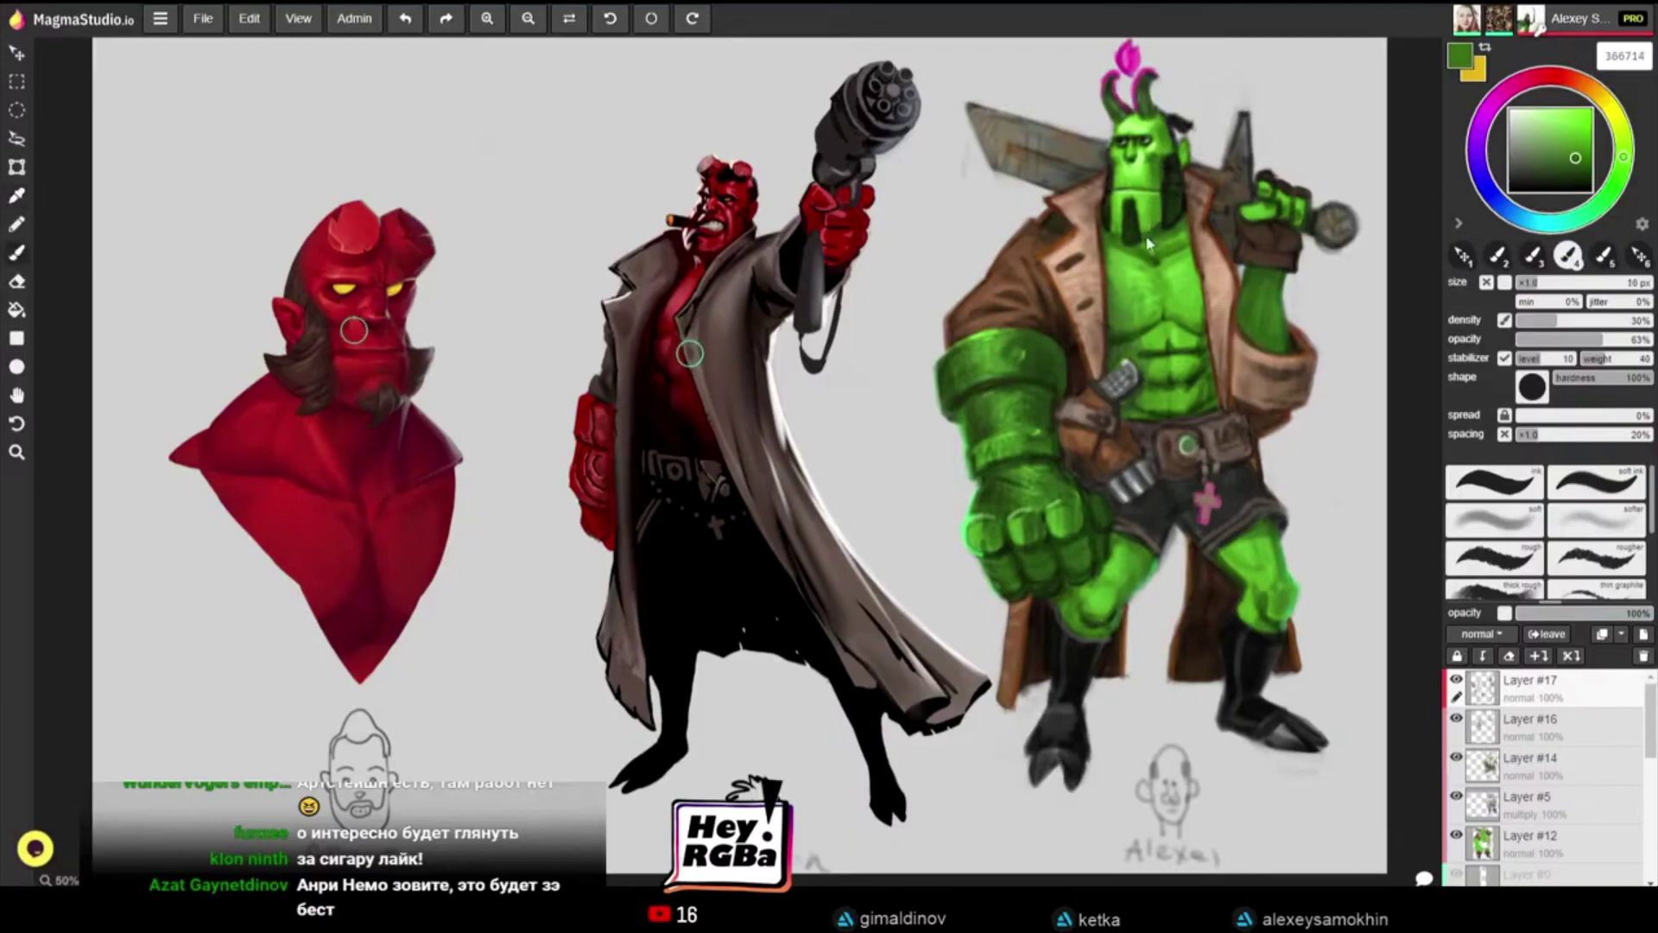
{"action": "key", "text": "alt"}
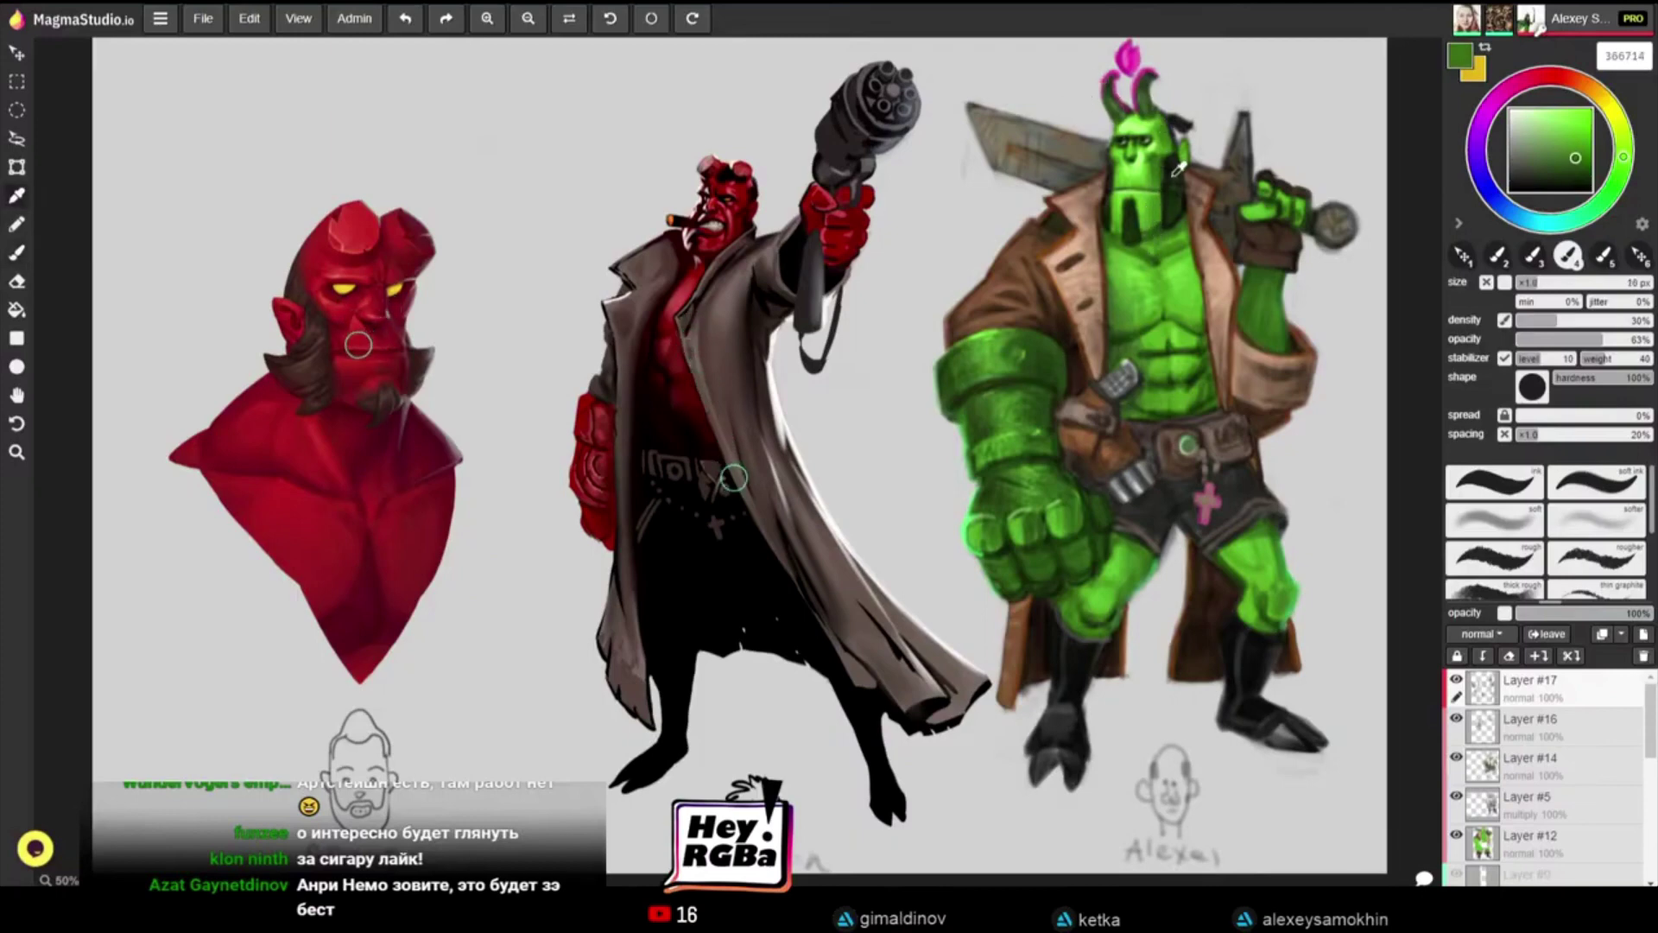
{"action": "left_click", "coordinate": [1174, 171]}
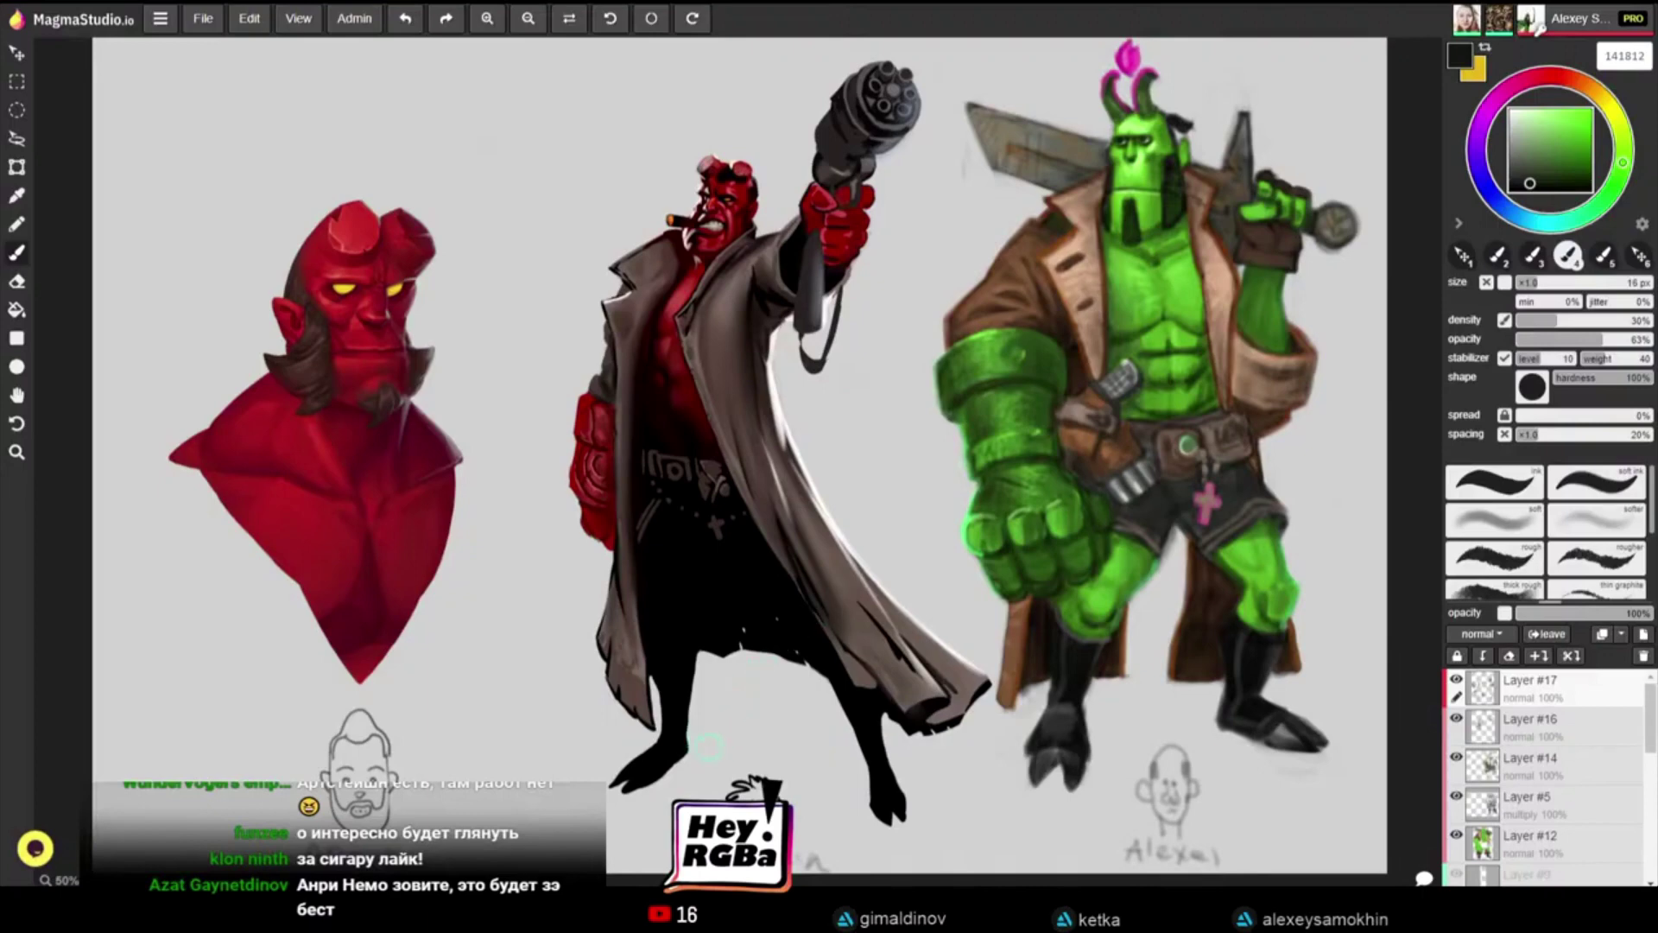
{"action": "mouse_move", "coordinate": [702, 757]}
{"action": "left_mouse_down"}
{"action": "mouse_move", "coordinate": [826, 769]}
{"action": "mouse_move", "coordinate": [728, 752]}
{"action": "mouse_move", "coordinate": [886, 803]}
{"action": "mouse_move", "coordinate": [716, 753]}
{"action": "mouse_move", "coordinate": [872, 767]}
{"action": "mouse_move", "coordinate": [603, 771]}
{"action": "mouse_move", "coordinate": [696, 744]}
{"action": "mouse_move", "coordinate": [918, 793]}
{"action": "mouse_move", "coordinate": [940, 775]}
{"action": "mouse_move", "coordinate": [654, 753]}
{"action": "mouse_move", "coordinate": [940, 760]}
{"action": "mouse_move", "coordinate": [742, 758]}
{"action": "mouse_move", "coordinate": [846, 772]}
{"action": "mouse_move", "coordinate": [885, 800]}
{"action": "mouse_move", "coordinate": [697, 755]}
{"action": "mouse_move", "coordinate": [607, 764]}
{"action": "left_mouse_up"}
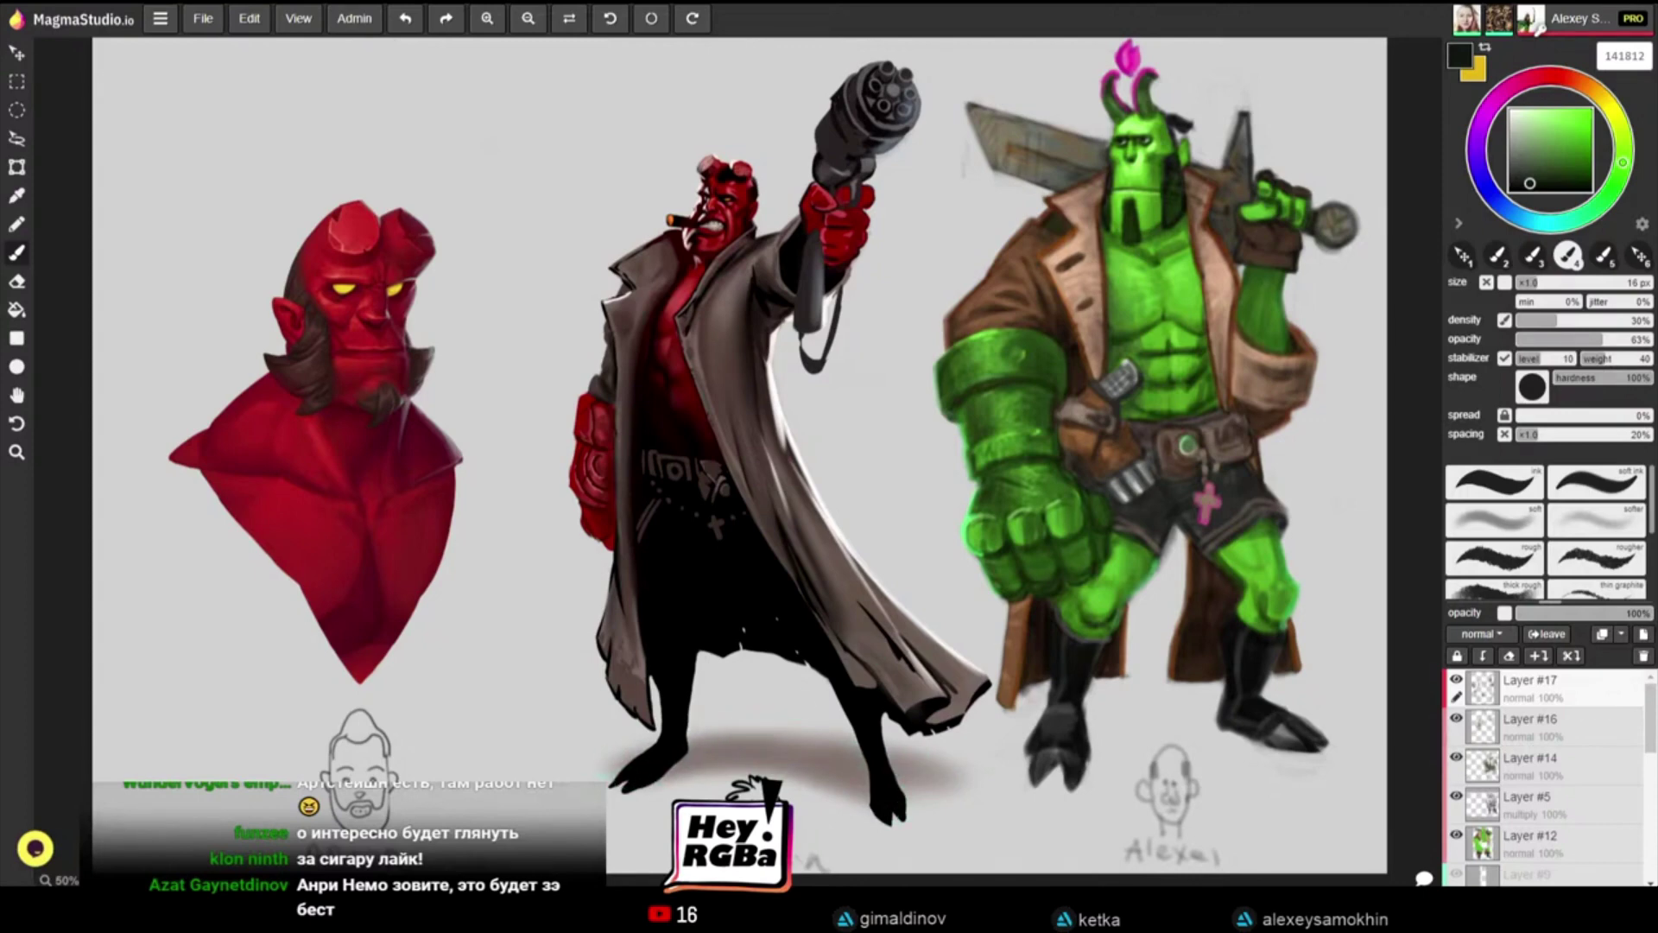
{"action": "mouse_move", "coordinate": [738, 691]}
{"action": "left_mouse_down"}
{"action": "mouse_move", "coordinate": [649, 774]}
{"action": "mouse_move", "coordinate": [723, 751]}
{"action": "mouse_move", "coordinate": [646, 773]}
{"action": "mouse_move", "coordinate": [750, 762]}
{"action": "mouse_move", "coordinate": [653, 761]}
{"action": "mouse_move", "coordinate": [681, 748]}
{"action": "mouse_move", "coordinate": [857, 751]}
{"action": "mouse_move", "coordinate": [864, 795]}
{"action": "mouse_move", "coordinate": [833, 776]}
{"action": "mouse_move", "coordinate": [886, 801]}
{"action": "left_mouse_up"}
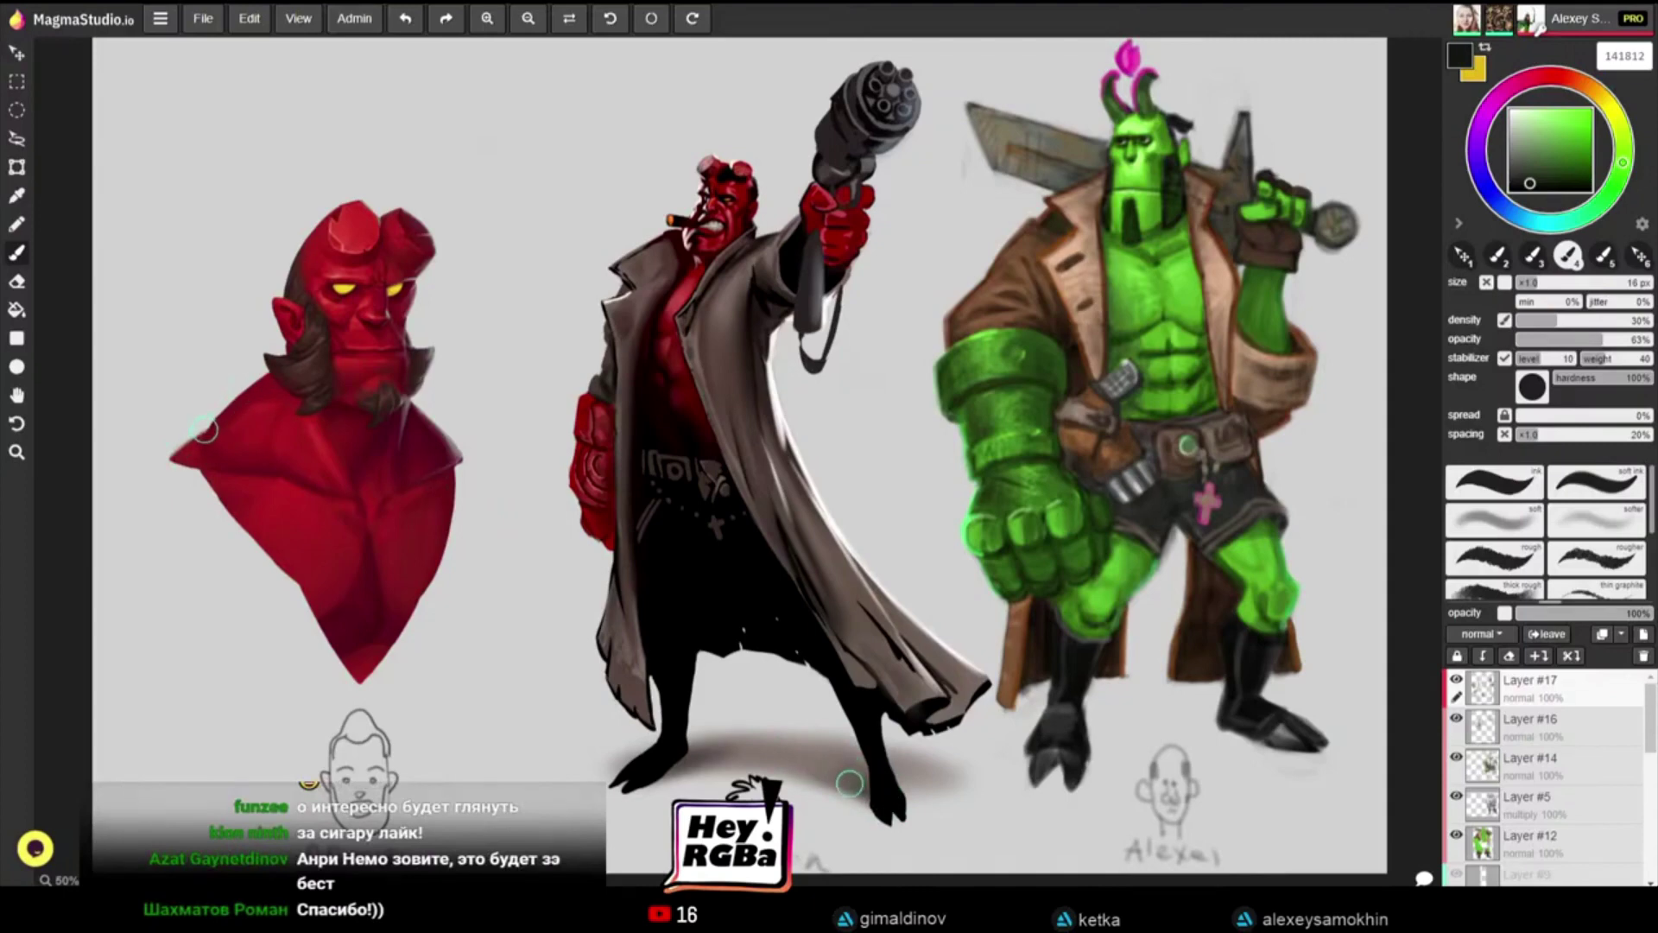
{"action": "left_click_drag", "start_coordinate": [875, 806], "coordinate": [896, 823]}
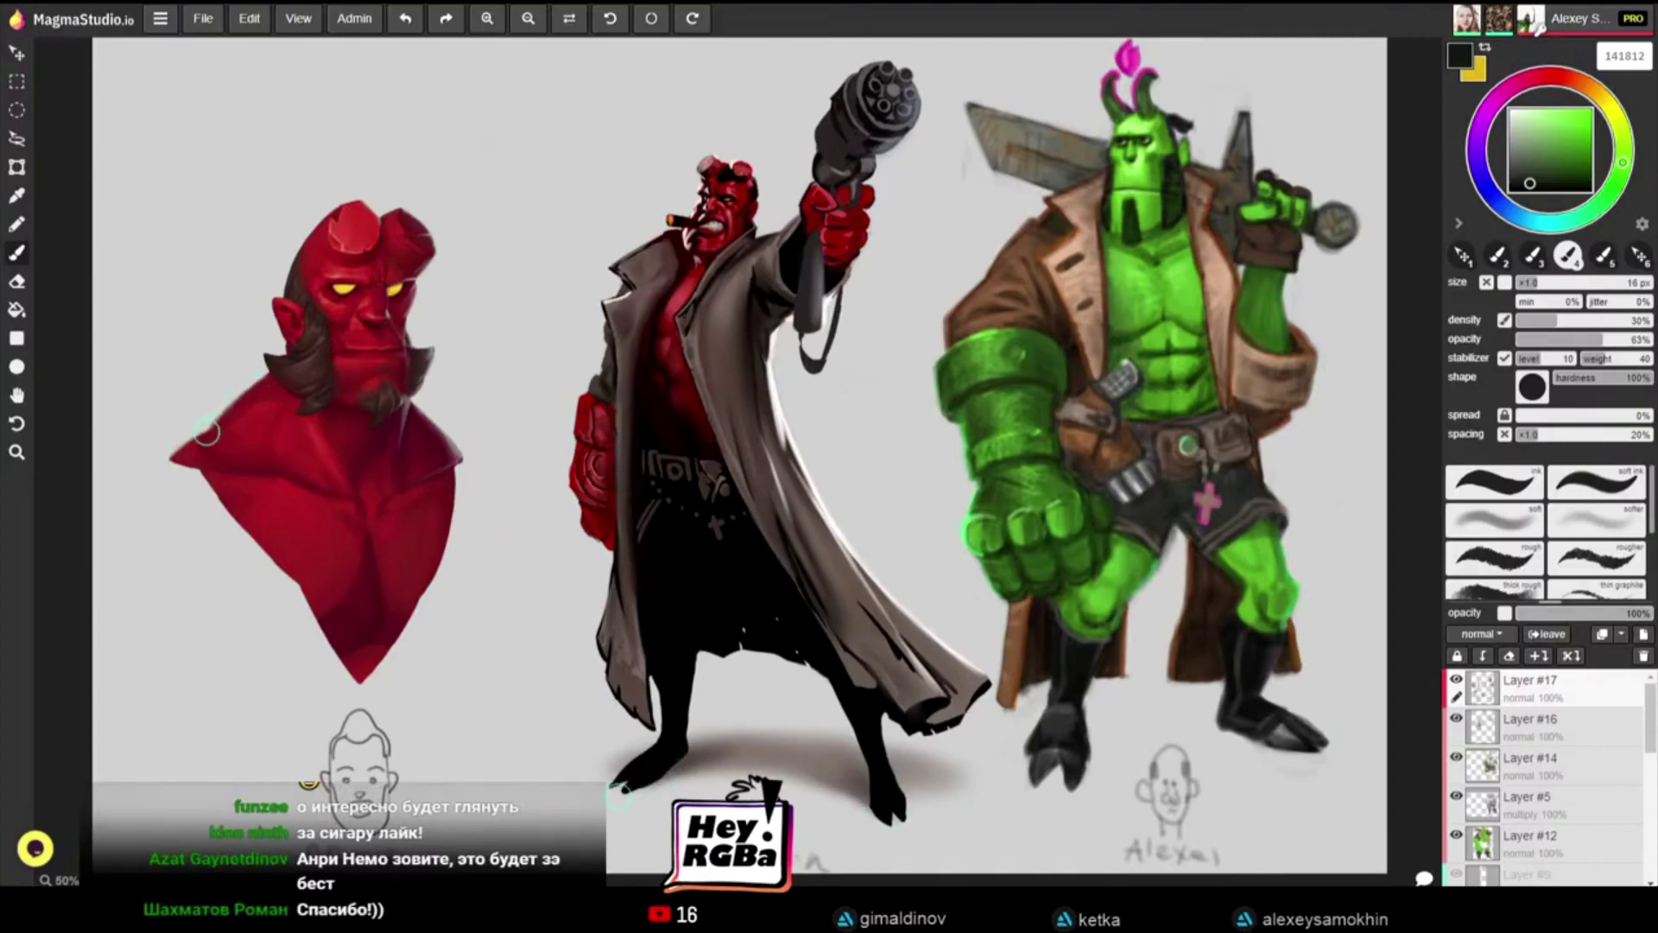